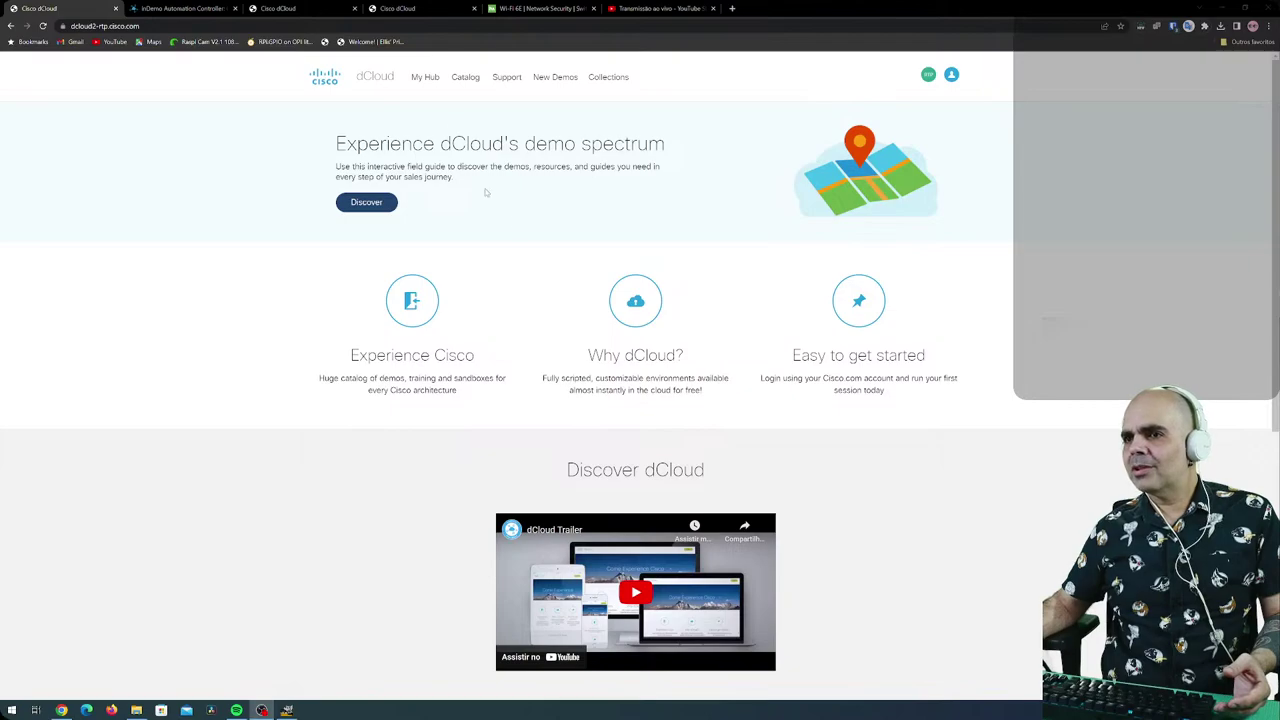
Open the dCloud catalog and filter it by the Instant Demo category and the Meraki solution.
click(472, 86)
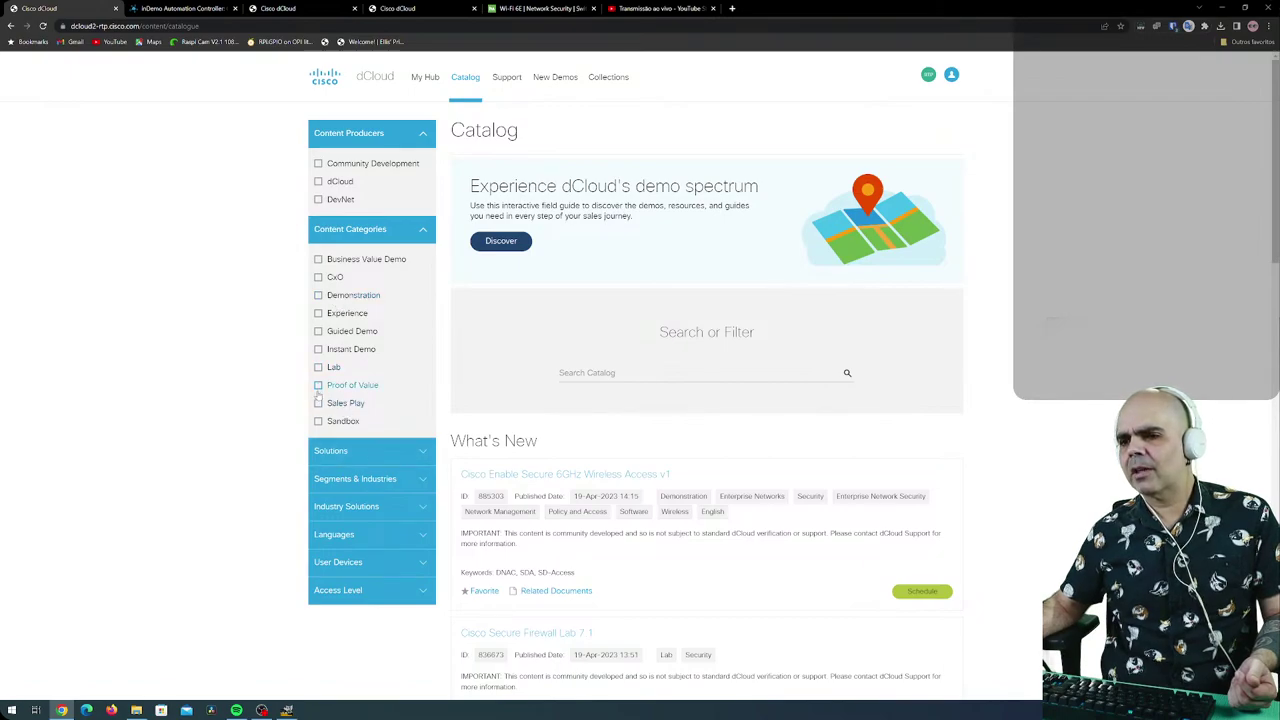
click(319, 349)
click(344, 420)
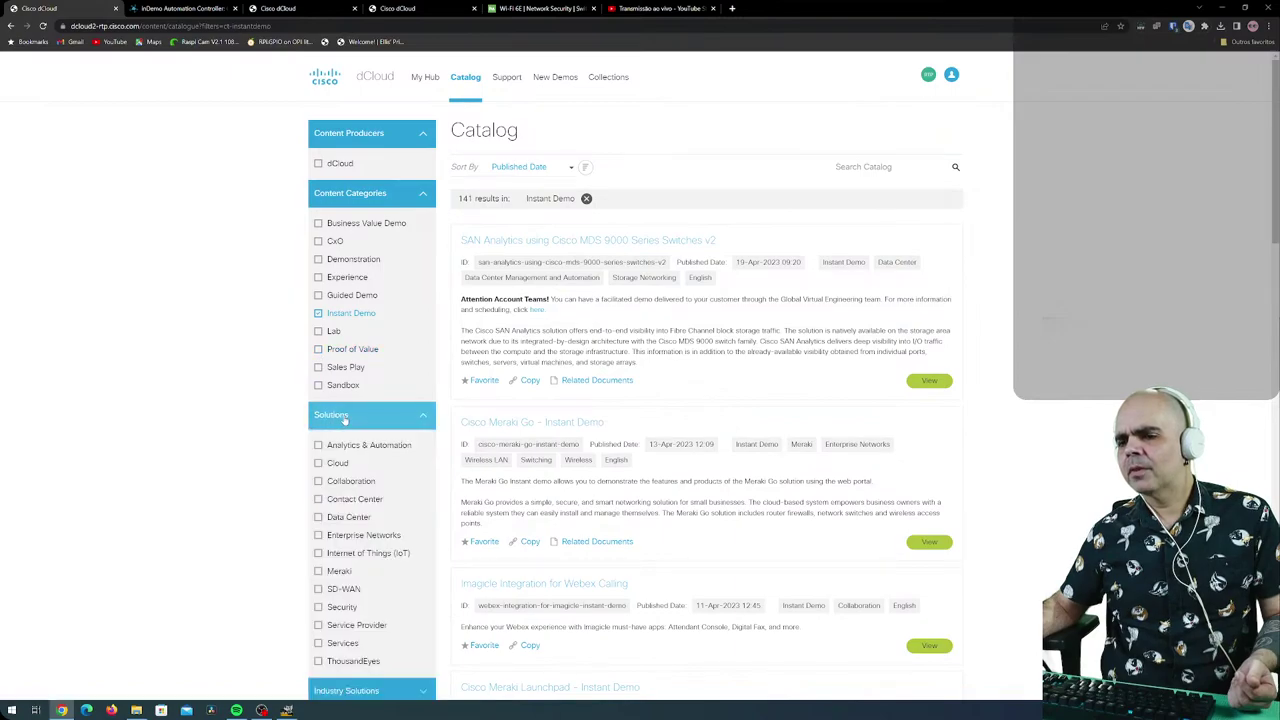
click(318, 571)
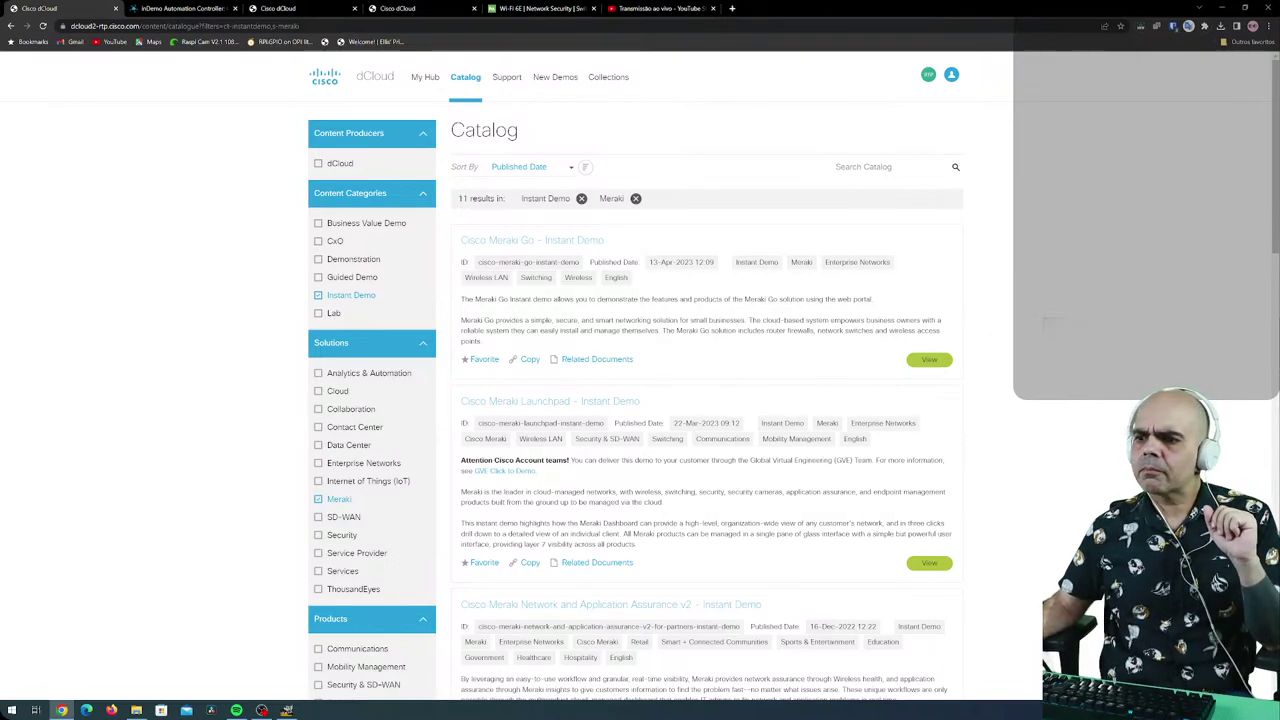
Look through the filtered Meraki instant demos and expand the related documents of Cisco Meraki SD-WAN v2 - Instant Demo.
scroll(700, 380, down, 5)
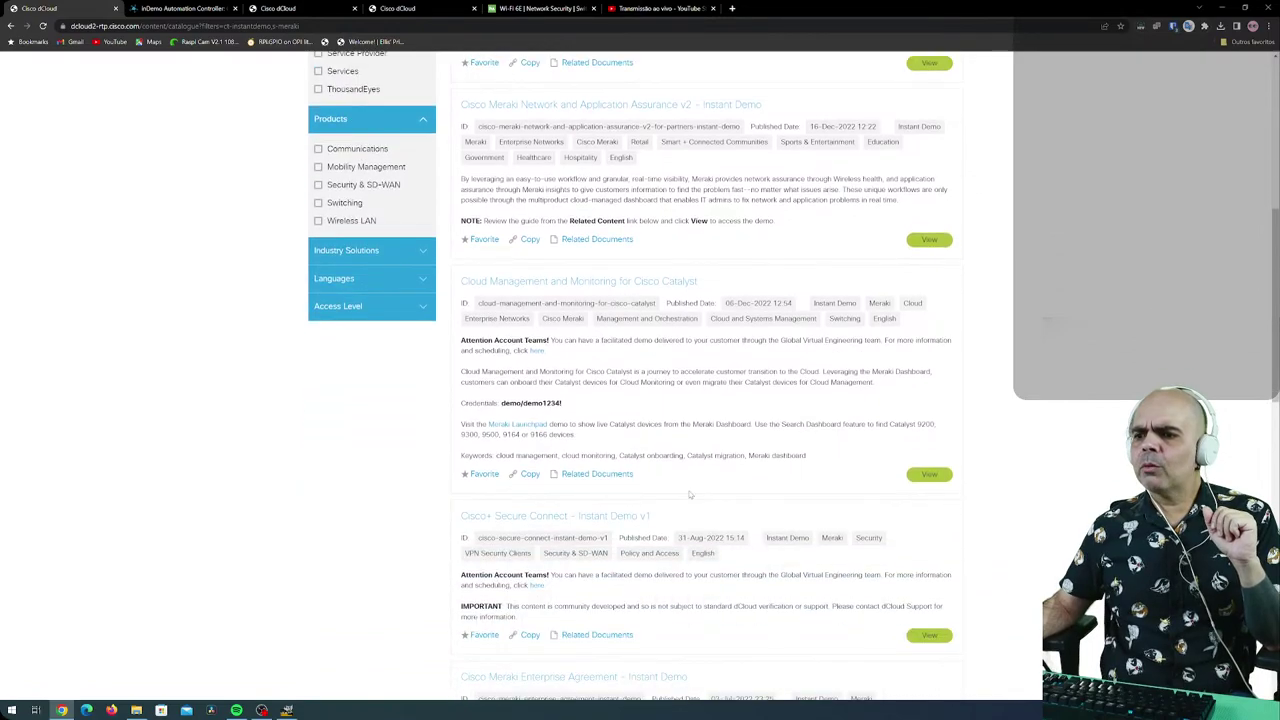
scroll(690, 493, down, 5)
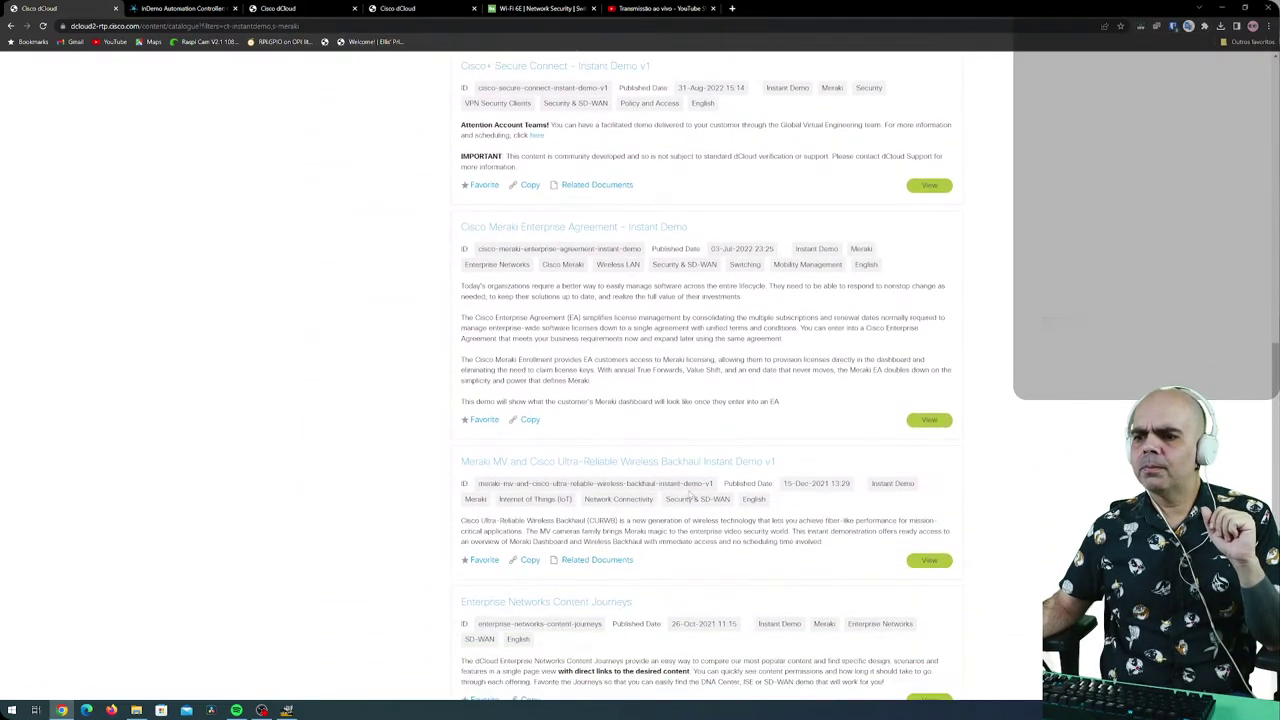
scroll(689, 493, down, 1)
key(ctrl+plus)
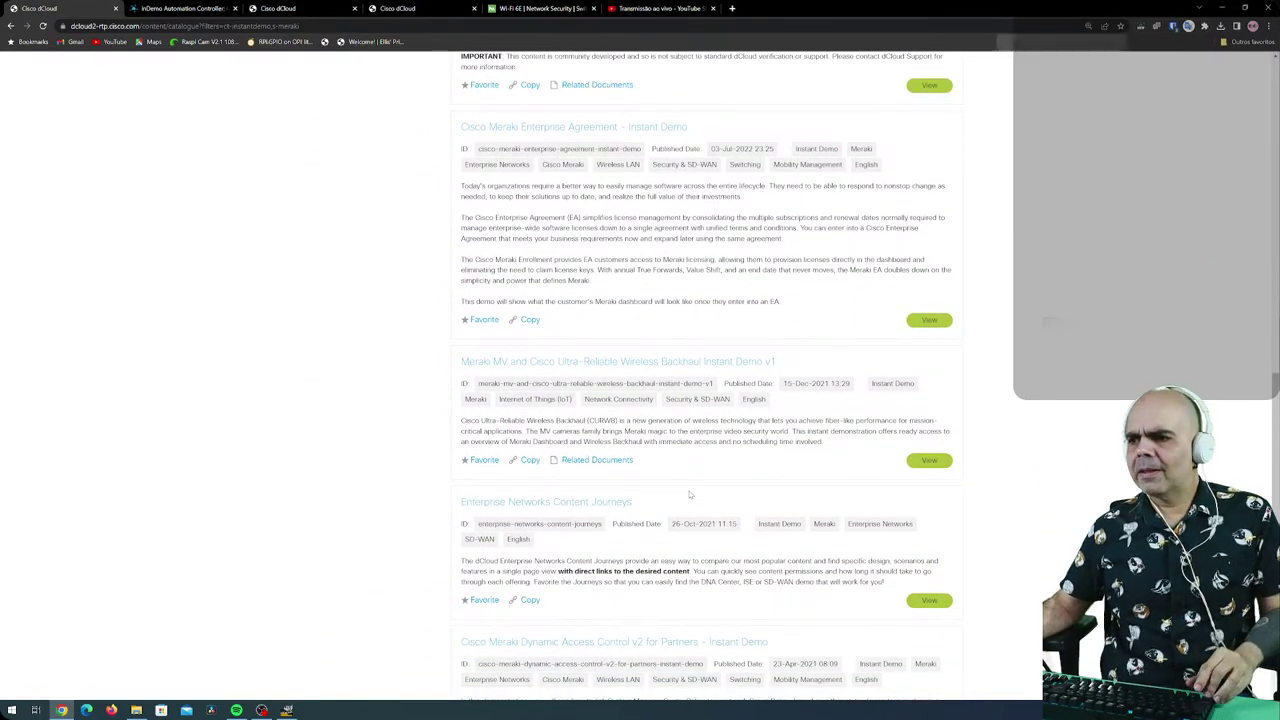
key(ctrl+plus)
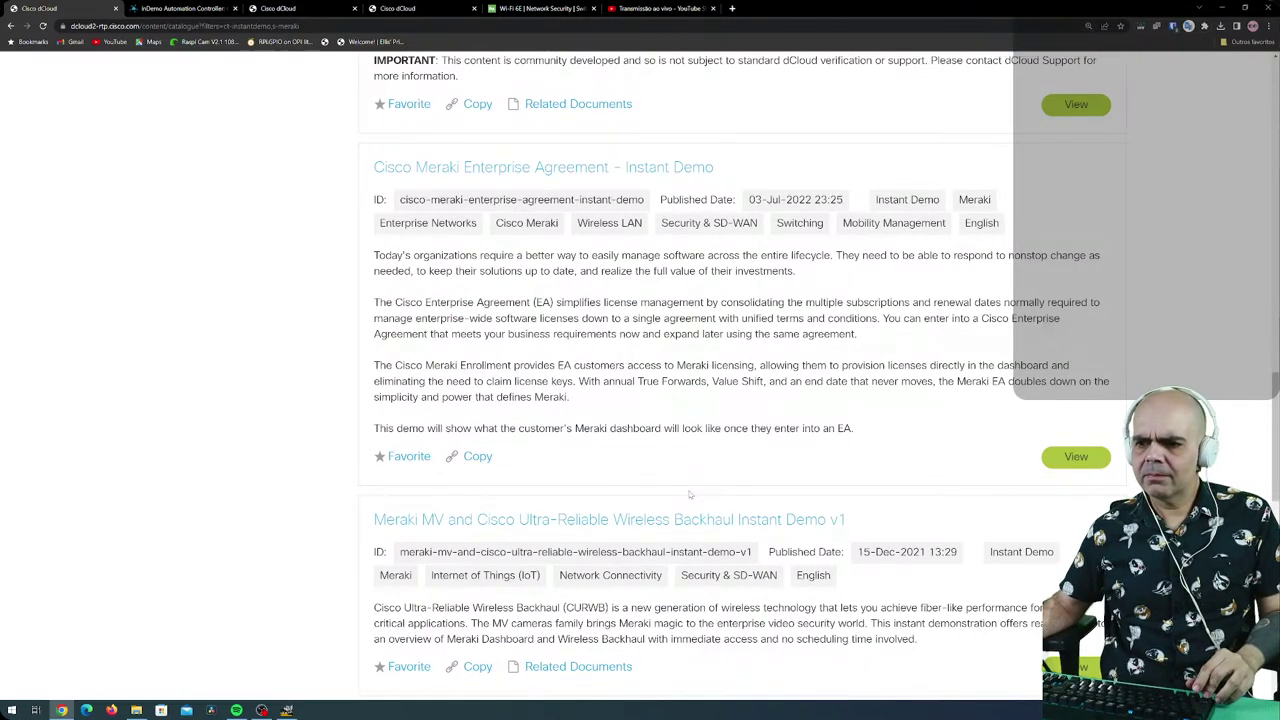
scroll(689, 494, down, 3)
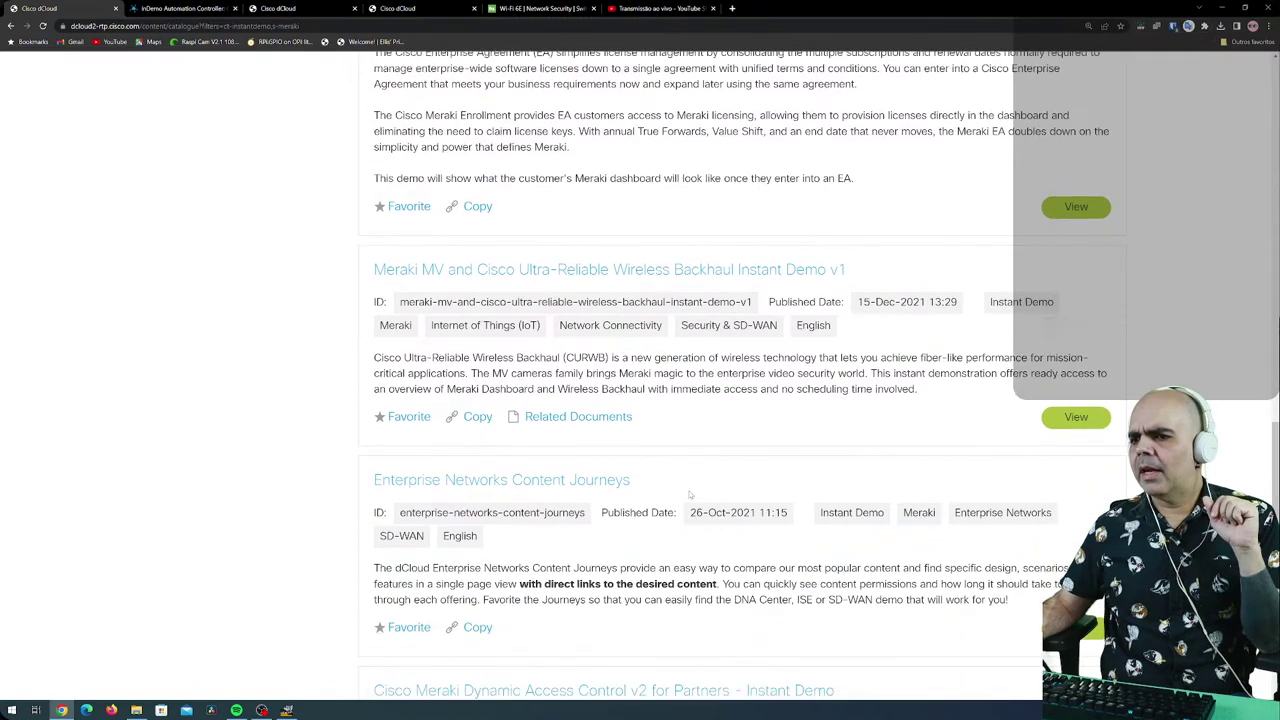
scroll(689, 494, down, 6)
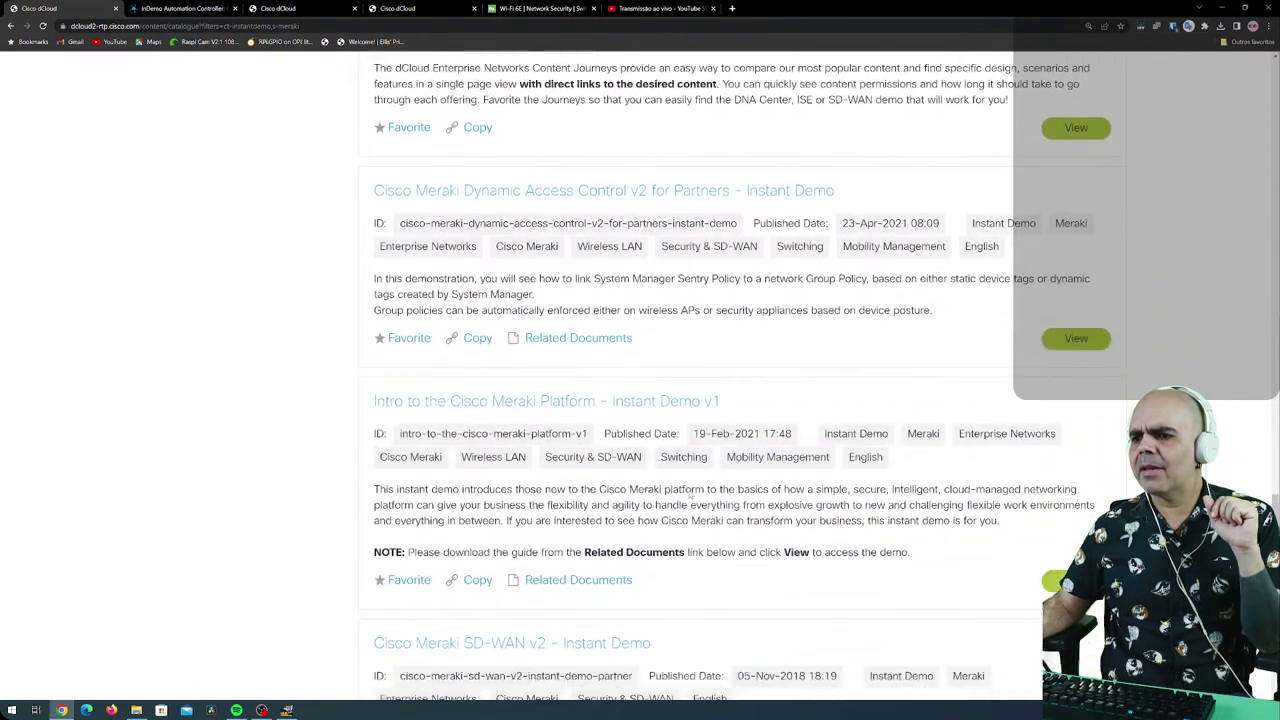
scroll(690, 494, down, 2)
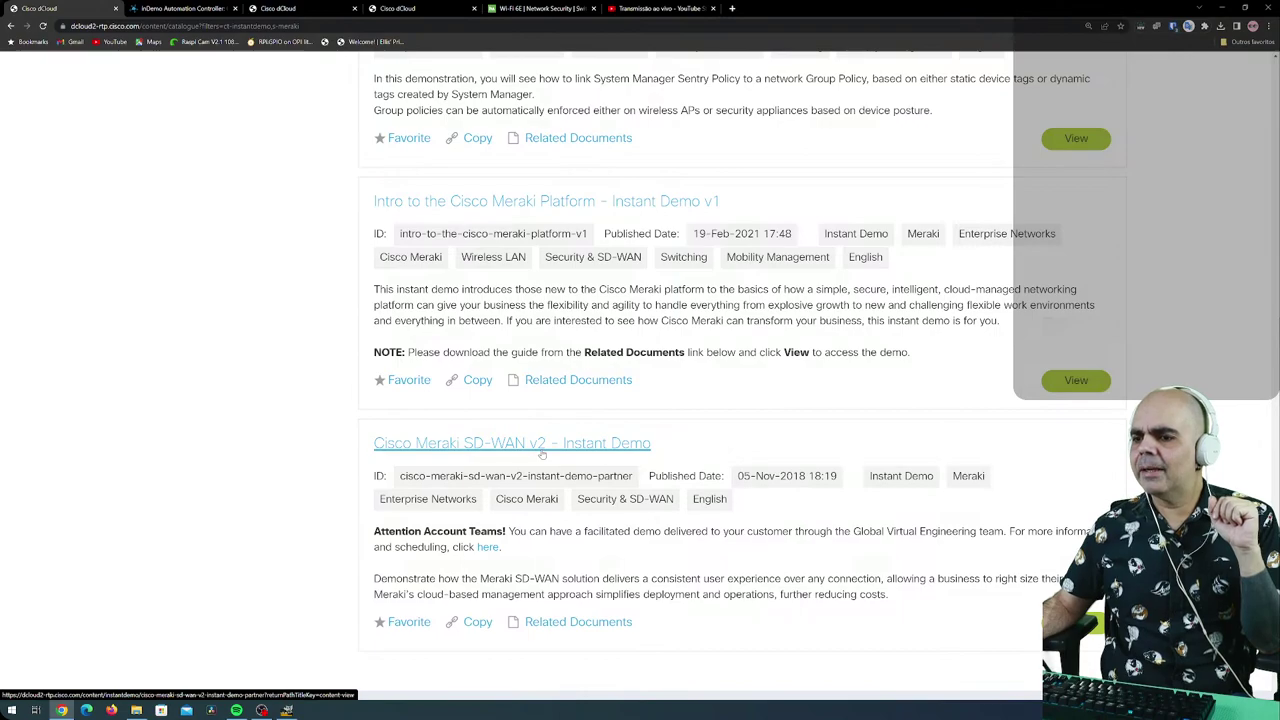
click(548, 622)
scroll(630, 620, down, 1)
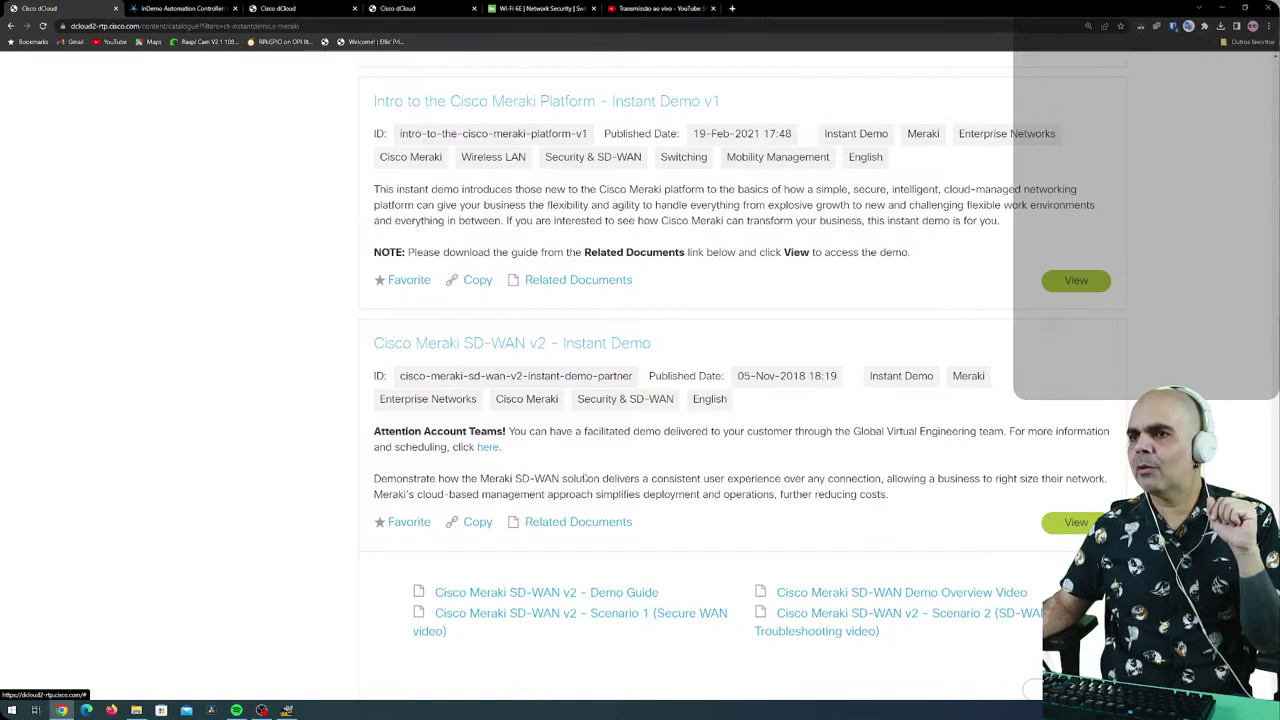
Launch the Meraki English dashboard from the Cisco Meraki Launchpad for Partners v1 session page and enlarge its display.
click(195, 13)
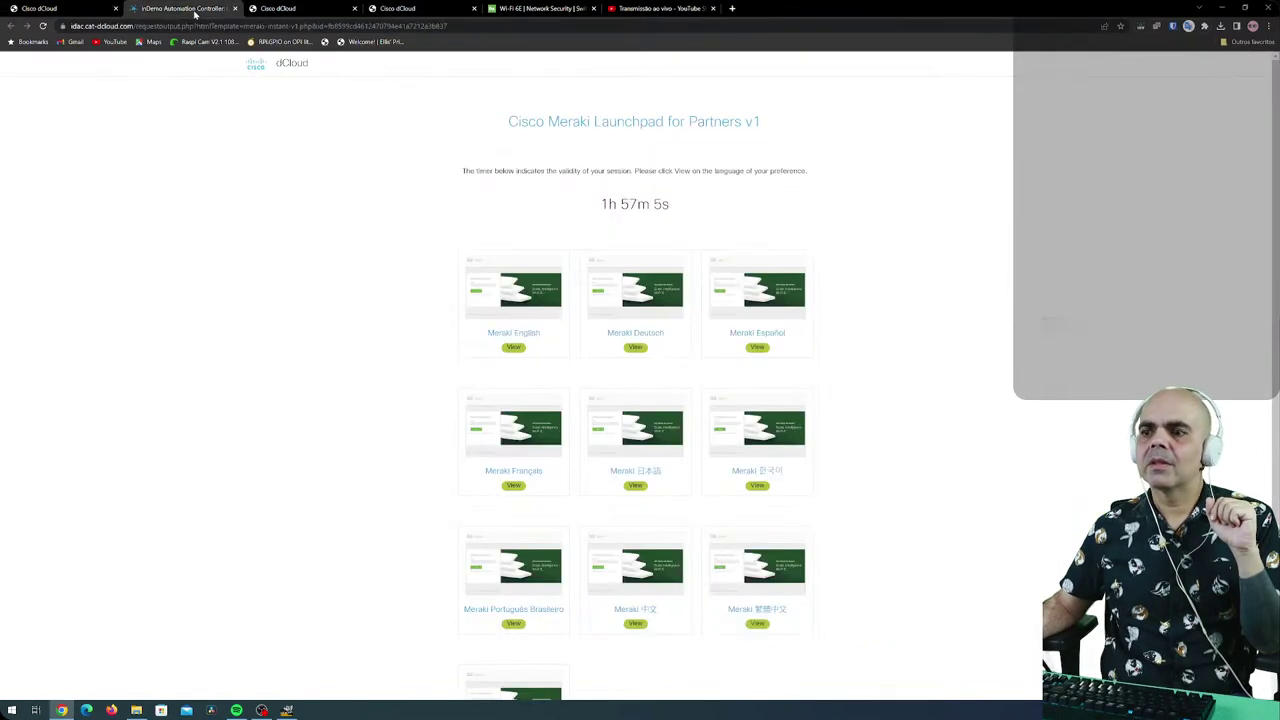
click(65, 8)
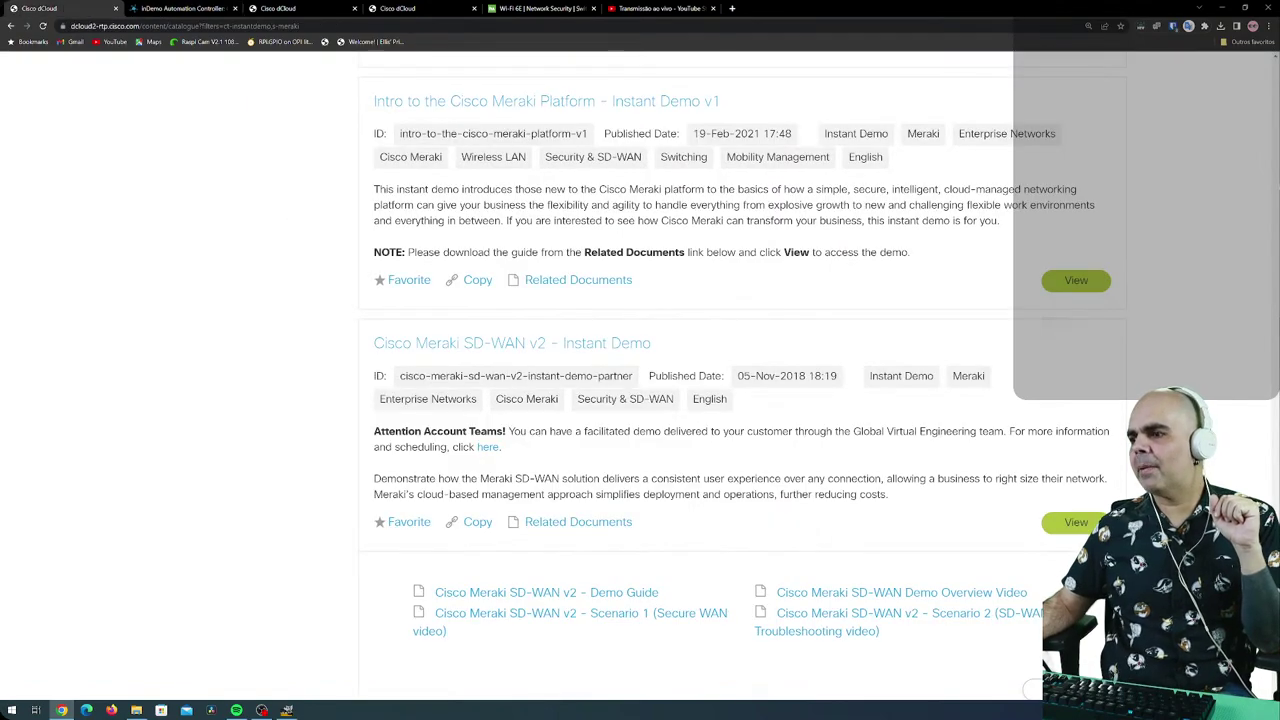
click(182, 8)
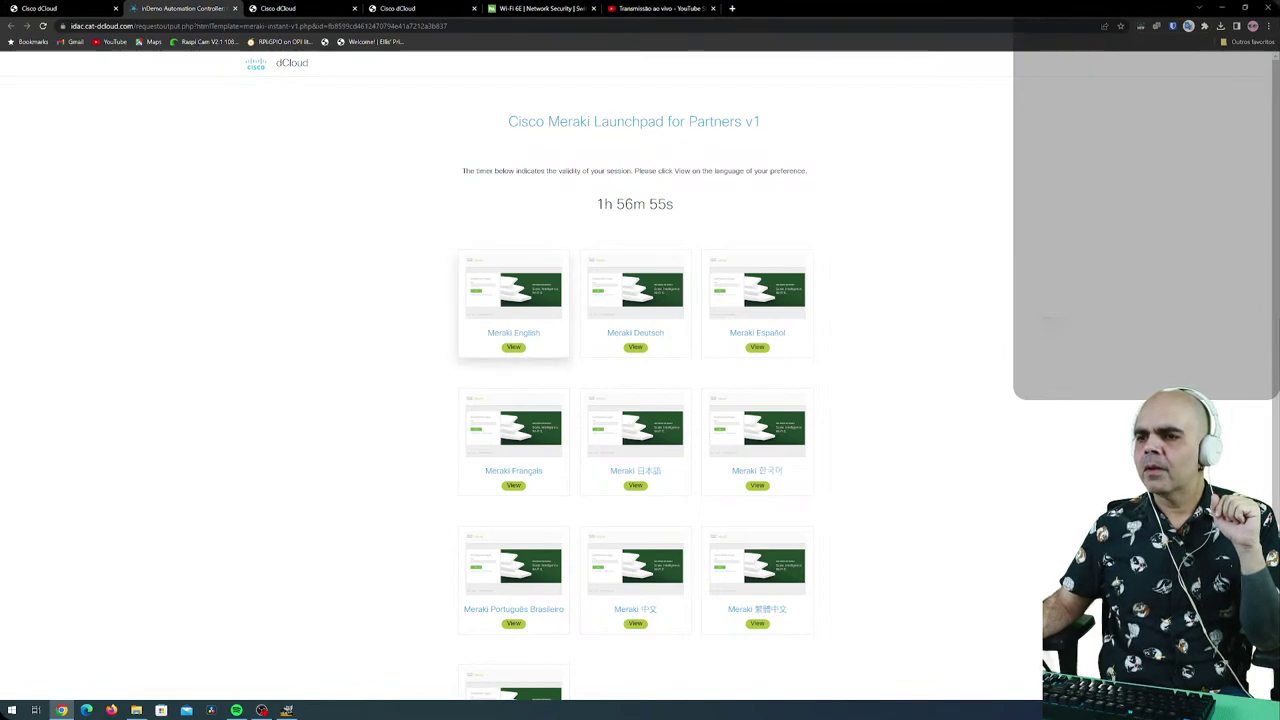
click(513, 348)
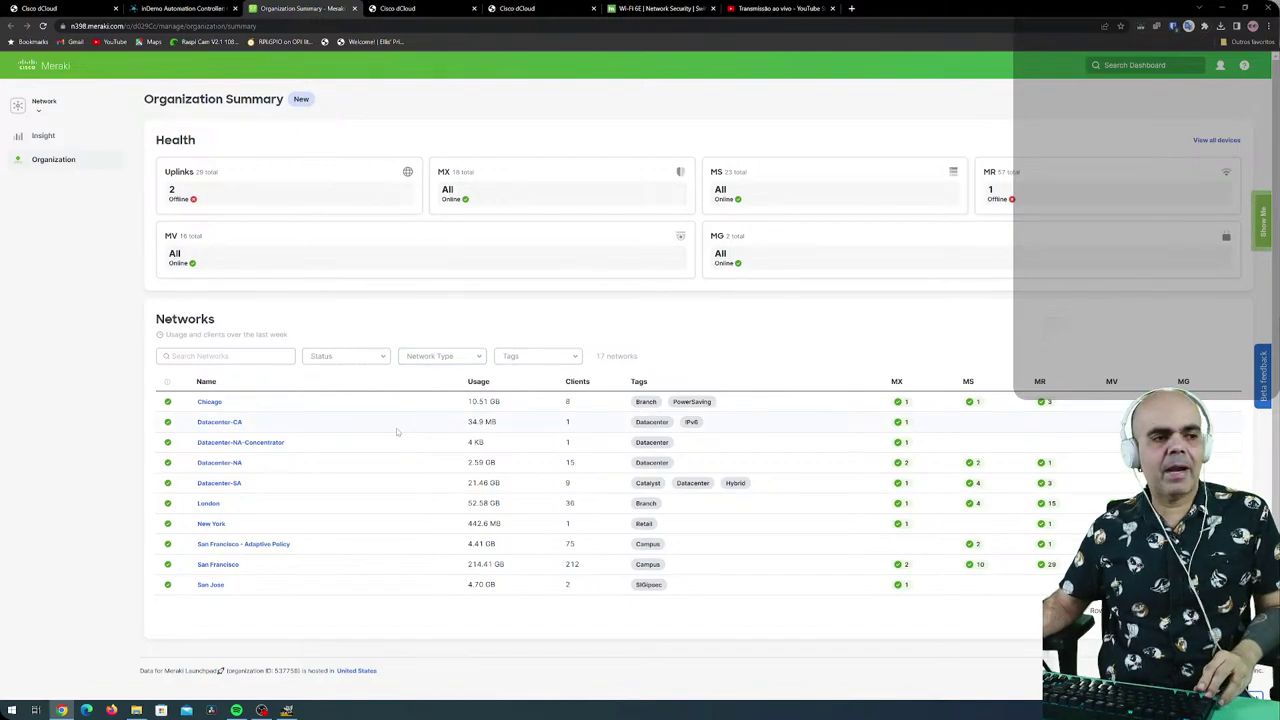
key(ctrl+plus)
key(ctrl+plus)
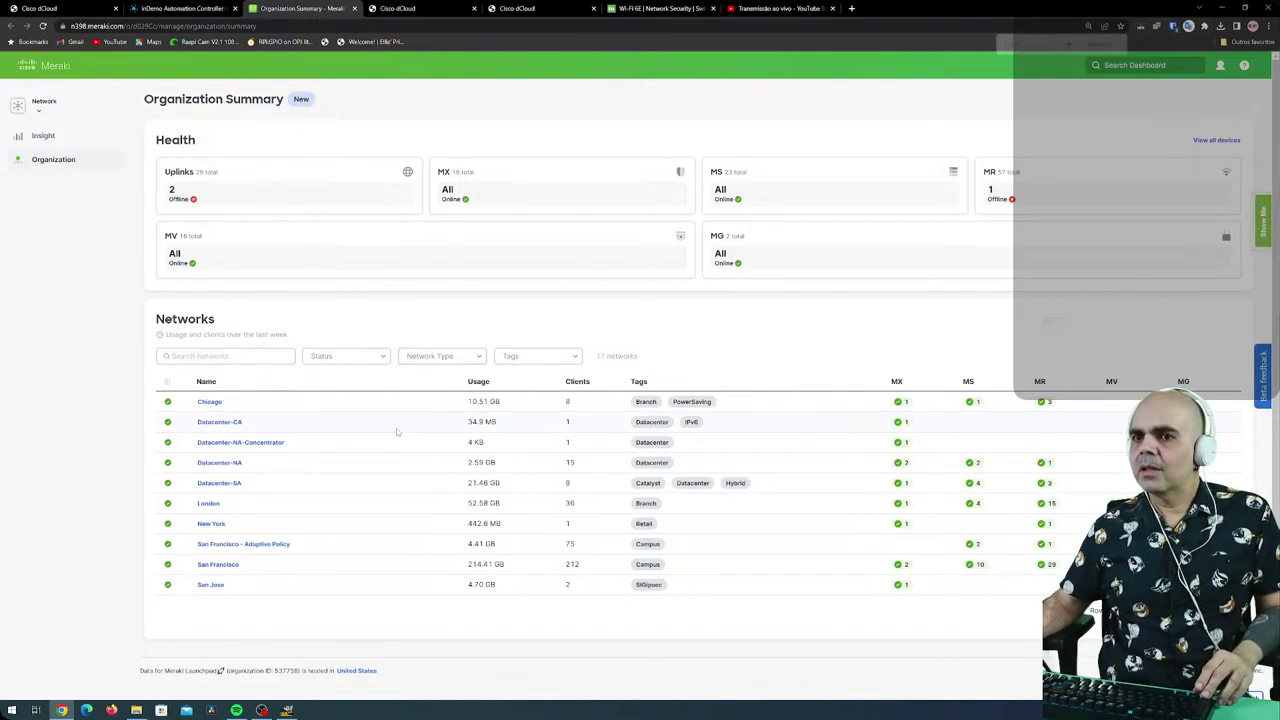
key(ctrl+plus)
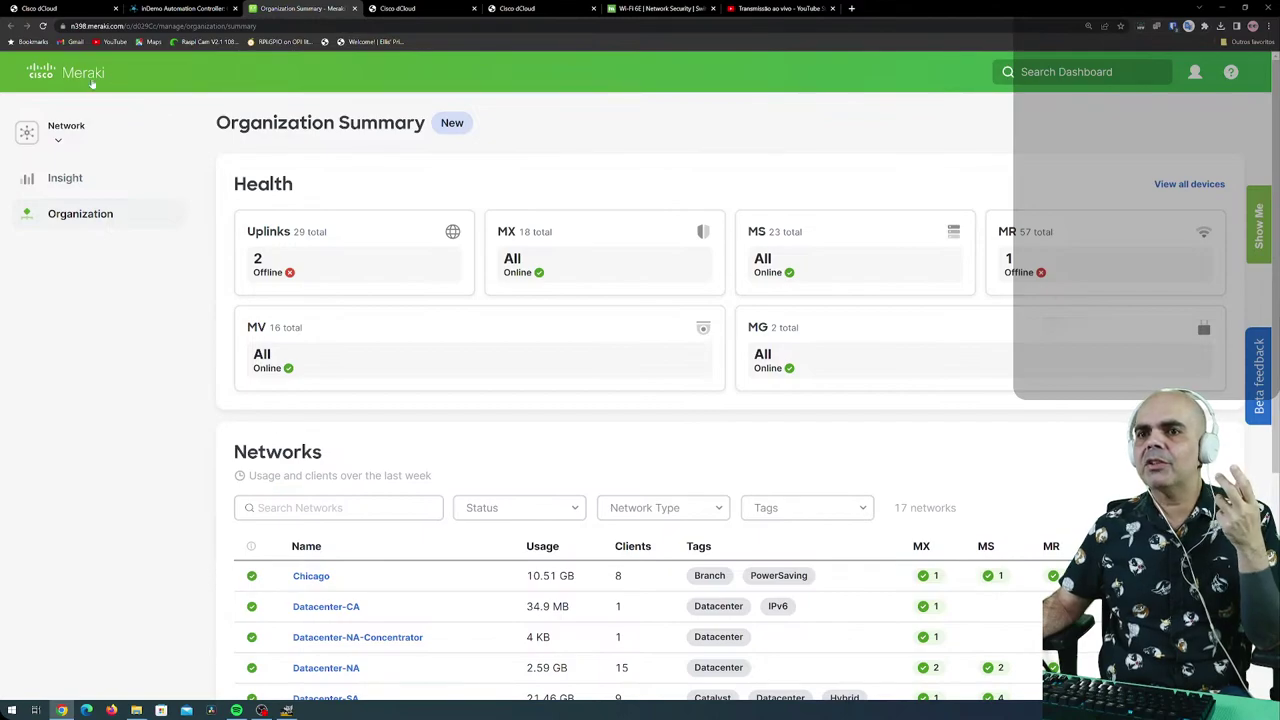
View the Dashboard Login page reached from the Meraki website, and return to the demo's Organization Summary.
click(660, 10)
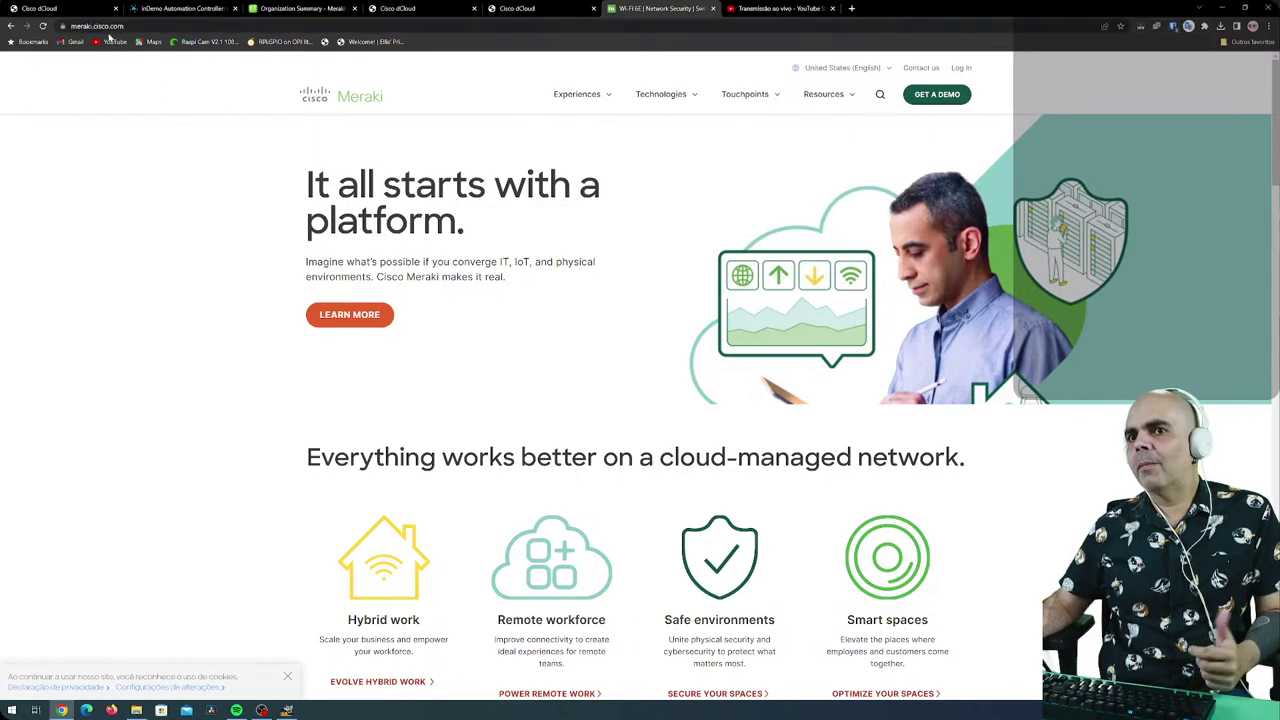
click(958, 68)
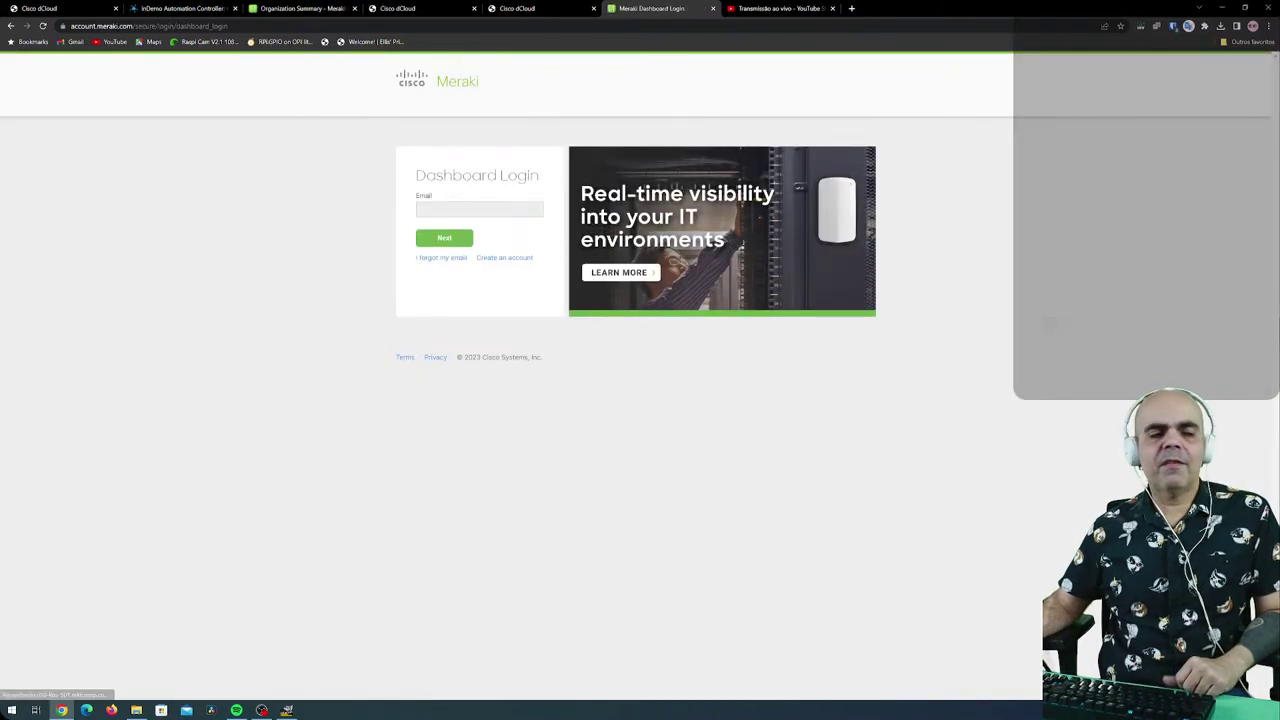
click(324, 10)
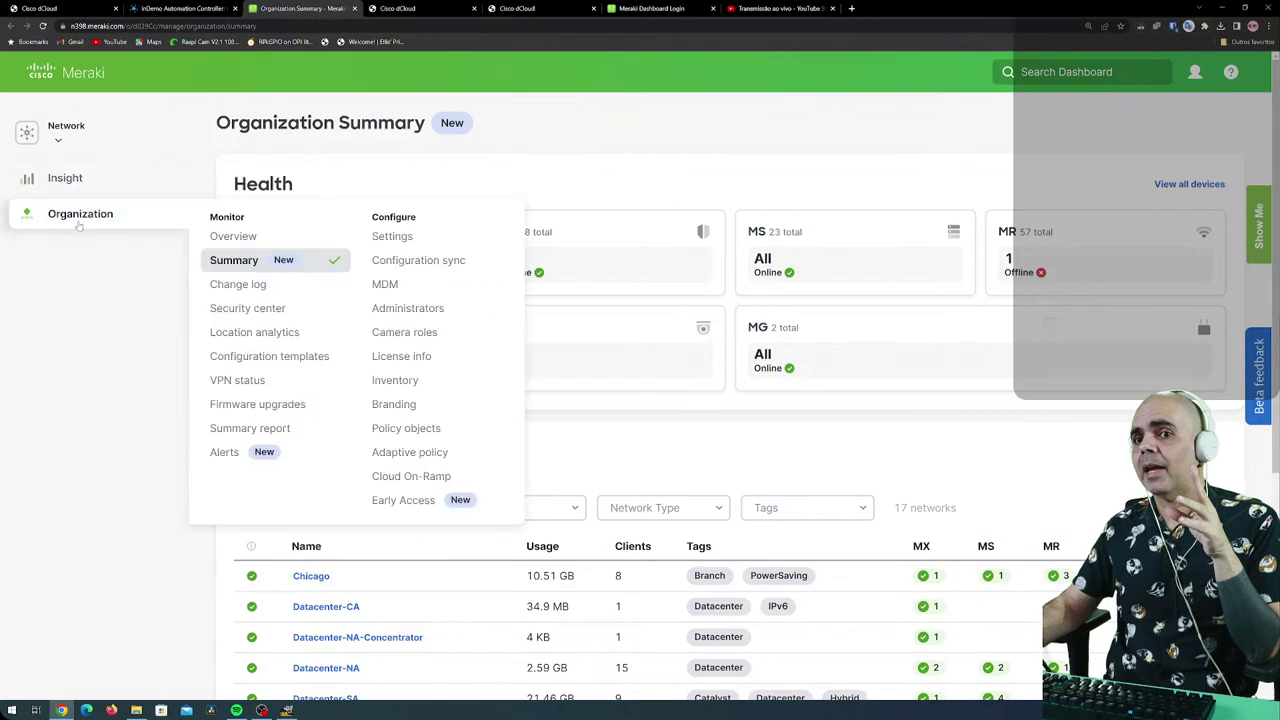
Open the organization's Summary page and examine its Health section and the Networks list.
mouse_move(90, 216)
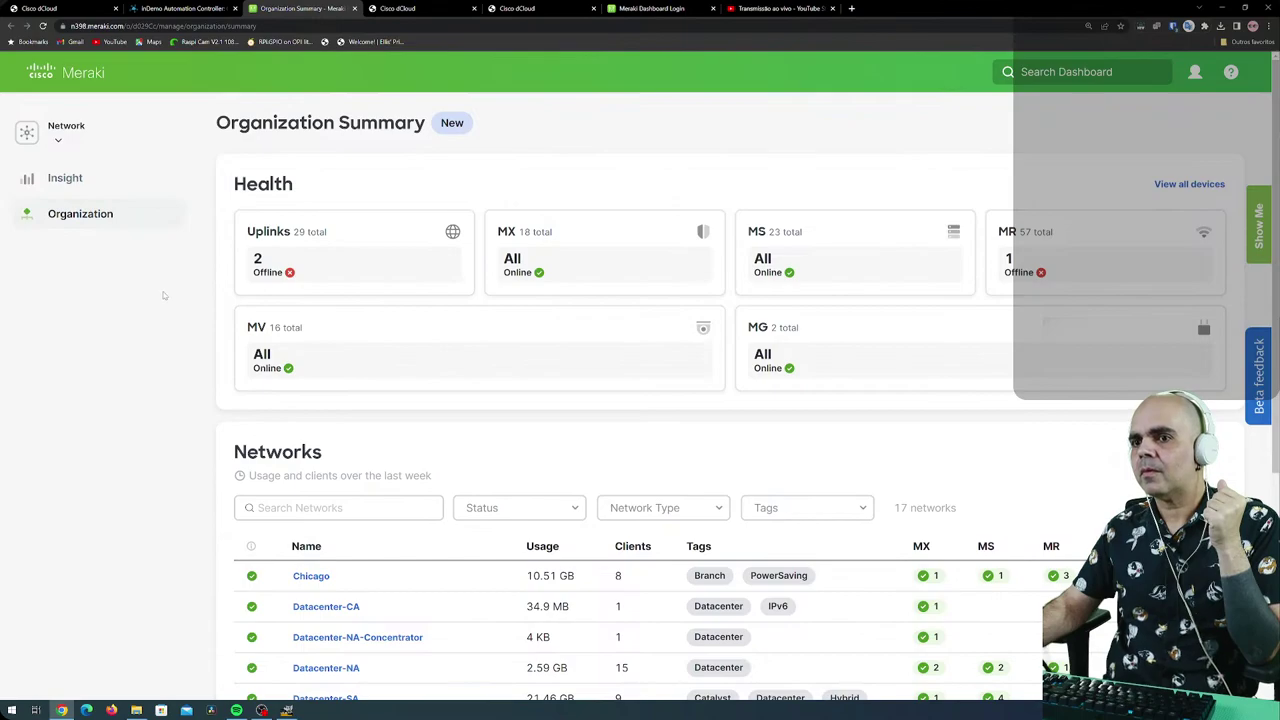
click(216, 259)
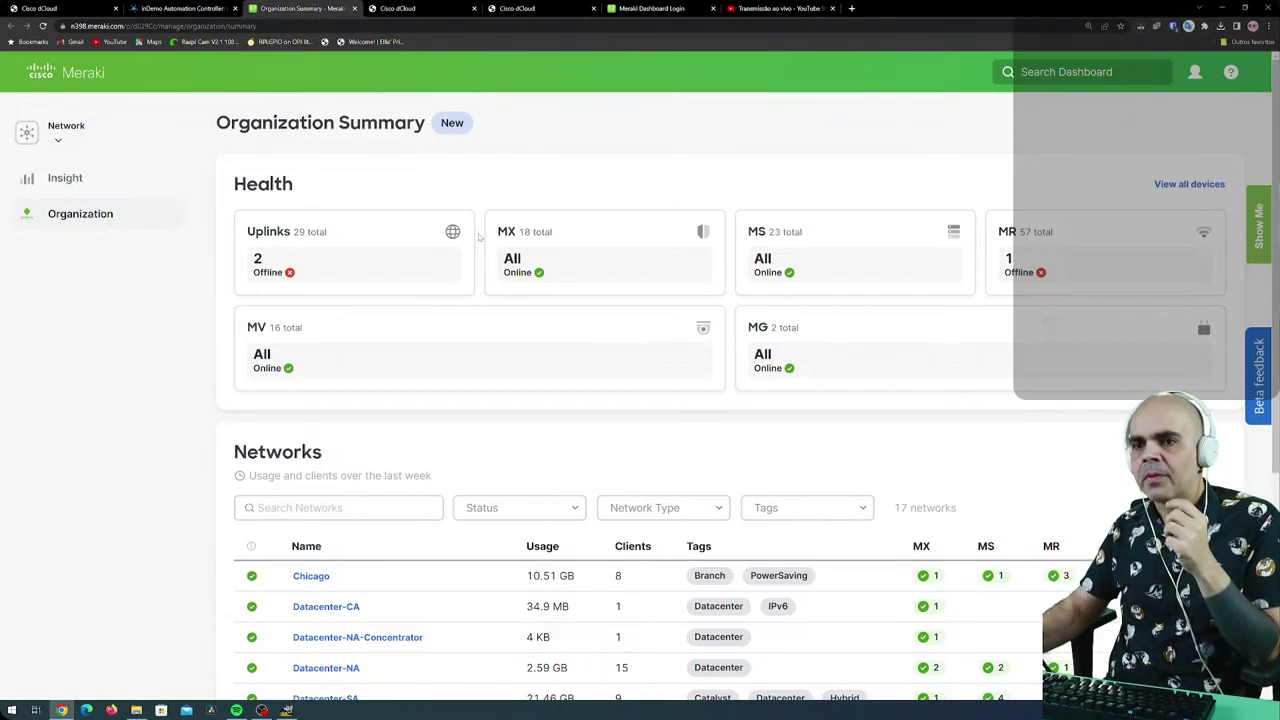
mouse_move(83, 224)
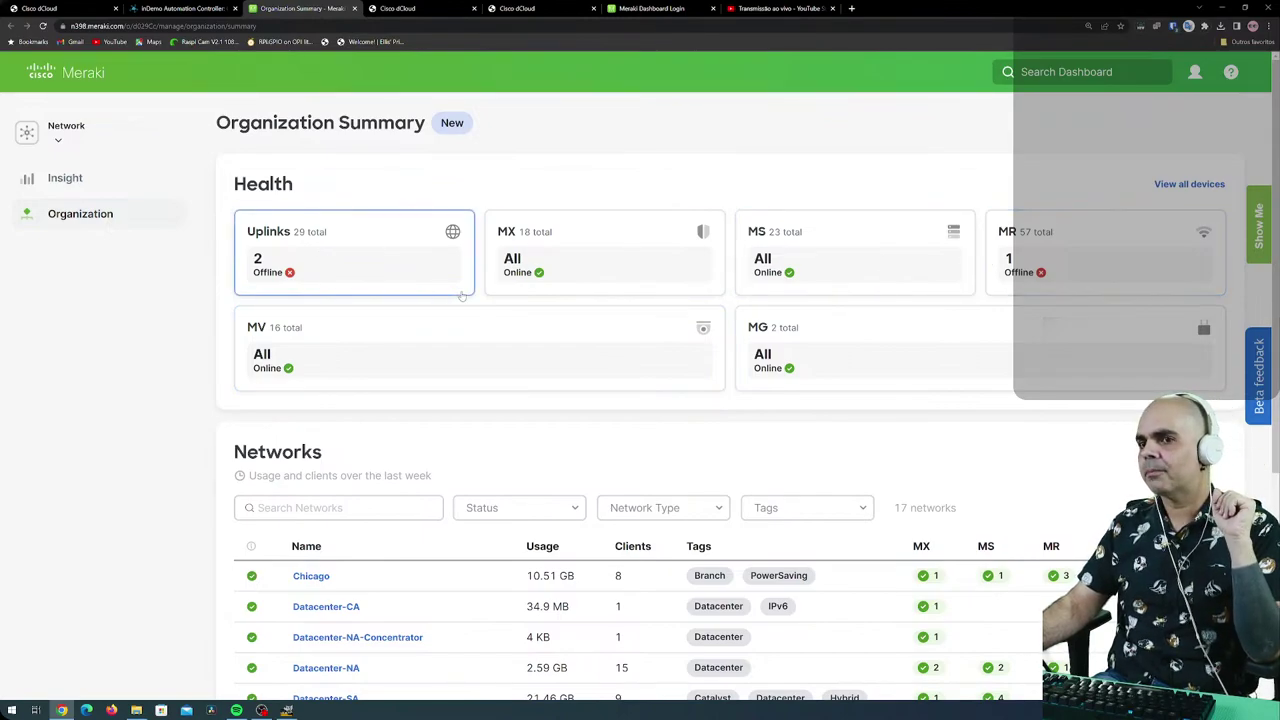
scroll(473, 339, down, 1)
scroll(470, 336, down, 1)
scroll(258, 319, down, 1)
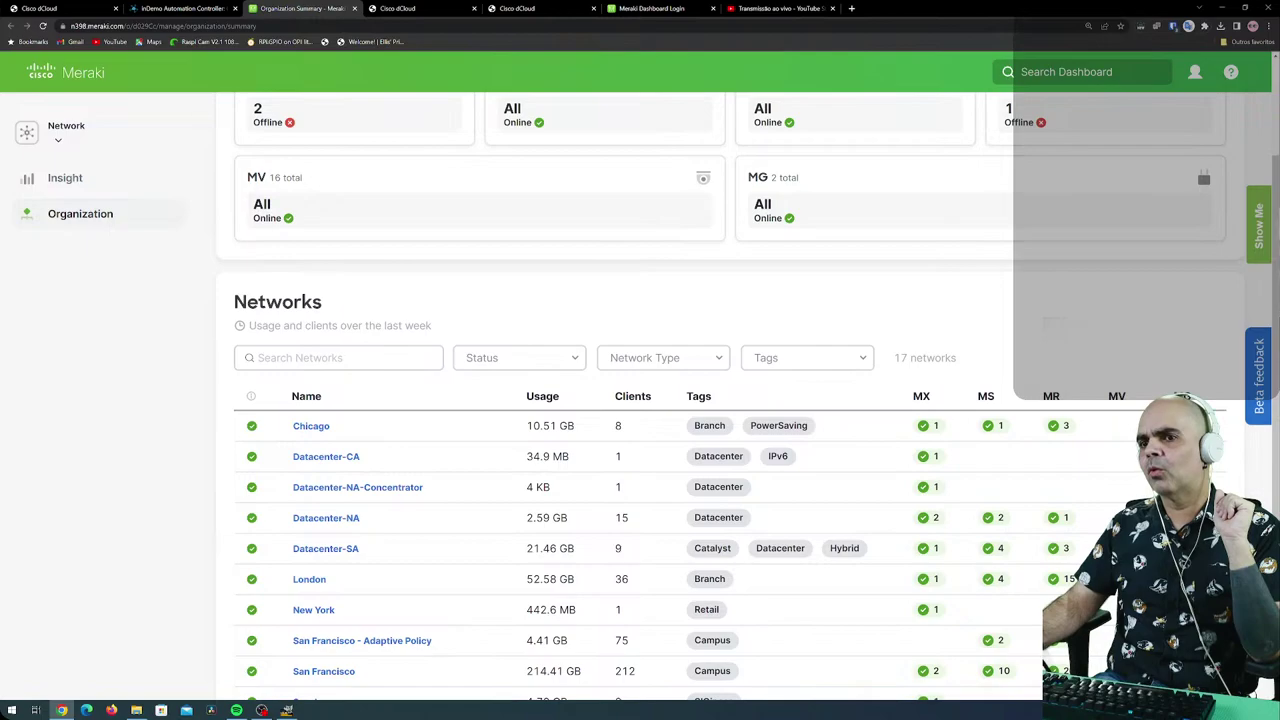
drag(233, 301, 326, 302)
click(182, 365)
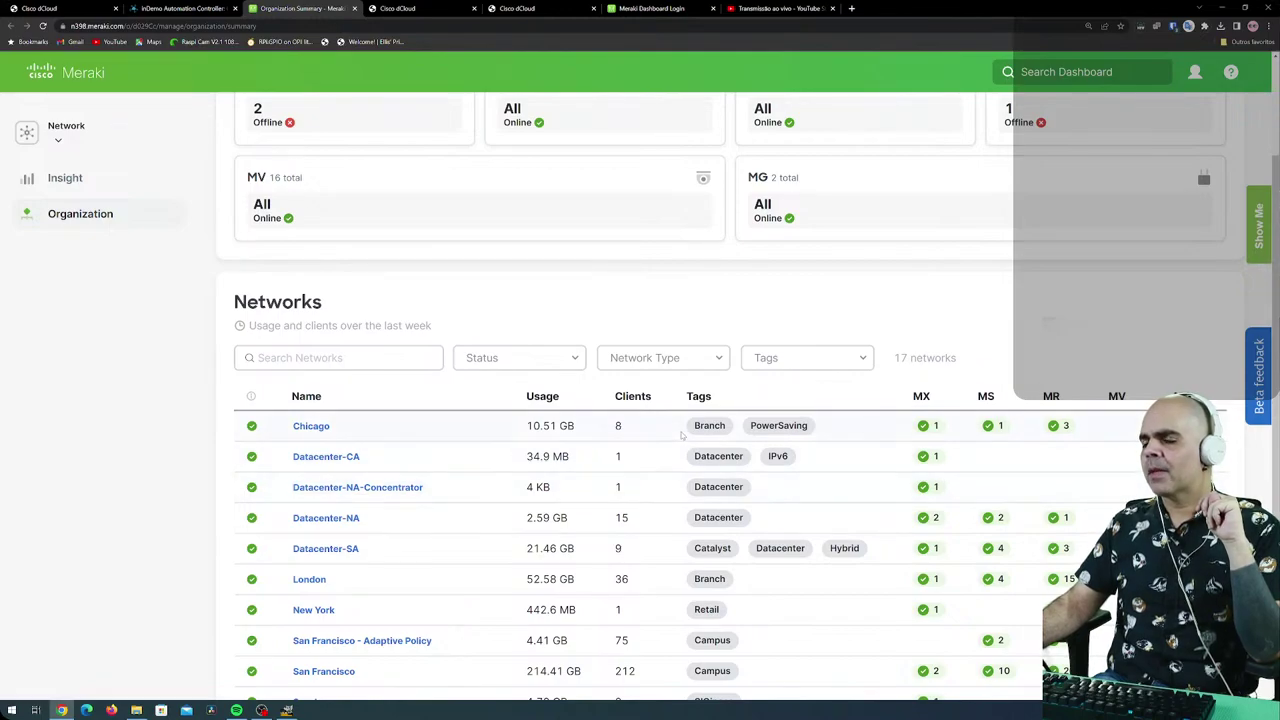
scroll(758, 584, down, 1)
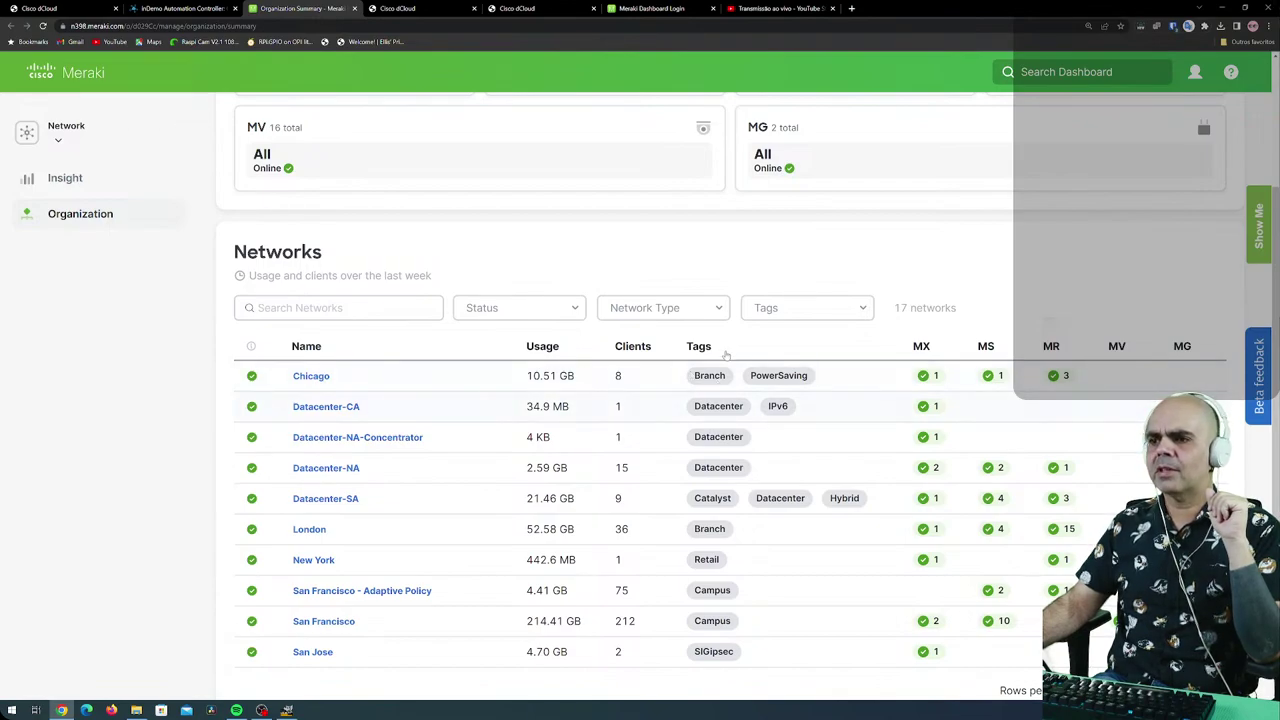
Filter the Networks list by the Branch tag to view the matching networks, and clear that filter.
click(862, 308)
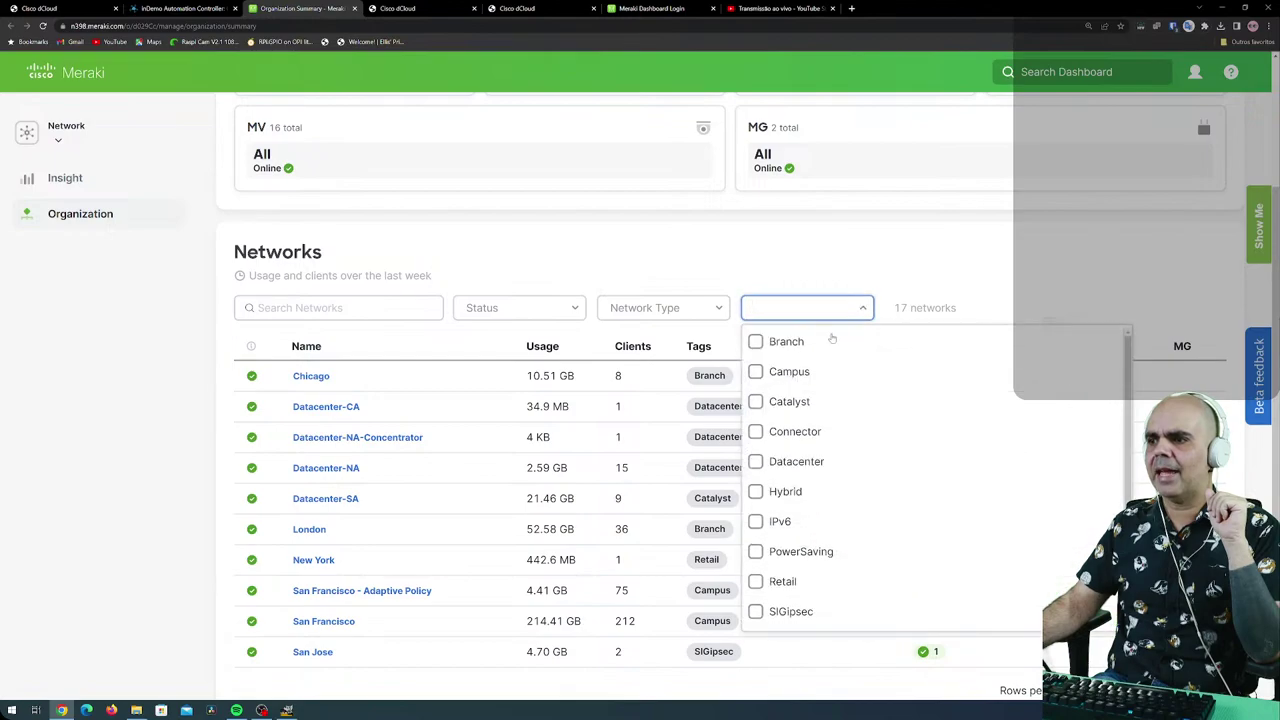
click(757, 340)
click(585, 595)
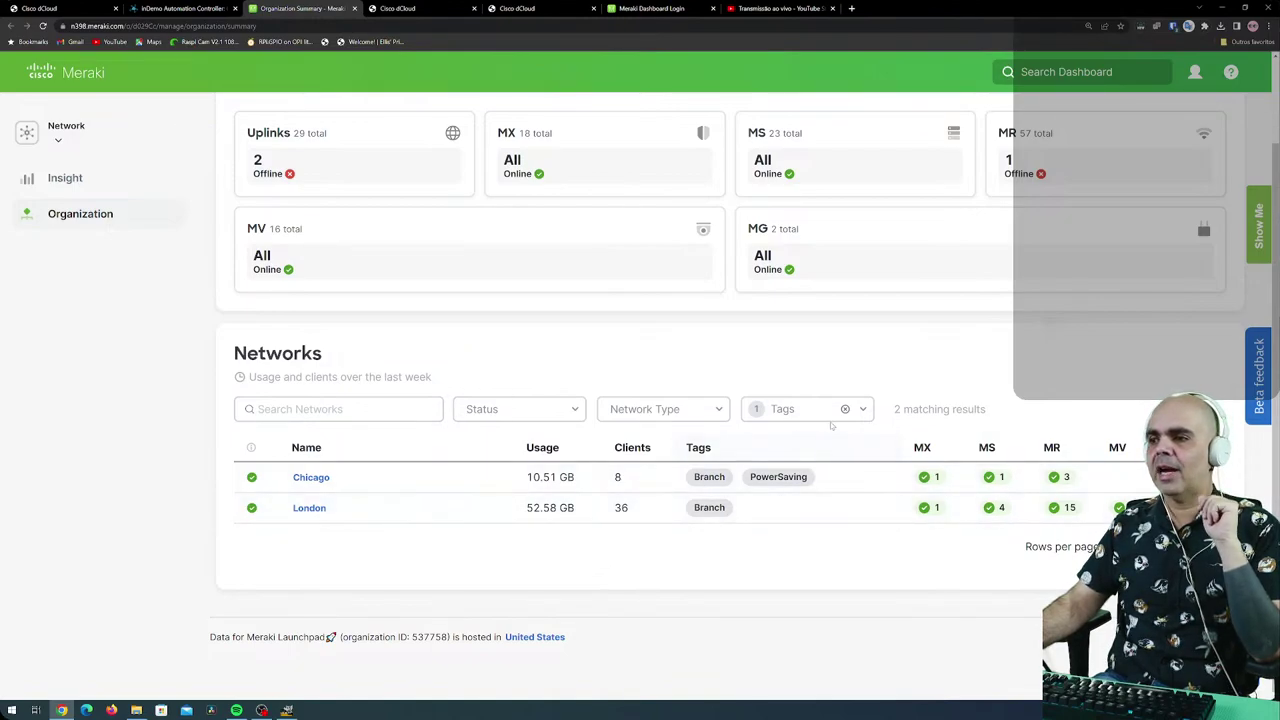
click(800, 409)
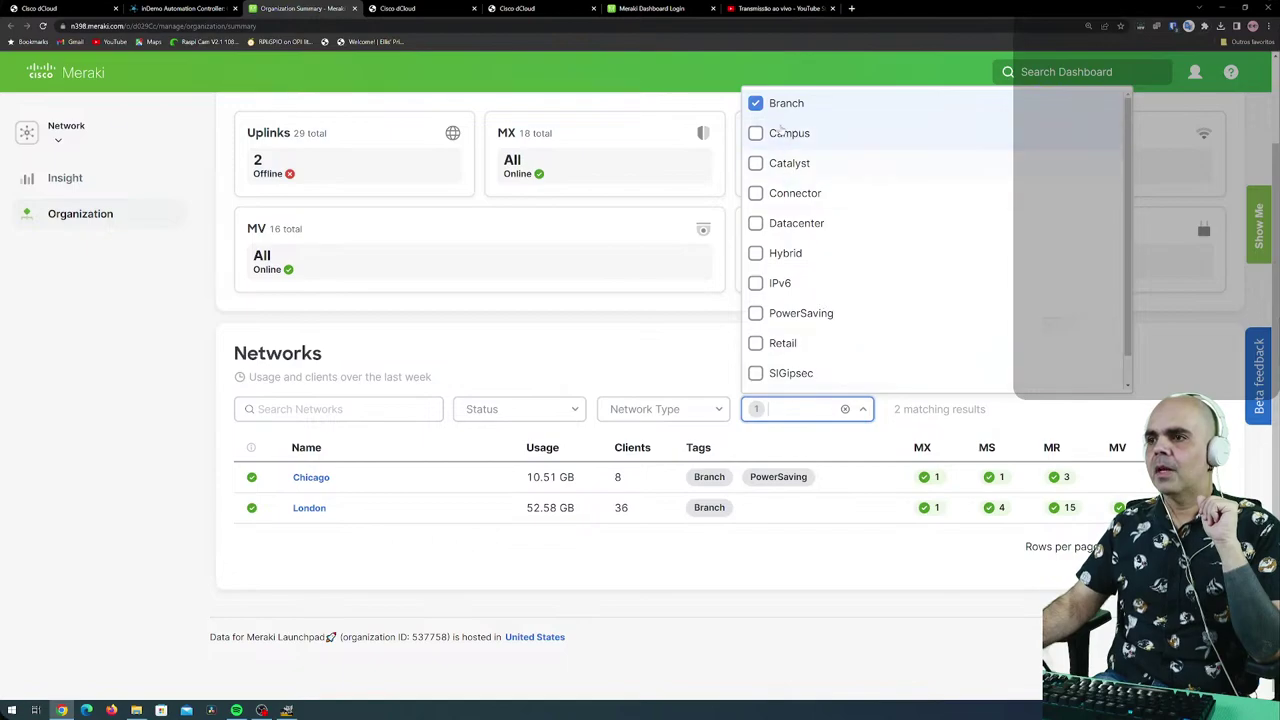
click(757, 103)
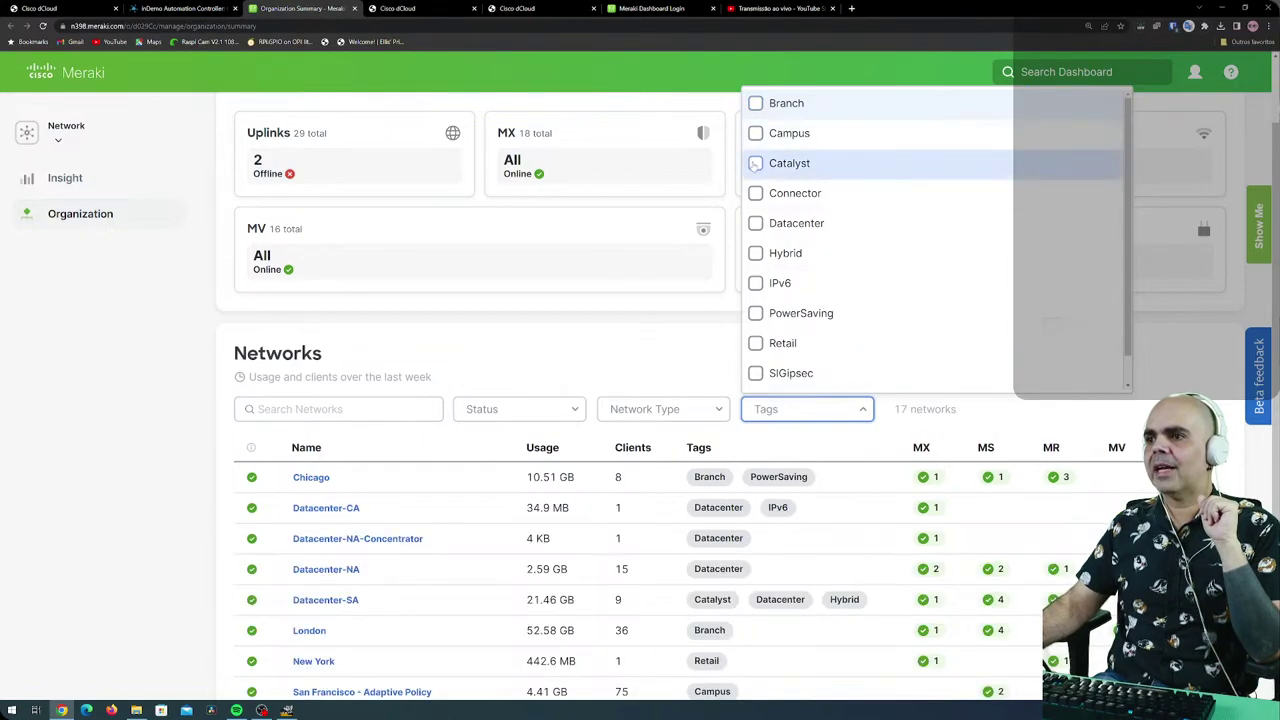
Filter the Networks list by the Catalyst tag and separately by PowerSaving, clearing each filter after viewing.
click(757, 163)
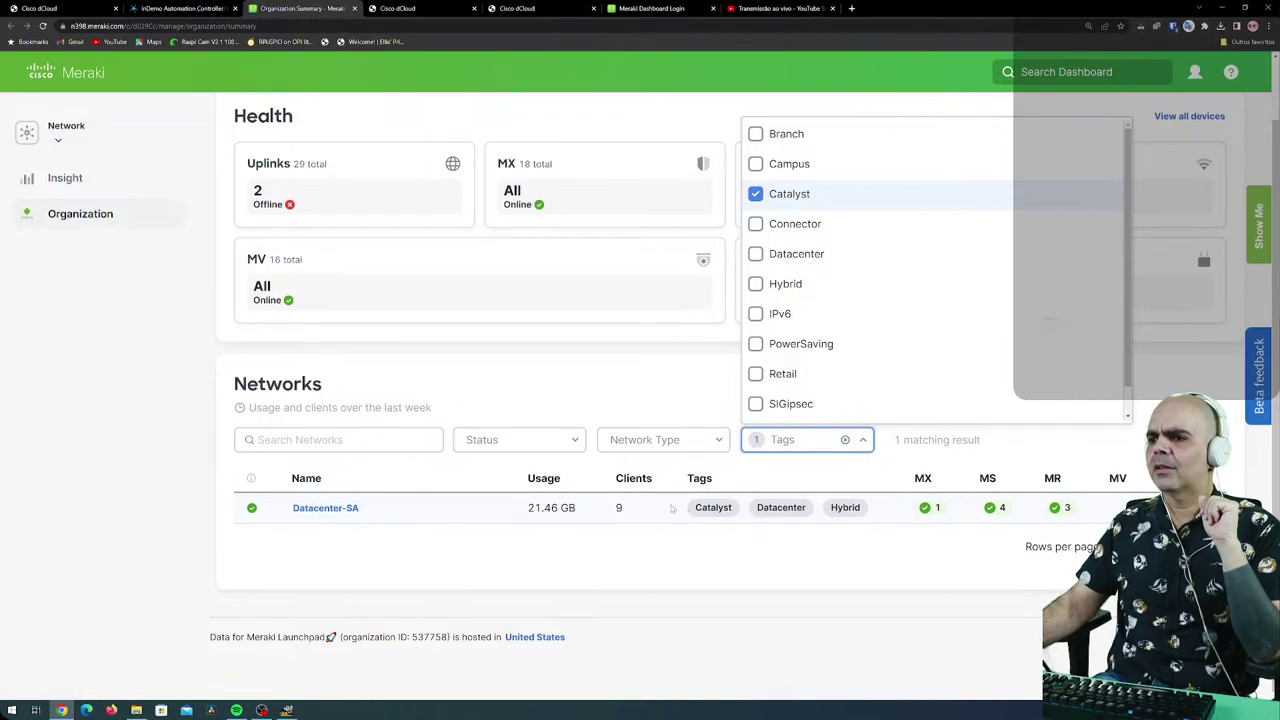
click(755, 198)
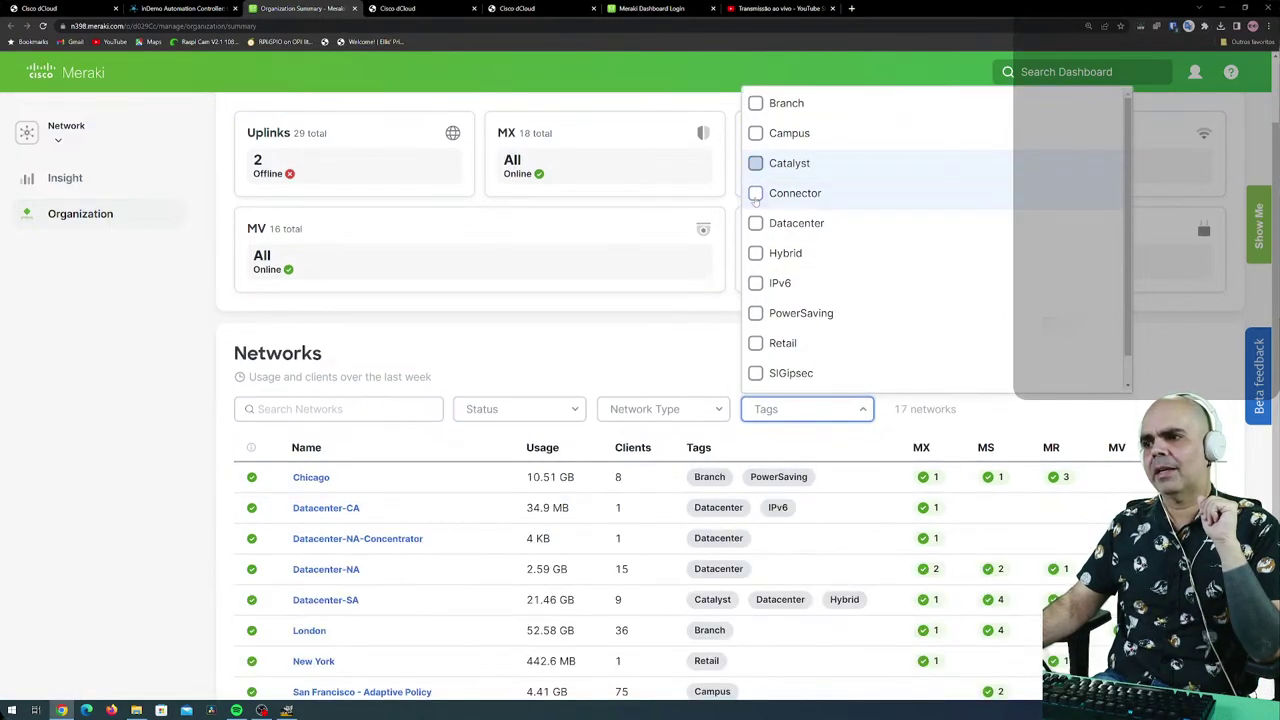
click(755, 314)
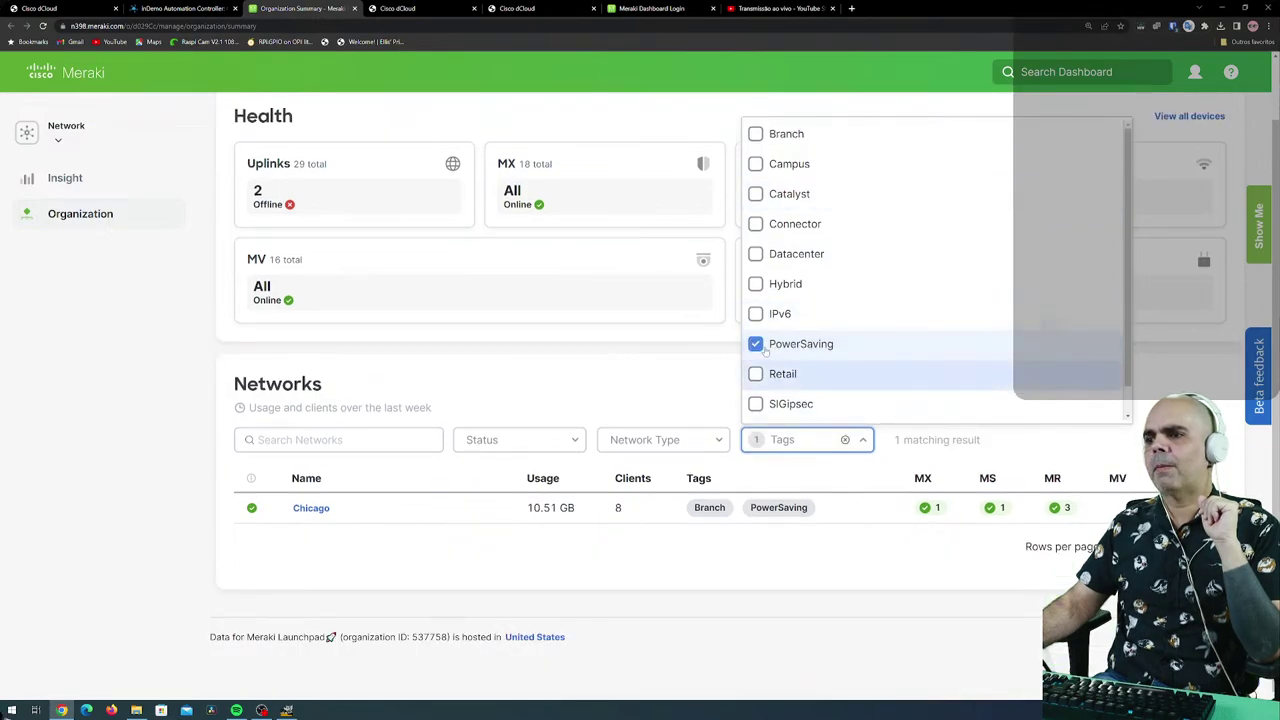
click(756, 343)
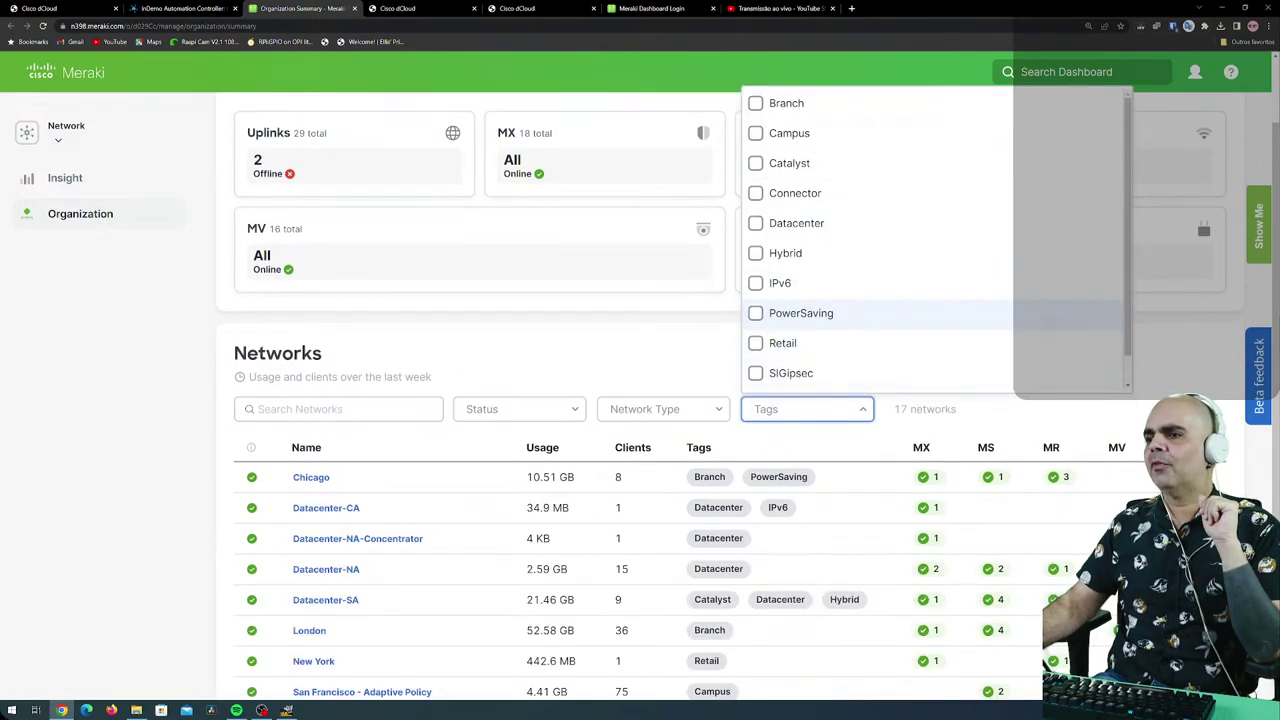
key(Escape)
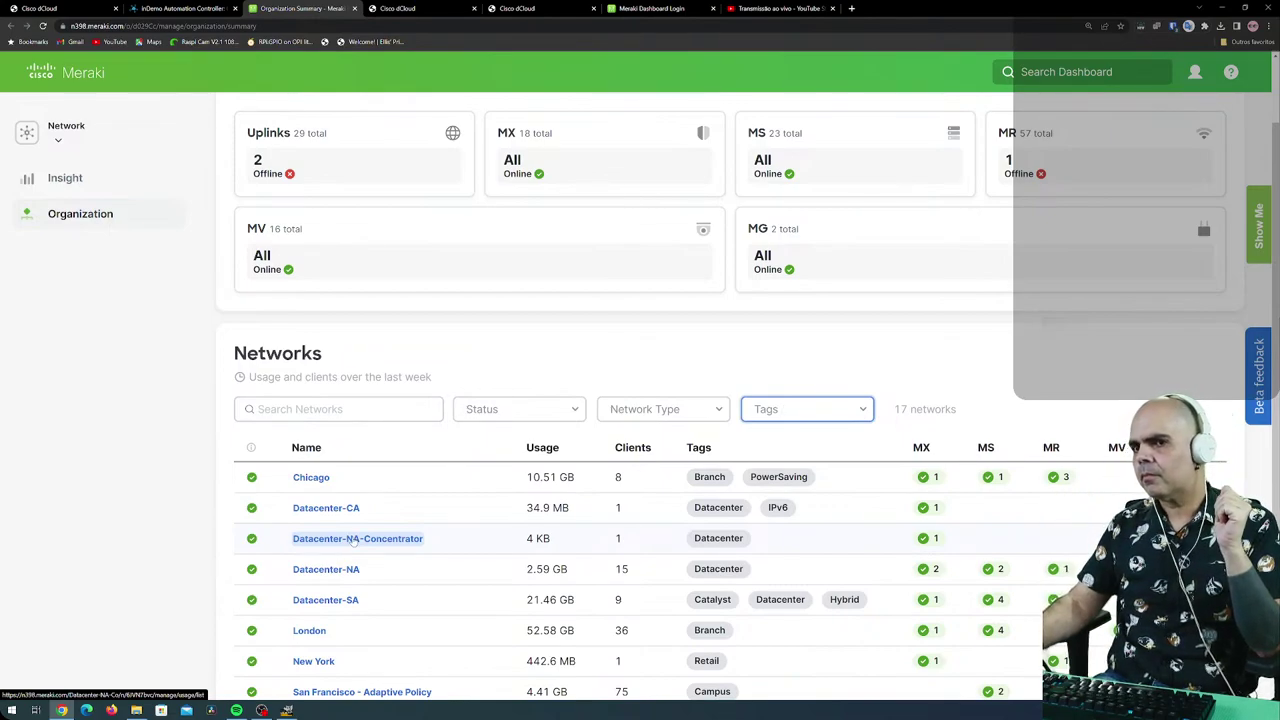
Review the full Networks list and the Health section, and open the organization's Overview map.
scroll(366, 602, down, 2)
scroll(366, 602, down, 1)
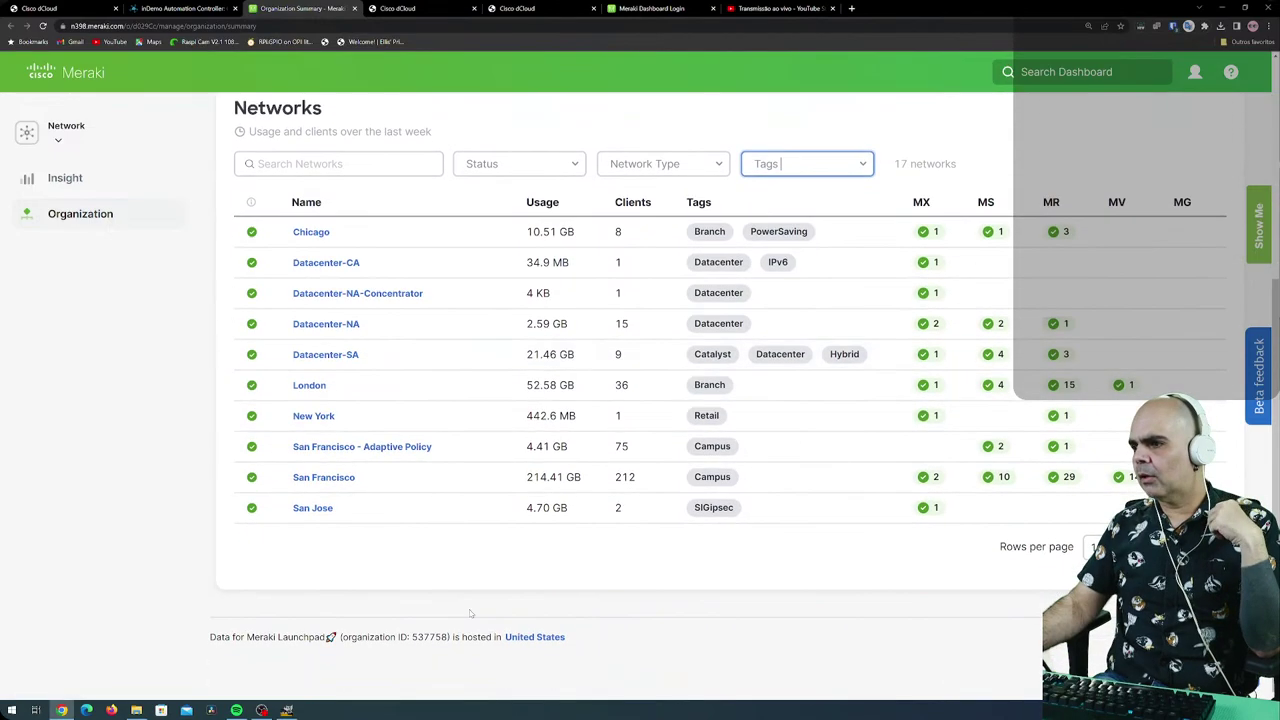
scroll(363, 537, up, 1)
scroll(366, 540, up, 3)
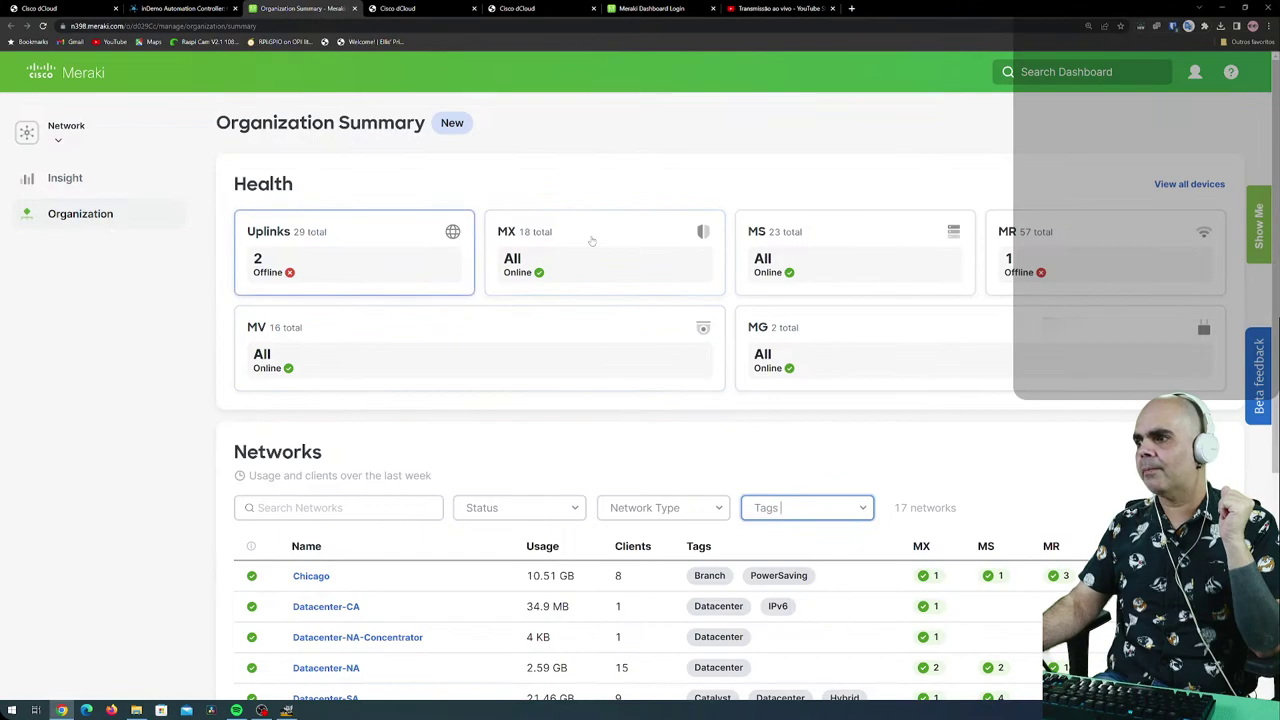
mouse_move(140, 214)
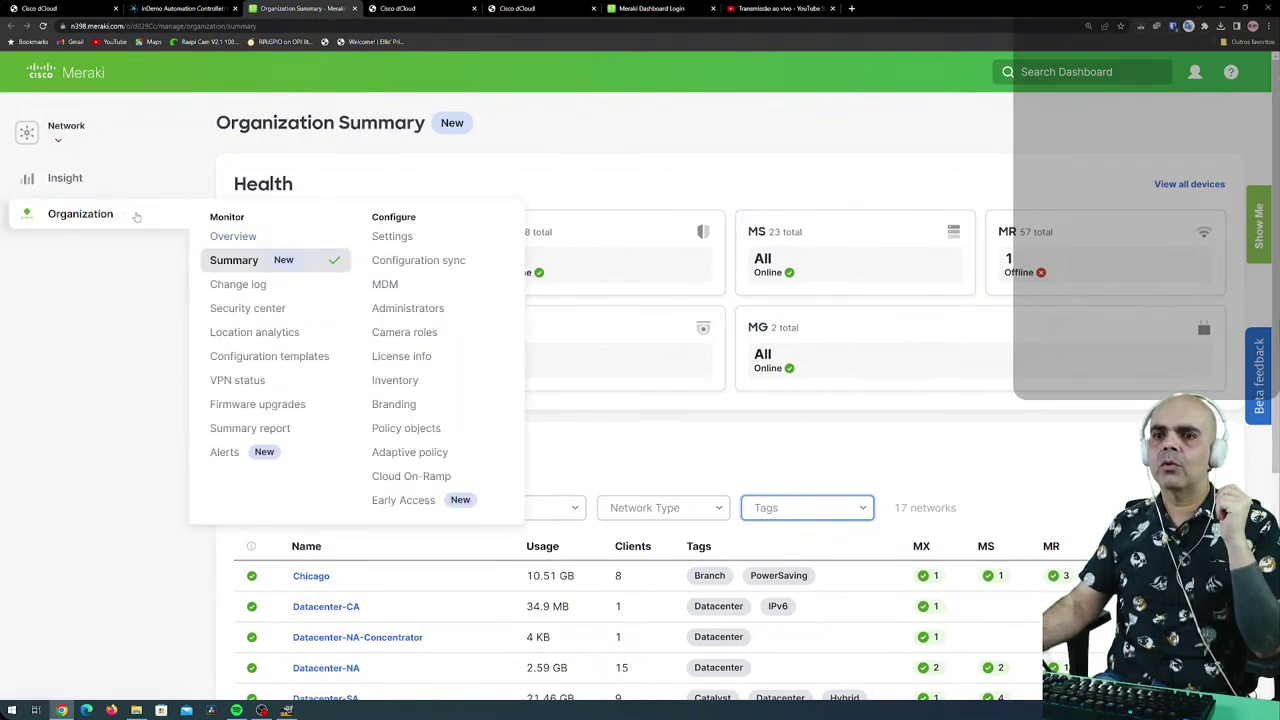
click(245, 243)
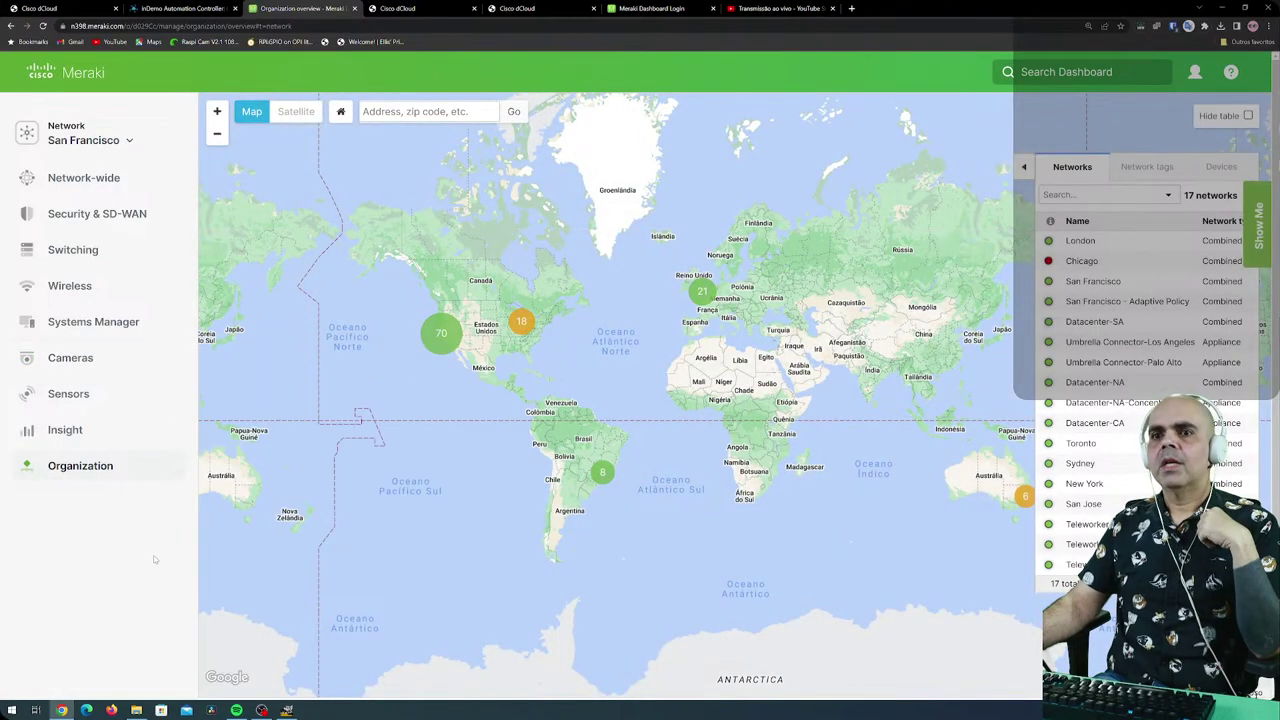
Look over the dashboard's sections and choose to view all networks from the network selector.
mouse_move(150, 186)
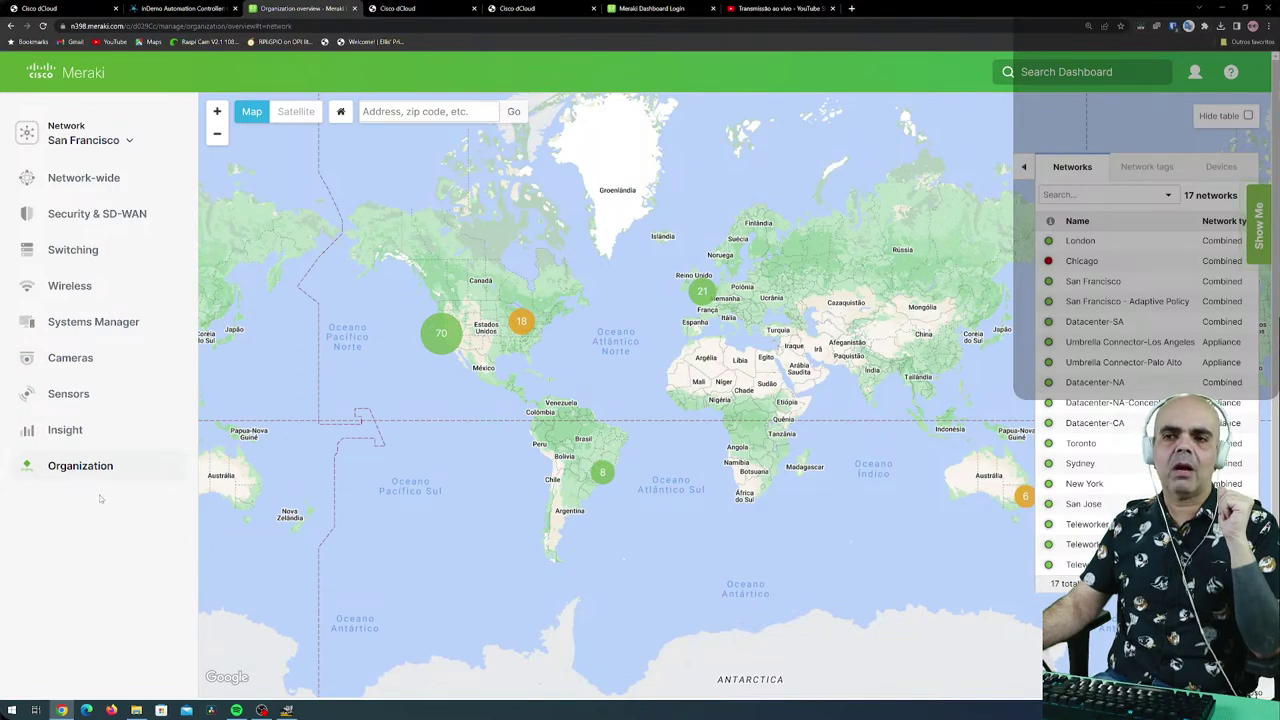
mouse_move(100, 196)
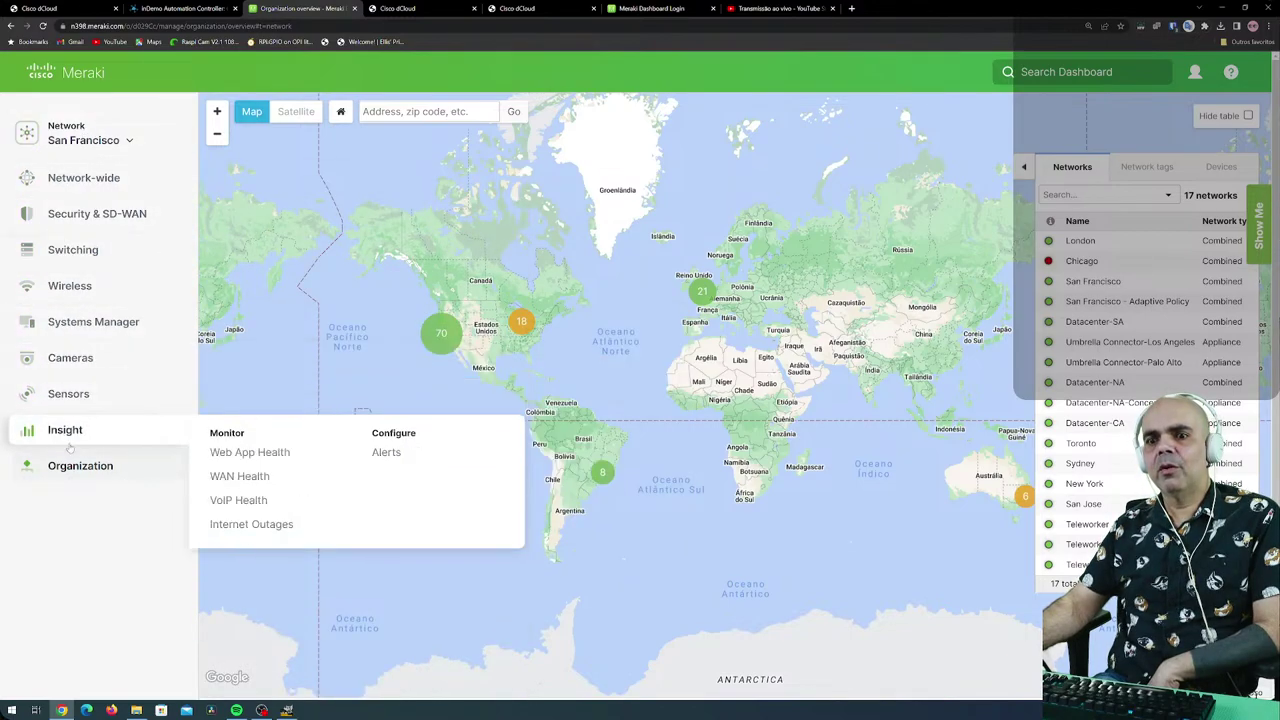
mouse_move(97, 477)
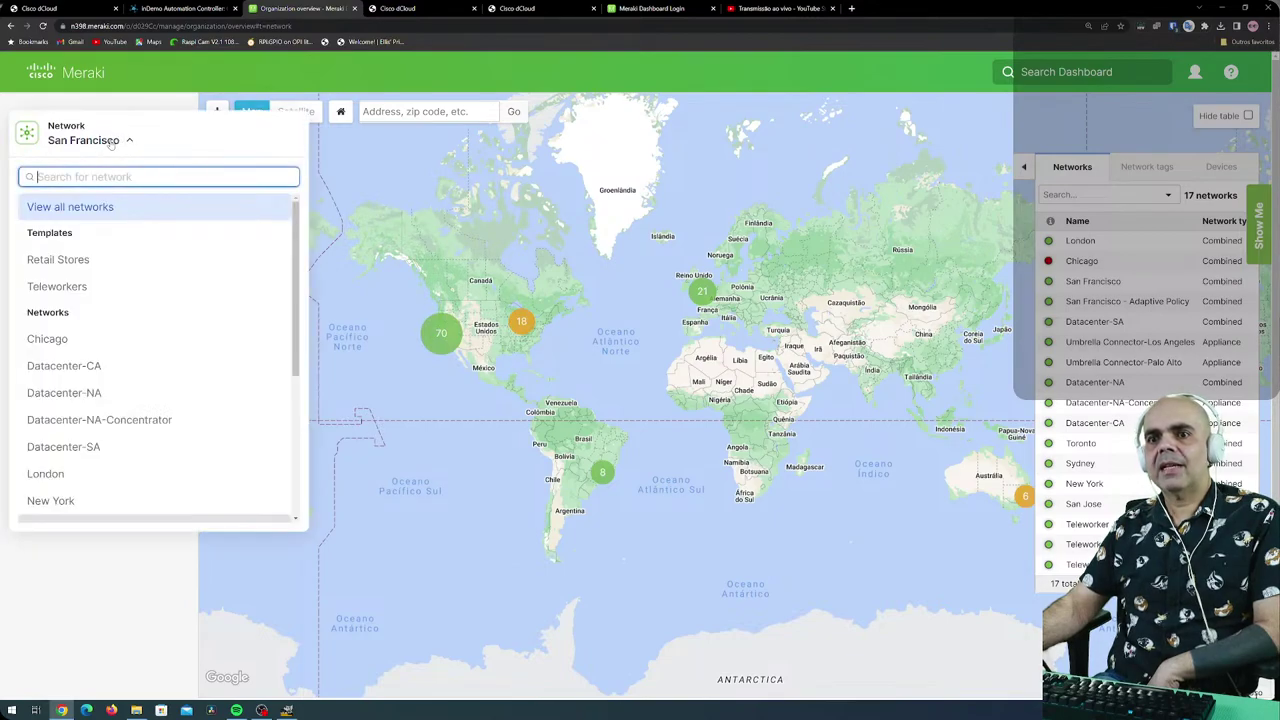
click(111, 143)
click(111, 143)
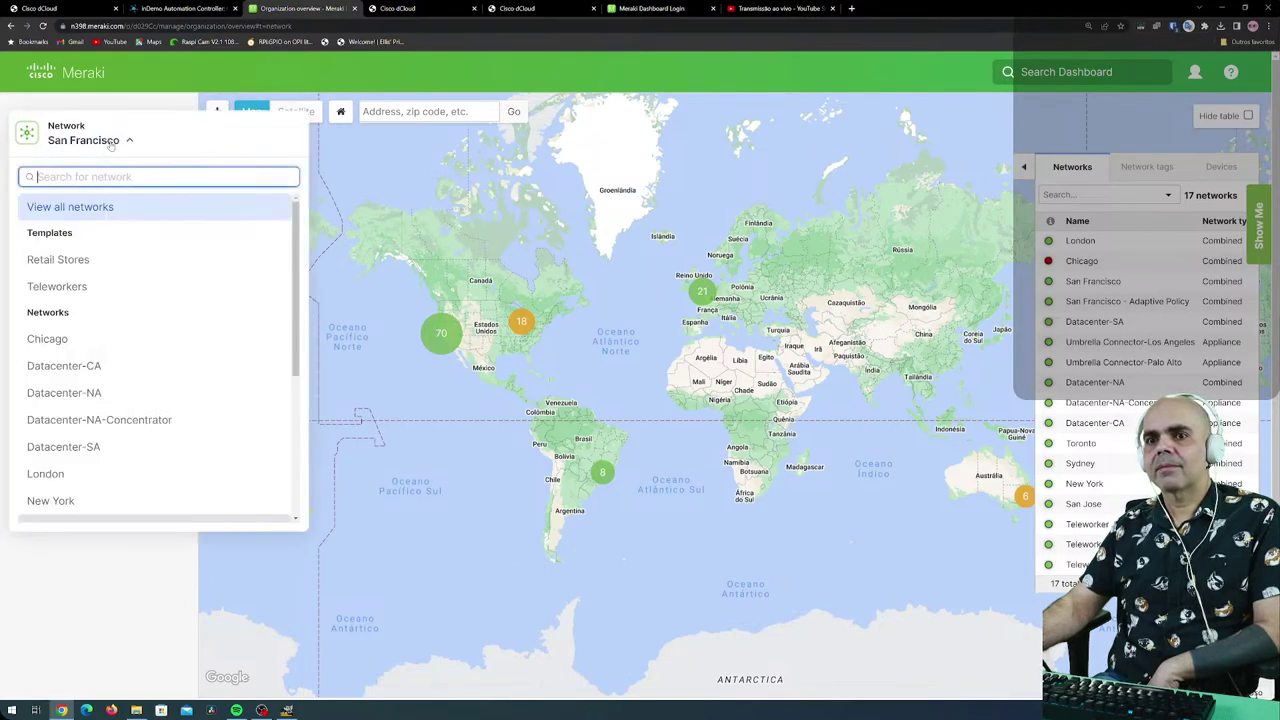
click(76, 205)
mouse_move(75, 213)
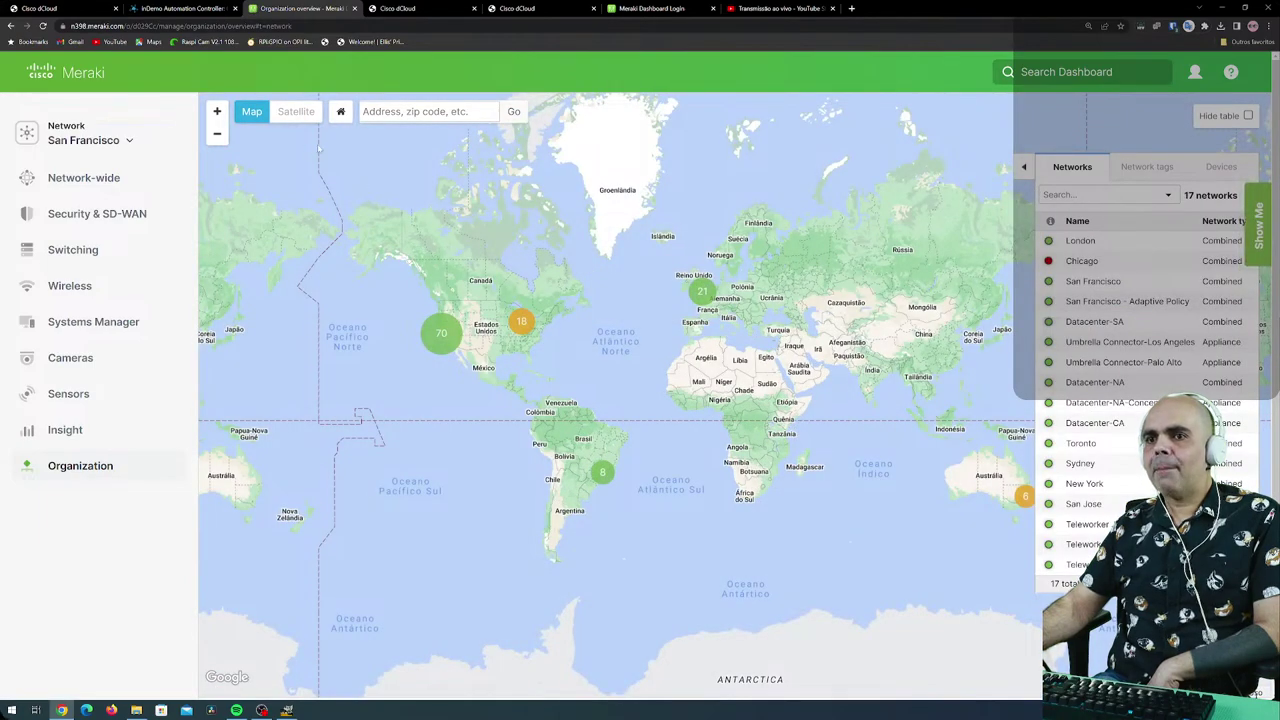
Inspect the device and network details of the clusters in South America, Australia and North America on the map.
mouse_move(603, 472)
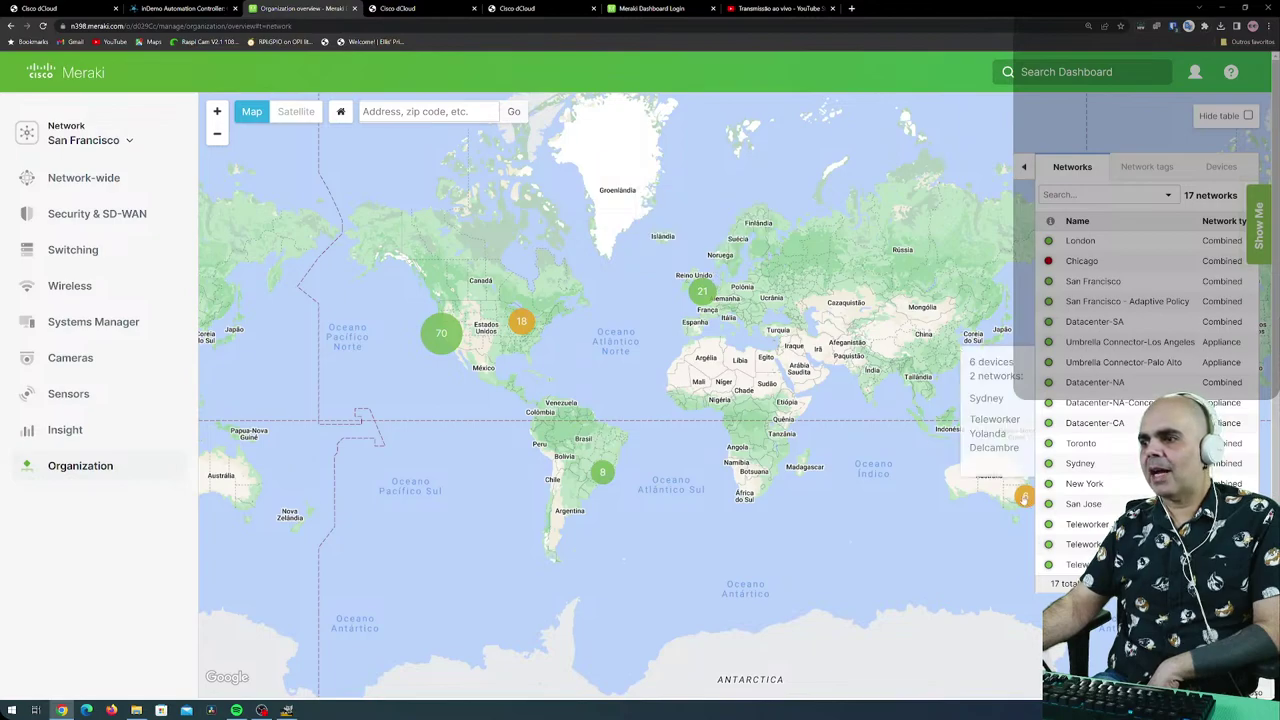
mouse_move(449, 342)
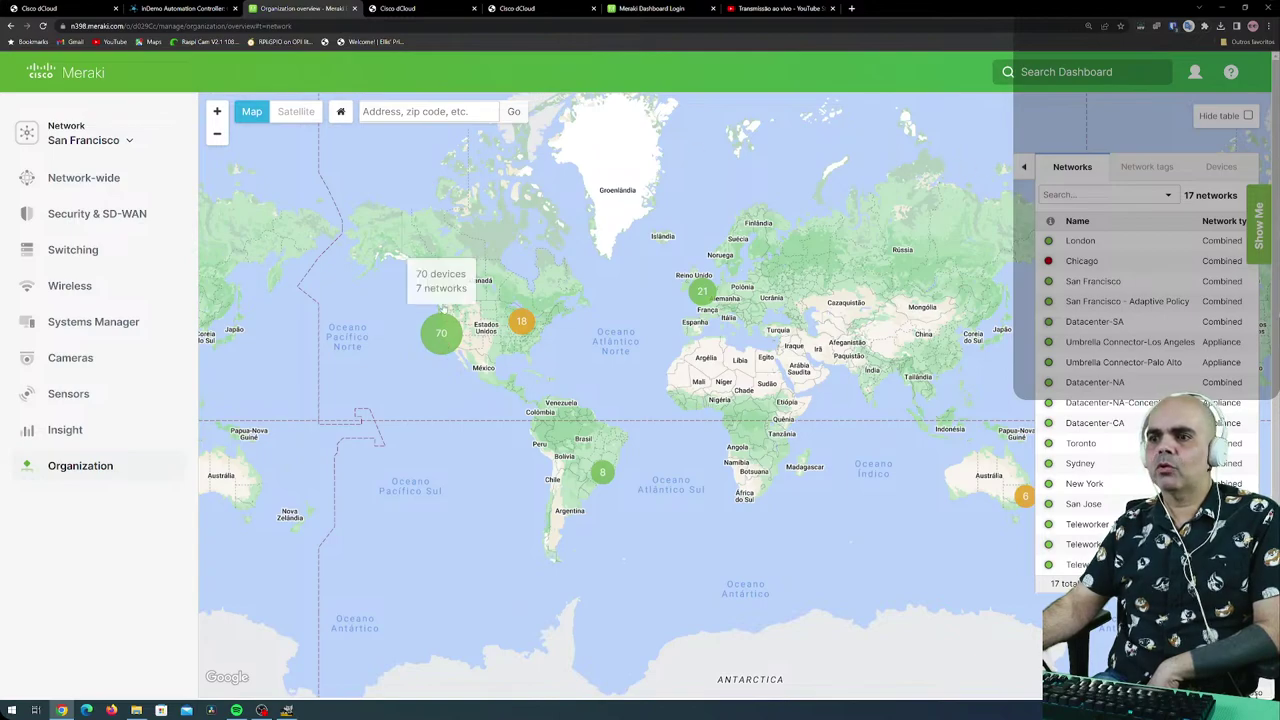
mouse_move(526, 338)
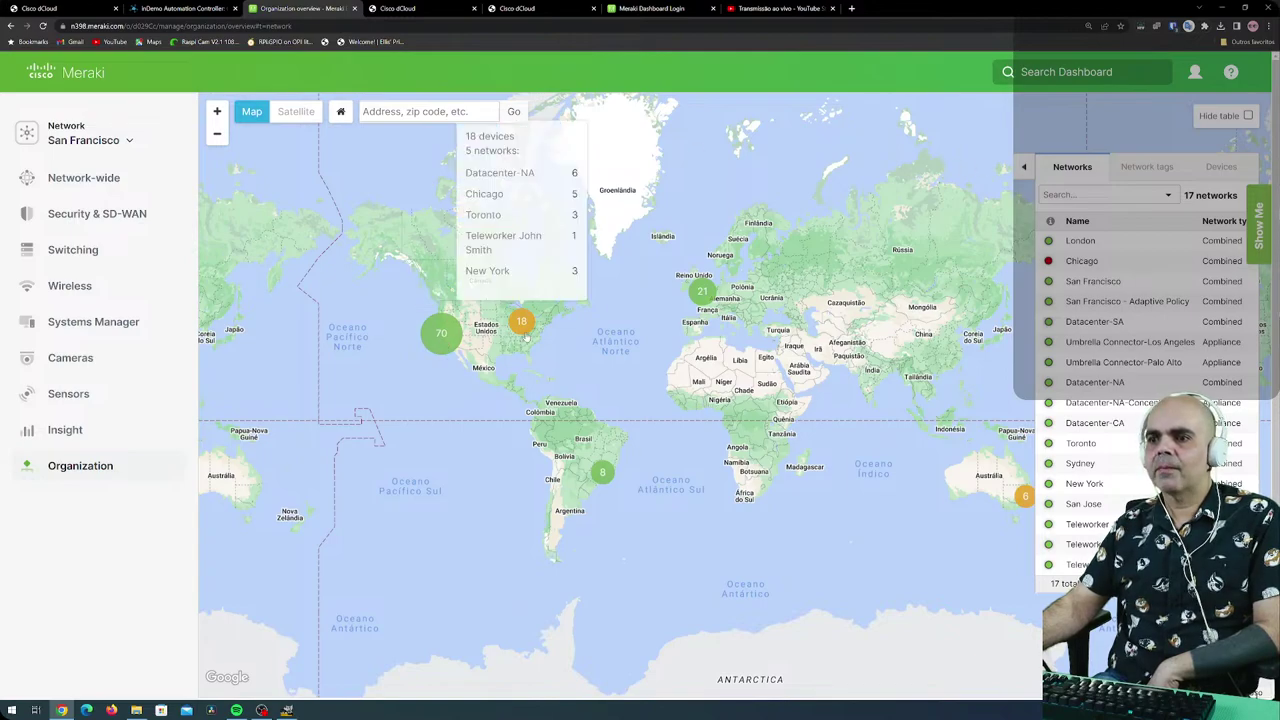
Zoom in on the western North America cluster and then the Toronto cluster to examine its individual device markers.
click(455, 347)
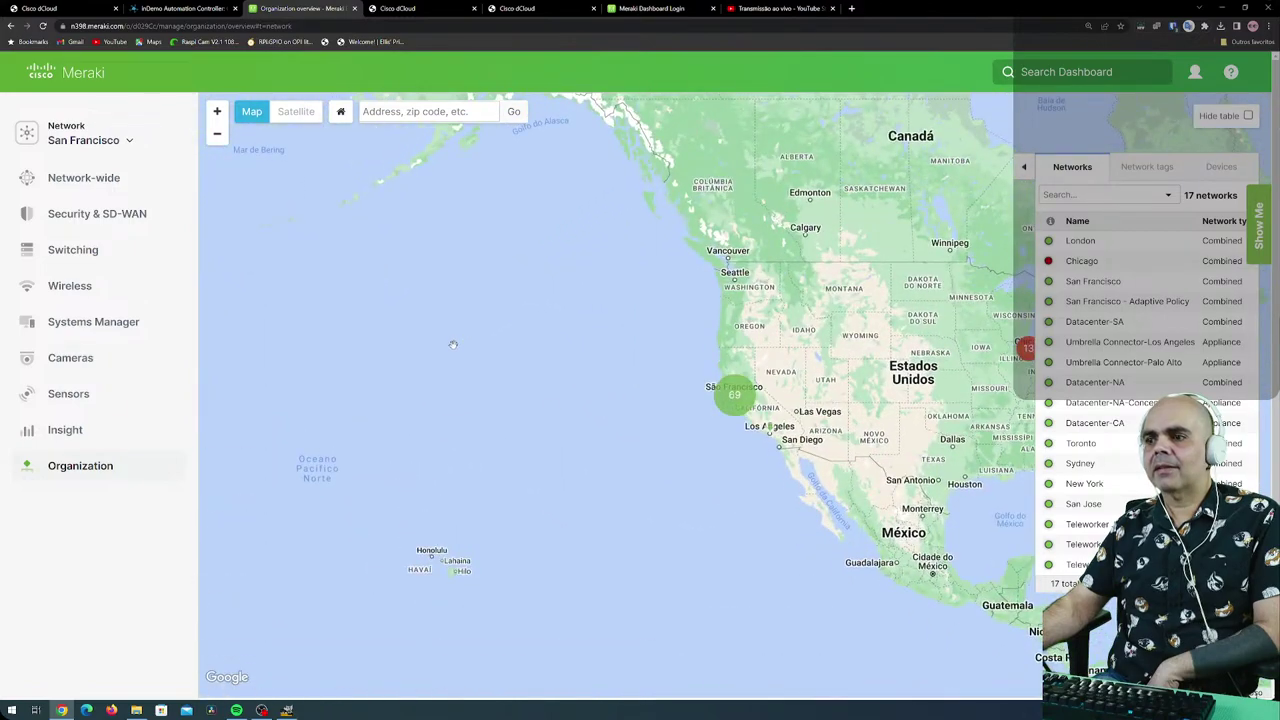
drag(867, 402, 508, 402)
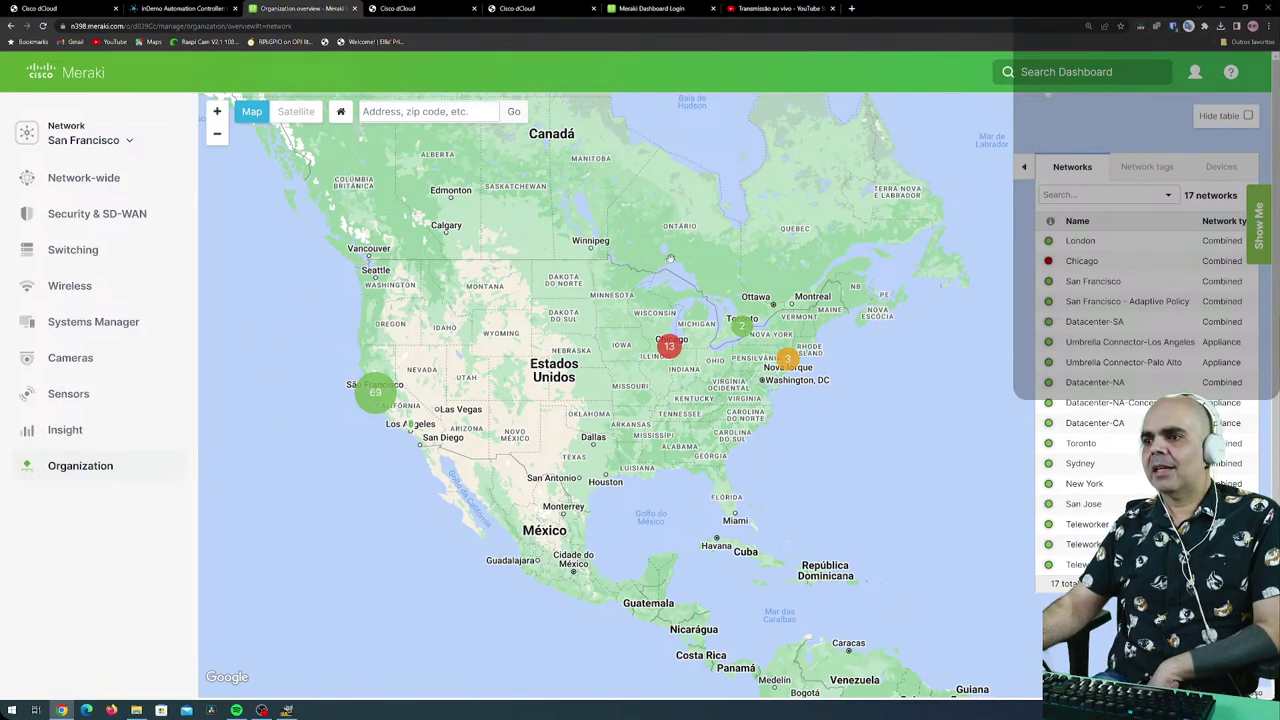
click(744, 337)
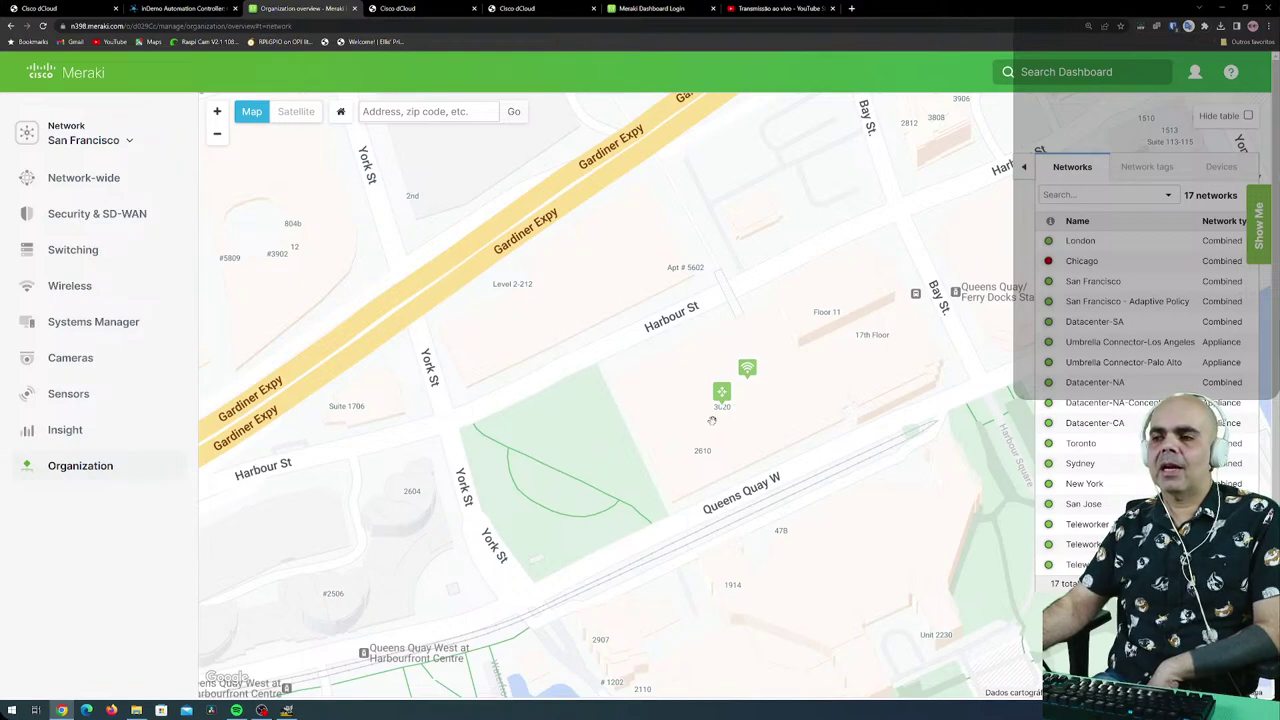
mouse_move(749, 366)
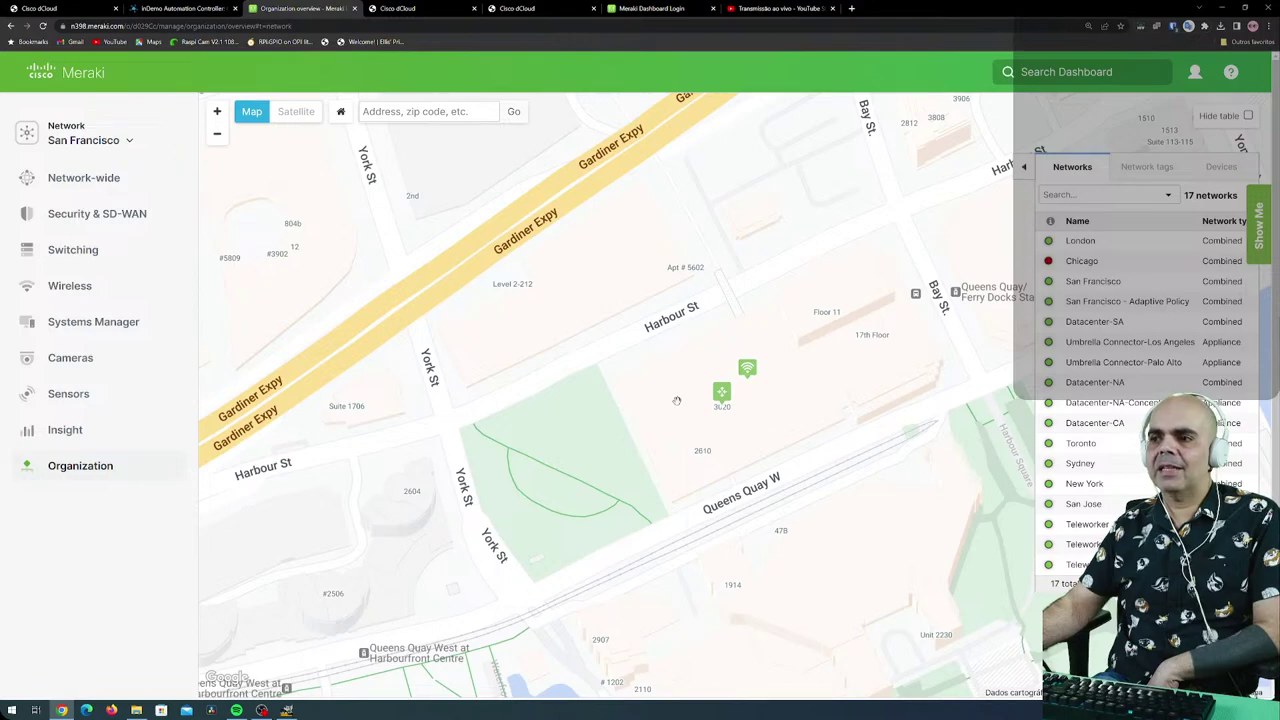
mouse_move(723, 405)
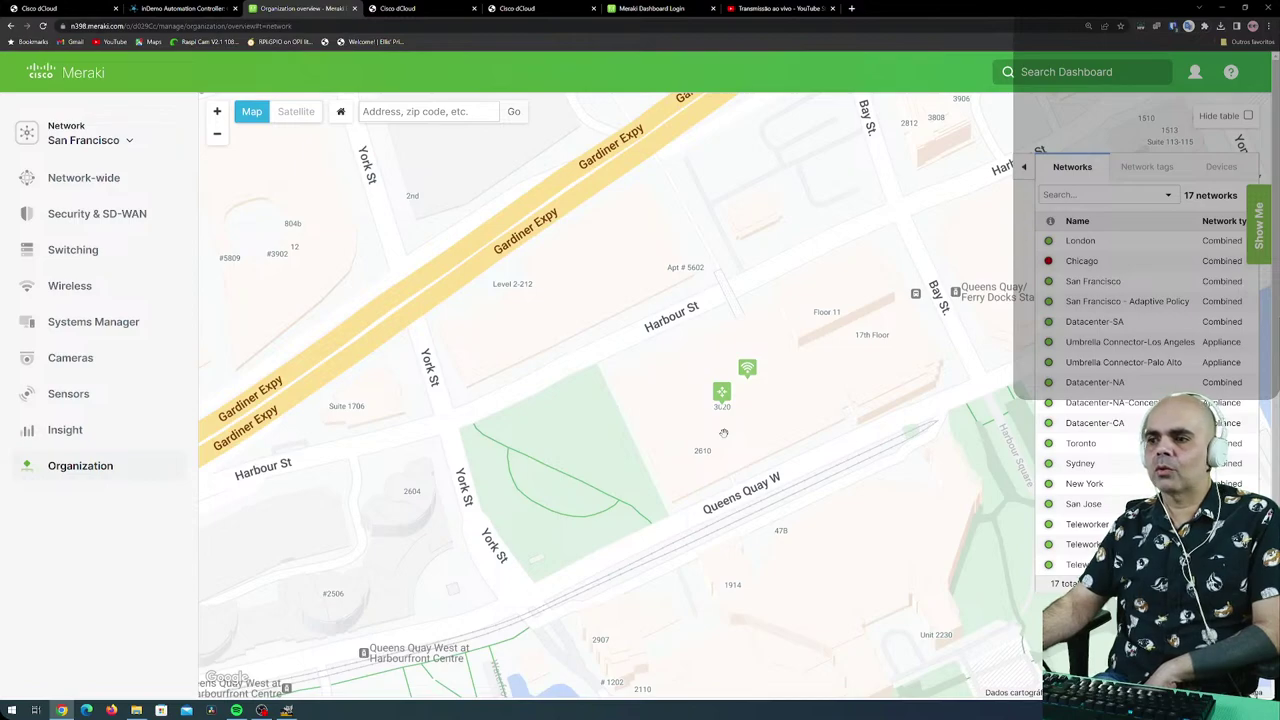
Return from the street-level map to the overview of all networks.
mouse_move(68, 190)
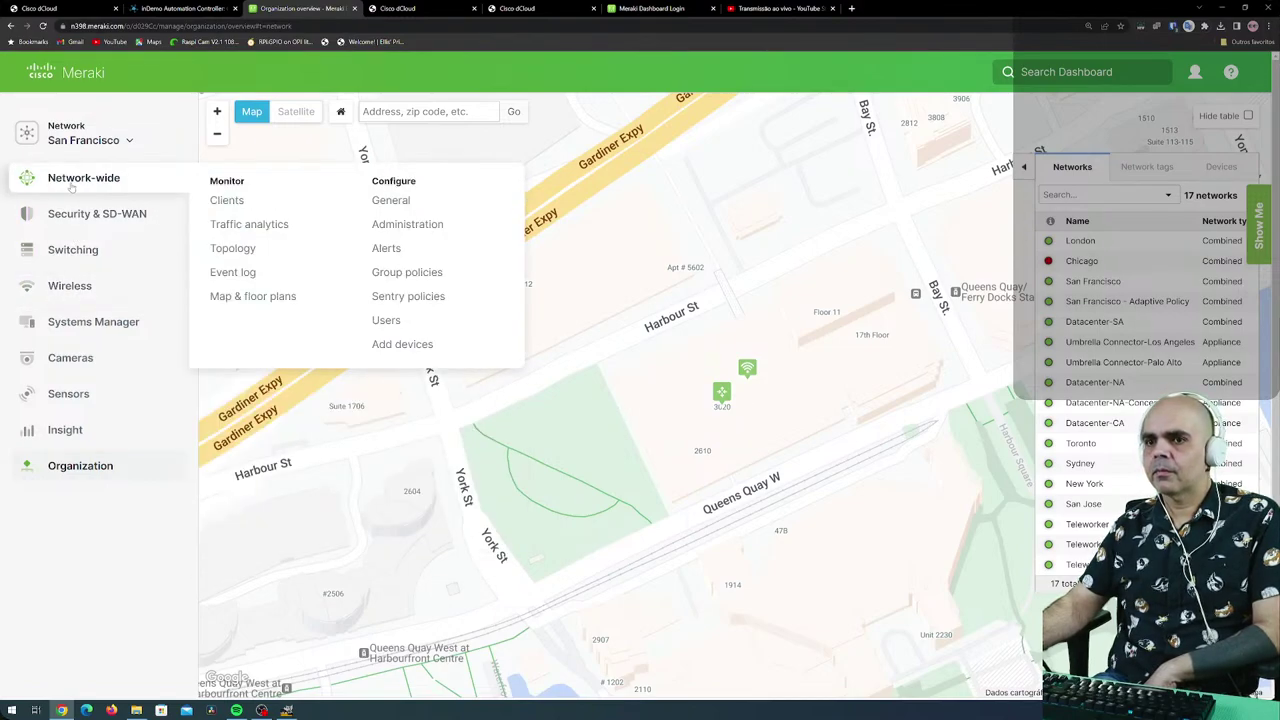
click(116, 147)
click(90, 205)
mouse_move(150, 230)
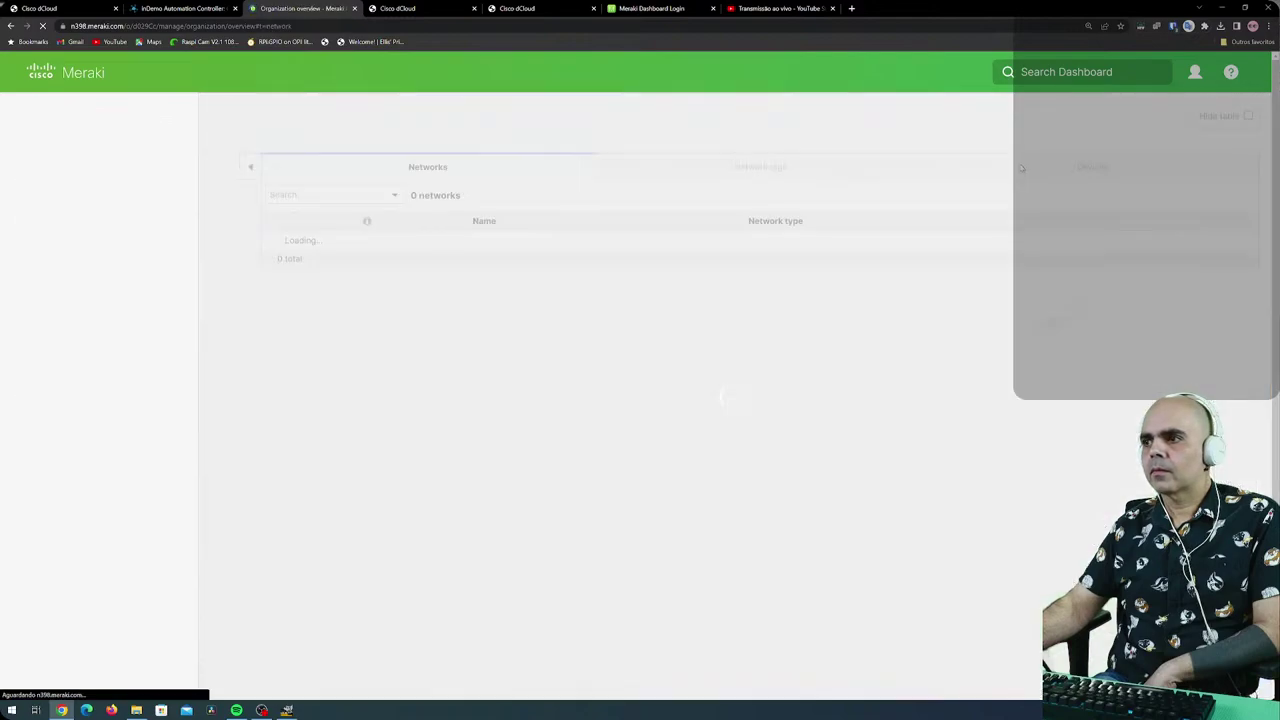
View the Network health legend in the networks table, and collapse and re-expand that table.
mouse_move(585, 224)
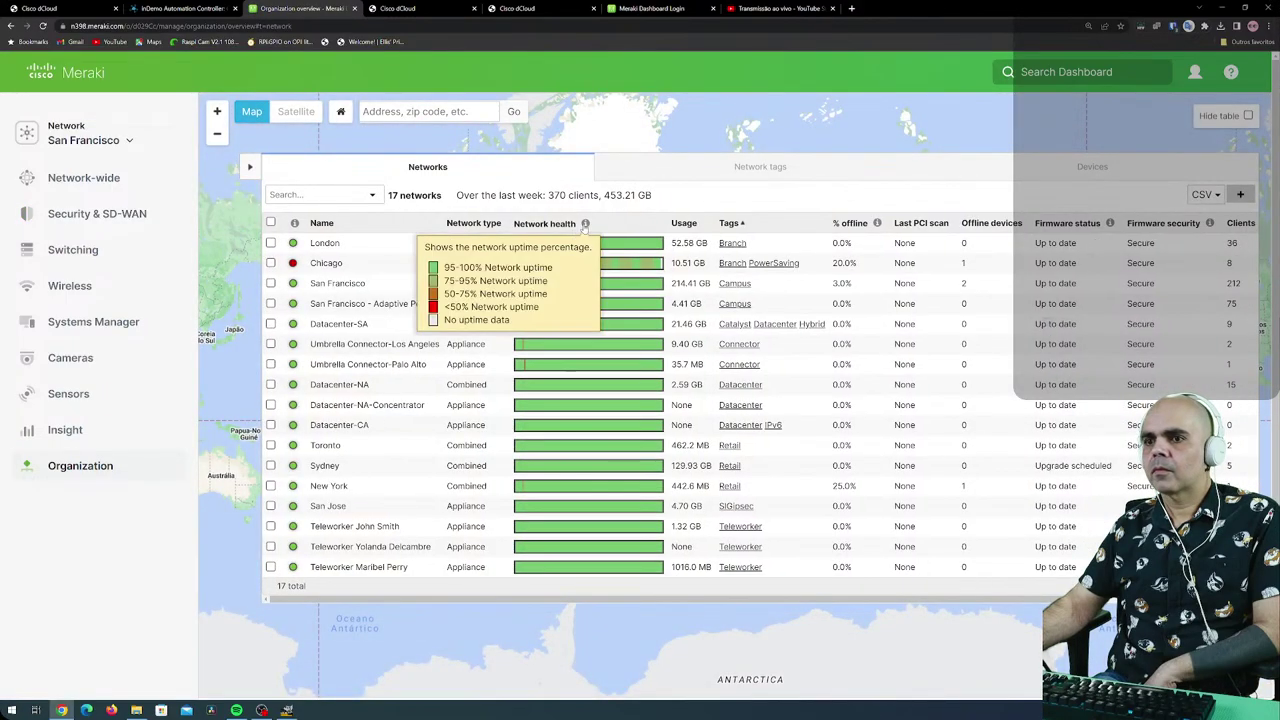
click(250, 167)
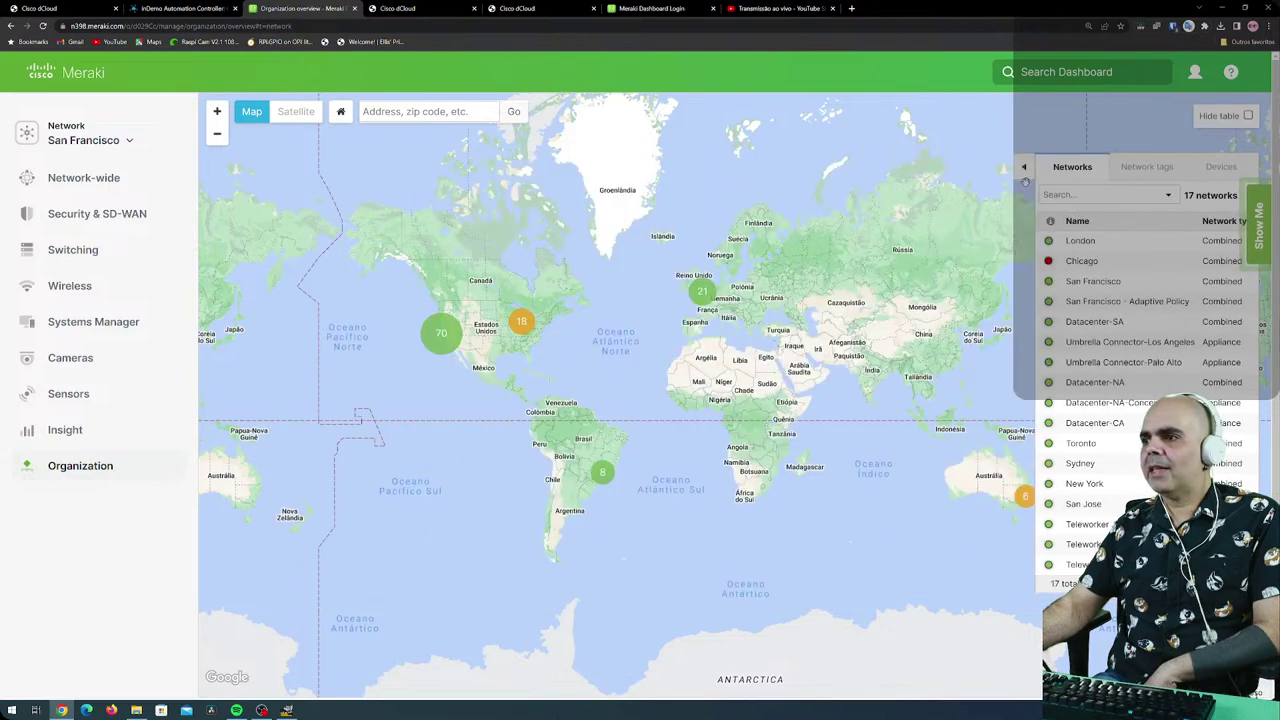
click(1024, 167)
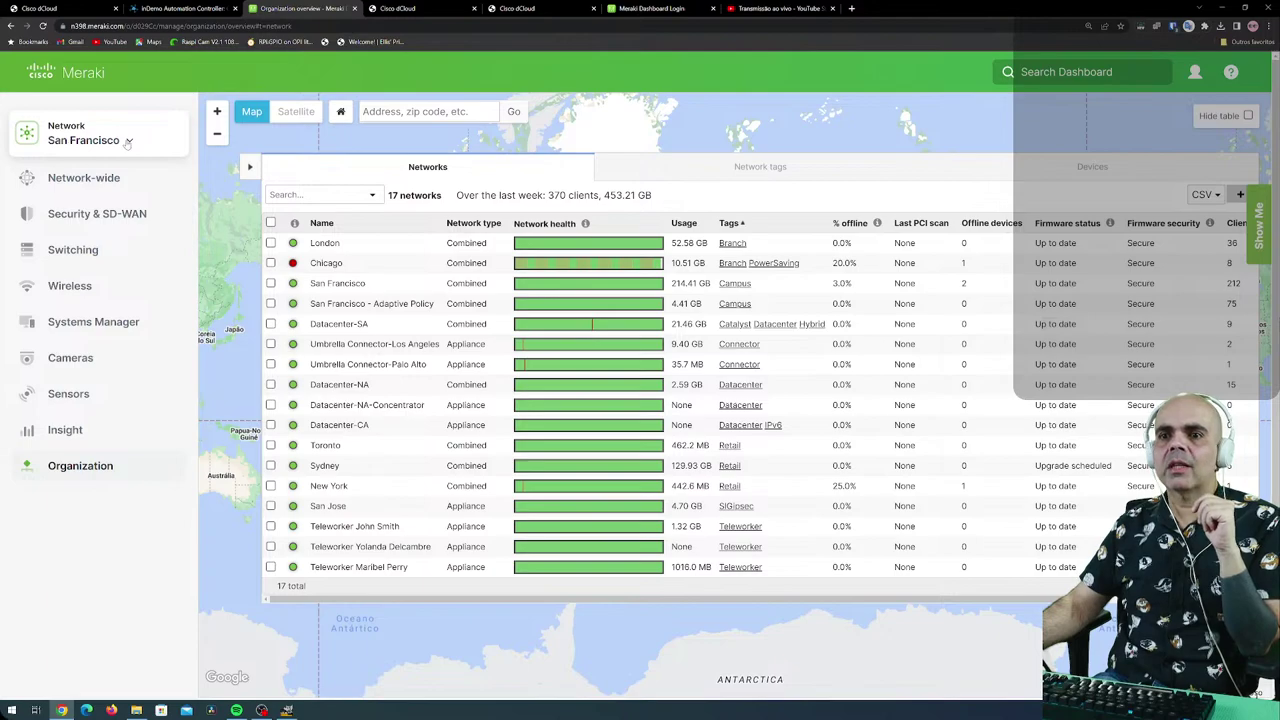
Browse the templates and networks offered in the network selector, and close it with San Francisco still selected.
click(128, 141)
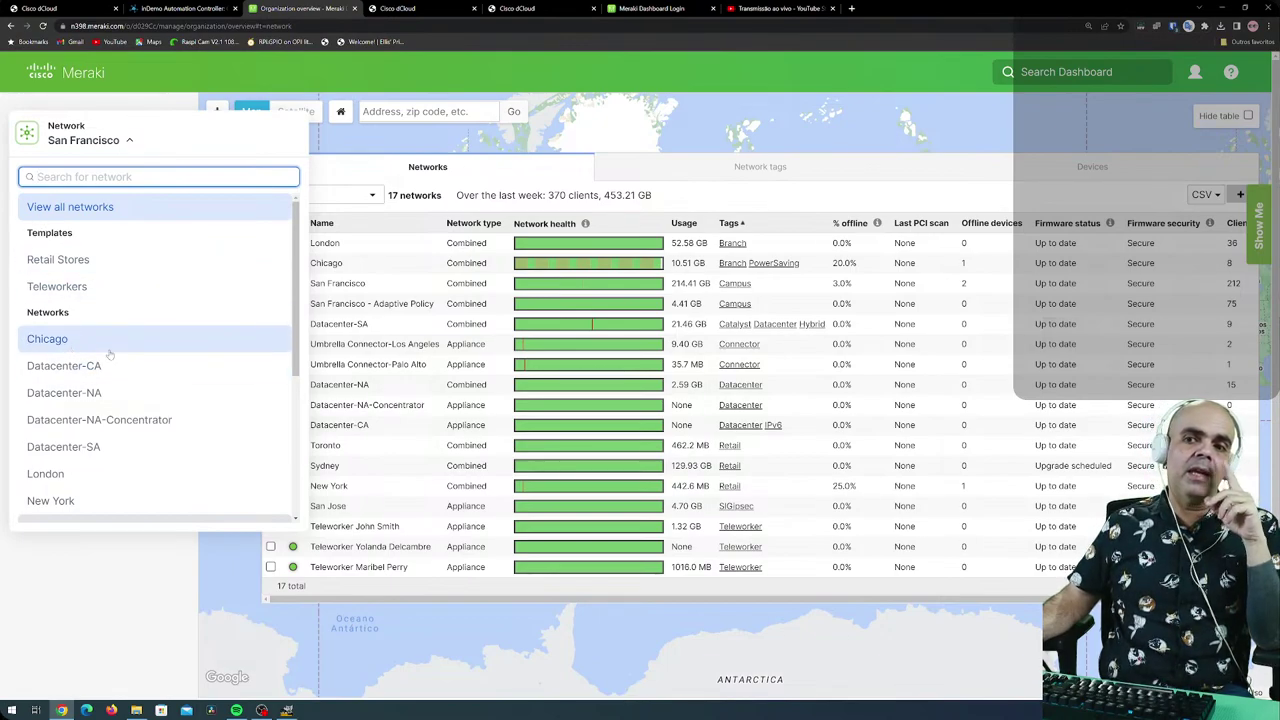
scroll(65, 360, down, 2)
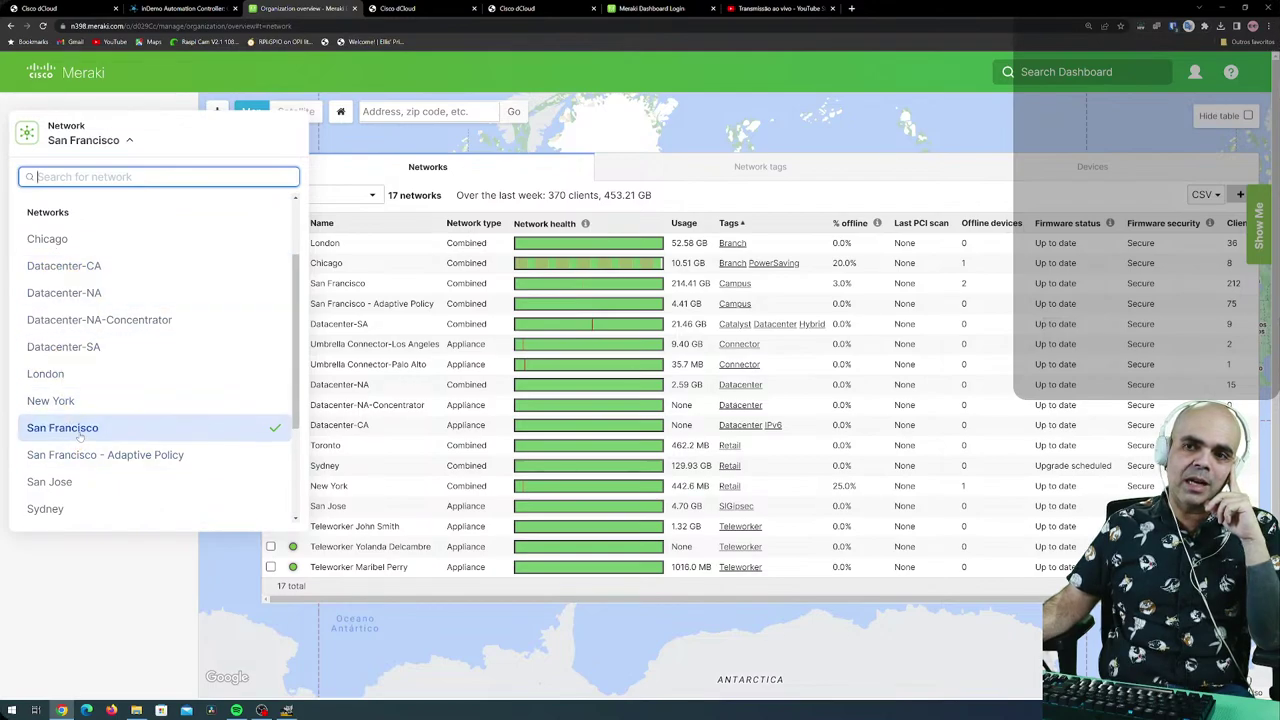
scroll(92, 458, down, 2)
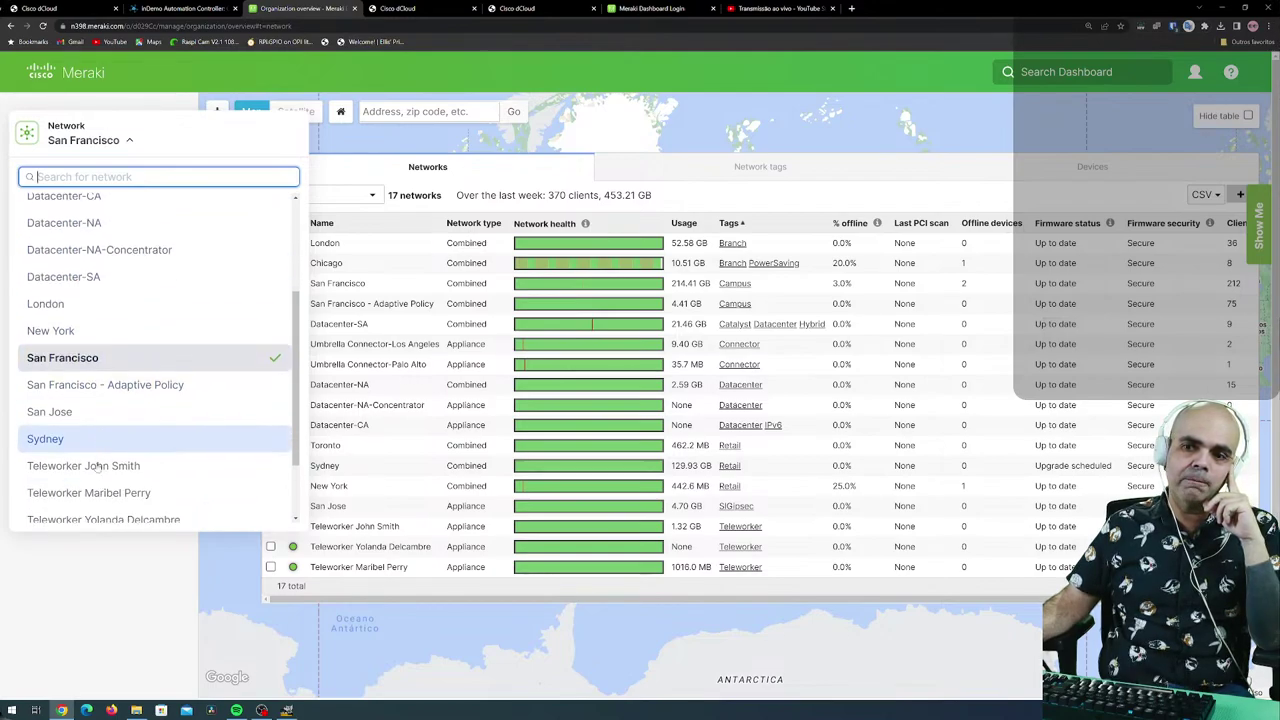
scroll(97, 465, down, 2)
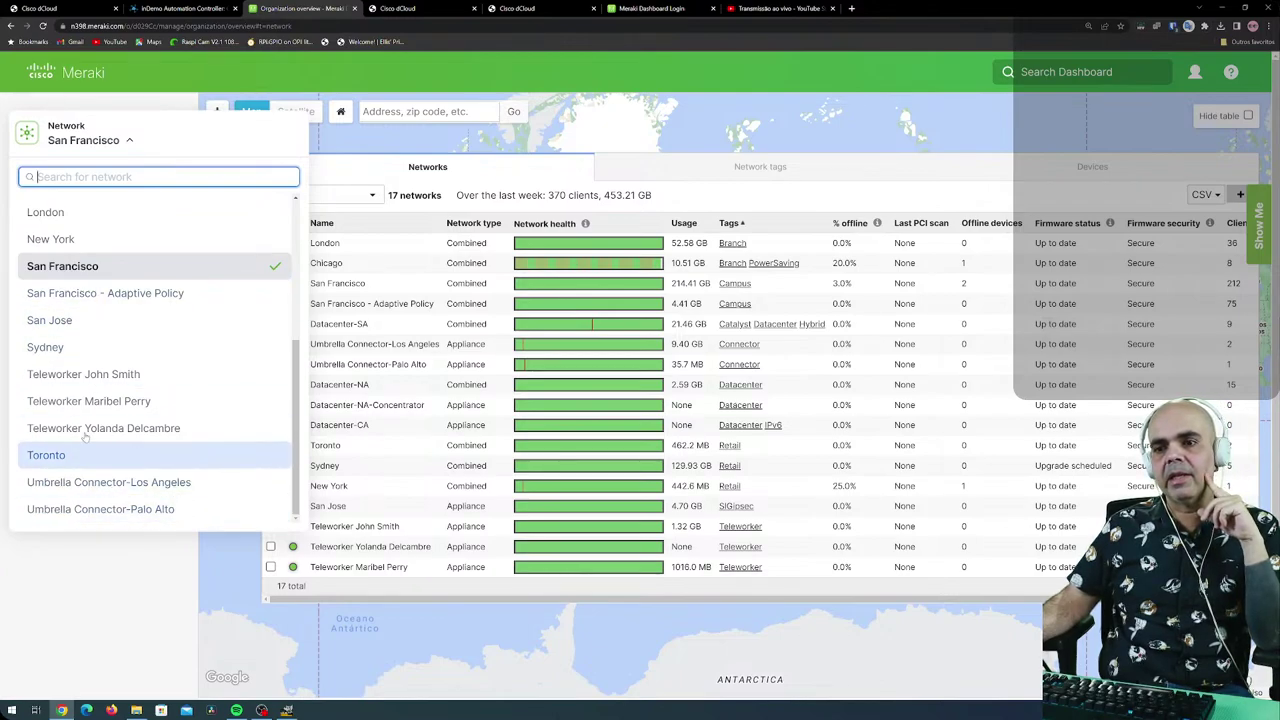
scroll(110, 420, up, 5)
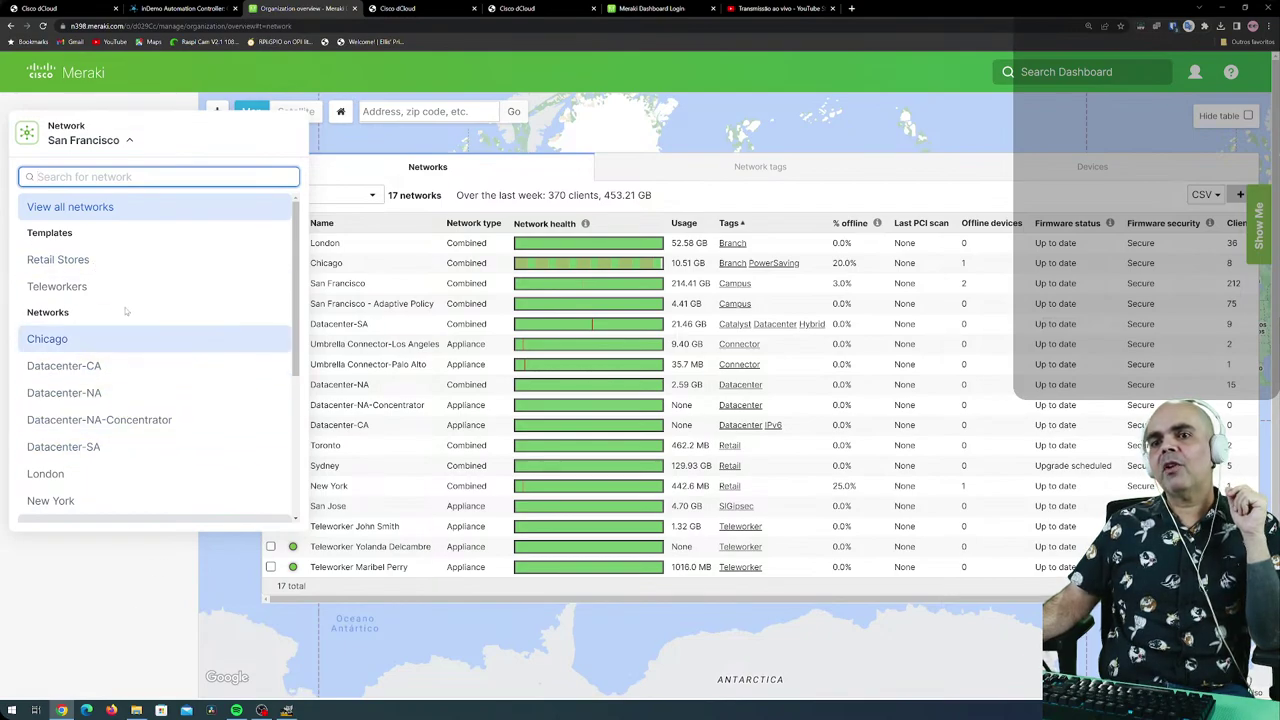
click(120, 608)
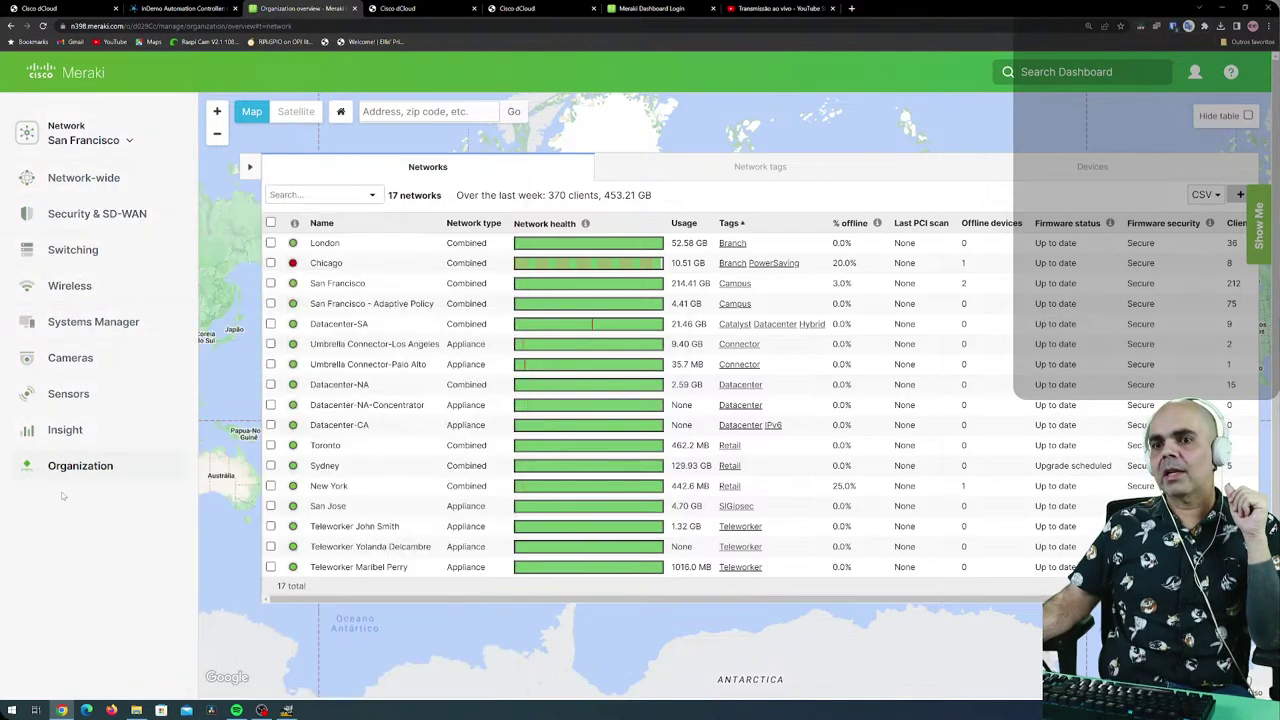
Go back to the organization's Summary page and open the London network from its Networks list.
mouse_move(85, 475)
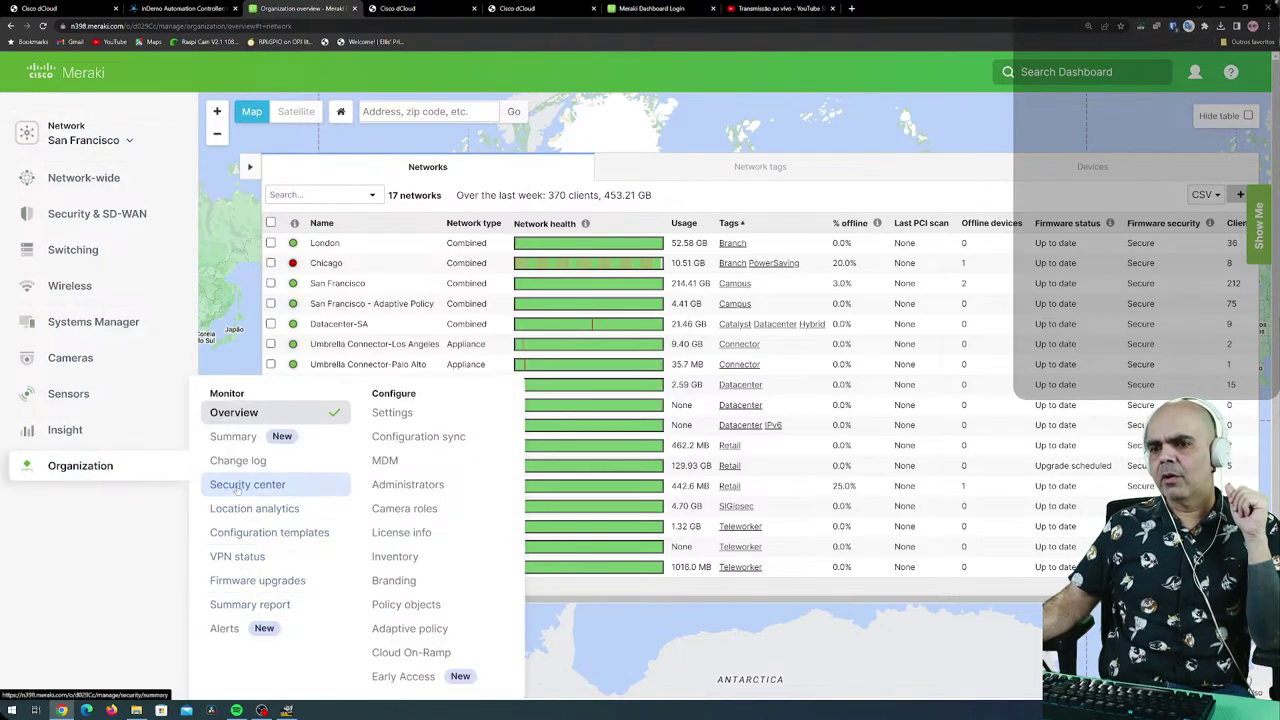
click(238, 439)
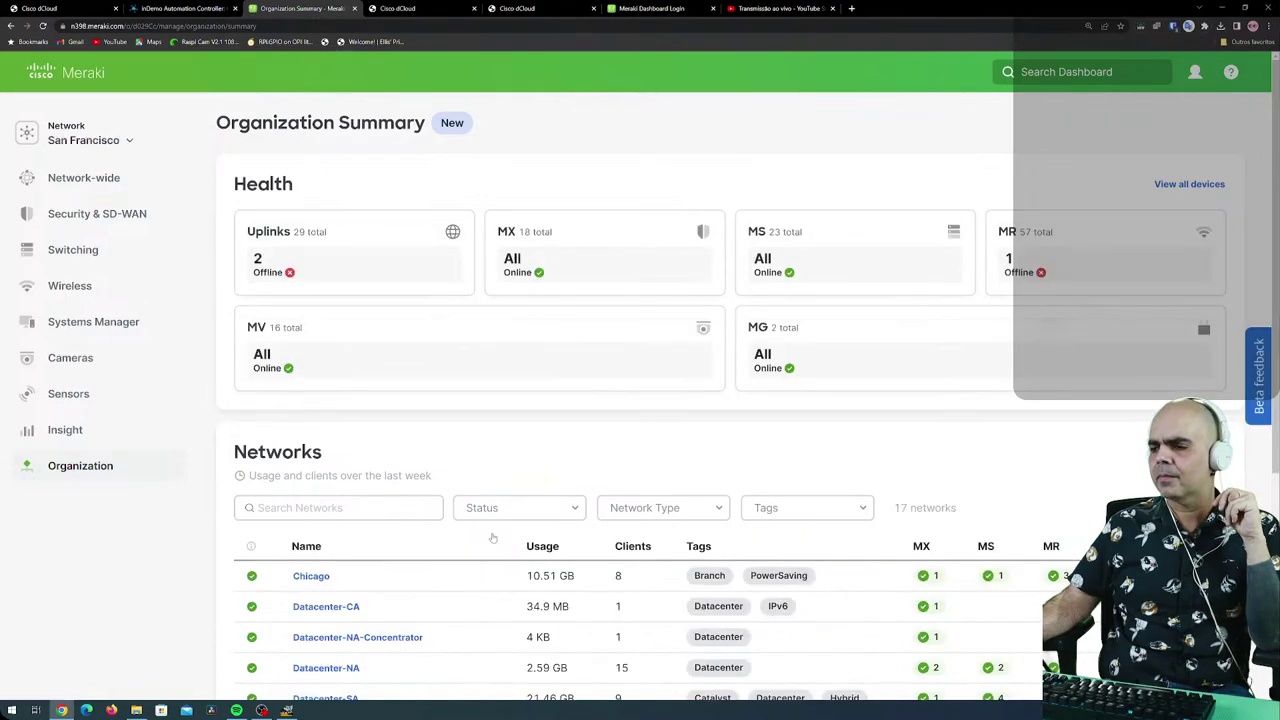
scroll(492, 587, down, 1)
scroll(485, 592, down, 1)
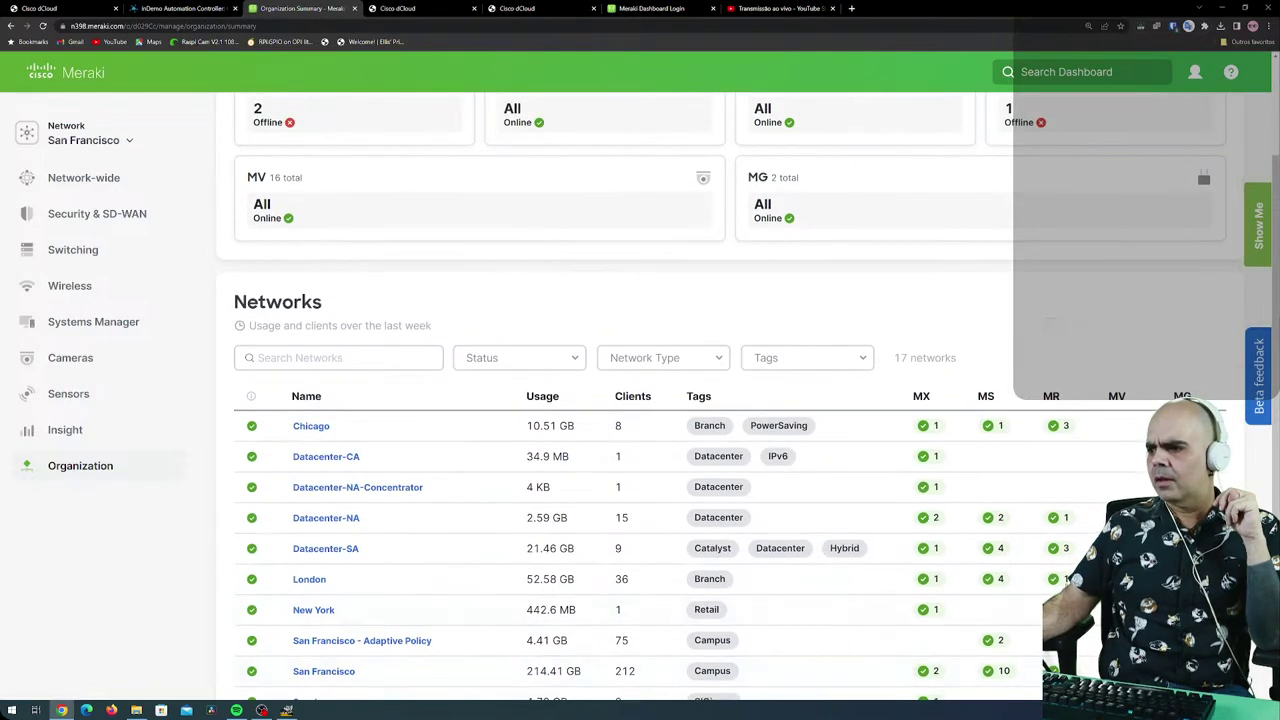
click(308, 581)
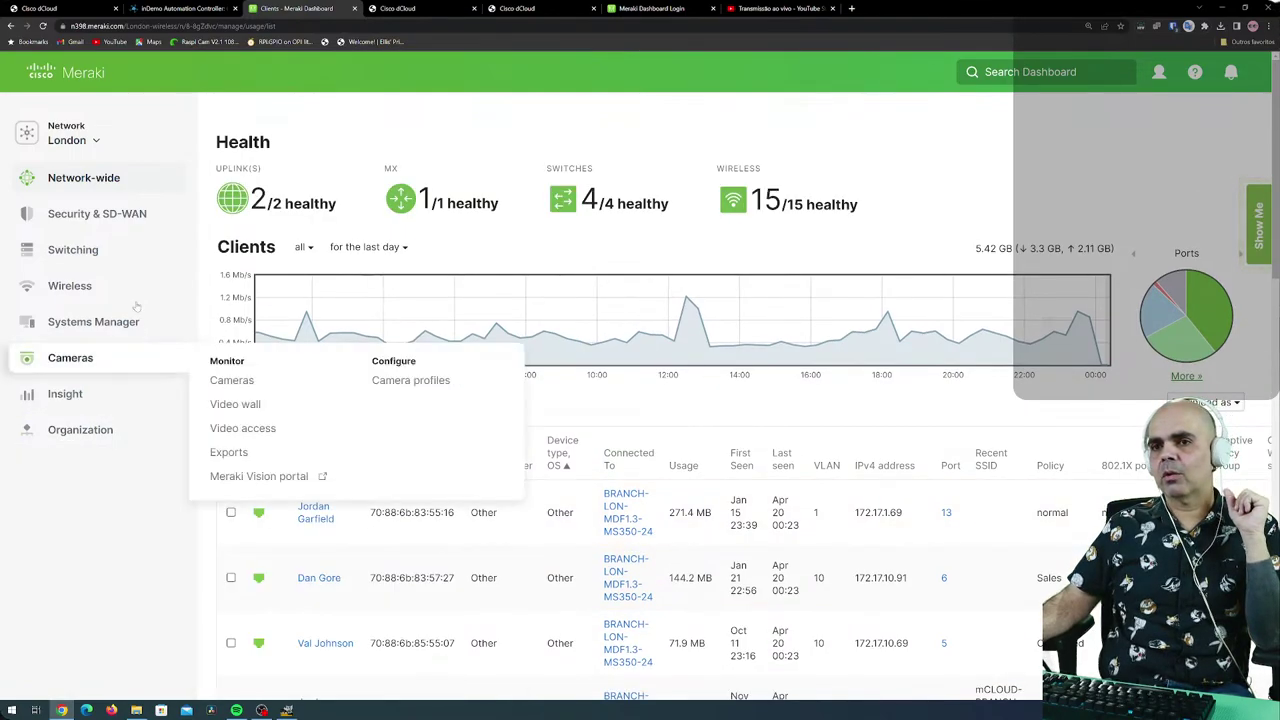
Look over the London network's available sections and examine its Health figures and Clients list.
mouse_move(97, 350)
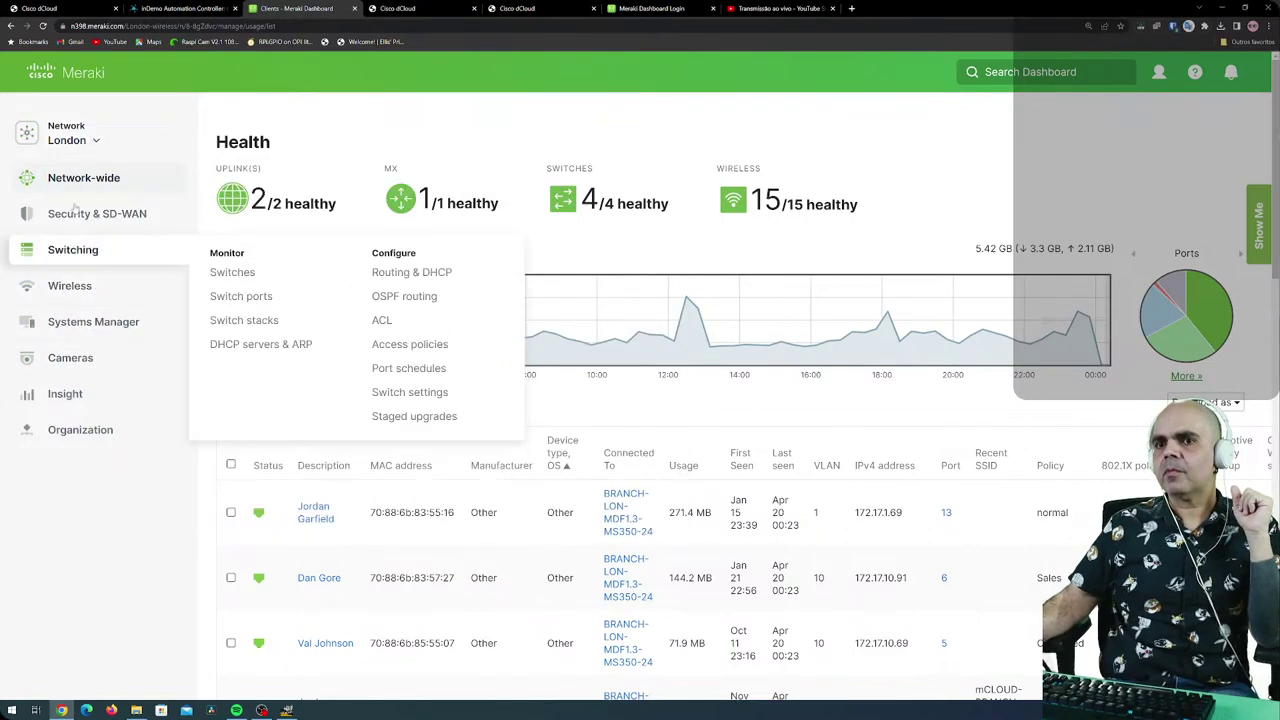
mouse_move(84, 177)
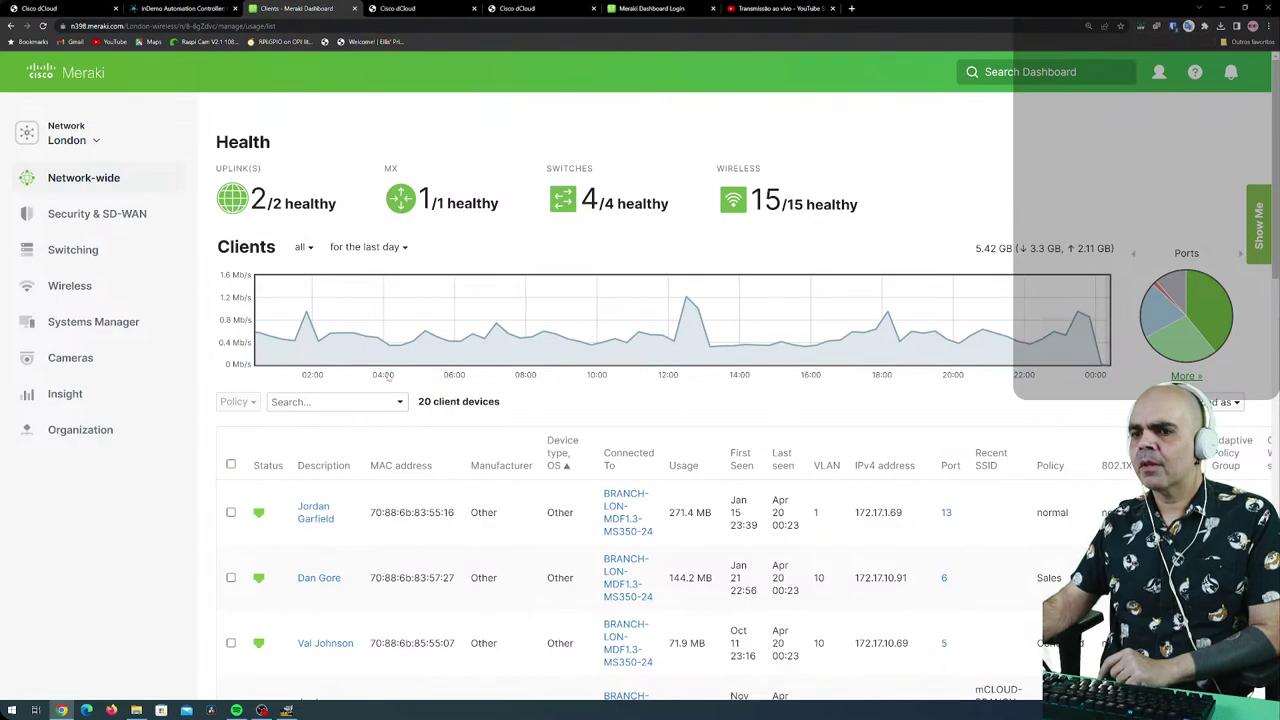
scroll(350, 513, down, 1)
scroll(350, 513, down, 2)
scroll(300, 470, up, 2)
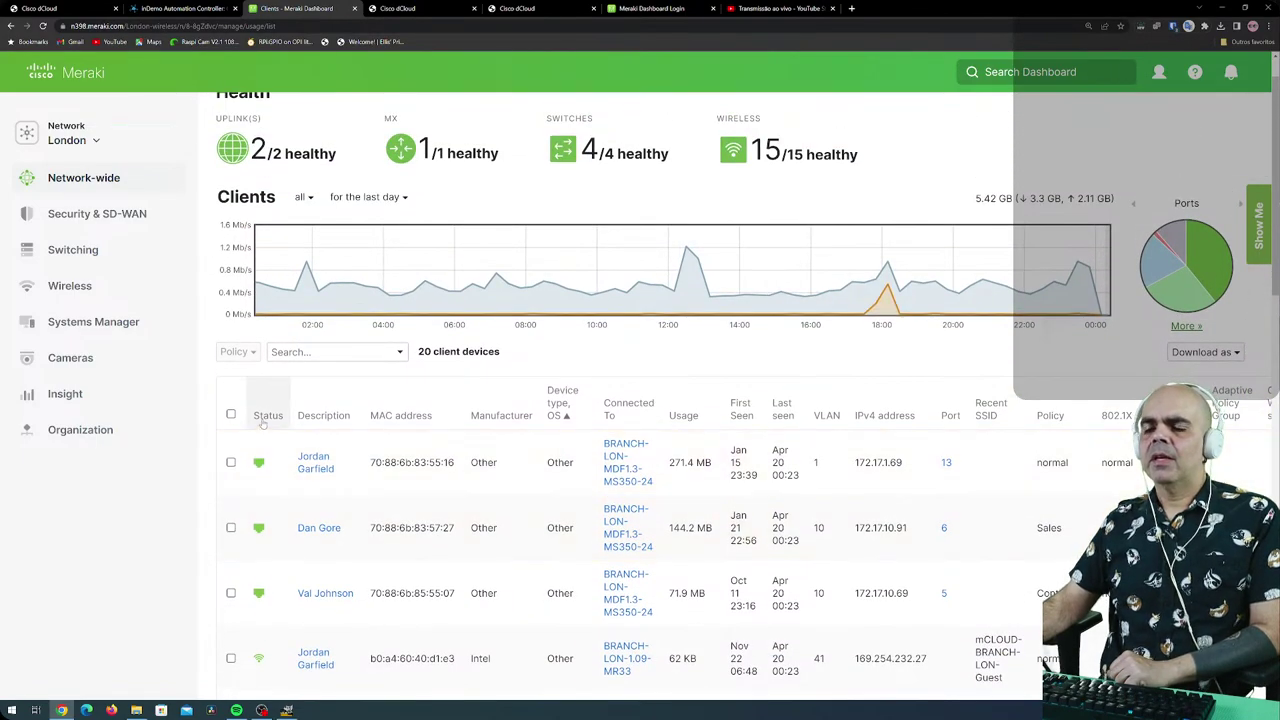
Examine the London network's client list, comparing the Status icons of wired and wireless clients.
scroll(263, 423, down, 1)
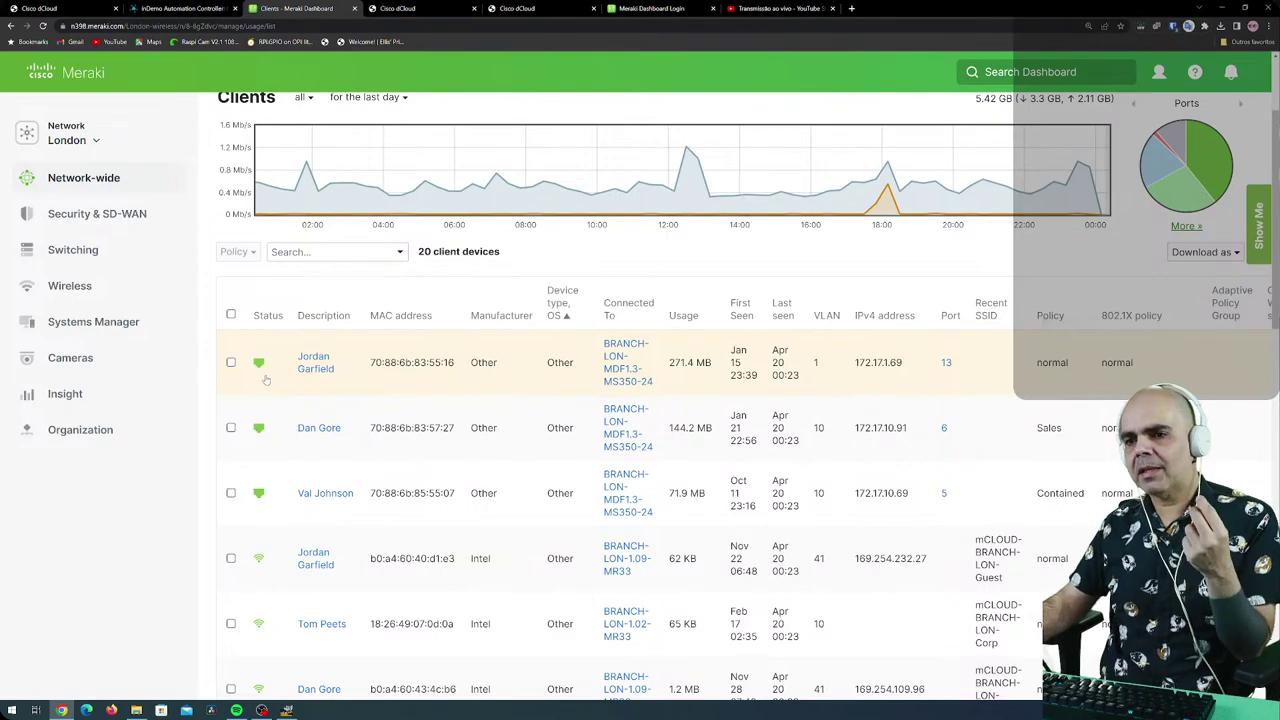
scroll(268, 490, down, 1)
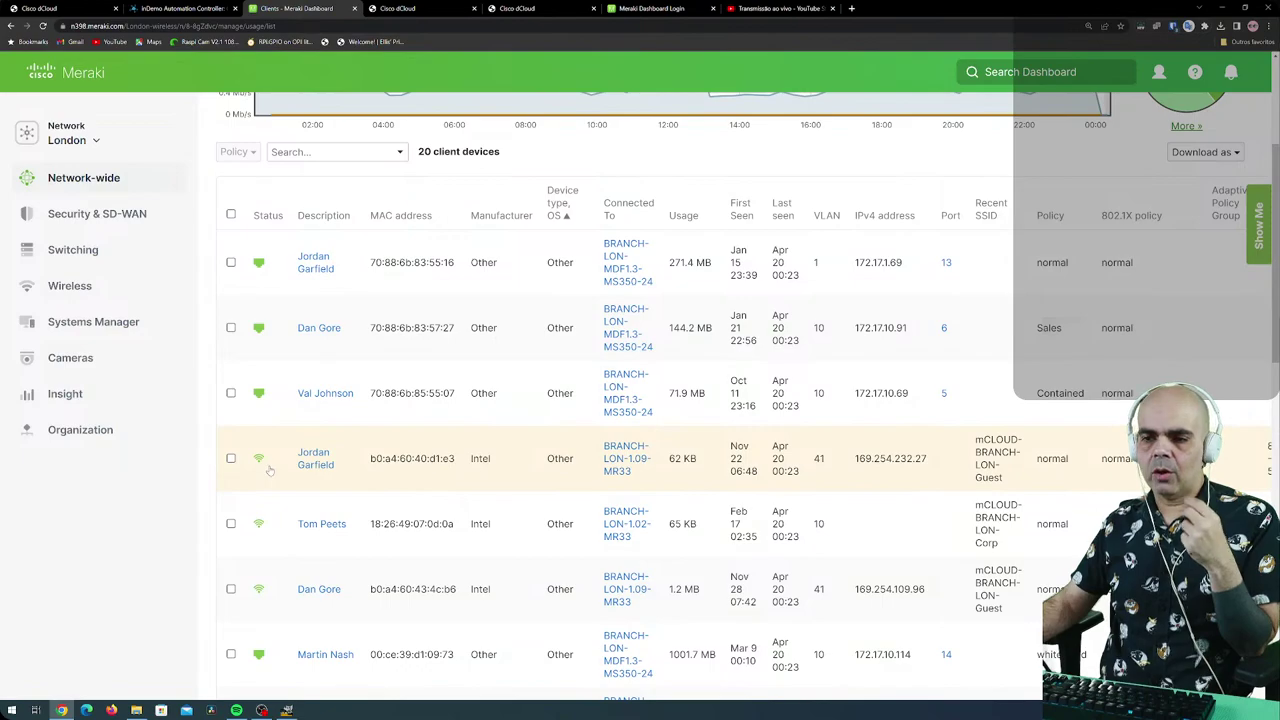
scroll(269, 470, down, 6)
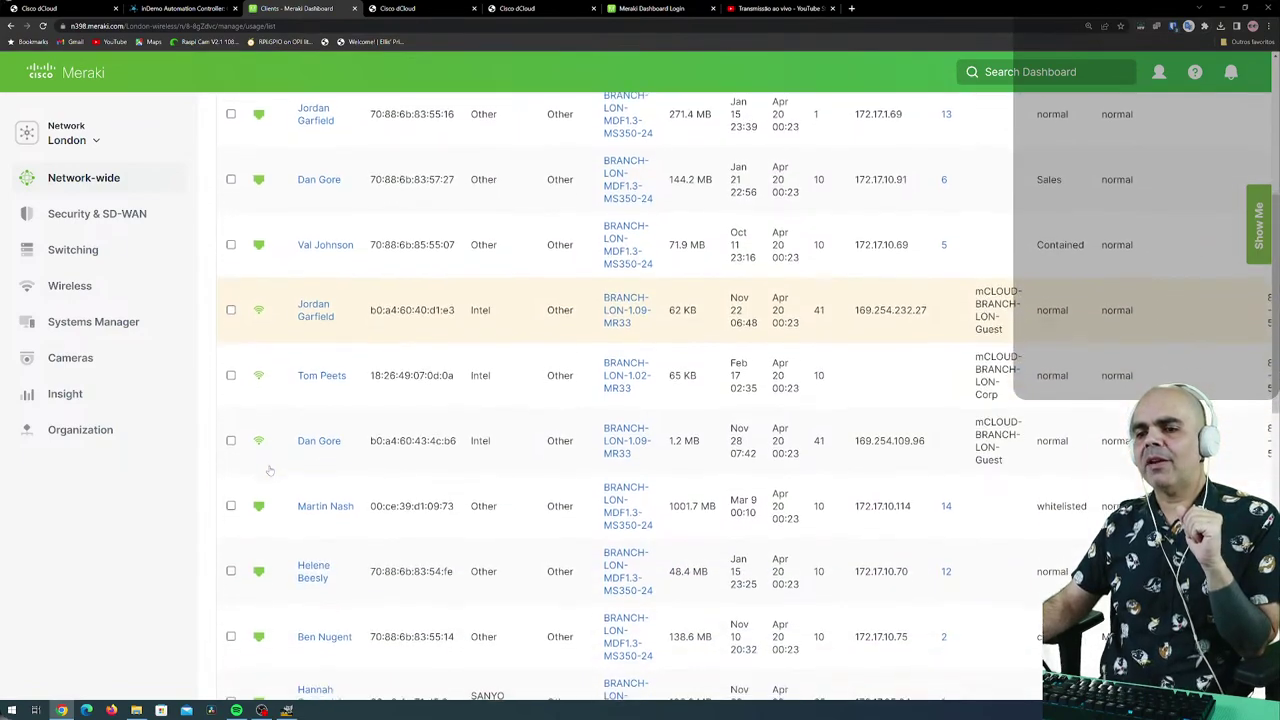
scroll(269, 470, down, 5)
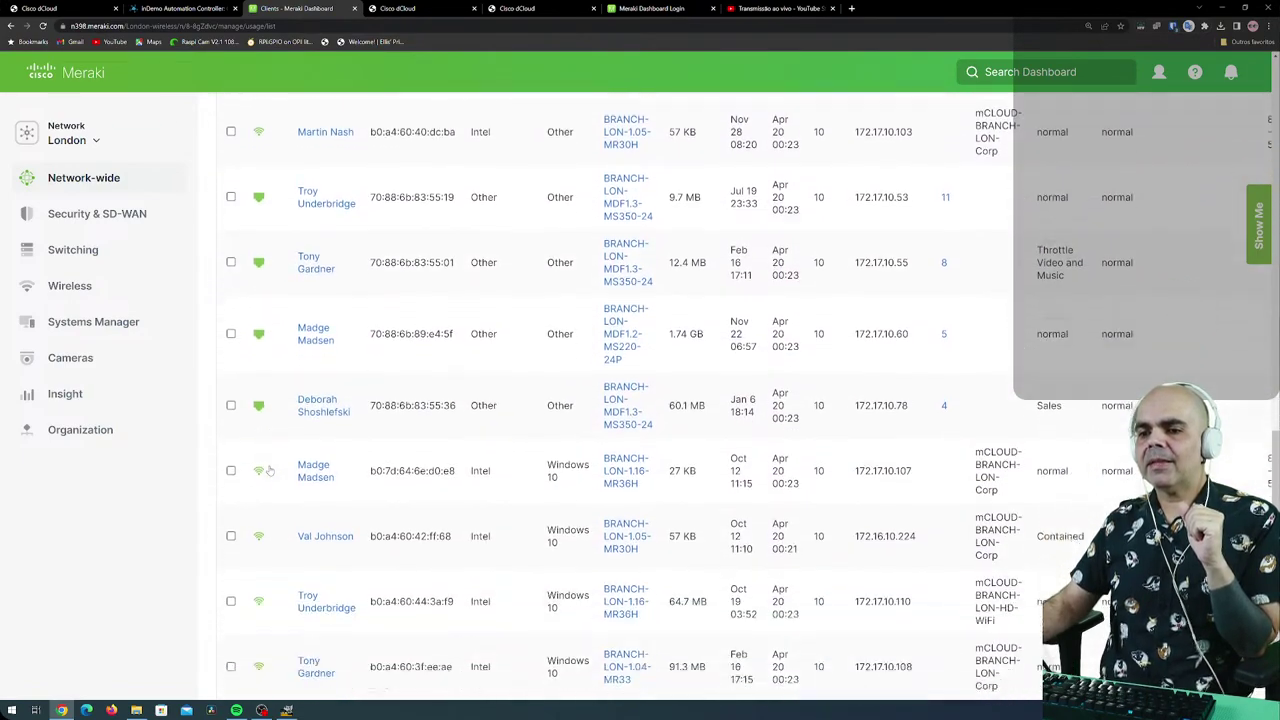
scroll(269, 470, up, 10)
scroll(269, 470, up, 8)
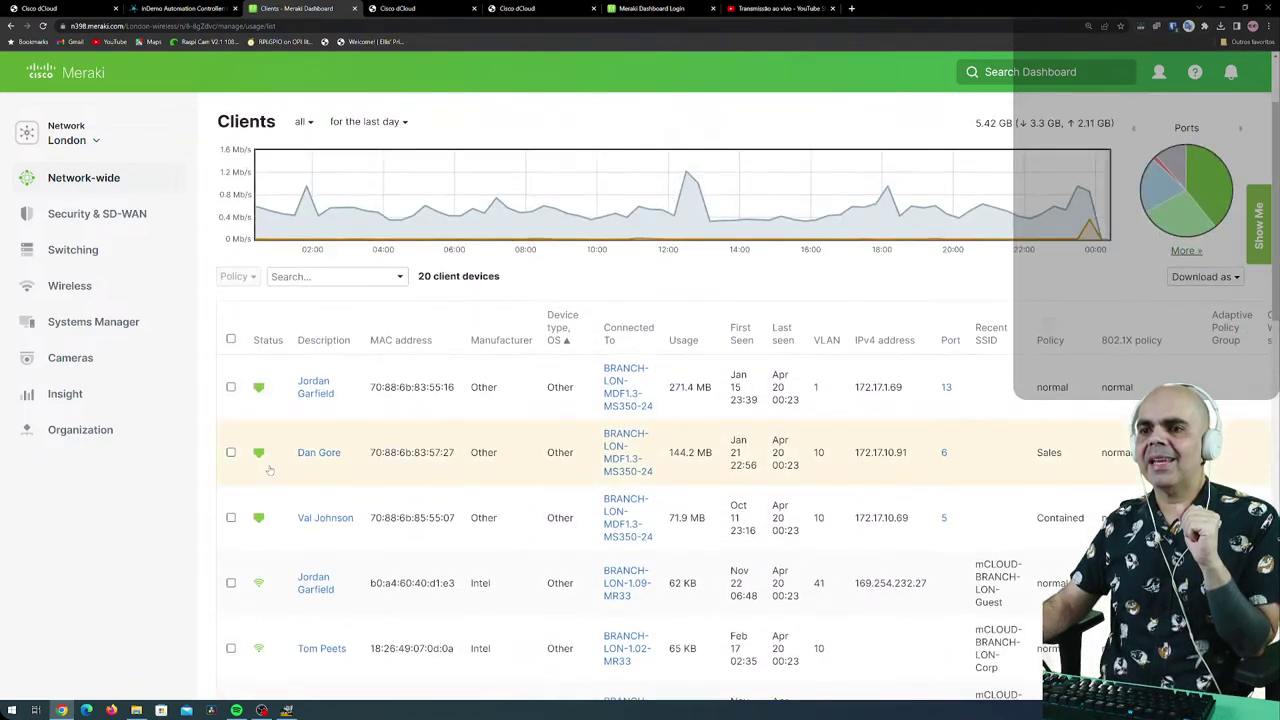
scroll(338, 378, down, 1)
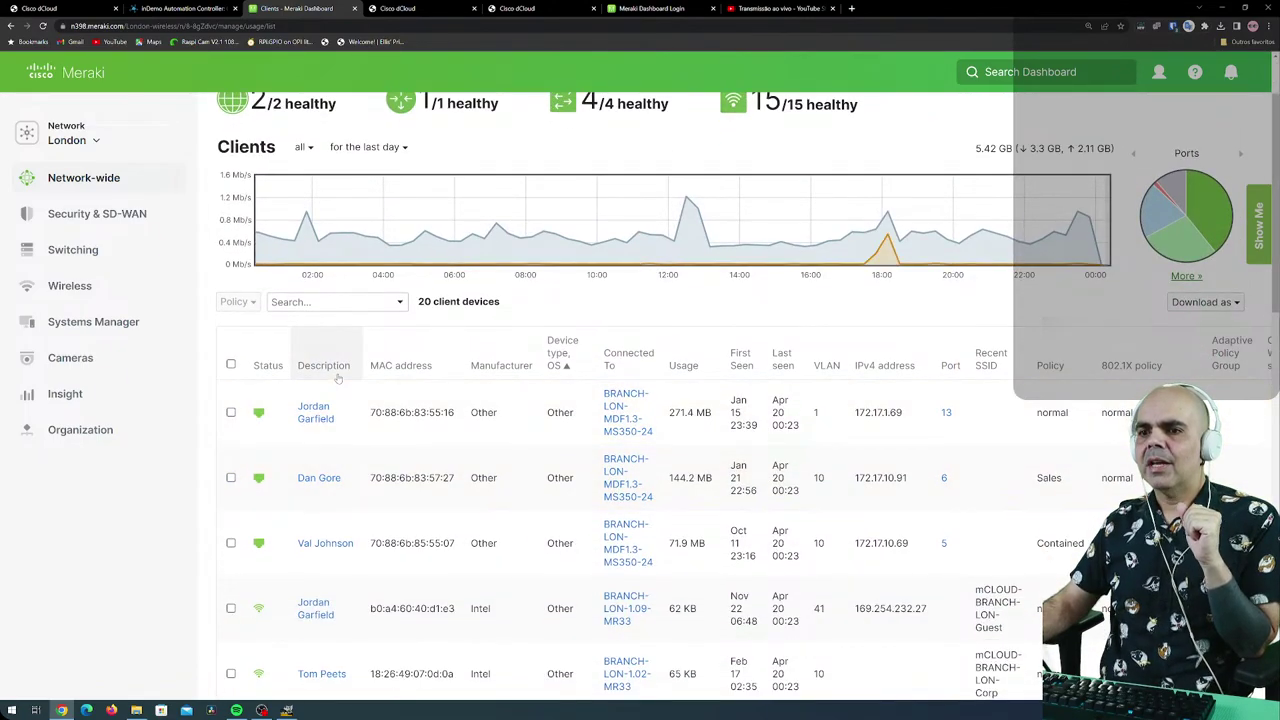
Filter the clients by the client-vpn client type, and remove that filter again.
click(400, 302)
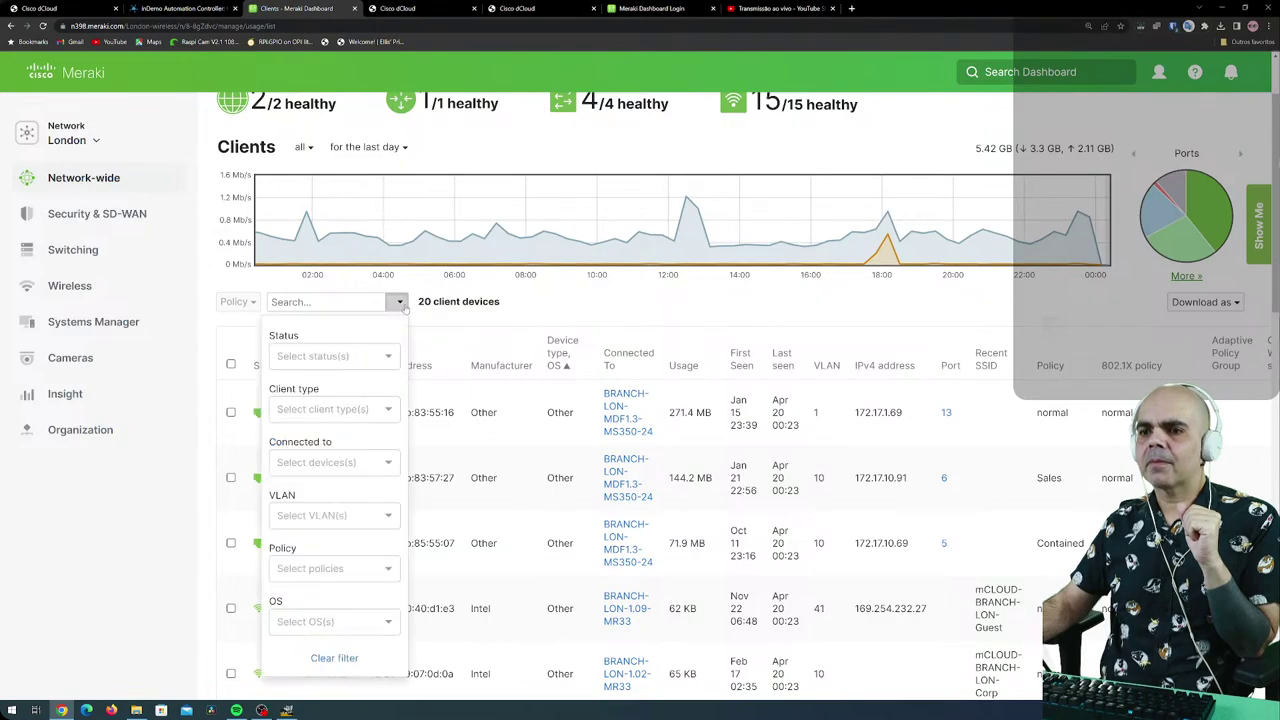
click(386, 411)
click(320, 489)
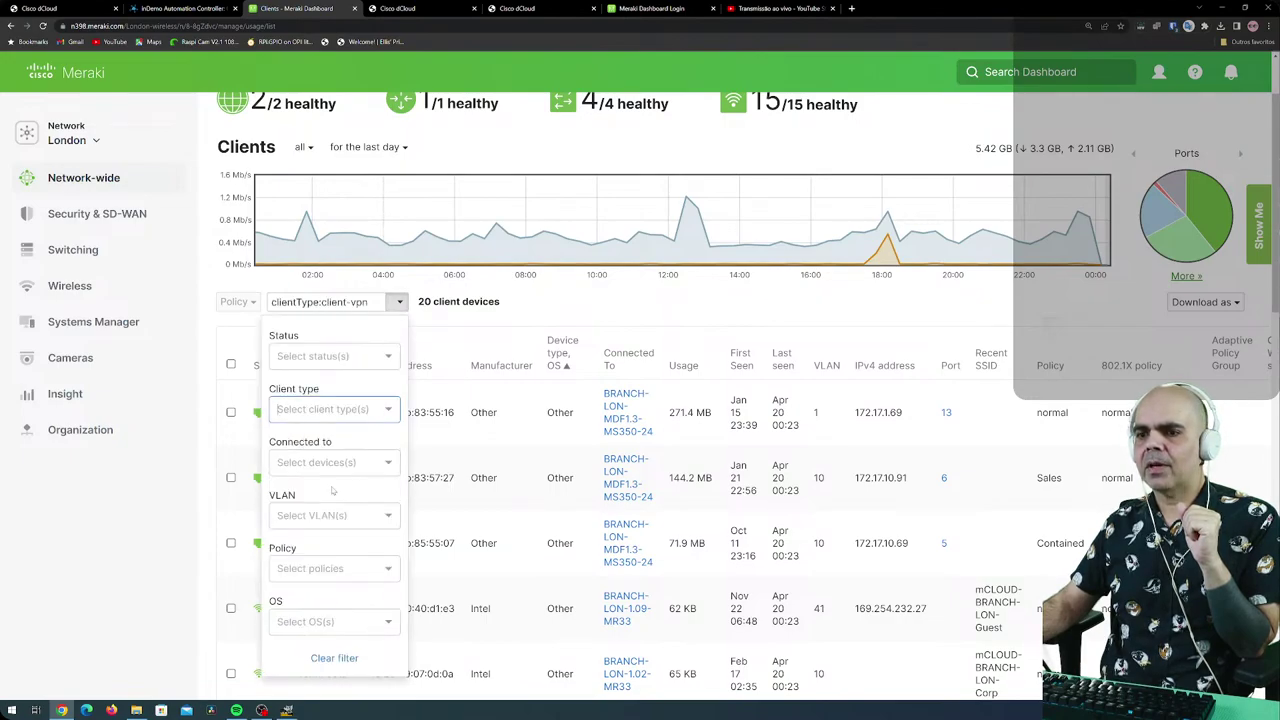
click(478, 487)
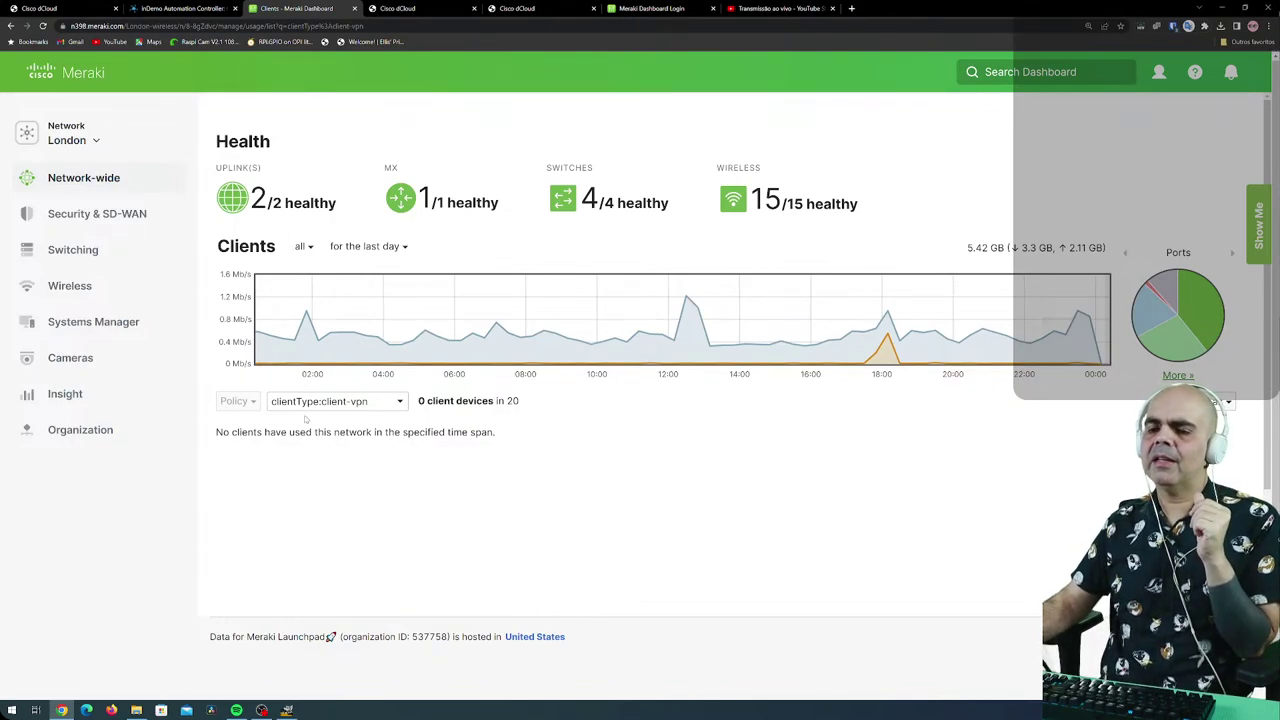
click(399, 401)
click(373, 510)
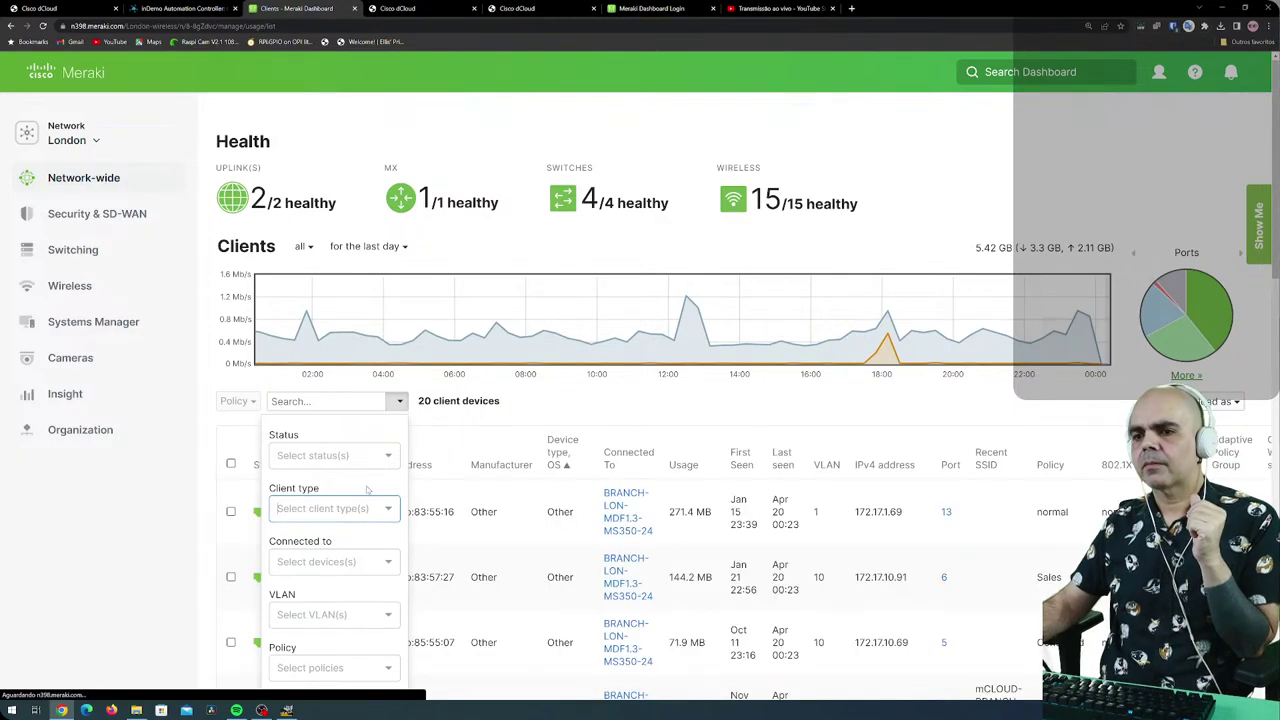
click(535, 401)
Search the client list by the first listed client's first name, and clear the search.
click(326, 401)
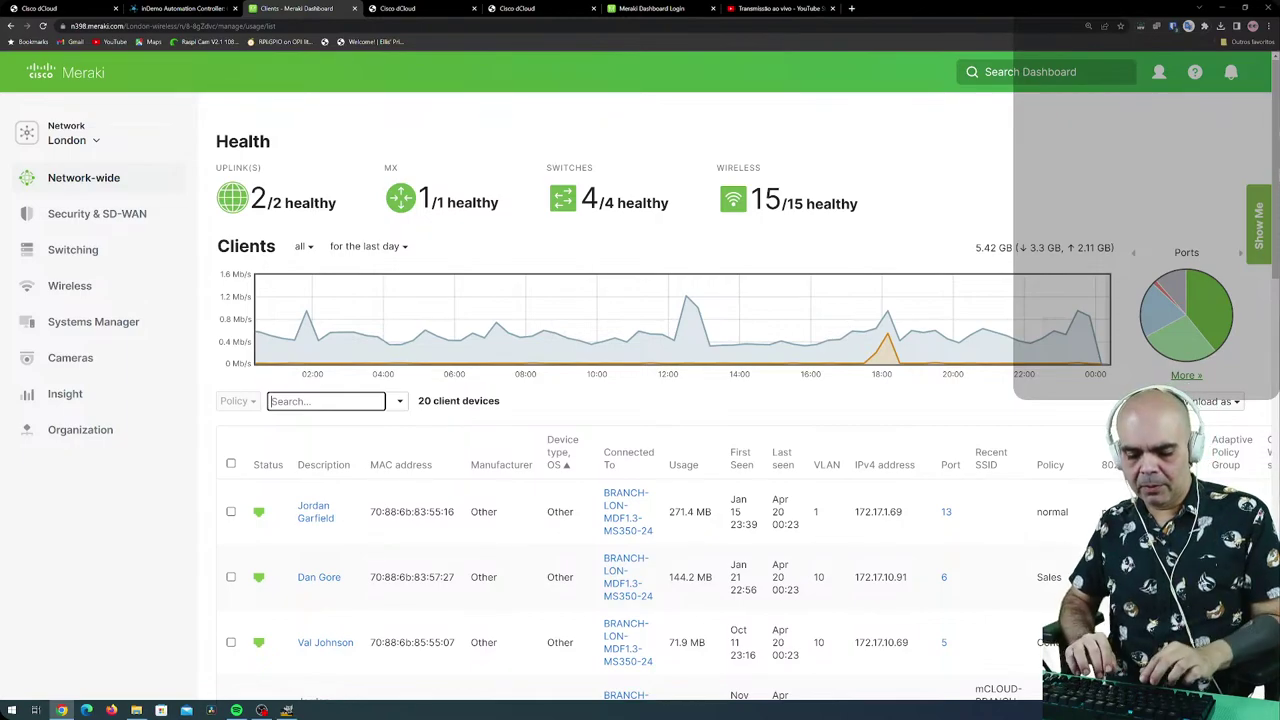
text(Jordan)
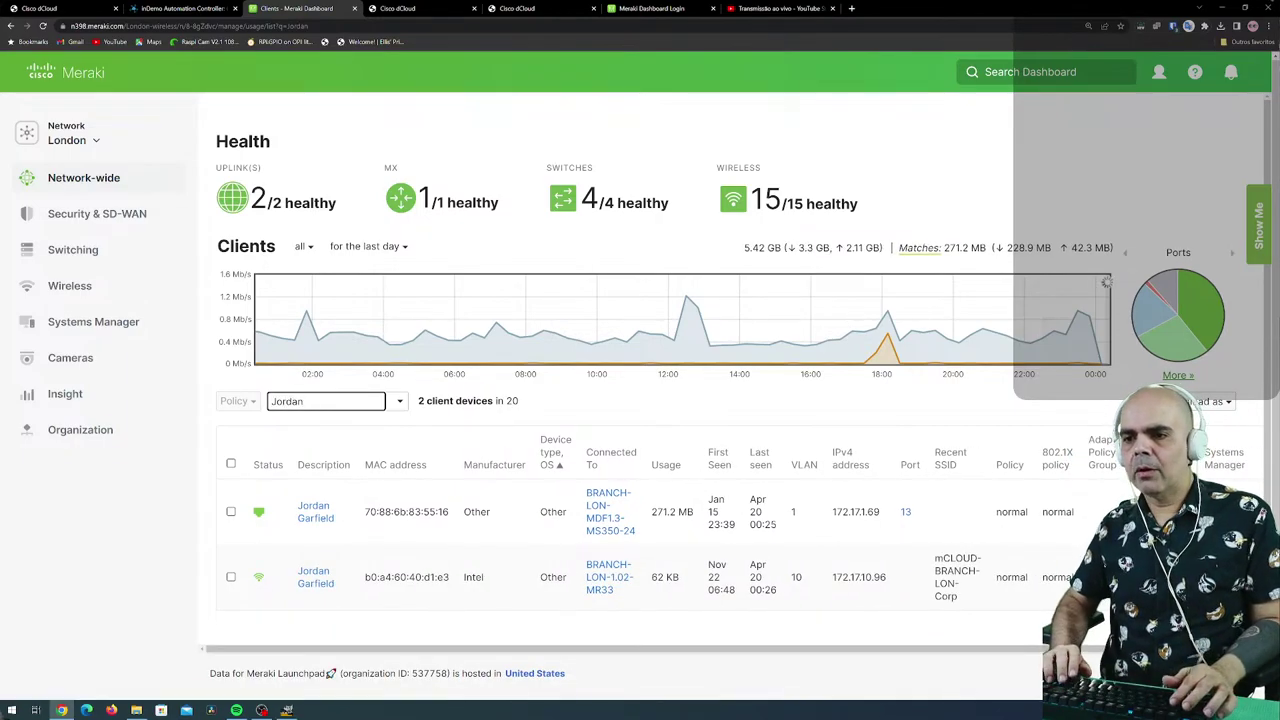
key(BackSpace)
key(BackSpace)
key(BackSpace)
key(BackSpace)
key(BackSpace)
key(BackSpace)
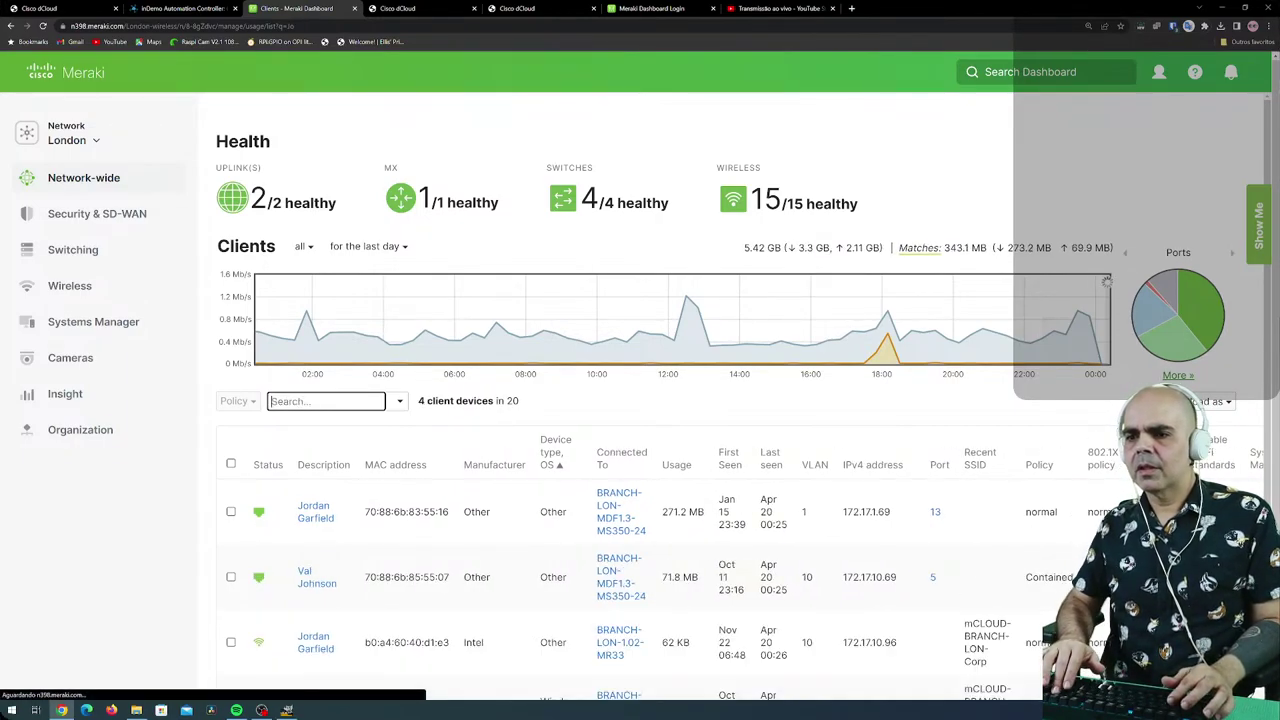
Search the client list for the partial MAC address 55:16, and clear the search.
text(55:16)
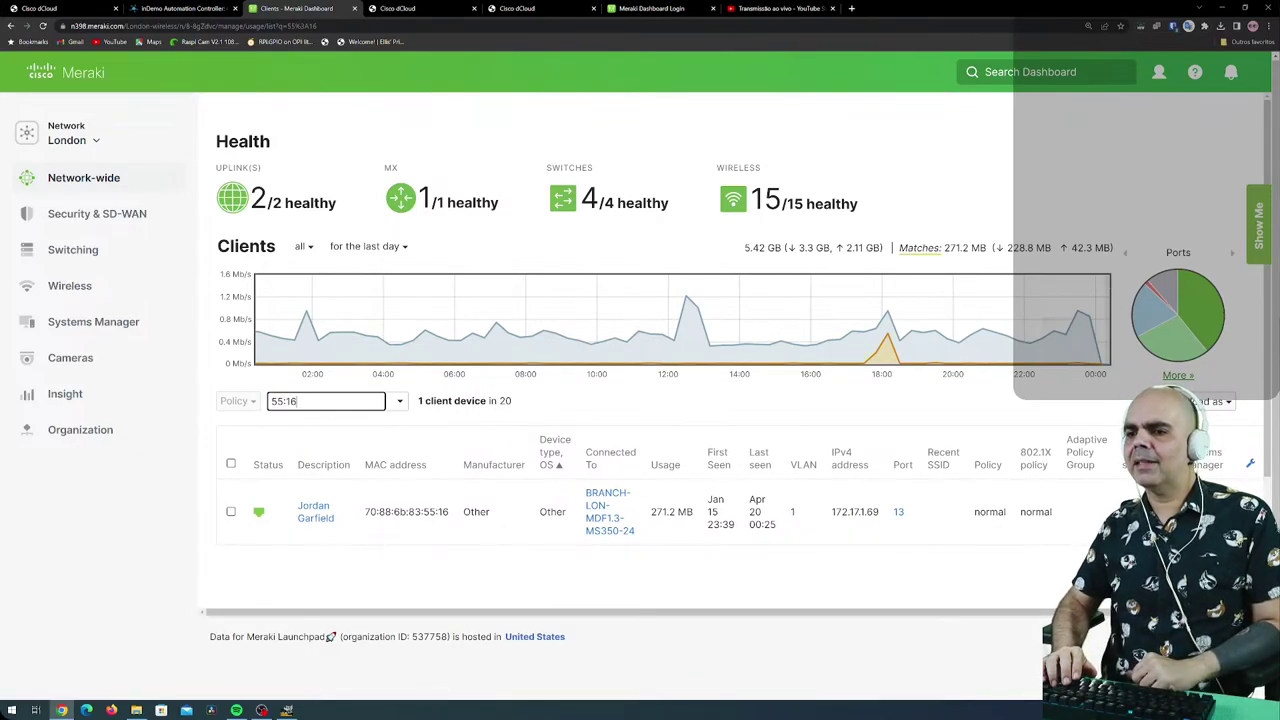
key(BackSpace)
key(BackSpace)
key(BackSpace)
key(BackSpace)
key(BackSpace)
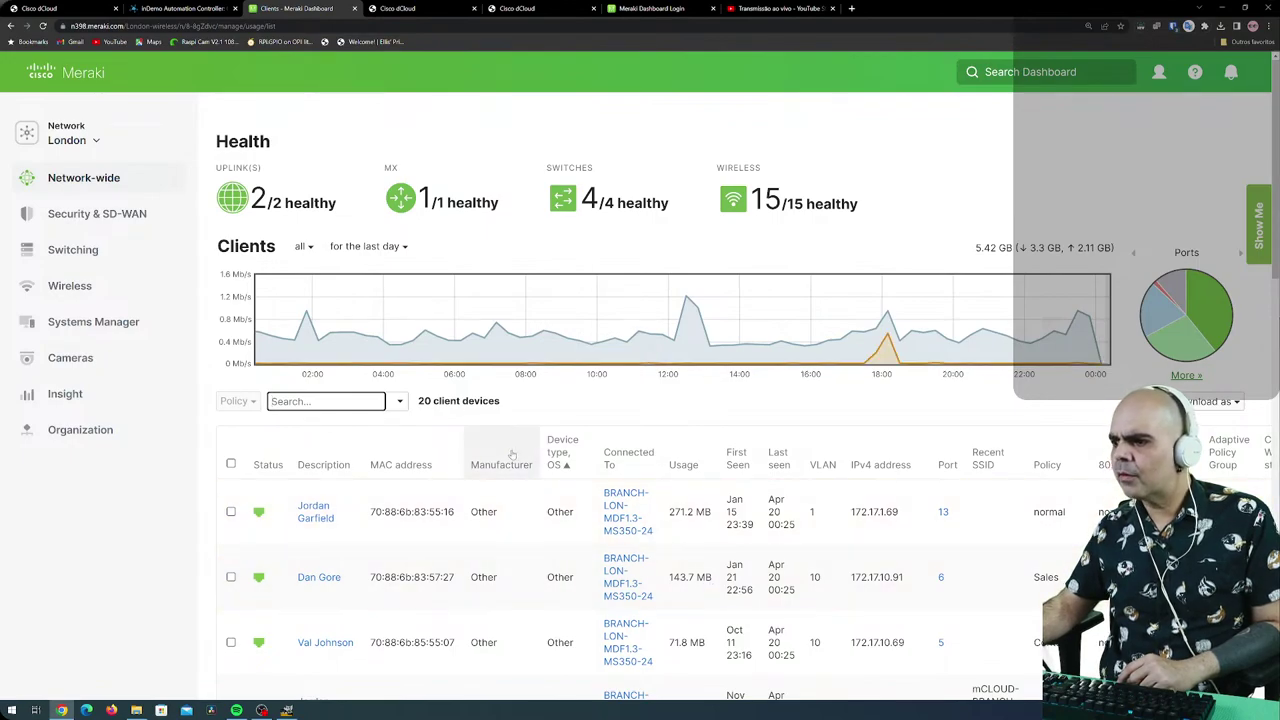
Search the client list for windows and for the IP address ending .210, and clear the search.
text(windows)
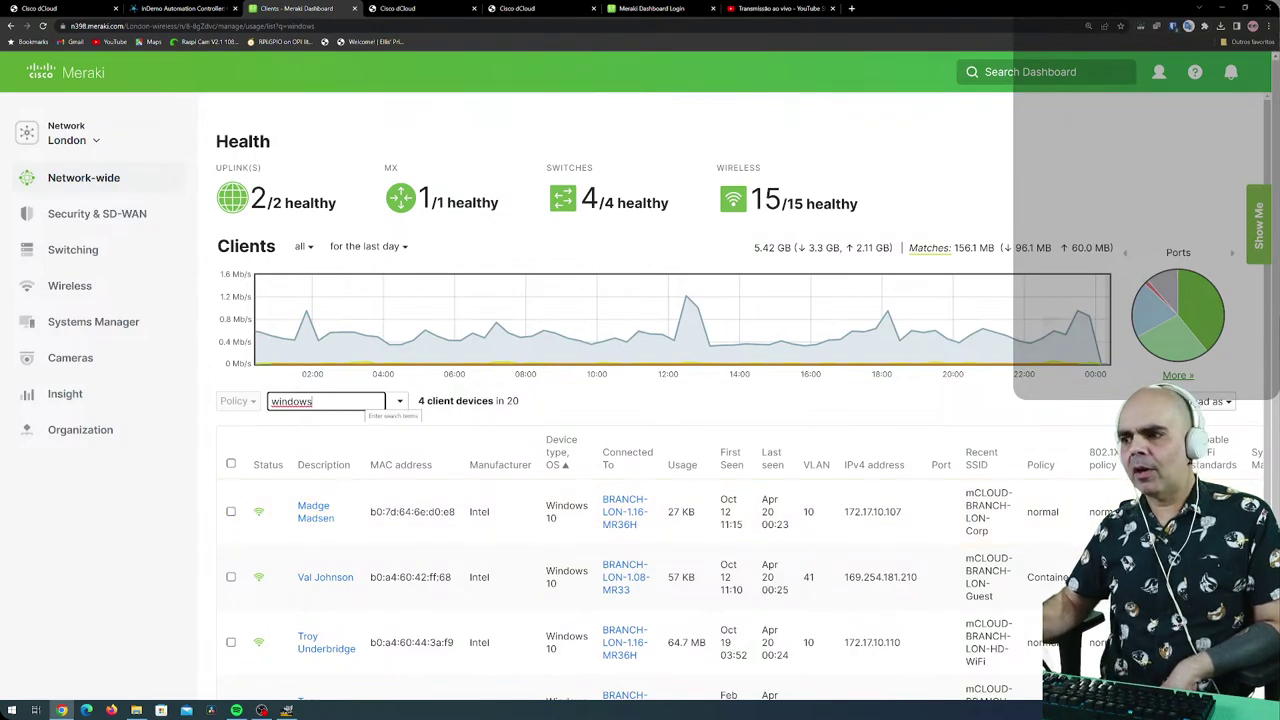
drag(313, 401, 268, 402)
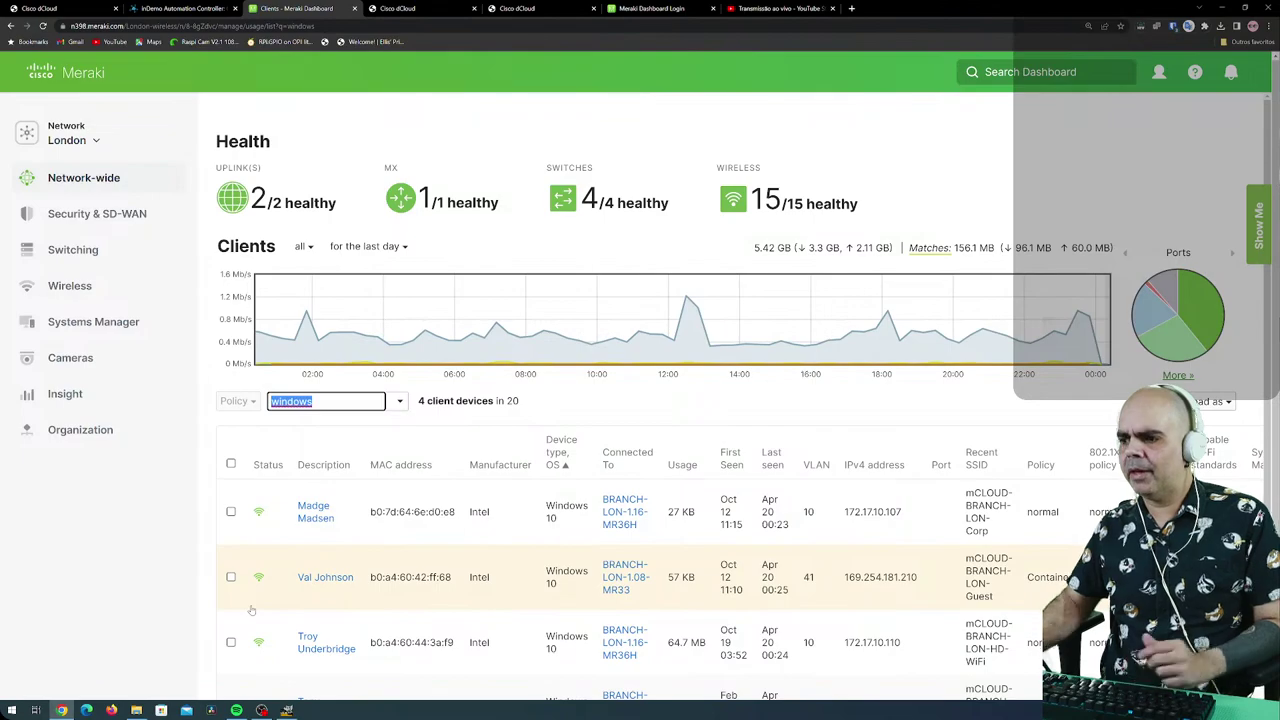
text(210)
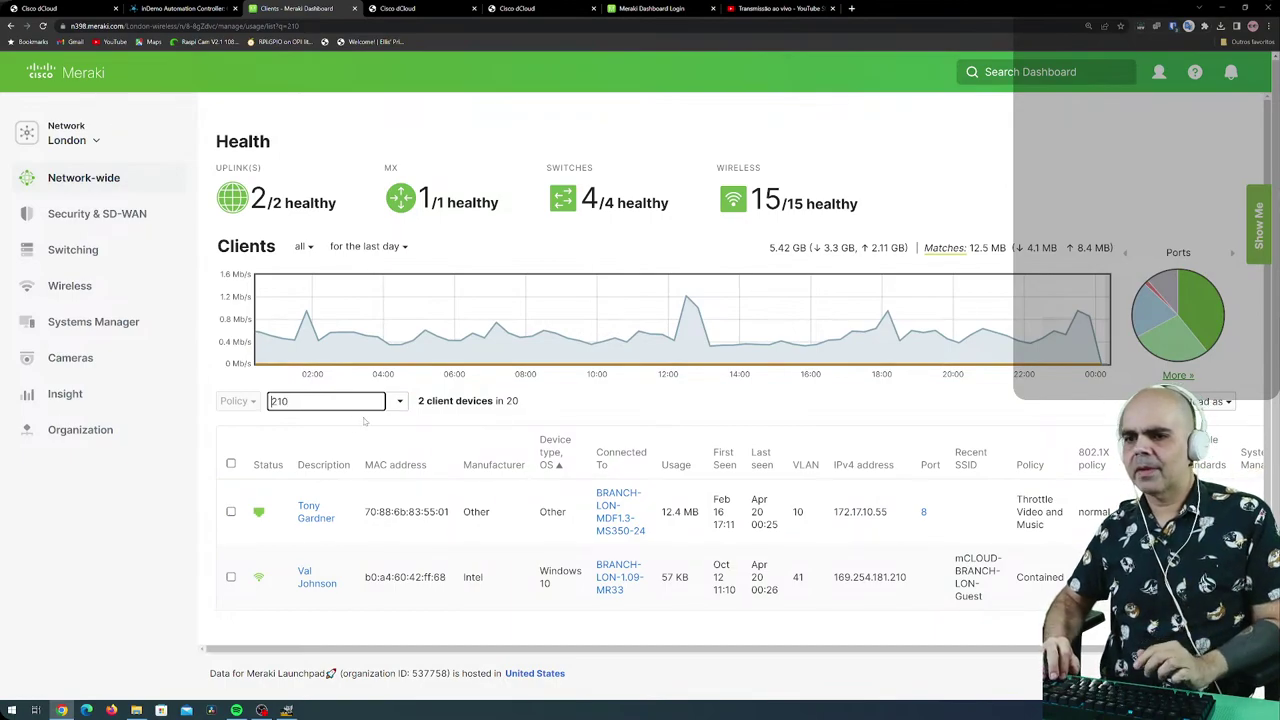
text(.)
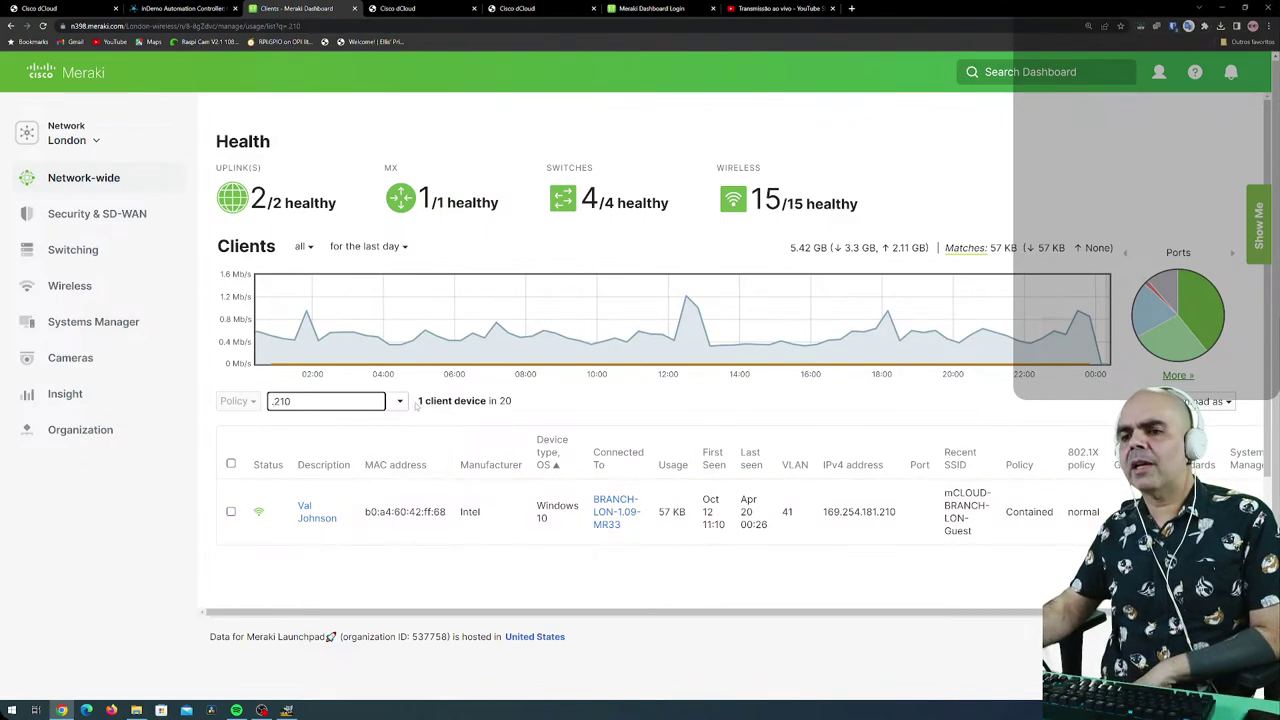
key(ctrl+a)
key(BackSpace)
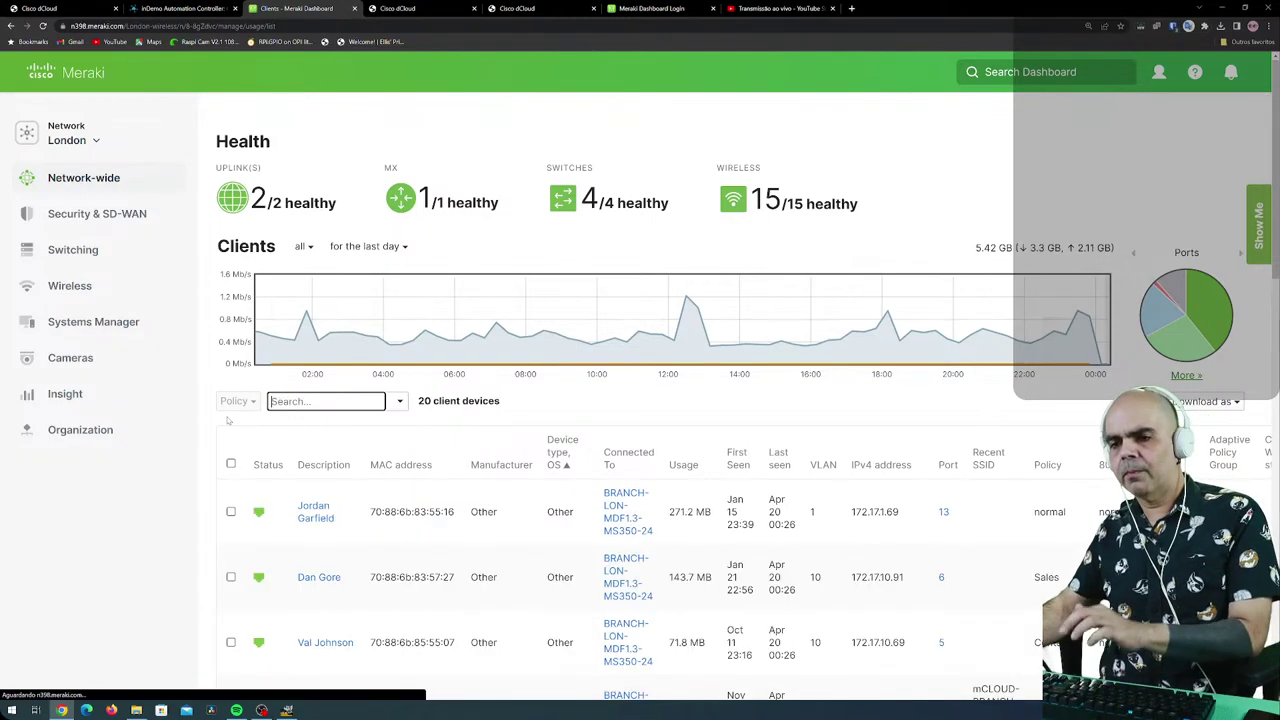
Open the first listed client's details page, view its event log in a separate browser tab, and close that tab.
click(330, 521)
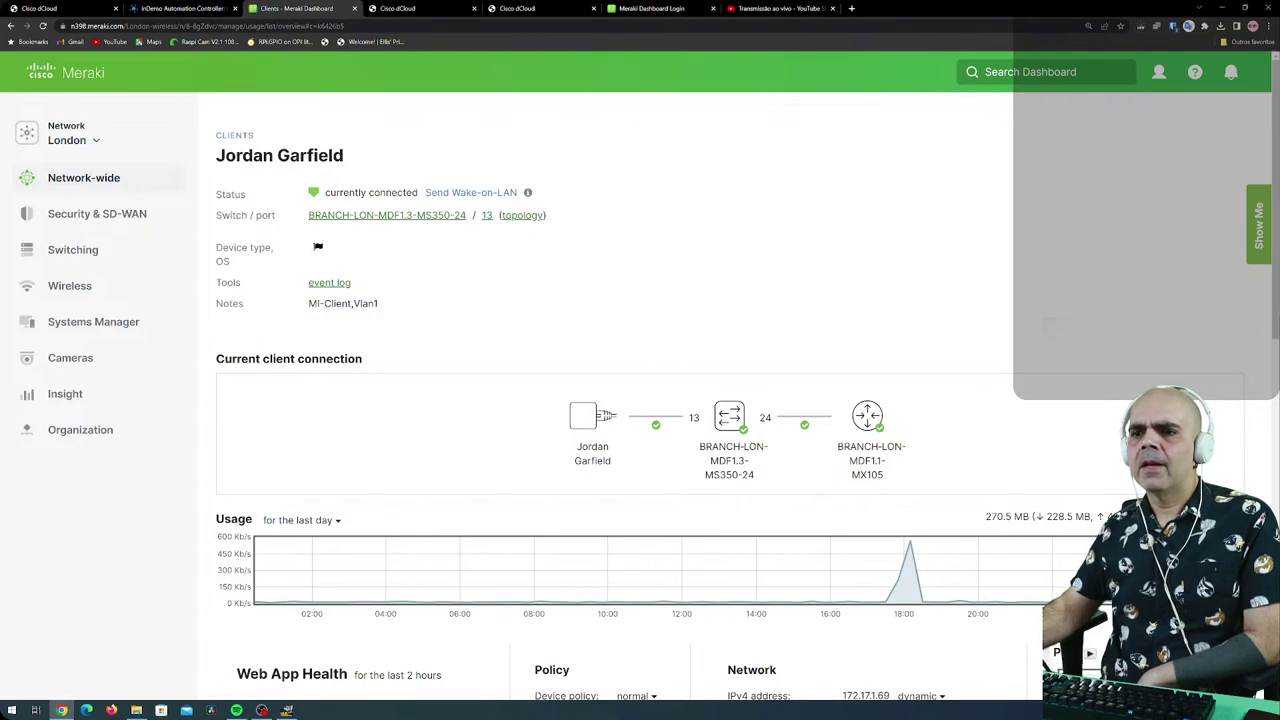
right_click(330, 284)
click(346, 291)
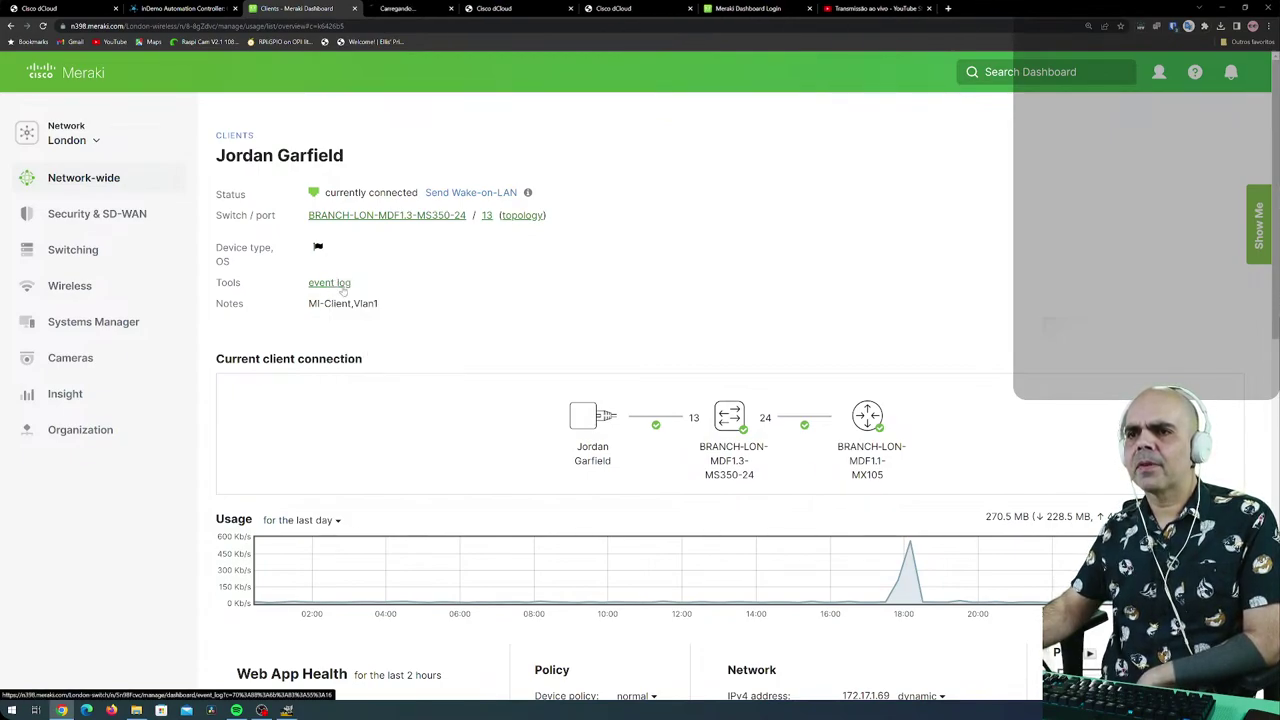
click(415, 8)
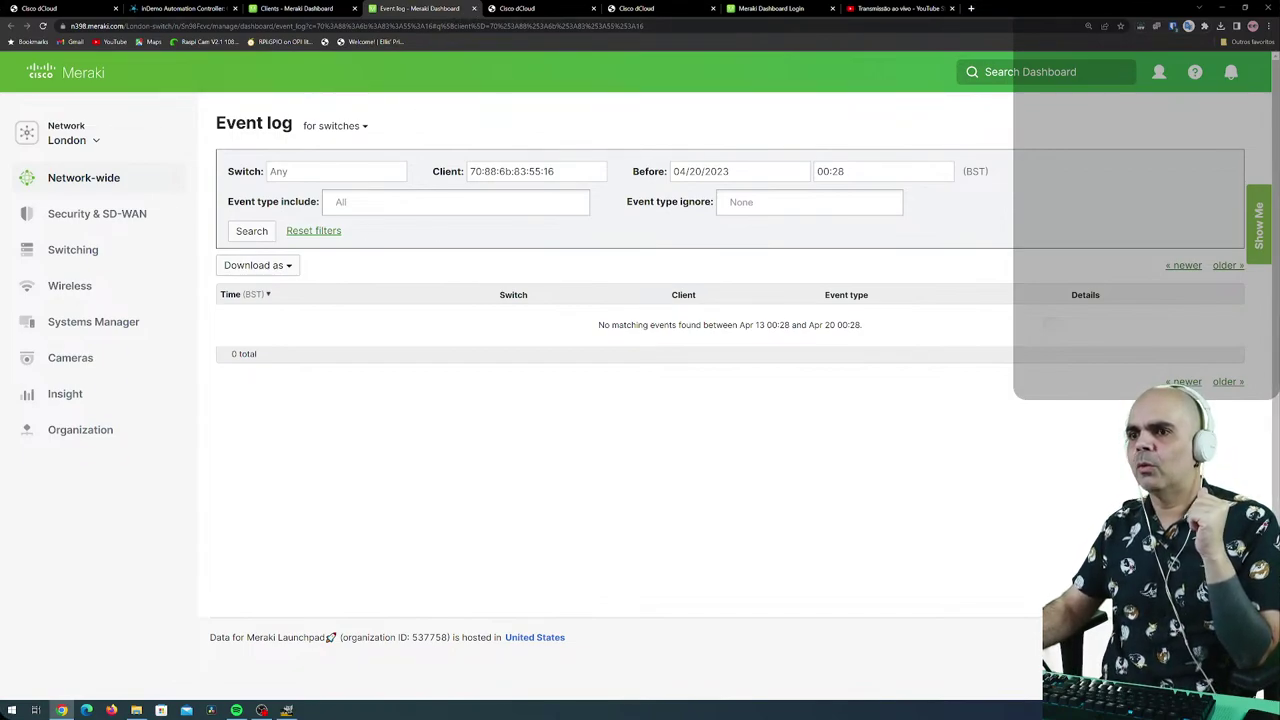
click(474, 8)
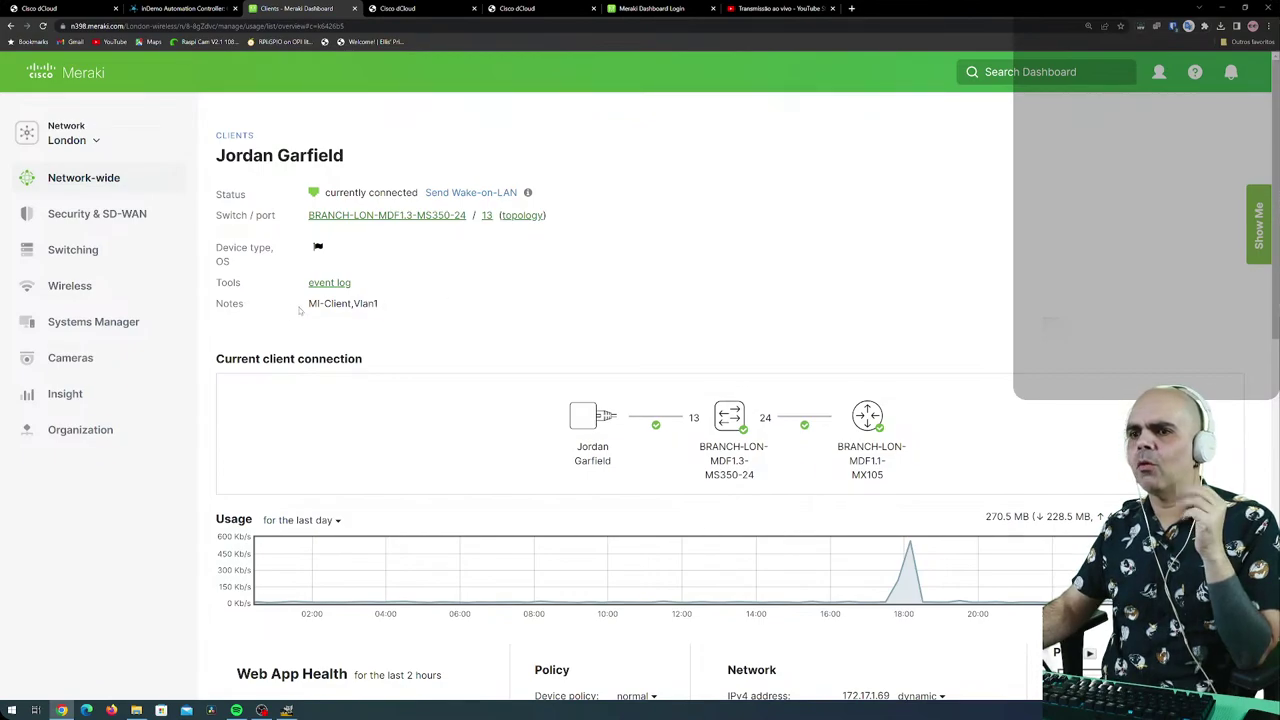
Look over the client's usage, policy and network details, and view the MS350-24 switch's summary in the connection diagram.
scroll(396, 377, down, 1)
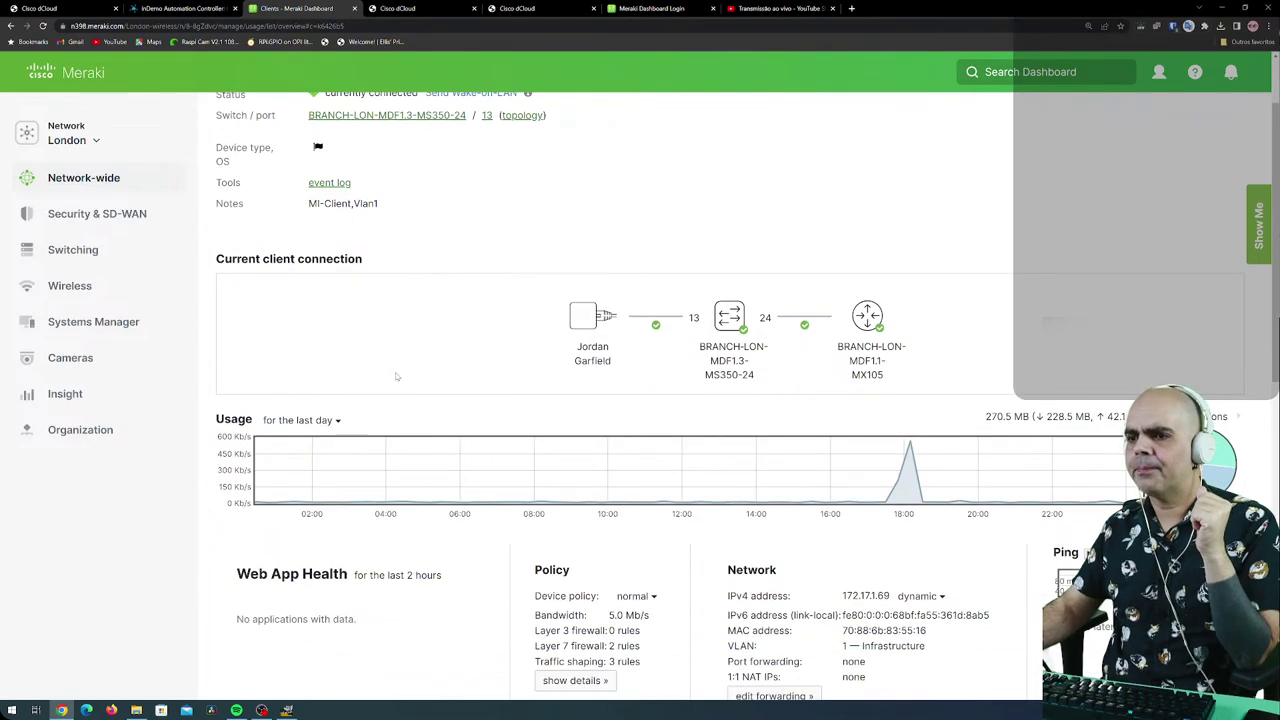
scroll(396, 377, down, 1)
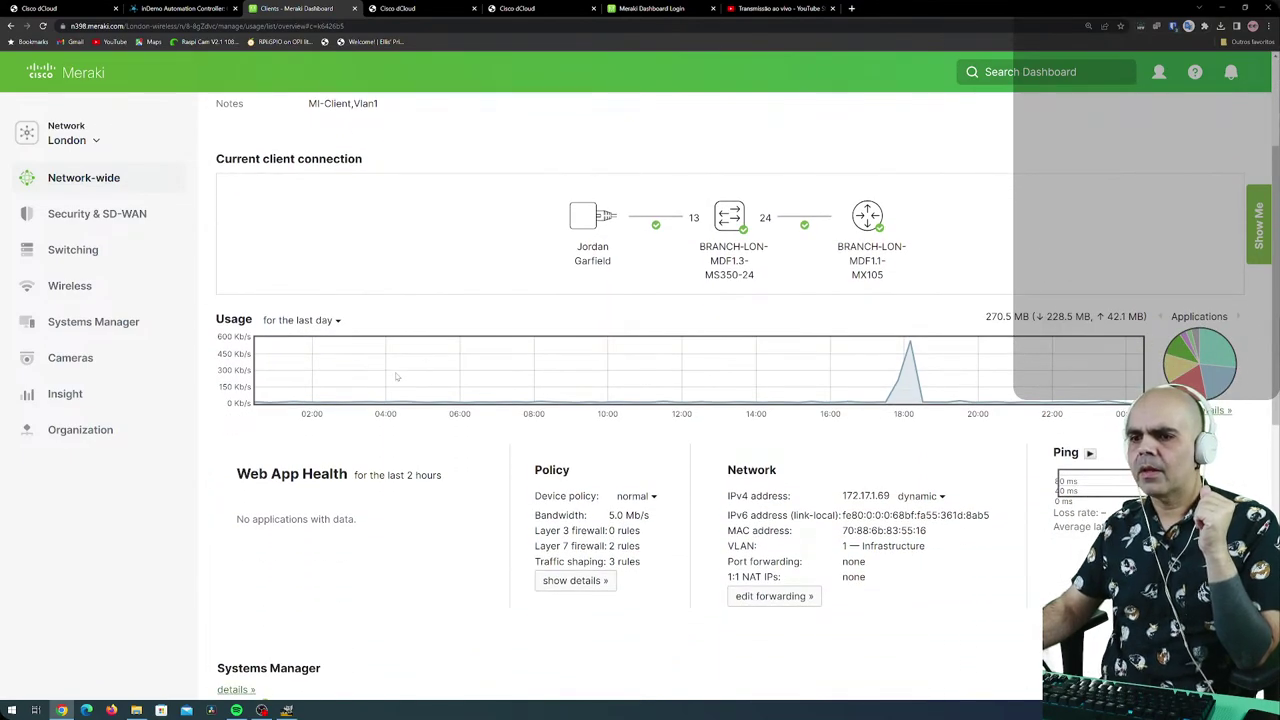
scroll(396, 377, up, 2)
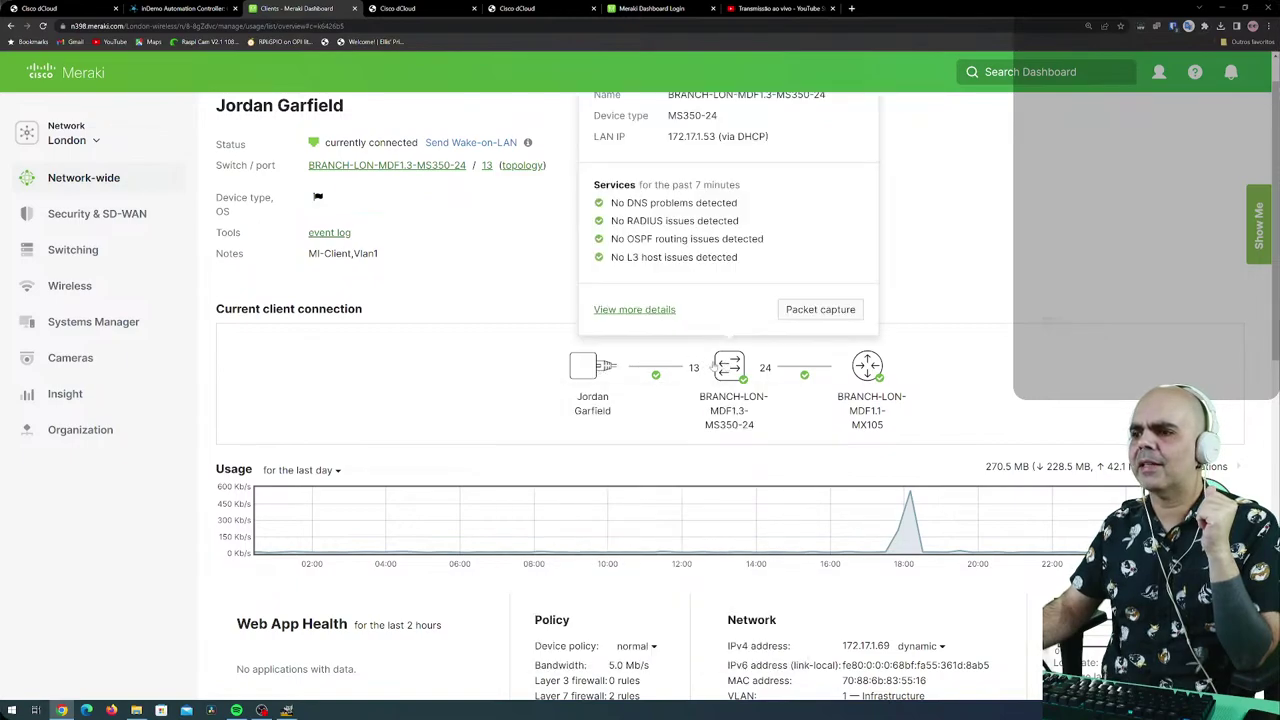
mouse_move(742, 389)
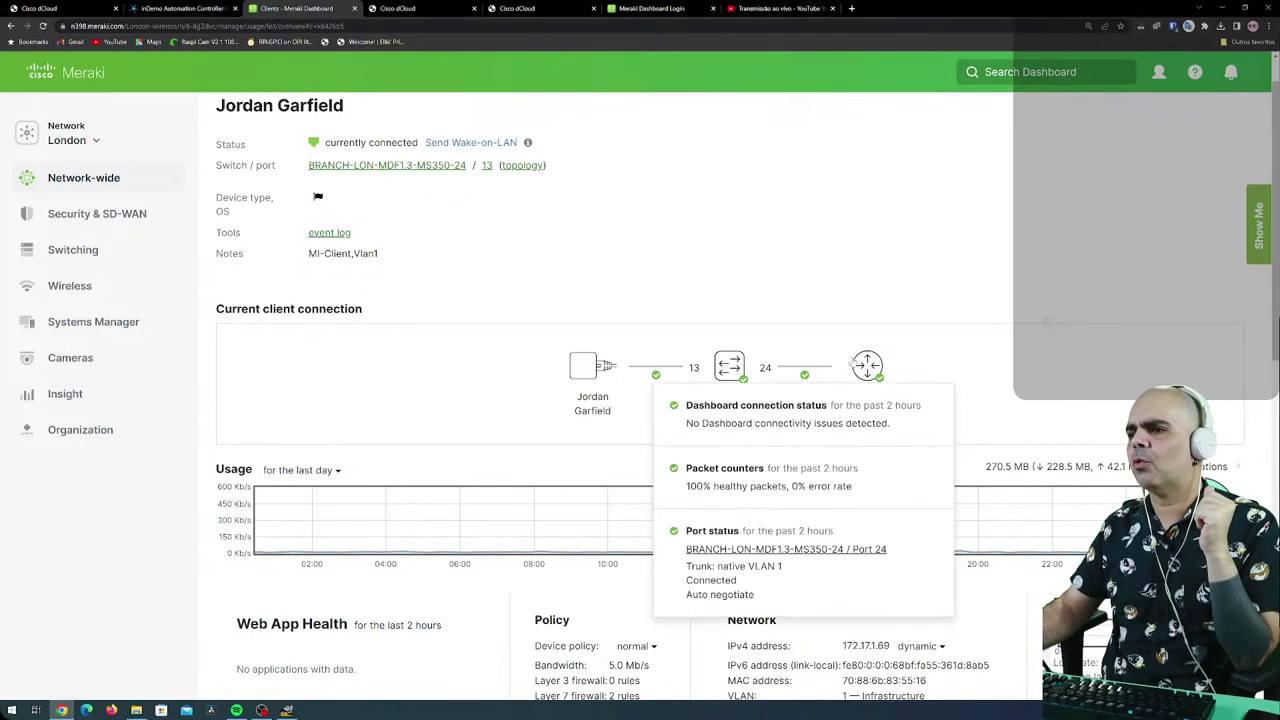
View the MX105 appliance's summary in the connection diagram, open its full details page, and close that page.
mouse_move(878, 368)
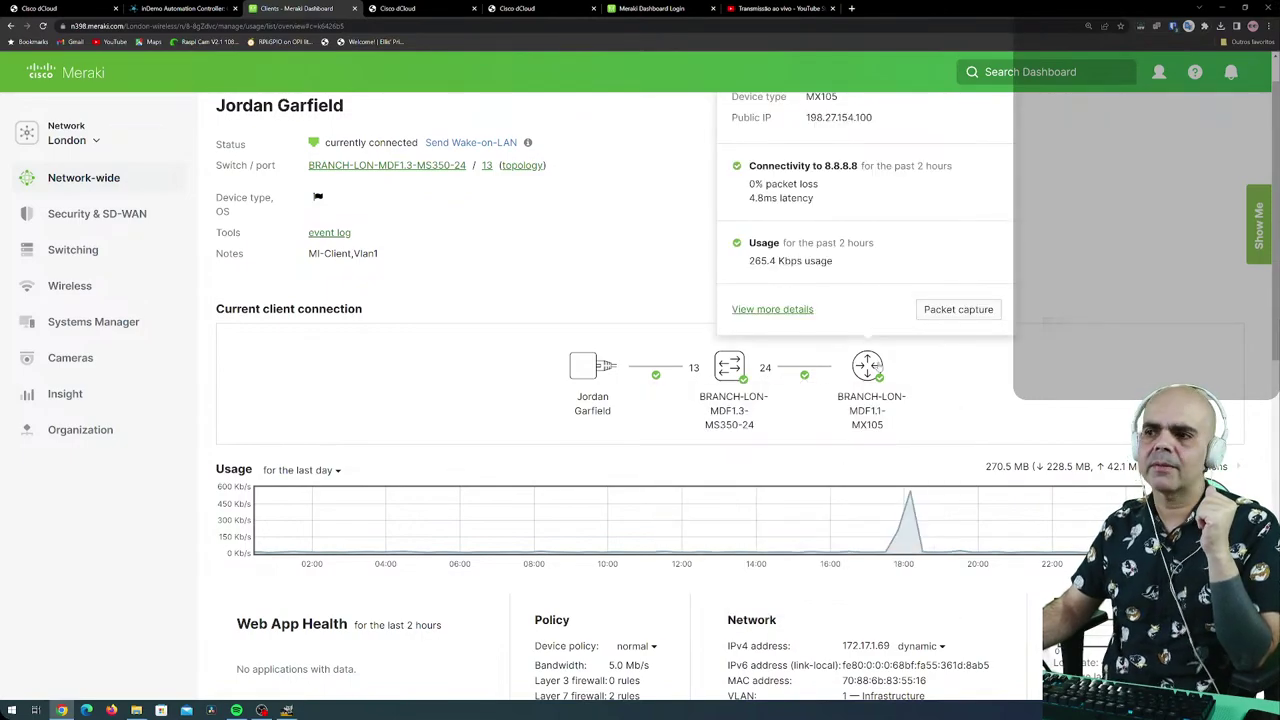
scroll(877, 366, up, 1)
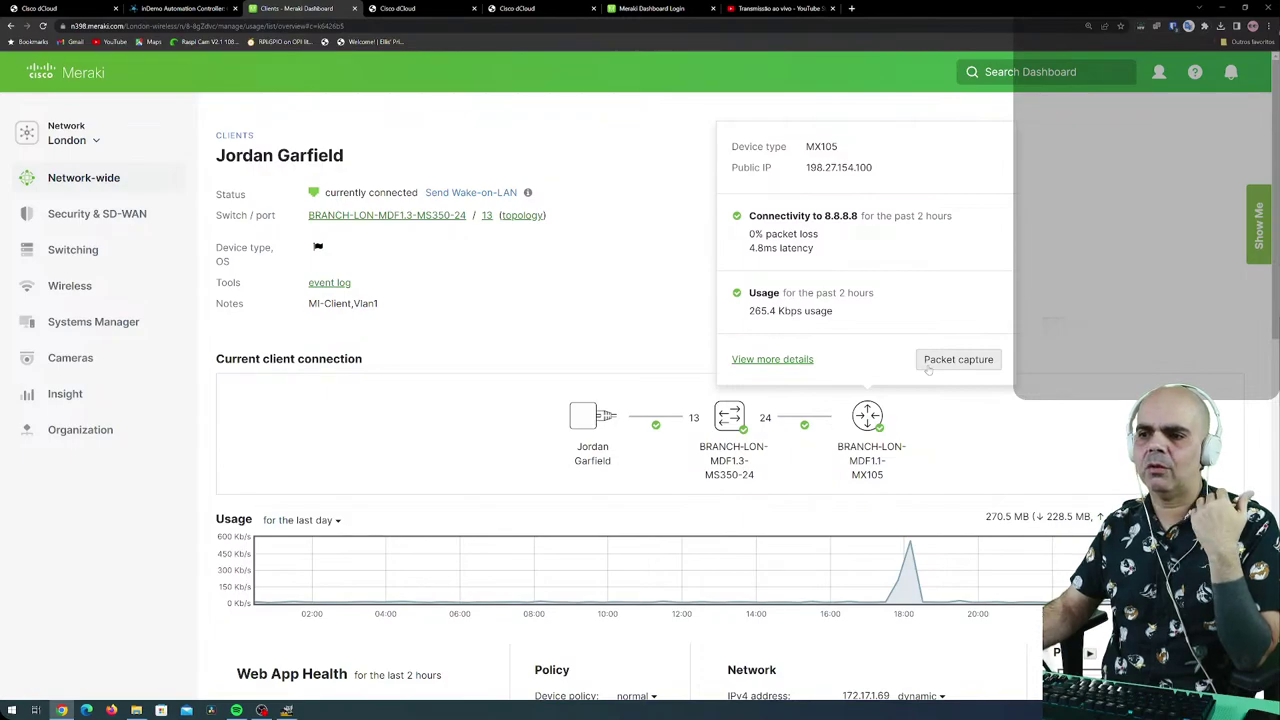
click(769, 362)
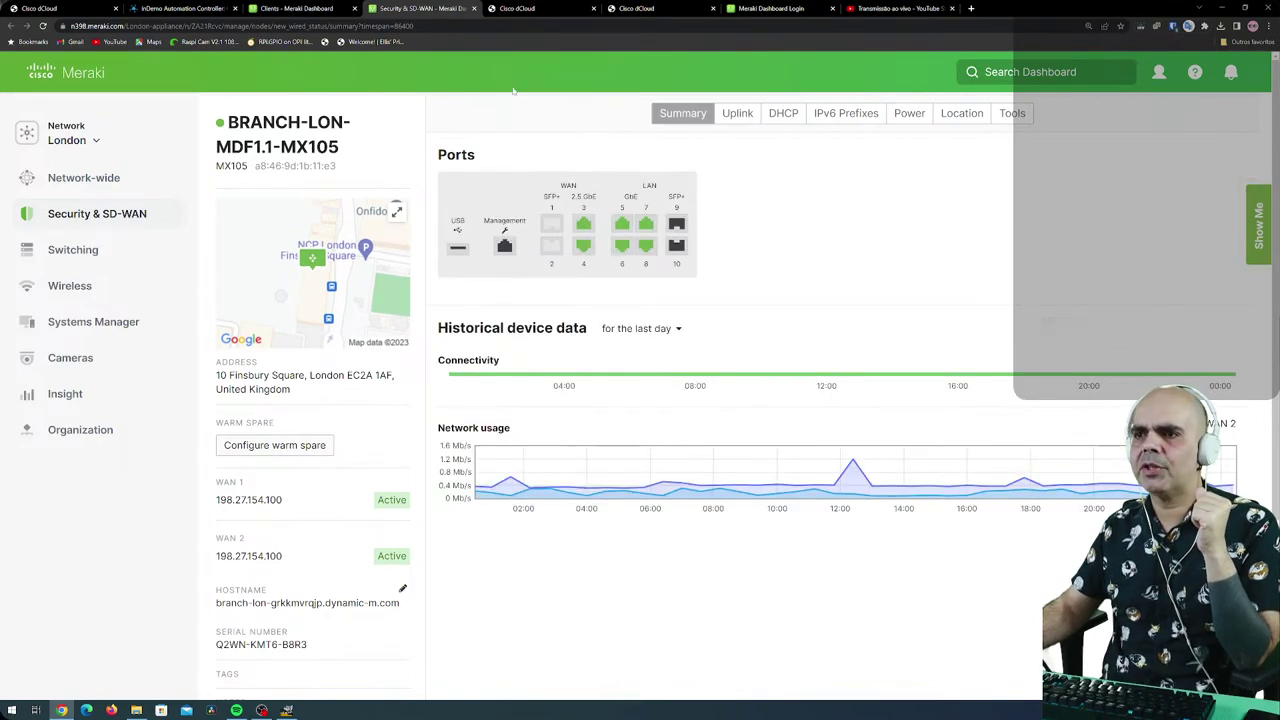
click(474, 8)
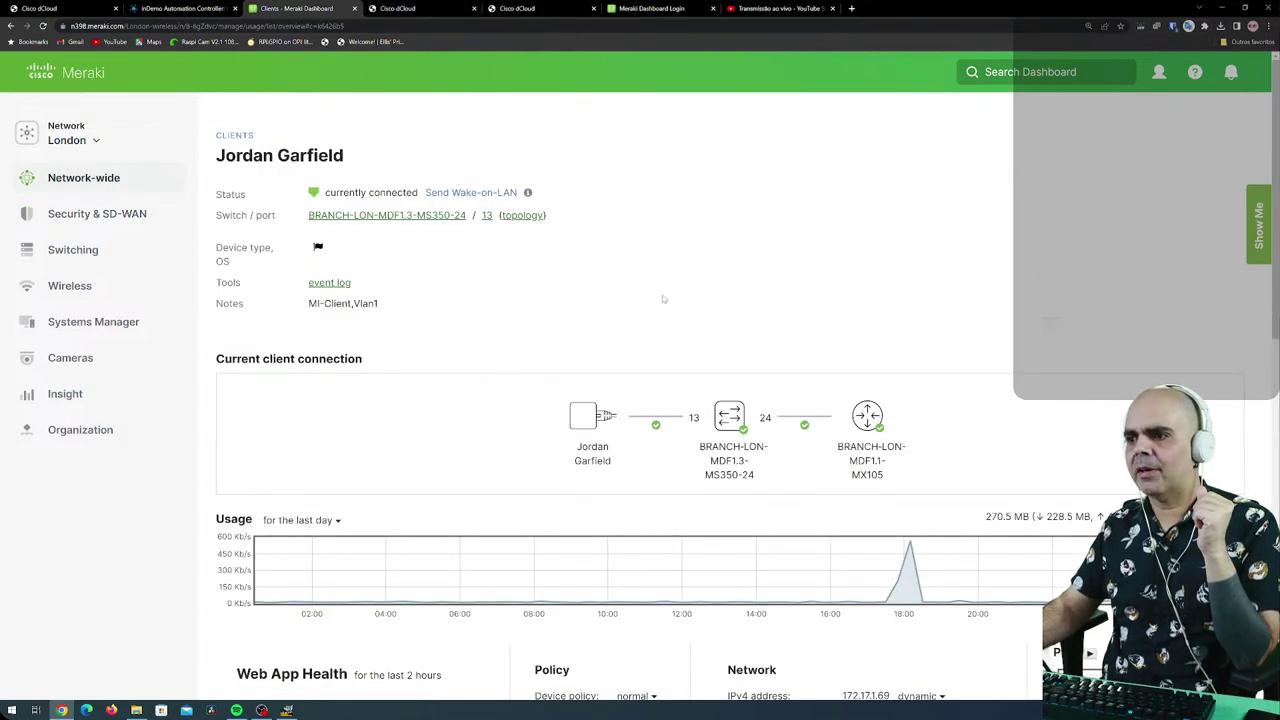
Inspect the link between the client and the switch in the connection diagram, and return to the usage and policy details.
mouse_move(727, 411)
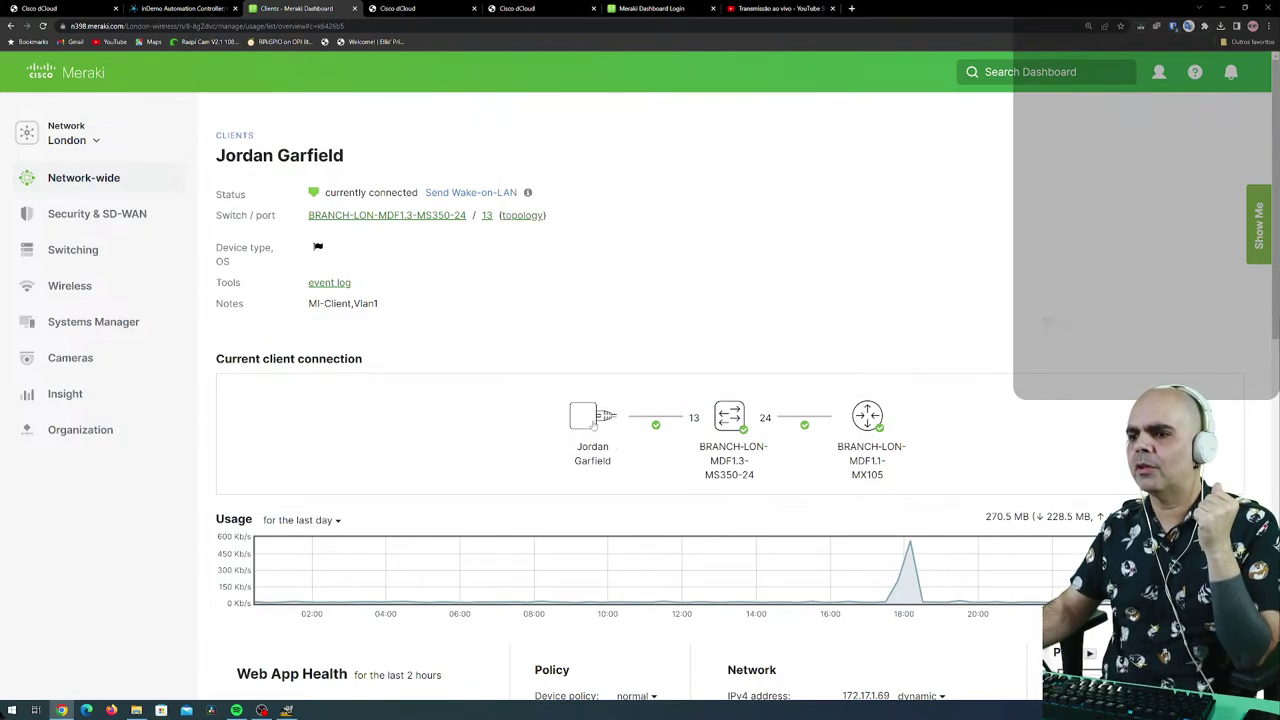
mouse_move(653, 423)
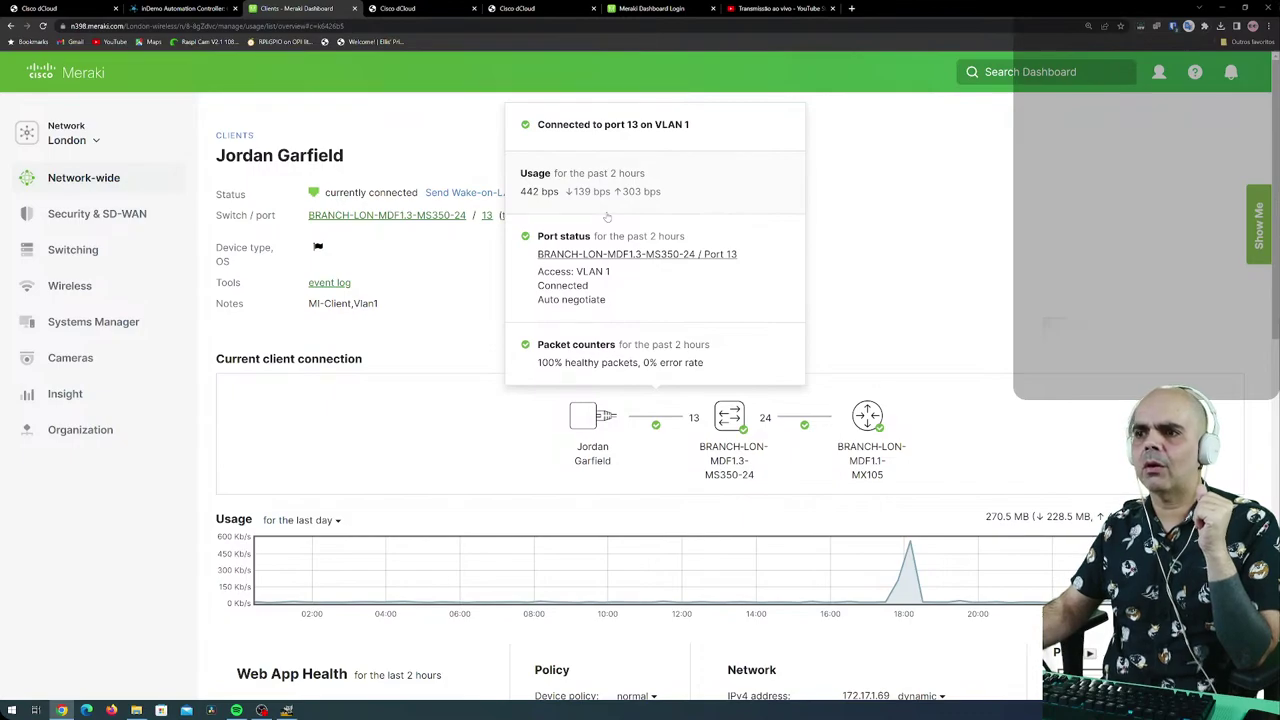
scroll(414, 477, down, 1)
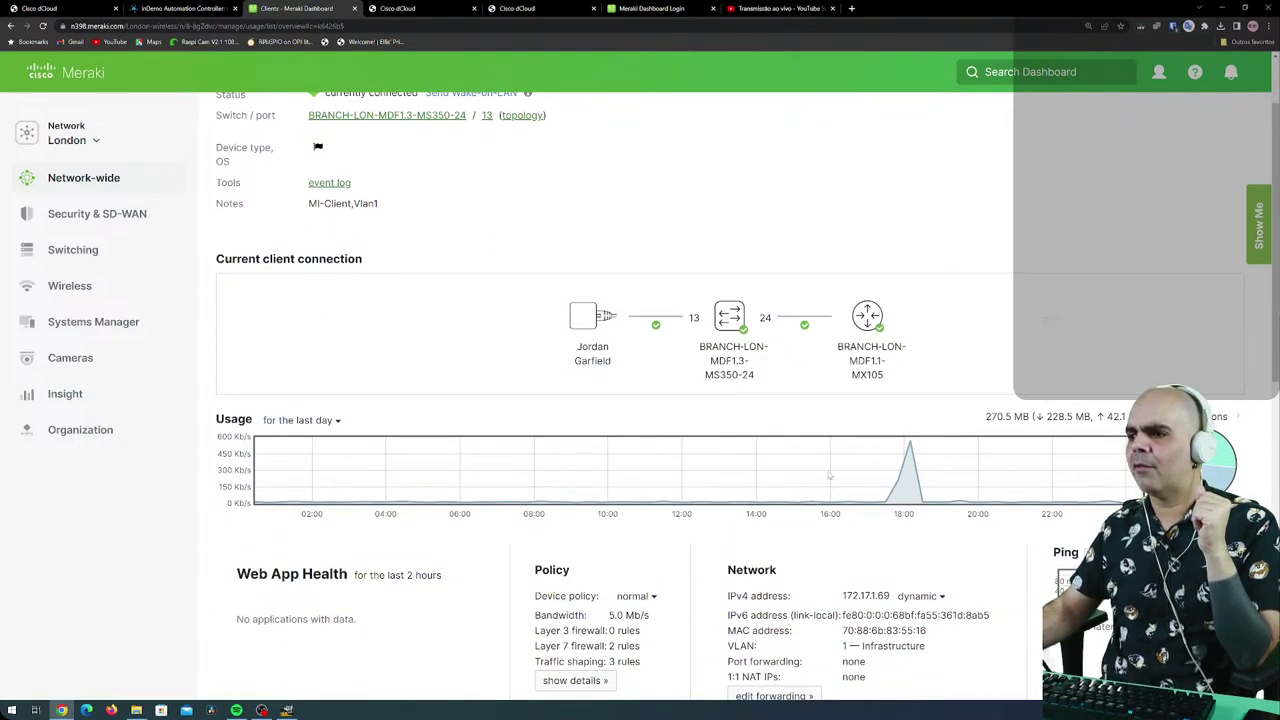
Set the client's usage graph to the last 30 days and inspect its application usage breakdown.
click(338, 421)
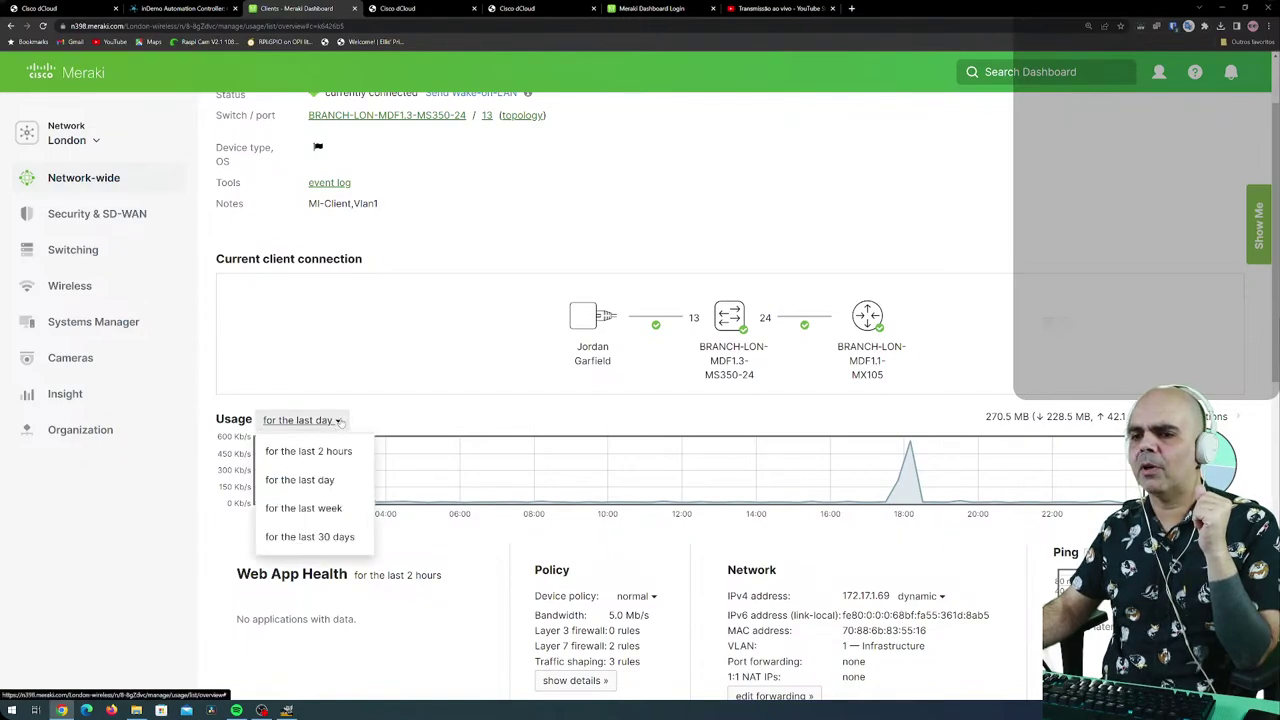
click(352, 537)
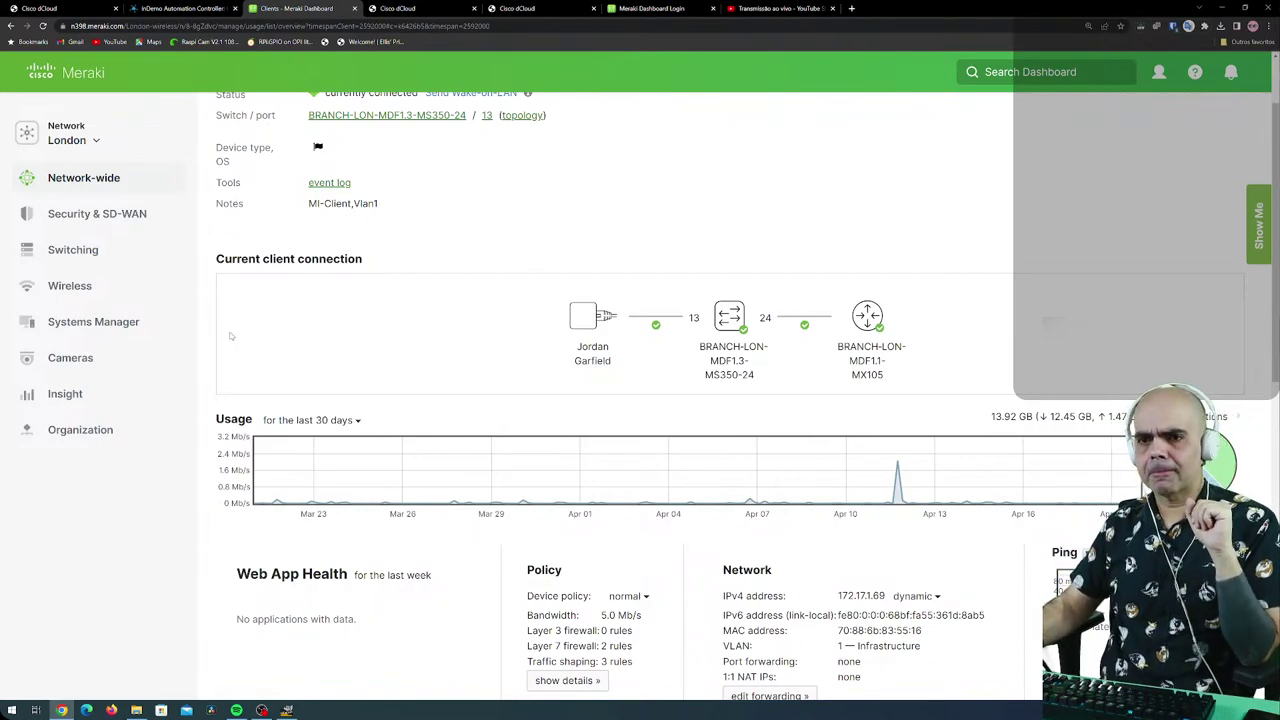
mouse_move(110, 177)
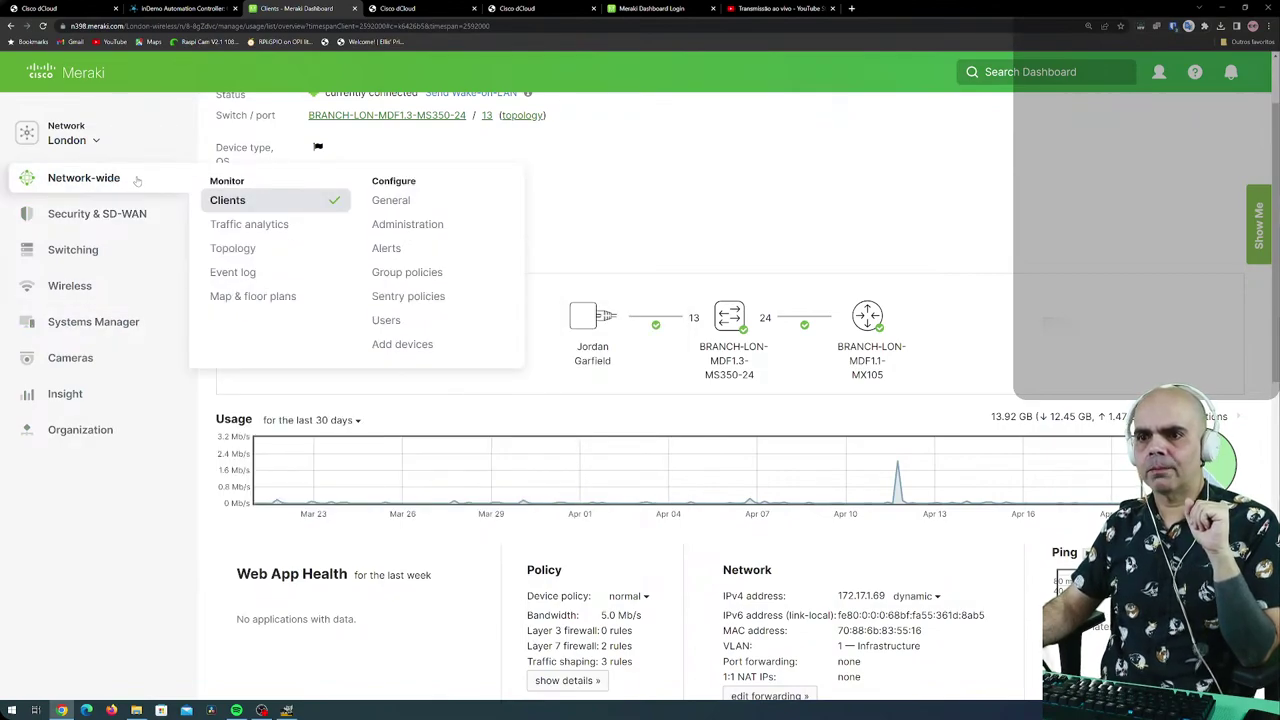
mouse_move(118, 432)
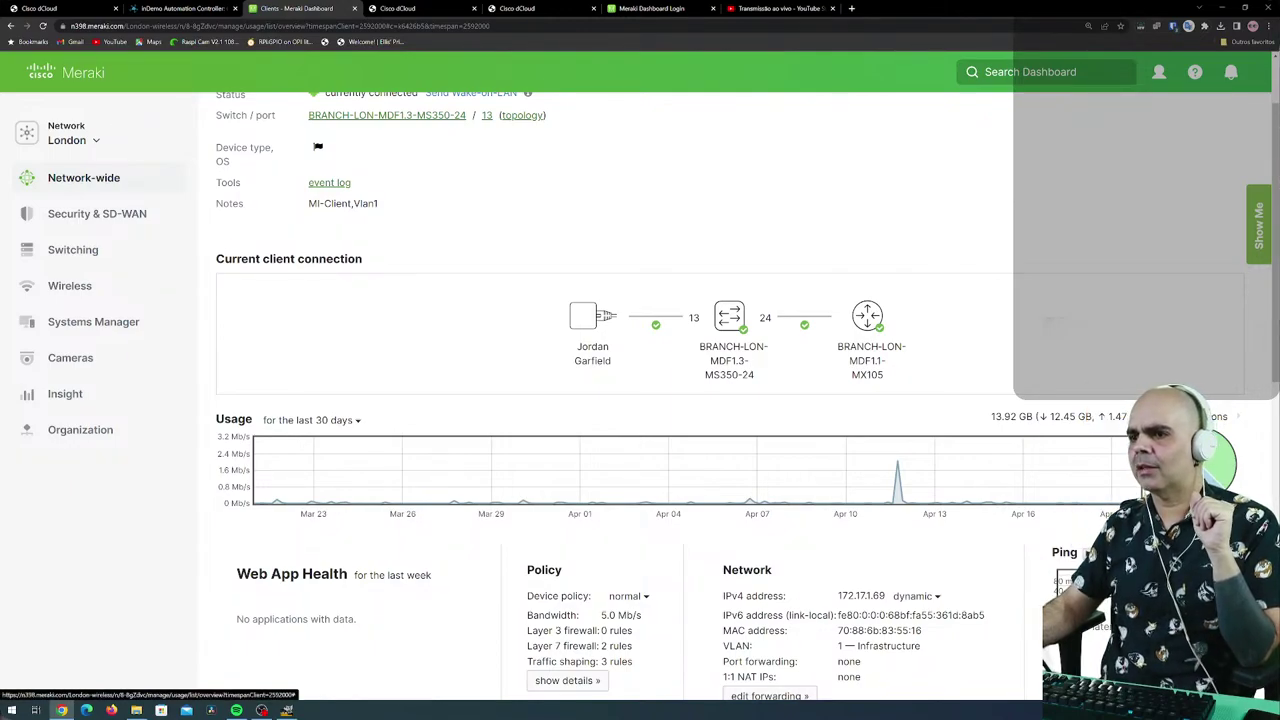
mouse_move(1221, 471)
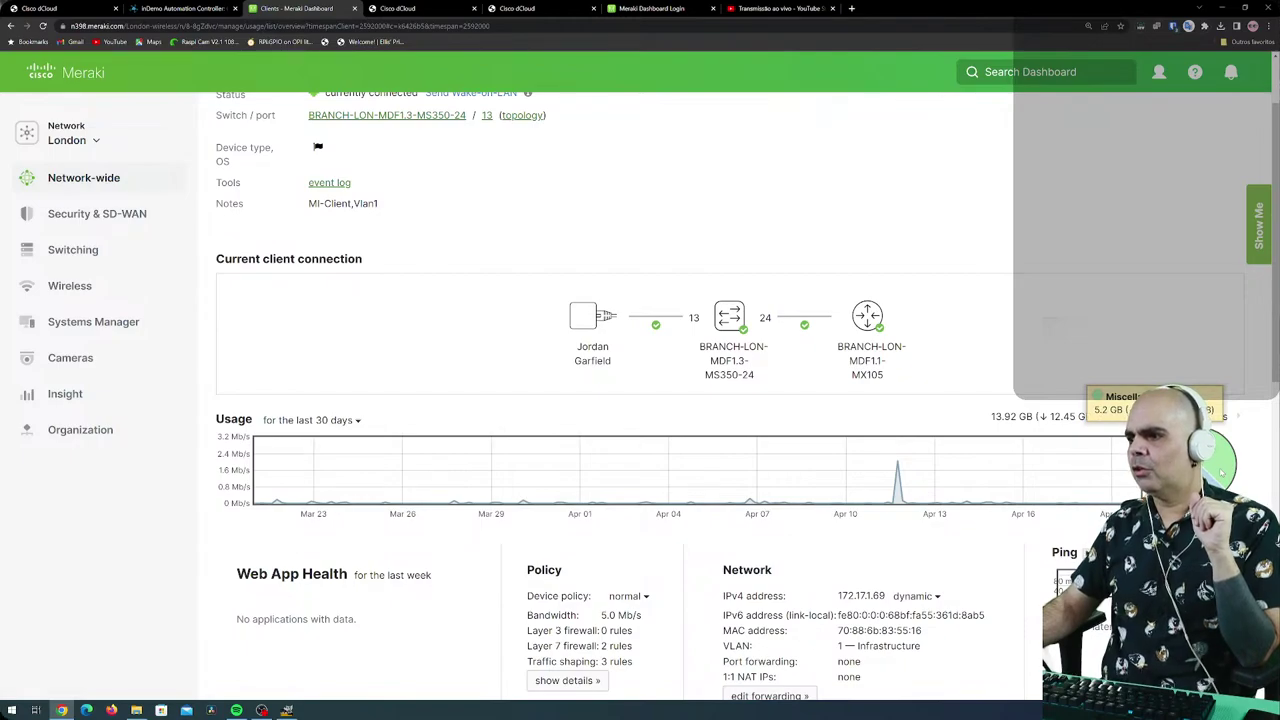
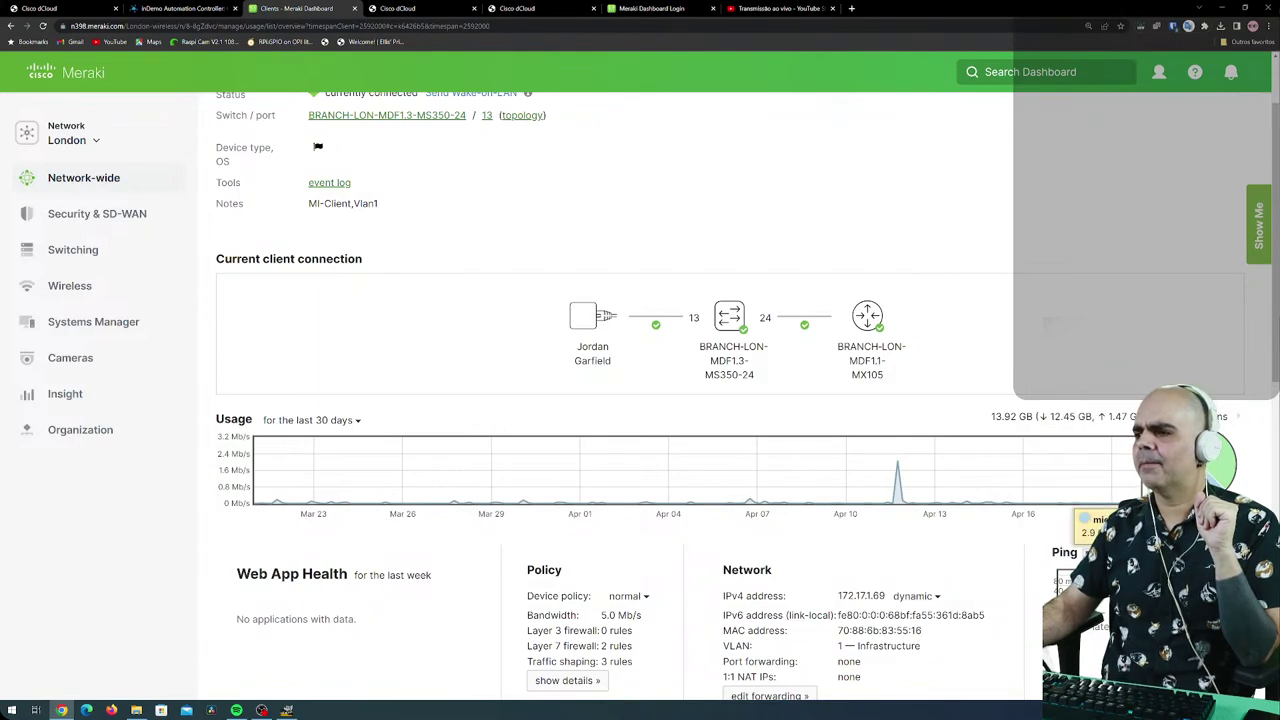
Look over the client's detailed usage by destination, and hide the details table again.
scroll(636, 617, down, 1)
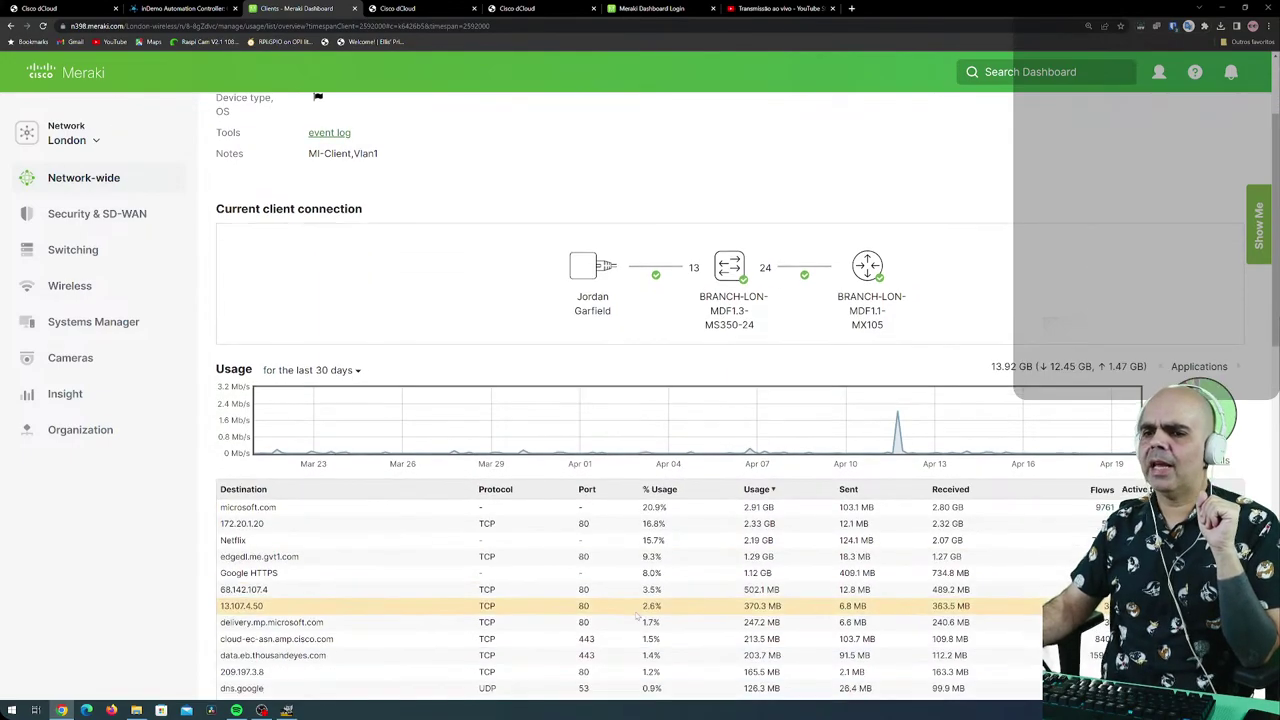
scroll(637, 615, down, 2)
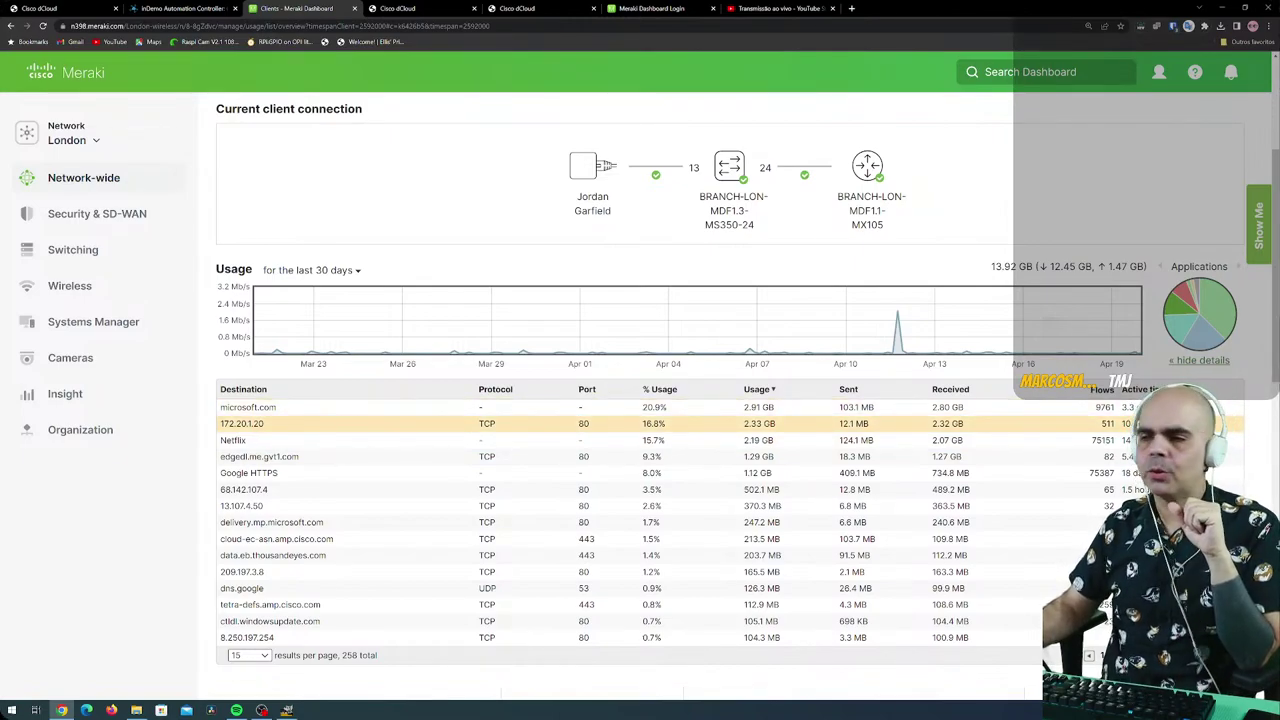
click(1203, 367)
scroll(388, 548, down, 1)
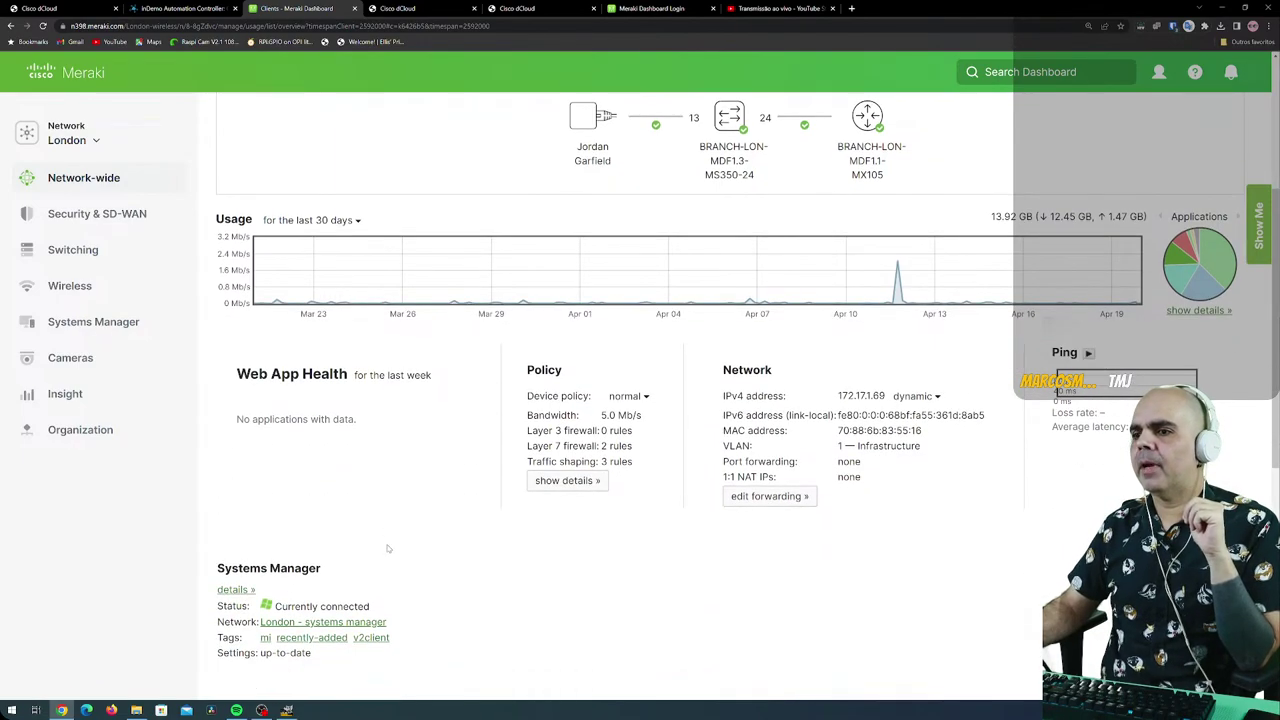
Review the device policy choices, including the group policies and Different policies by connection and SSID, return to Normal, and close without saving.
scroll(388, 548, down, 1)
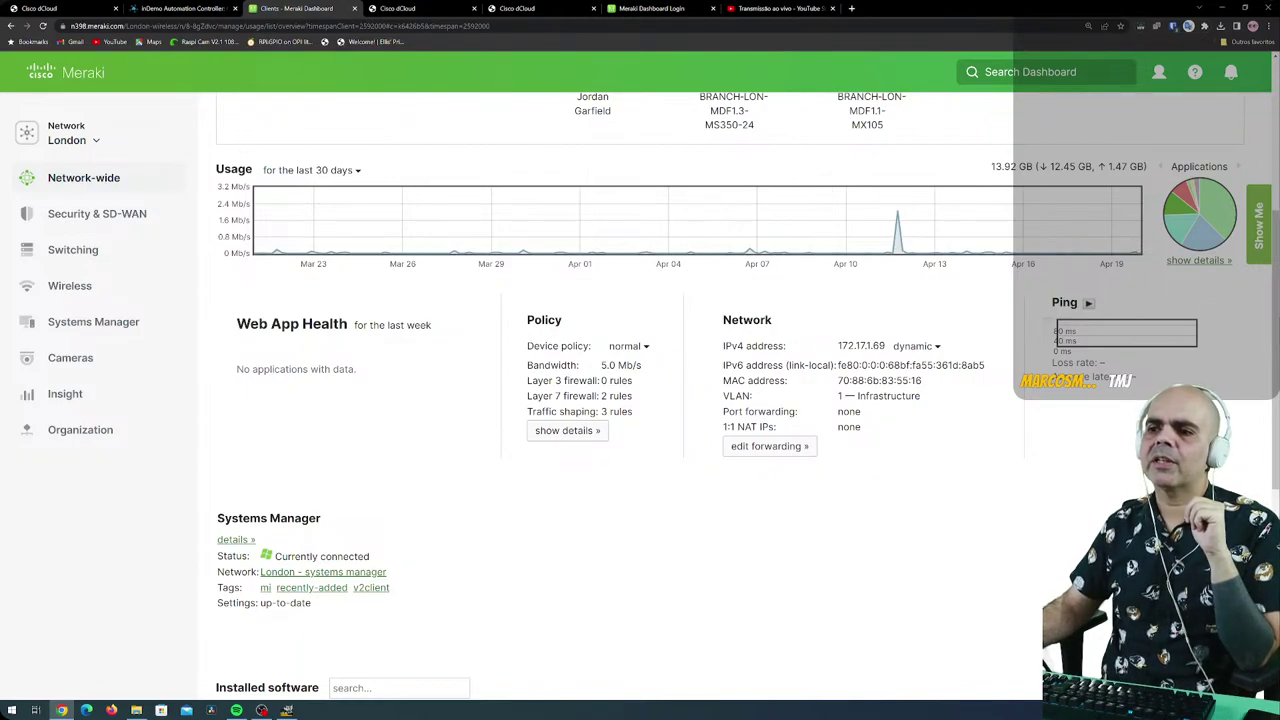
click(647, 347)
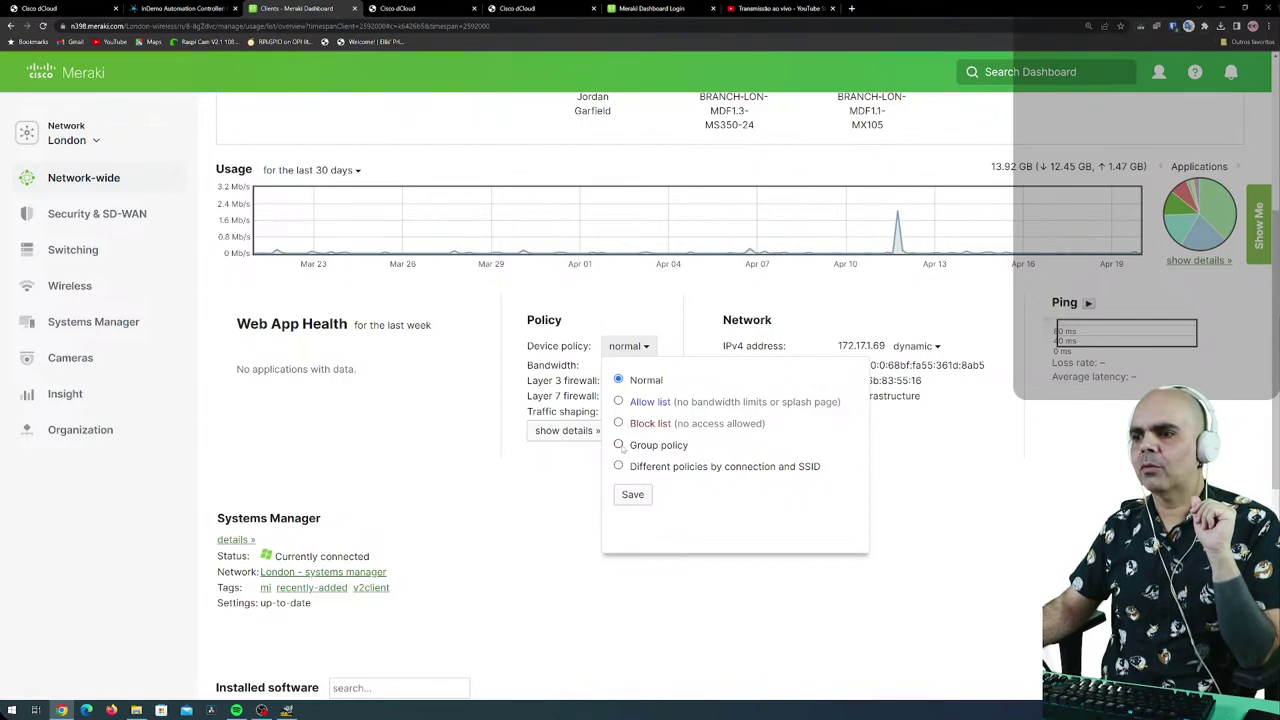
click(619, 446)
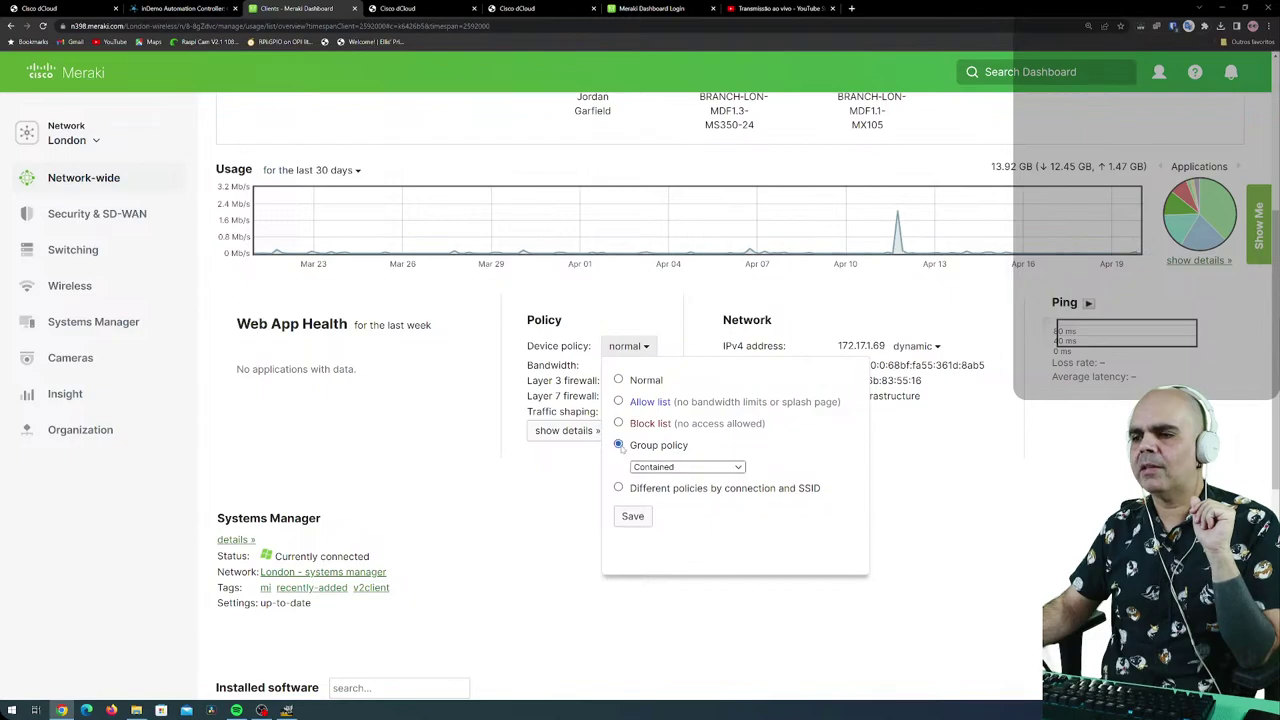
click(740, 467)
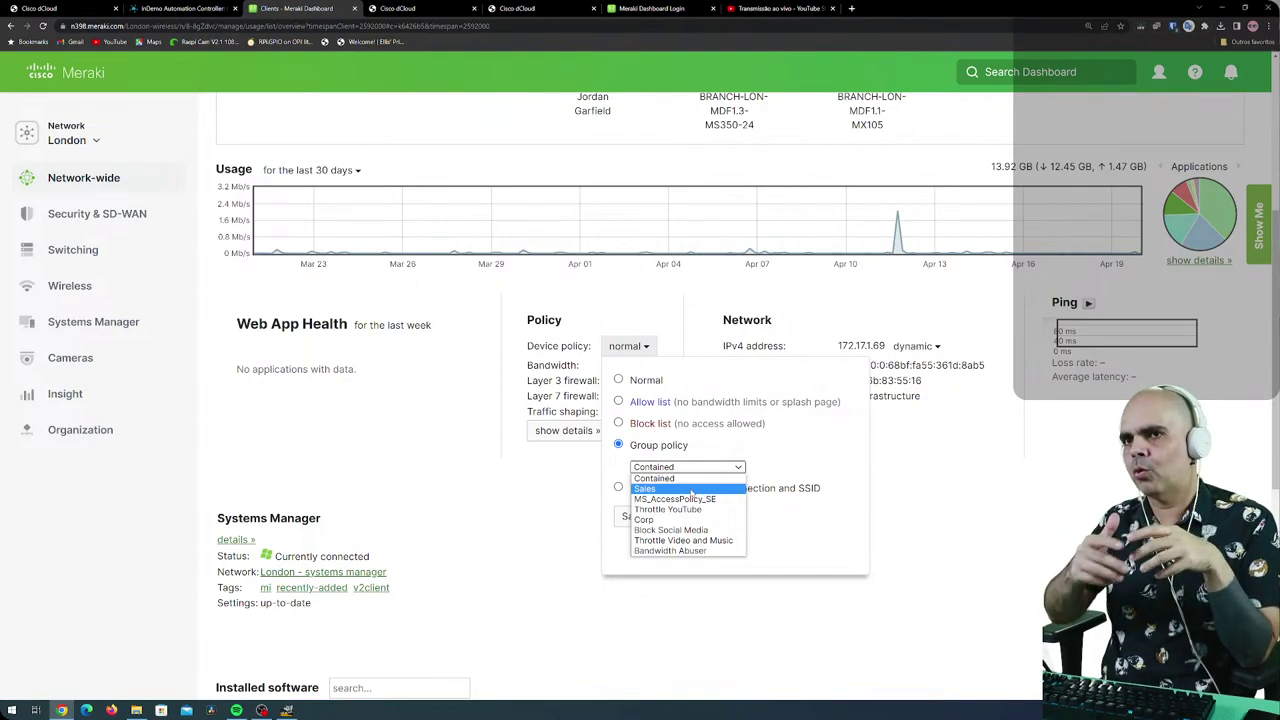
click(728, 447)
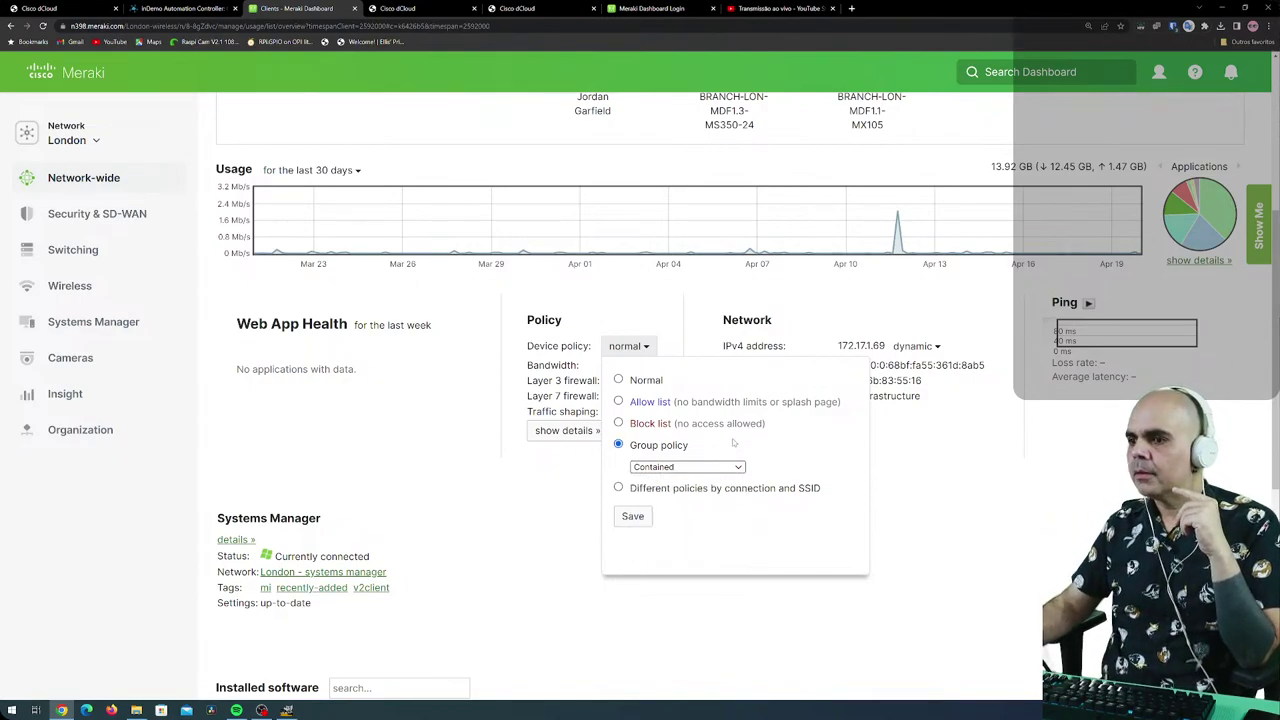
click(618, 487)
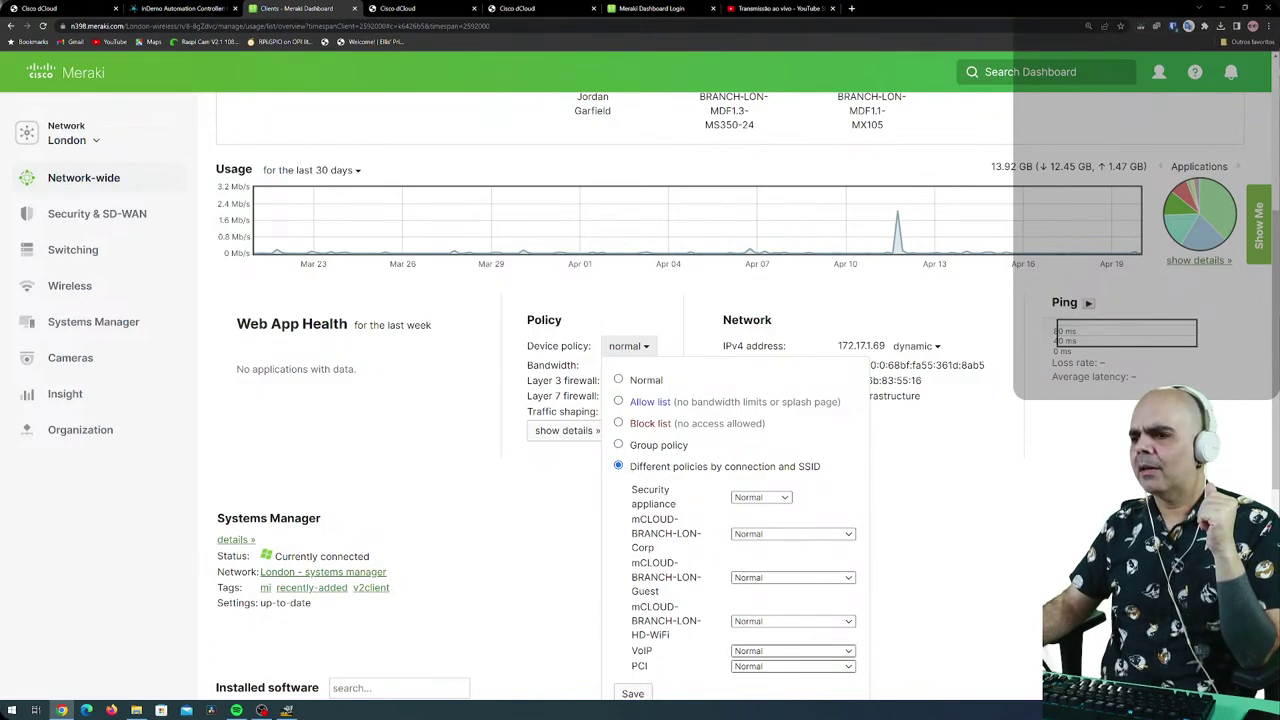
scroll(640, 400, down, 1)
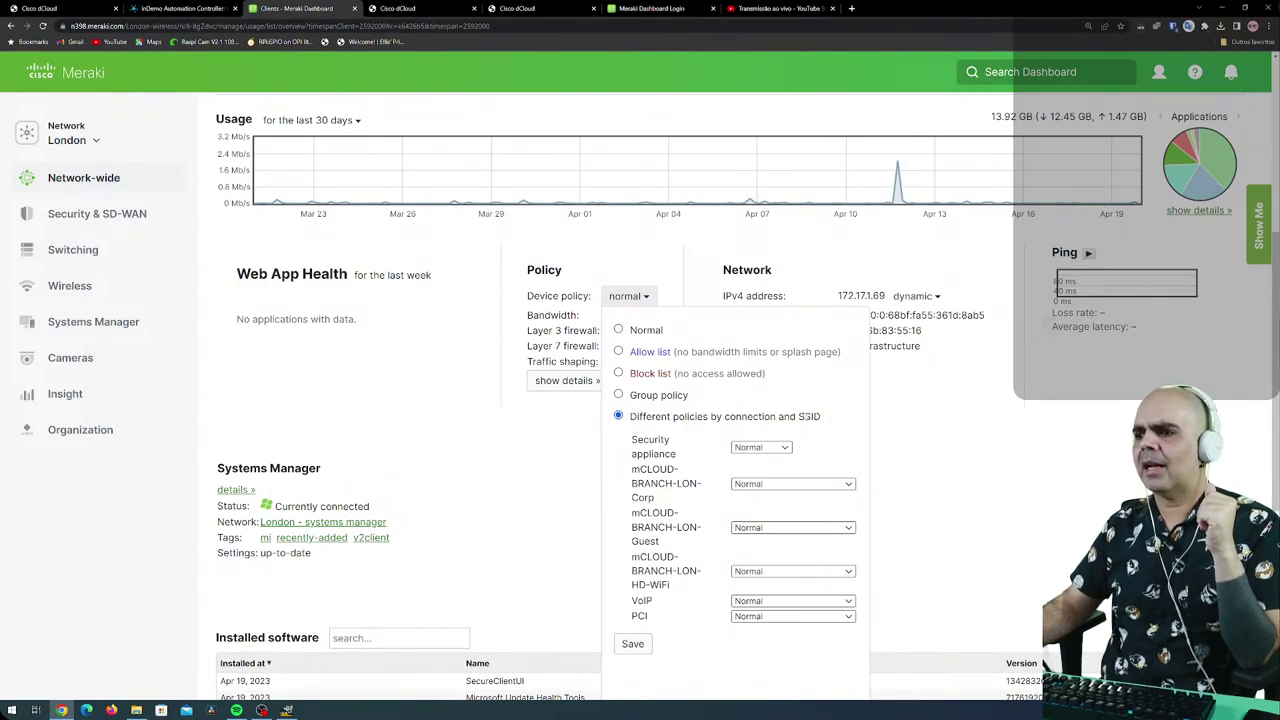
click(618, 330)
click(591, 517)
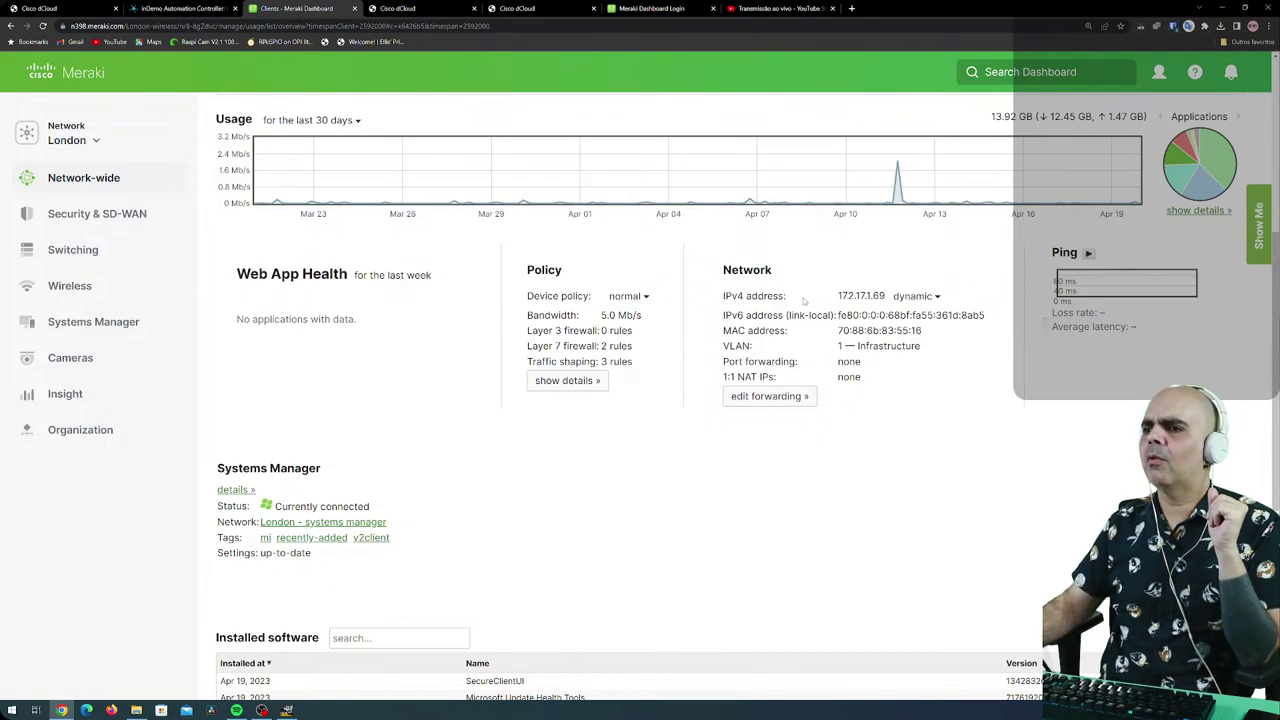
Examine the Dynamic and Fixed options for the client's IPv4 address, keeping Dynamic and closing without saving.
click(938, 297)
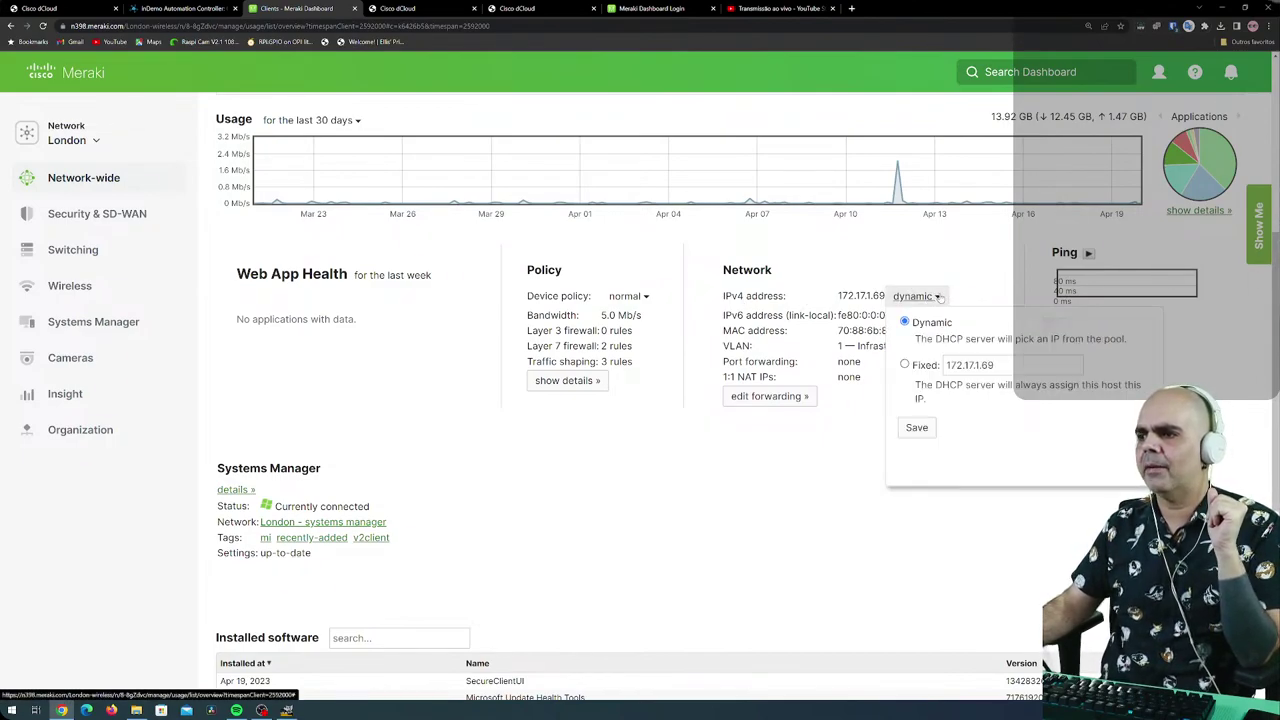
click(876, 450)
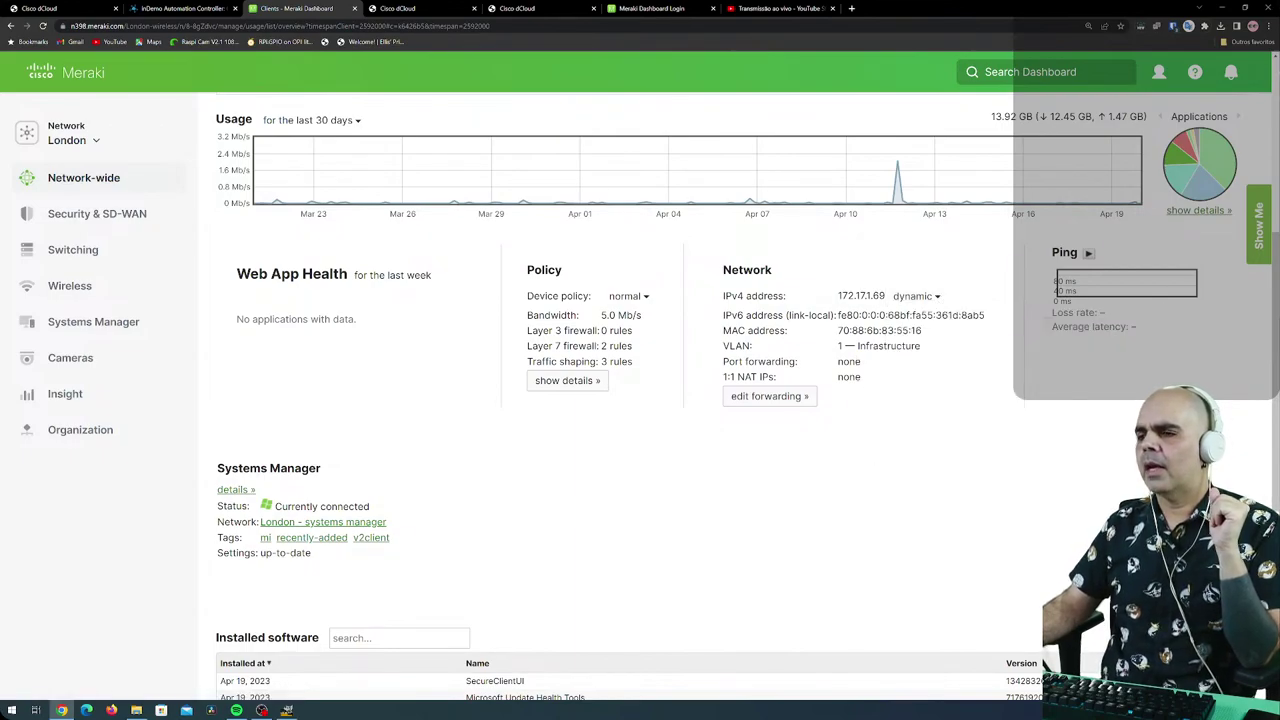
click(937, 302)
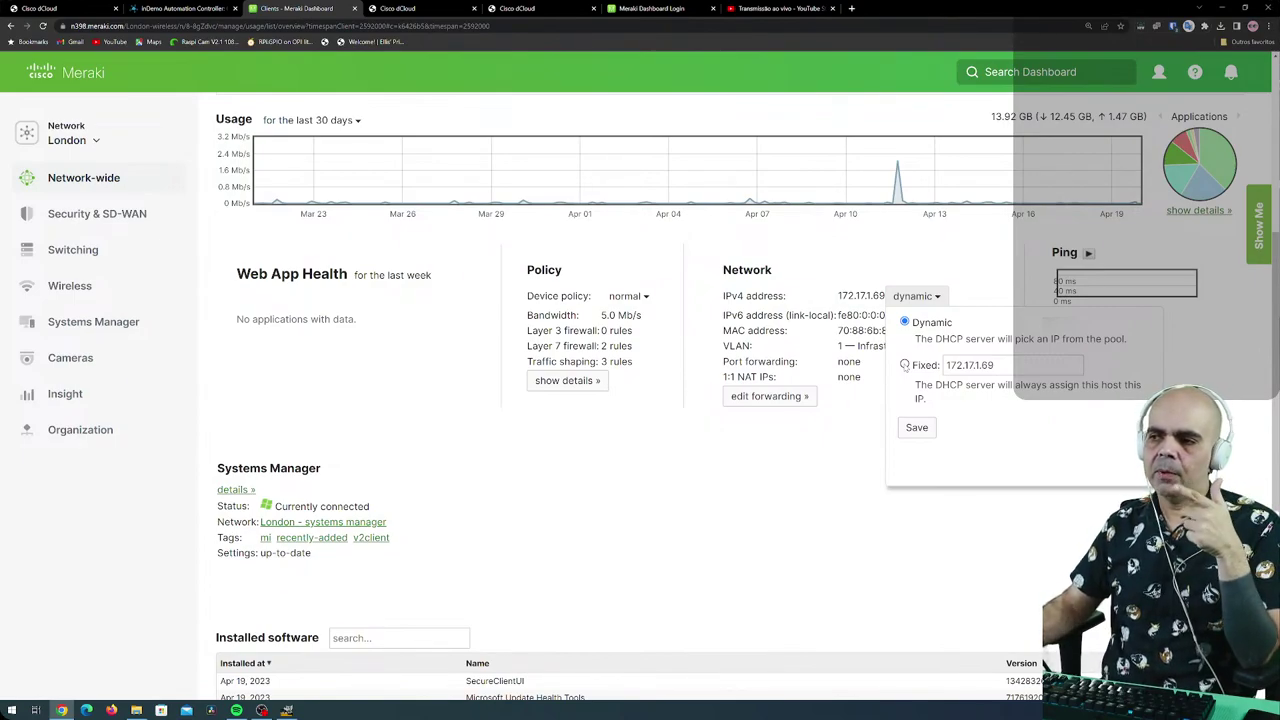
click(905, 365)
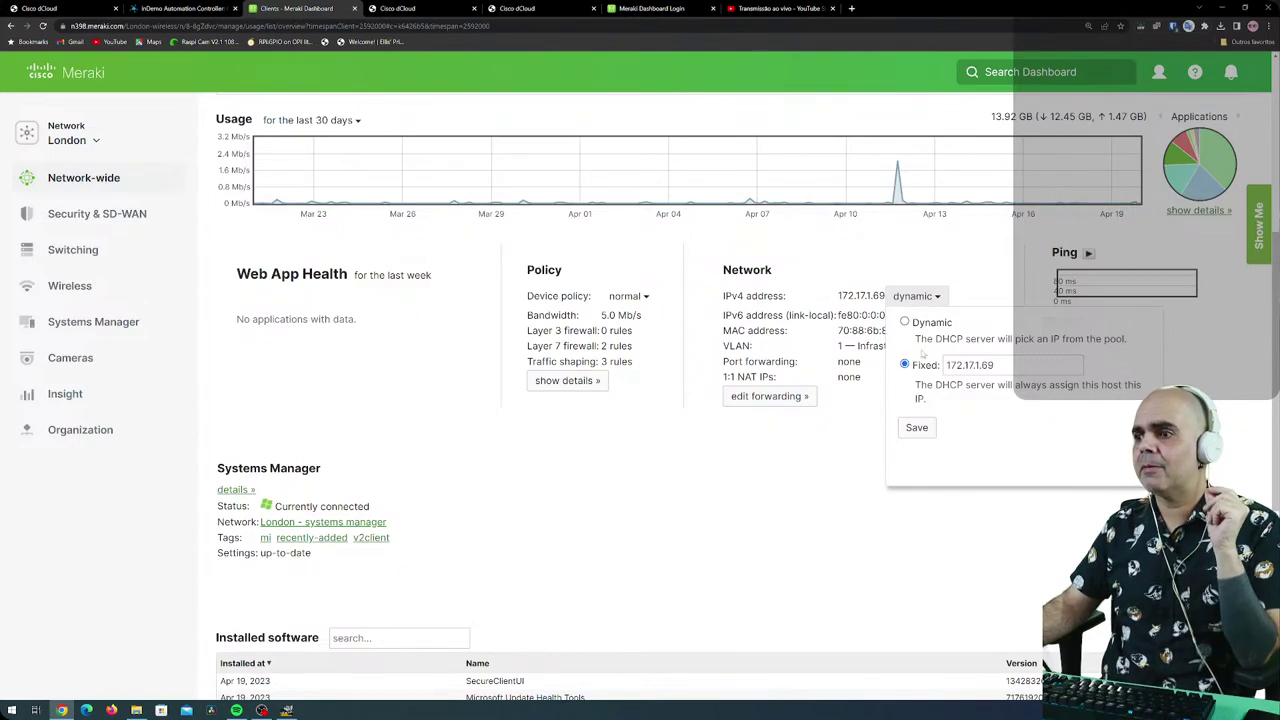
click(904, 322)
click(809, 475)
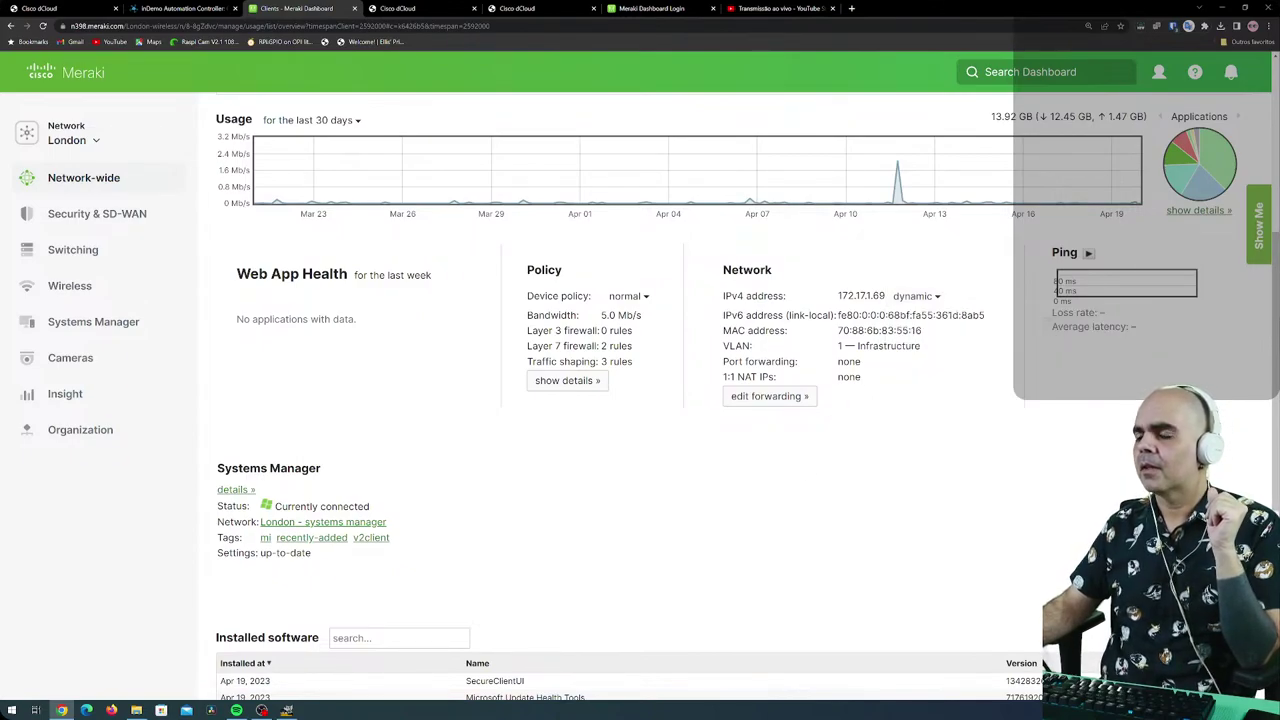
Review the client's IPv6 address, MAC address, VLAN and port forwarding entries in the network details.
drag(838, 315, 910, 315)
drag(838, 331, 922, 331)
click(839, 331)
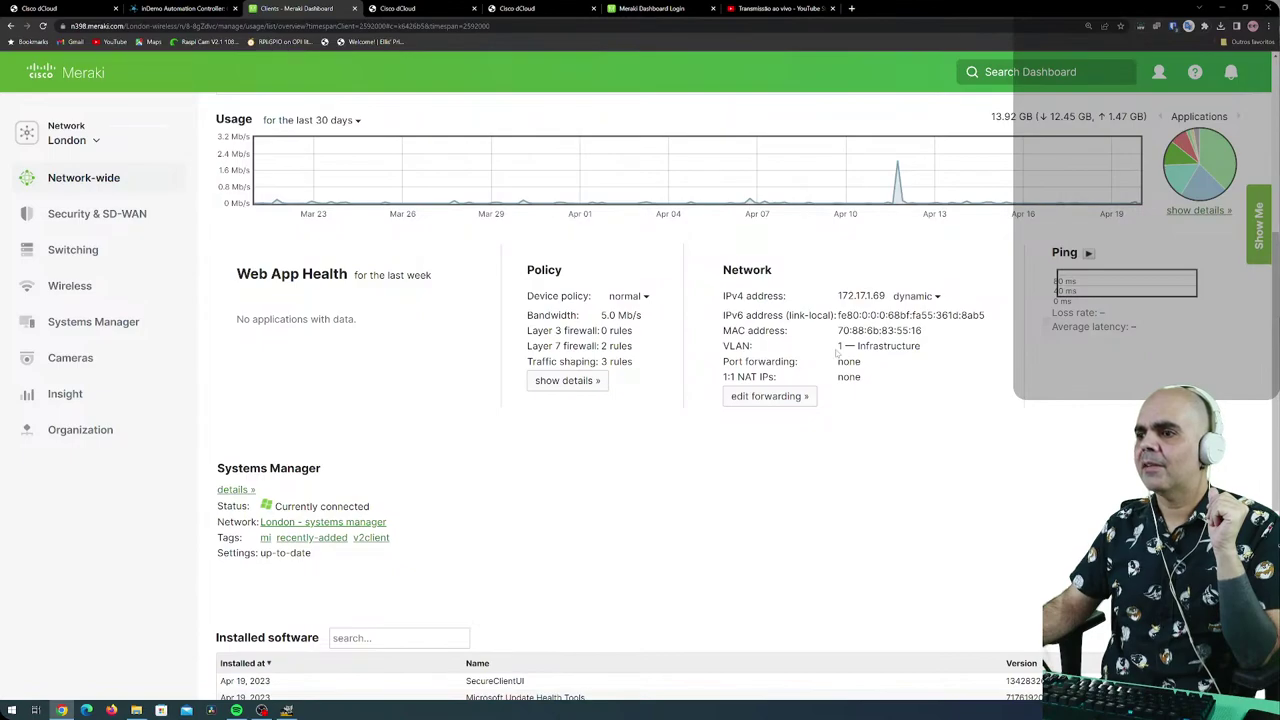
drag(838, 346, 912, 346)
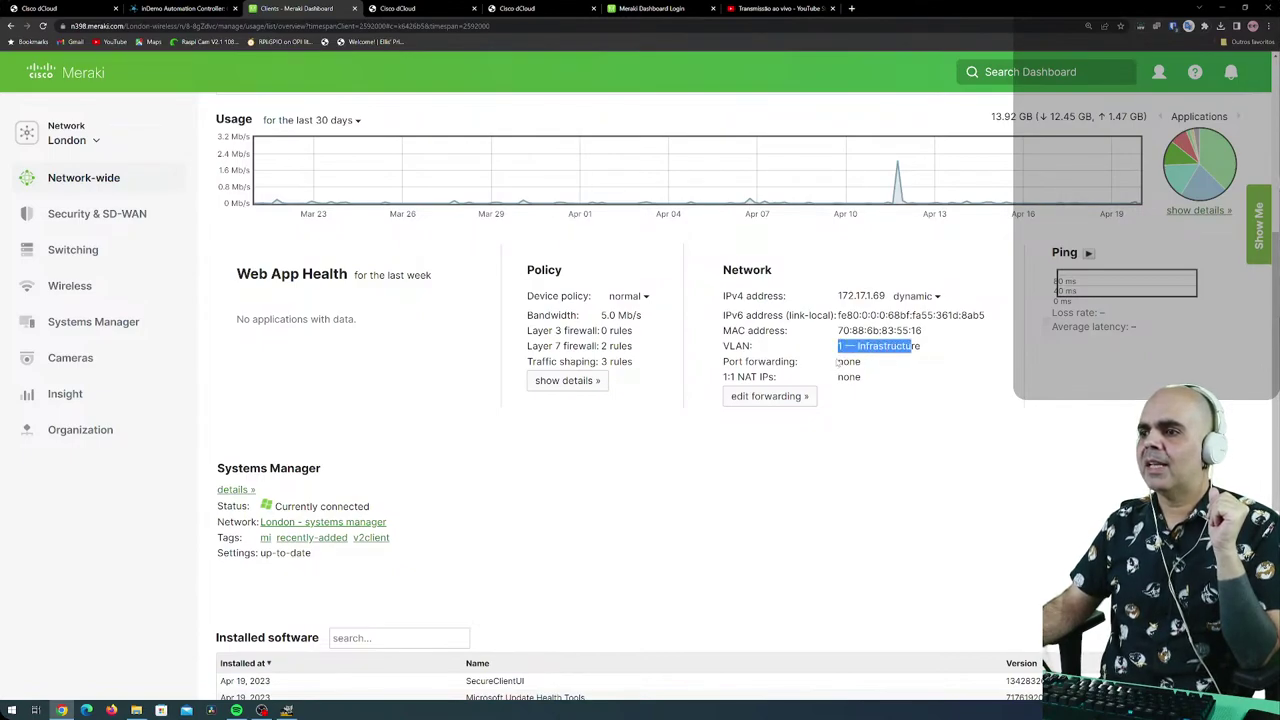
drag(838, 362, 875, 369)
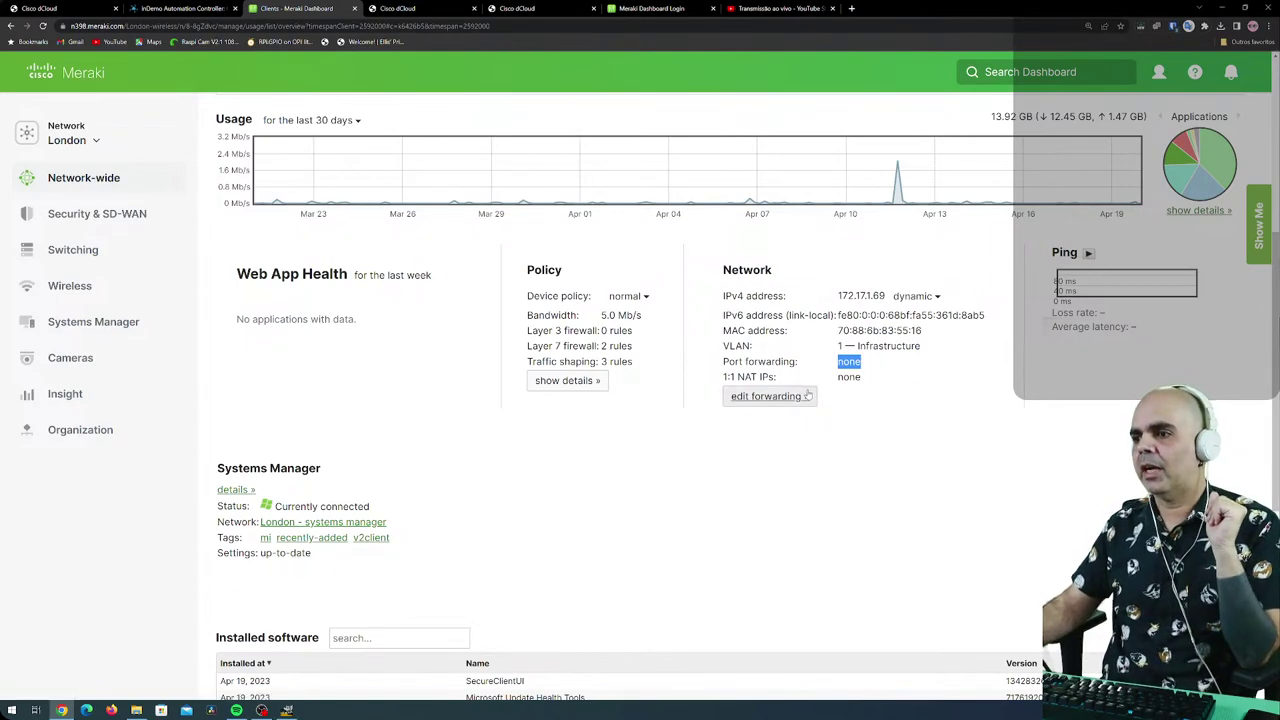
Add a port forwarding rule for the client, named with the client's first name followed by VNC, using the TCP protocol.
click(806, 397)
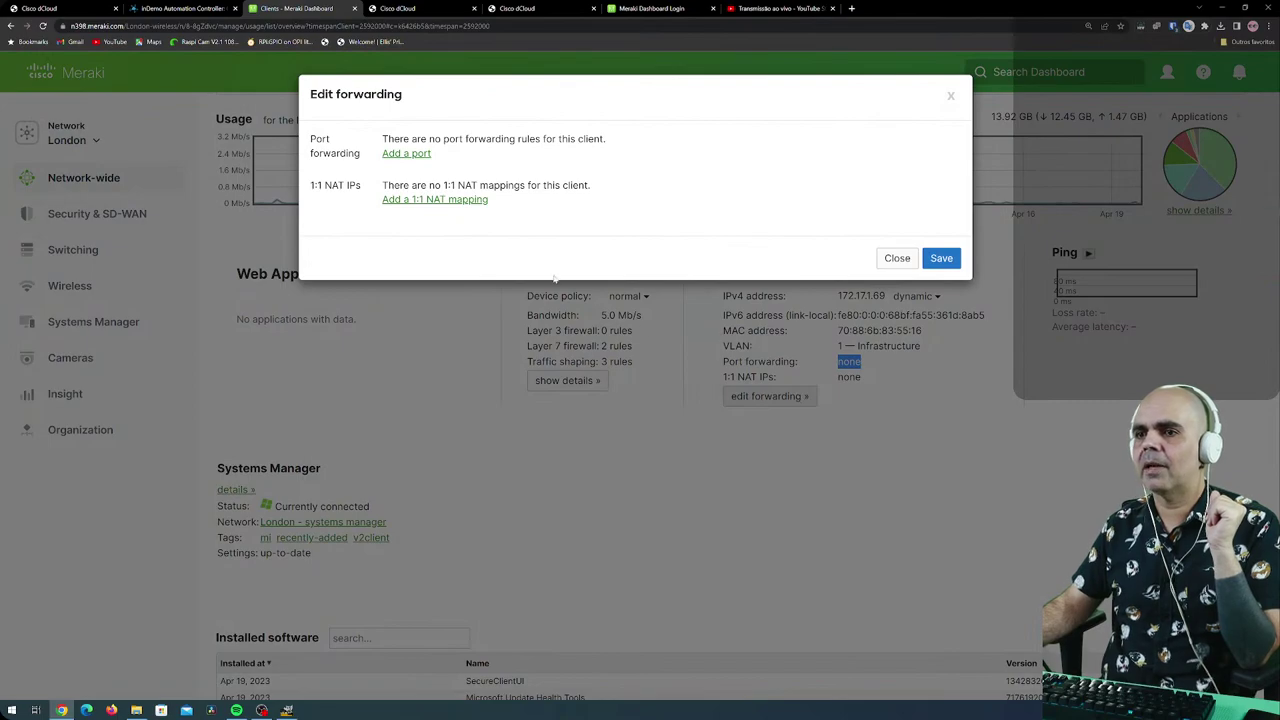
click(404, 155)
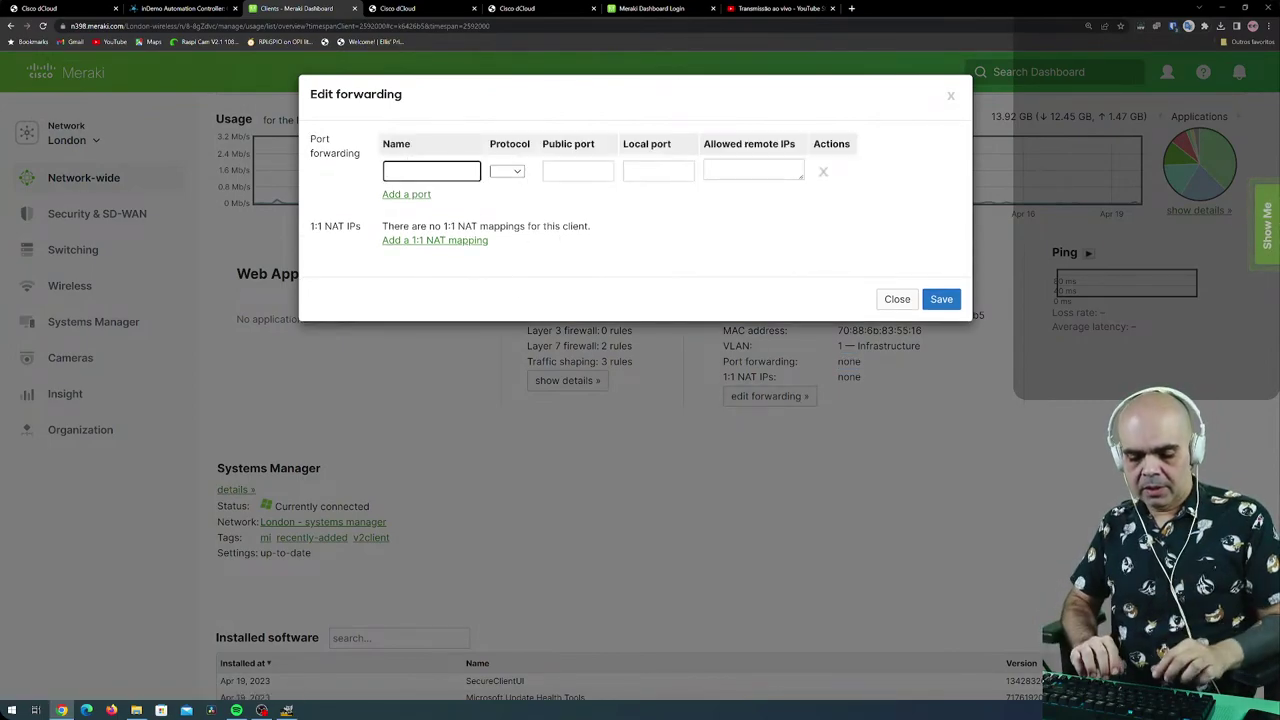
text(Jor)
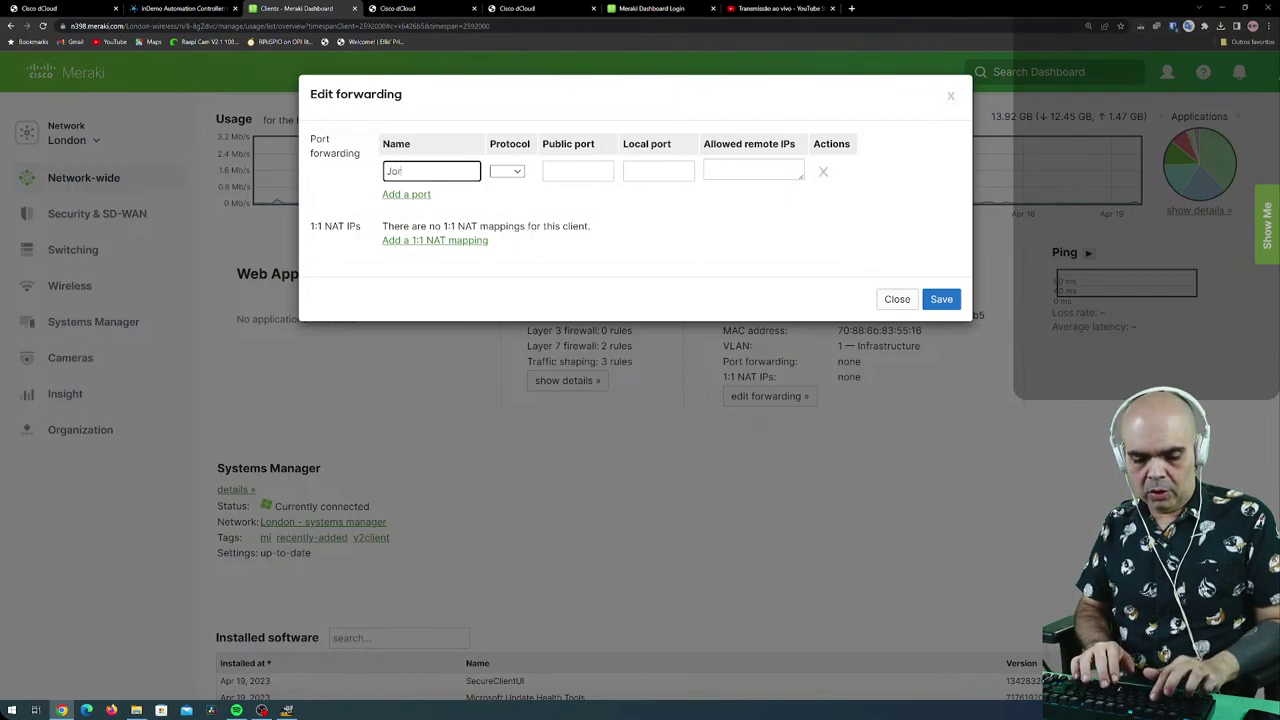
text(dan VNC)
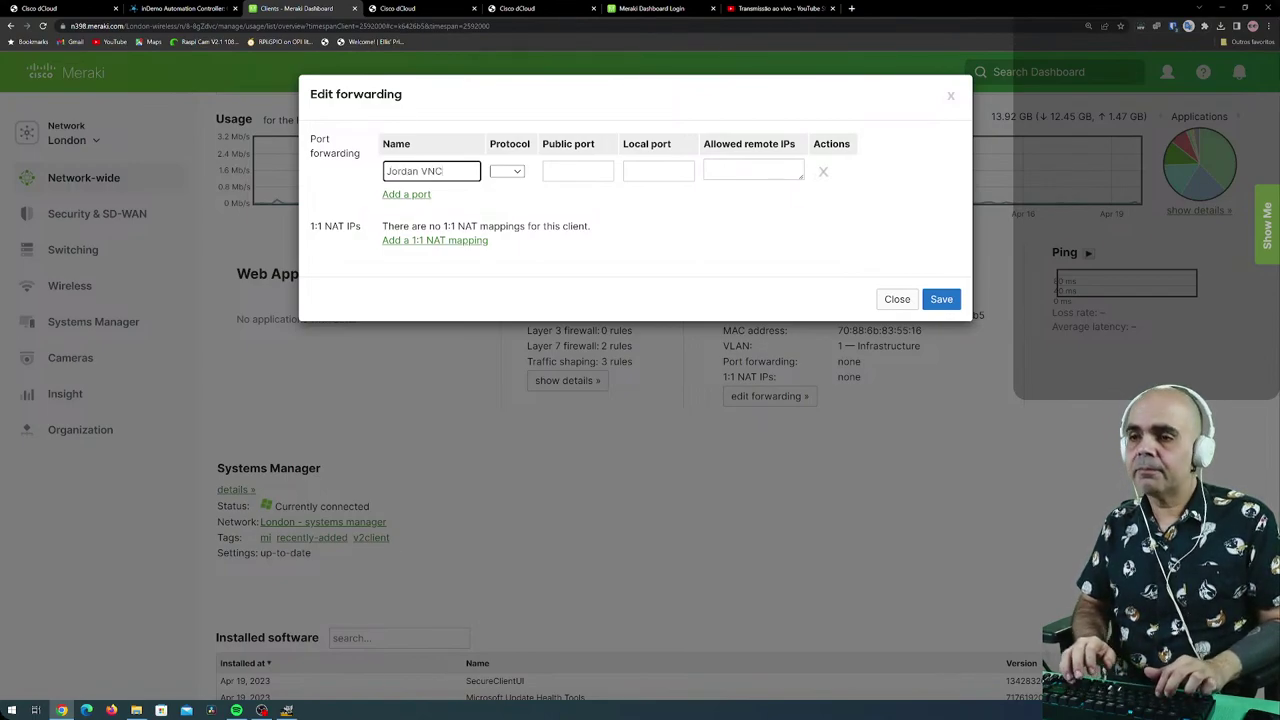
click(507, 171)
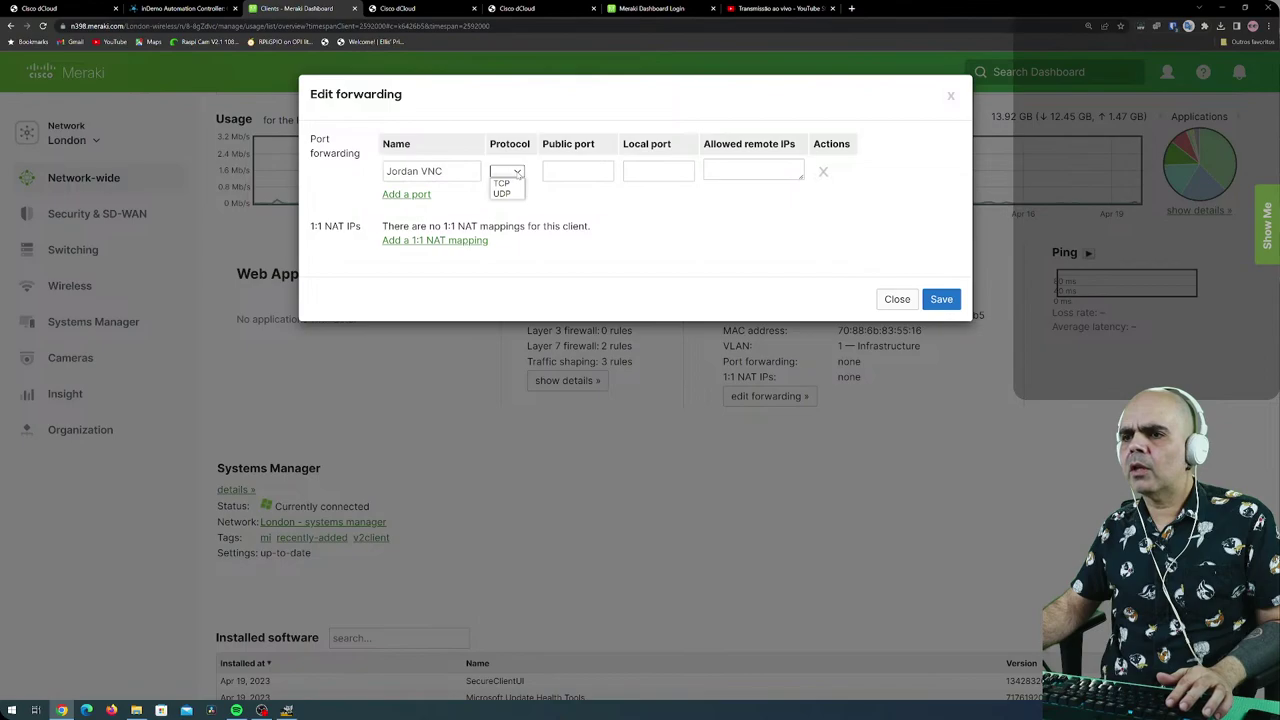
click(503, 184)
Set the VNC forwarding rule's public port to 15900 and its local port to 5900.
key(Tab)
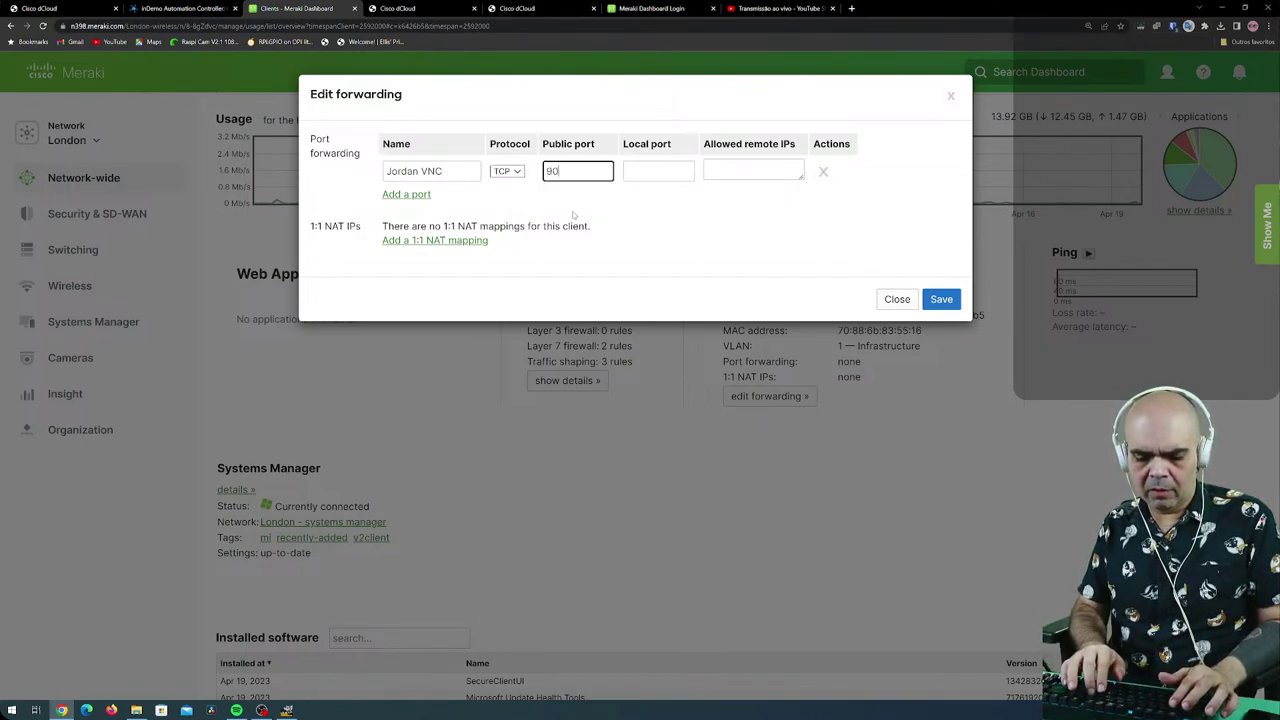
text(95)
key(BackSpace)
key(BackSpace)
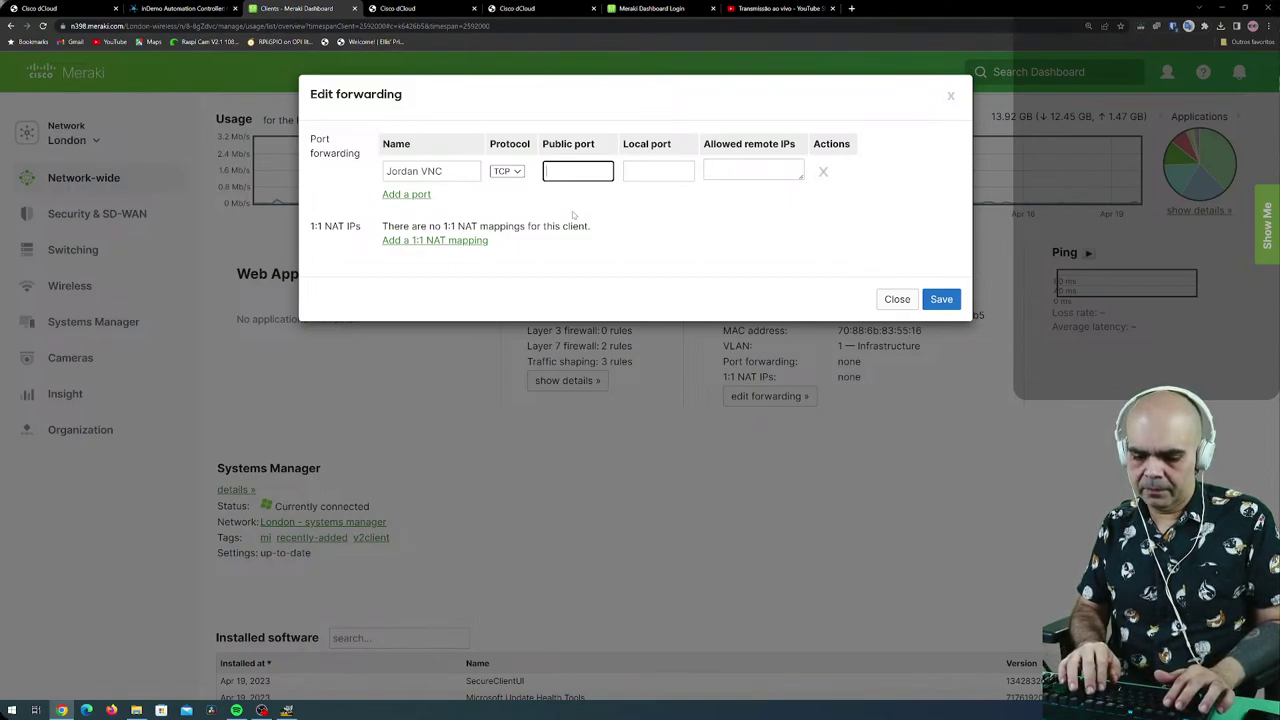
text(959)
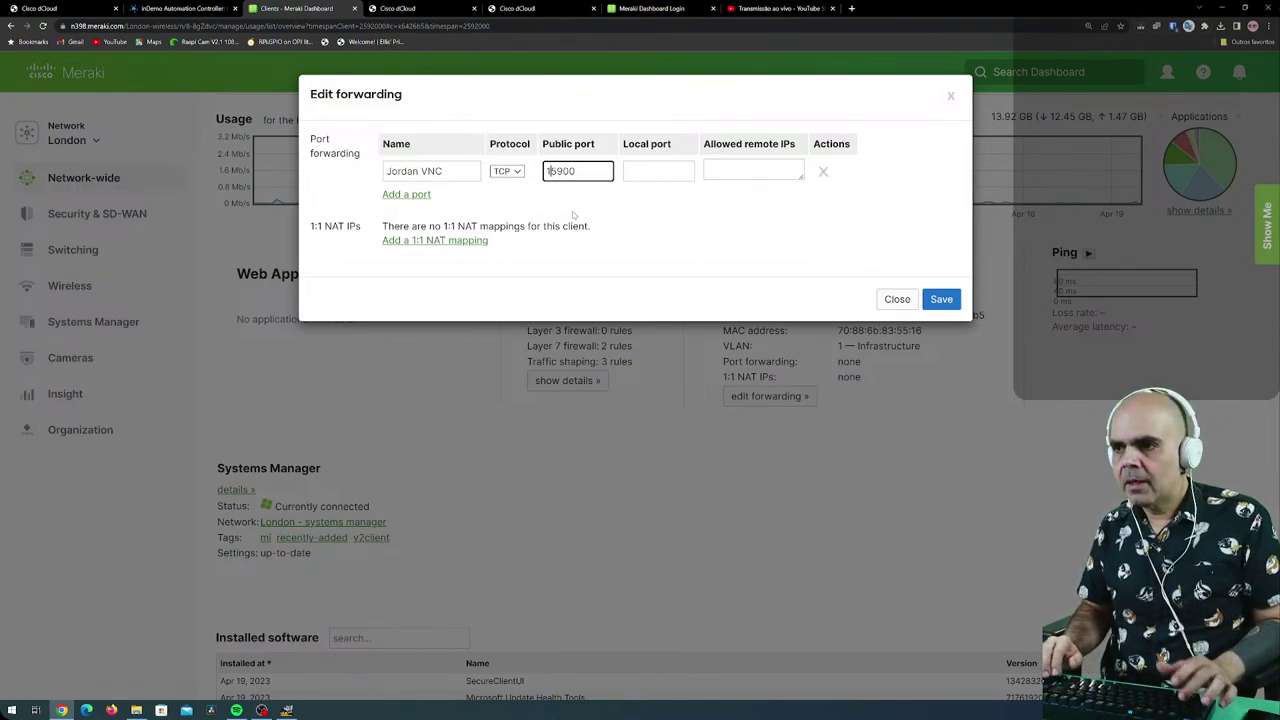
text(1)
key(Tab)
text(5900)
key(Tab)
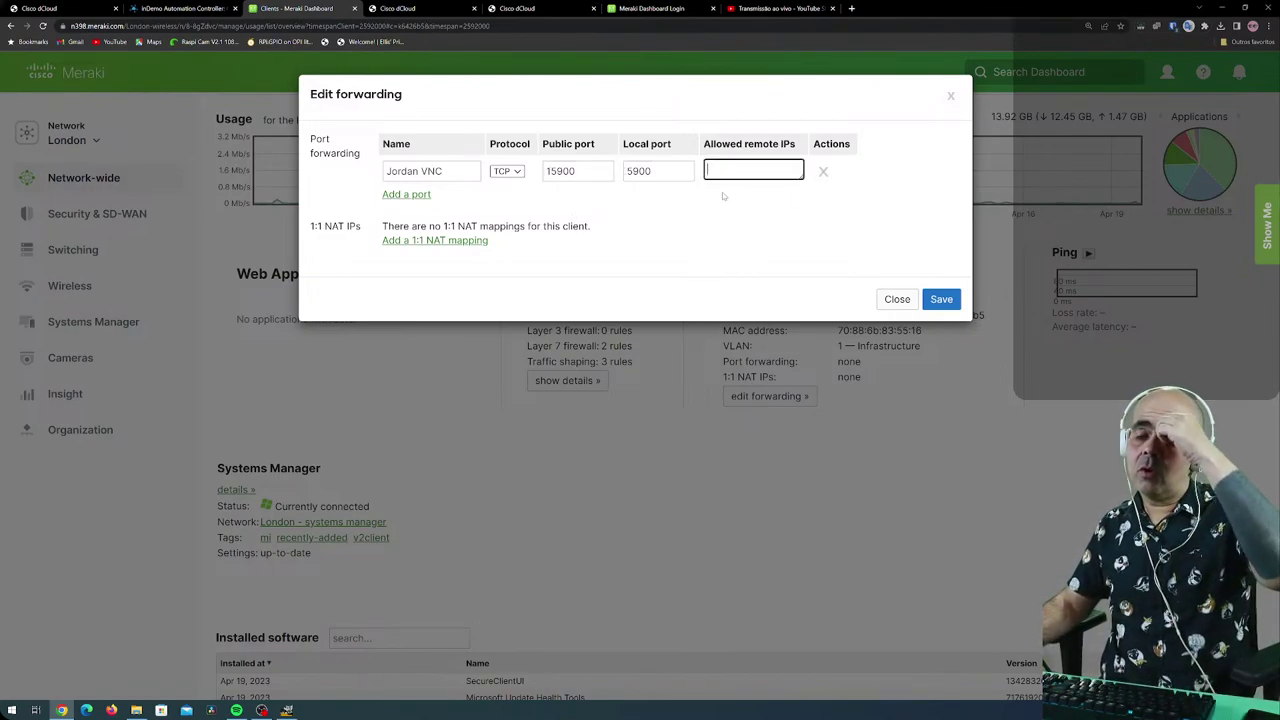
Allow only remote IP 200.200.200.10 in the forwarding rule, try to save it, and close the forwarding settings.
text(200.20)
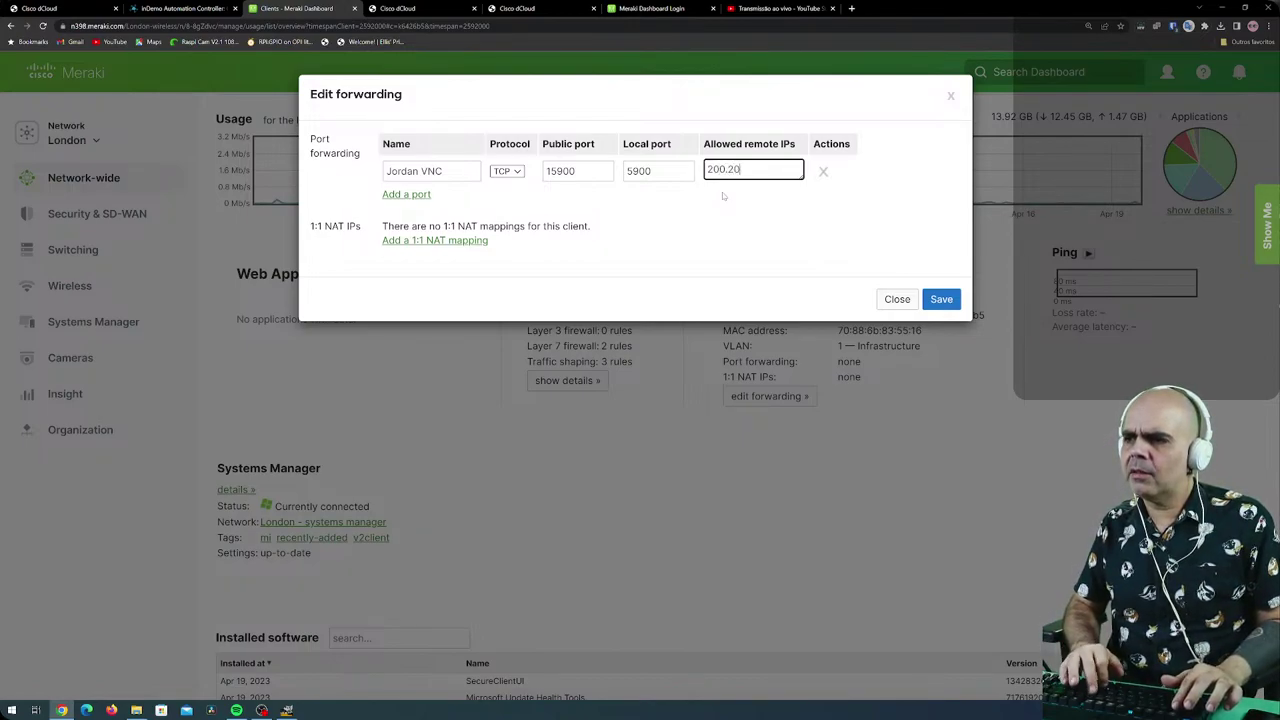
text(0.200.10)
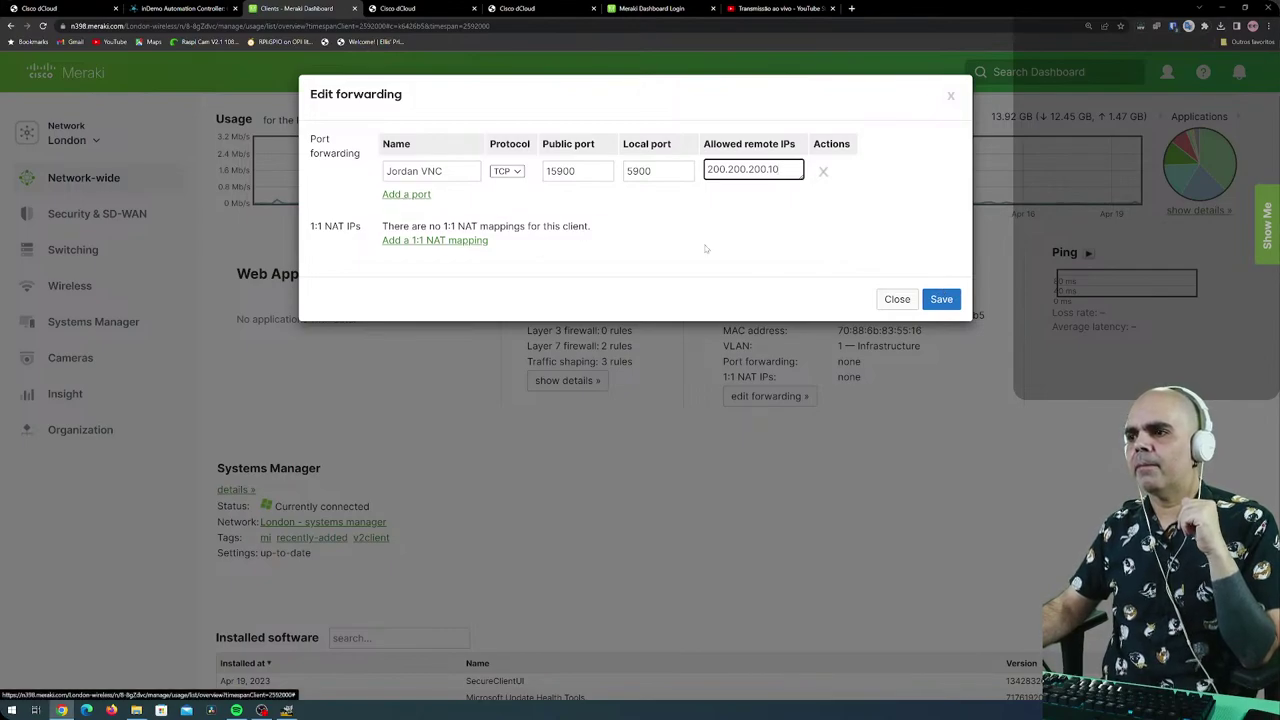
click(941, 299)
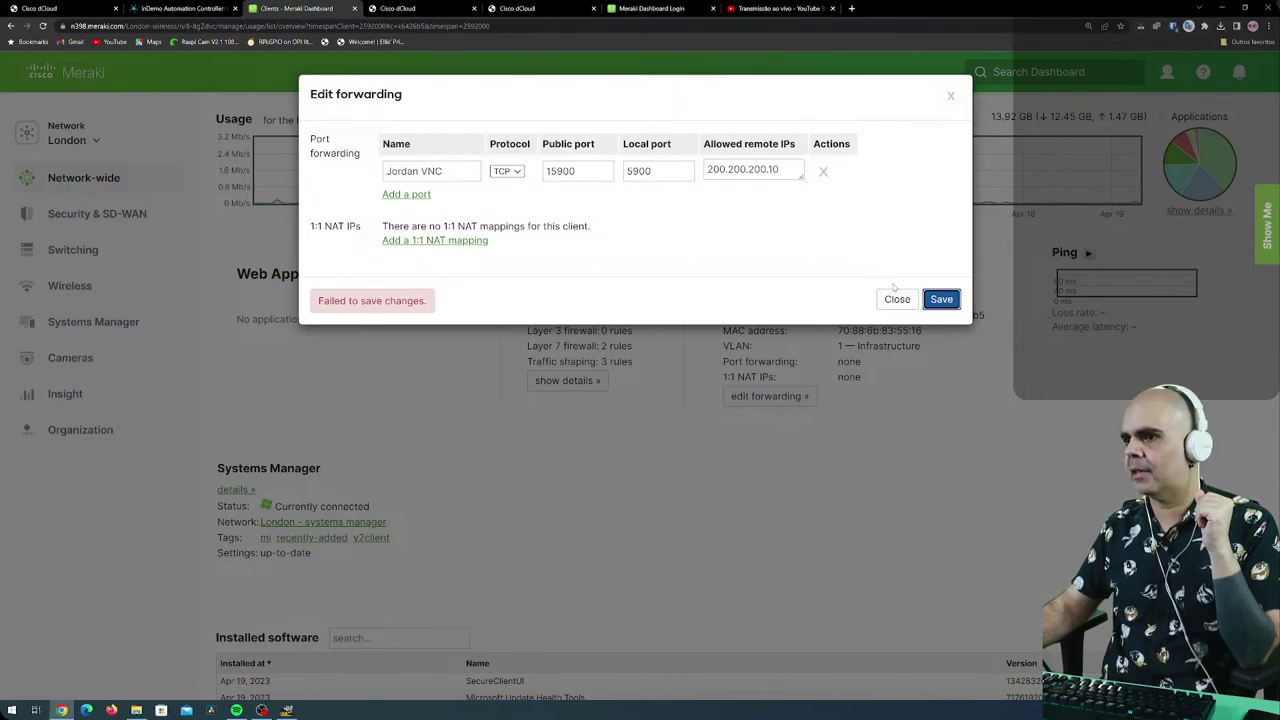
click(898, 301)
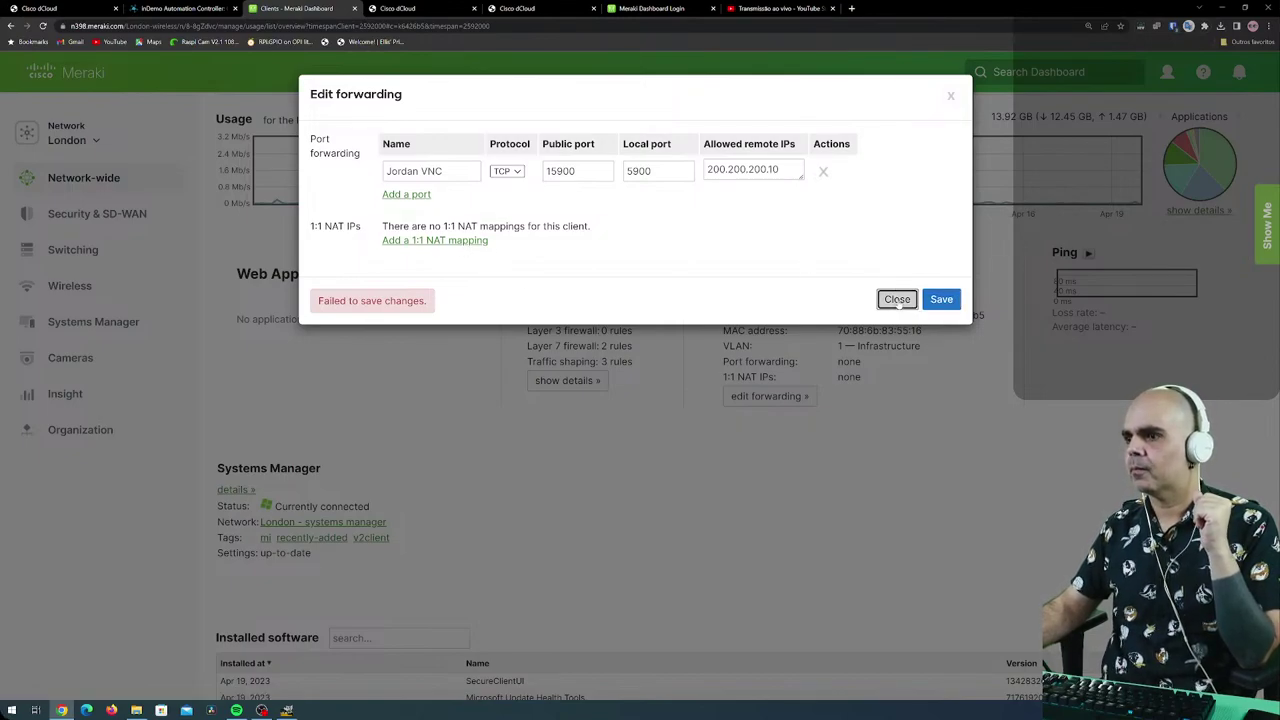
Start a live ping to the client to check its loss rate and latency.
scroll(699, 491, up, 2)
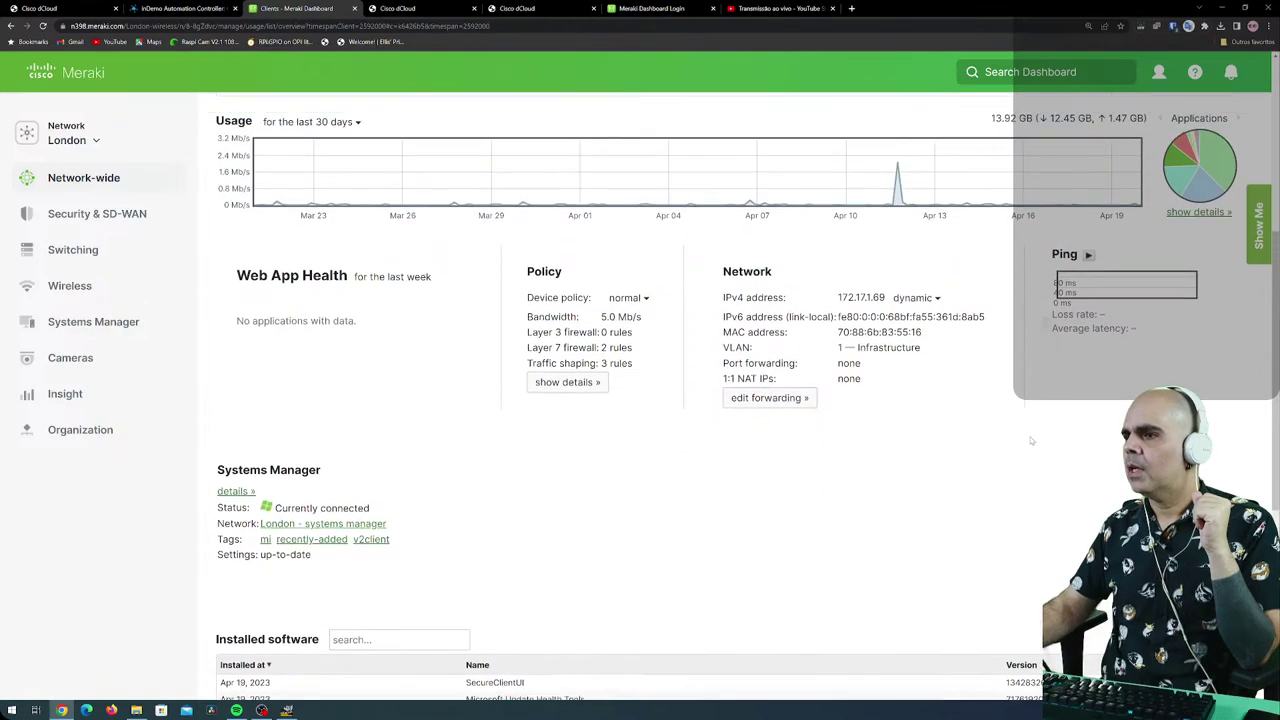
click(1089, 354)
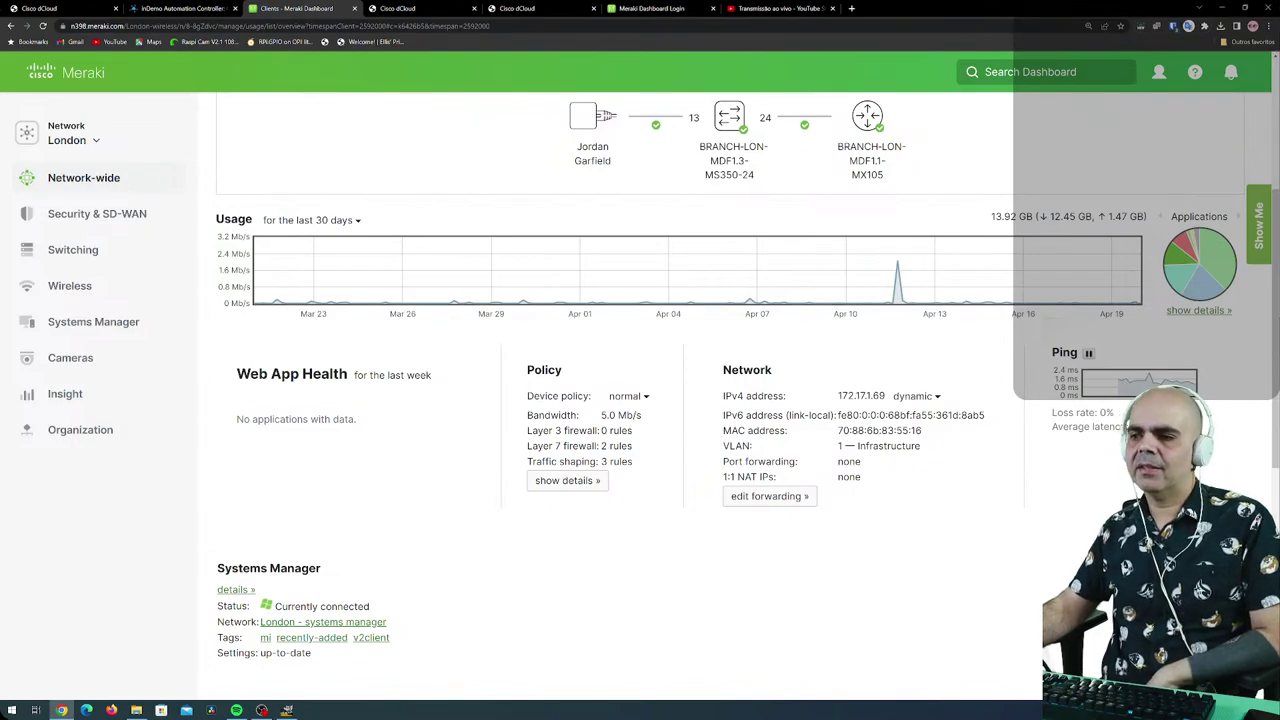
scroll(442, 506, down, 3)
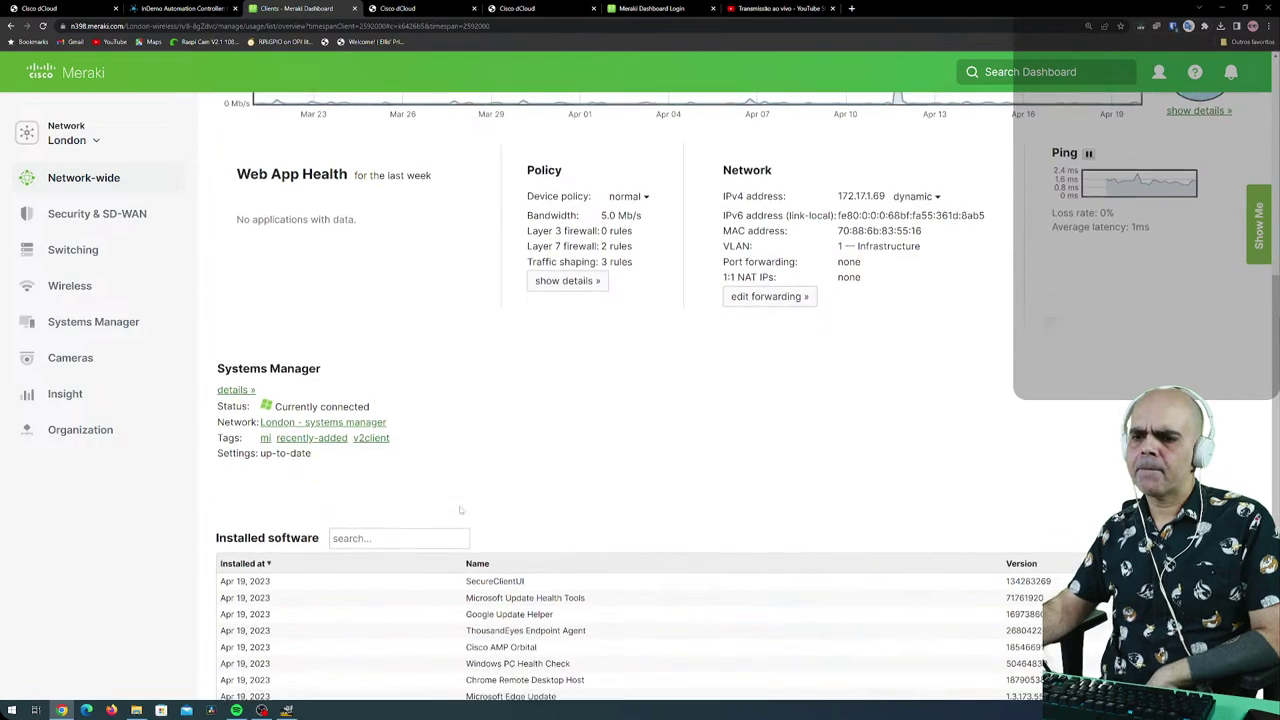
Review the client's Systems Manager details, installed software list and IPv6 address log.
scroll(499, 445, down, 1)
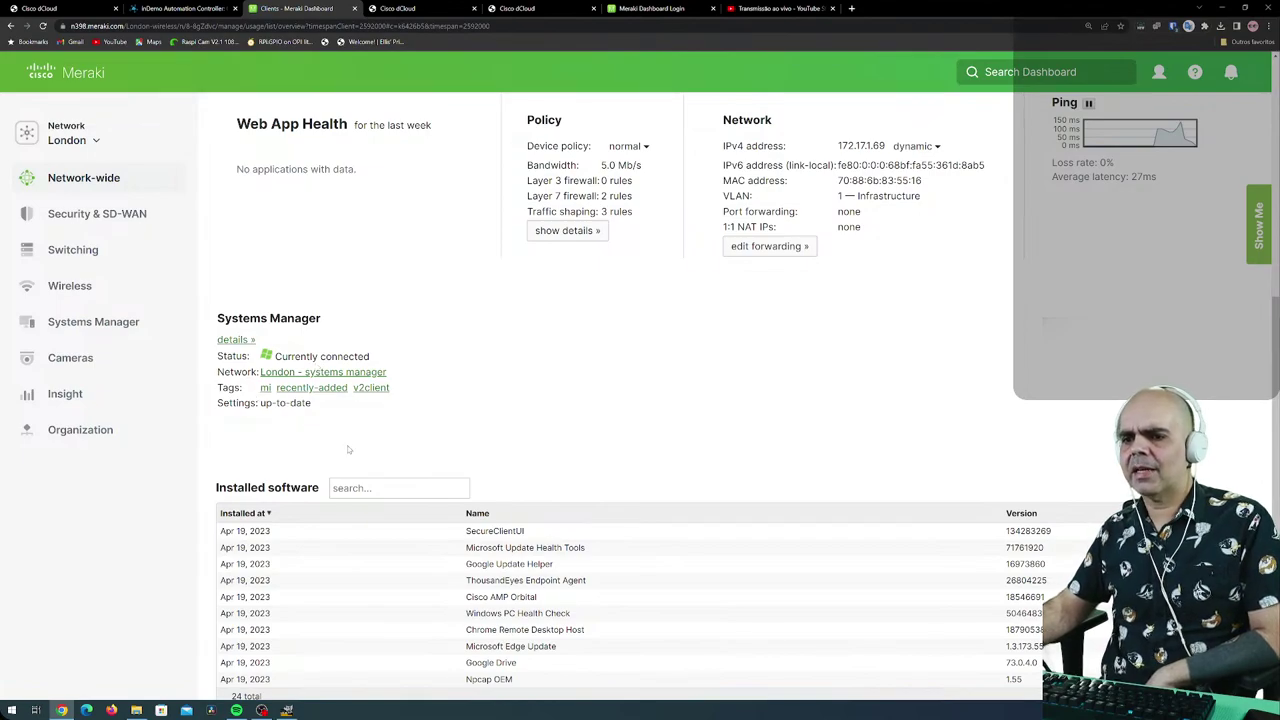
scroll(350, 455, down, 1)
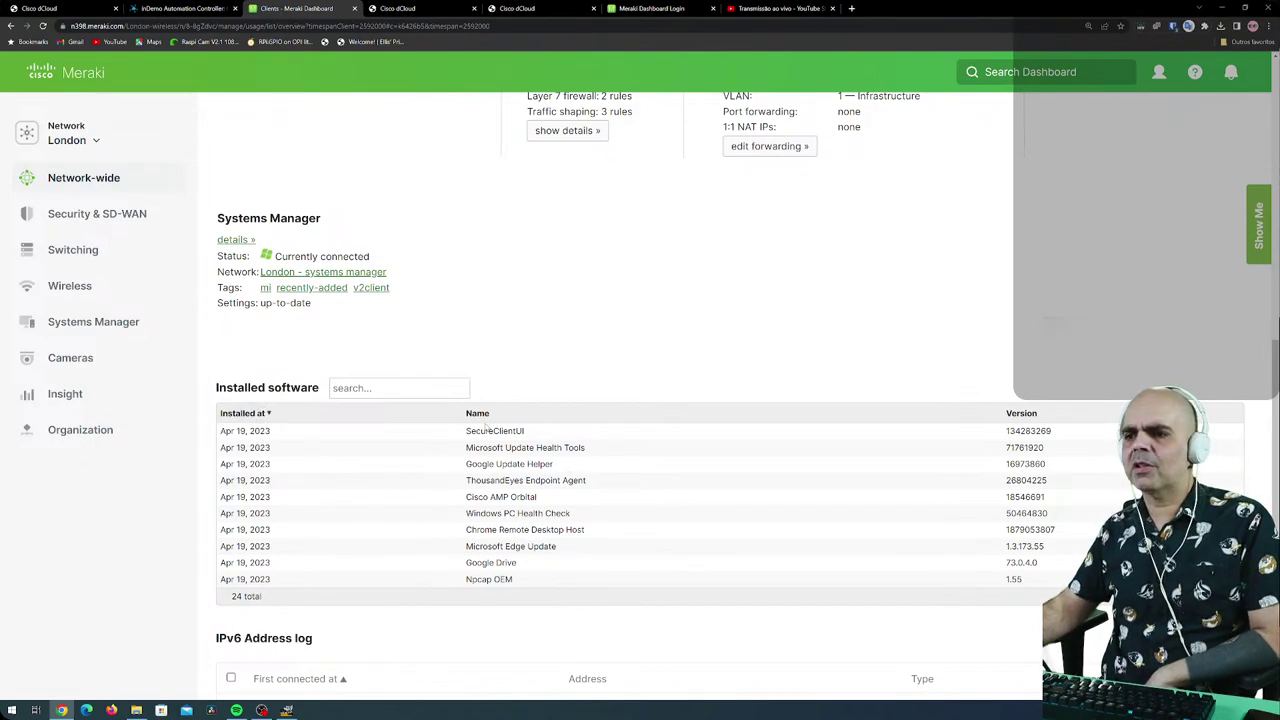
scroll(488, 427, down, 1)
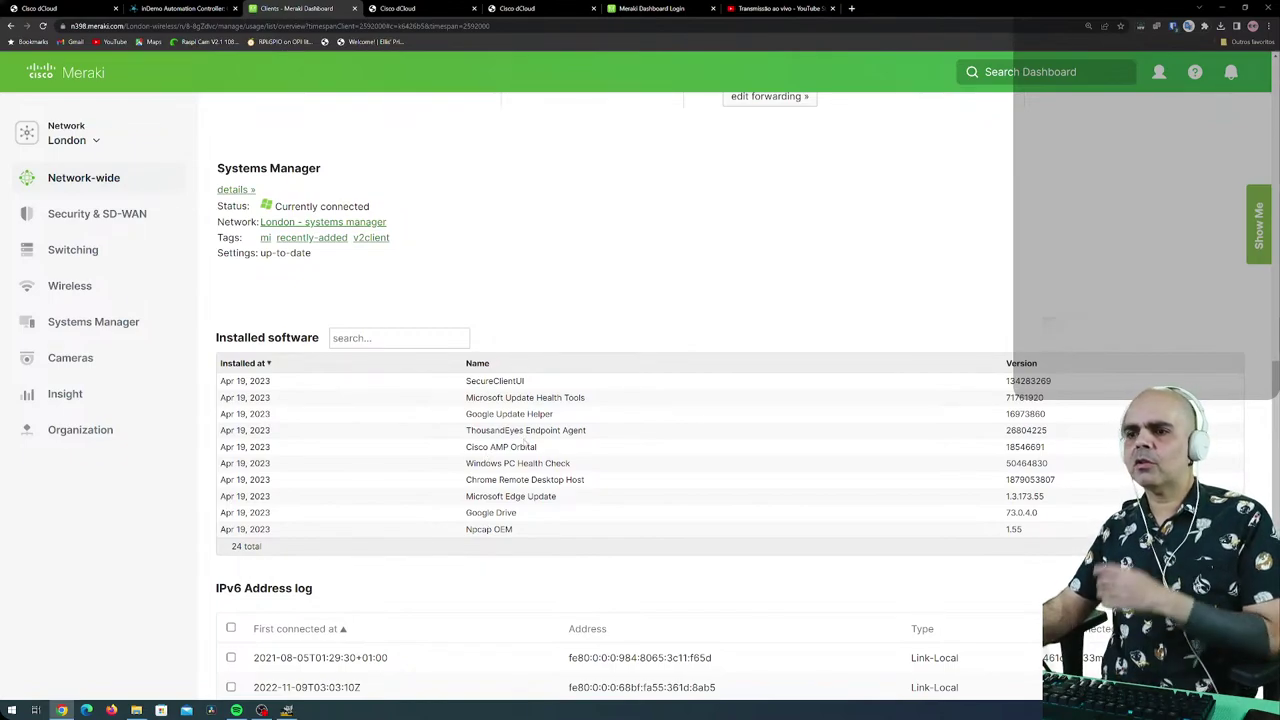
scroll(510, 551, down, 3)
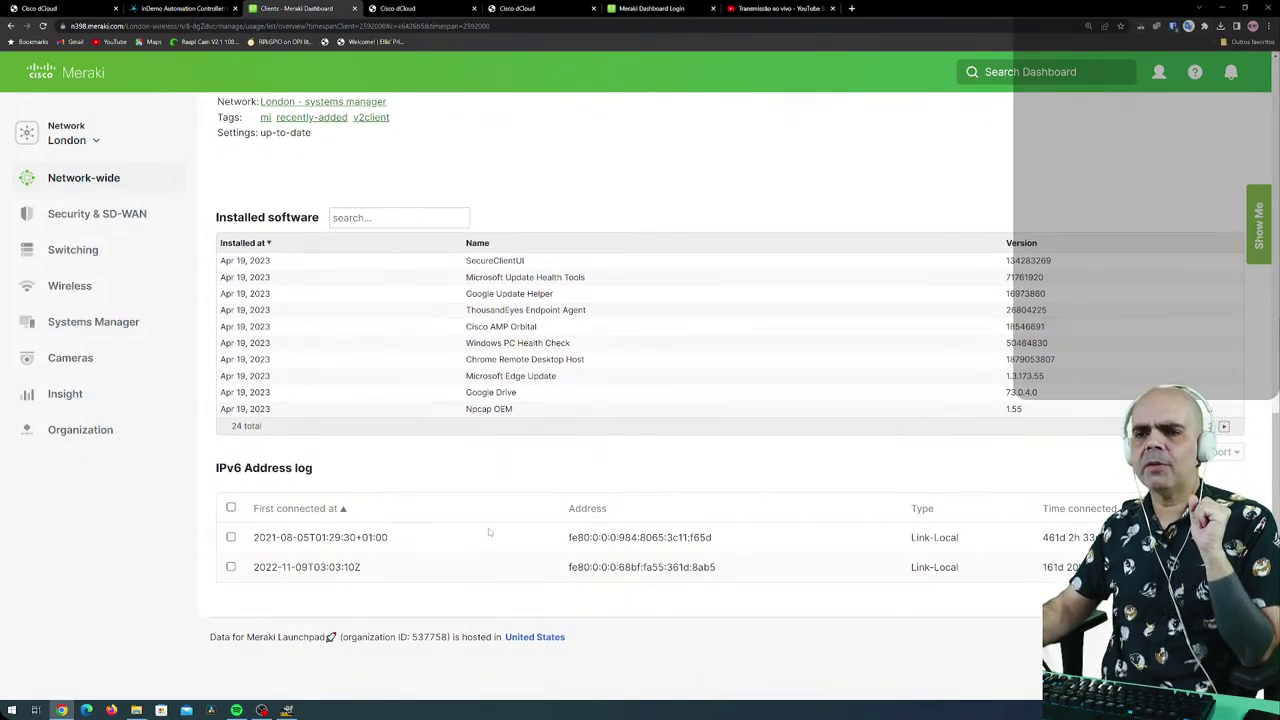
scroll(489, 533, up, 10)
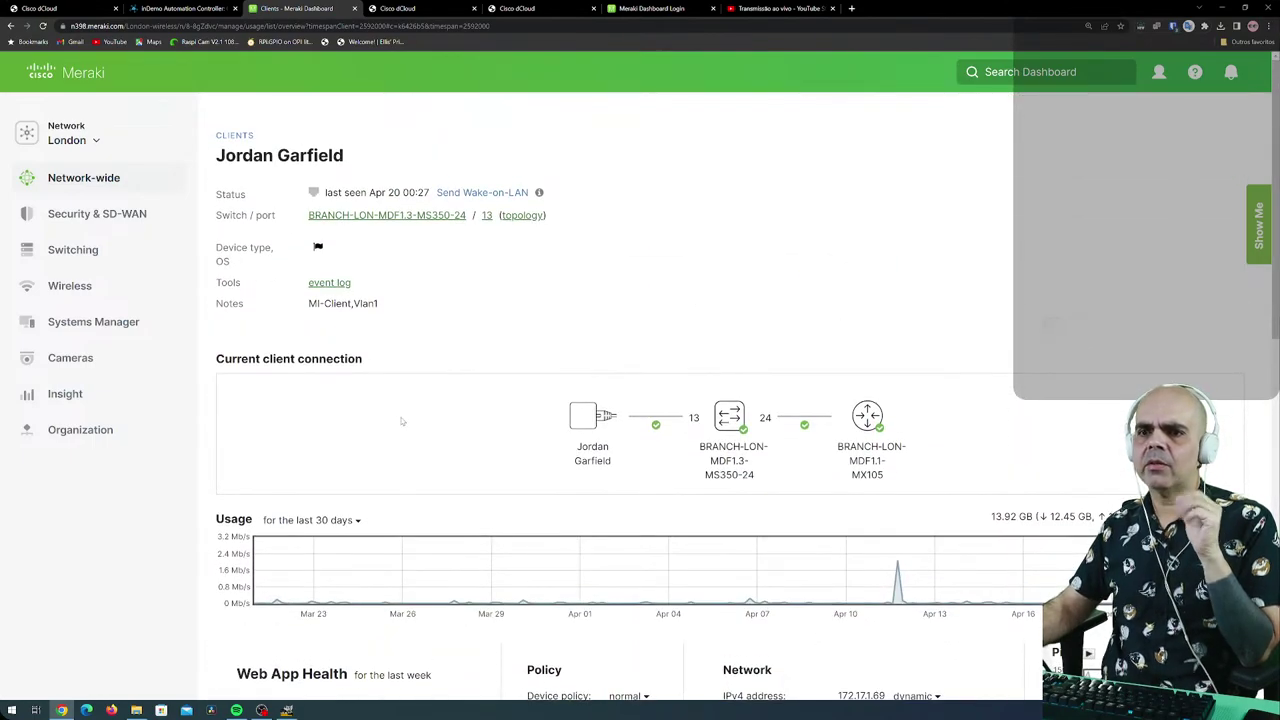
Return to the London clients list, inspect the Ports usage chart and expand the ports details.
click(247, 136)
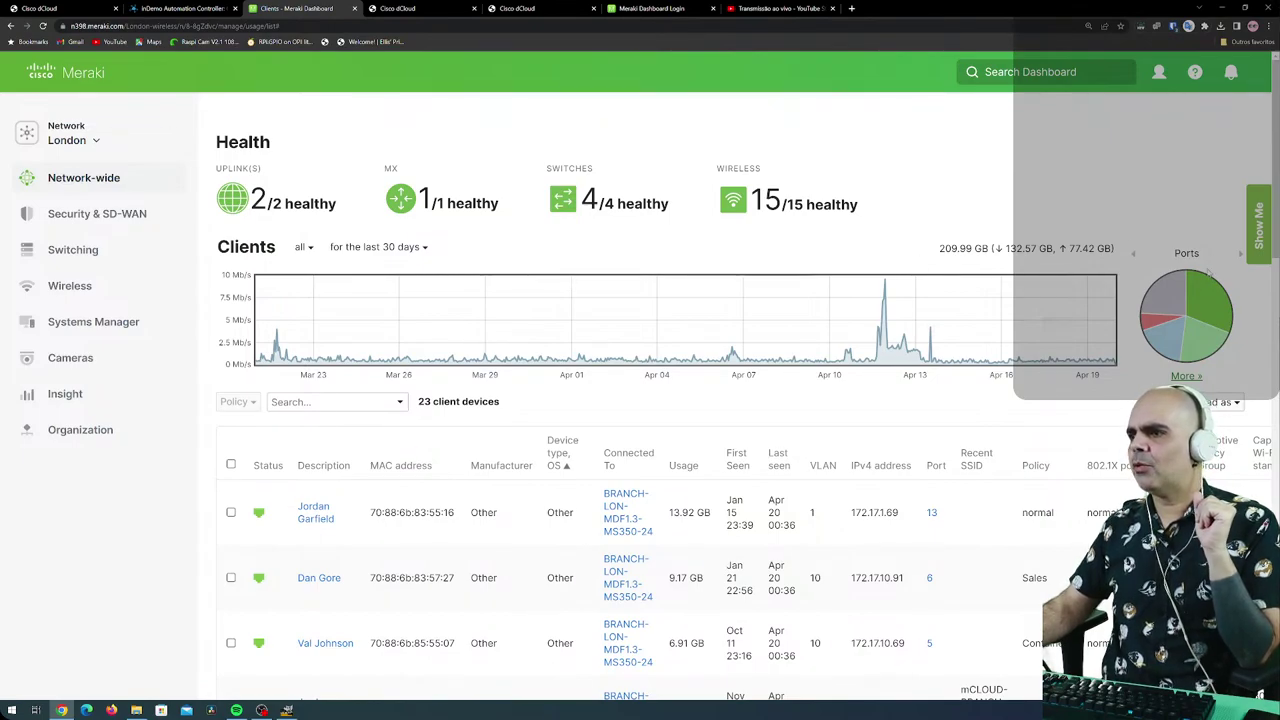
mouse_move(1171, 292)
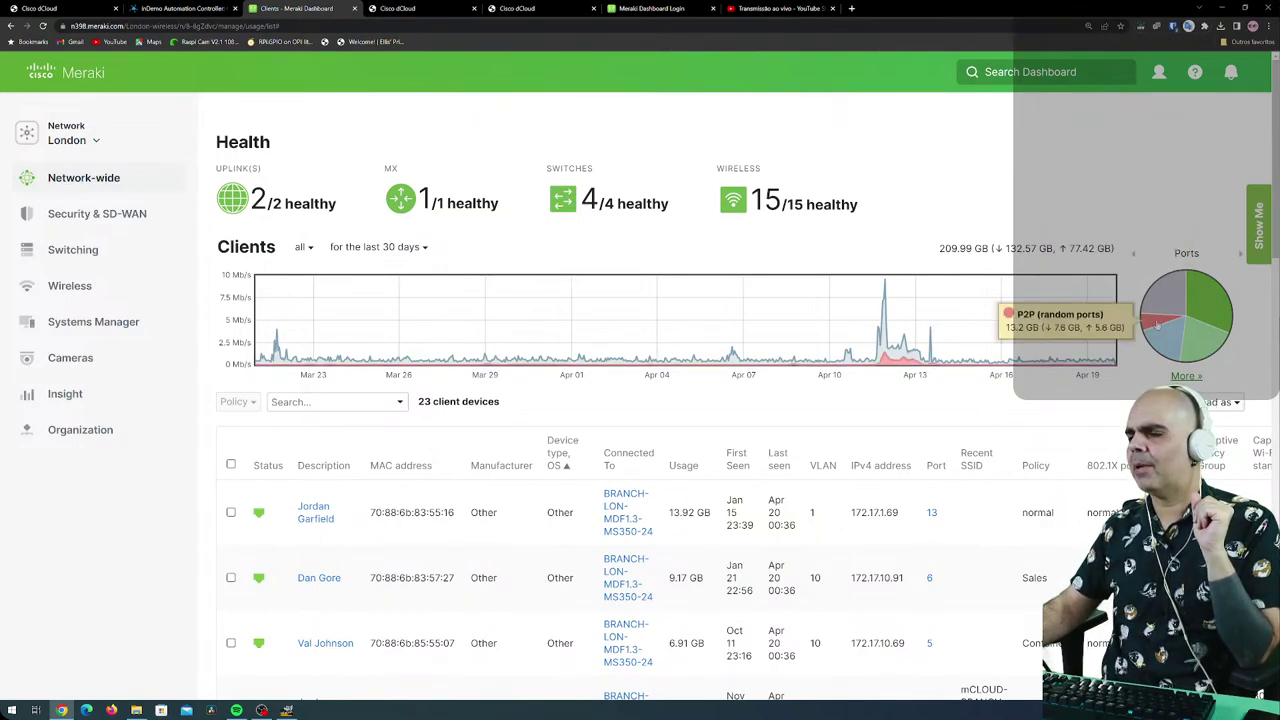
mouse_move(1166, 342)
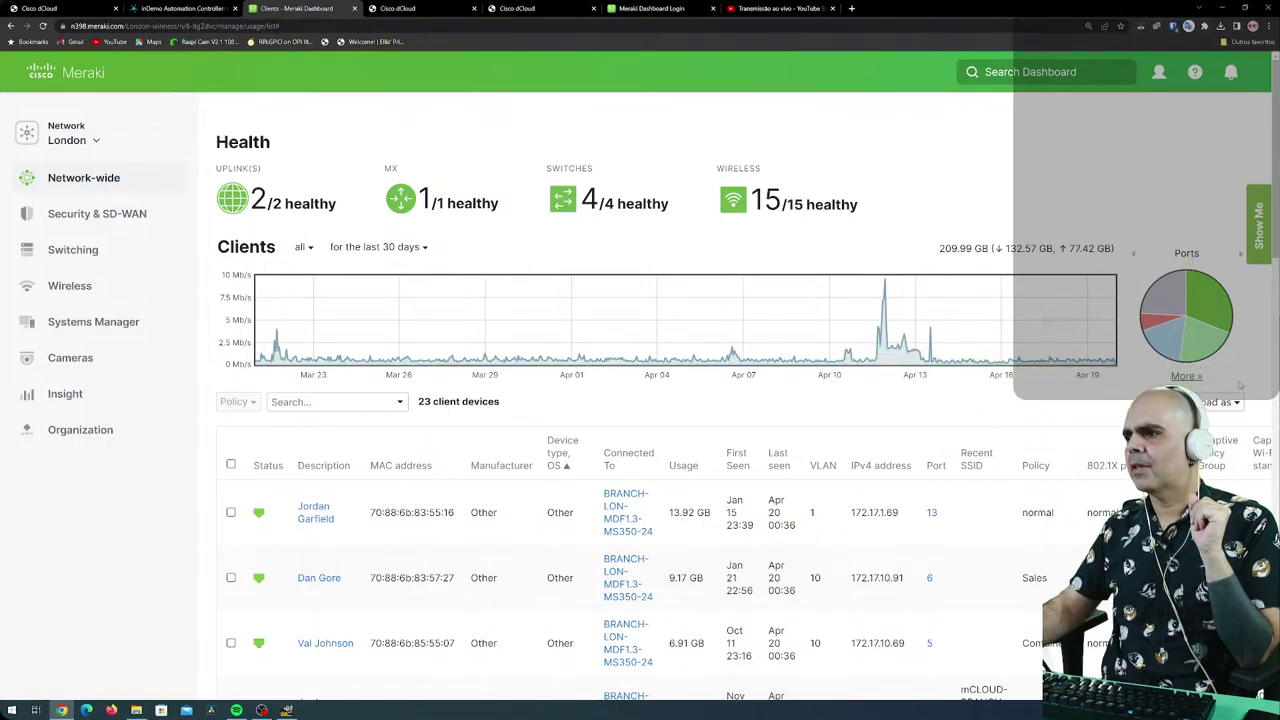
click(1188, 377)
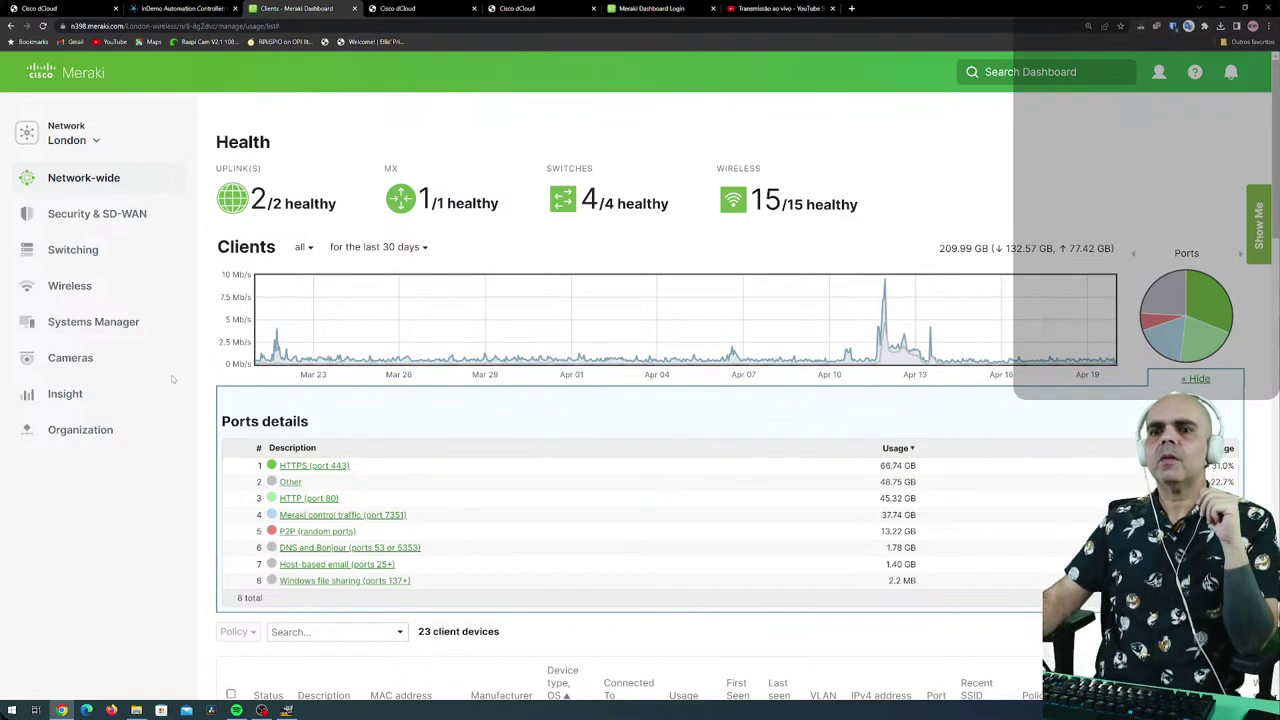
Open the network-wide Traffic analytics report and limit it to the last day.
mouse_move(125, 180)
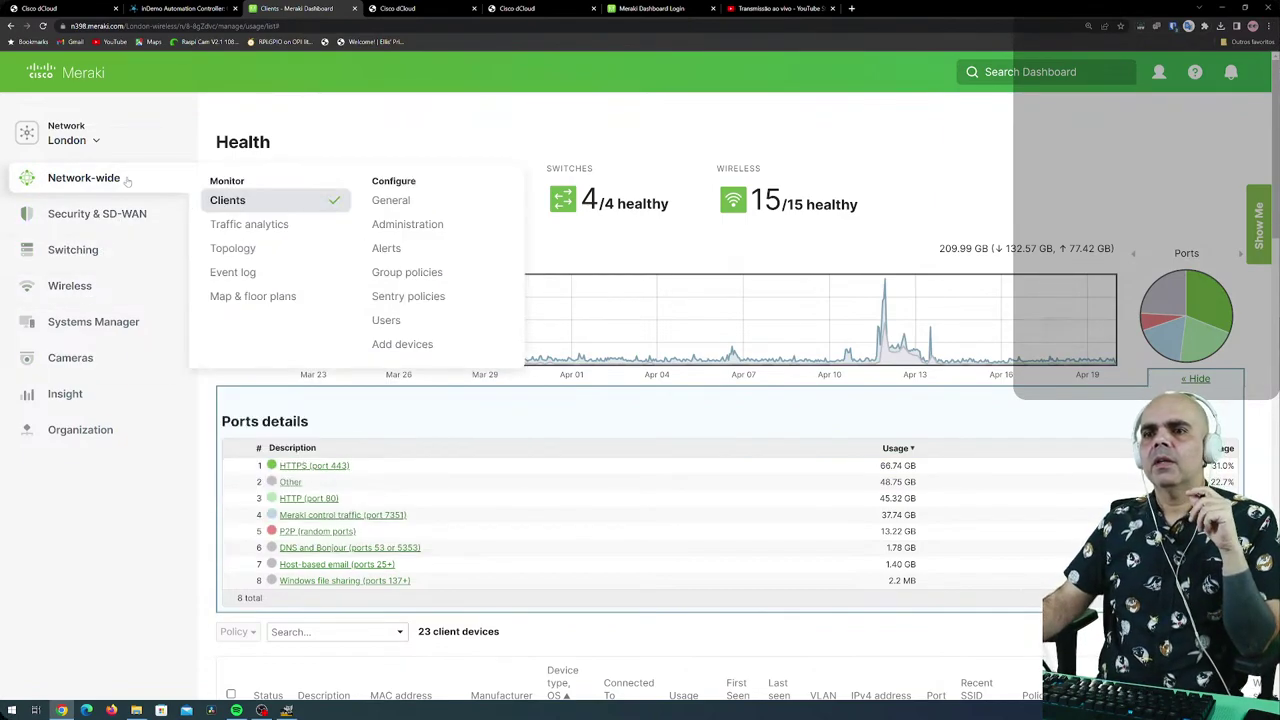
click(246, 226)
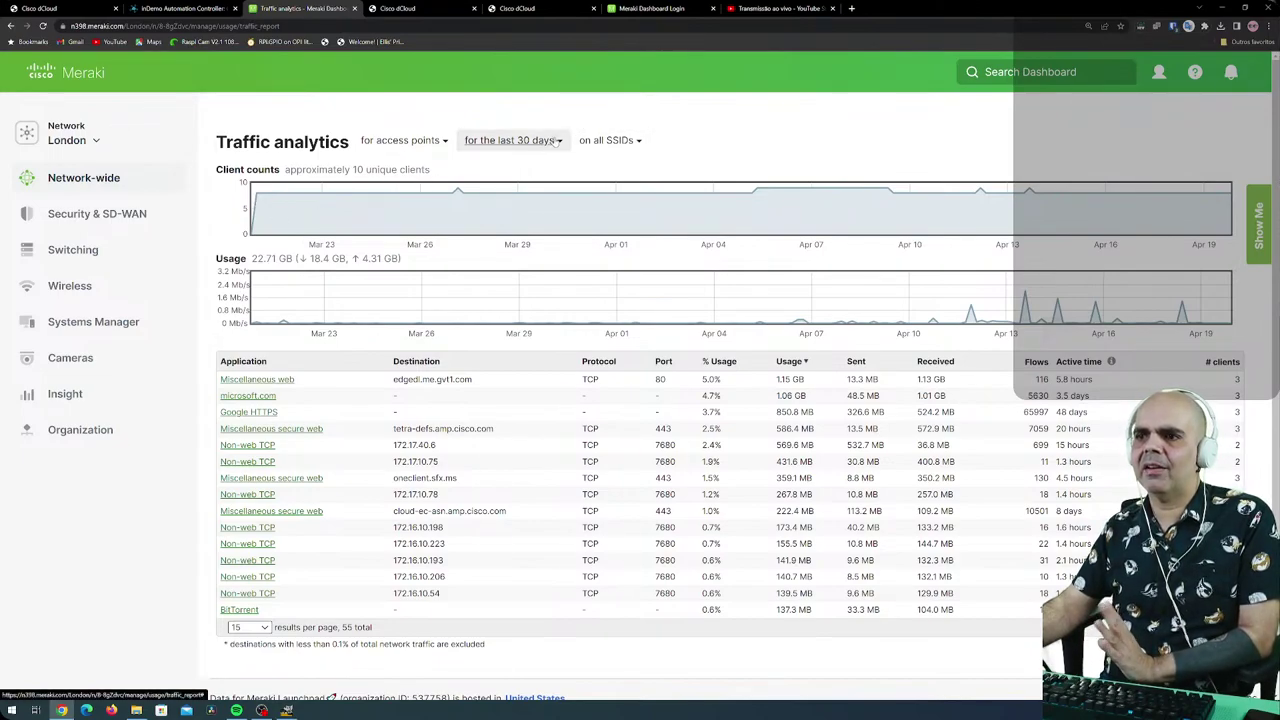
click(560, 142)
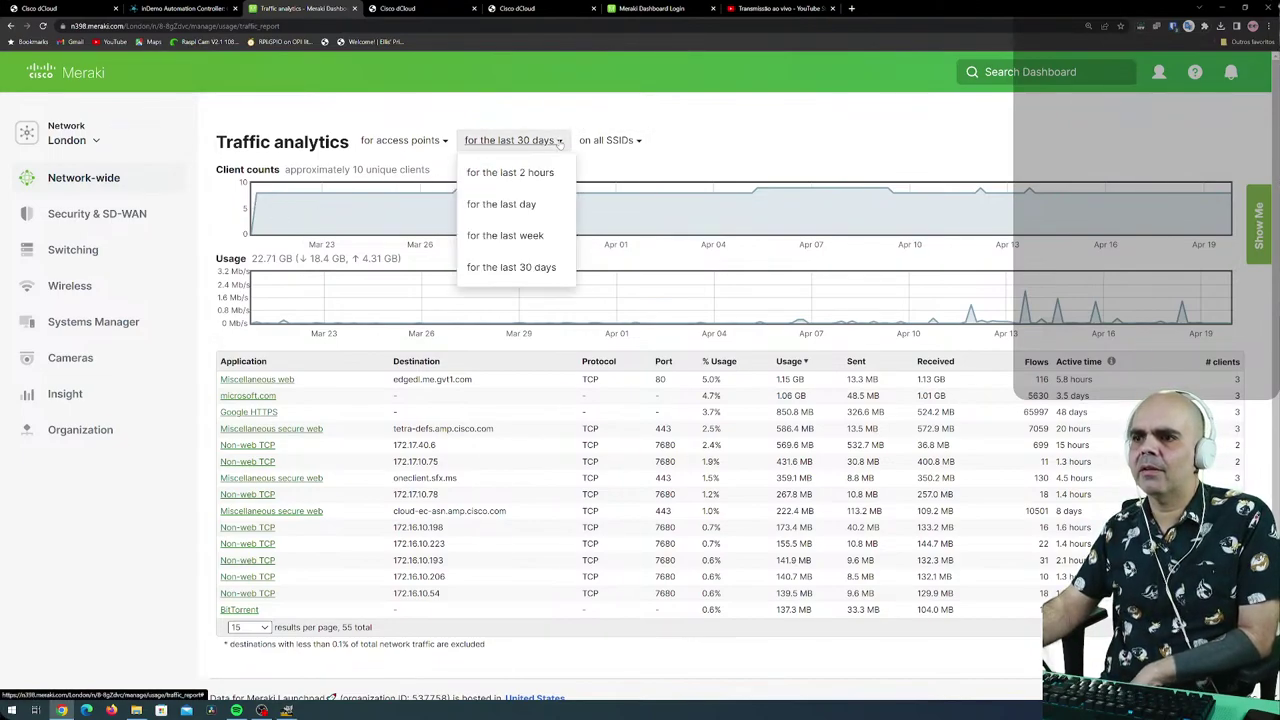
click(538, 205)
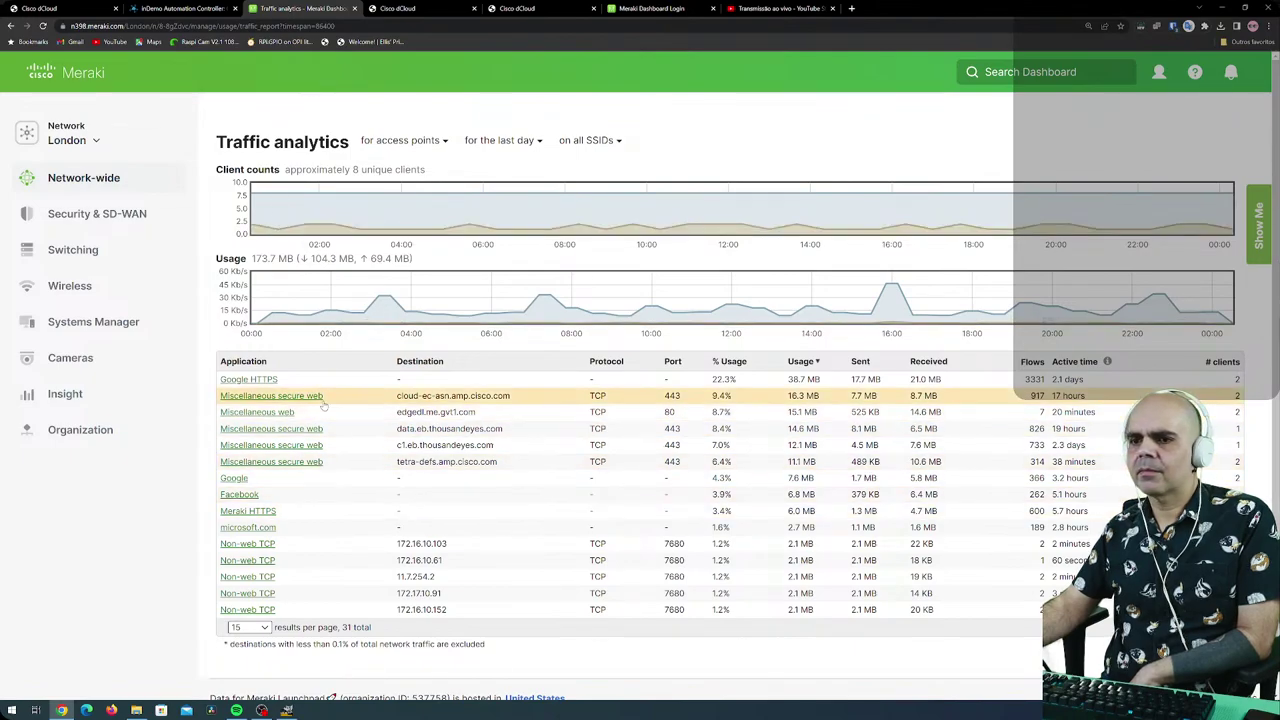
scroll(316, 487, down, 1)
scroll(316, 487, up, 1)
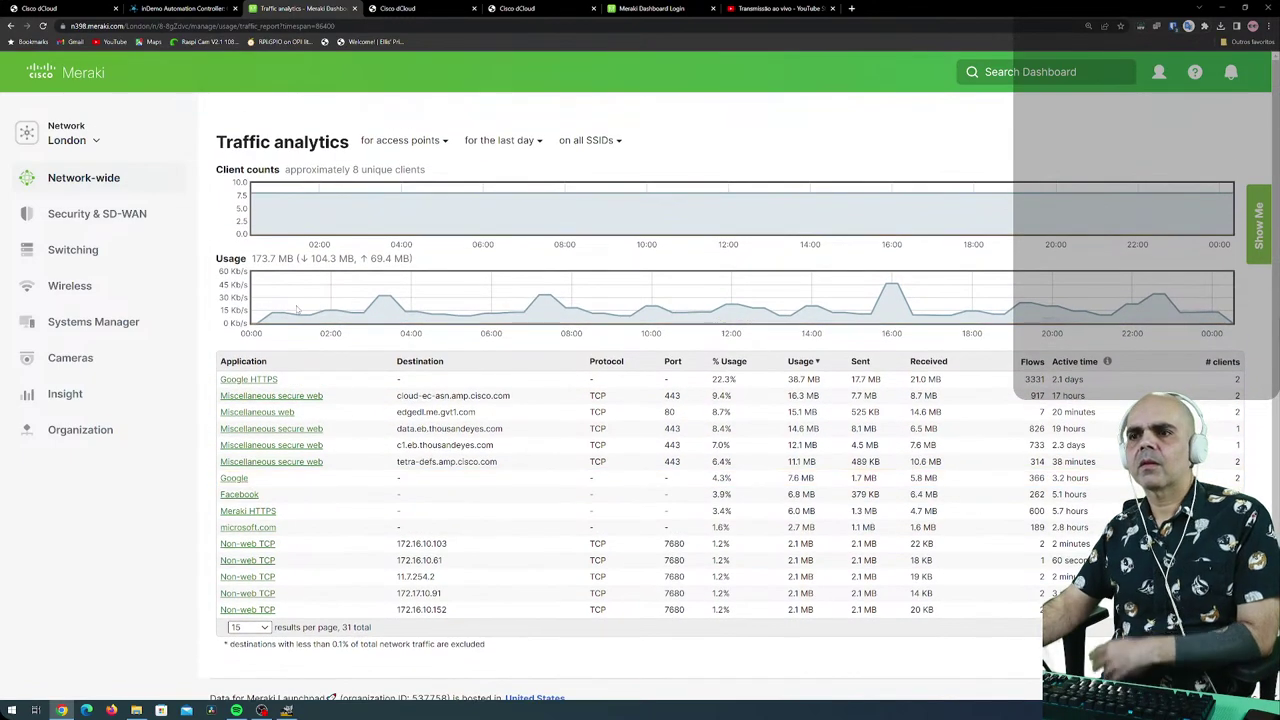
View the traffic analytics for security appliances and for devices.
click(443, 142)
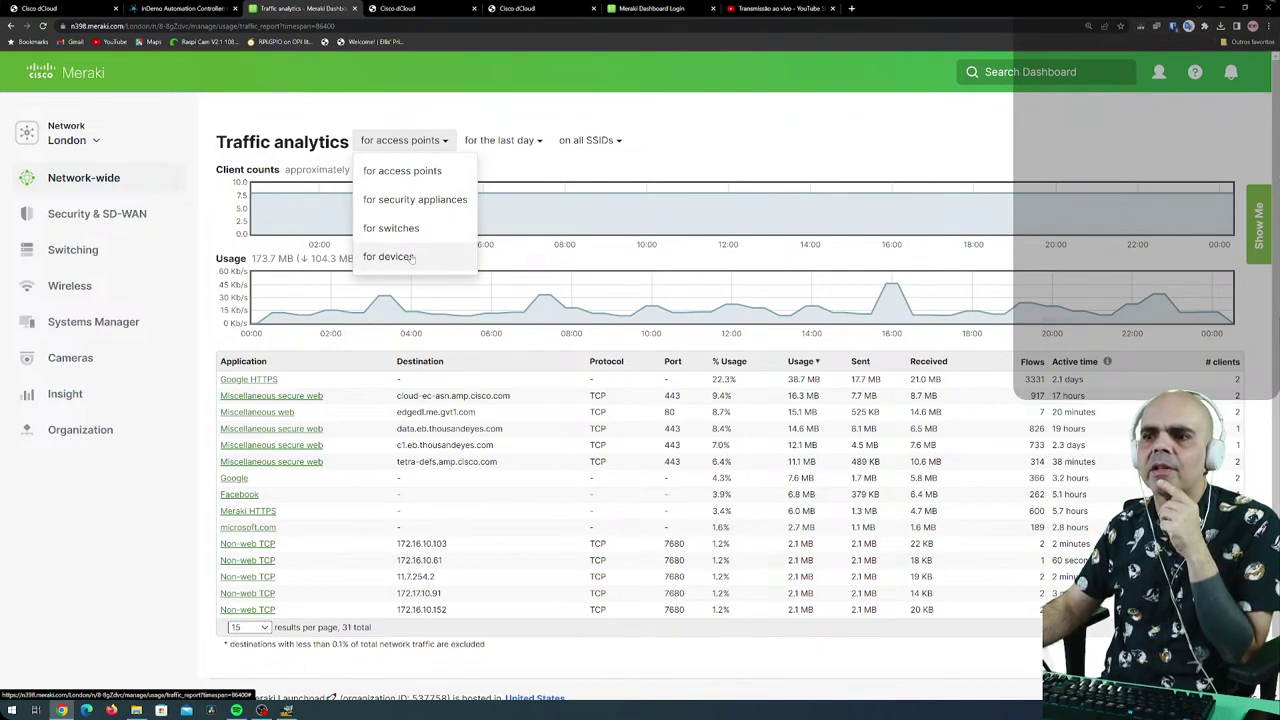
click(433, 205)
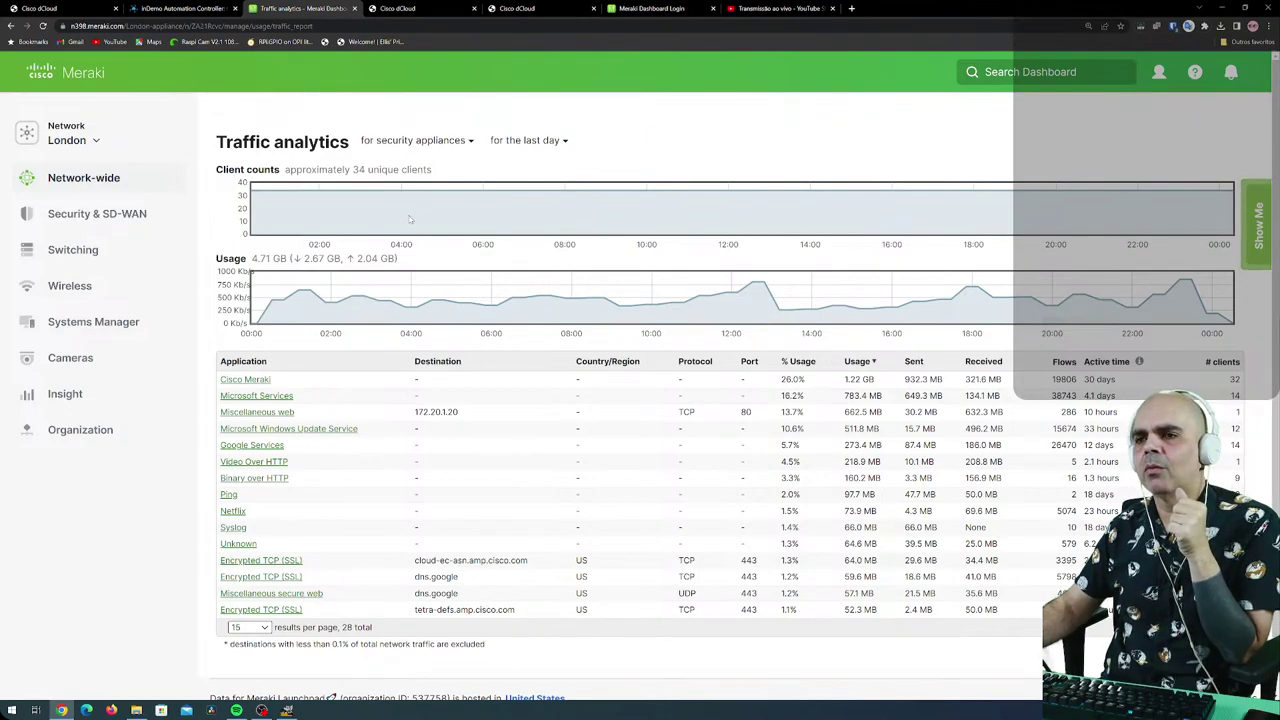
click(469, 141)
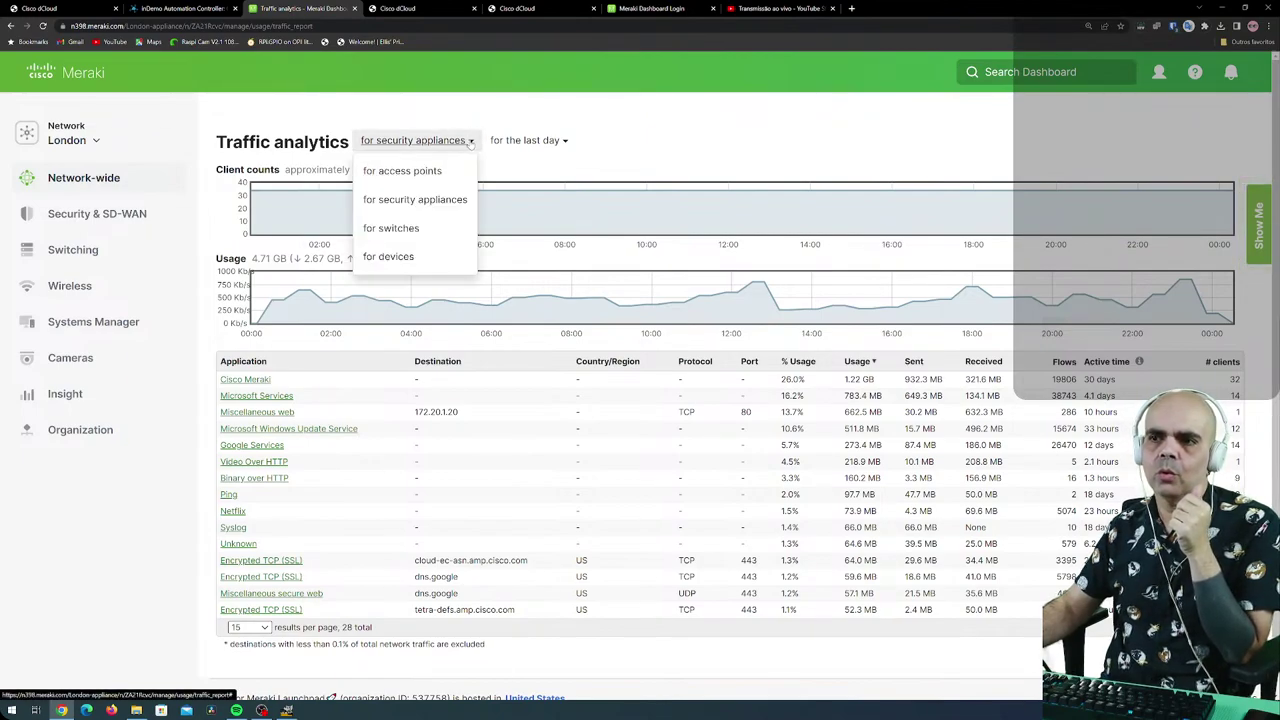
click(413, 255)
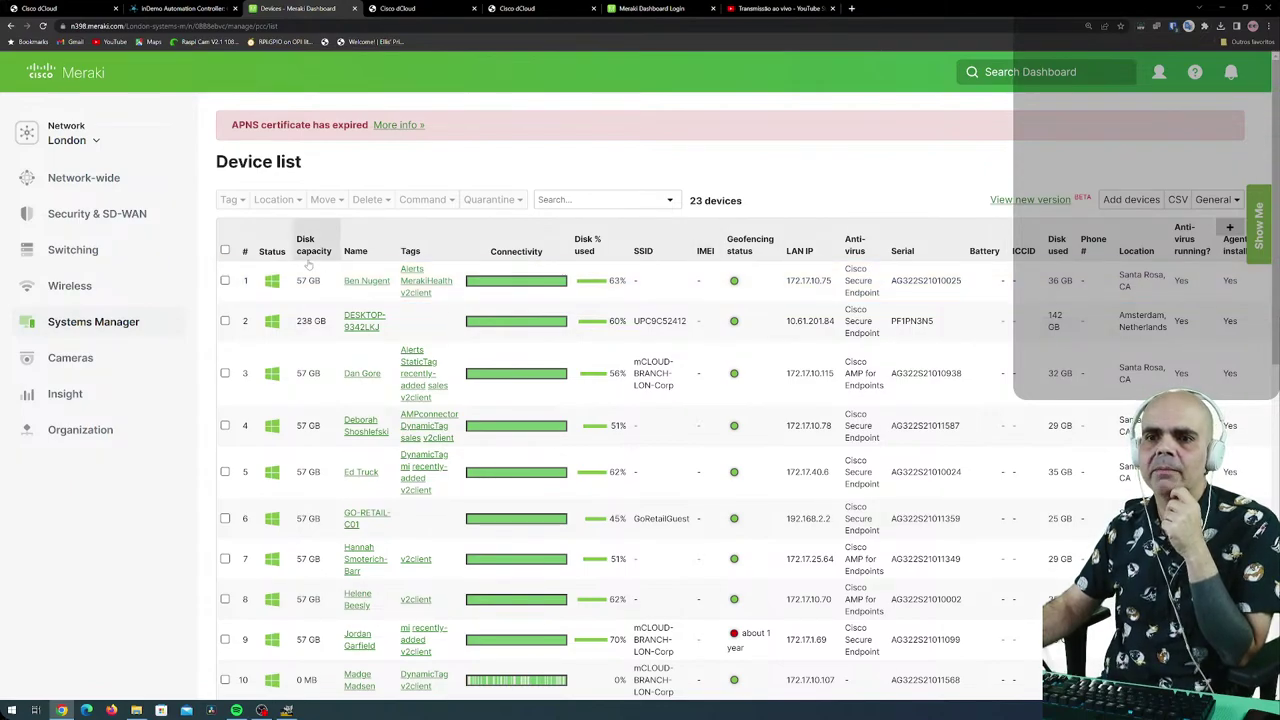
Open the London network topology and inspect the MX105 appliance and its connected switches in the link-layer view.
mouse_move(98, 186)
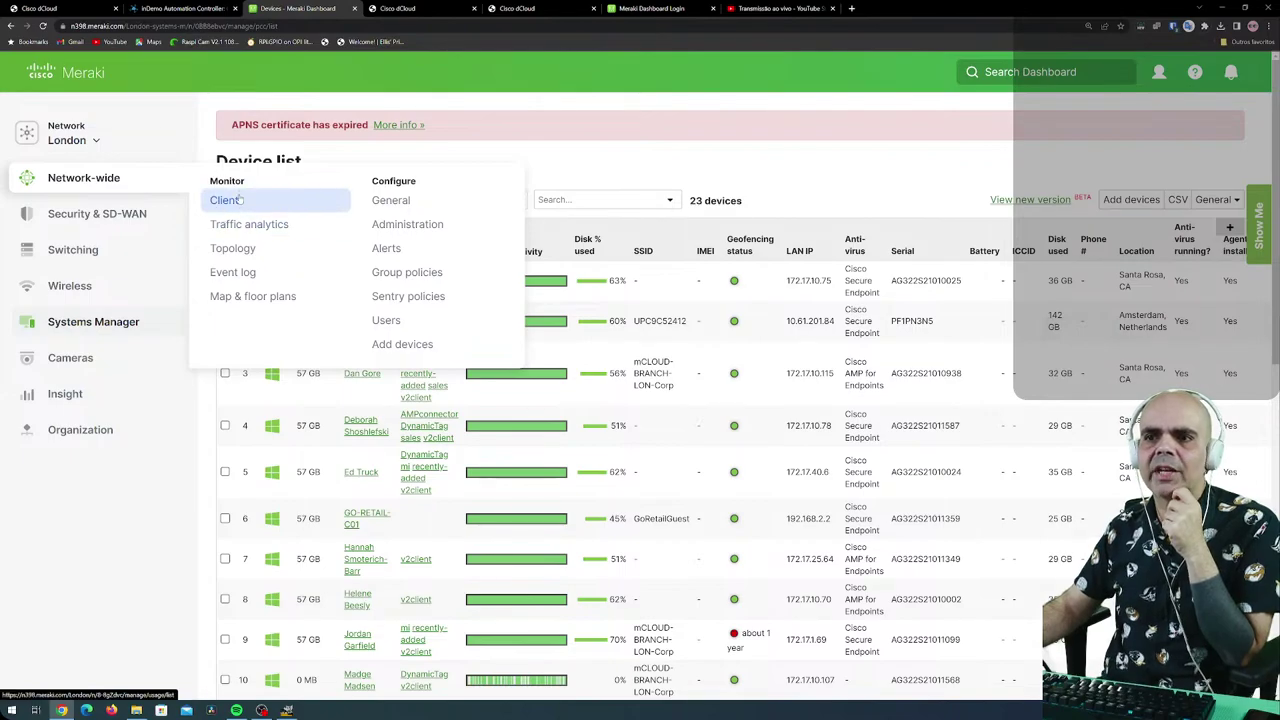
click(237, 256)
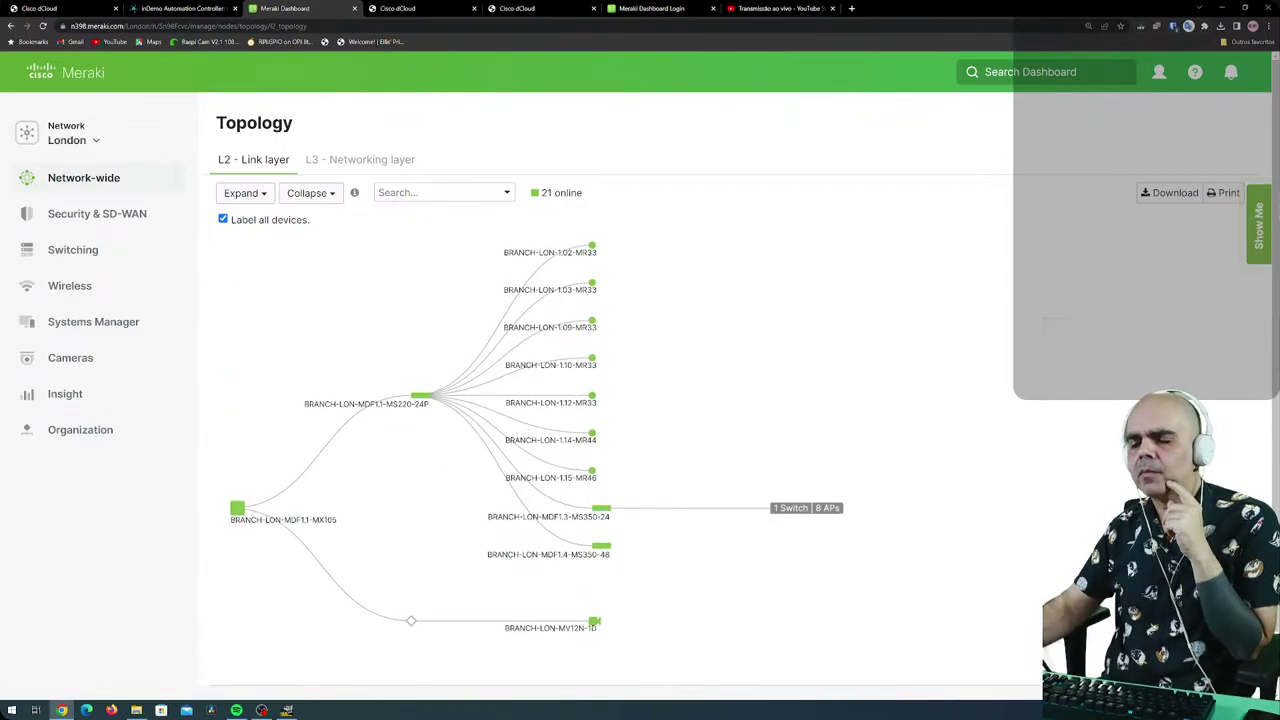
mouse_move(237, 508)
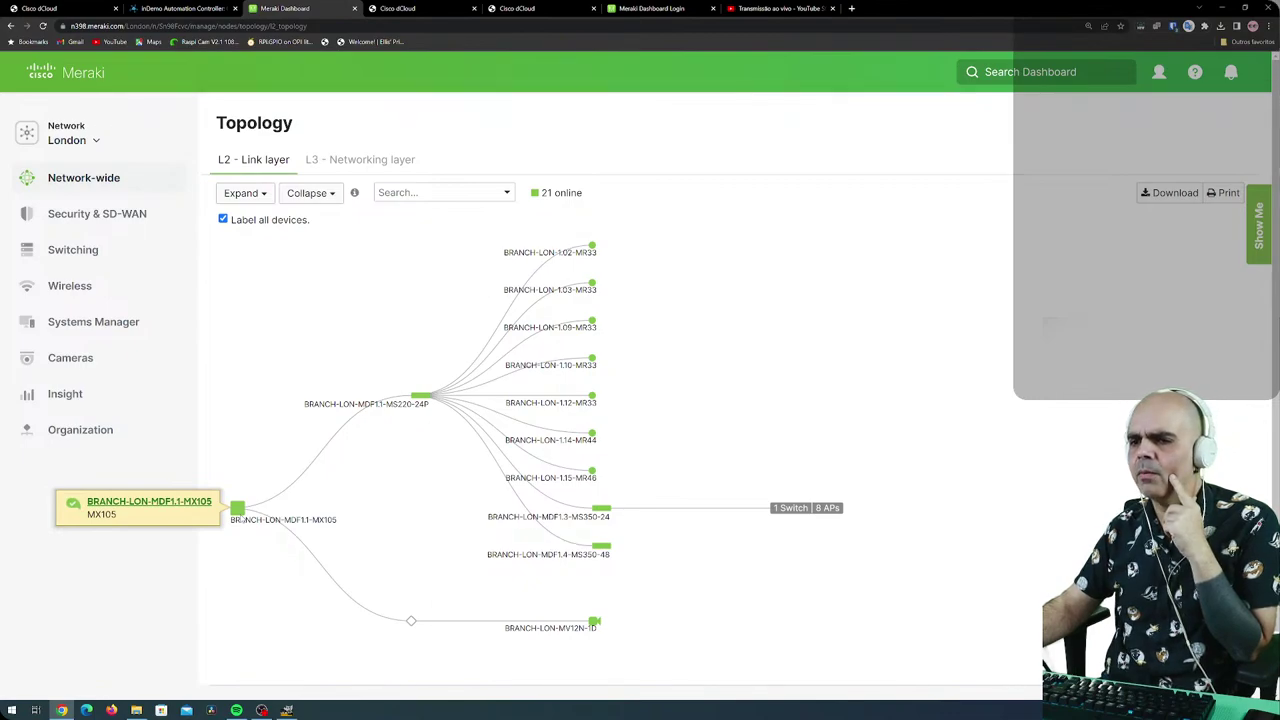
mouse_move(306, 468)
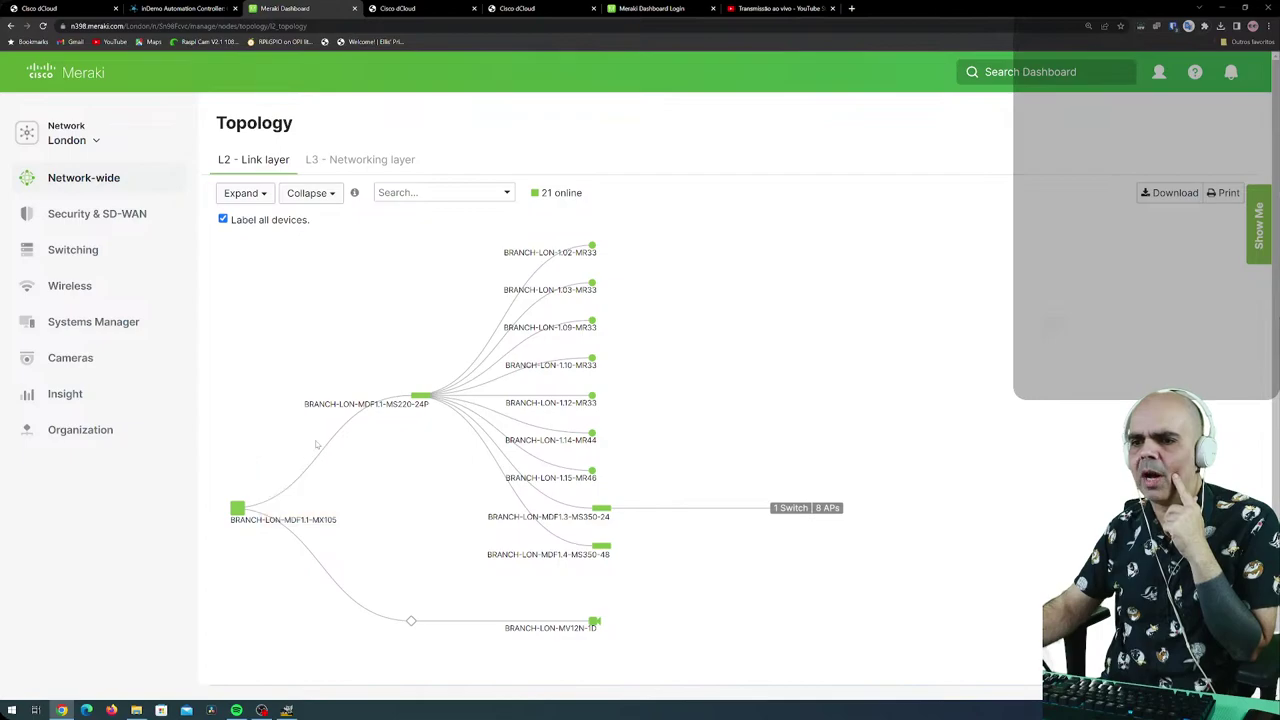
mouse_move(416, 396)
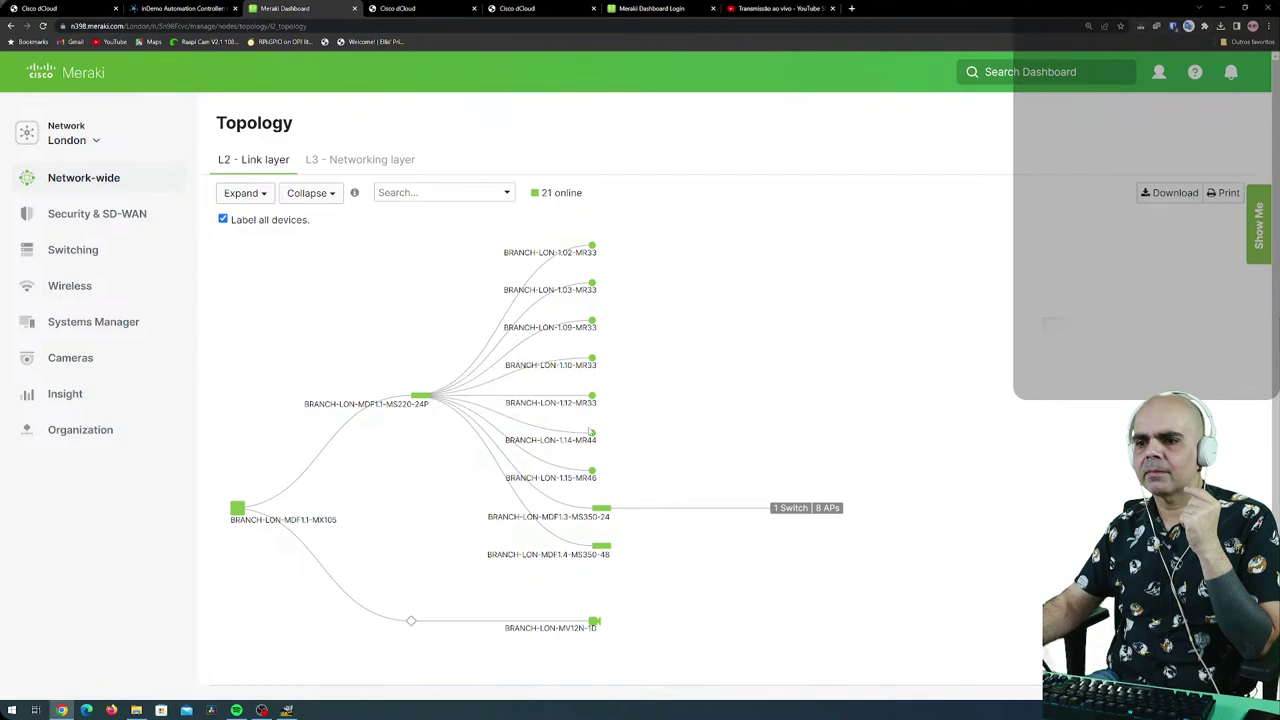
mouse_move(596, 510)
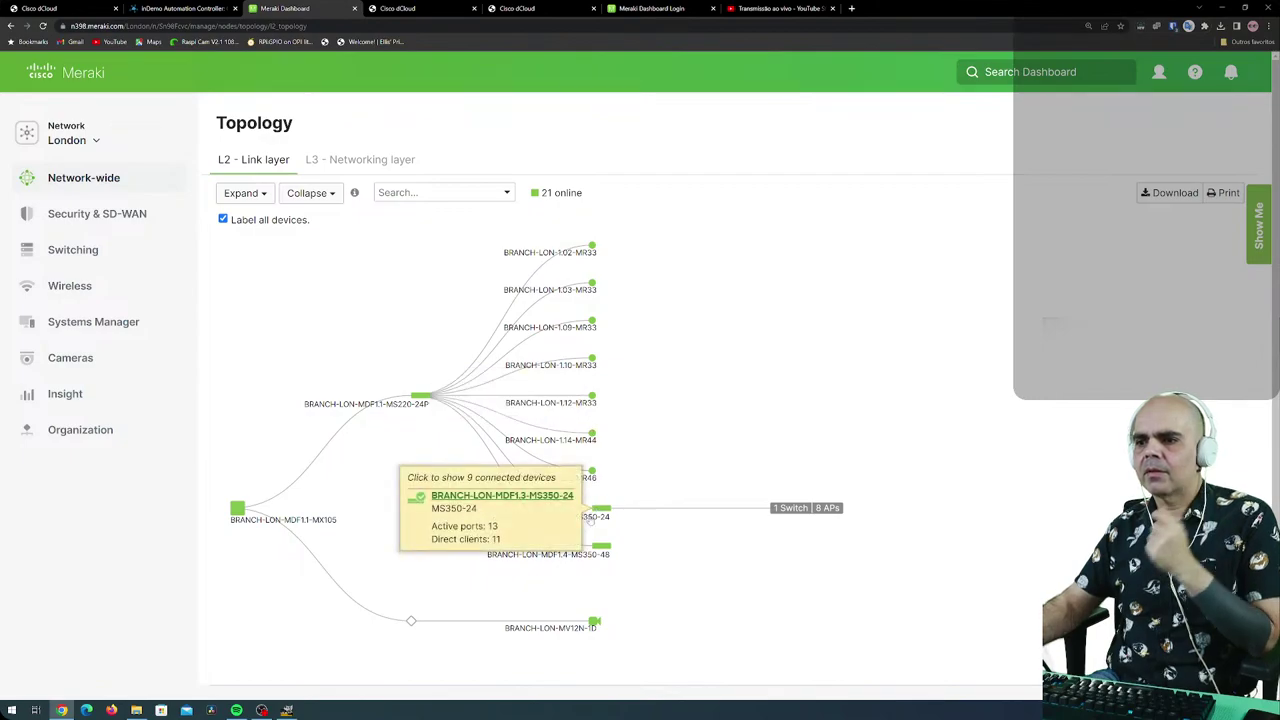
mouse_move(601, 546)
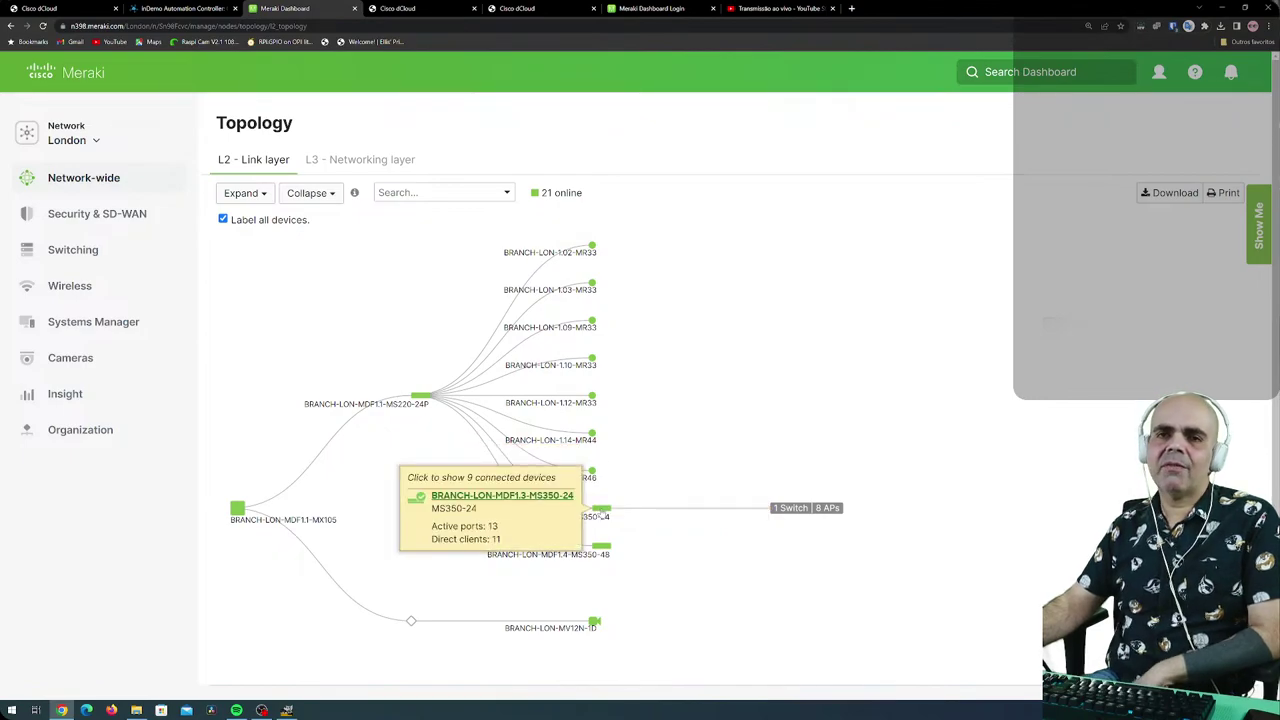
Expand the collapsed switch and access points behind BRANCH-LON-MDF1.3-MS350-24, and examine the MV12N camera branch.
click(790, 509)
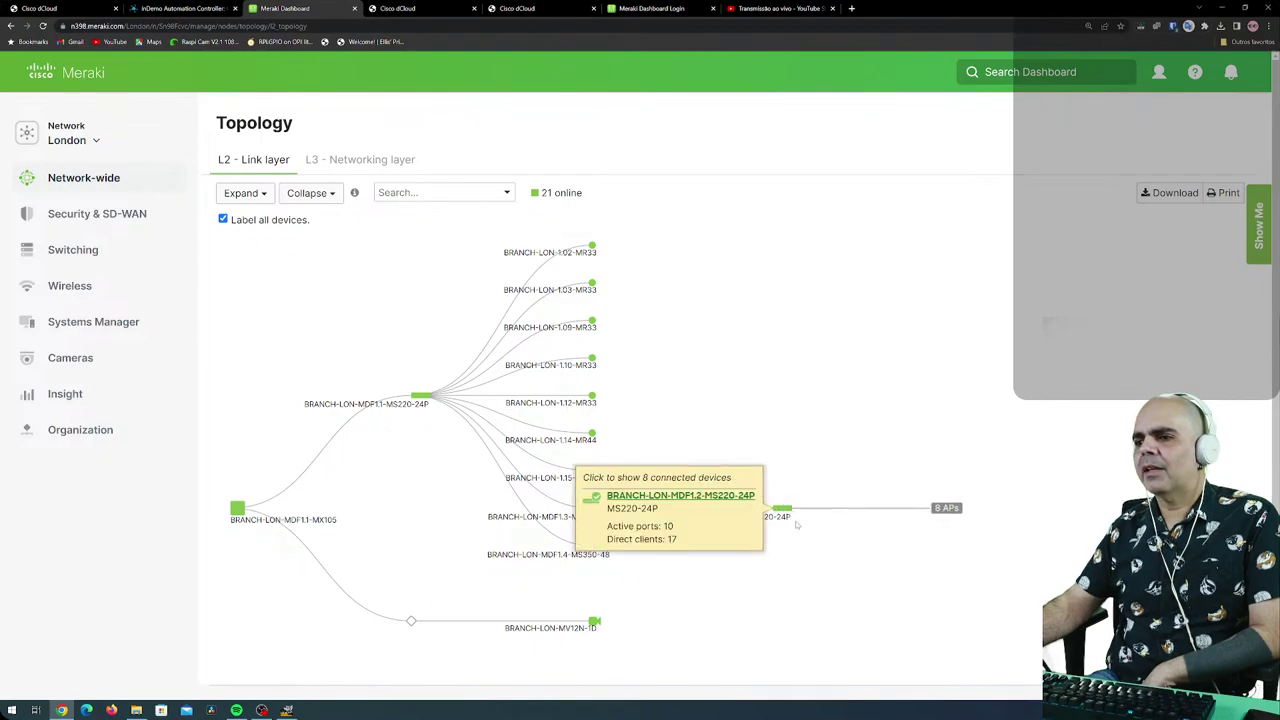
click(960, 509)
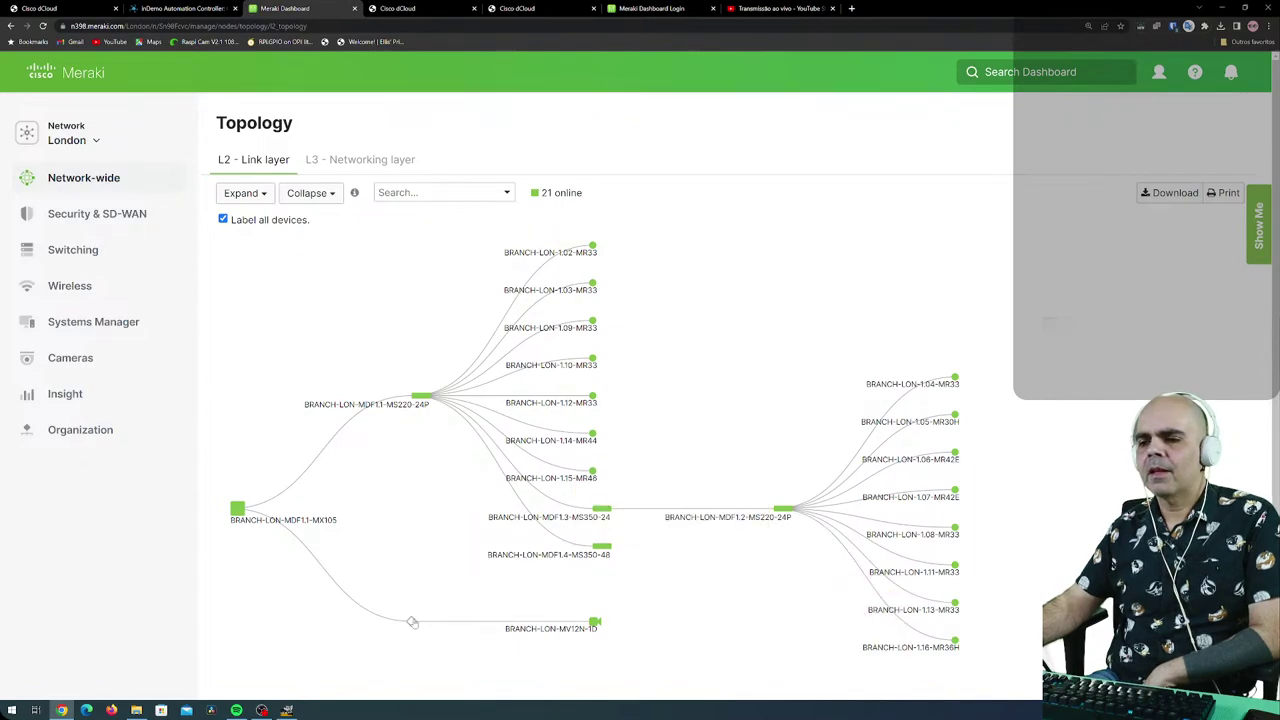
mouse_move(411, 622)
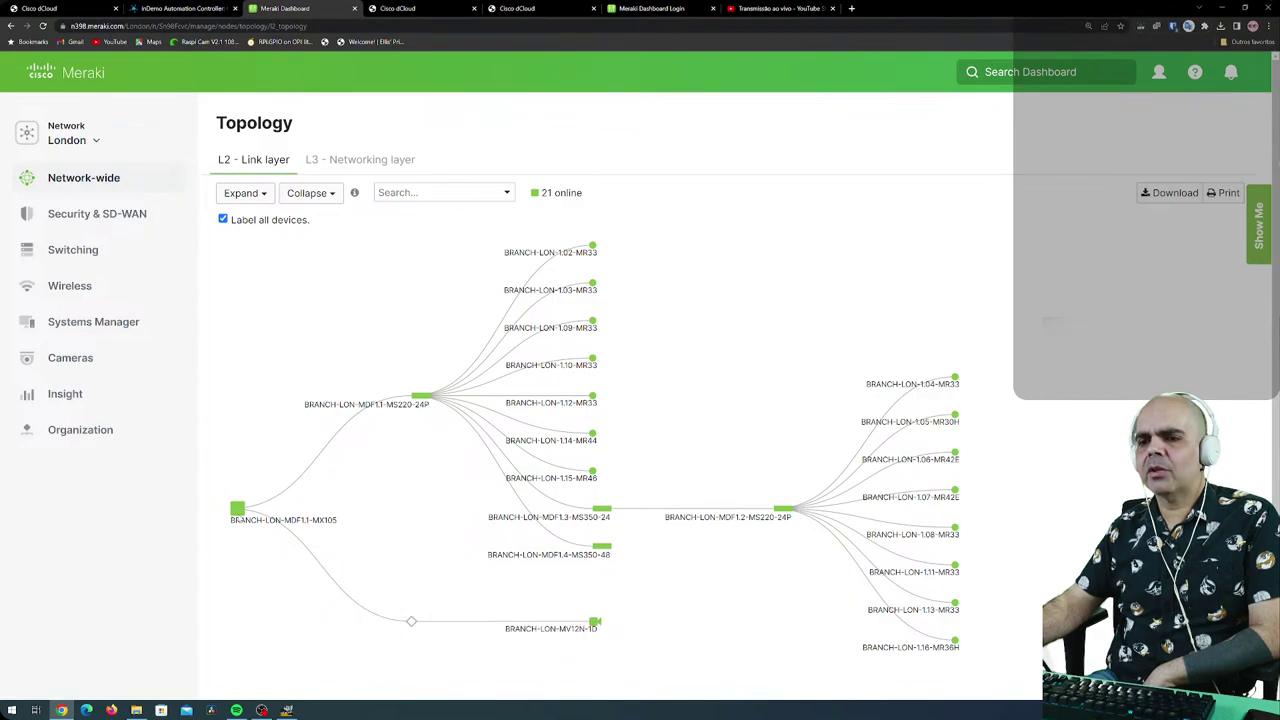
mouse_move(237, 511)
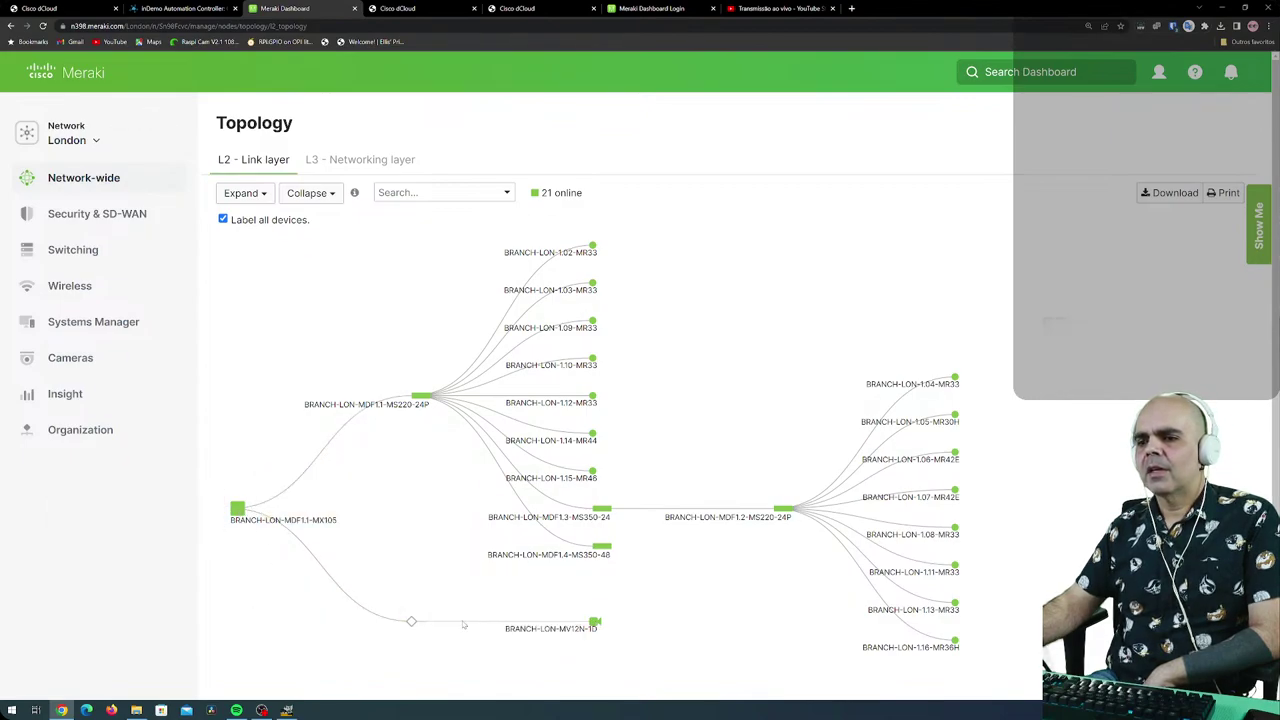
mouse_move(598, 623)
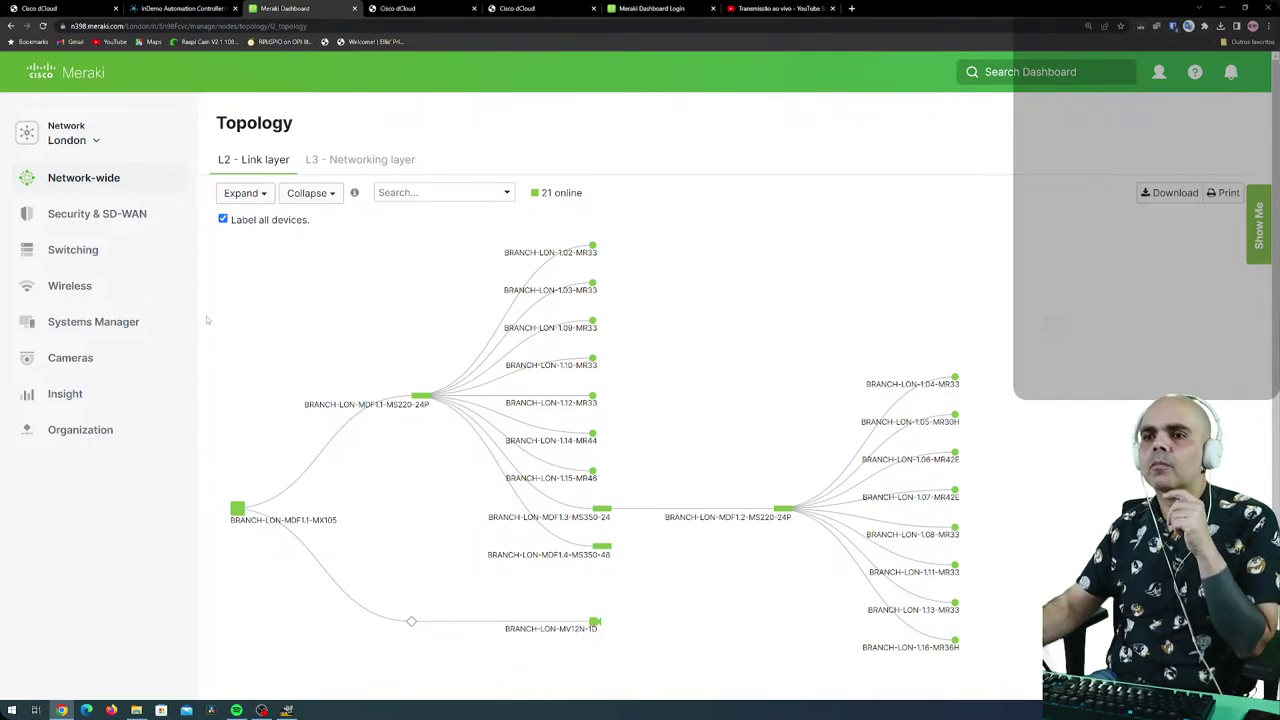
Open the network-wide event log for switches and search it for All switch events.
mouse_move(105, 179)
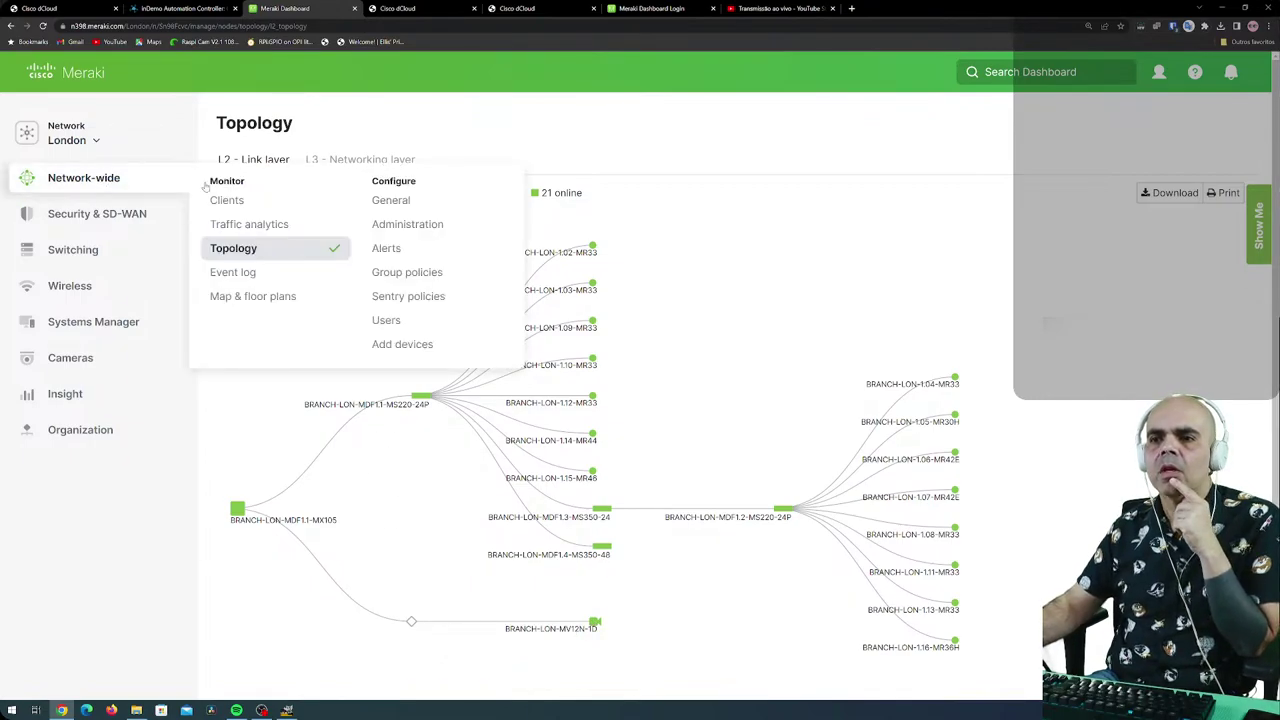
click(249, 280)
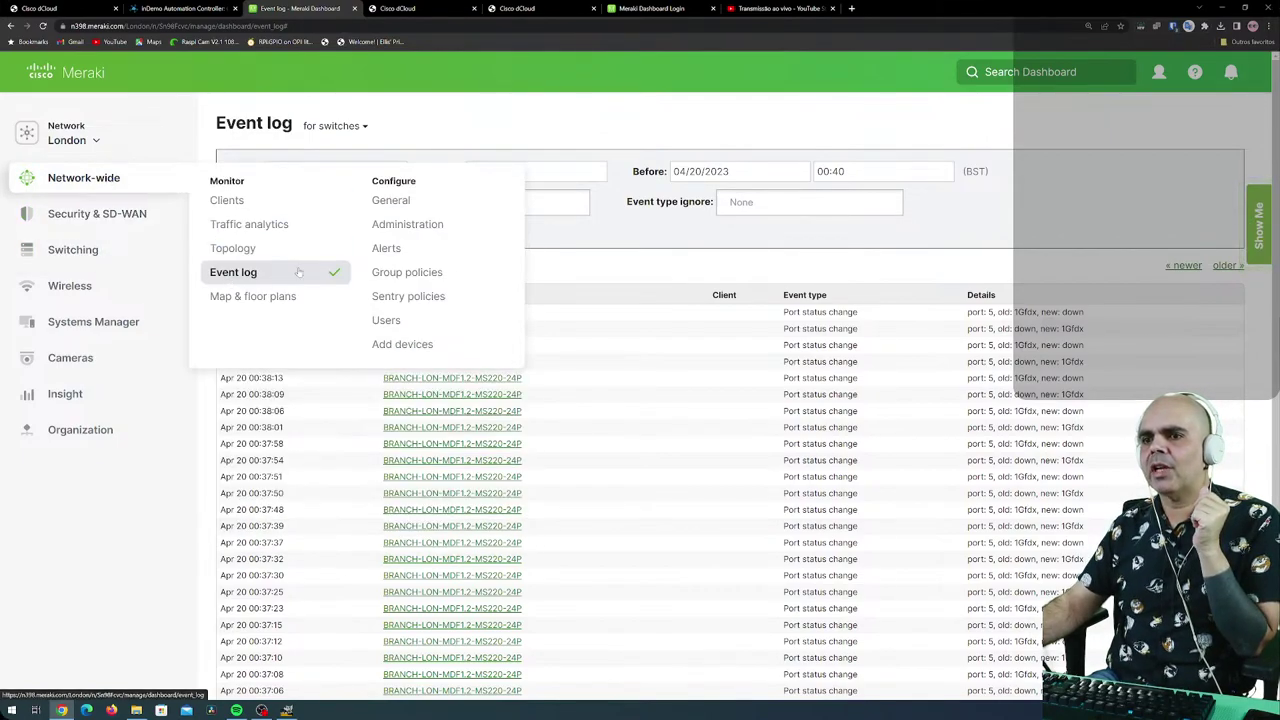
scroll(572, 372, down, 5)
scroll(572, 372, up, 5)
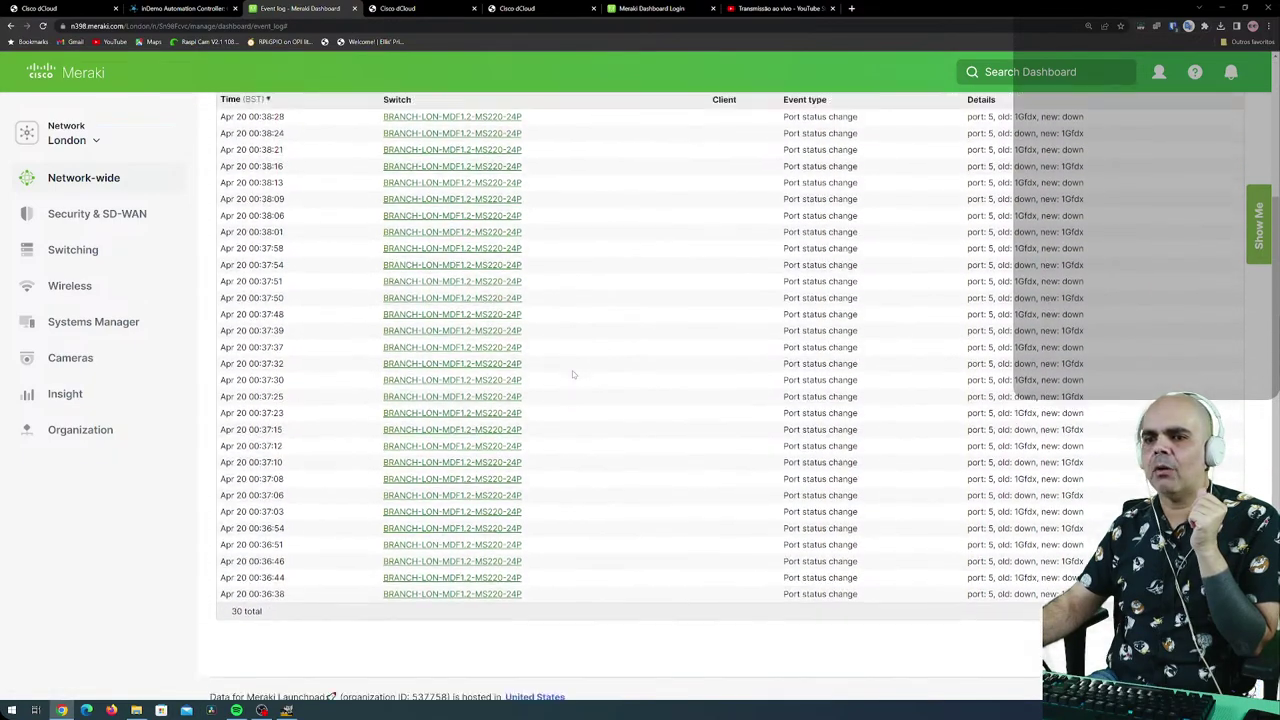
click(555, 202)
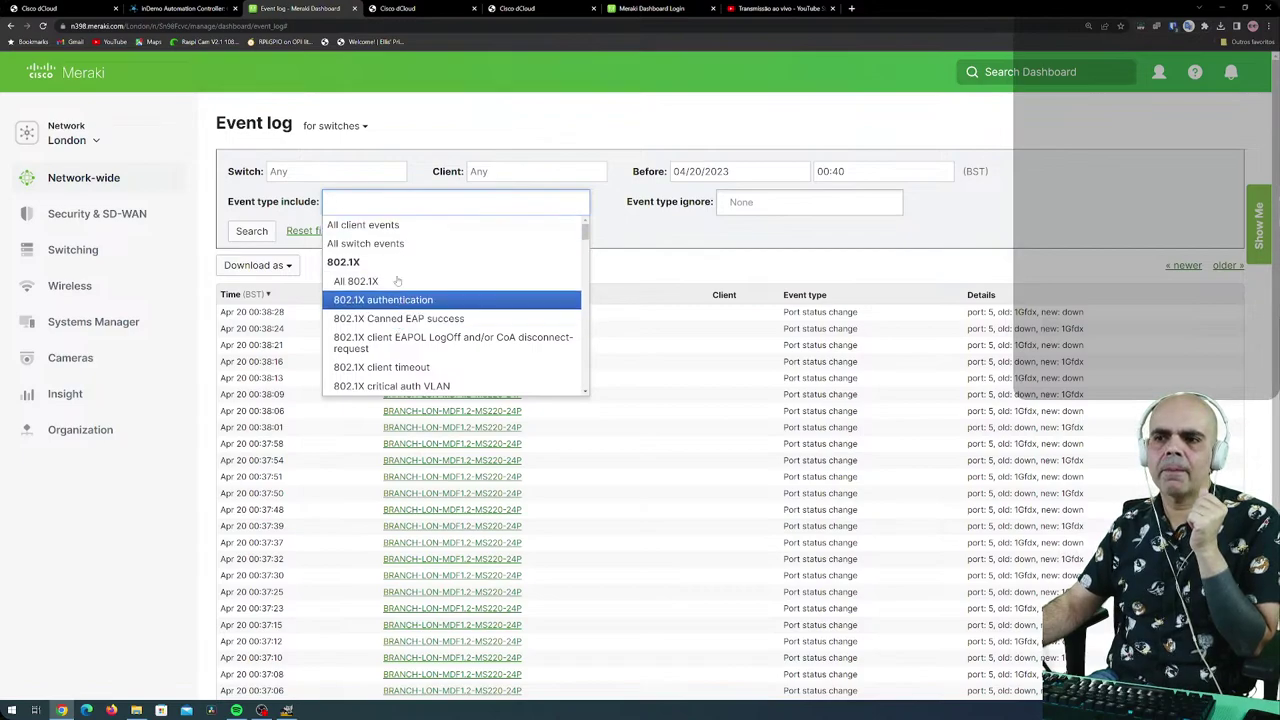
click(398, 245)
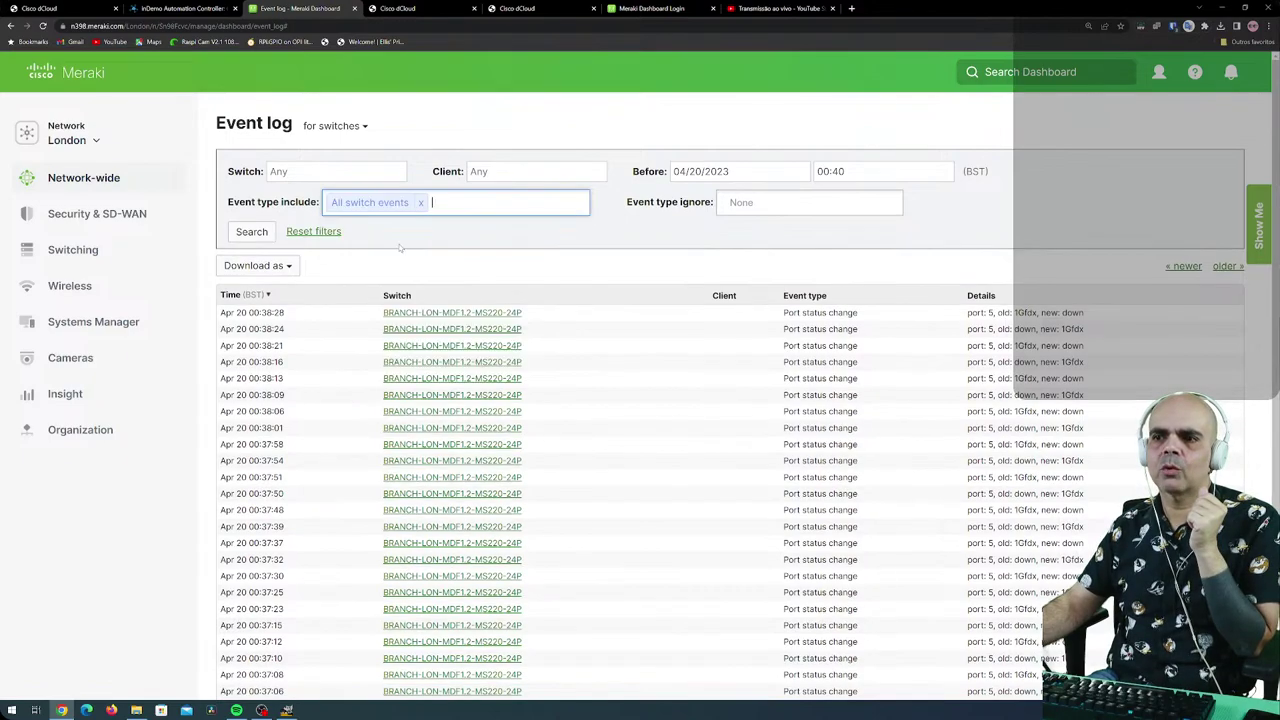
click(274, 231)
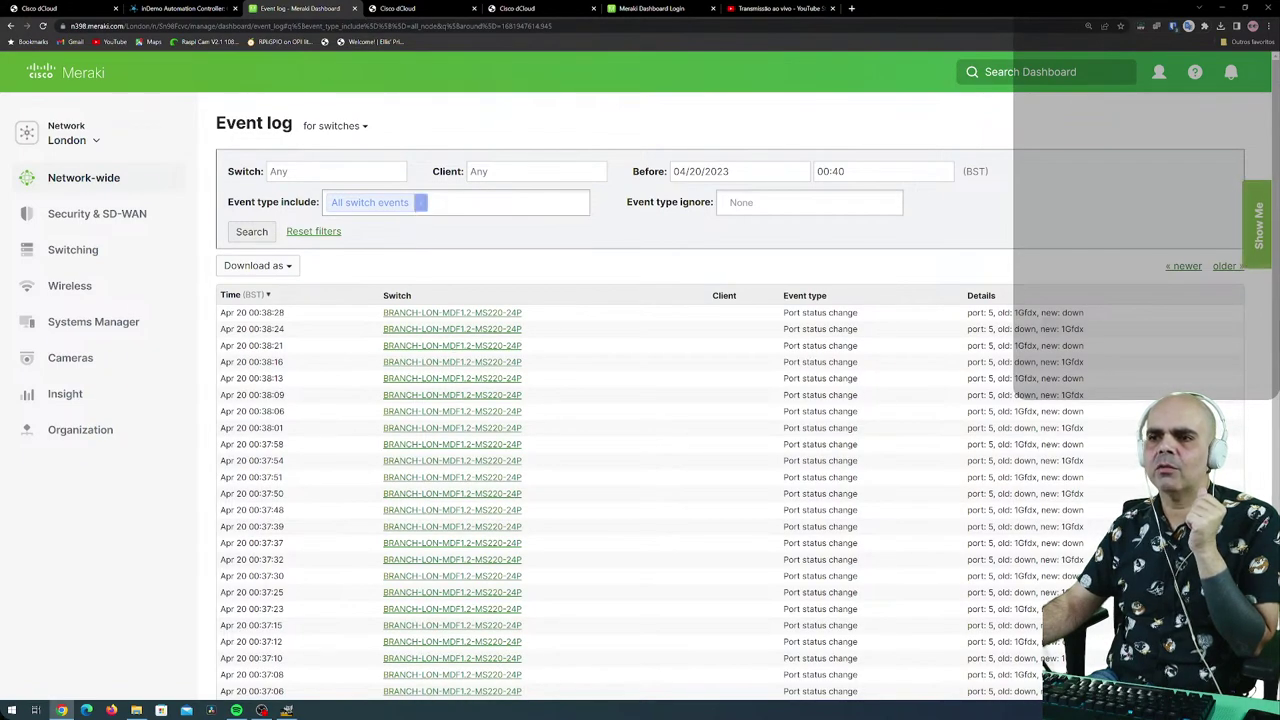
Search the event log for All 802.1X events instead, review the entries and clear the event type filter.
click(420, 203)
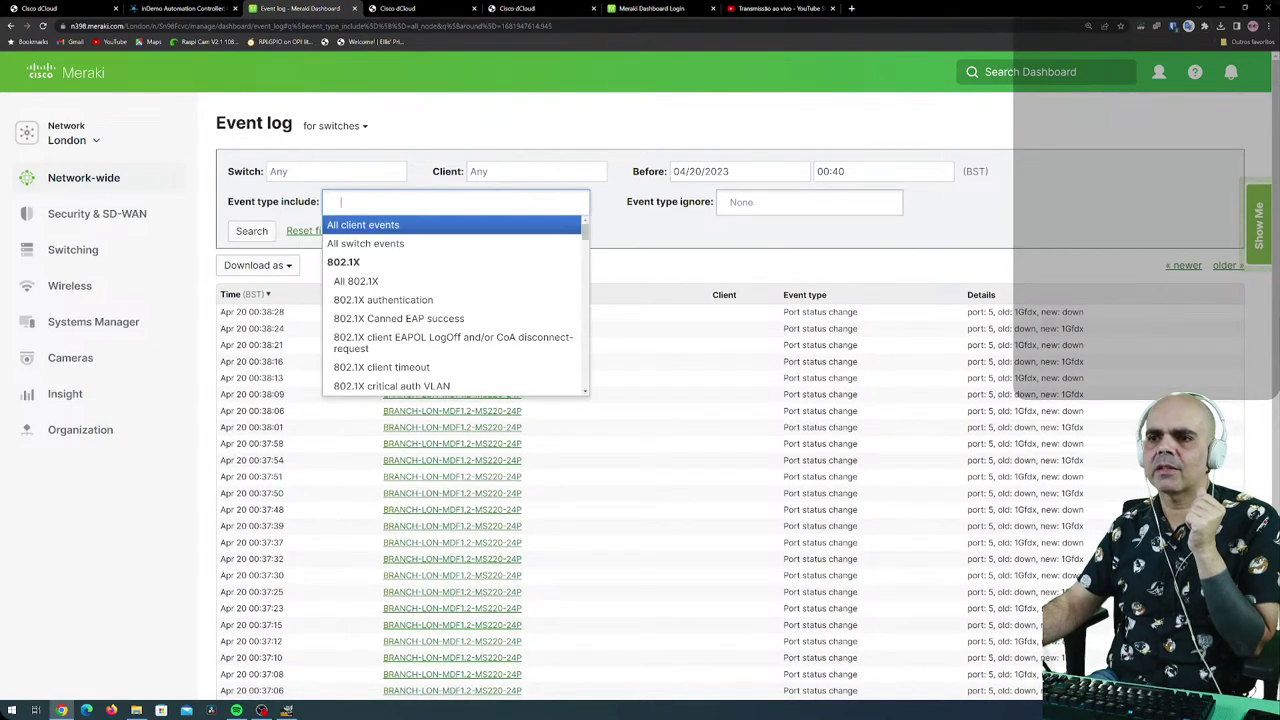
click(437, 281)
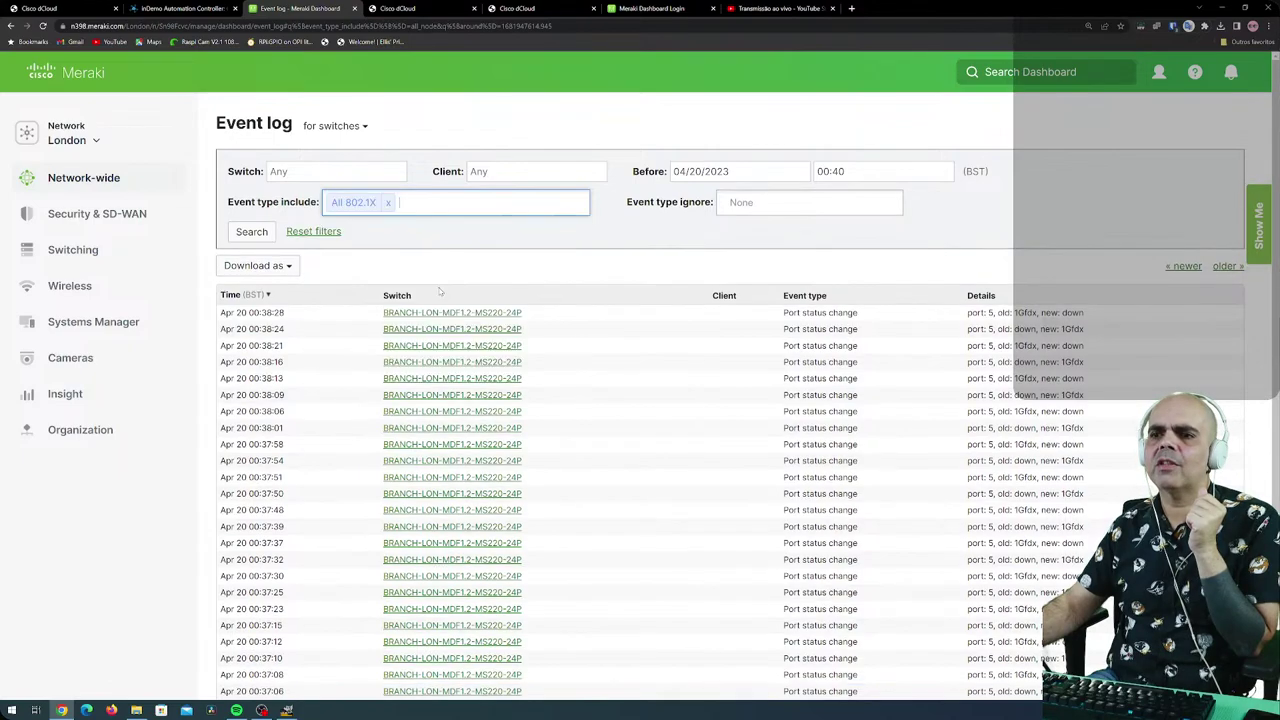
click(262, 233)
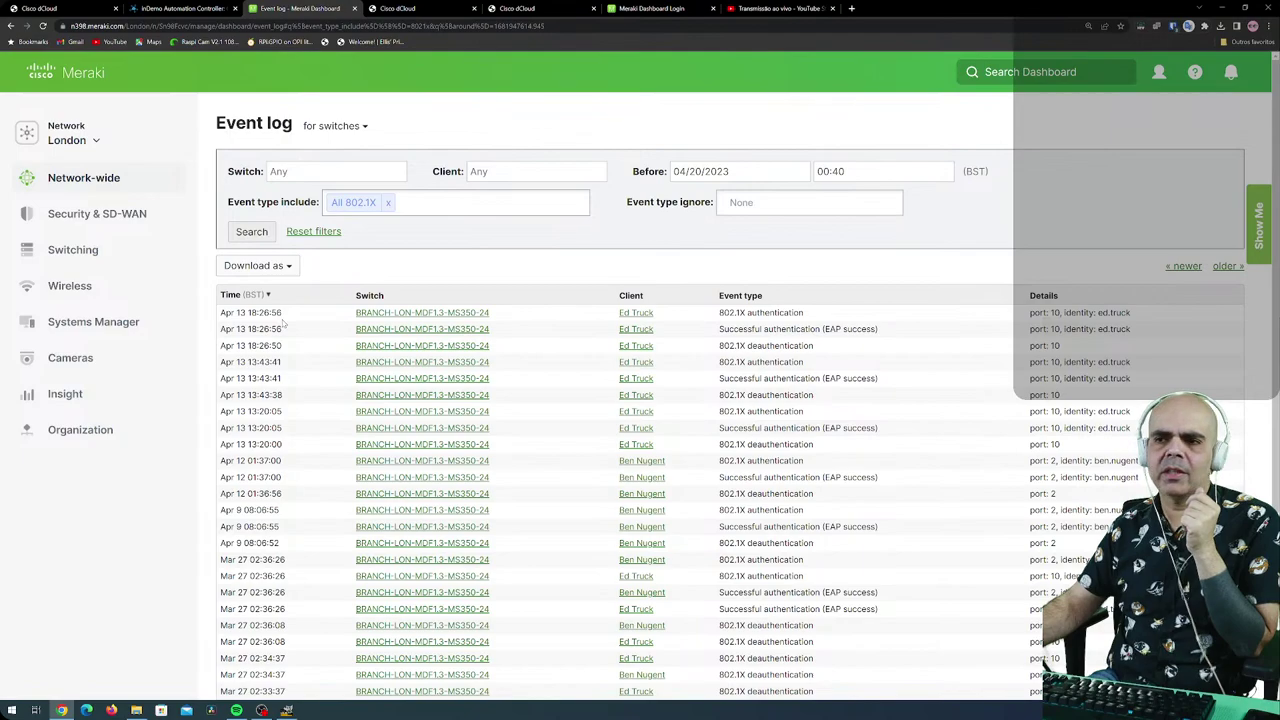
scroll(420, 400, down, 3)
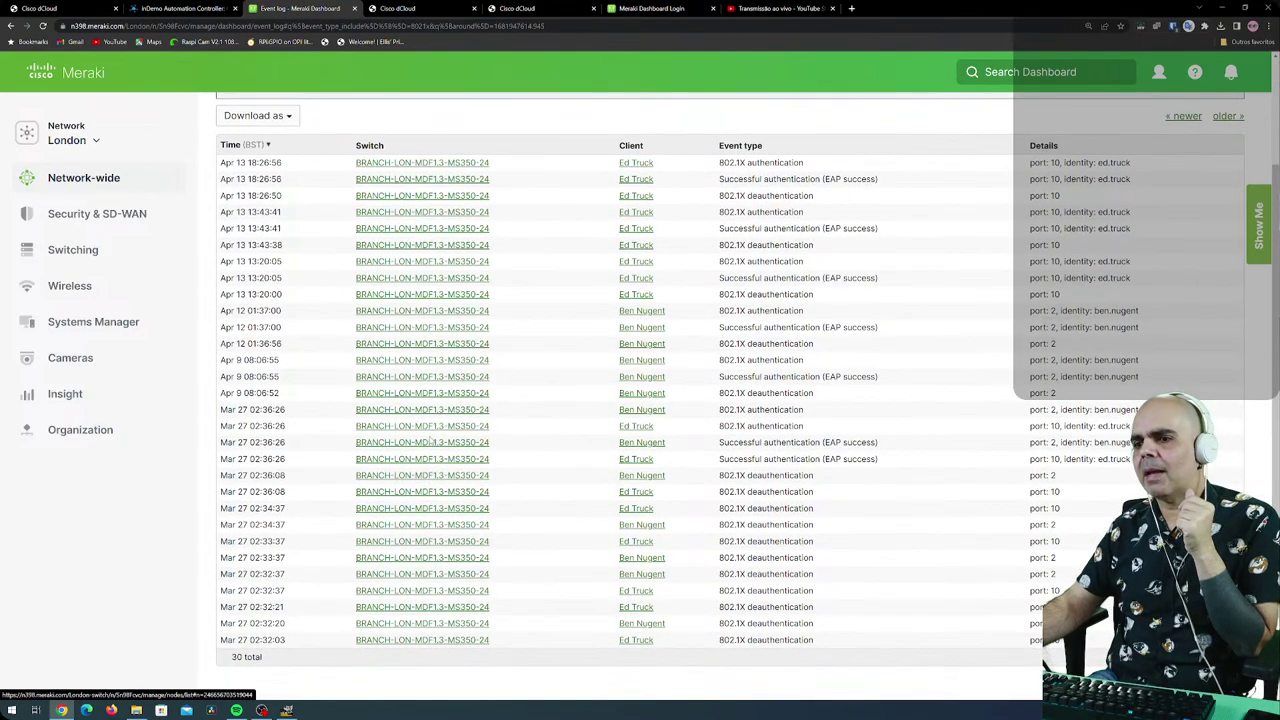
scroll(431, 441, down, 1)
scroll(431, 441, up, 4)
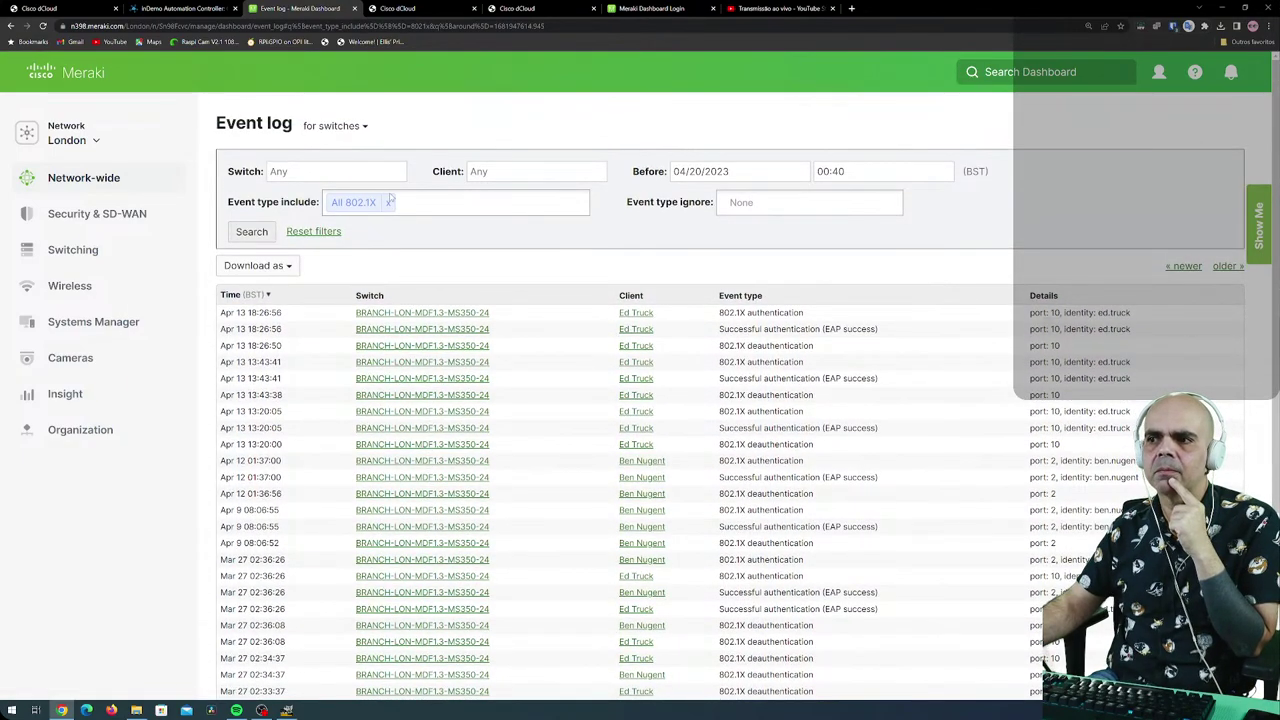
click(389, 202)
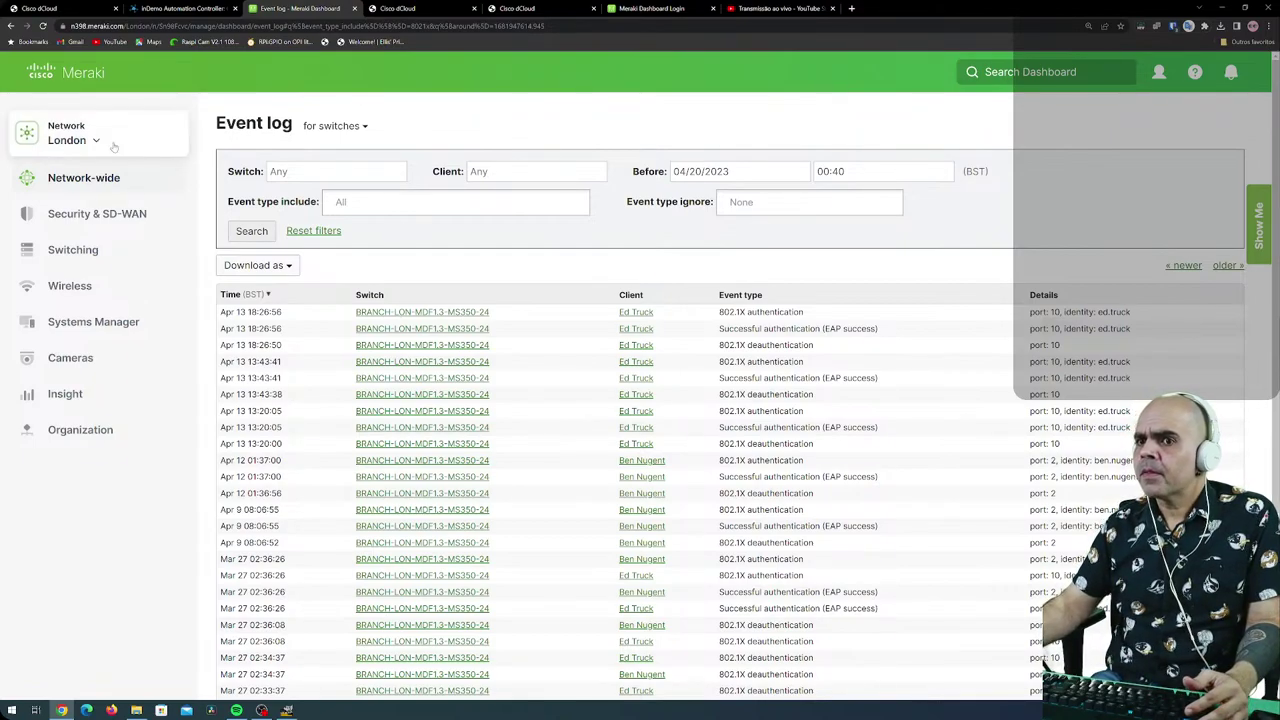
Open the London map and floor plans page and display the BRANCH-LON floor plan.
mouse_move(118, 188)
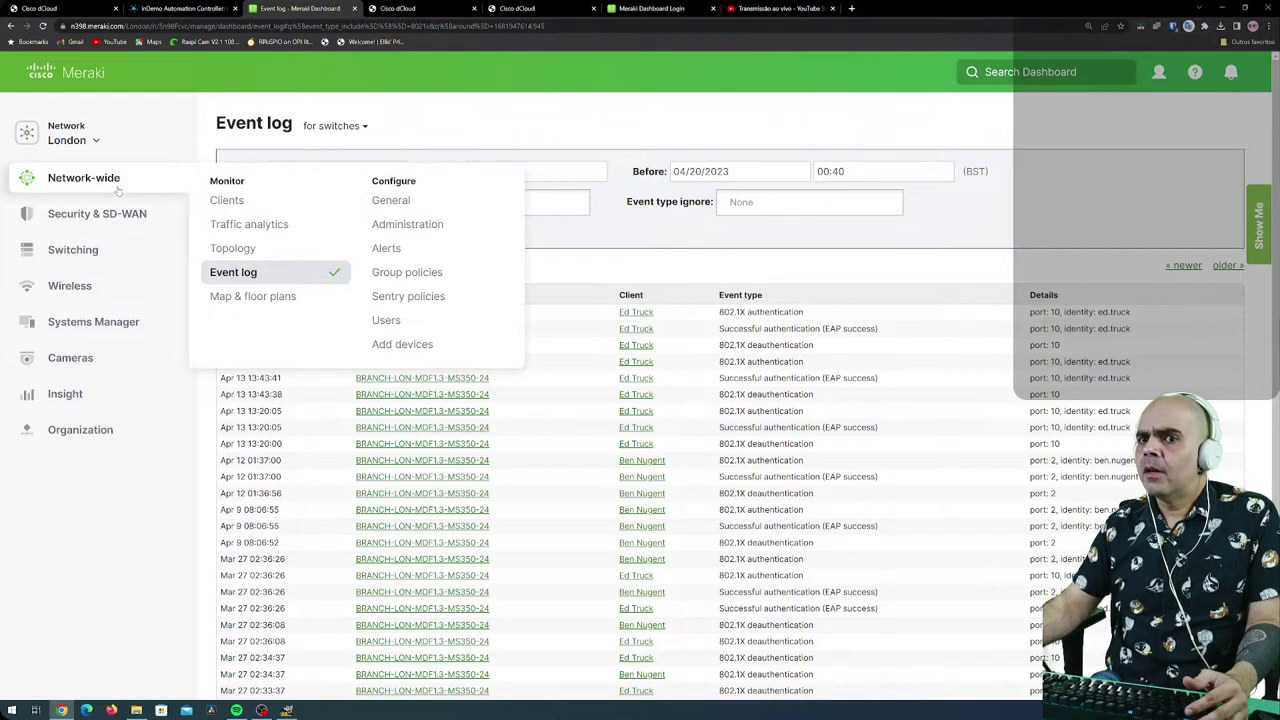
click(255, 302)
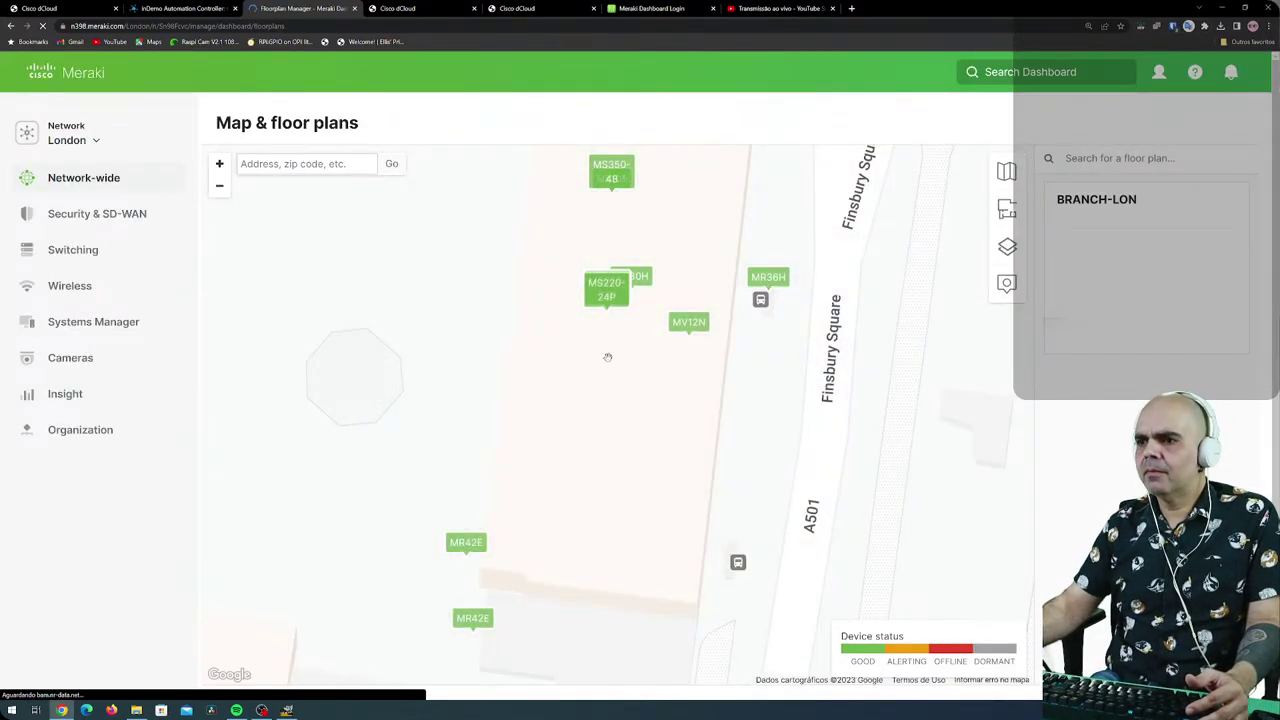
mouse_move(607, 298)
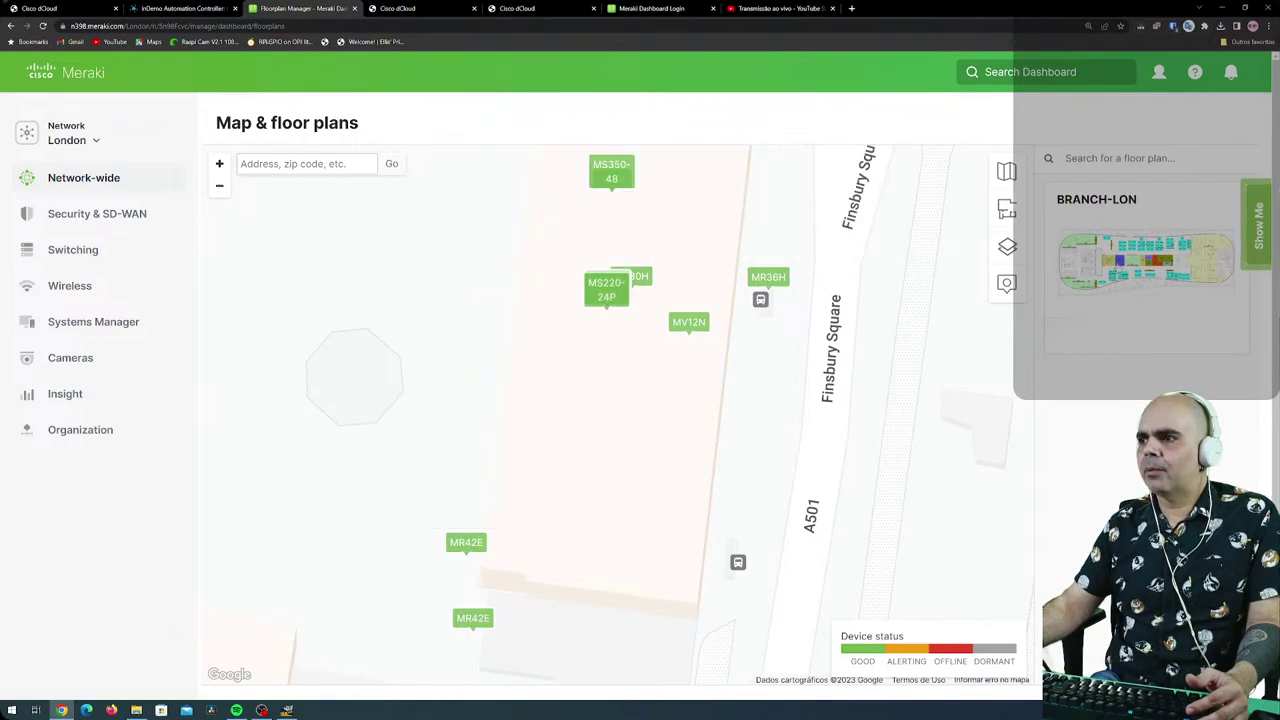
click(1146, 260)
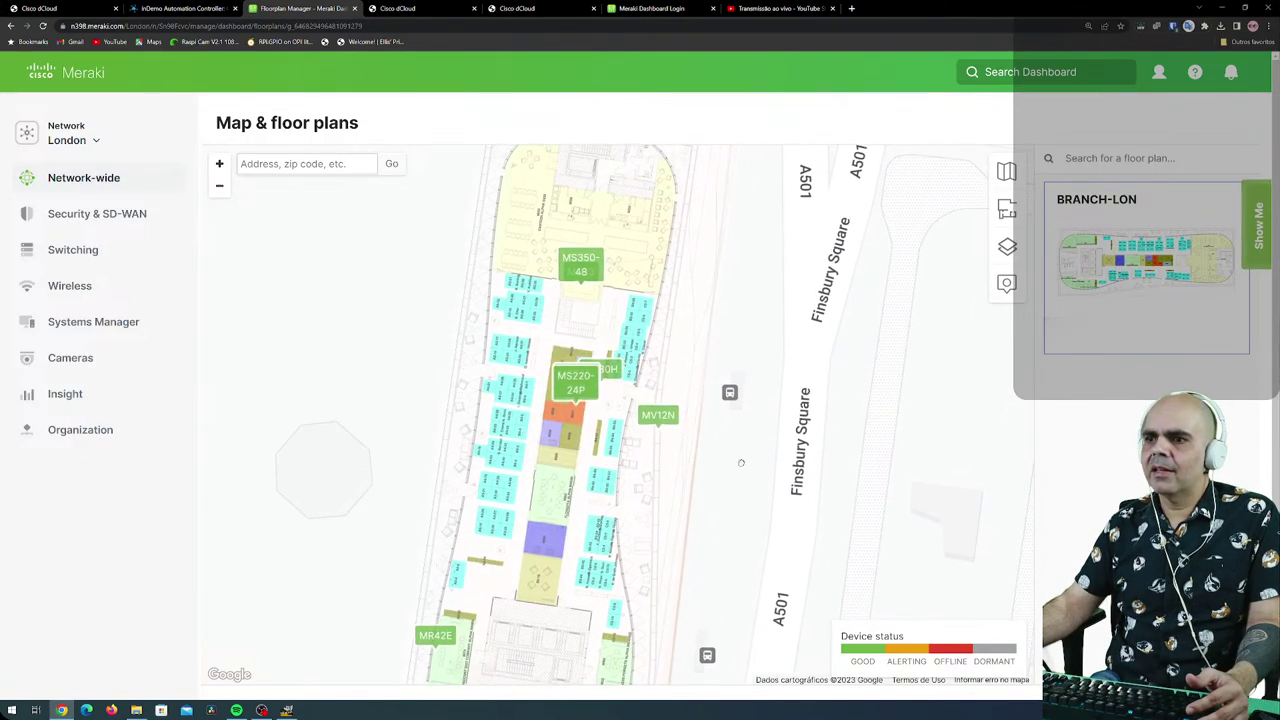
Inspect the devices placed on the BRANCH-LON floor plan, including the MV12N camera preview and the MR42E access point details.
mouse_move(580, 390)
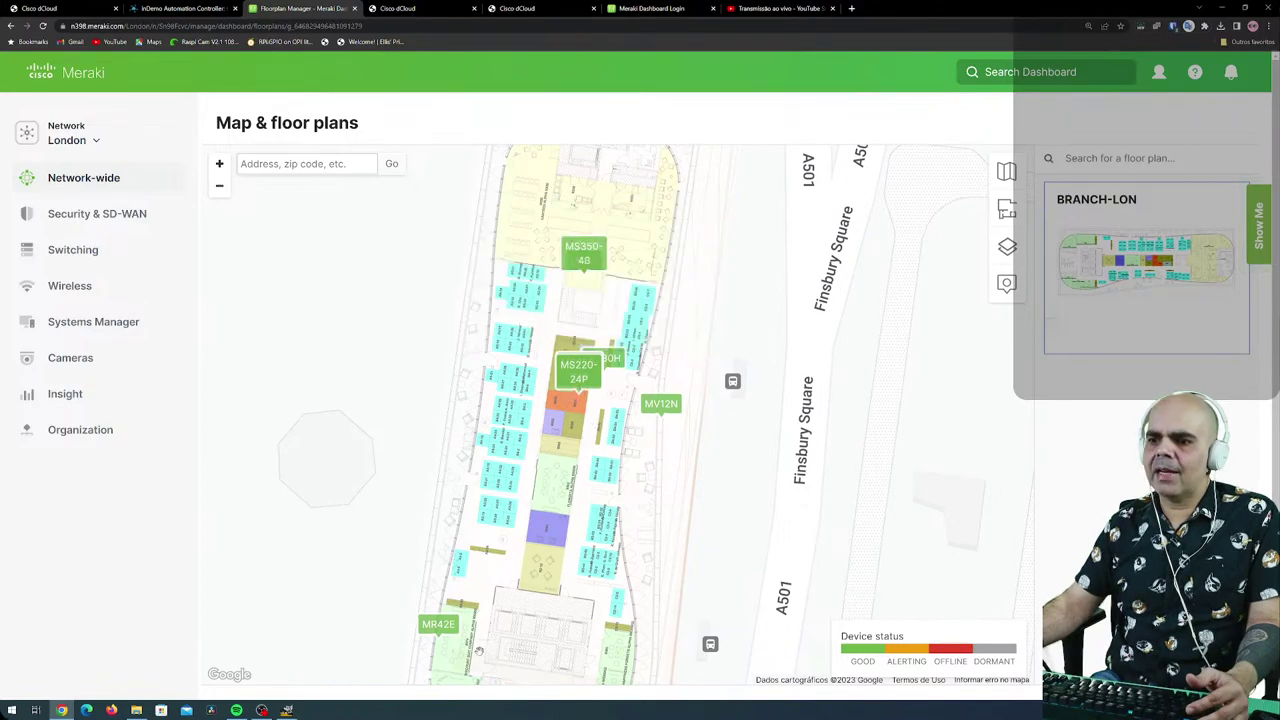
mouse_move(579, 368)
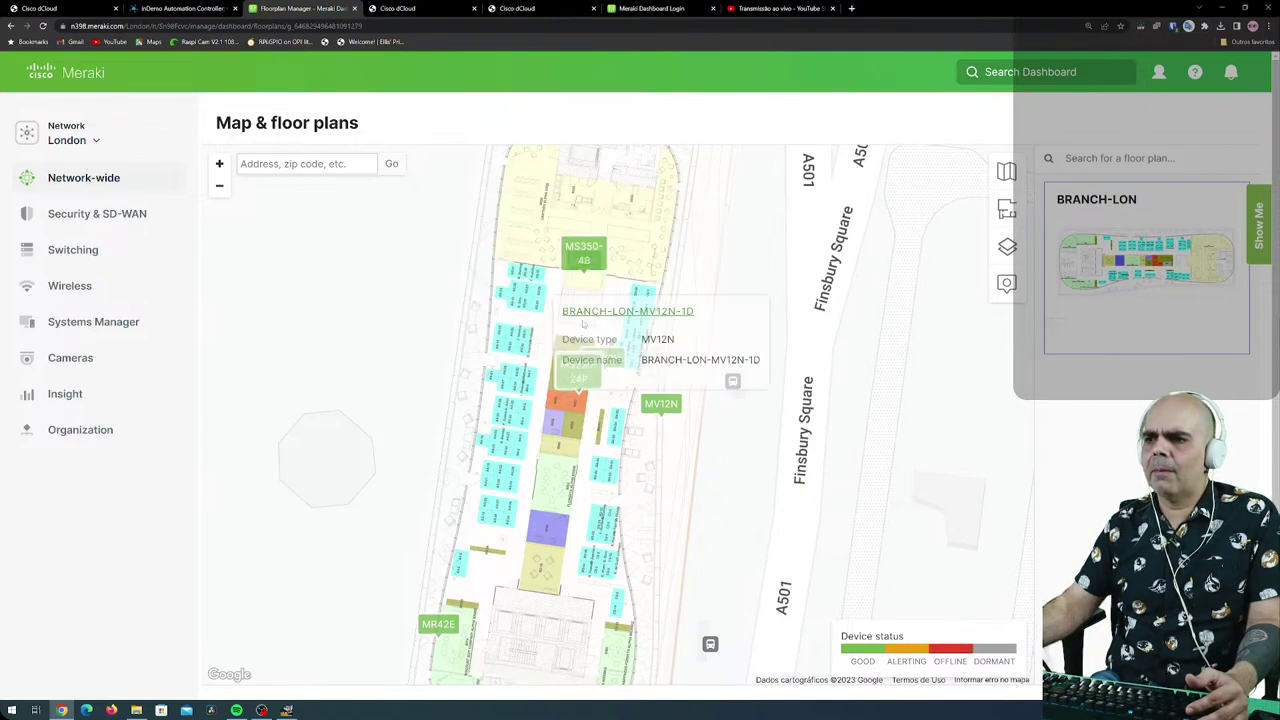
mouse_move(582, 262)
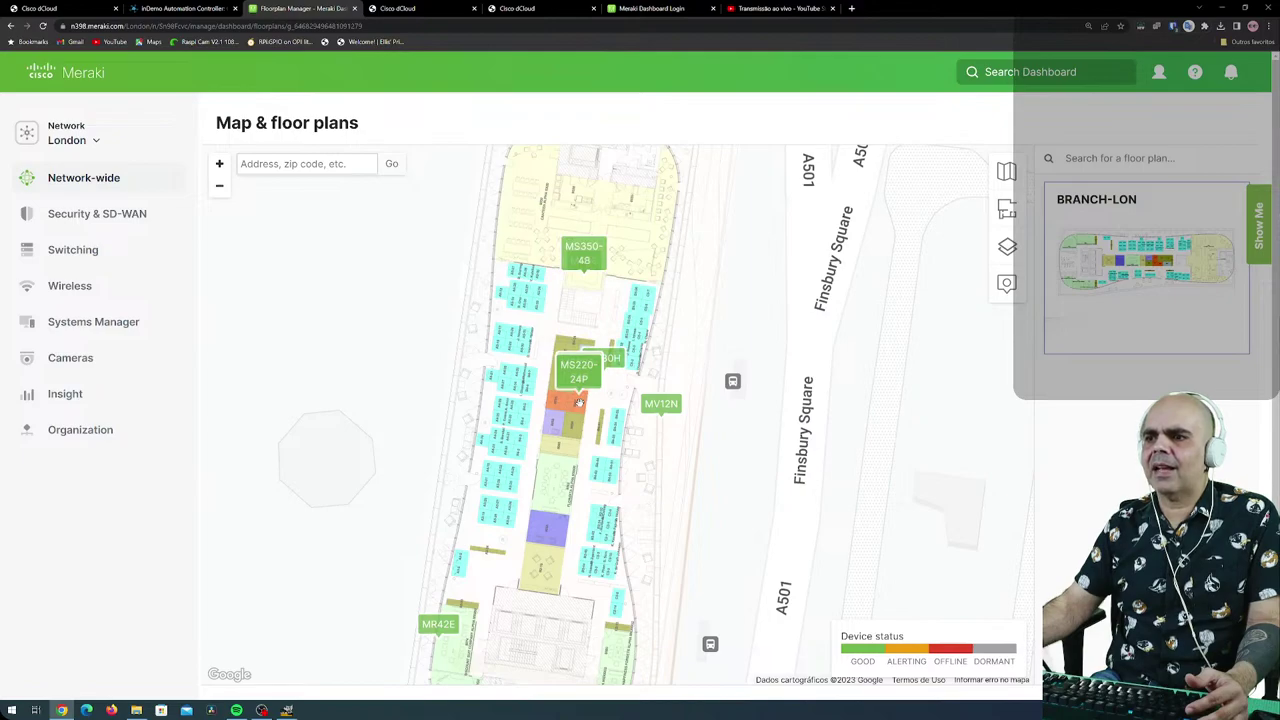
mouse_move(617, 362)
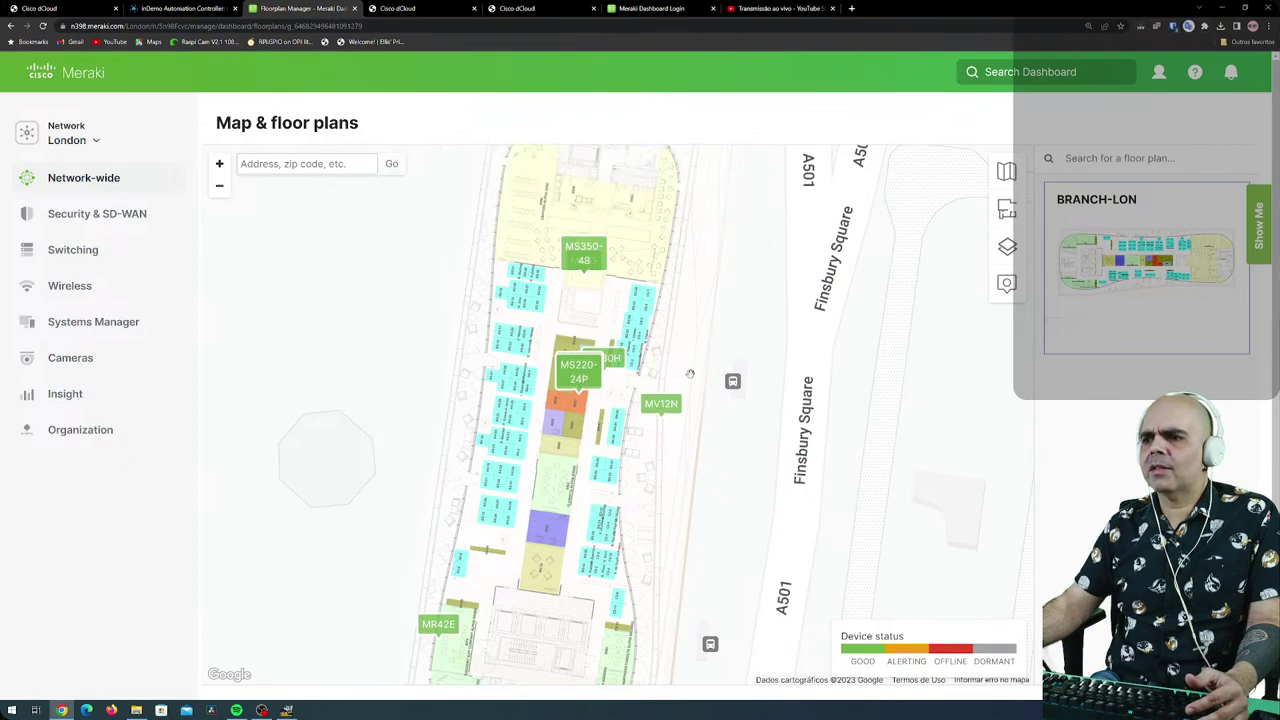
mouse_move(668, 416)
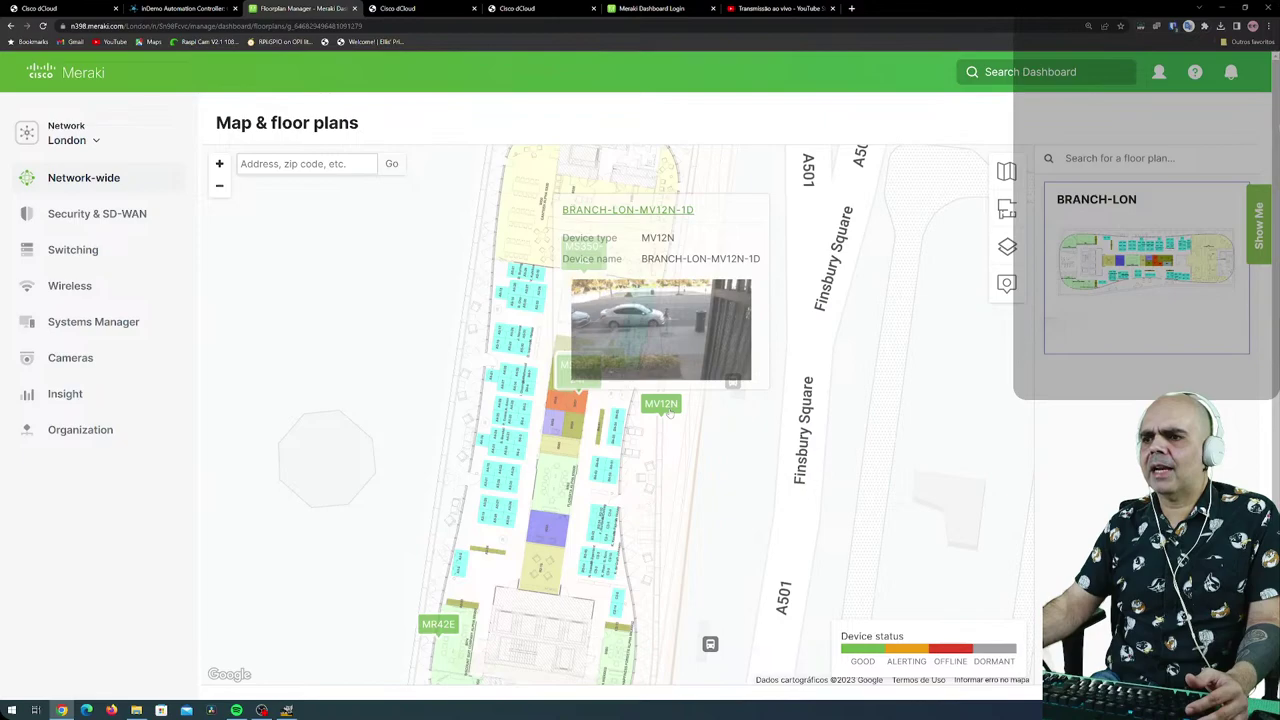
scroll(380, 620, down, 2)
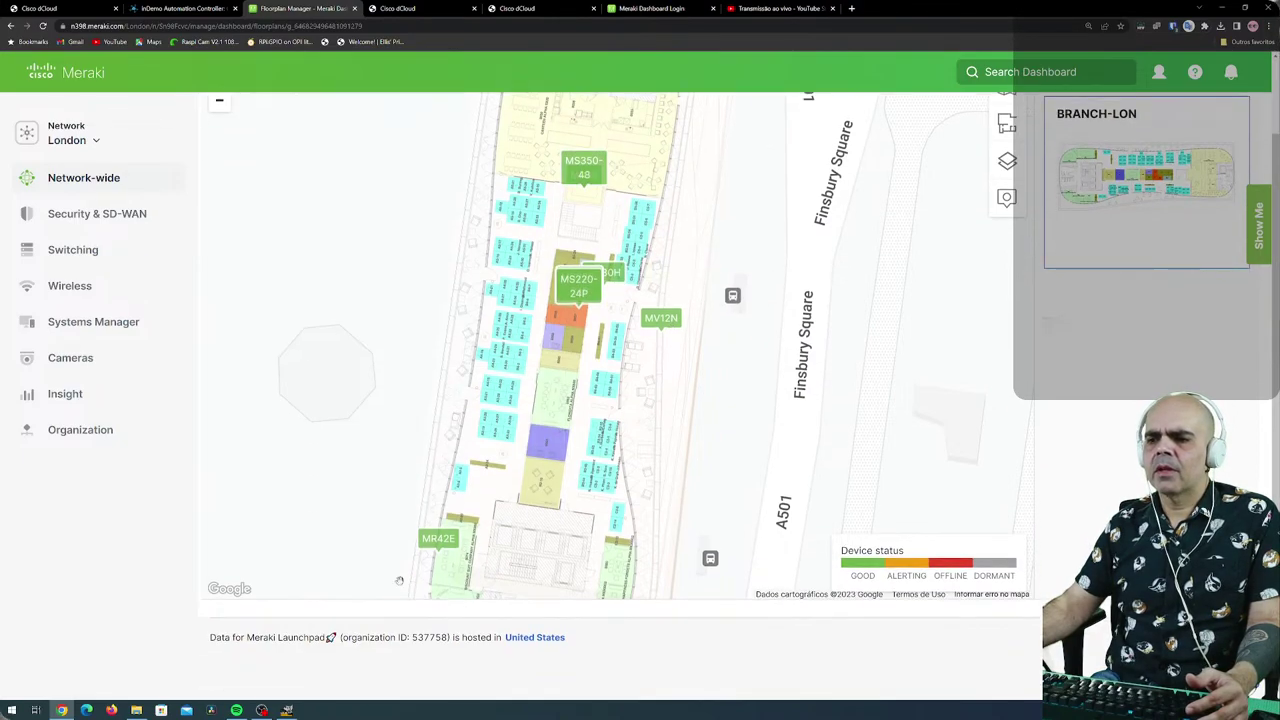
mouse_move(447, 548)
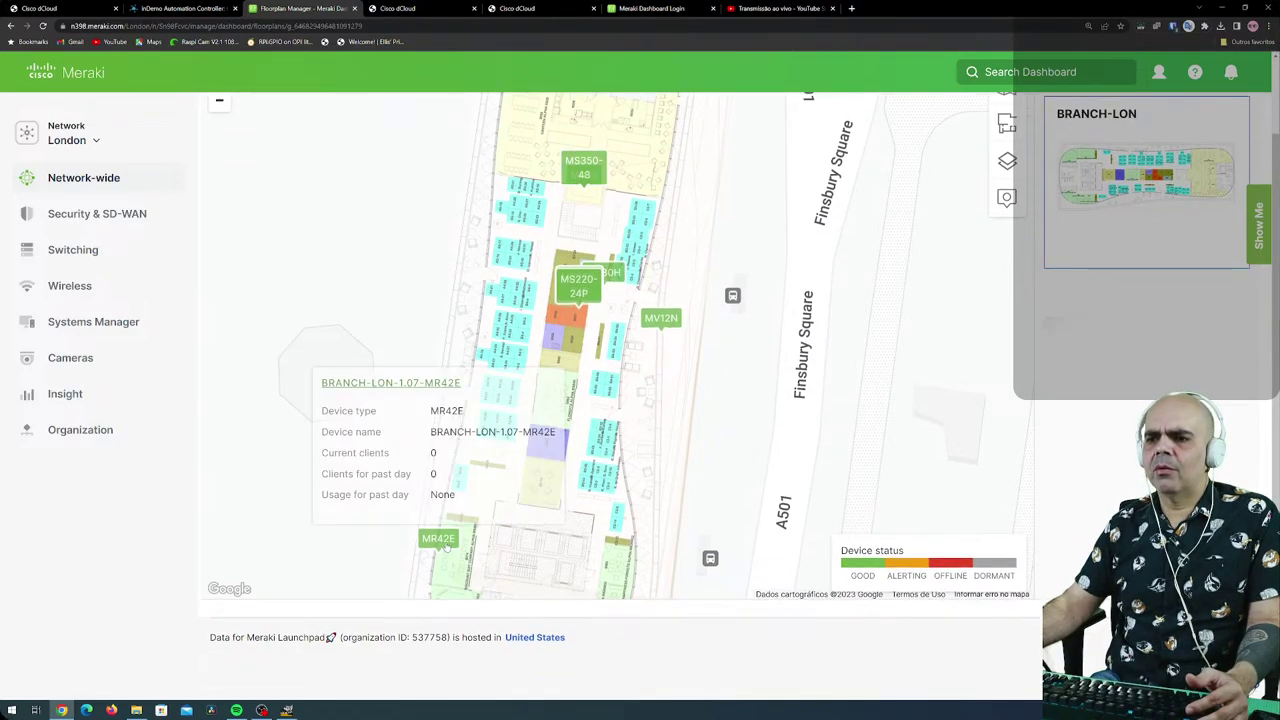
Look over the northern part of the BRANCH-LON floor plan and the switches placed there.
drag(706, 490, 680, 469)
scroll(685, 450, up, 2)
drag(297, 226, 287, 370)
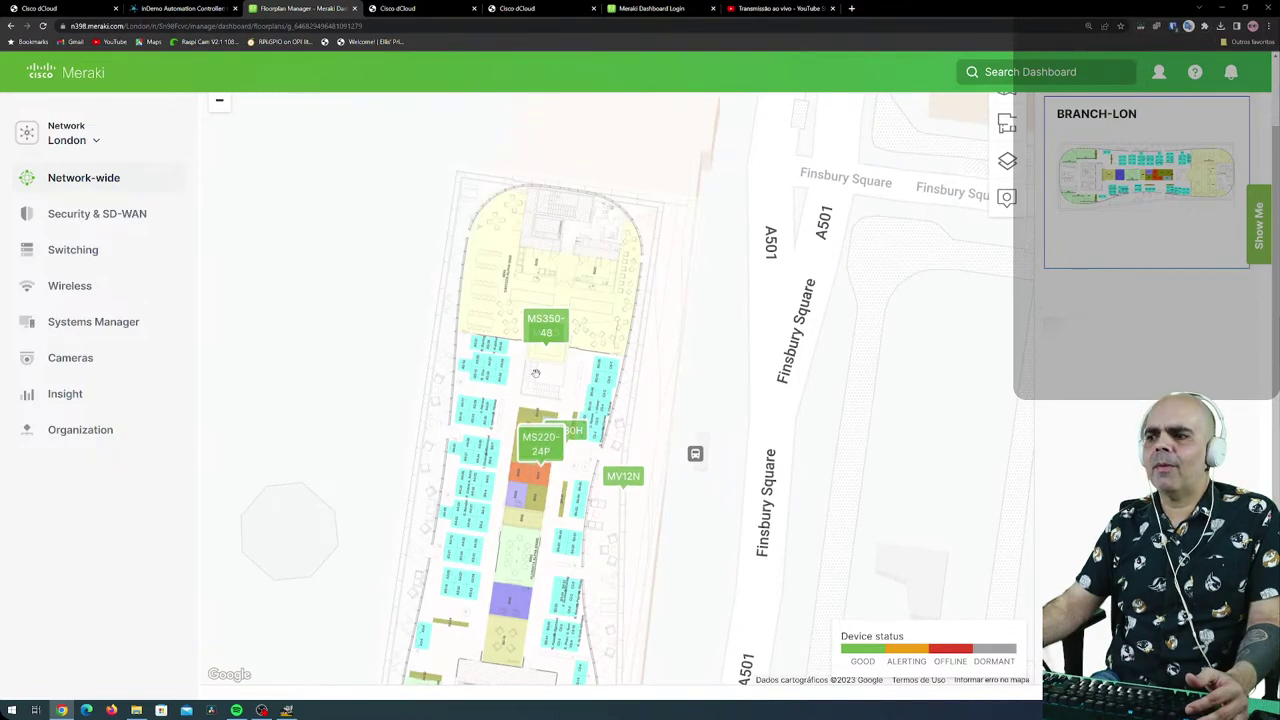
mouse_move(528, 428)
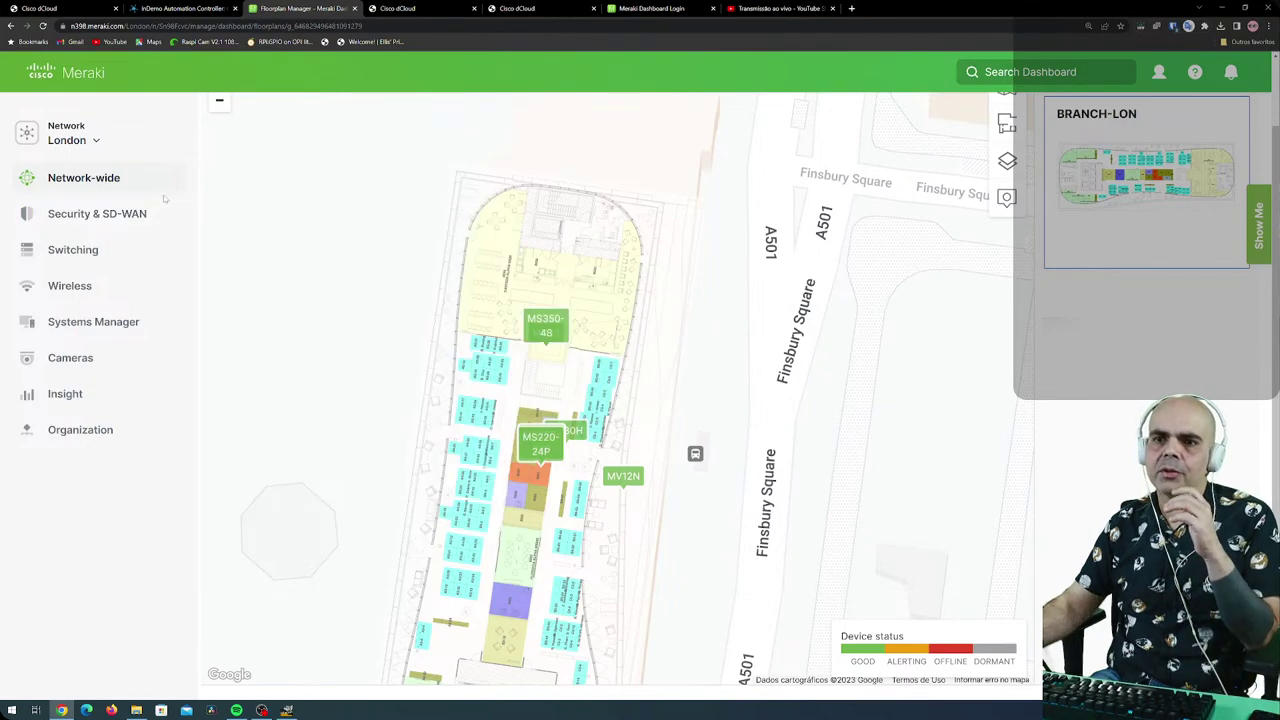
Open the London network's general settings, enter London as the network enrollment string and check the Self Service Portal URL preview.
mouse_move(155, 187)
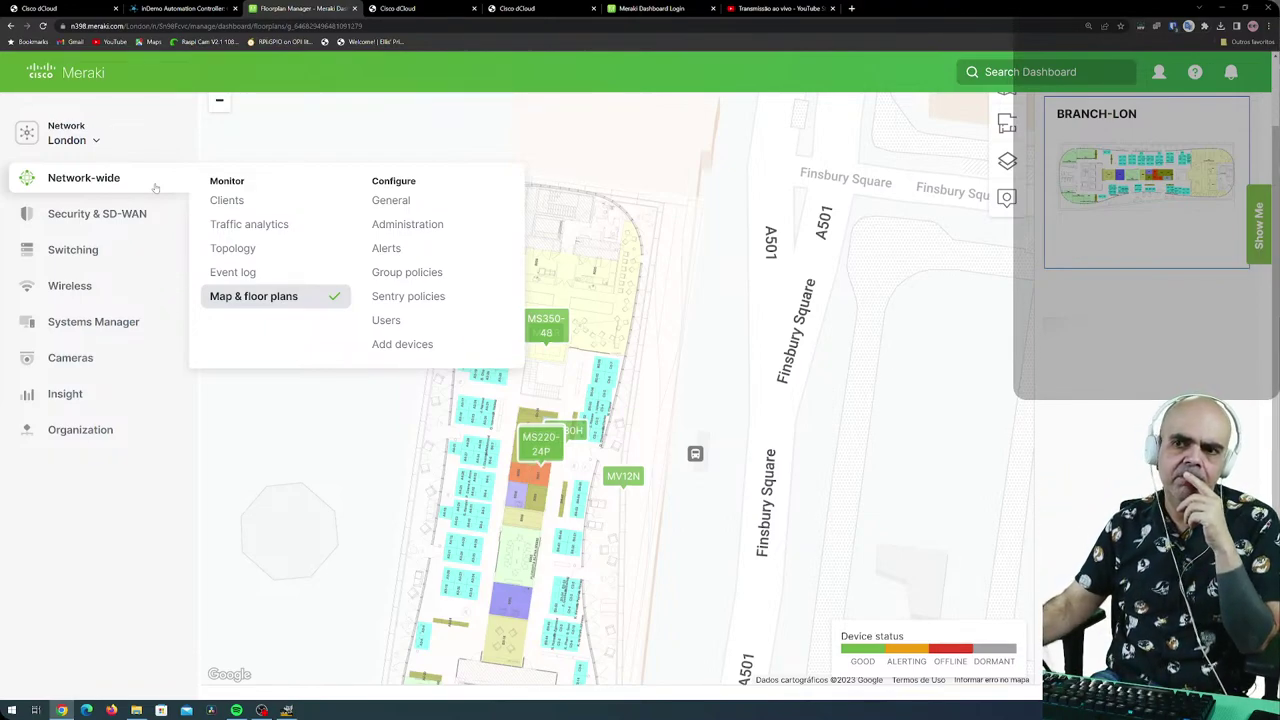
click(406, 201)
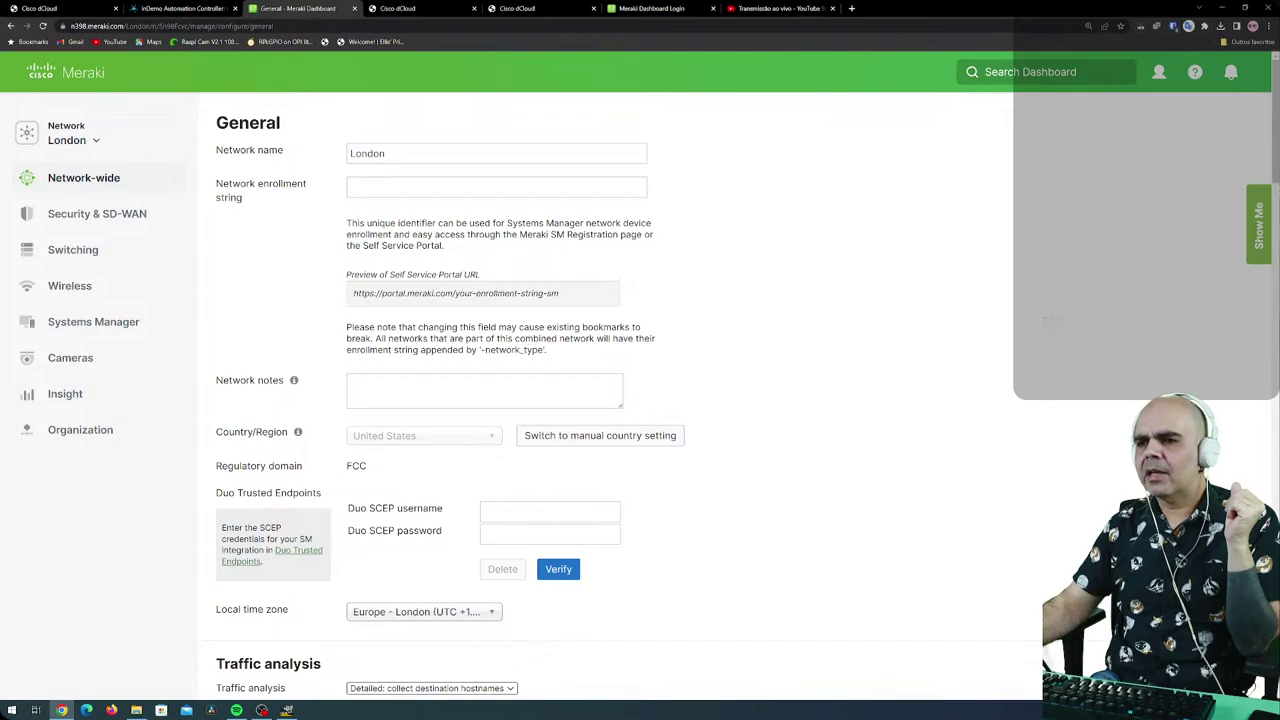
click(400, 187)
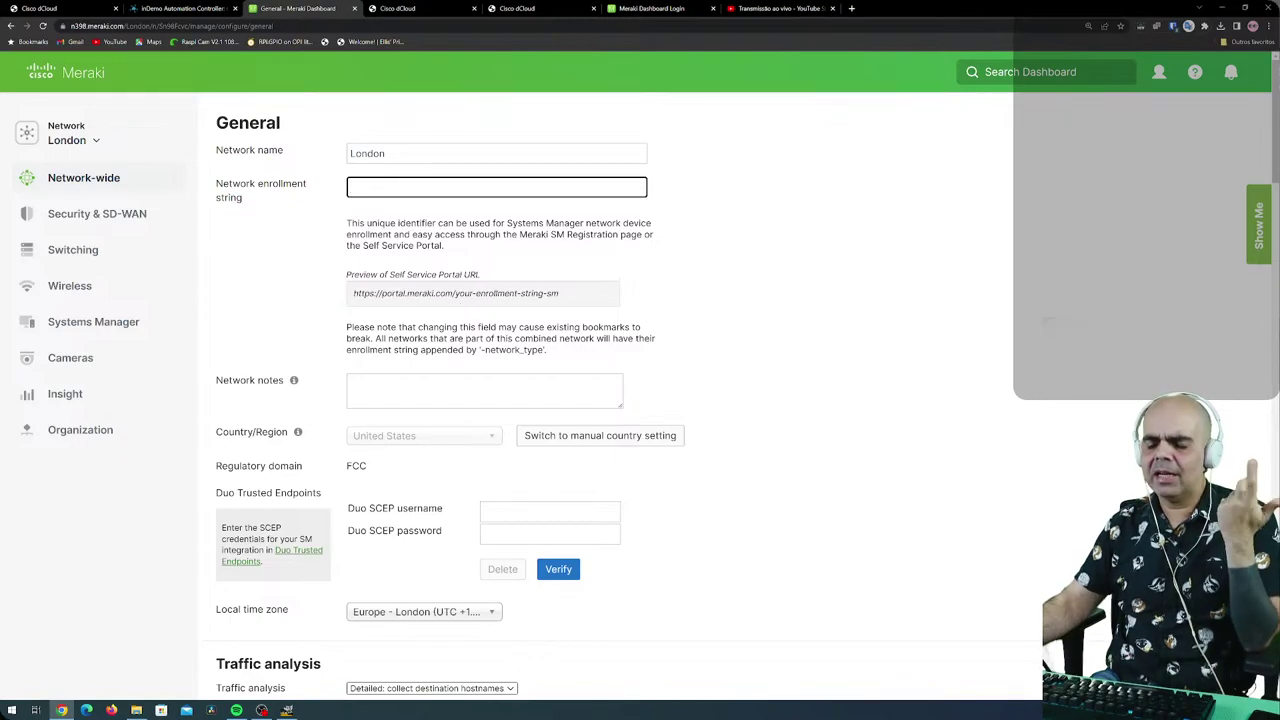
text(London)
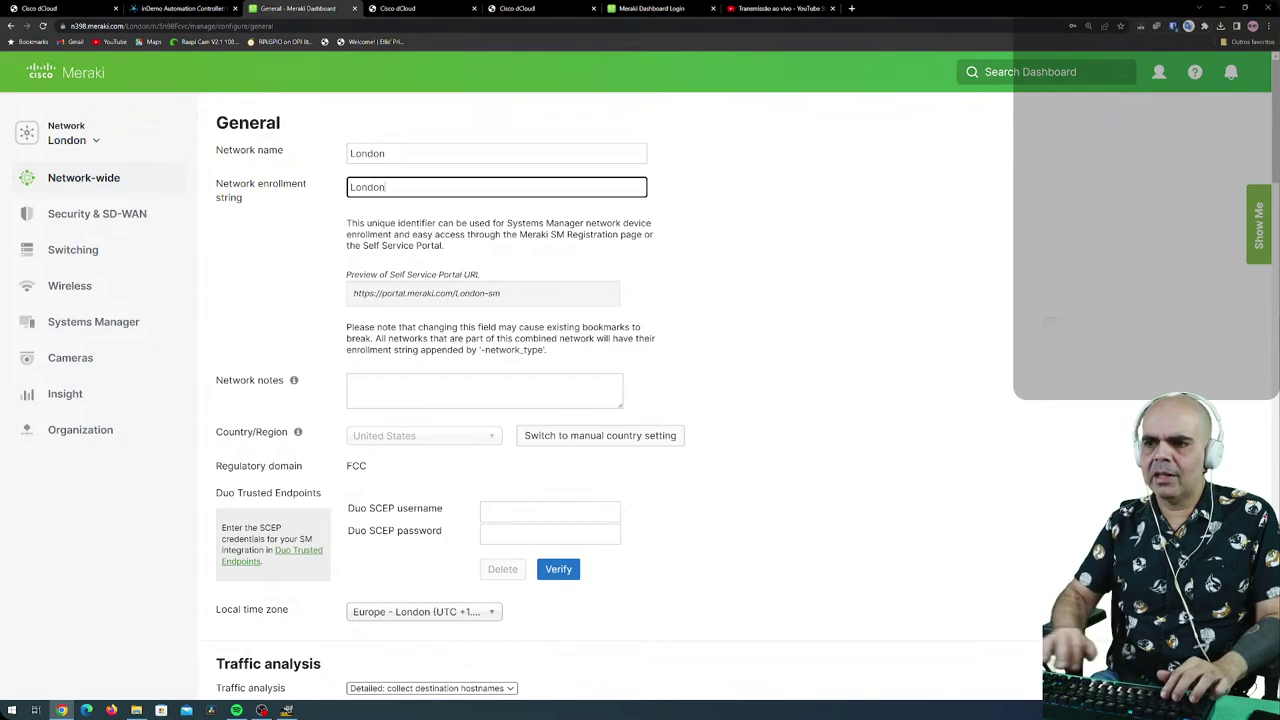
drag(509, 302, 392, 303)
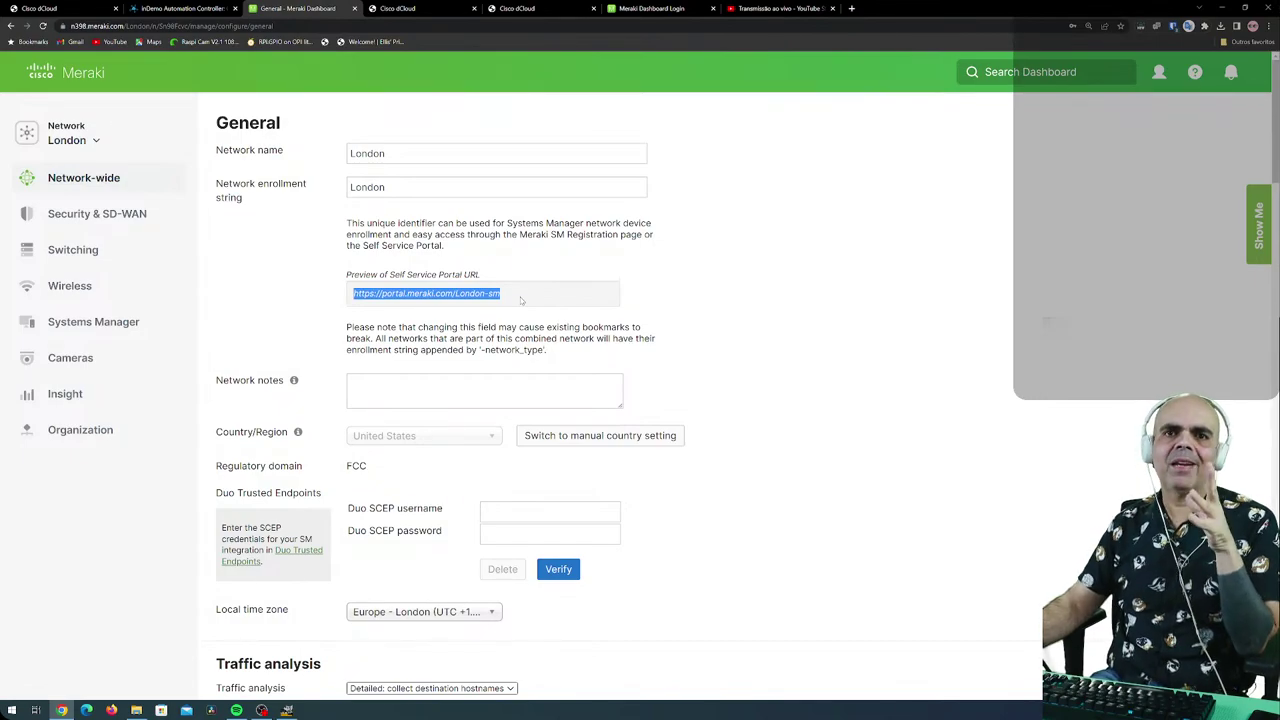
click(811, 327)
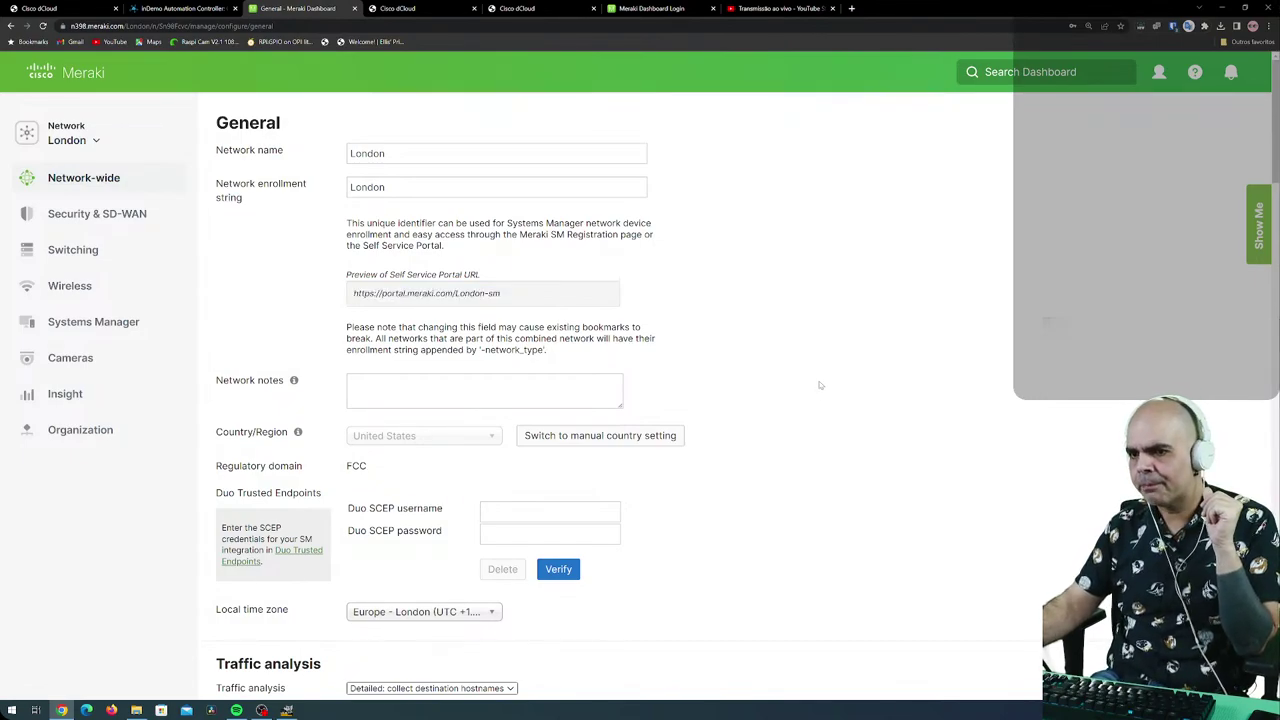
Examine the network notes, country/region and Duo Trusted Endpoints credential fields in the general settings without filling them in.
scroll(820, 382, down, 2)
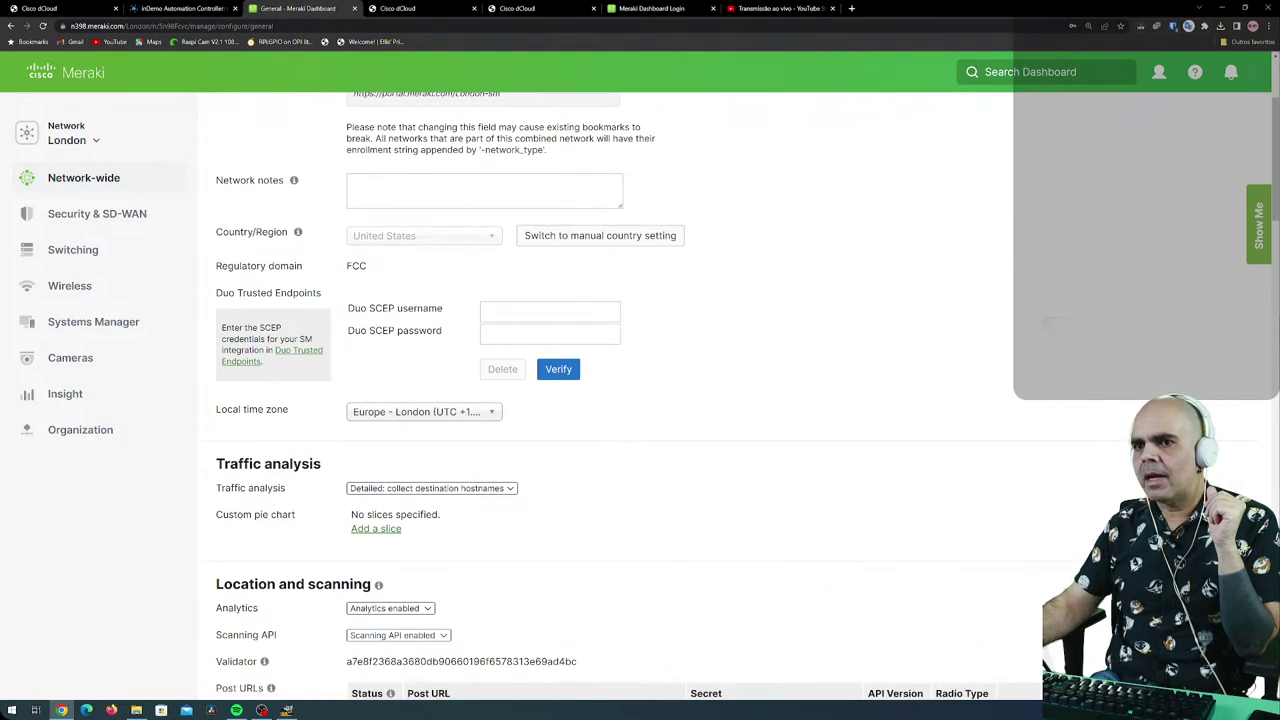
click(484, 190)
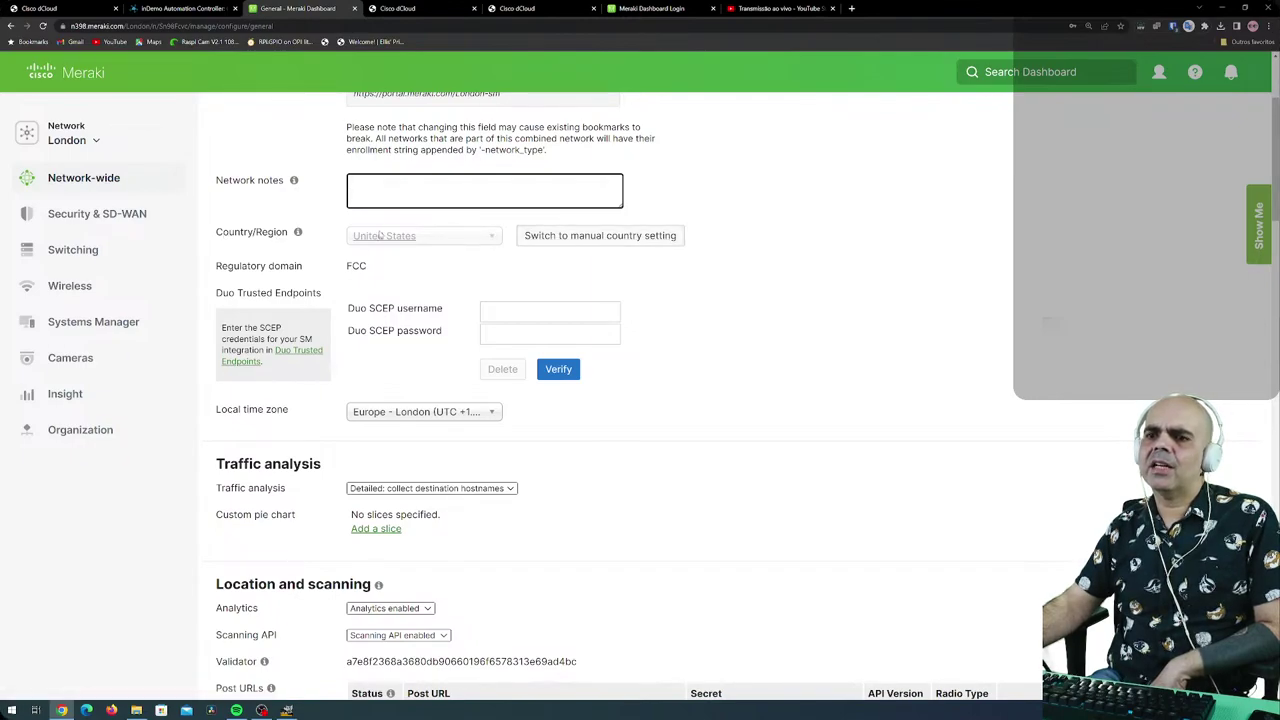
mouse_move(297, 233)
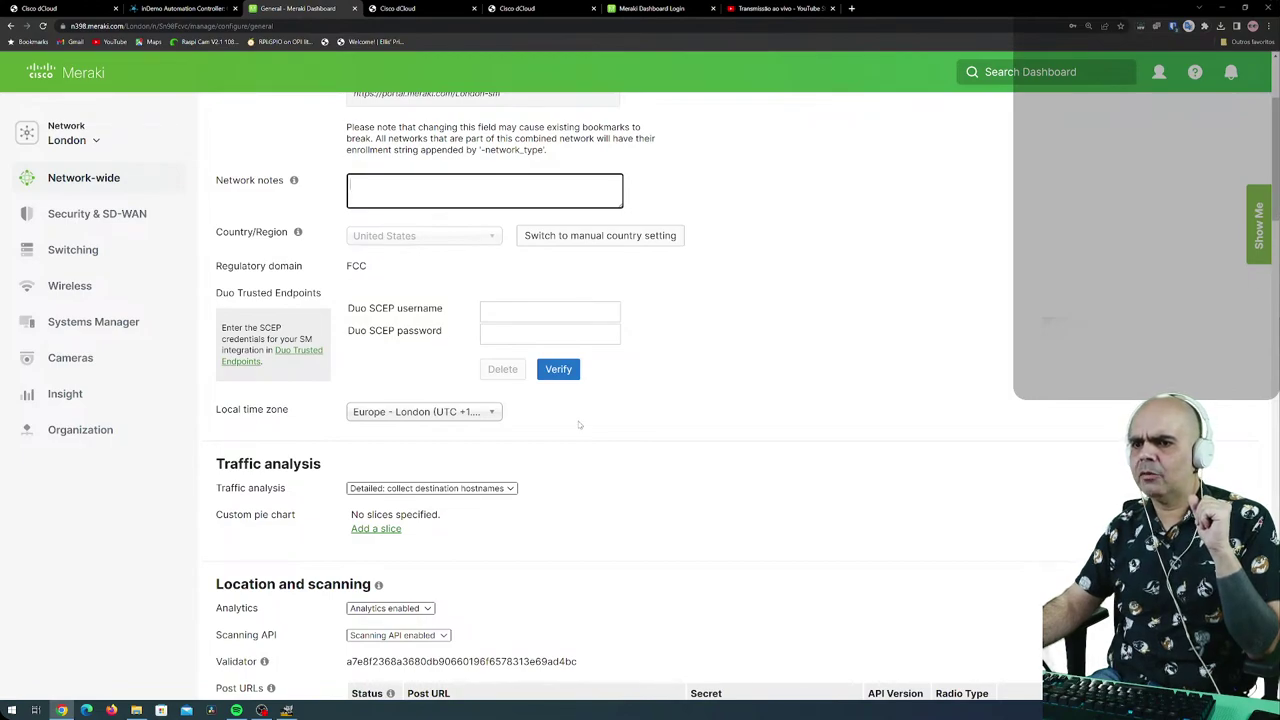
scroll(588, 422, down, 1)
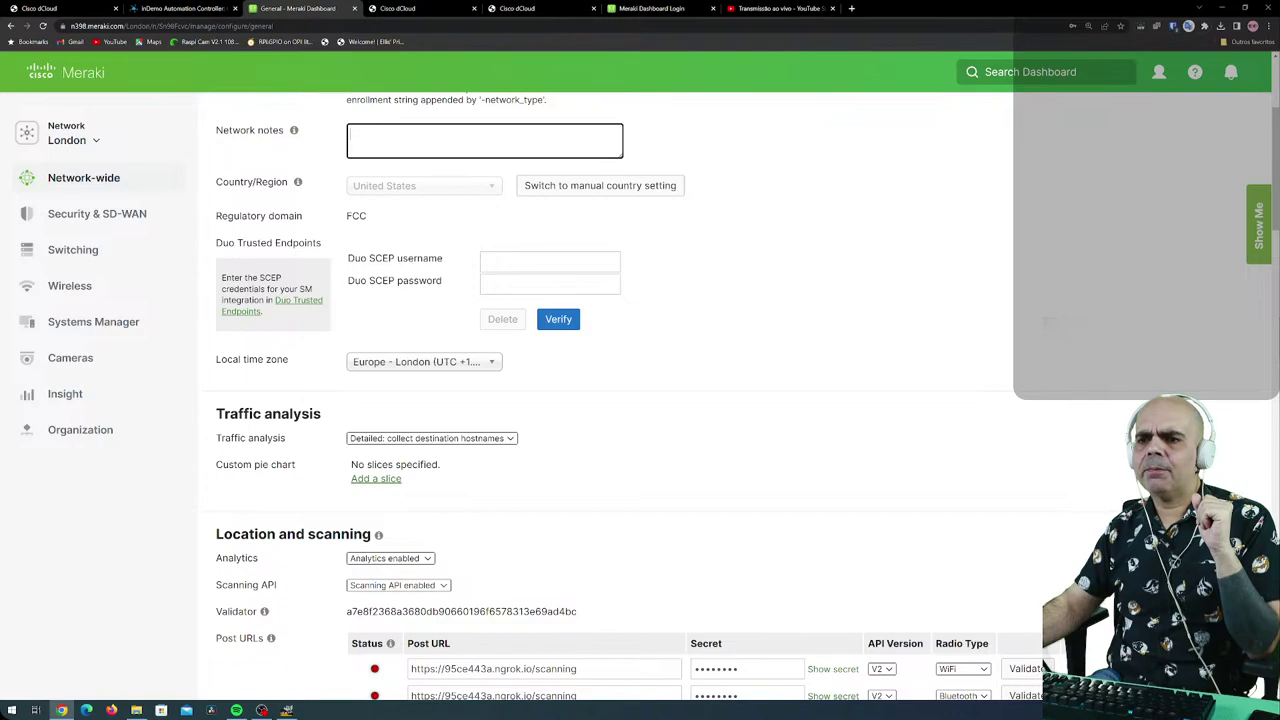
drag(216, 243, 343, 315)
click(369, 315)
click(545, 261)
click(550, 284)
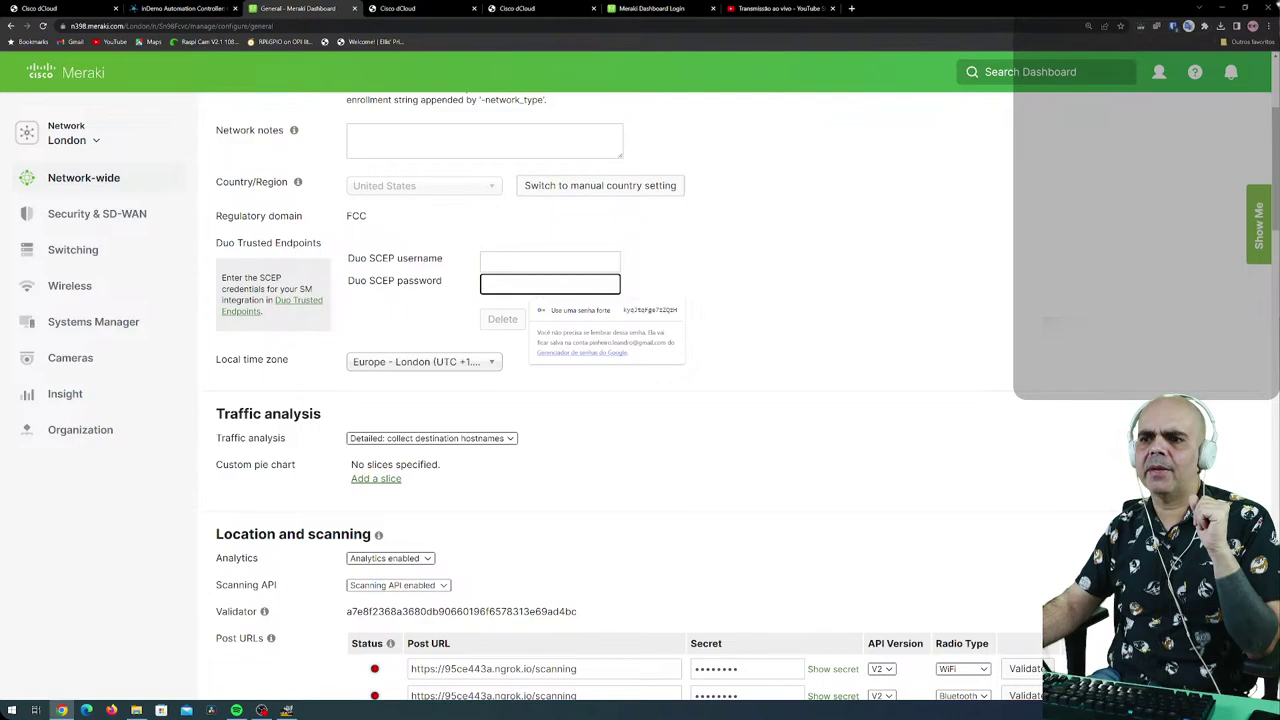
click(746, 428)
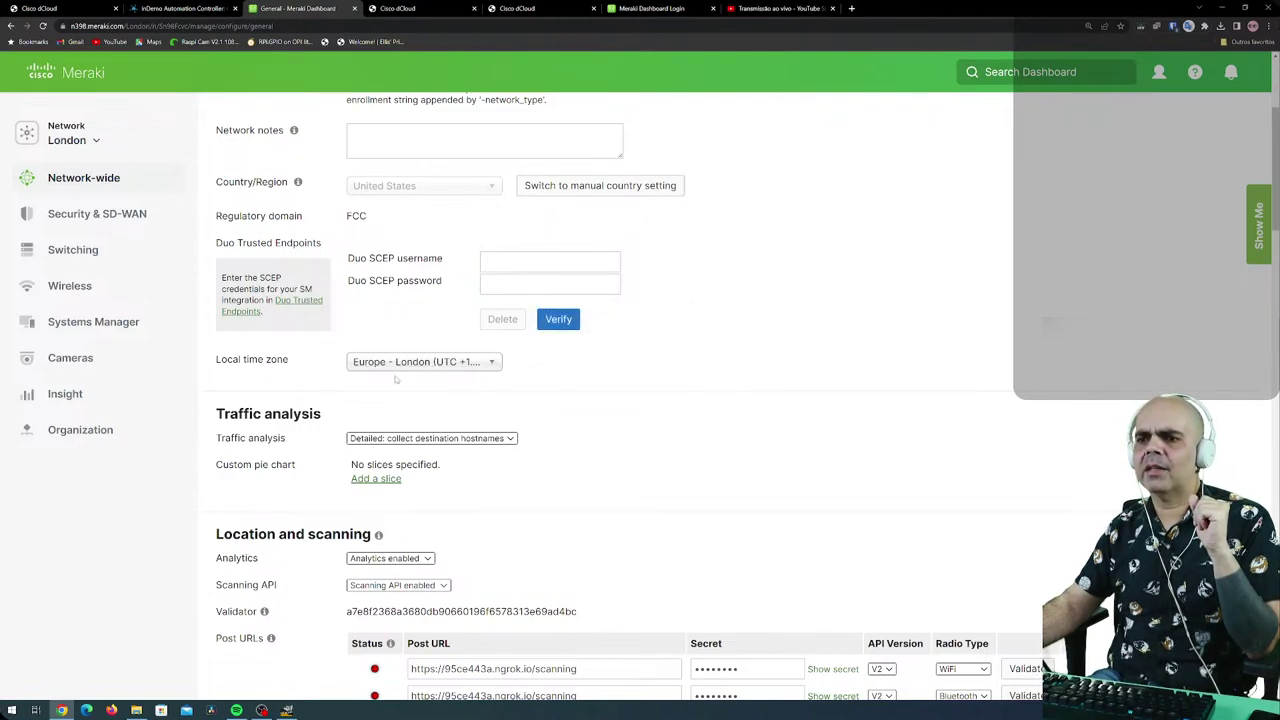
Review the local time zone and traffic analysis settings, including the available traffic collection levels and the custom pie chart.
scroll(597, 449, down, 1)
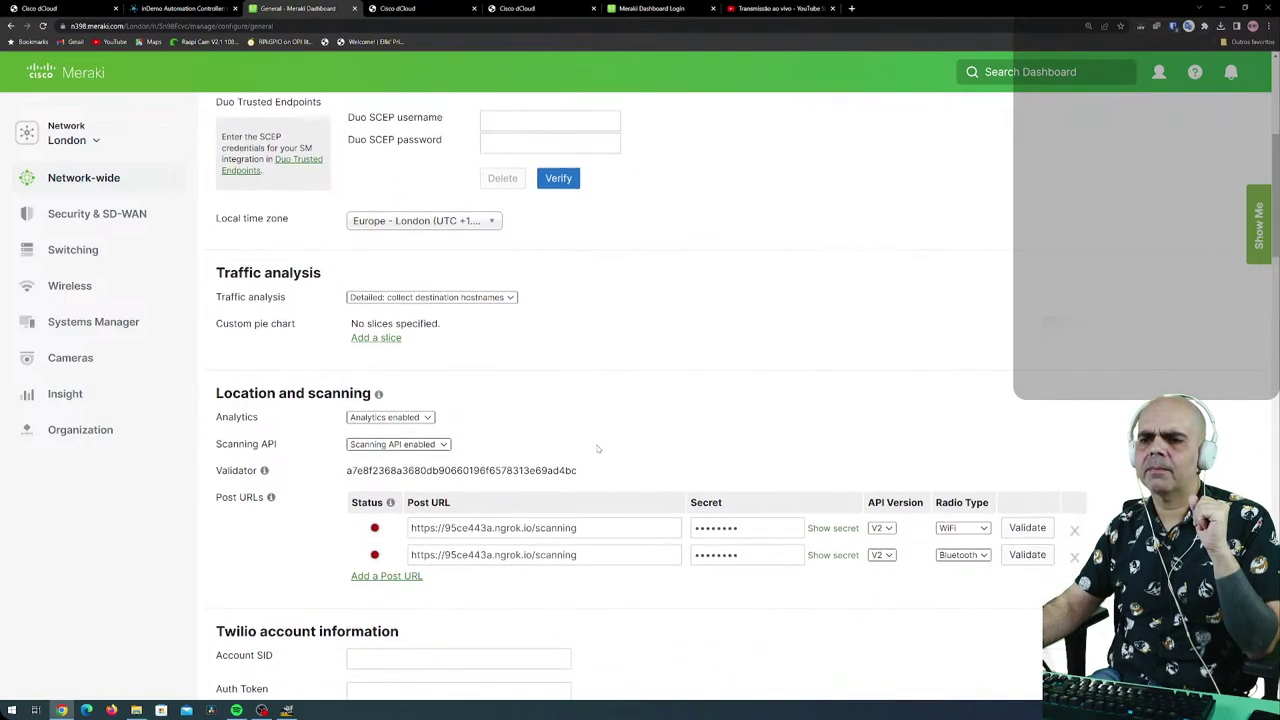
scroll(597, 449, down, 1)
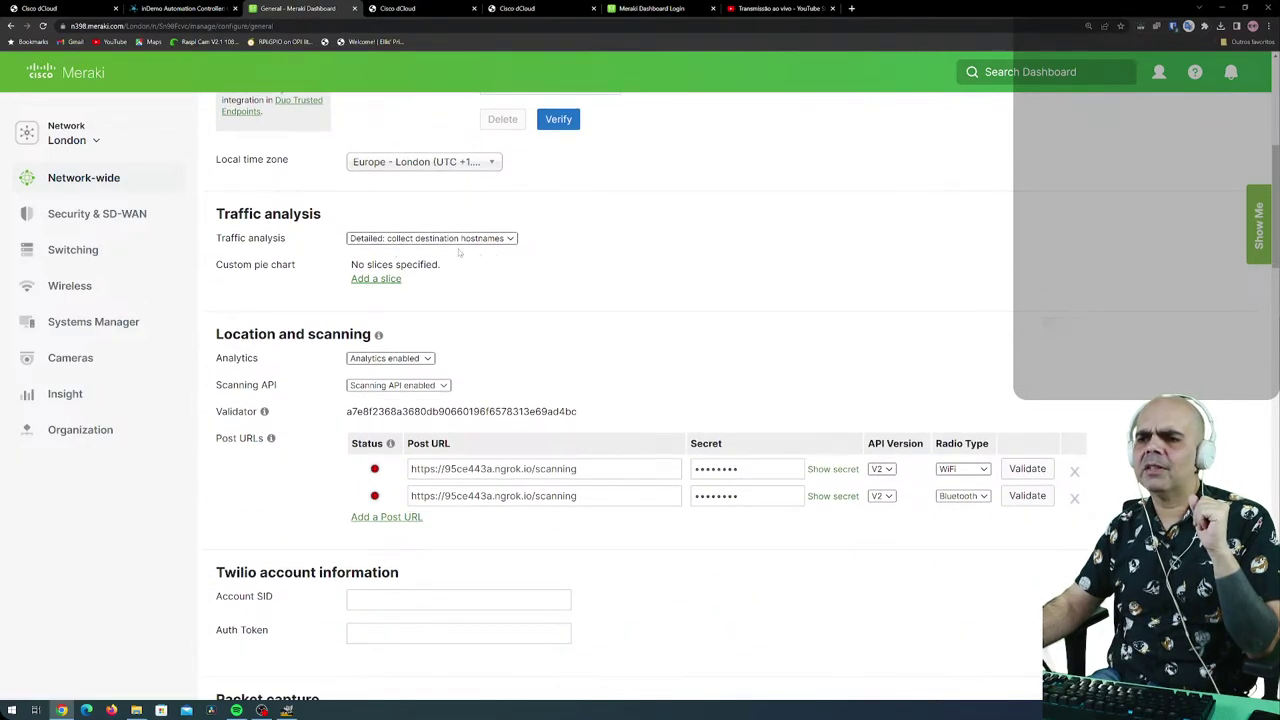
click(490, 239)
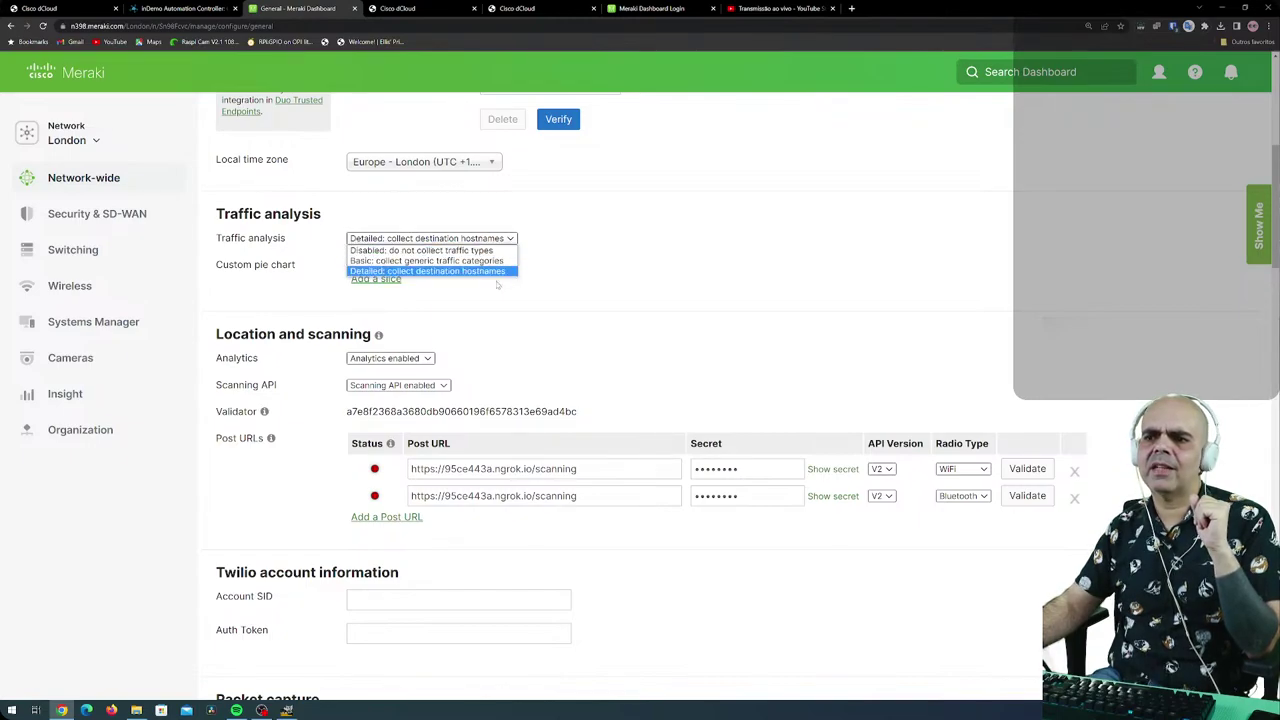
click(580, 299)
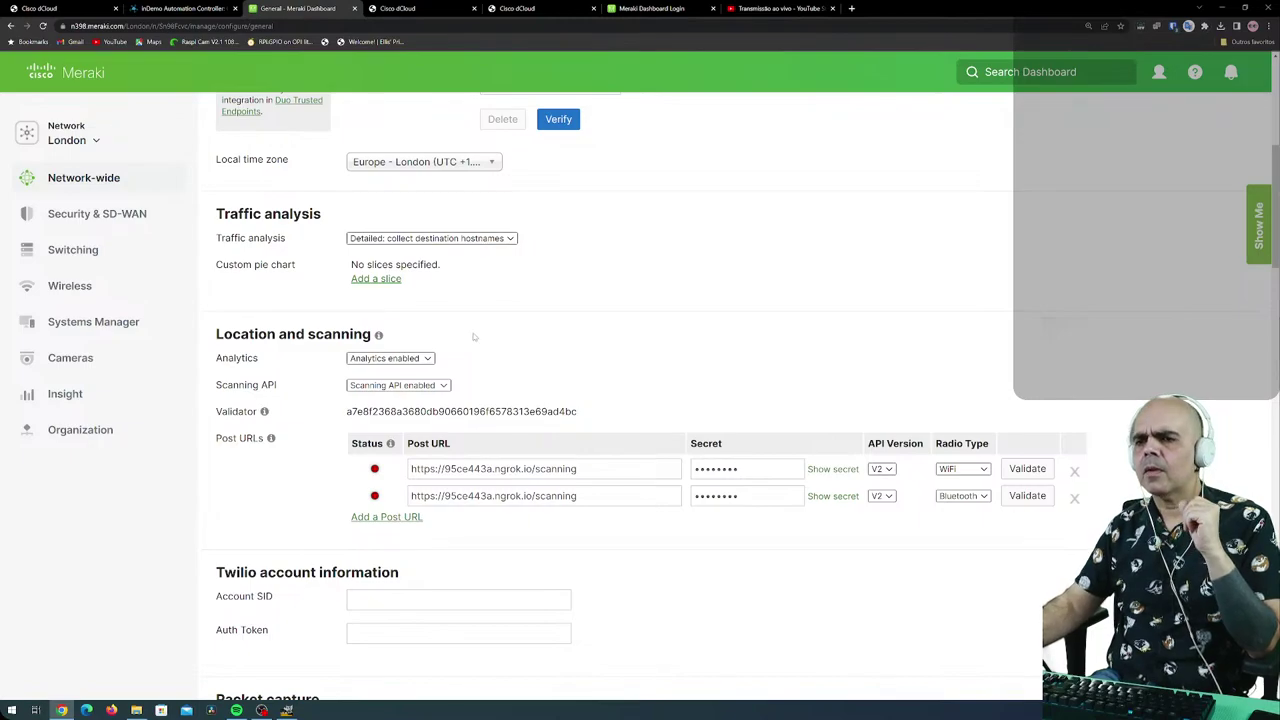
scroll(420, 309, down, 2)
scroll(420, 309, up, 1)
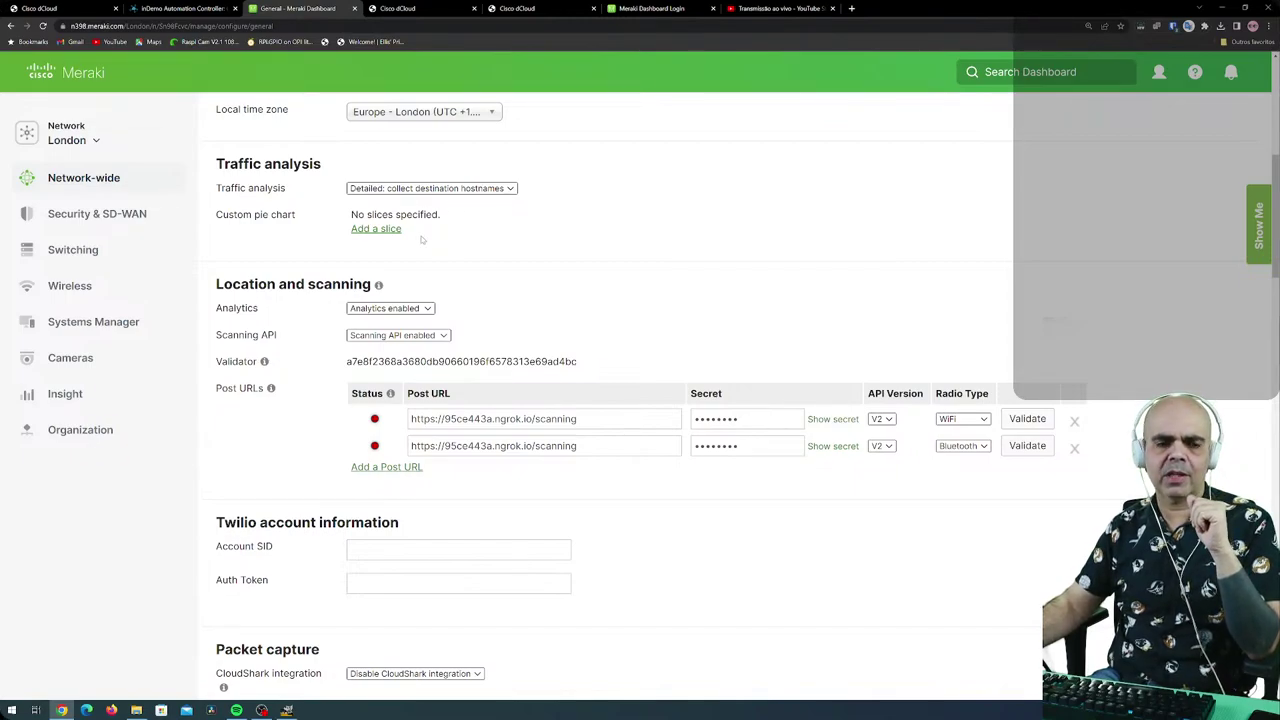
scroll(308, 408, down, 1)
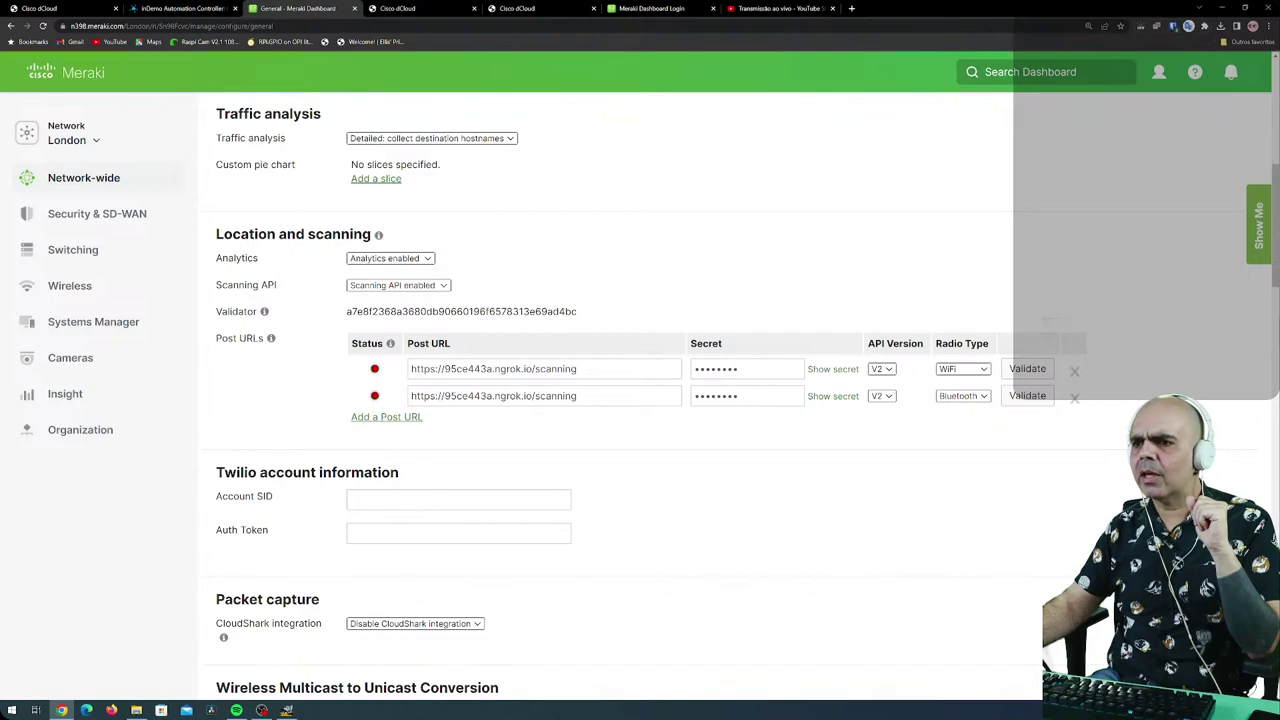
Inspect the Location and scanning choices for Analytics, Scanning API and the first Post URL's API version.
click(431, 258)
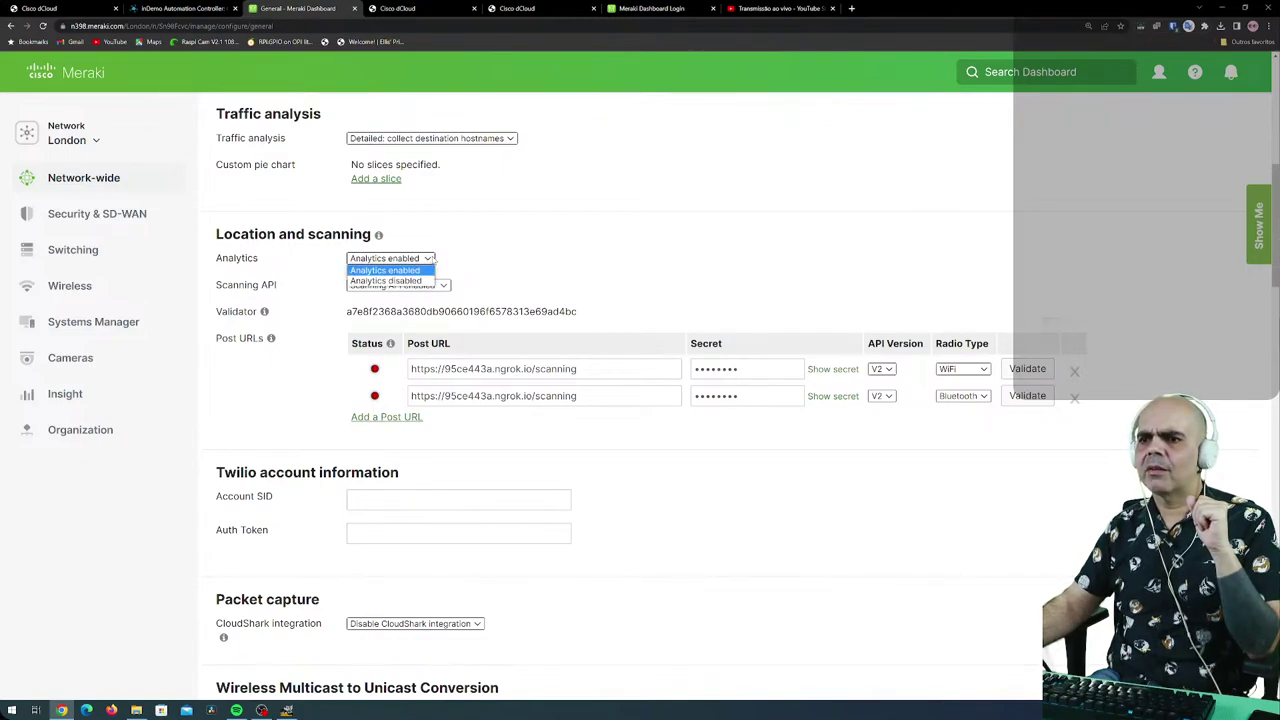
click(440, 290)
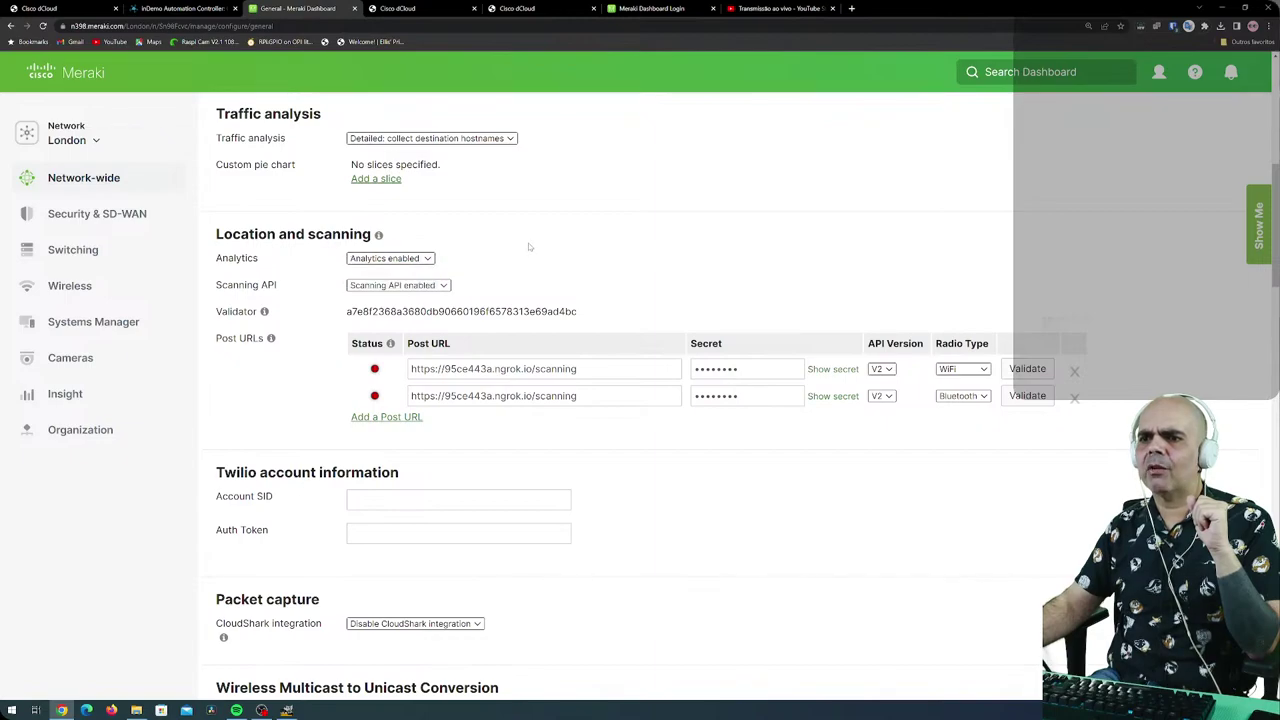
click(442, 287)
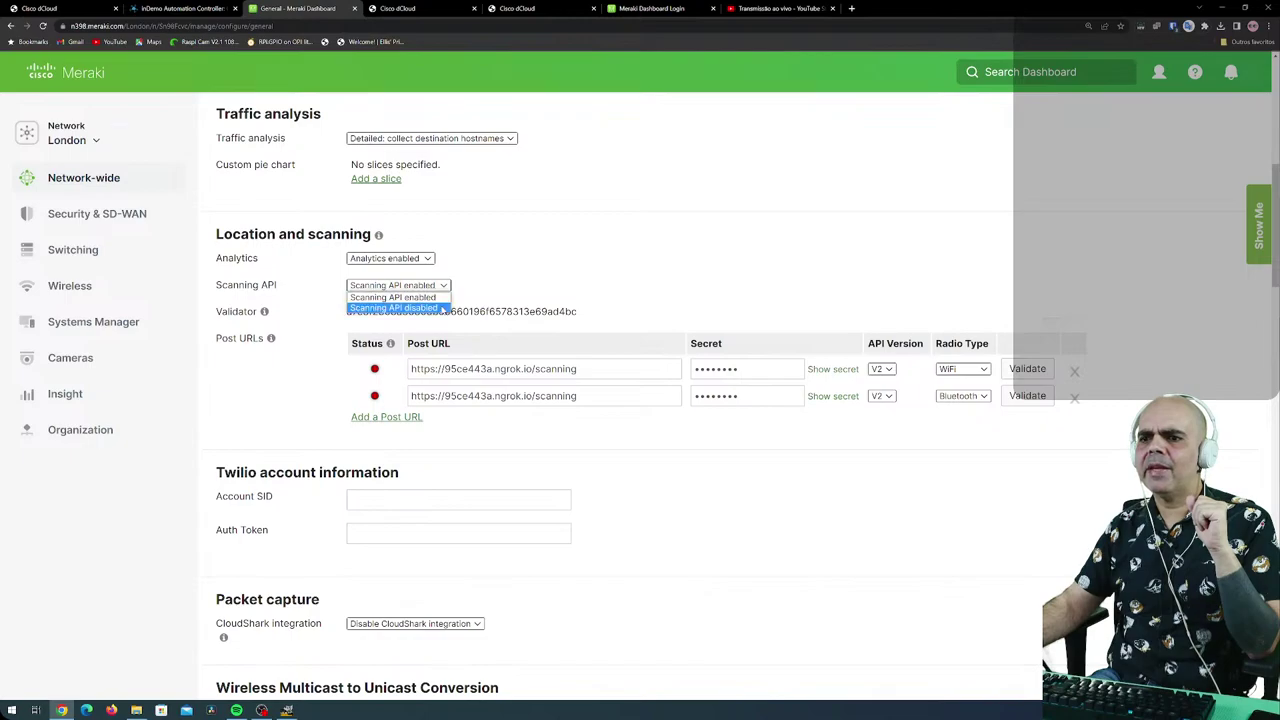
click(510, 266)
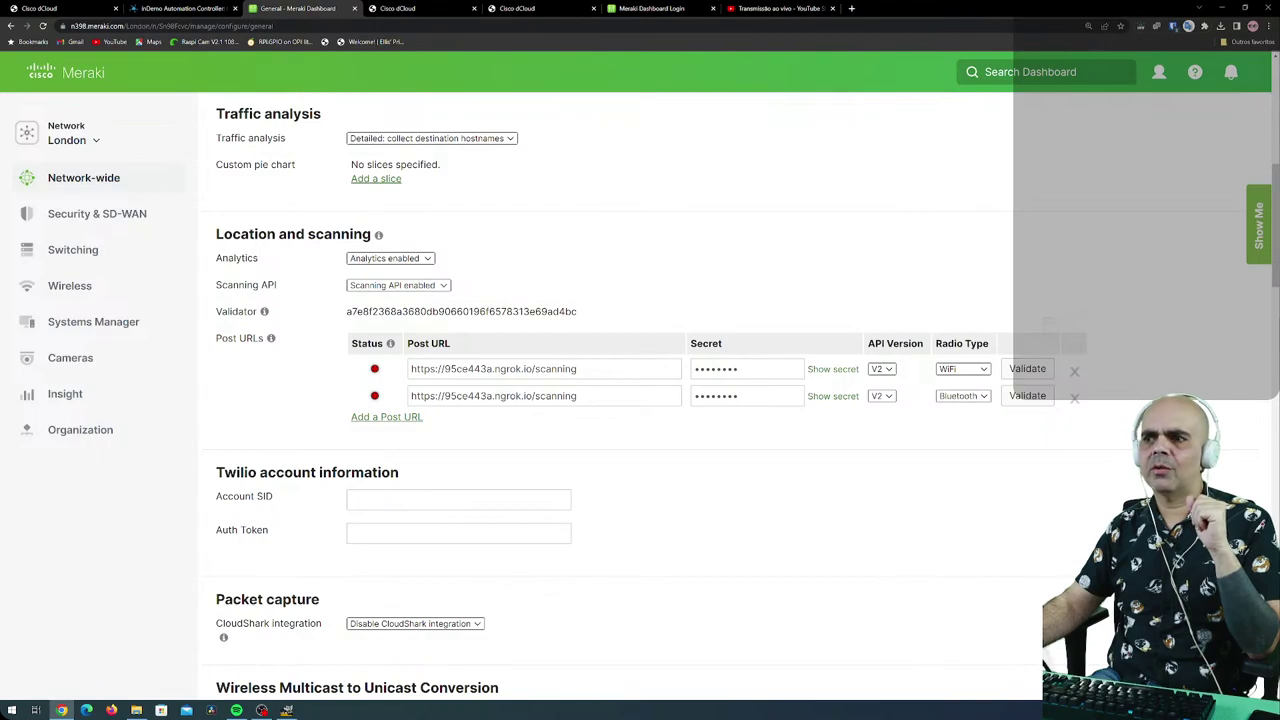
click(882, 369)
click(896, 372)
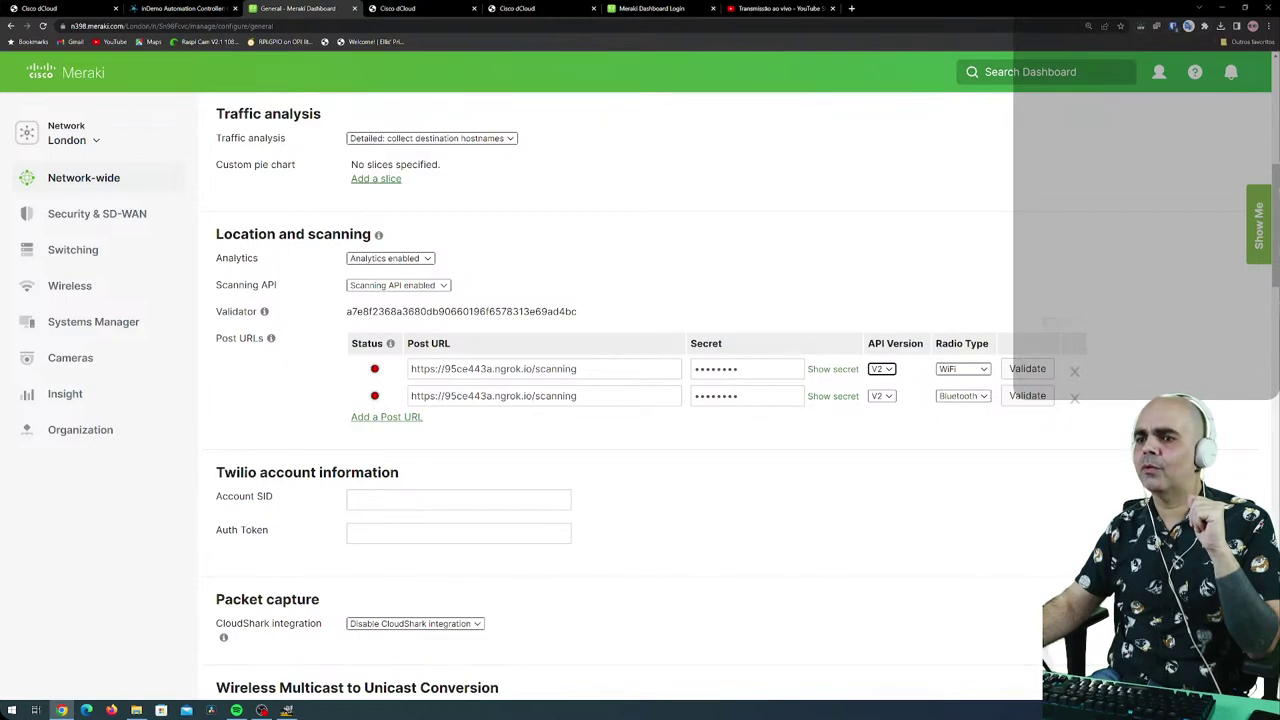
Enable CloudShark integration under Packet capture to inspect its extra fields, and disable it again.
scroll(706, 466, down, 1)
scroll(706, 466, down, 5)
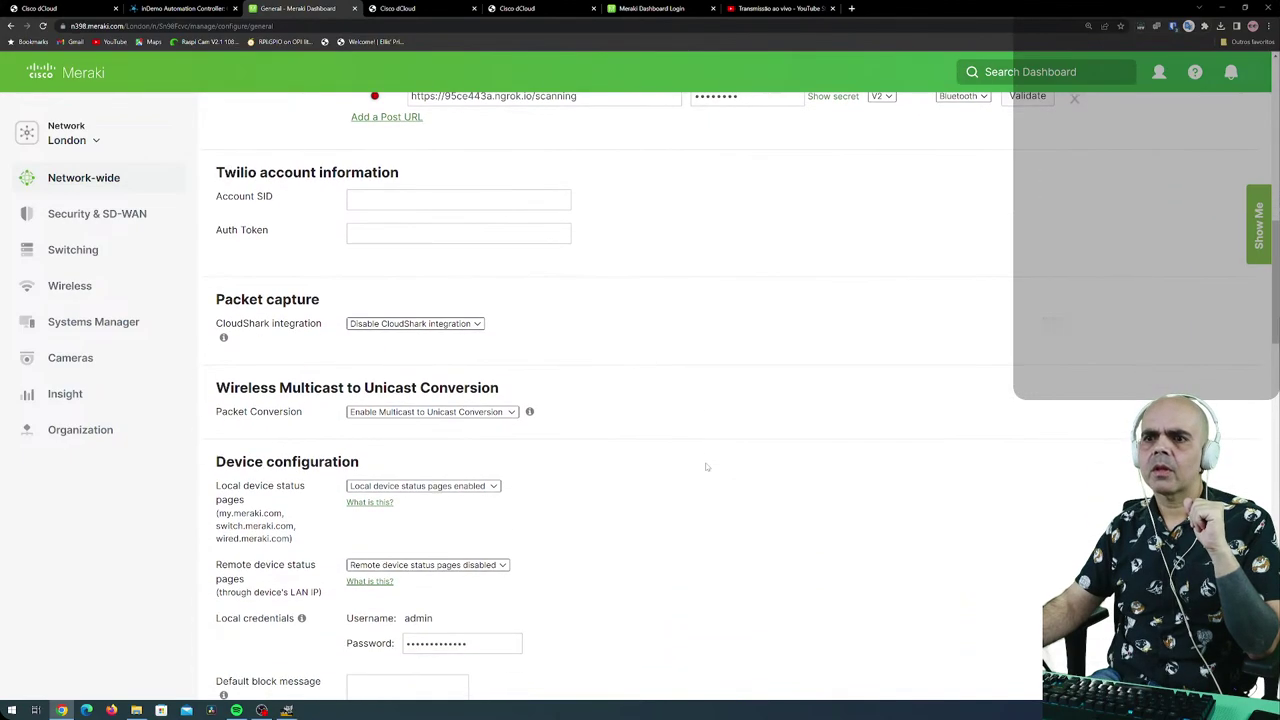
scroll(605, 377, down, 1)
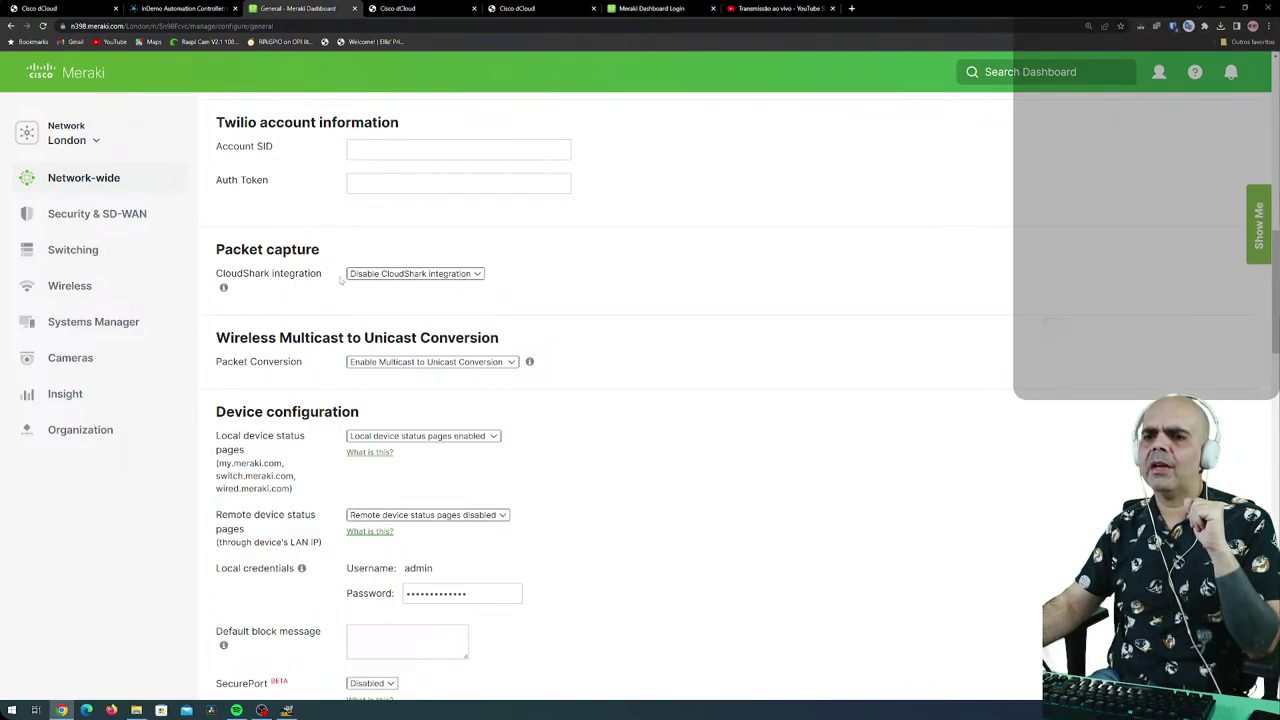
click(440, 274)
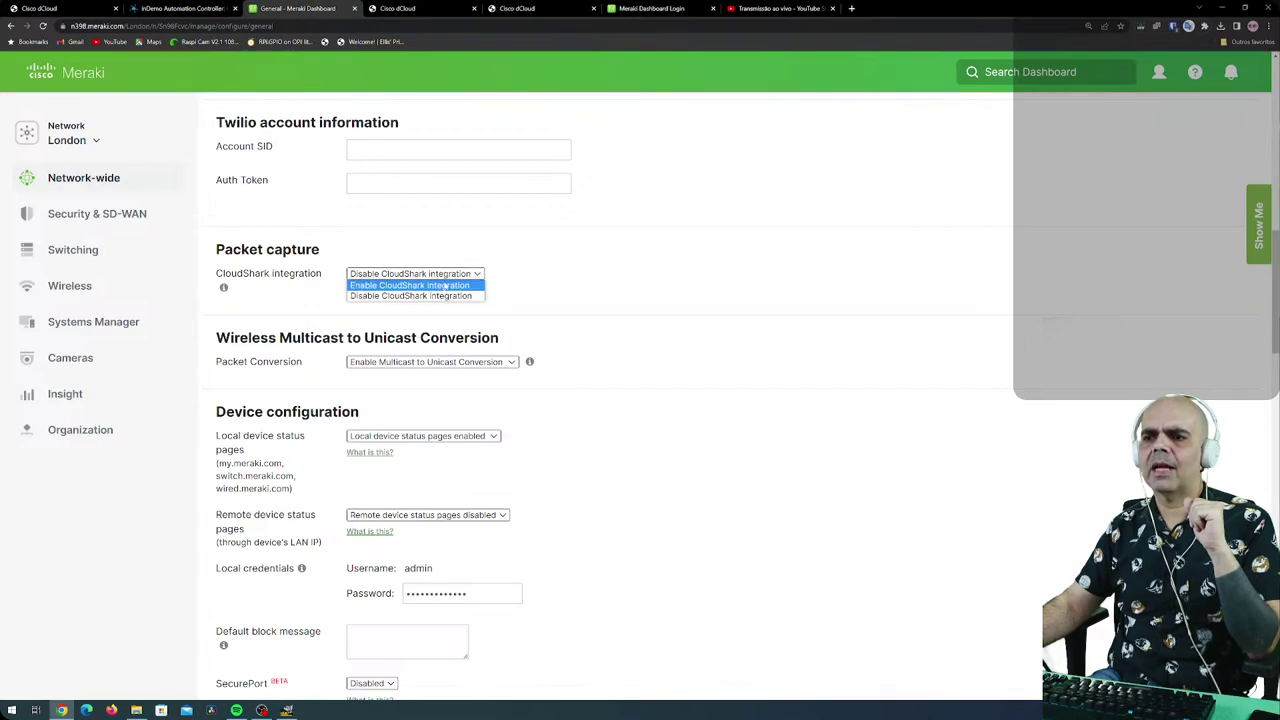
click(452, 286)
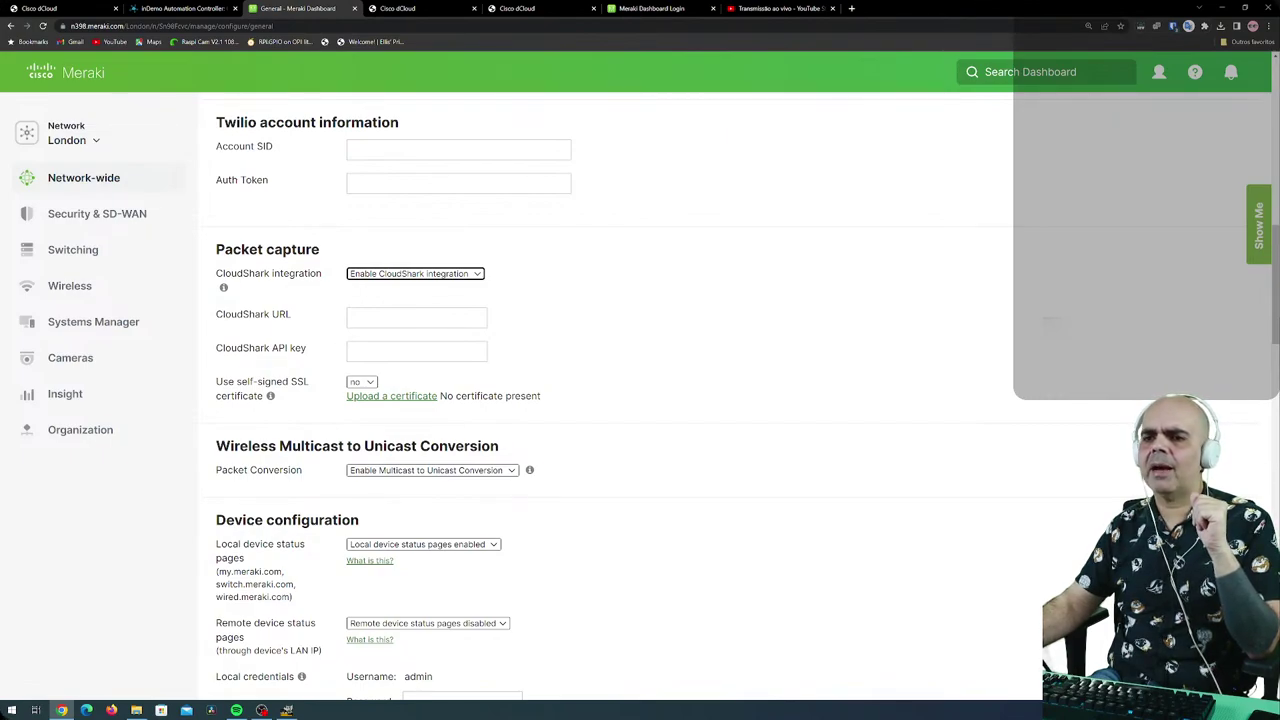
click(466, 274)
click(426, 296)
Check the wireless Packet Conversion choices and keep Enable Multicast to Unicast Conversion selected.
scroll(620, 380, down, 1)
scroll(620, 380, down, 1)
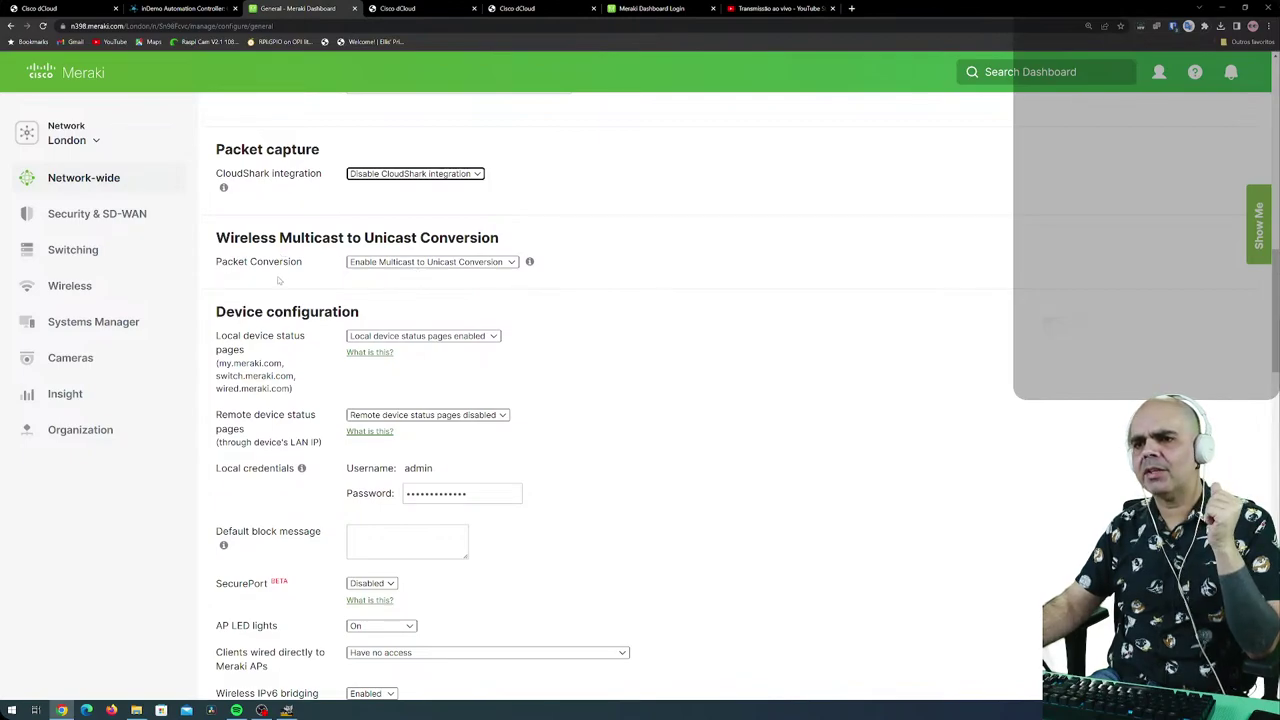
click(511, 264)
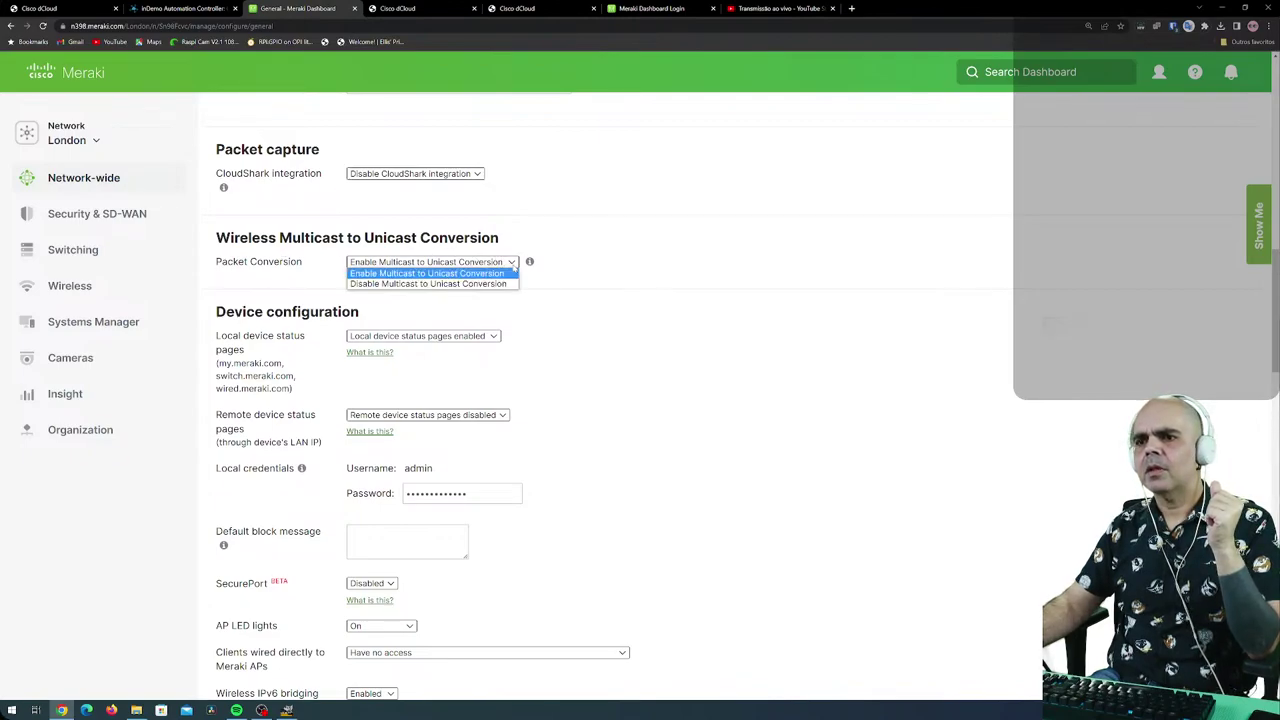
click(505, 273)
Open the Multicast-Unicast Conversion documentation from the Packet Conversion help note in a new tab and enlarge the page for reading.
mouse_move(530, 263)
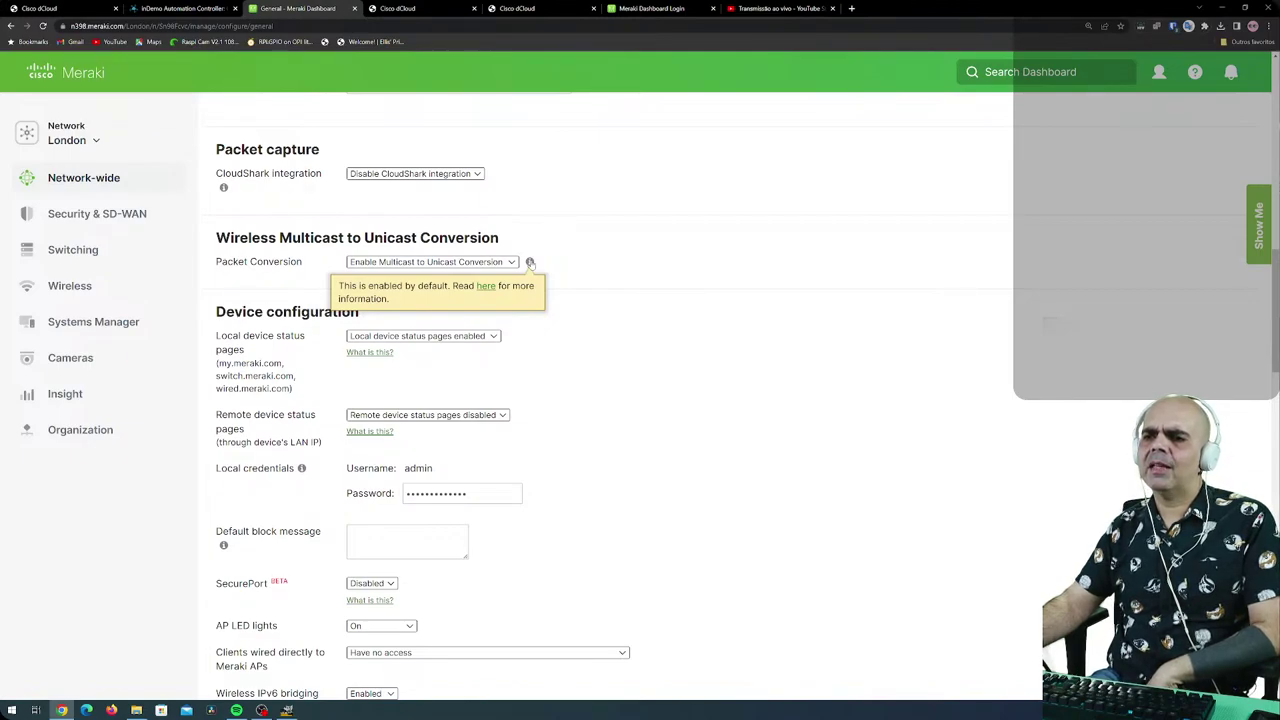
right_click(484, 288)
click(515, 294)
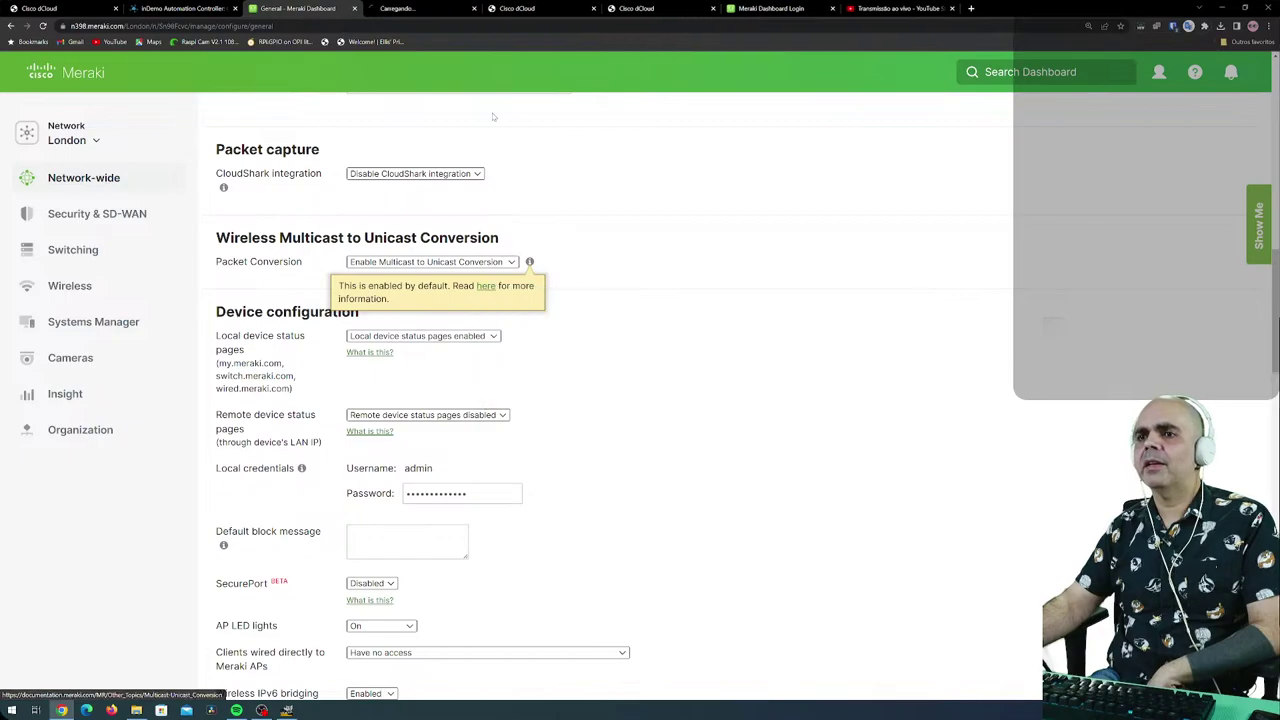
click(420, 8)
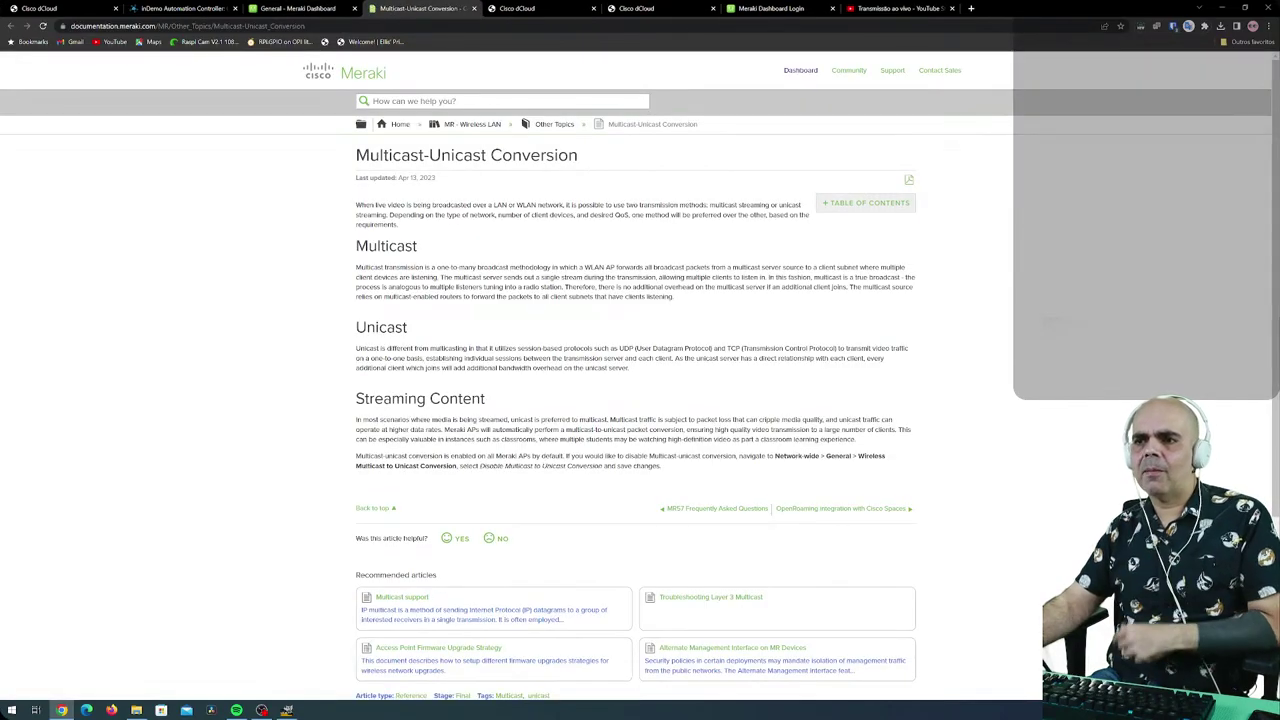
key(ctrl+plus)
key(ctrl+plus)
key(ctrl+plus)
key(ctrl+plus)
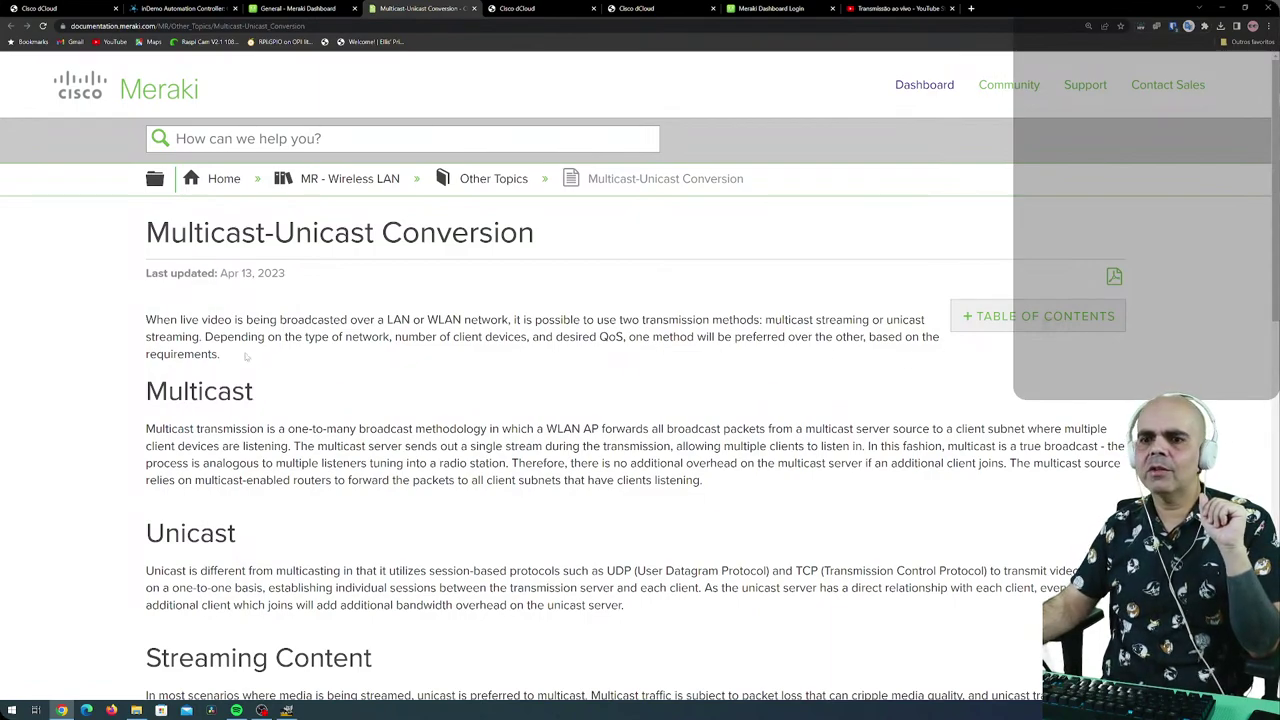
Read the Multicast-Unicast Conversion article through its Streaming Content section and close it to return to the General settings.
scroll(640, 400, down, 3)
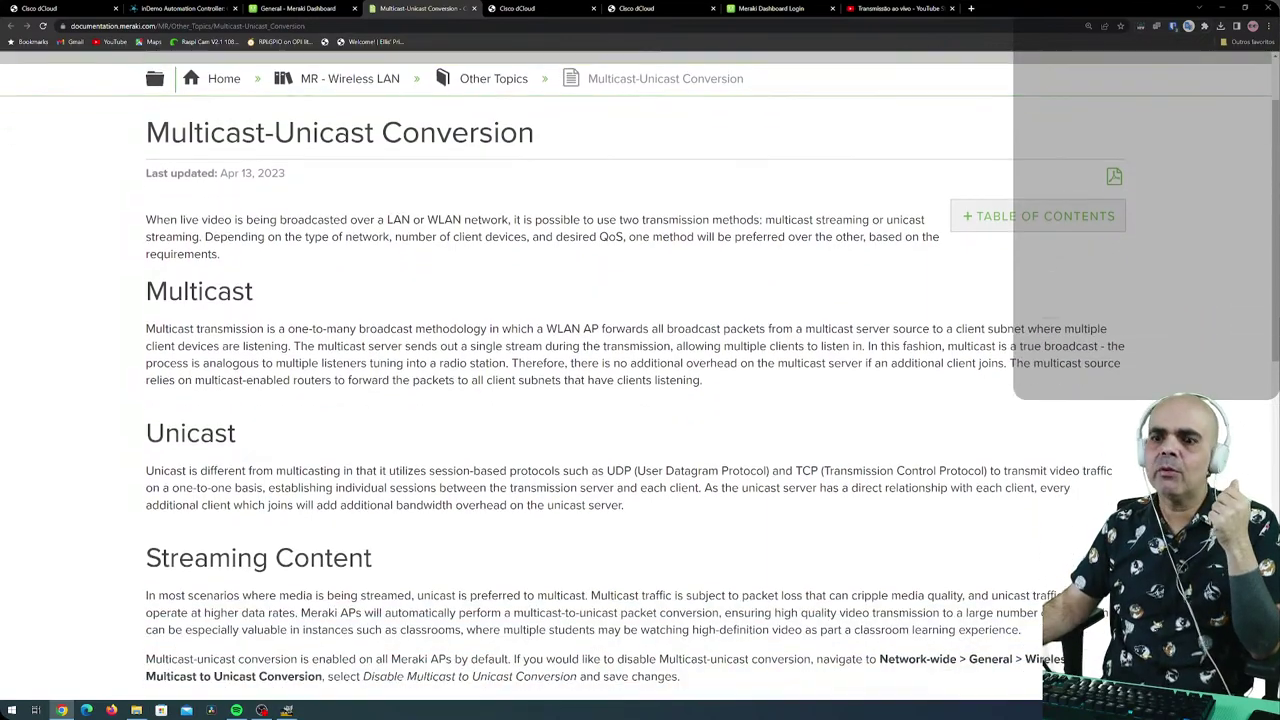
scroll(225, 341, down, 1)
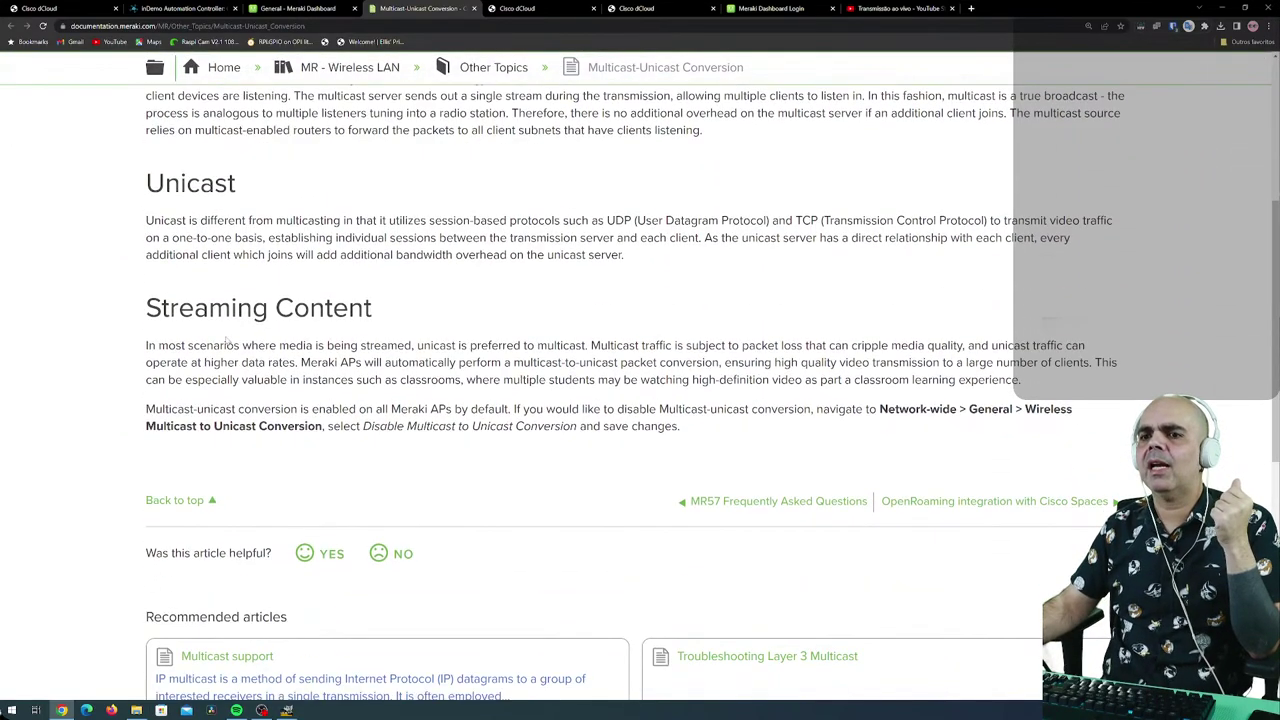
scroll(330, 366, down, 1)
scroll(430, 457, up, 5)
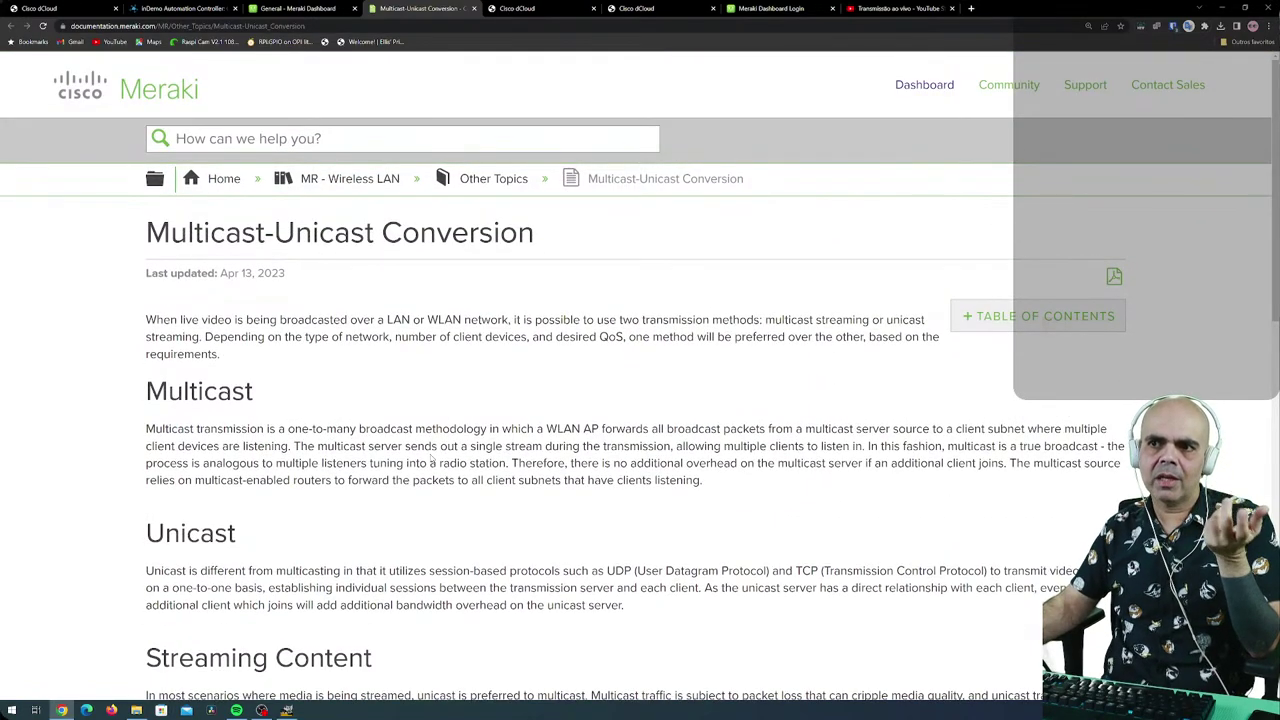
click(474, 9)
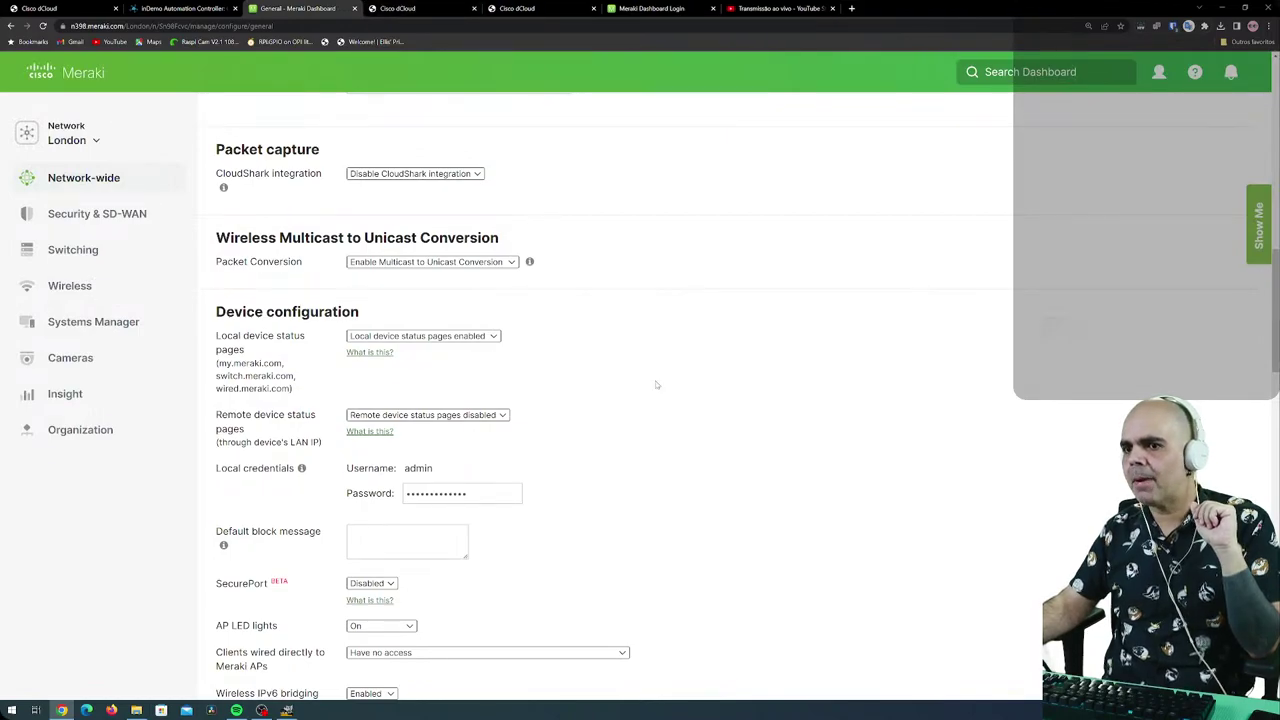
Check the Local device status pages choices under Device configuration without changing the setting.
scroll(656, 384, down, 2)
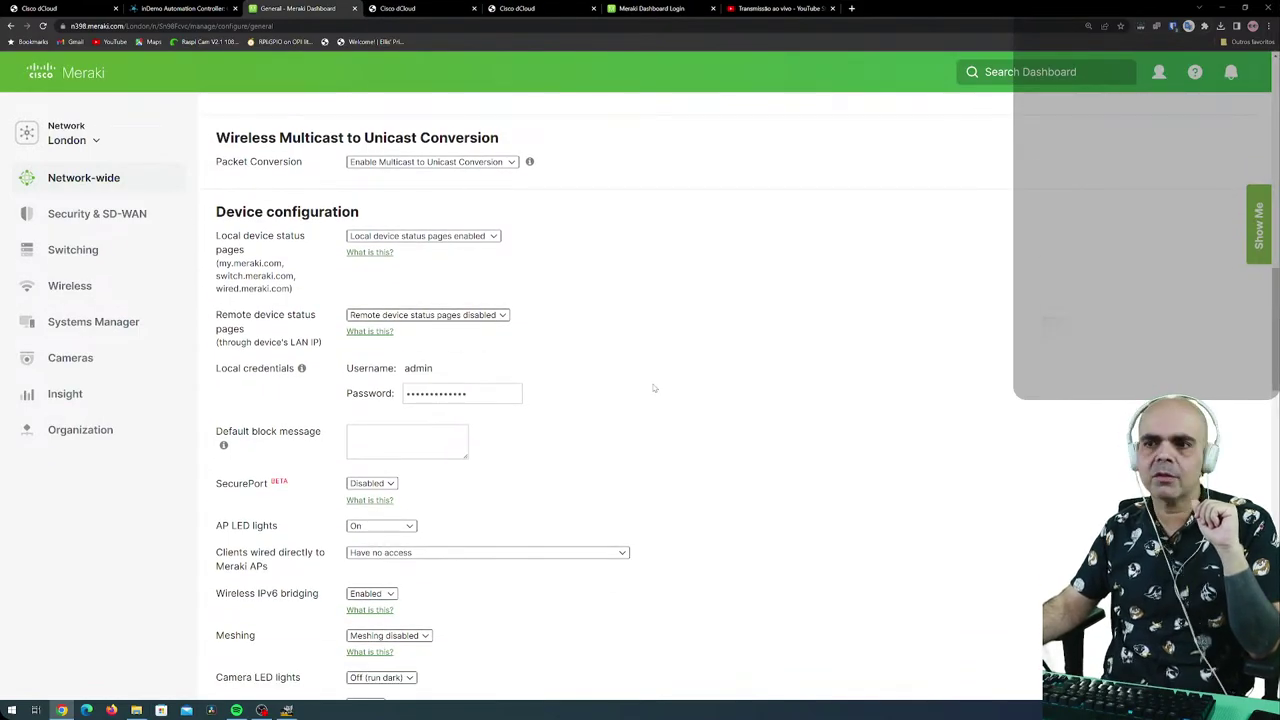
scroll(654, 387, down, 2)
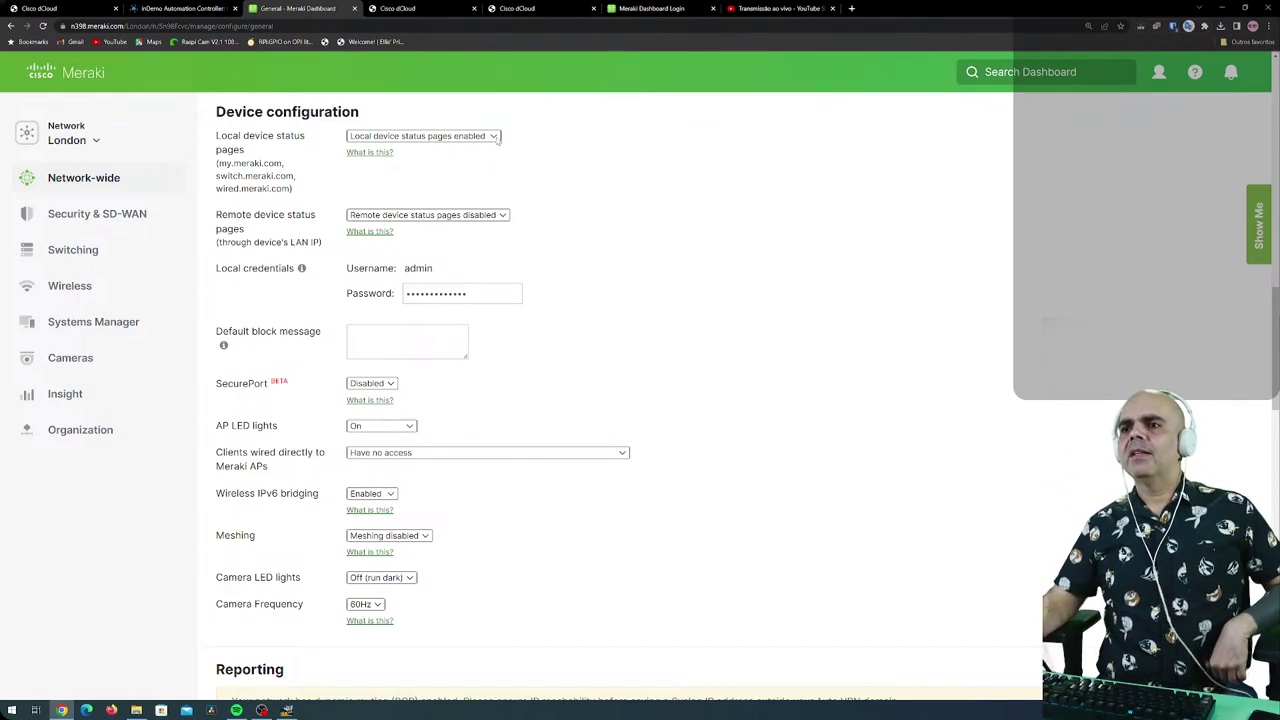
click(495, 136)
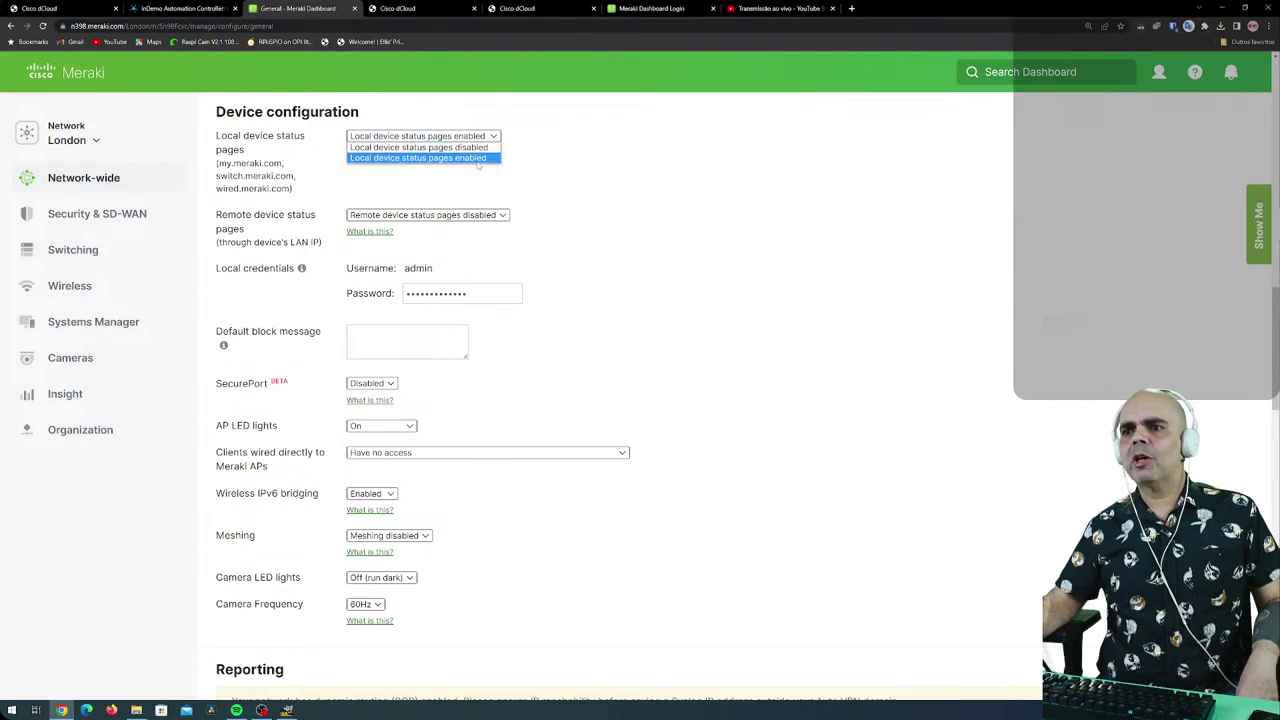
click(547, 183)
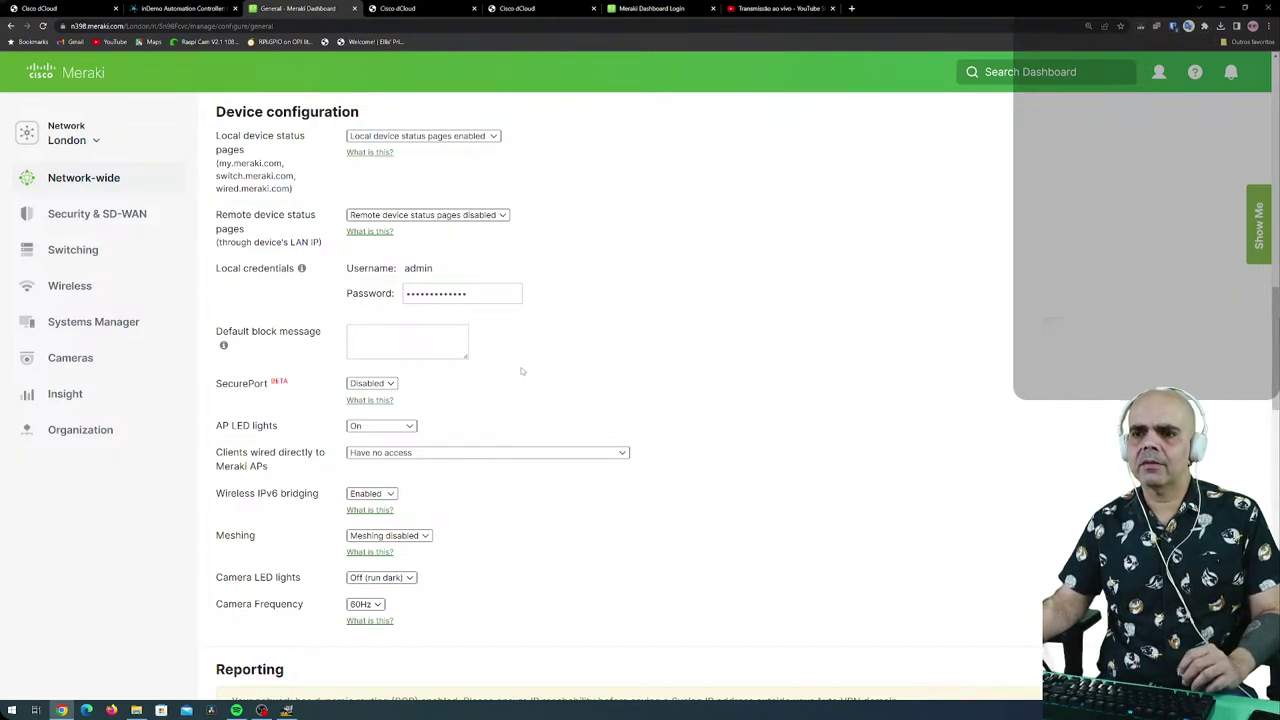
Inspect the Default block message field and the available SecurePort choices, leaving both as they are.
mouse_move(223, 346)
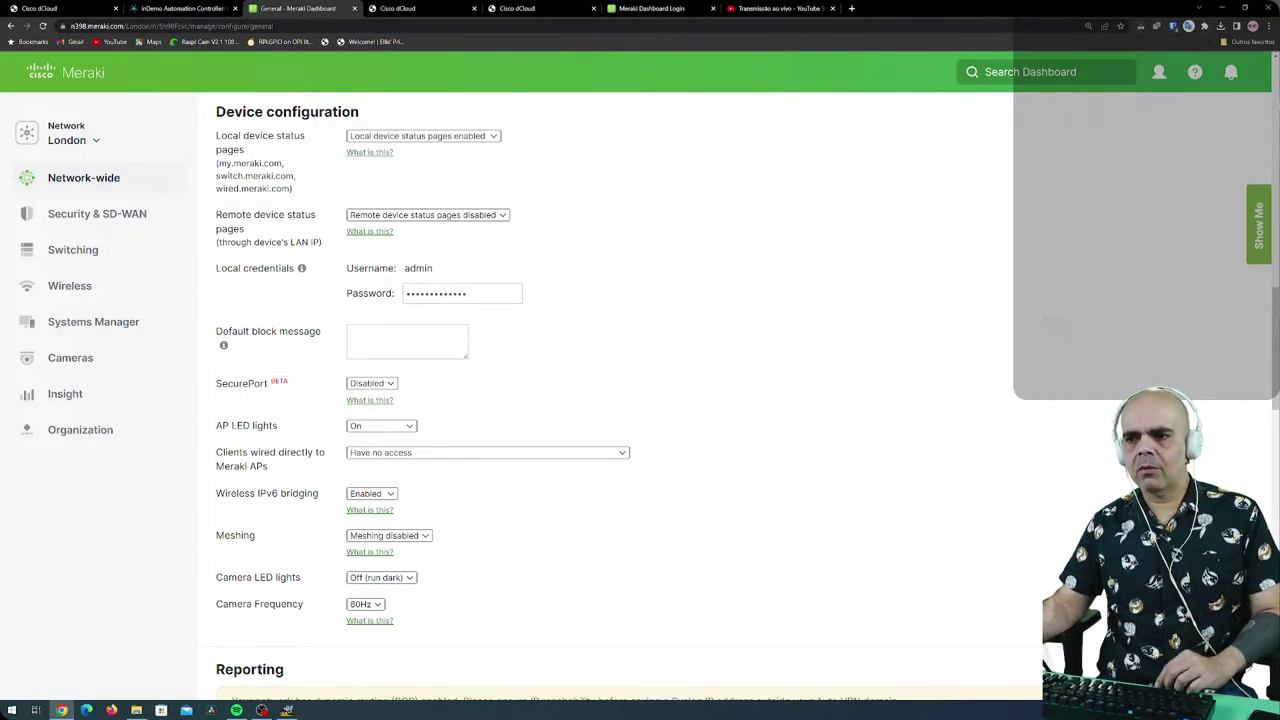
click(407, 341)
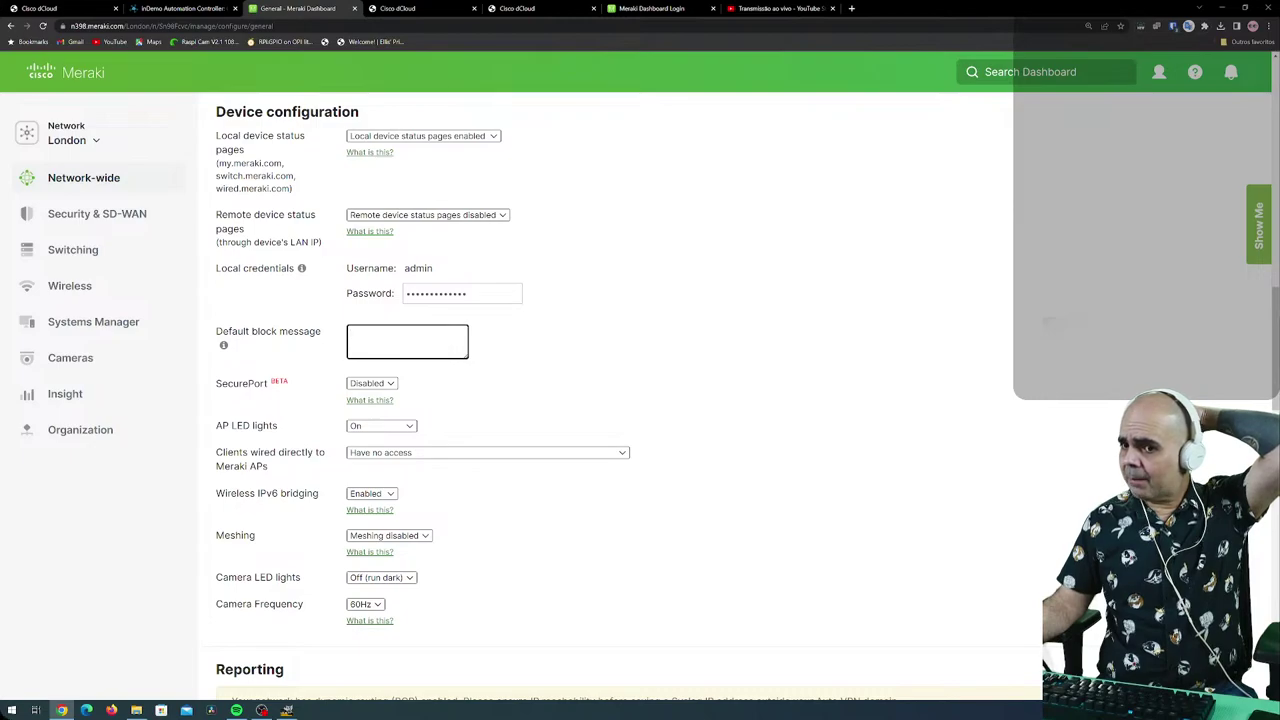
click(392, 388)
click(396, 400)
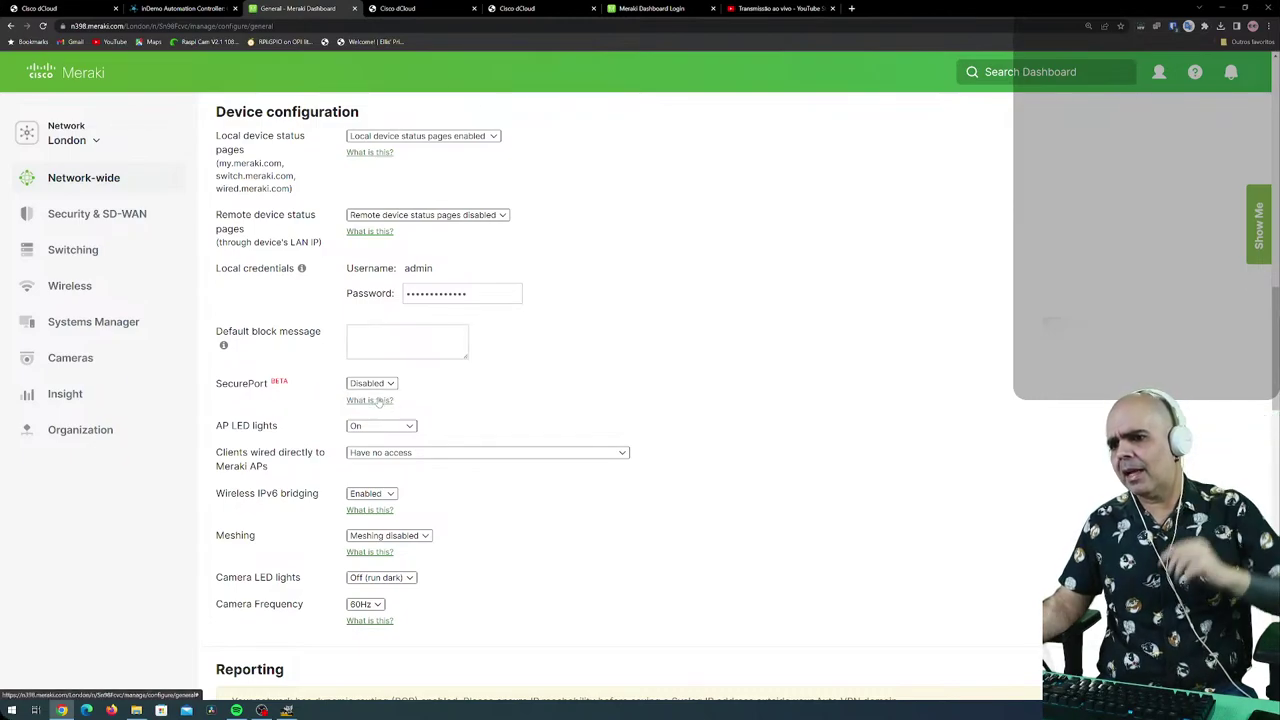
right_click(379, 401)
click(391, 407)
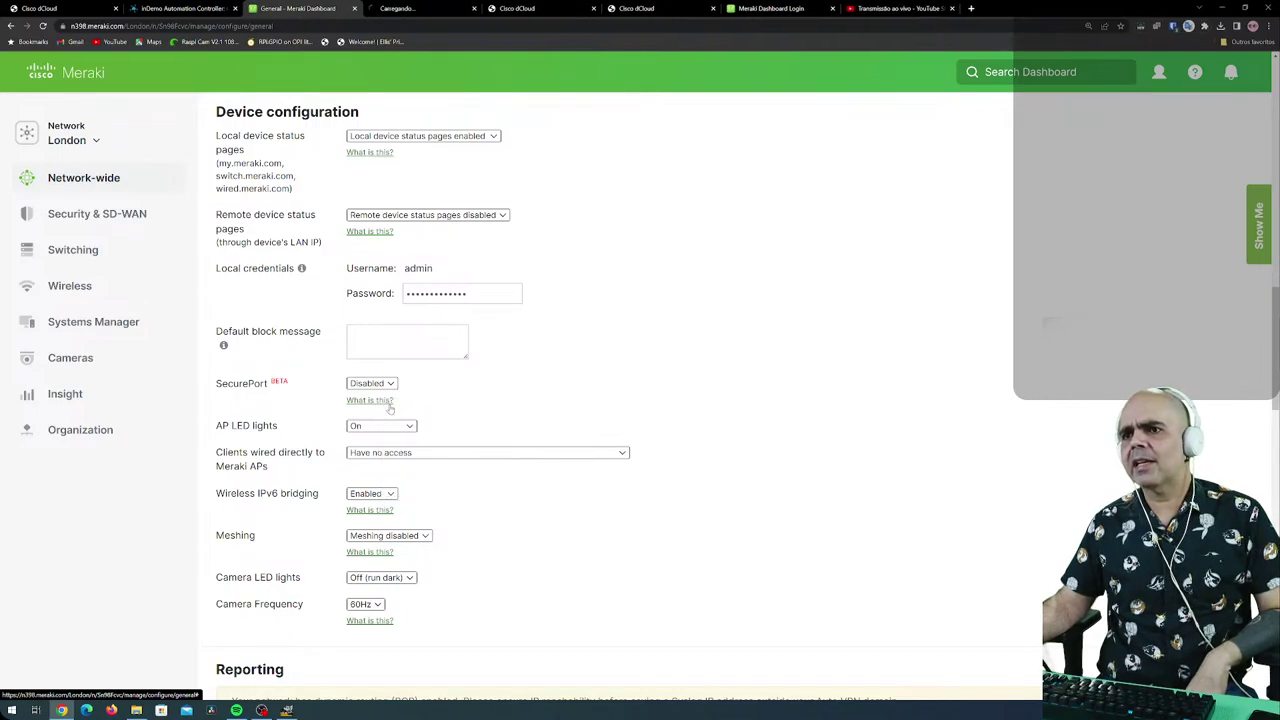
click(418, 9)
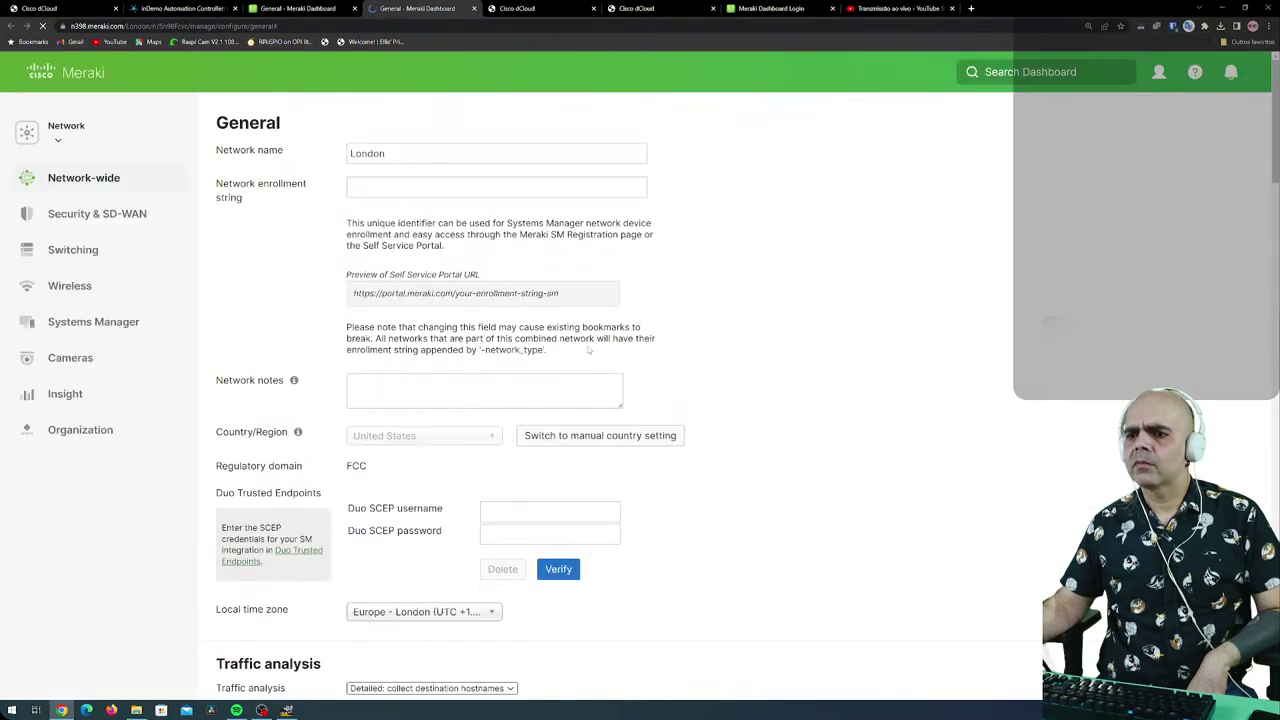
scroll(418, 466, down, 3)
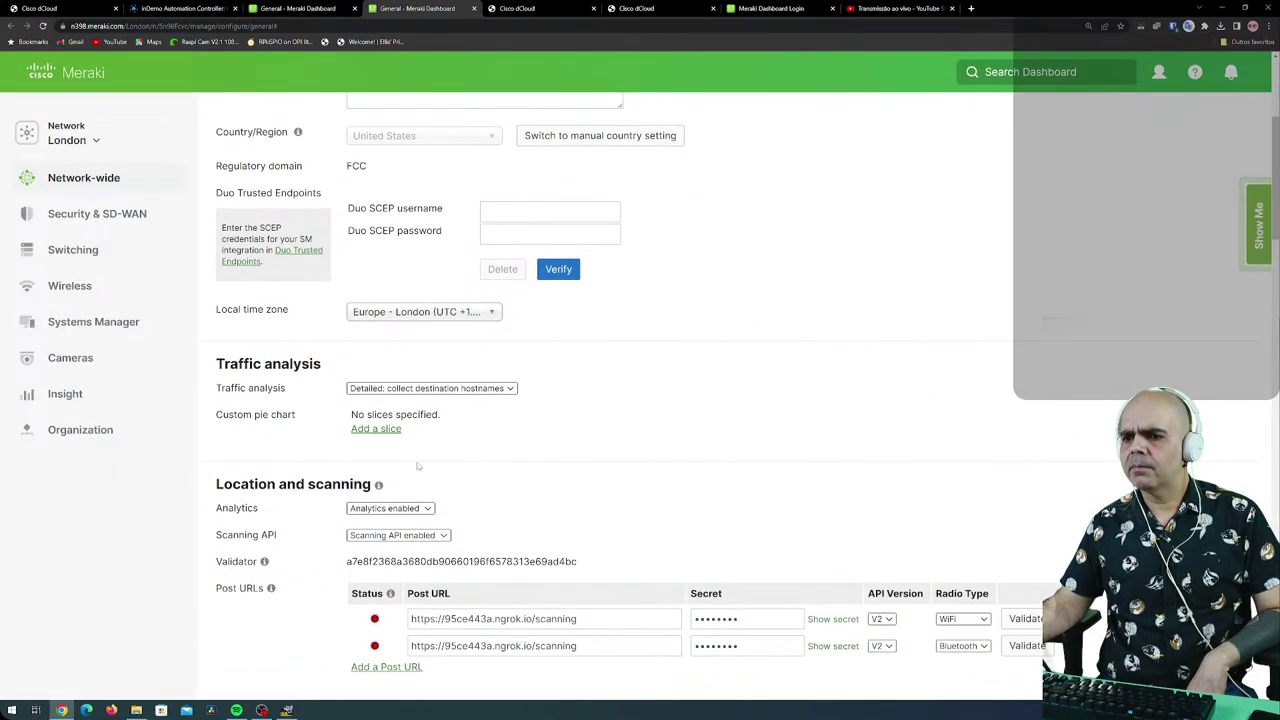
scroll(418, 466, up, 3)
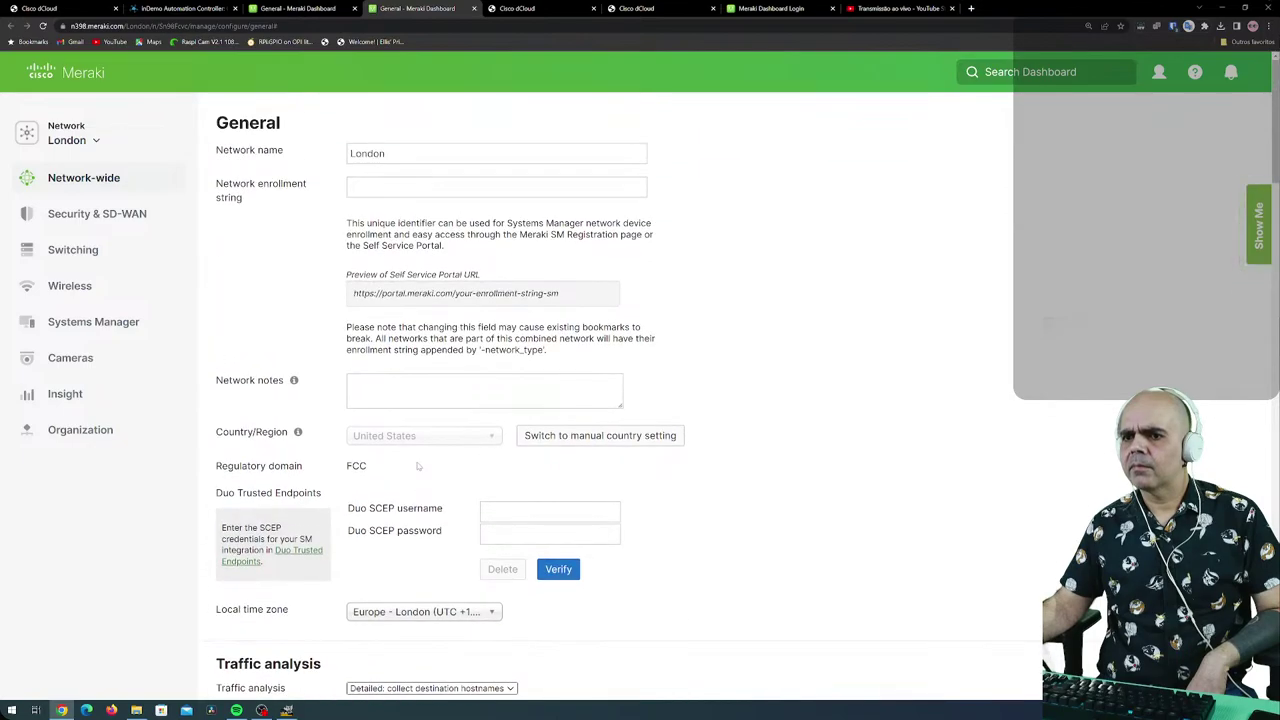
click(474, 8)
Expand the inline SecurePort explanation and read it together with the AP LED lights setting.
click(386, 402)
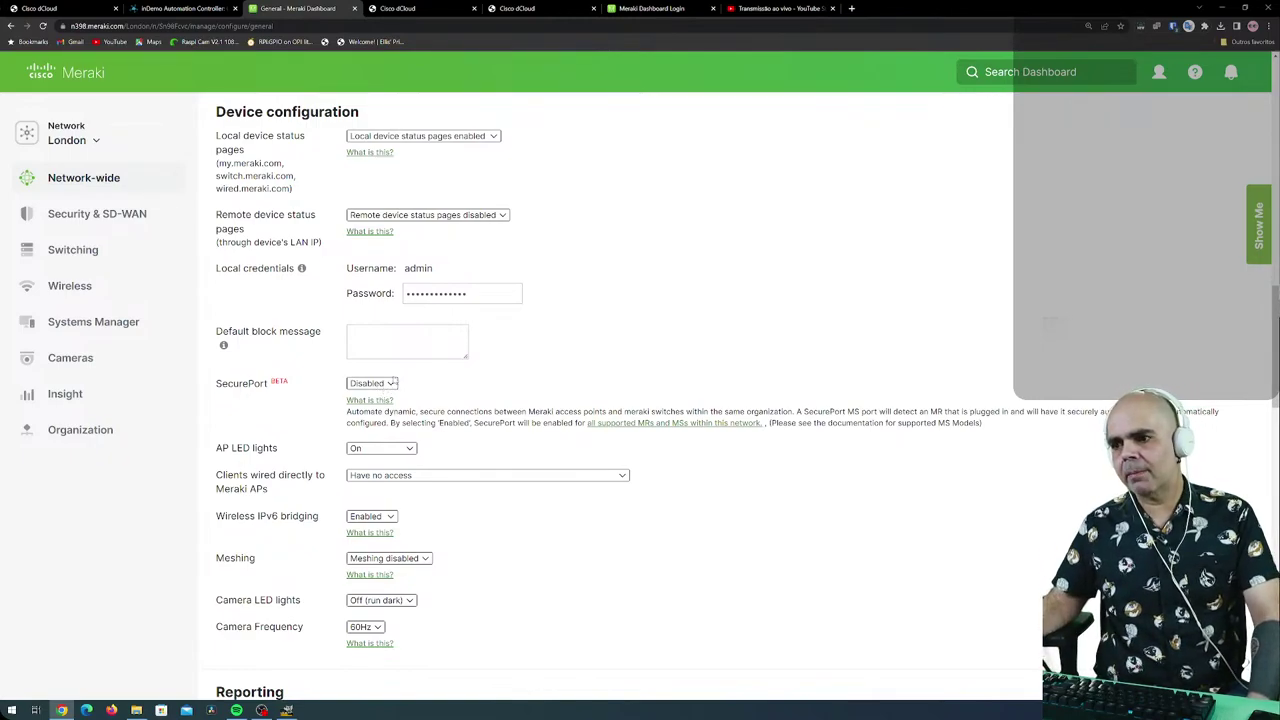
scroll(400, 495, down, 1)
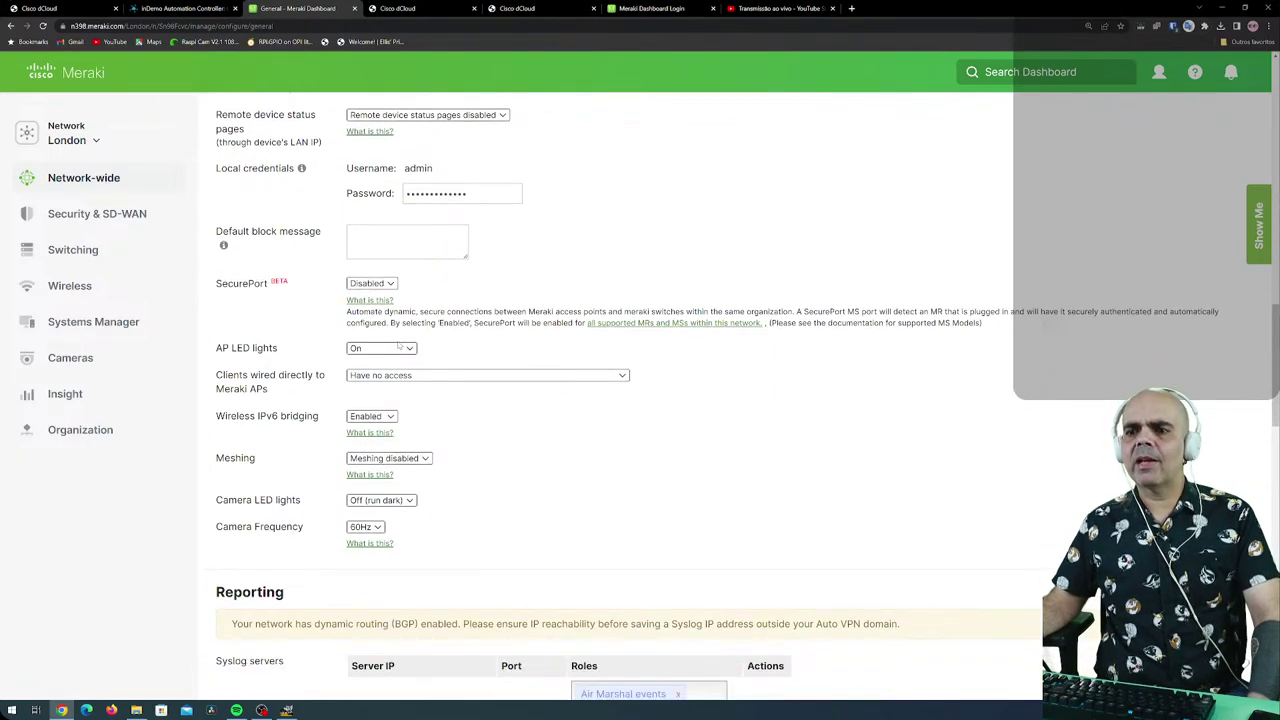
scroll(503, 434, down, 1)
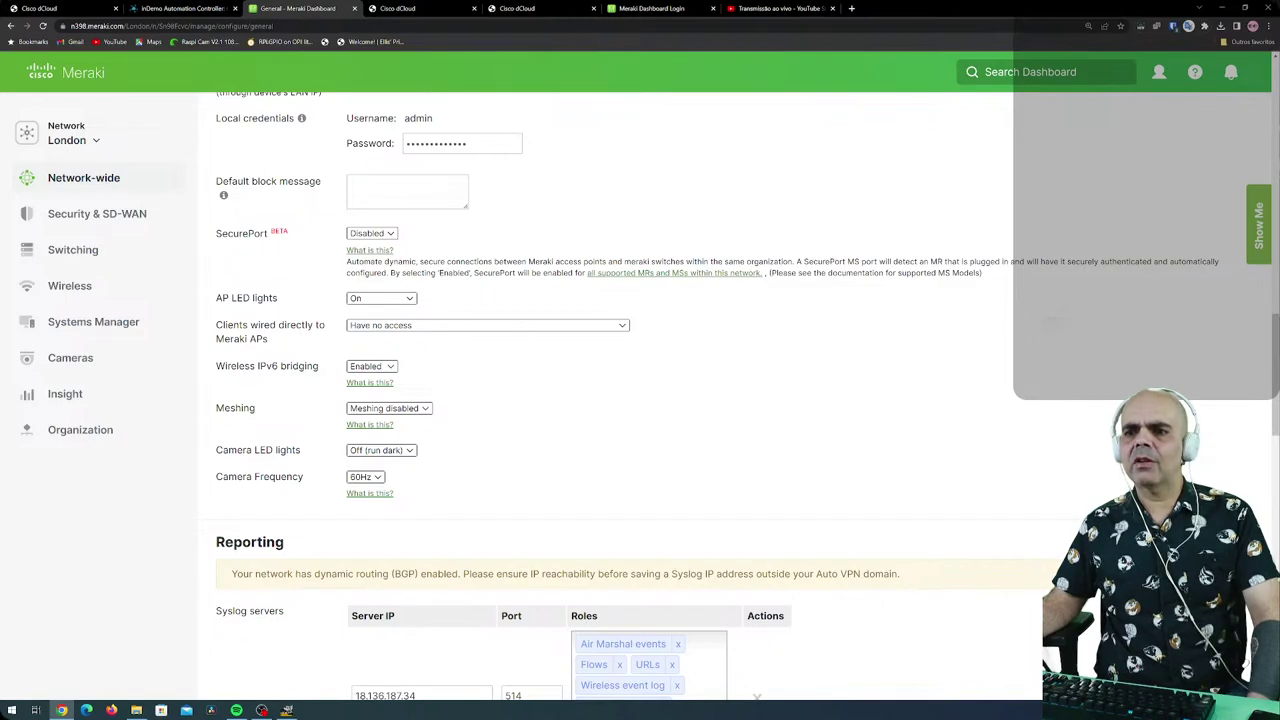
Check the access choices for clients wired directly to Meraki APs and keep Have no access selected.
click(407, 329)
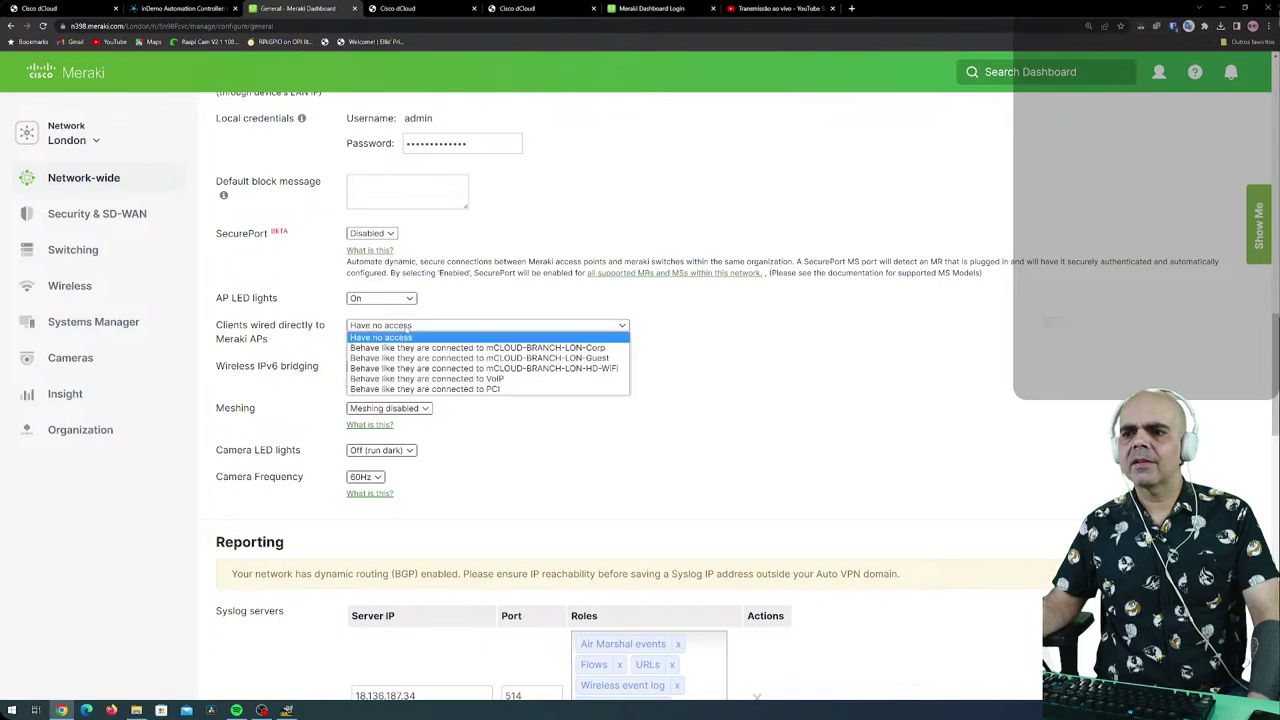
click(407, 331)
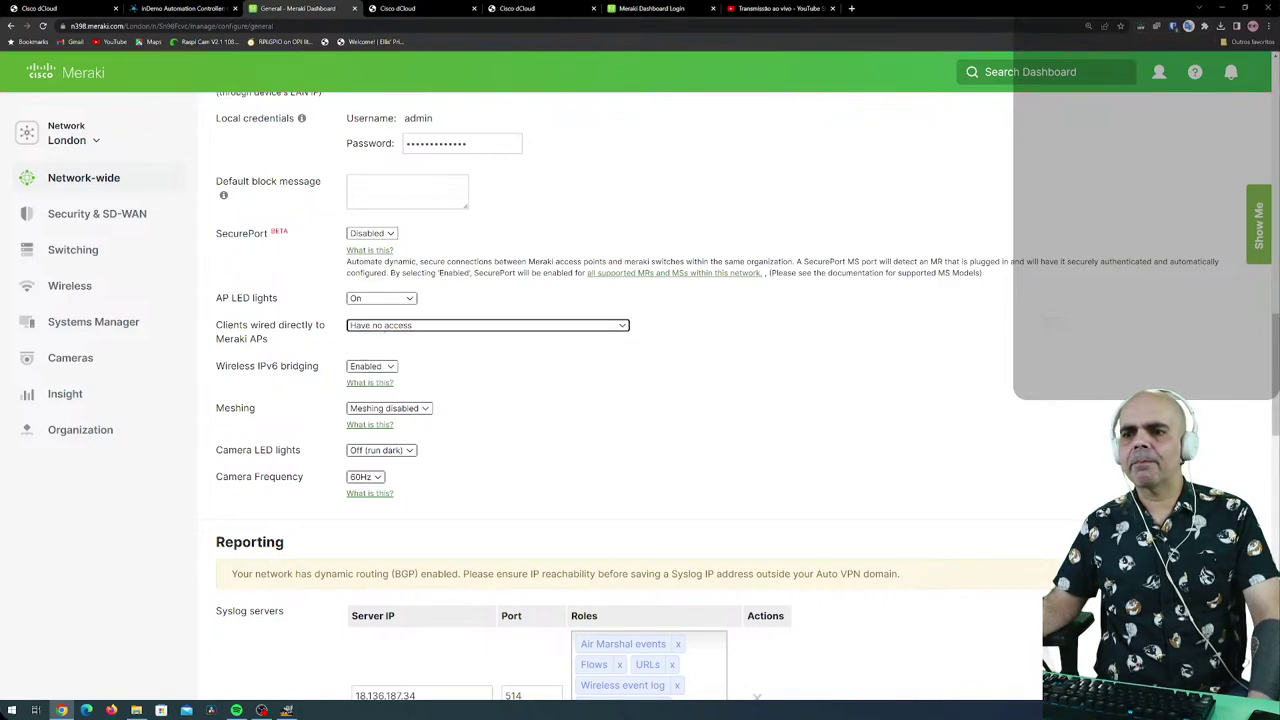
scroll(305, 343, down, 1)
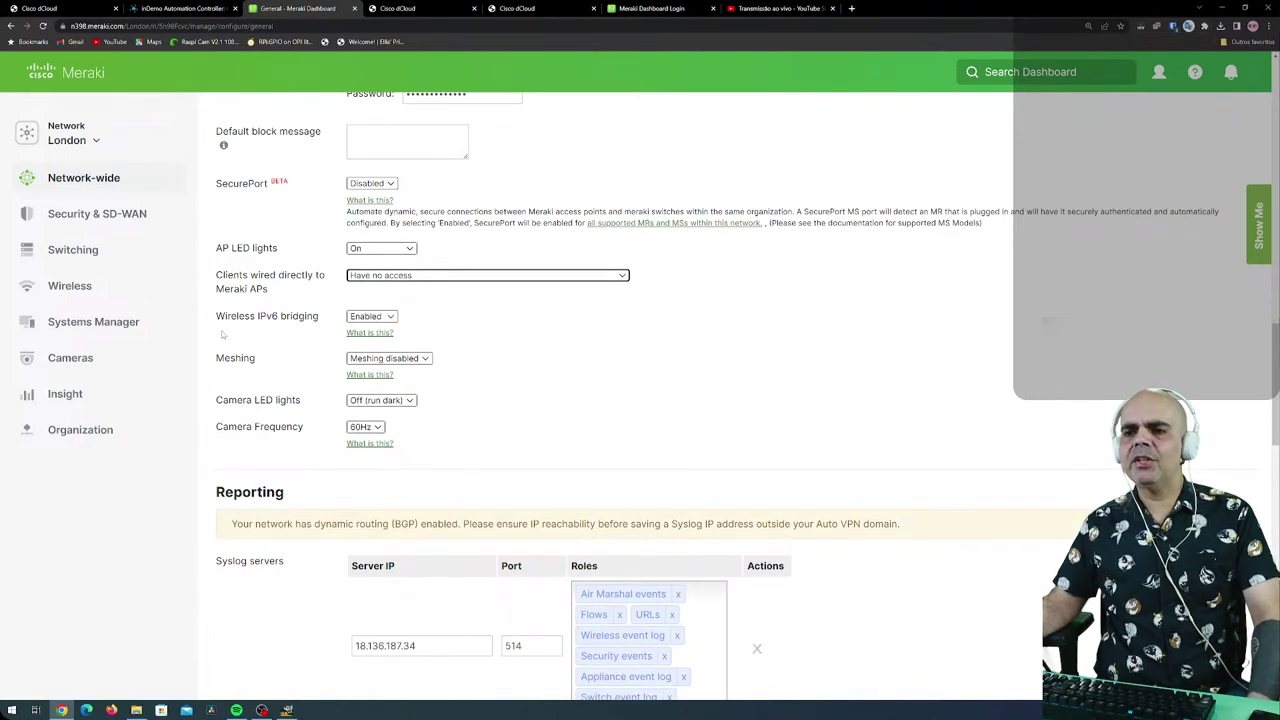
Inspect the choices for Camera LED lights and Camera Frequency without changing either setting.
scroll(266, 372, down, 1)
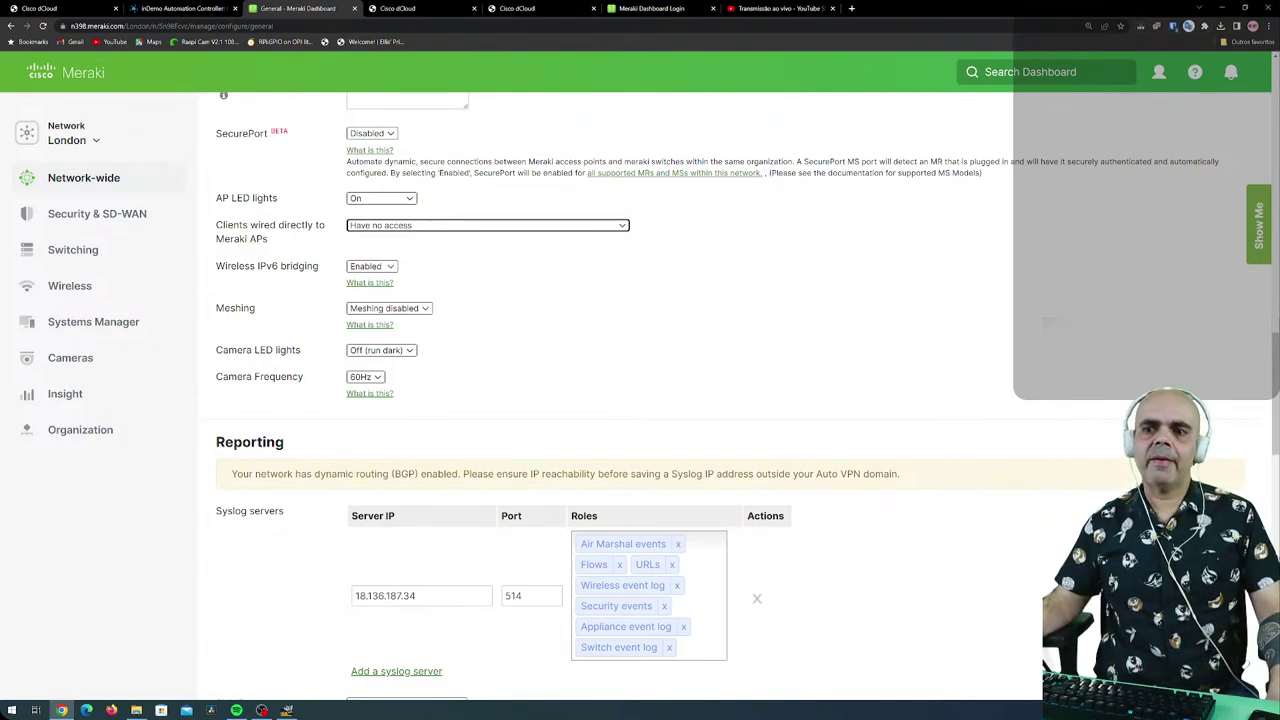
drag(216, 350, 304, 351)
click(382, 352)
click(443, 382)
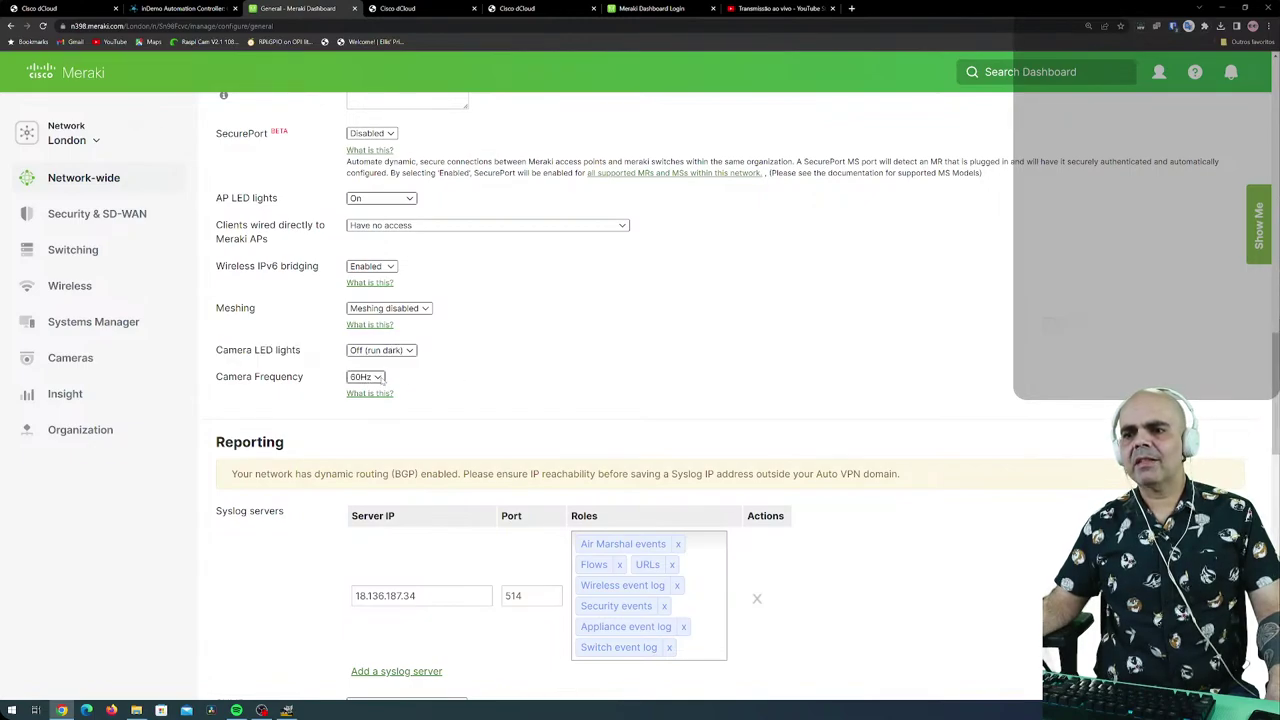
click(380, 377)
click(432, 389)
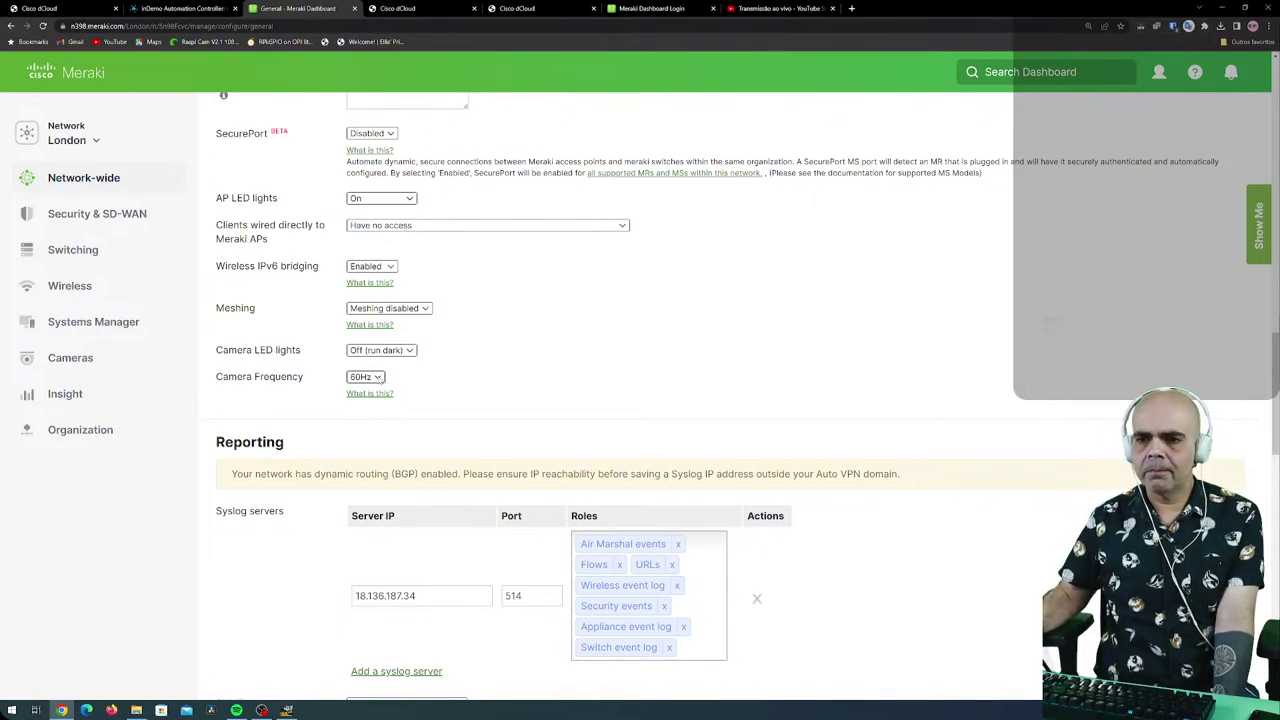
Switch the Camera Frequency to 50Hz and set it back to 60Hz.
click(380, 377)
click(368, 394)
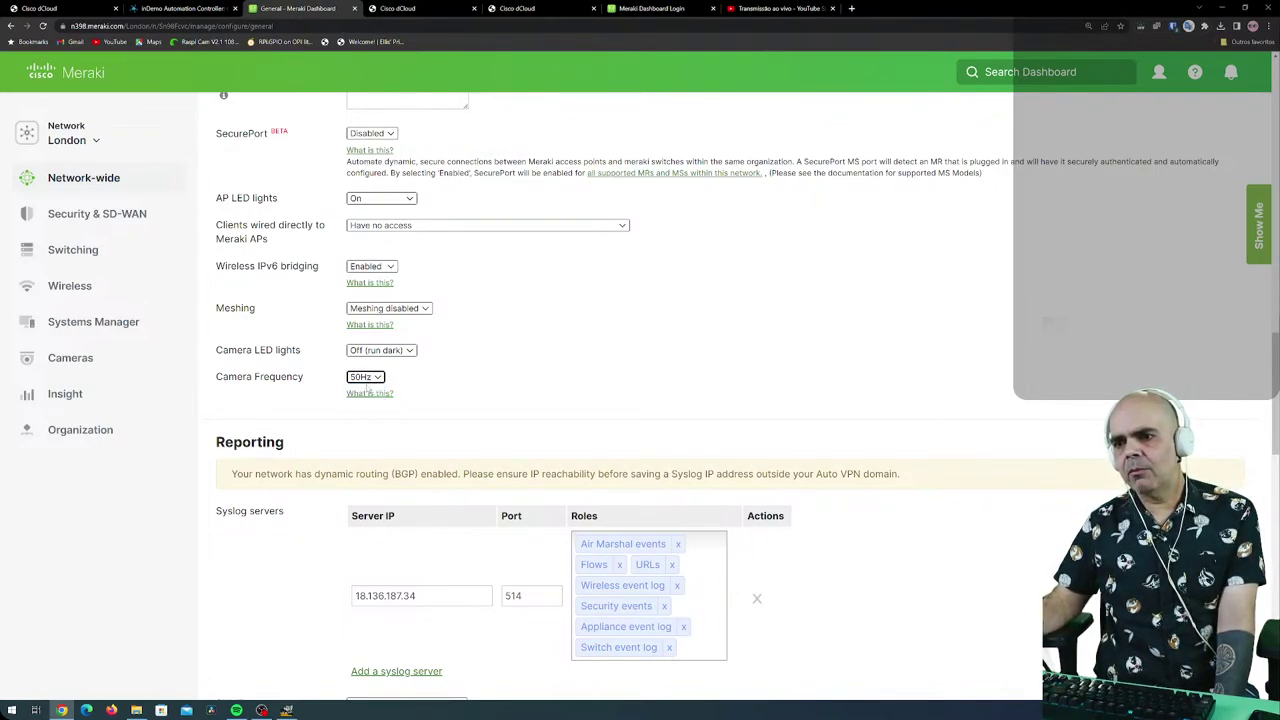
click(376, 378)
click(362, 399)
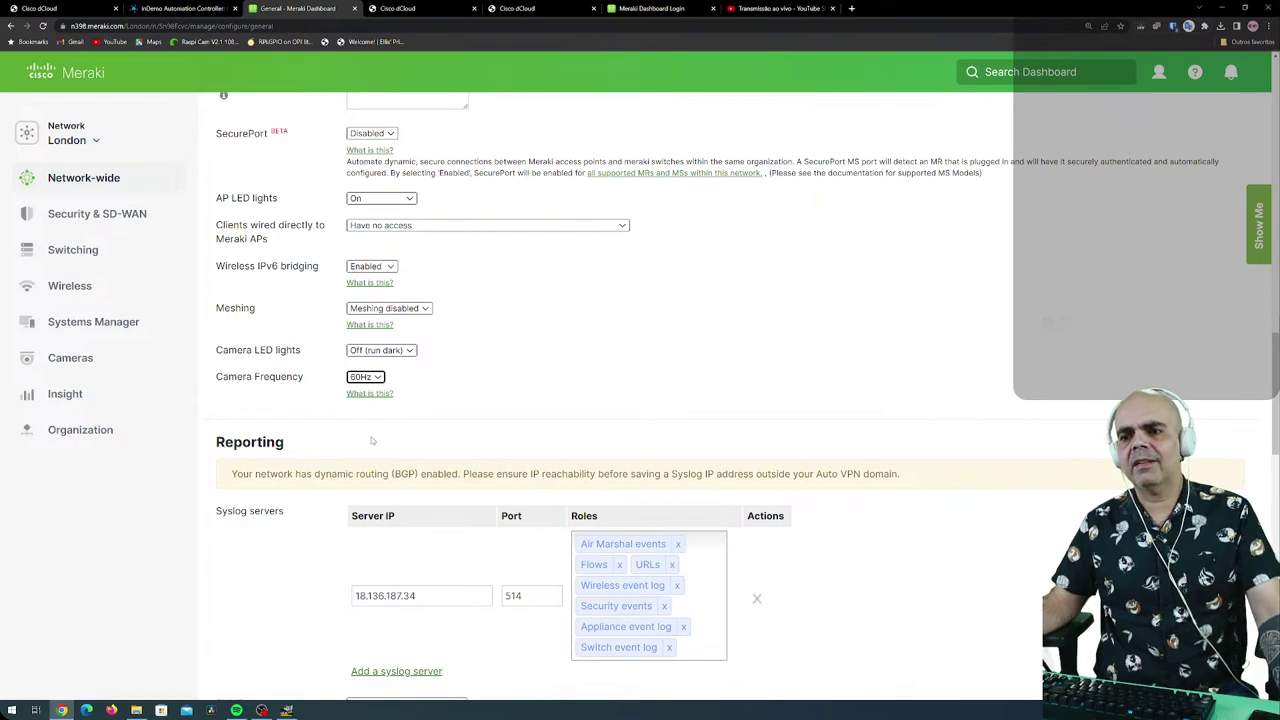
Review the syslog server entry under Reporting, then switch SNMP access to V3 (username/passwords) and back to V1/V2c (community string).
scroll(279, 569, down, 1)
scroll(278, 565, down, 3)
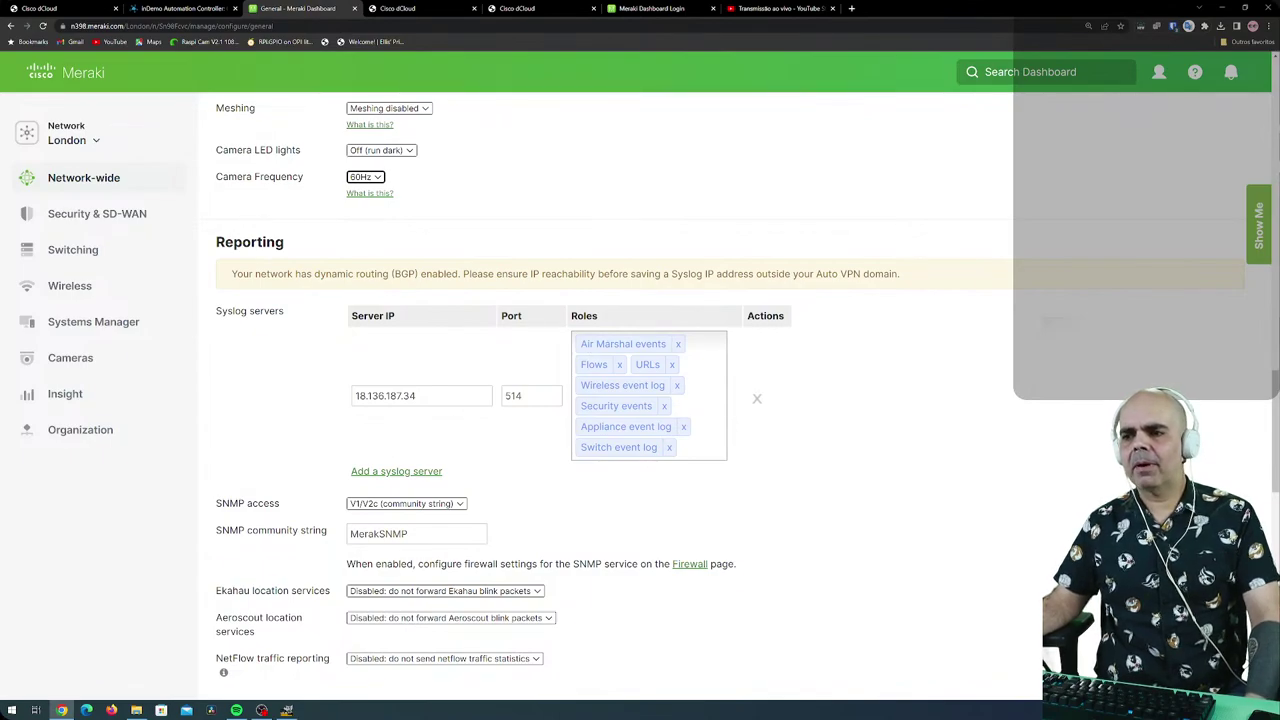
scroll(409, 435, down, 1)
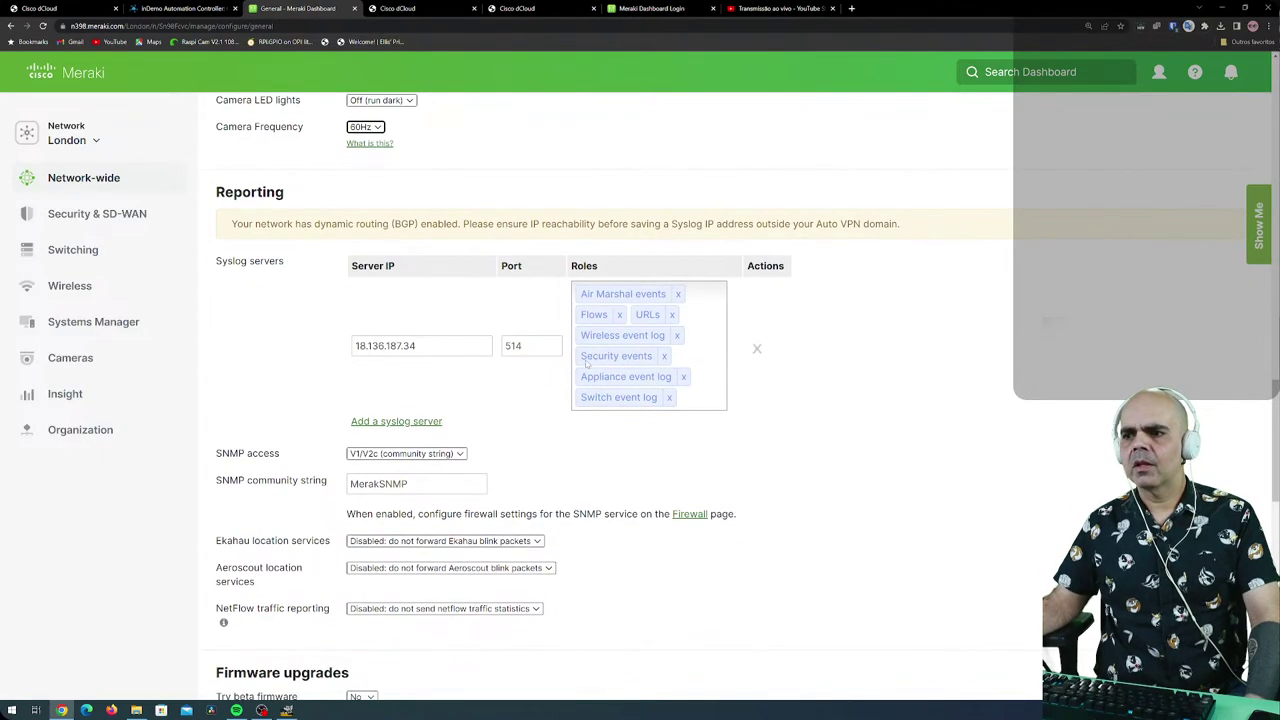
scroll(482, 417, down, 1)
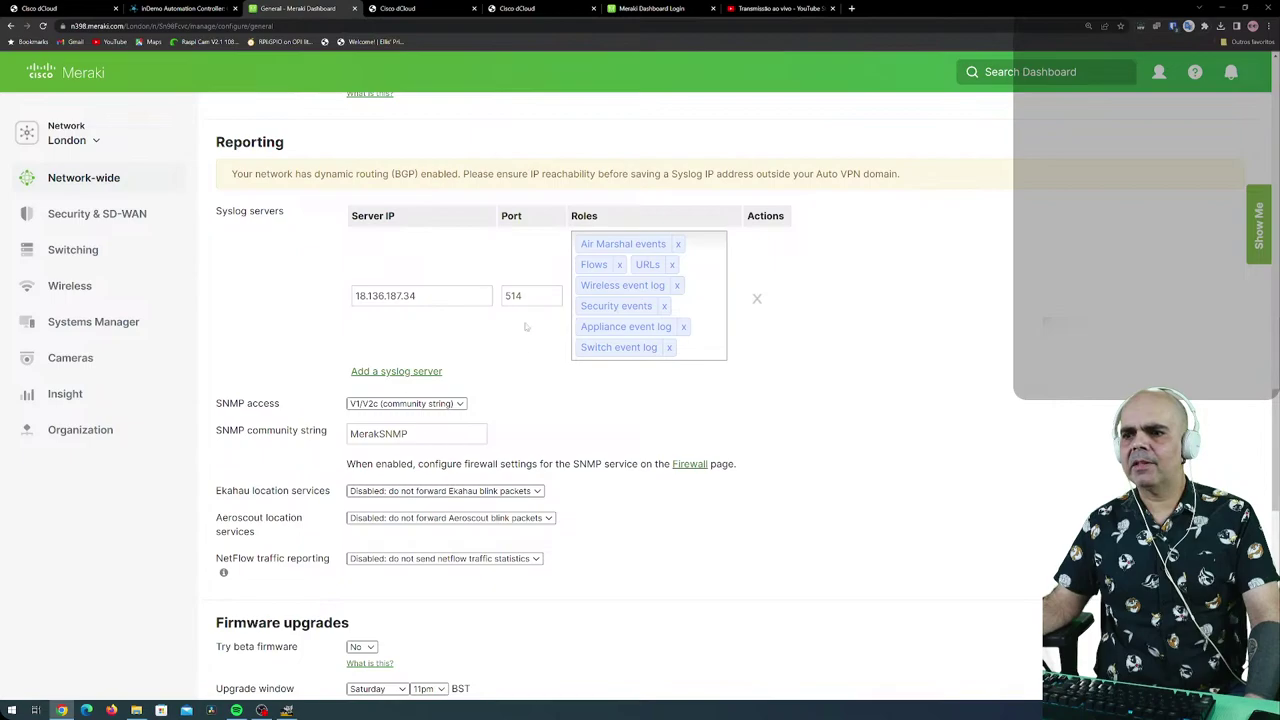
scroll(531, 396, down, 1)
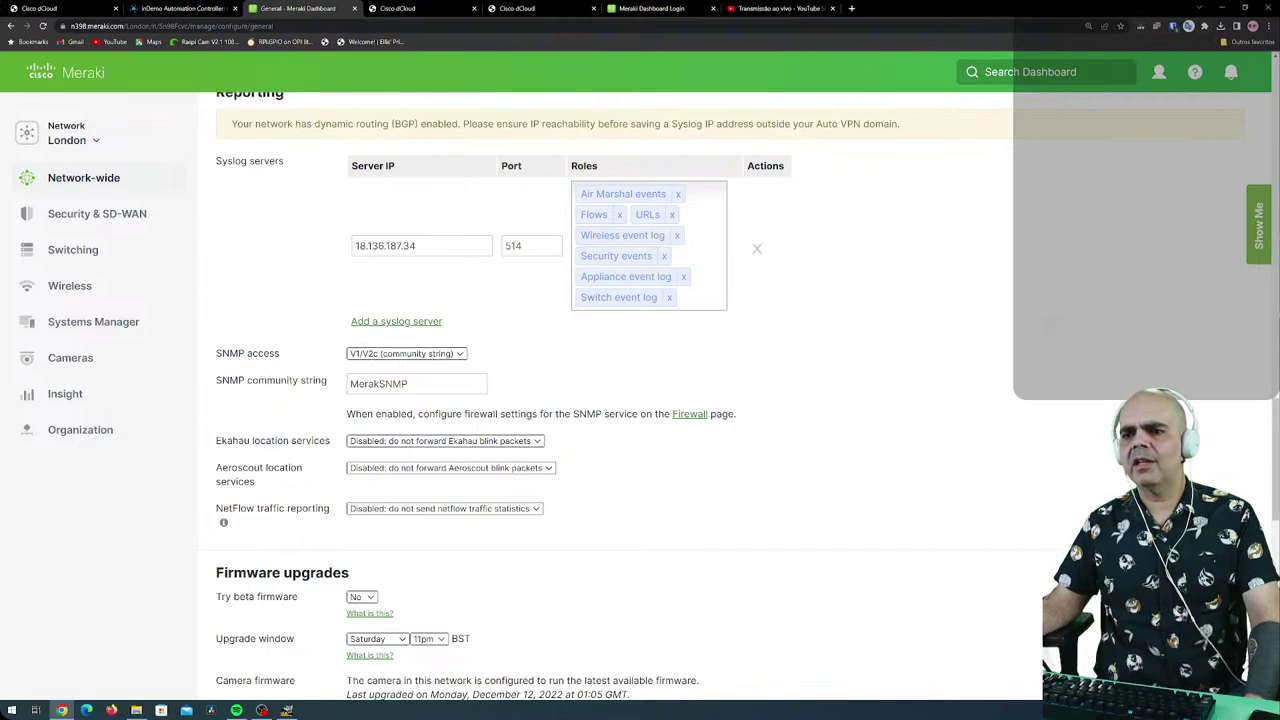
drag(416, 384, 349, 384)
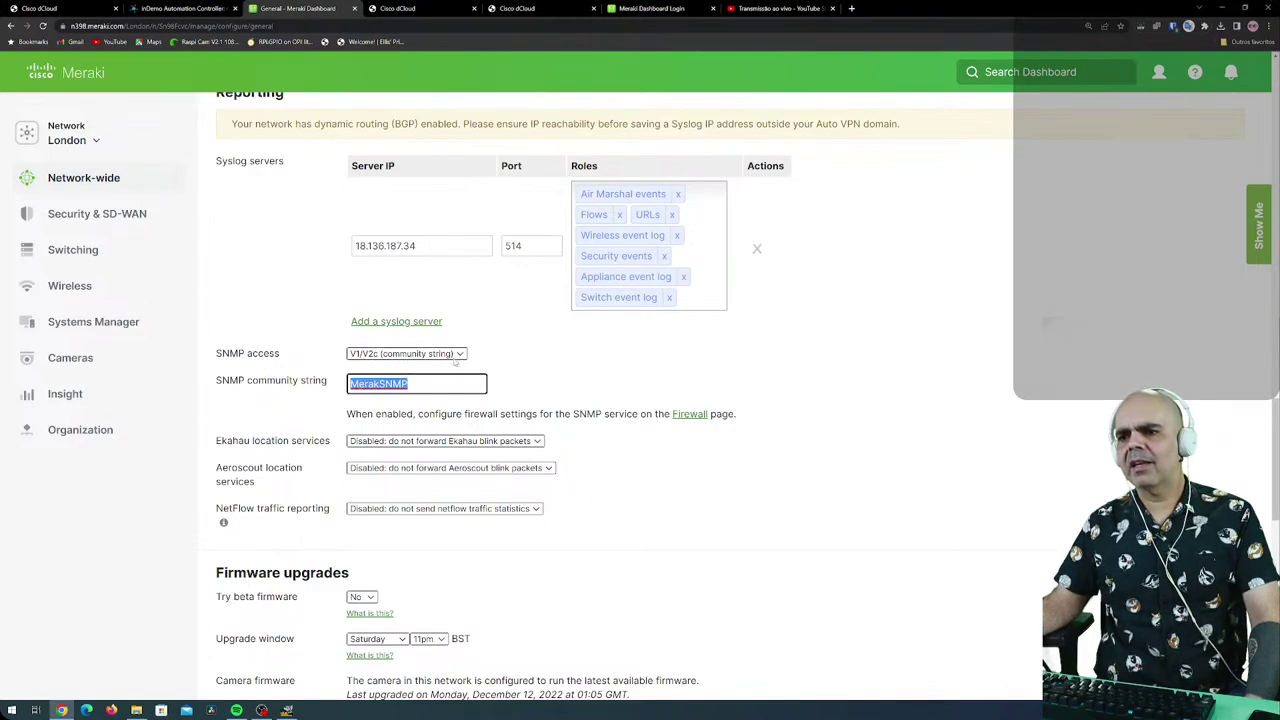
click(458, 355)
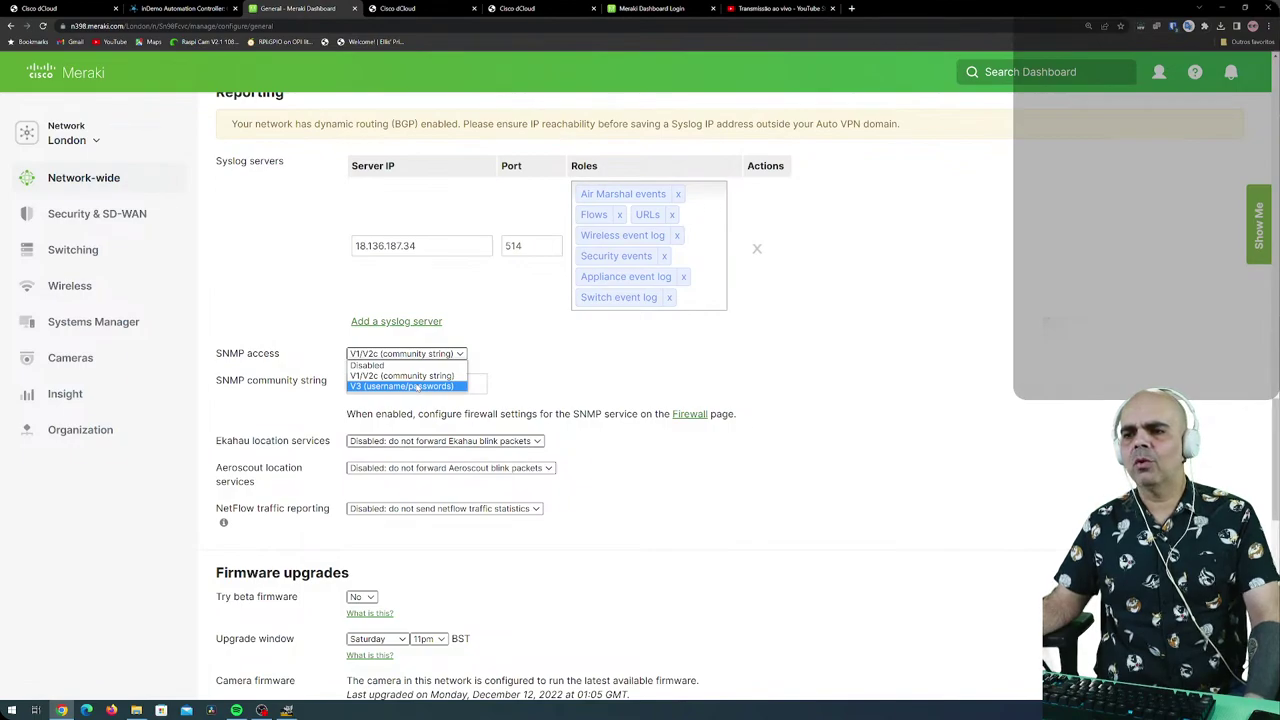
click(418, 387)
click(405, 354)
click(410, 375)
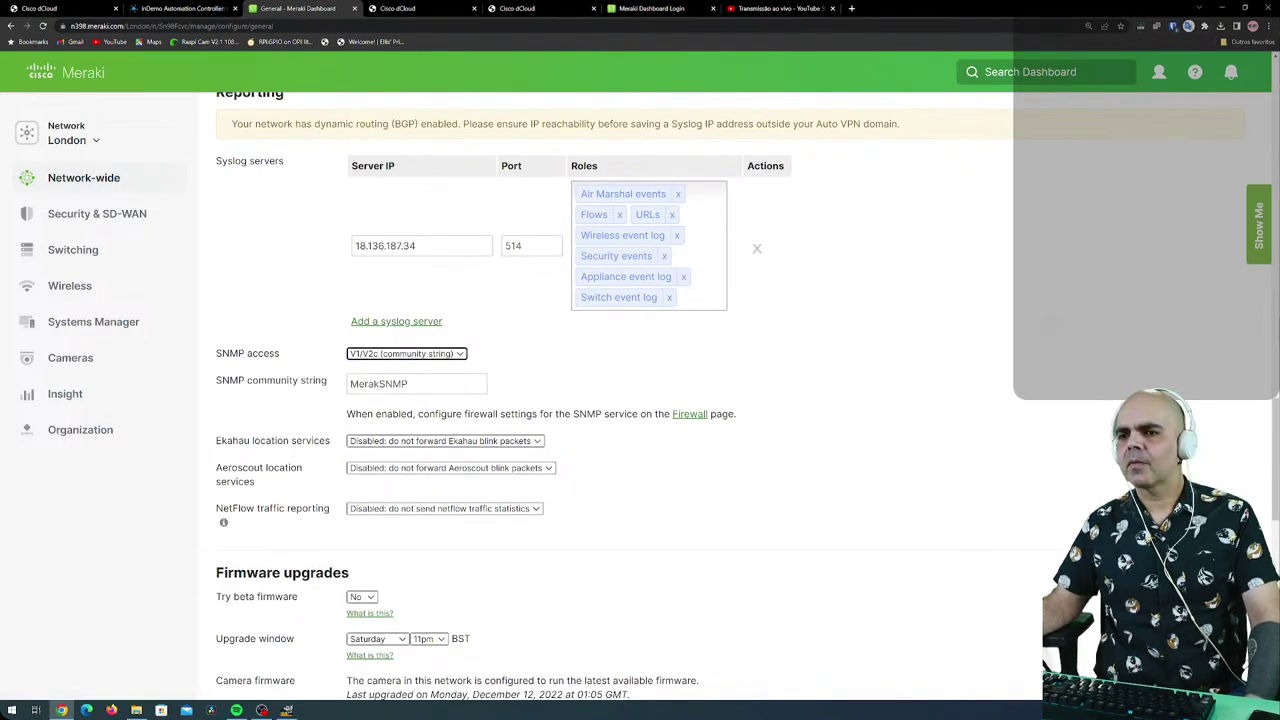
Switch Ekahau location services to Enabled: forward Ekahau blink packets and back to Disabled, twice, to compare the server fields.
scroll(309, 370, down, 1)
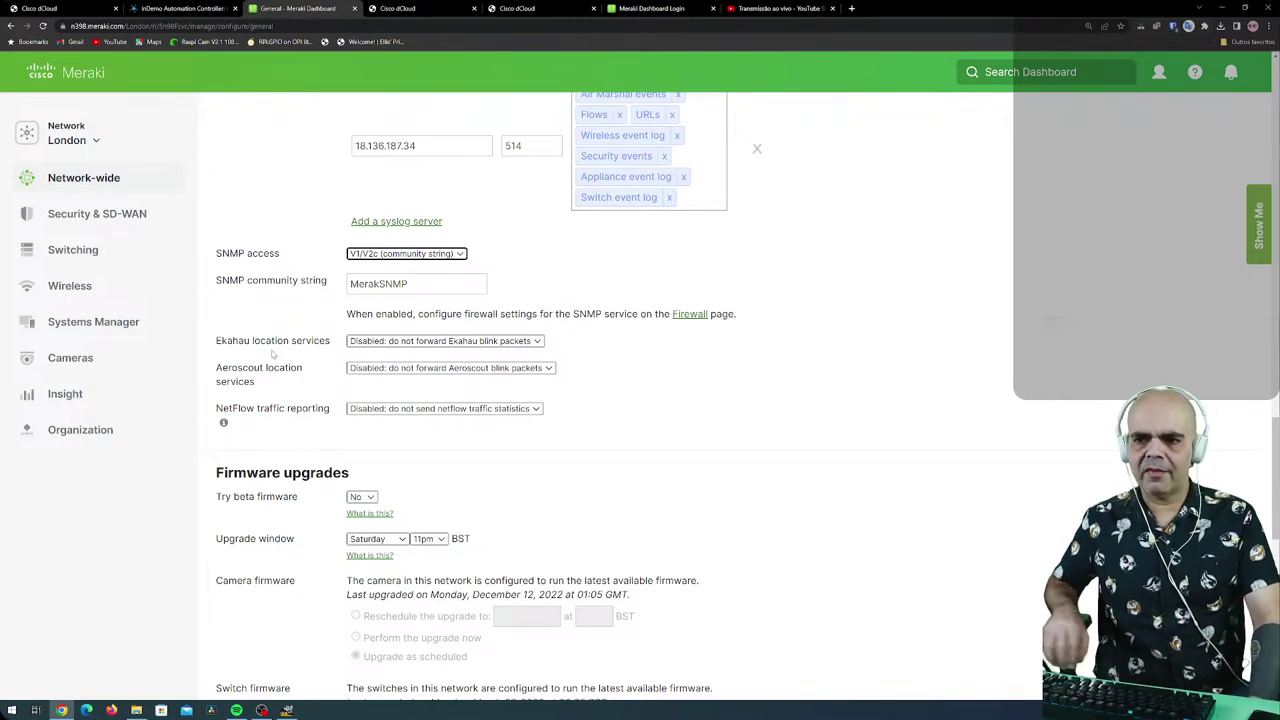
click(420, 341)
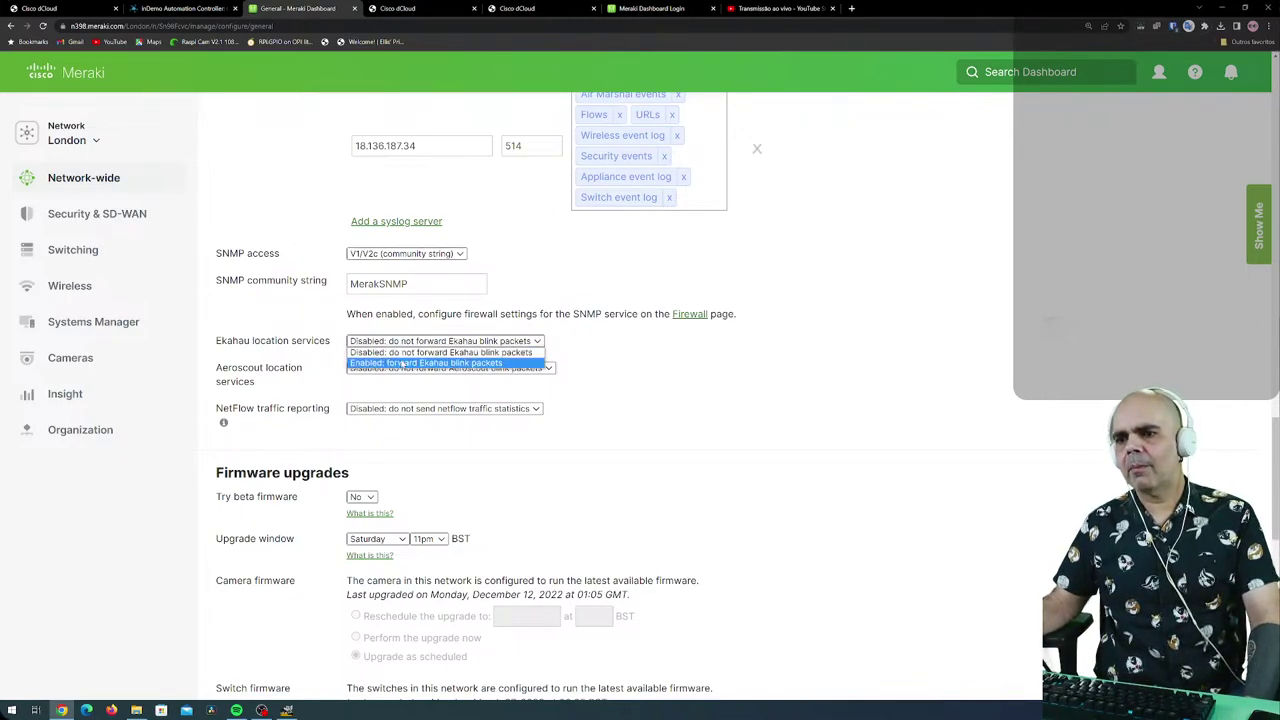
click(400, 362)
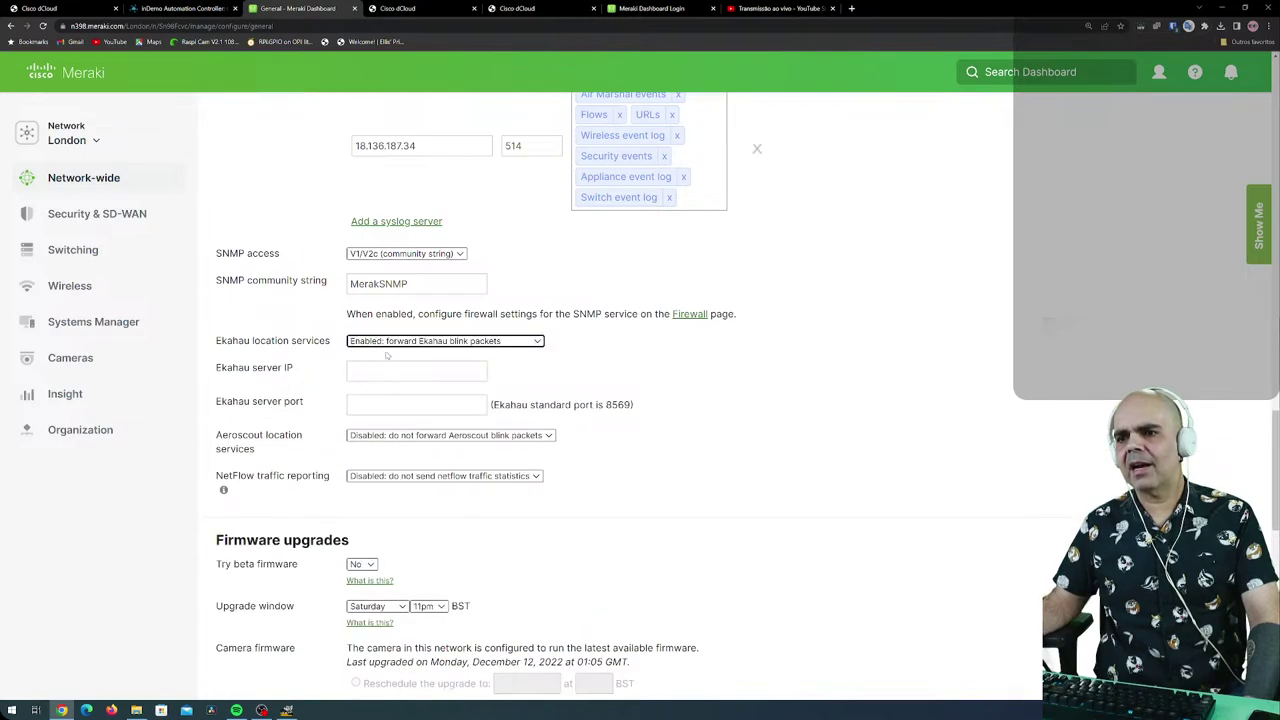
click(396, 341)
click(400, 351)
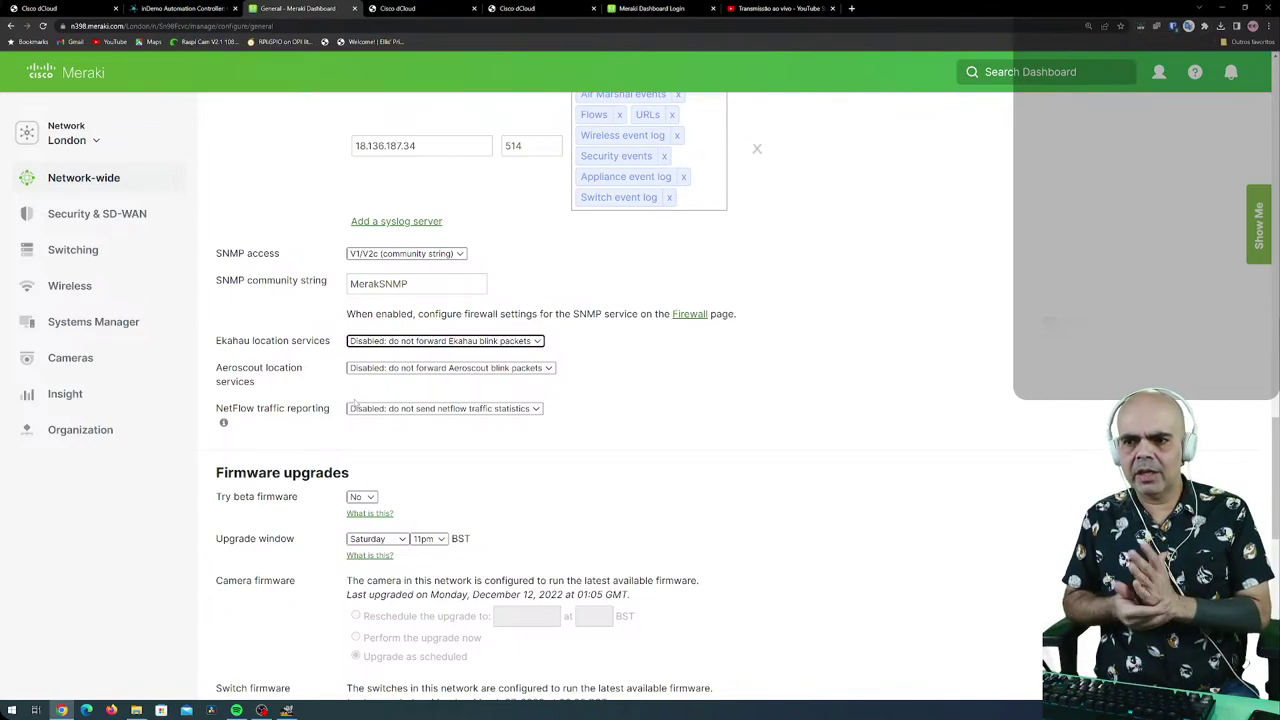
click(474, 343)
click(450, 354)
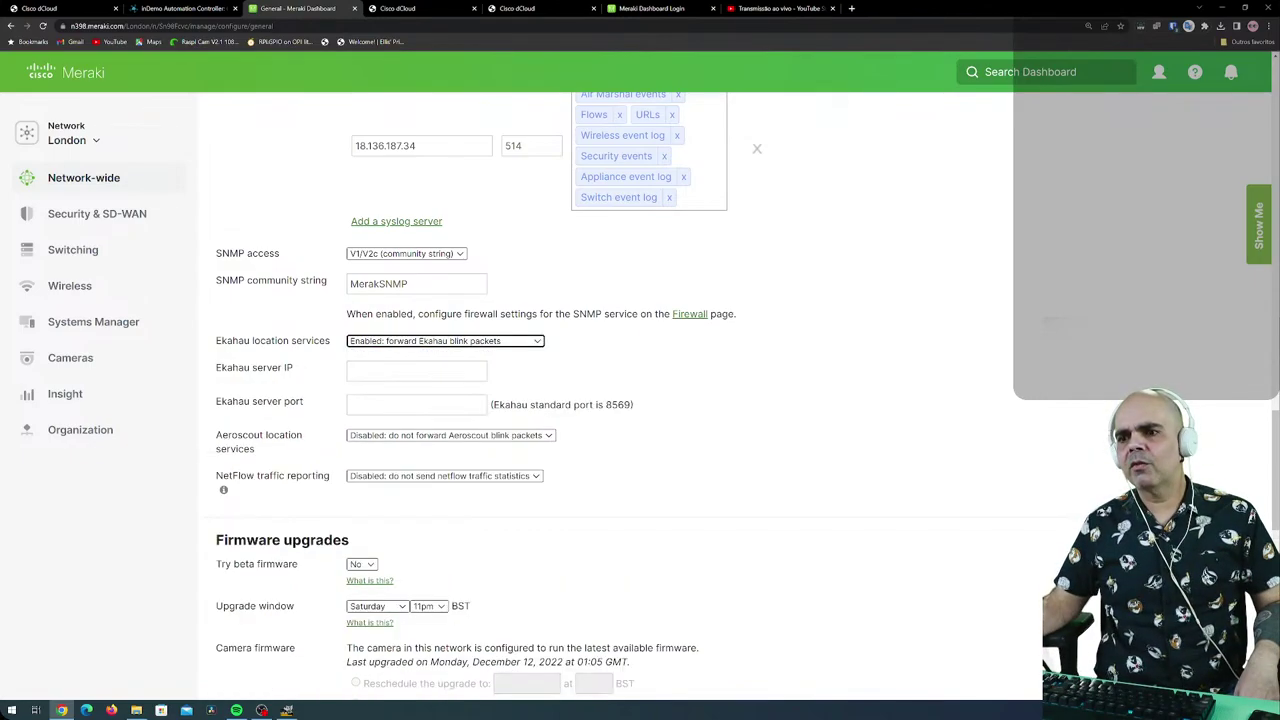
click(421, 342)
click(420, 351)
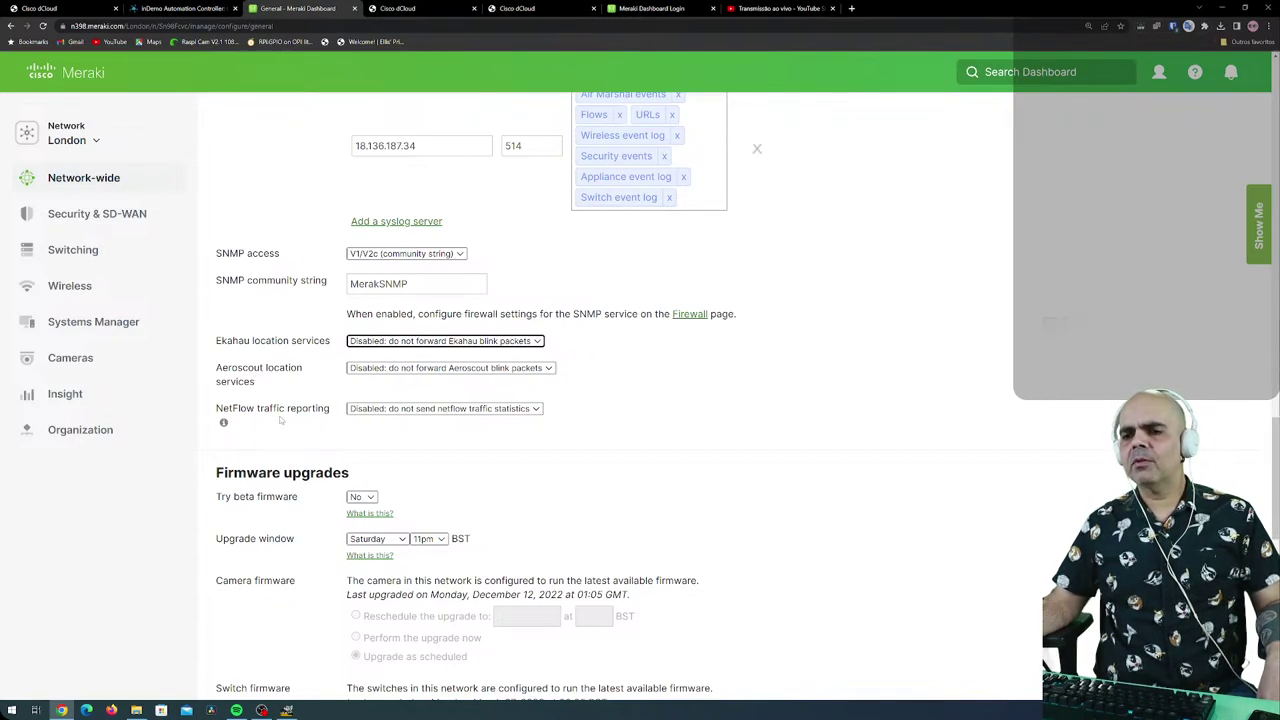
Switch NetFlow traffic reporting to Enabled: send netflow traffic statistics, enter the collector IP field, and set reporting back to Disabled.
click(382, 412)
click(382, 429)
click(400, 497)
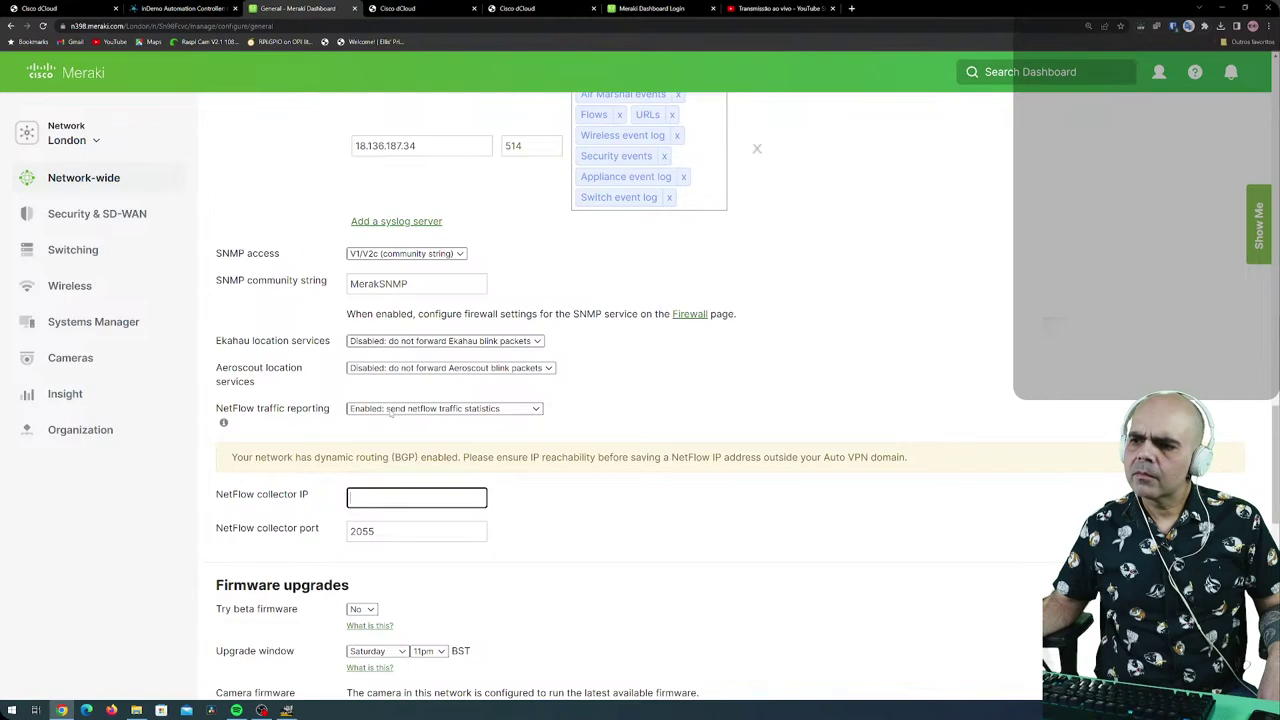
click(390, 409)
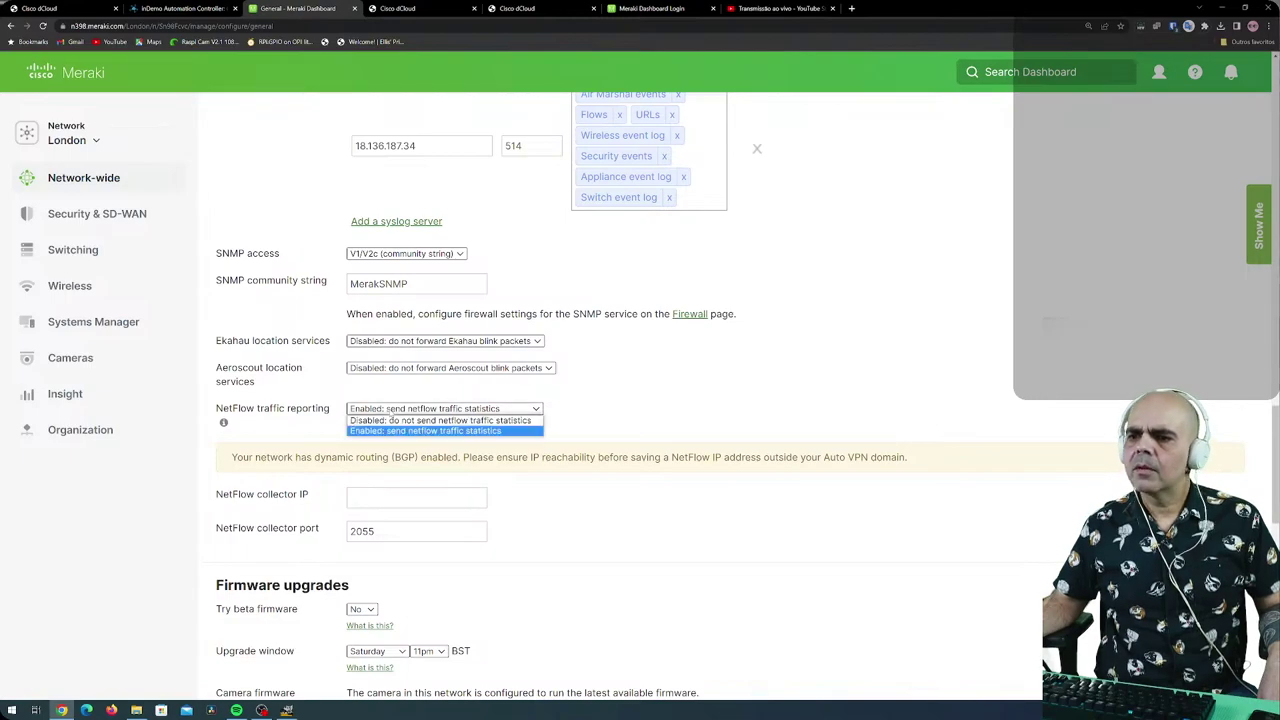
click(395, 420)
Review the firmware upgrade settings for cameras, switches, security appliance and access points, including the access point upgrade strategy.
scroll(249, 511, down, 1)
scroll(249, 511, down, 2)
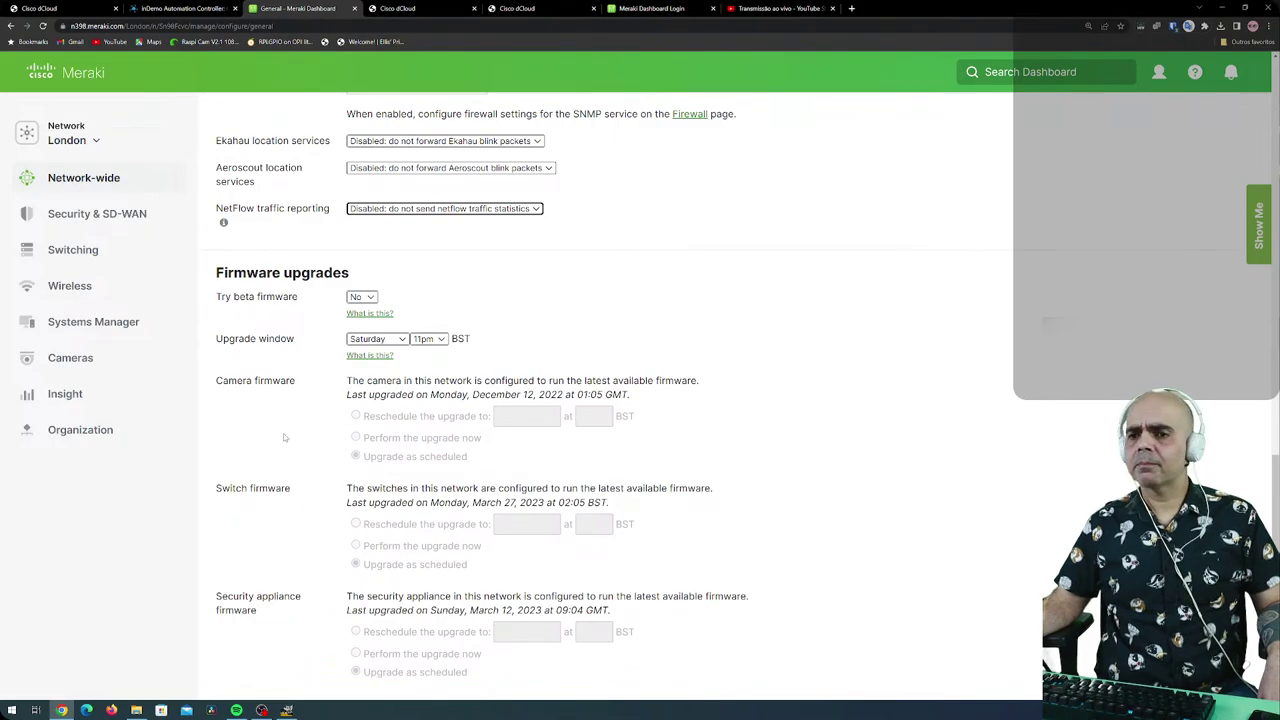
scroll(284, 437, down, 1)
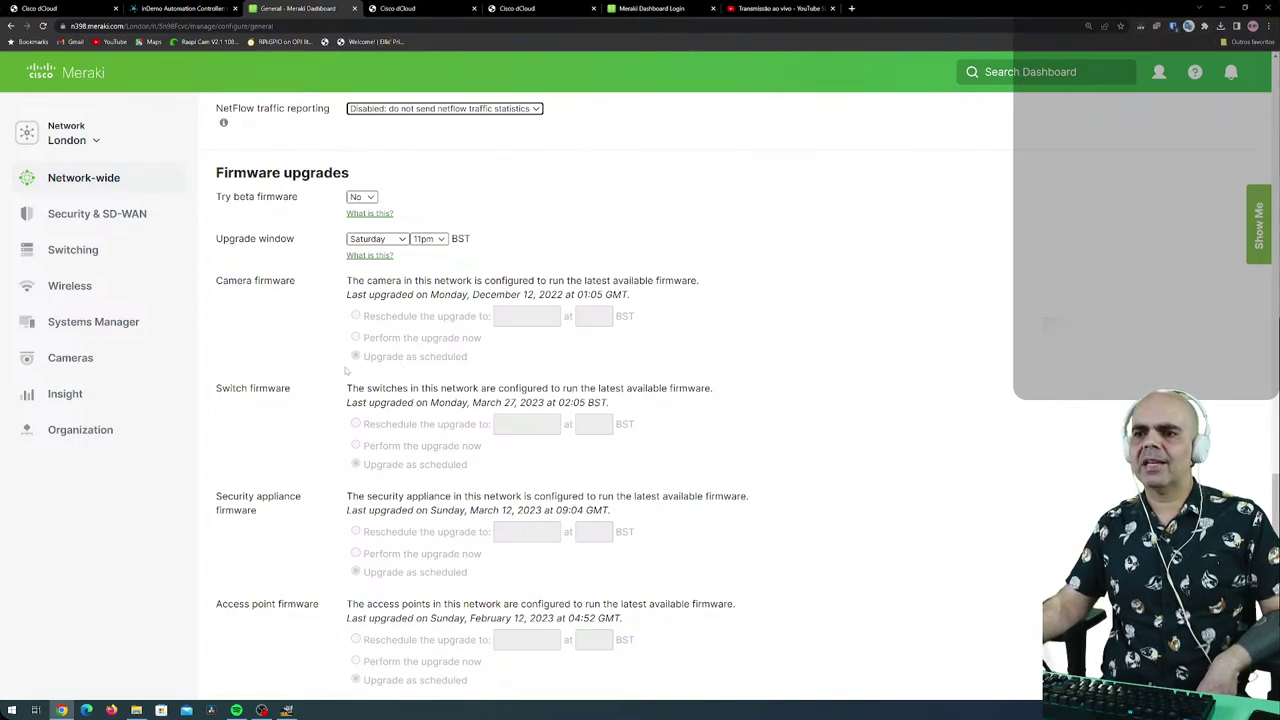
scroll(258, 313, down, 1)
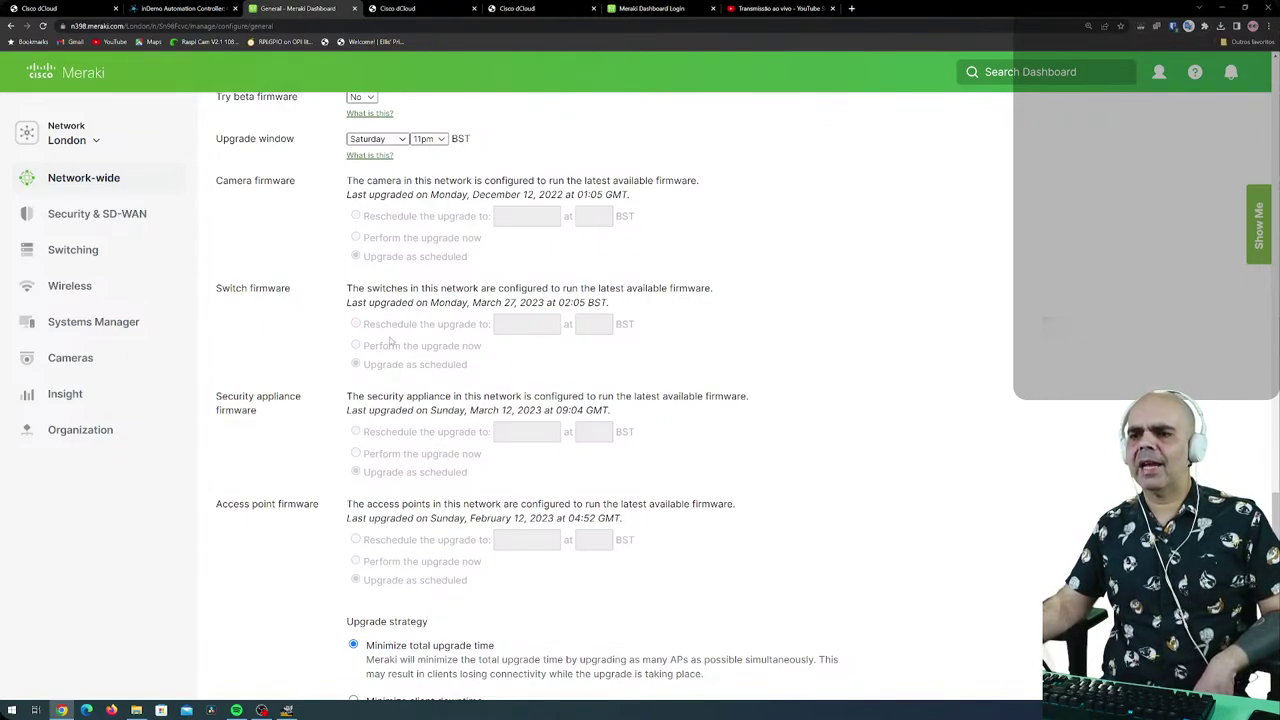
scroll(253, 386, down, 1)
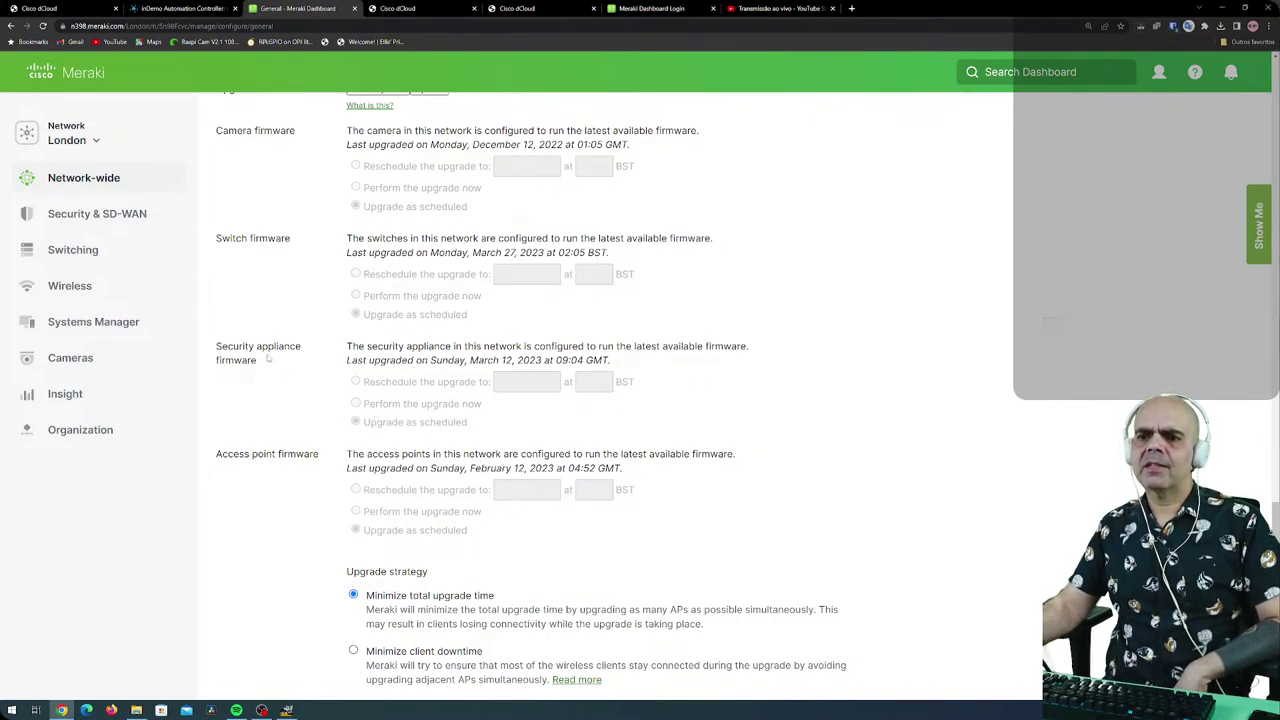
scroll(620, 390, down, 1)
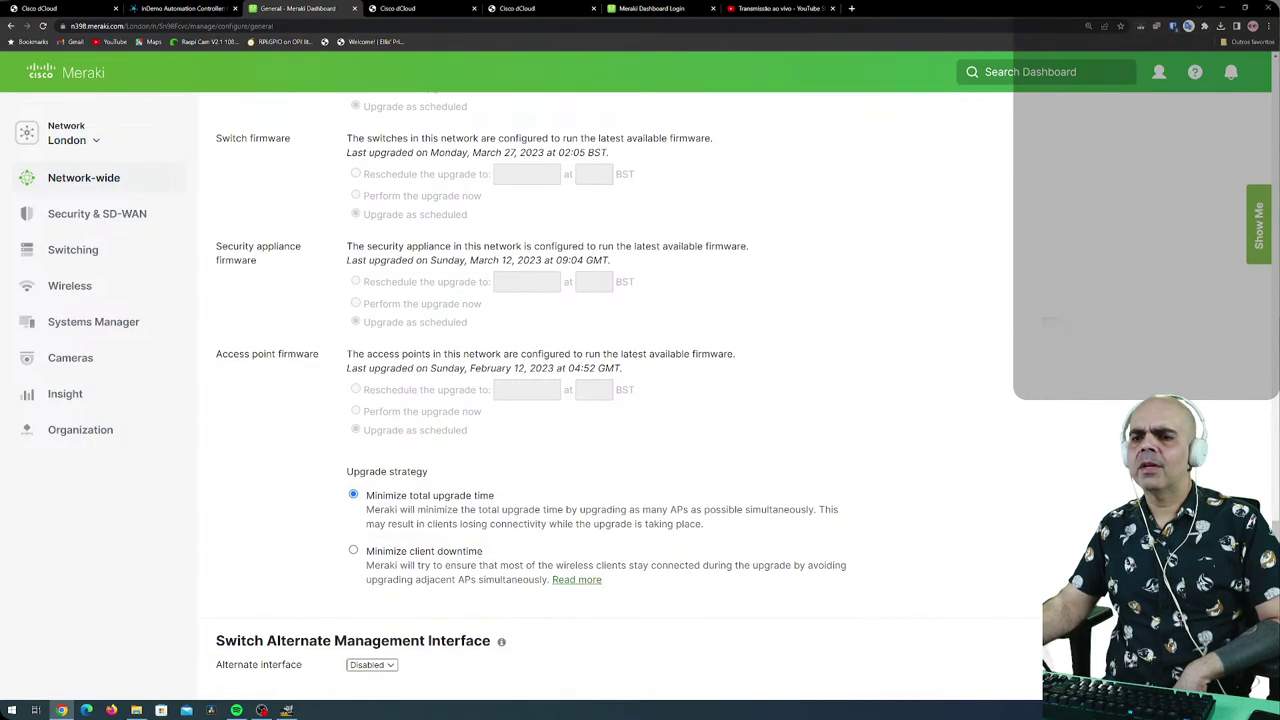
scroll(283, 377, down, 3)
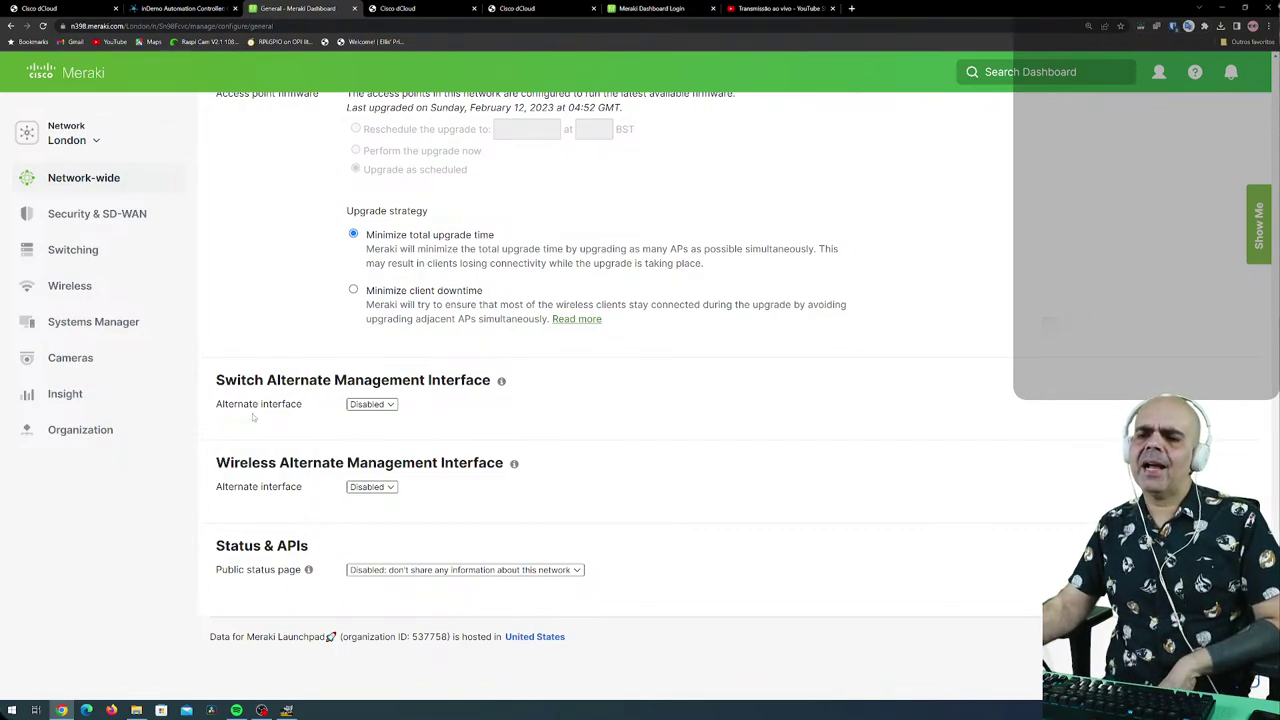
Check the Switch Alternate Management Interface choices, keep Disabled selected, and read the feature's explanation.
click(383, 404)
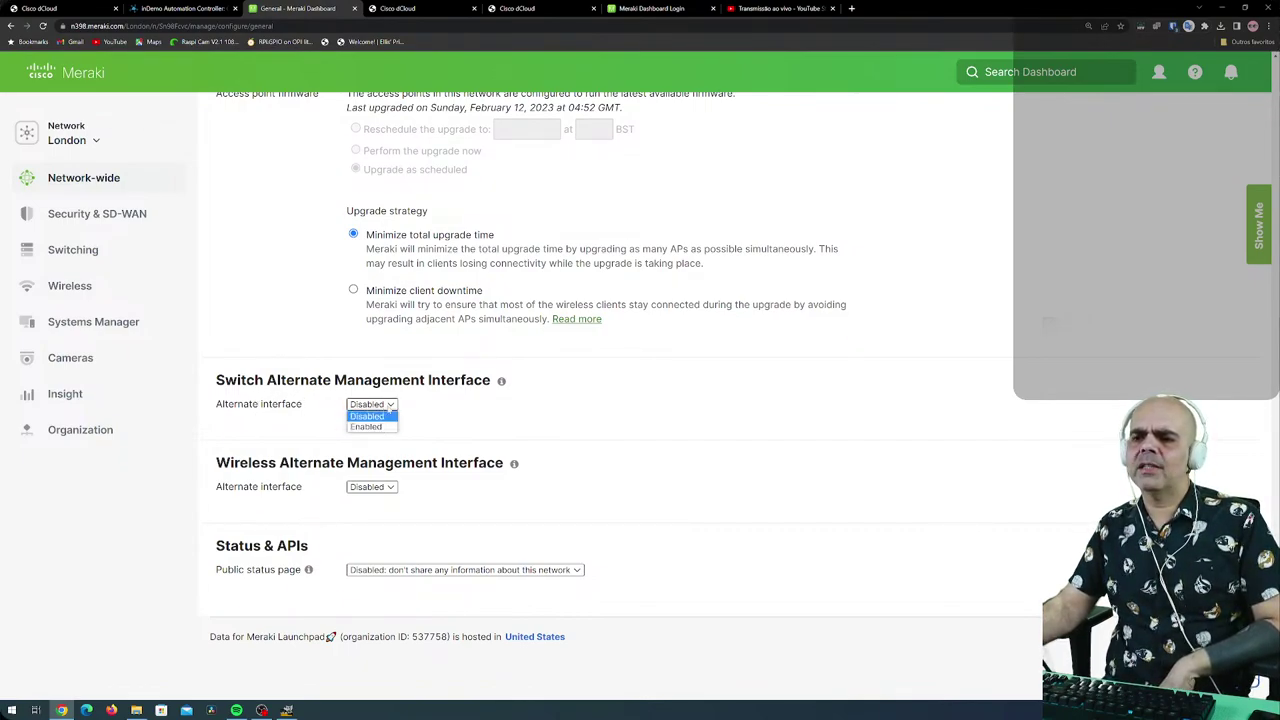
click(380, 415)
mouse_move(502, 381)
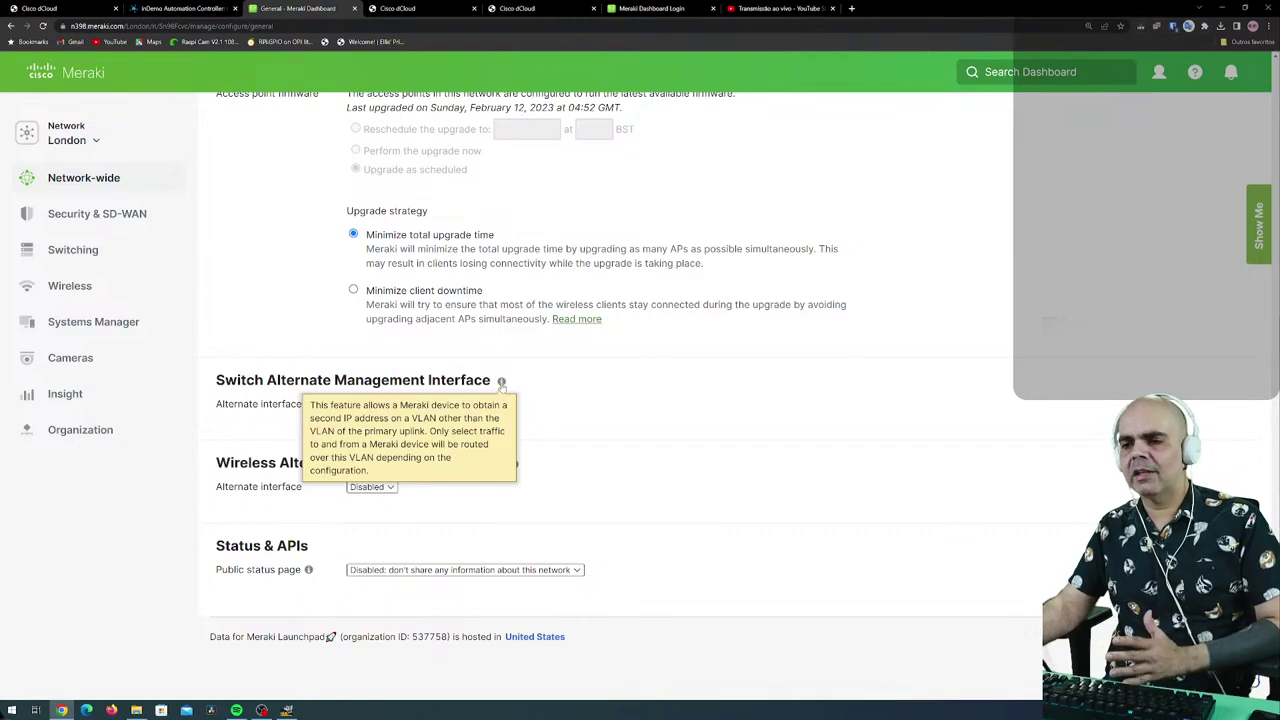
Enable the switch alternate management interface with VLAN 102 and the protocols RADIUS, Syslog and SNMP.
click(378, 404)
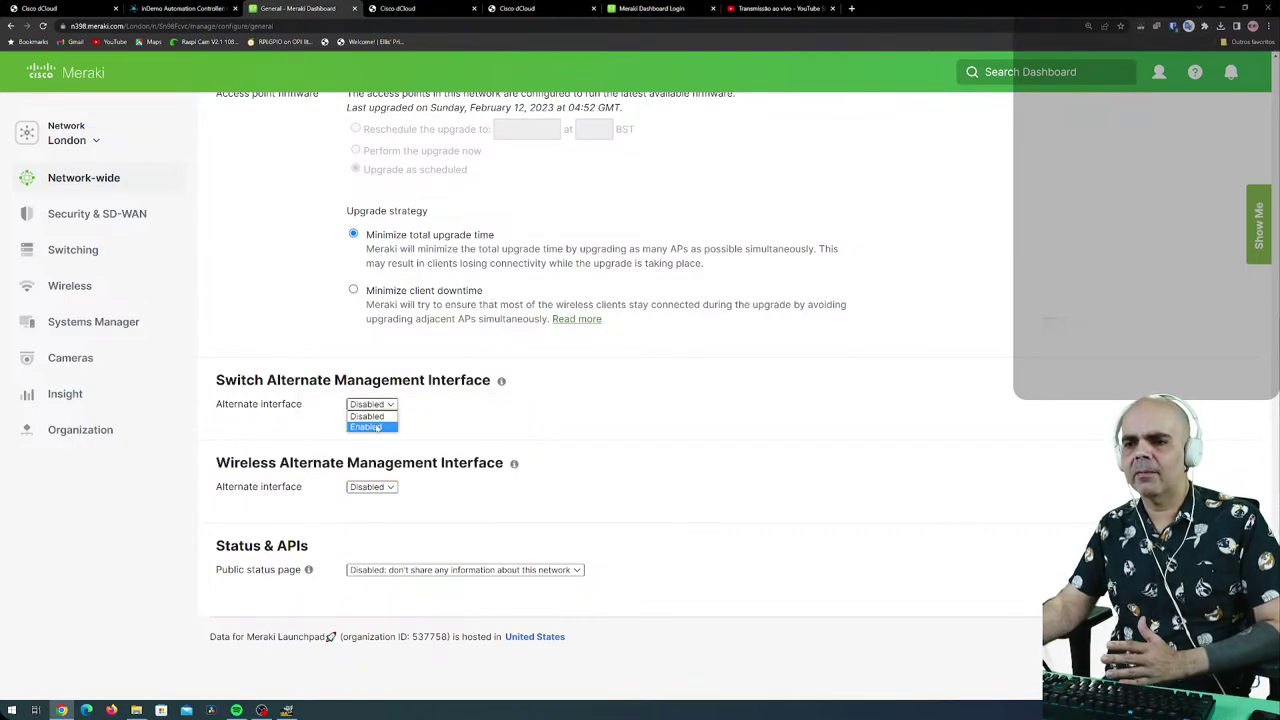
click(377, 427)
click(360, 430)
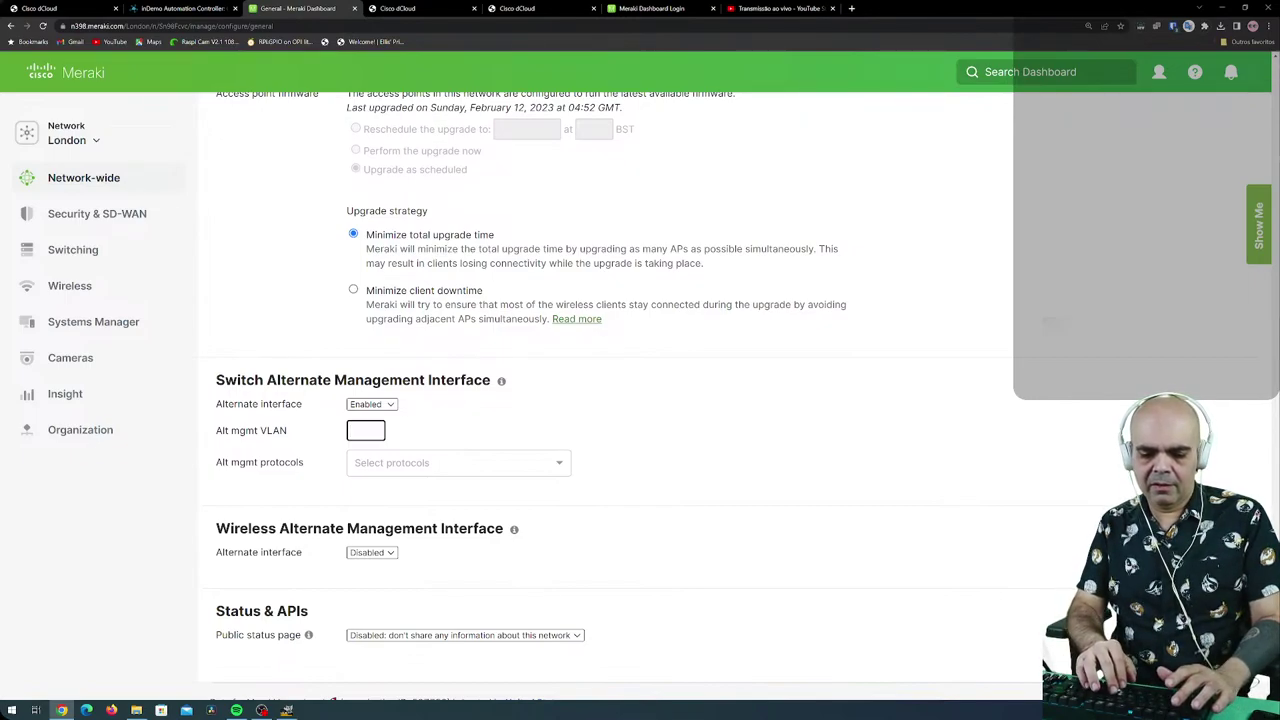
text(102)
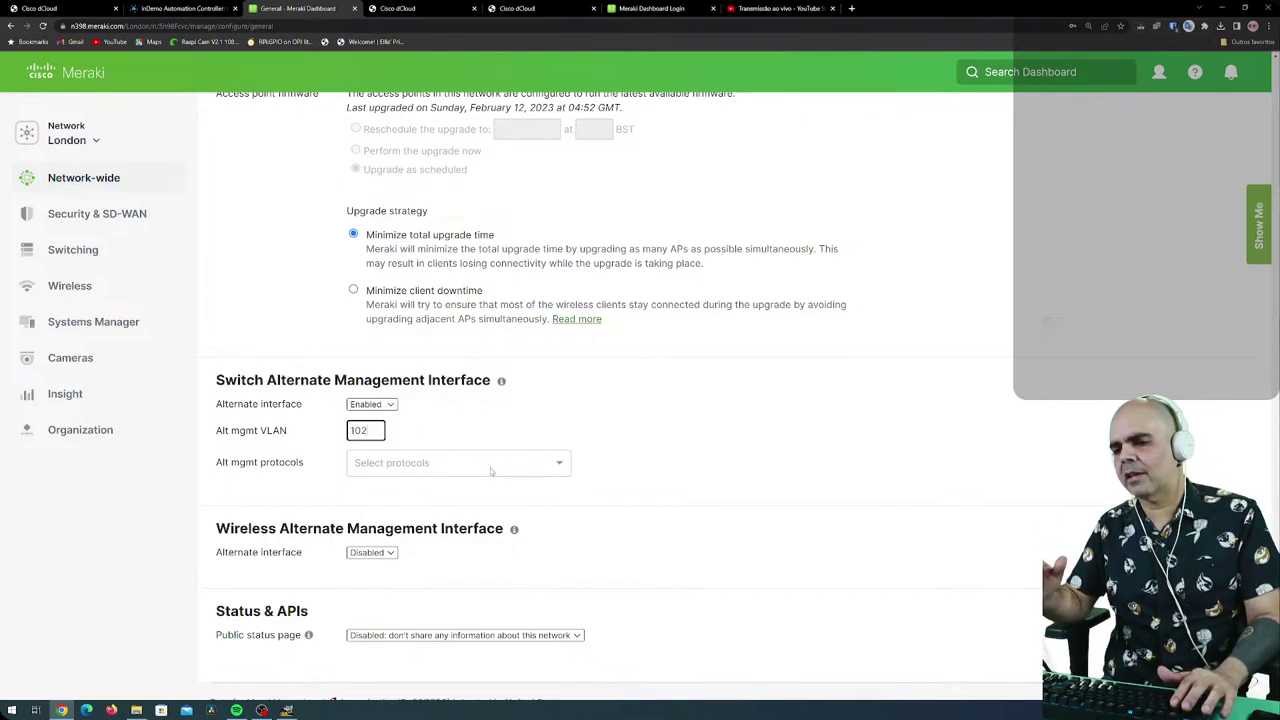
click(404, 466)
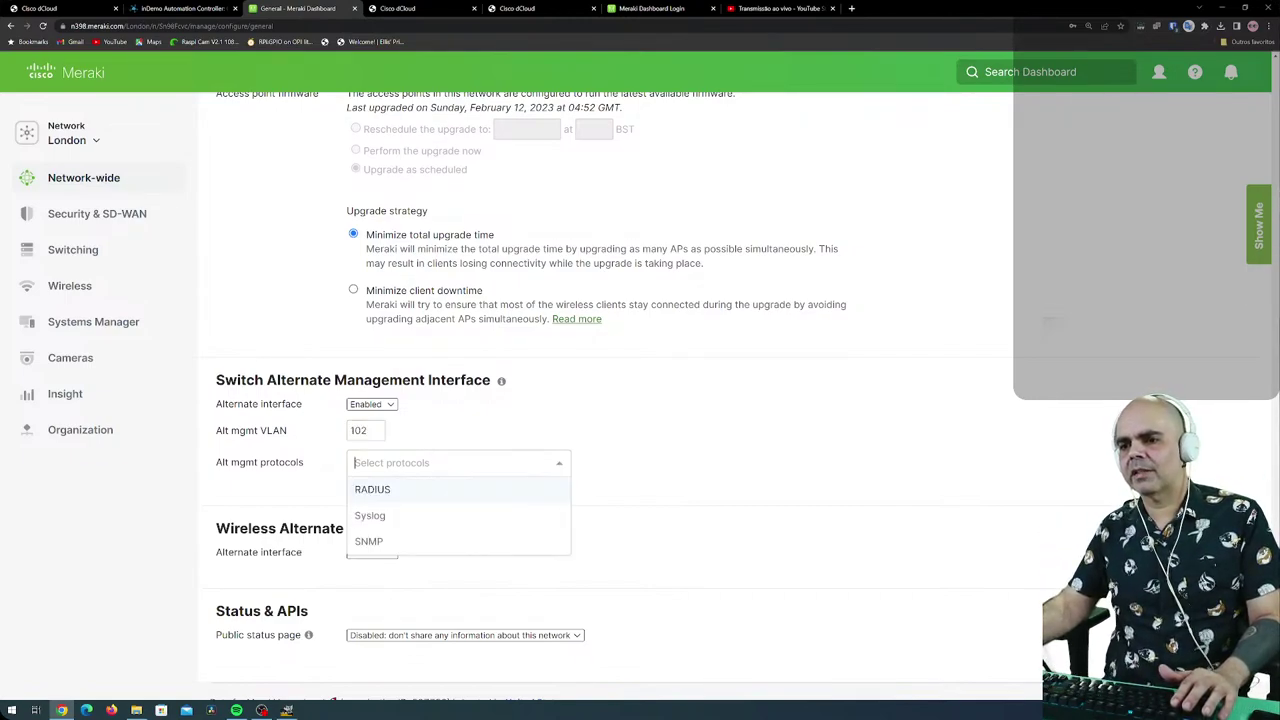
click(393, 495)
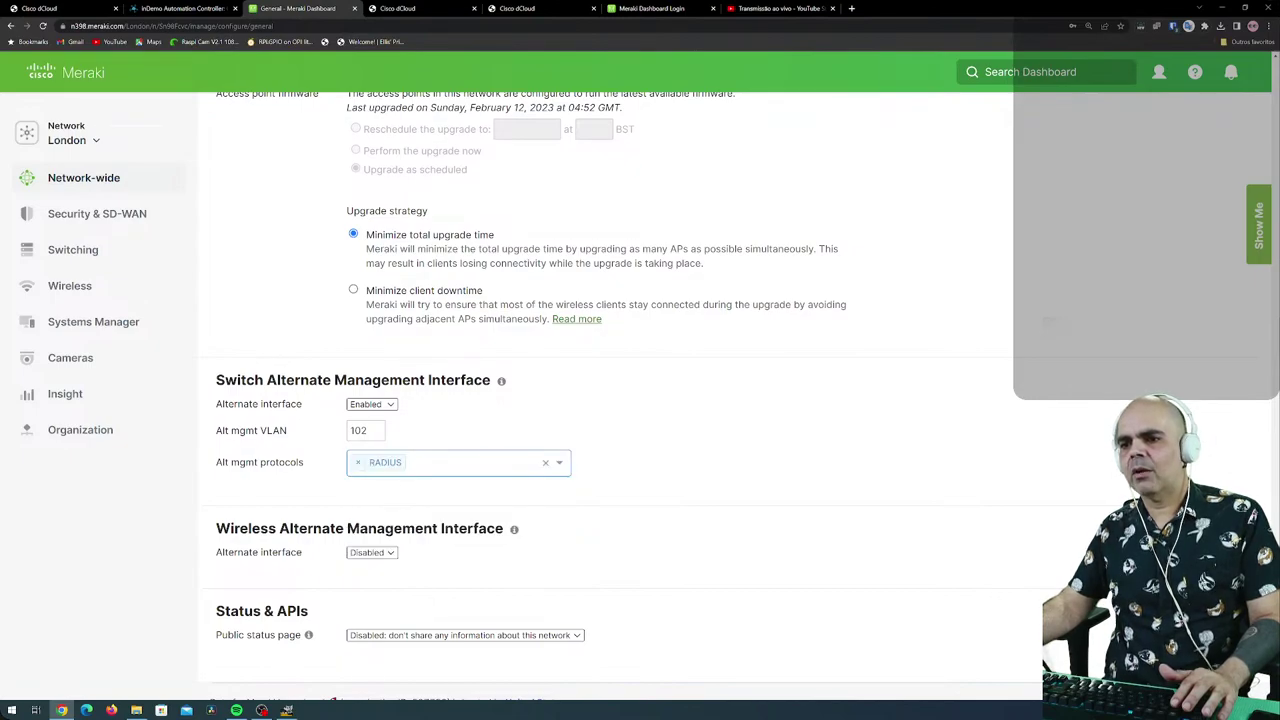
click(557, 466)
click(380, 490)
click(560, 464)
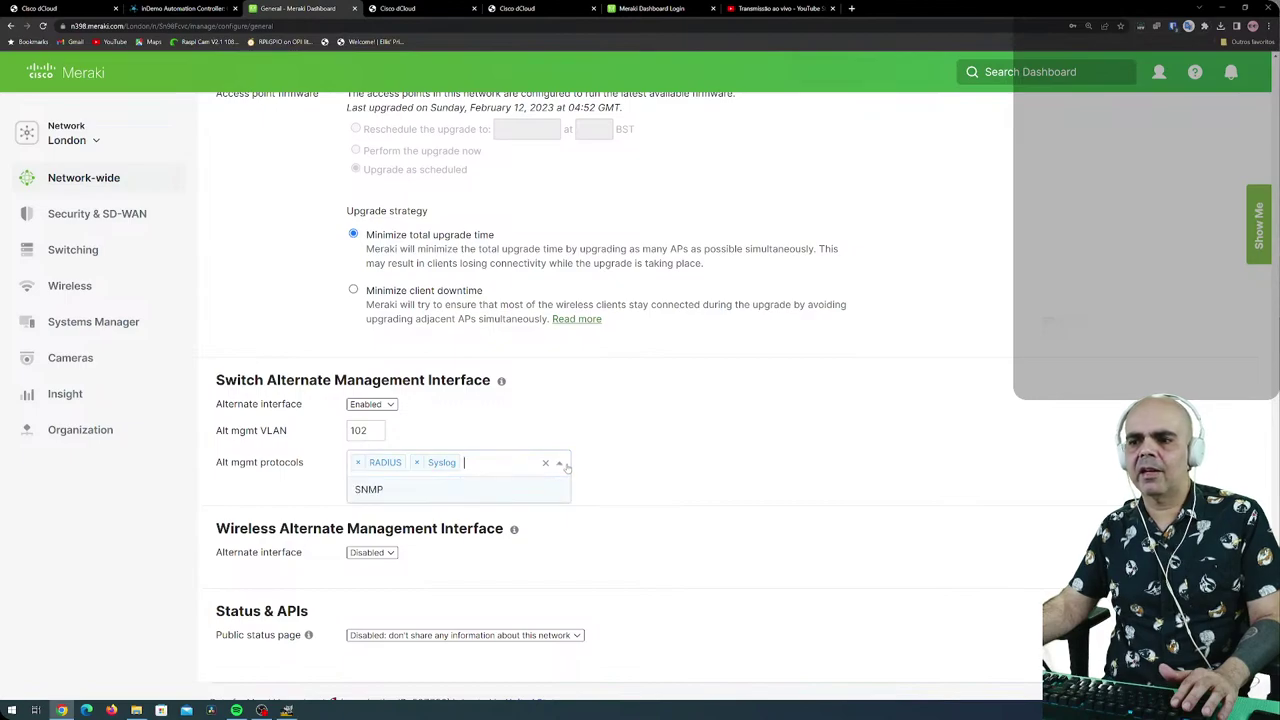
click(466, 489)
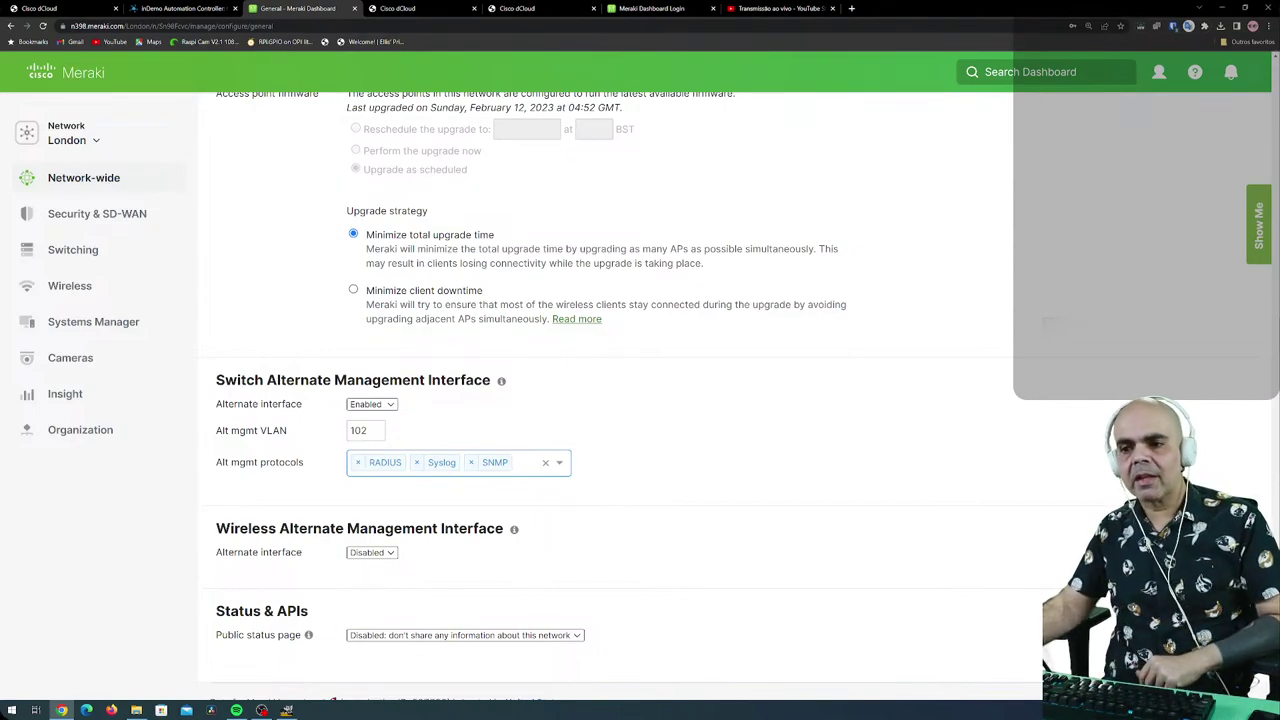
Clear all protocols of the switch alternate management interface and set the interface back to Disabled.
click(546, 462)
double_click(366, 430)
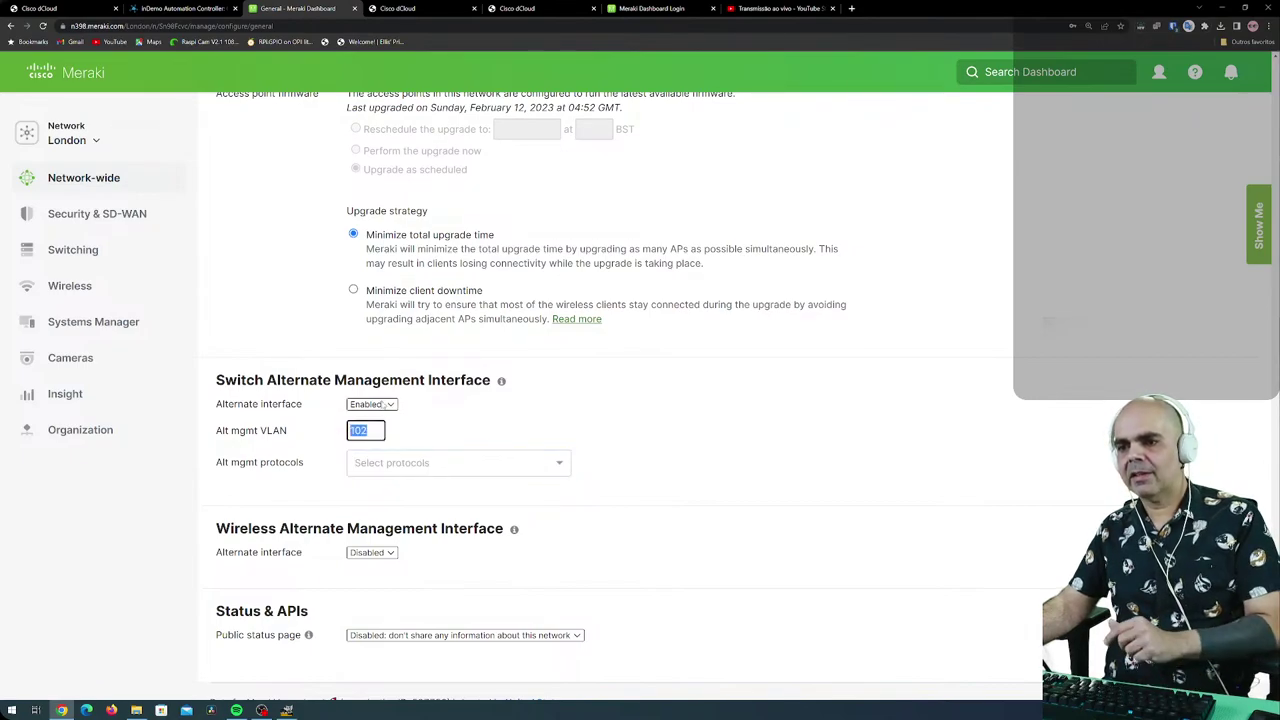
click(371, 404)
click(370, 416)
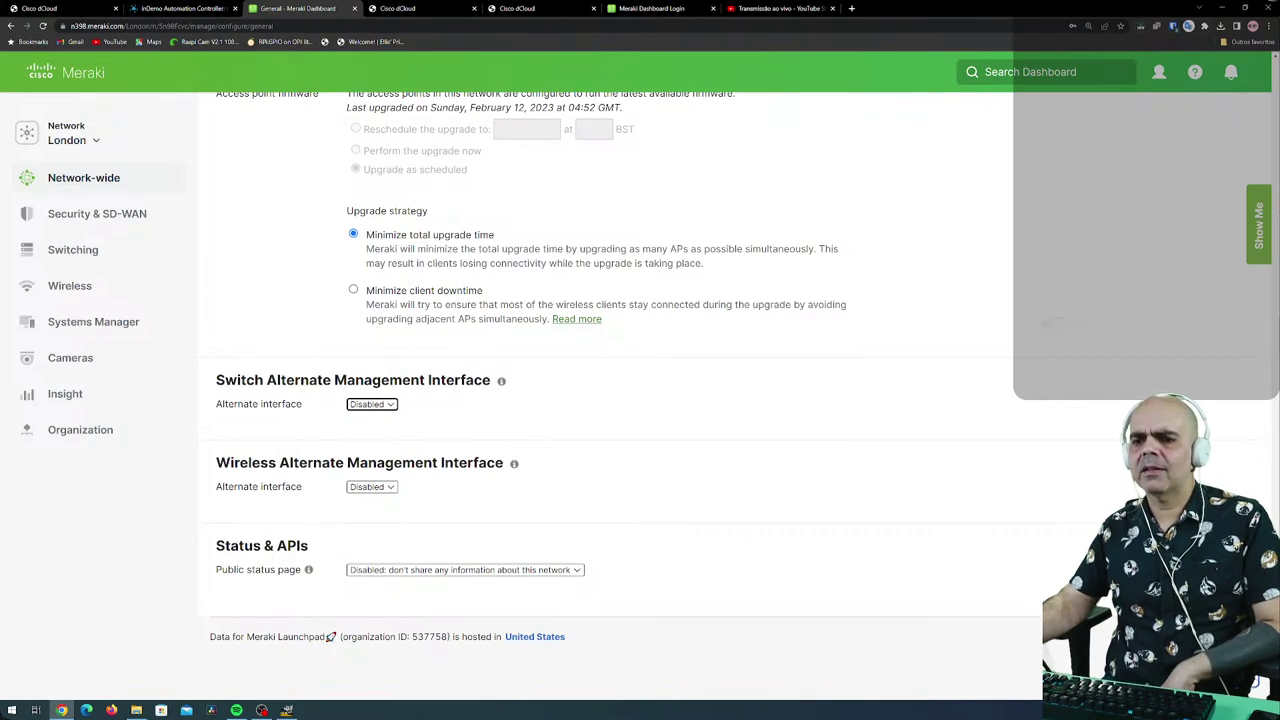
Leave the General settings without saving changes and open London's network-wide Administration page.
click(375, 577)
click(521, 529)
mouse_move(80, 188)
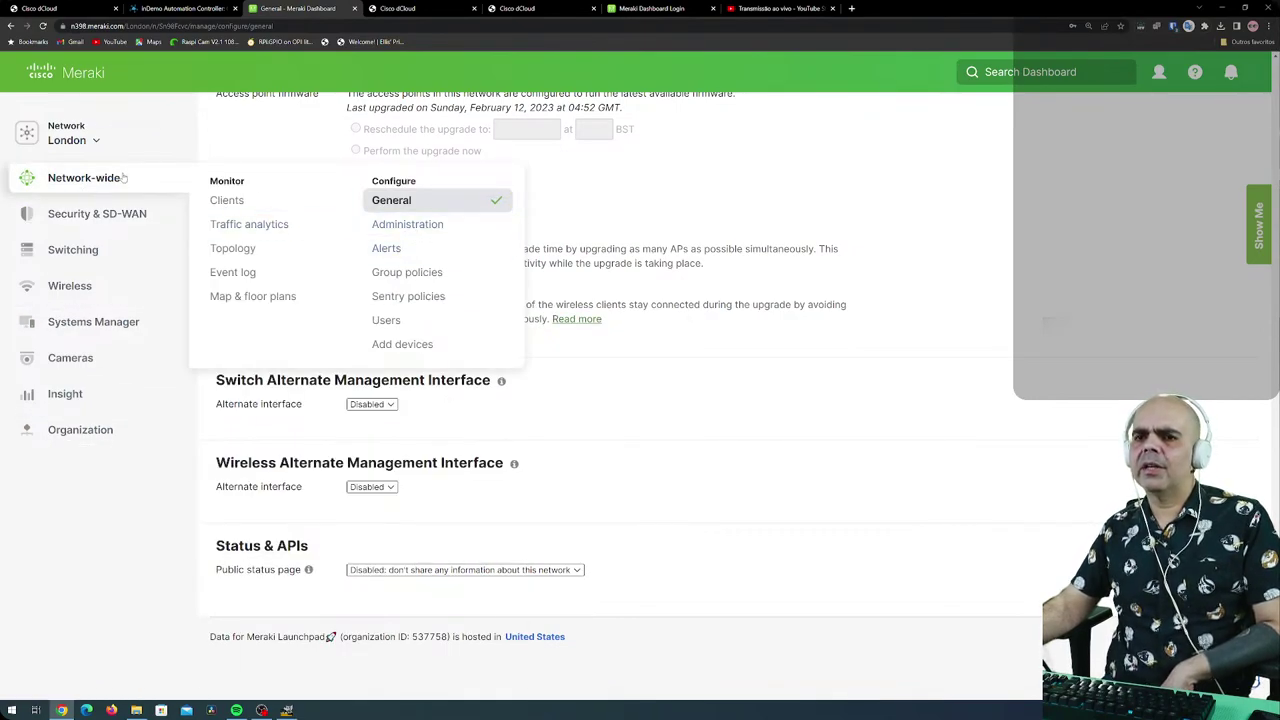
click(427, 226)
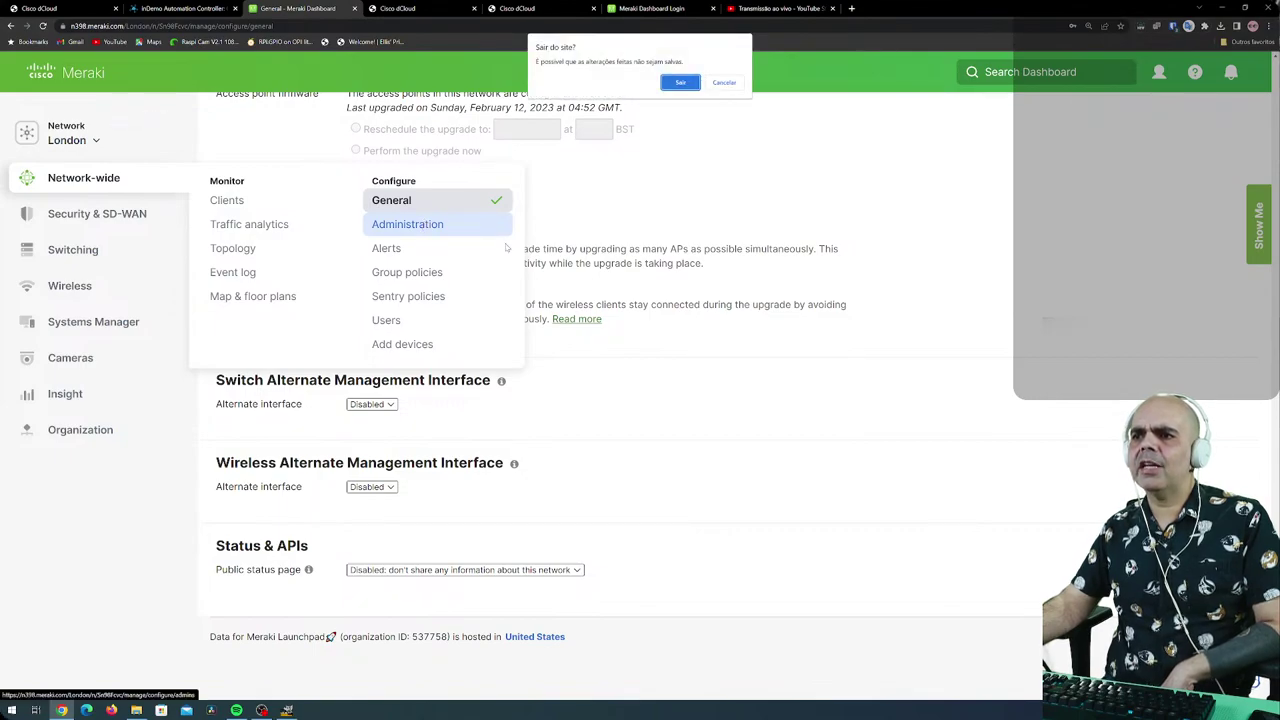
click(690, 85)
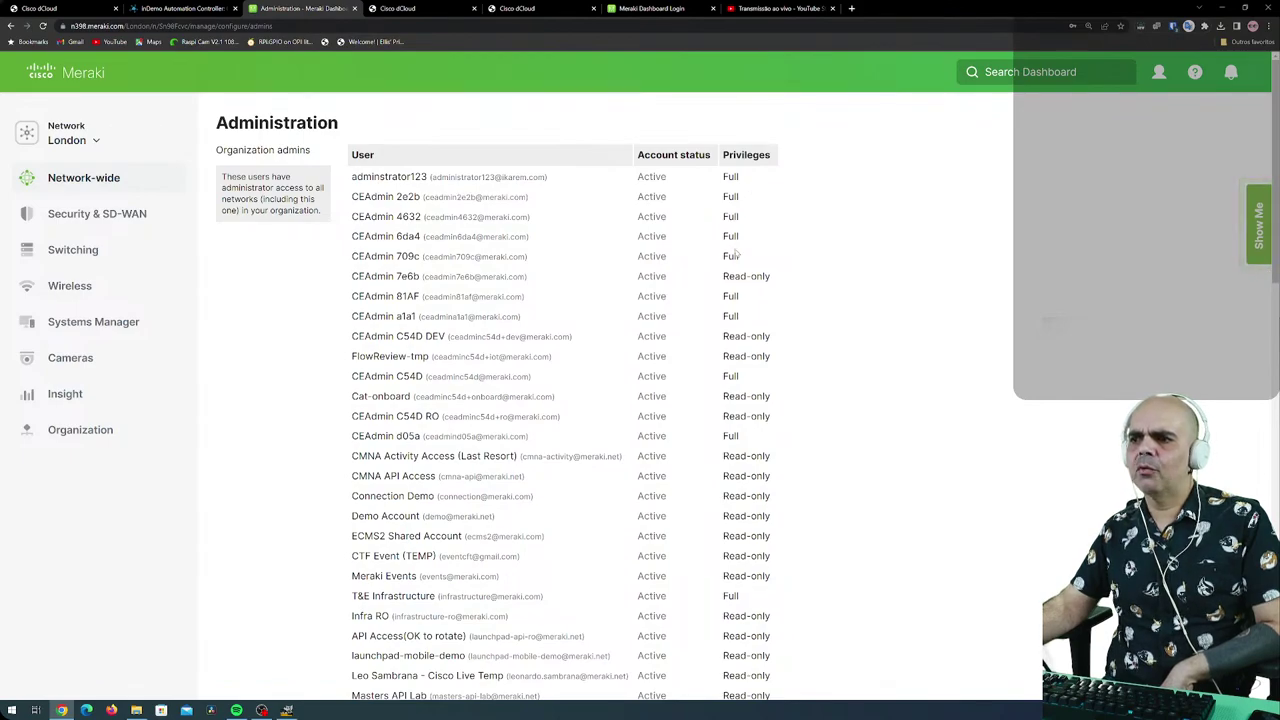
Review the organization admins and their privileges, the network admins section, and the camera-only admins on the Administration page.
scroll(584, 360, down, 5)
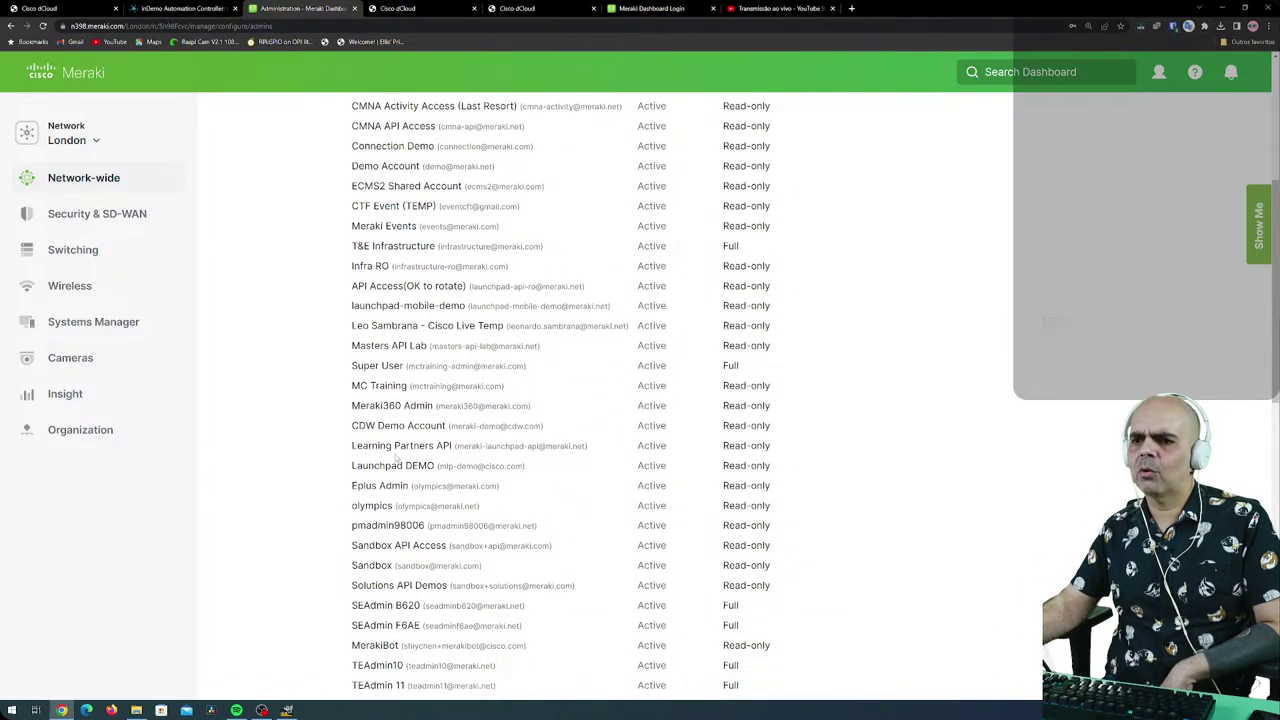
scroll(395, 458, down, 3)
scroll(563, 419, down, 5)
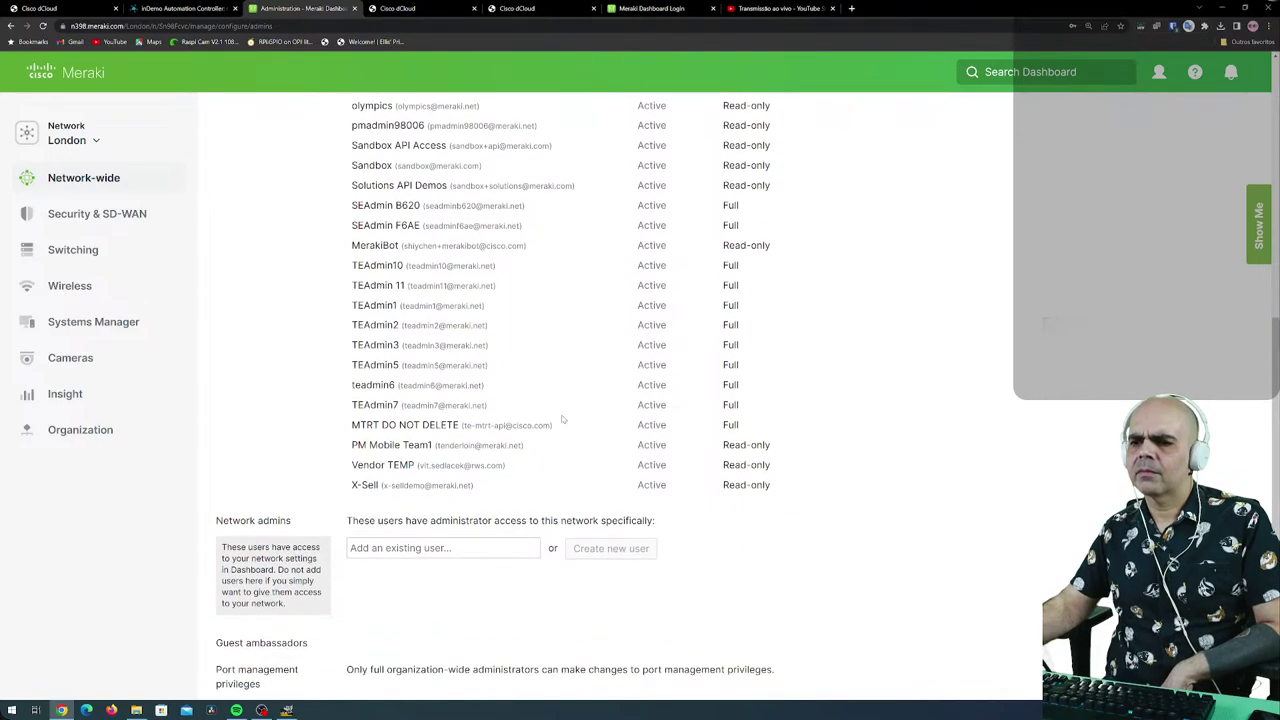
scroll(436, 560, down, 5)
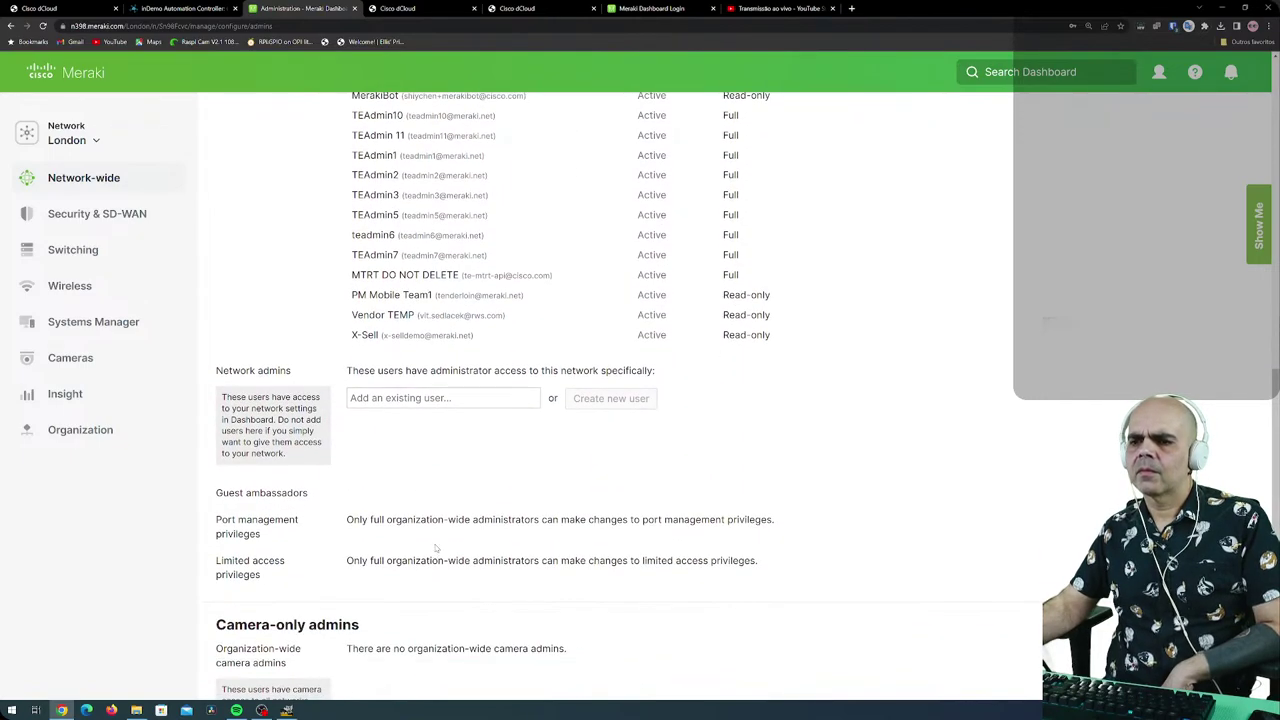
scroll(436, 548, down, 1)
scroll(291, 436, up, 3)
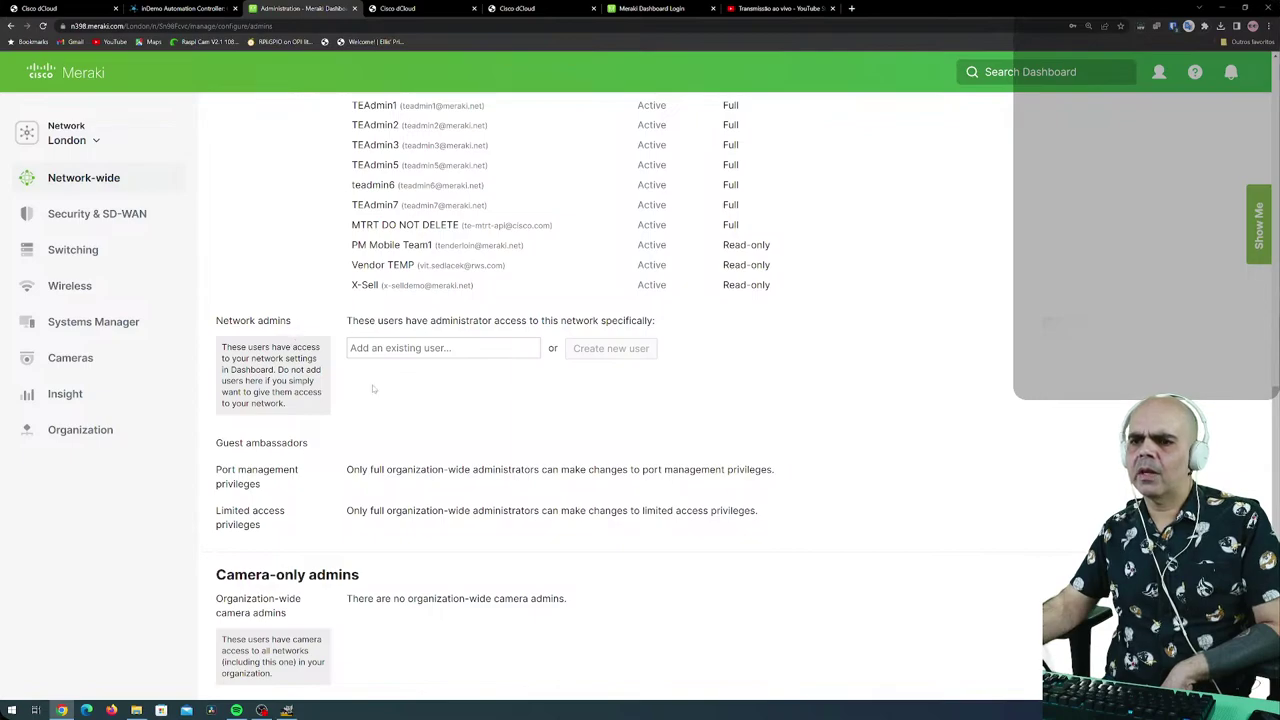
scroll(356, 394, down, 1)
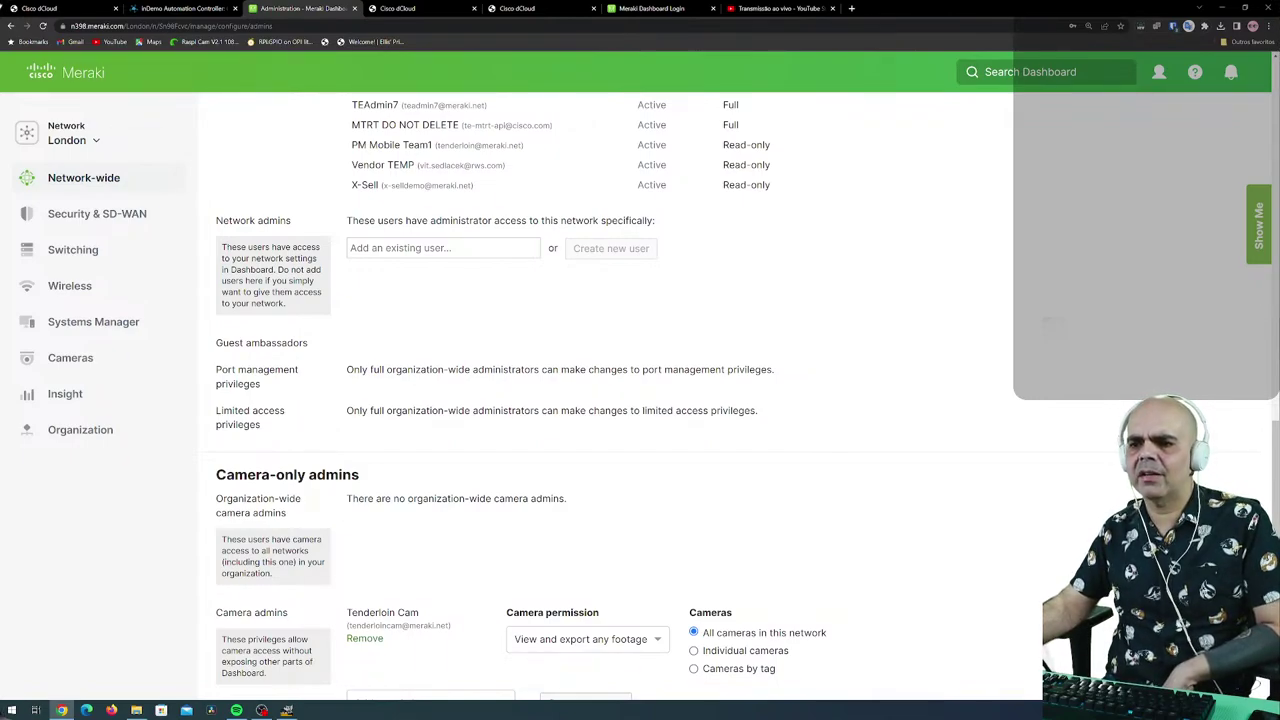
scroll(352, 376, down, 2)
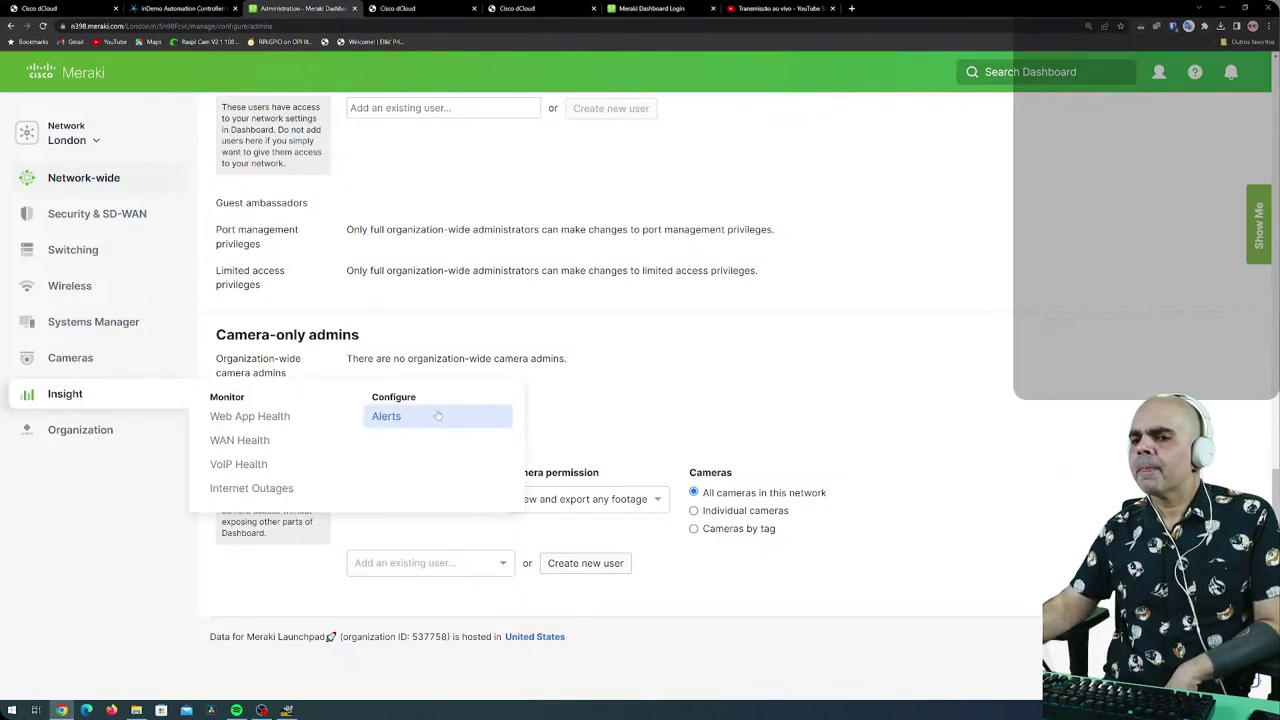
mouse_move(75, 175)
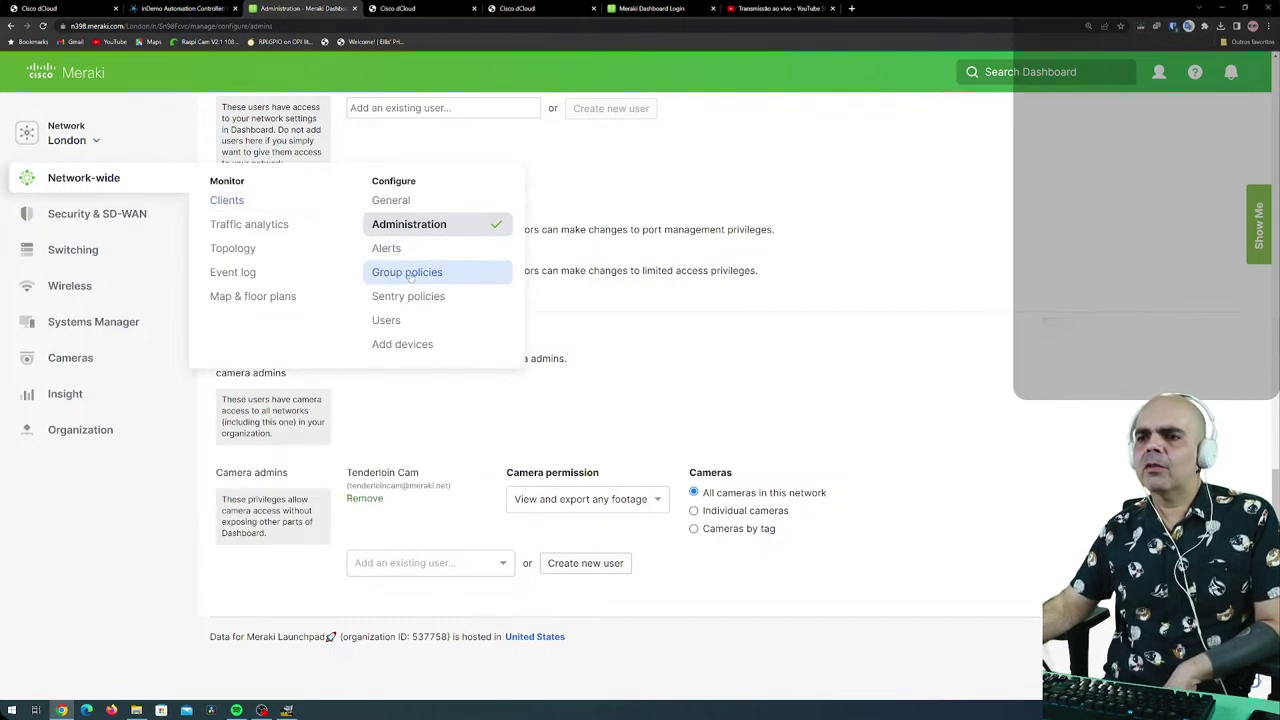
Open London's network-wide Alerts page and look over the default recipients and alert settings.
click(388, 252)
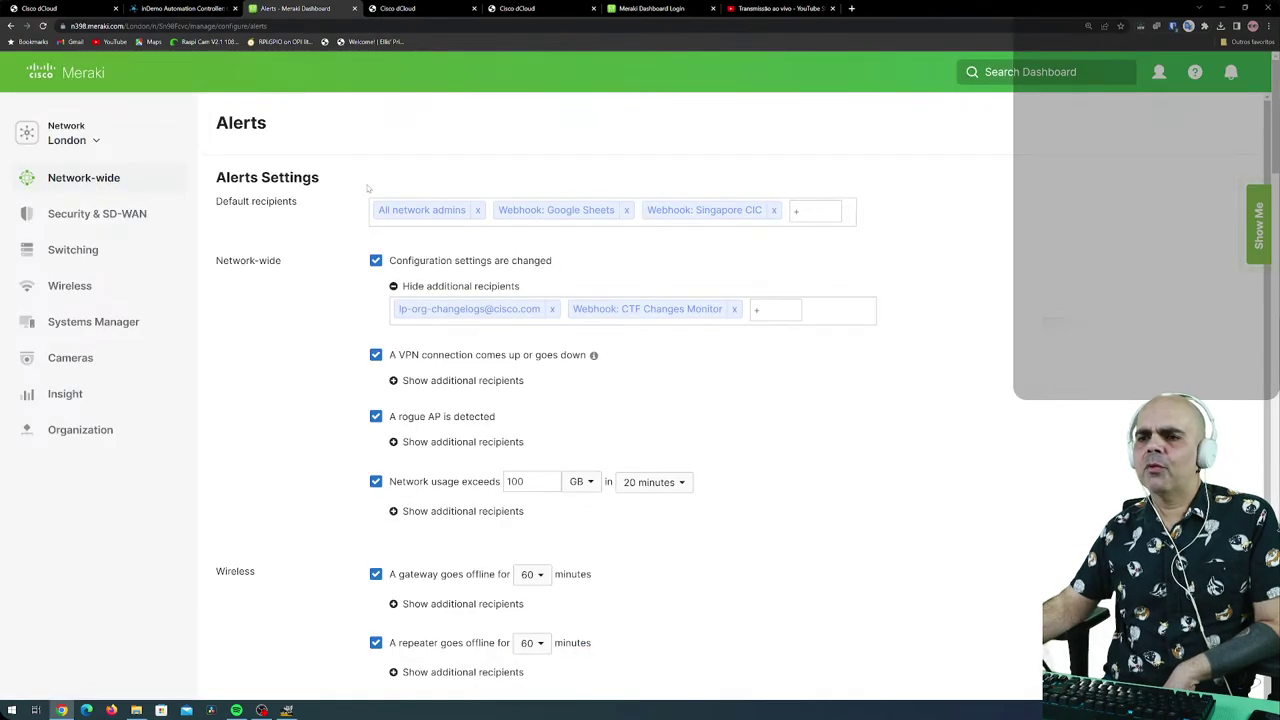
scroll(475, 491, down, 3)
scroll(475, 491, up, 3)
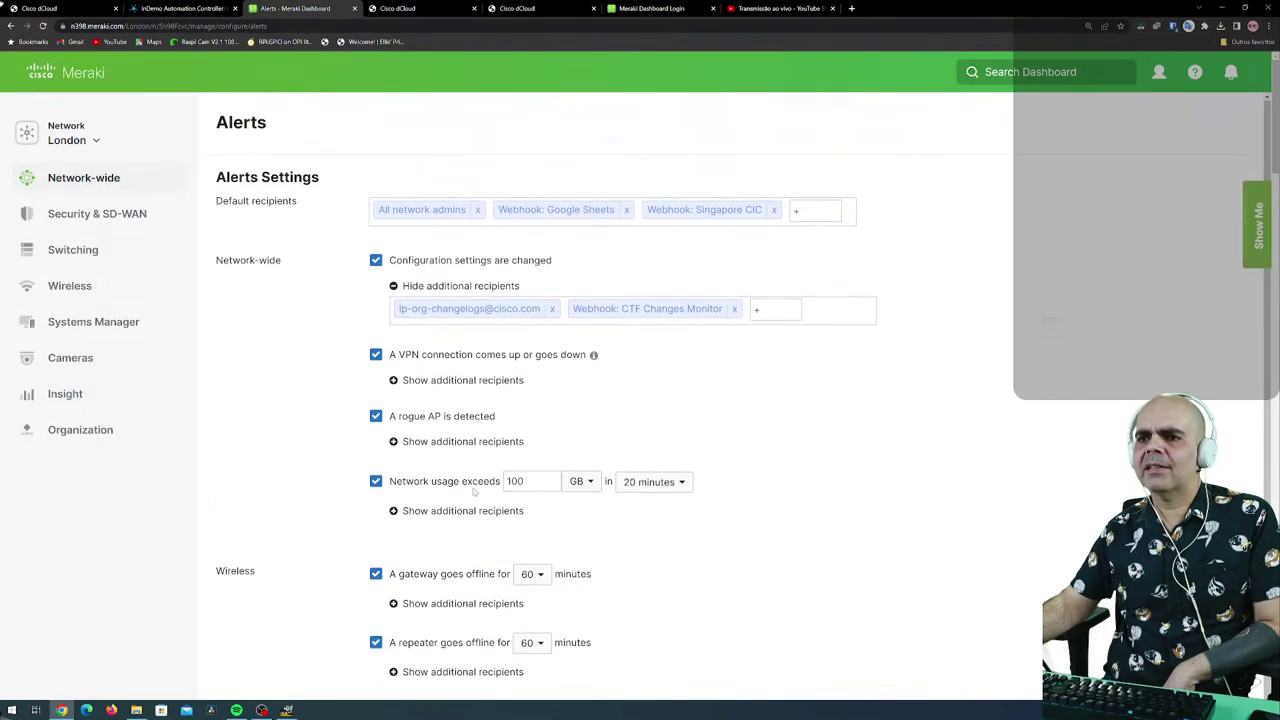
Open London's network-wide Group policies and add a new group named Catracas.
mouse_move(110, 178)
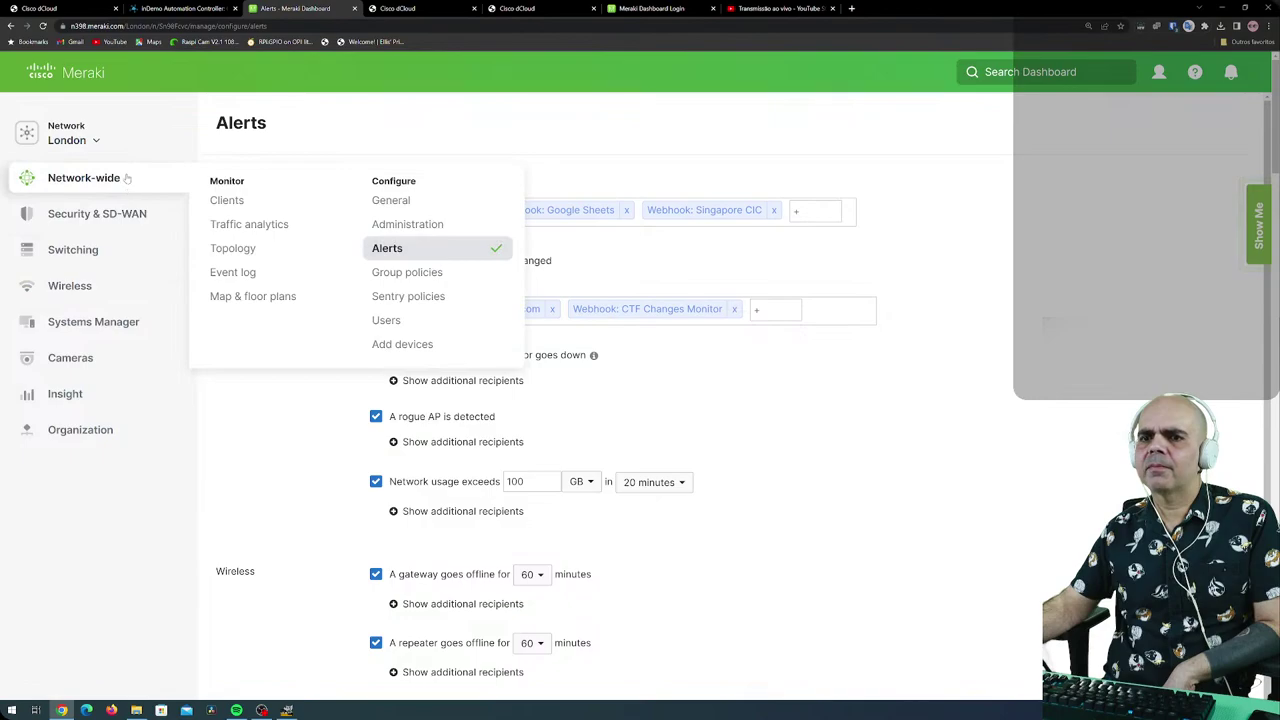
click(407, 274)
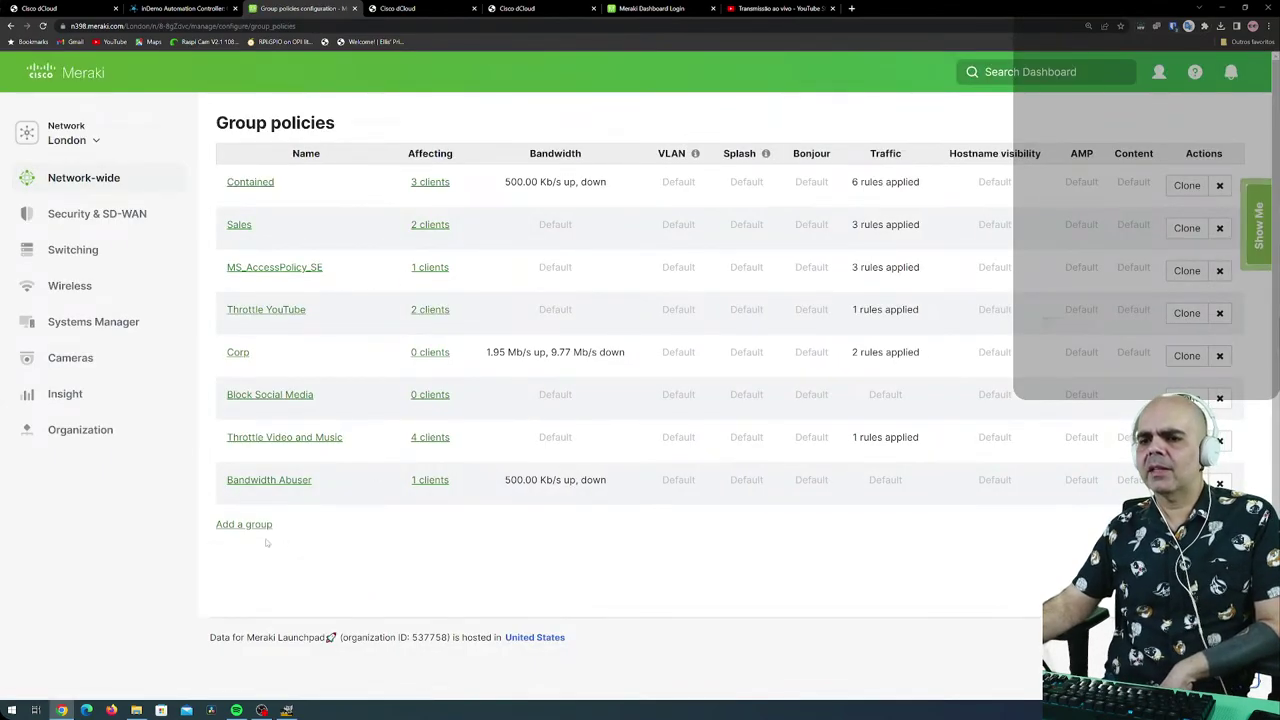
click(248, 525)
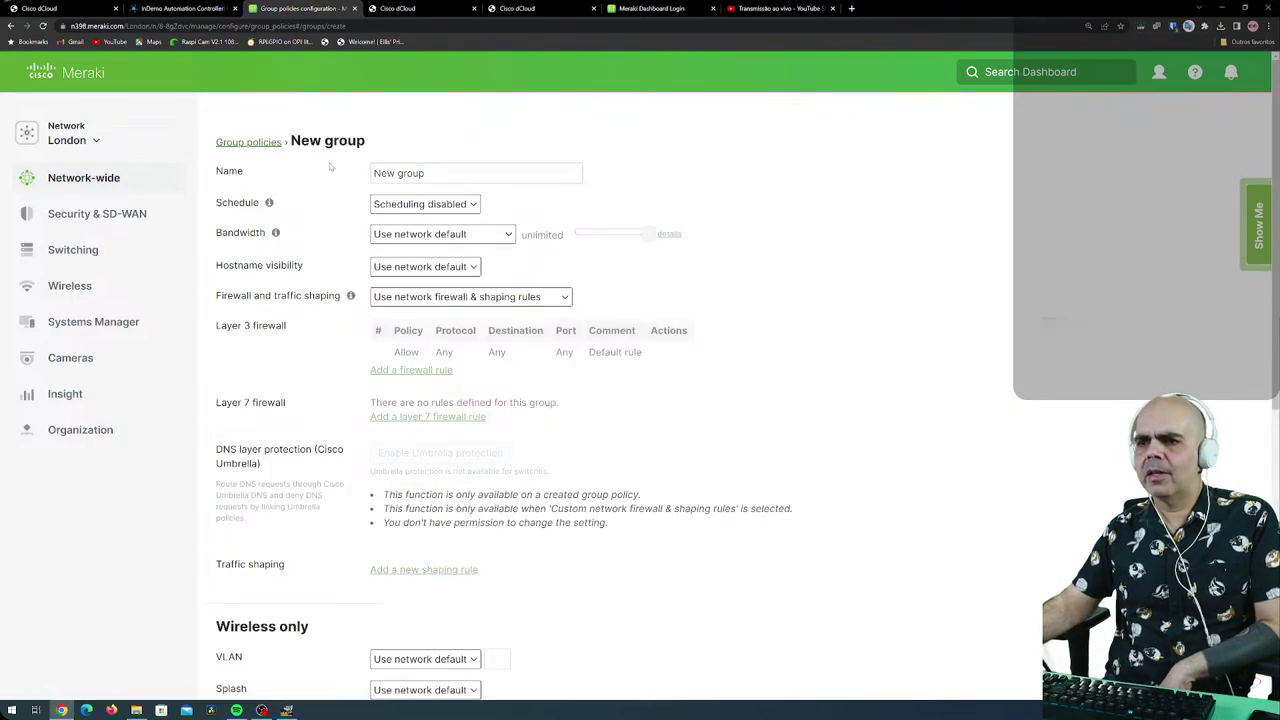
drag(450, 170, 323, 173)
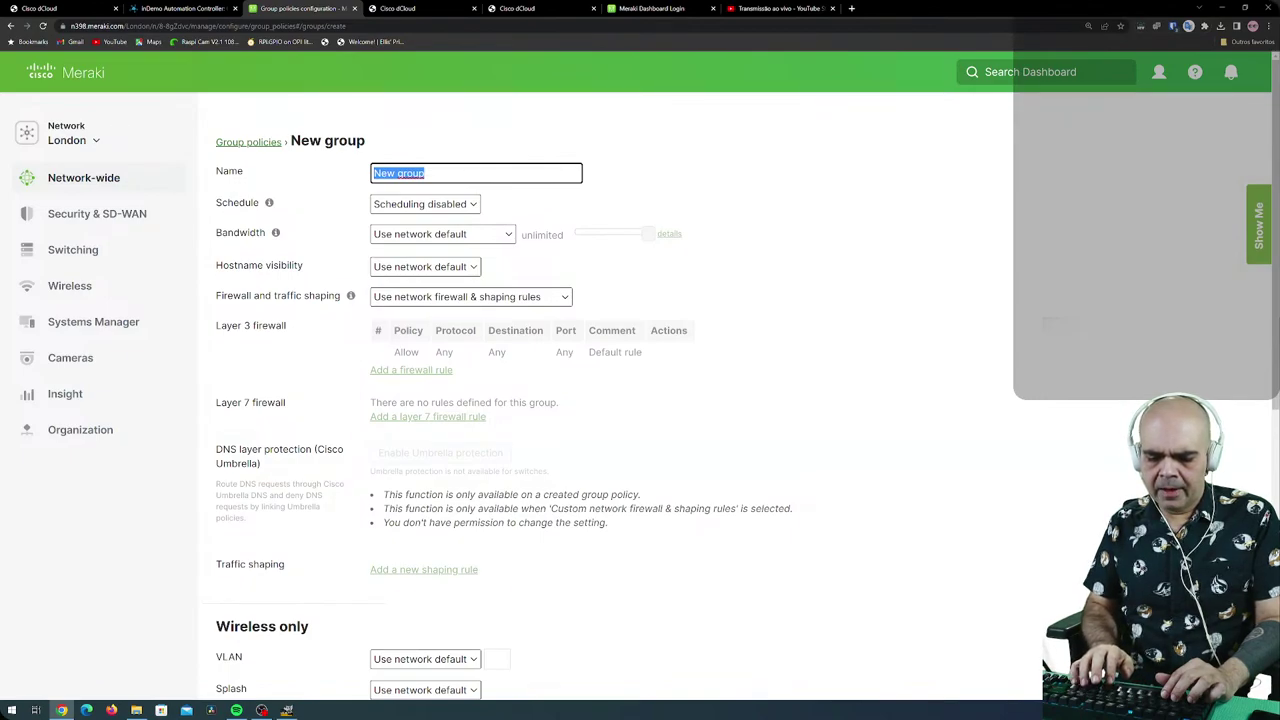
text(Catracas)
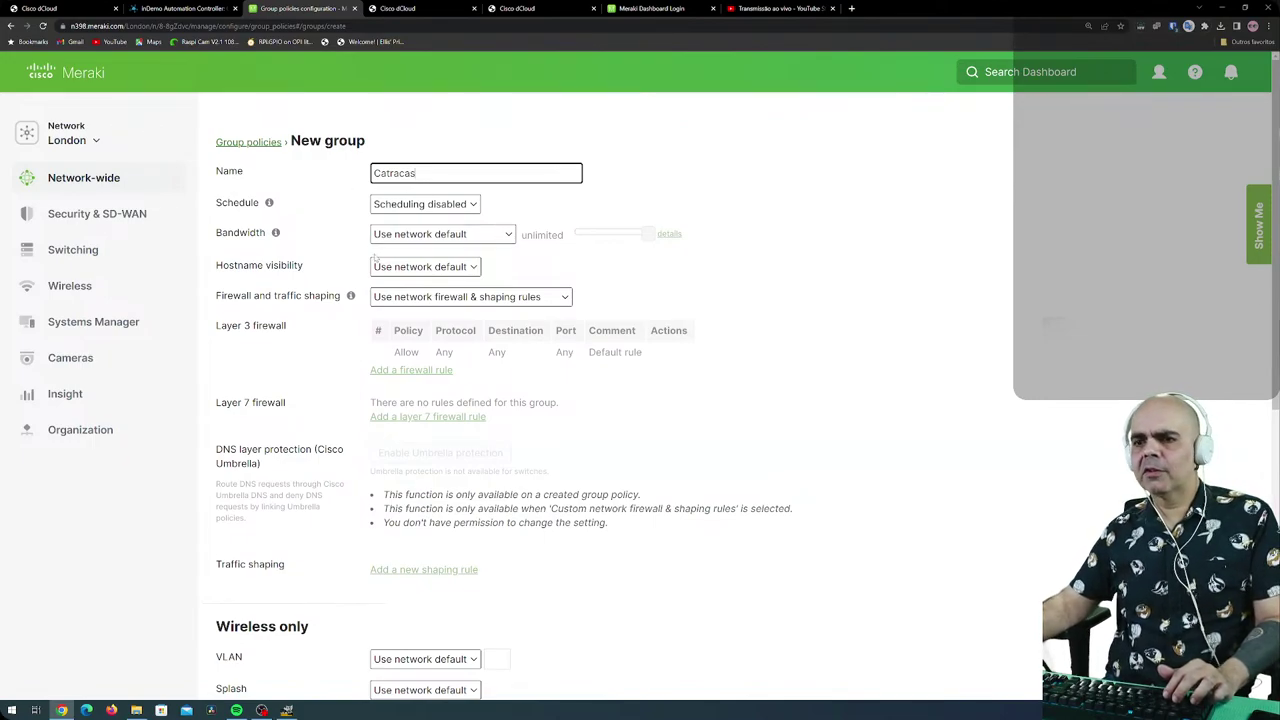
Set the Catracas group's firewall and traffic shaping to Custom network firewall & shaping rules.
click(407, 375)
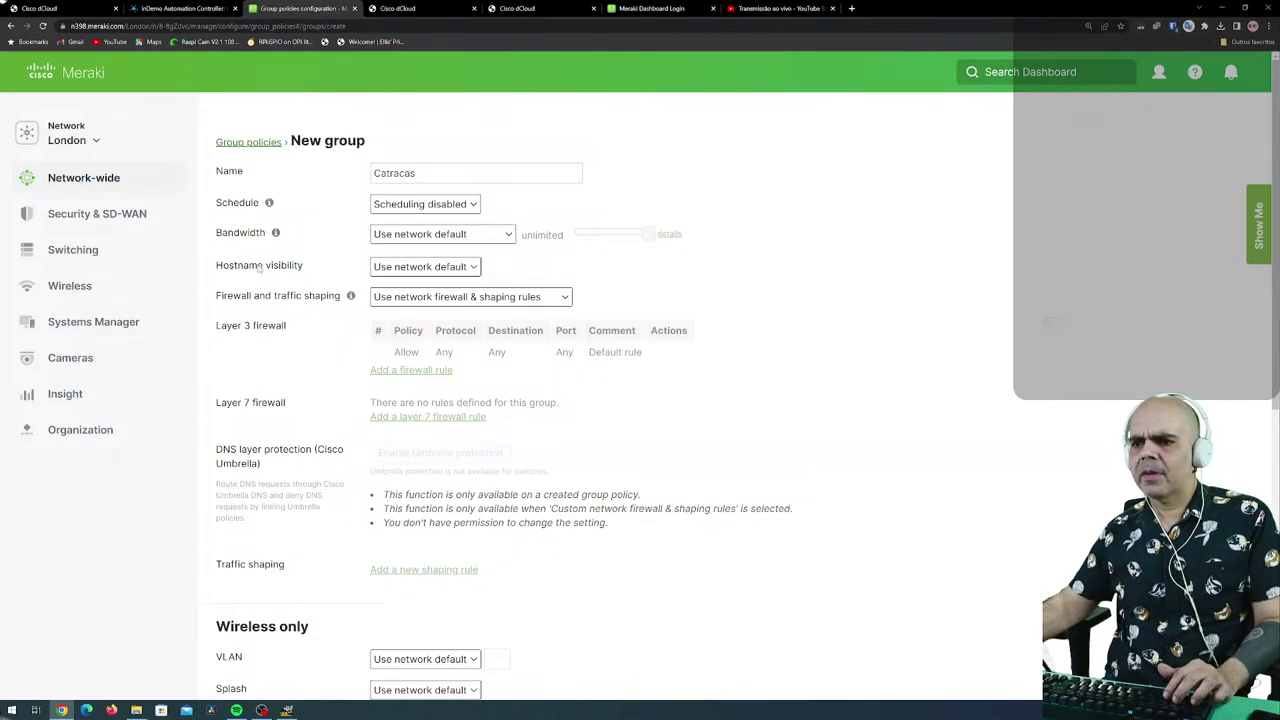
click(461, 296)
click(418, 332)
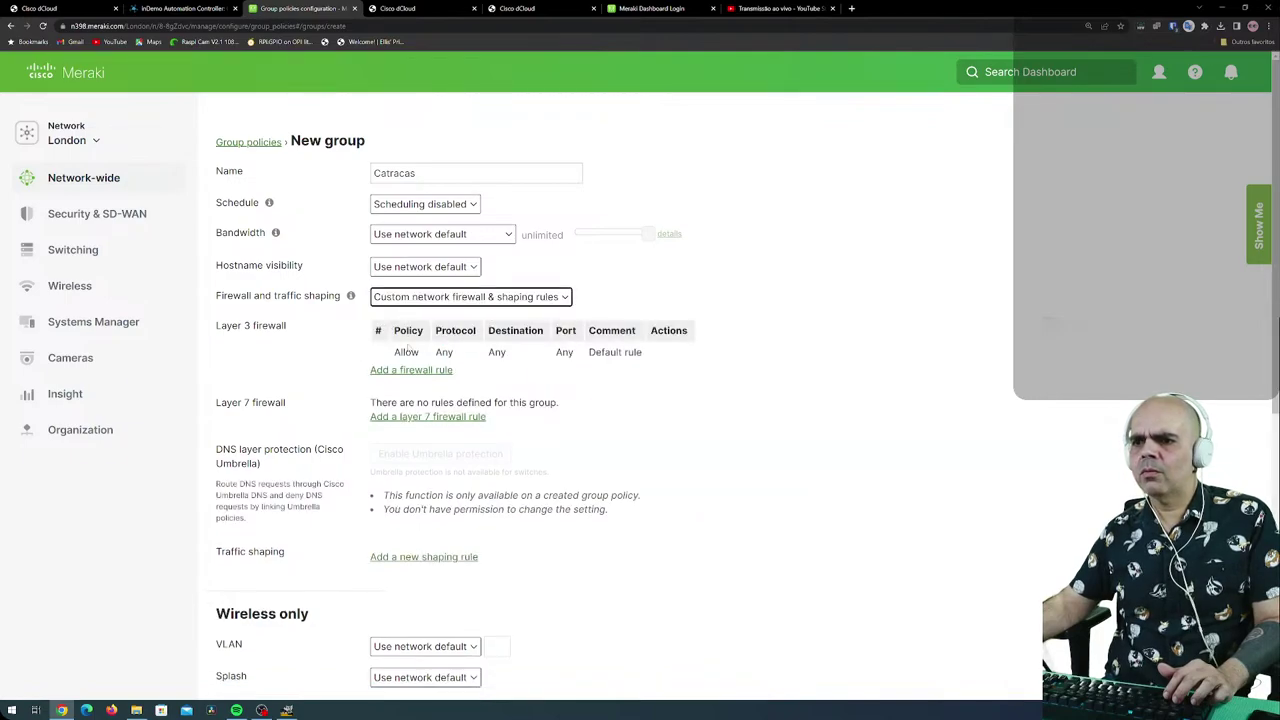
Add a layer 3 firewall rule allowing Any protocol to destination 192.168.100.100, with the comment "Srv de Catracas".
click(409, 370)
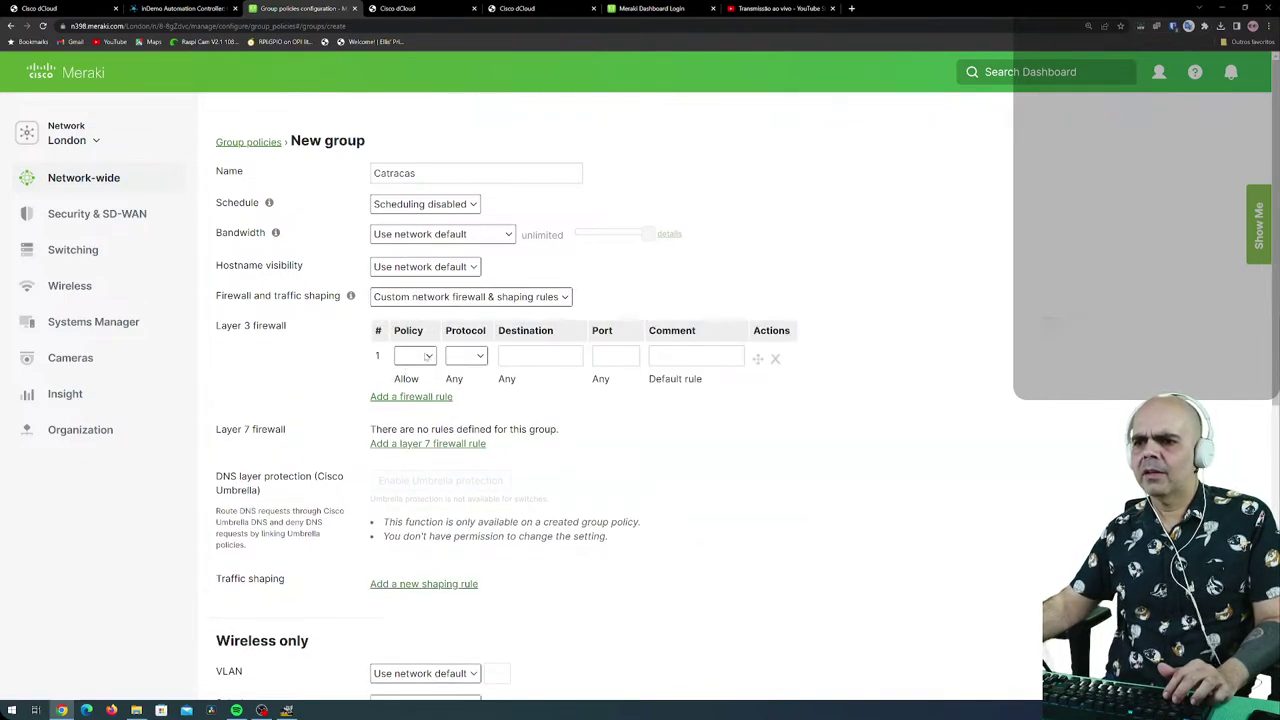
click(428, 356)
click(418, 383)
click(468, 357)
click(462, 407)
key(Tab)
text(192.168.100.100)
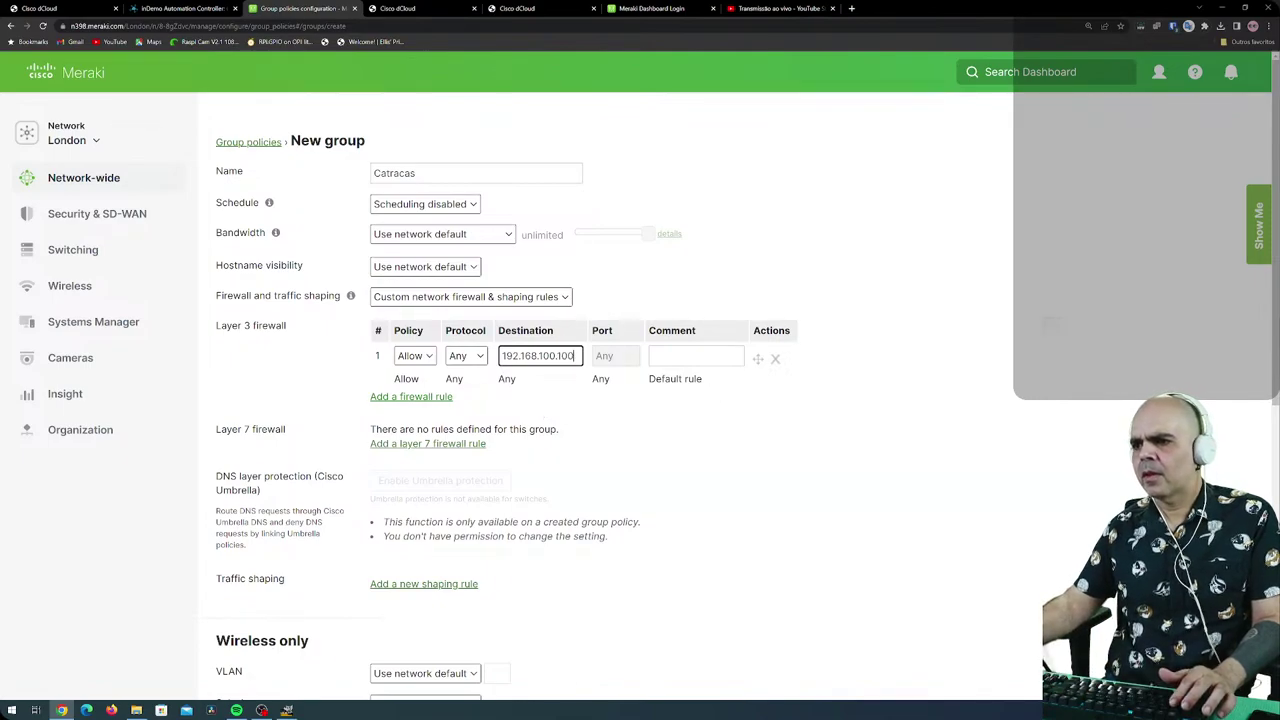
key(Tab)
text(Srv de Catracas)
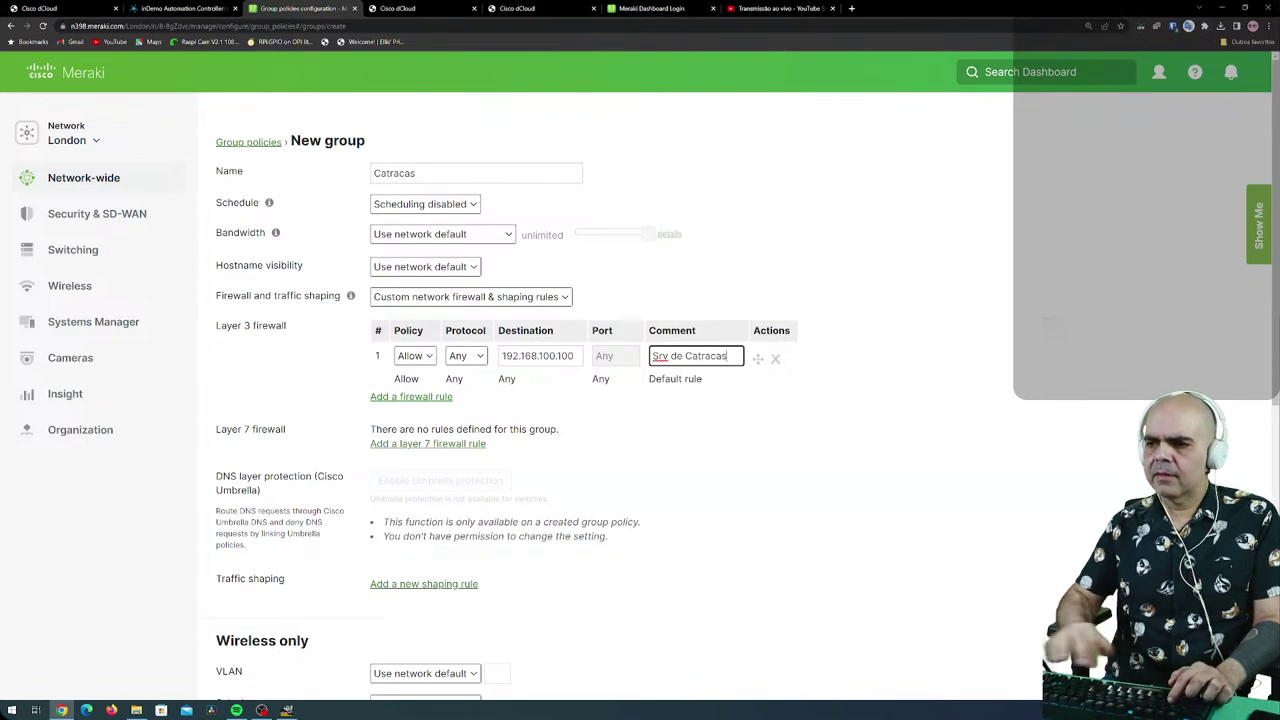
Add a second layer 3 firewall rule denying Any protocol to destination any, with the comment "Bloqueia tudo".
click(414, 396)
click(415, 382)
click(410, 405)
click(480, 383)
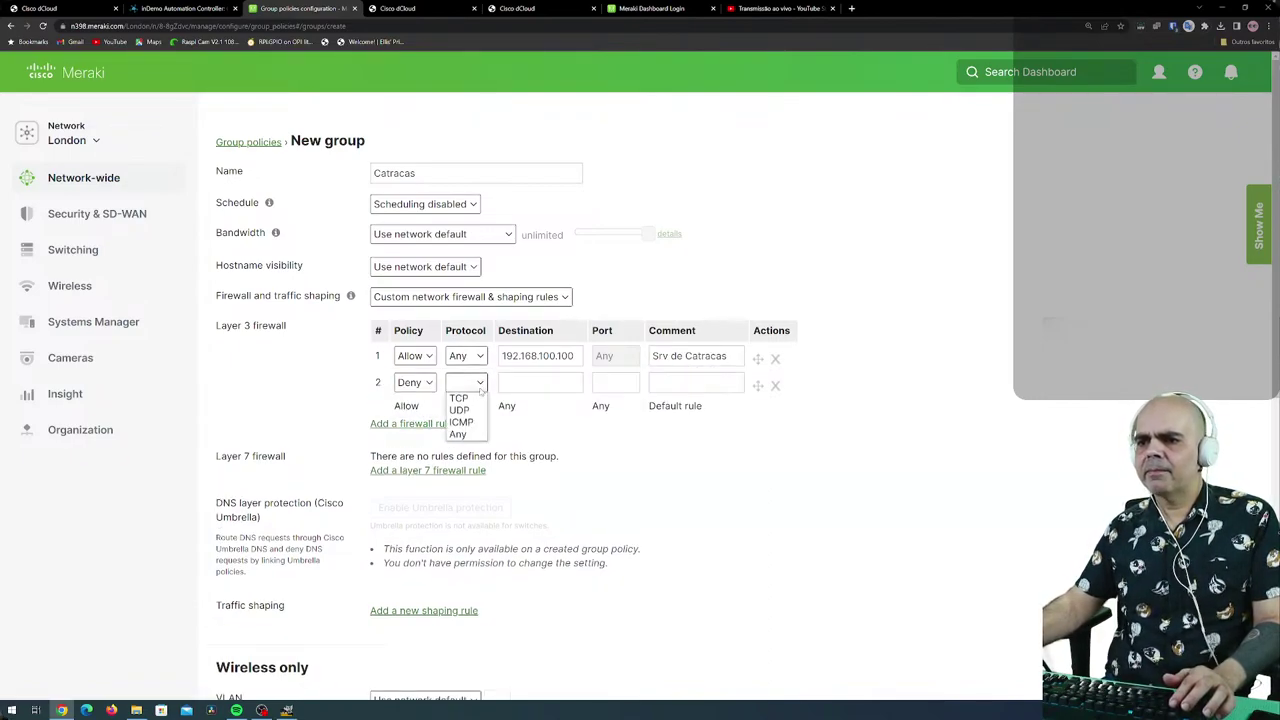
click(455, 433)
key(Tab)
text(any)
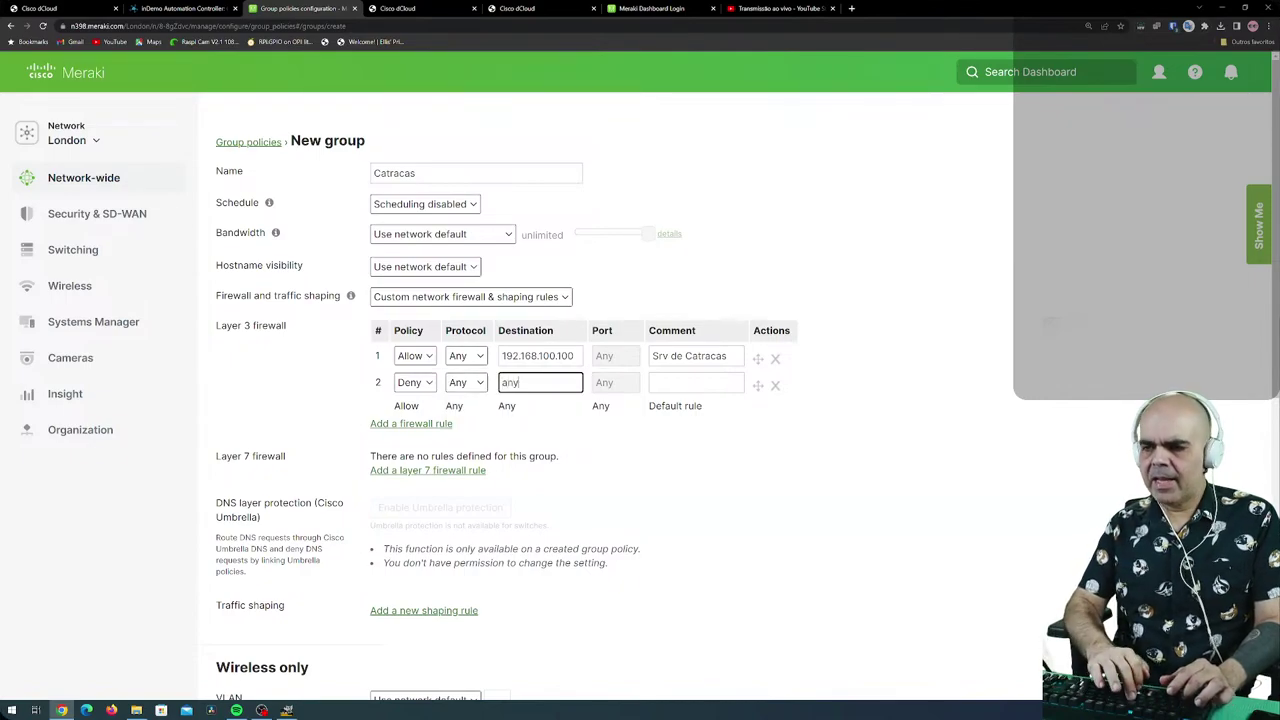
key(Tab)
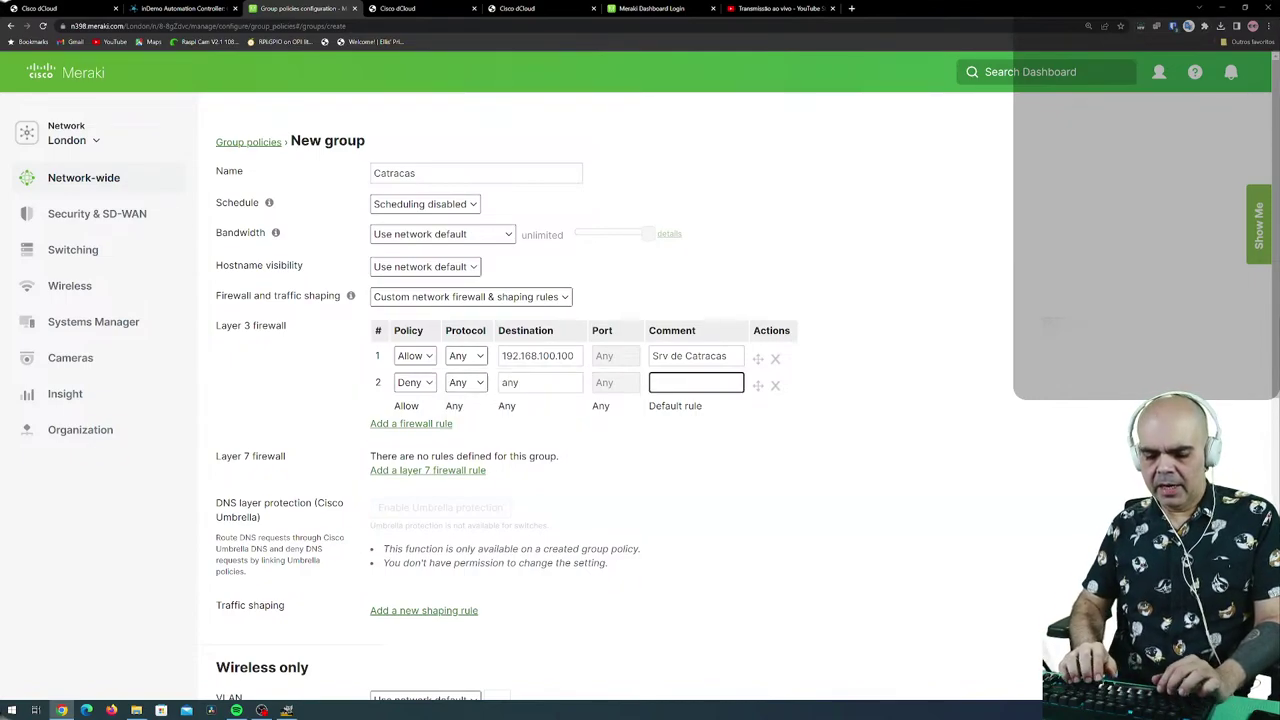
text(Bloqueia t)
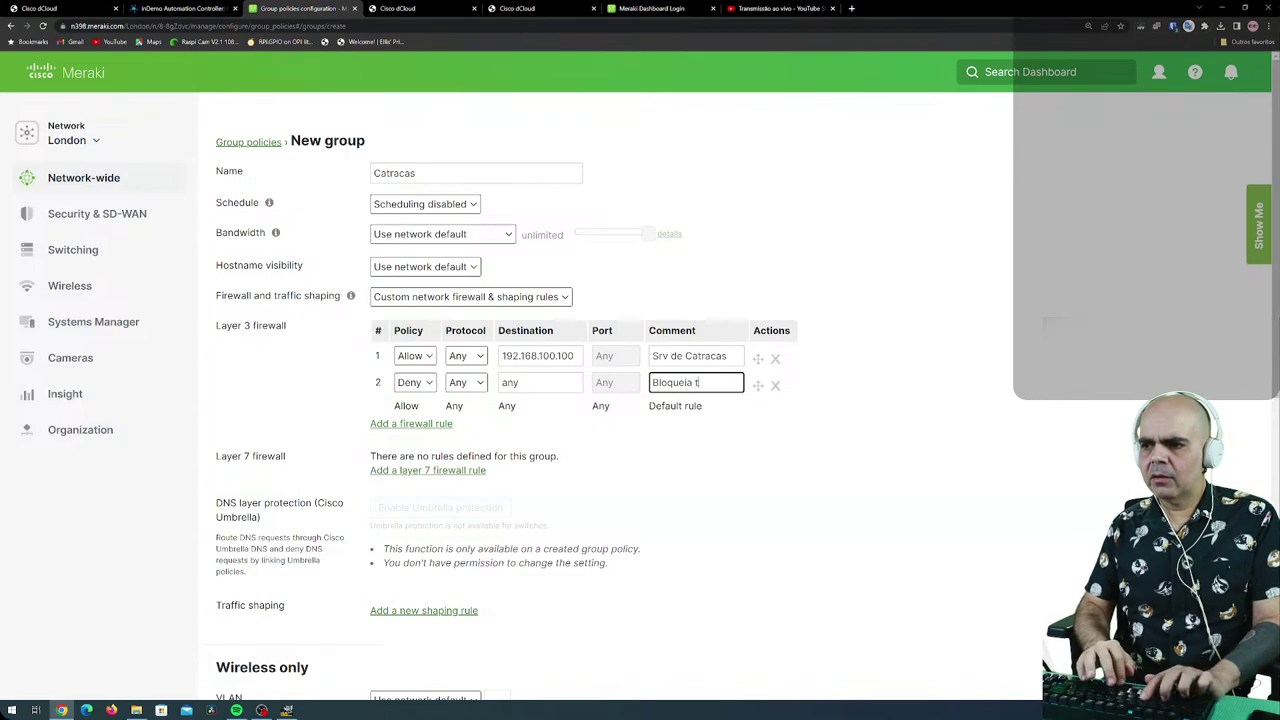
text(oudo)
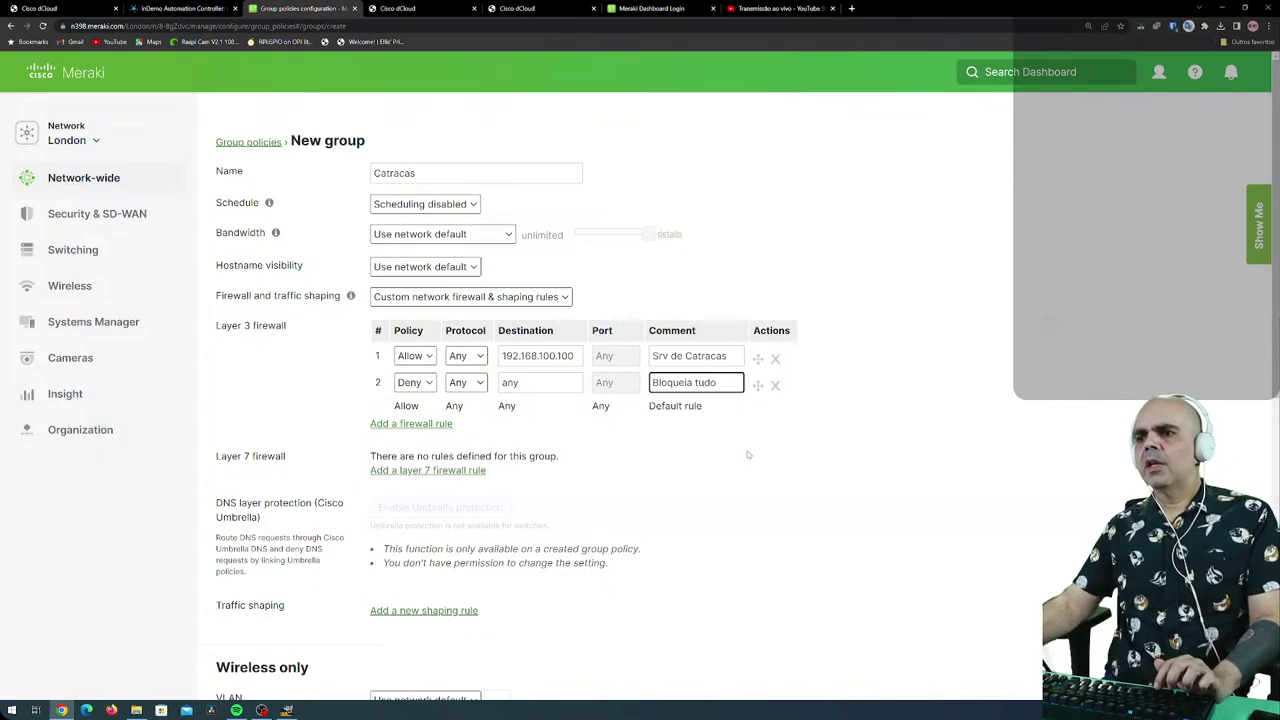
click(746, 452)
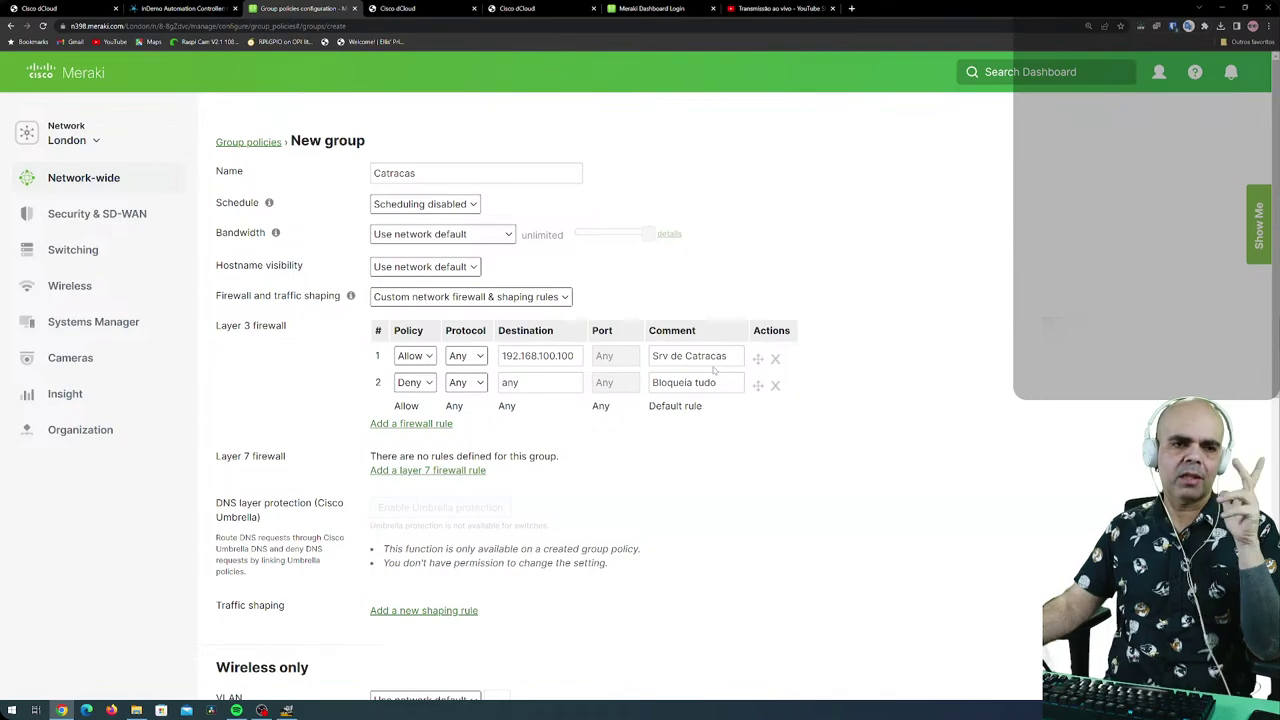
Add a layer 7 firewall rule denying the Peer-to-peer (P2P) application BitTorrent.
scroll(714, 370, down, 1)
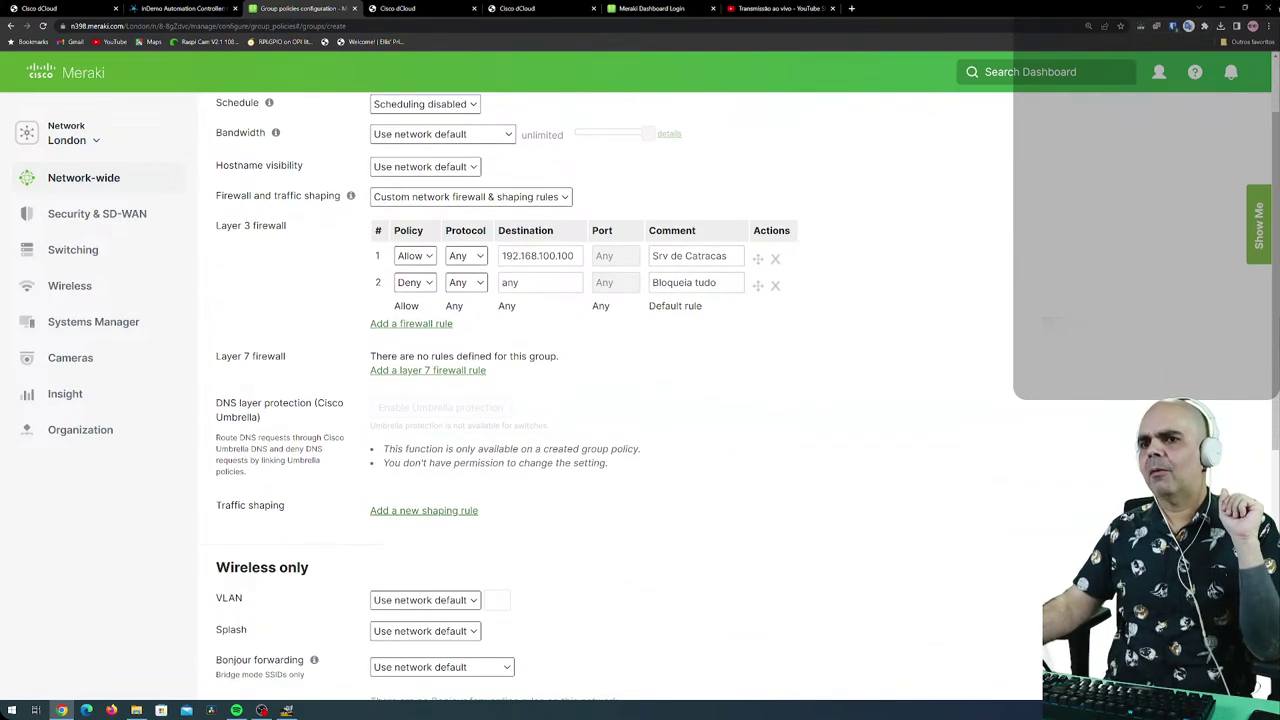
click(394, 372)
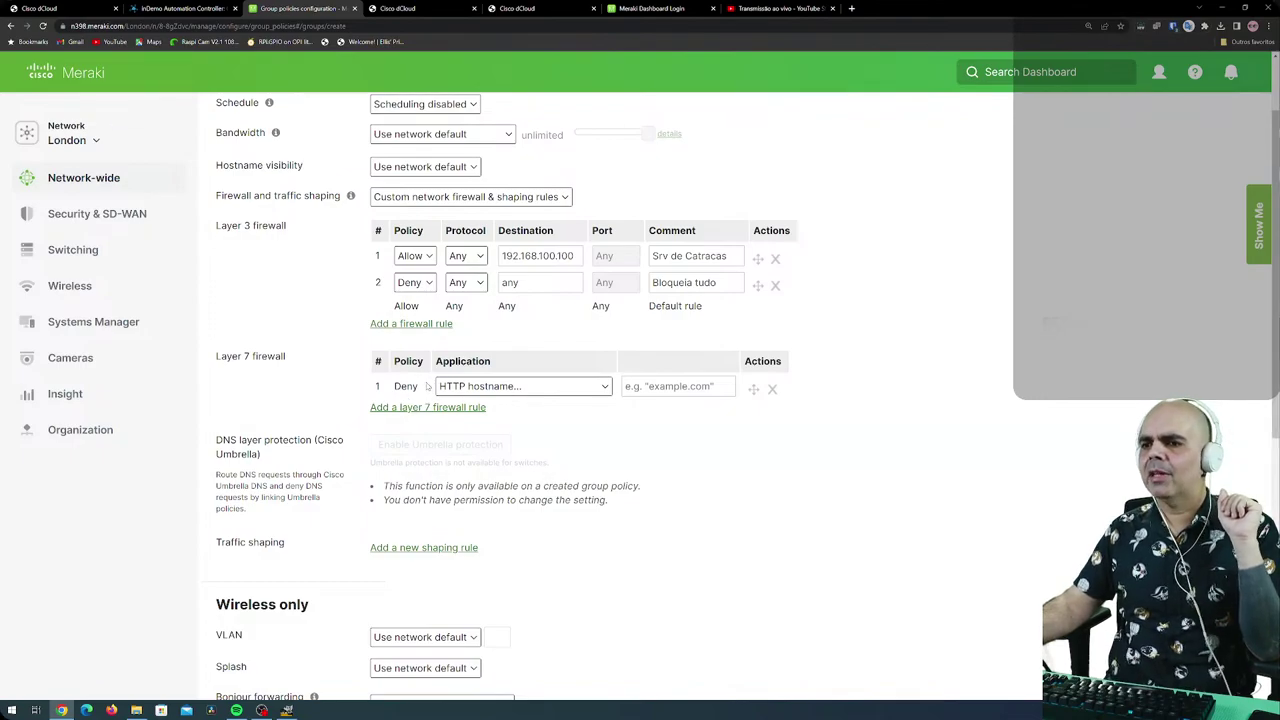
click(604, 387)
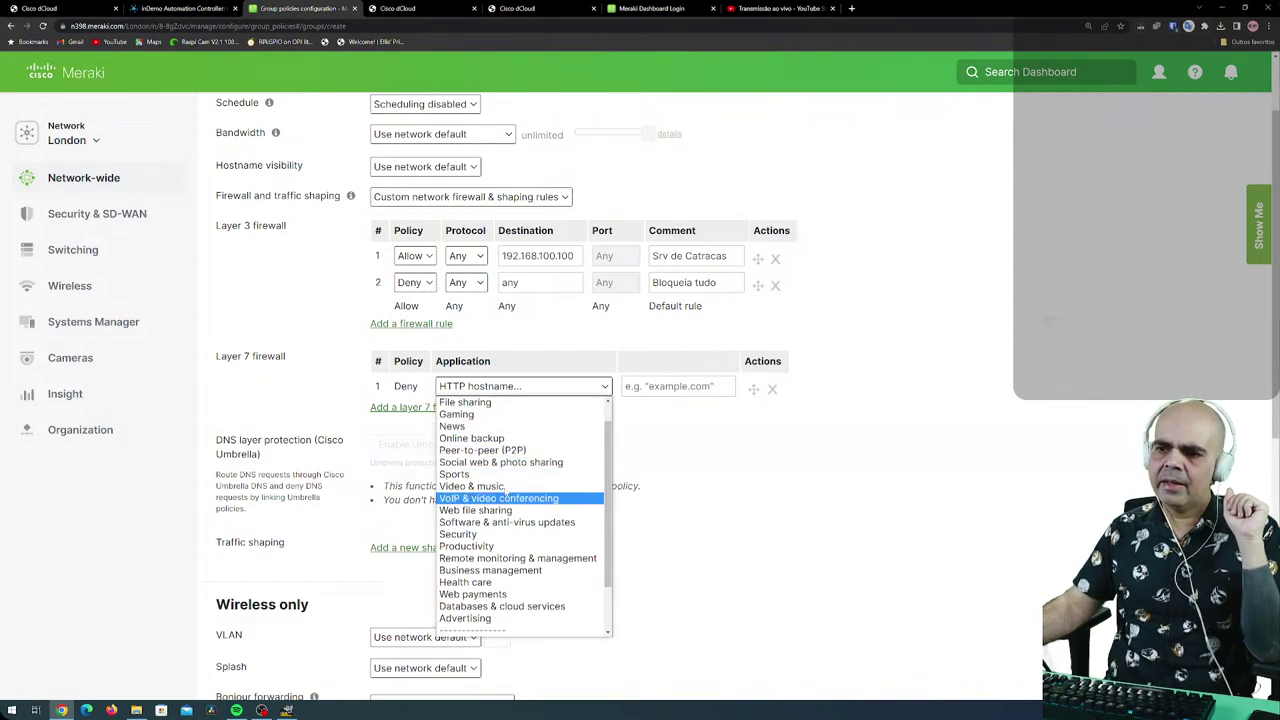
click(482, 450)
click(738, 390)
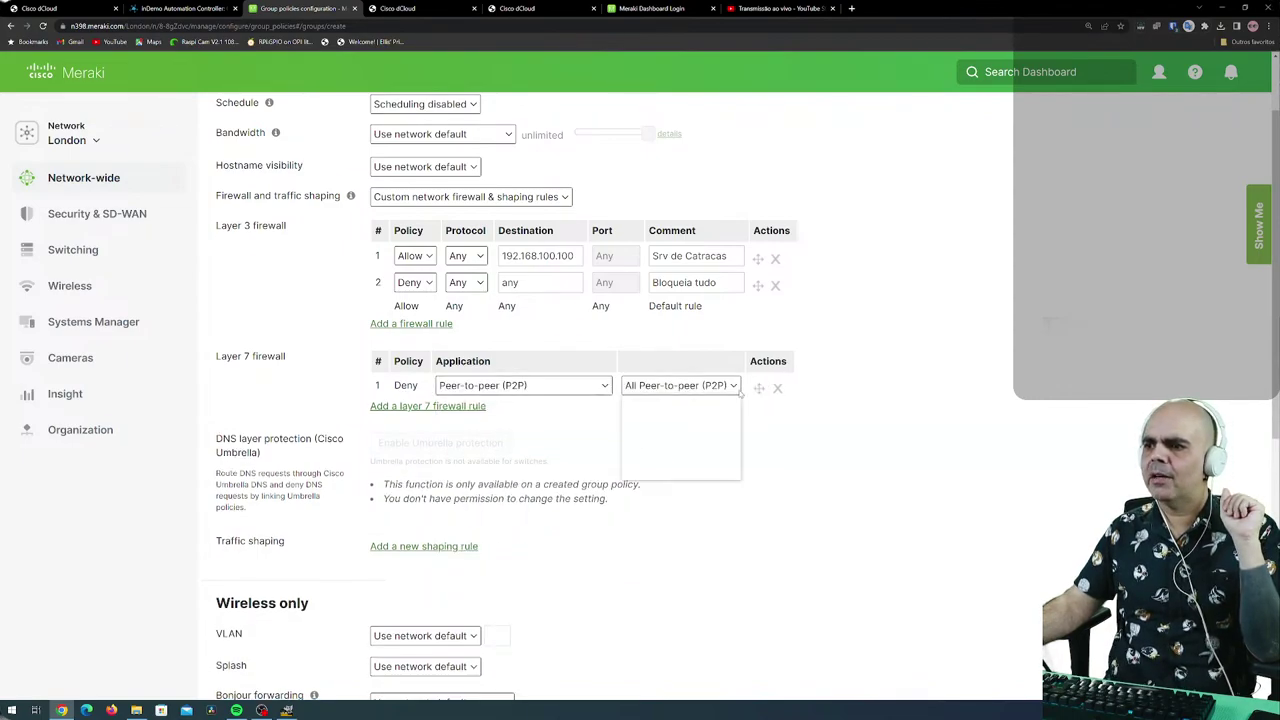
click(712, 428)
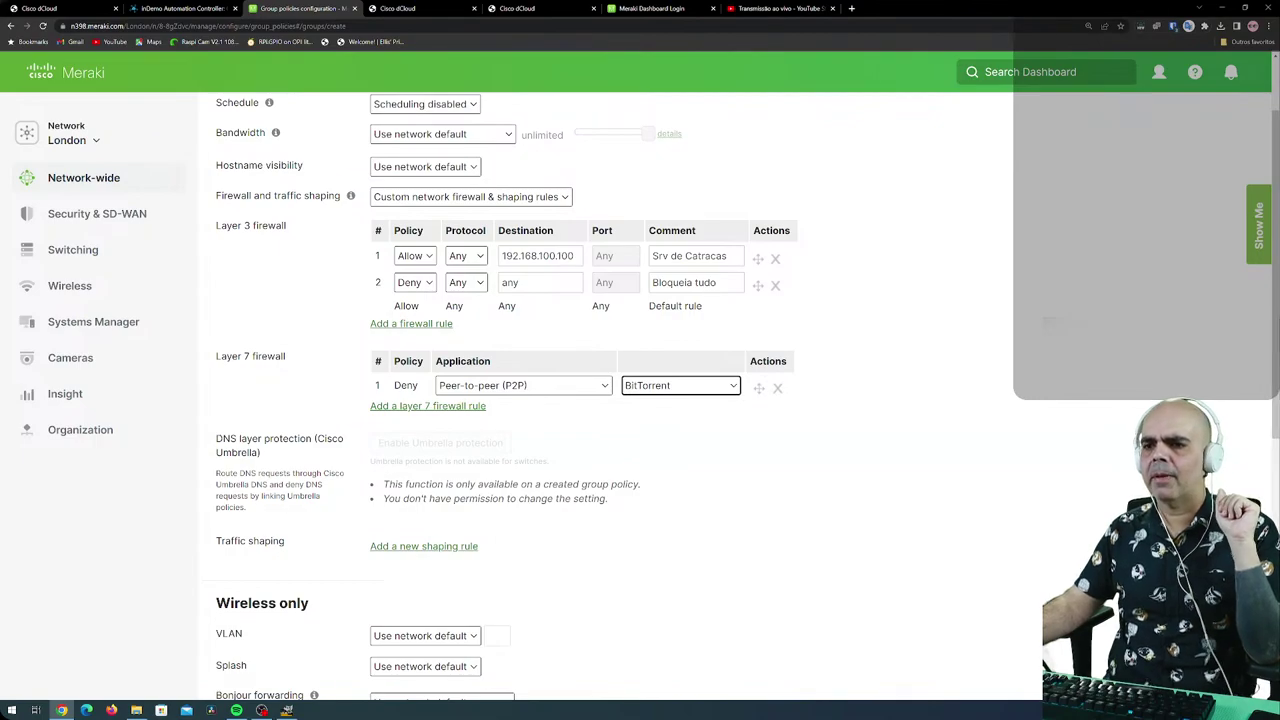
Add a traffic shaping rule whose definition is a custom expression for the host netflix.com.
scroll(538, 560, down, 2)
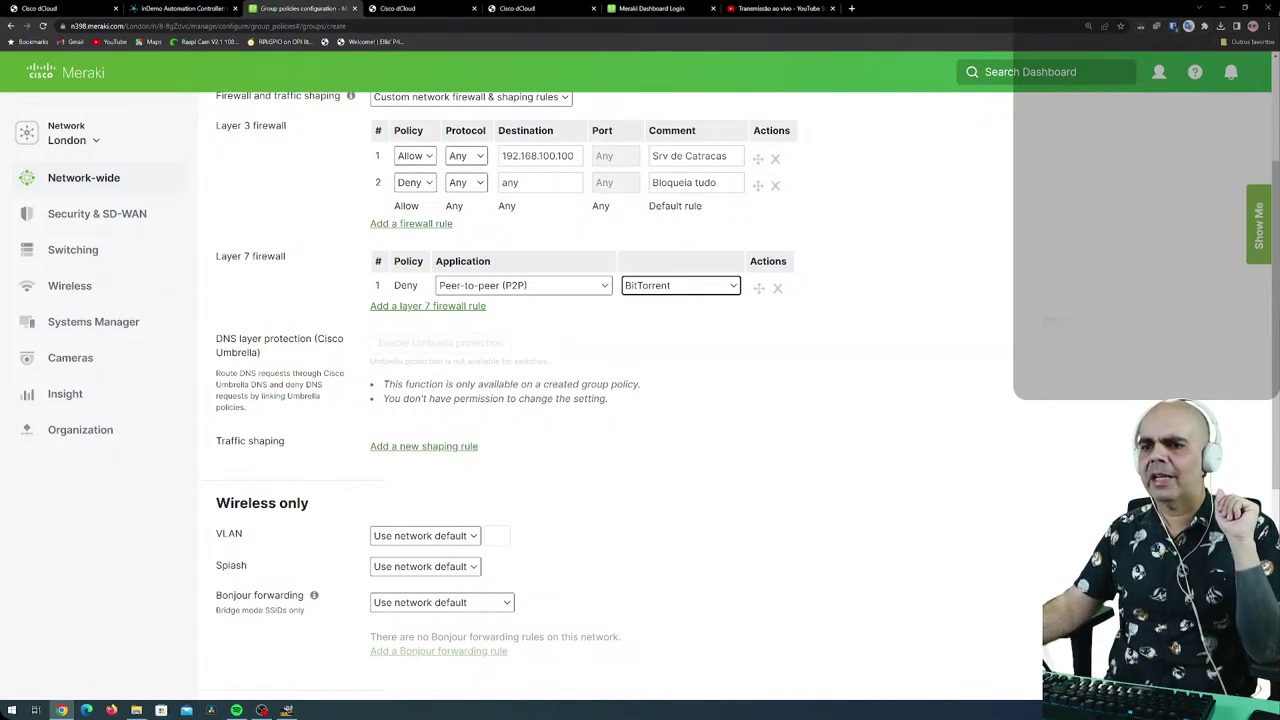
click(390, 447)
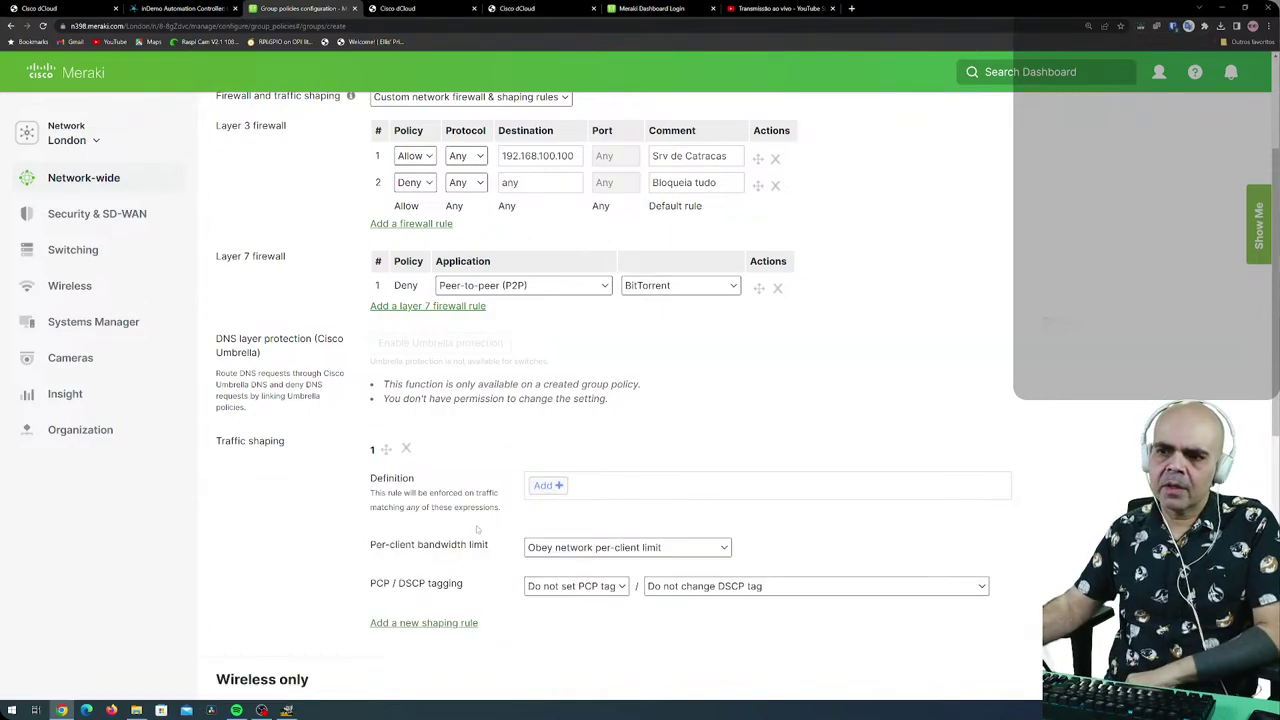
click(548, 485)
scroll(601, 464, down, 3)
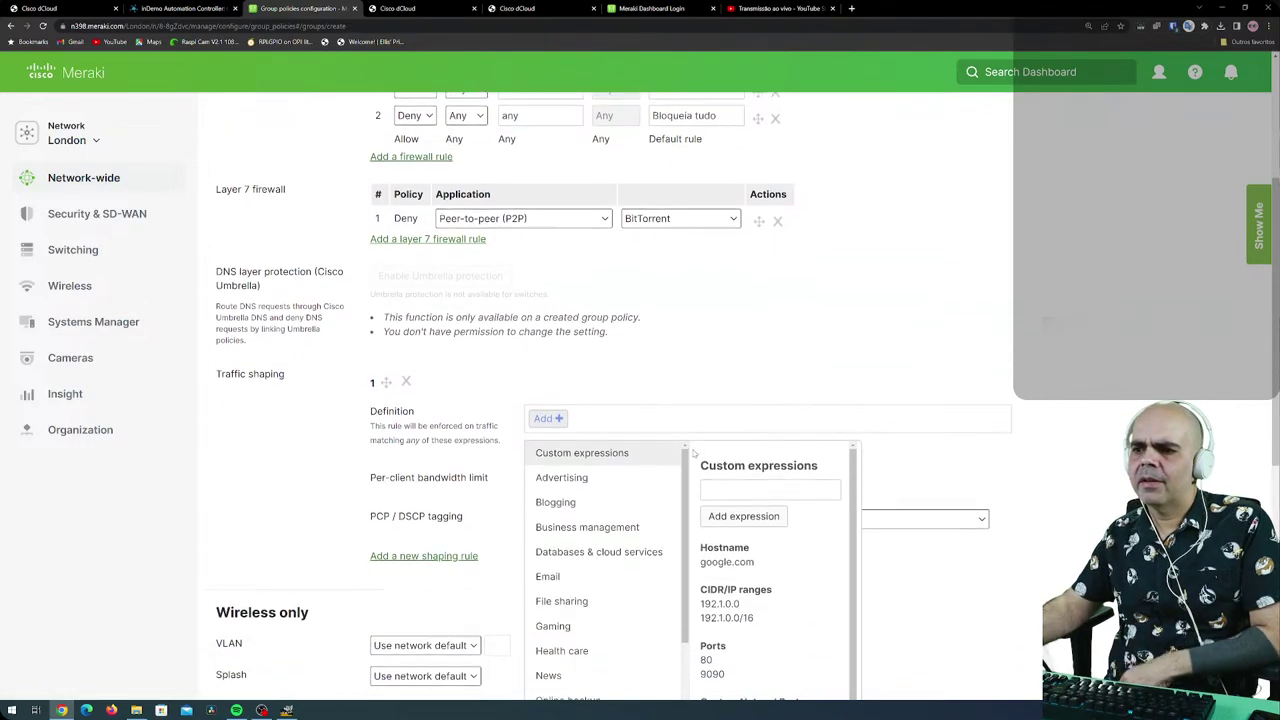
click(561, 394)
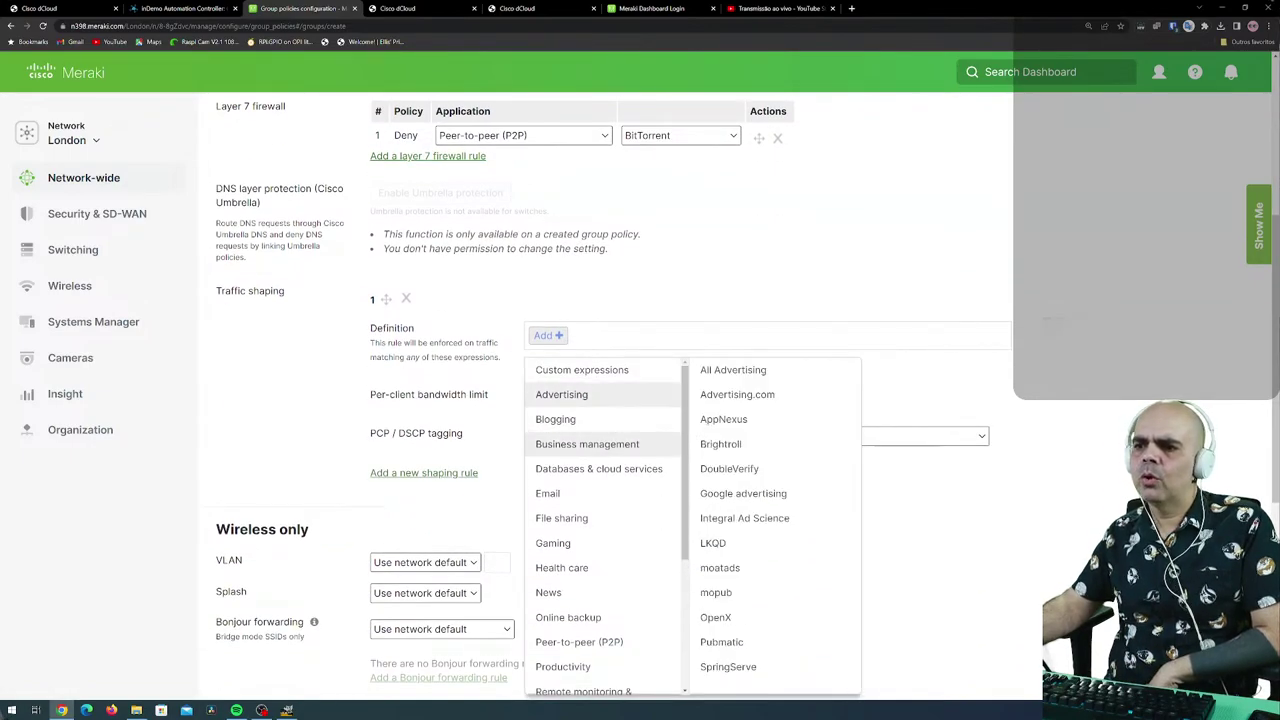
click(600, 370)
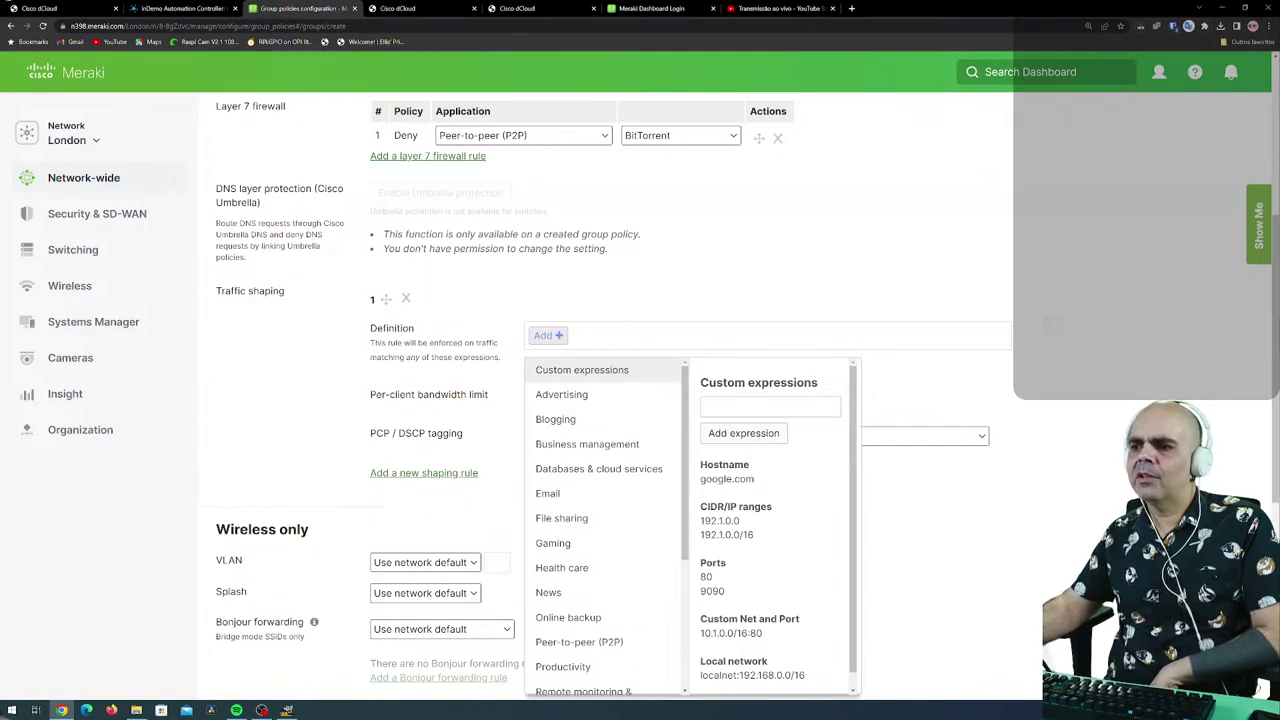
click(770, 406)
text(netflix.com)
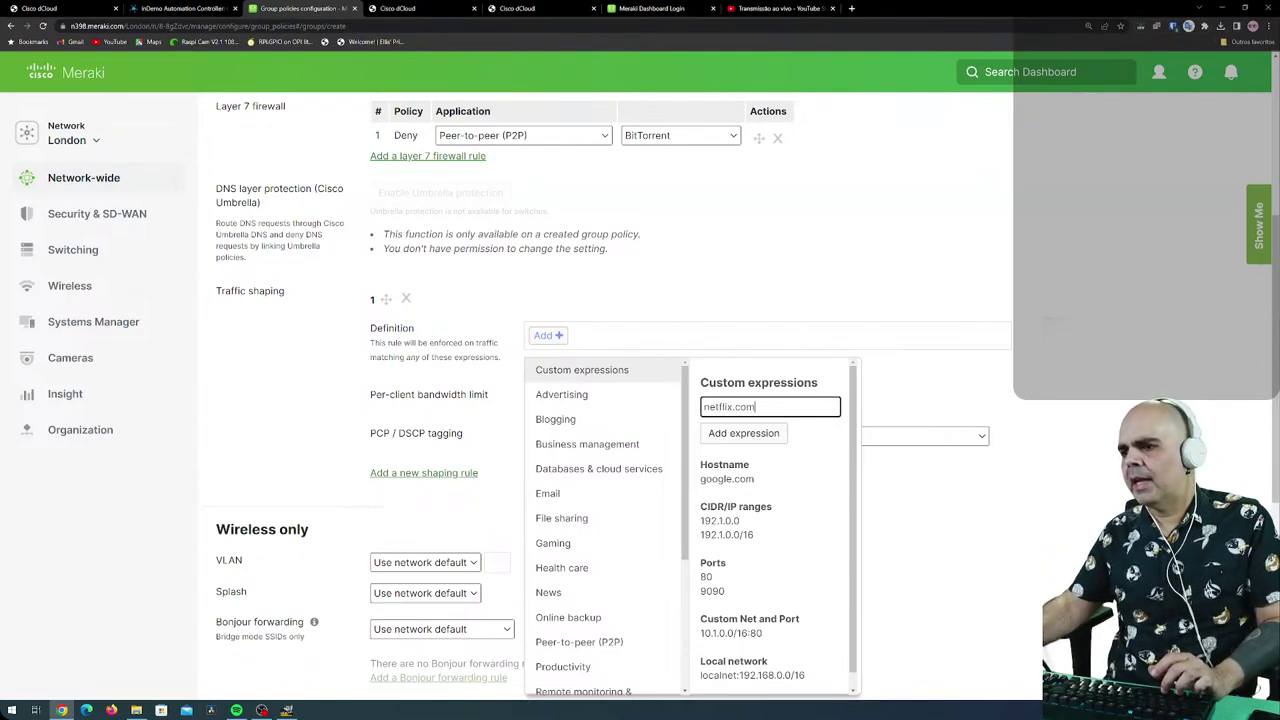
click(760, 438)
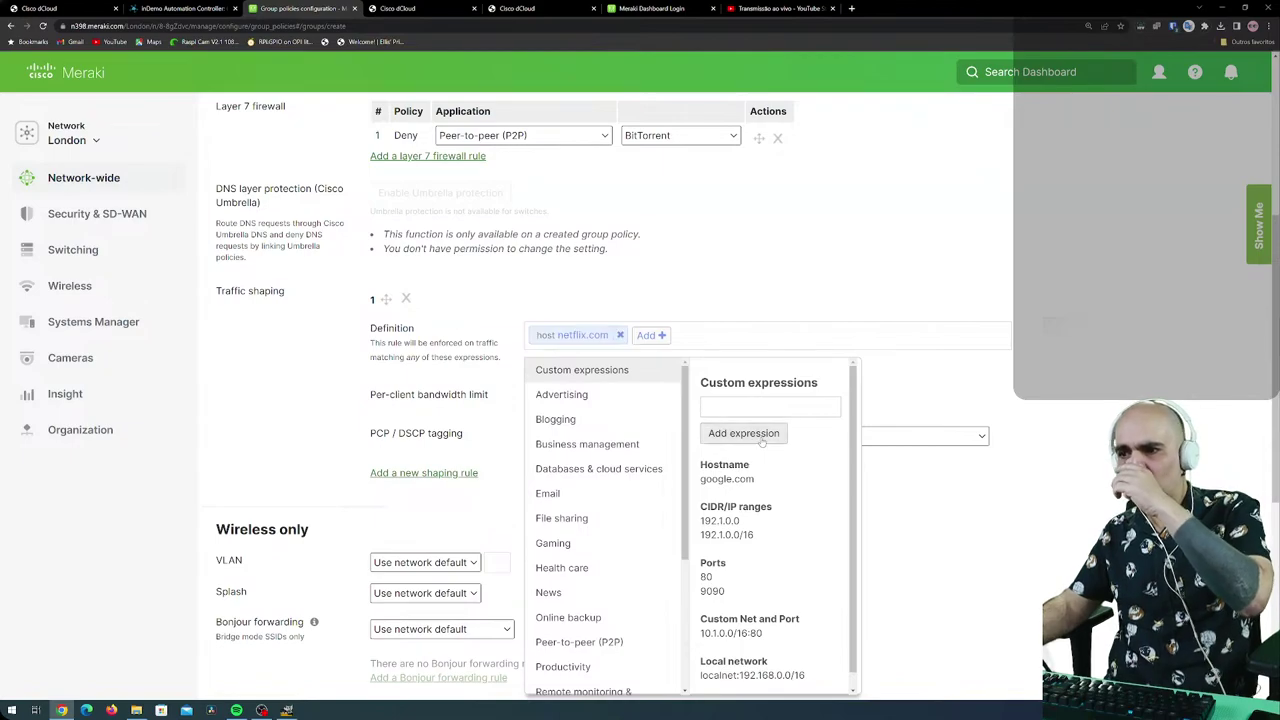
click(667, 462)
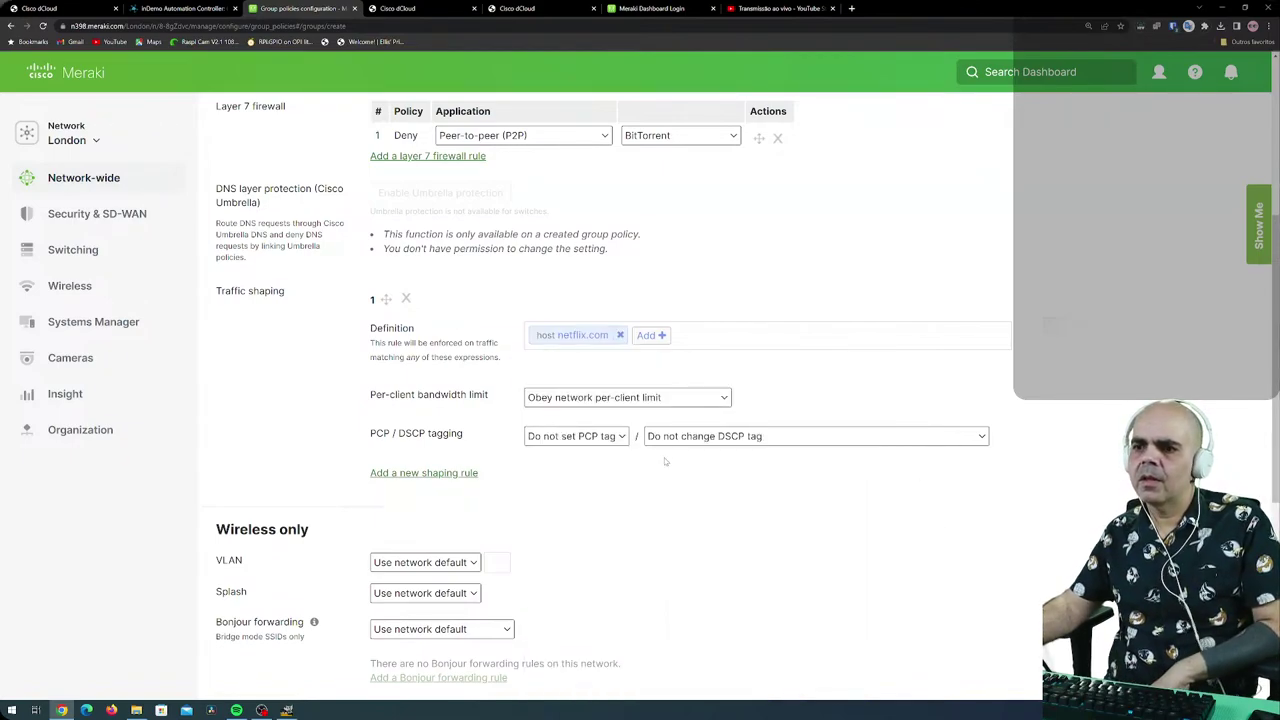
Set the netflix.com shaping rule's per-client bandwidth limit to a chosen limit of 2 Mbps.
click(718, 400)
click(722, 398)
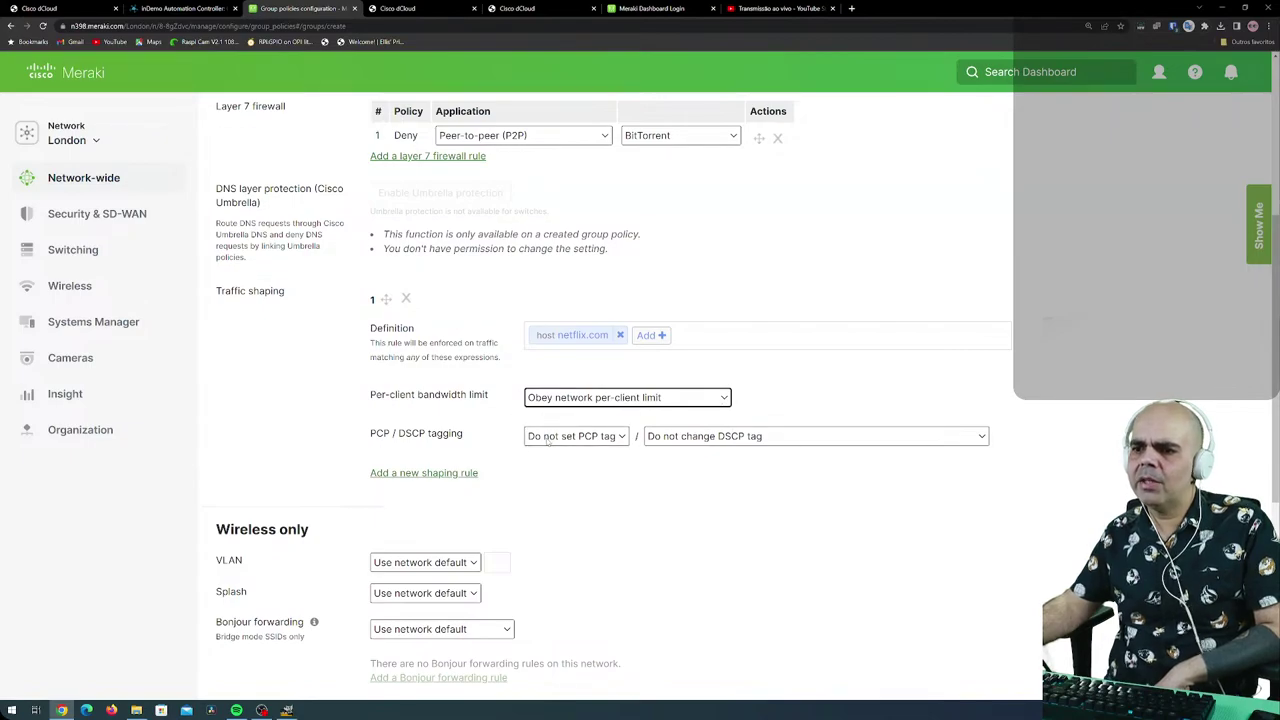
click(676, 438)
click(676, 443)
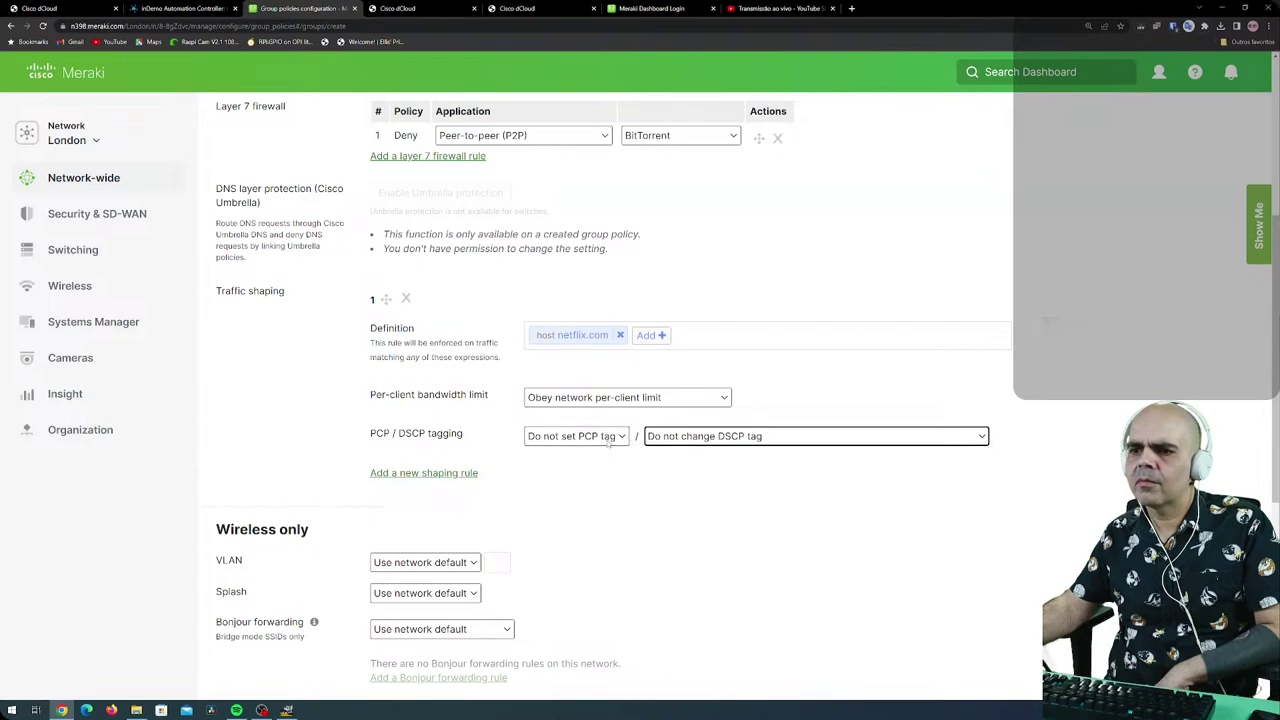
click(612, 400)
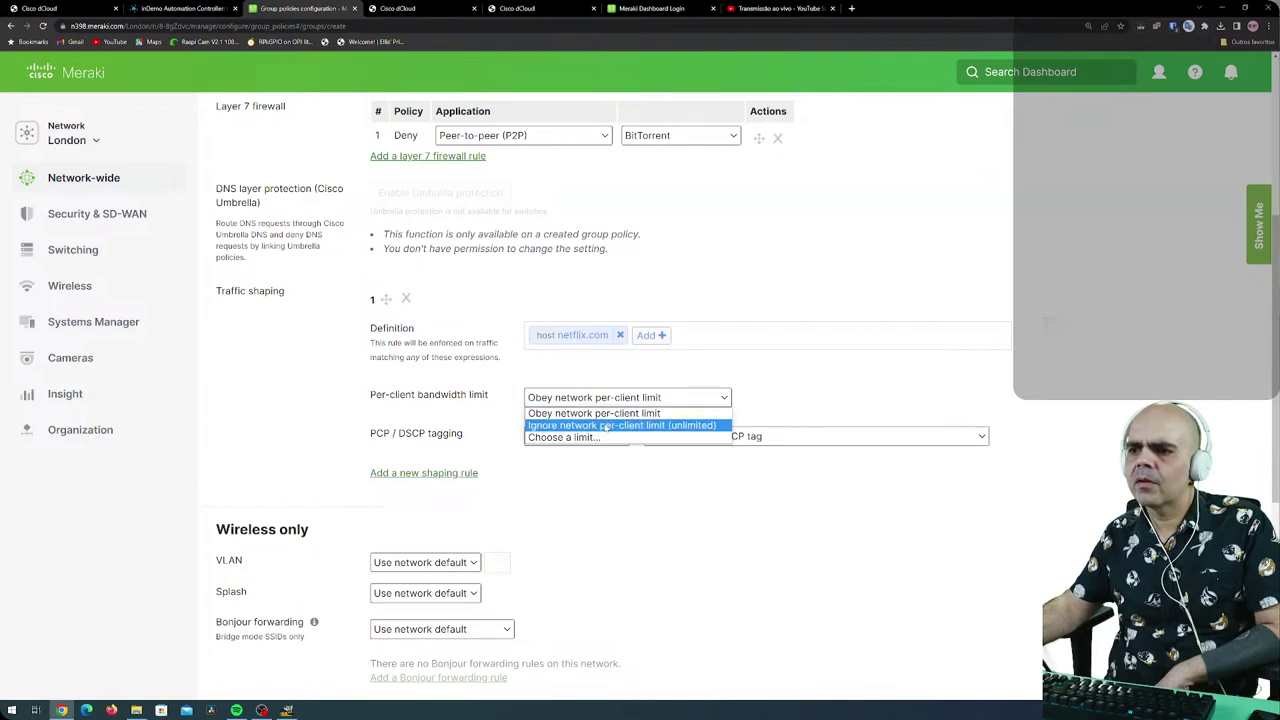
click(580, 437)
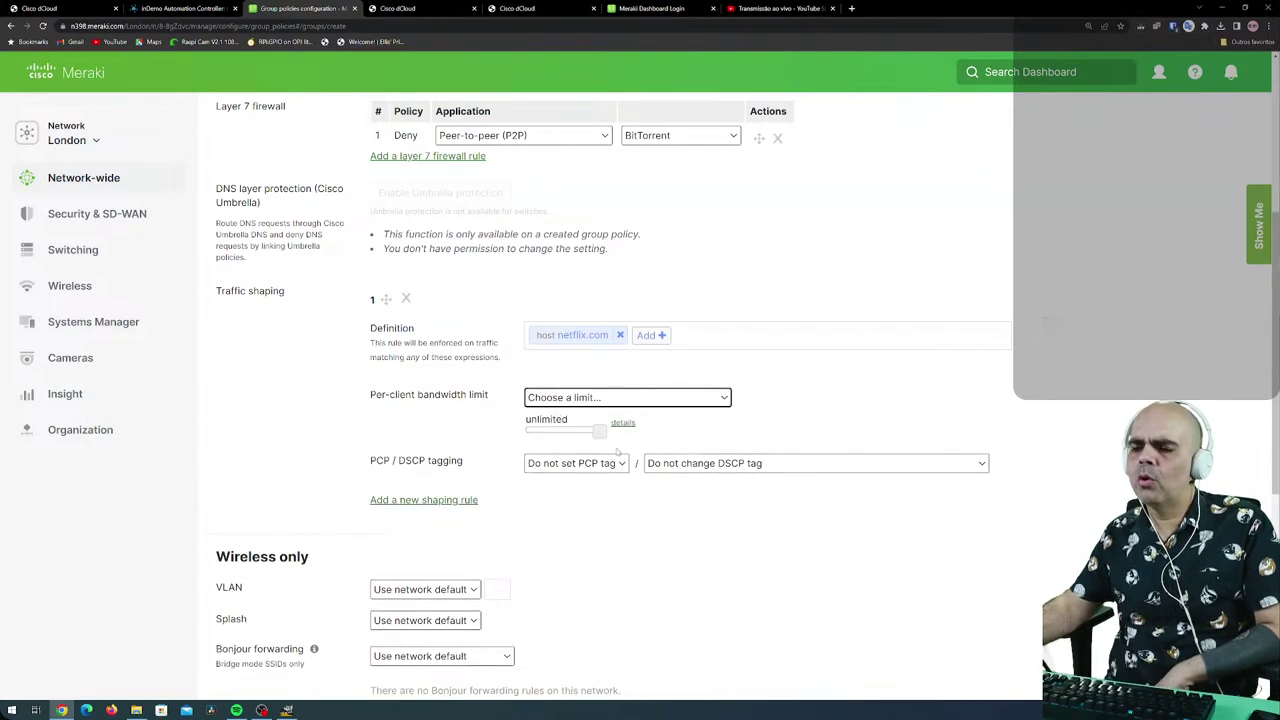
drag(600, 432, 562, 434)
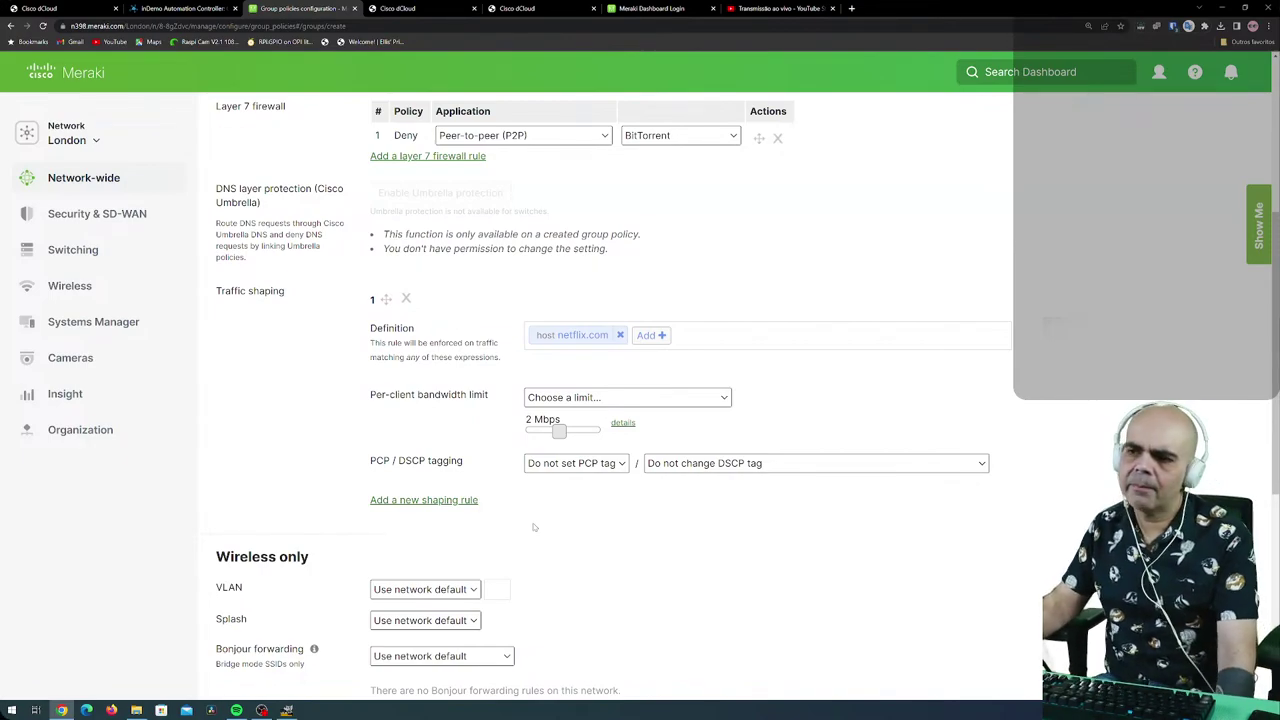
Set the wireless-only VLAN option to Tag VLAN with VLAN ID 112.
scroll(470, 583, down, 2)
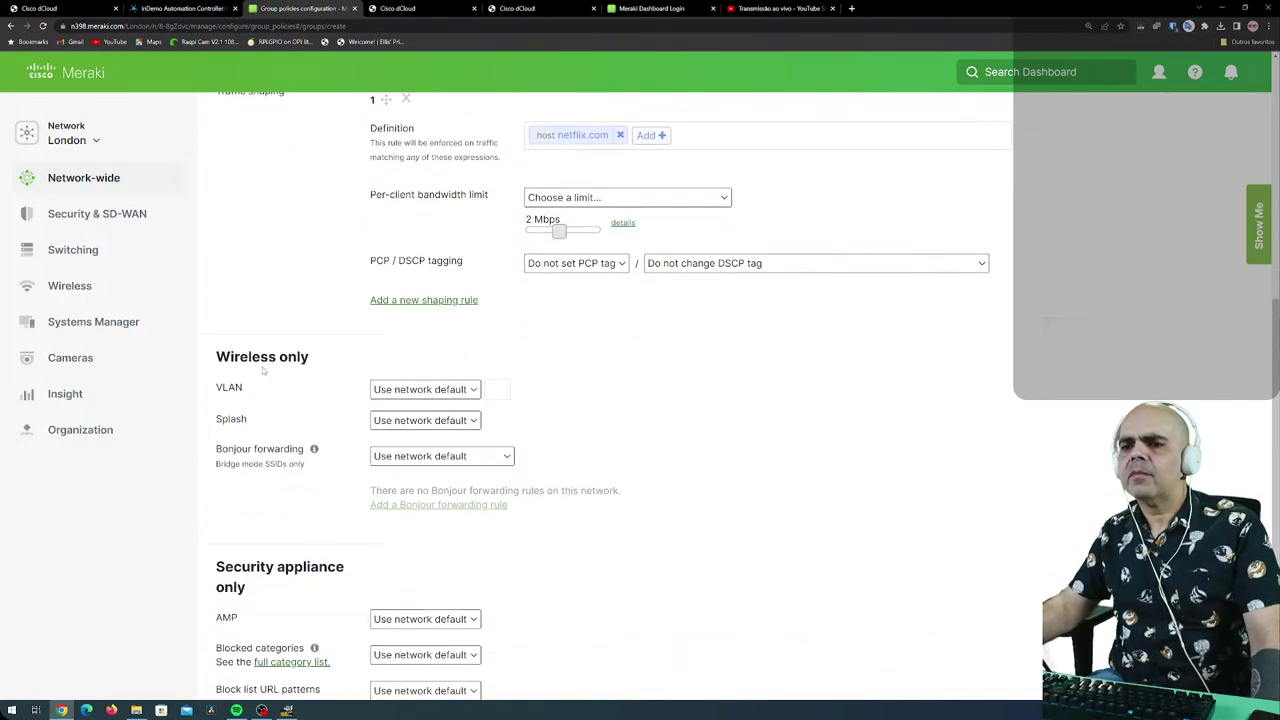
mouse_move(70, 285)
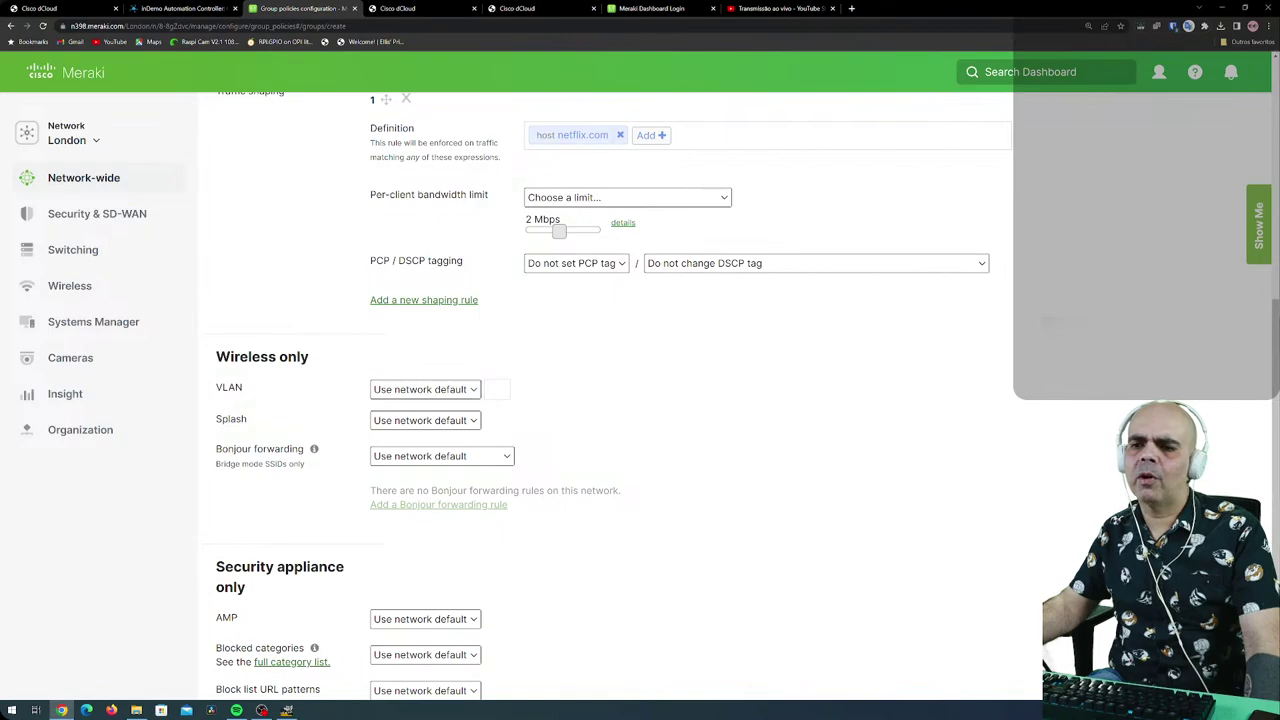
scroll(320, 478, down, 1)
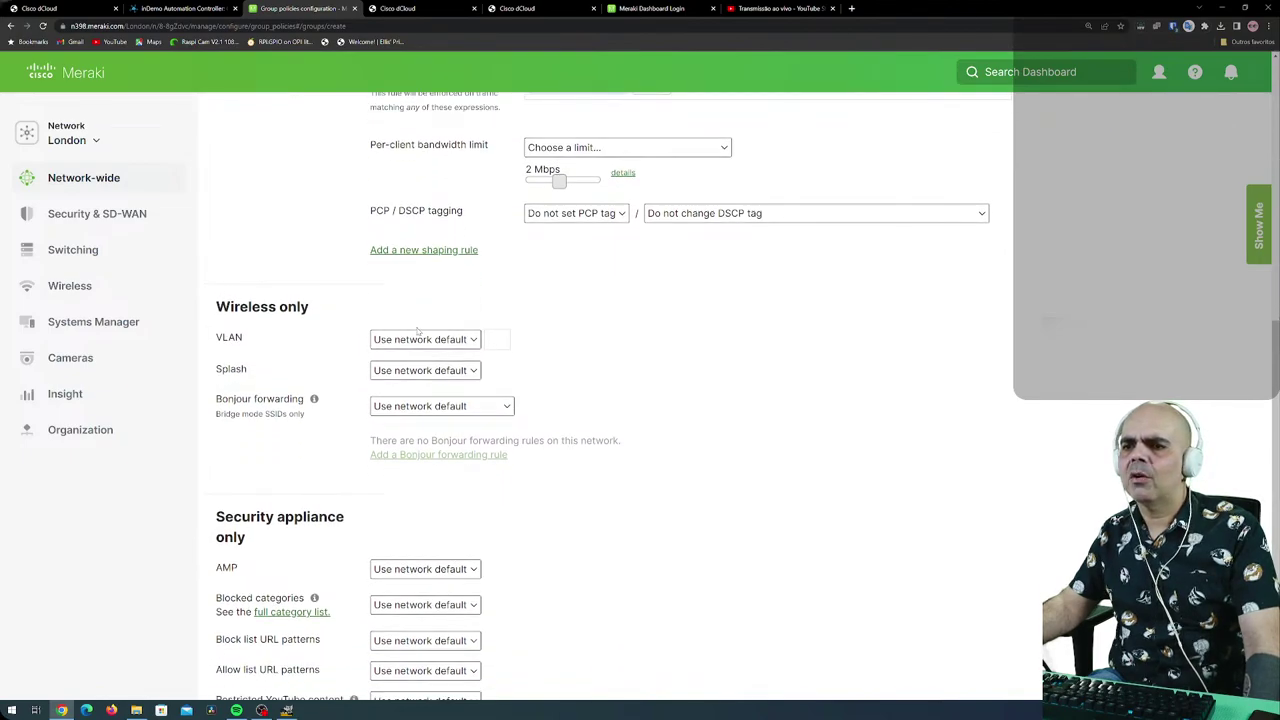
click(472, 340)
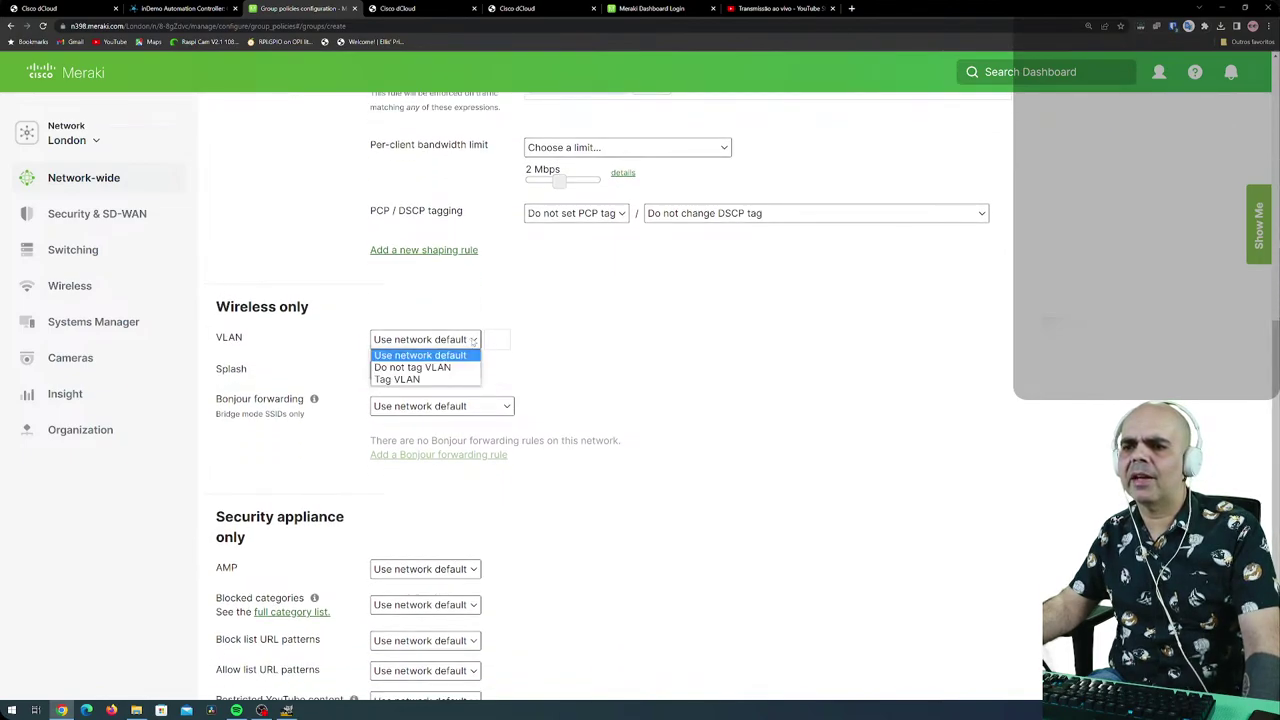
click(473, 340)
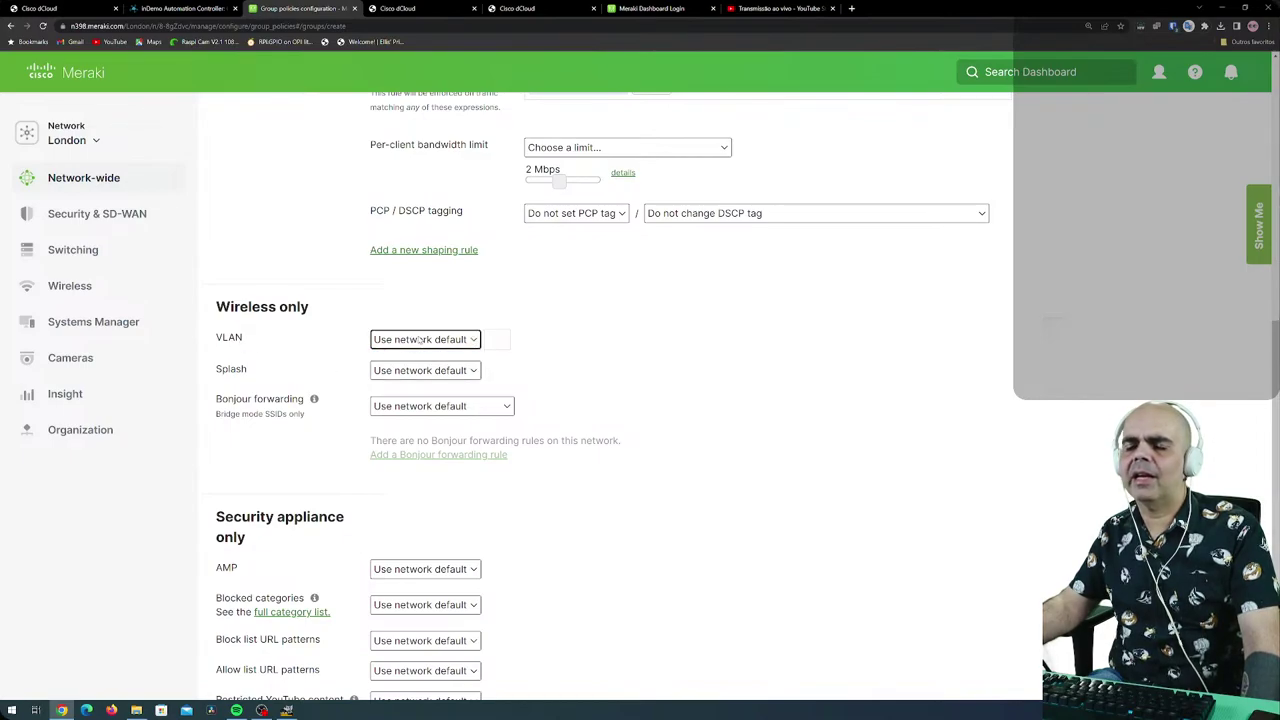
click(420, 340)
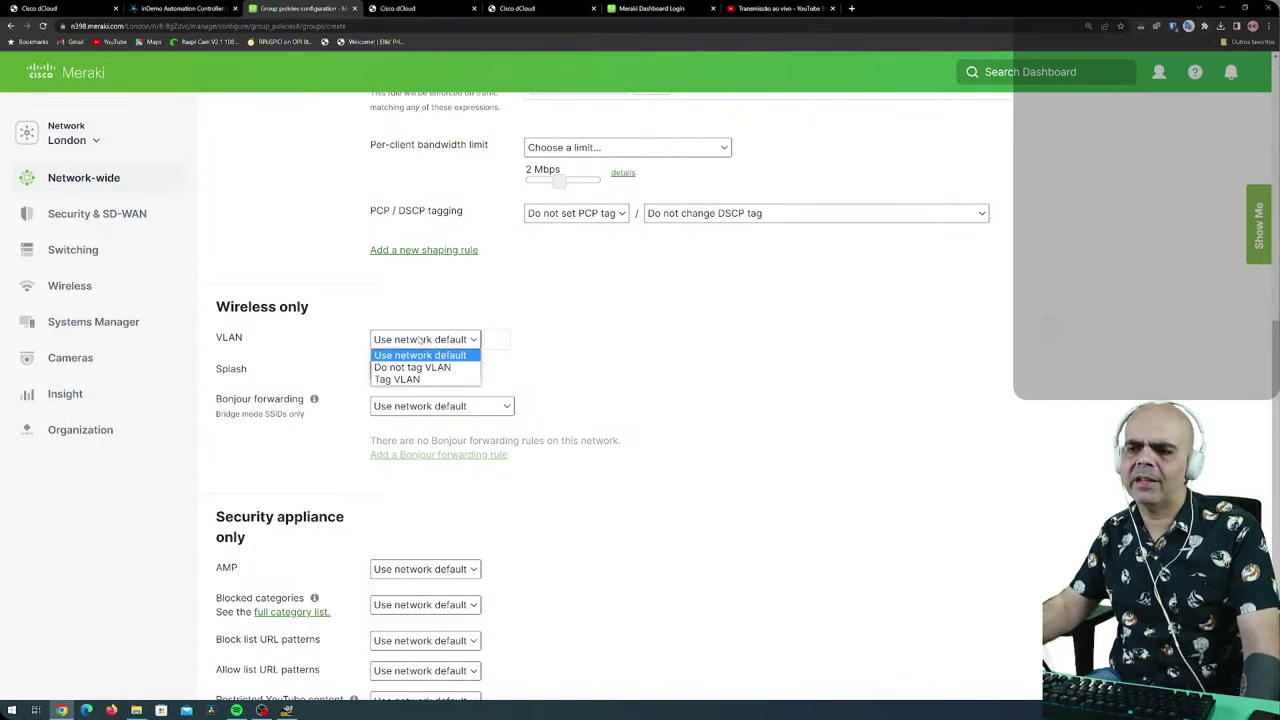
click(430, 367)
click(400, 341)
click(412, 378)
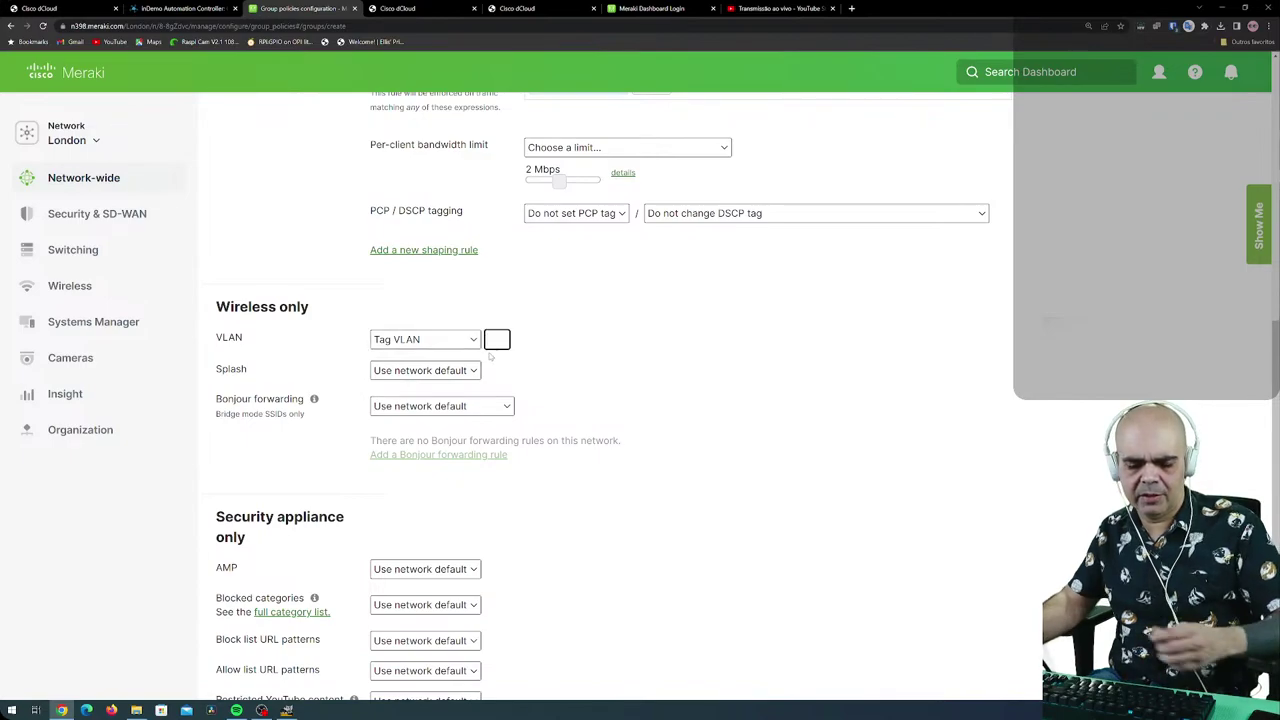
text(112)
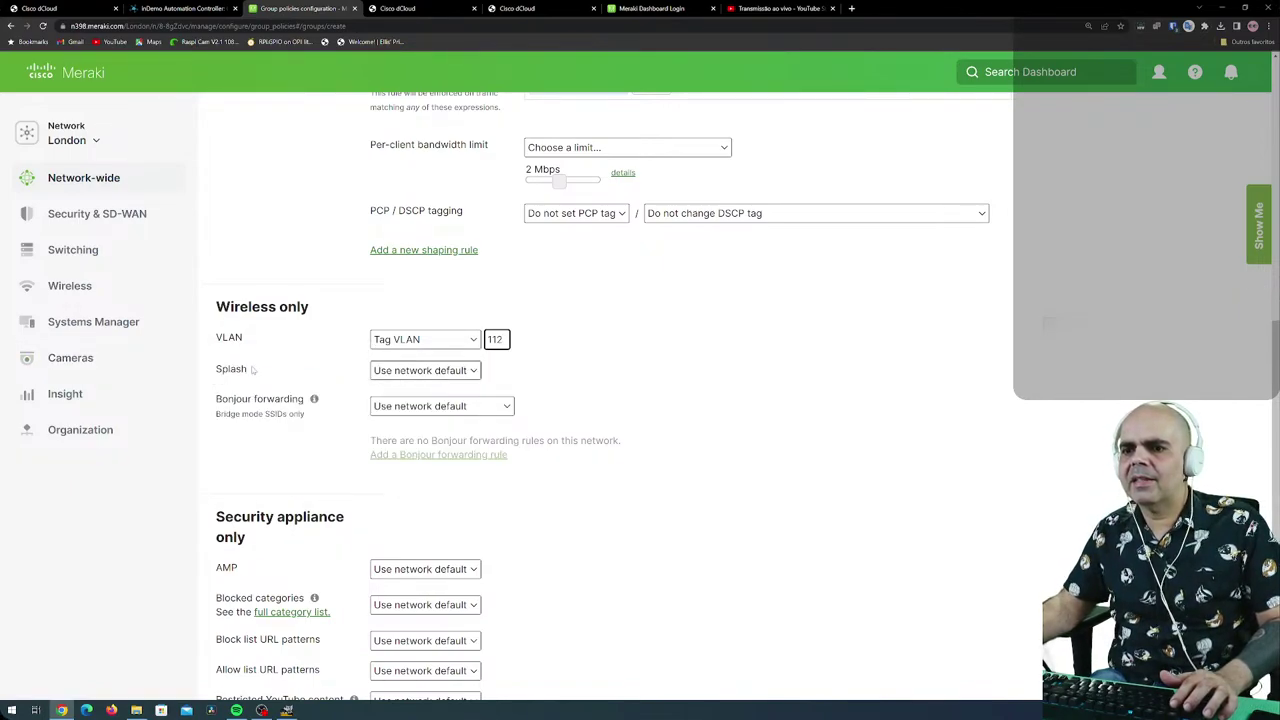
Set the wireless splash option to Bypass and look over the Bonjour forwarding choices without changing them.
click(405, 374)
click(405, 398)
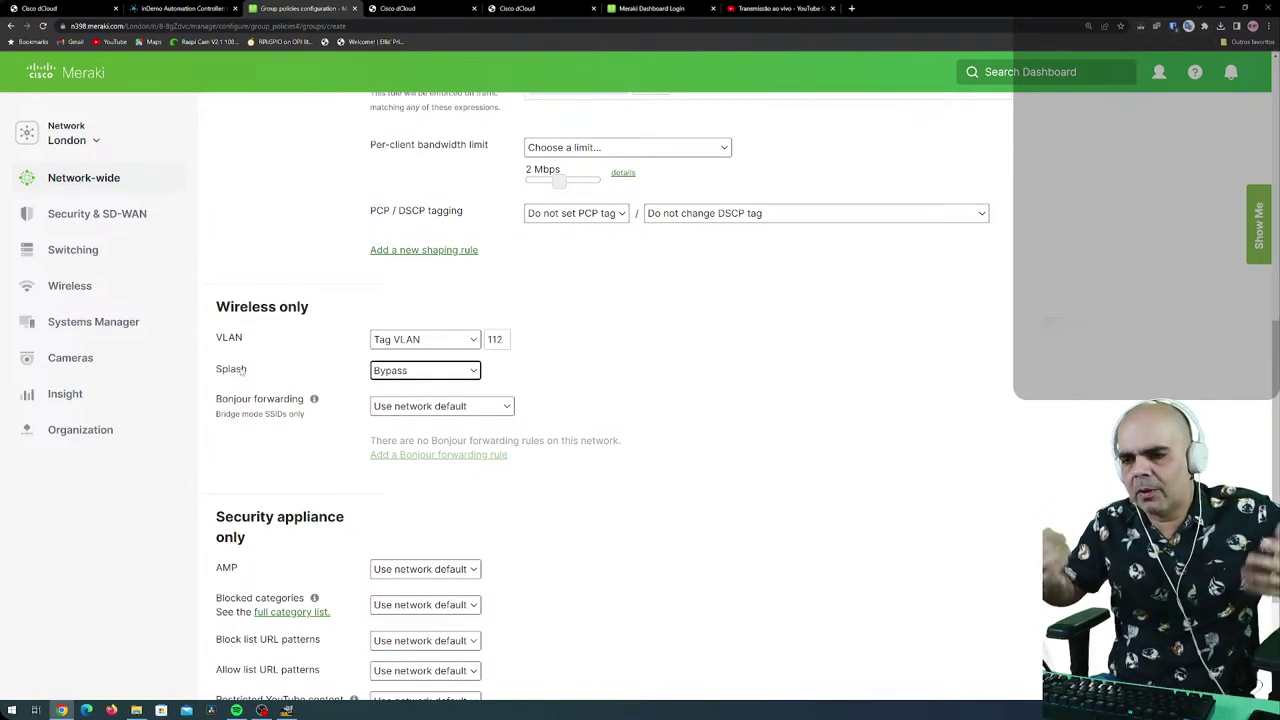
click(424, 406)
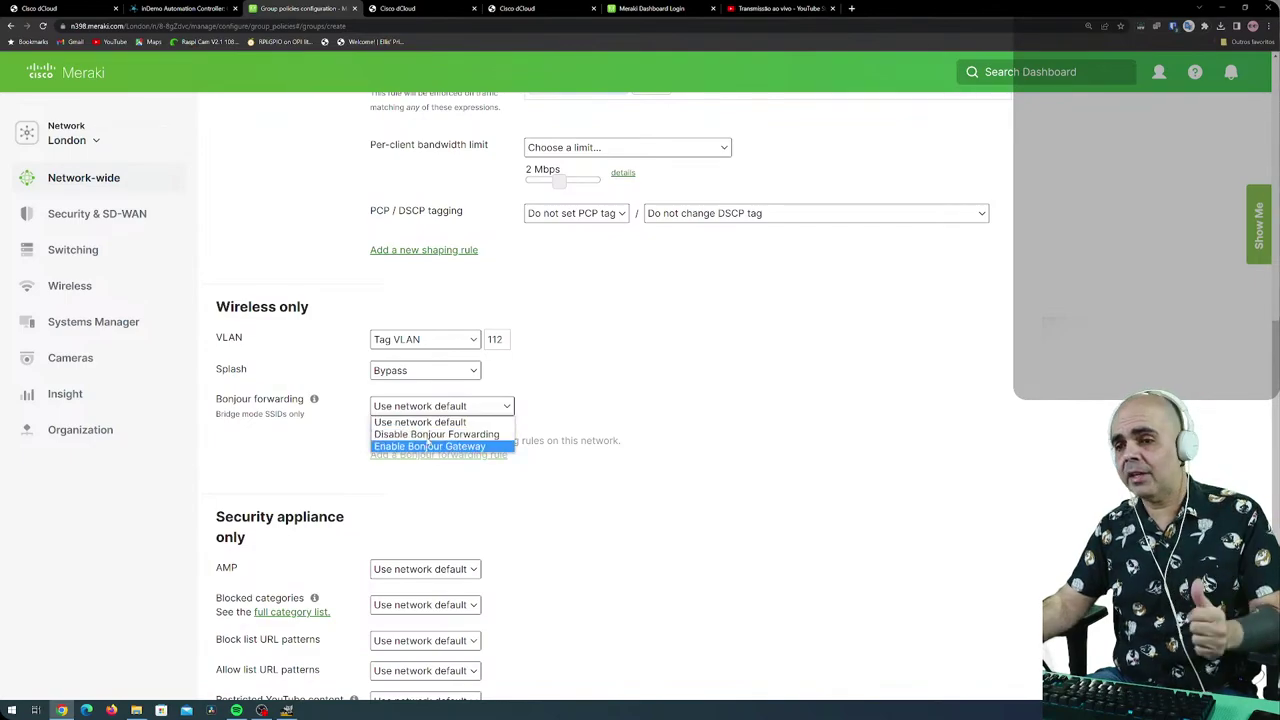
click(598, 461)
View the available AMP options in the security appliance settings without changing the selection.
scroll(604, 525, down, 2)
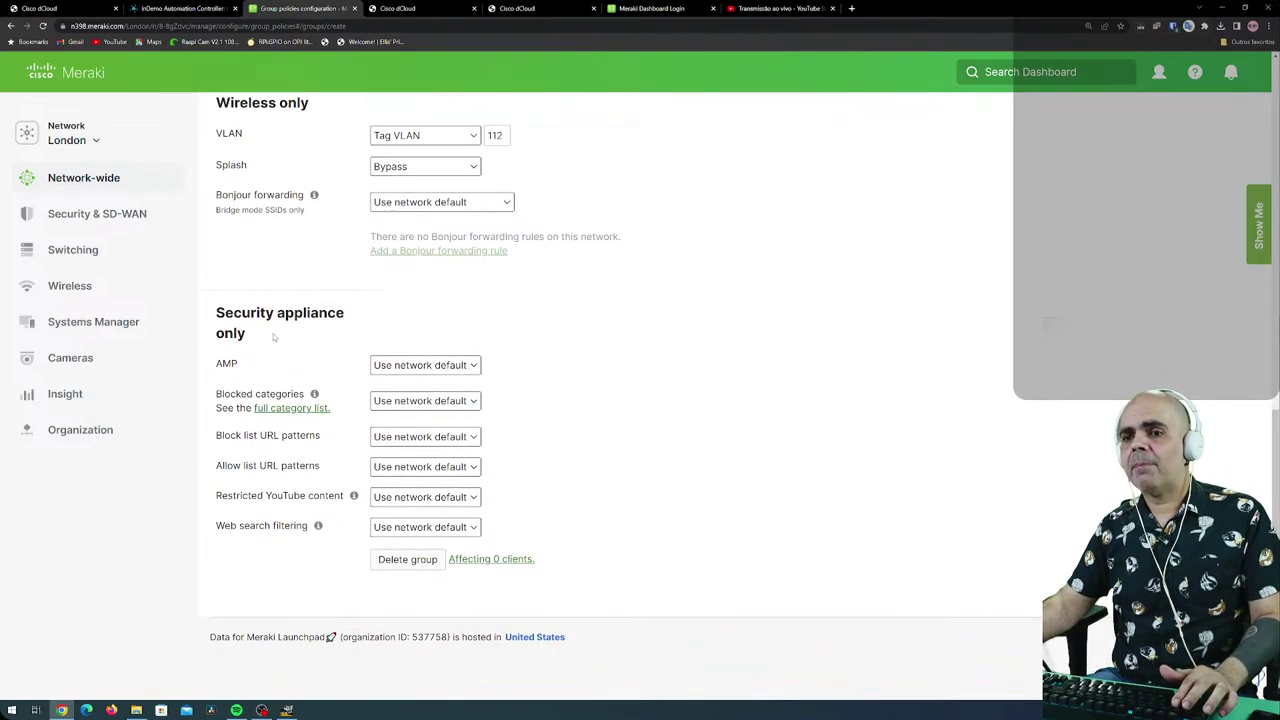
click(397, 366)
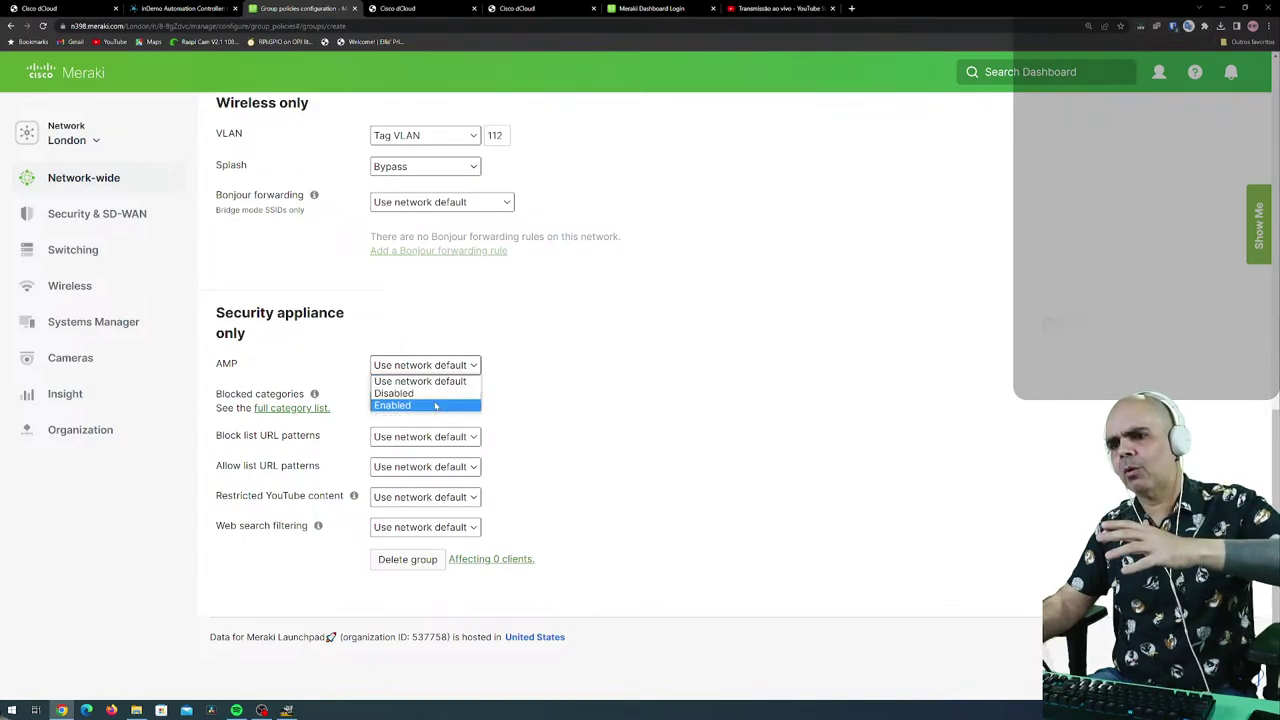
click(593, 351)
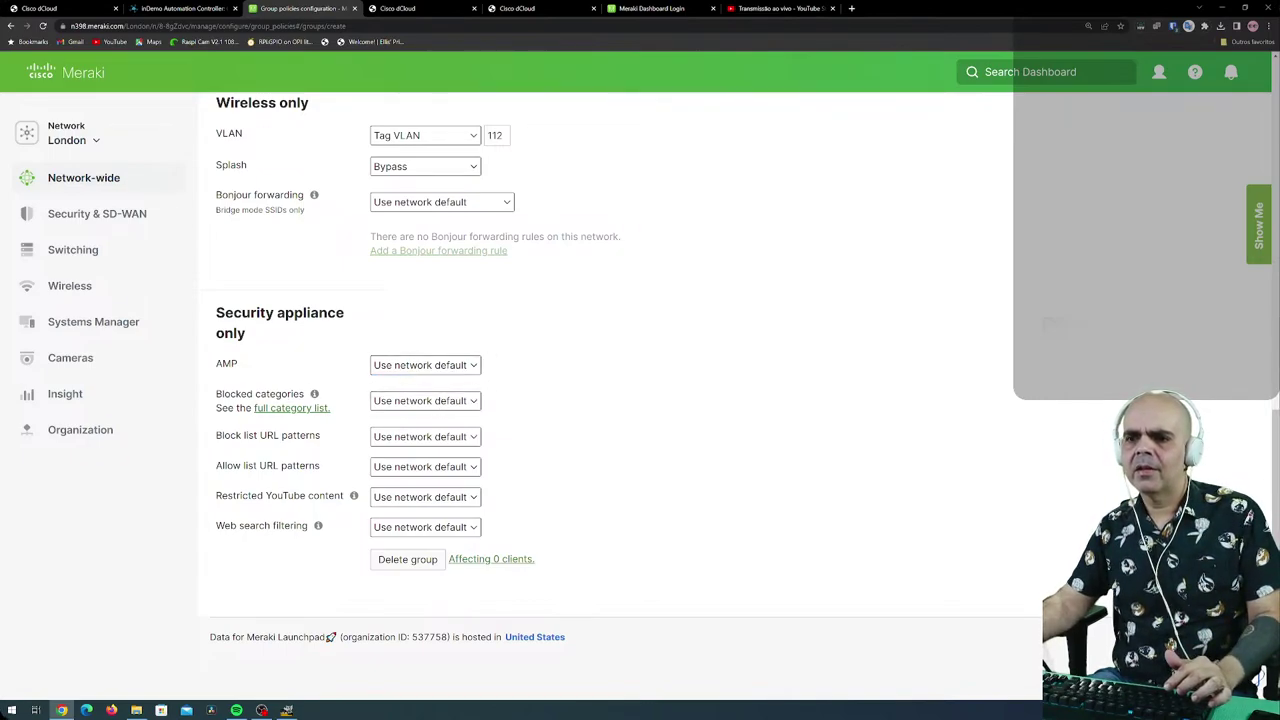
Try the Append and Override modes for blocked categories, and return the option to Use network default.
click(414, 402)
click(409, 429)
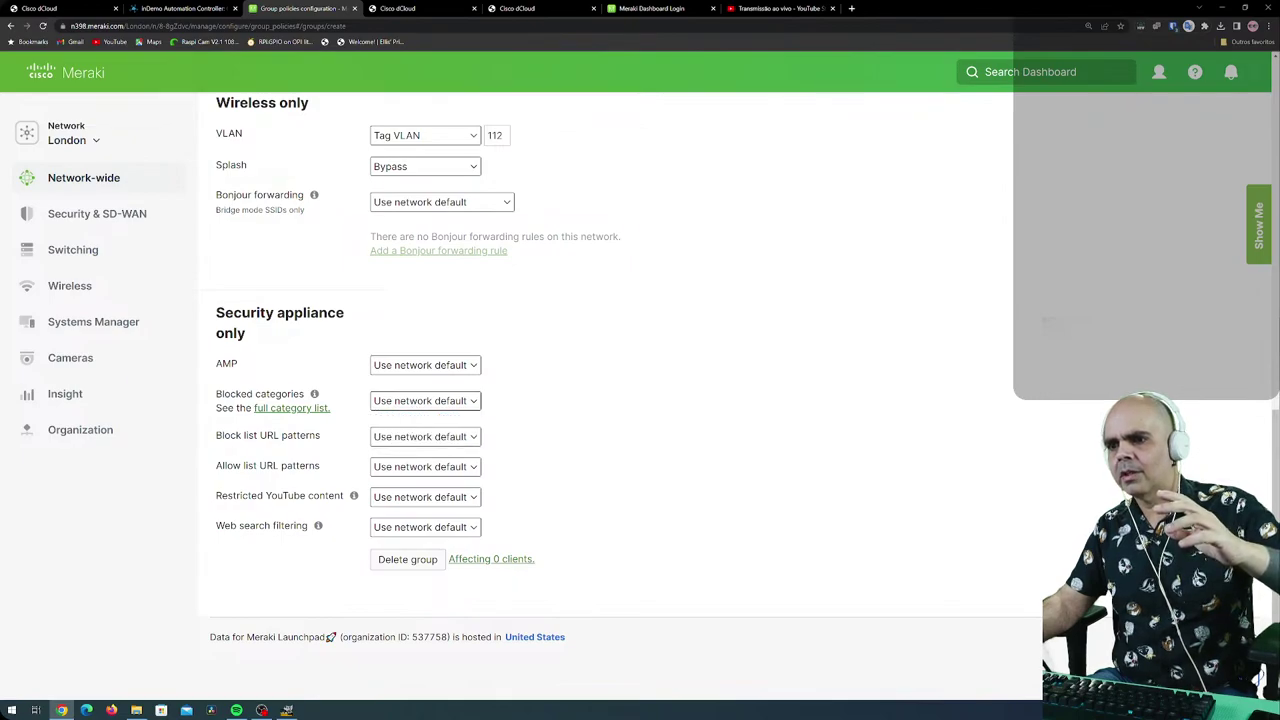
click(430, 404)
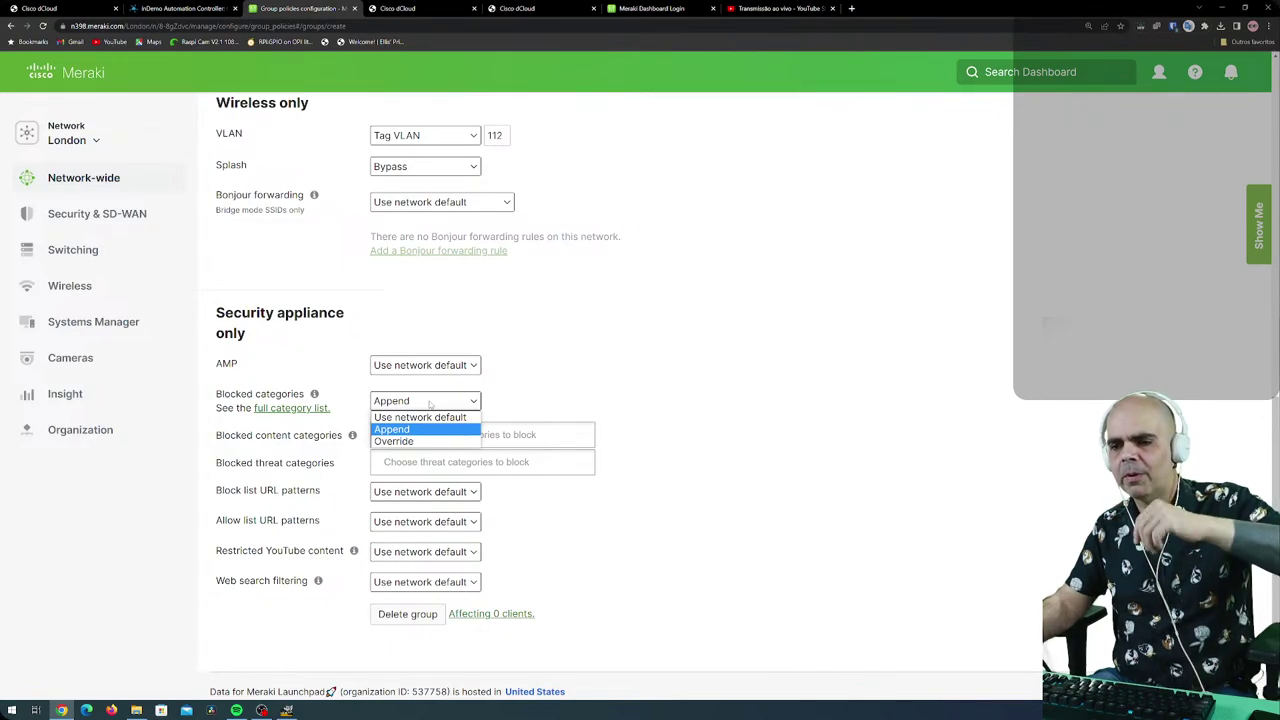
click(400, 441)
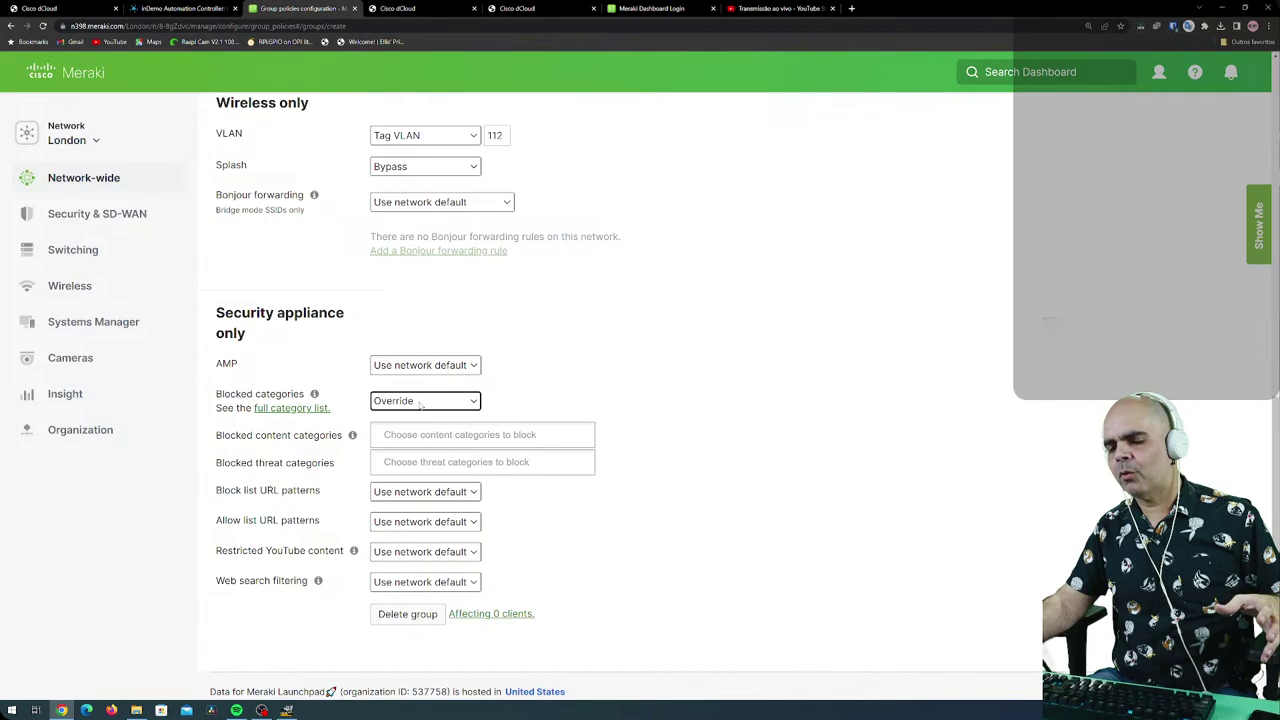
click(420, 401)
click(405, 414)
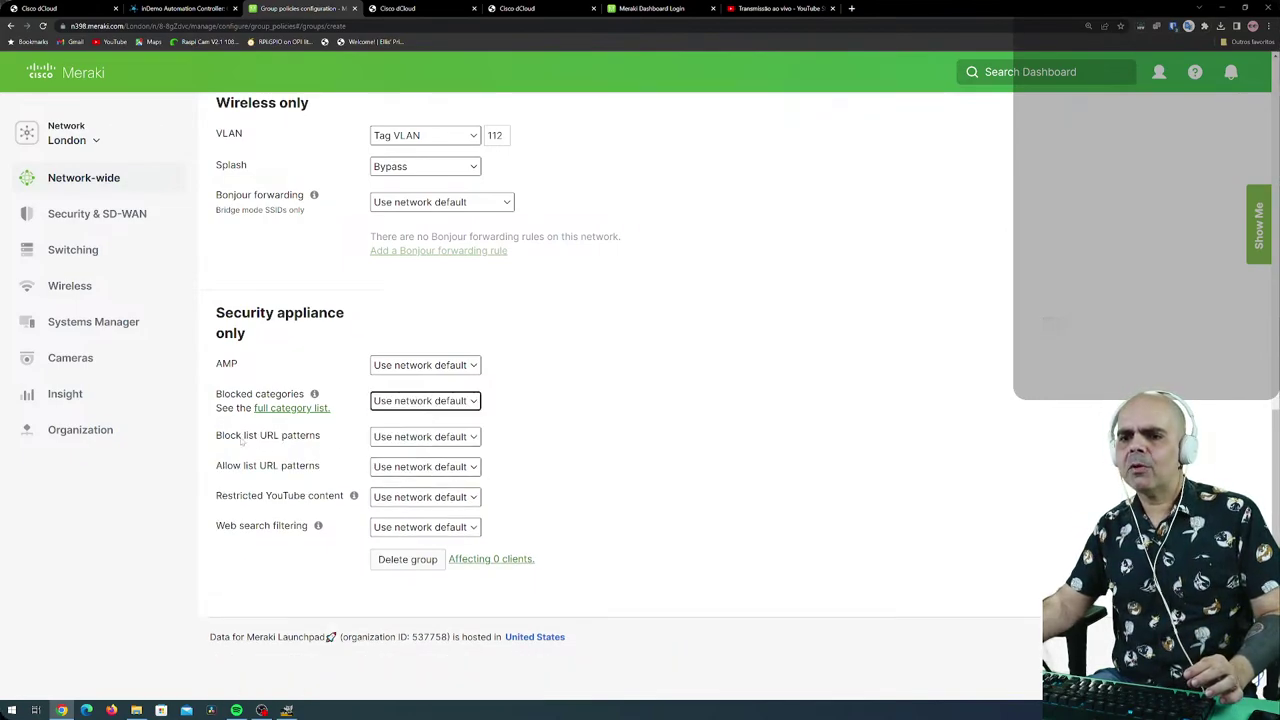
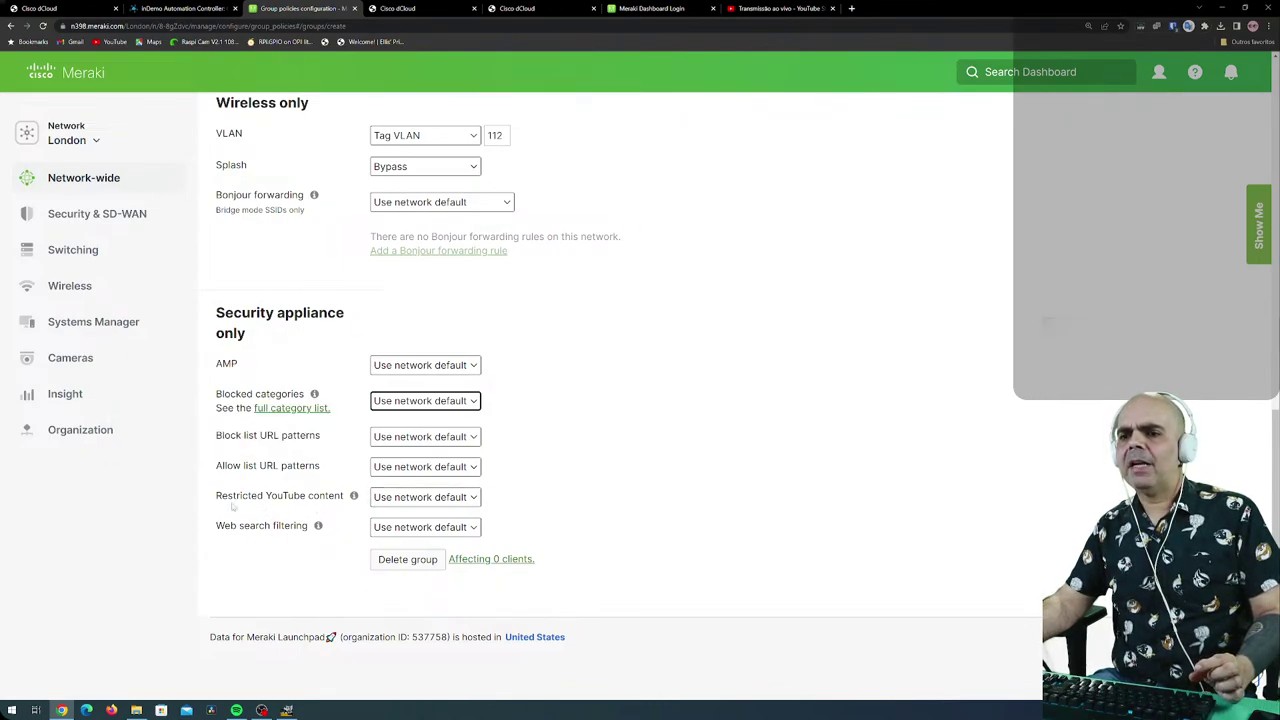
View the options for restricted YouTube content and web search filtering without changing either setting.
click(447, 497)
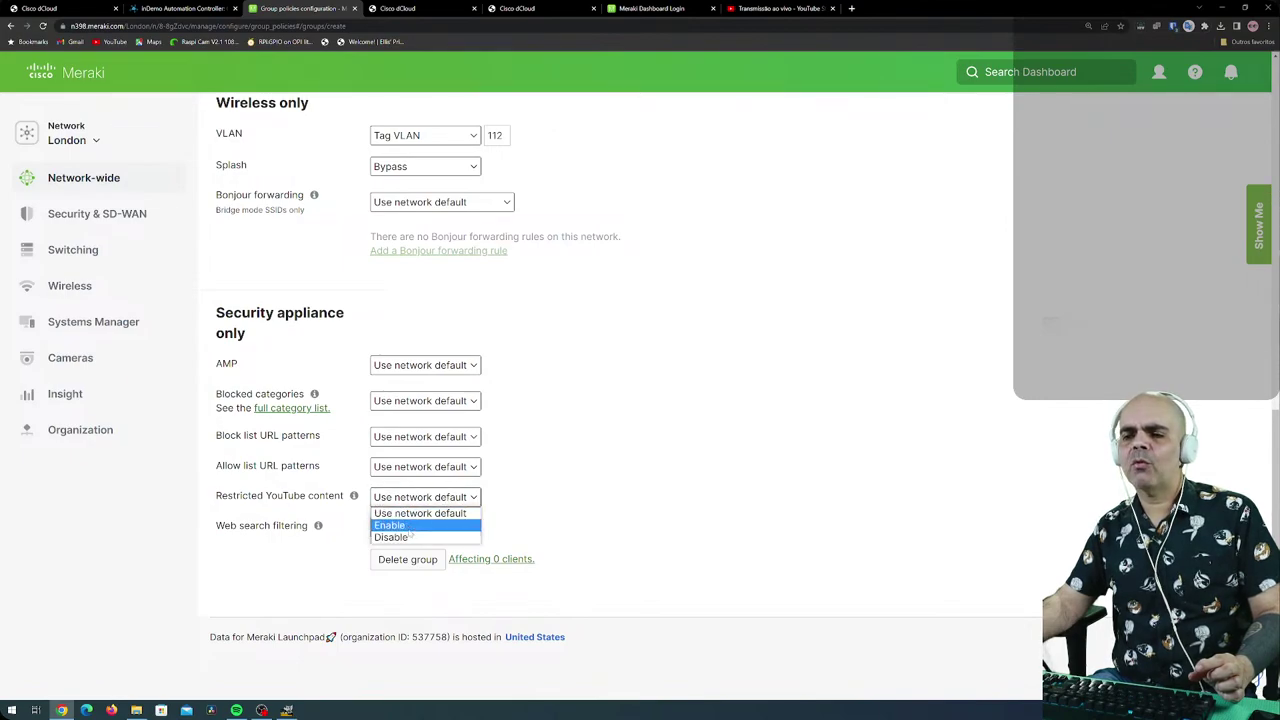
click(586, 503)
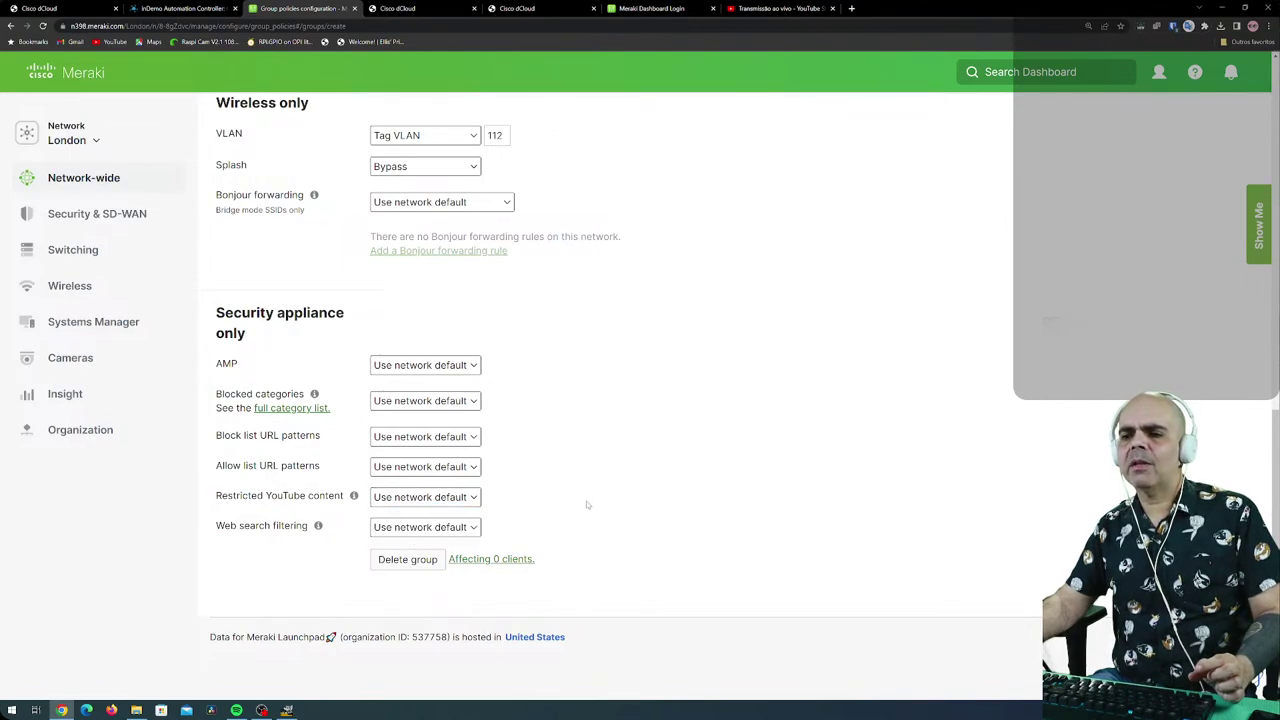
mouse_move(269, 533)
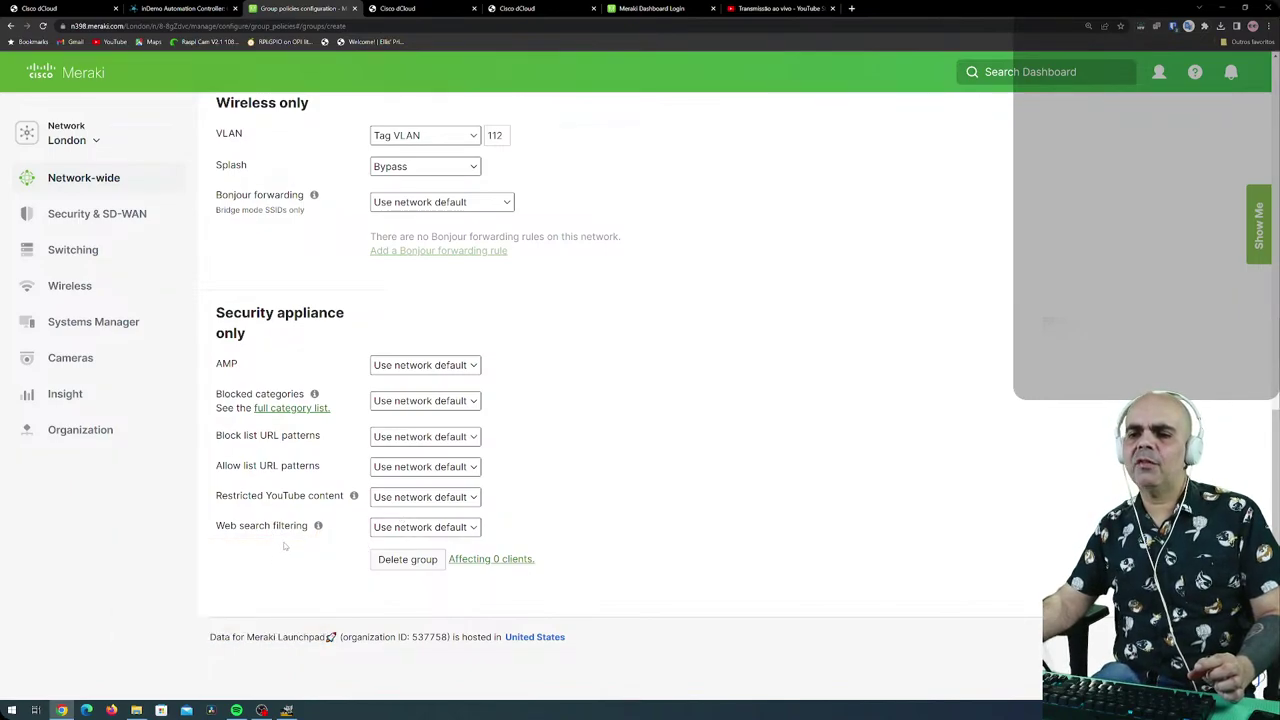
click(396, 530)
click(588, 502)
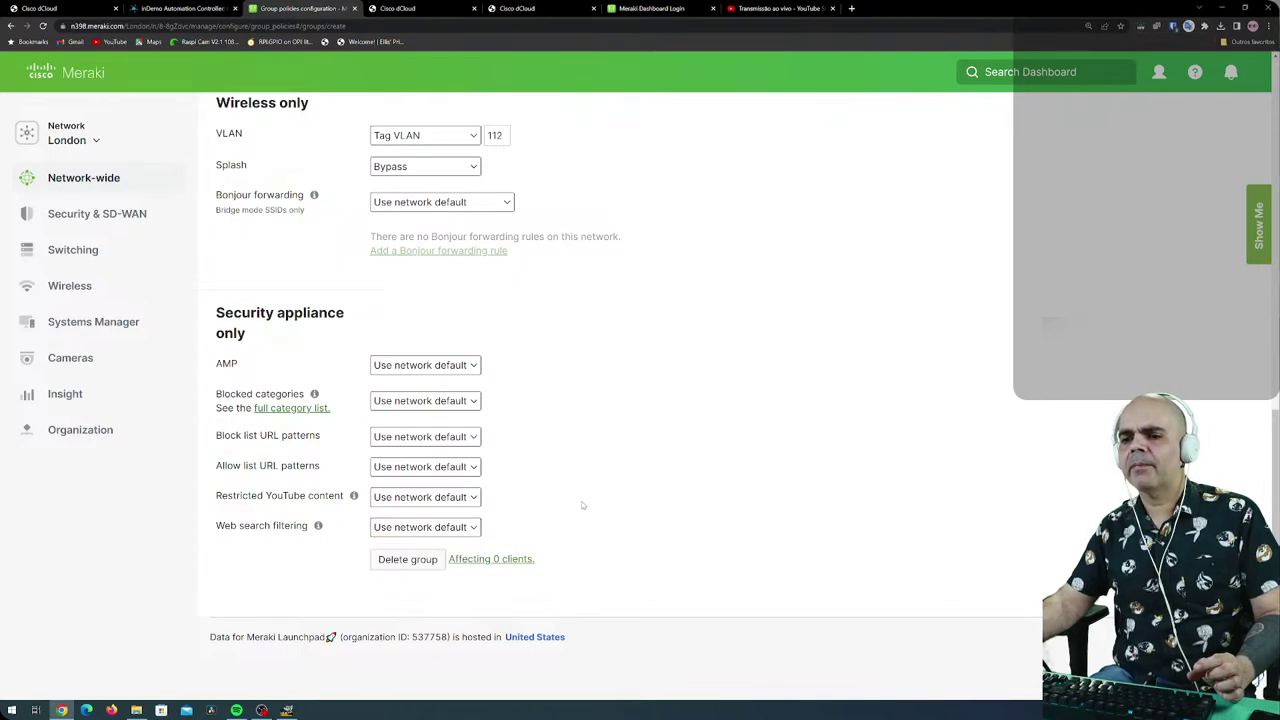
Review the whole Catracas group policy from its name and firewall rules to the security appliance settings.
scroll(604, 491, up, 8)
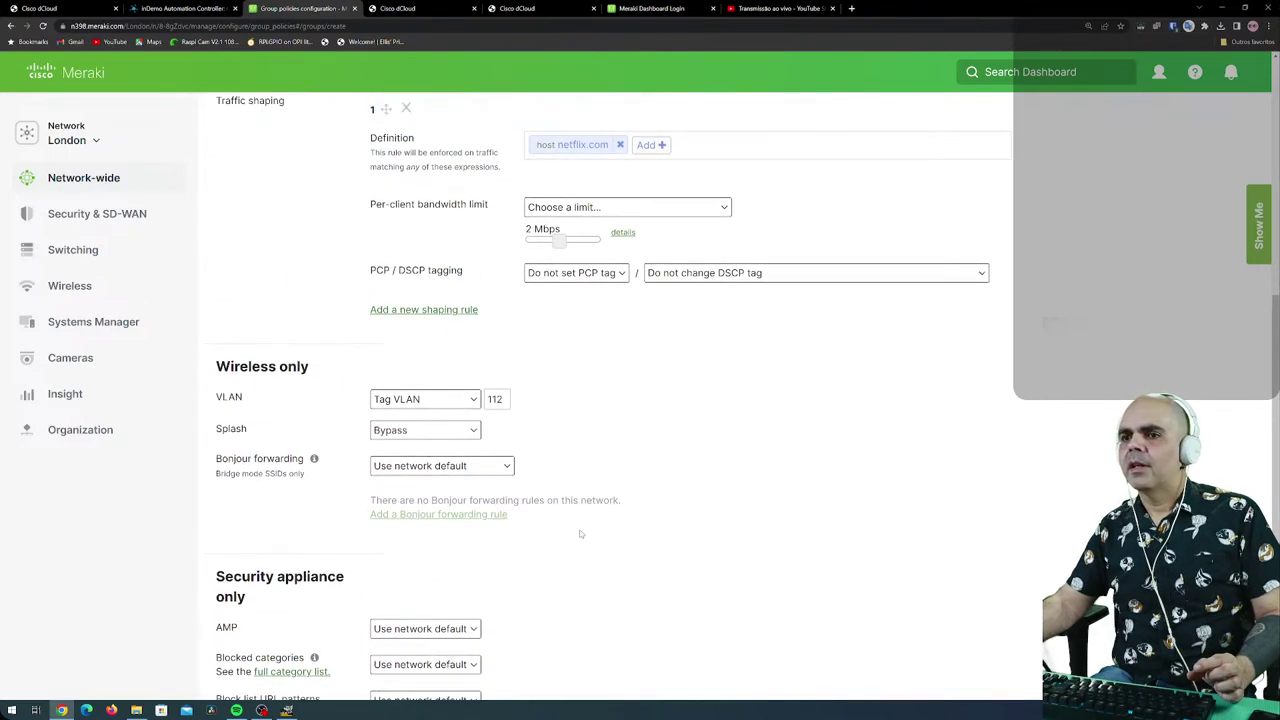
scroll(610, 571, down, 10)
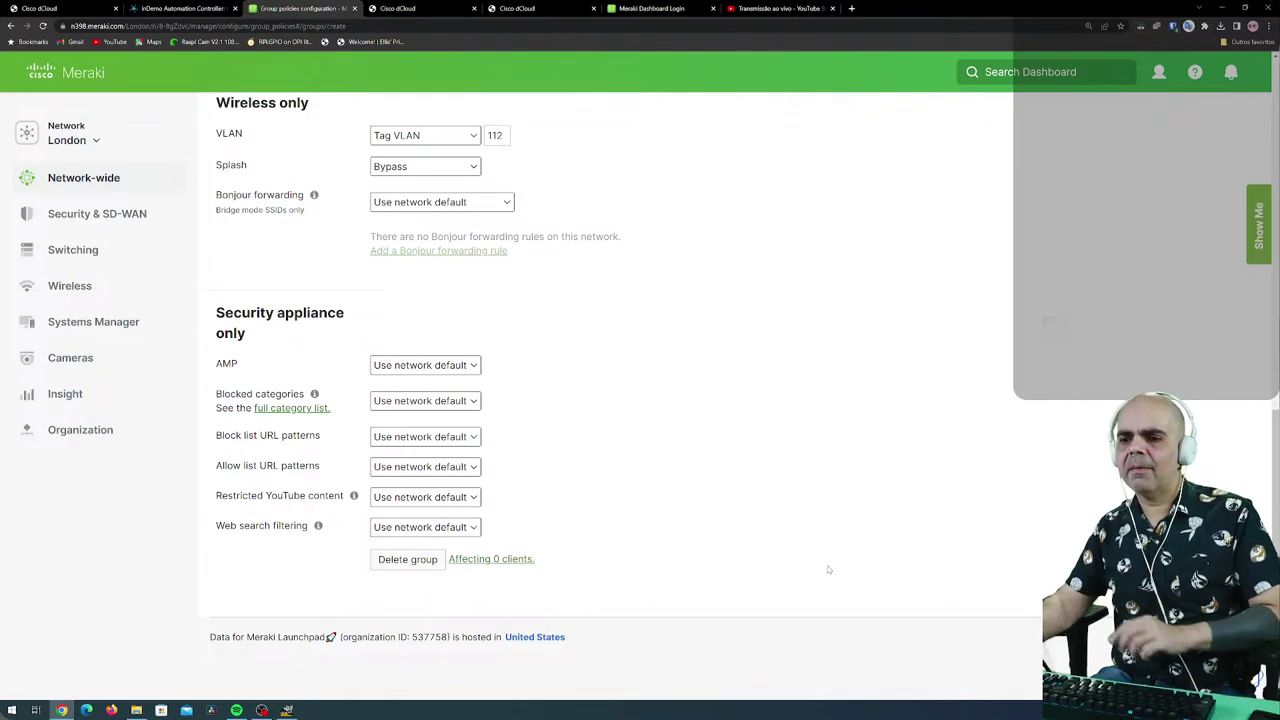
scroll(640, 408, up, 10)
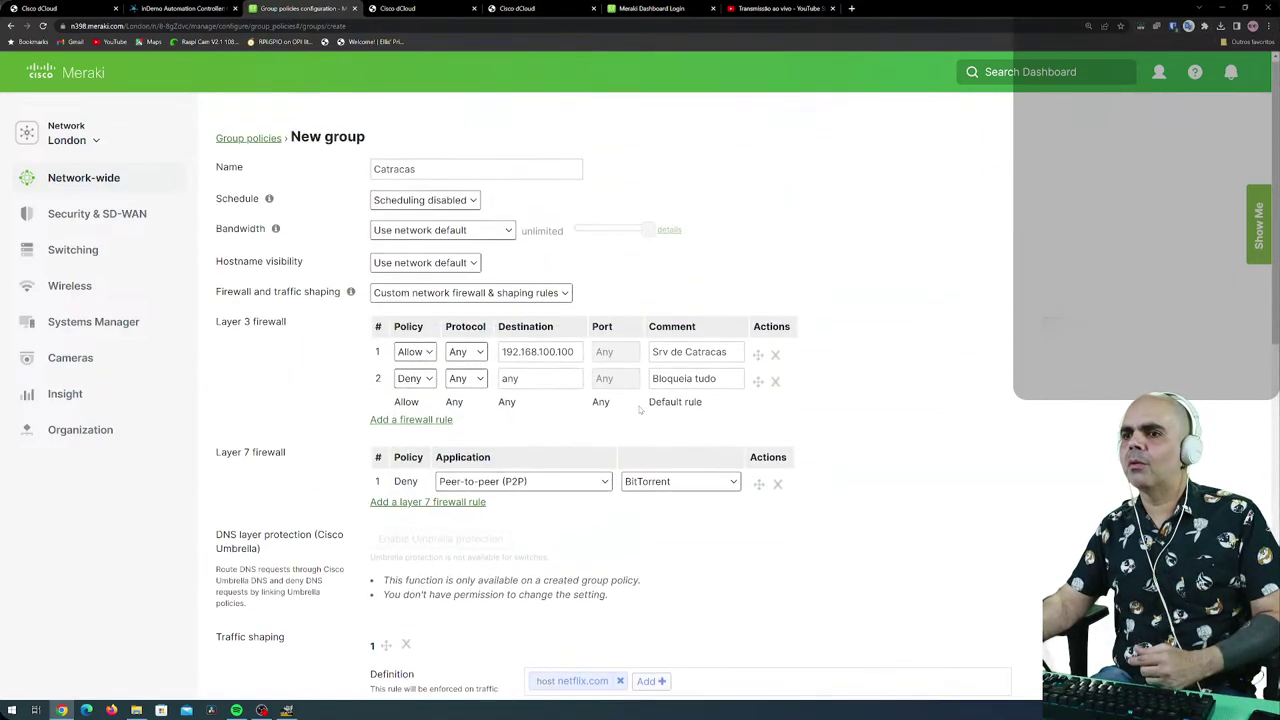
scroll(847, 455, down, 10)
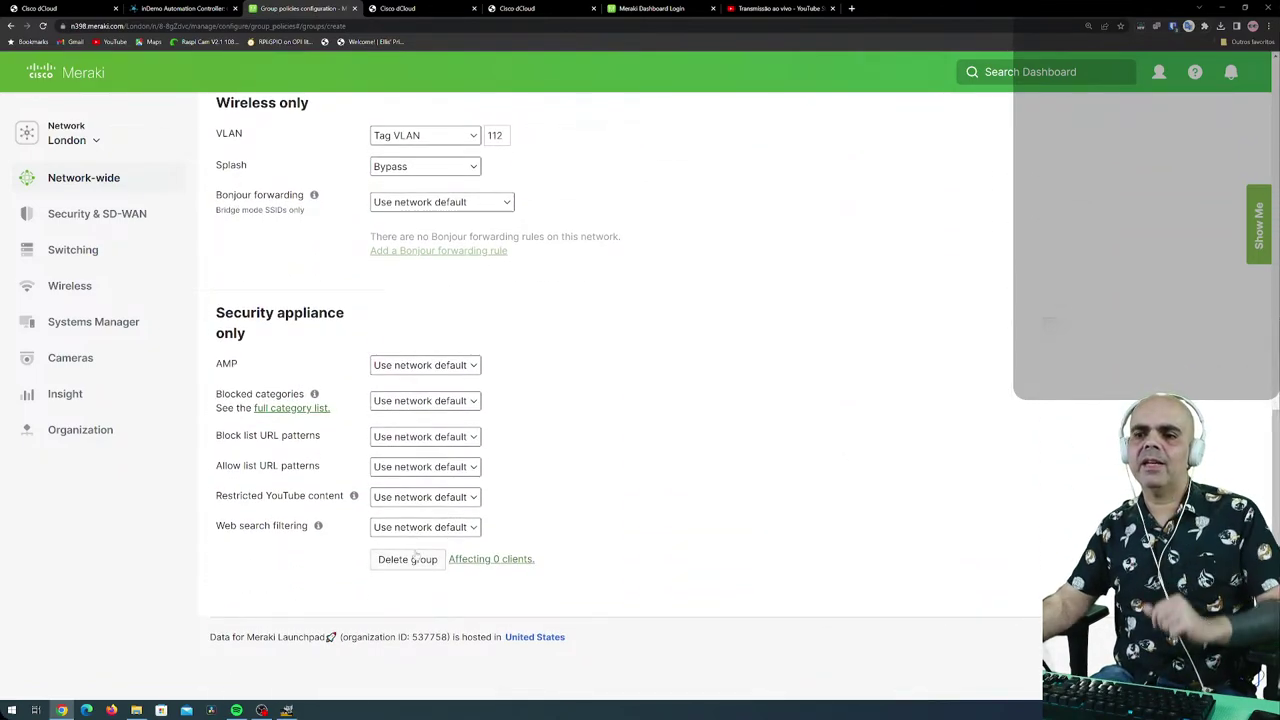
Leave the unsaved group policy form and return to the London network's group policies list, discarding the changes.
mouse_move(119, 178)
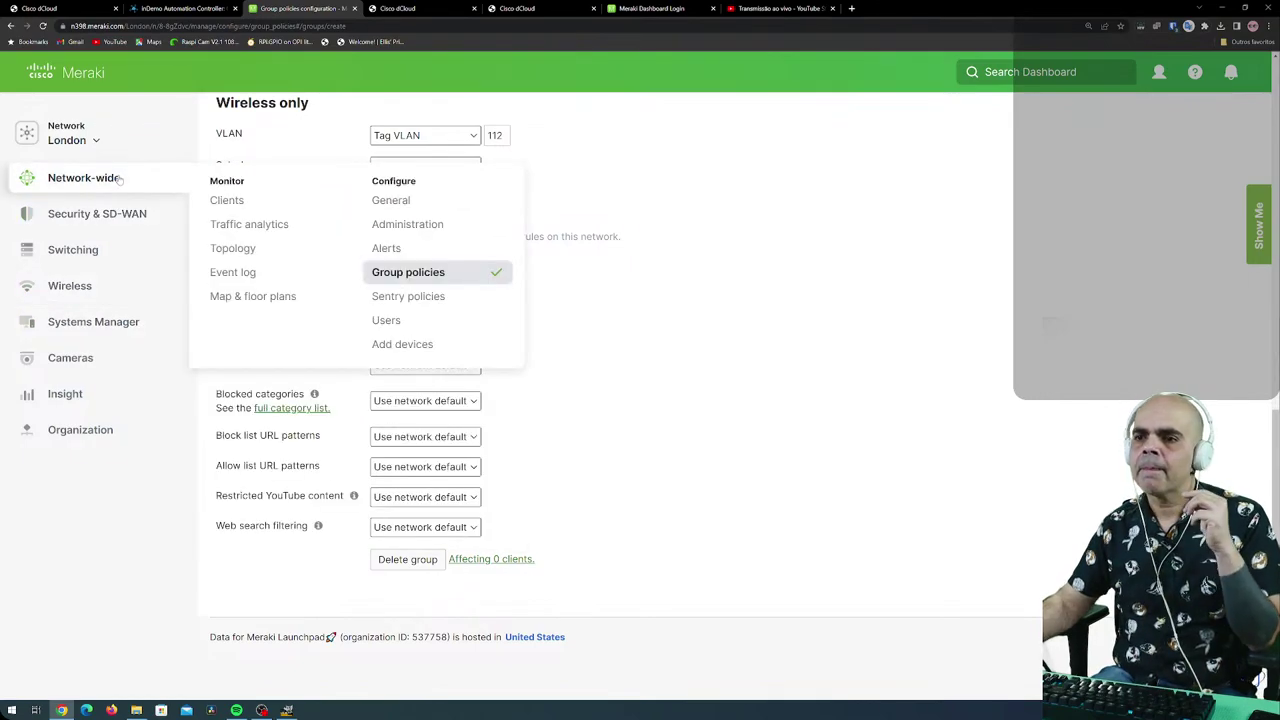
click(398, 275)
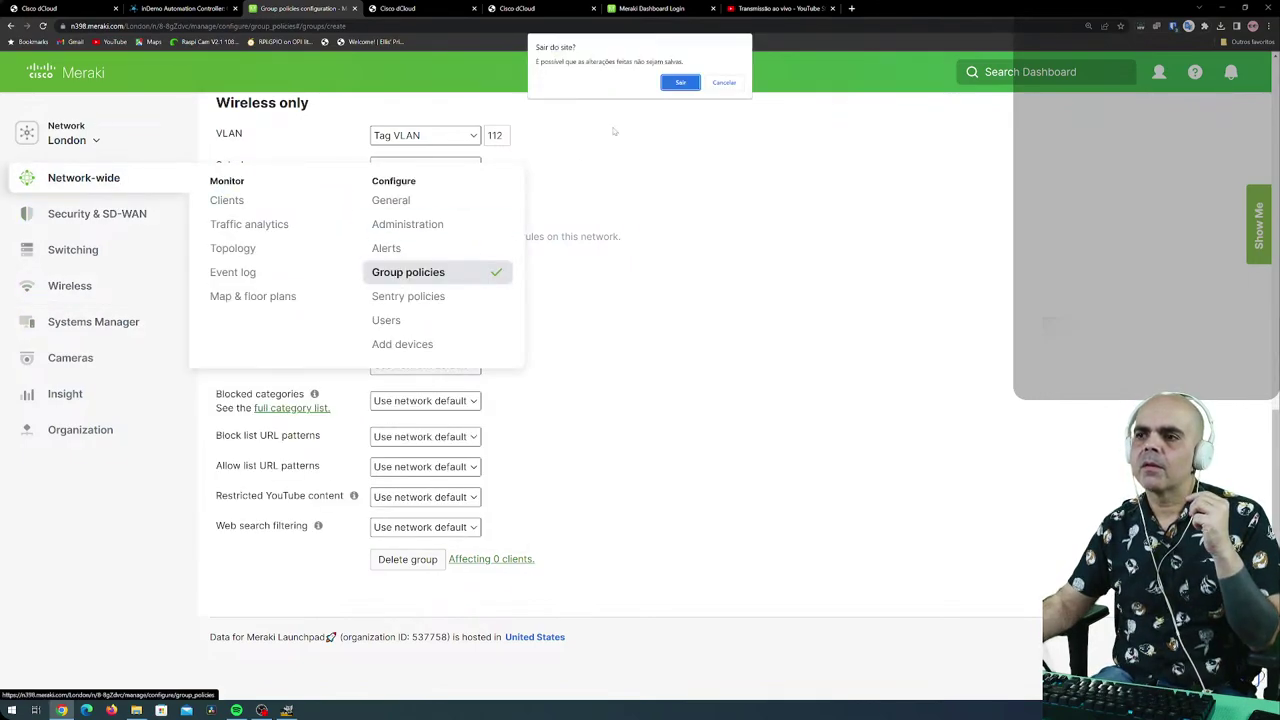
click(668, 86)
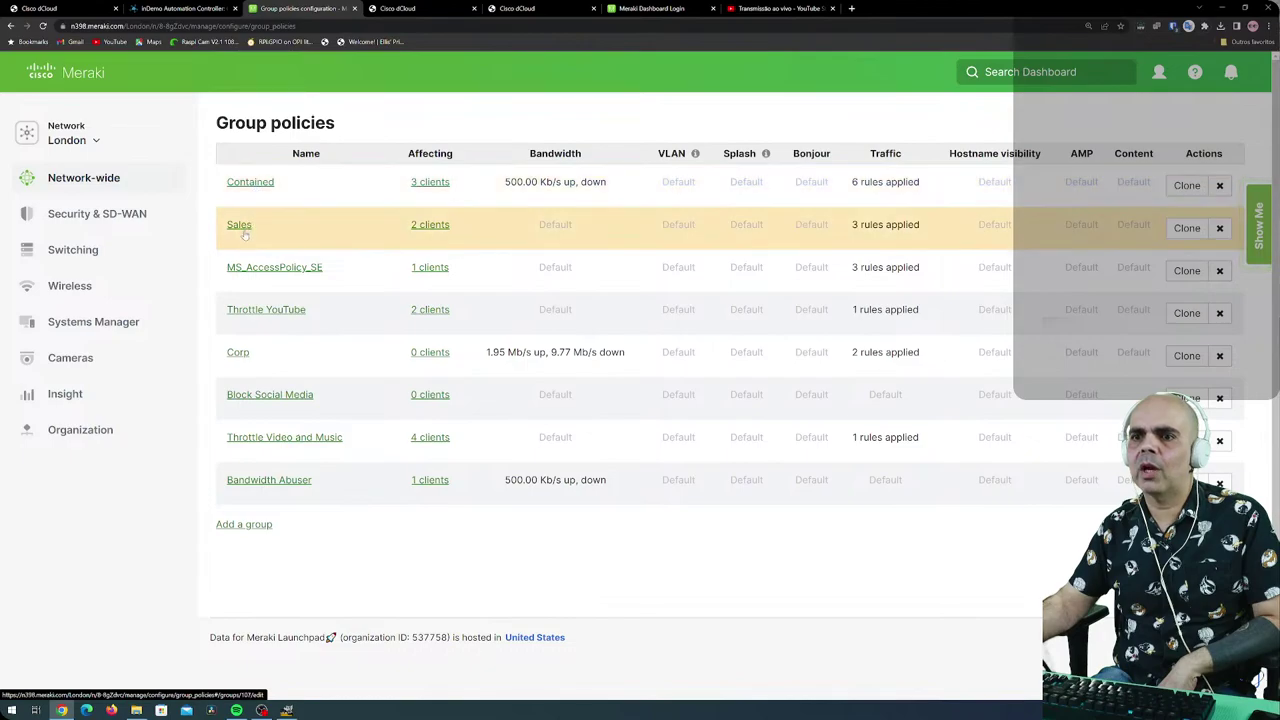
Open the Sales group policy and review its layer 3 and layer 7 firewall, wireless and security appliance settings.
click(239, 225)
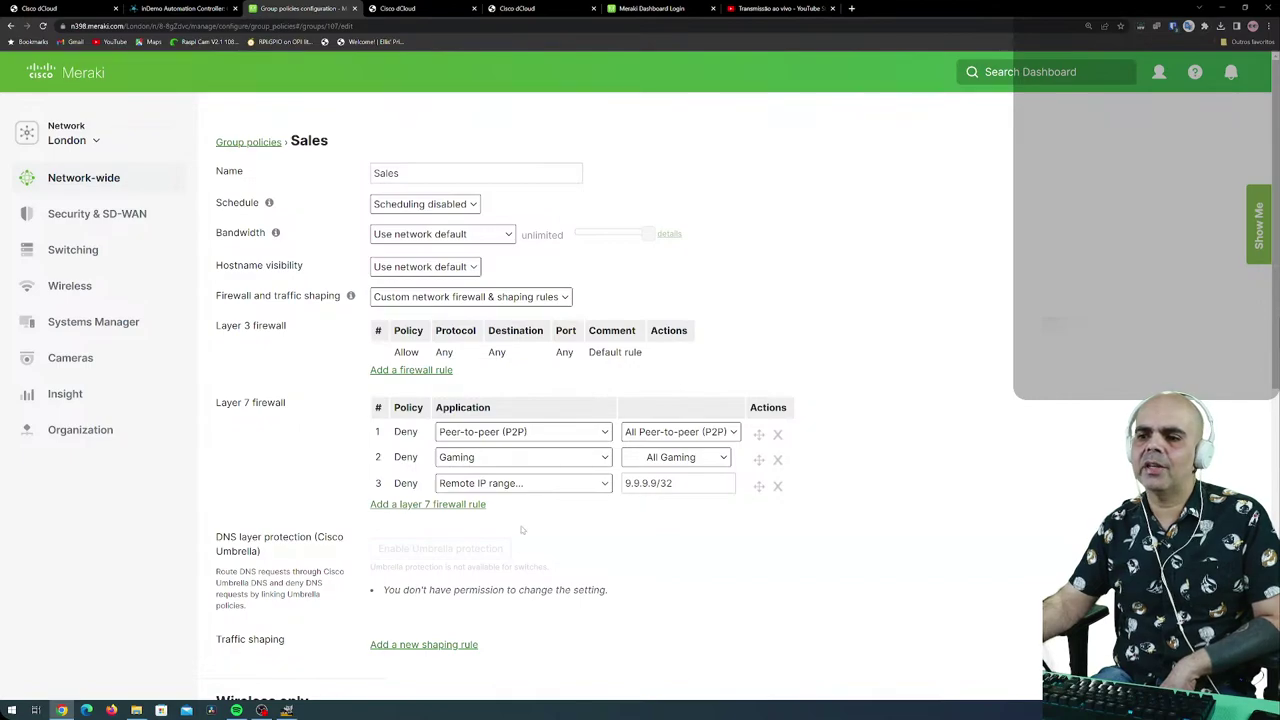
scroll(521, 530, down, 3)
scroll(541, 490, up, 1)
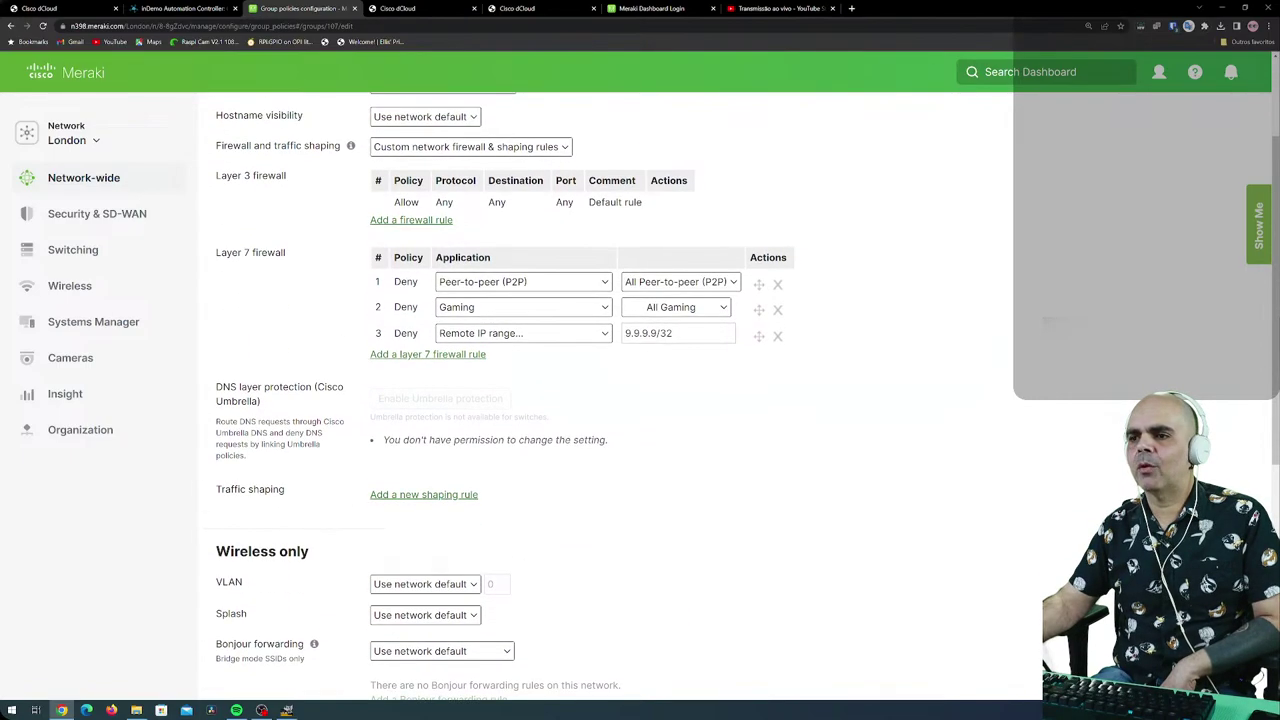
scroll(601, 432, down, 6)
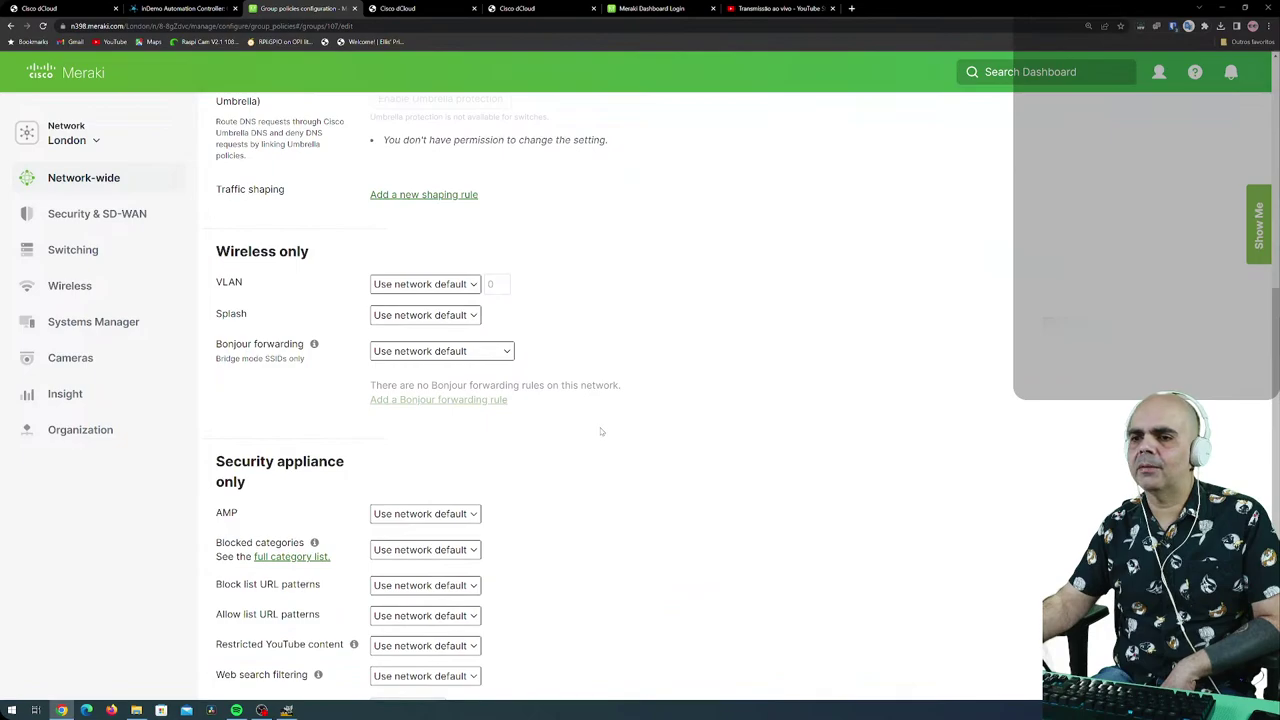
scroll(601, 432, up, 10)
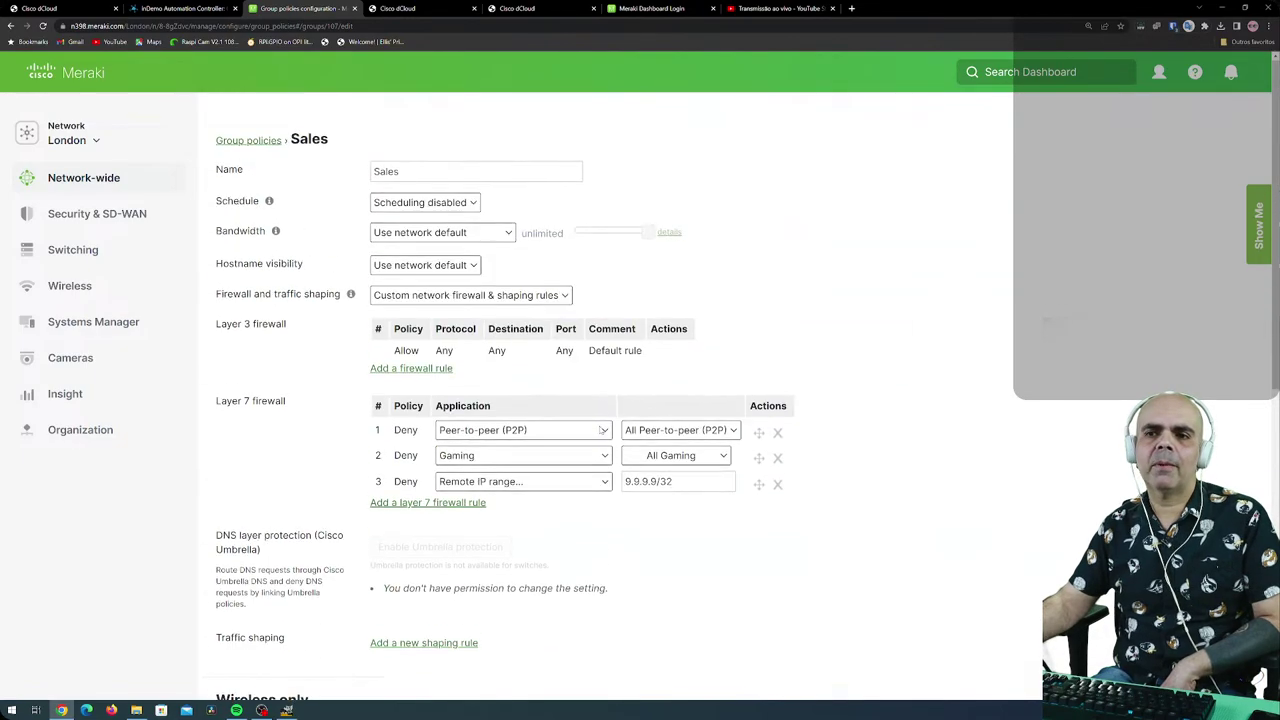
View the network's Systems Manager Sentry policies and its user management portal.
mouse_move(167, 184)
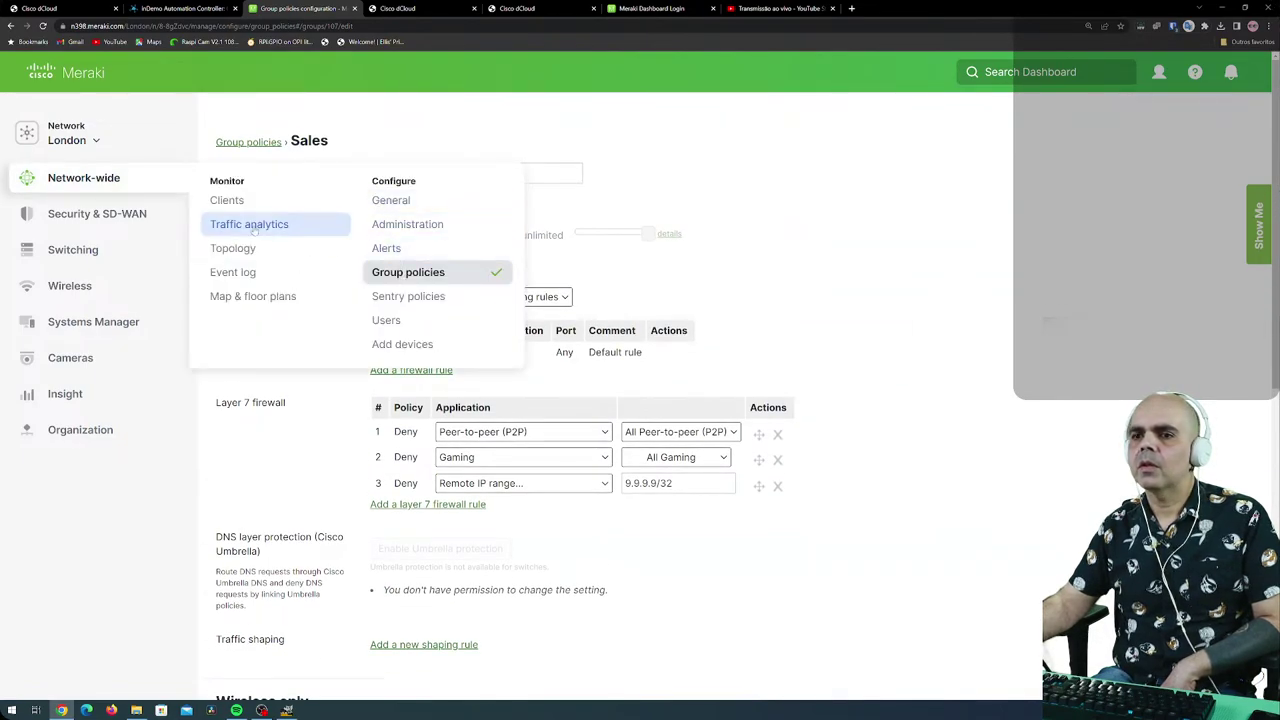
click(428, 298)
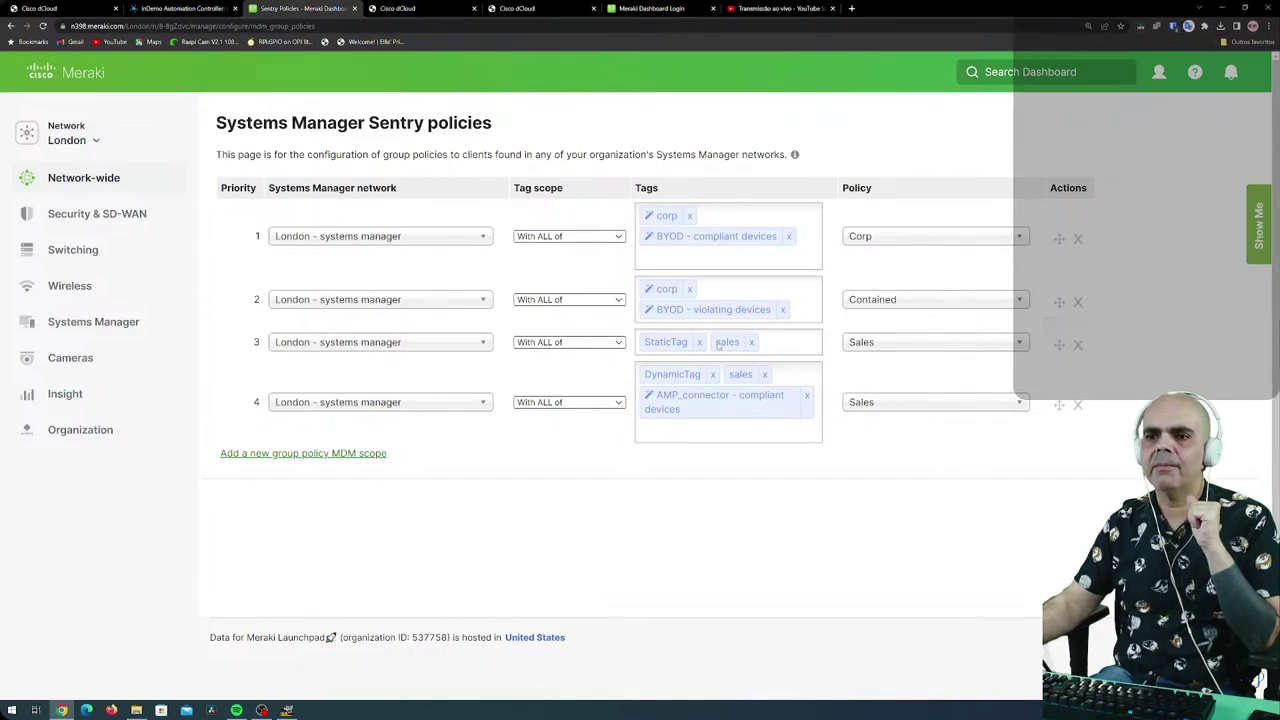
mouse_move(130, 186)
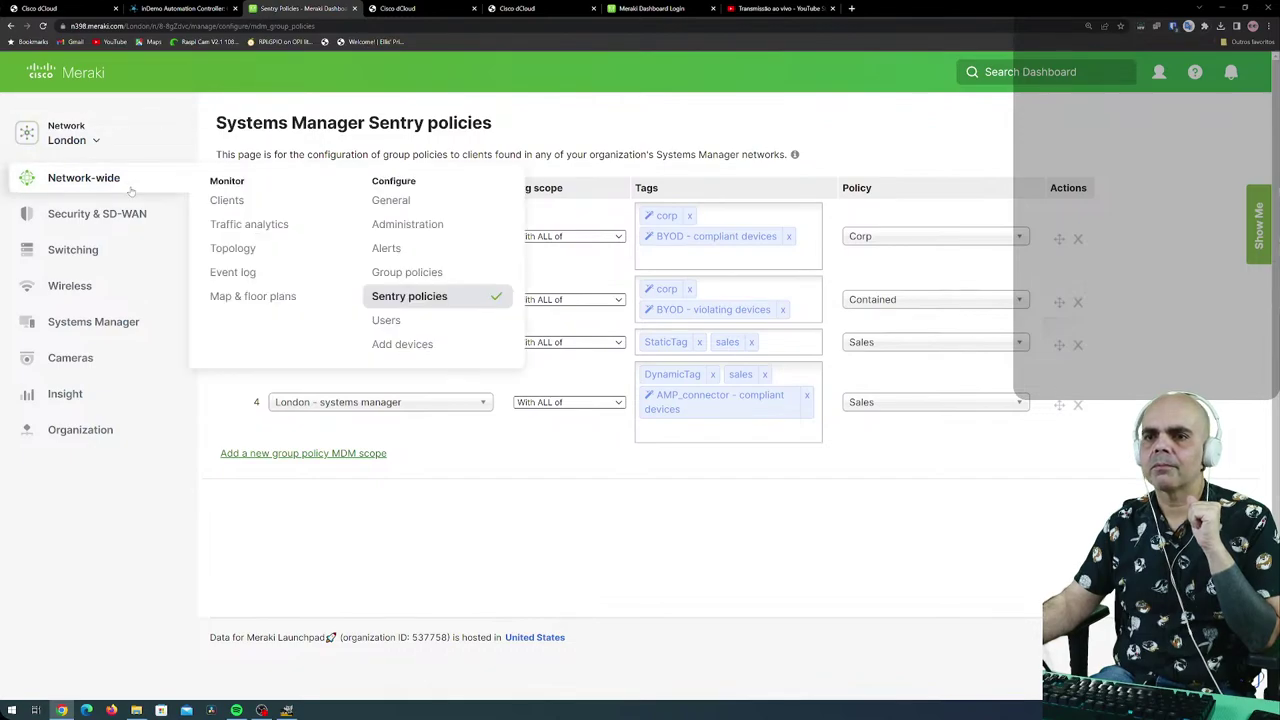
click(399, 330)
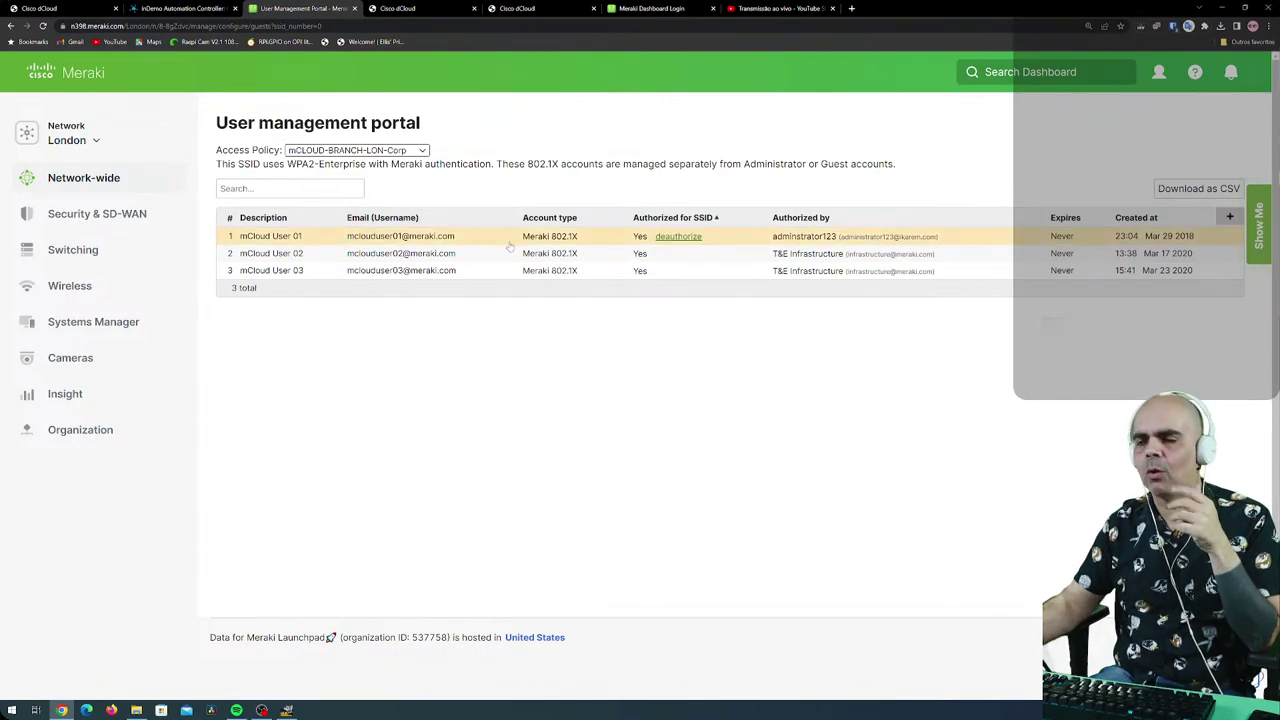
Open the network's Add devices page and examine the device inventory and its results-per-page options.
mouse_move(100, 178)
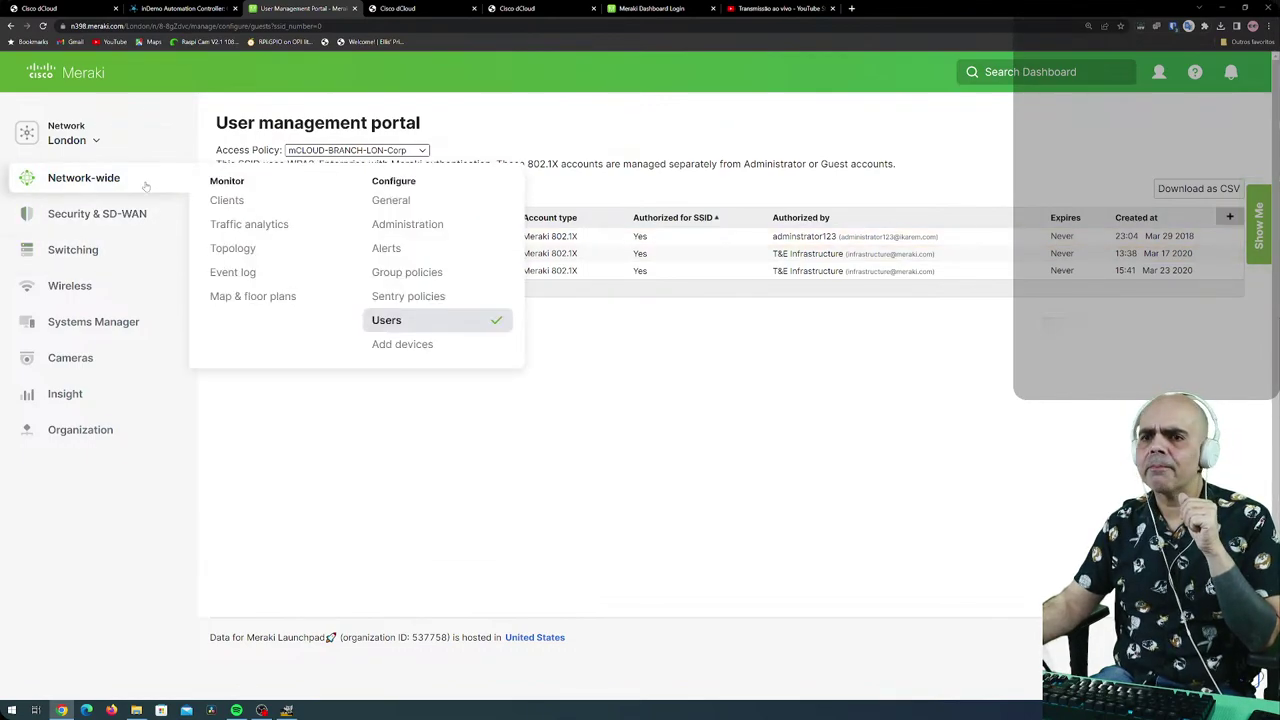
click(425, 345)
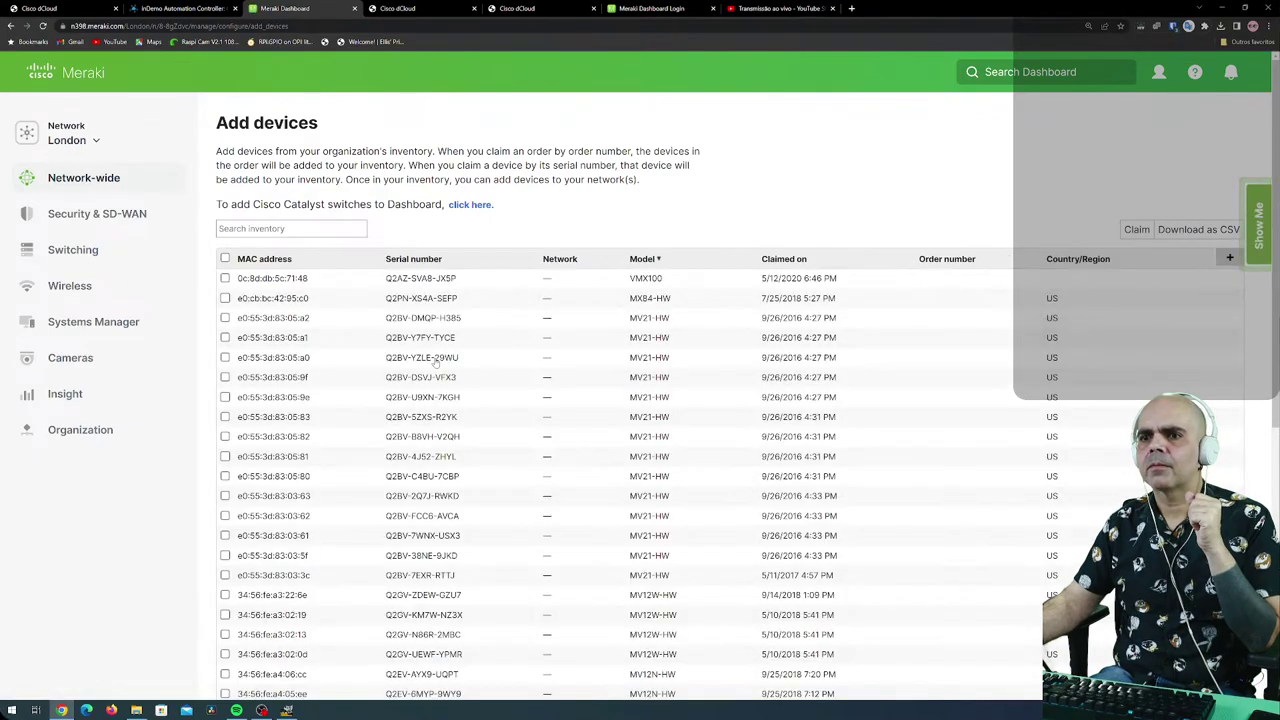
scroll(367, 355, down, 5)
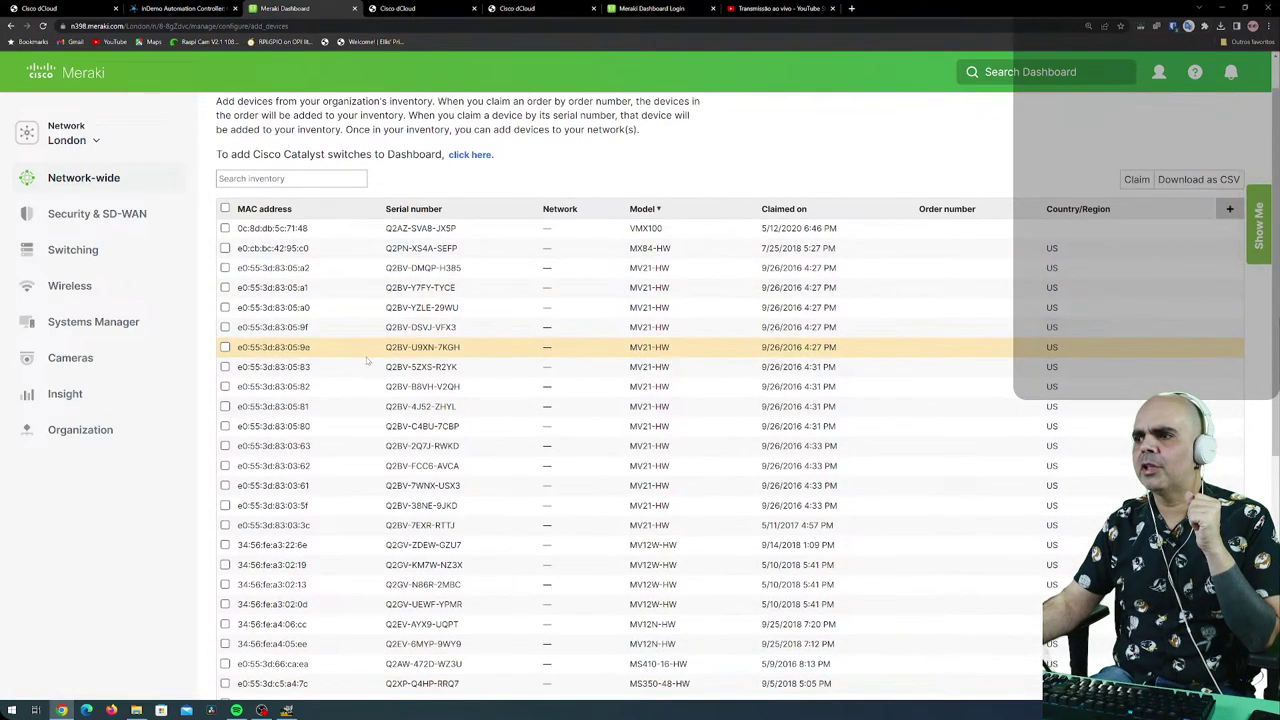
scroll(367, 362, down, 1)
scroll(372, 400, up, 6)
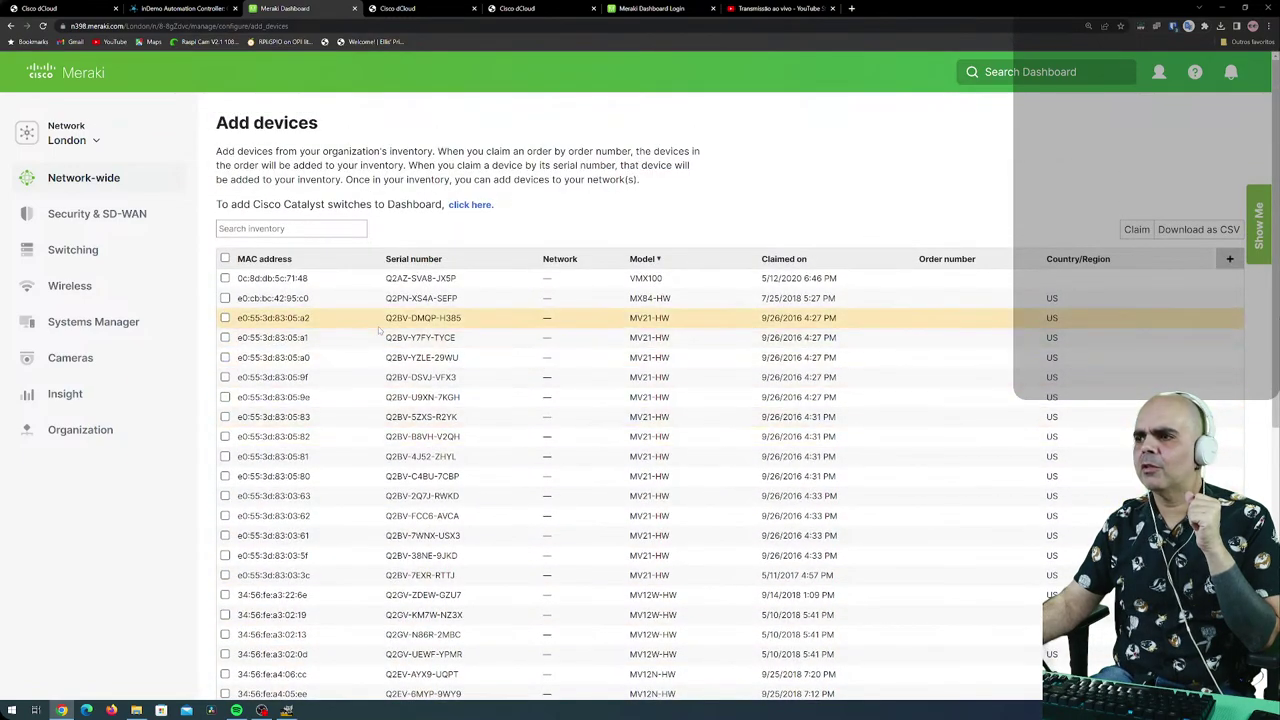
scroll(518, 418, down, 2)
scroll(518, 418, down, 3)
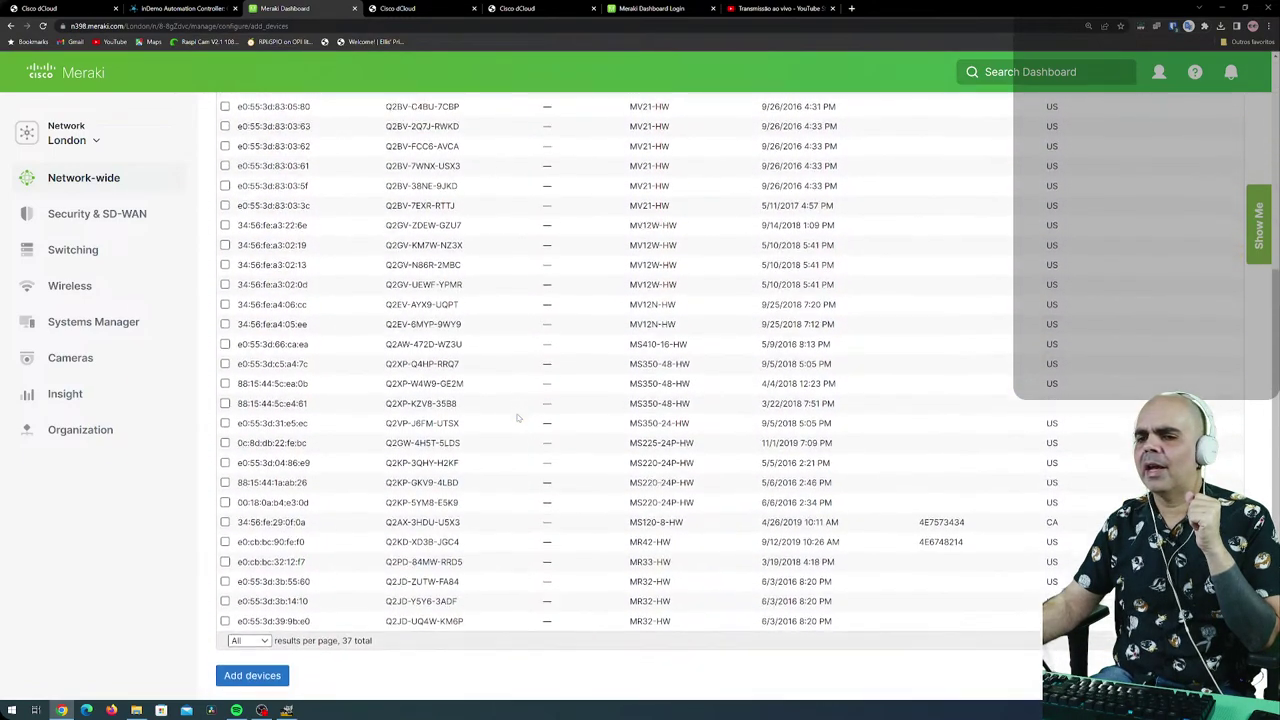
click(250, 544)
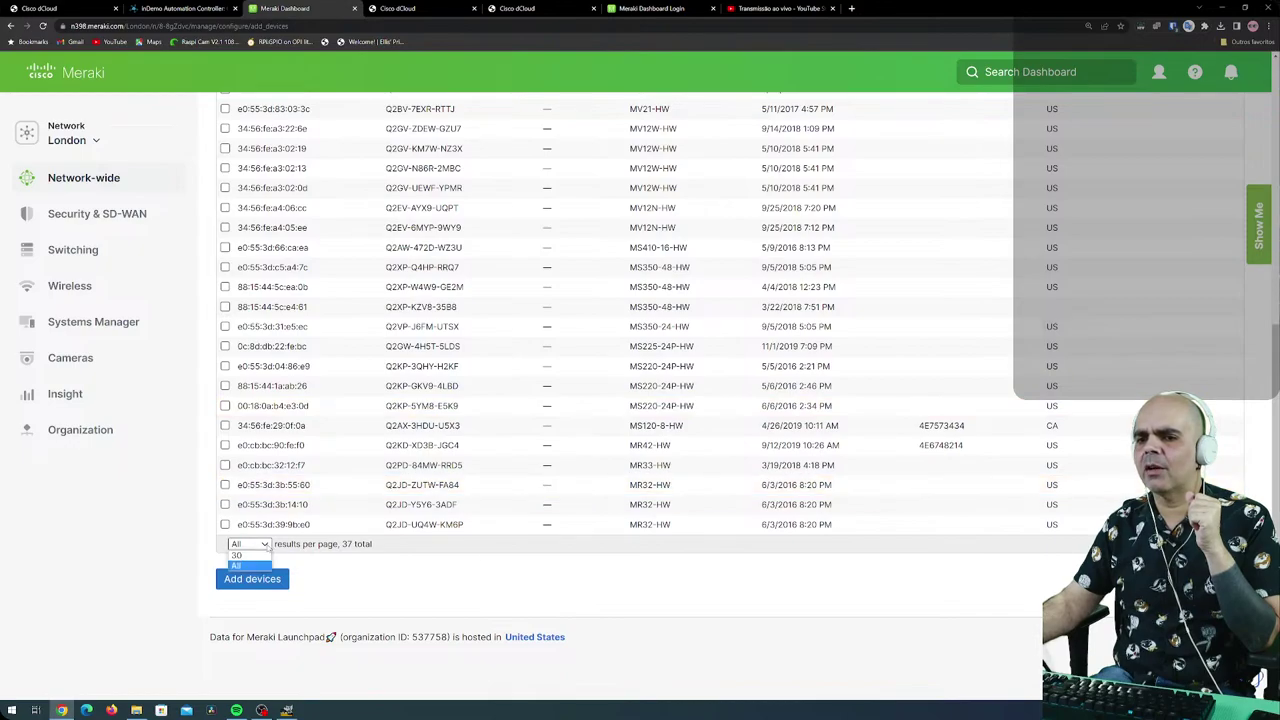
scroll(393, 560, up, 5)
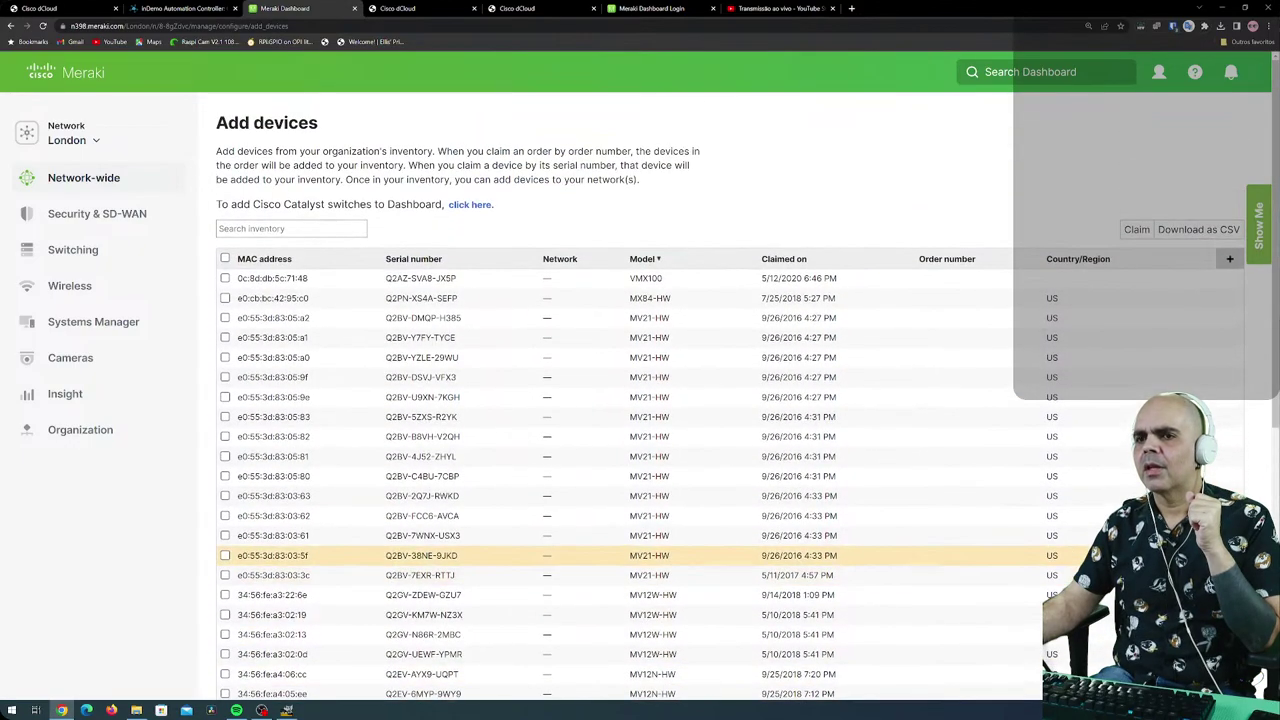
Select the VMX100 device in the inventory and check where selected devices are added to the network.
click(225, 278)
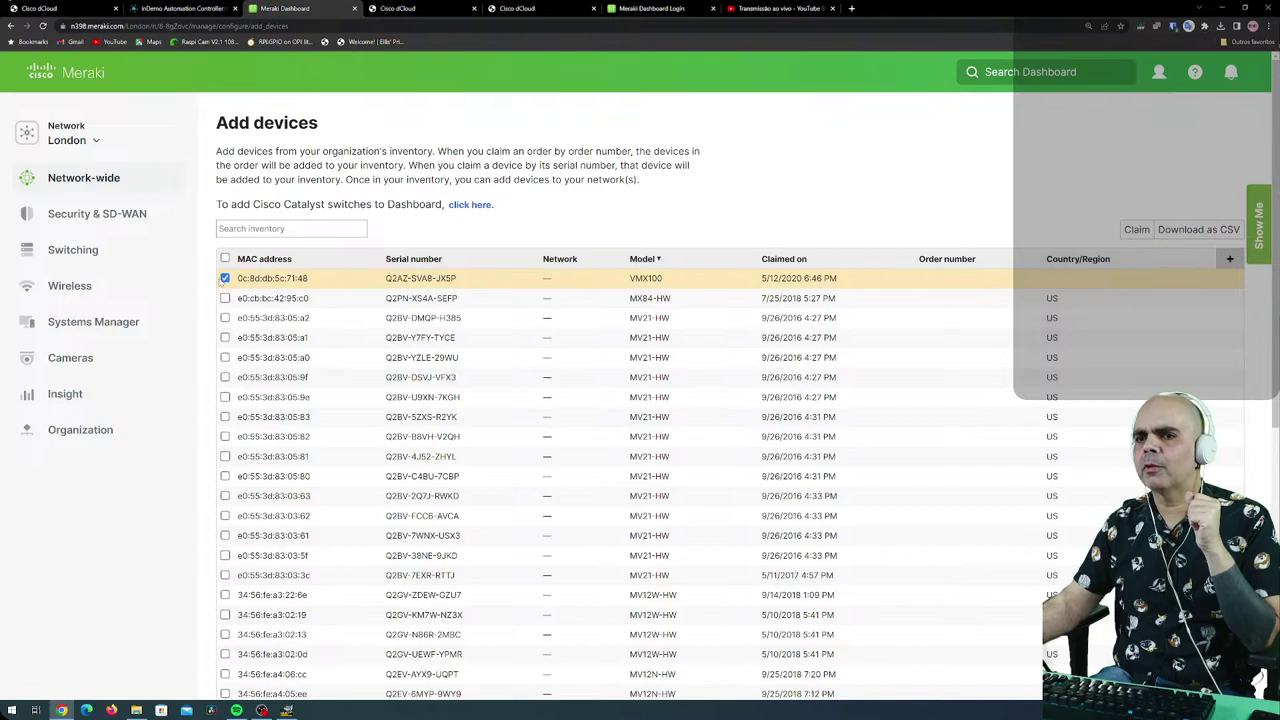
scroll(400, 491, down, 2)
scroll(555, 427, down, 3)
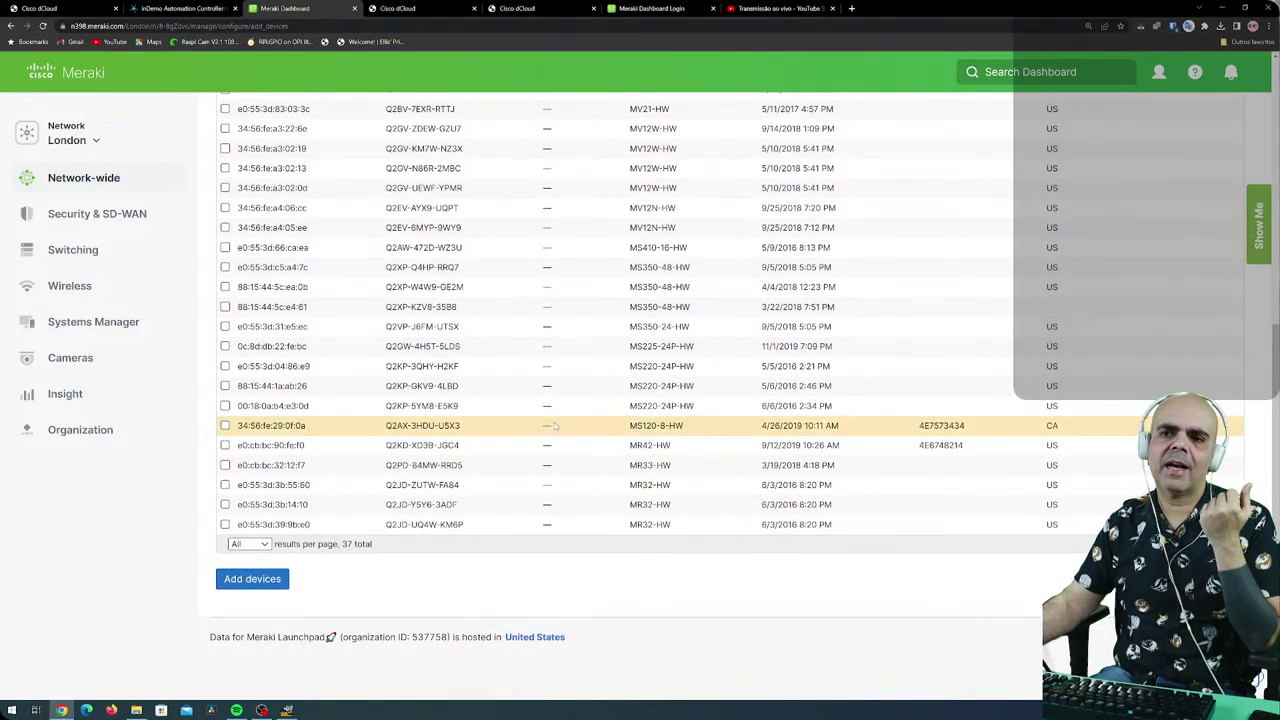
scroll(555, 427, up, 5)
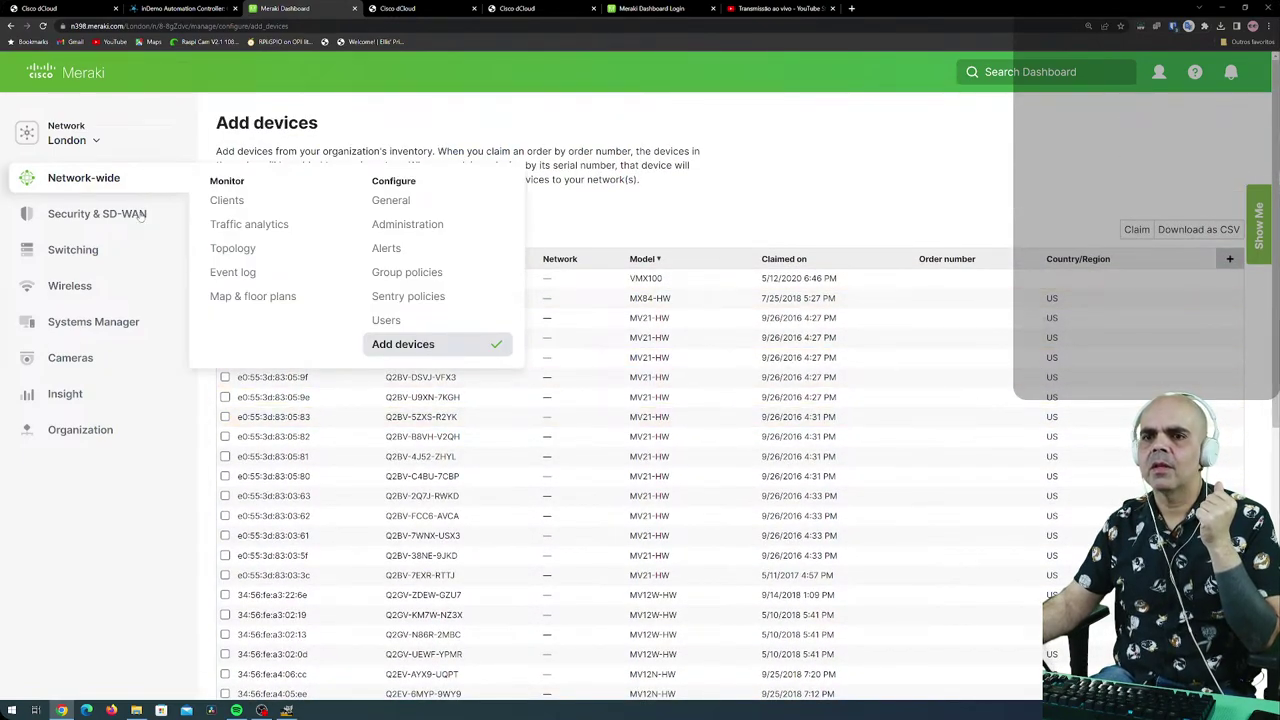
Open the security appliance's status page and inspect the state of its WAN and LAN ports.
mouse_move(133, 220)
mouse_move(129, 187)
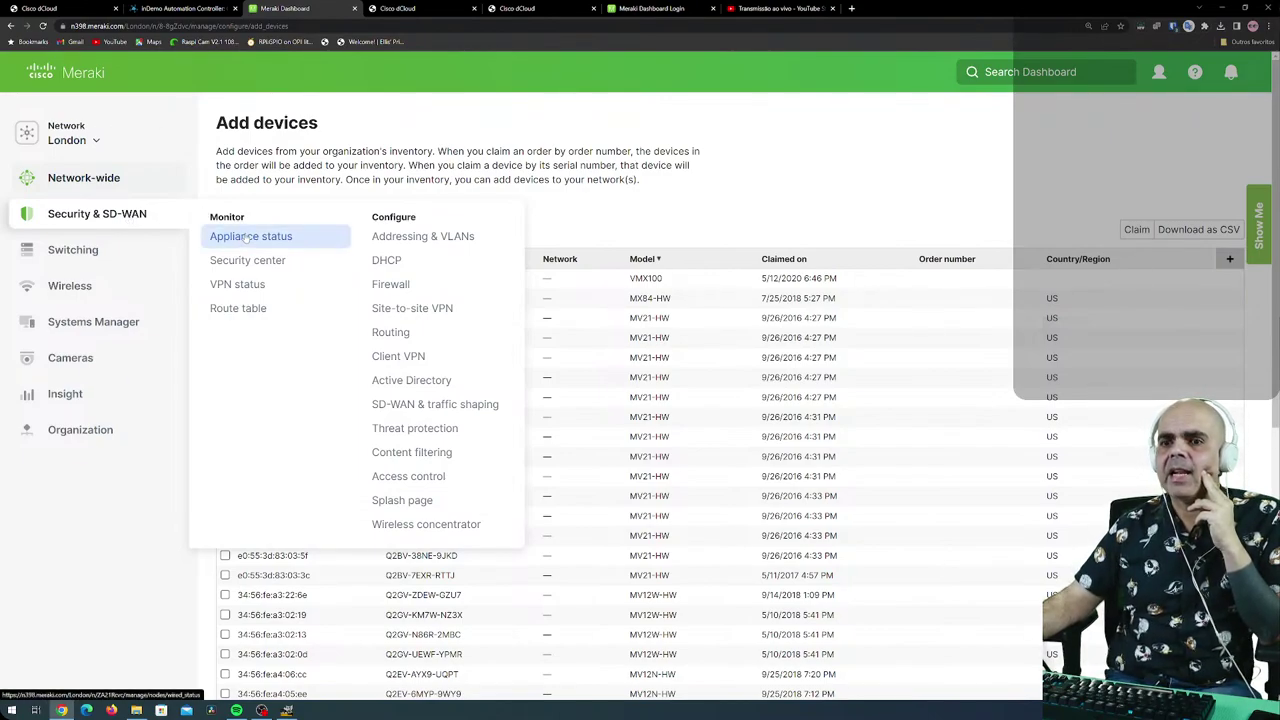
click(291, 241)
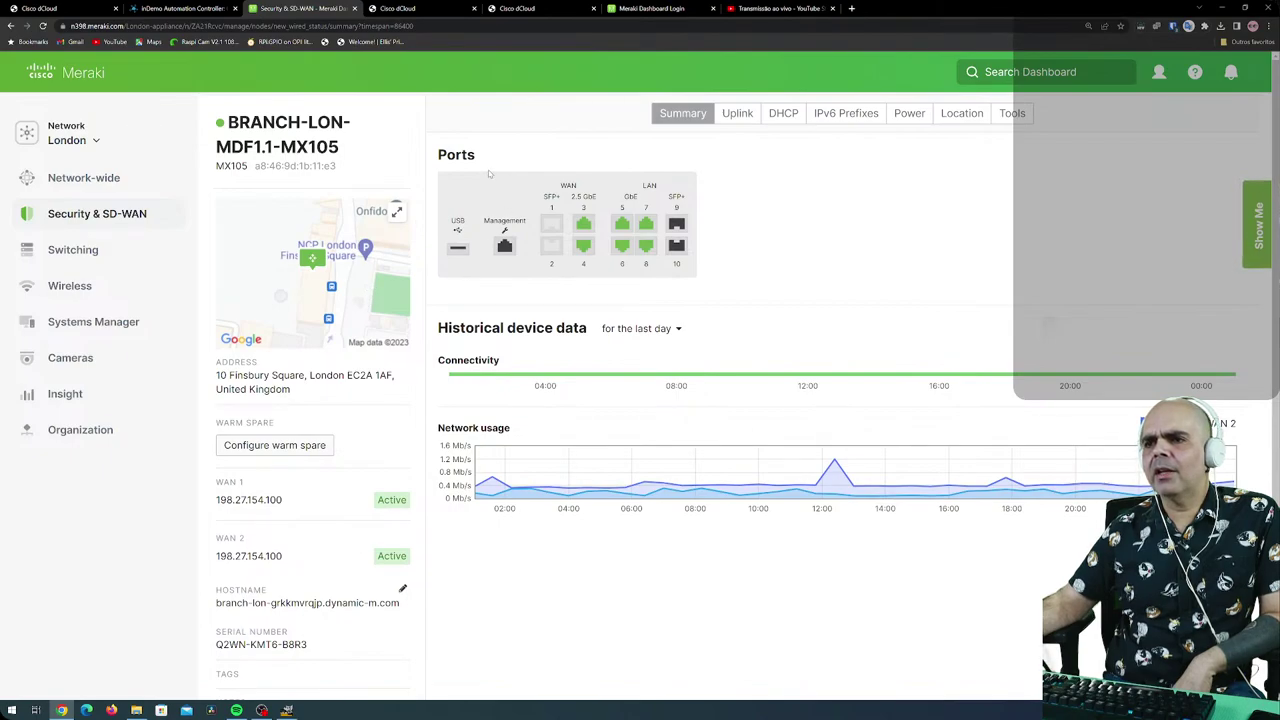
mouse_move(644, 250)
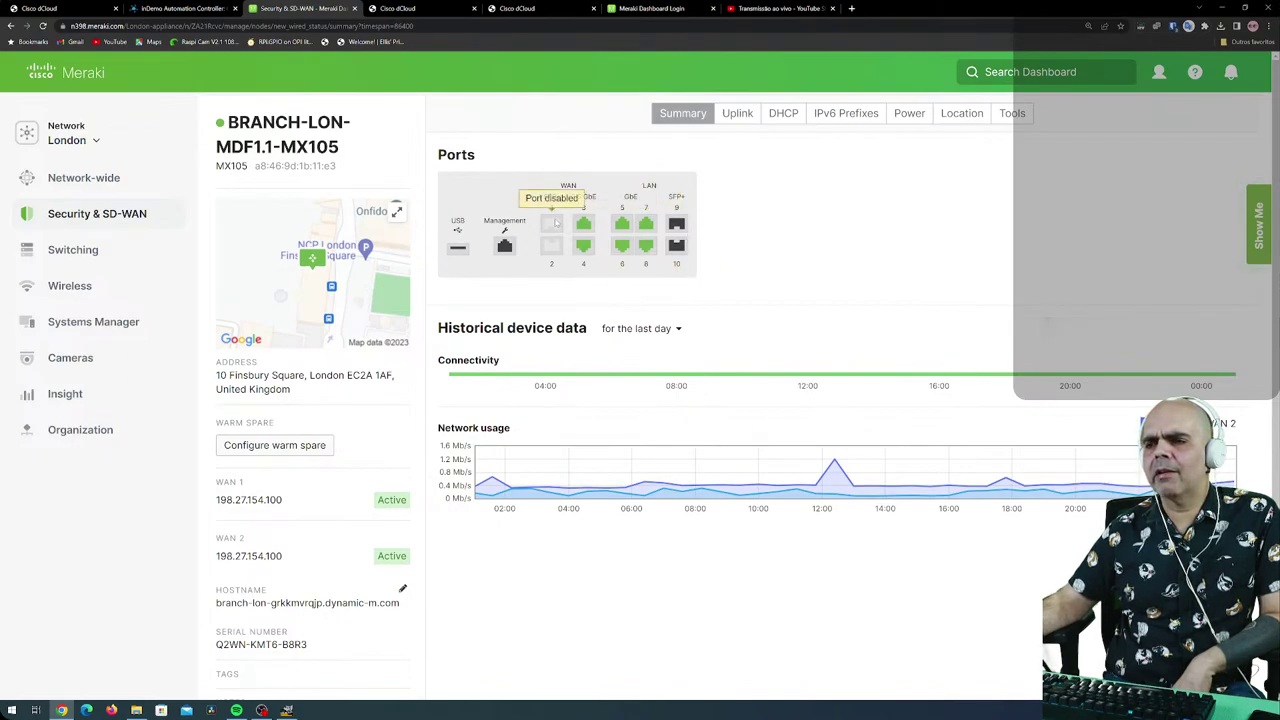
mouse_move(590, 246)
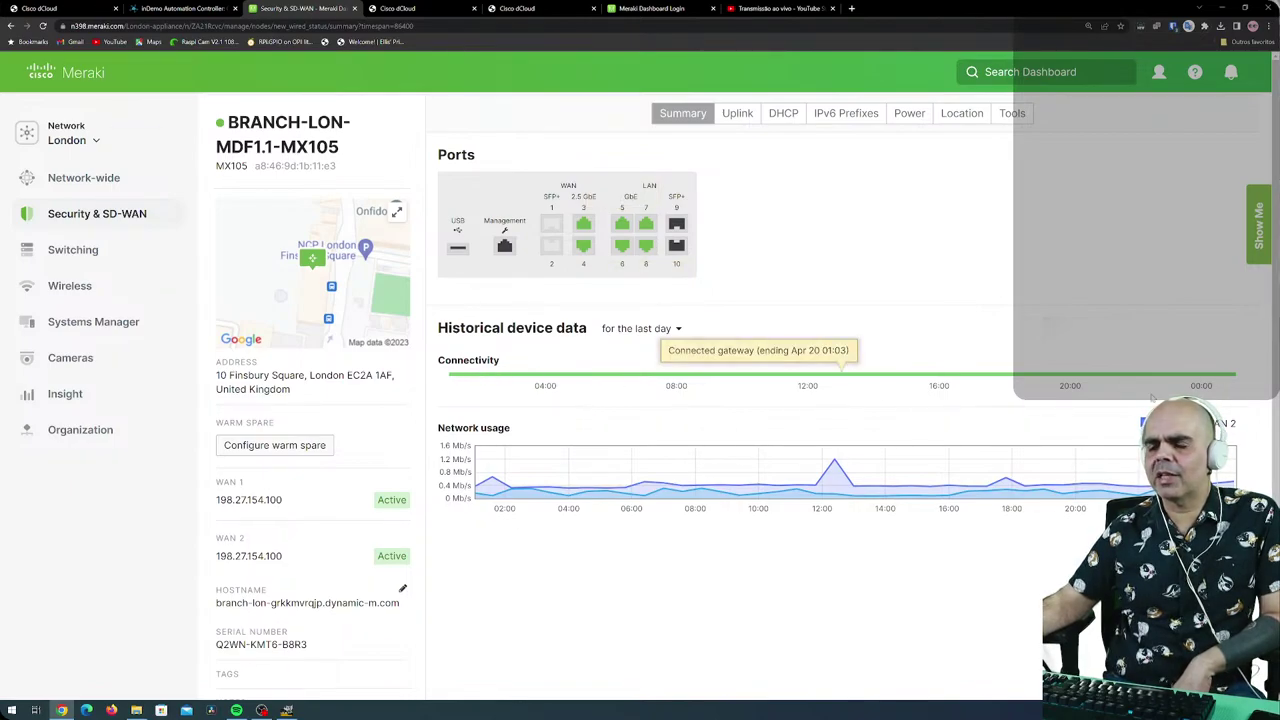
Examine the appliance's warm spare options for device serial and uplink IPs with warm spare enabled, and cancel without updating.
scroll(299, 400, down, 1)
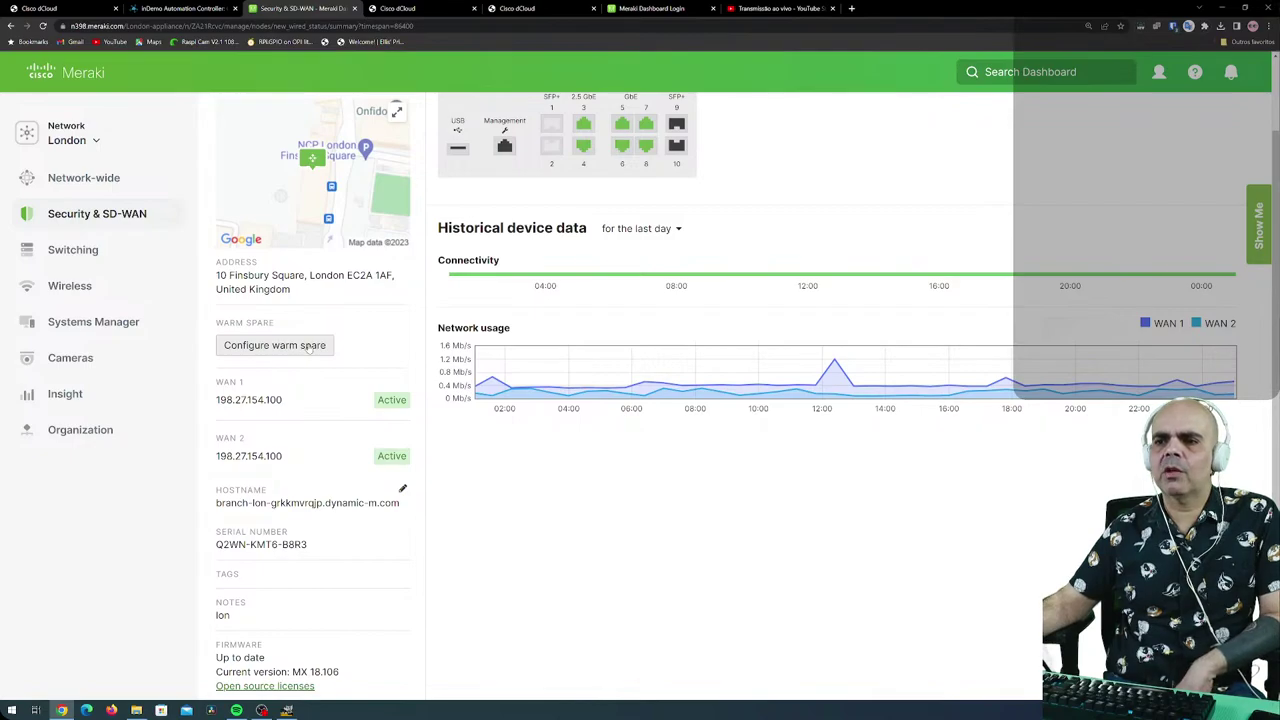
click(311, 346)
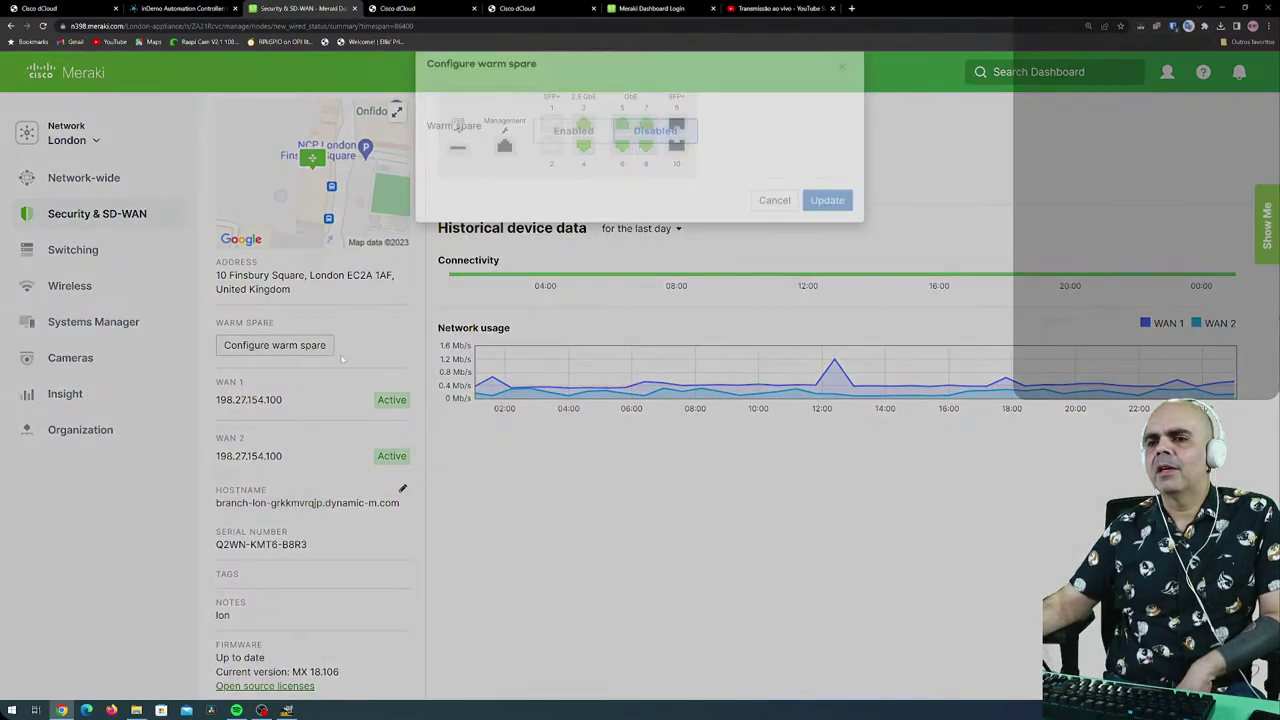
click(563, 163)
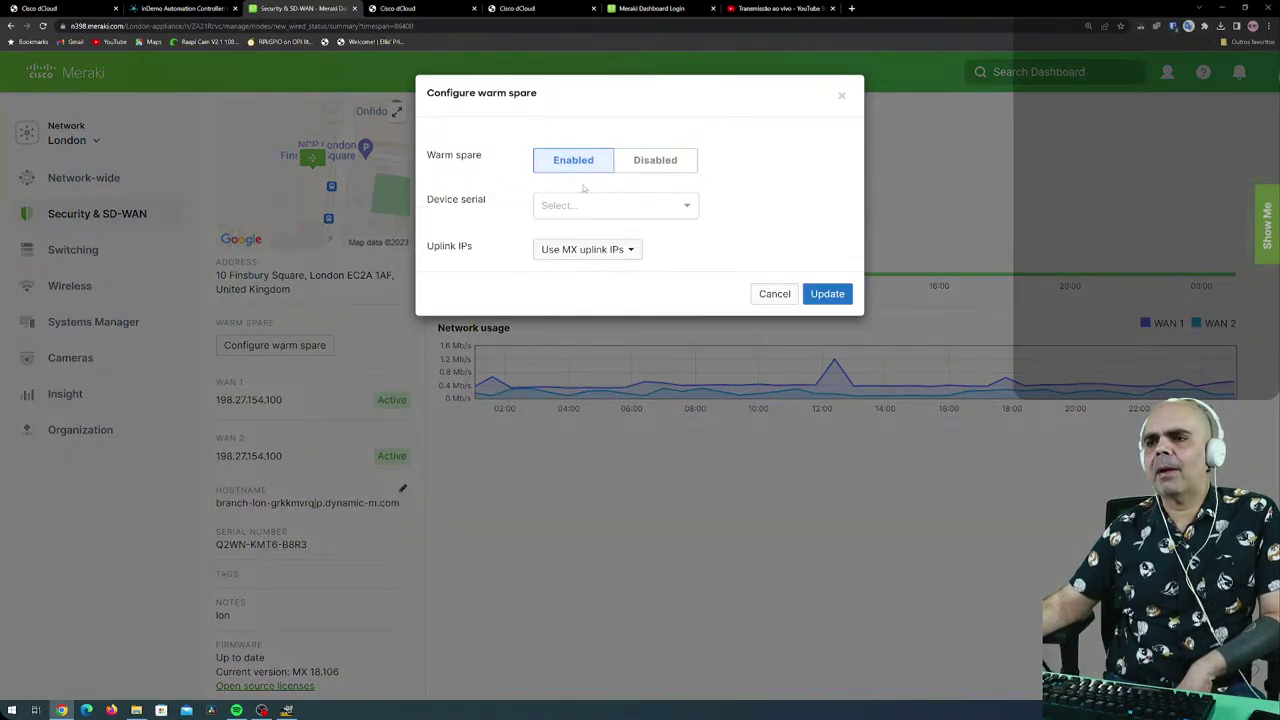
click(684, 207)
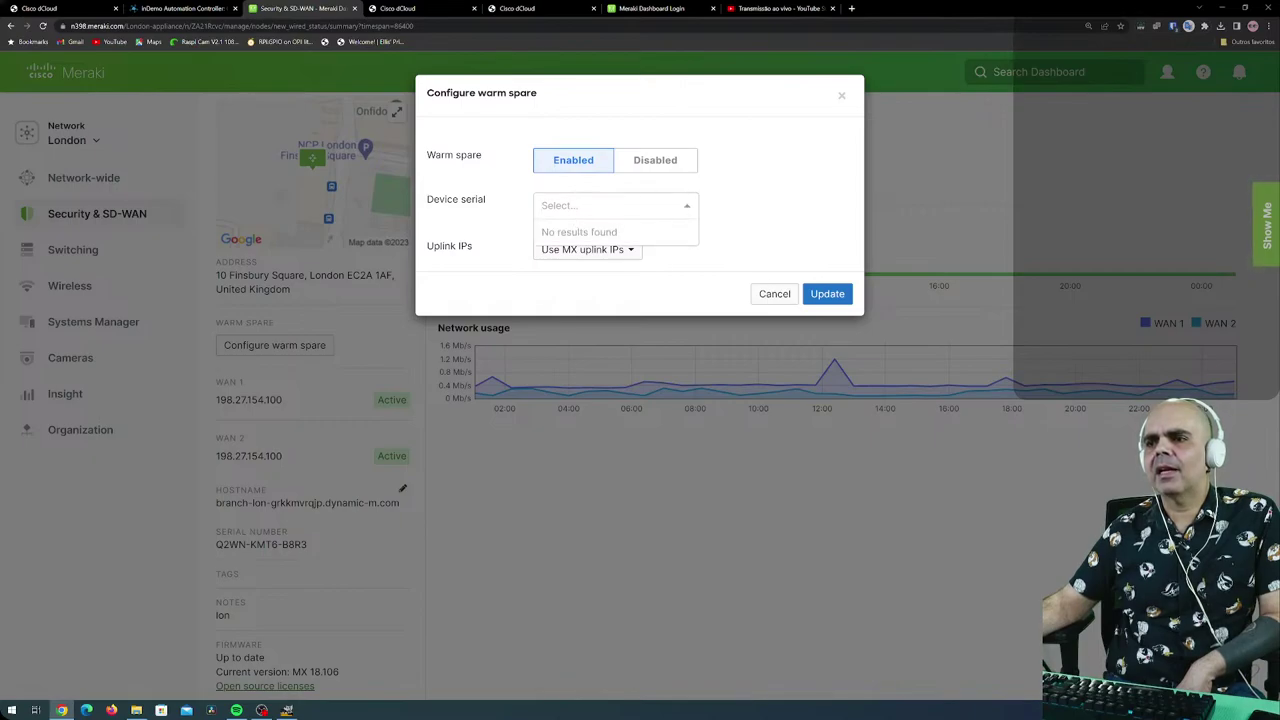
click(748, 206)
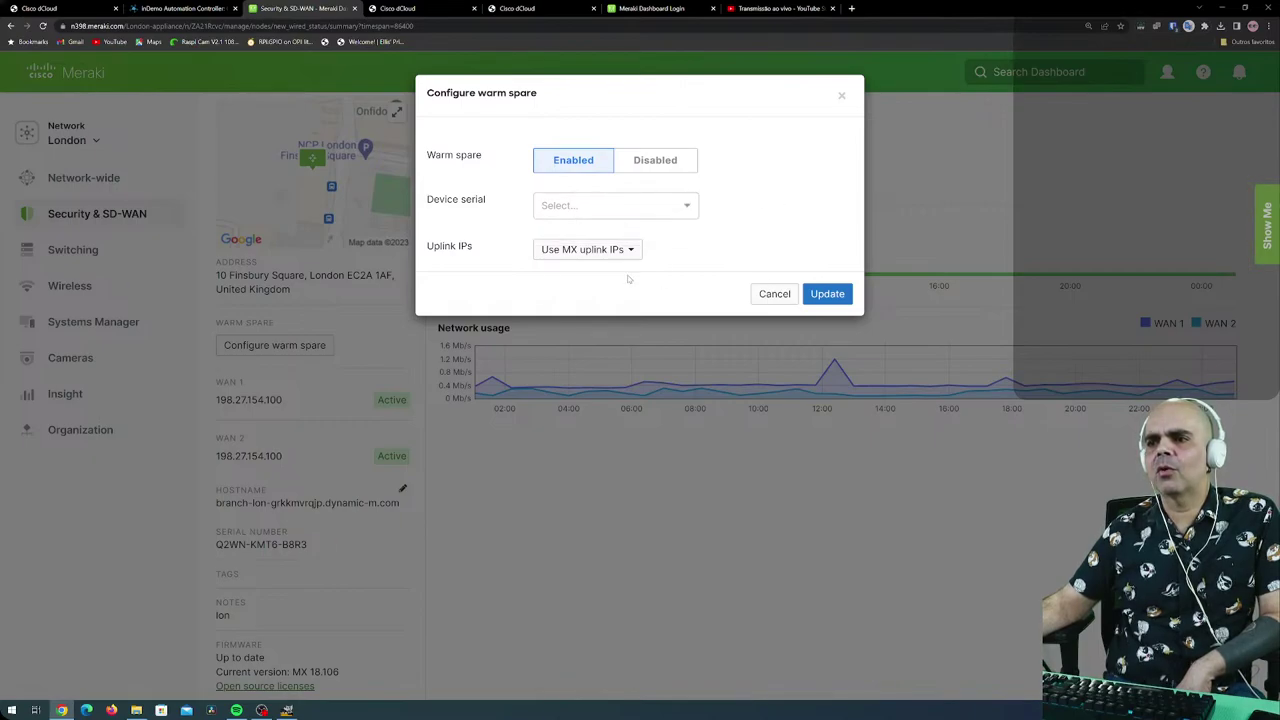
click(633, 252)
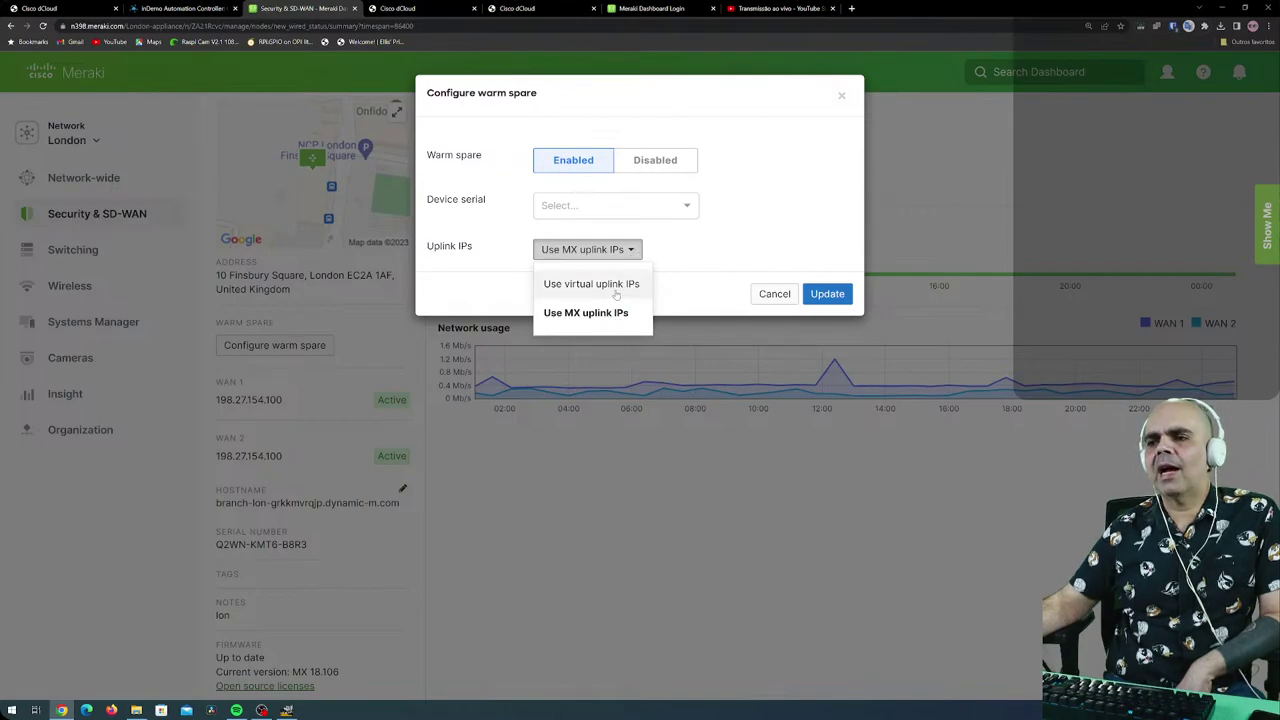
click(612, 314)
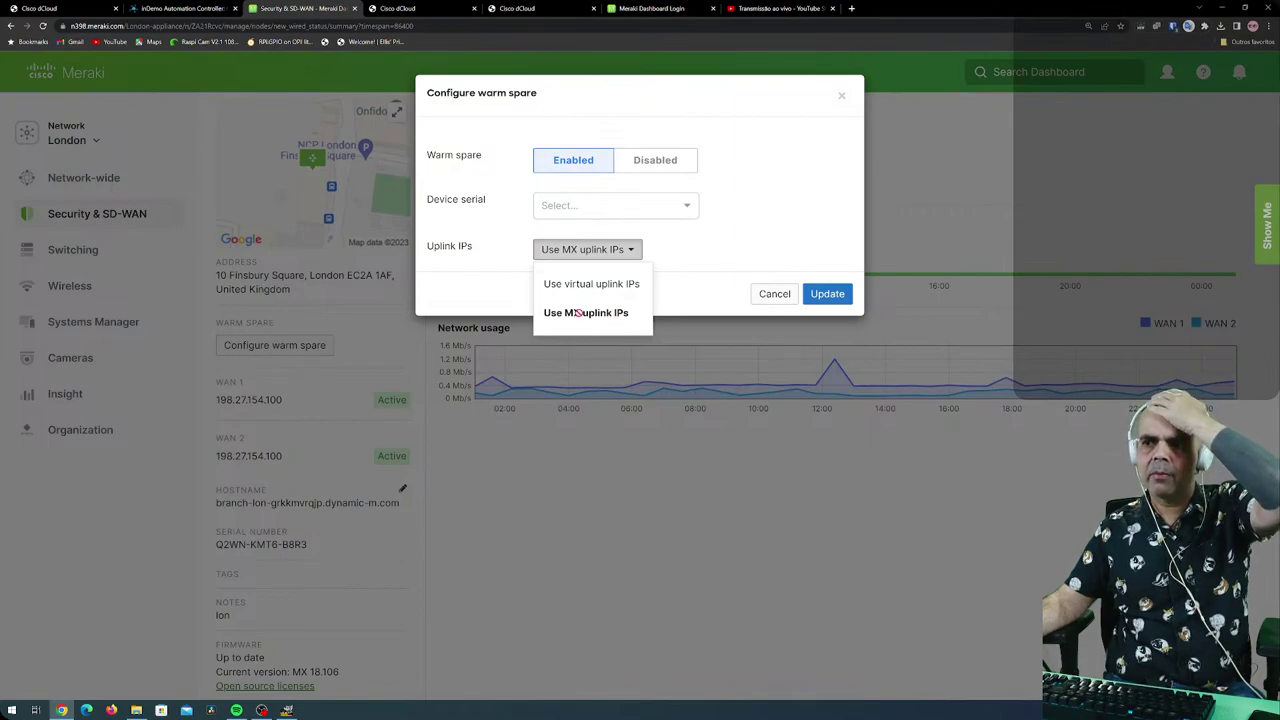
click(744, 230)
click(770, 296)
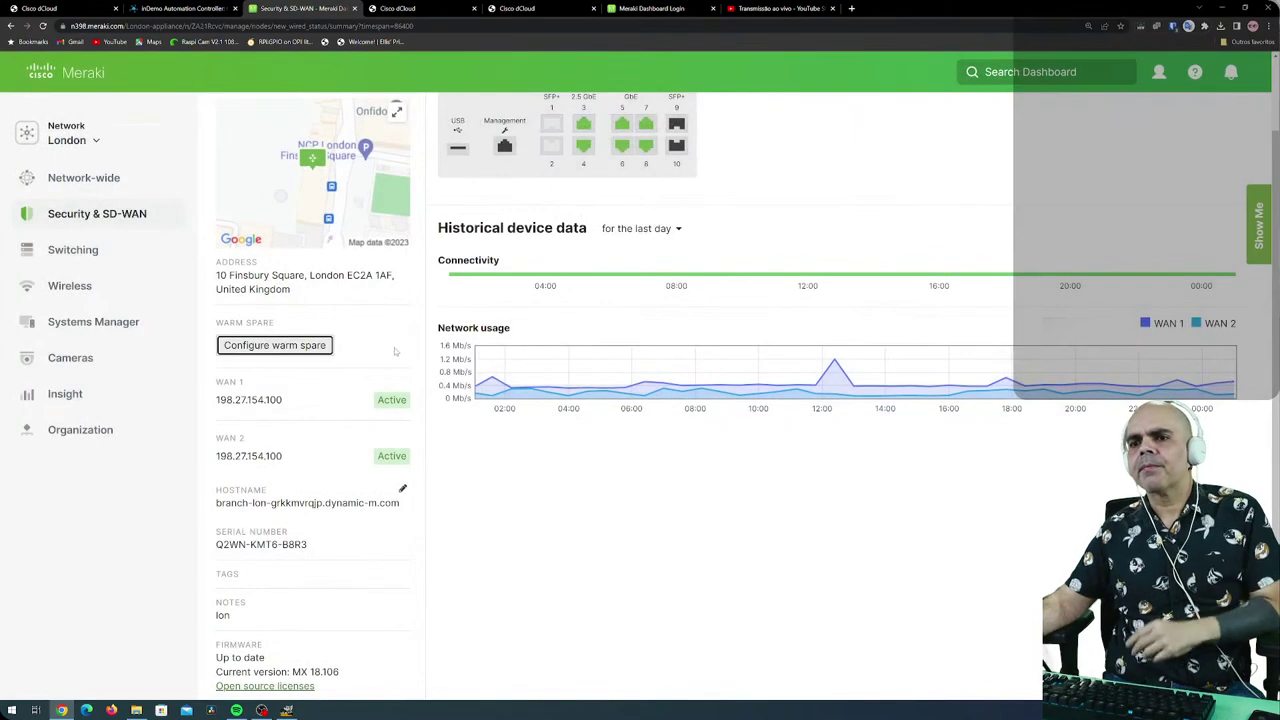
scroll(302, 416, down, 1)
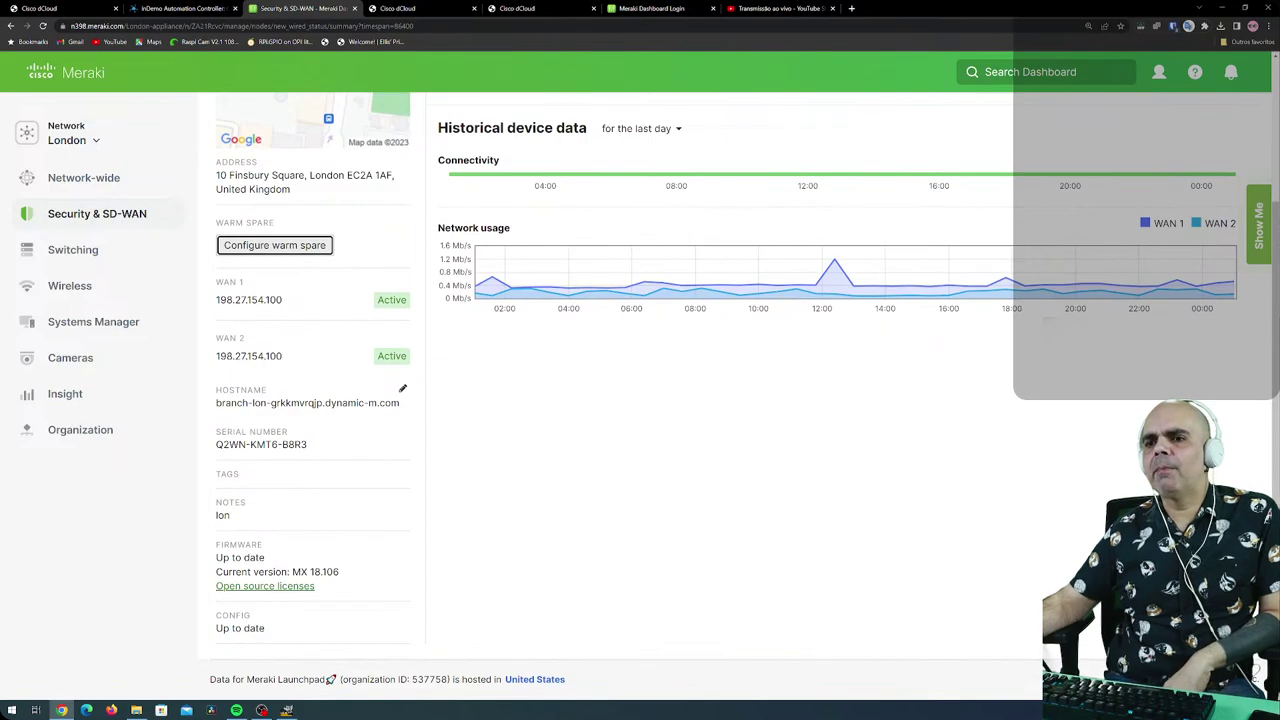
scroll(300, 357, up, 1)
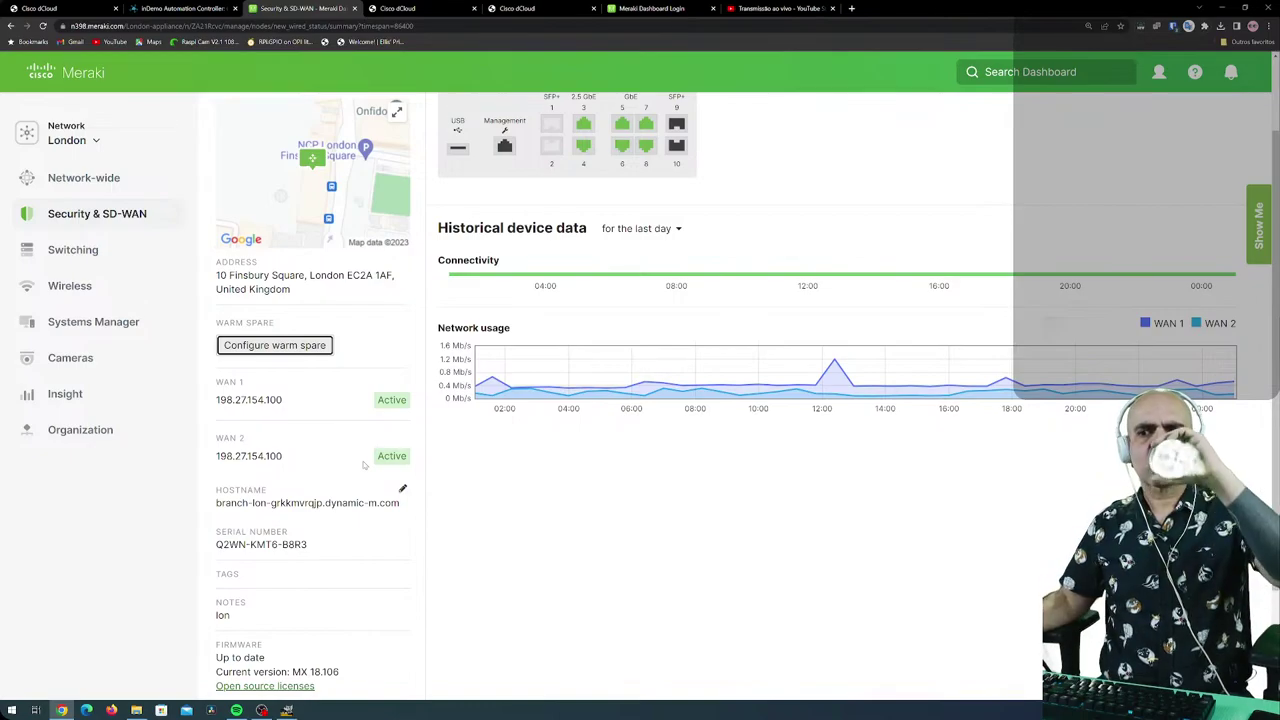
Examine the appliance's address, WAN status, hostname, serial number, firmware and configuration details on its summary page.
scroll(283, 447, down, 1)
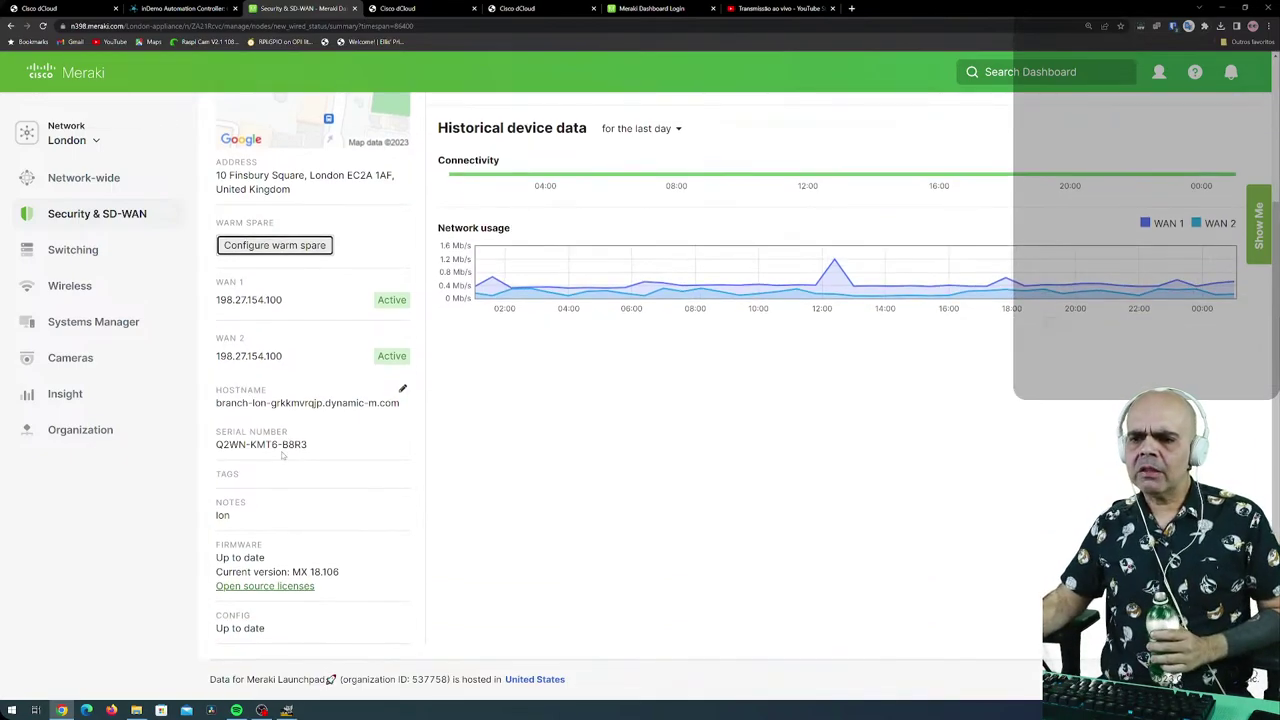
scroll(283, 447, up, 3)
scroll(281, 446, down, 3)
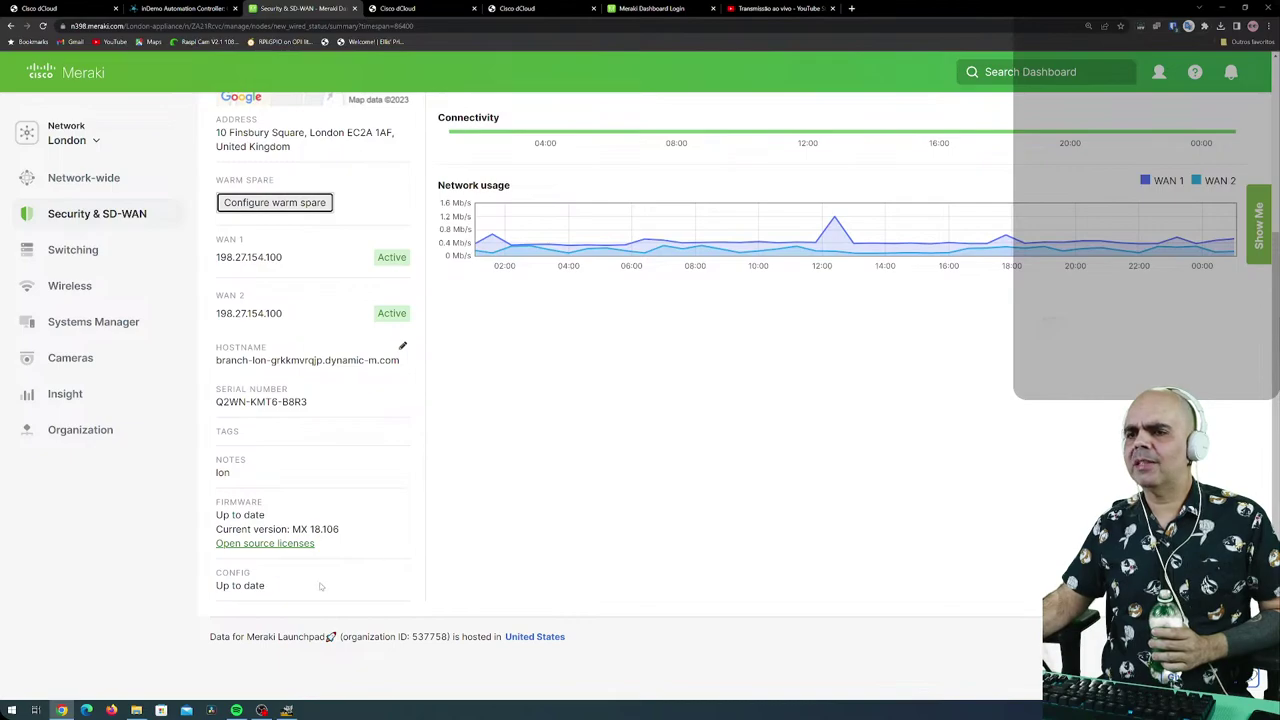
scroll(320, 586, up, 3)
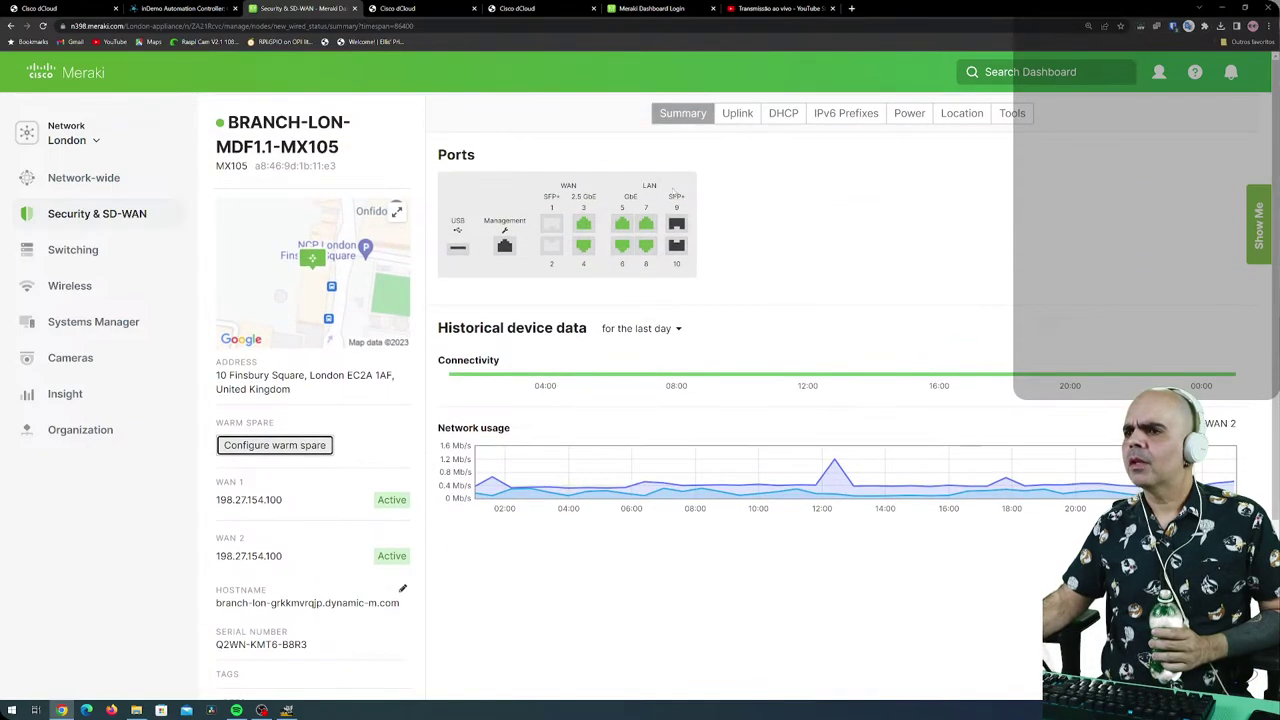
Open the appliance's uplink page and review the WAN 1 and WAN 2 configuration, live traffic and historical data.
click(735, 121)
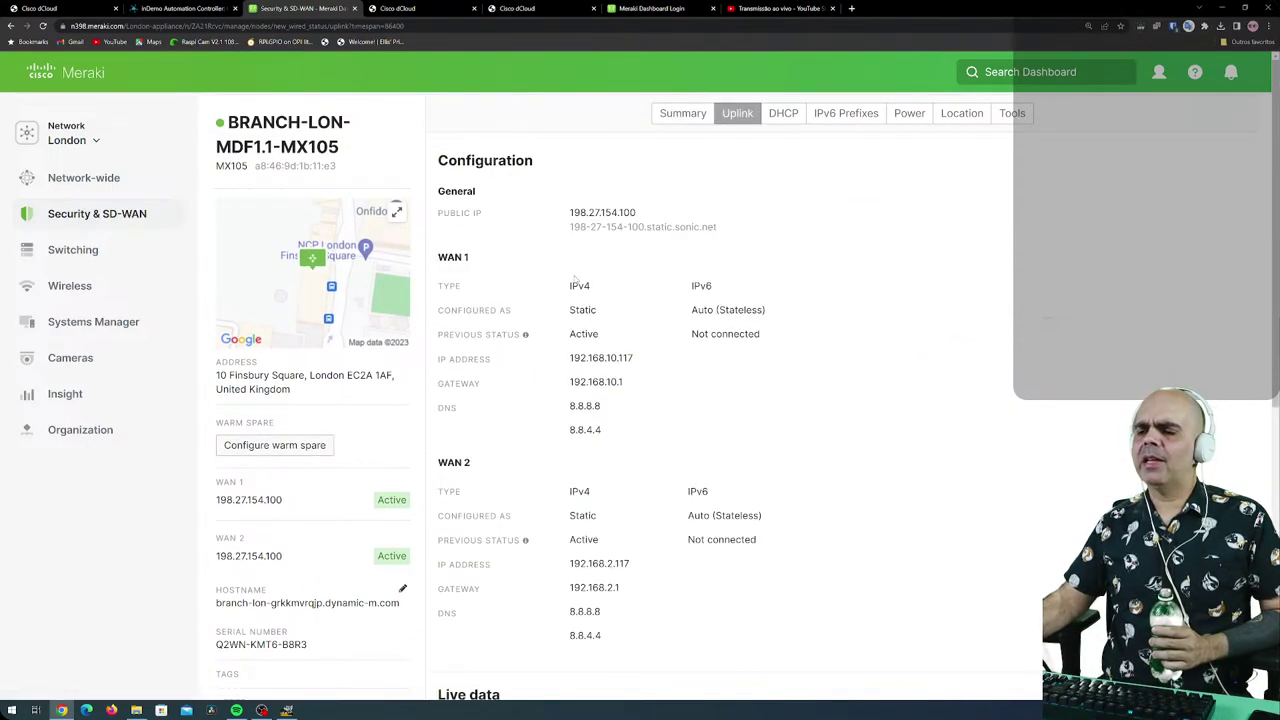
scroll(552, 385, down, 4)
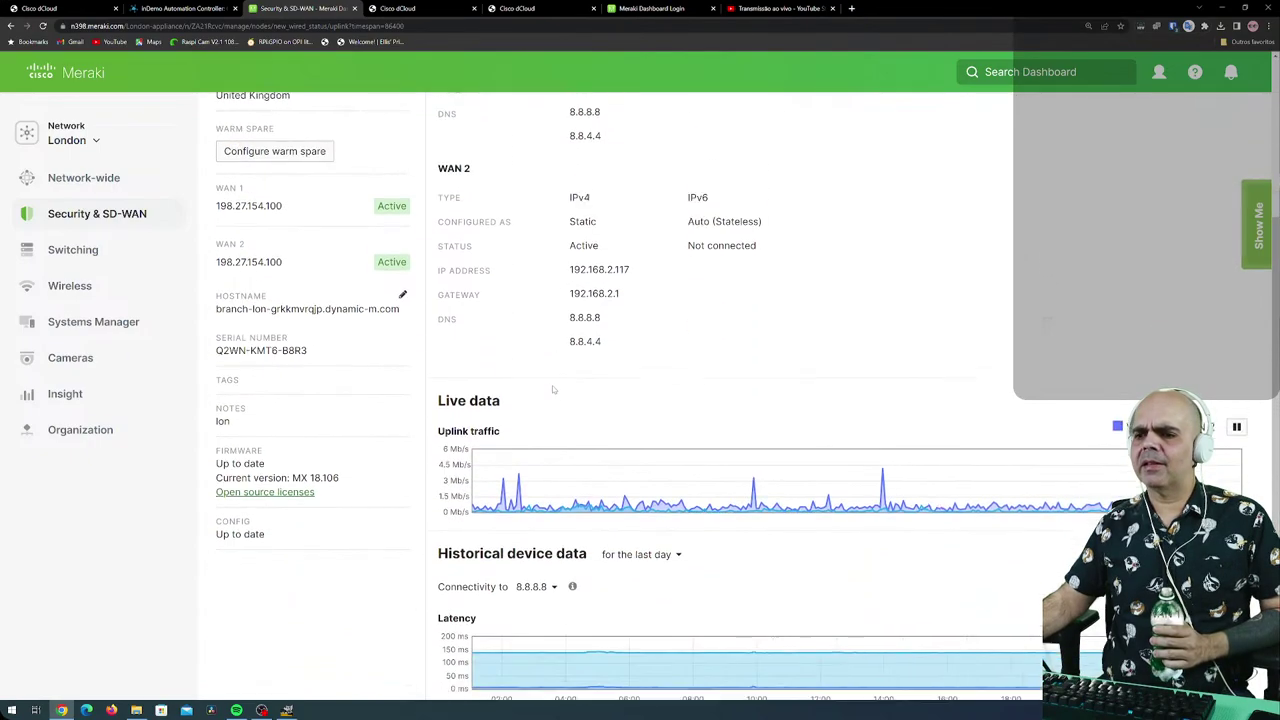
scroll(552, 389, down, 1)
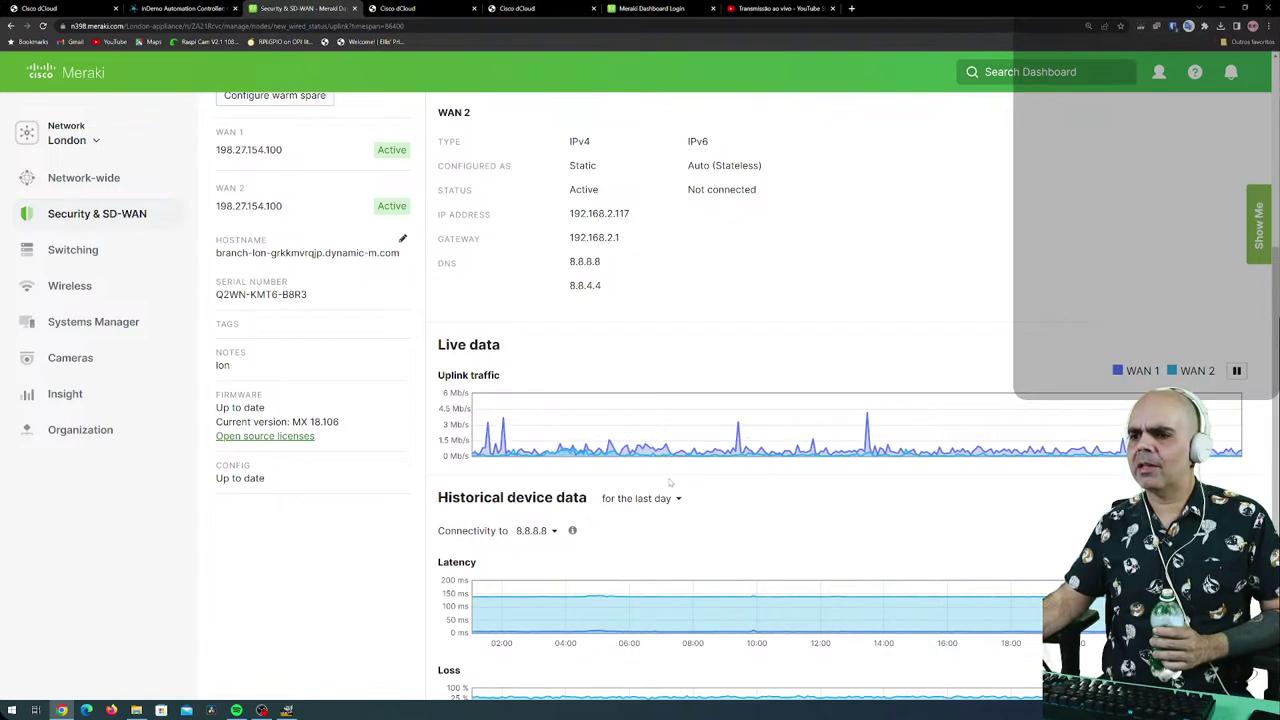
scroll(540, 380, down, 3)
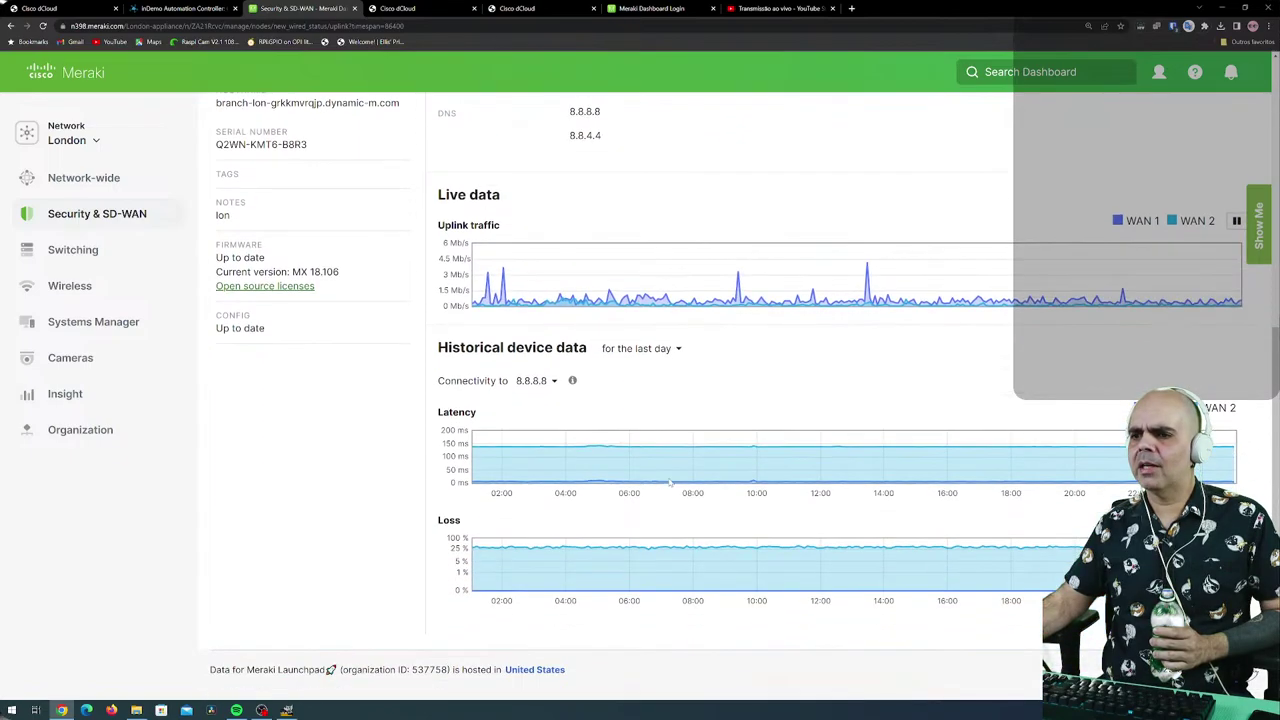
Compare the historical latency and loss for connectivity to 172.20.1.21 and 8.8.8.8, finishing with 172.20.1.21 selected.
click(553, 382)
click(553, 449)
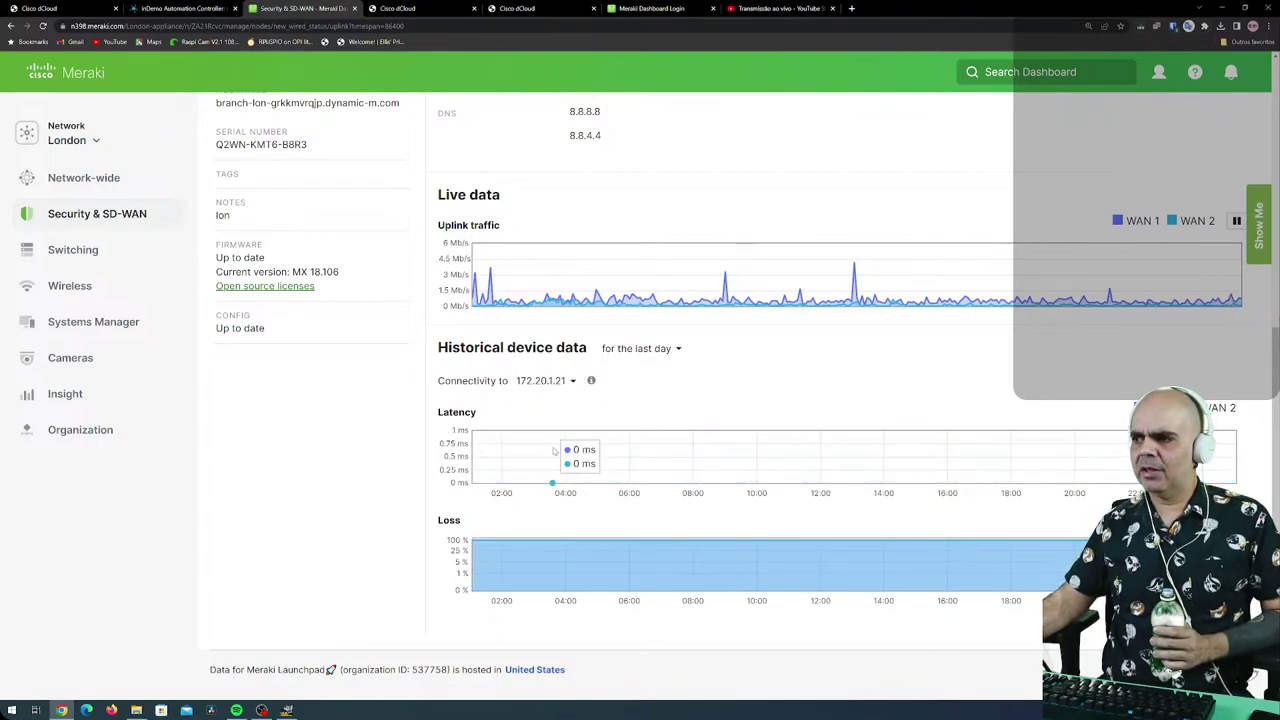
click(553, 382)
click(552, 418)
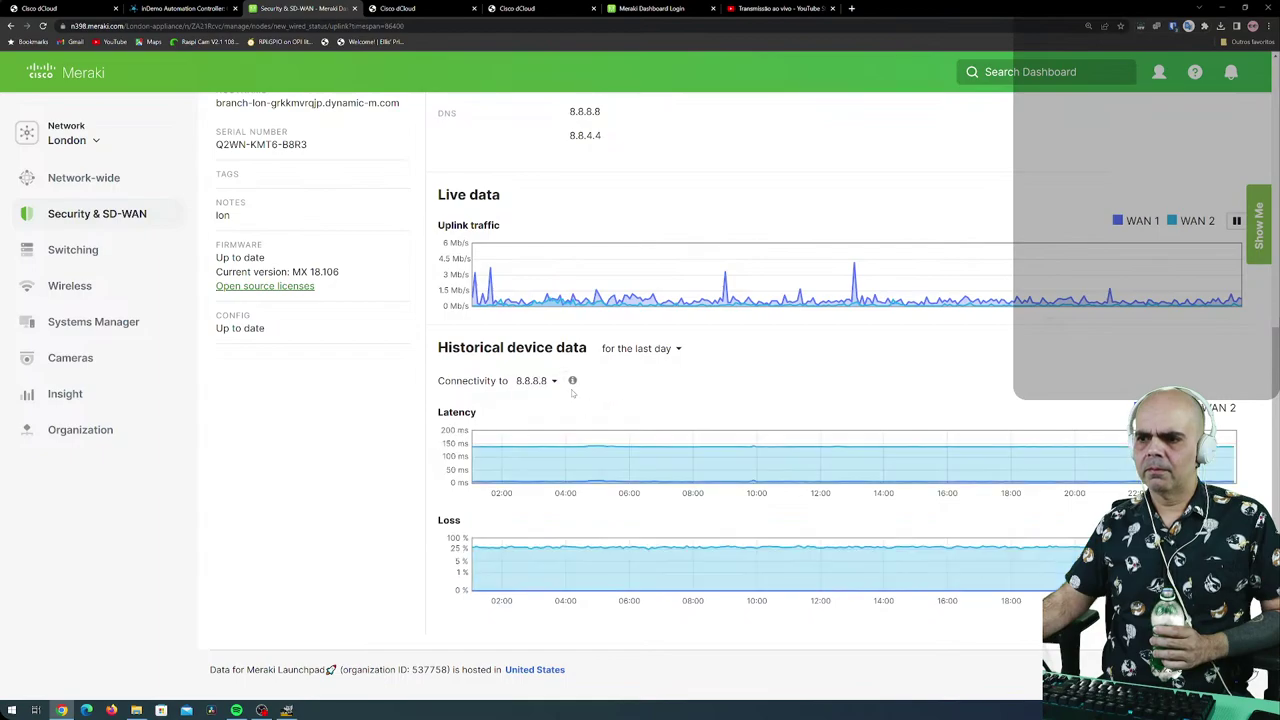
click(550, 381)
click(556, 449)
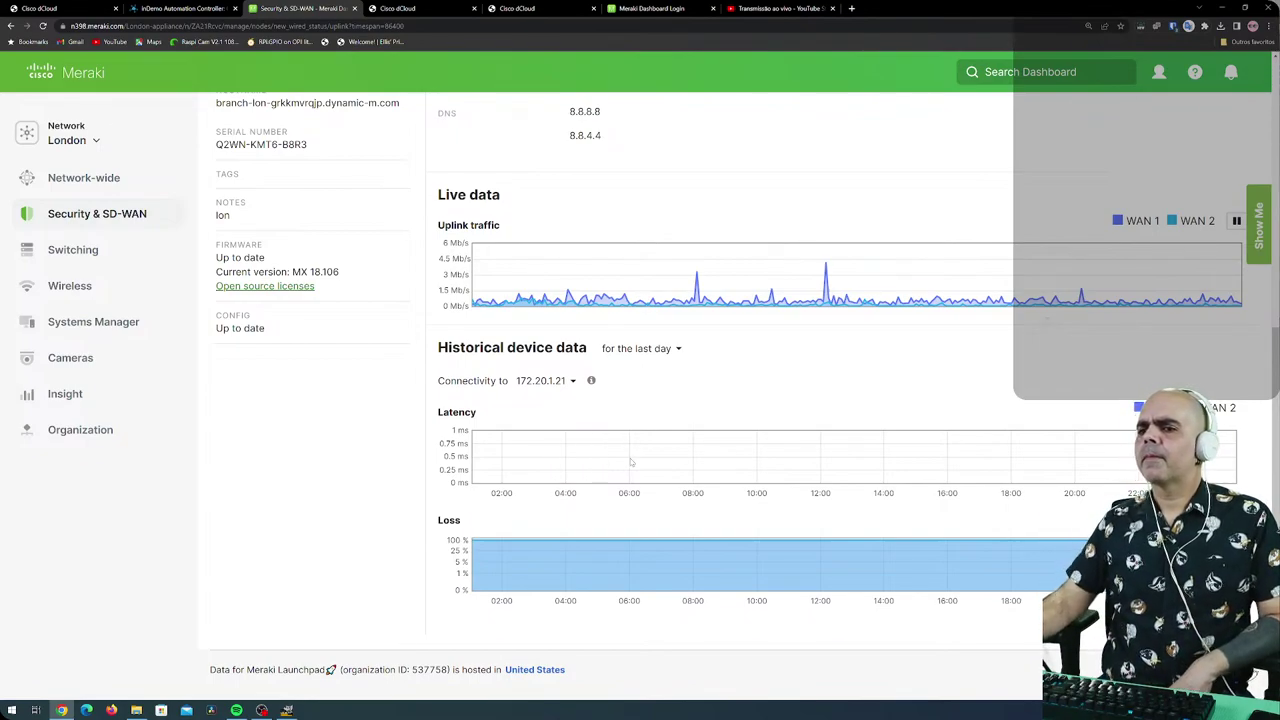
Open the appliance's DHCP page and examine the DHCP subnets per VLAN and the list of all DHCP leases.
scroll(630, 390, up, 1)
scroll(630, 390, up, 4)
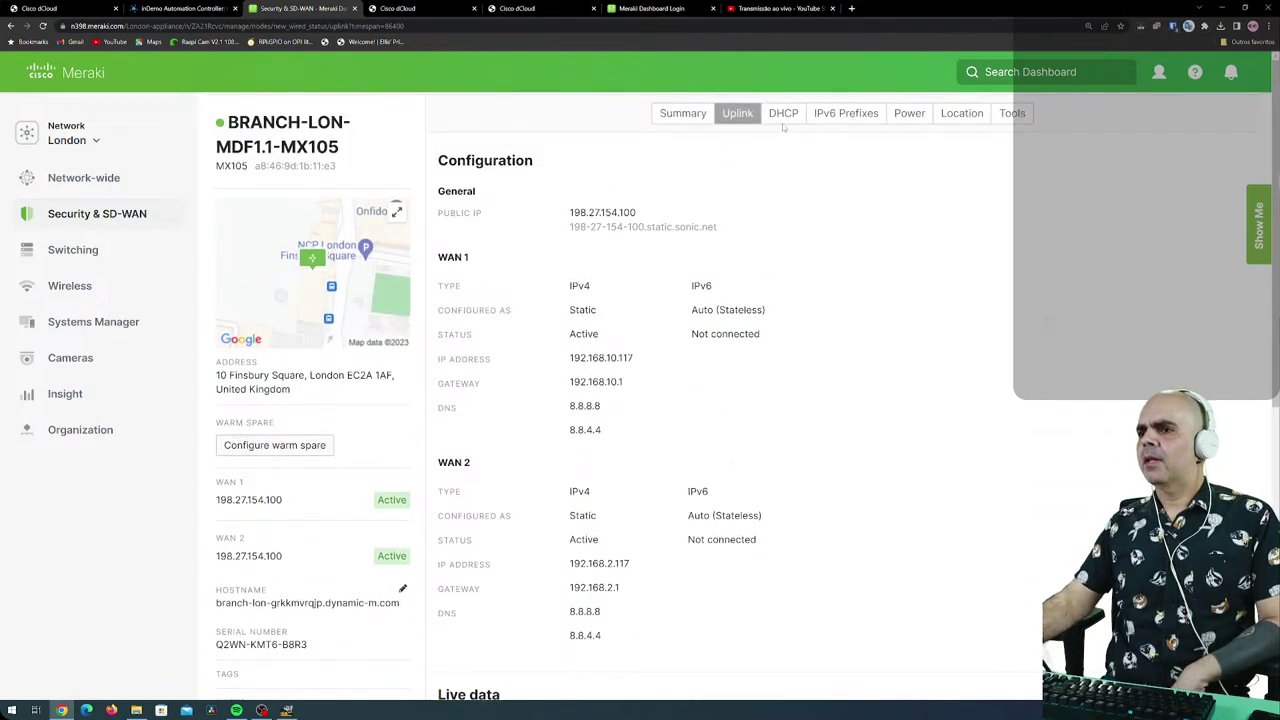
click(783, 113)
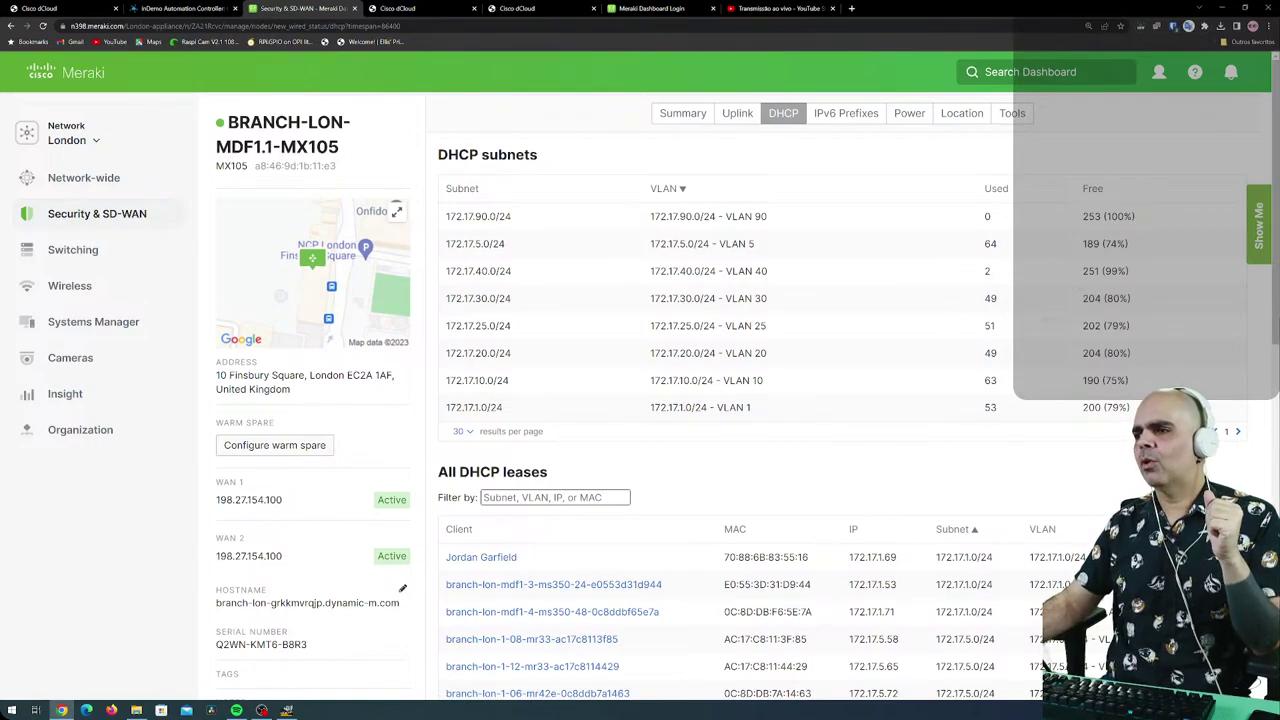
scroll(810, 455, down, 3)
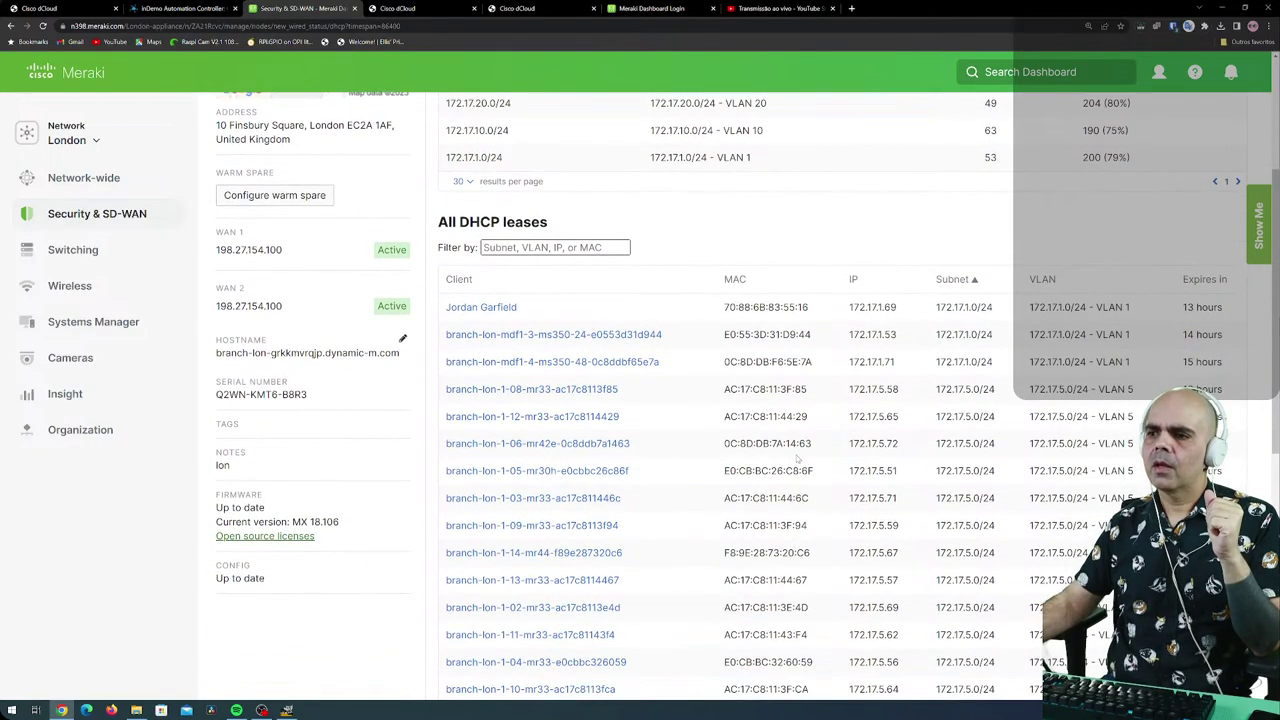
scroll(564, 405, down, 2)
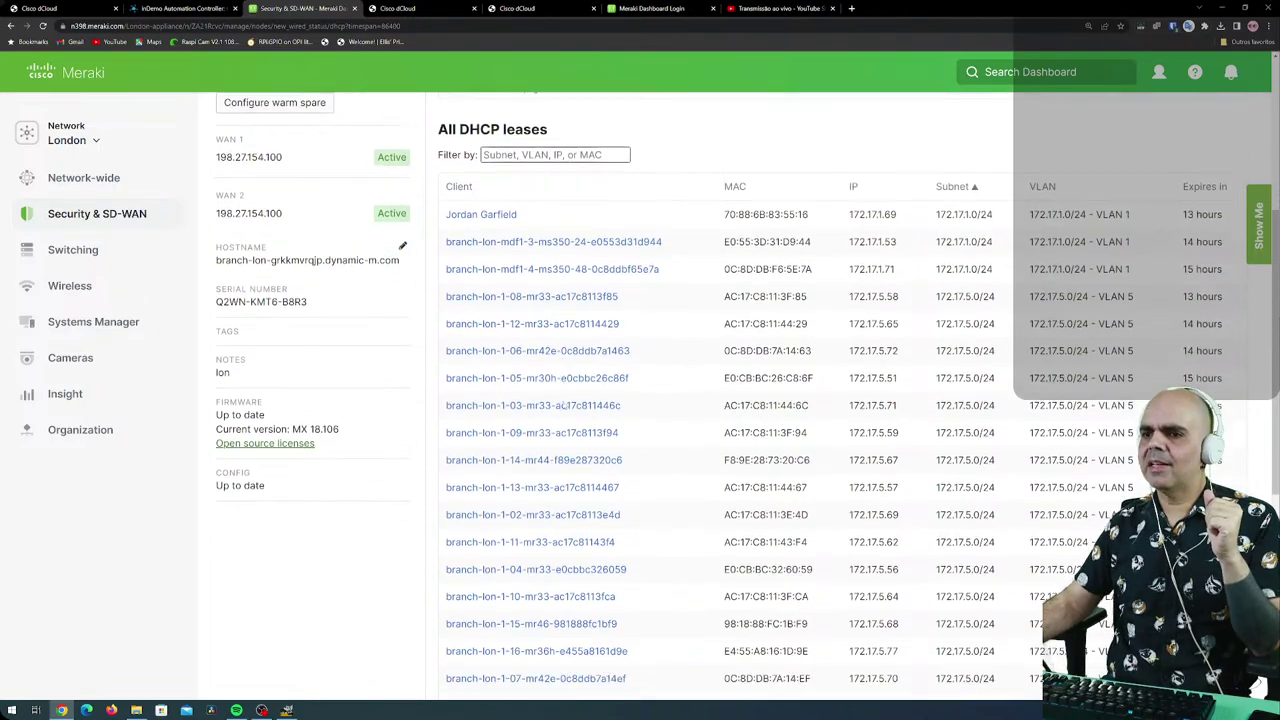
scroll(564, 405, down, 3)
scroll(564, 405, up, 5)
scroll(564, 405, up, 2)
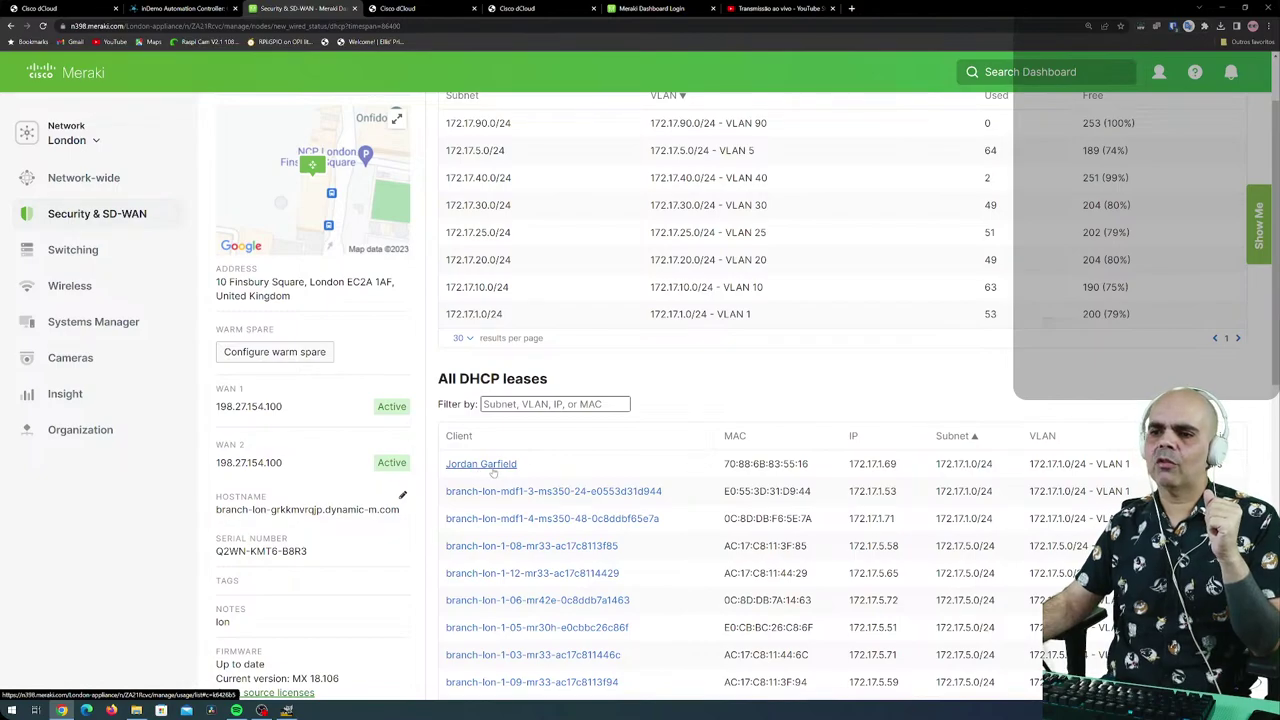
scroll(720, 455, up, 1)
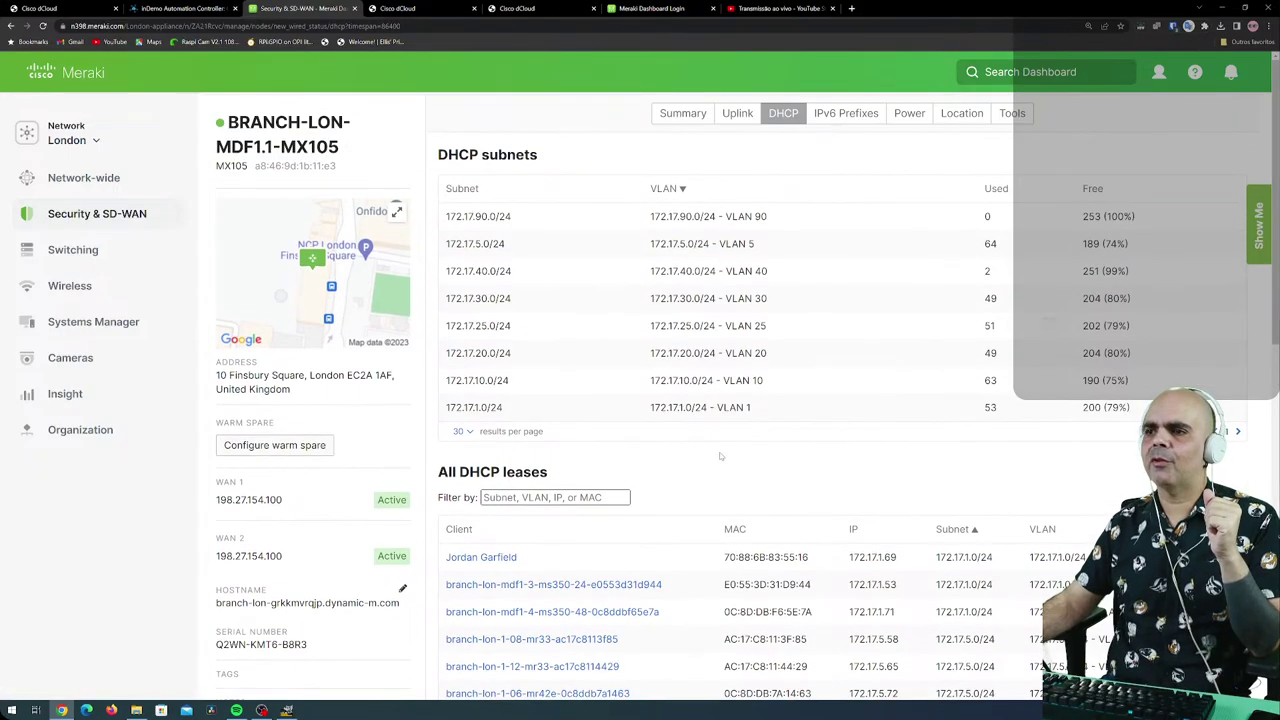
Look through the appliance's IPv6 prefixes, power supplies, and map, photo and topology location views.
click(846, 116)
click(910, 119)
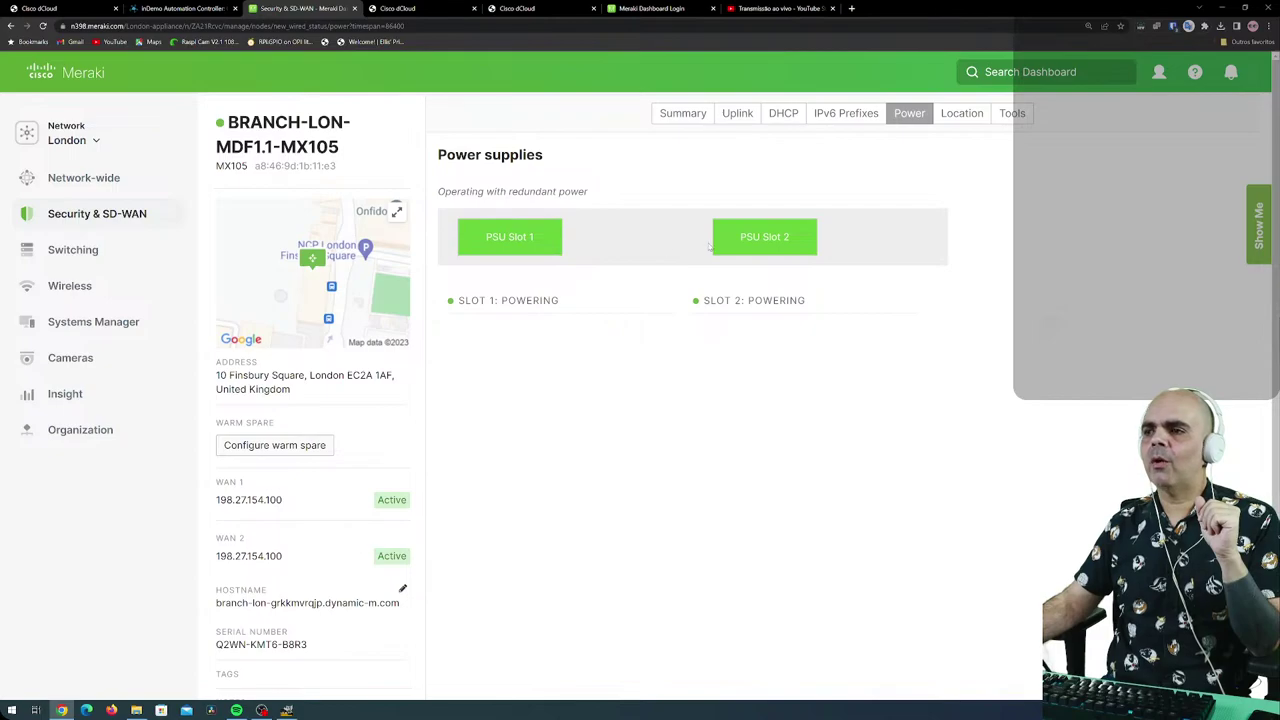
click(960, 117)
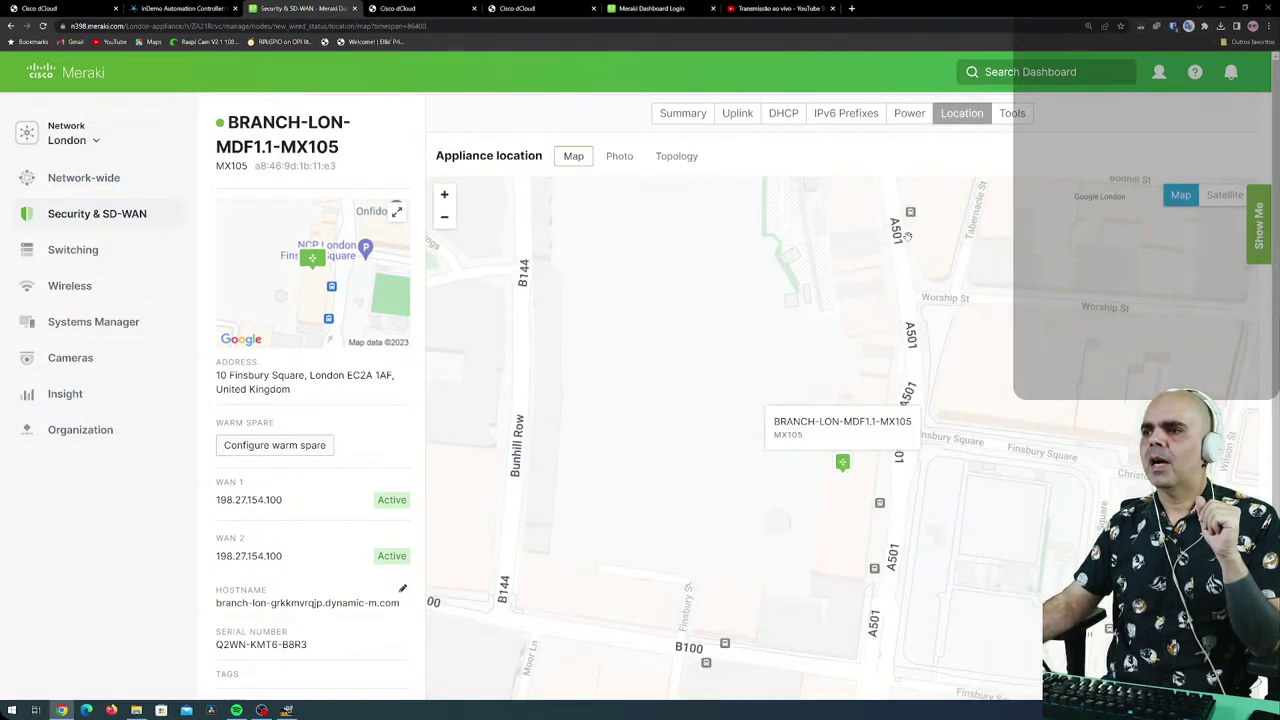
click(620, 161)
click(677, 158)
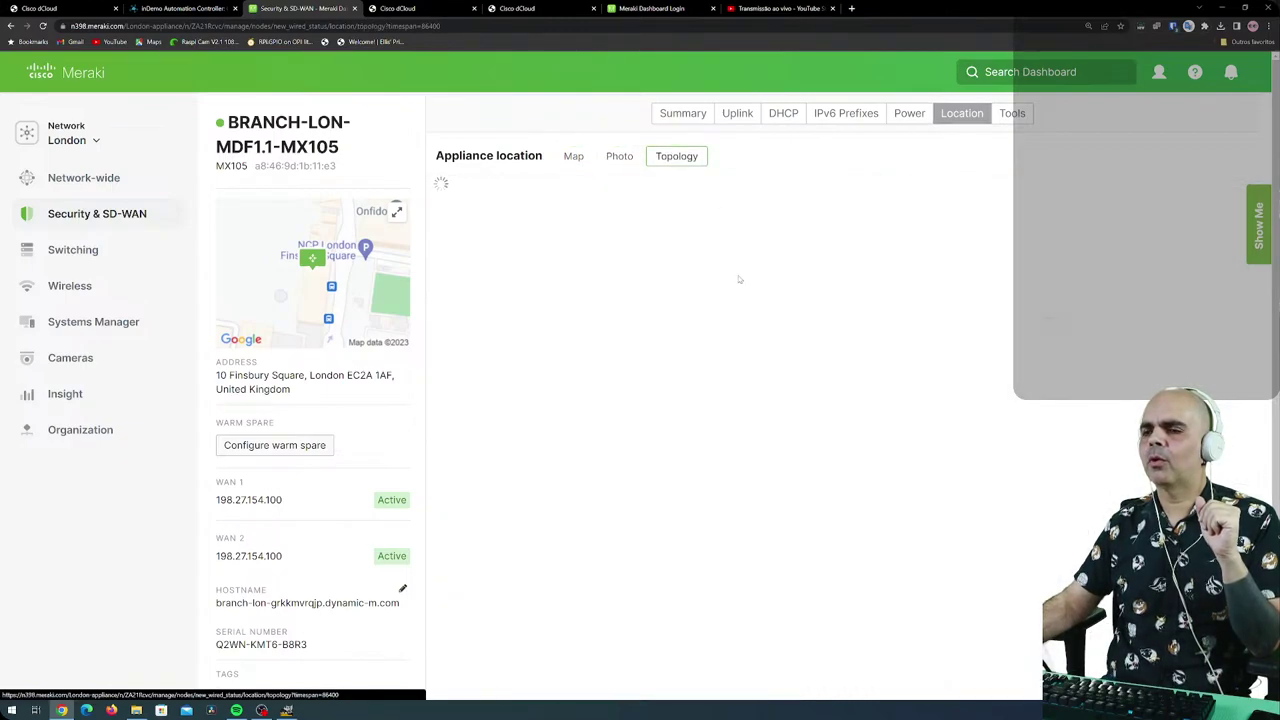
Open the appliance's diagnostic tools and run the dashboard throughput test.
click(1013, 115)
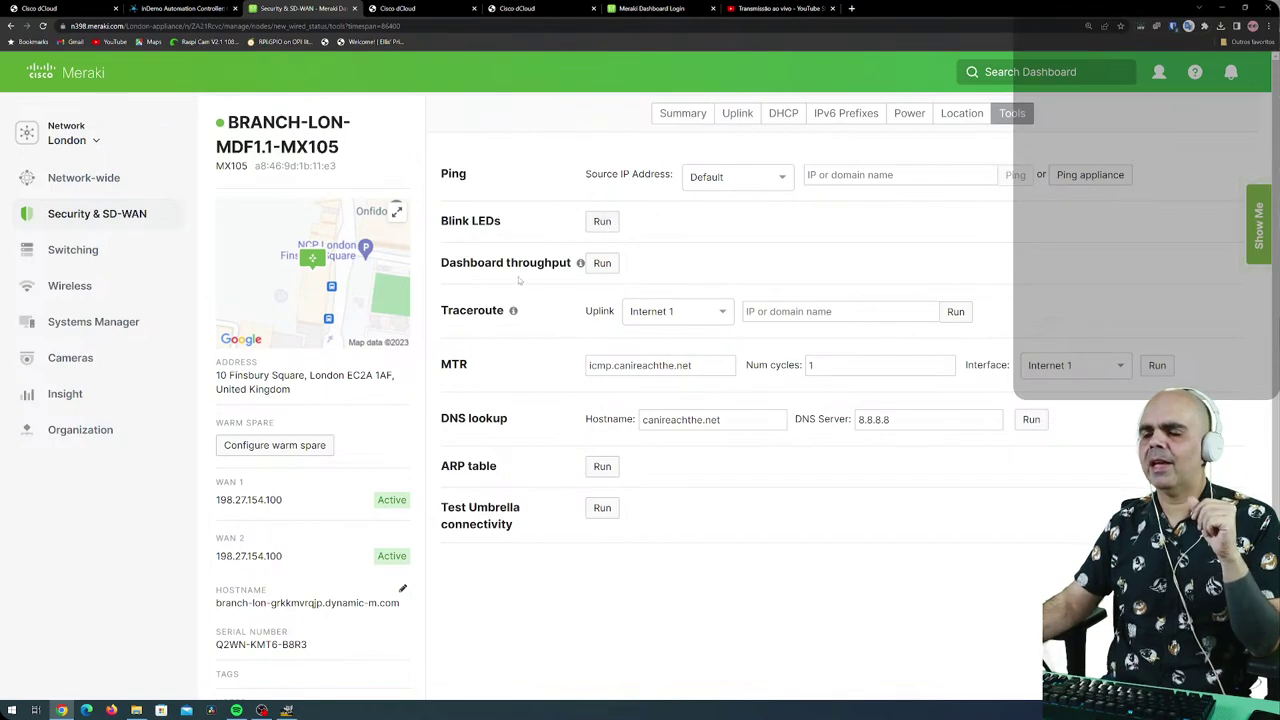
click(603, 264)
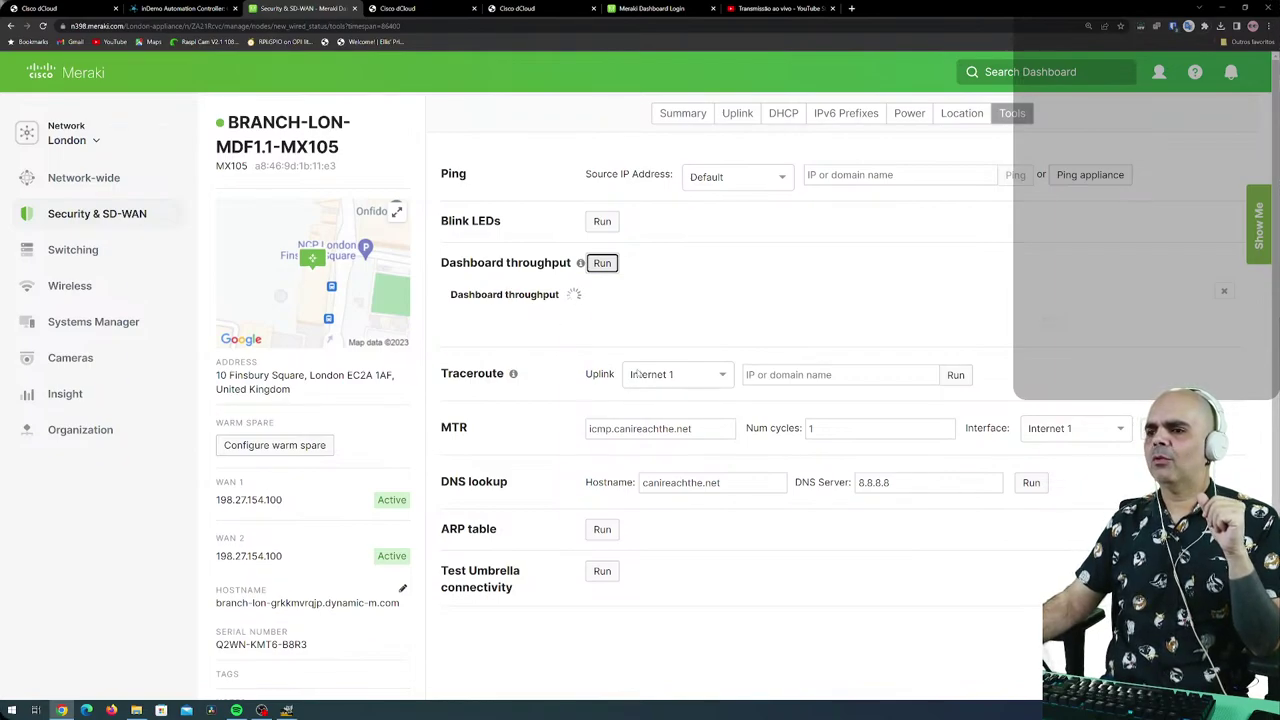
Run a traceroute to google.com over the Internet 1 uplink.
click(721, 400)
click(790, 400)
text(goog)
text(le.)
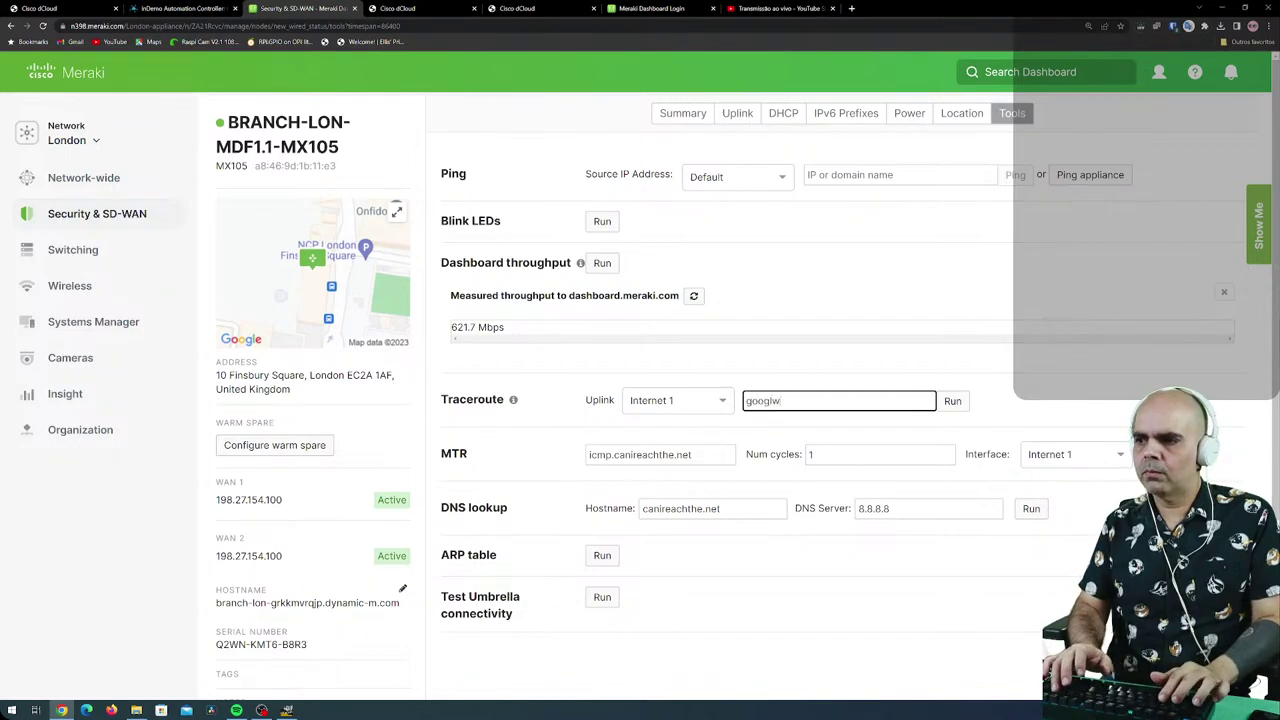
text(com)
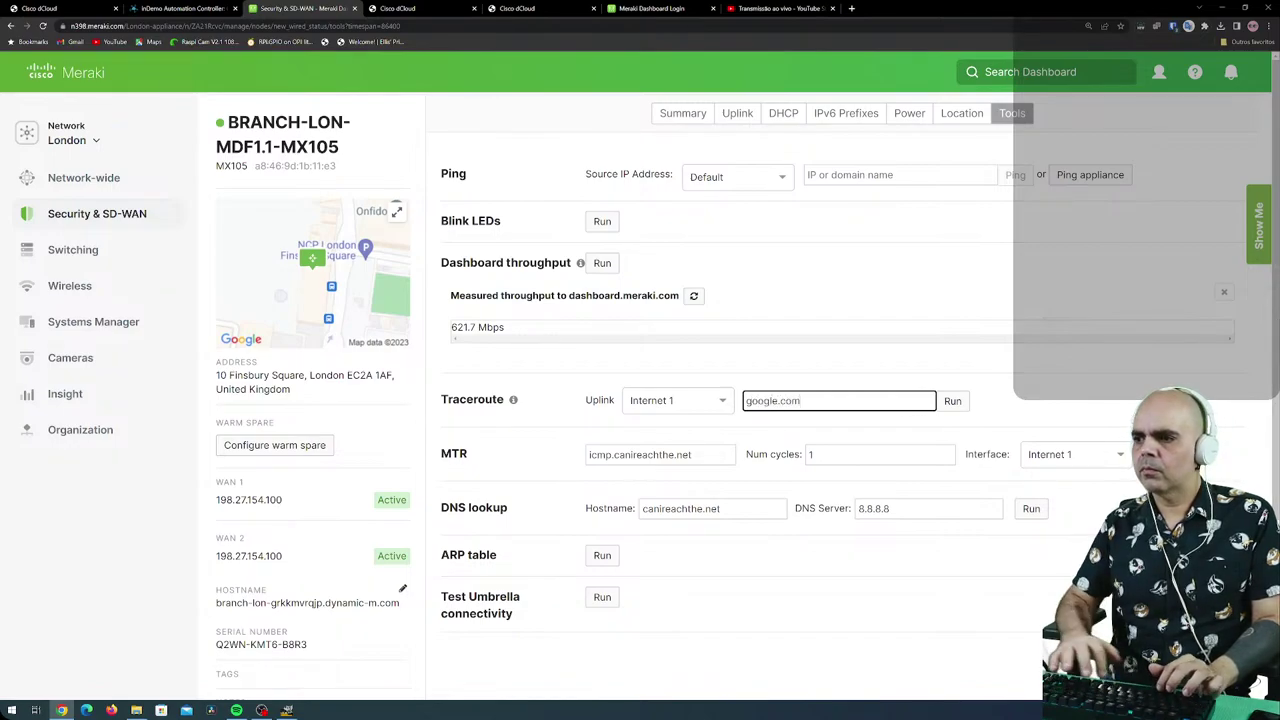
click(952, 401)
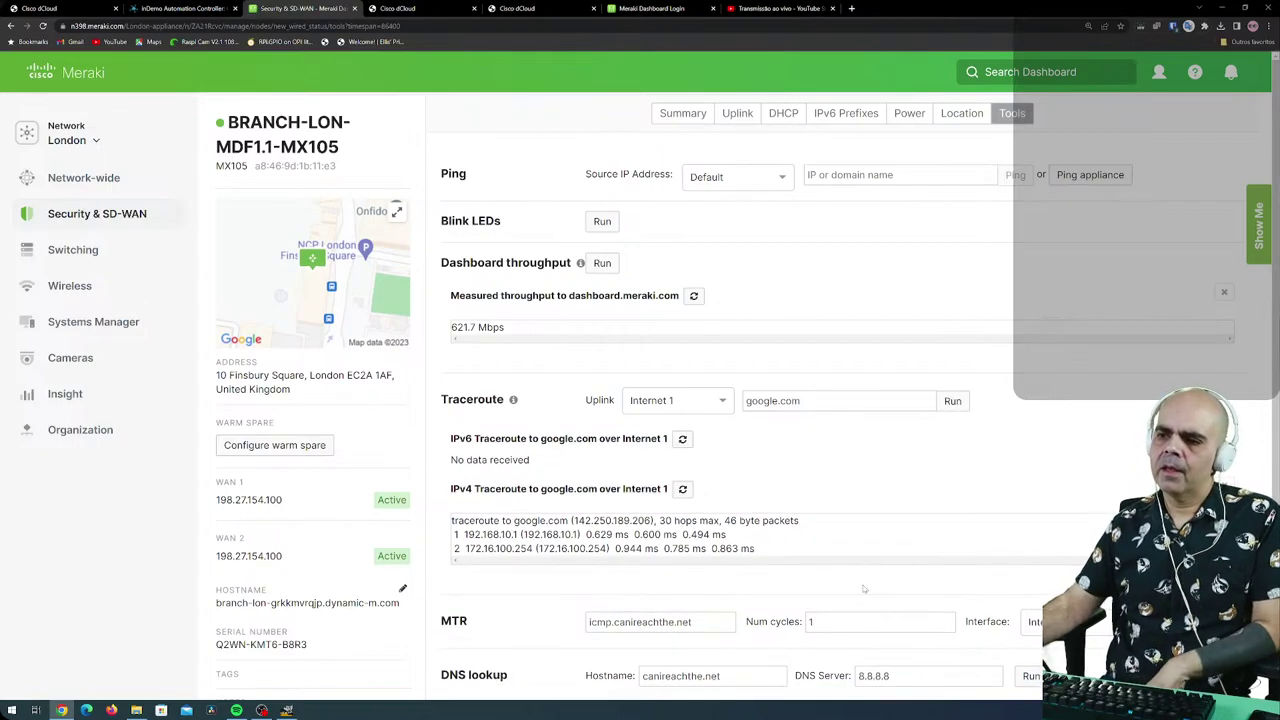
Run an MTR test to google.com with 1 cycle over the Internet 2 interface and review its per-hop results.
scroll(720, 570, down, 1)
scroll(575, 550, down, 2)
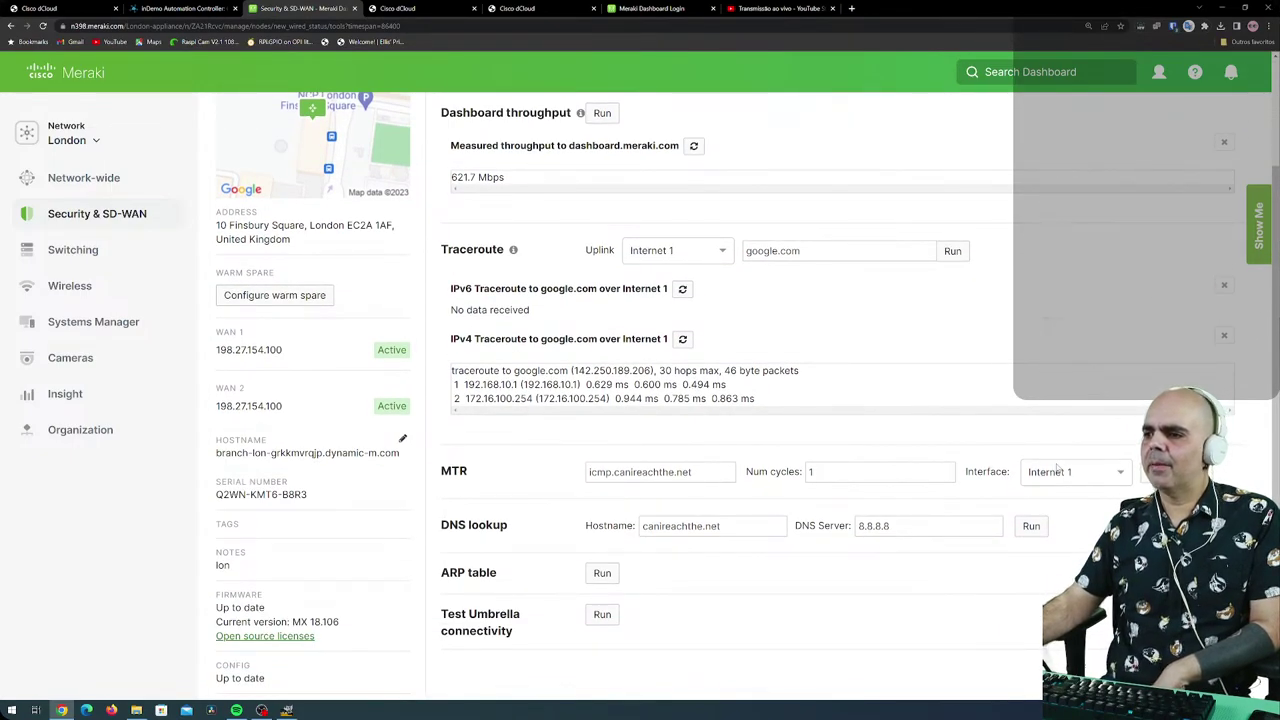
drag(720, 514, 561, 520)
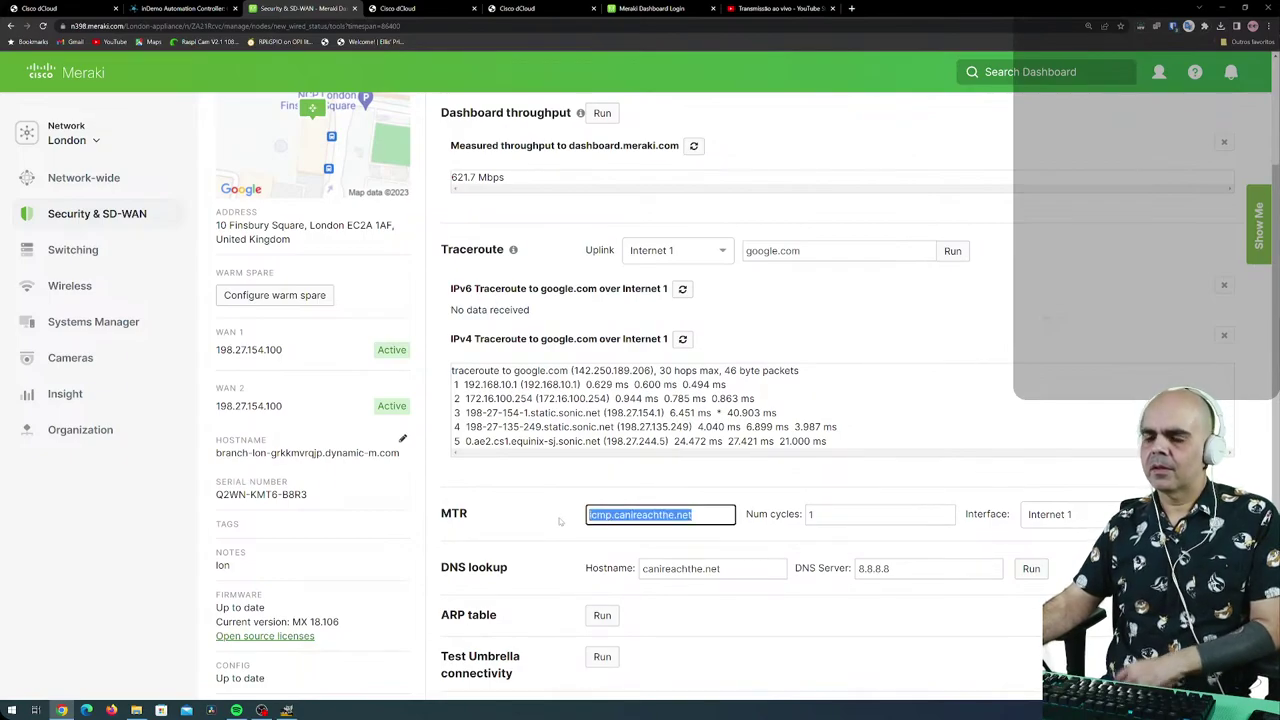
text(google.com)
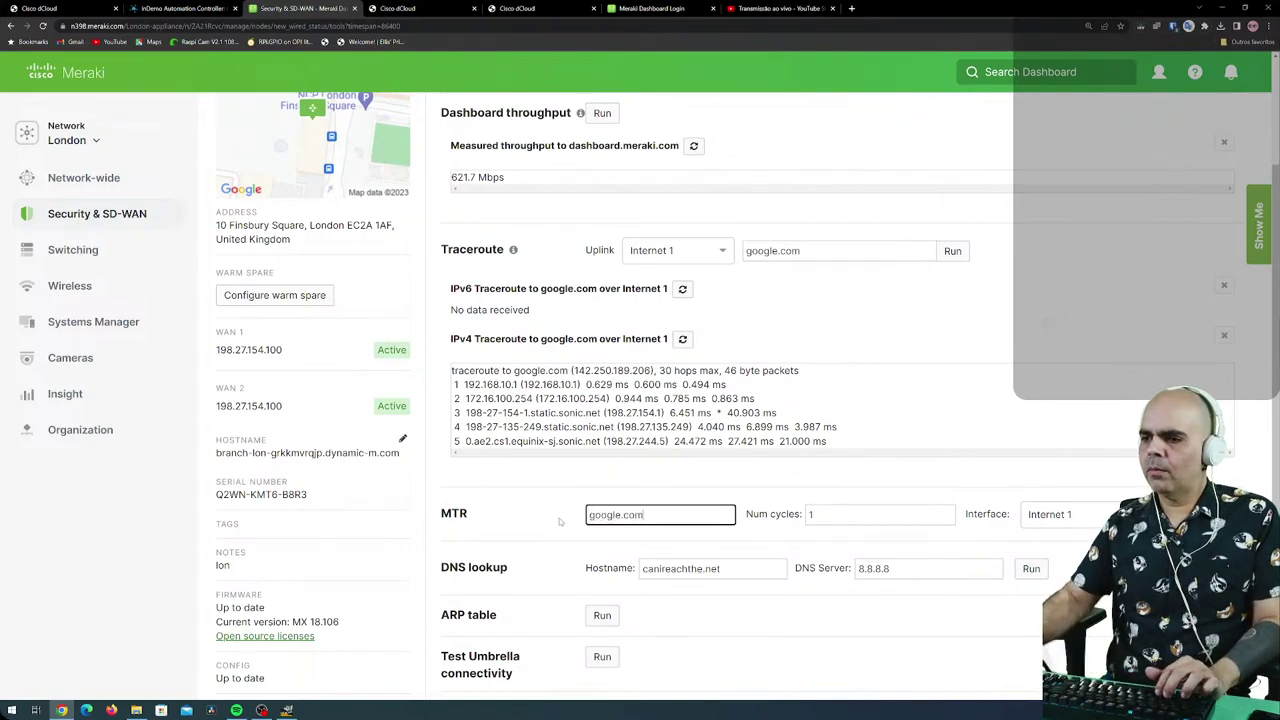
key(Tab)
key(Tab)
key(Down)
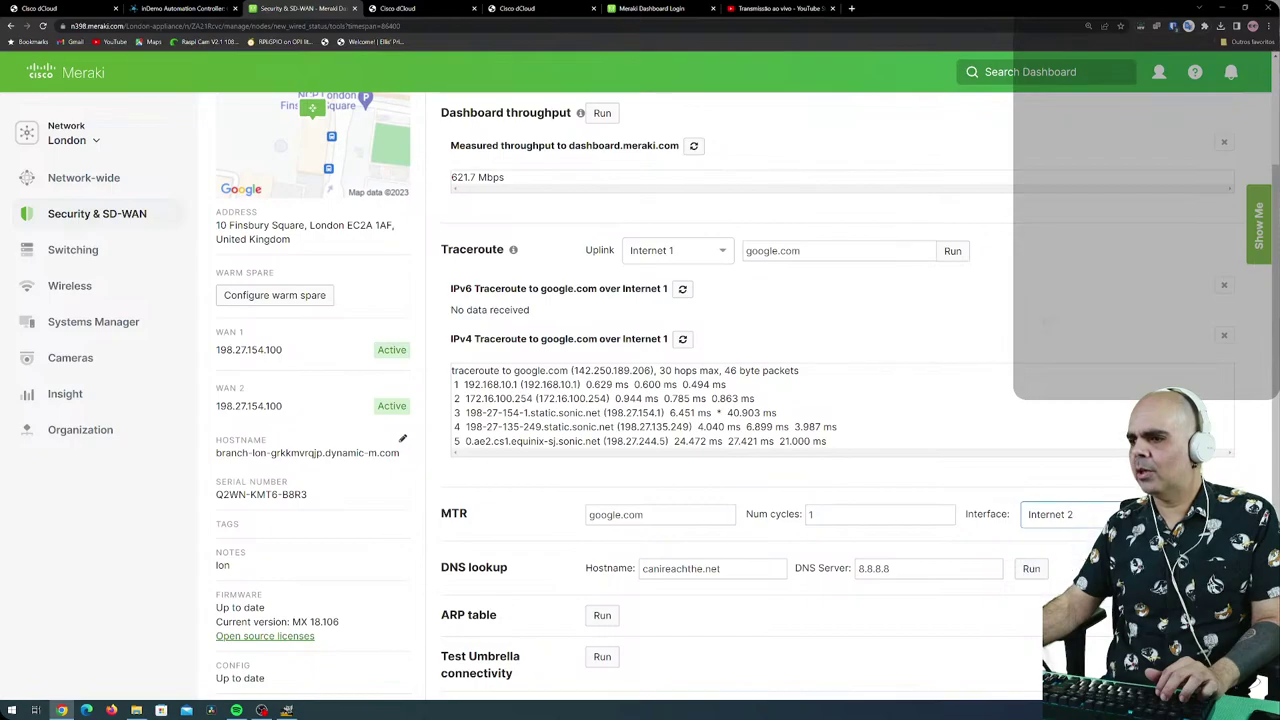
key(Return)
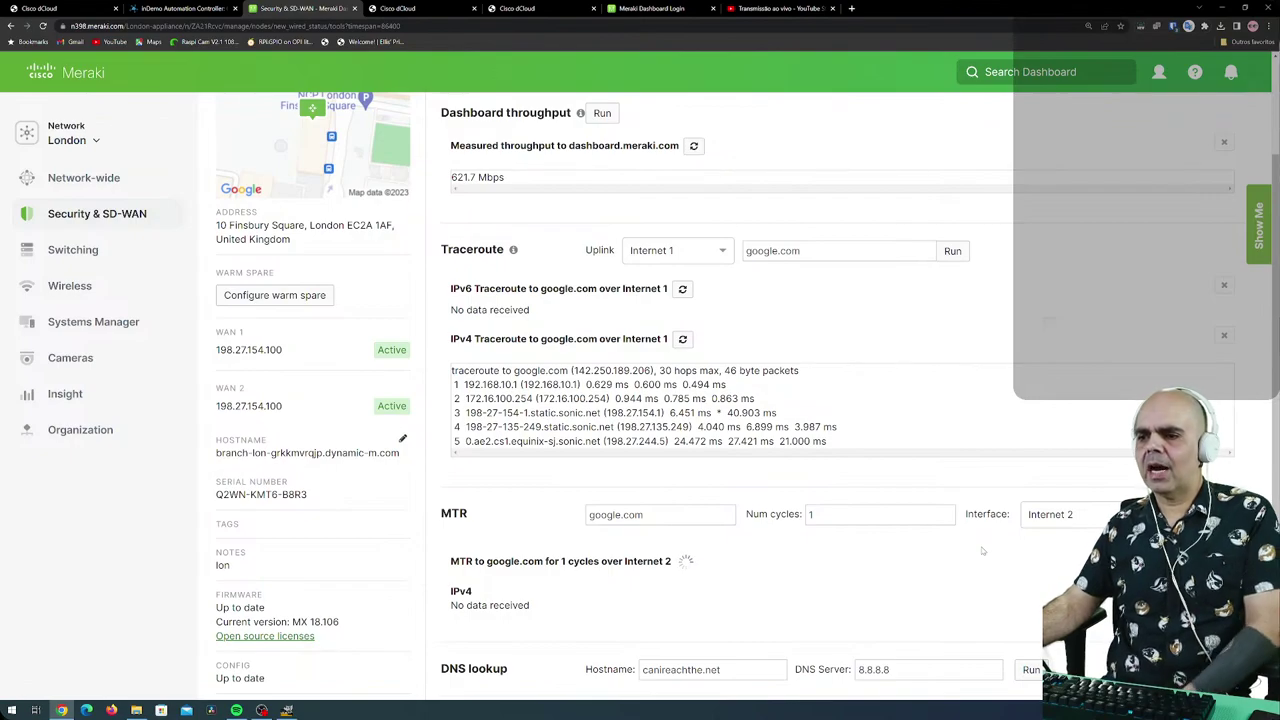
scroll(760, 590, down, 2)
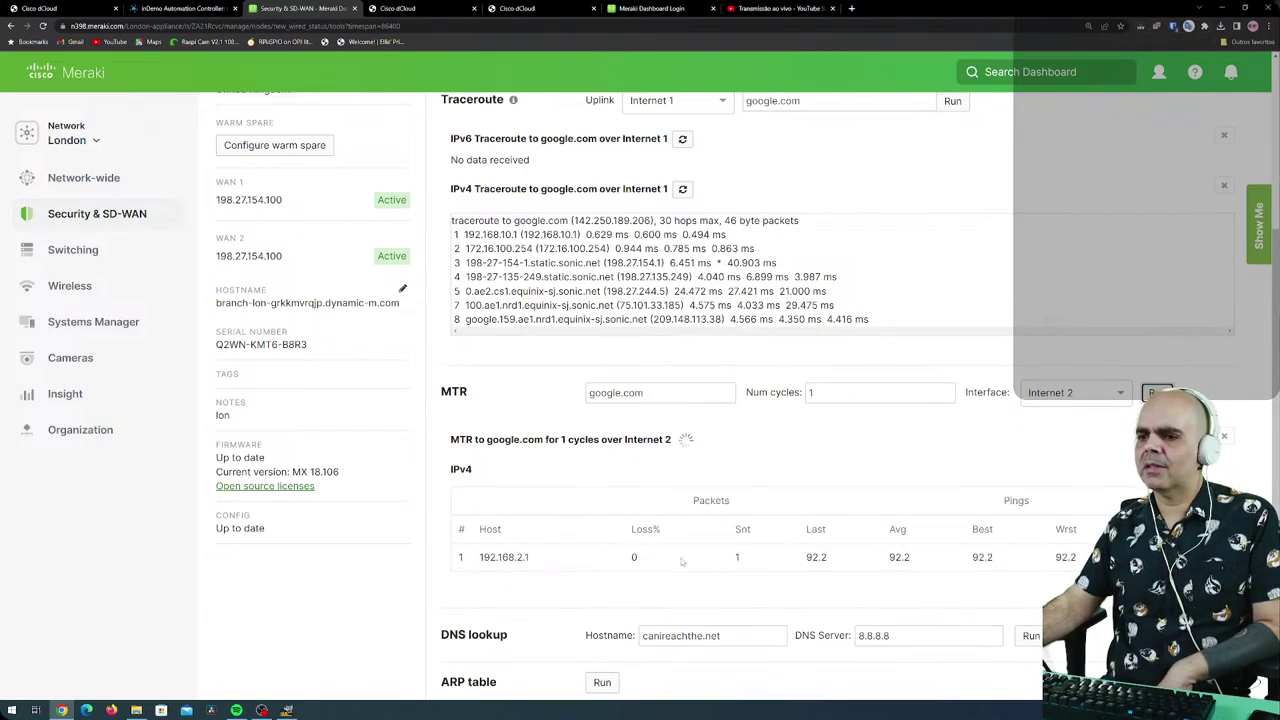
scroll(619, 569, down, 1)
scroll(619, 569, down, 3)
scroll(619, 569, up, 1)
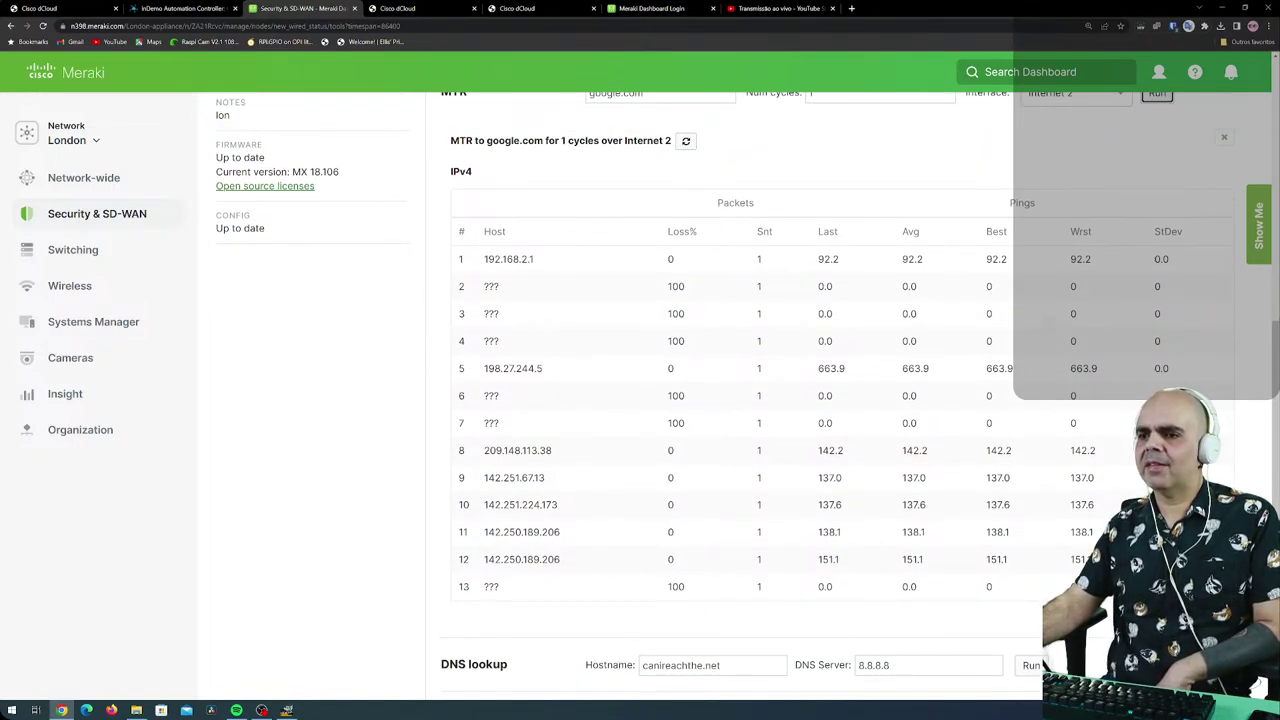
Run a DNS lookup for linkedin.com against DNS server 8.8.8.8 and review the returned records.
scroll(528, 526, down, 3)
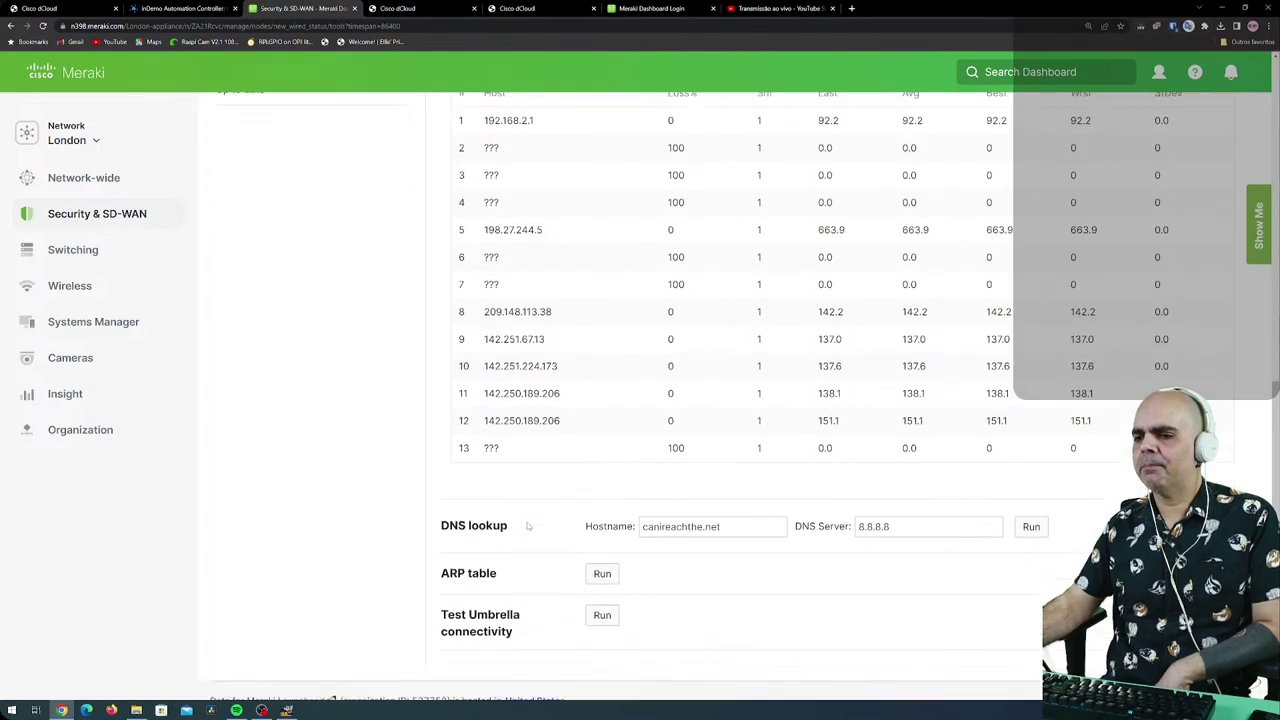
drag(720, 466, 620, 458)
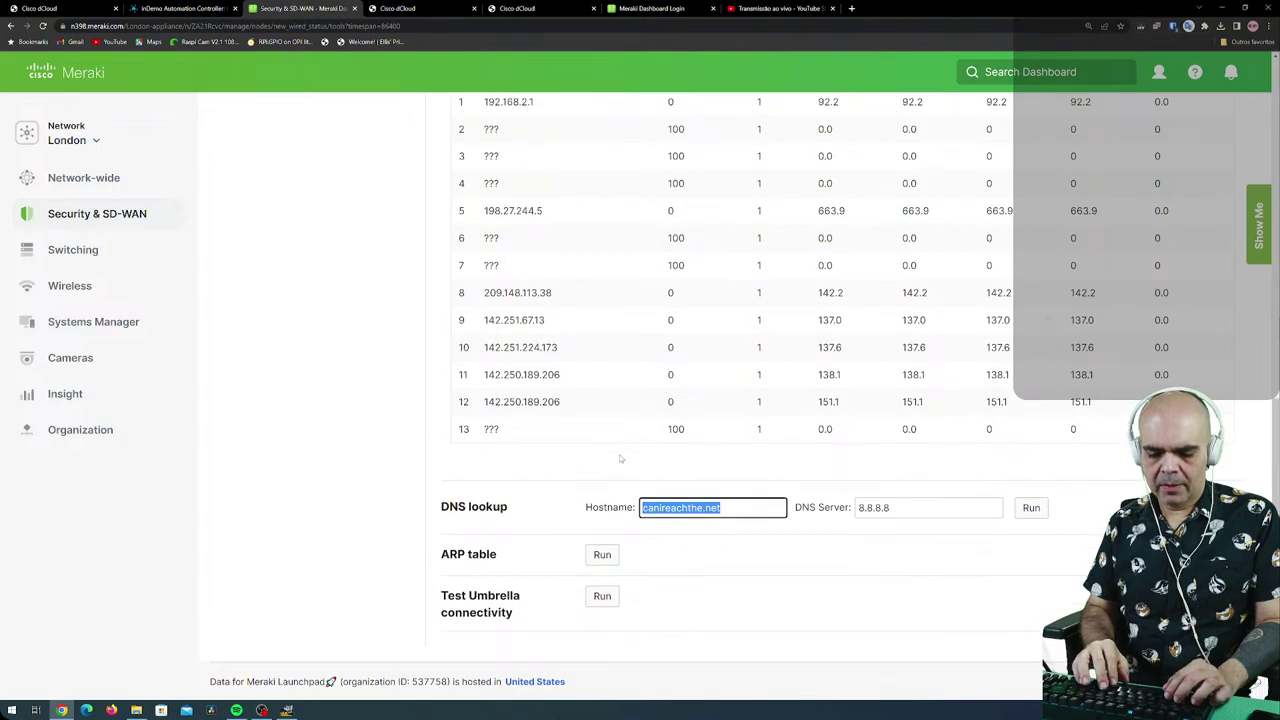
key(BackSpace)
text(linkedin.com)
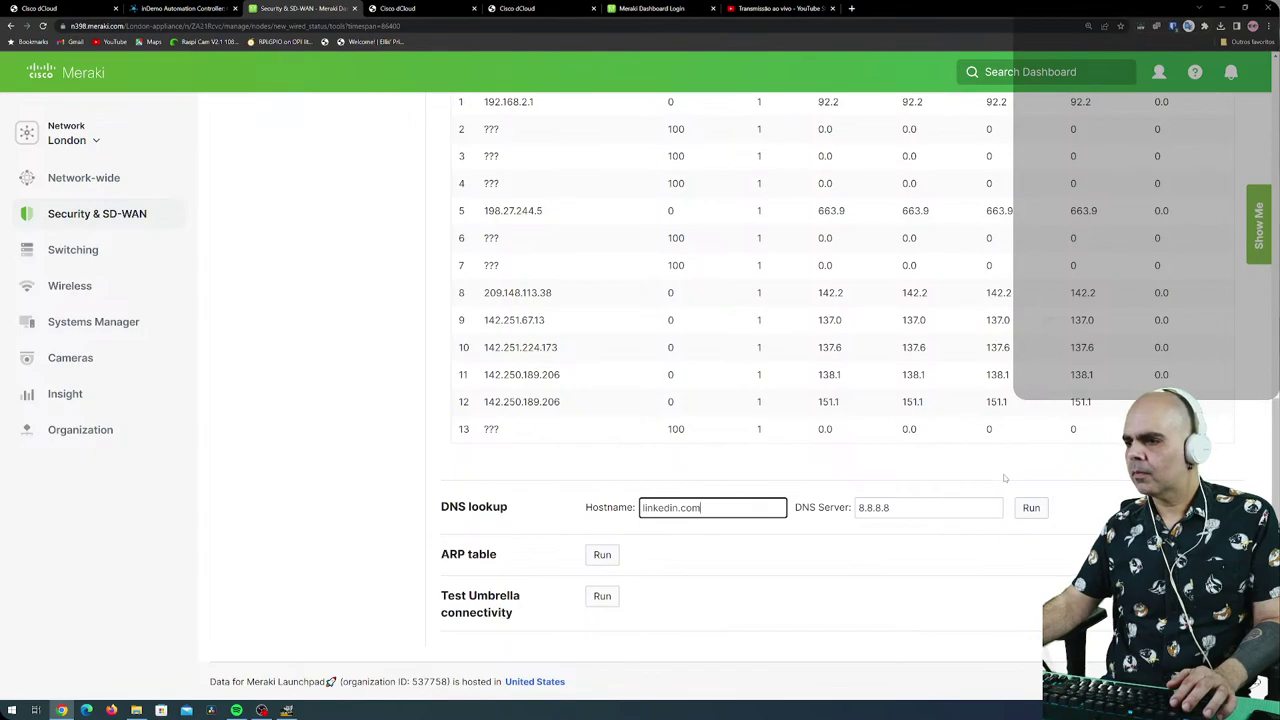
click(985, 507)
drag(892, 507, 813, 508)
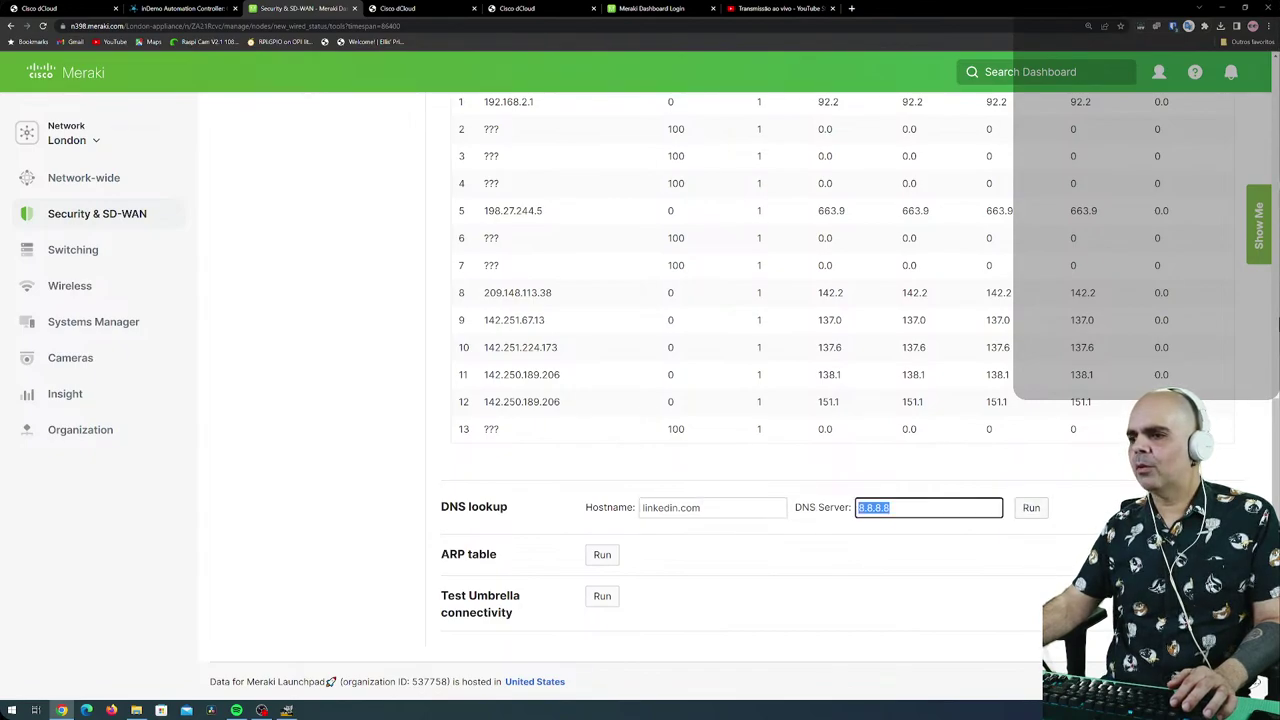
key(Tab)
key(Return)
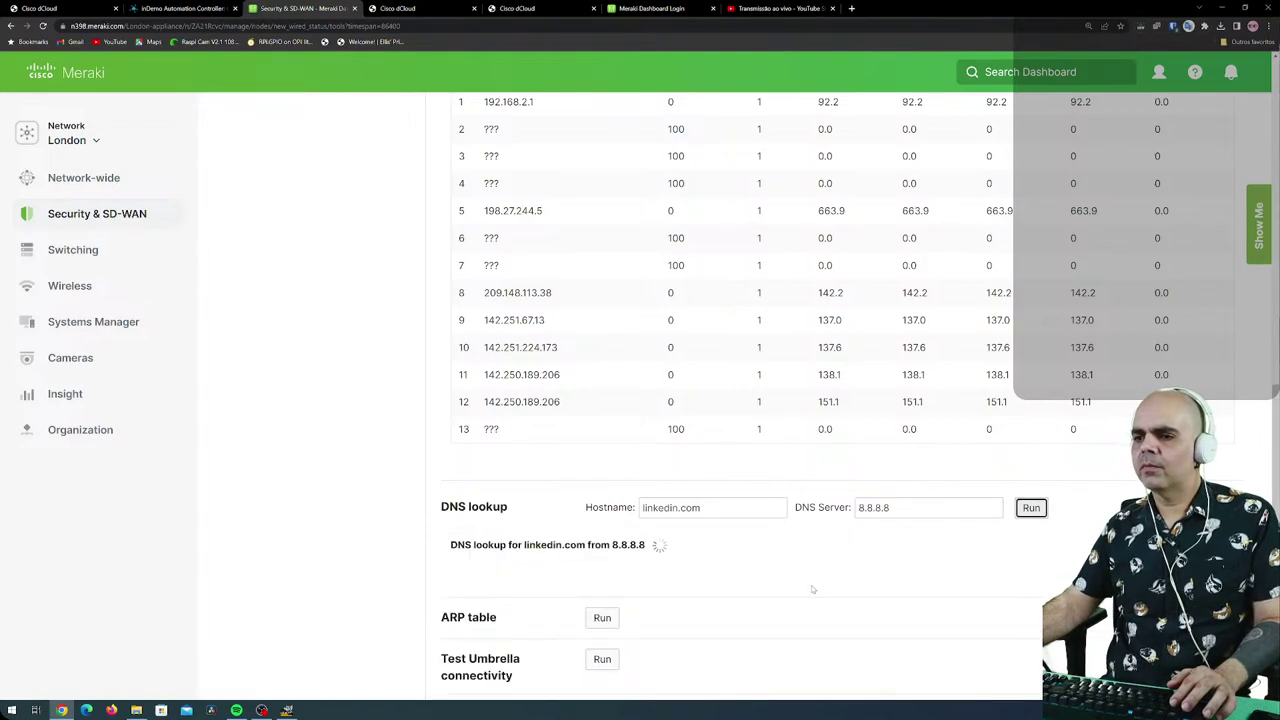
scroll(812, 590, down, 2)
scroll(511, 448, down, 3)
scroll(511, 448, up, 2)
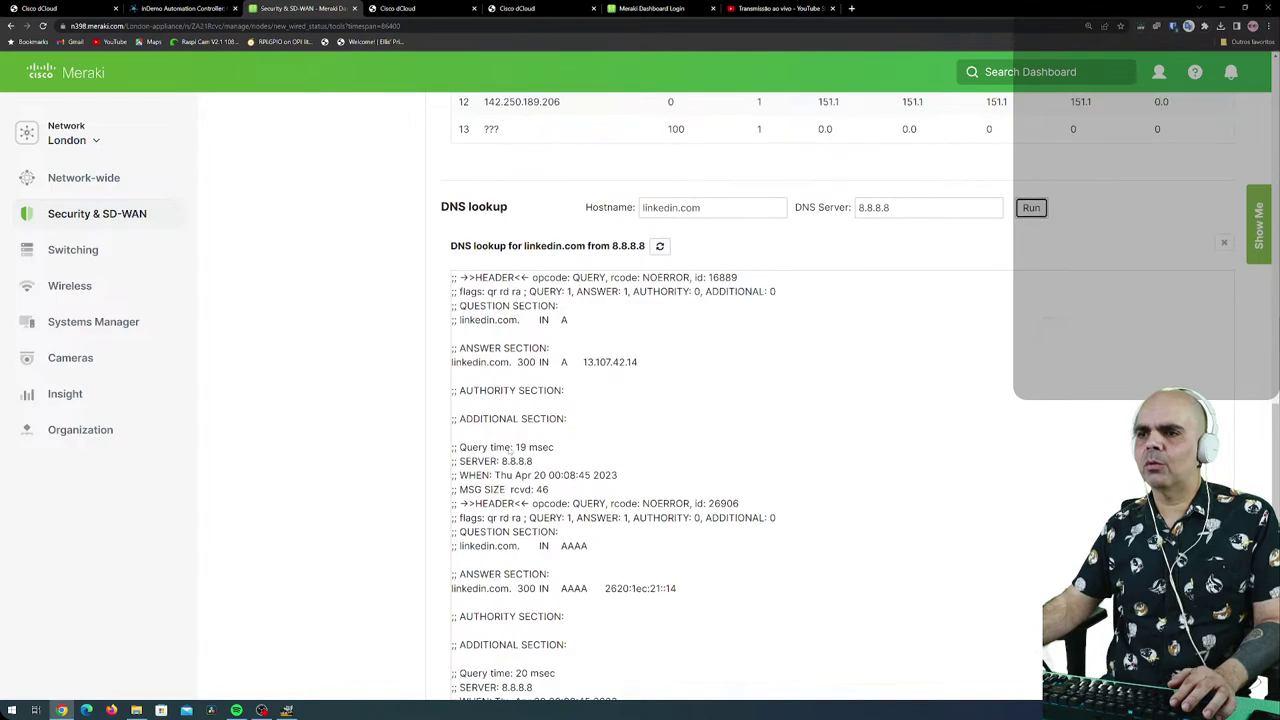
scroll(533, 356, down, 1)
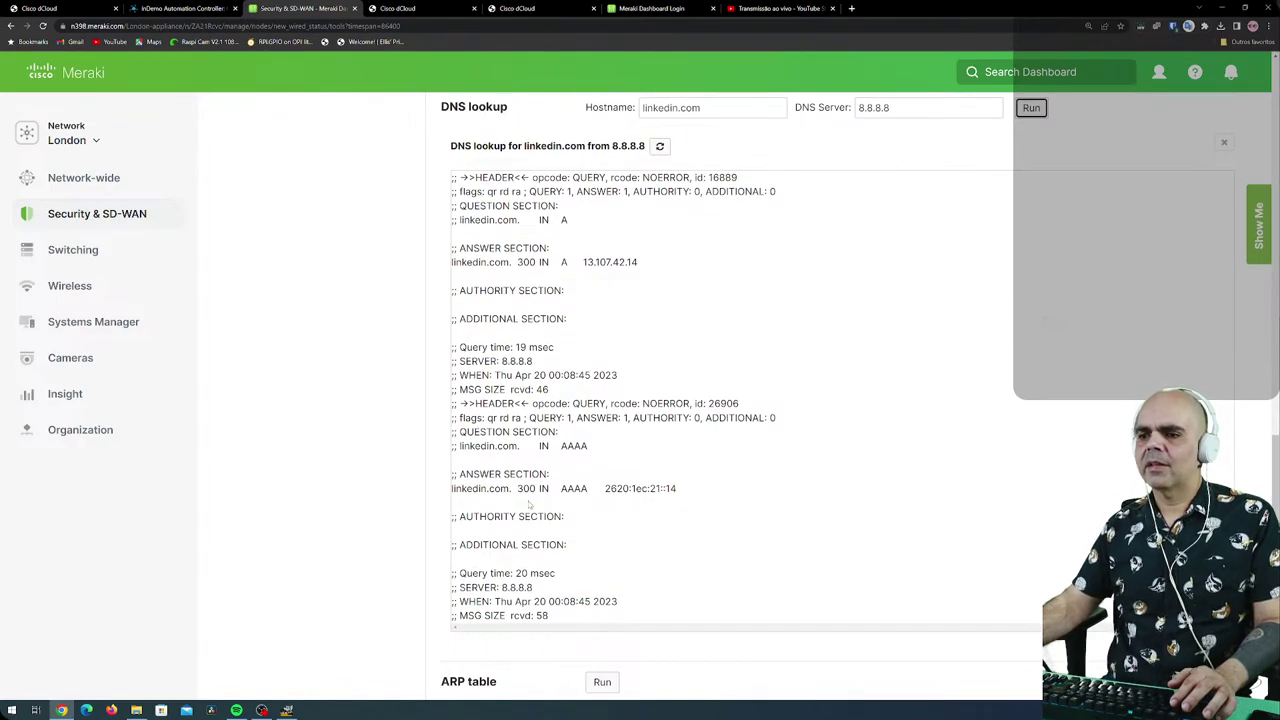
scroll(529, 505, down, 1)
scroll(529, 505, up, 2)
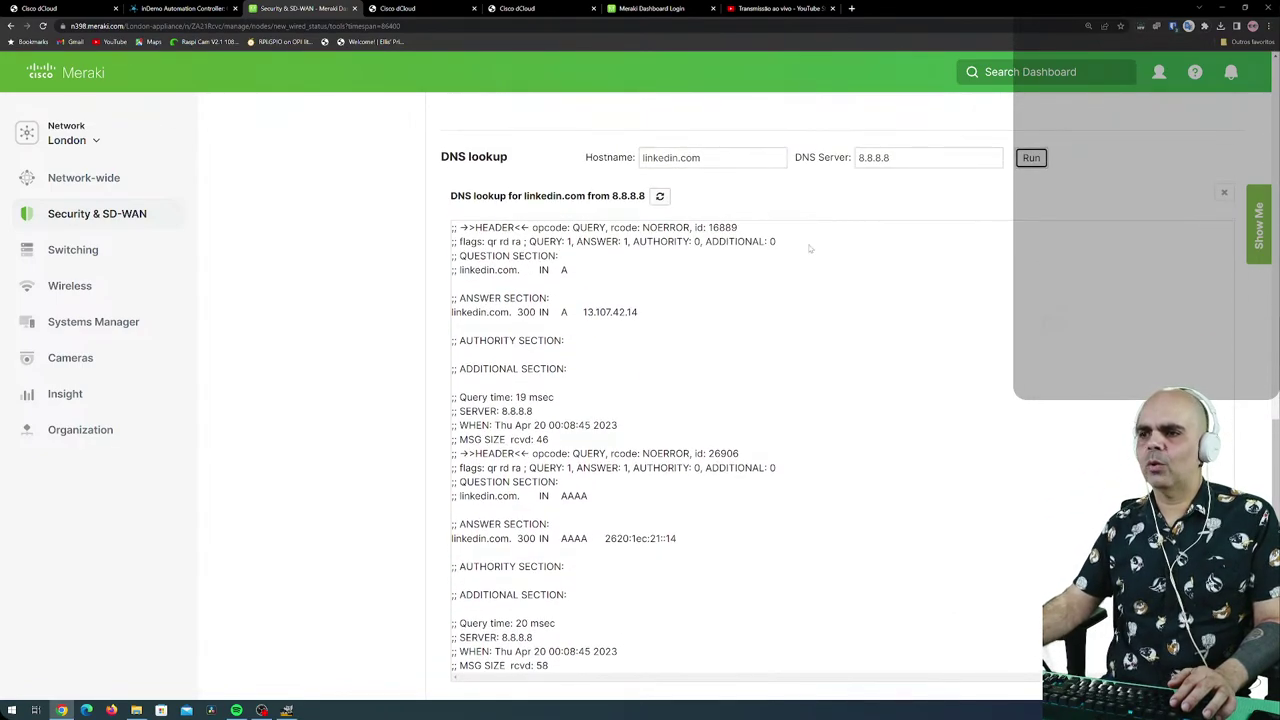
Run the ARP table tool and bring up the client ARP entries.
scroll(658, 491, down, 2)
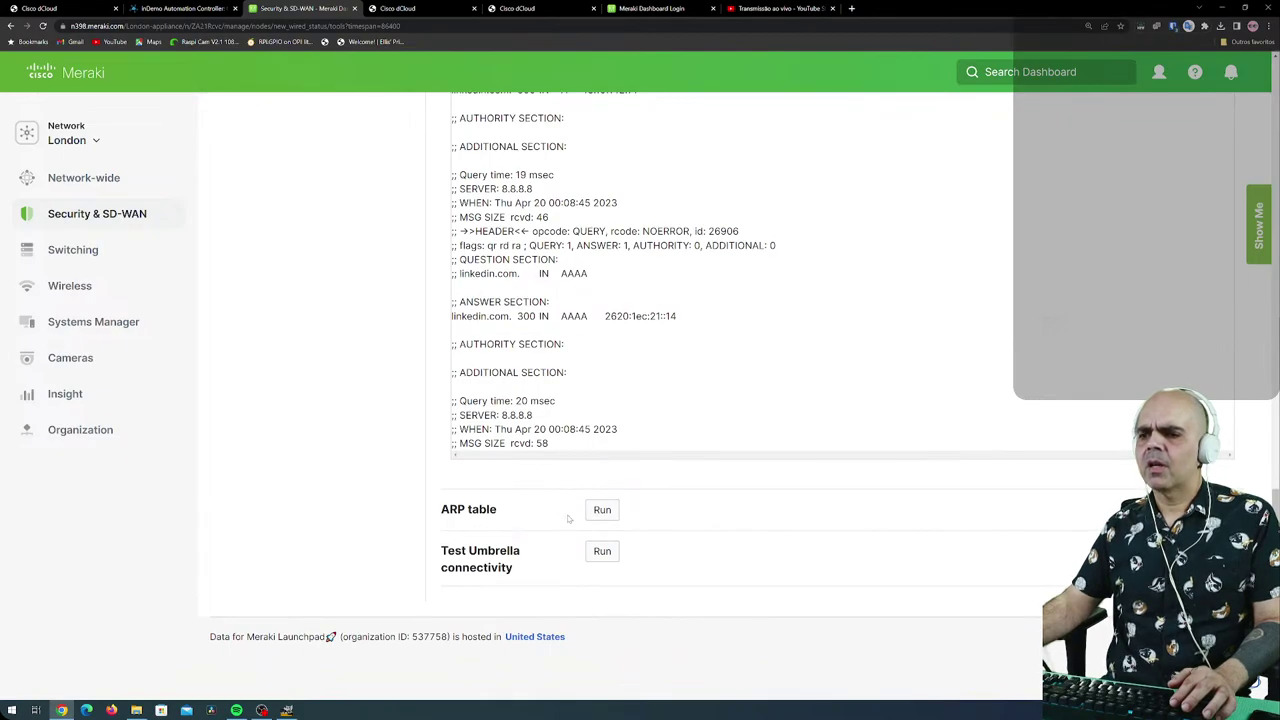
click(600, 511)
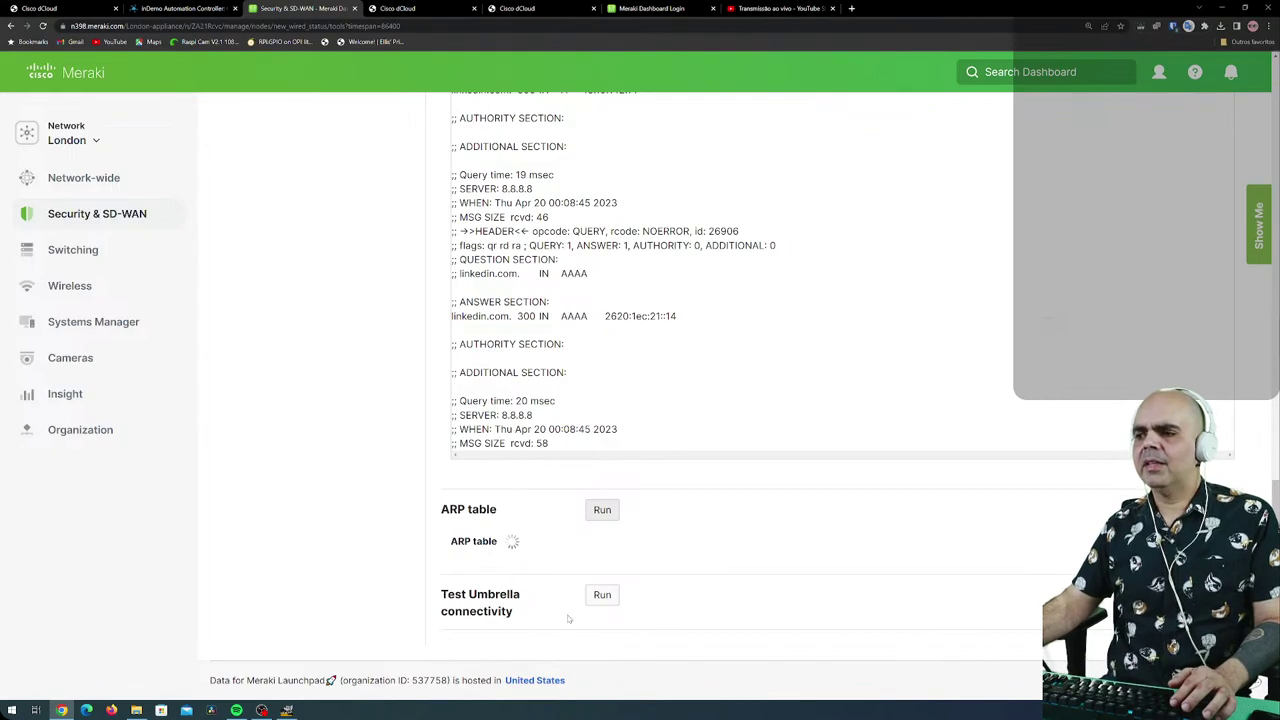
scroll(620, 565, down, 1)
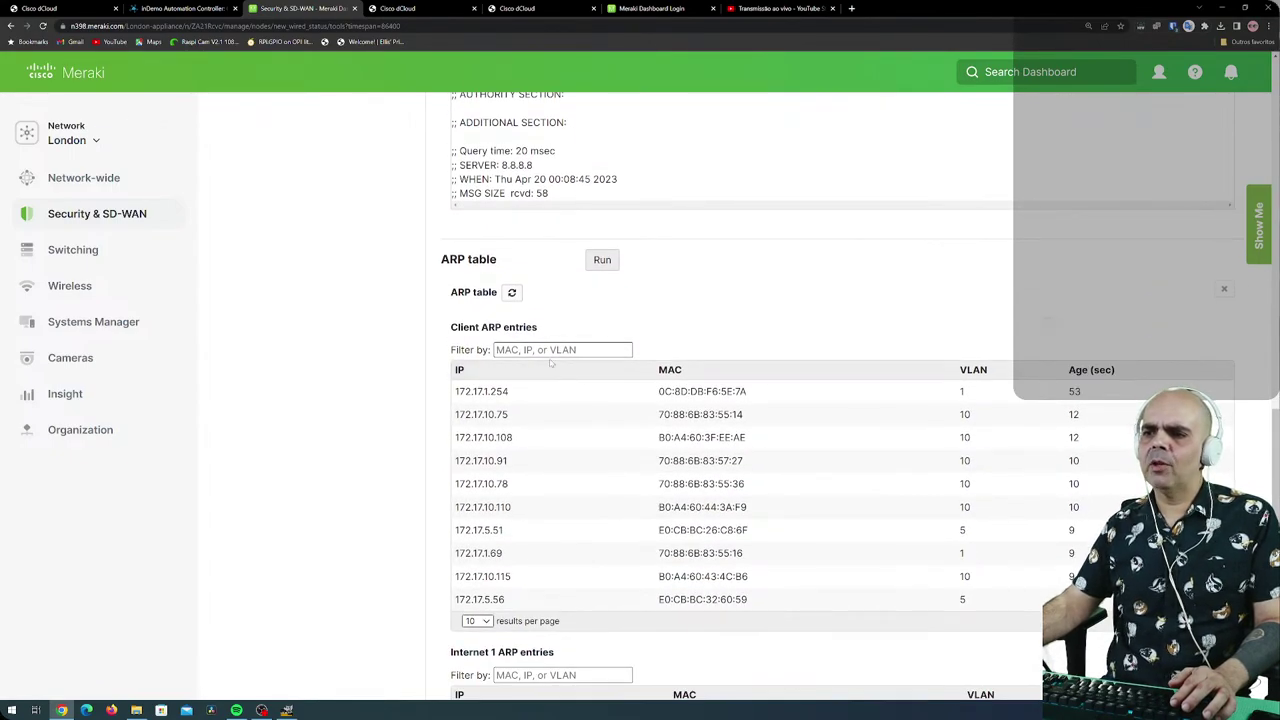
Try filtering the client ARP entries by "vlan" and "VLAN 1", and clear the filter.
click(596, 350)
text(1)
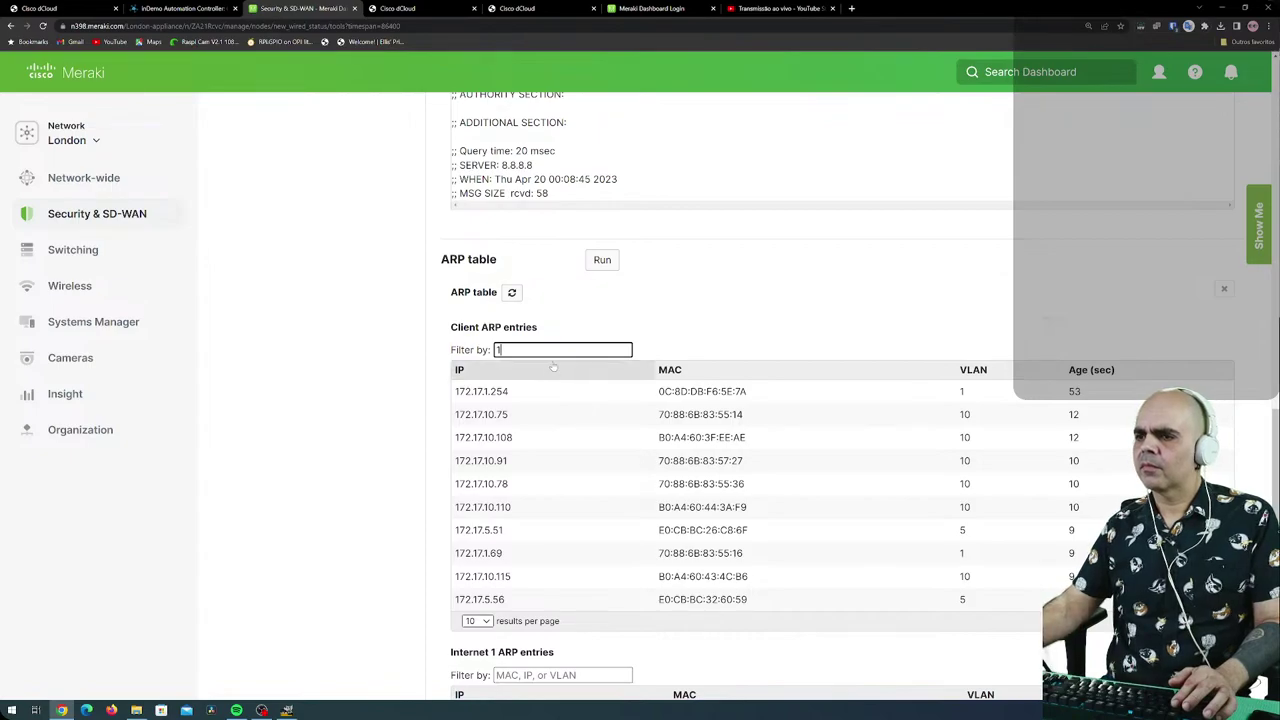
key(BackSpace)
text(vlan)
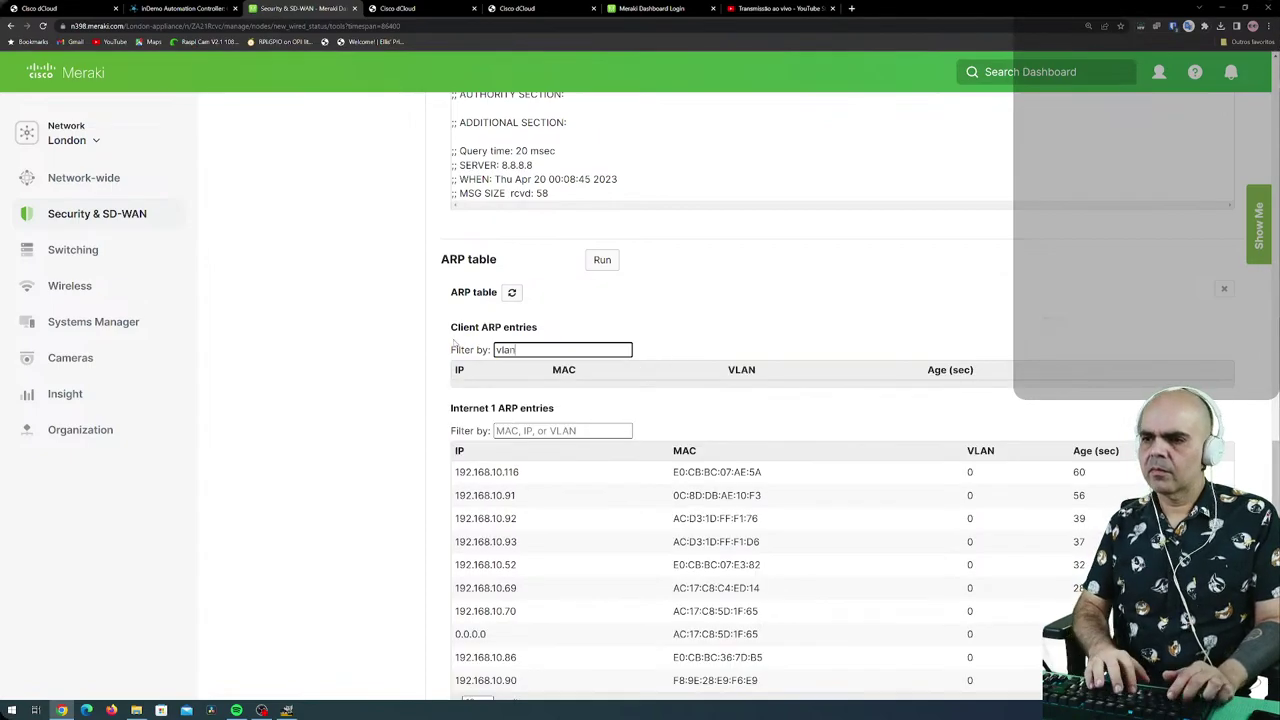
key(BackSpace)
key(BackSpace)
key(BackSpace)
key(BackSpace)
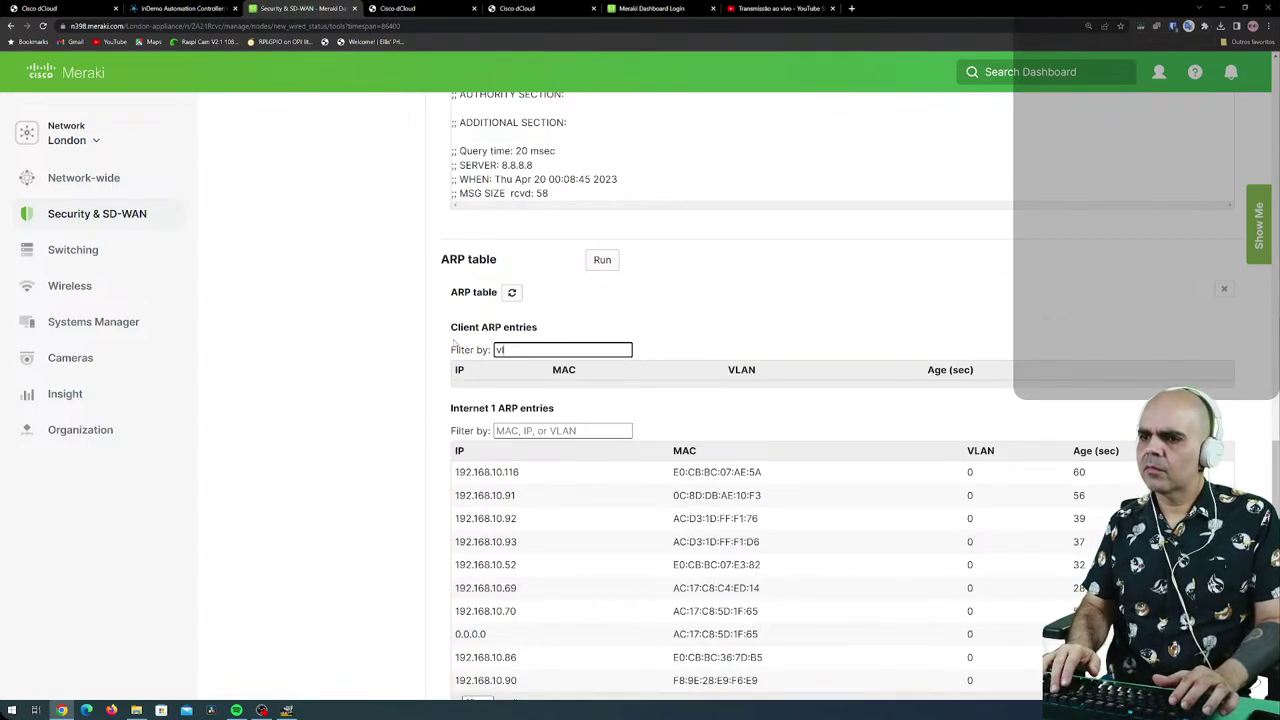
text(1)
key(BackSpace)
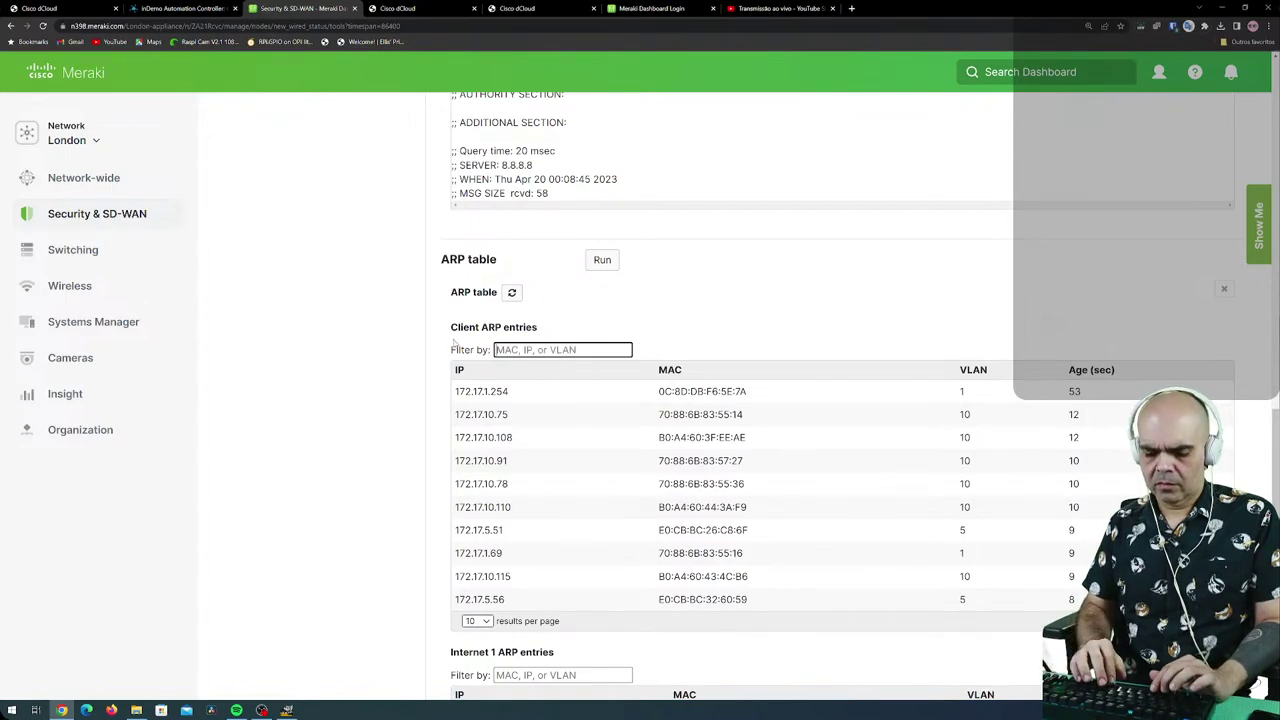
text(VLAN 1)
key(BackSpace)
key(BackSpace)
key(BackSpace)
key(BackSpace)
key(BackSpace)
key(BackSpace)
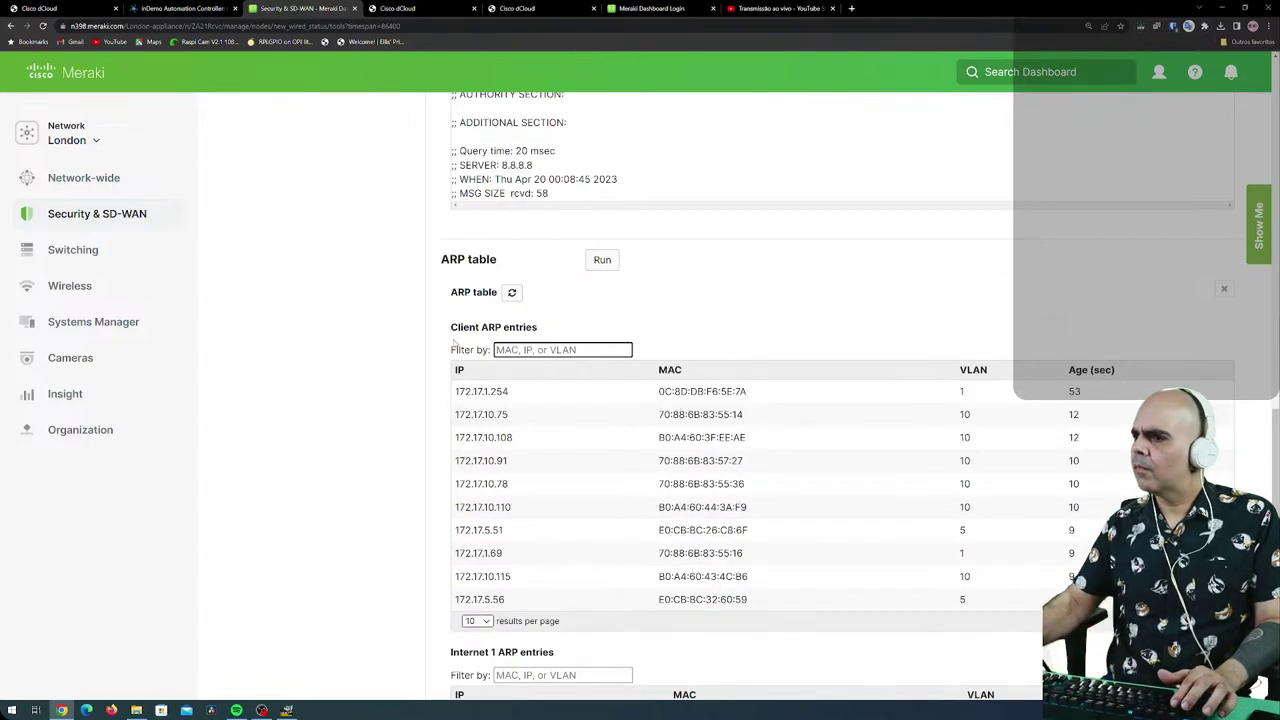
Look through the client, Internet 1 and Internet 2 ARP entries down to the Umbrella connectivity test.
scroll(524, 500, down, 1)
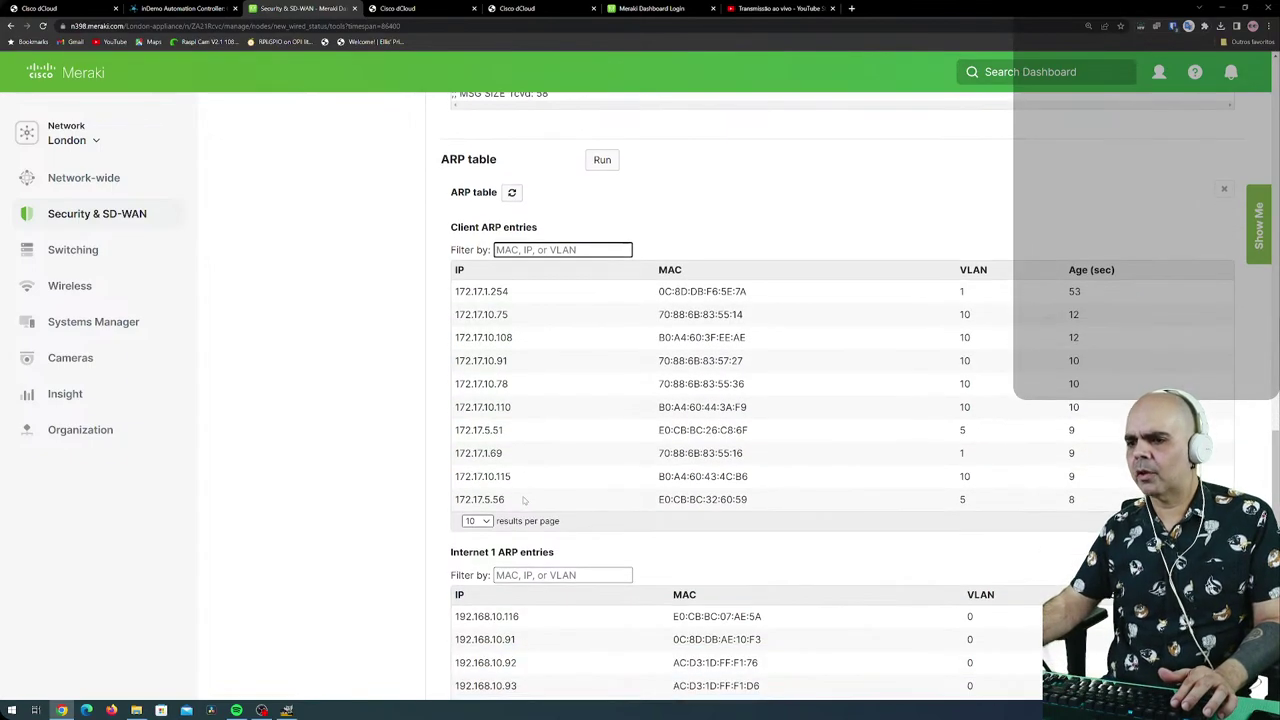
scroll(646, 548, down, 1)
scroll(646, 546, down, 3)
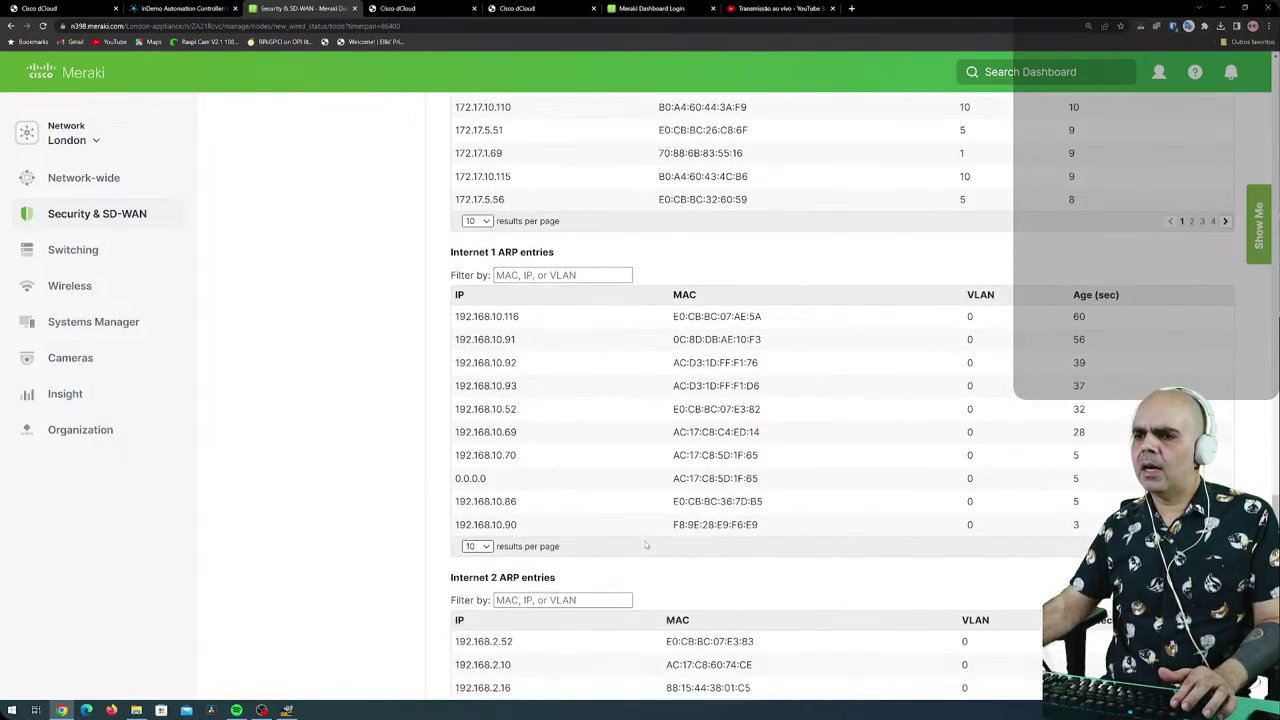
scroll(544, 565, down, 3)
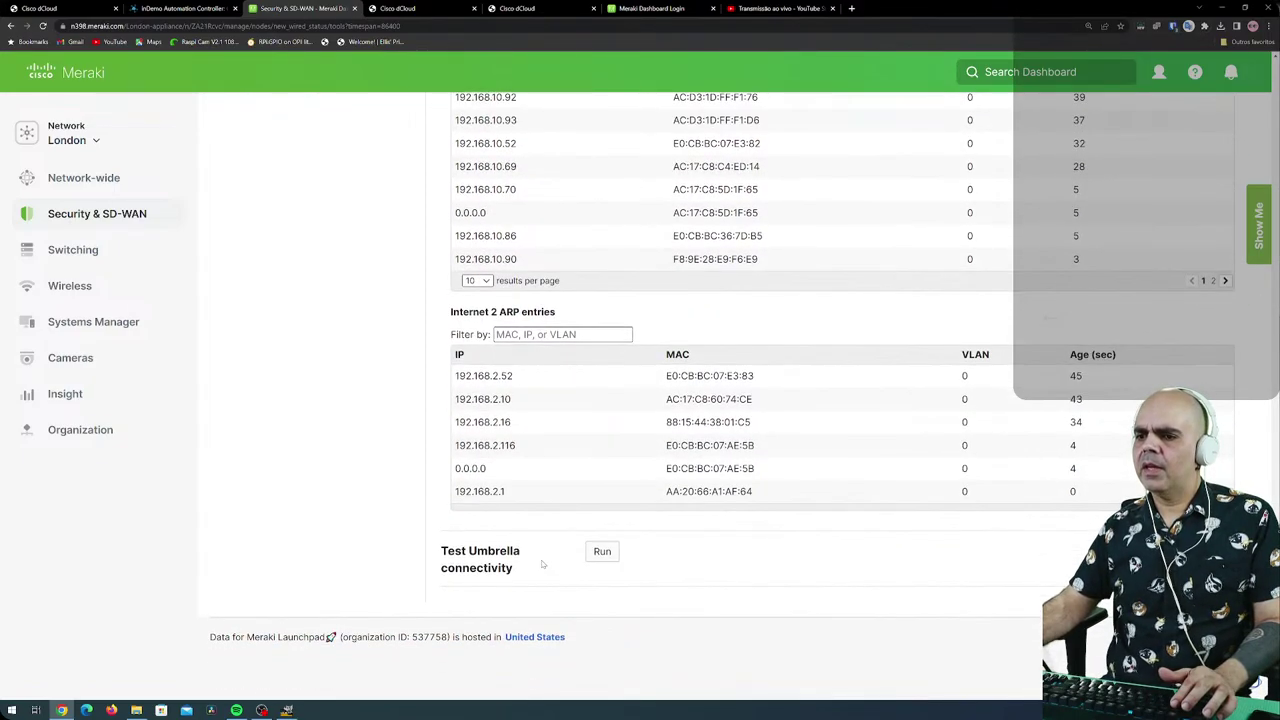
Open the Security Center and check its MX summary, MX events and available time ranges.
mouse_move(146, 222)
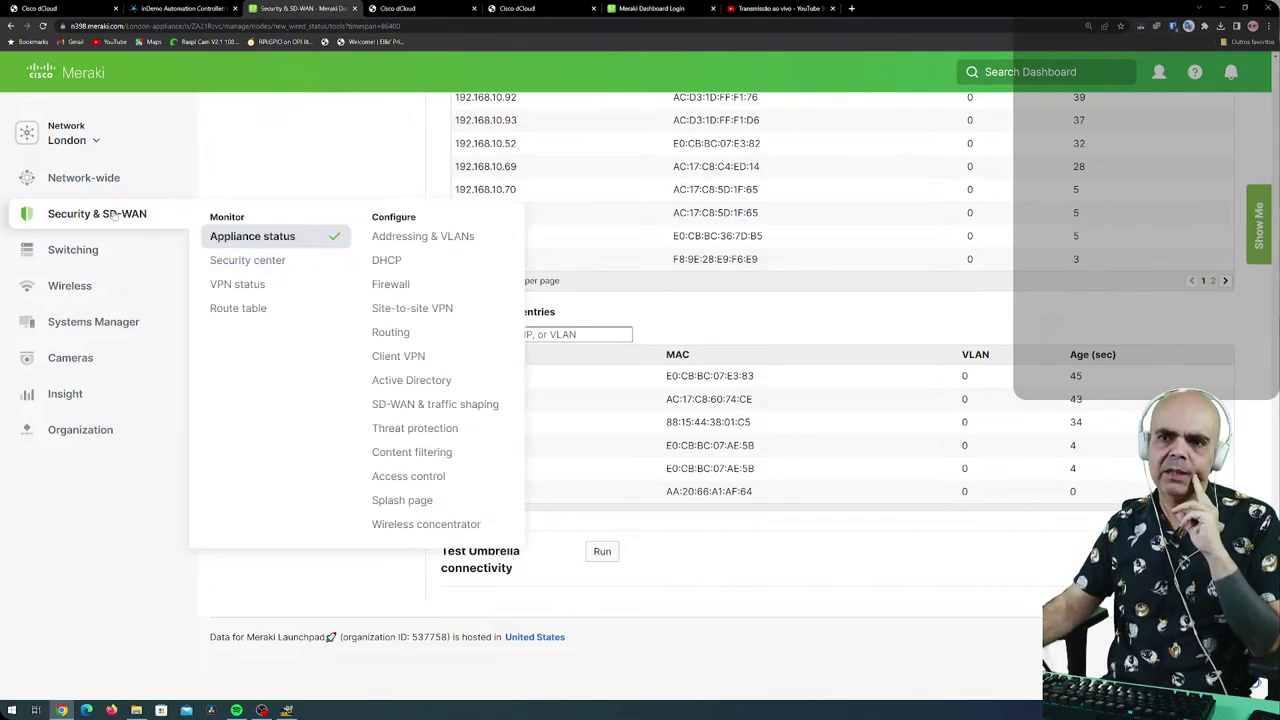
click(247, 263)
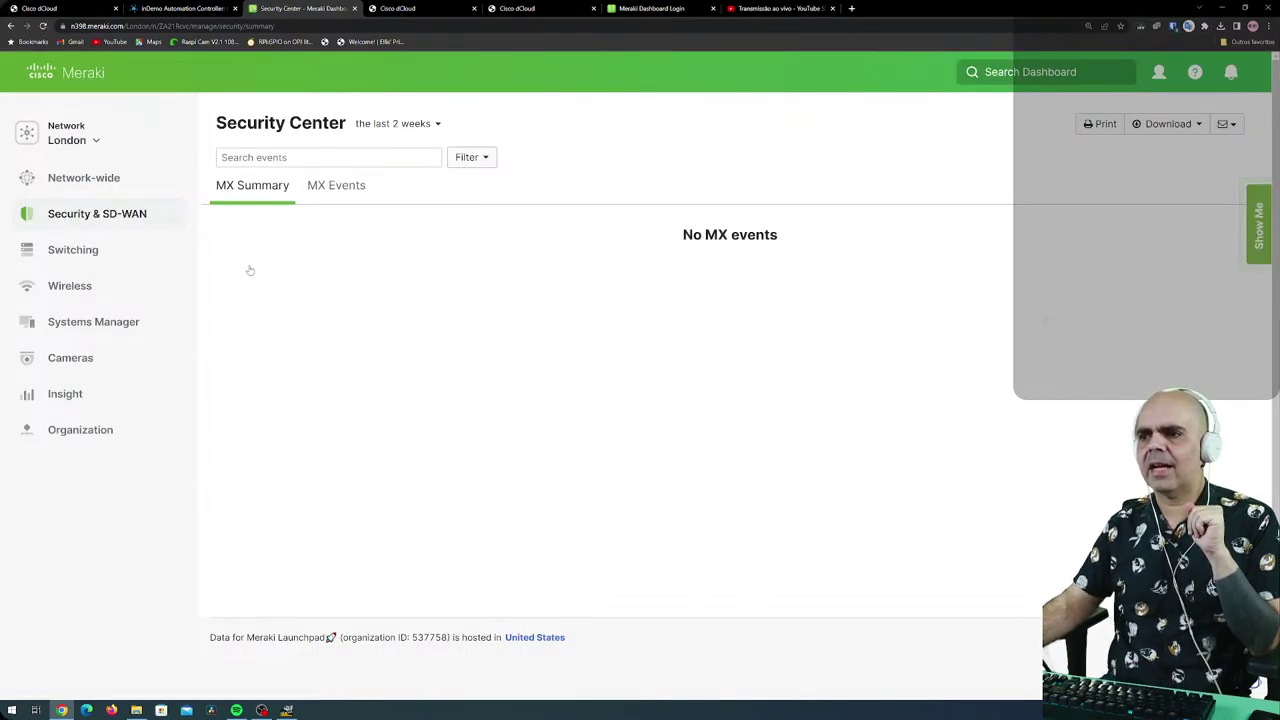
click(342, 187)
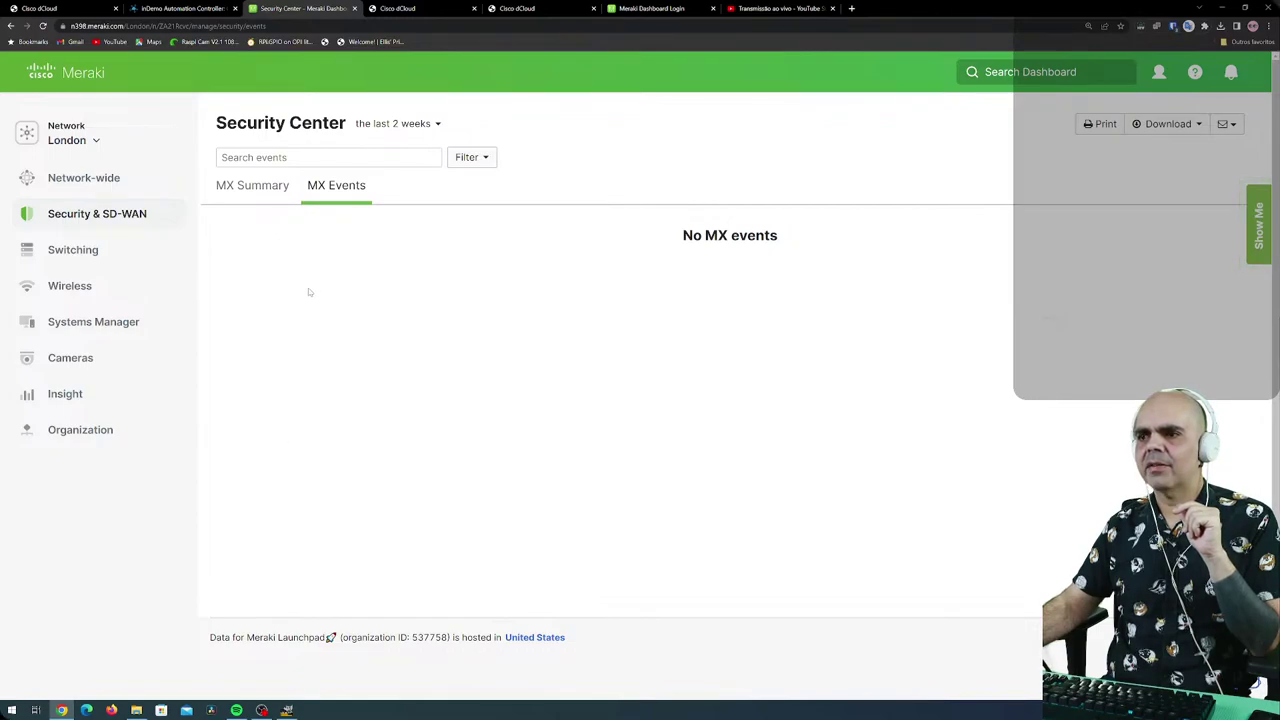
click(398, 123)
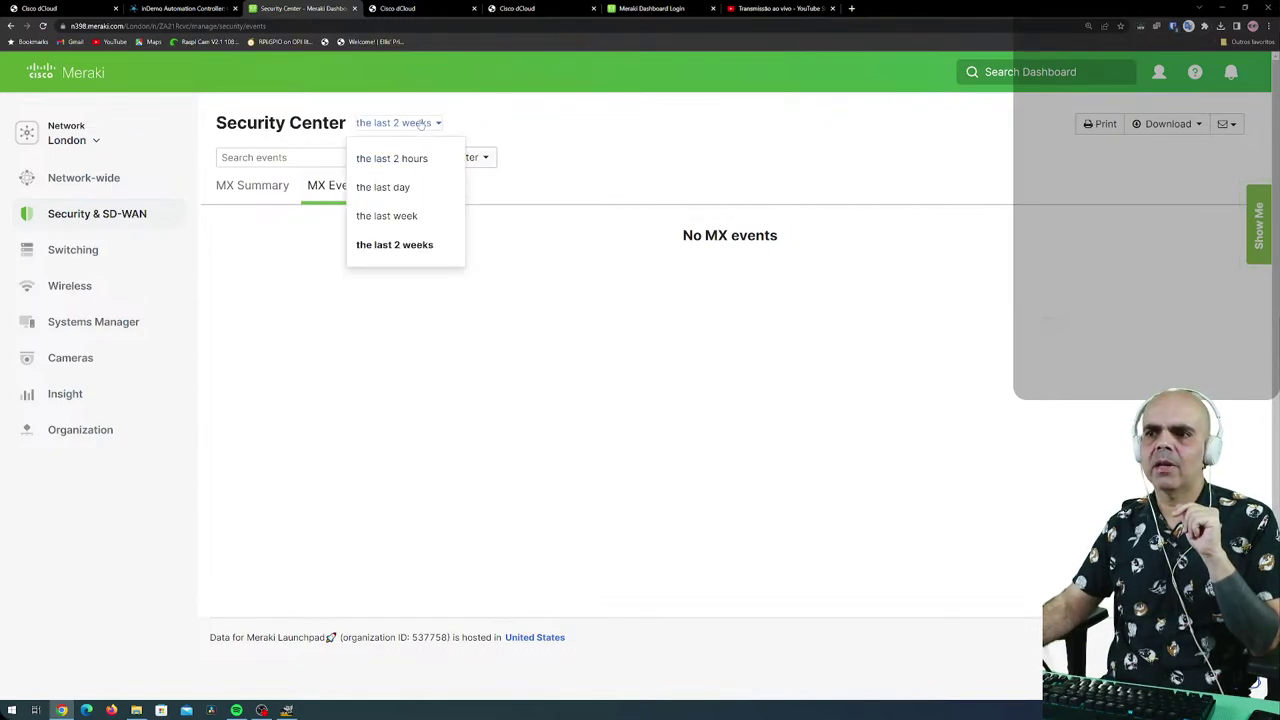
click(565, 279)
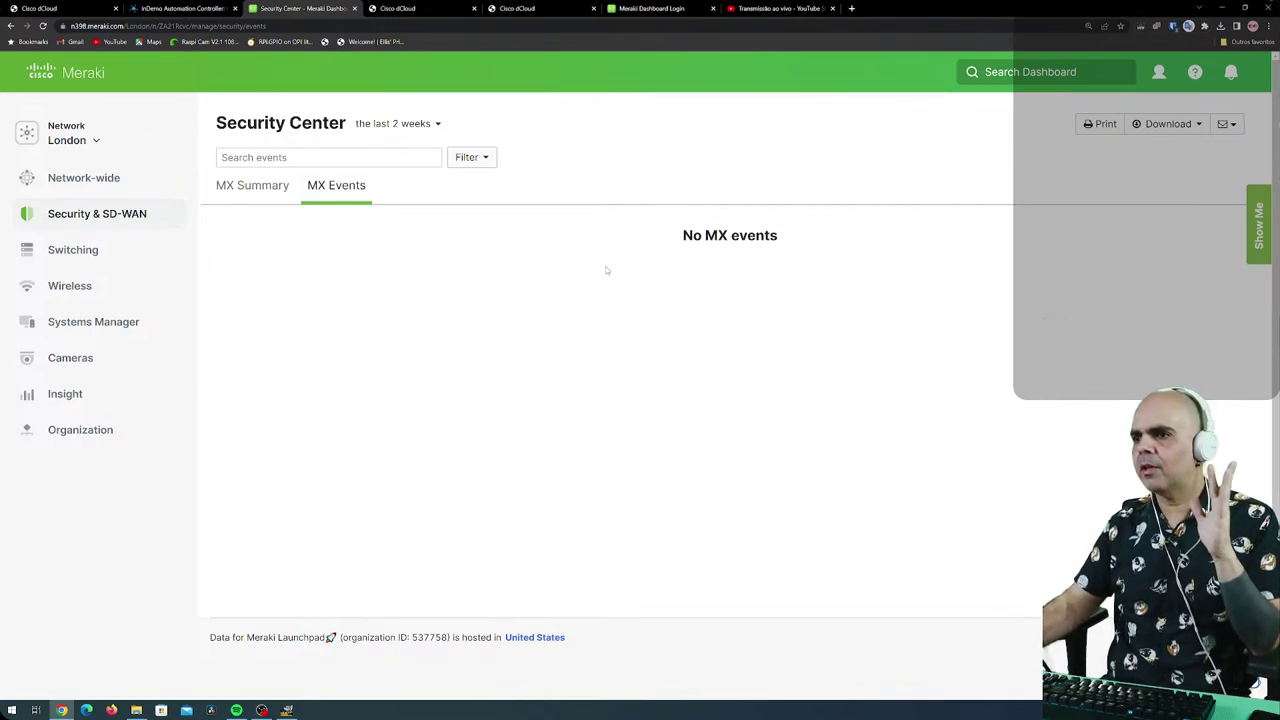
Open the VPN status and examine the London appliance's connectivity, usage, latency, site-to-site peers and uplink decisions.
mouse_move(107, 213)
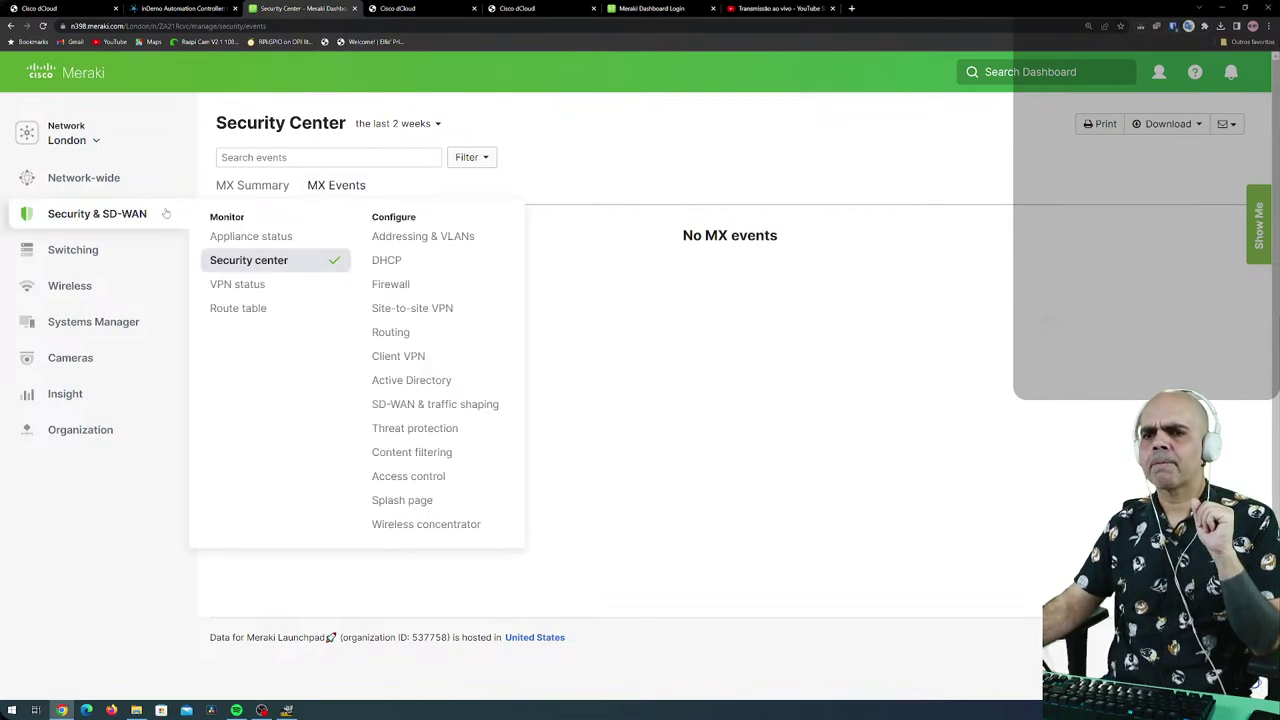
click(237, 286)
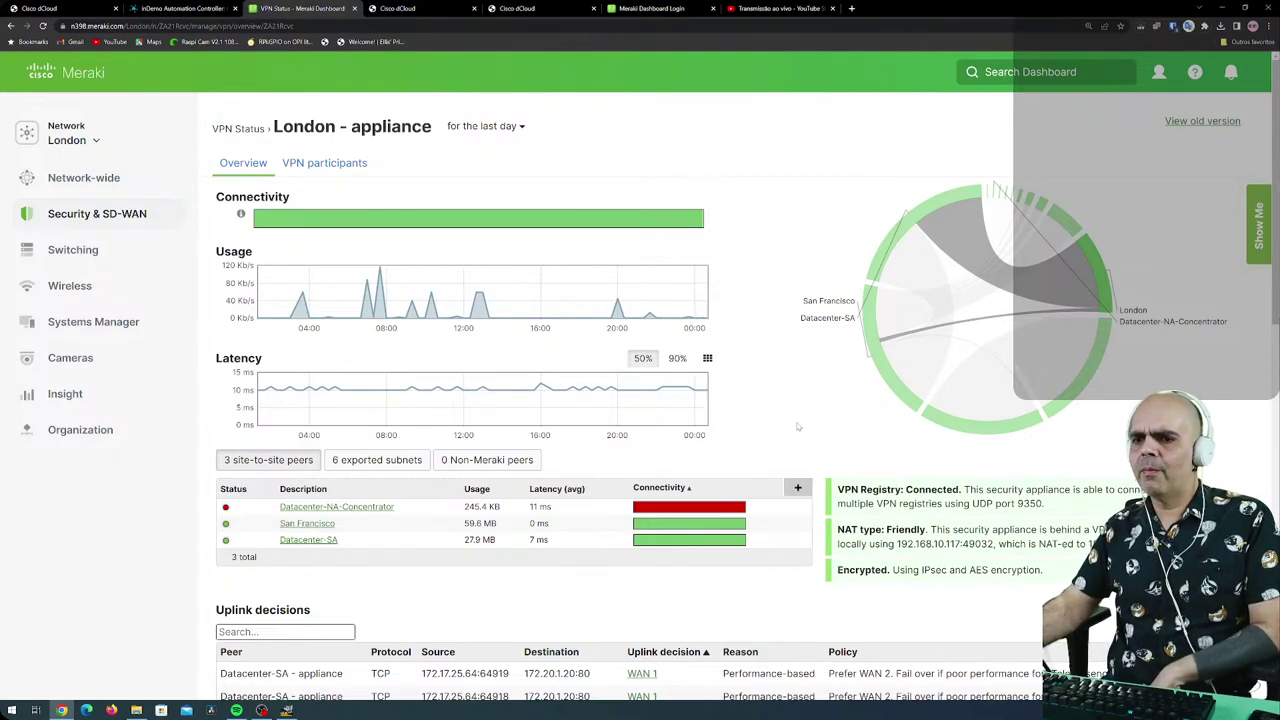
scroll(640, 570, down, 2)
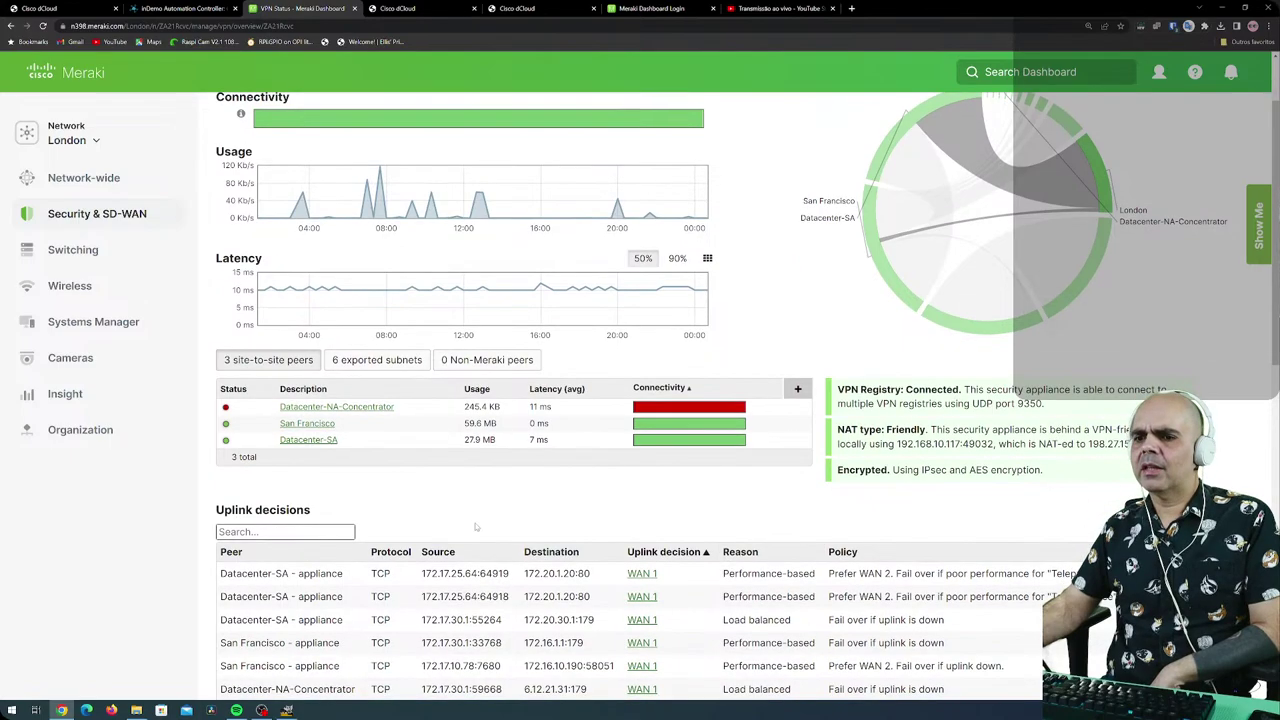
scroll(428, 503, down, 1)
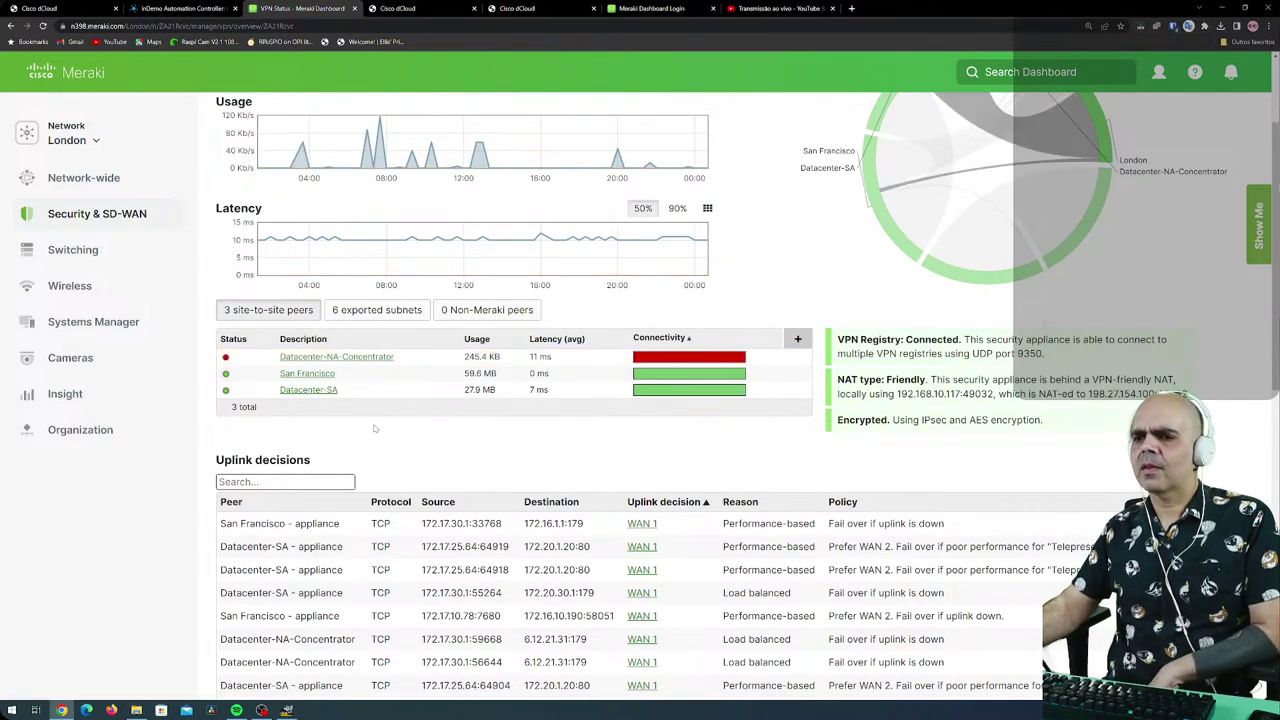
scroll(374, 428, down, 1)
scroll(374, 428, down, 1)
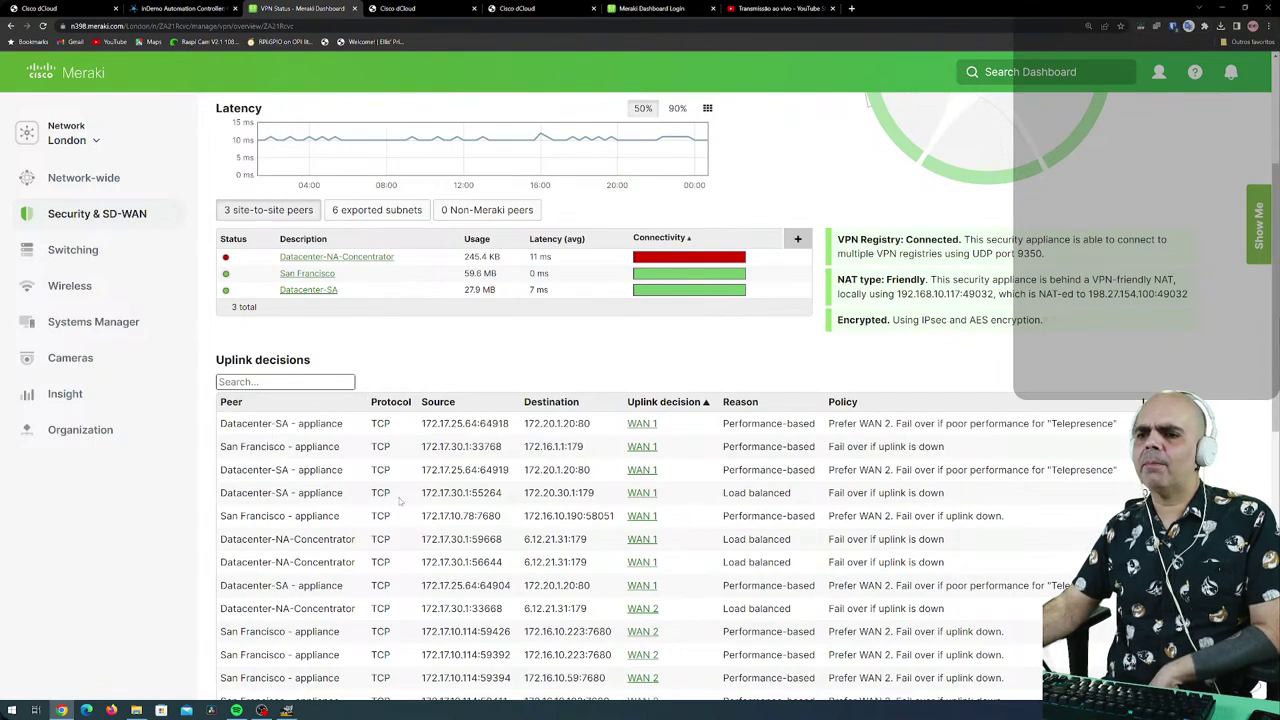
scroll(395, 490, down, 1)
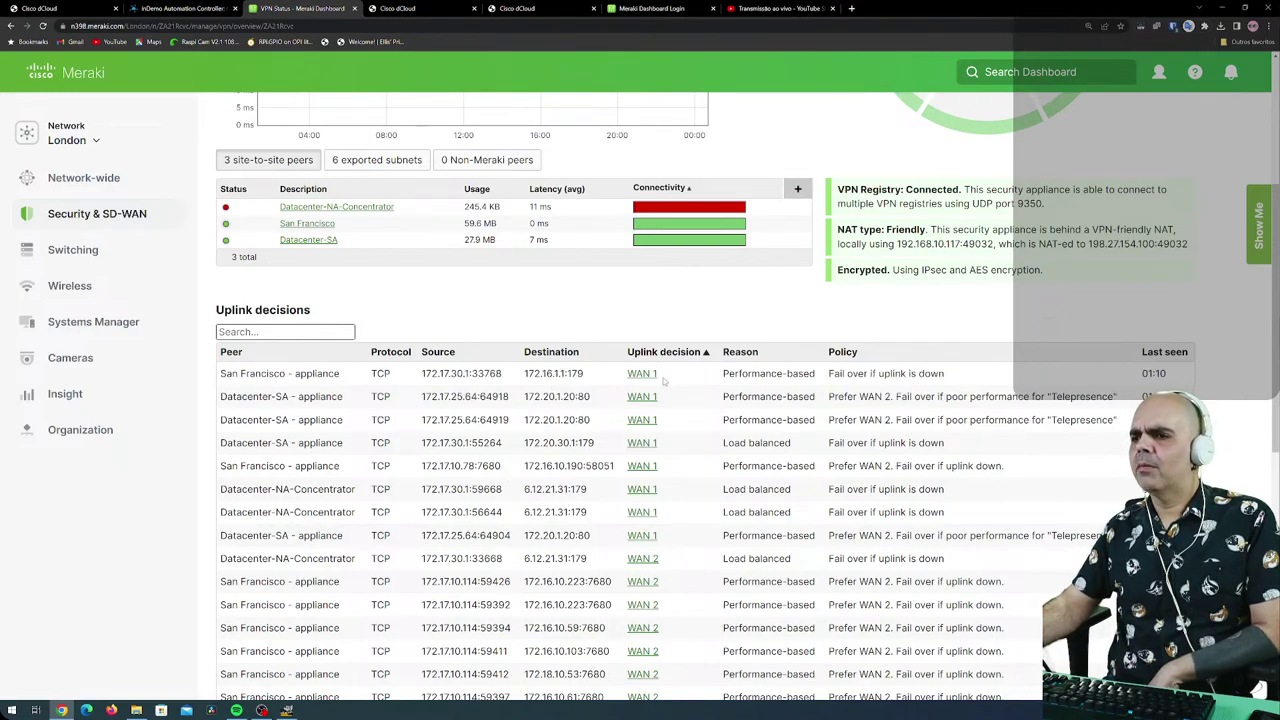
scroll(663, 380, down, 3)
scroll(663, 383, up, 3)
scroll(663, 384, down, 1)
scroll(663, 384, down, 1)
scroll(663, 384, up, 1)
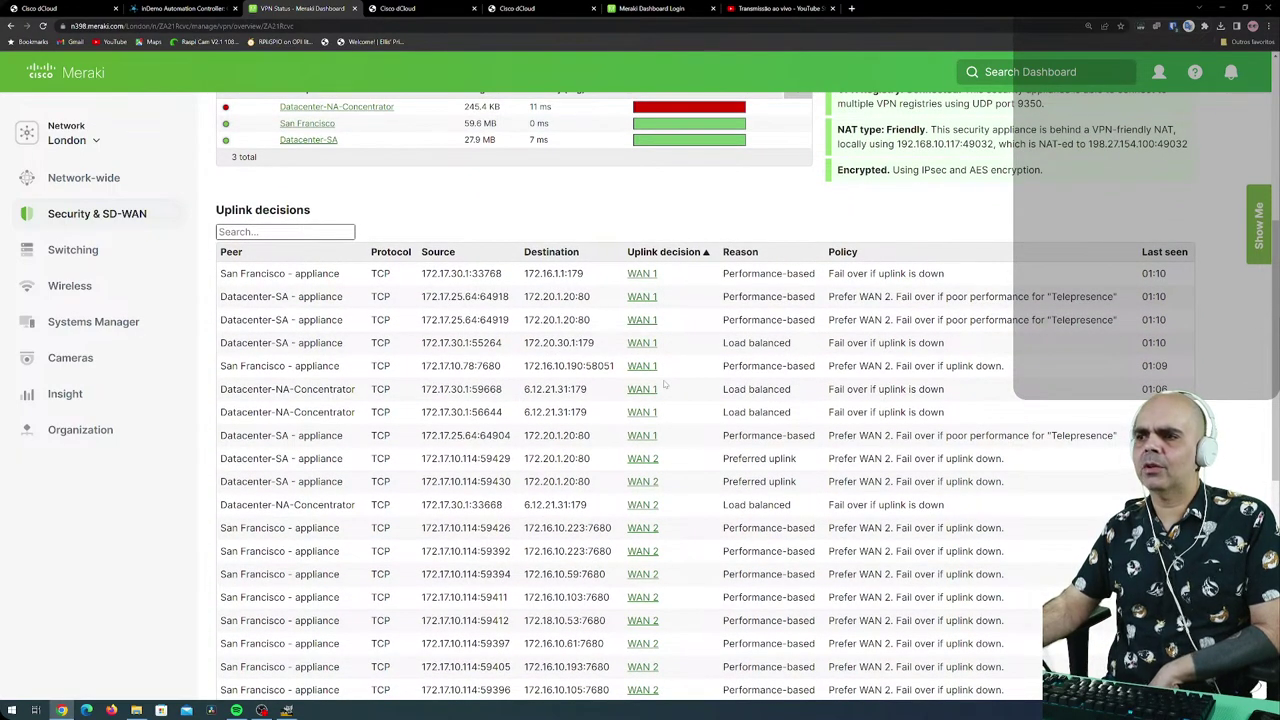
Filter the VPN uplink decisions by the address 172.17.30.1.
click(335, 232)
text(172.17)
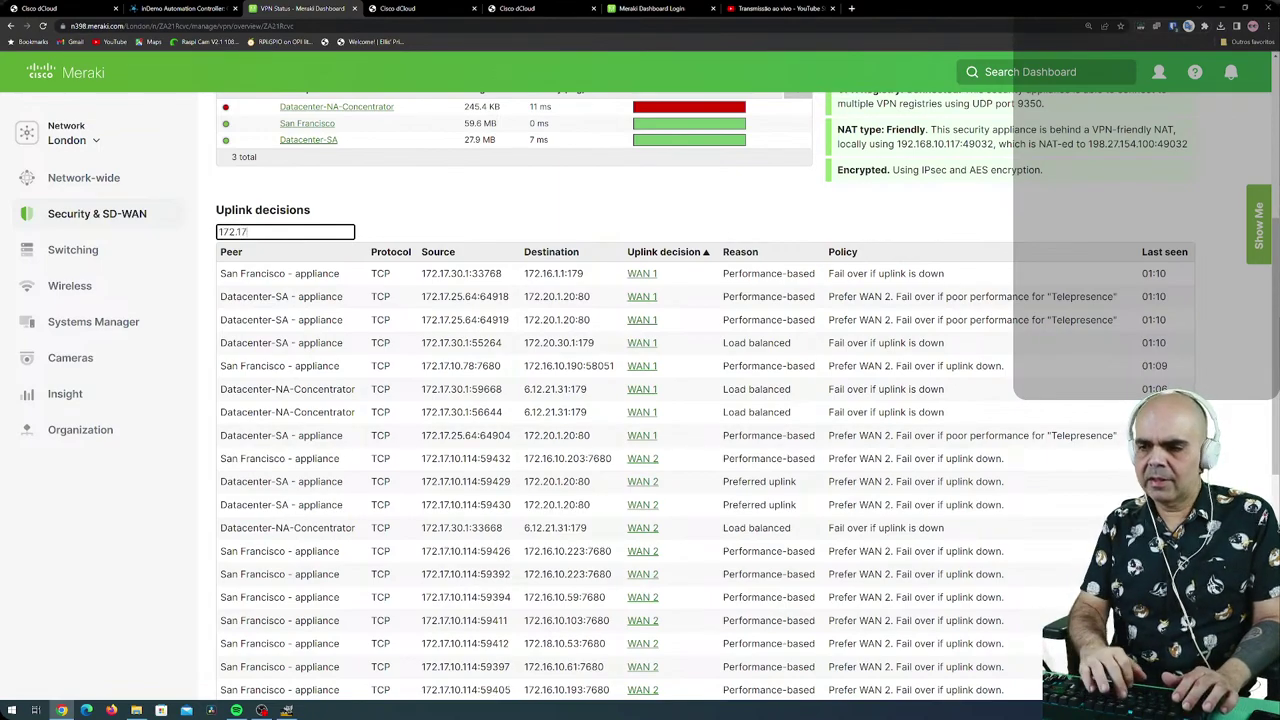
text(.30.1)
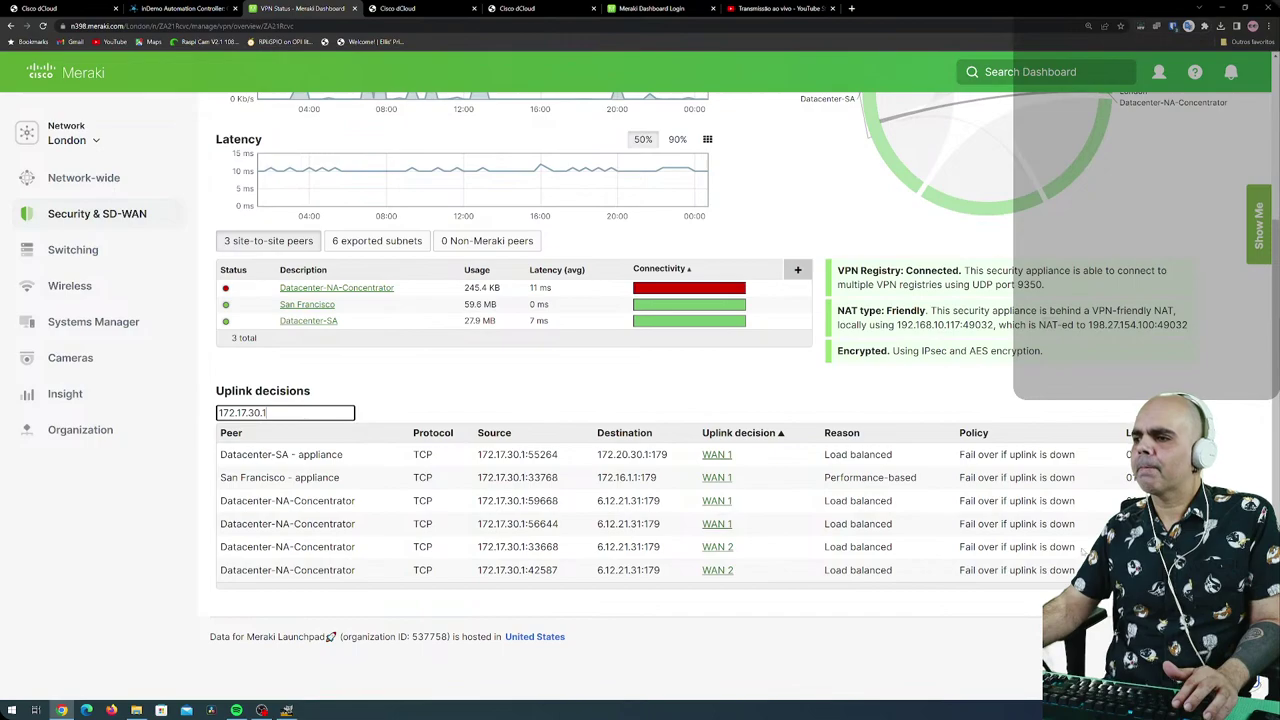
Open the London appliance's route table.
mouse_move(88, 226)
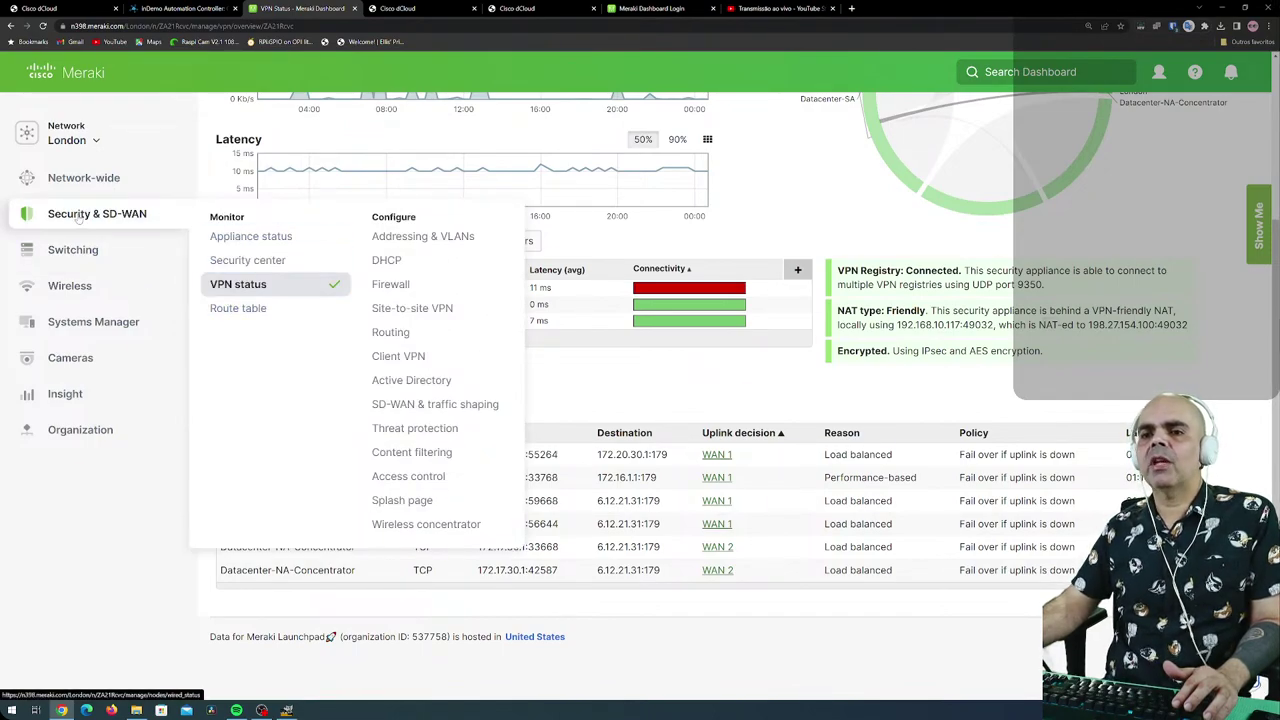
click(255, 308)
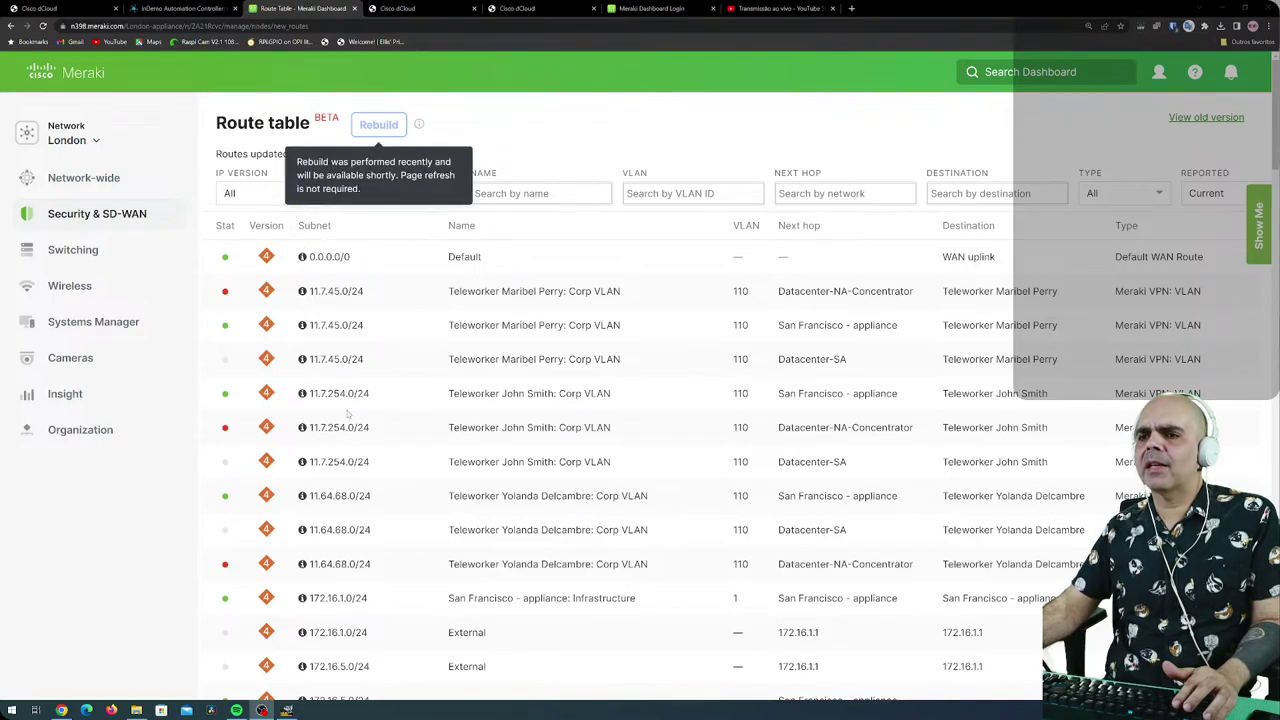
Examine the subnets, names, VLANs, next hops and status of the routes in the London appliance's route table.
scroll(340, 306, down, 3)
scroll(340, 306, up, 3)
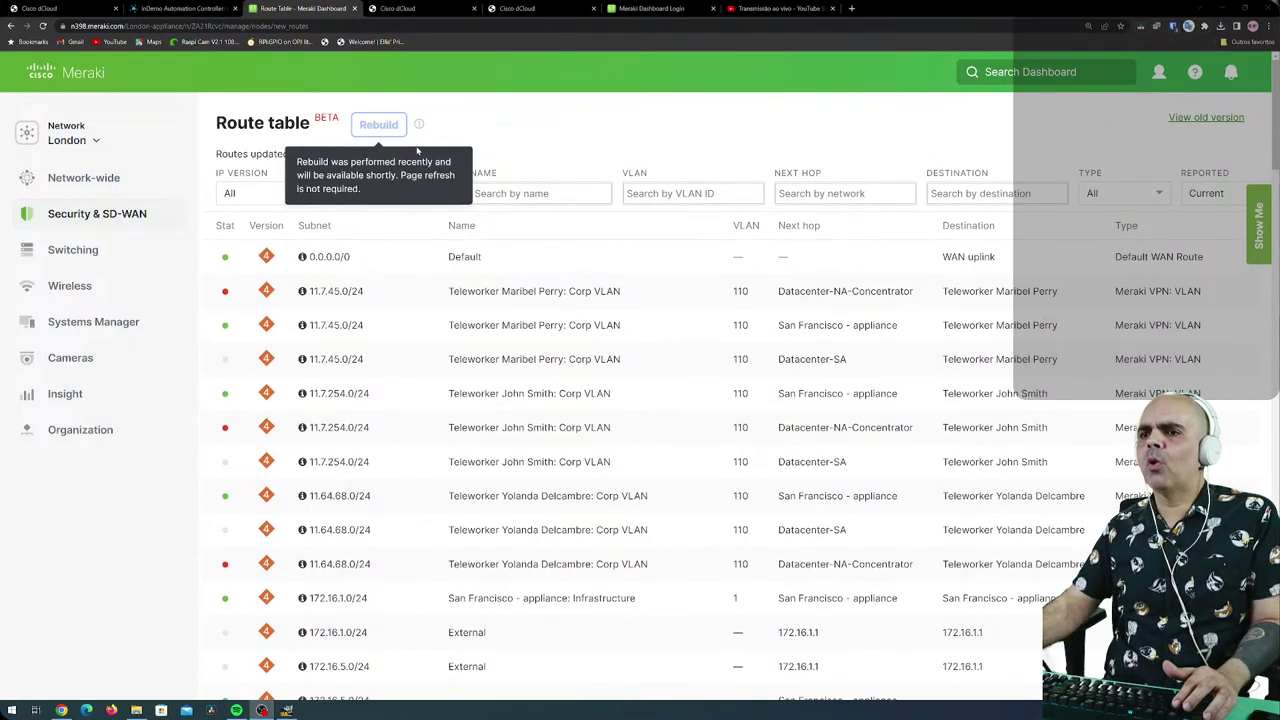
scroll(580, 357, down, 1)
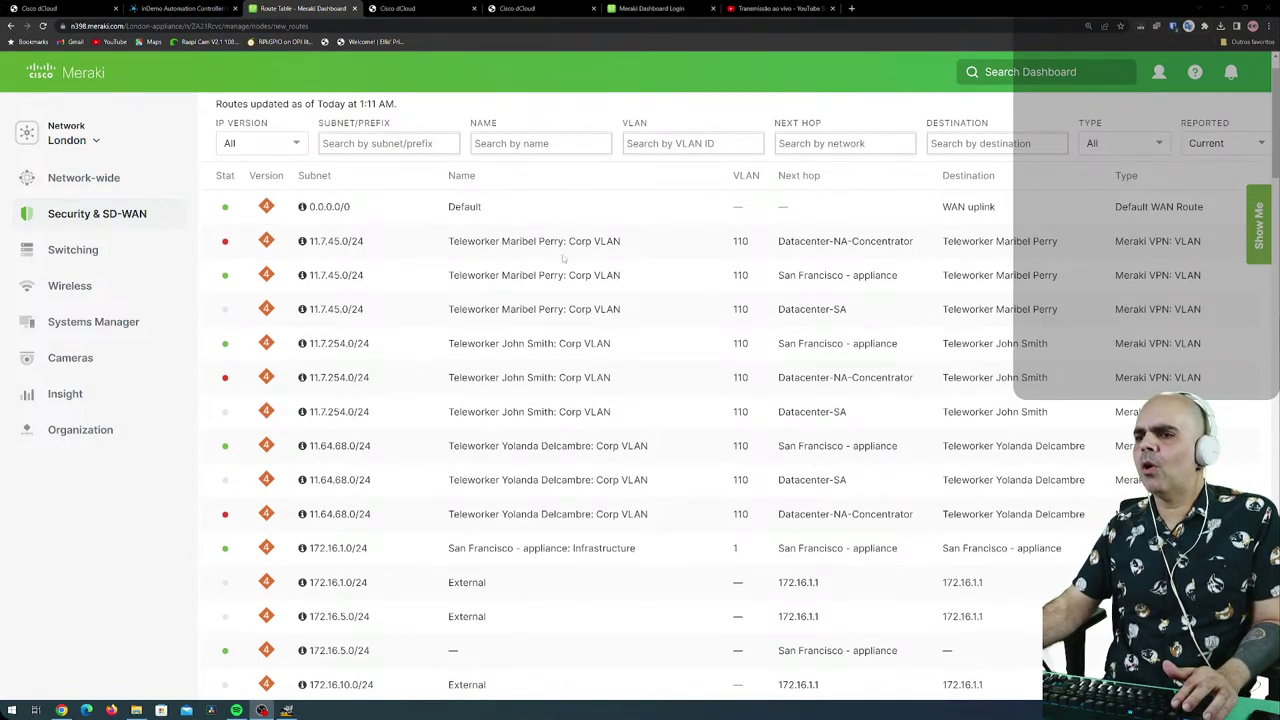
scroll(563, 257, down, 3)
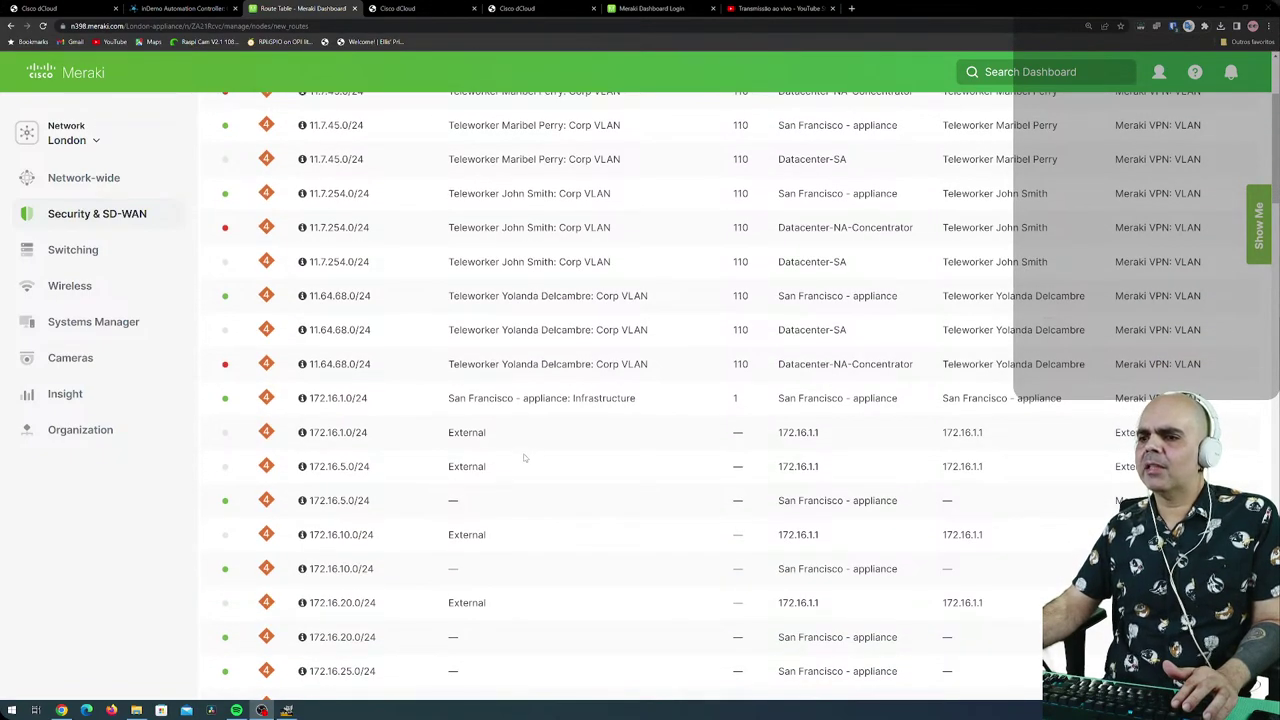
scroll(527, 456, down, 8)
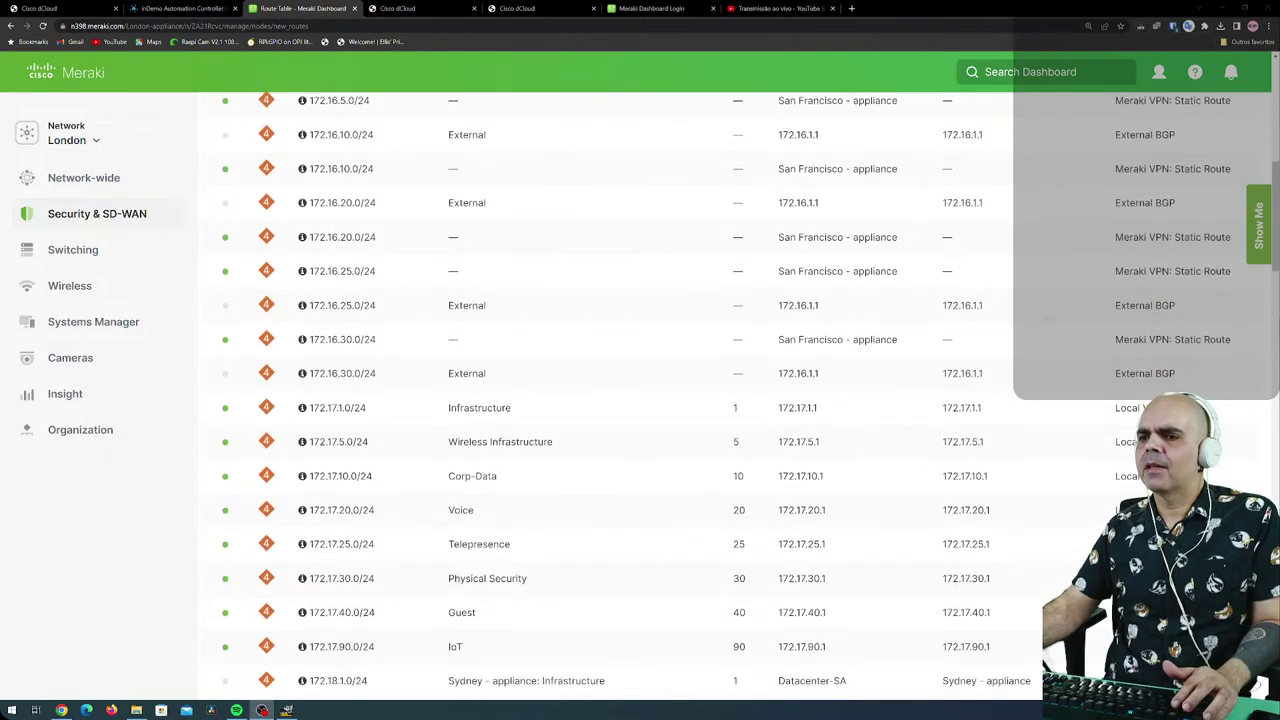
scroll(508, 553, down, 1)
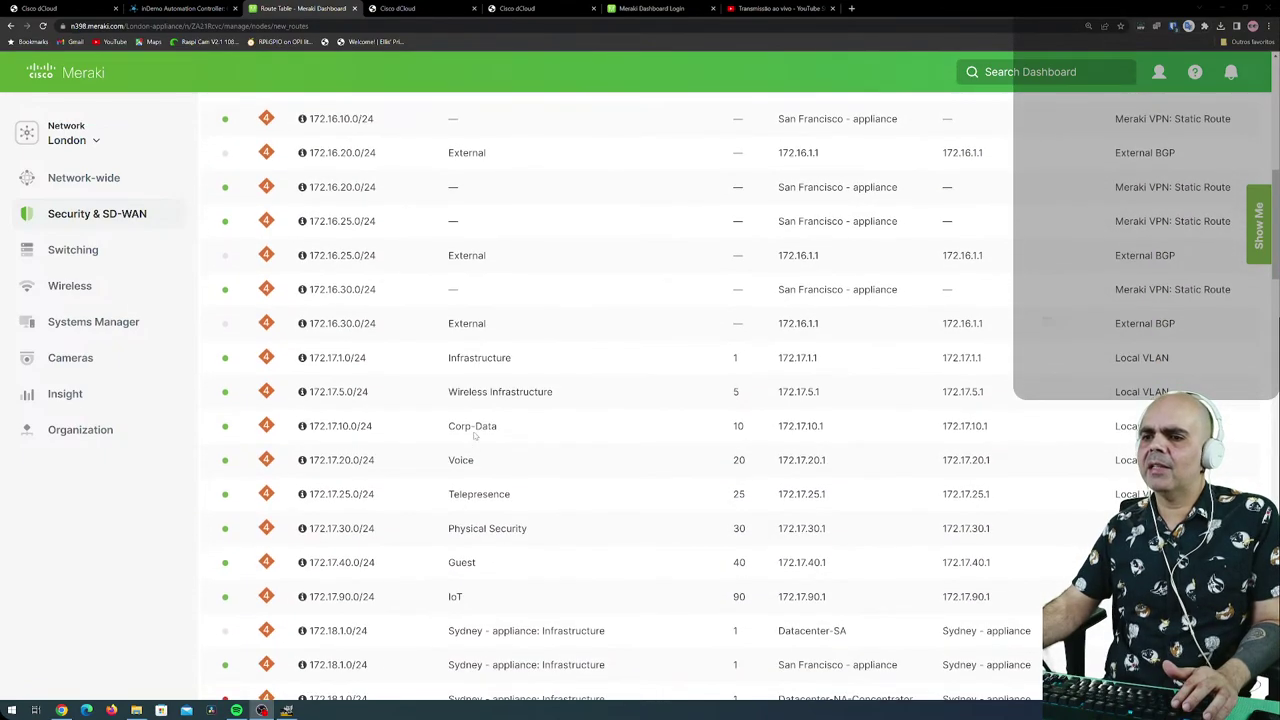
scroll(673, 531, down, 1)
scroll(518, 538, down, 1)
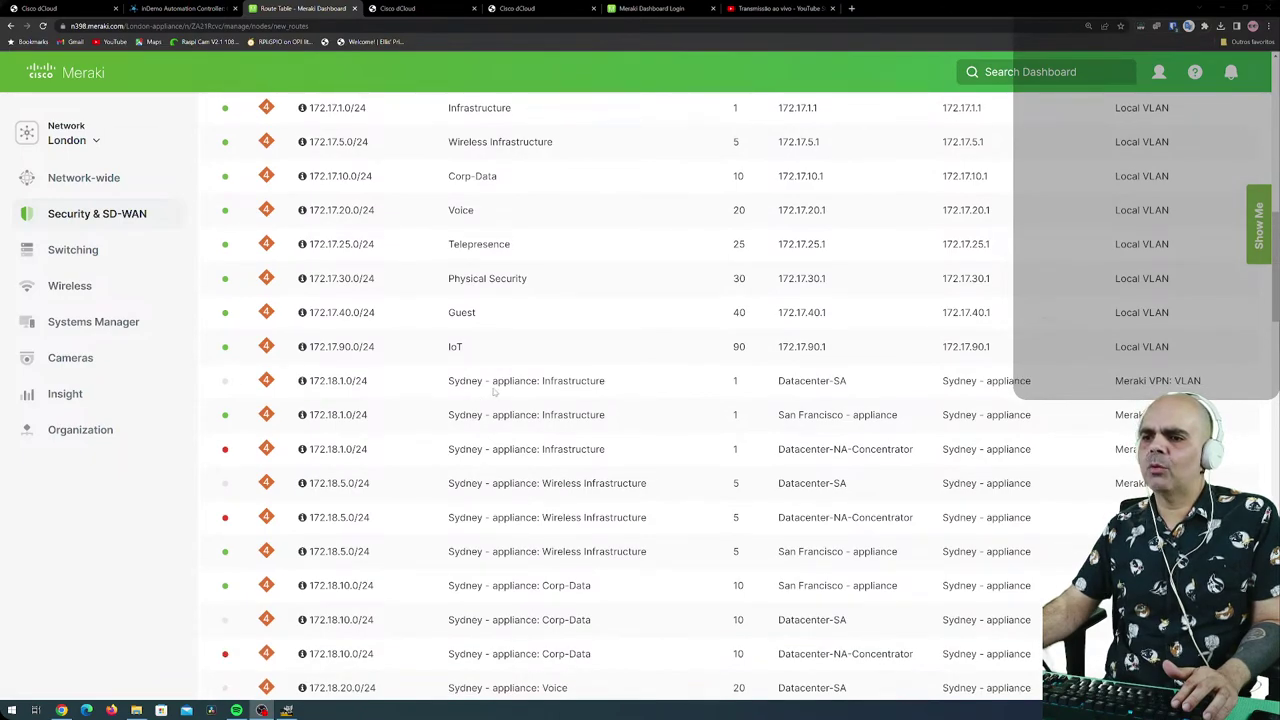
scroll(522, 504, down, 6)
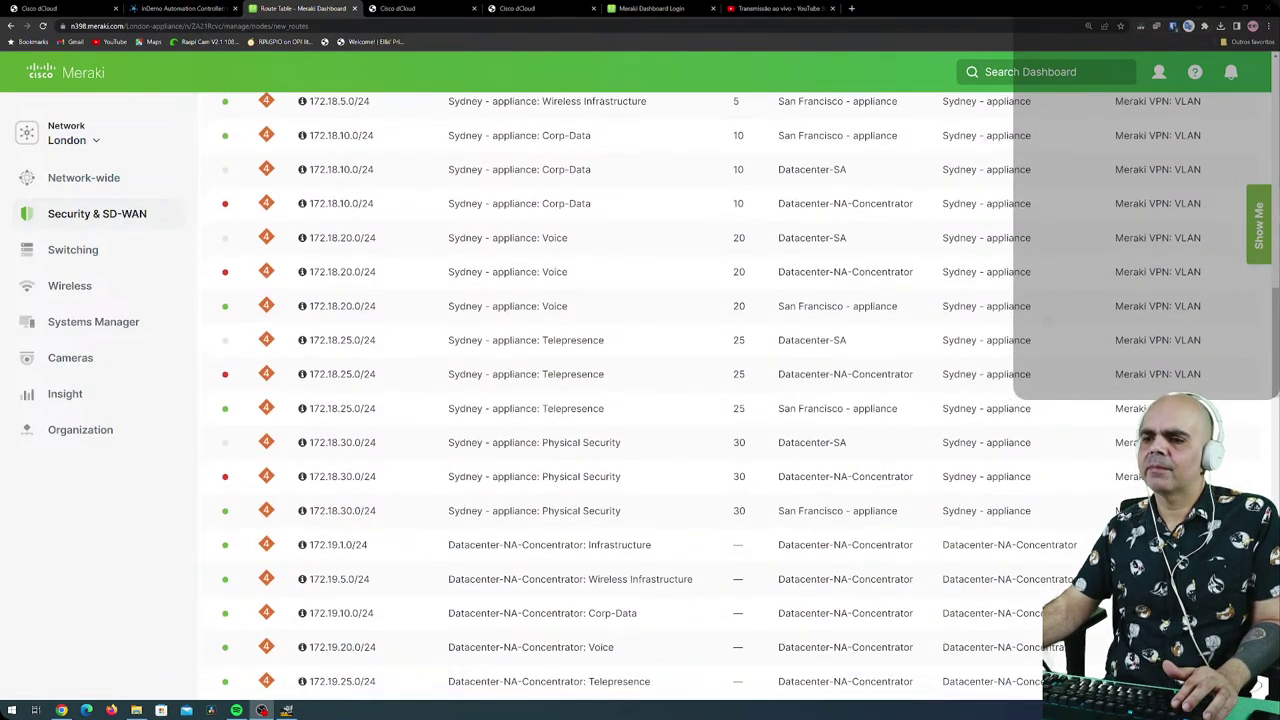
scroll(760, 510, up, 10)
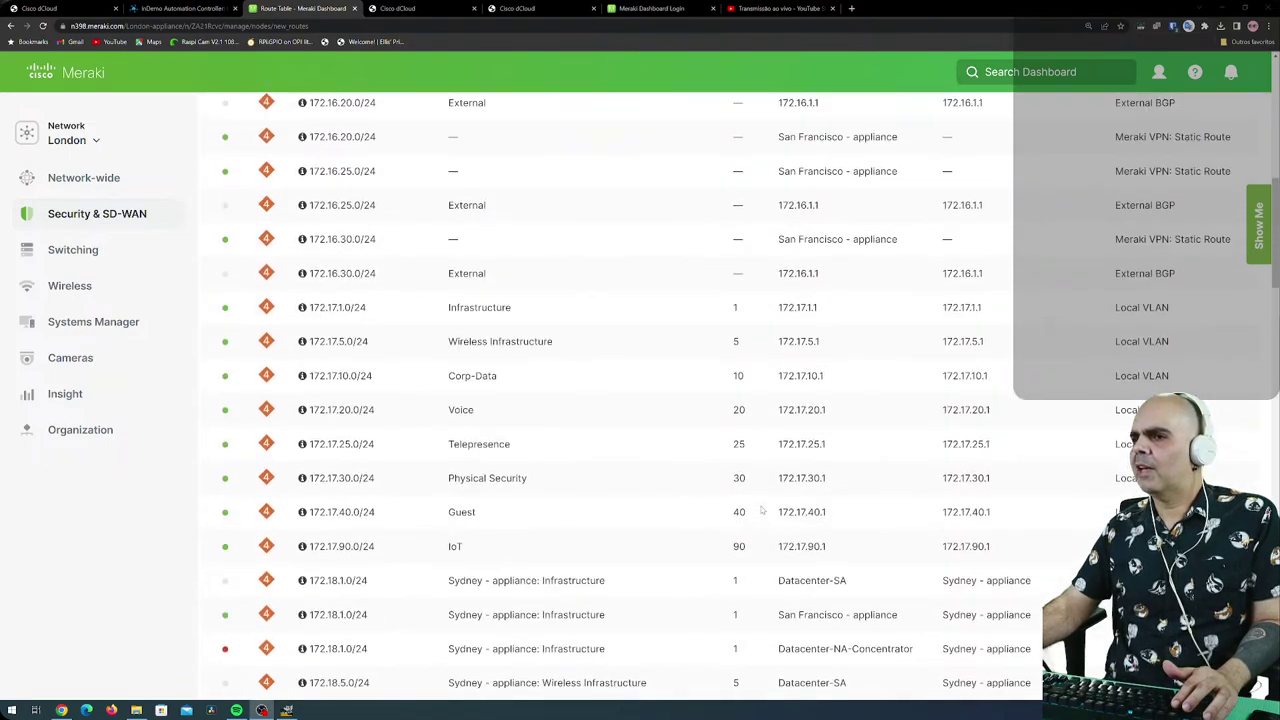
scroll(755, 513, up, 3)
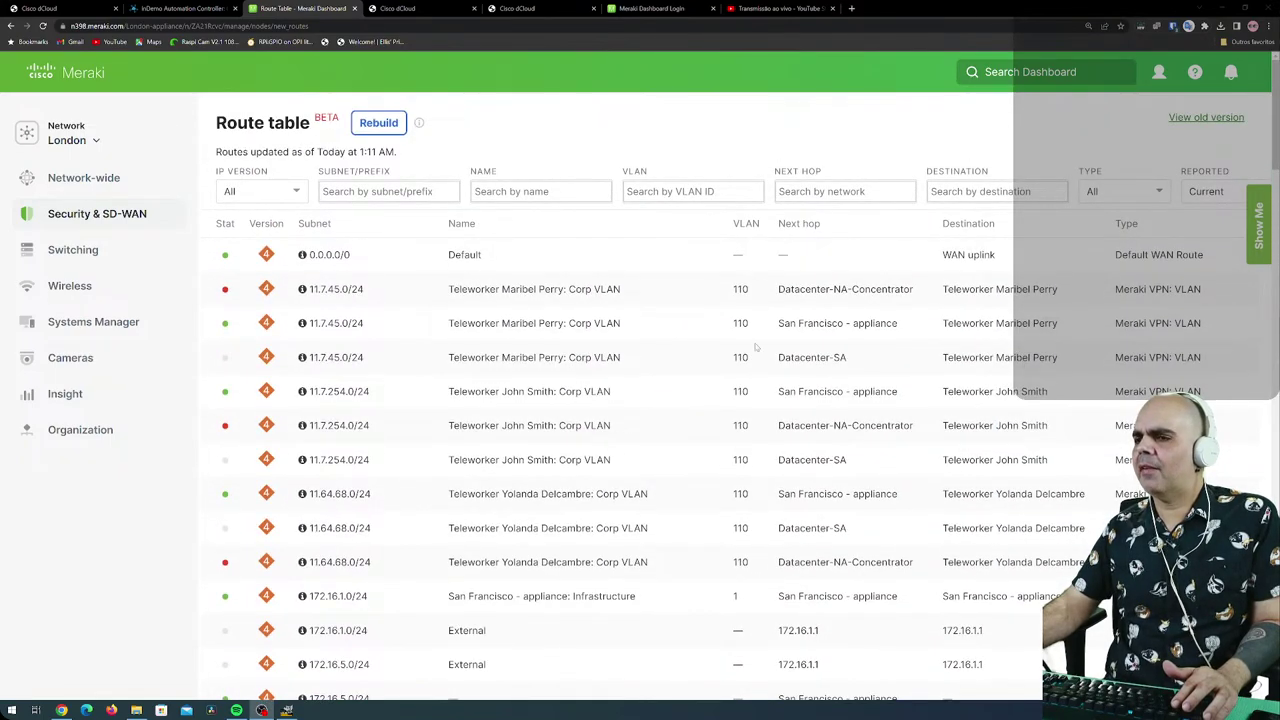
scroll(745, 518, down, 2)
scroll(745, 518, up, 3)
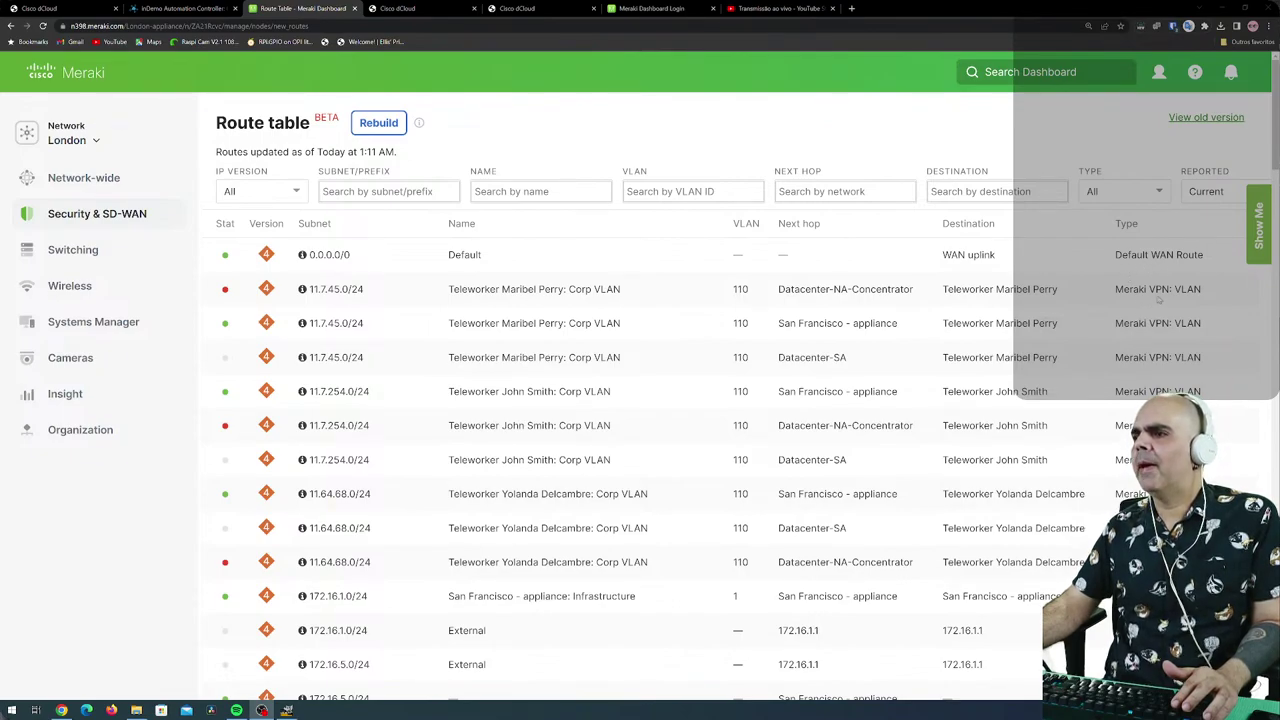
Compare the route types in the route table, from External BGP and static routes to local and Meraki VPN VLANs.
scroll(1180, 312, down, 4)
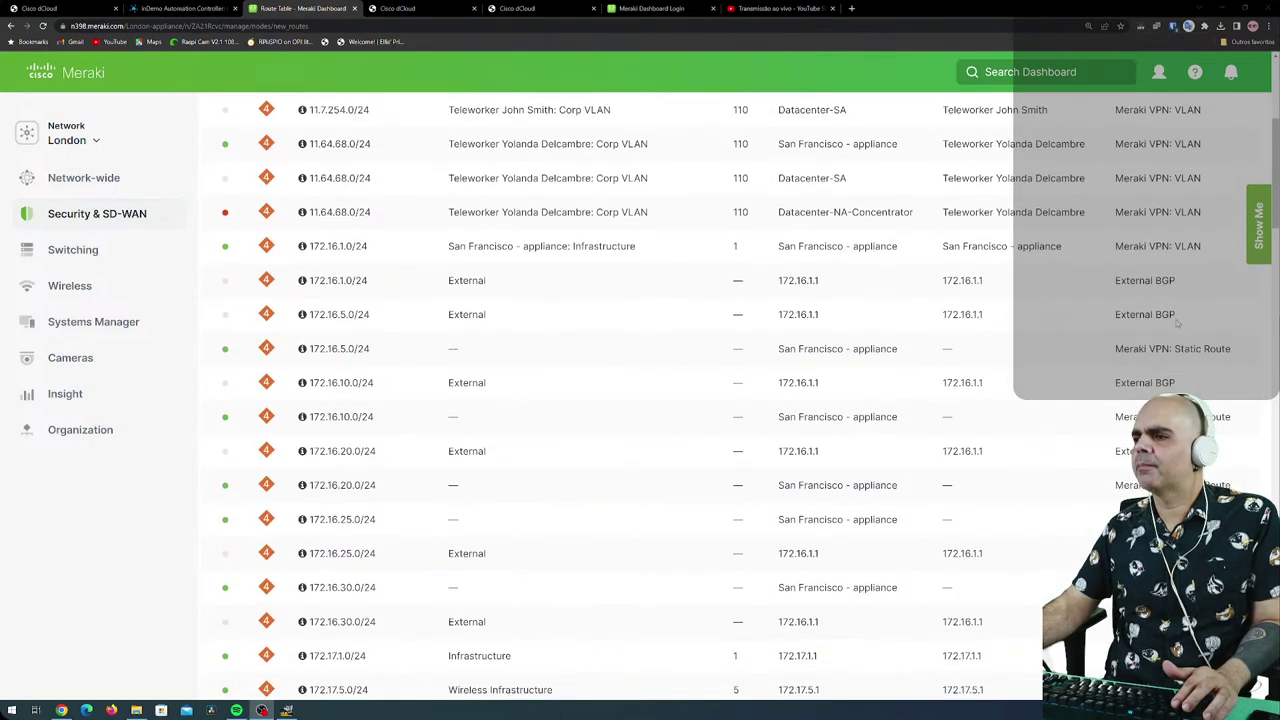
scroll(750, 395, down, 5)
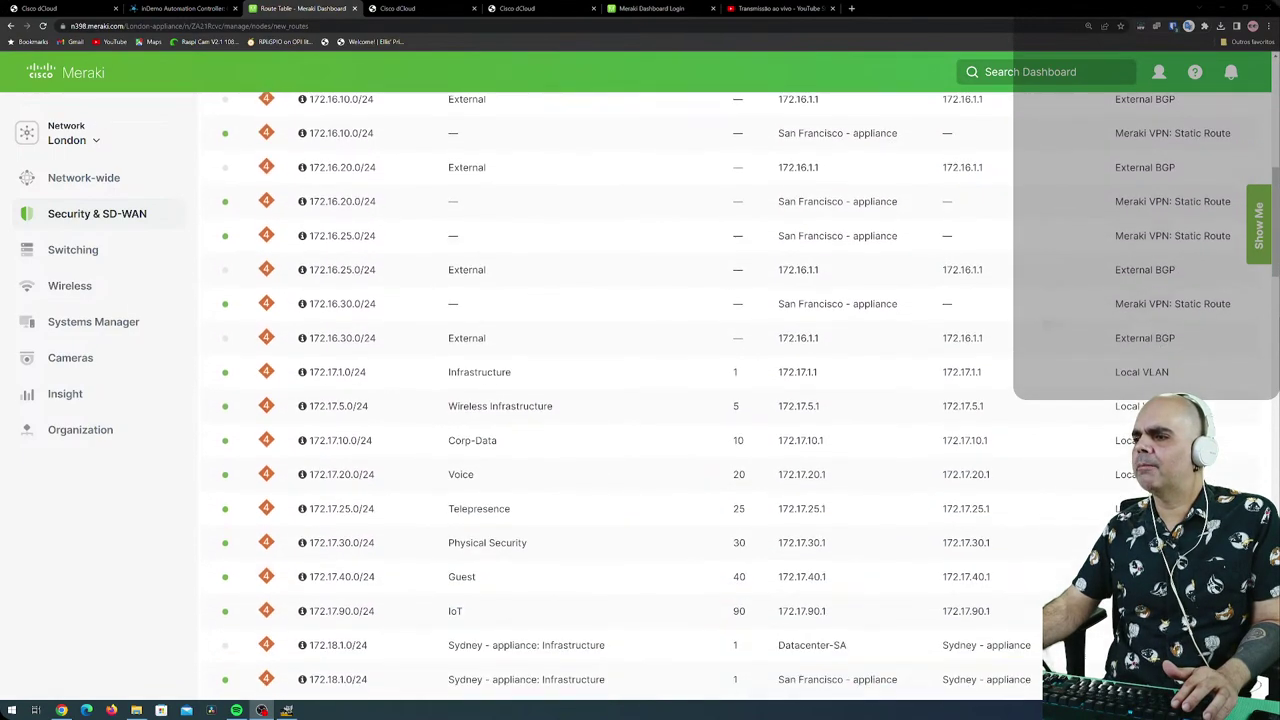
scroll(750, 395, down, 2)
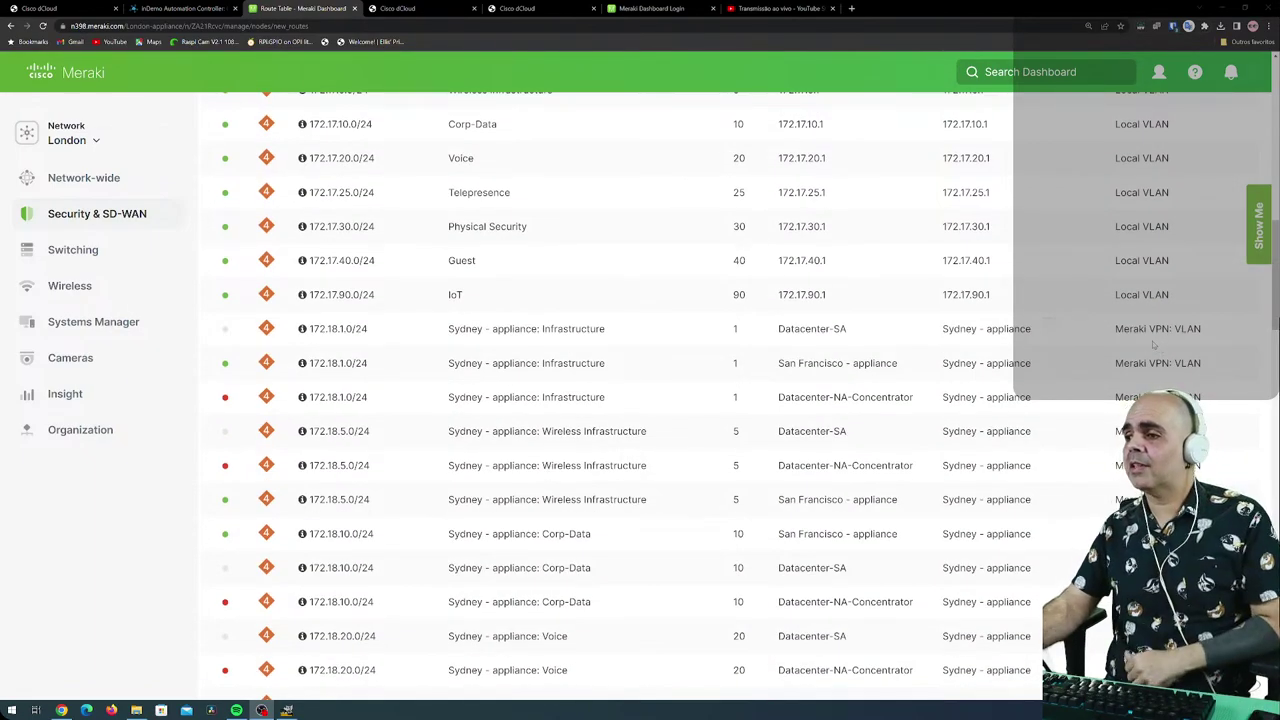
scroll(1160, 347, down, 4)
scroll(1155, 343, down, 3)
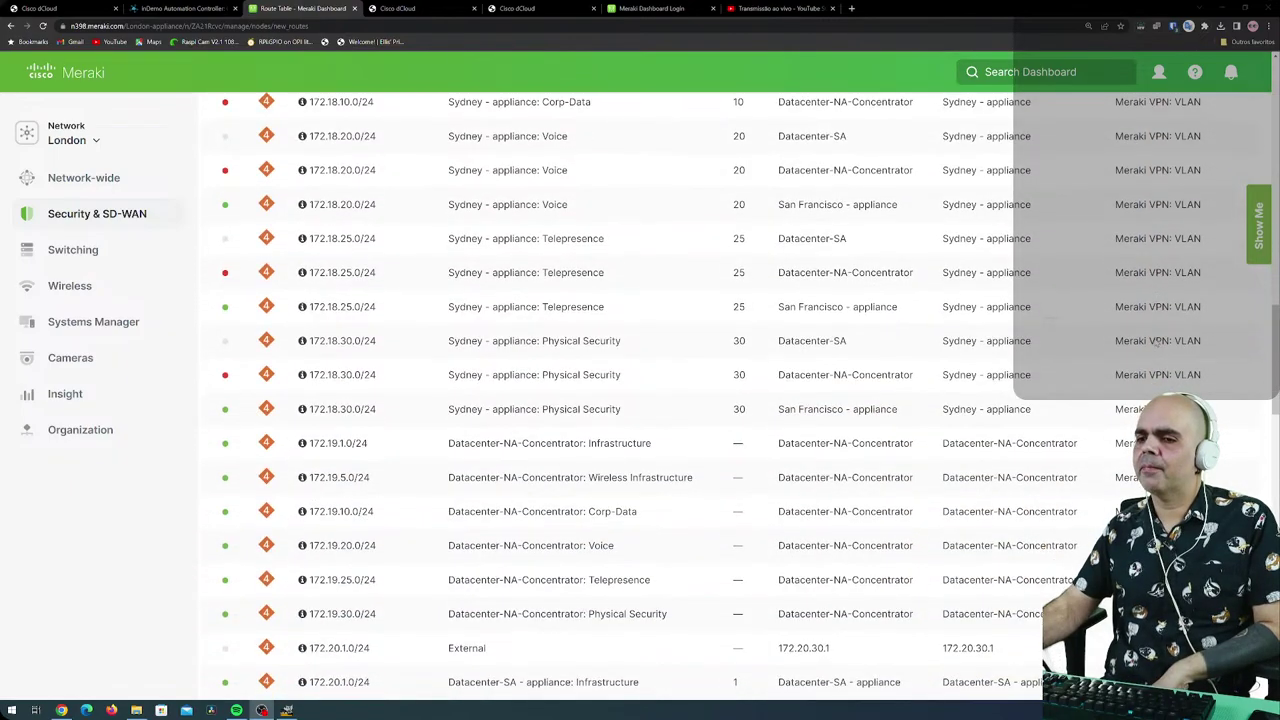
Open the Addressing & VLANs settings and review the deployment mode and client tracking options.
mouse_move(130, 218)
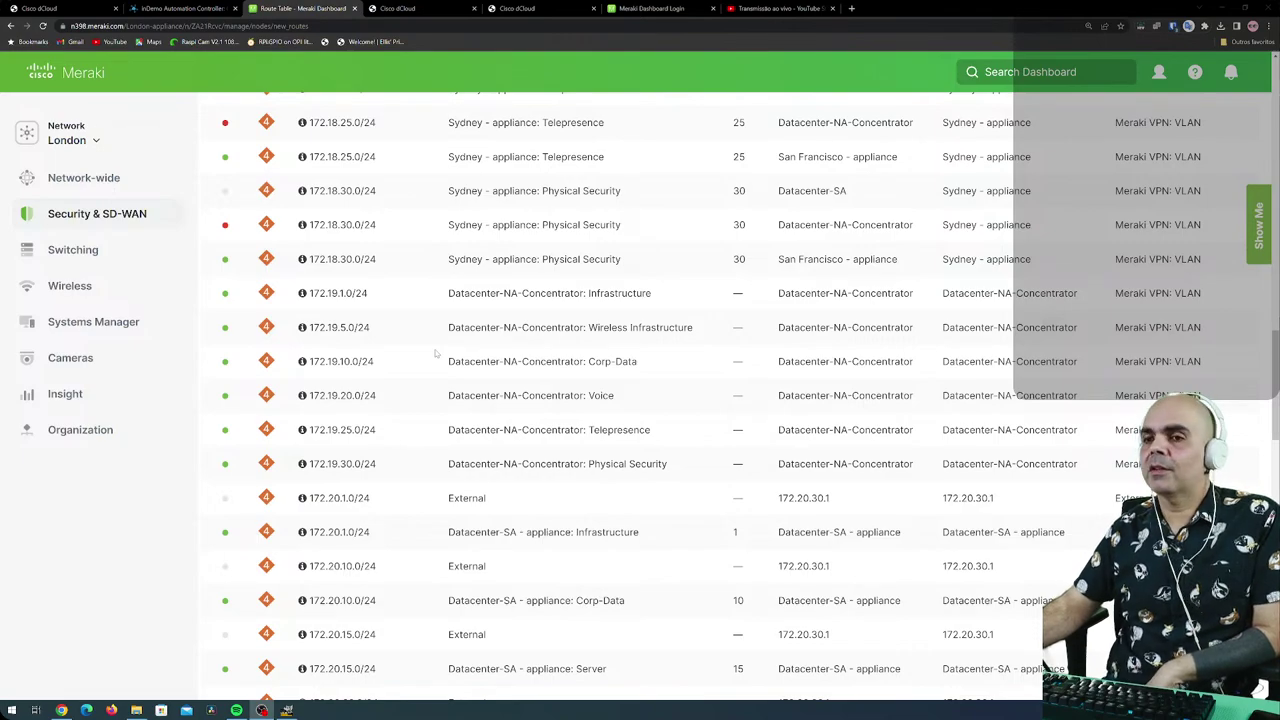
scroll(437, 354, down, 1)
scroll(437, 354, up, 3)
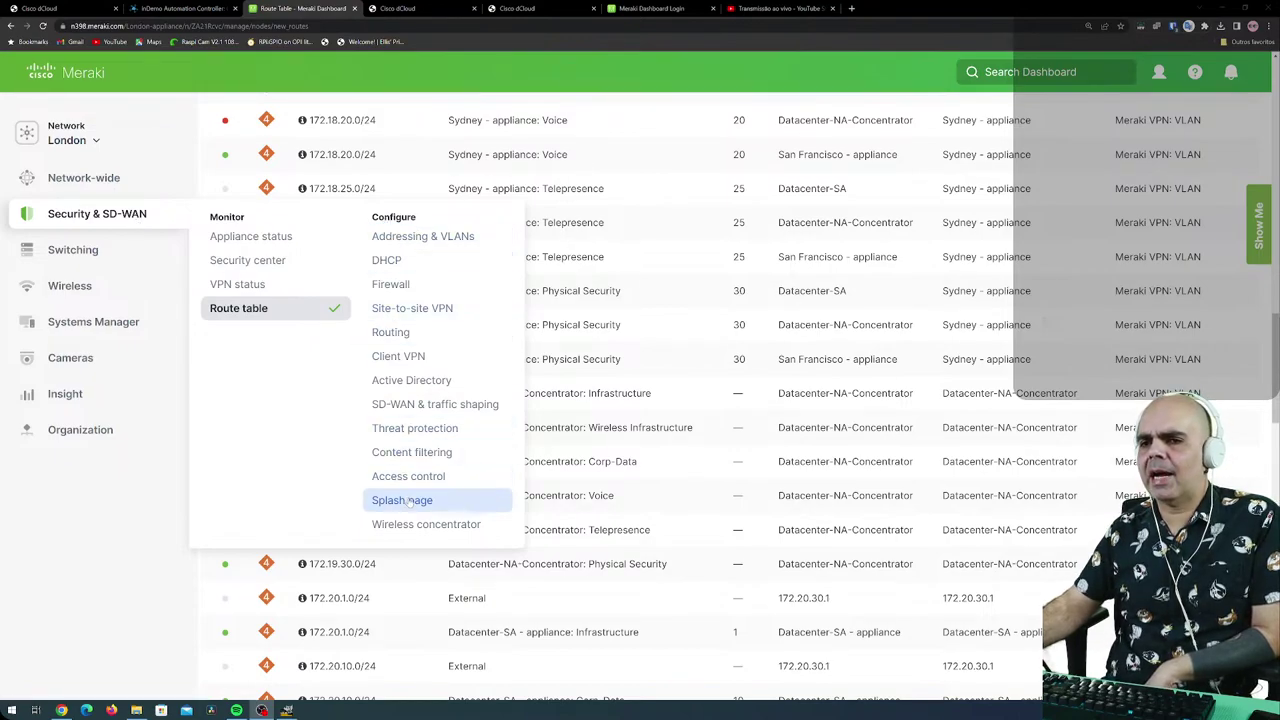
click(420, 245)
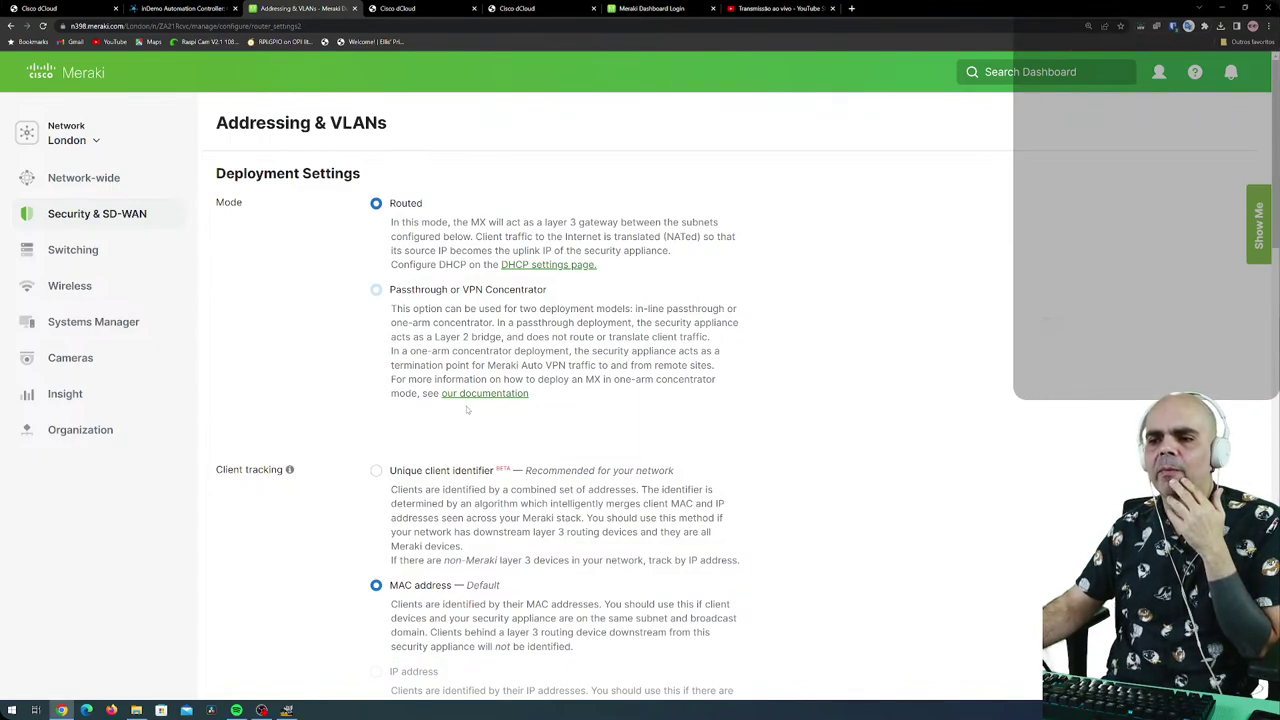
scroll(467, 410, down, 2)
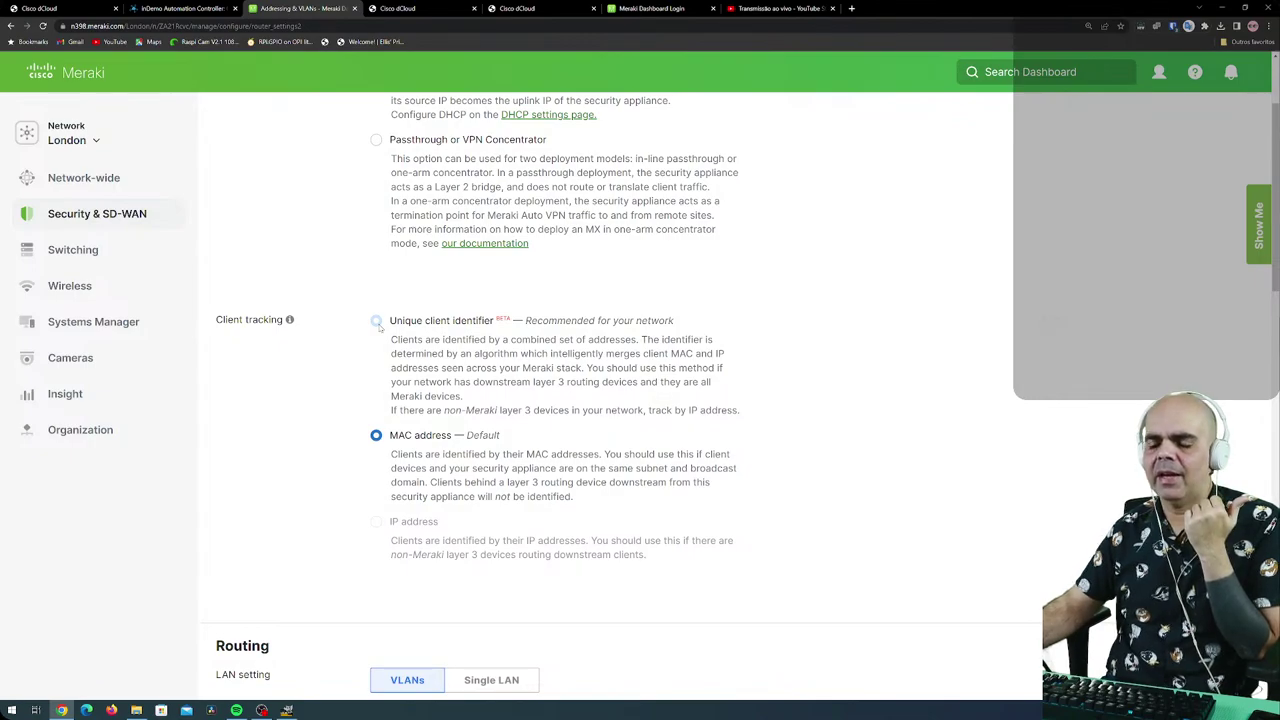
scroll(396, 433, down, 4)
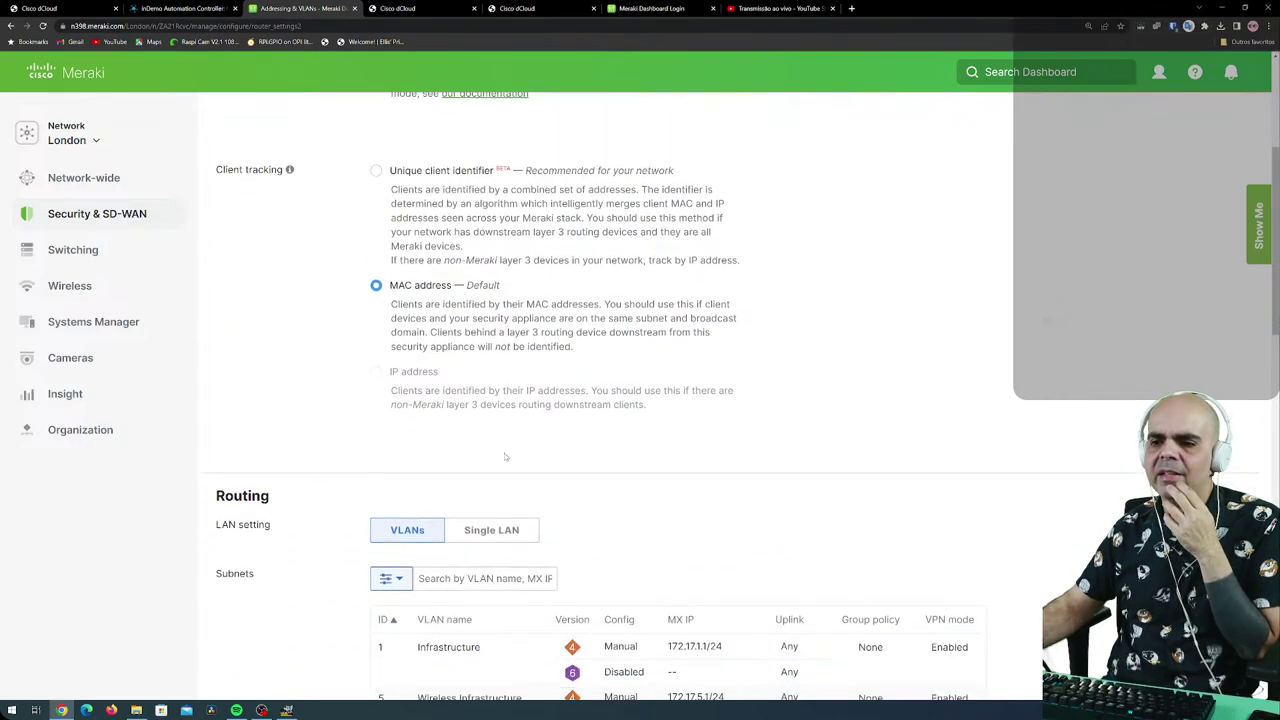
scroll(396, 433, up, 3)
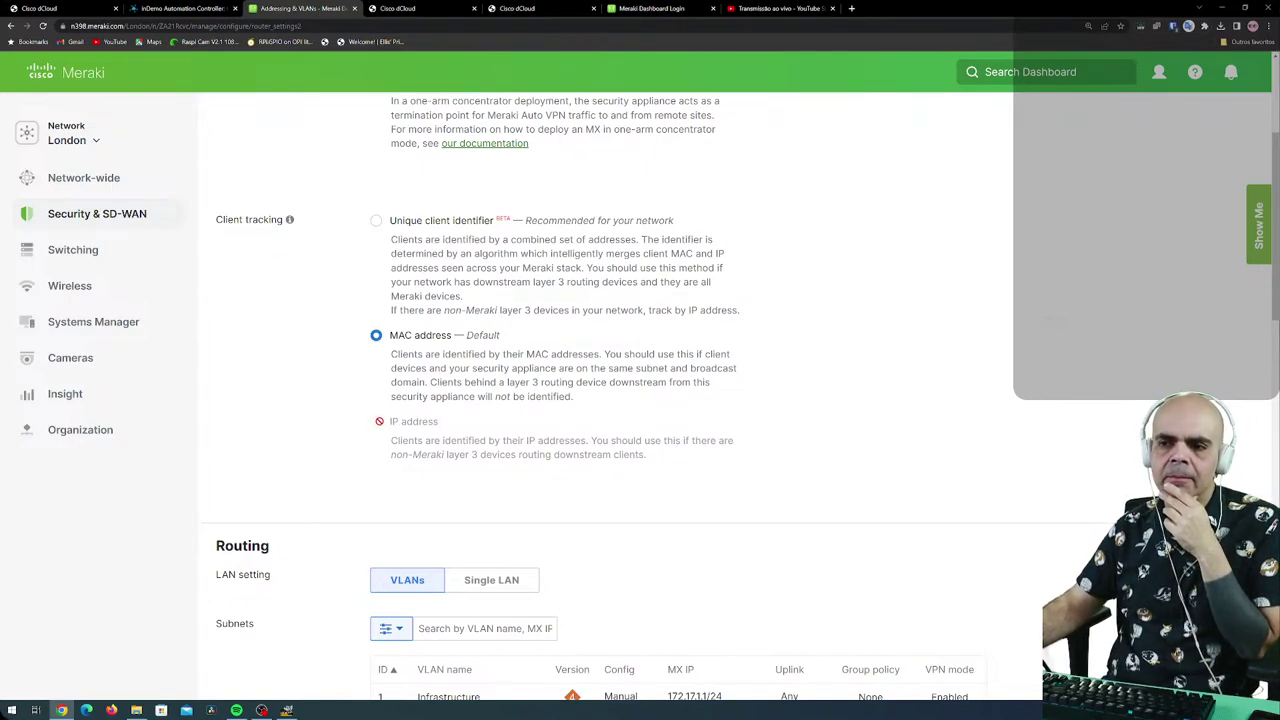
Preview the Single LAN setting under Routing, return to VLANs, and review the subnets table.
scroll(415, 503, down, 1)
scroll(415, 503, down, 3)
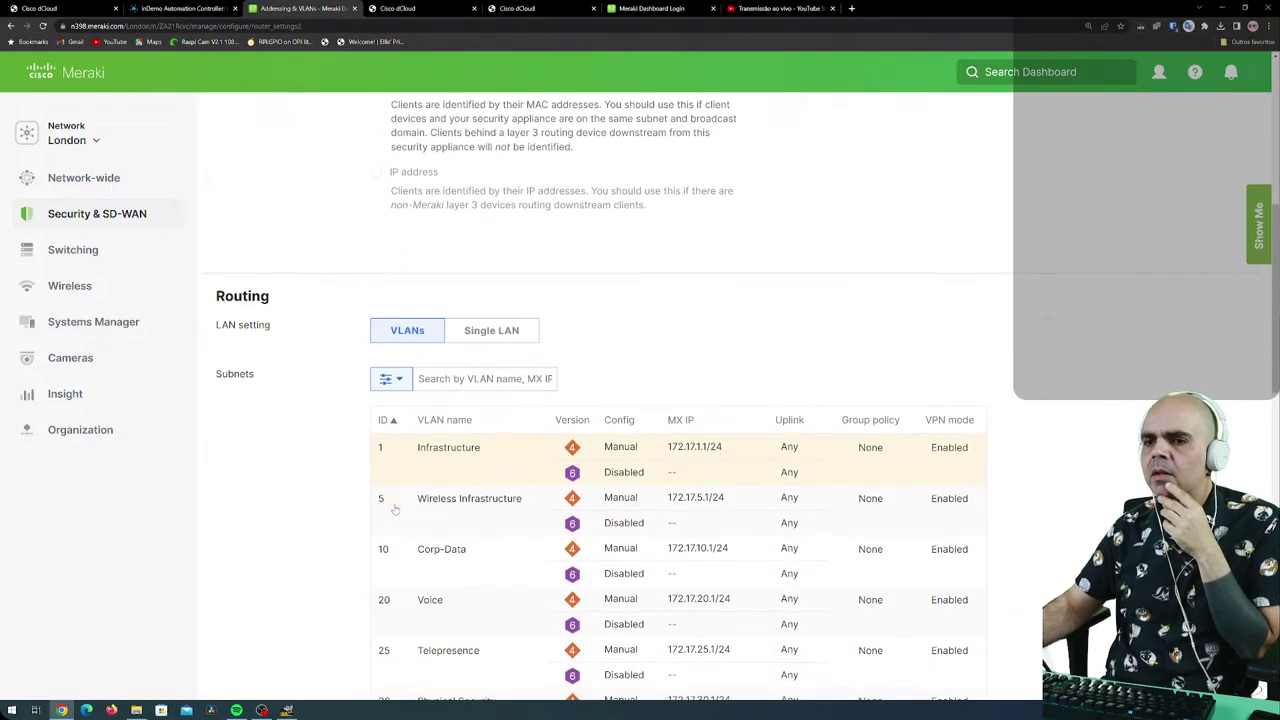
scroll(281, 358, down, 1)
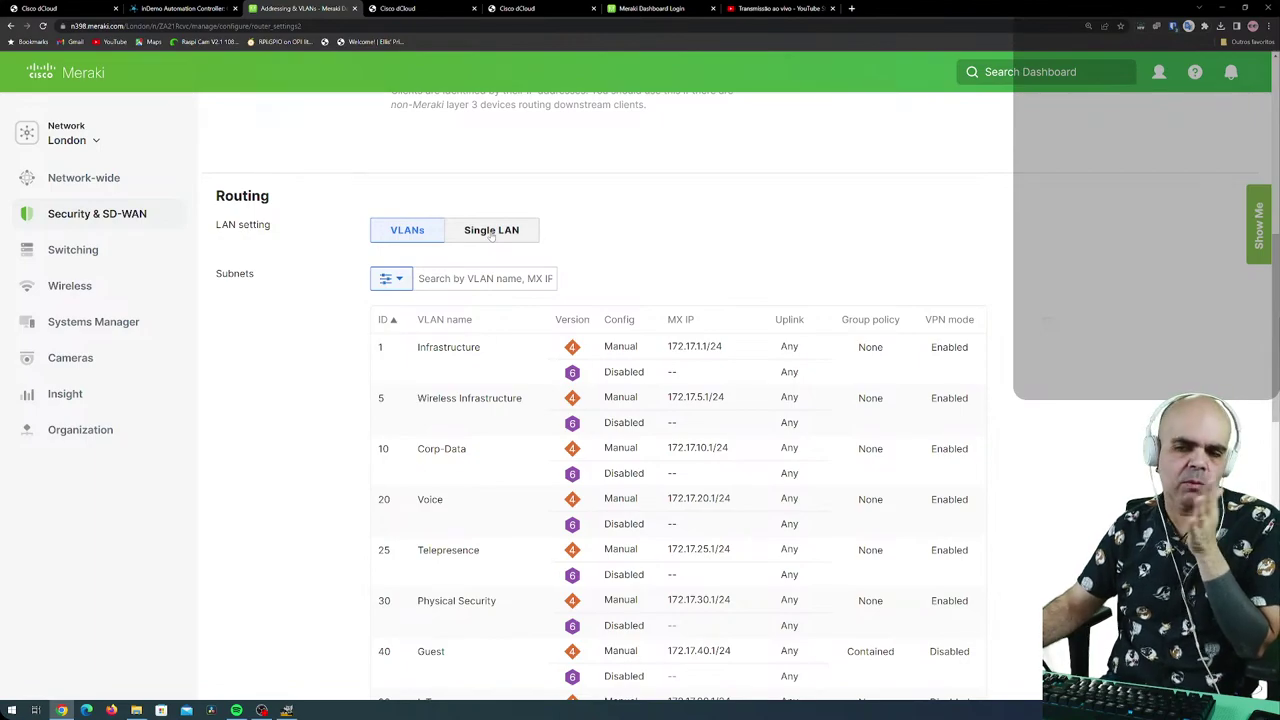
click(491, 234)
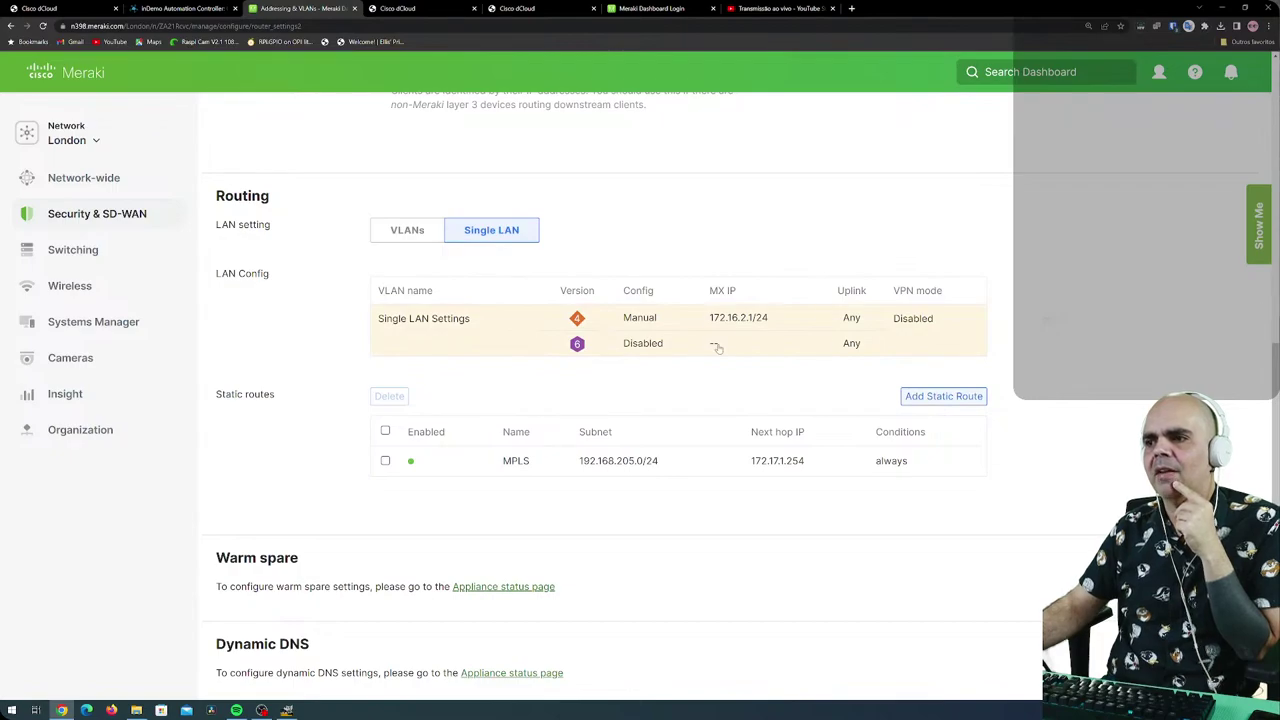
click(430, 232)
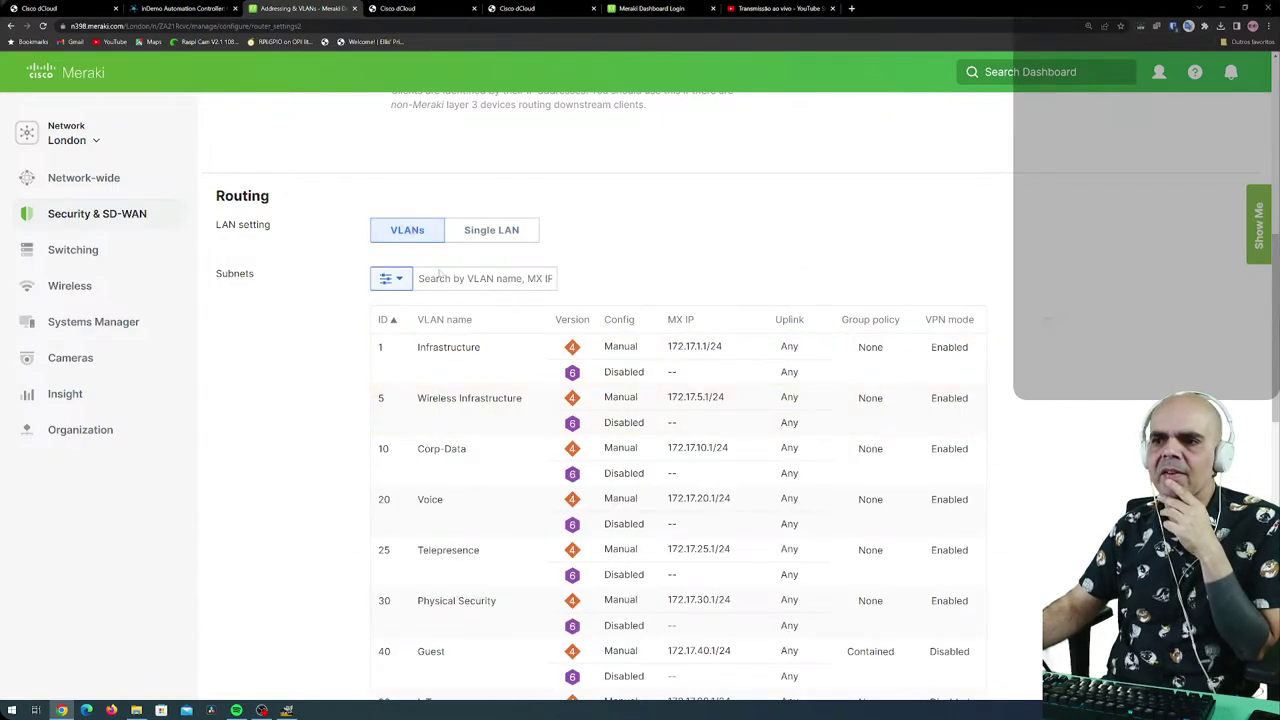
scroll(460, 330, down, 3)
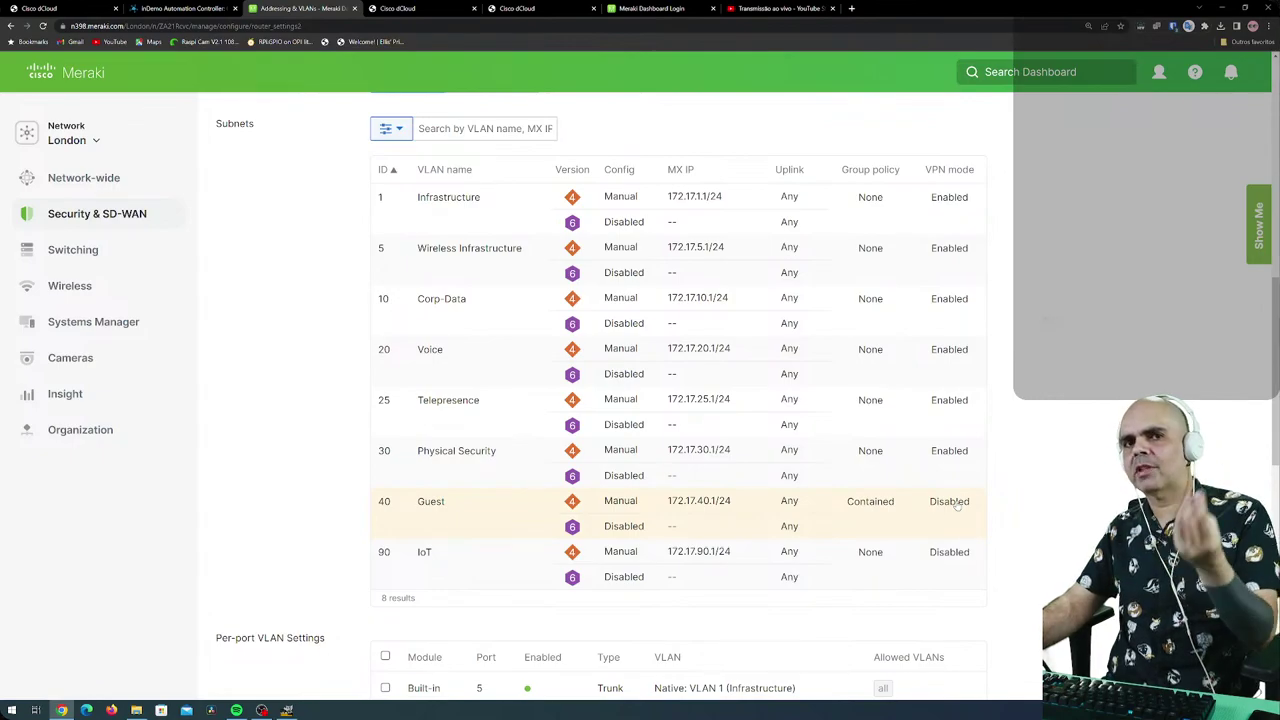
Examine the per-port VLAN settings and the static routes on the Addressing & VLANs page.
scroll(494, 480, down, 3)
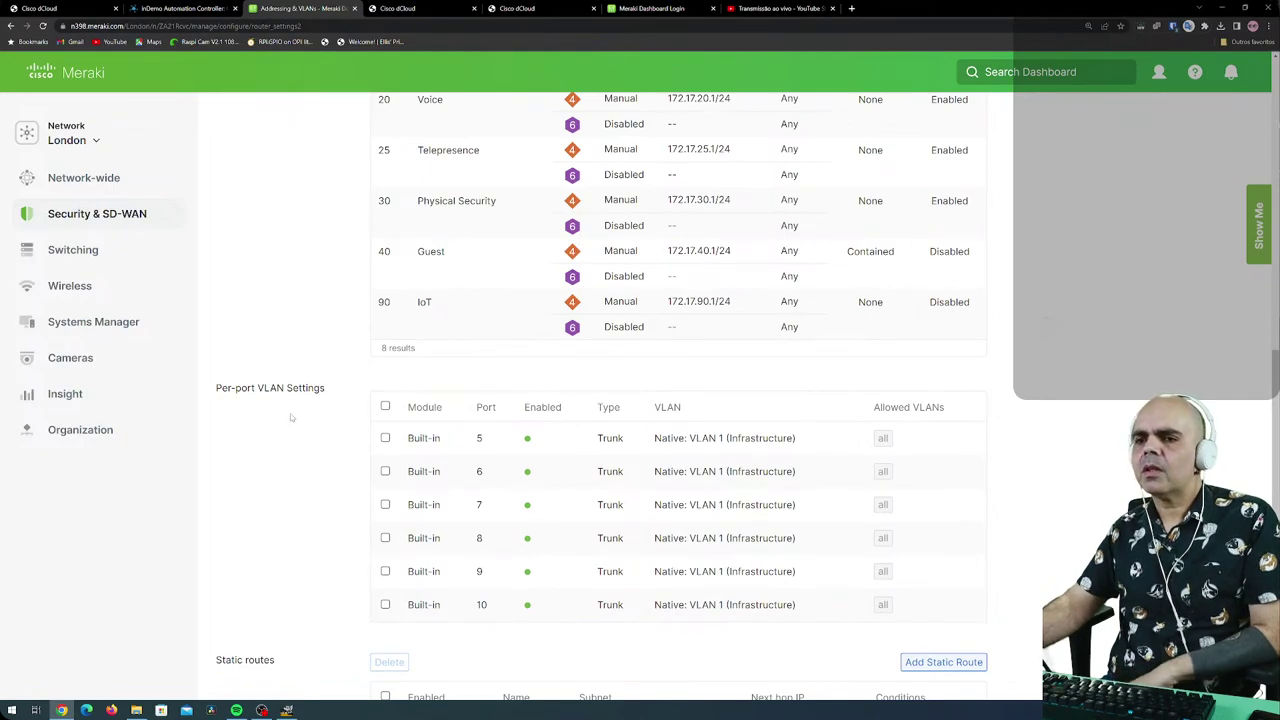
scroll(270, 404, down, 1)
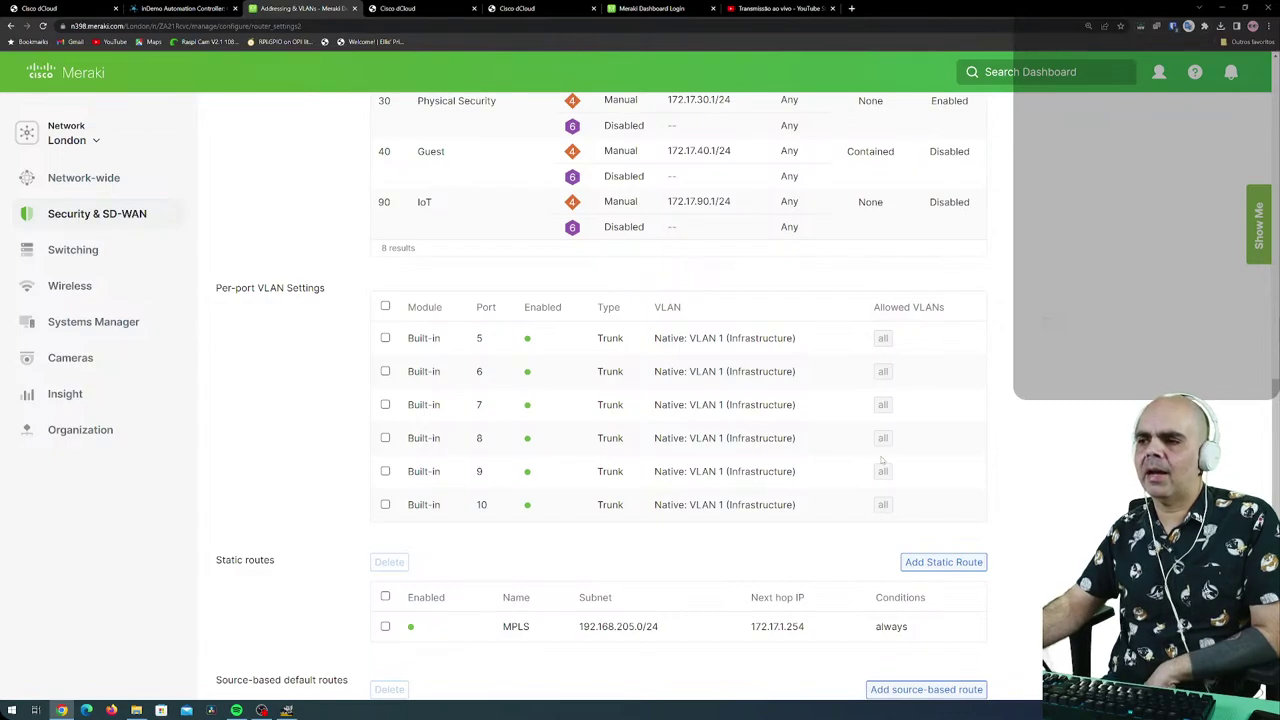
scroll(876, 404, down, 2)
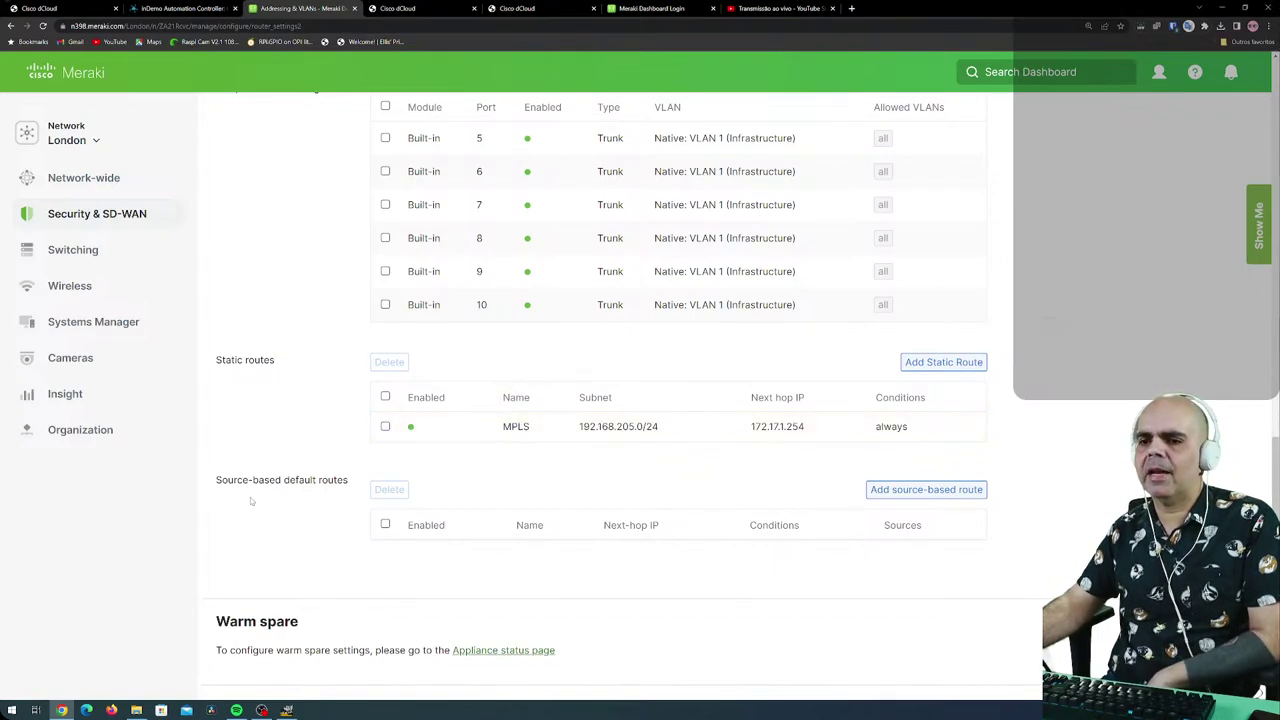
Check the options for adding a source-based default route without saving one, and view the warm spare and dynamic DNS sections.
scroll(253, 503, down, 1)
scroll(259, 445, down, 1)
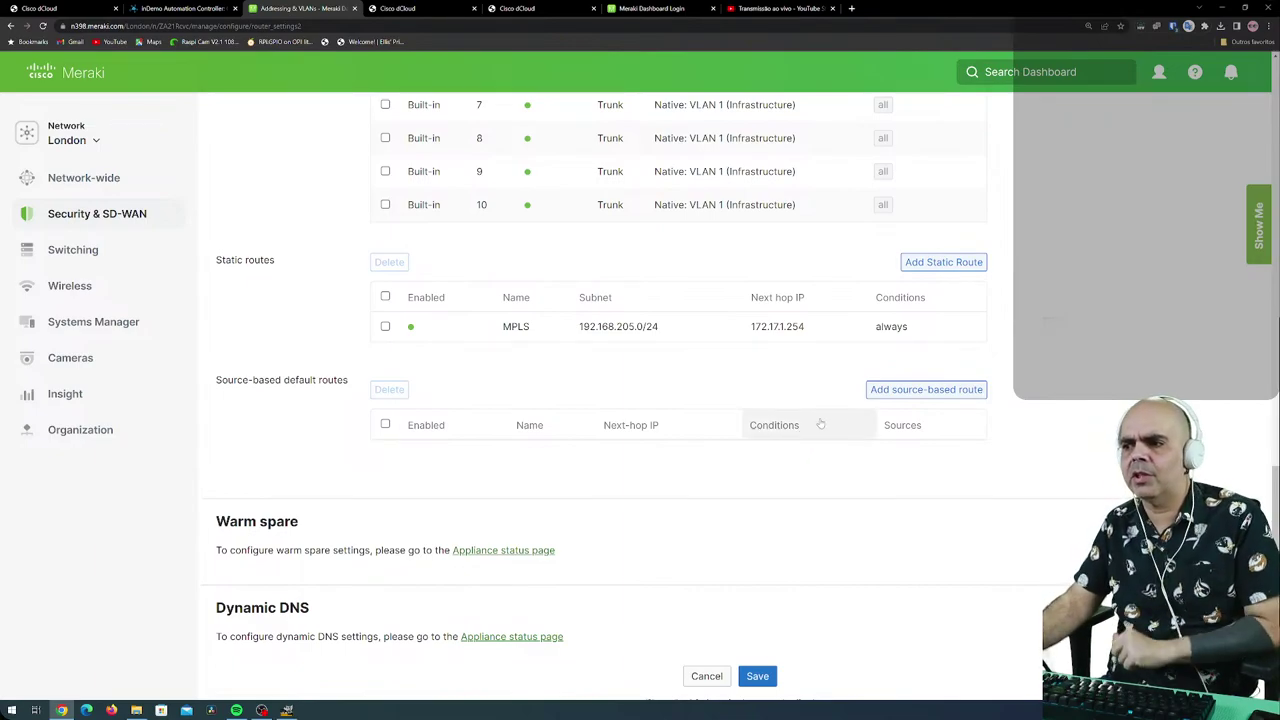
click(933, 389)
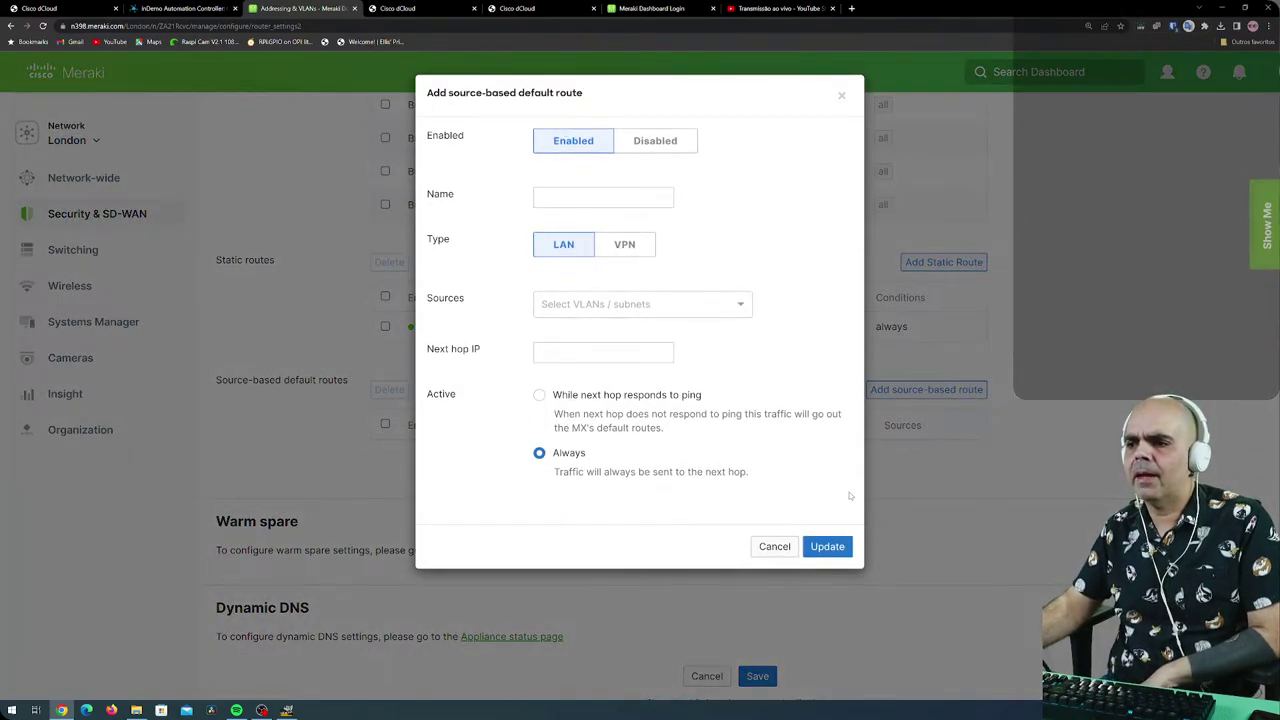
click(772, 545)
scroll(708, 537, down, 2)
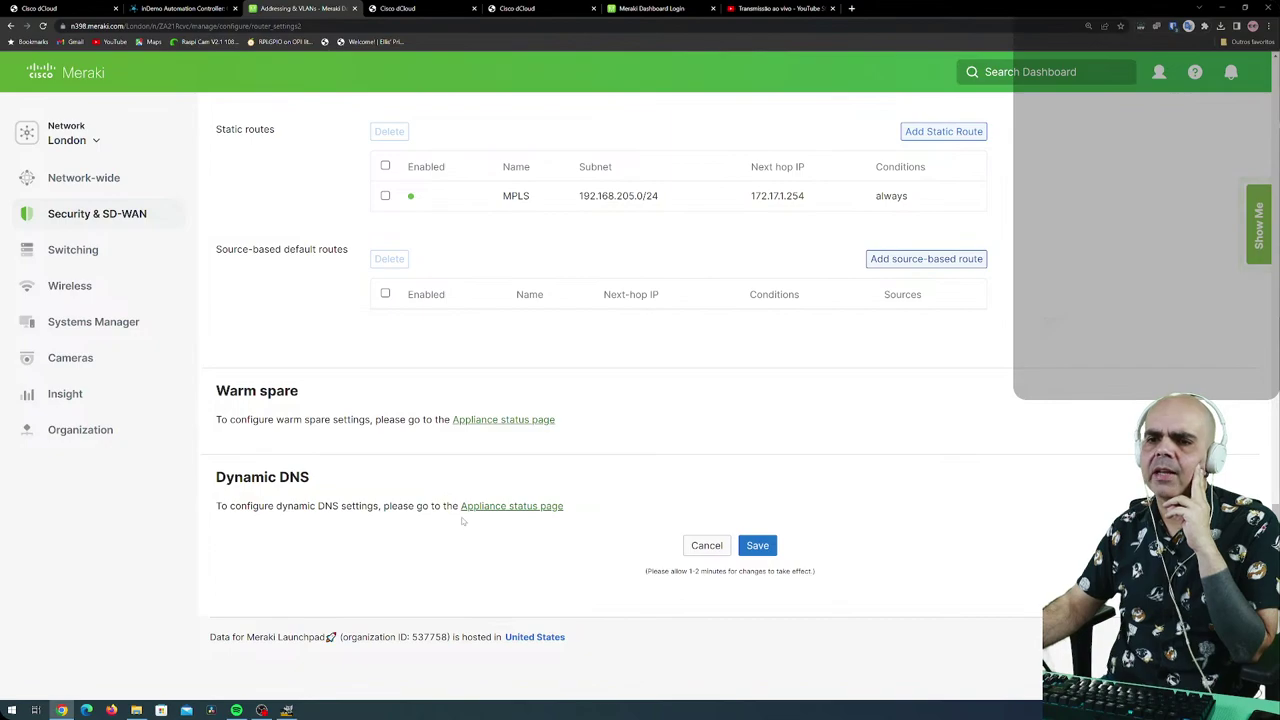
Open the DHCP configuration and review the settings for the Infrastructure and Wireless Infrastructure VLANs.
mouse_move(81, 236)
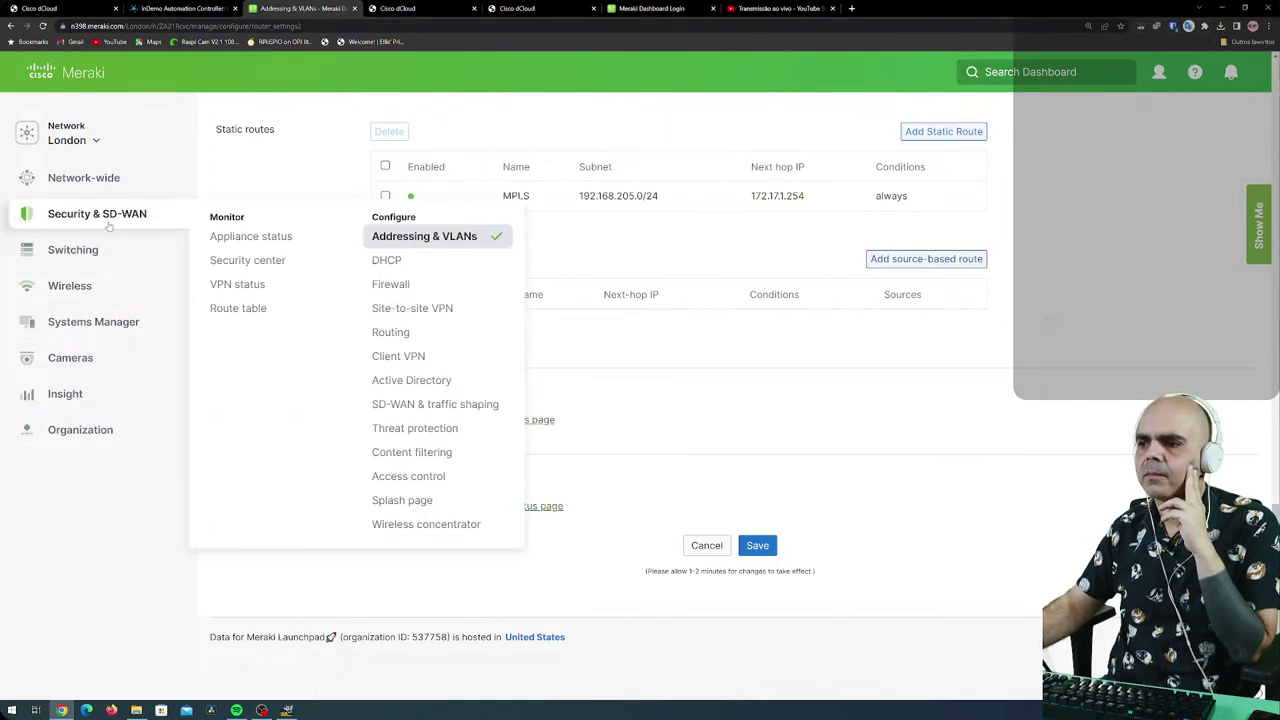
click(398, 264)
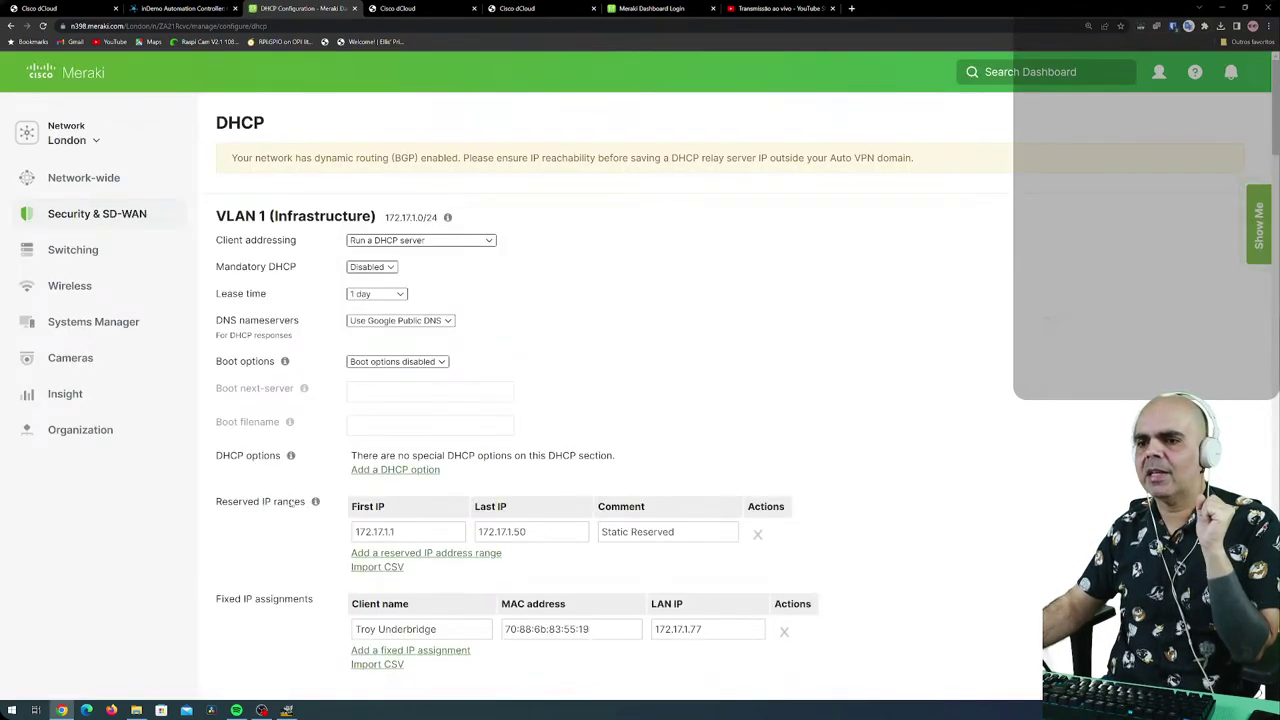
scroll(294, 505, down, 5)
scroll(294, 508, down, 3)
scroll(294, 500, up, 3)
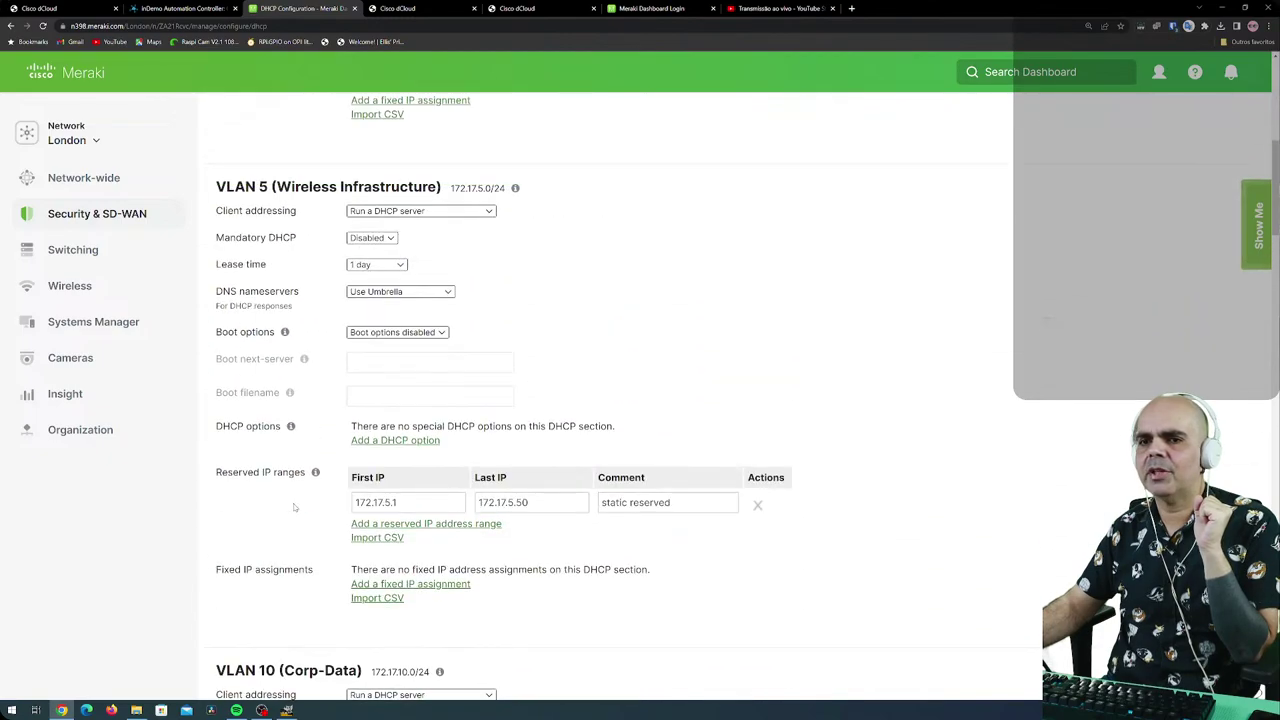
Open the London appliance's firewall configuration.
mouse_move(166, 216)
click(392, 286)
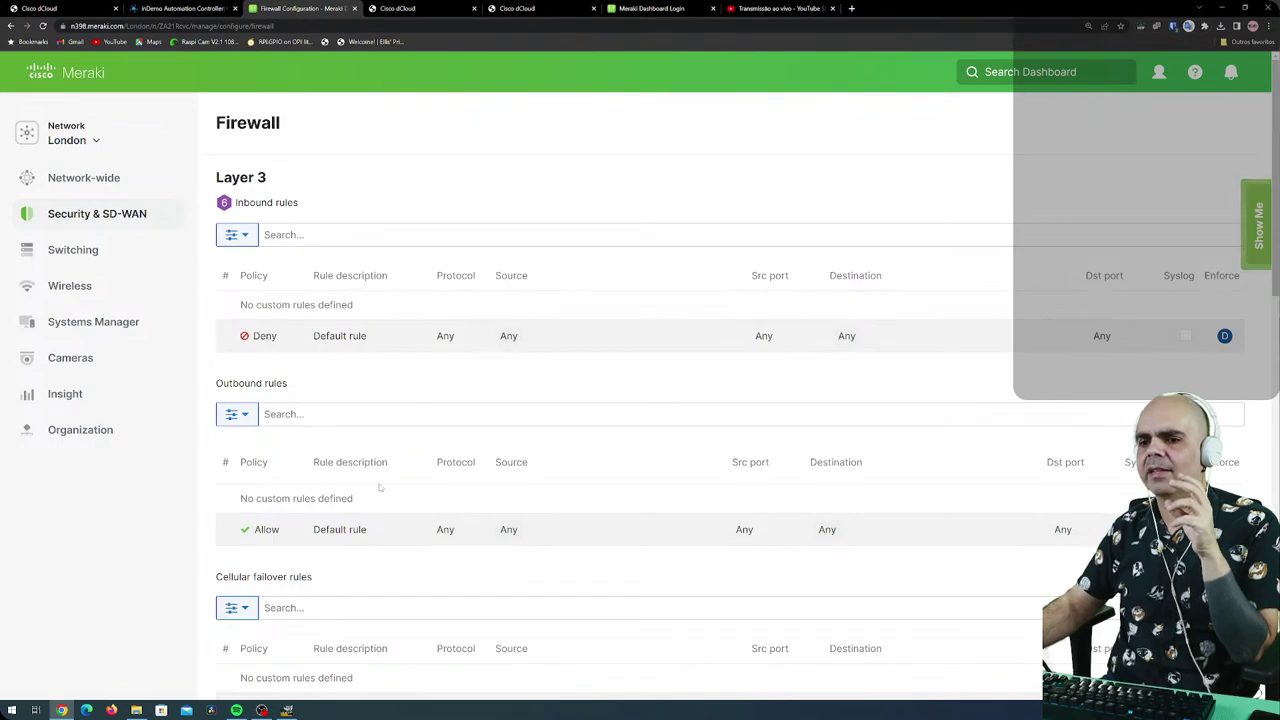
Examine the Layer 3 rules, security appliance services, Layer 7 rules and forwarding rules on the Firewall page.
scroll(379, 487, down, 10)
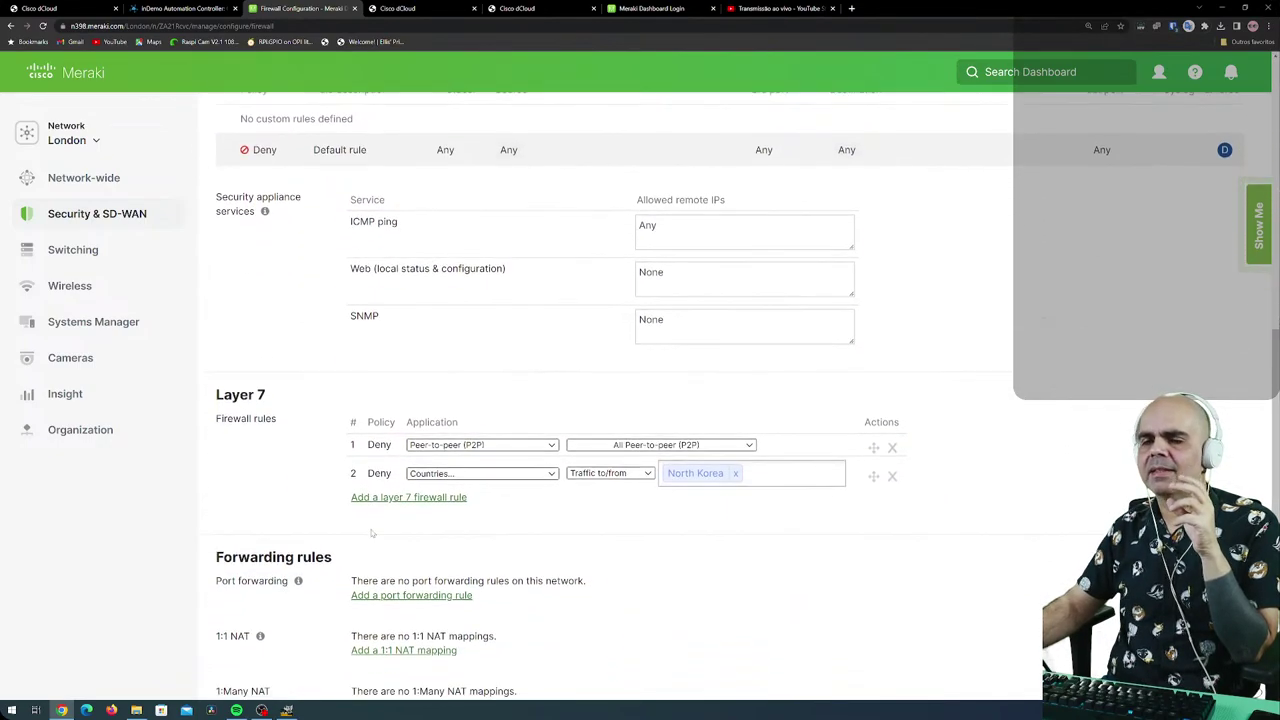
scroll(371, 534, down, 1)
scroll(371, 534, up, 10)
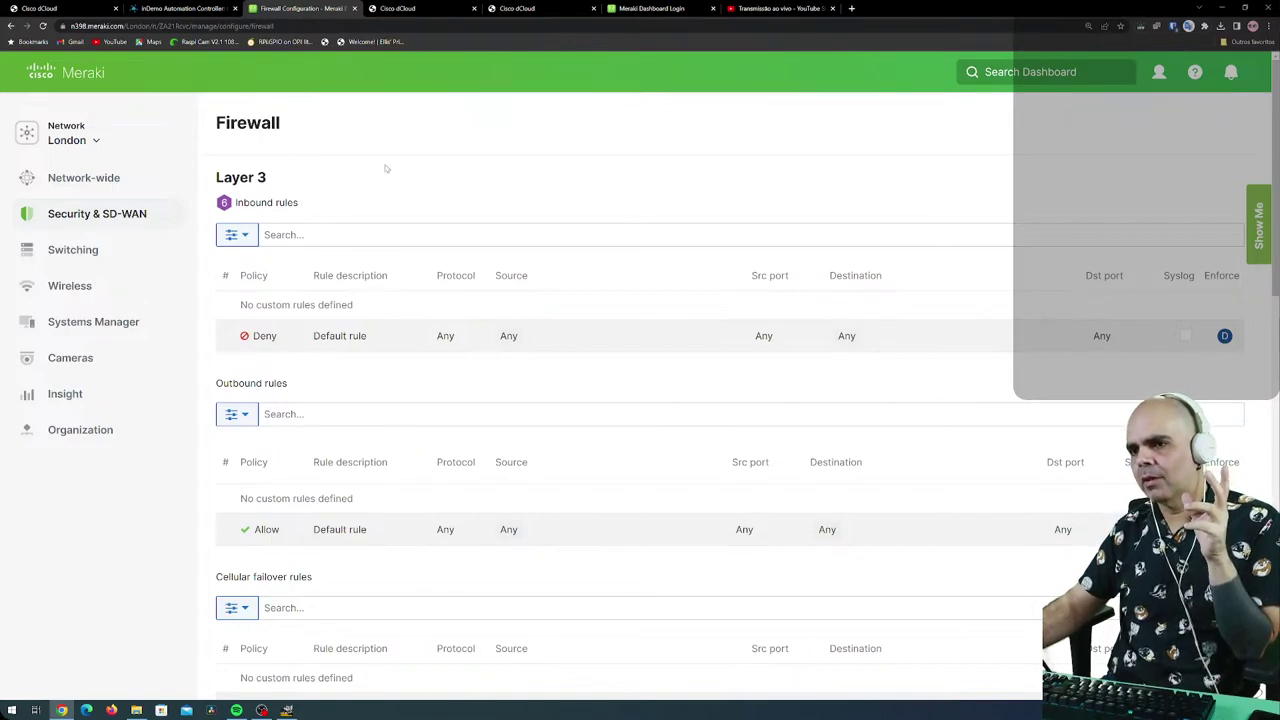
scroll(340, 380, down, 6)
scroll(340, 377, down, 5)
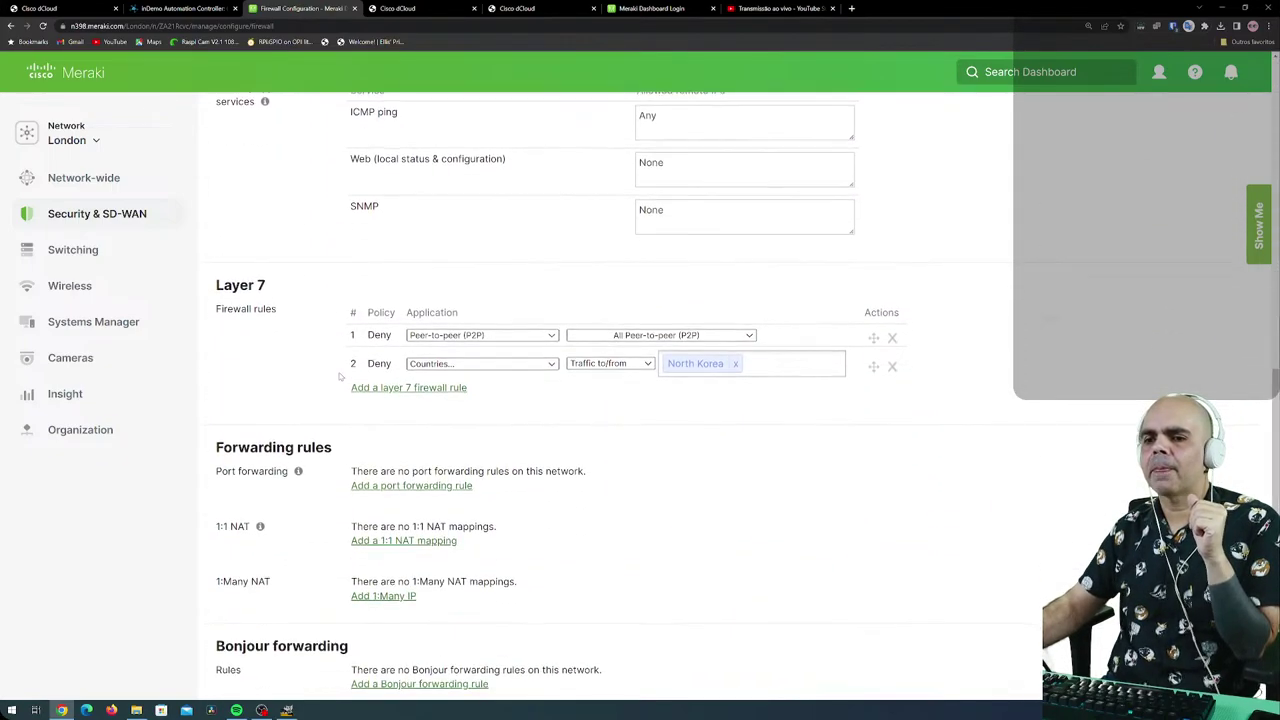
Open the Site-to-site VPN configuration and compare the settings for the Off, Hub (Mesh) and Spoke types, returning the selection to Spoke.
mouse_move(131, 228)
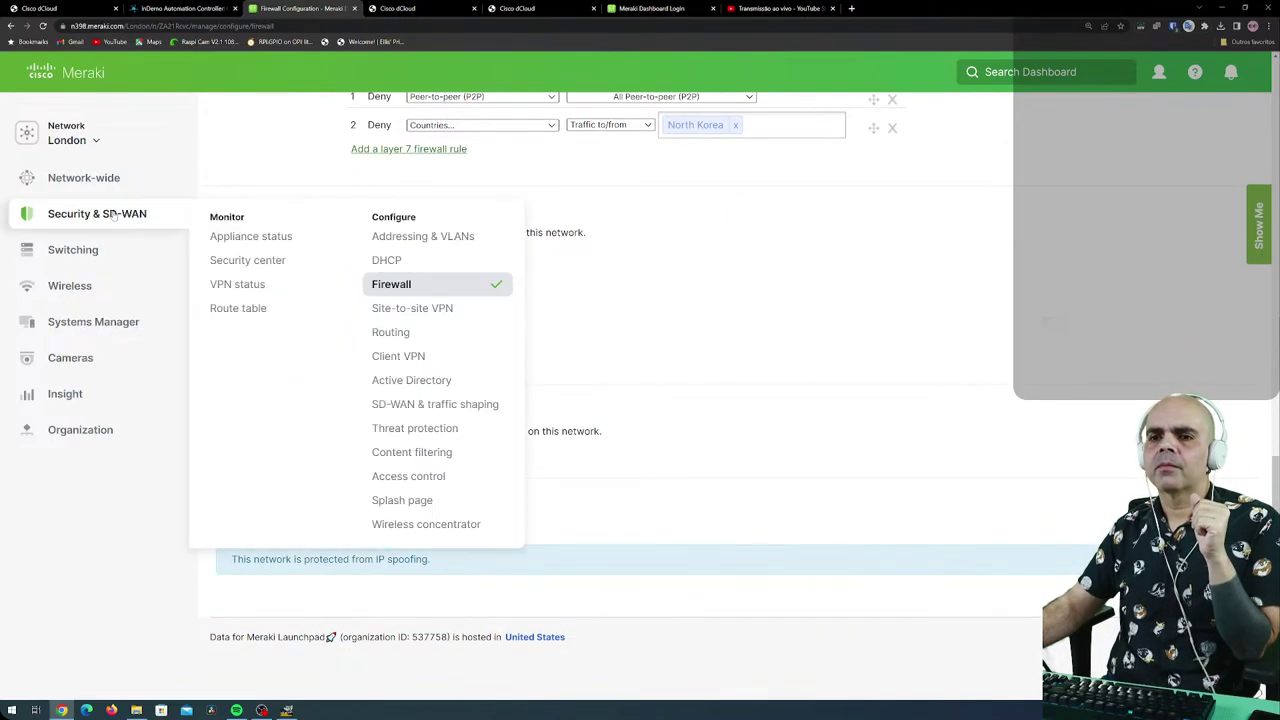
click(410, 310)
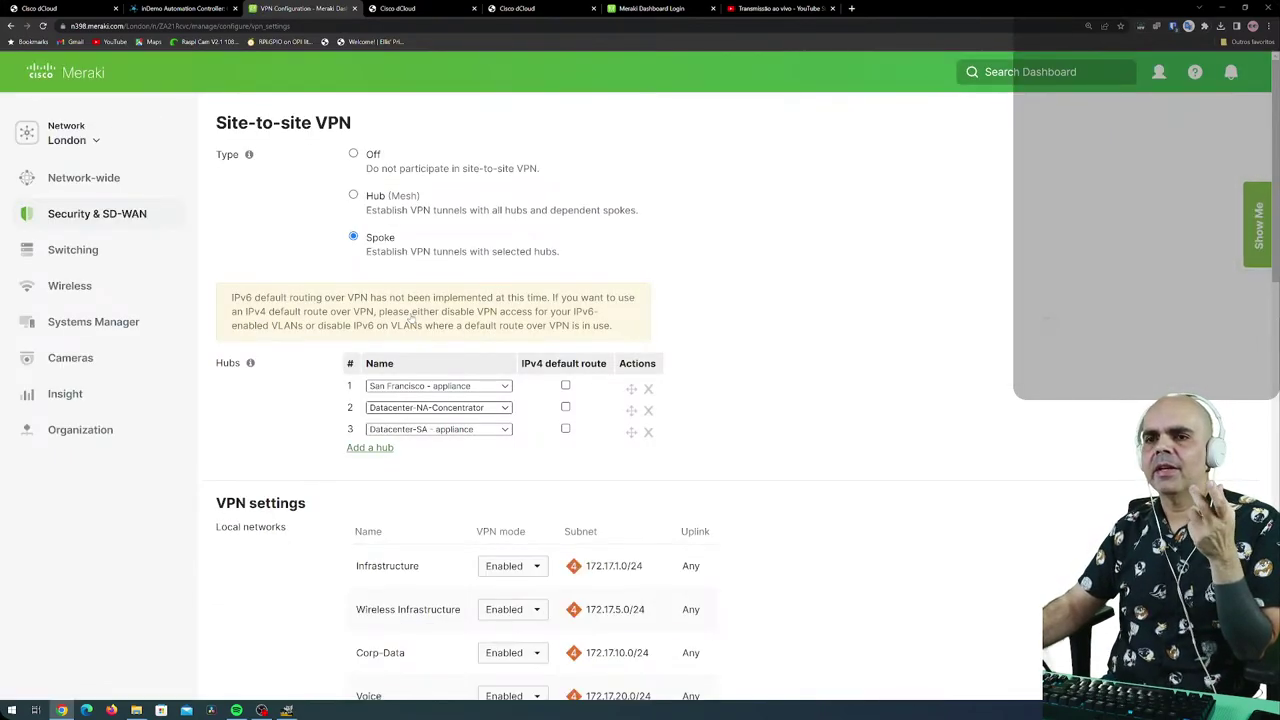
click(353, 155)
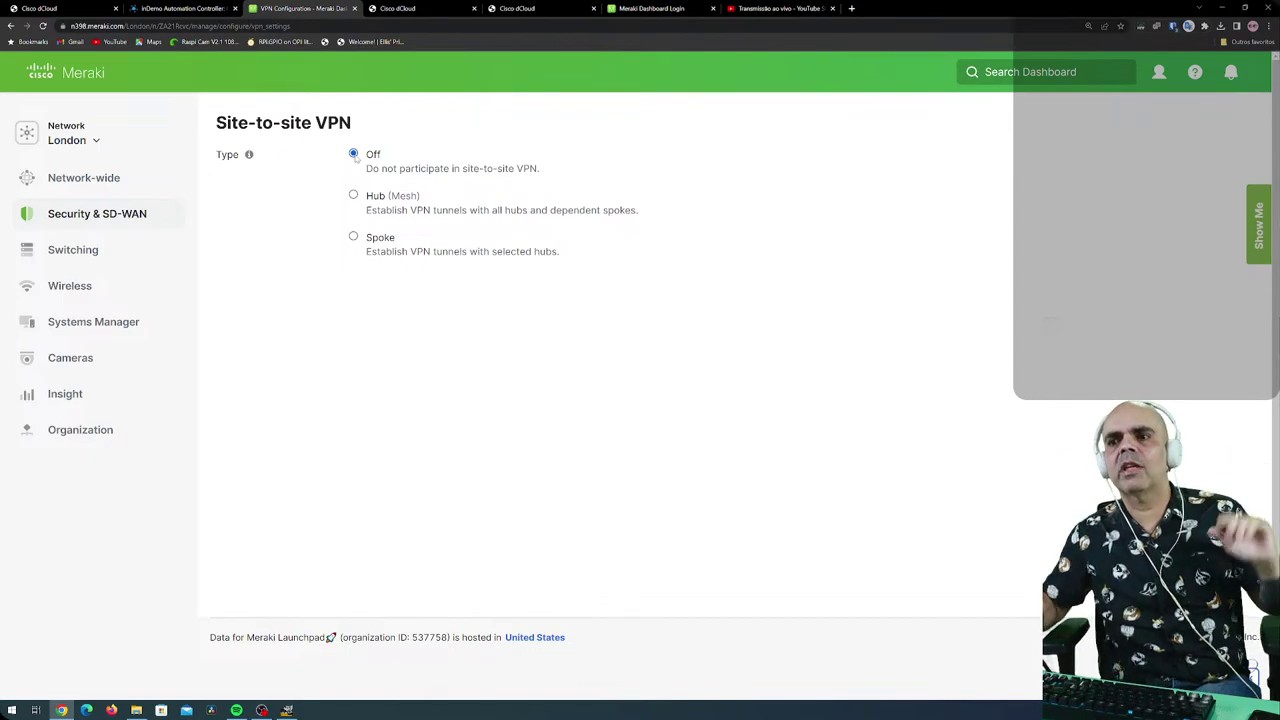
click(353, 196)
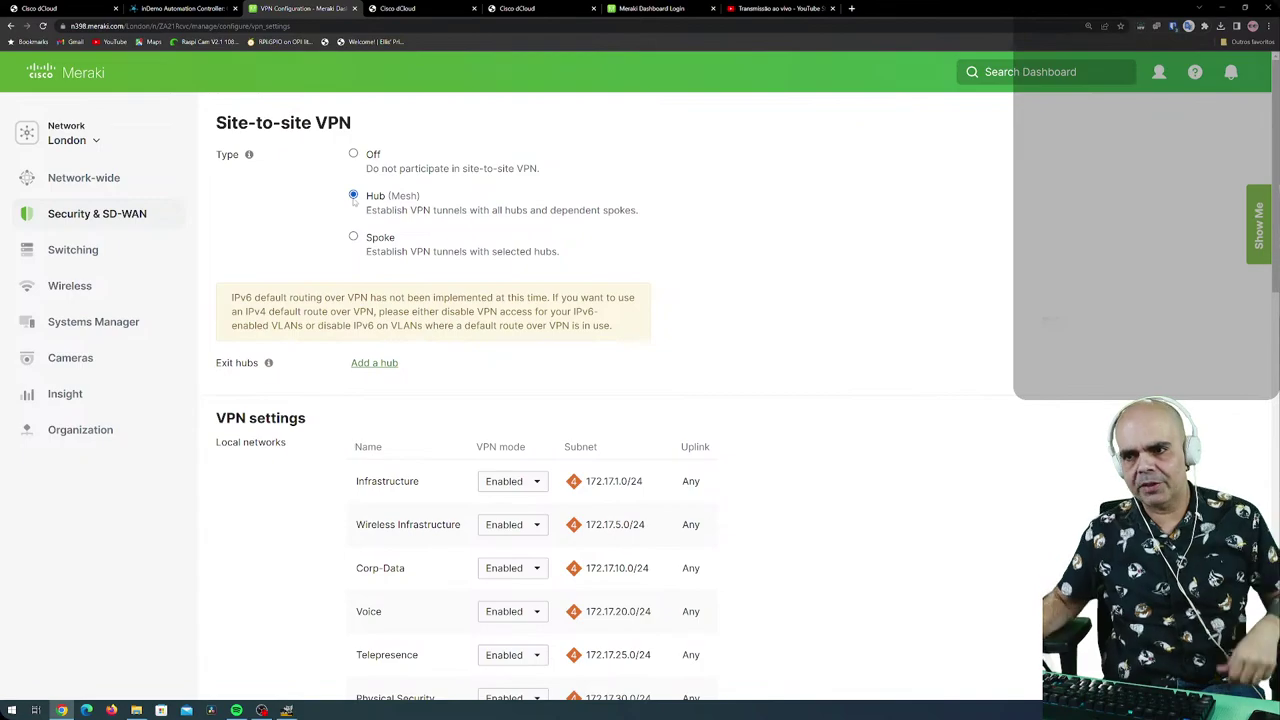
click(353, 237)
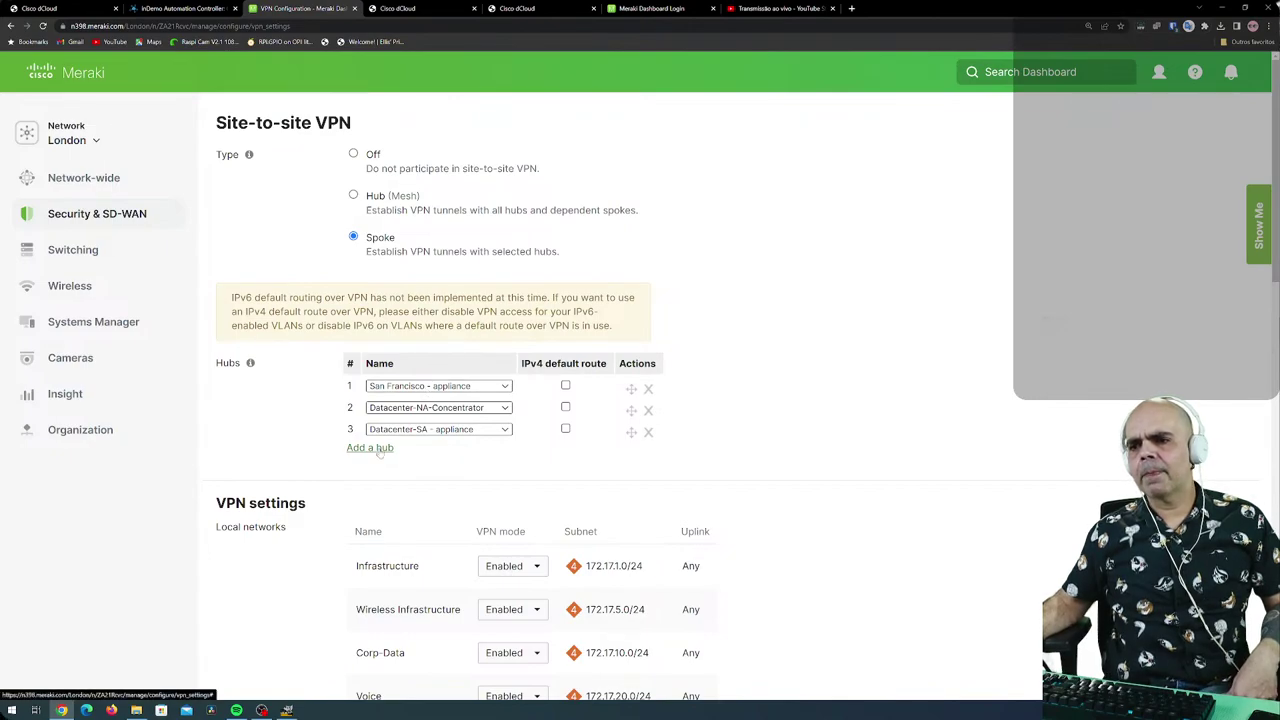
Check the choices for the first VPN hub, then add a fourth hub row and remove it again.
click(507, 386)
click(507, 386)
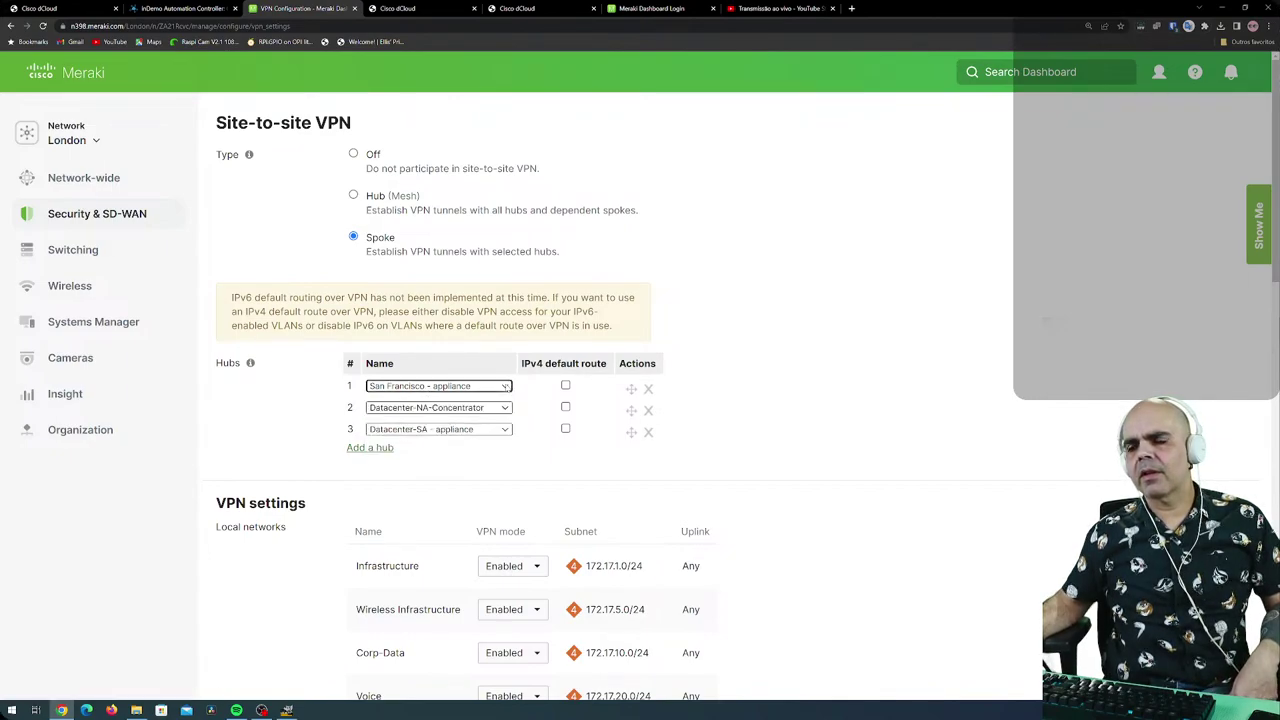
click(369, 448)
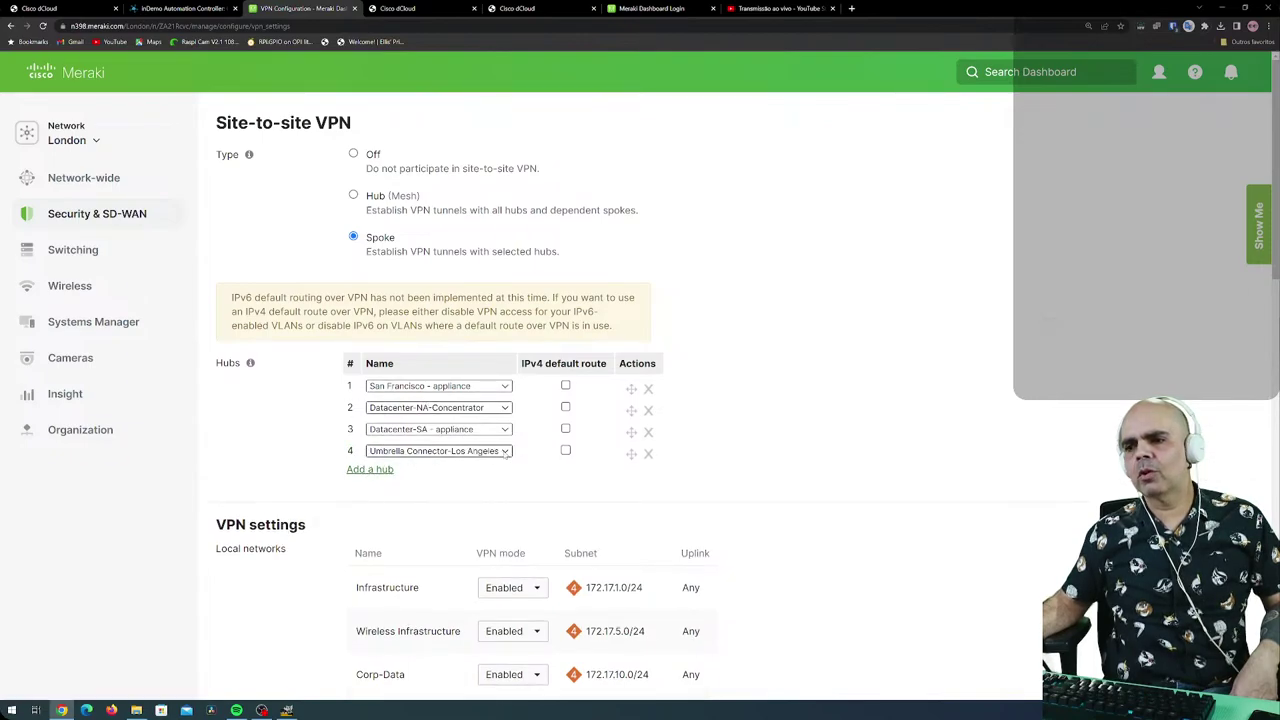
click(648, 454)
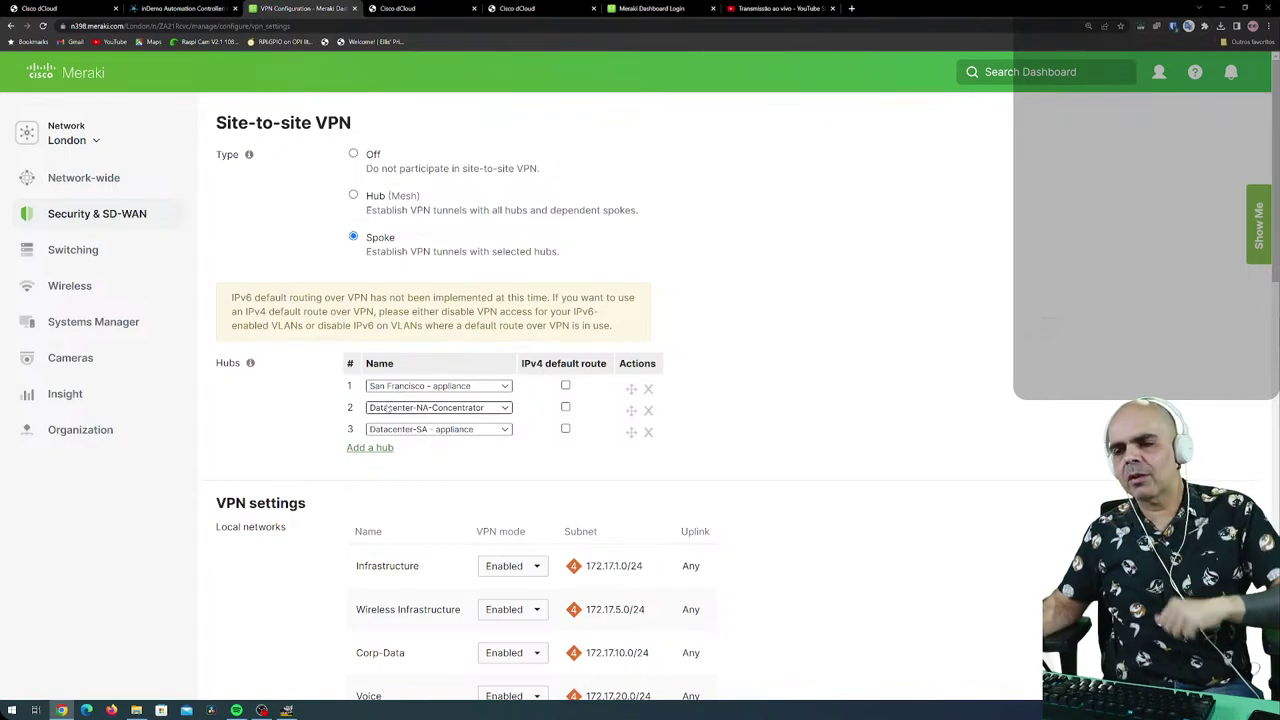
Review the VPN mode of each local network, the NAT traversal options and the remote VPN participants section.
scroll(430, 412, down, 2)
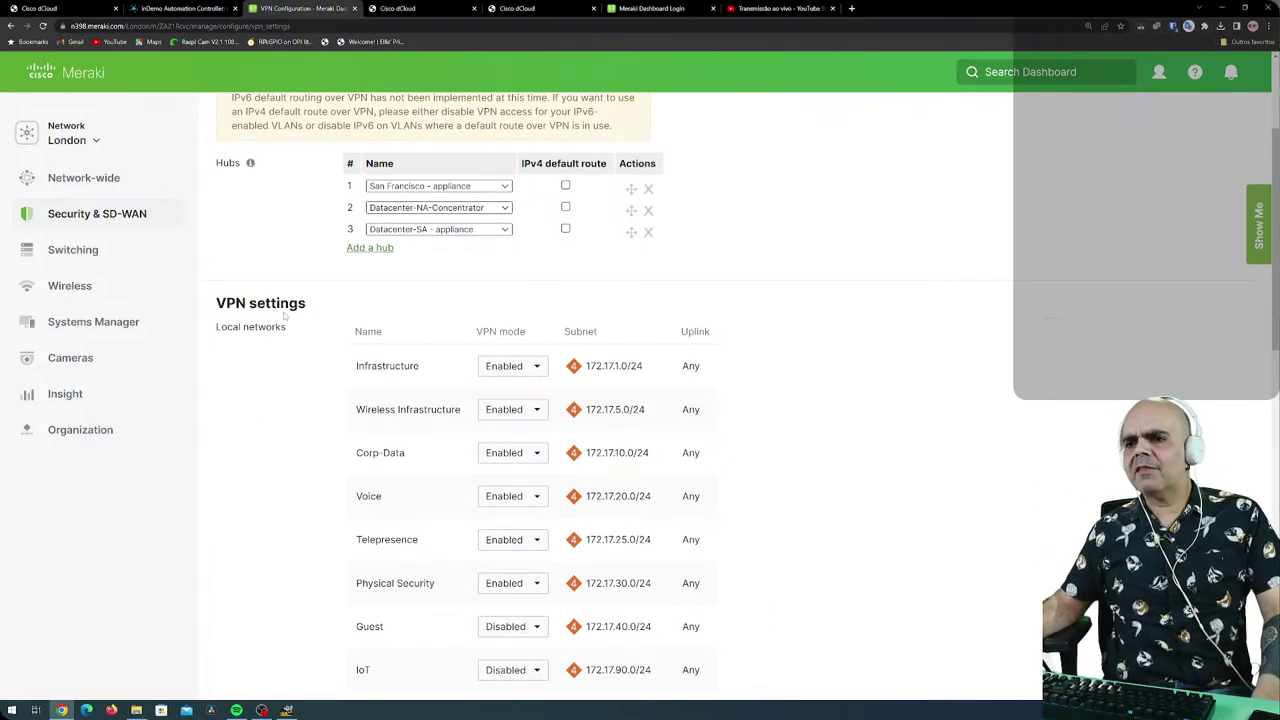
scroll(286, 406, down, 1)
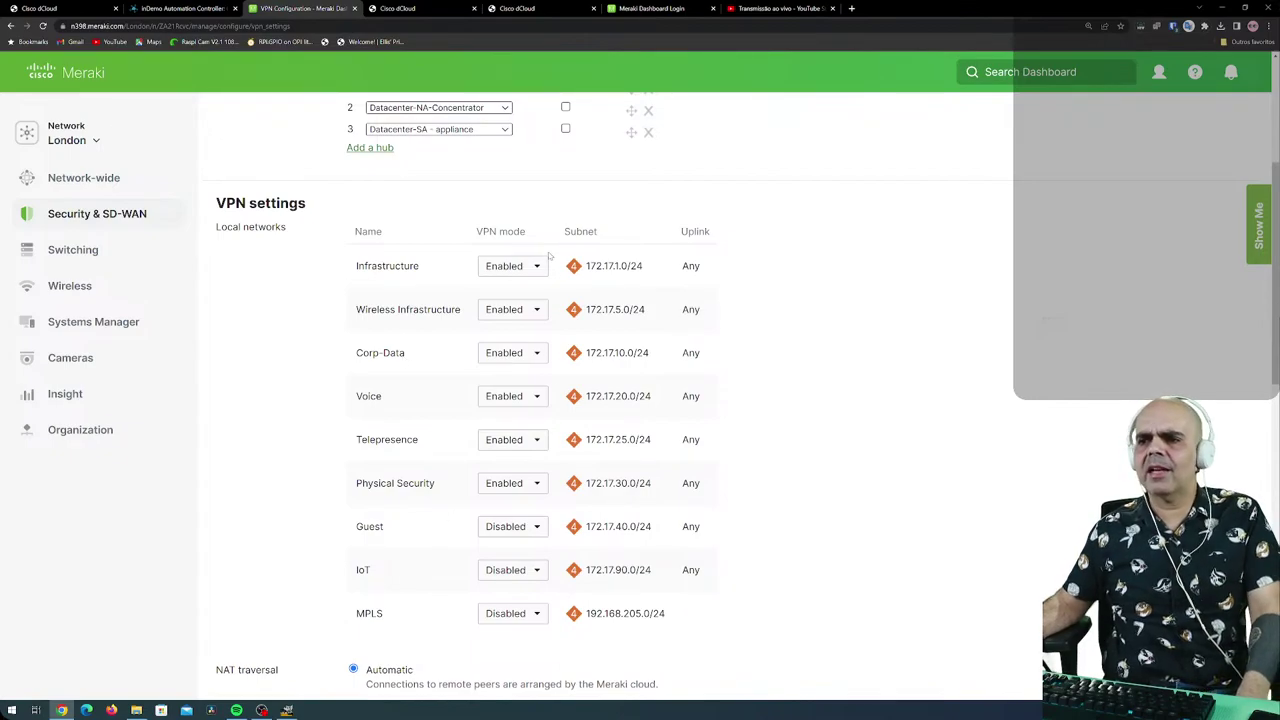
scroll(522, 566, down, 1)
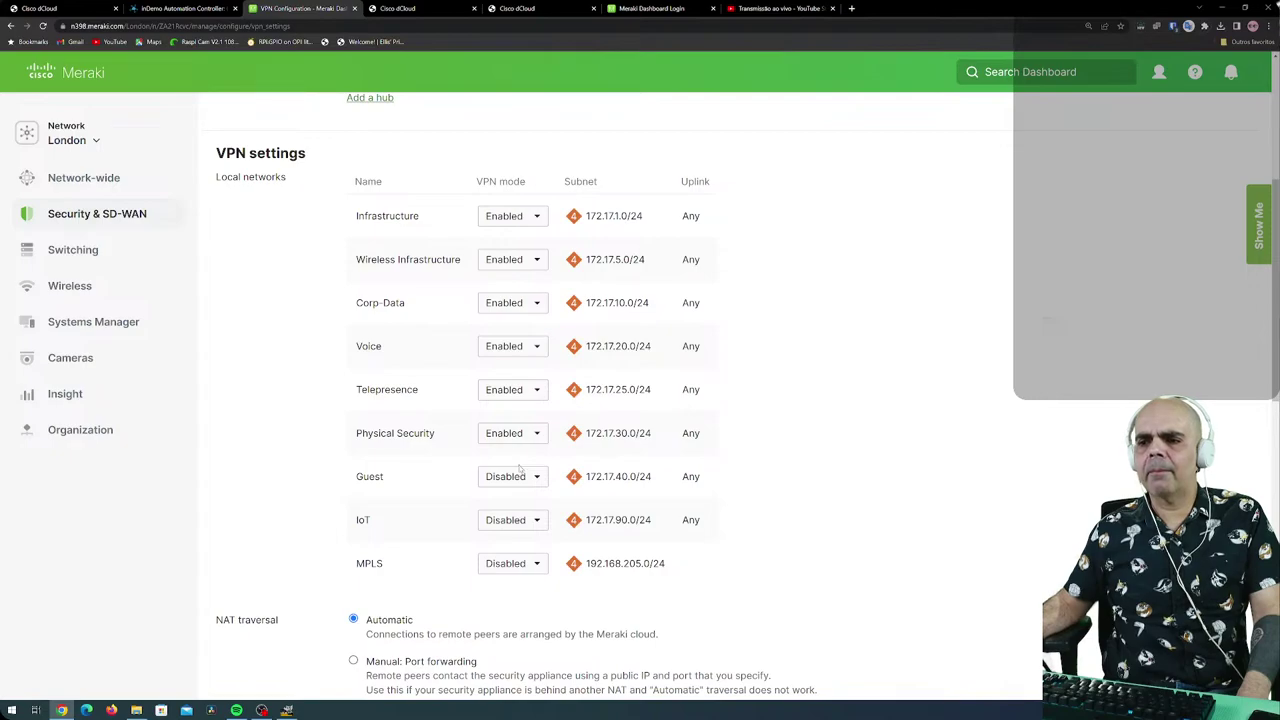
scroll(455, 546, down, 2)
scroll(449, 545, down, 1)
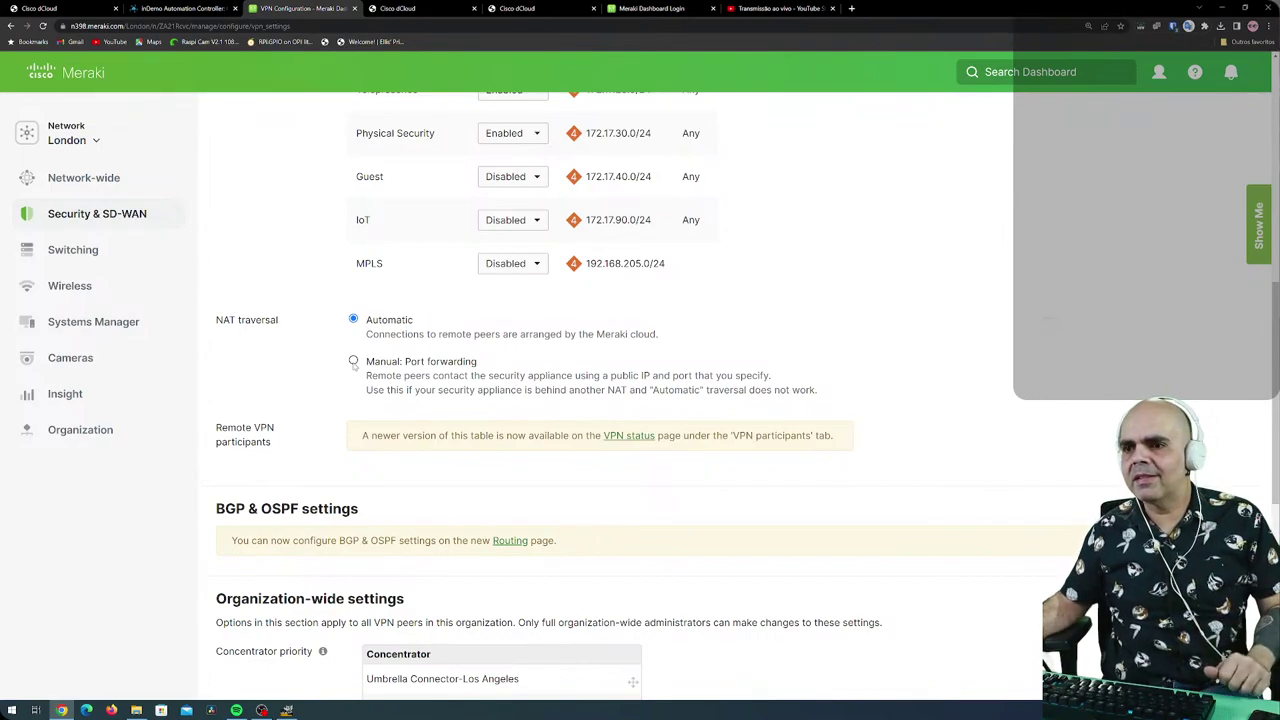
scroll(348, 380, down, 2)
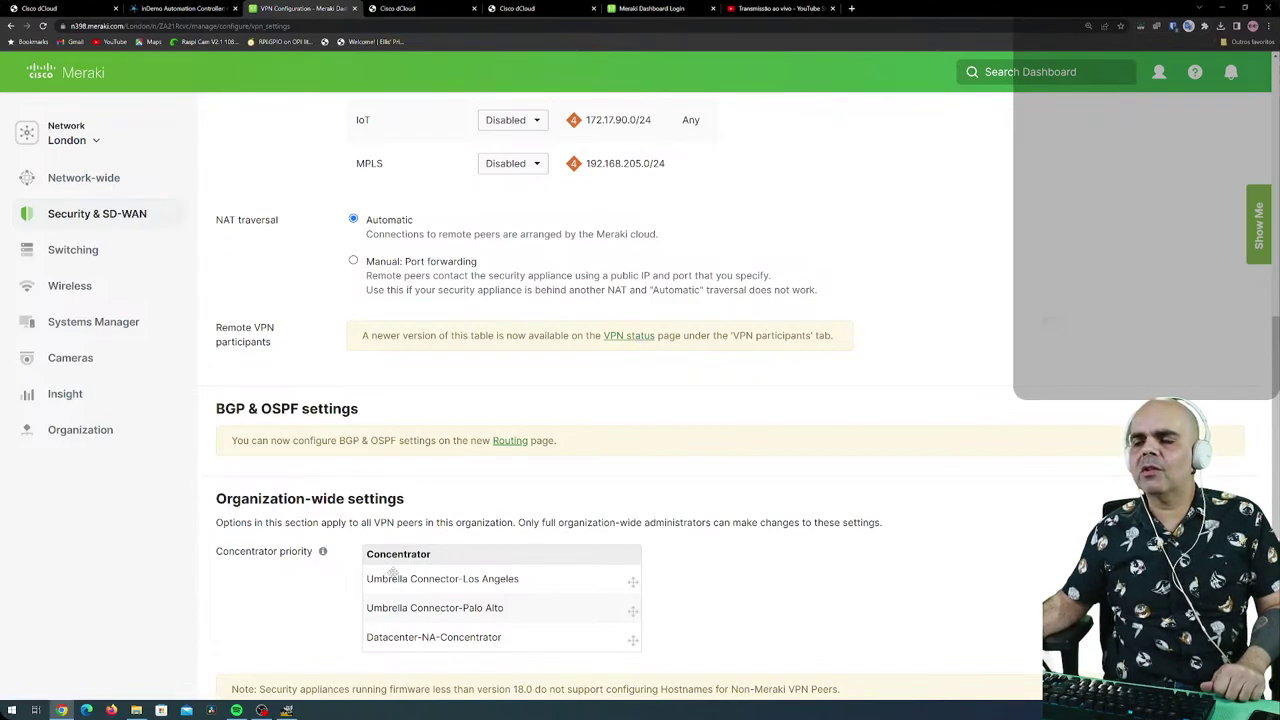
Open the VPN status page in a separate tab, review its overview and VPN participants, and close that tab.
right_click(627, 338)
click(645, 342)
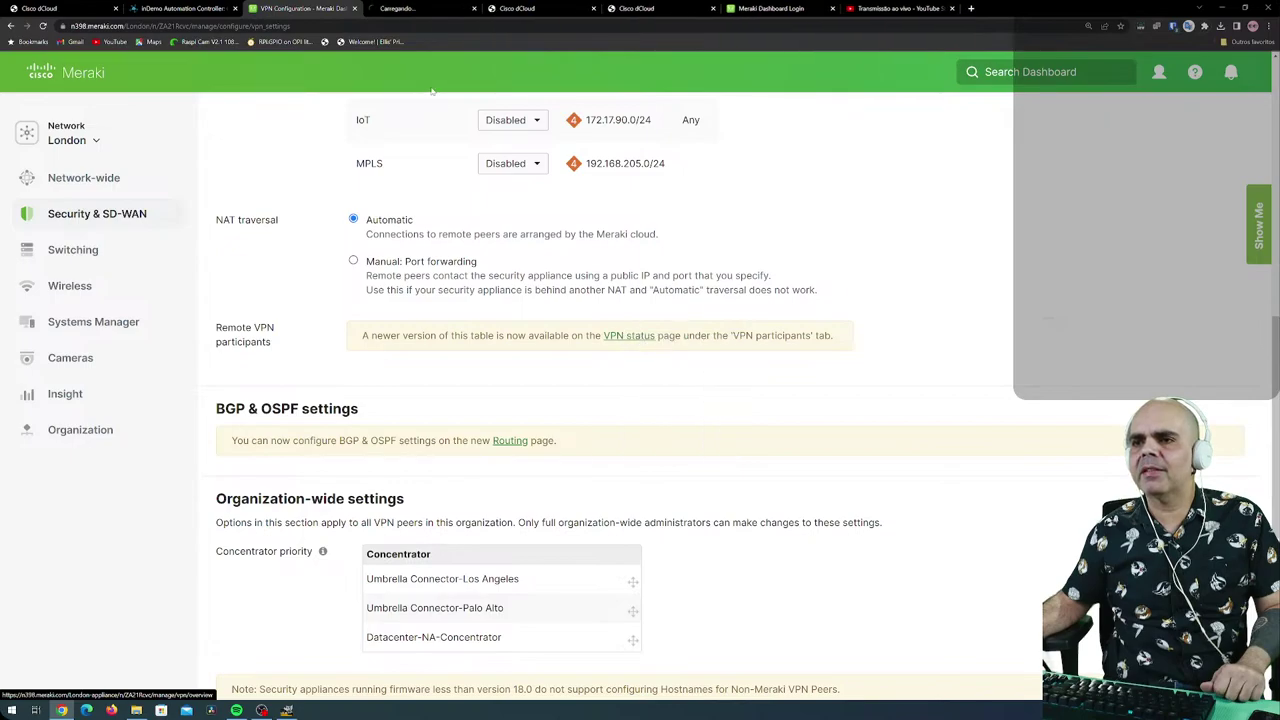
click(420, 8)
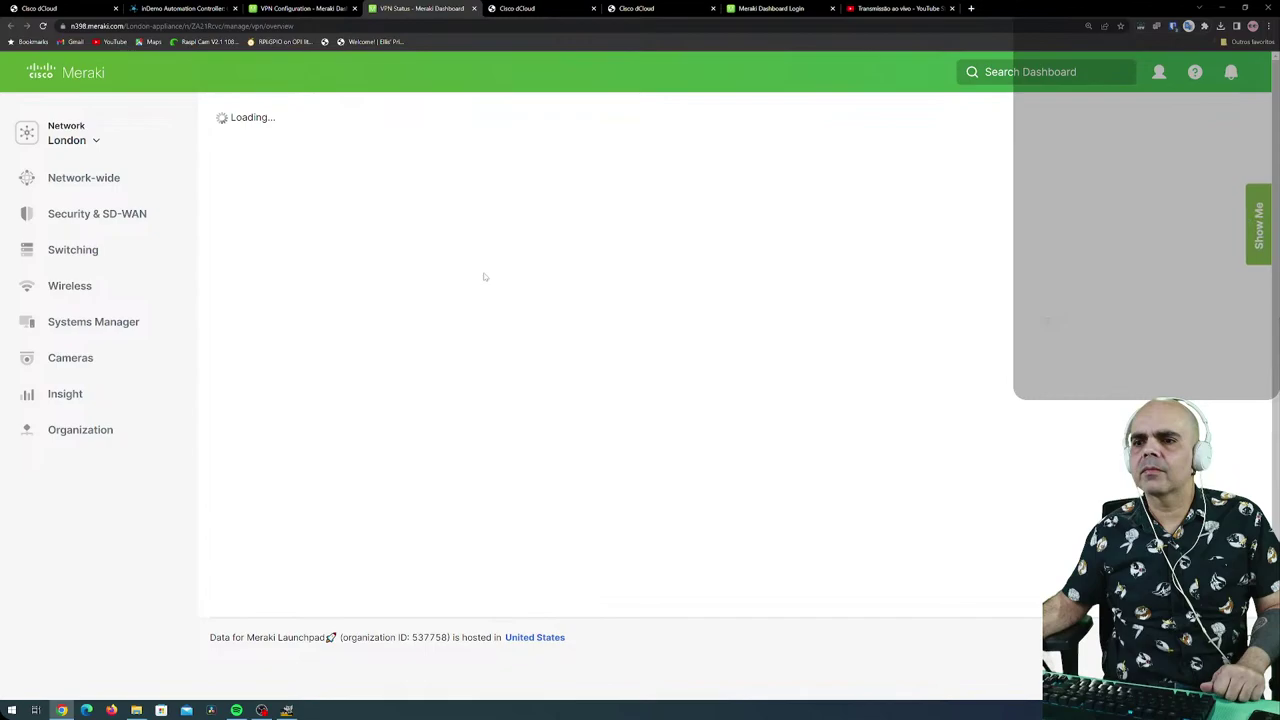
scroll(420, 480, down, 2)
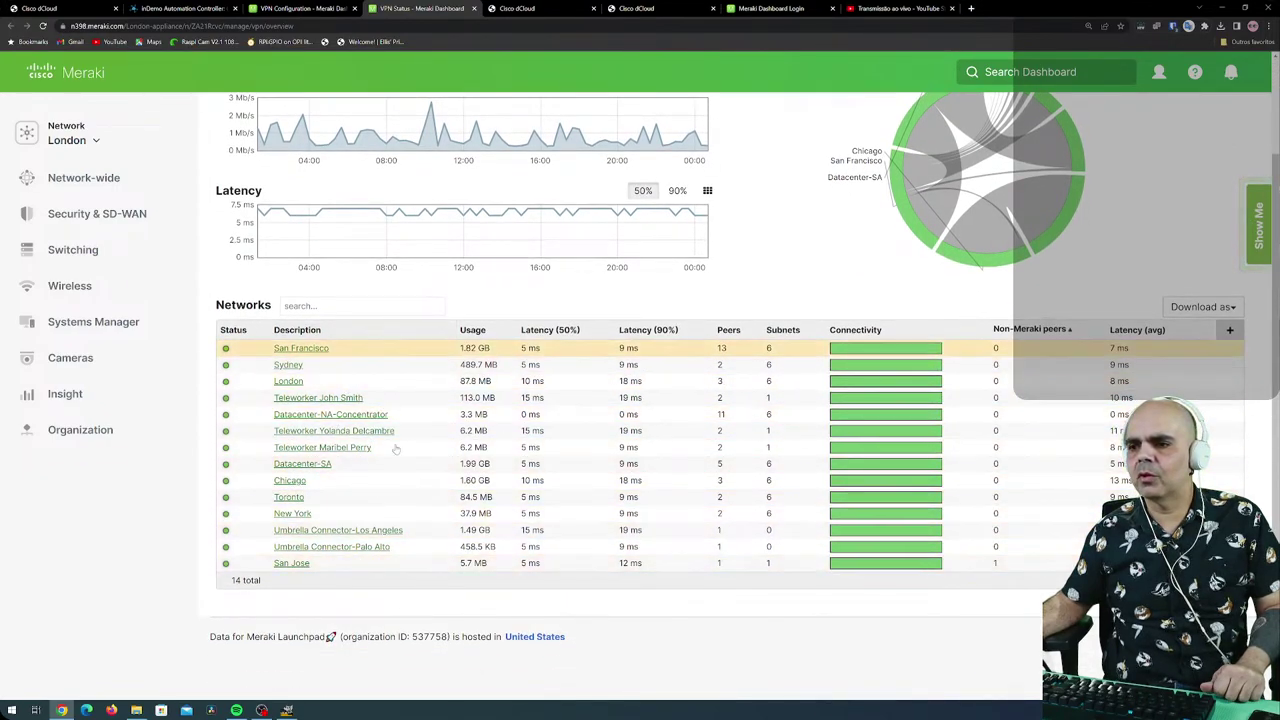
scroll(386, 256, up, 2)
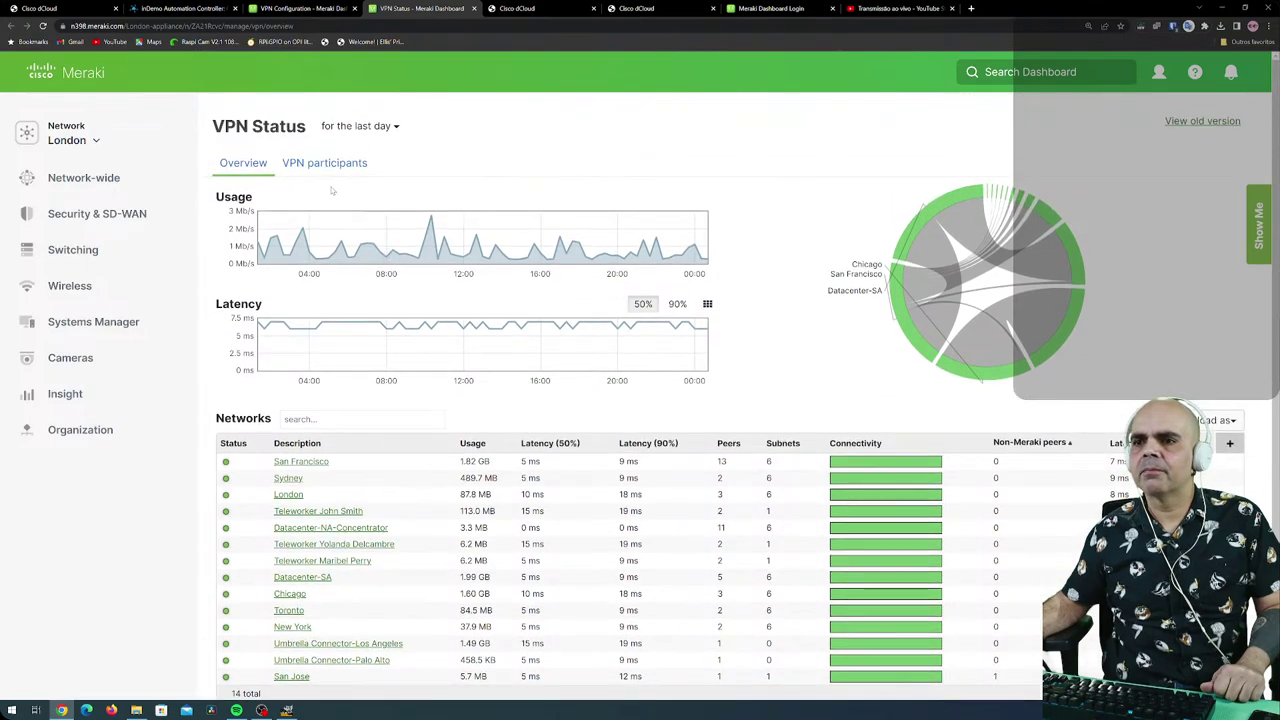
click(335, 165)
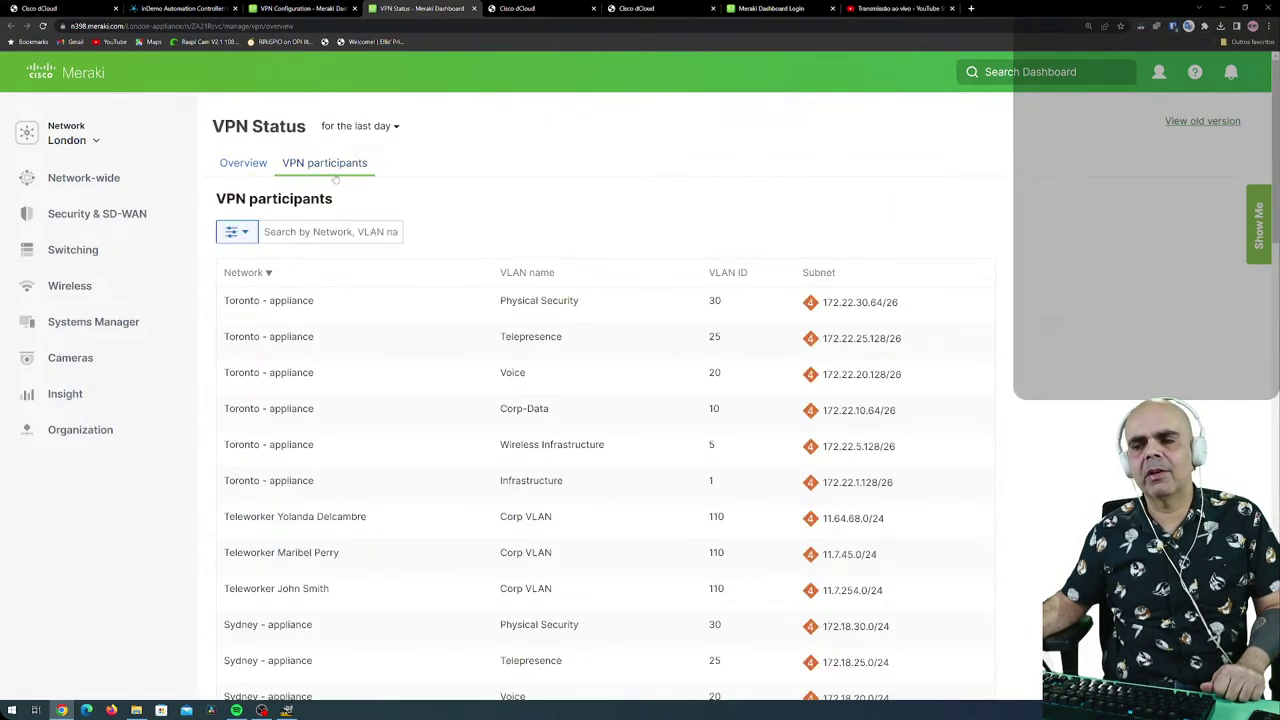
scroll(400, 376, down, 1)
scroll(400, 375, up, 3)
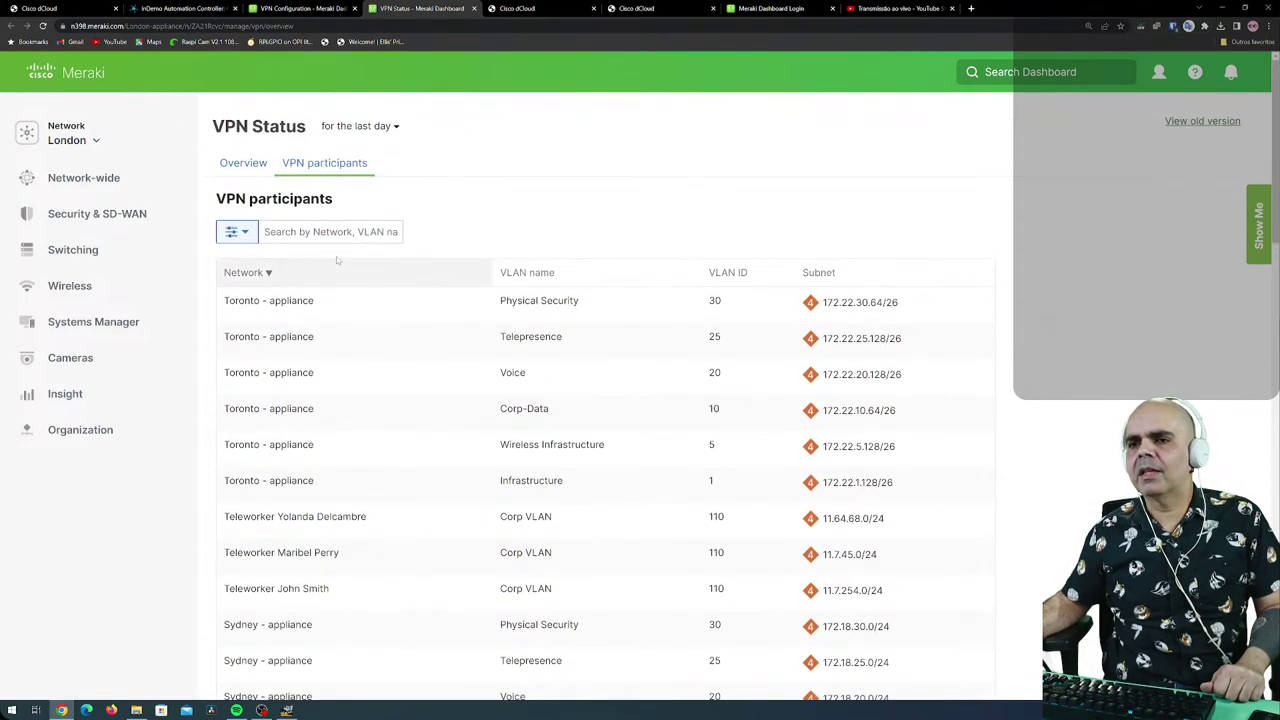
click(327, 8)
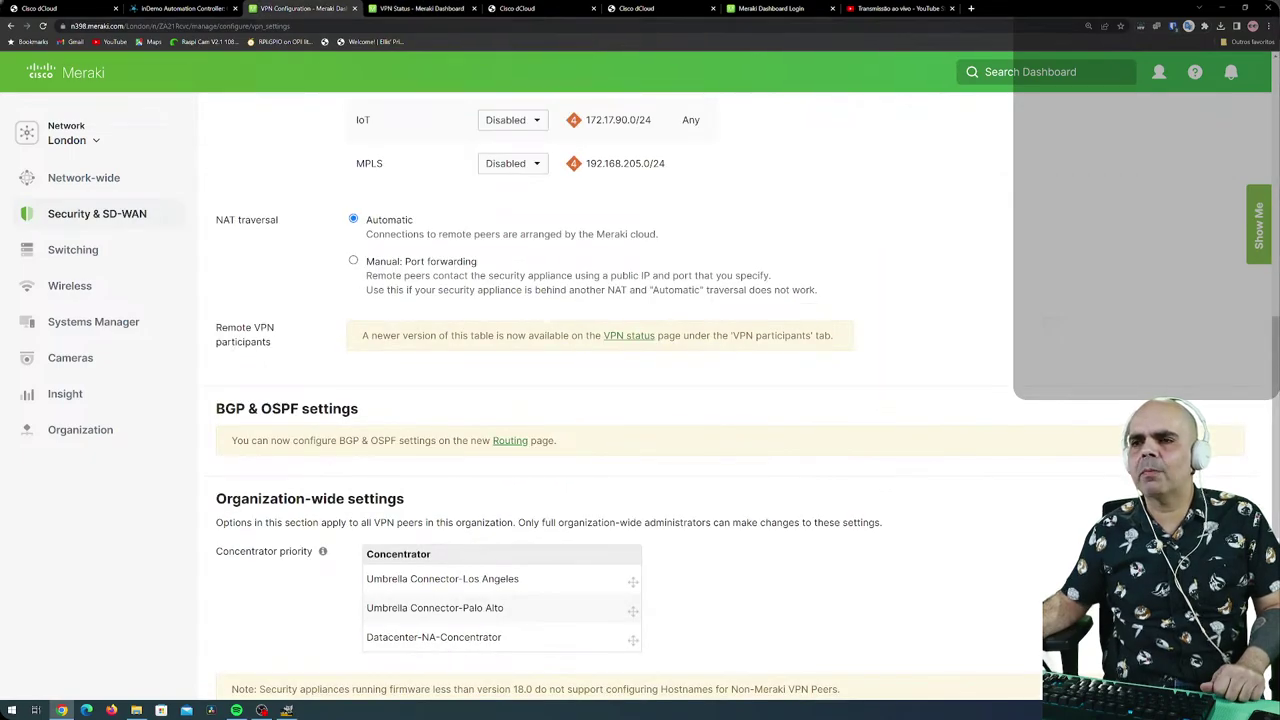
click(408, 10)
click(473, 8)
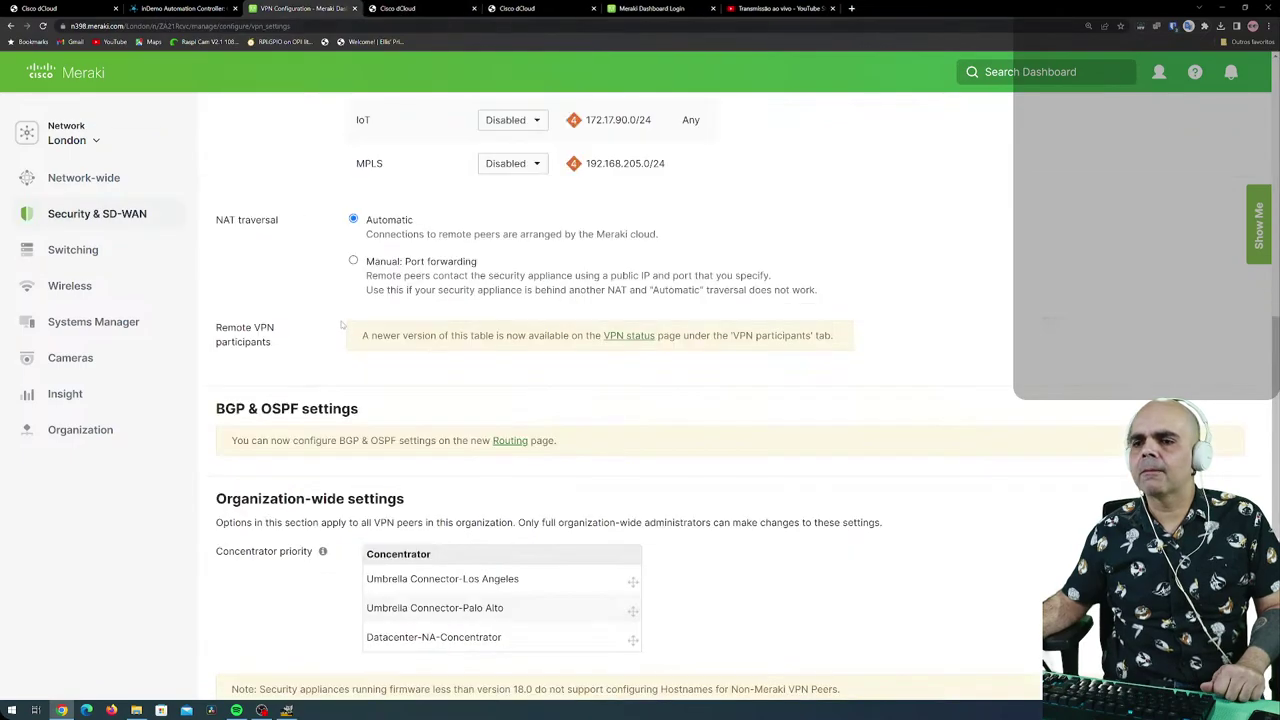
Open the Routing page for BGP and OSPF in a separate tab, dismiss its notices, read the protocol requirements, and close the tab.
scroll(345, 340, down, 2)
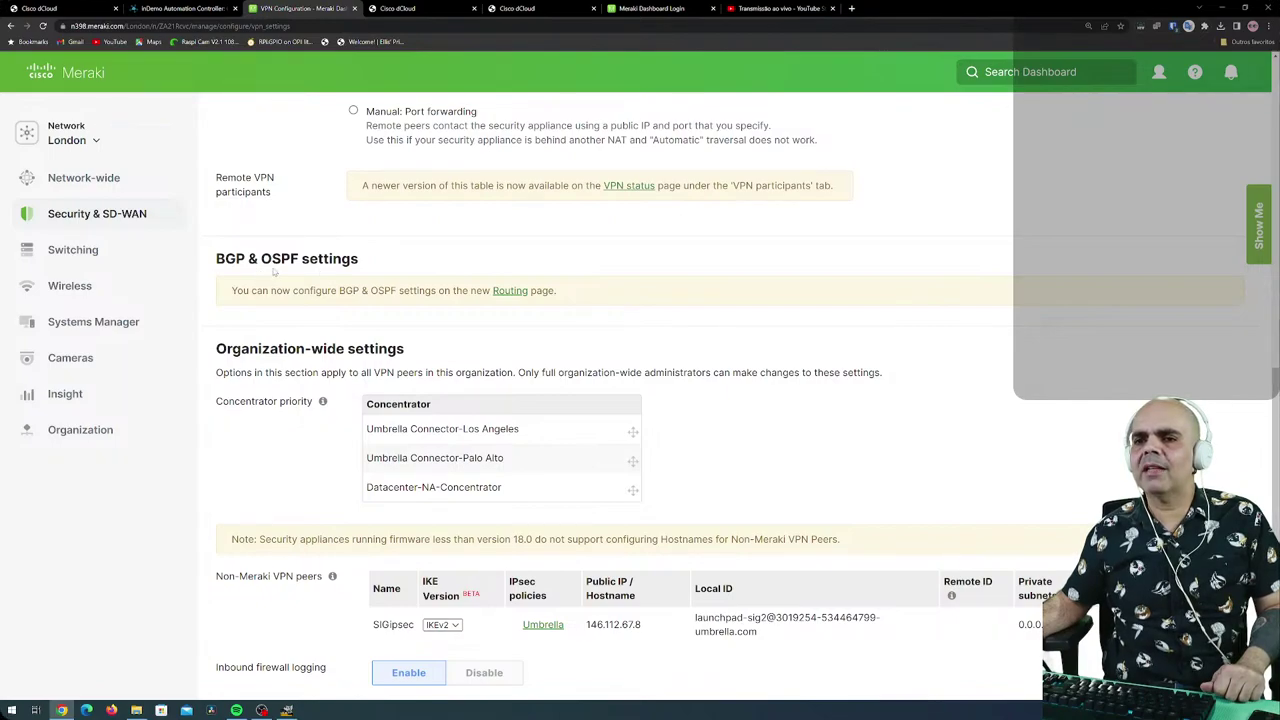
right_click(507, 291)
click(545, 298)
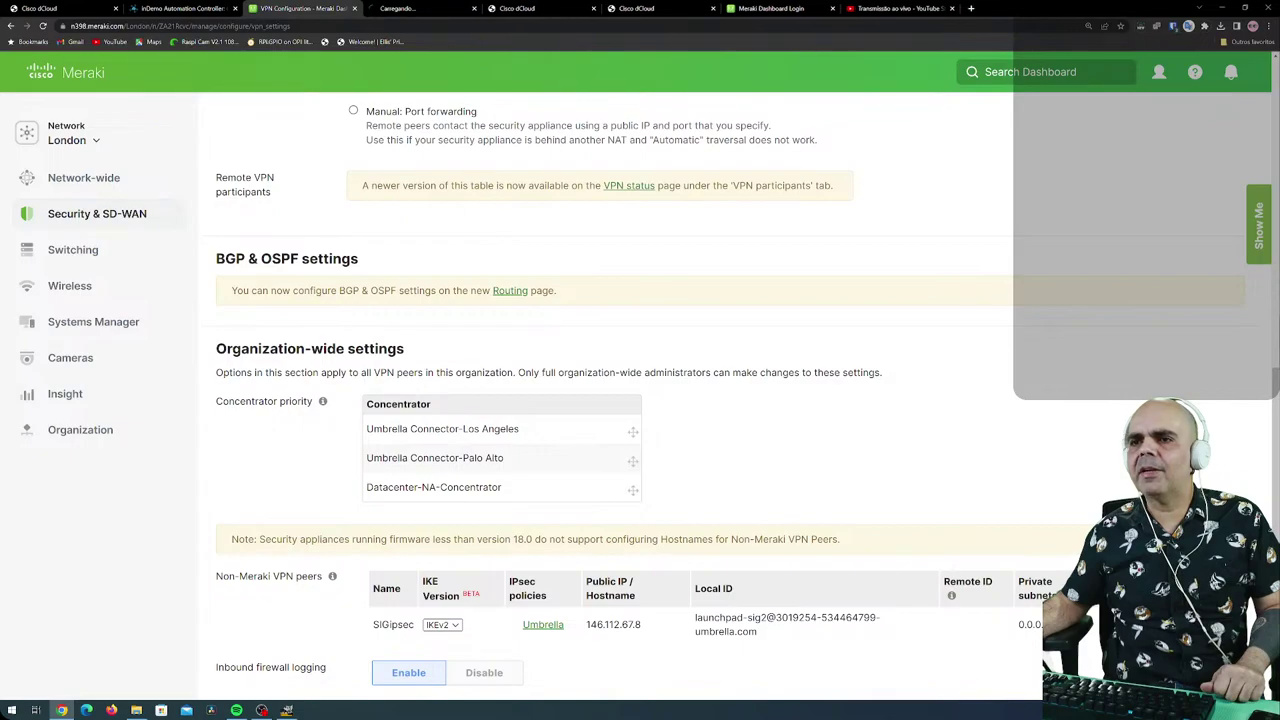
click(430, 9)
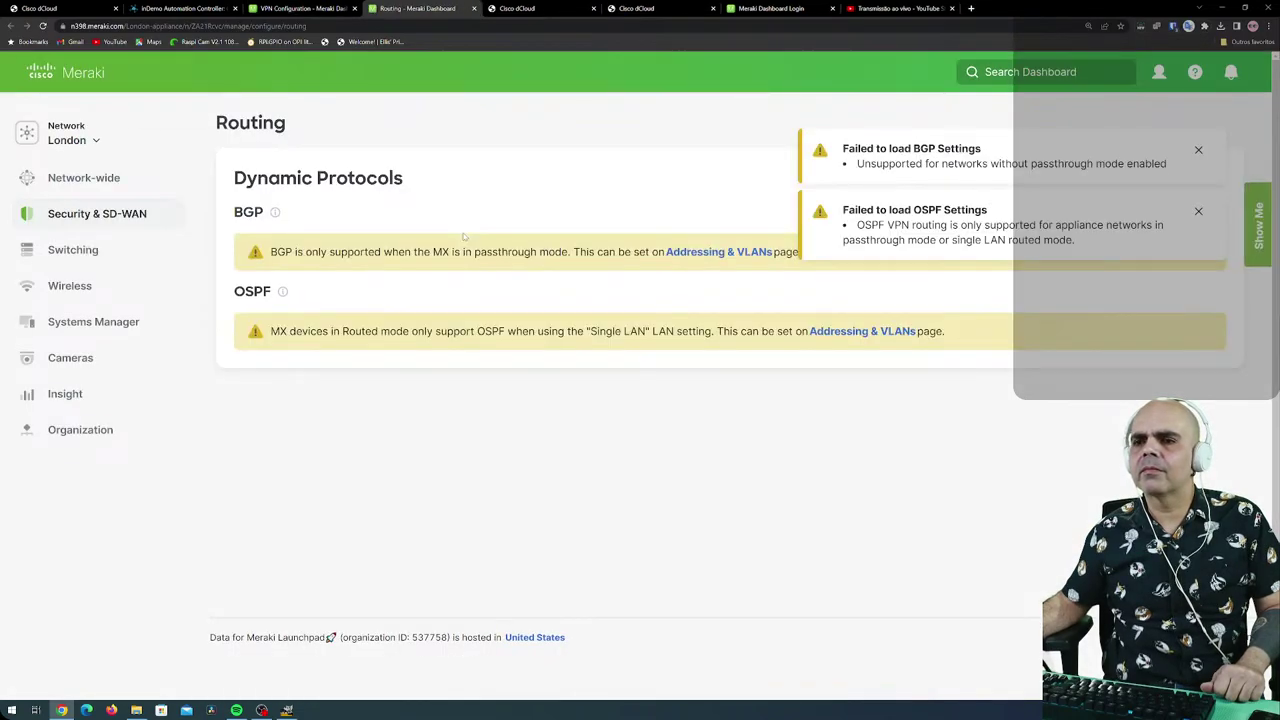
click(1199, 151)
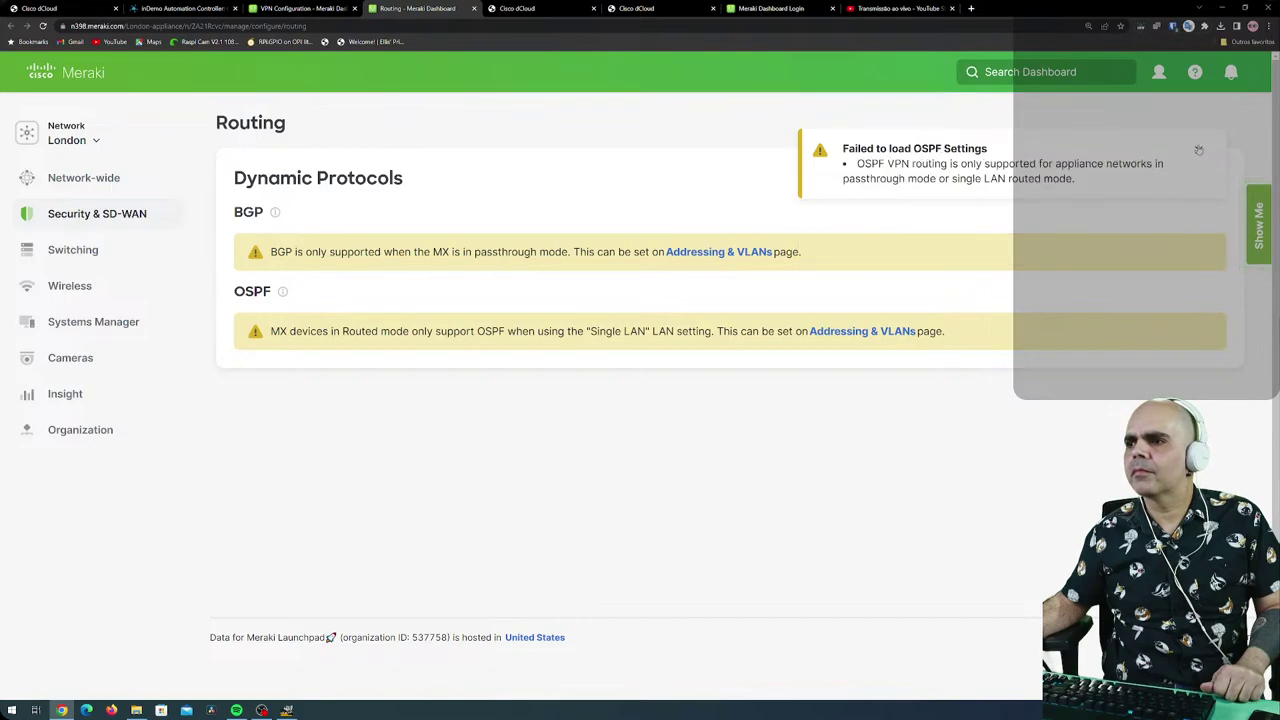
click(1198, 150)
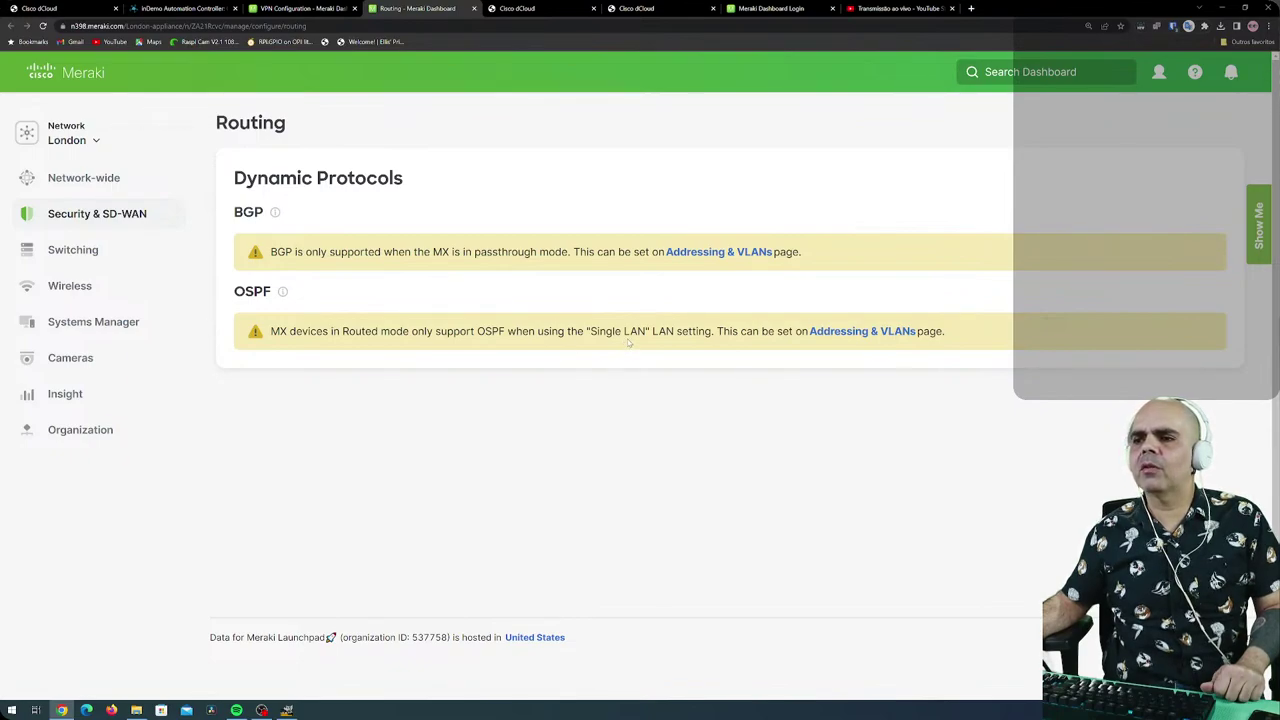
click(476, 9)
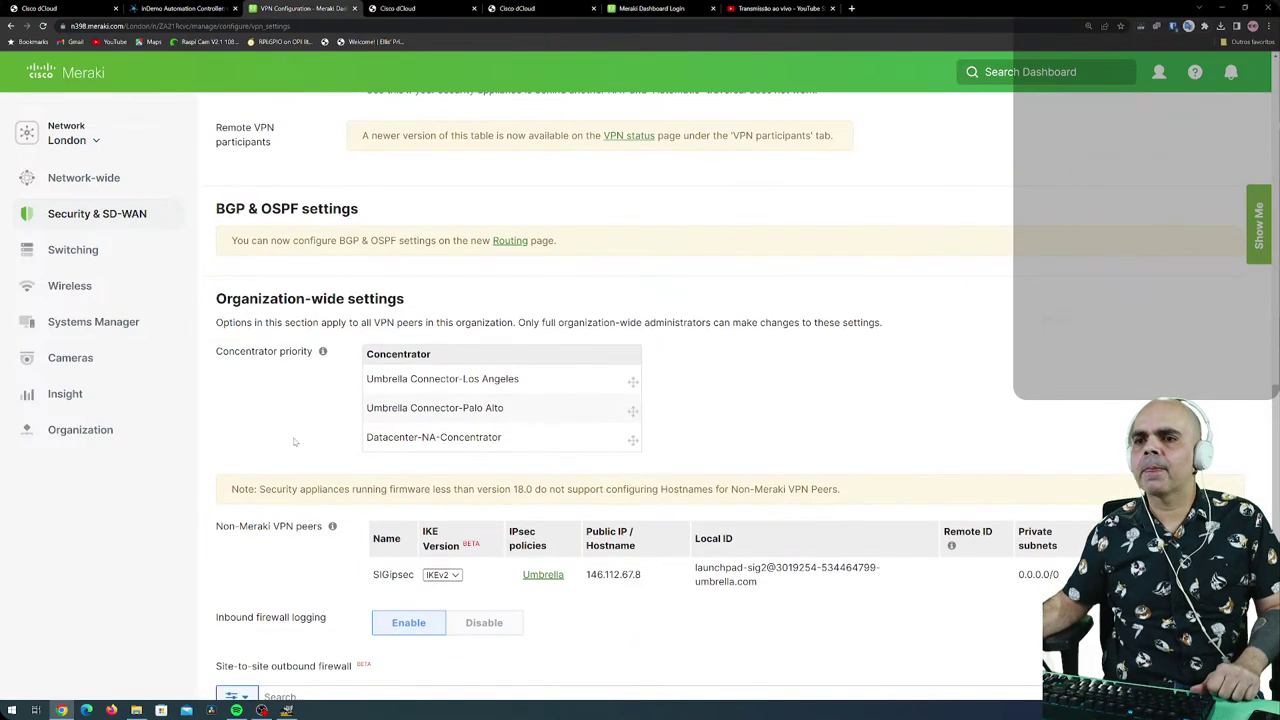
Review the organization-wide concentrator priority, non-Meraki VPN peers and outbound firewall, and open the SIGipsec peer's Umbrella IPsec policy.
scroll(294, 441, down, 2)
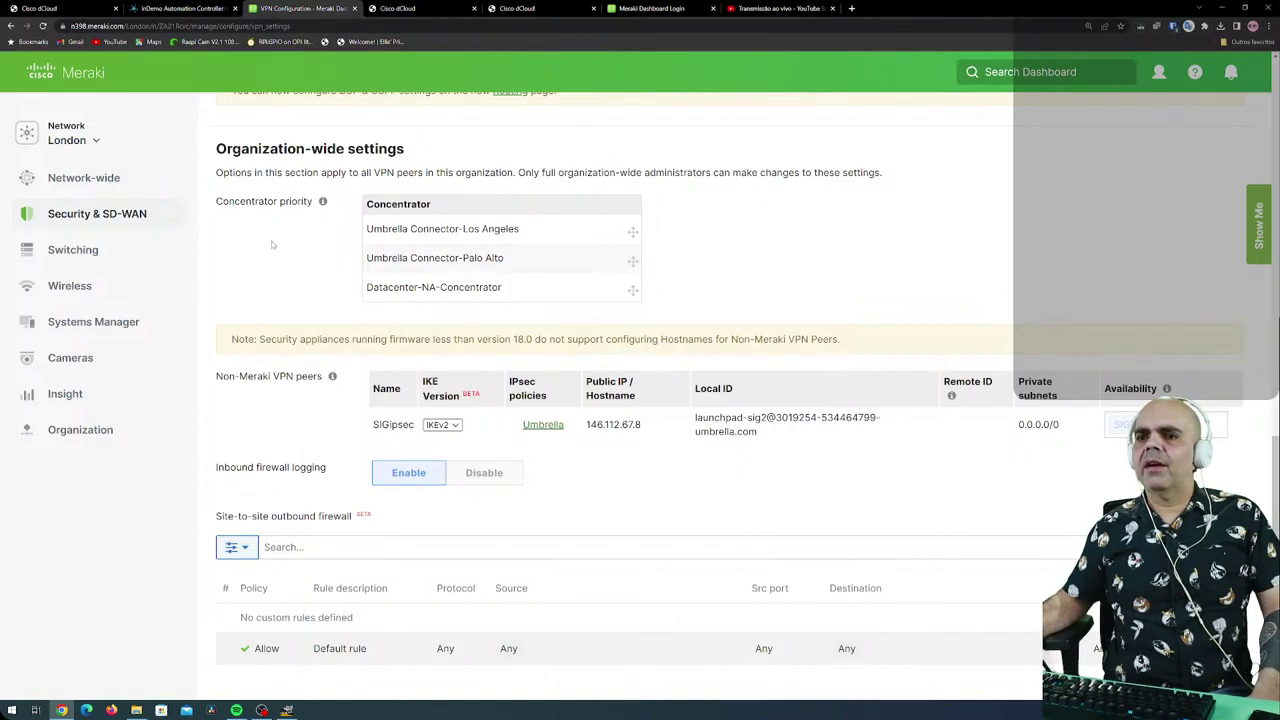
mouse_move(277, 198)
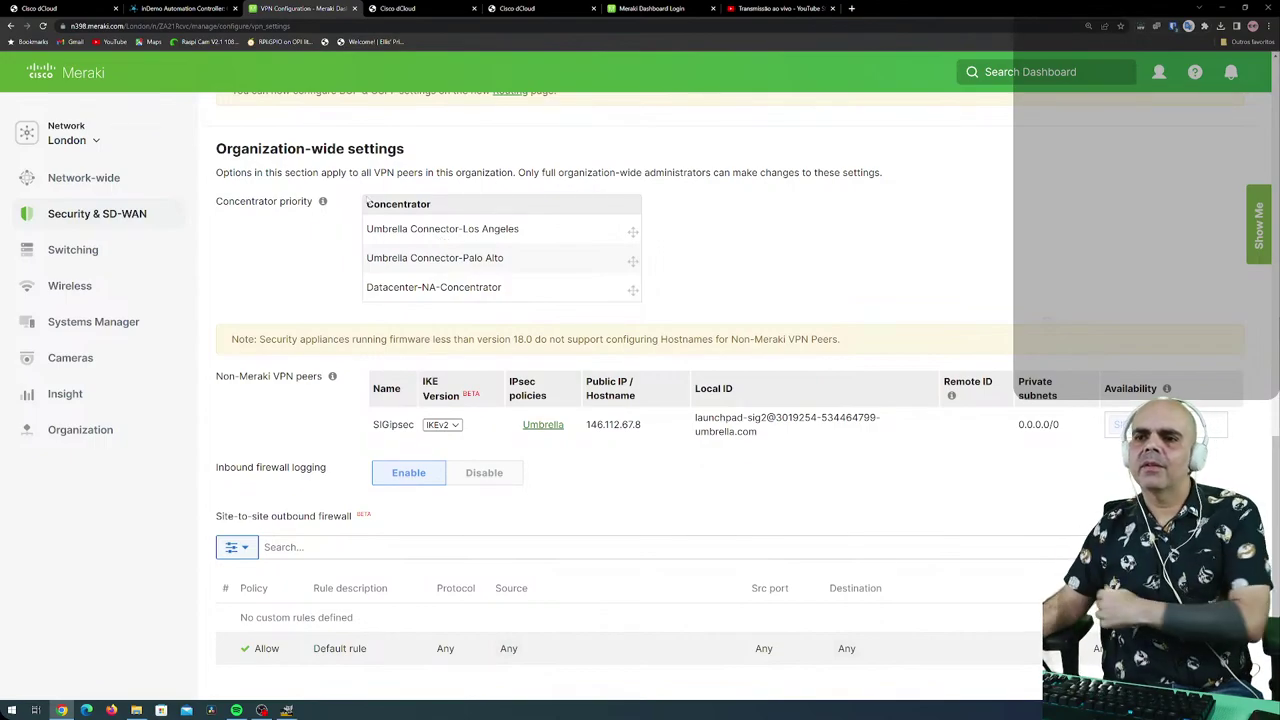
scroll(281, 345, down, 1)
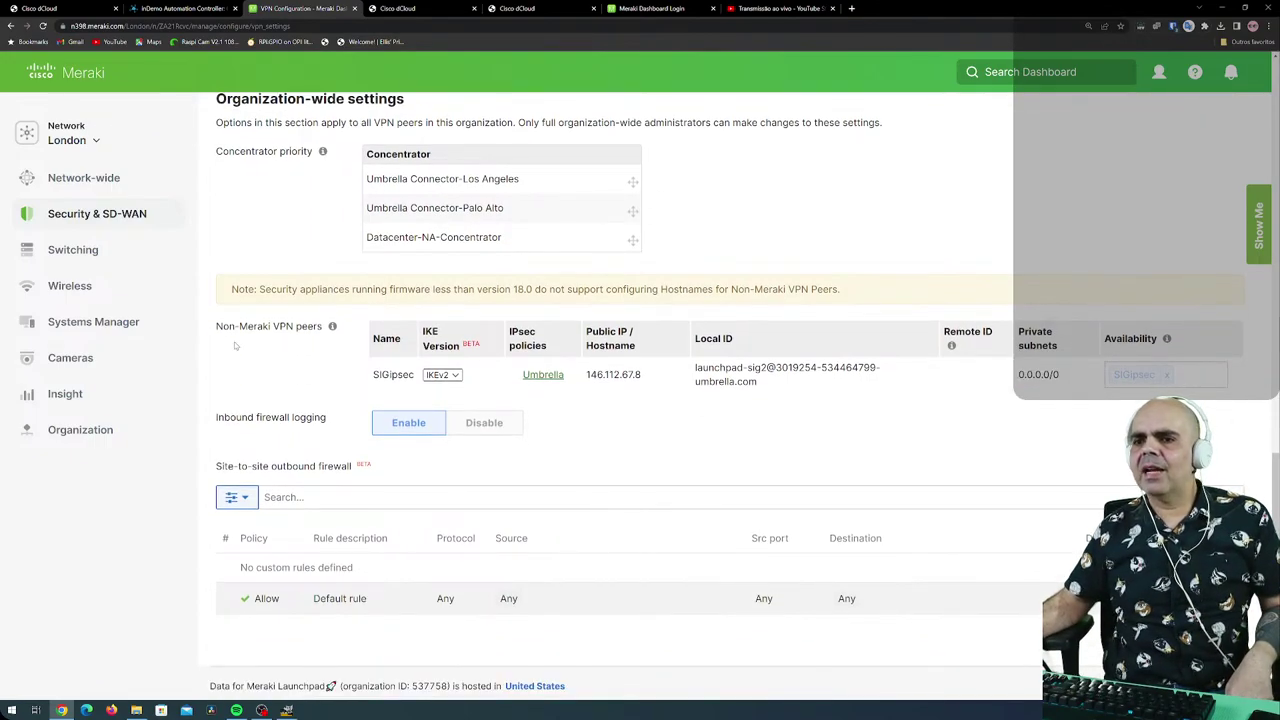
scroll(235, 345, down, 1)
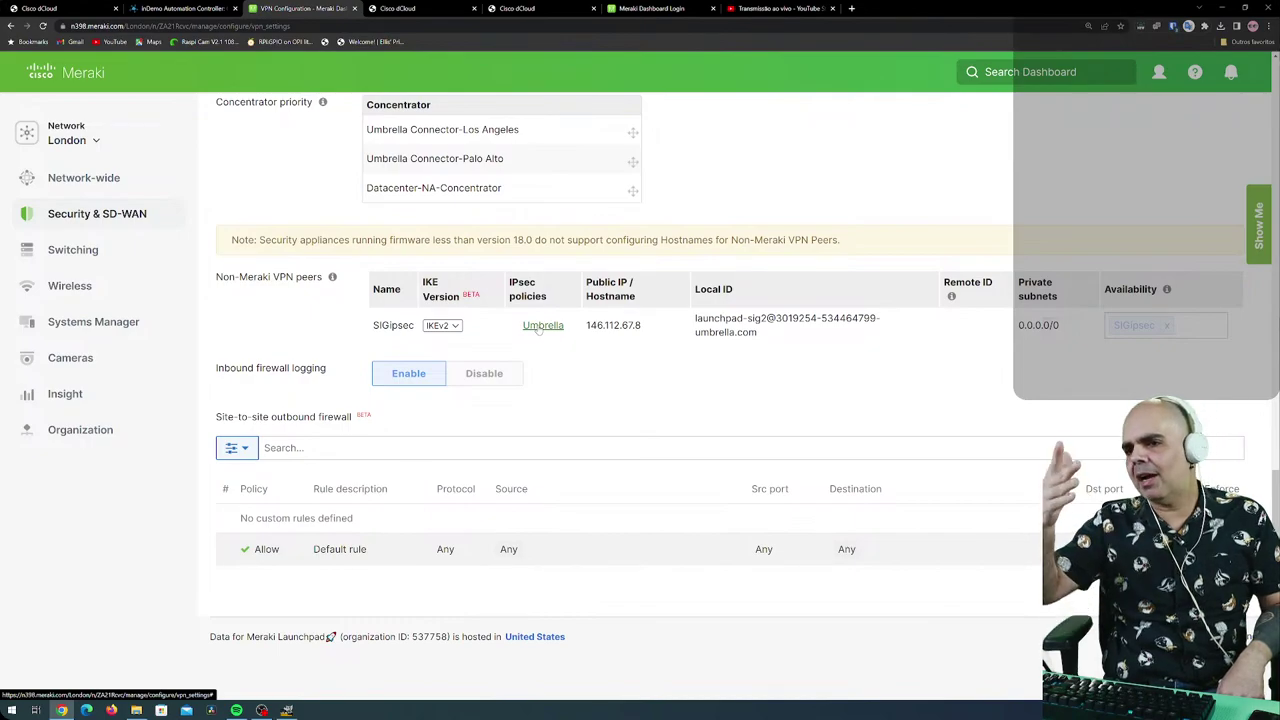
click(540, 327)
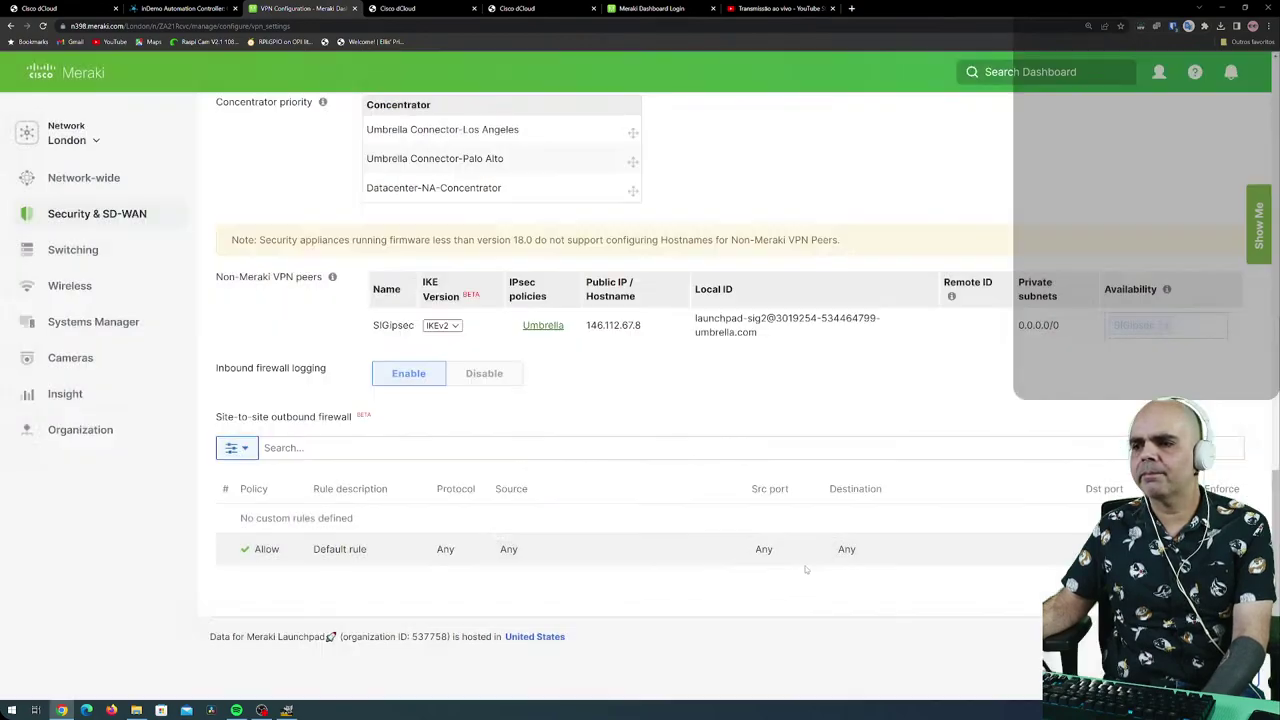
Examine the SIGipsec peer's public IP, local ID and availability among the non-Meraki VPN peers.
click(822, 596)
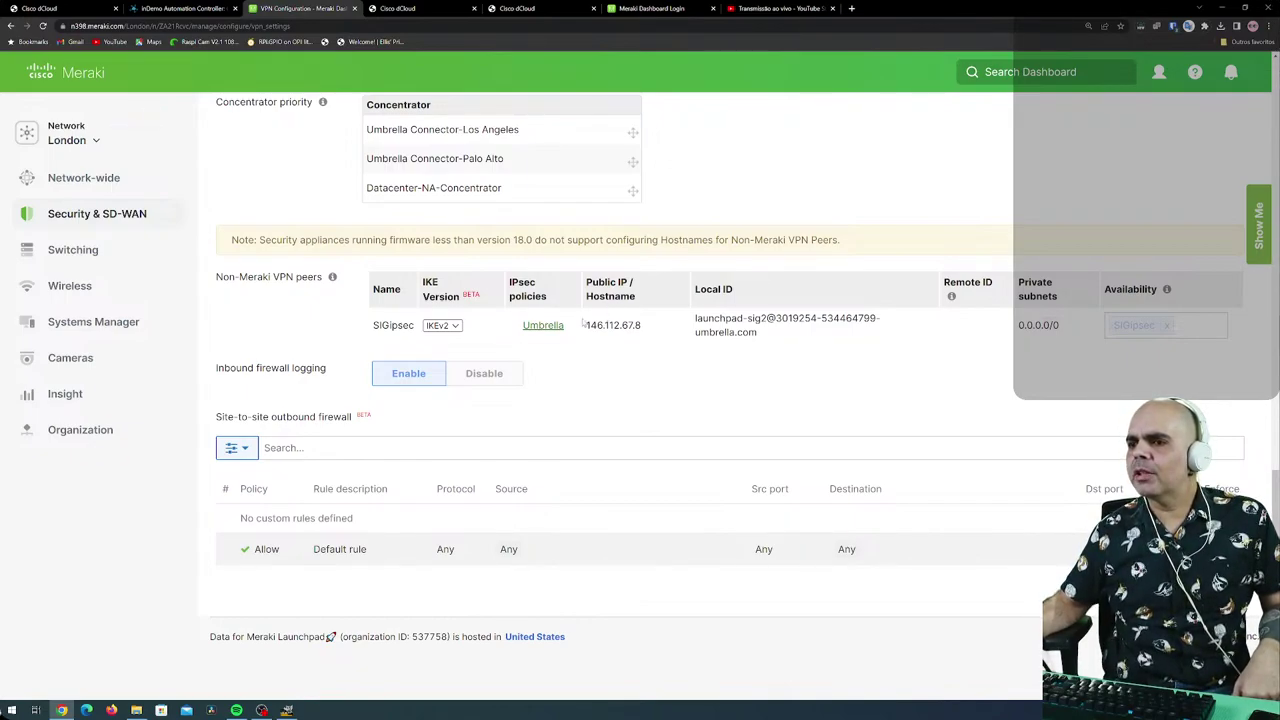
drag(586, 325, 644, 325)
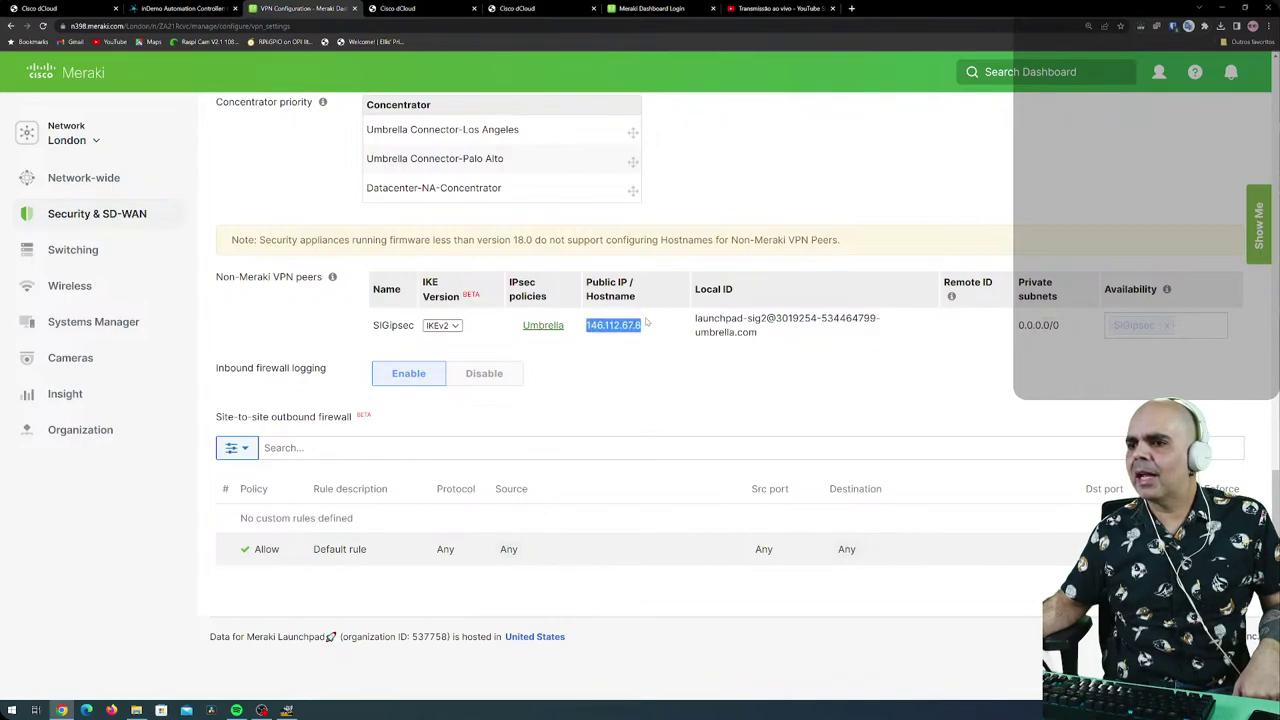
click(840, 346)
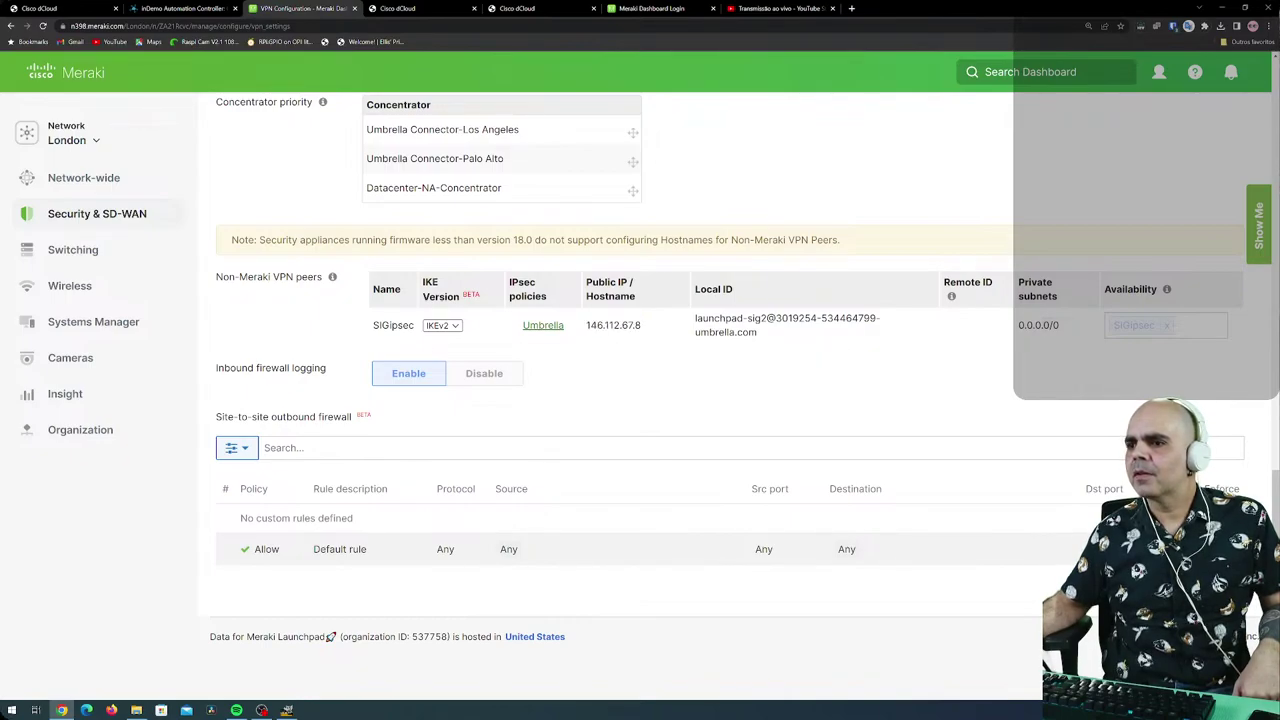
drag(696, 318, 882, 332)
click(956, 319)
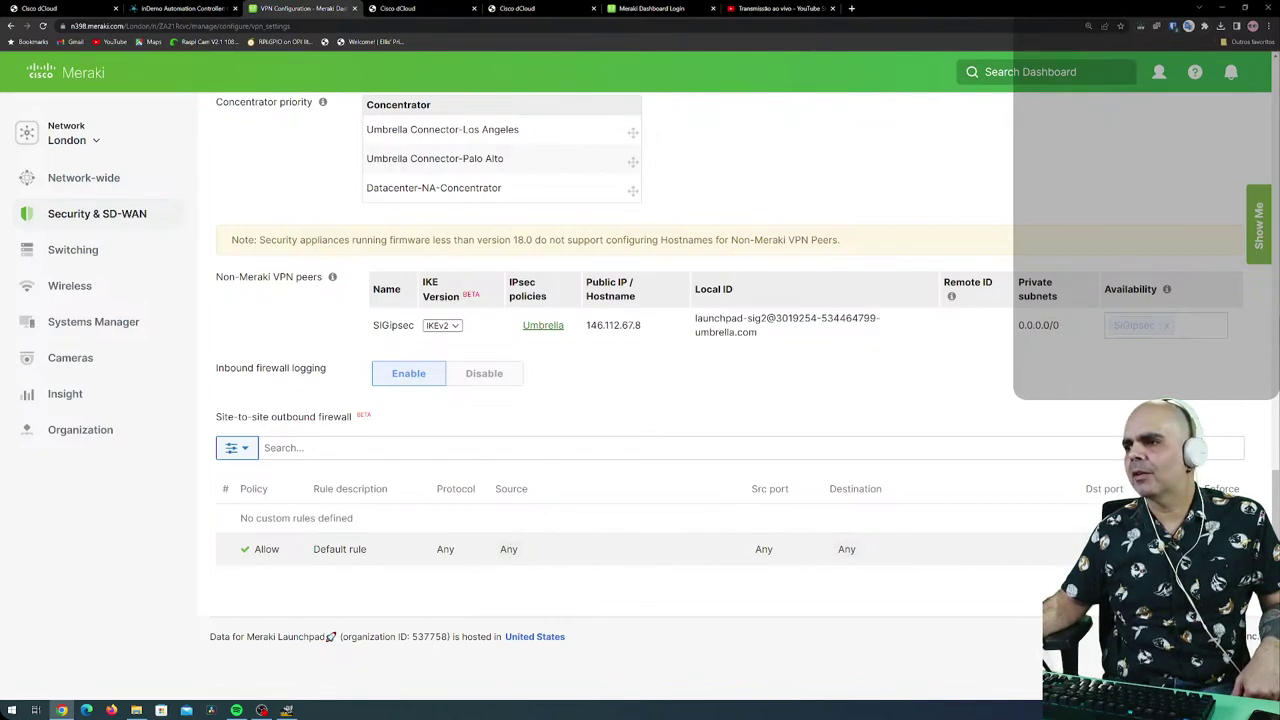
mouse_move(1166, 289)
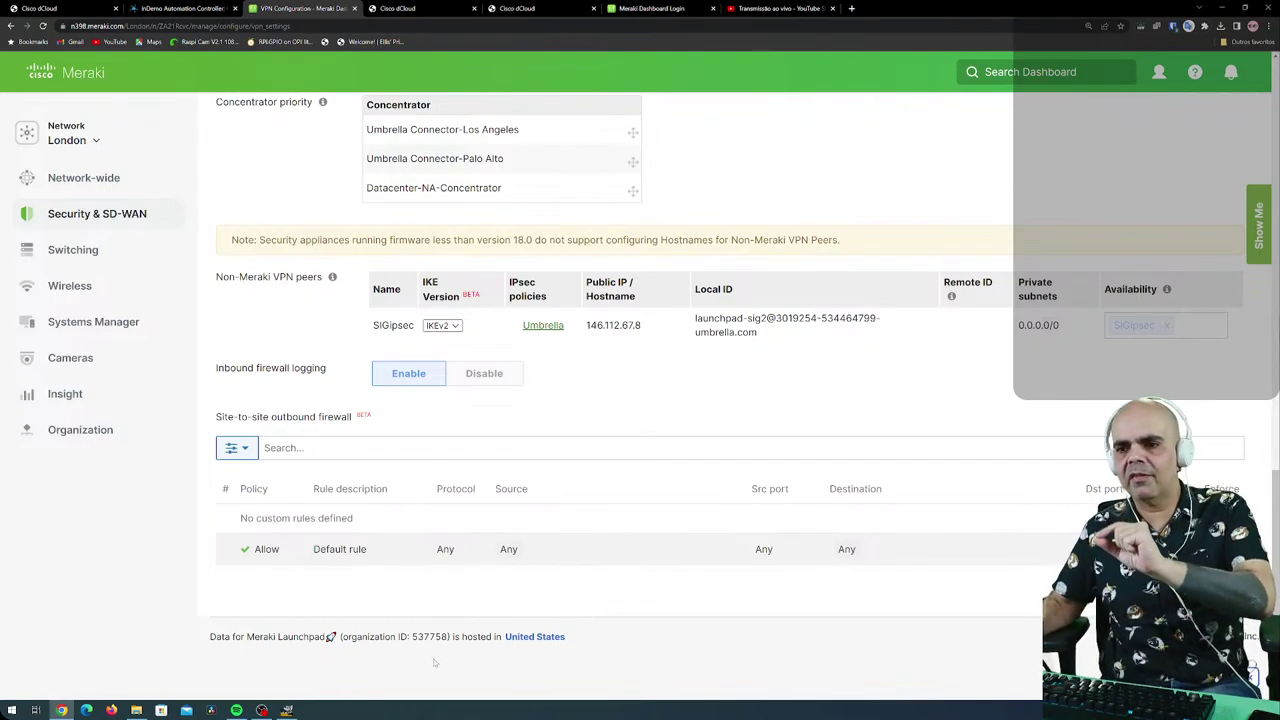
Open the Routing page to view its BGP and OSPF requirements, and proceed to the Client VPN page.
mouse_move(45, 210)
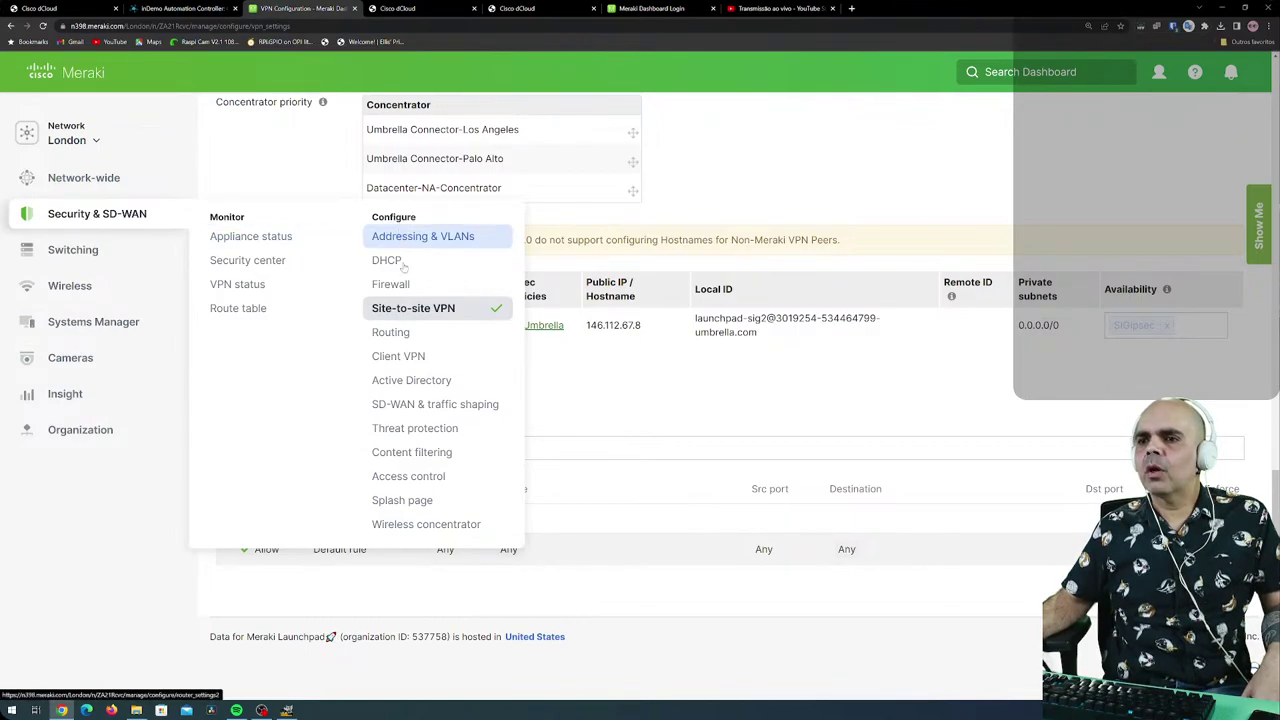
click(405, 333)
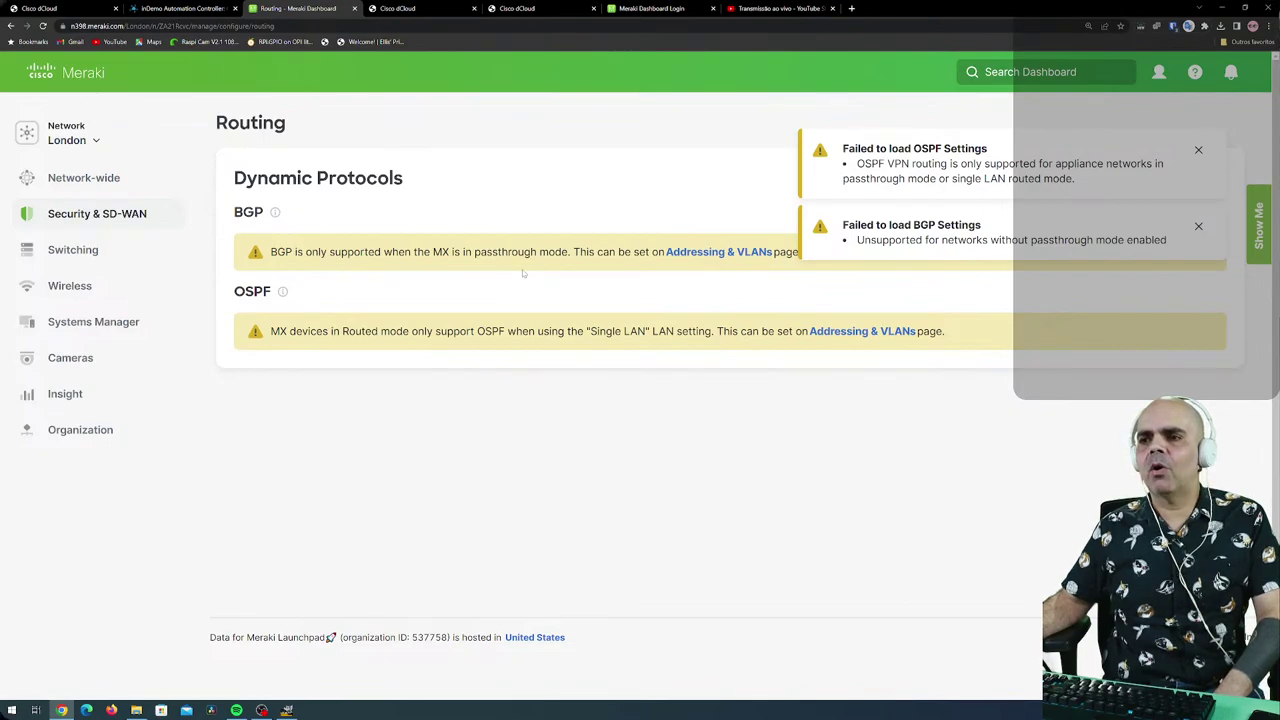
mouse_move(139, 222)
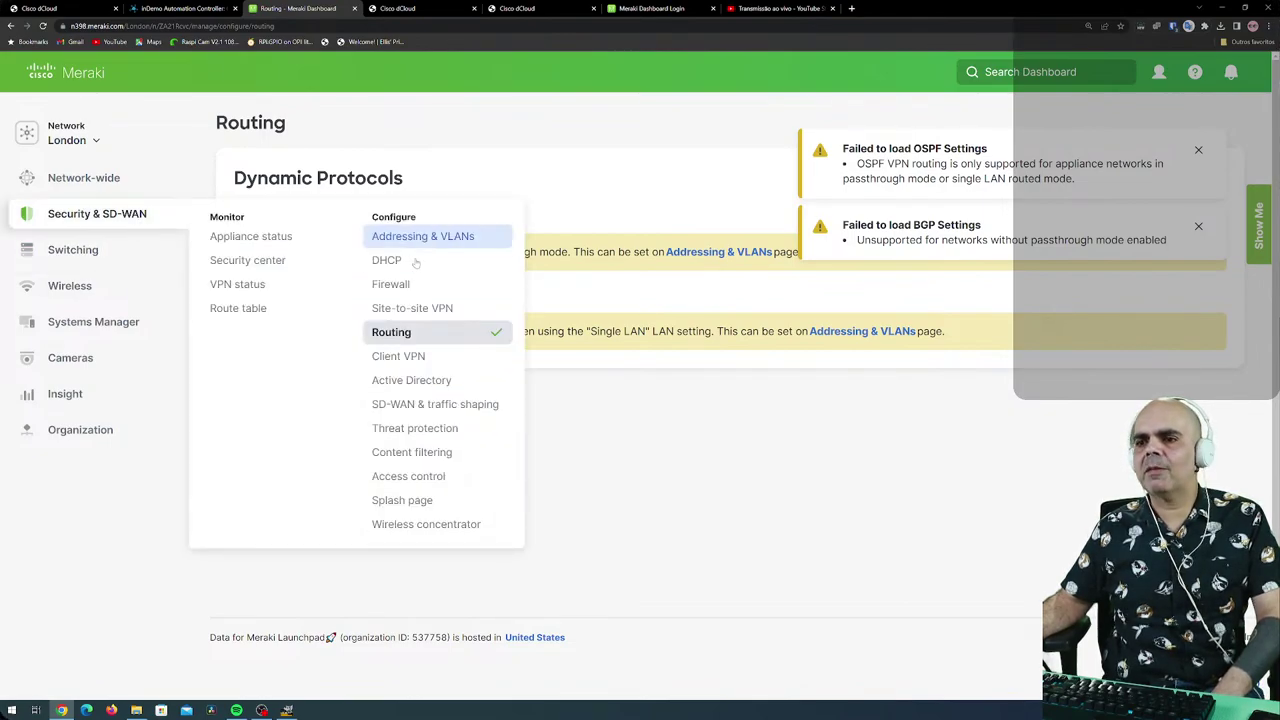
click(426, 362)
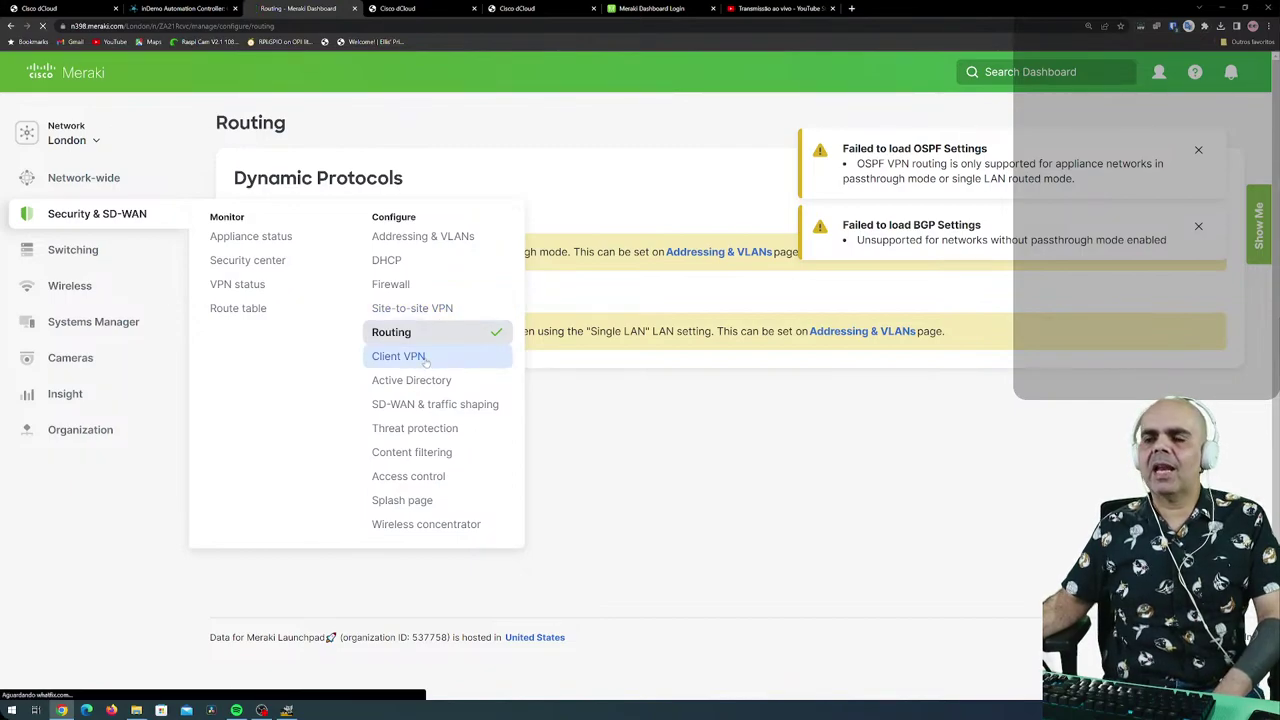
click(1198, 226)
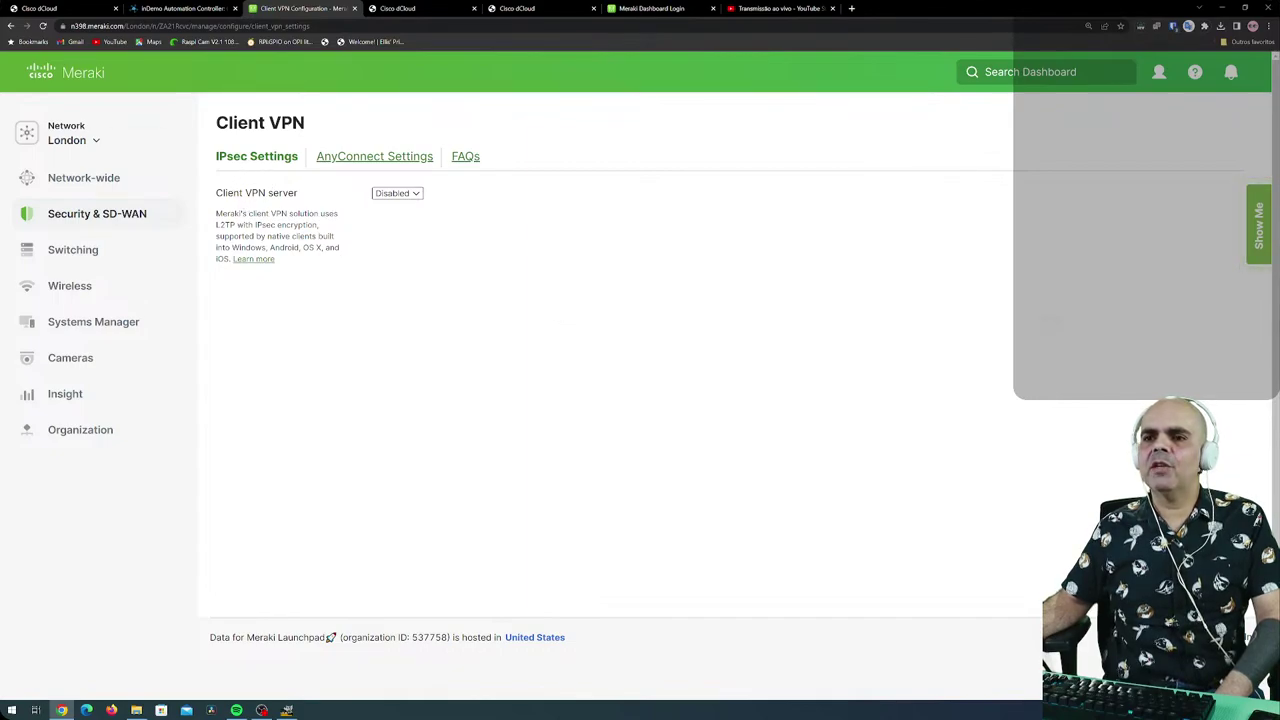
Enable the IPsec Client VPN server temporarily to review its subnet, DNS, shared secret and authentication options, and set it back to Disabled.
click(415, 193)
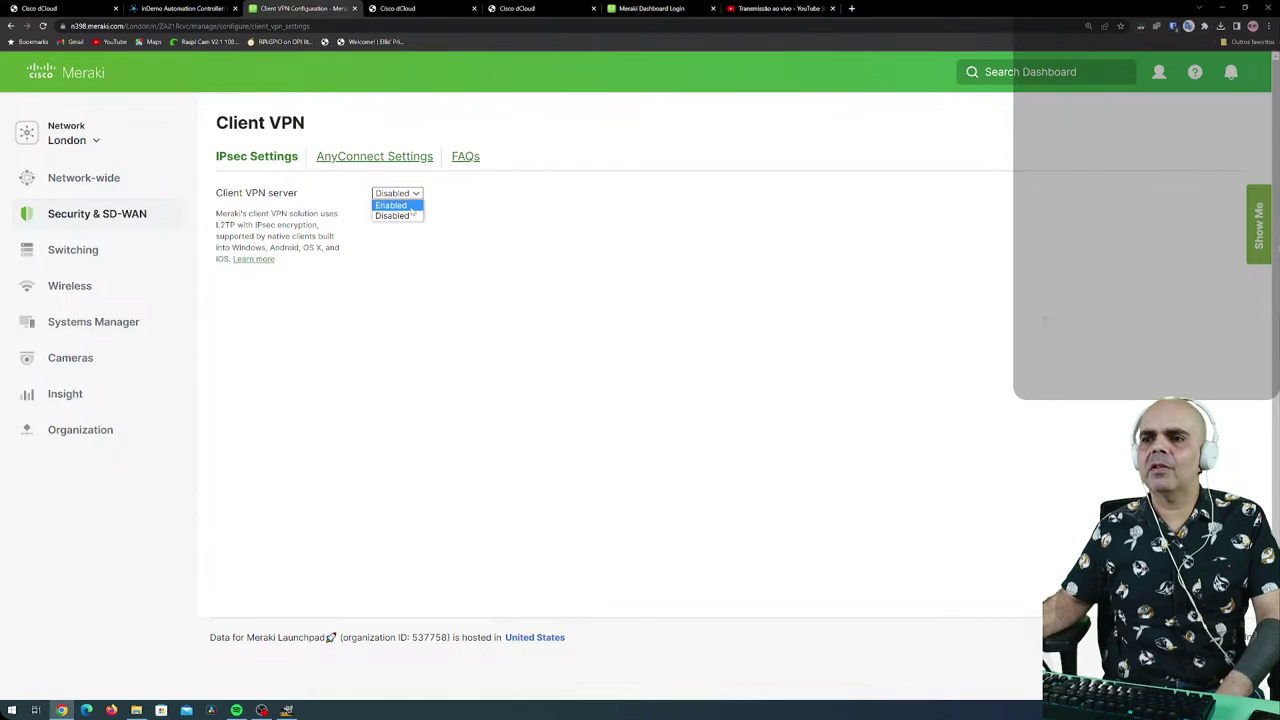
click(398, 214)
scroll(376, 281, down, 5)
scroll(335, 273, up, 5)
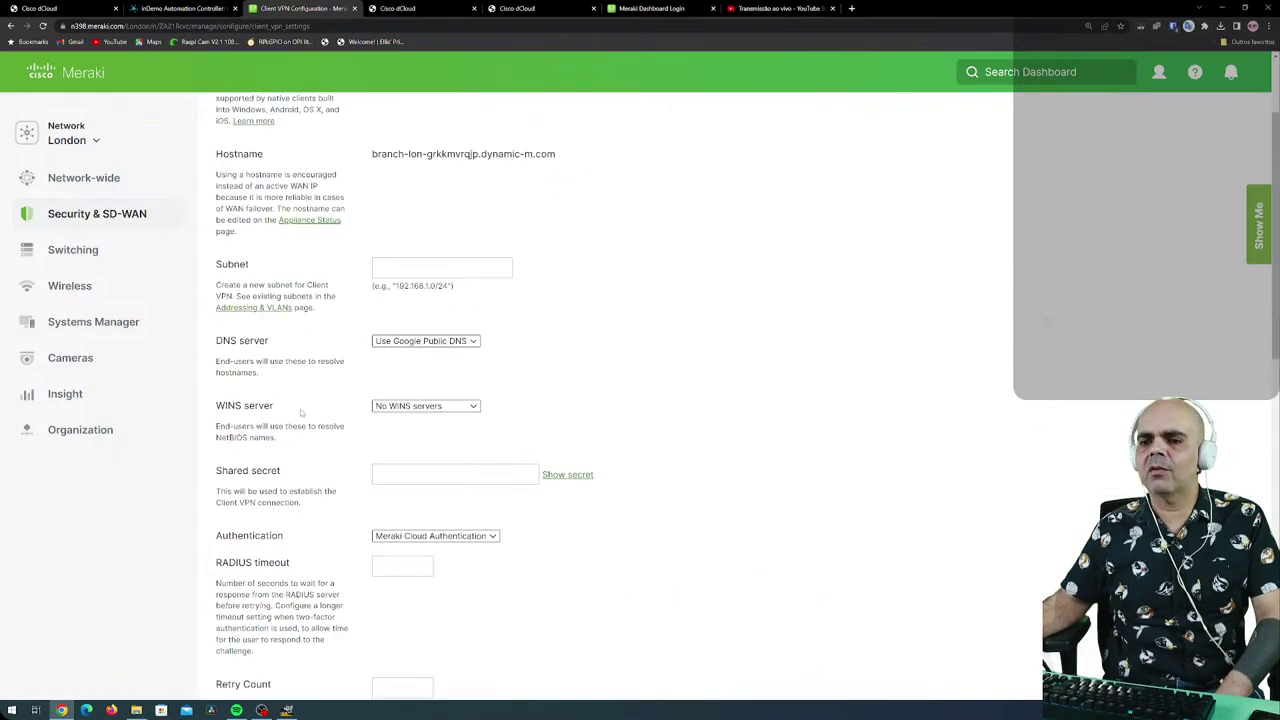
click(412, 193)
click(398, 215)
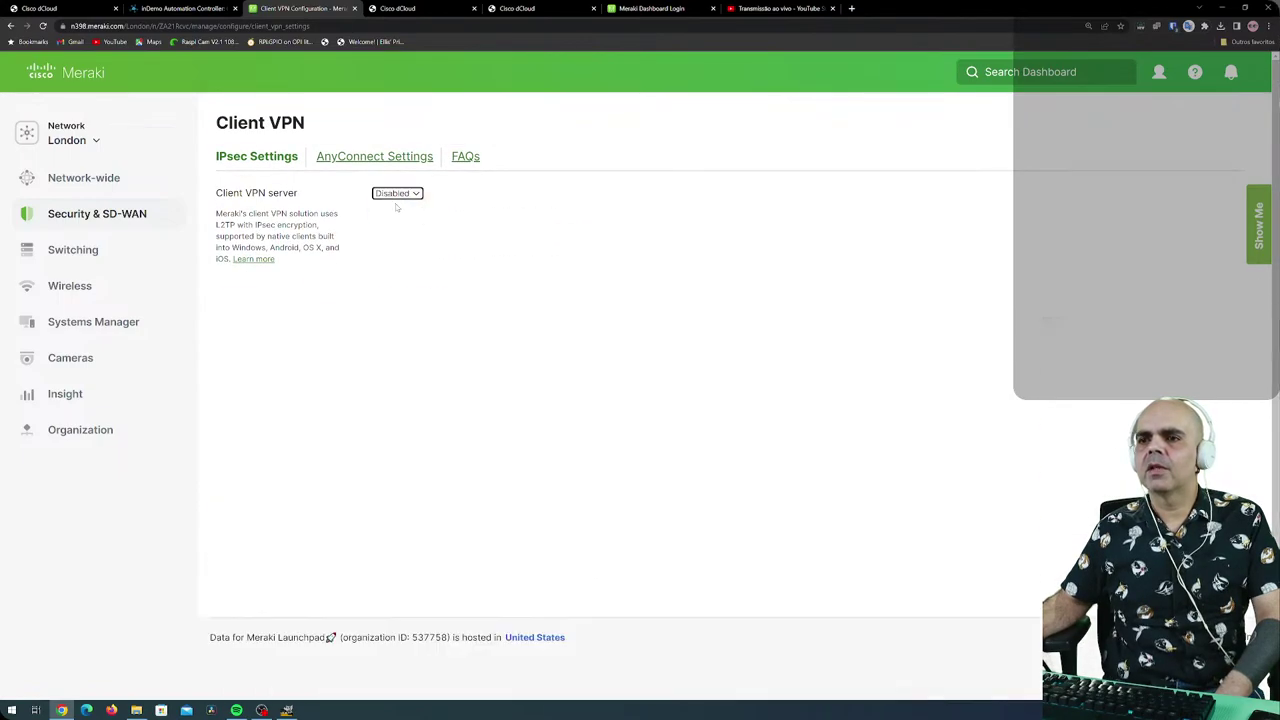
Enable AnyConnect Client VPN to review its settings, and request the Secure Client v5.0.01242 download for Windows.
click(391, 158)
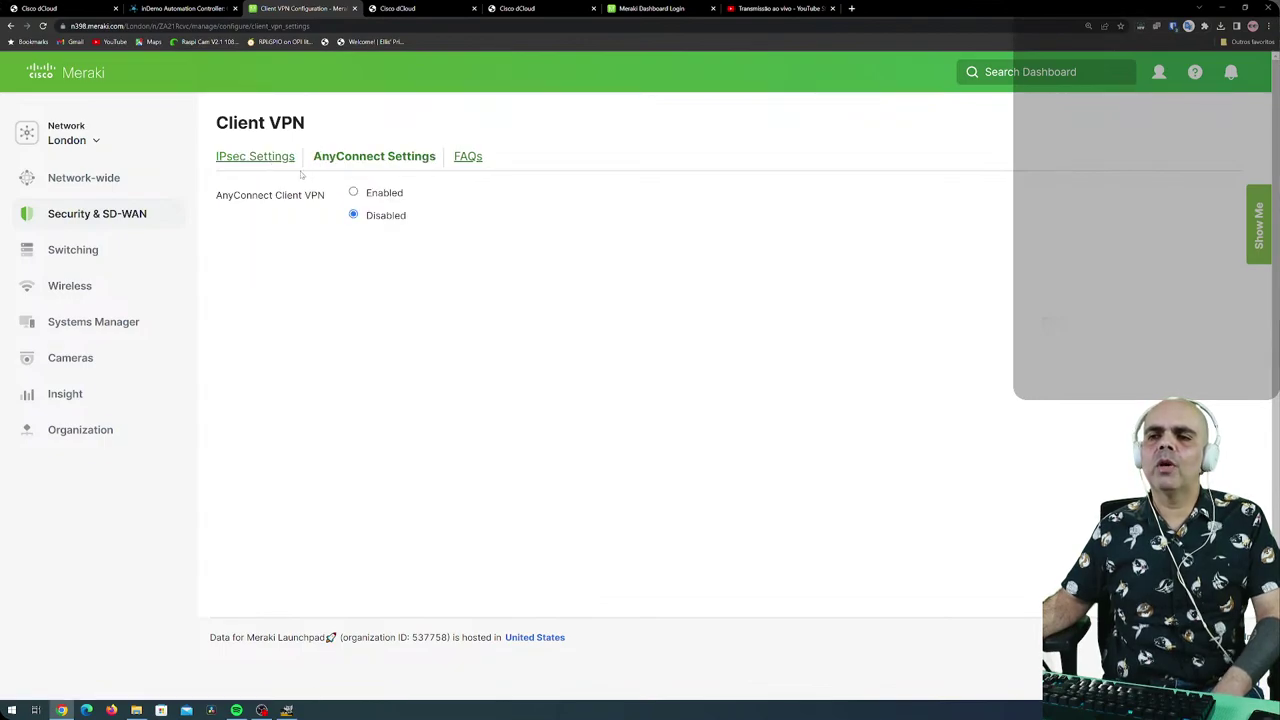
click(353, 192)
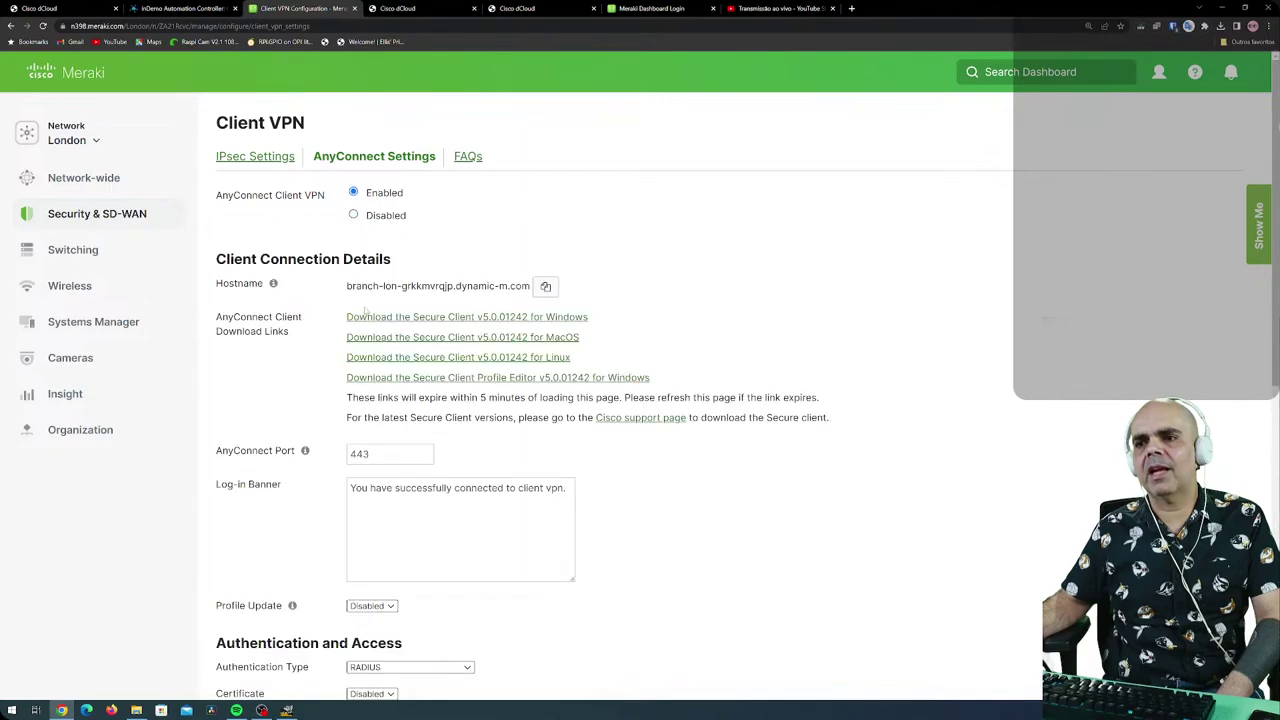
scroll(367, 316, down, 2)
scroll(367, 316, down, 5)
scroll(367, 316, up, 7)
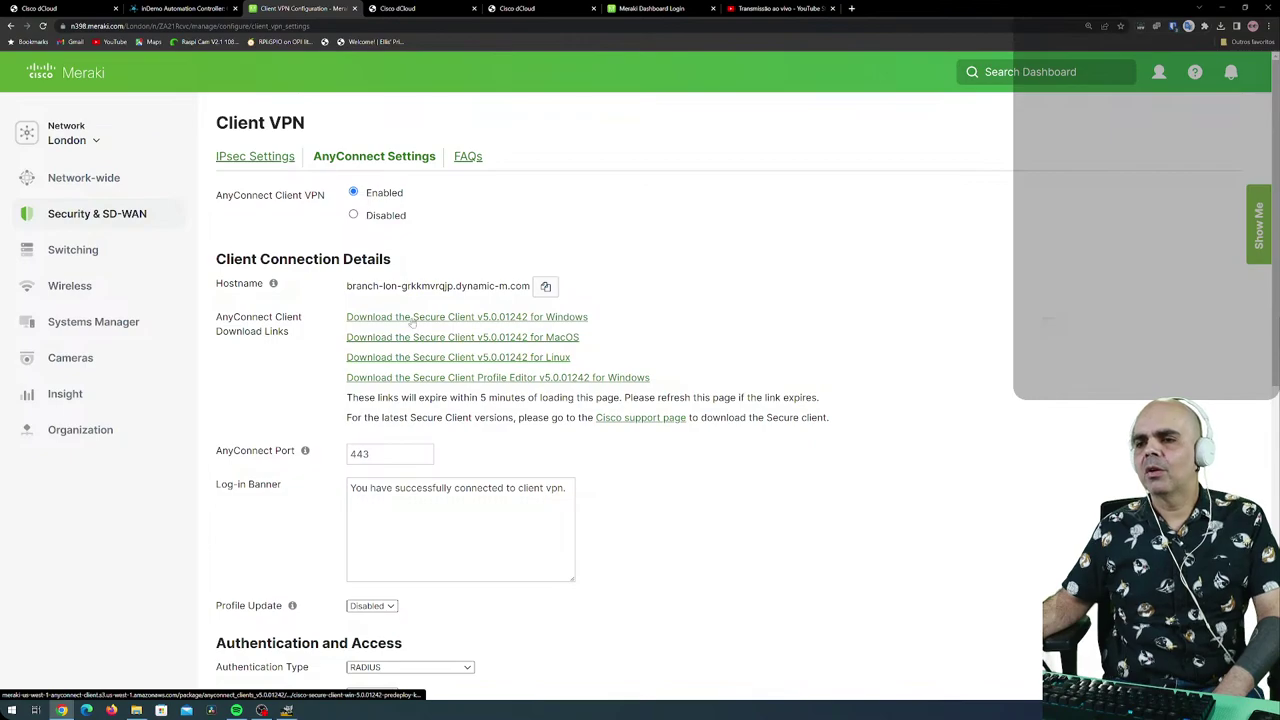
click(466, 317)
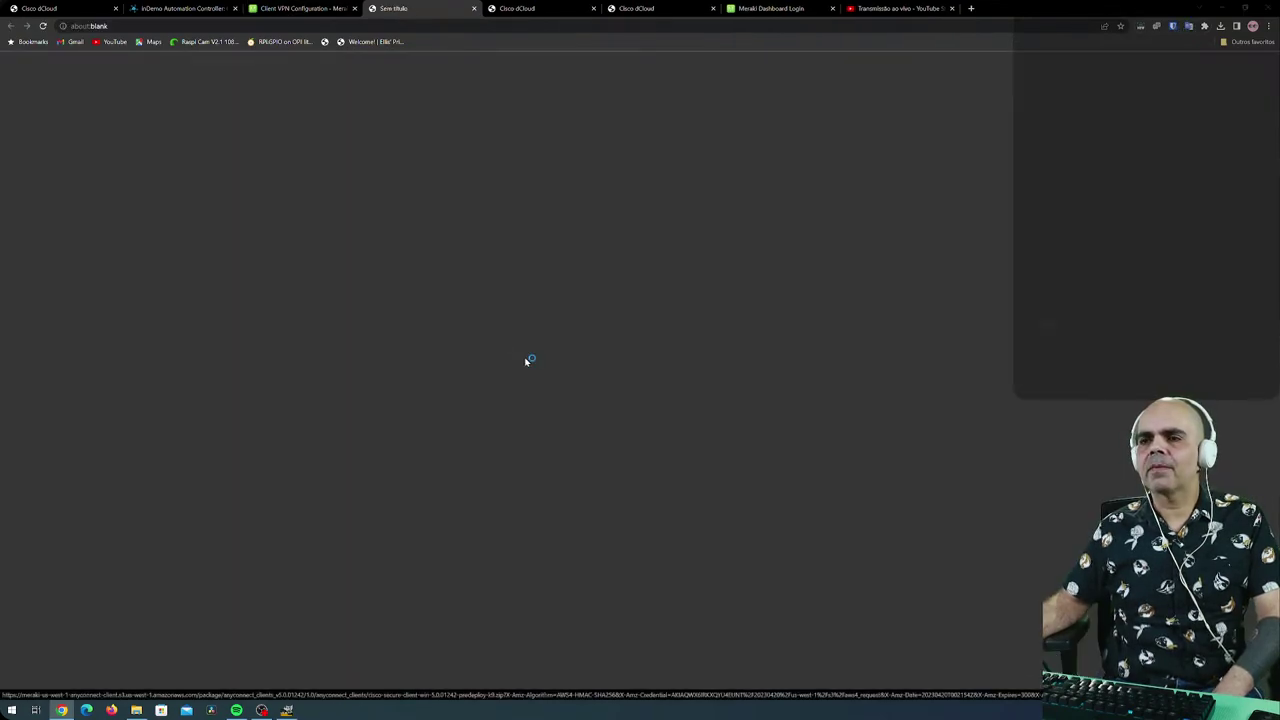
click(349, 223)
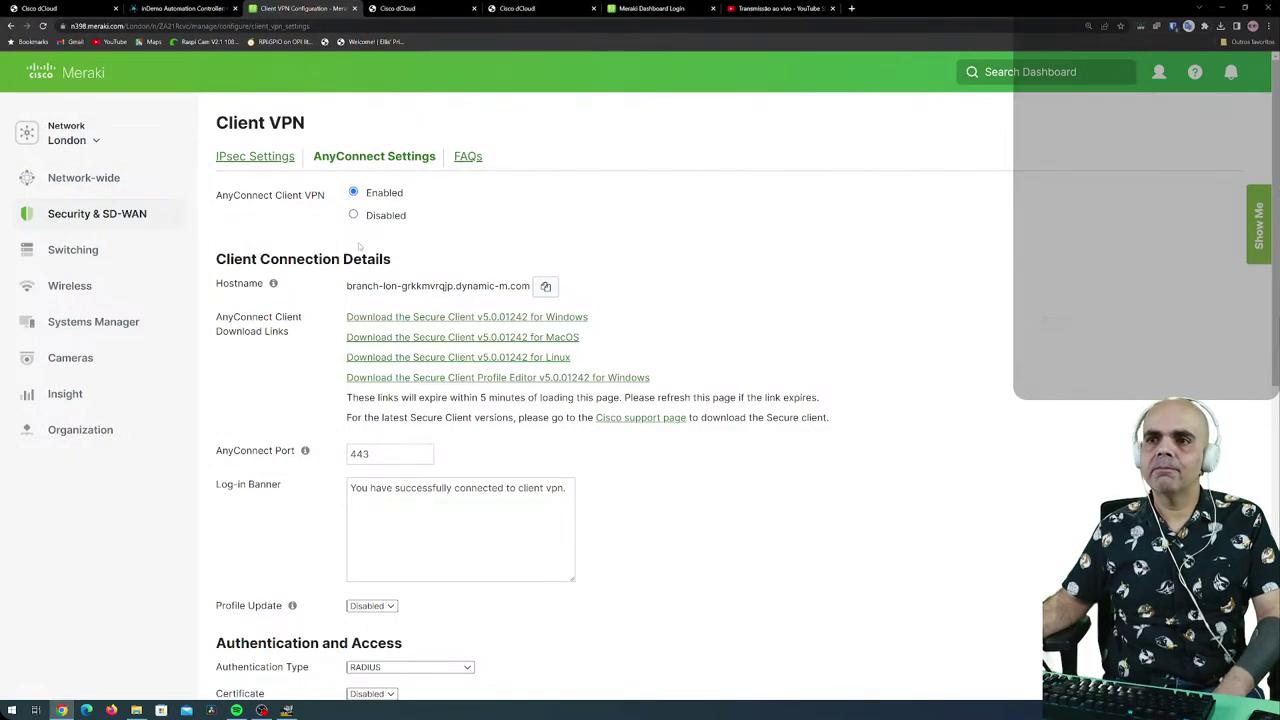
Leave Client VPN without saving, and set the Active Directory page to "Authenticate users with Active Directory".
mouse_move(159, 220)
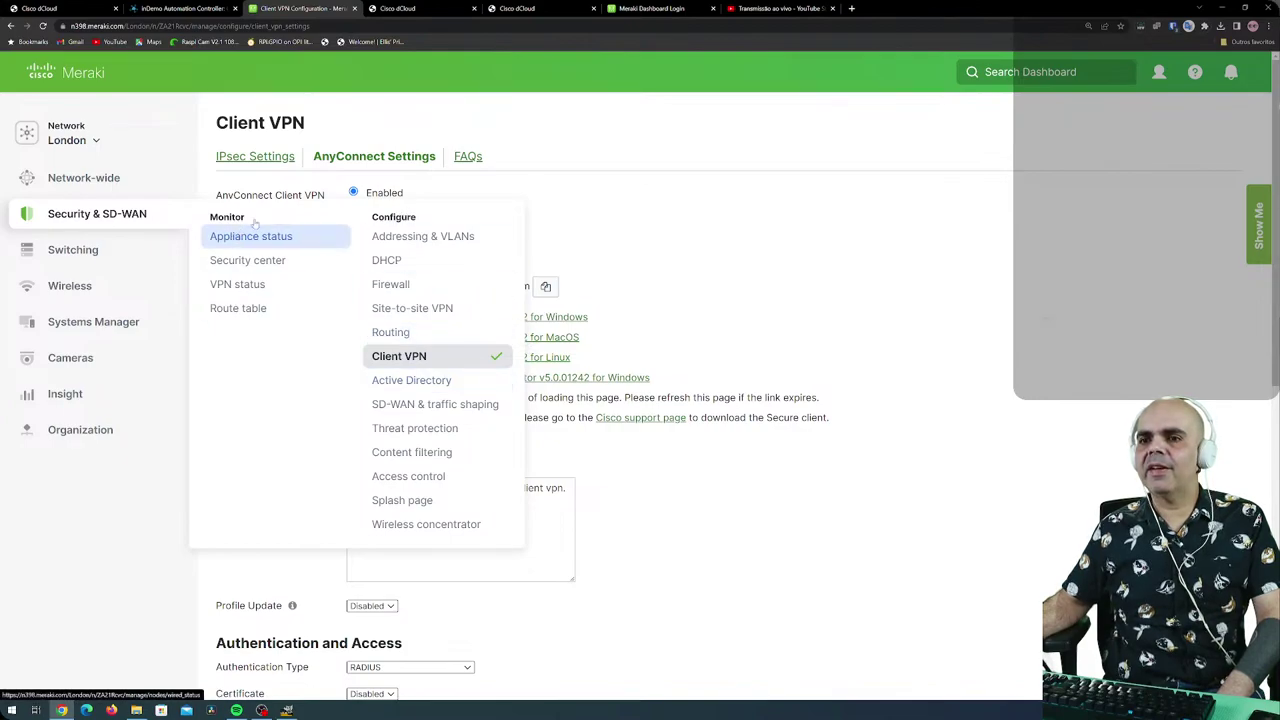
click(418, 386)
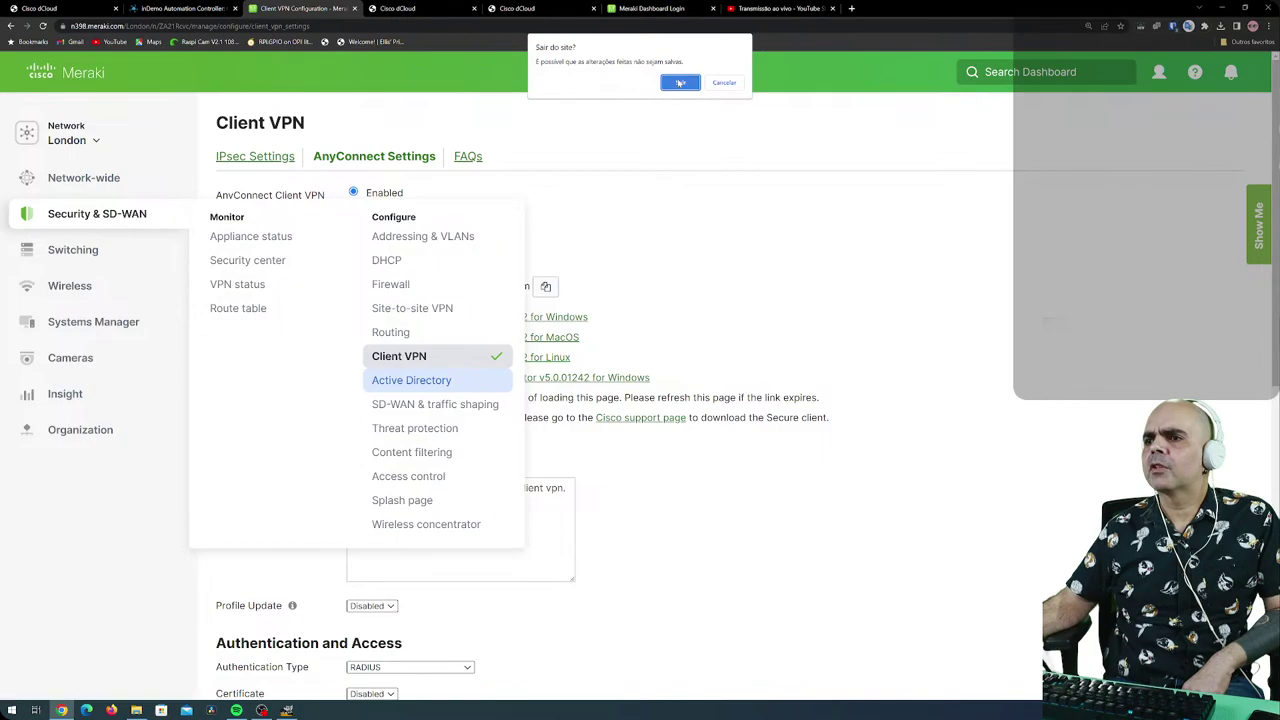
click(680, 83)
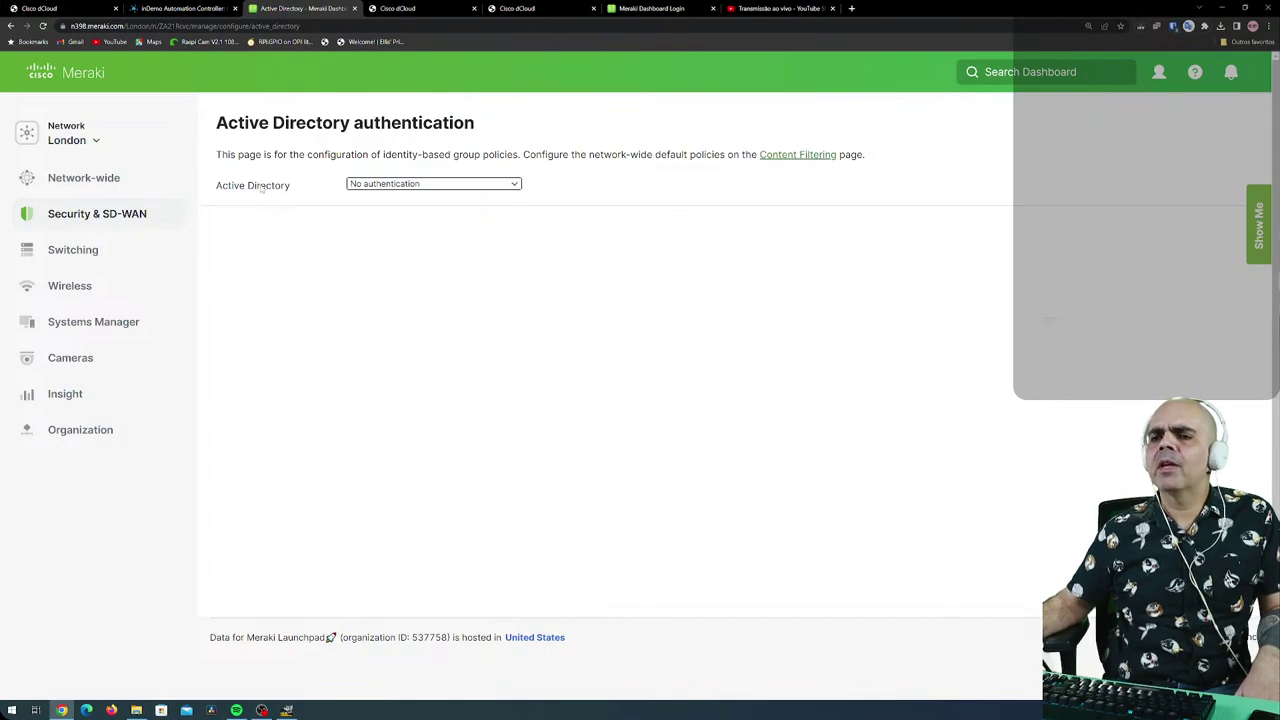
click(487, 184)
click(440, 195)
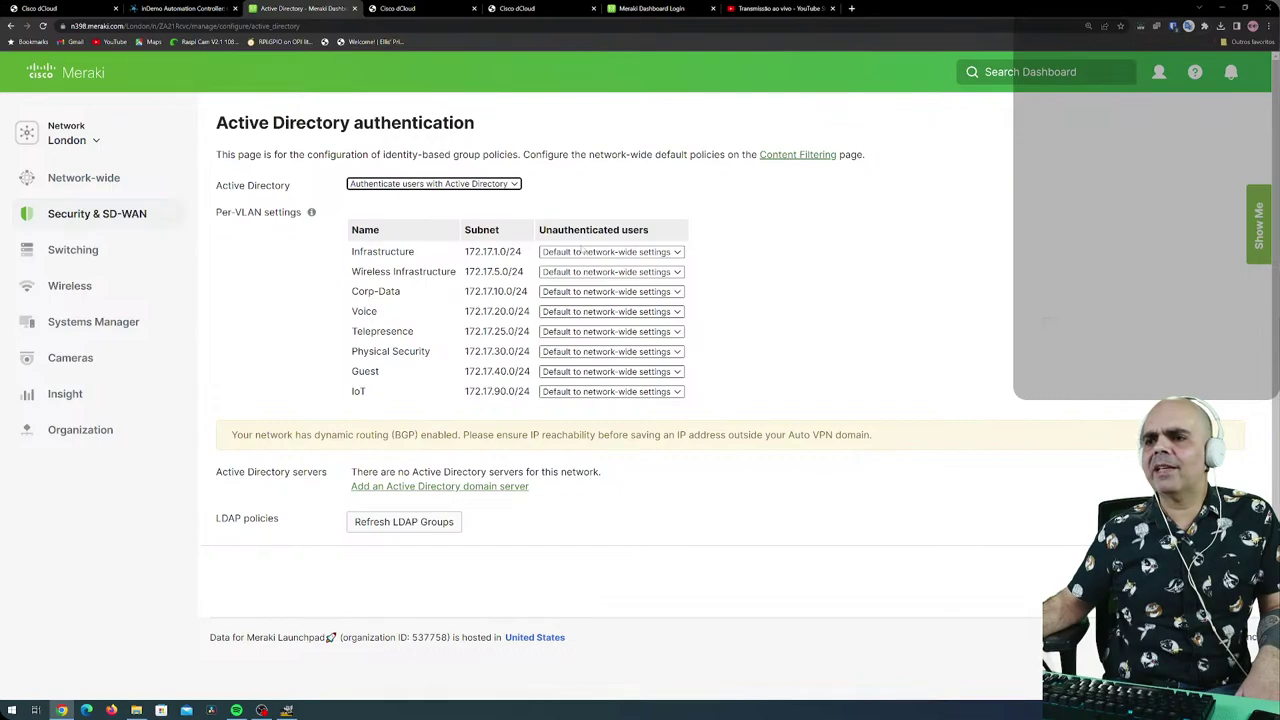
Try "Require login via splash" for unauthenticated users on the Infrastructure VLAN, and restore "Default to network-wide settings".
click(605, 251)
click(590, 263)
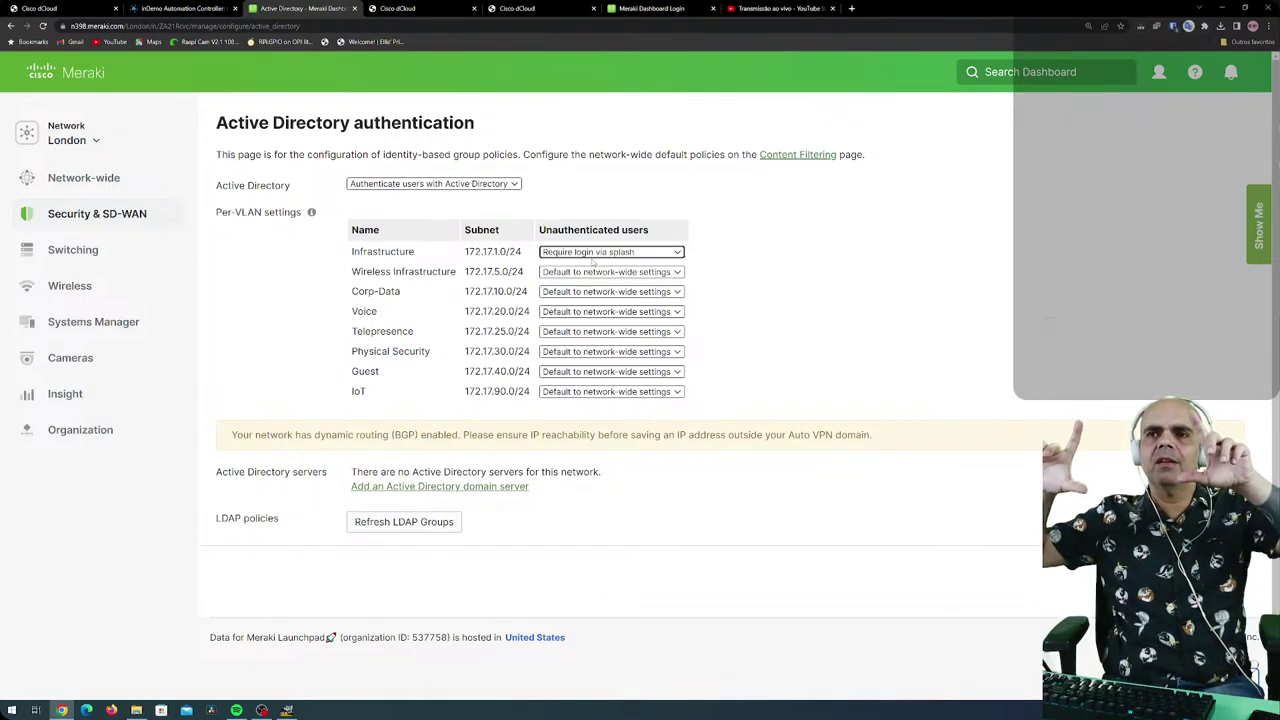
click(603, 256)
click(600, 274)
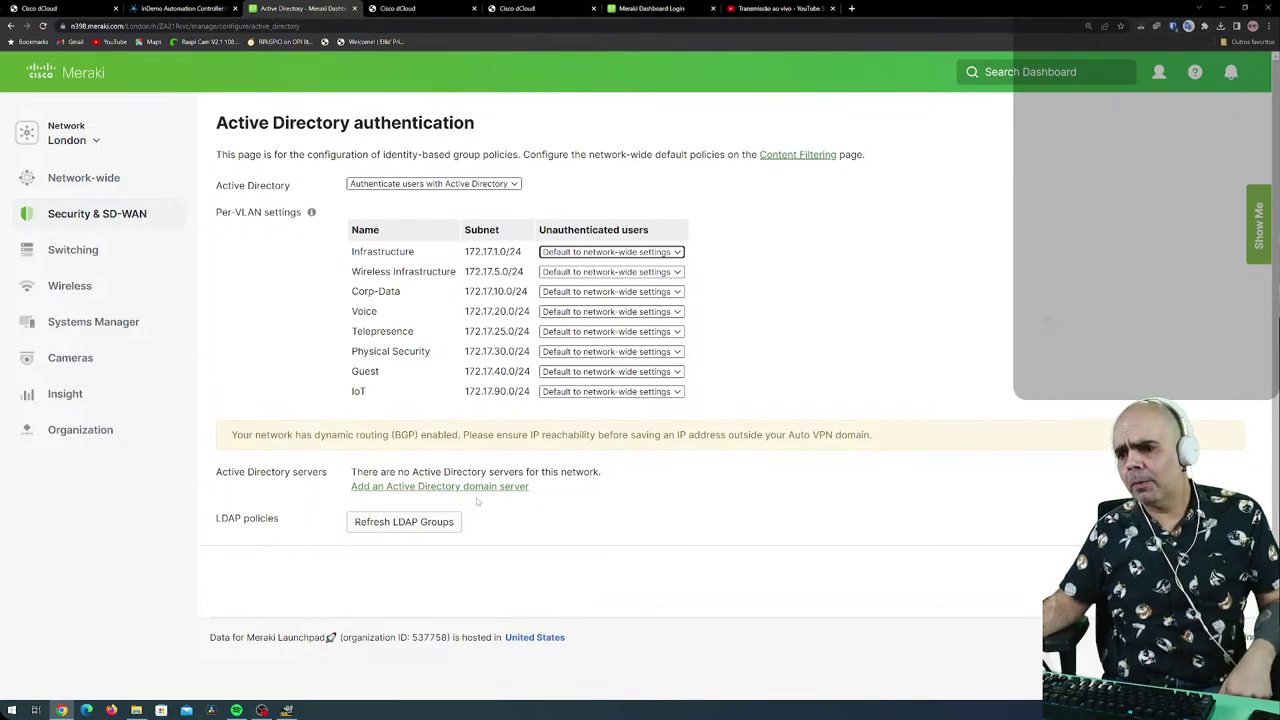
Add an Active Directory domain server with short domain domain.local and server IP 192.168.100.2.
click(410, 487)
click(407, 497)
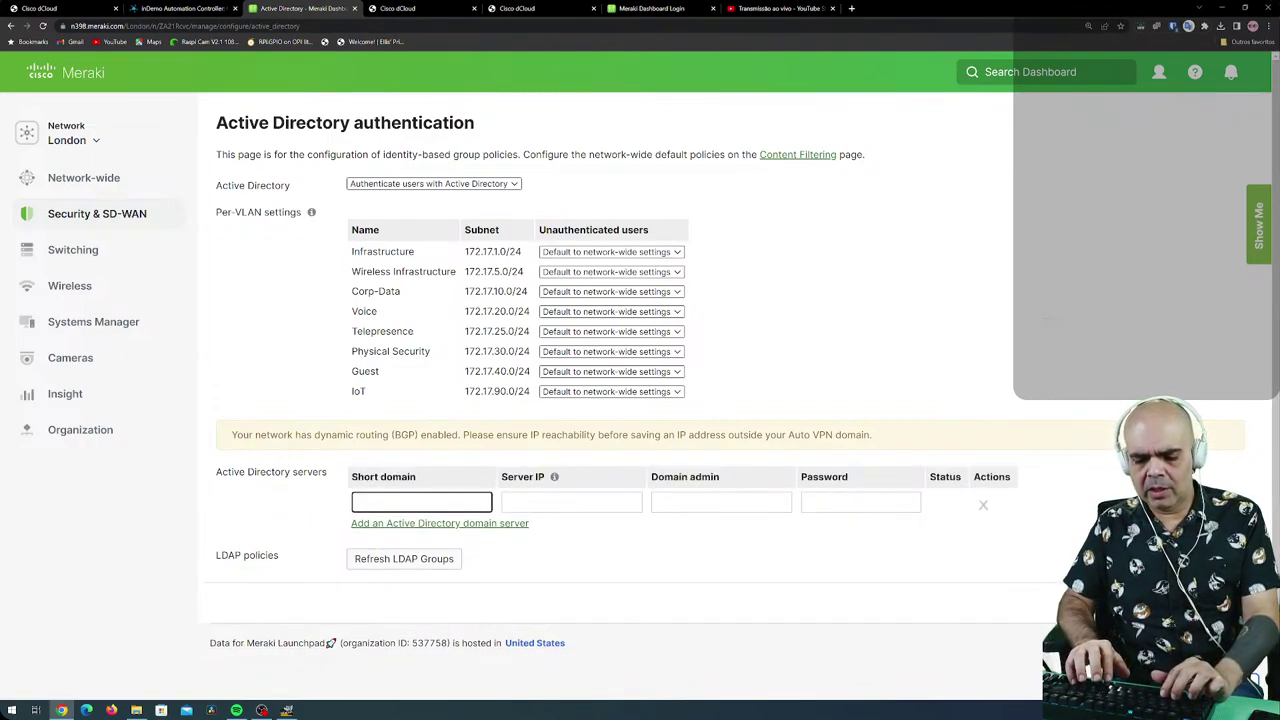
text(domain.)
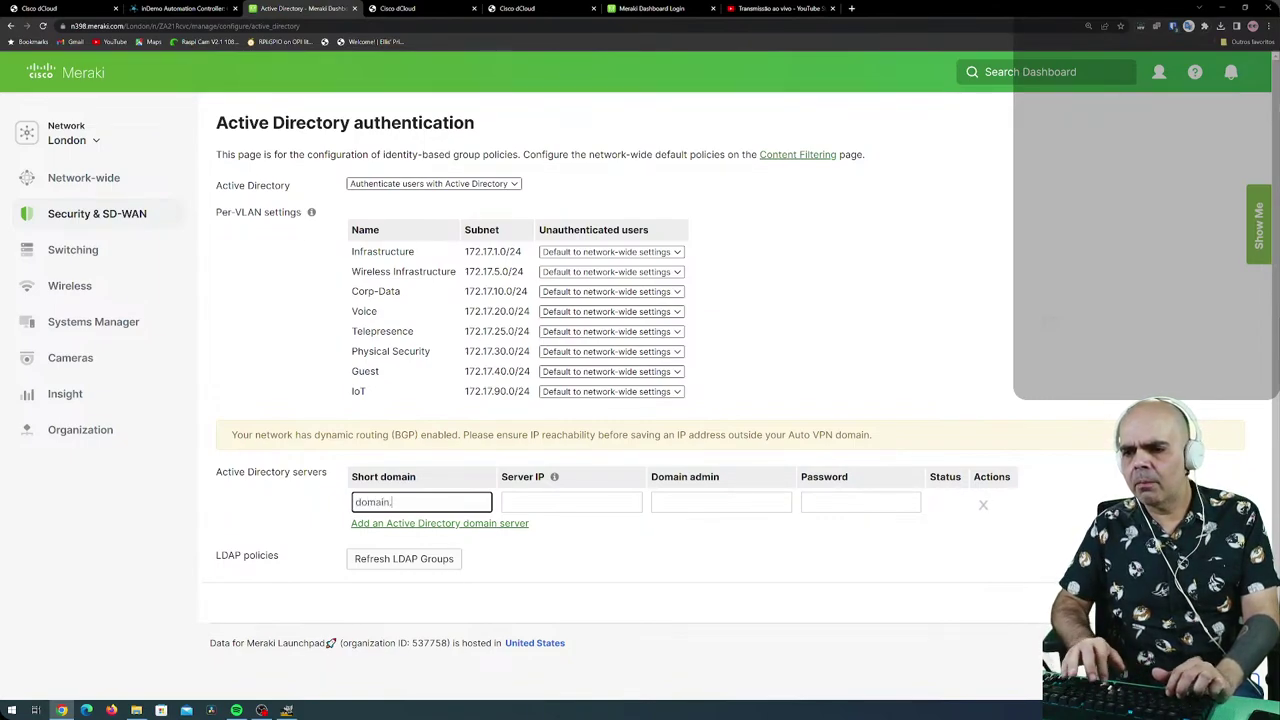
text(local)
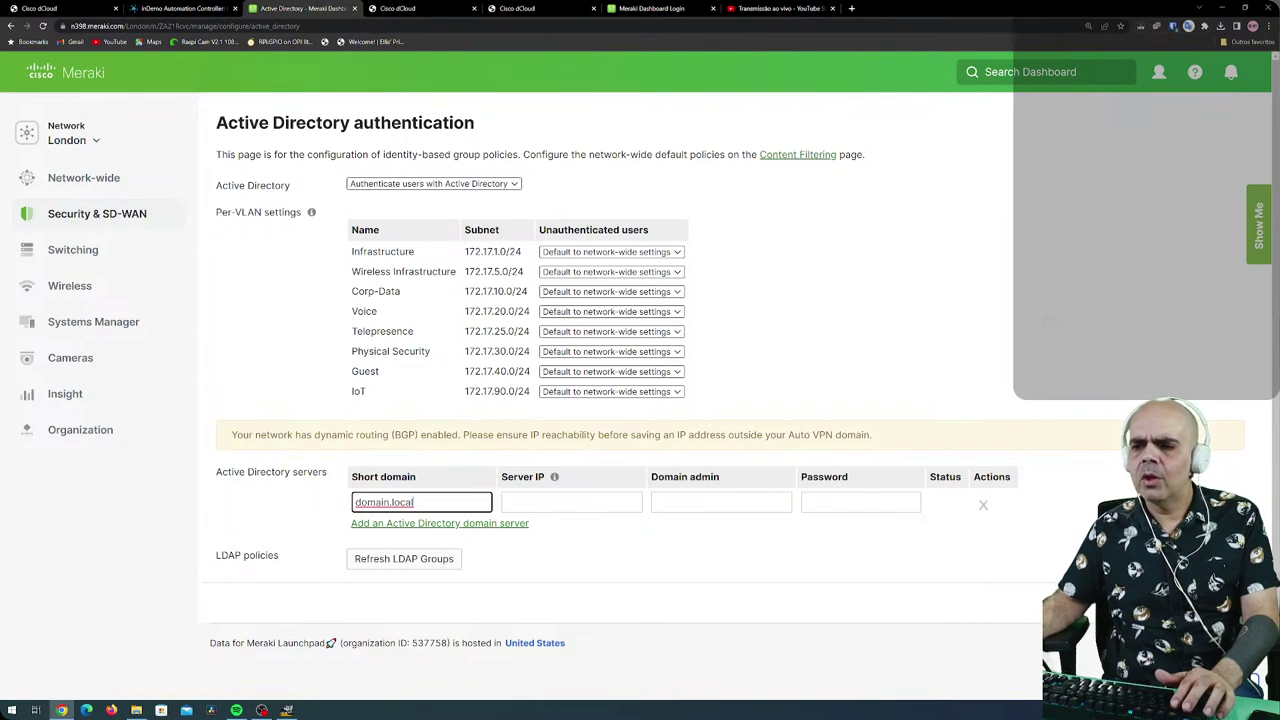
key(Tab)
text(192.168.100.)
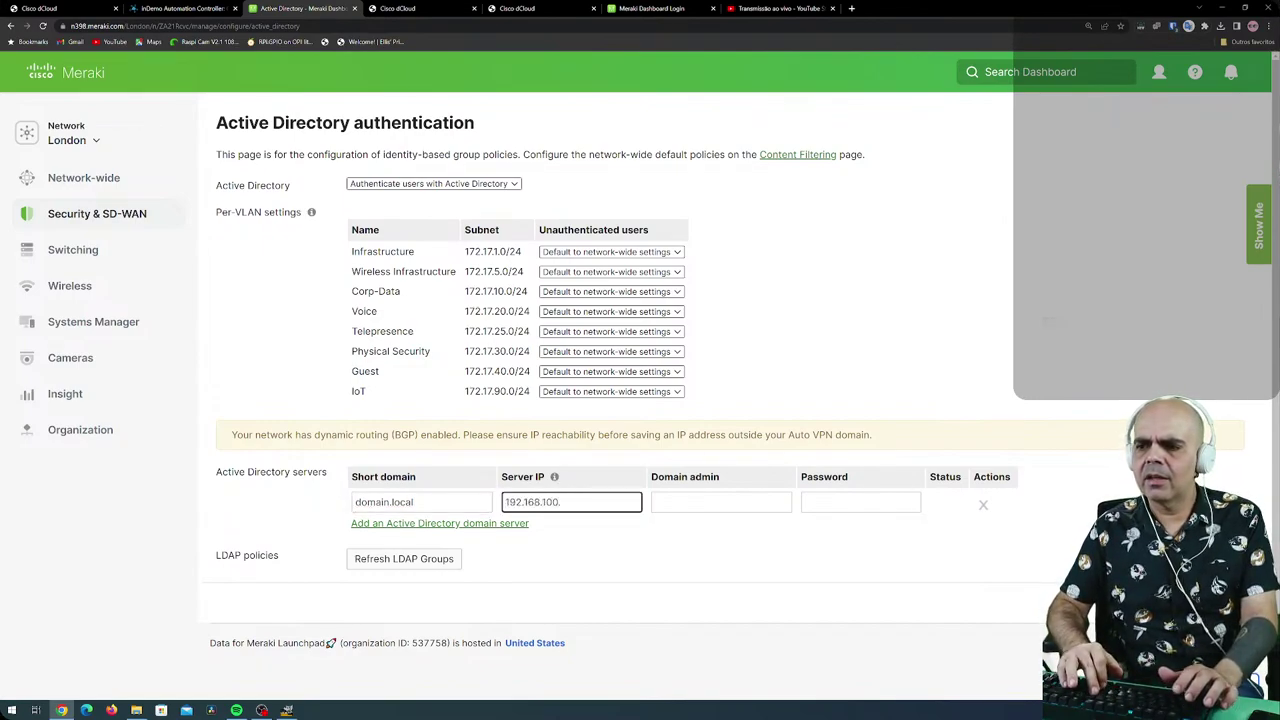
text(2)
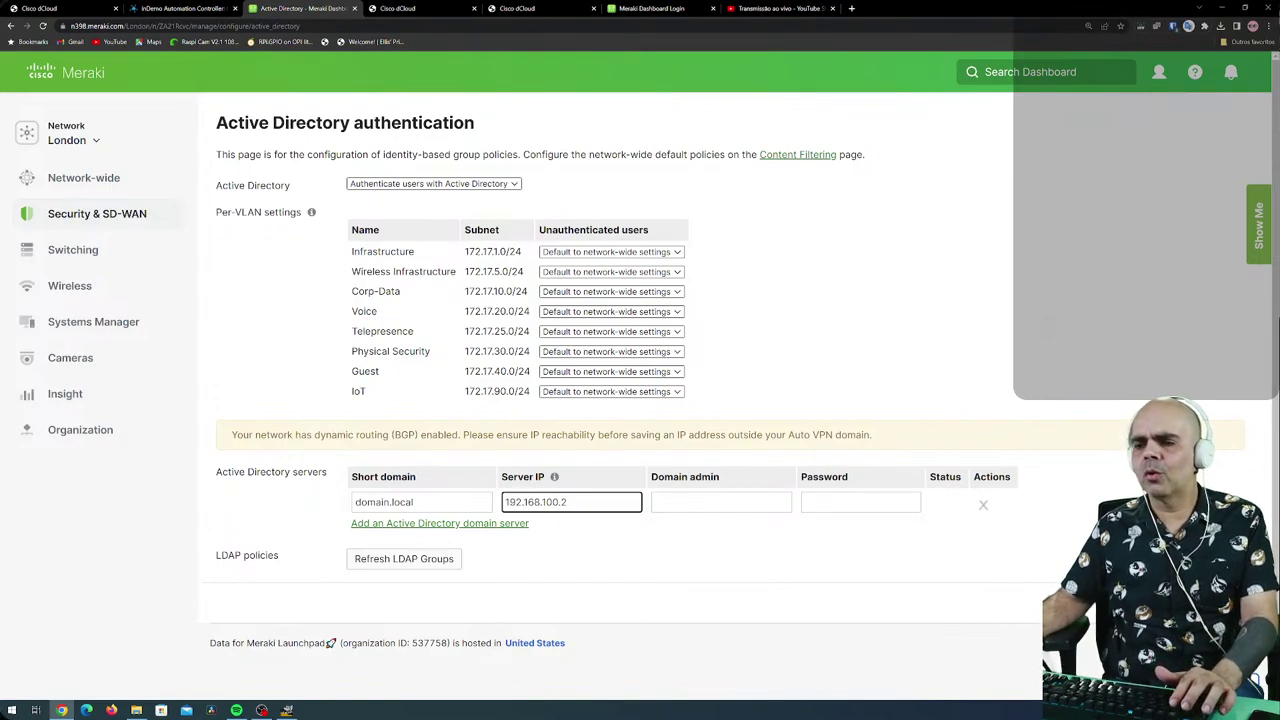
Set the new server's domain admin to domain\merakiadm and enter the admin account's password.
key(Tab)
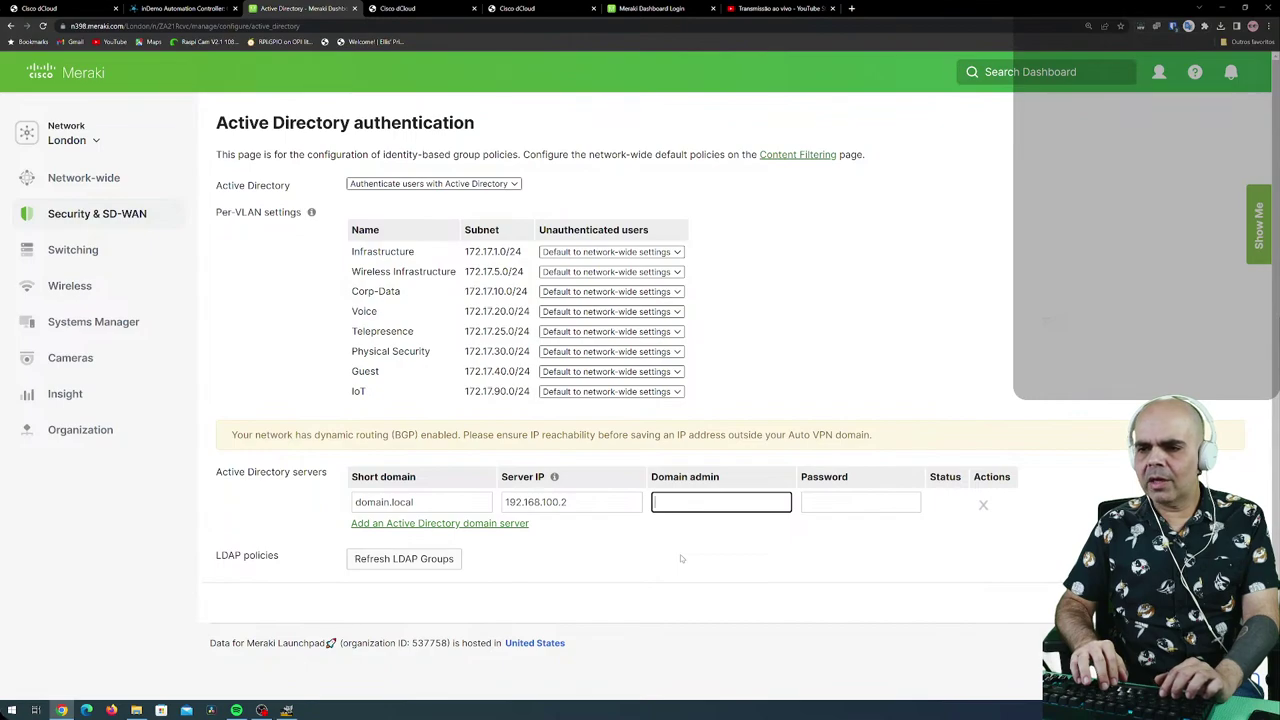
text(domain)
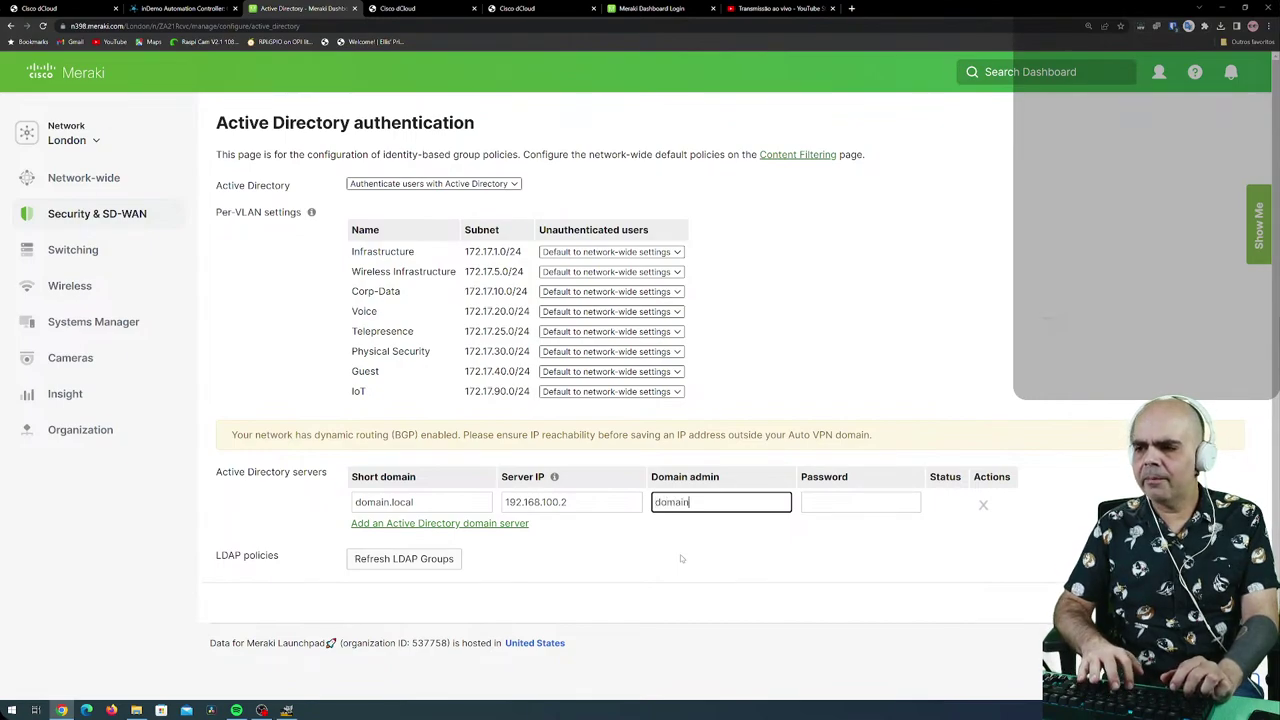
text(\merakiad)
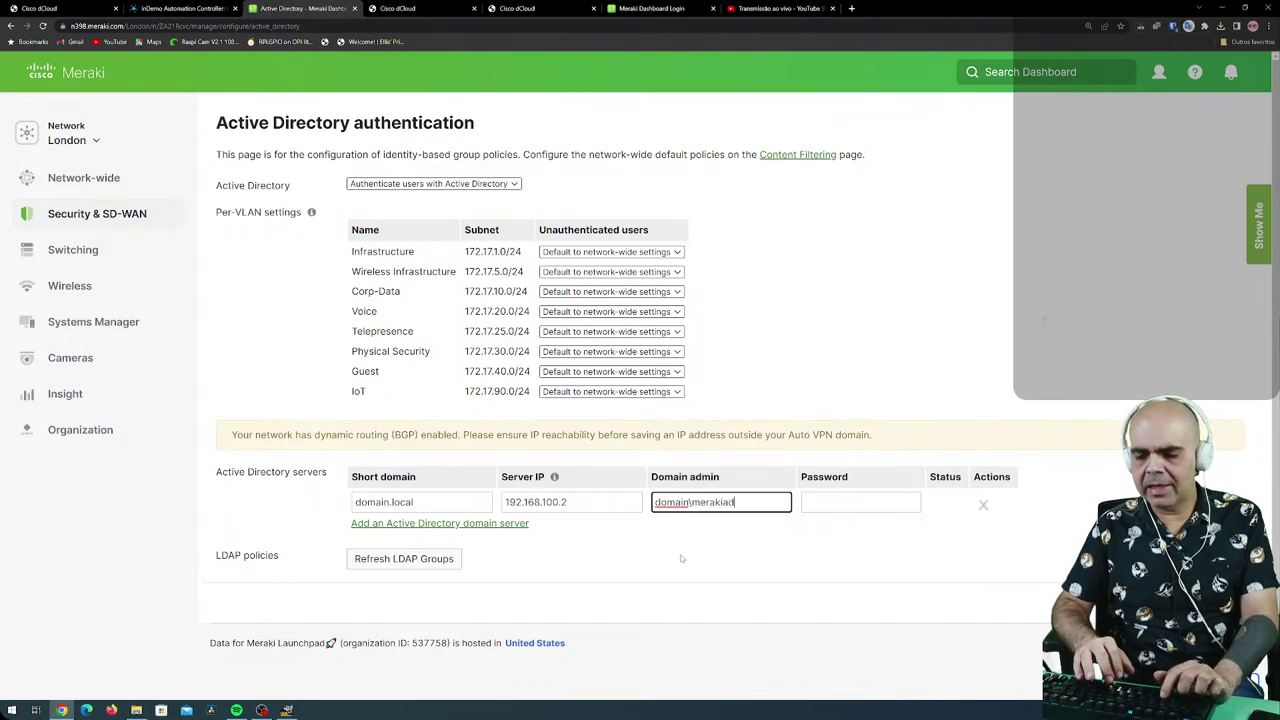
text(m)
key(Tab)
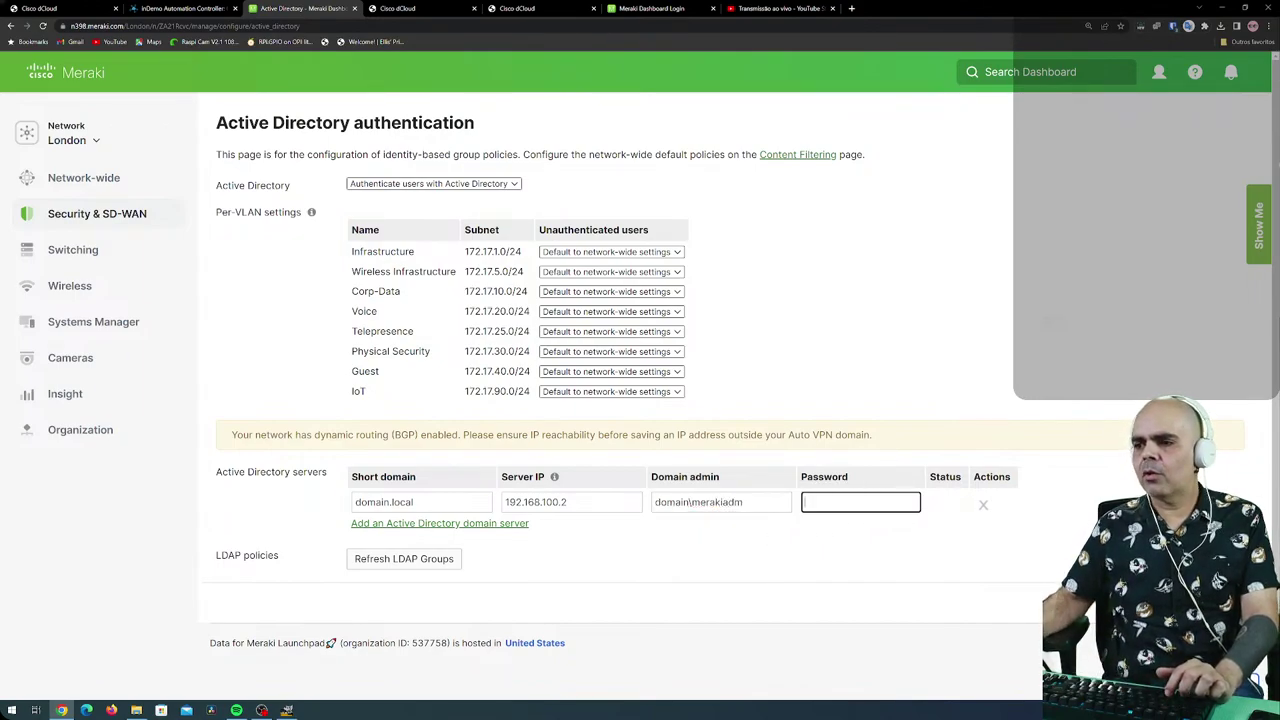
text(***)
click(927, 541)
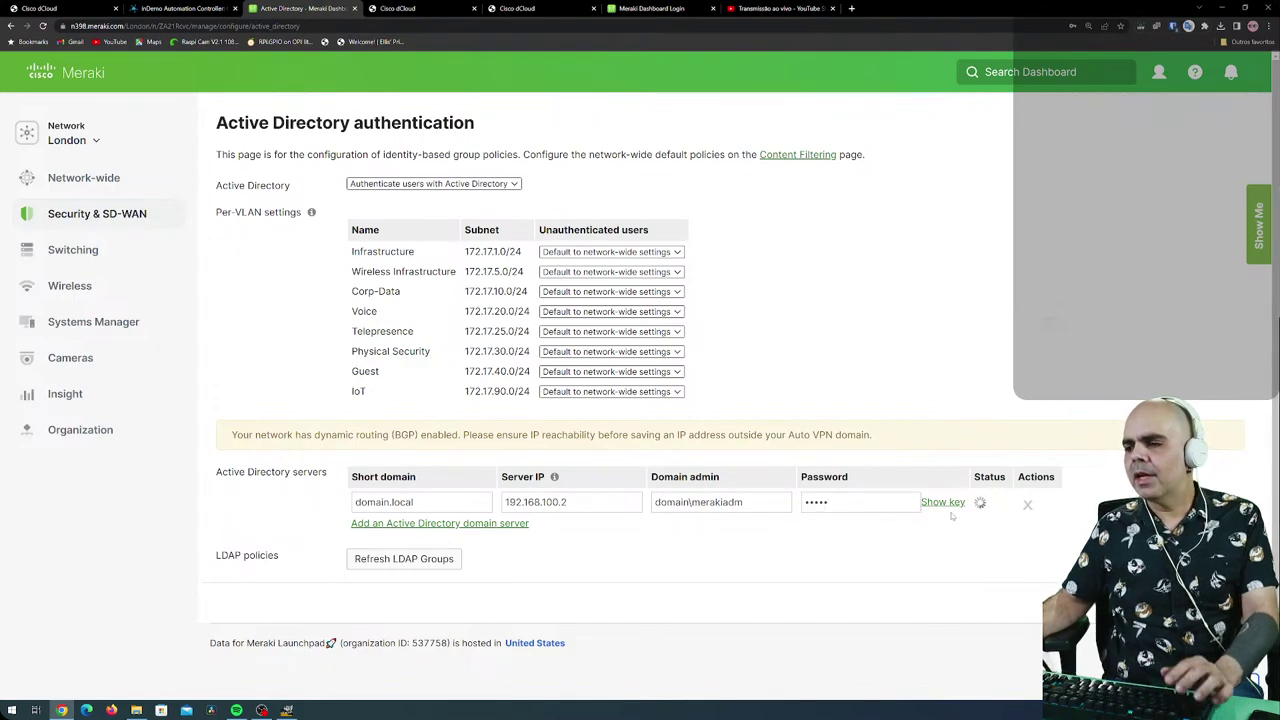
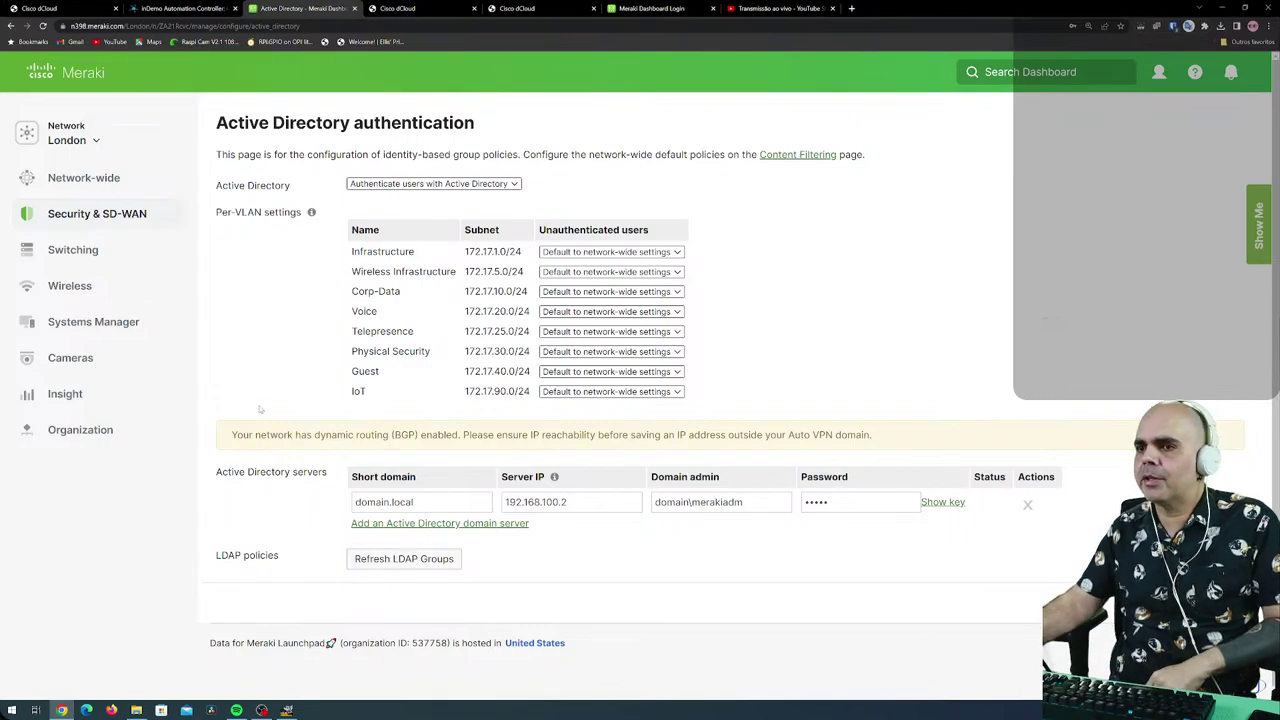
Leave the Active Directory page without saving and open the SD-WAN & traffic shaping configuration.
mouse_move(31, 221)
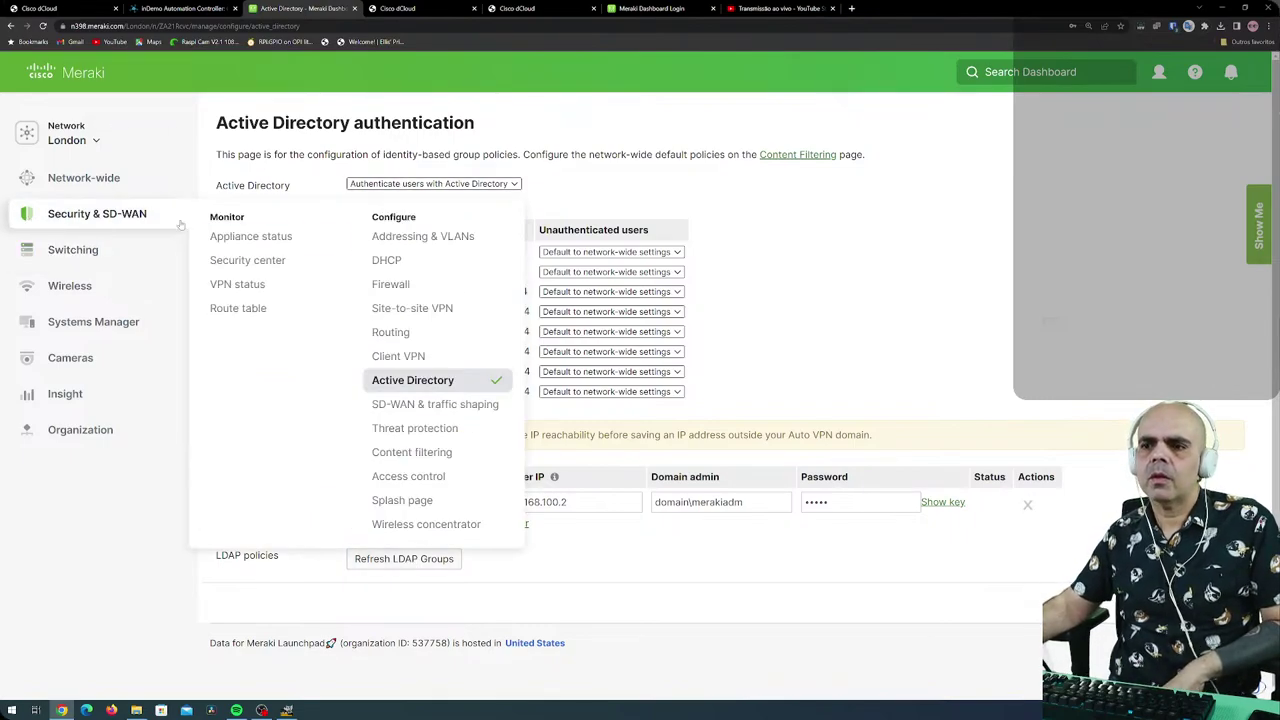
click(402, 404)
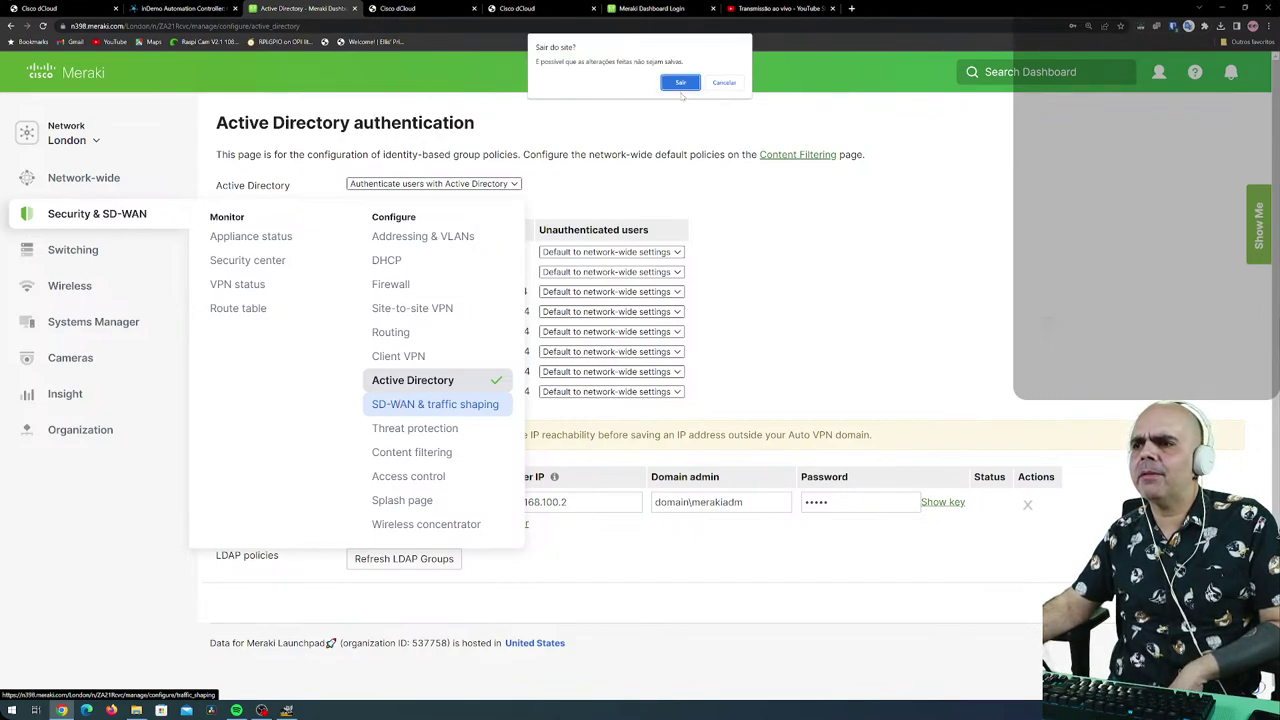
click(682, 82)
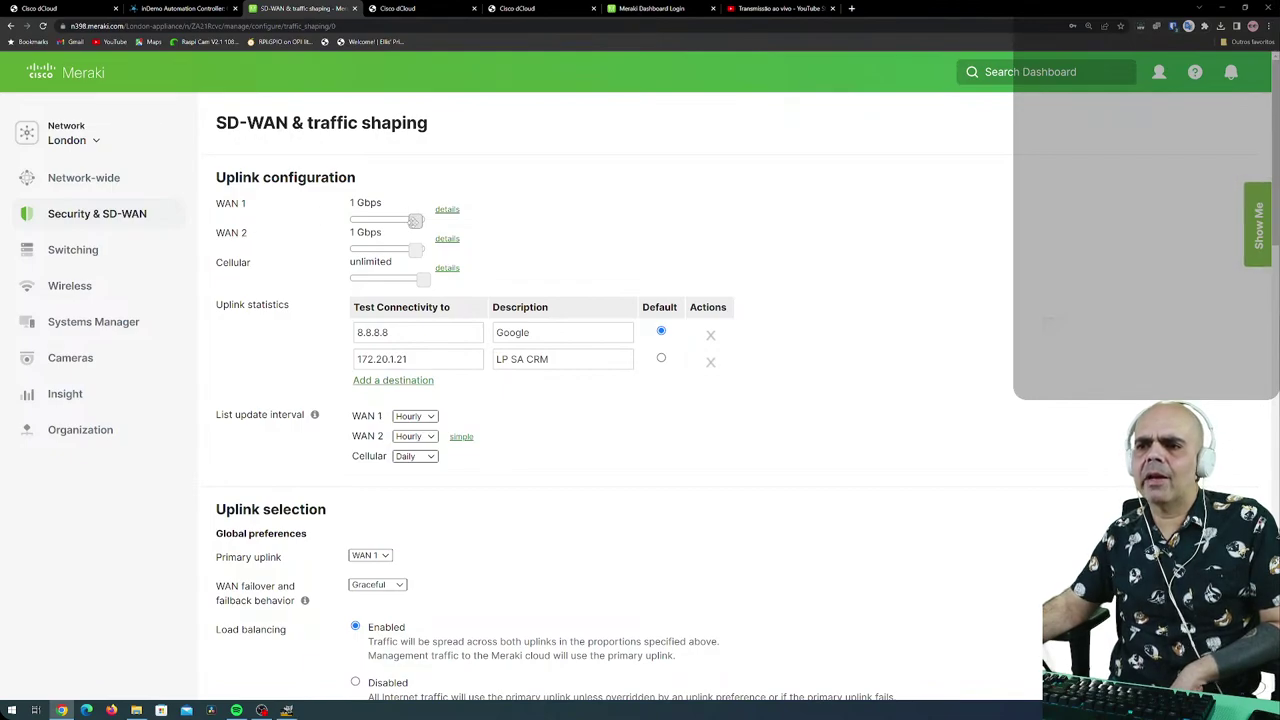
Try a 3 Gbps limit on the WAN 1 uplink, check its separate down/up details, and restore 1 Gbps.
mouse_move(415, 220)
mouse_down()
mouse_move(350, 221)
mouse_move(439, 221)
mouse_up()
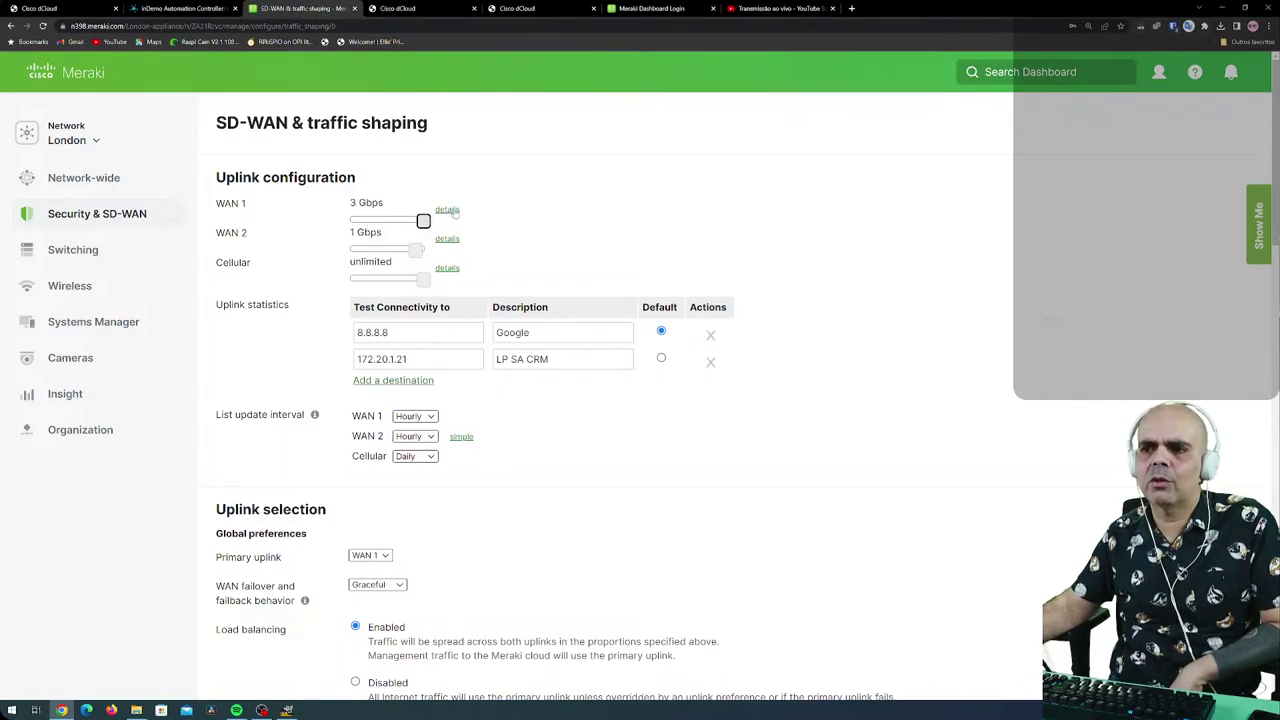
click(449, 211)
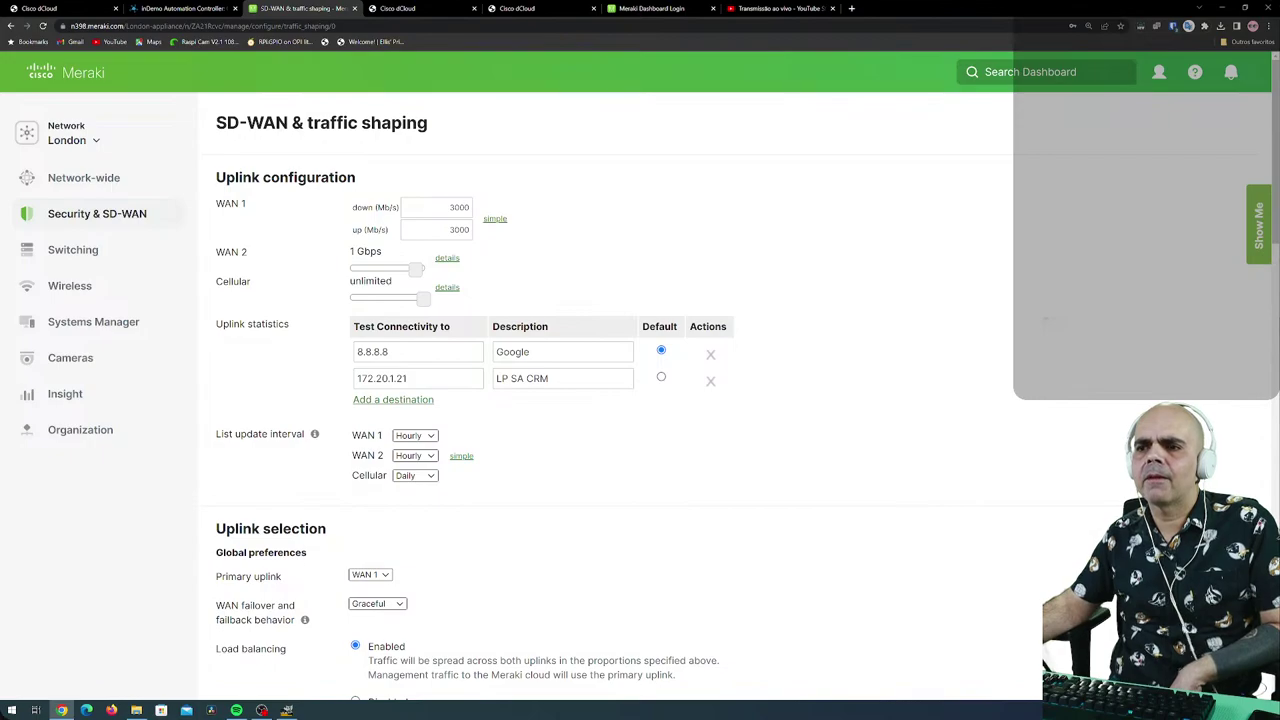
click(493, 219)
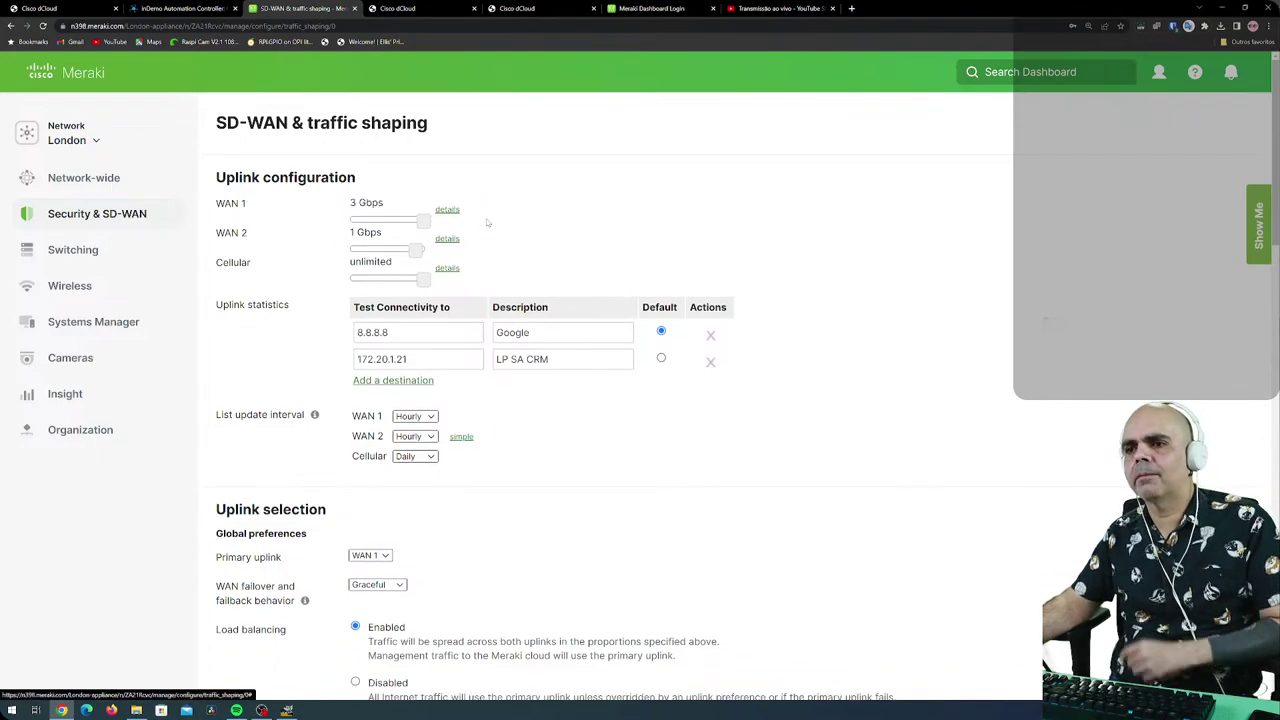
drag(423, 220, 415, 220)
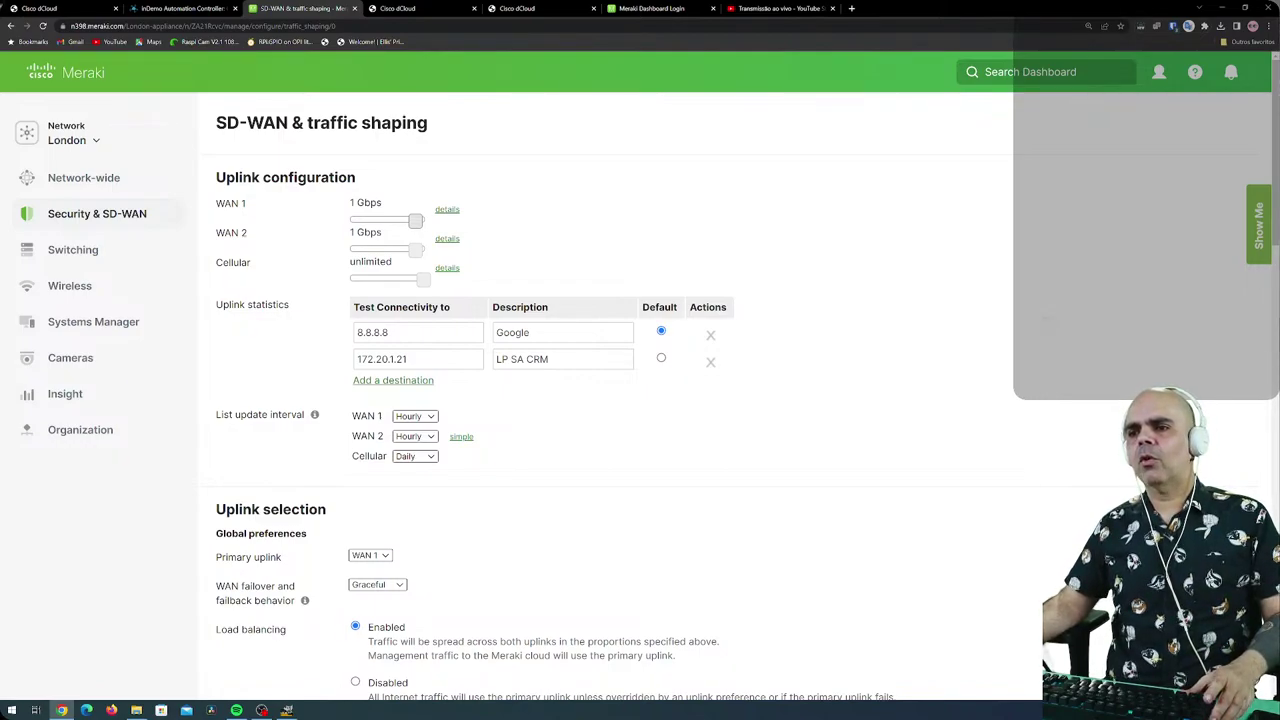
Add an uplink statistics destination that tests connectivity to 1.1.1.1, with the description CloudFire.
click(398, 384)
click(398, 386)
text(1)
text(.1.1.1)
key(Tab)
text(O)
key(BackSpace)
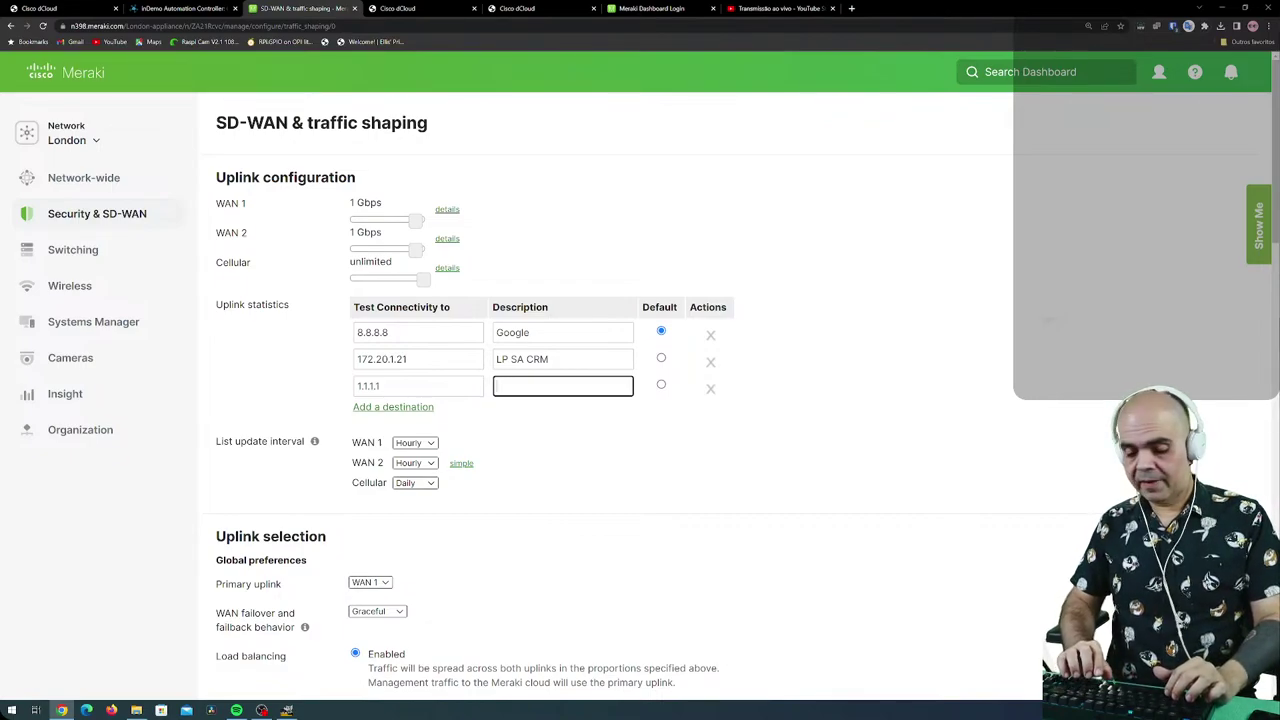
text(FireCloud)
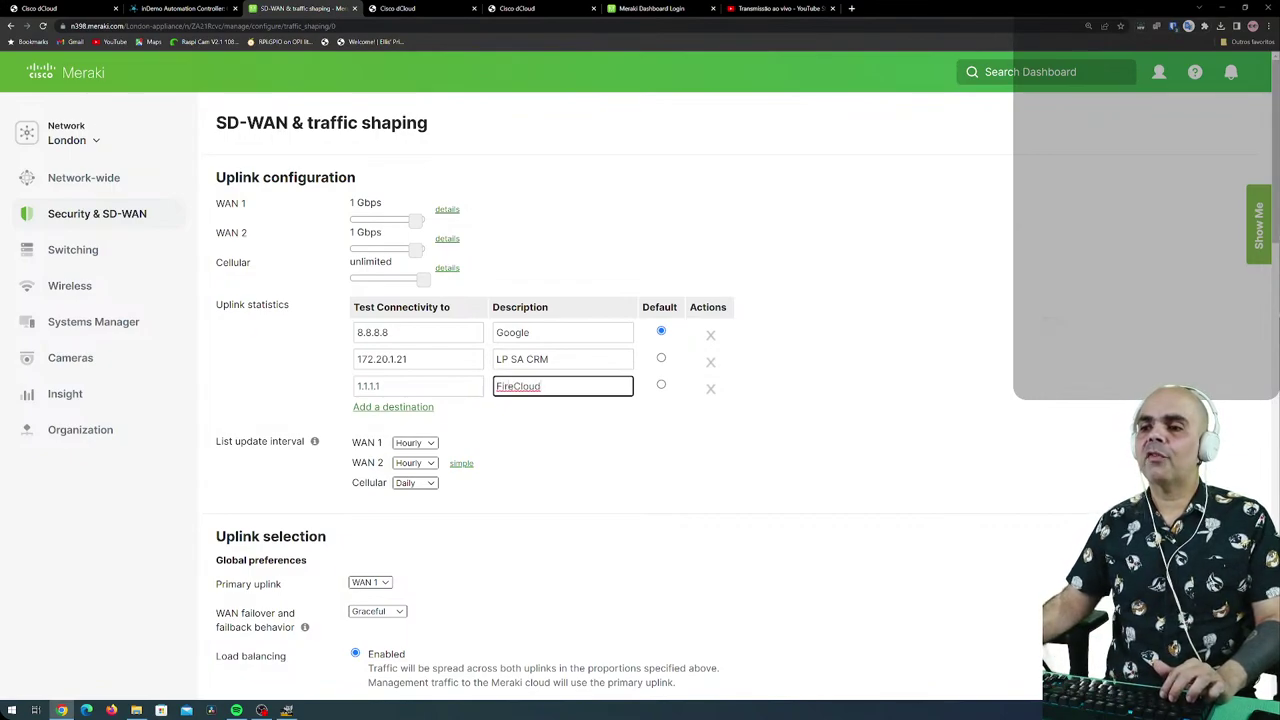
key(ctrl+a)
text(CloudFire)
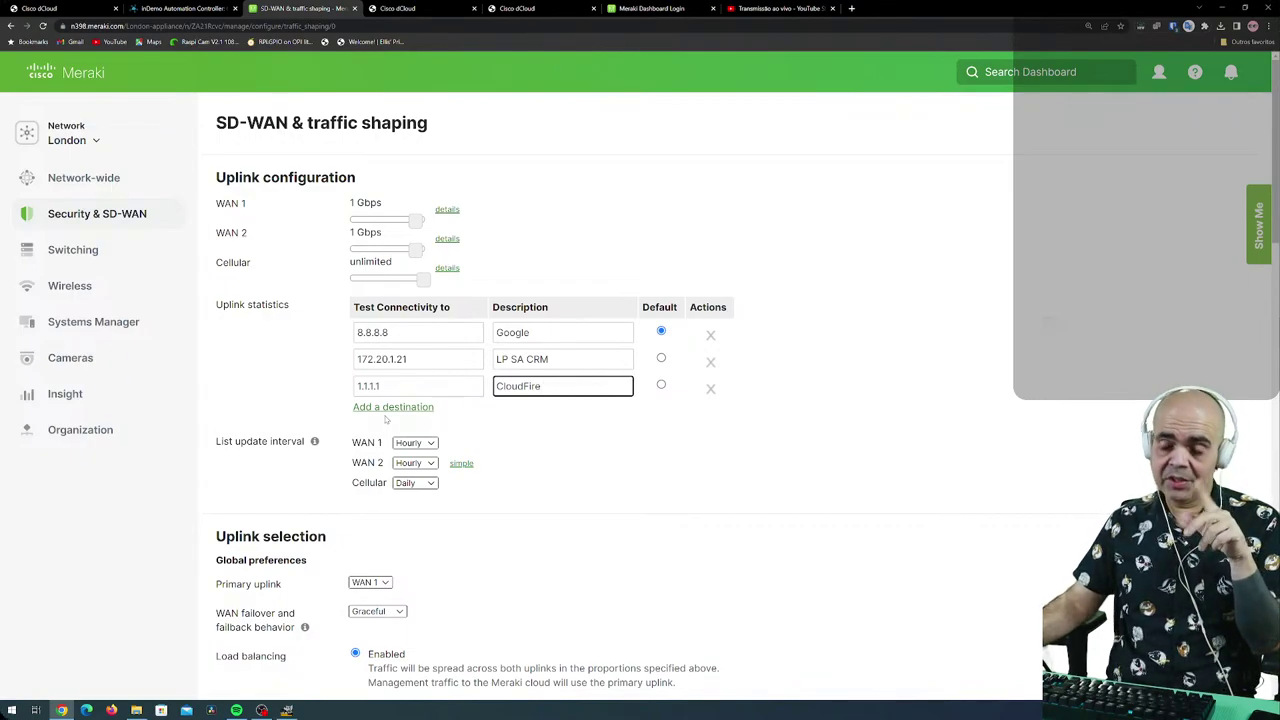
Open Appliance status in a separate browser tab and show the appliance's Uplink details.
mouse_move(150, 220)
right_click(239, 243)
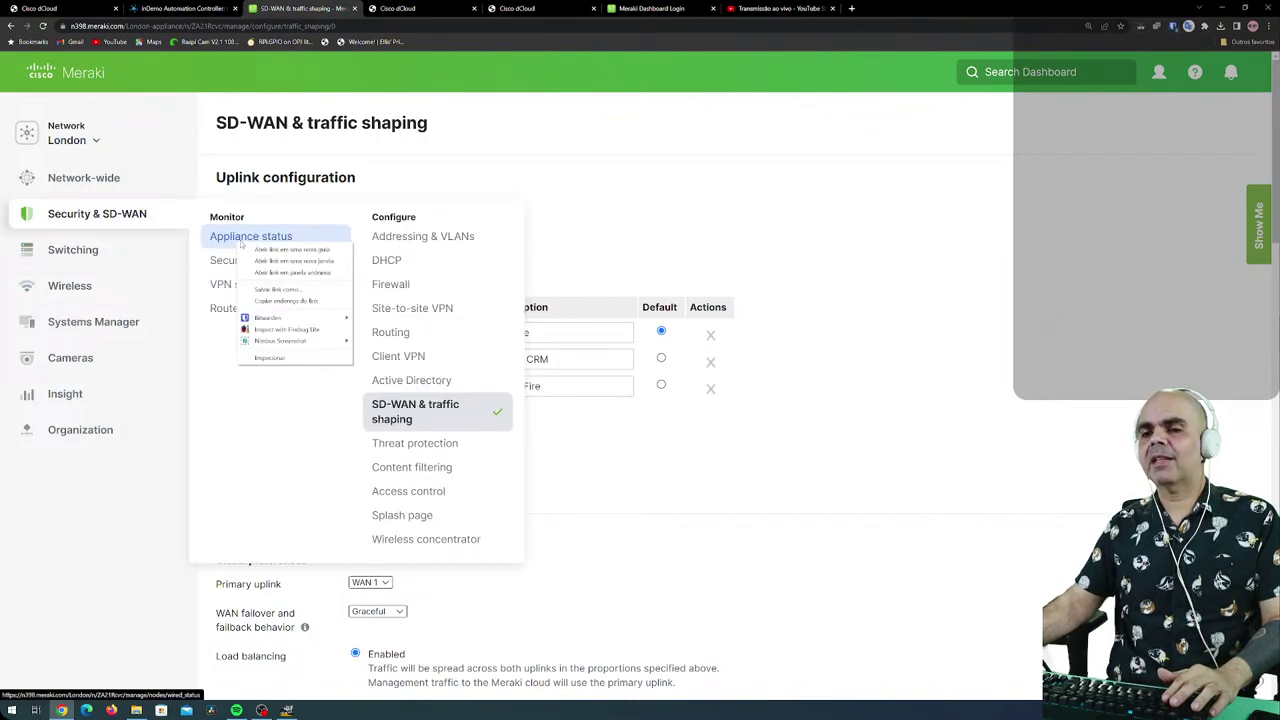
click(257, 250)
click(415, 9)
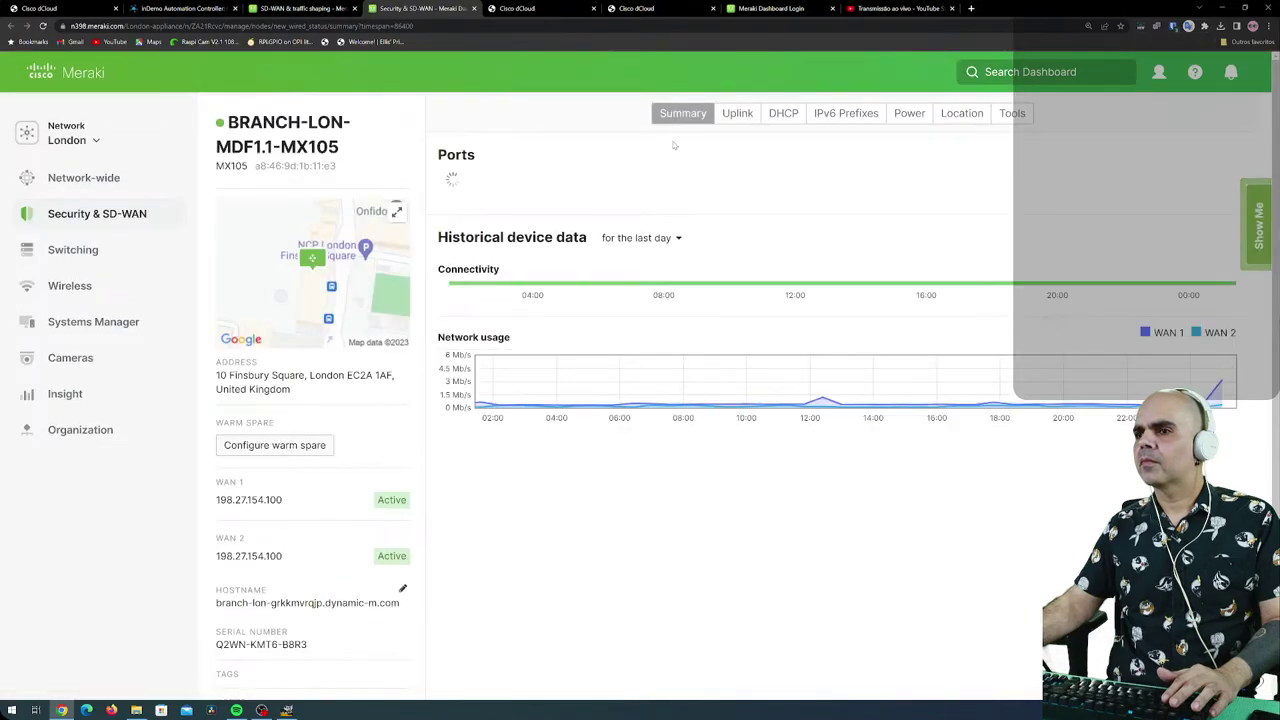
click(740, 114)
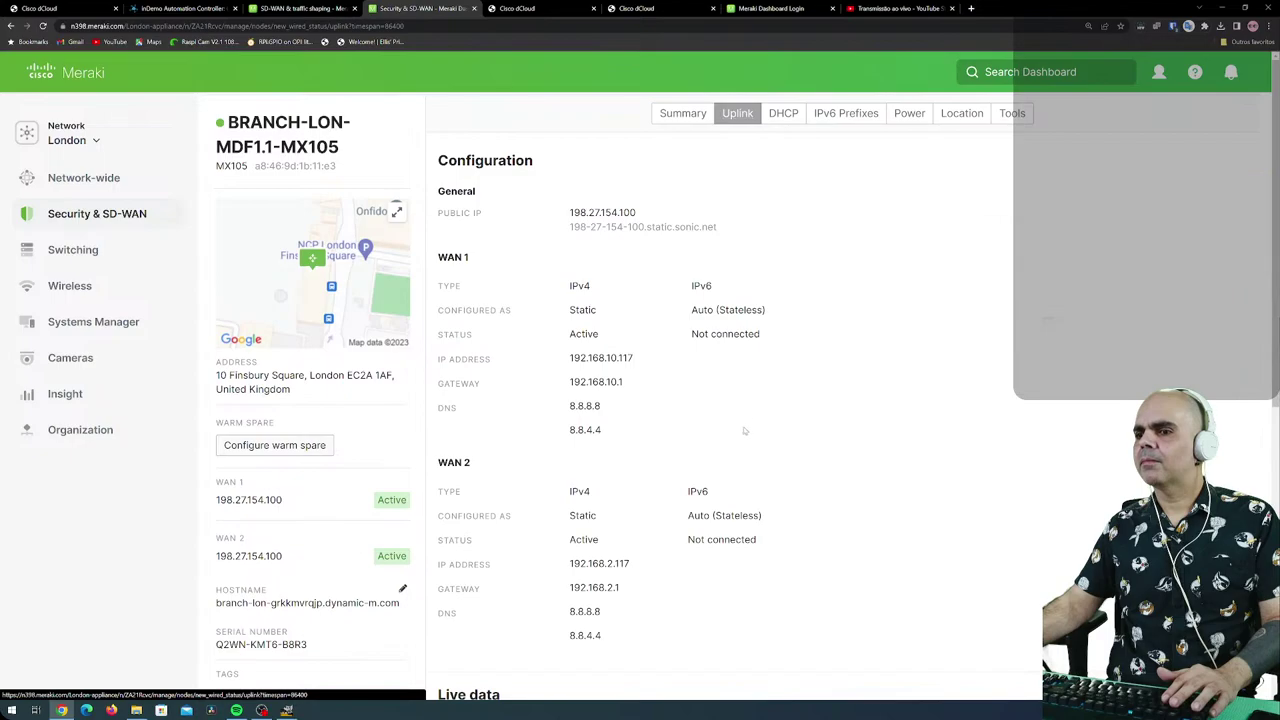
Show the uplink's historical latency and loss for connectivity to 172.20.1.21, and close the appliance status page.
scroll(743, 432, down, 2)
scroll(743, 432, down, 5)
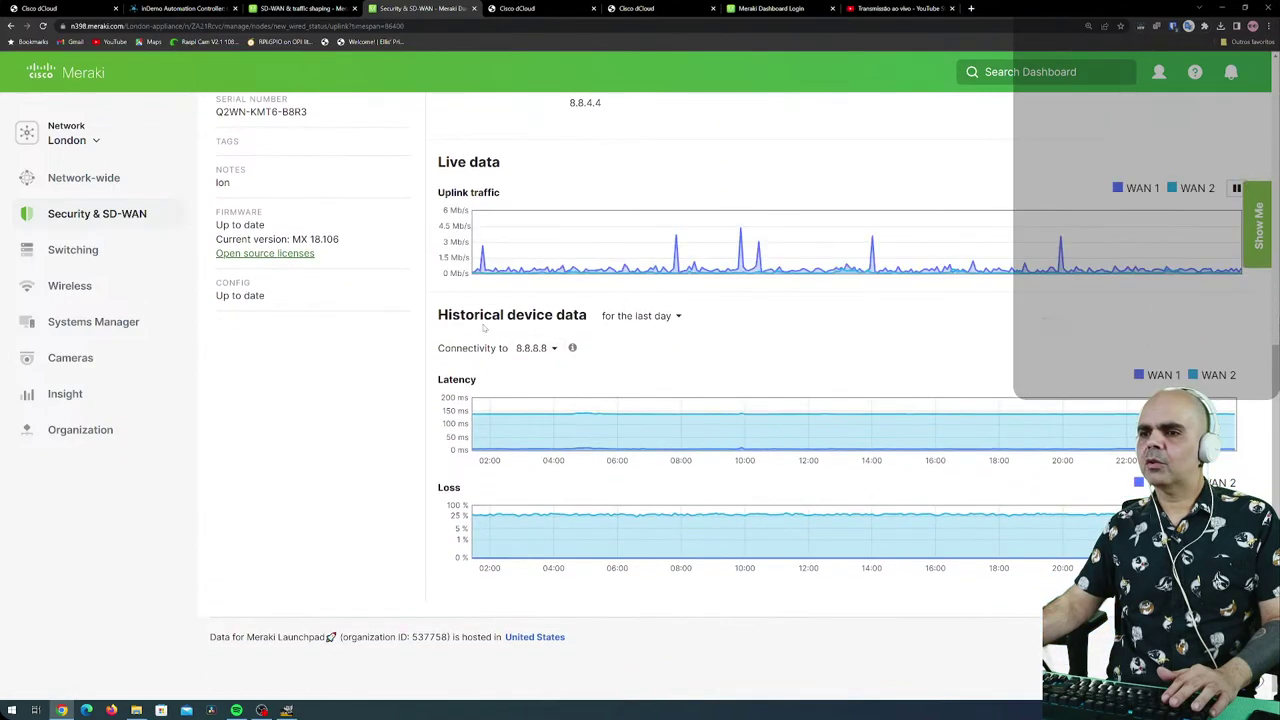
click(541, 348)
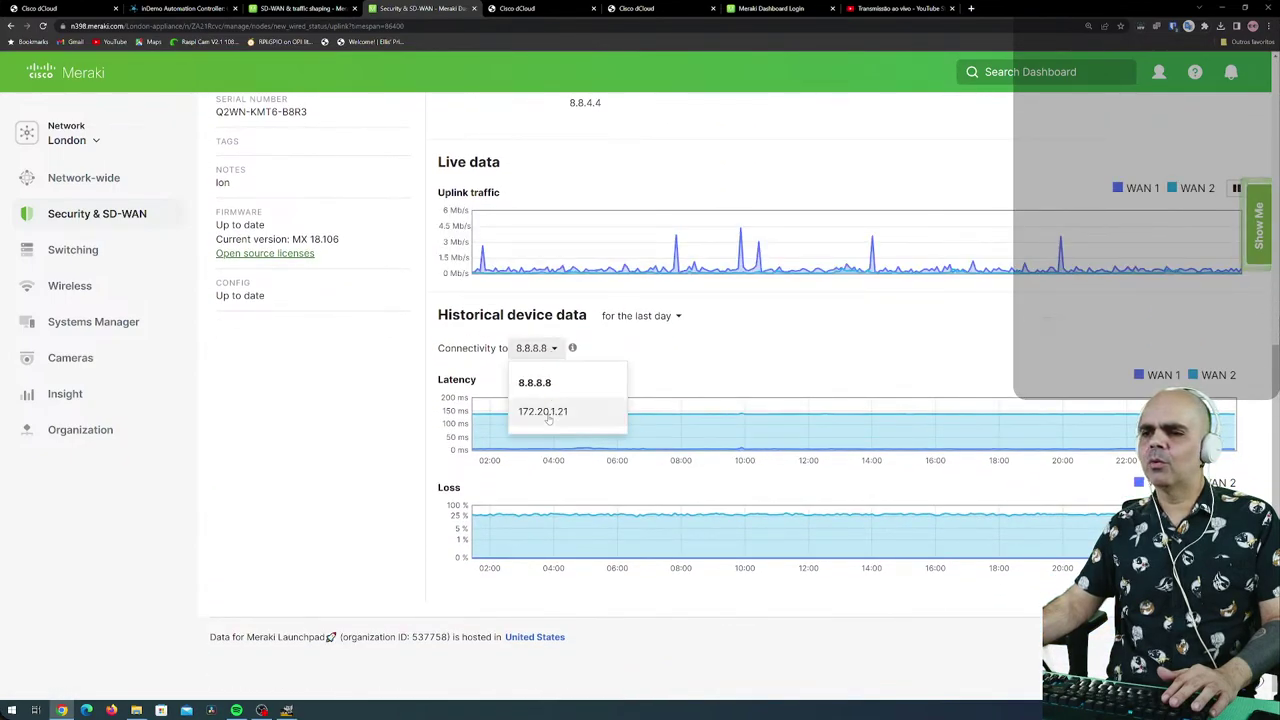
click(546, 411)
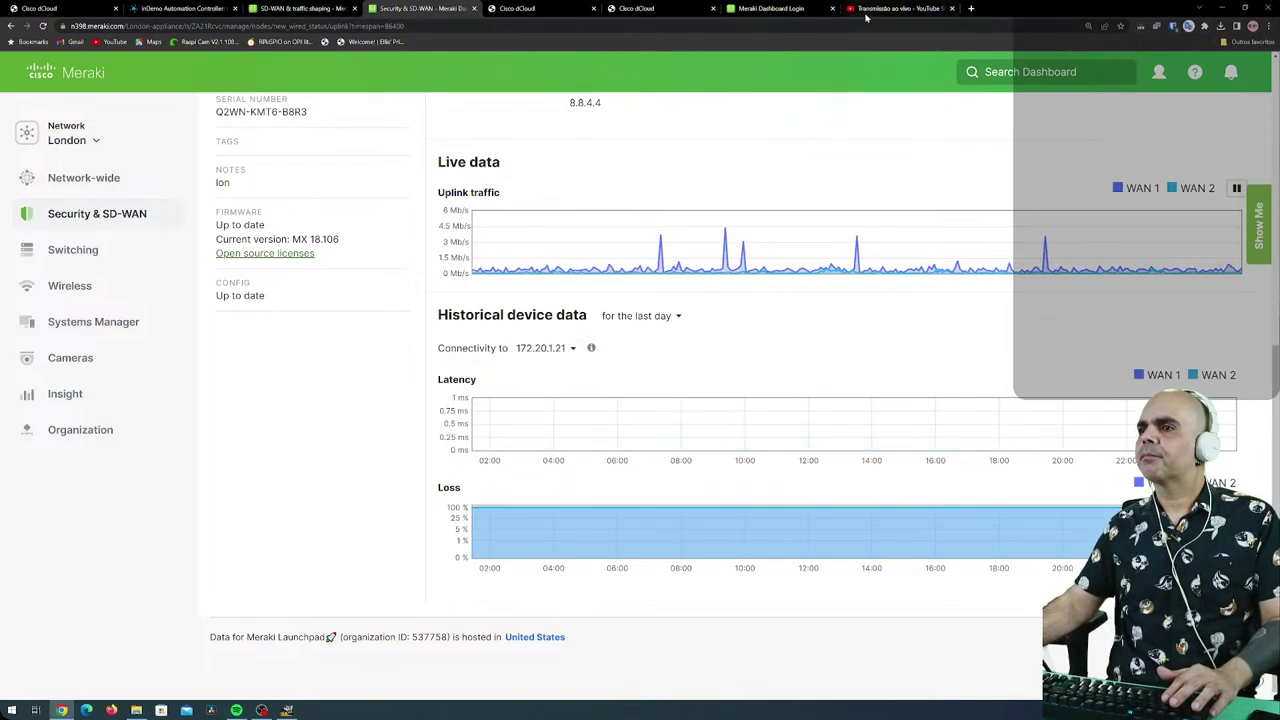
click(474, 8)
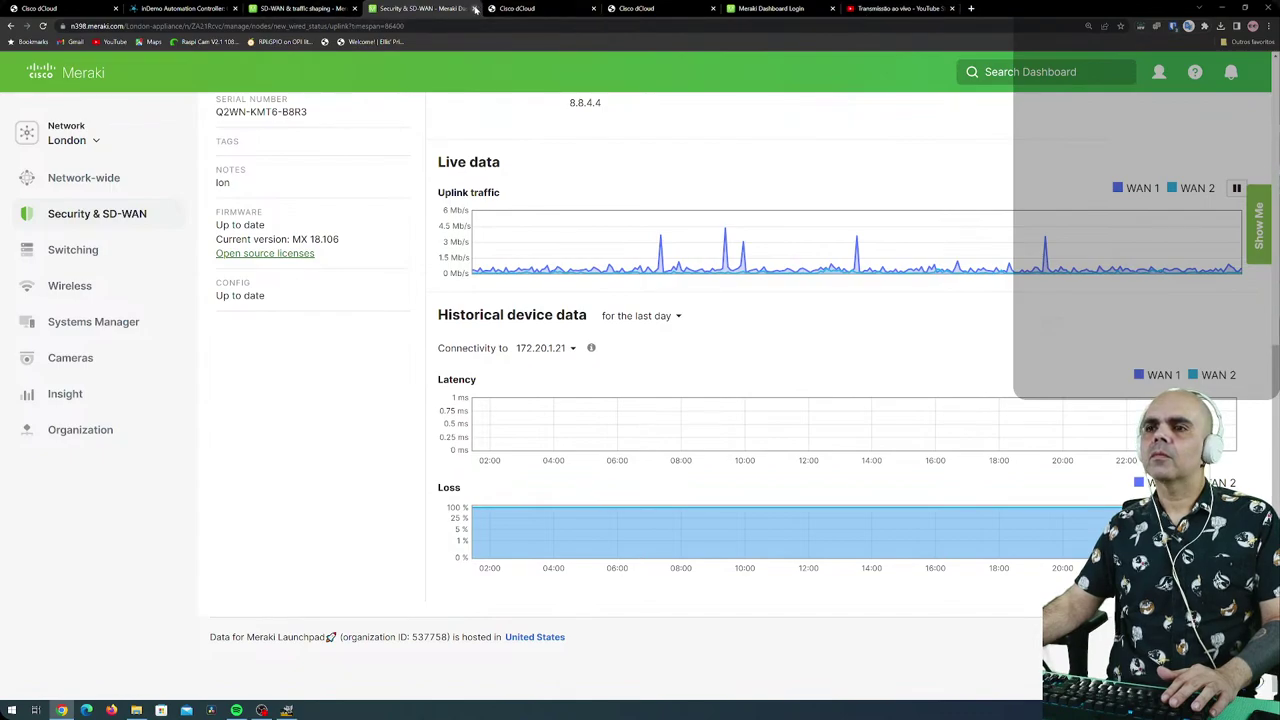
Look over the Uplink selection global preferences and check the primary uplink choices, keeping WAN 1.
scroll(488, 418, down, 2)
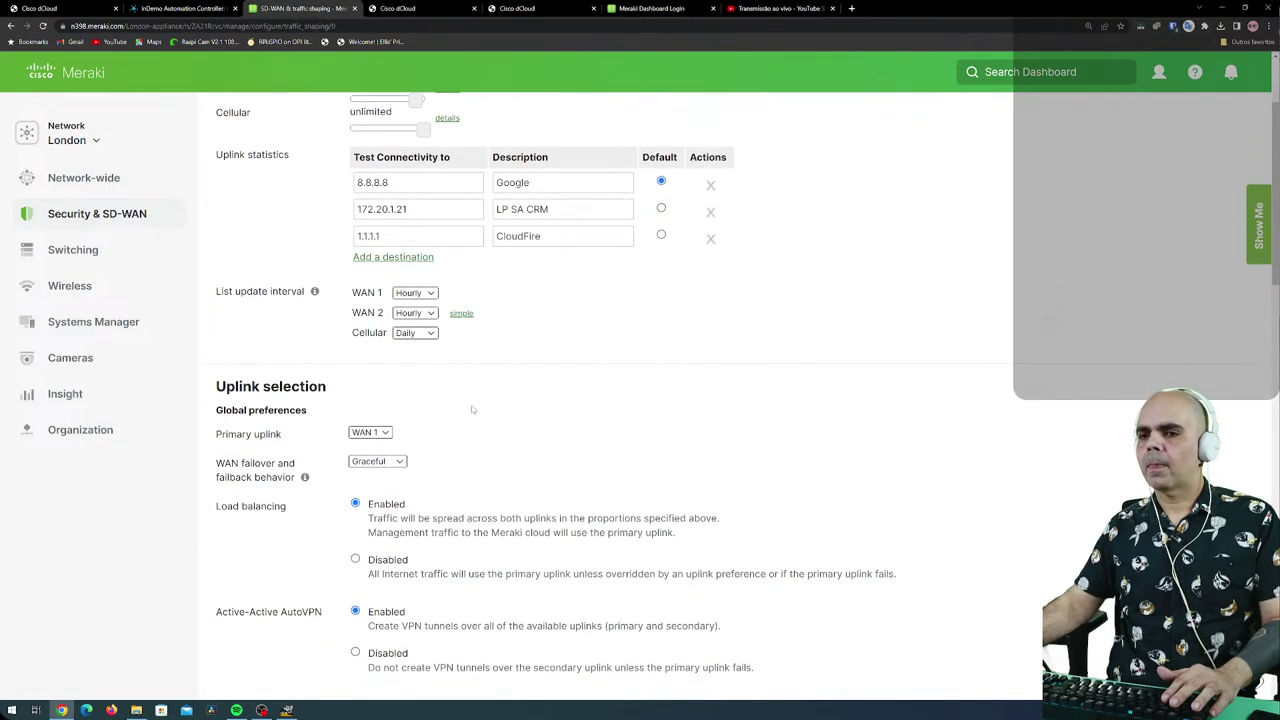
scroll(416, 358, down, 1)
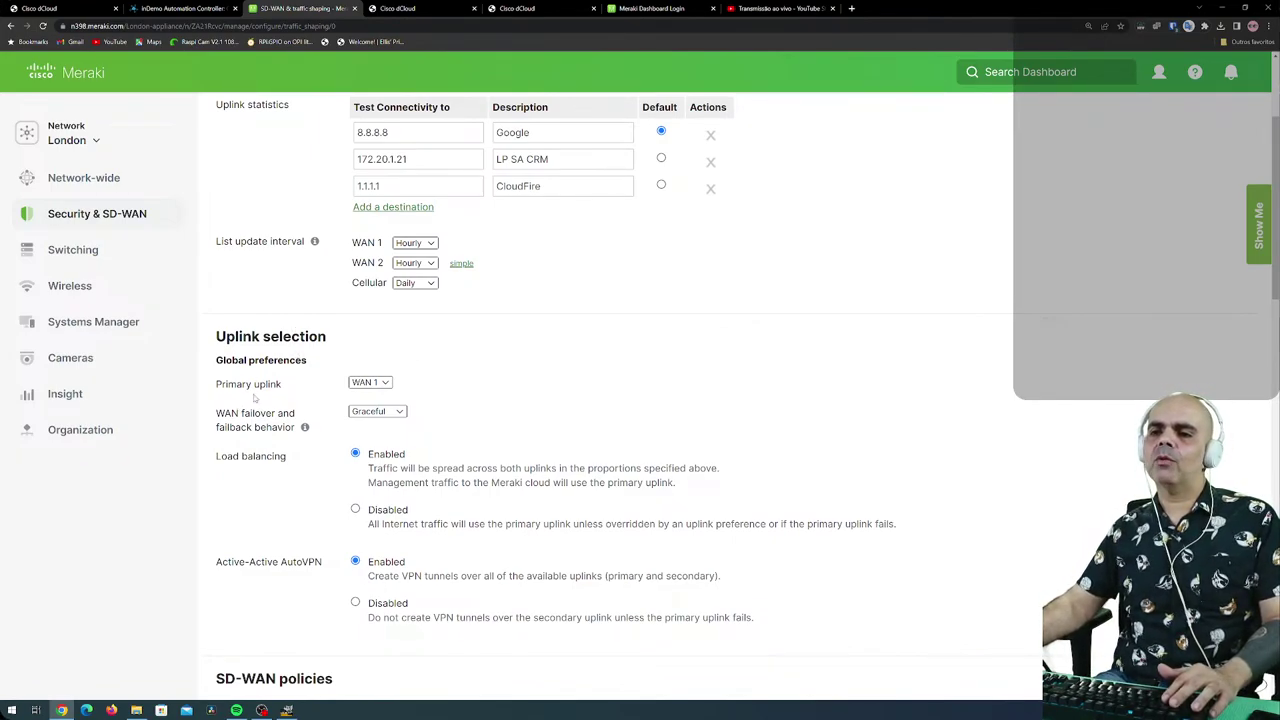
click(387, 386)
click(386, 384)
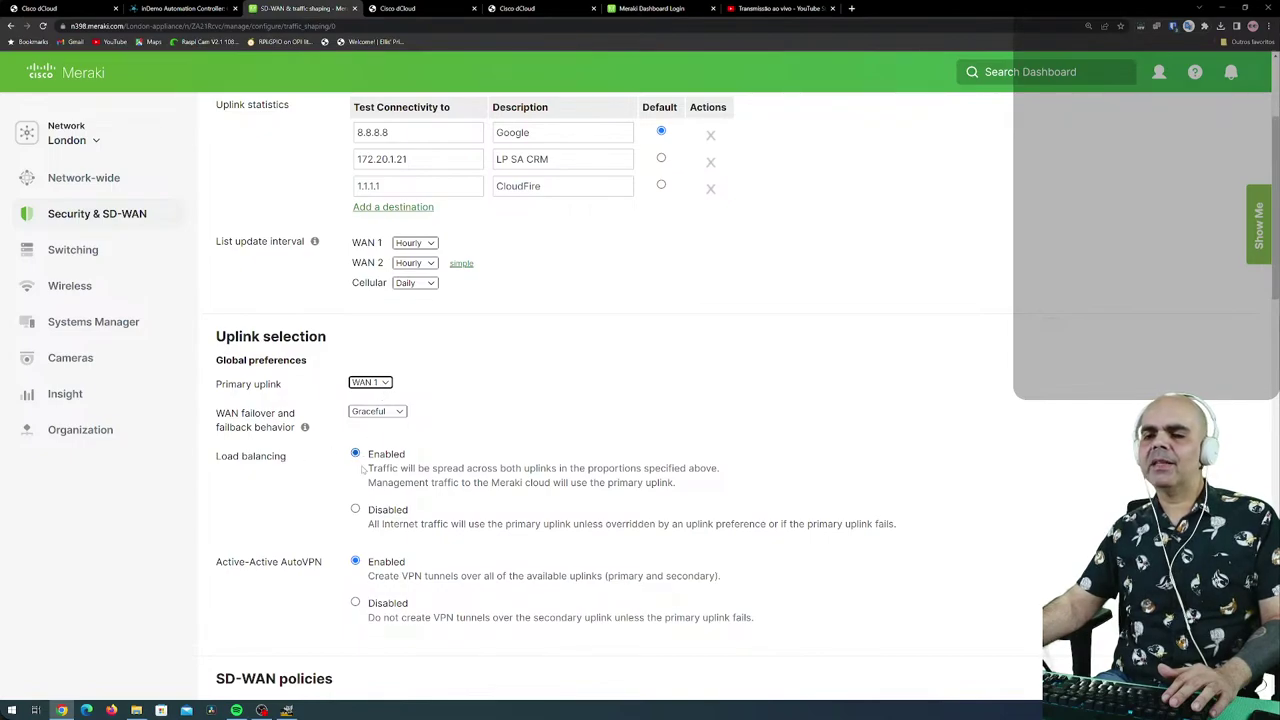
Examine the SD-WAN policies for Internet traffic, focusing on the custom expression's failover policy and traffic filter for 172.17.20.0/24.
scroll(290, 508, down, 1)
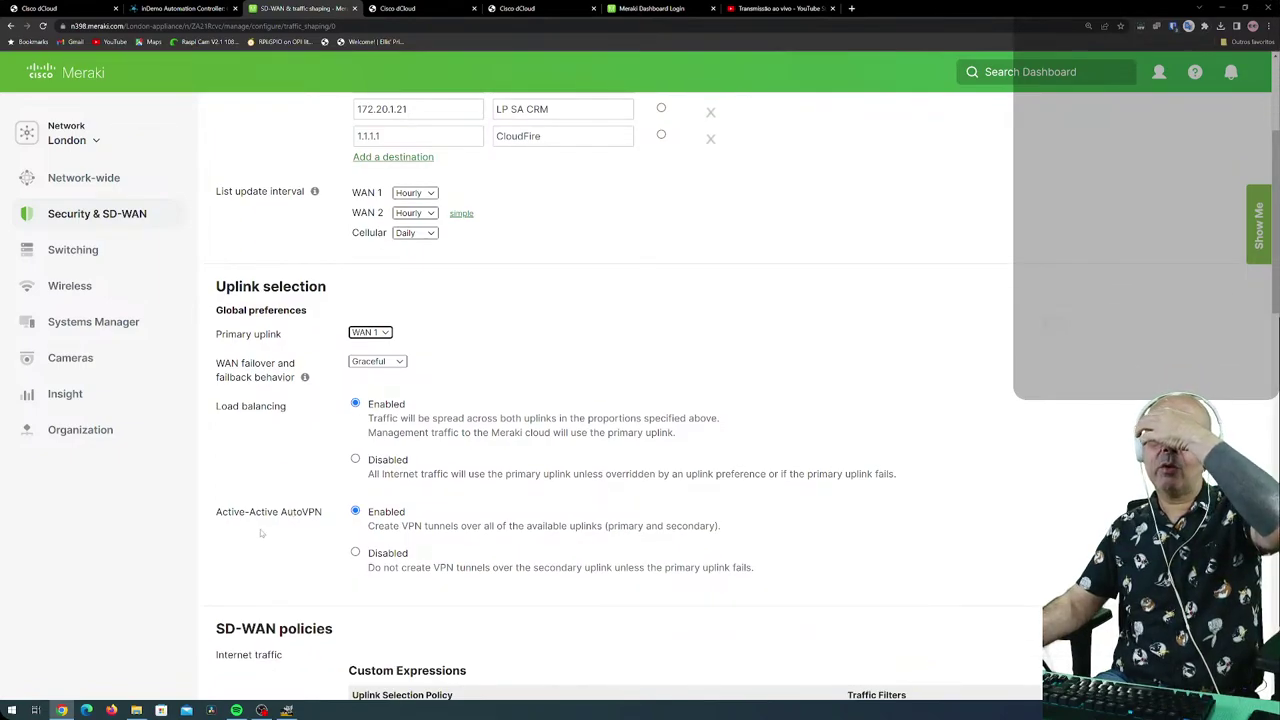
scroll(326, 529, down, 3)
scroll(326, 529, down, 2)
scroll(326, 529, up, 2)
scroll(326, 529, down, 4)
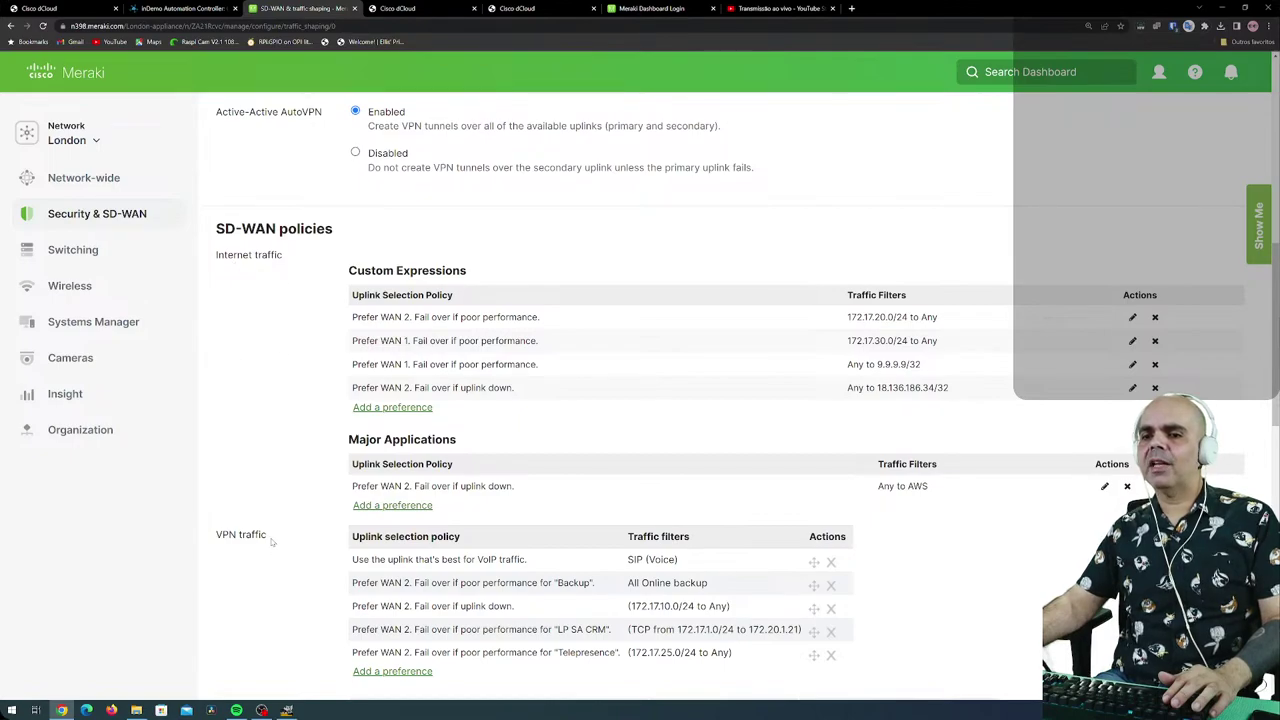
scroll(290, 510, down, 1)
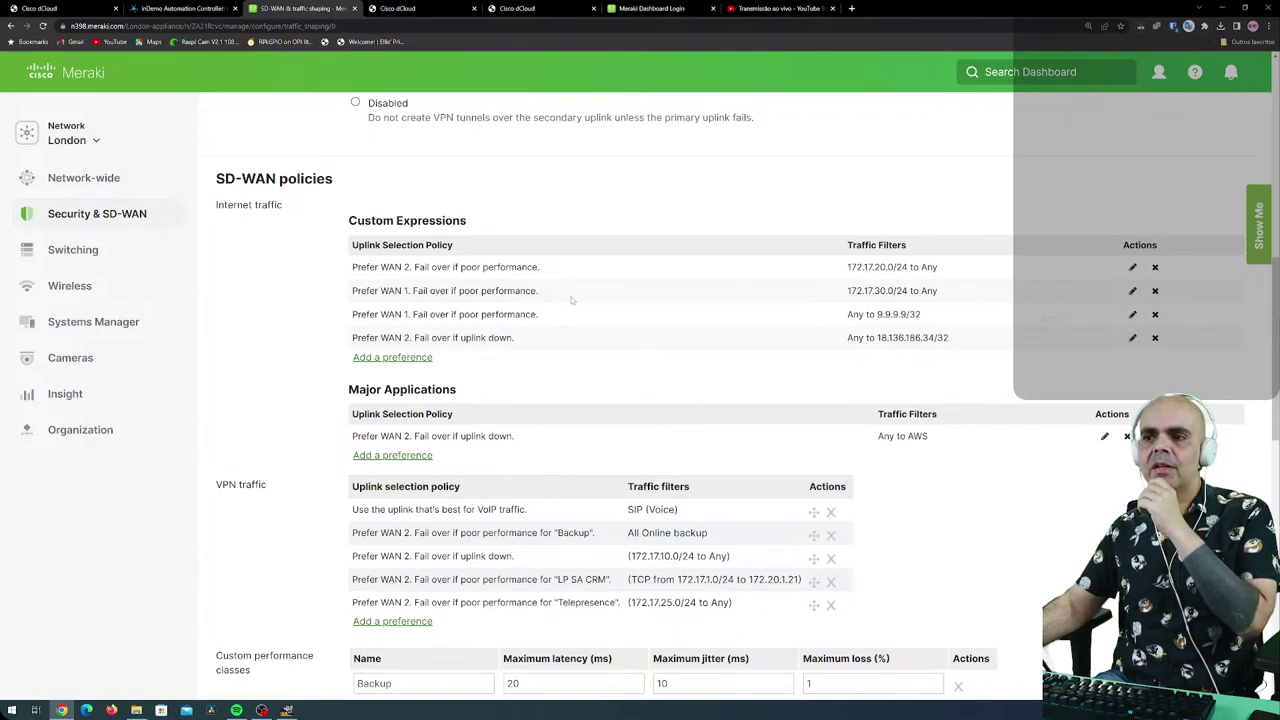
drag(352, 267, 547, 268)
click(433, 285)
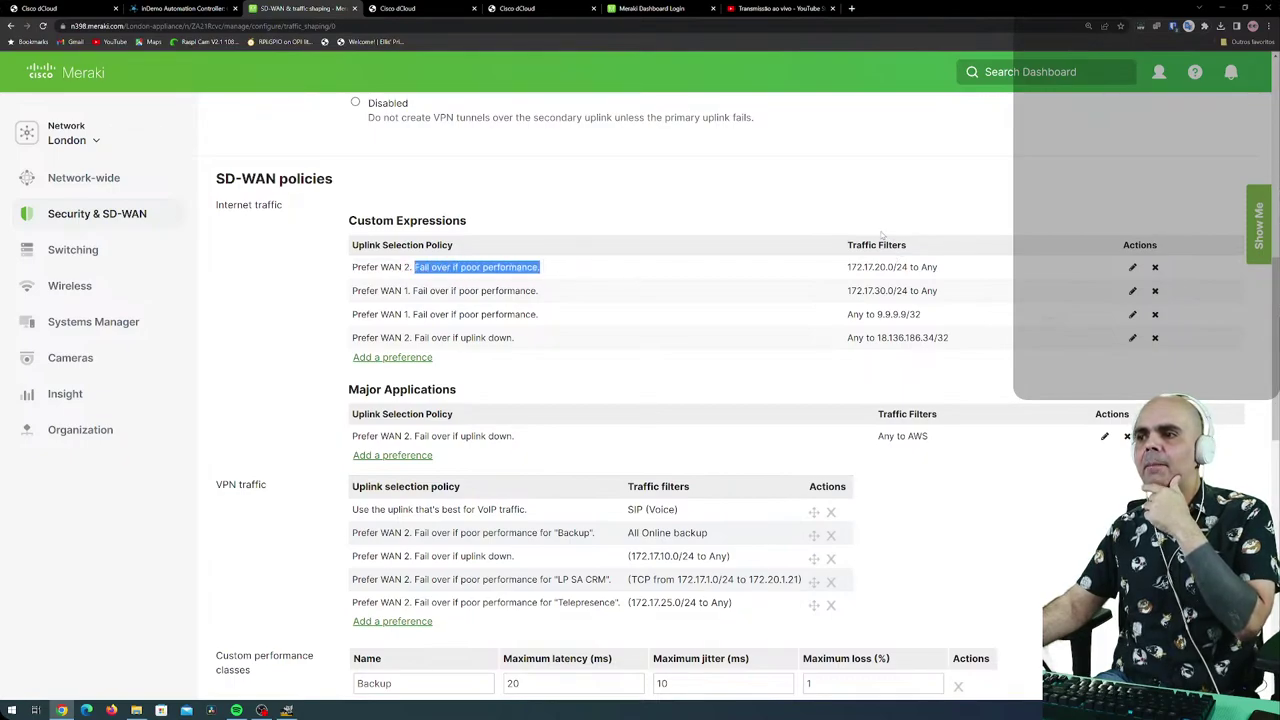
drag(848, 267, 908, 267)
click(633, 336)
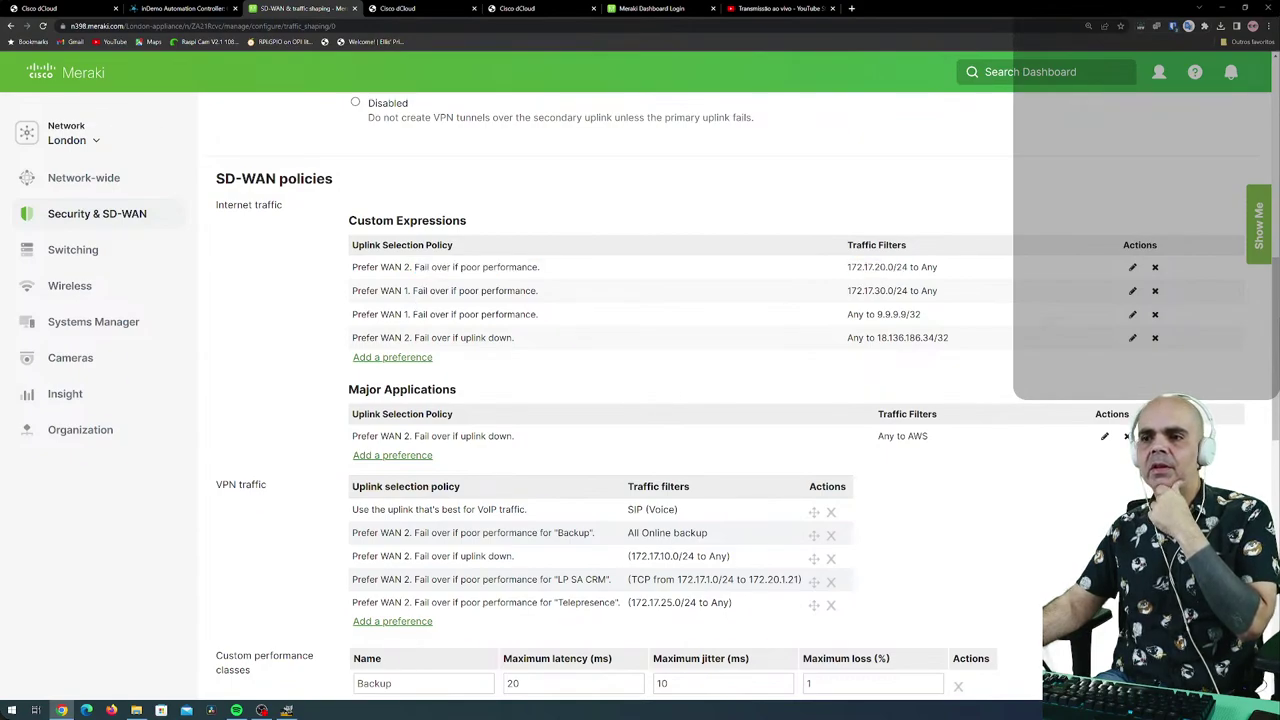
Examine the remaining custom expressions, with traffic filters for 172.17.30.0/24, 9.9.9.9/32 and 18.136.186.34/32.
drag(350, 291, 909, 290)
click(429, 301)
click(909, 290)
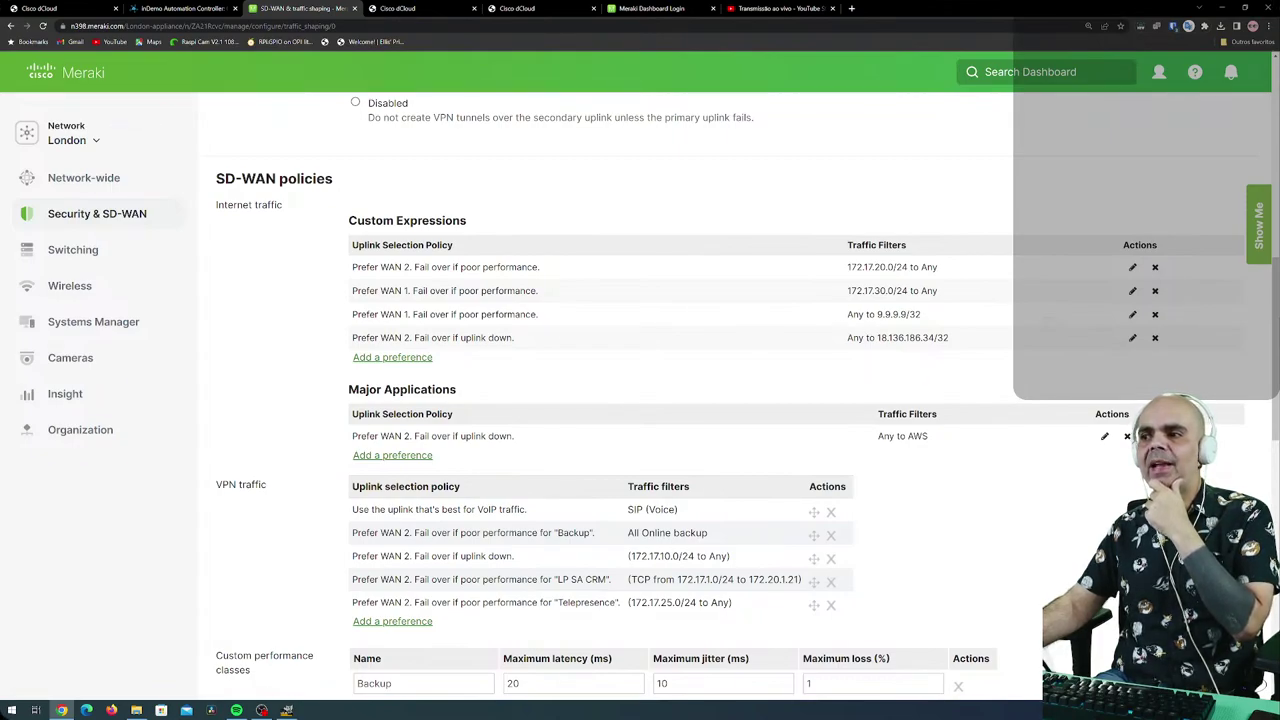
drag(877, 314, 921, 315)
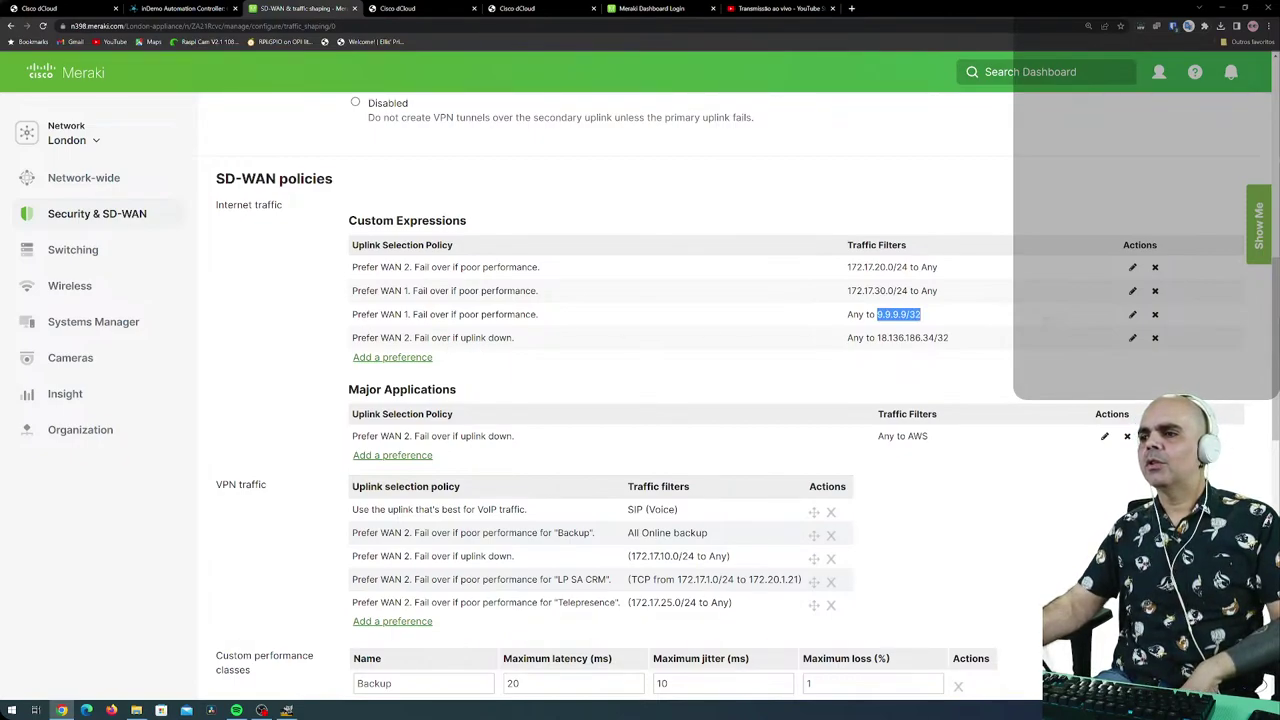
double_click(855, 338)
drag(880, 338, 950, 338)
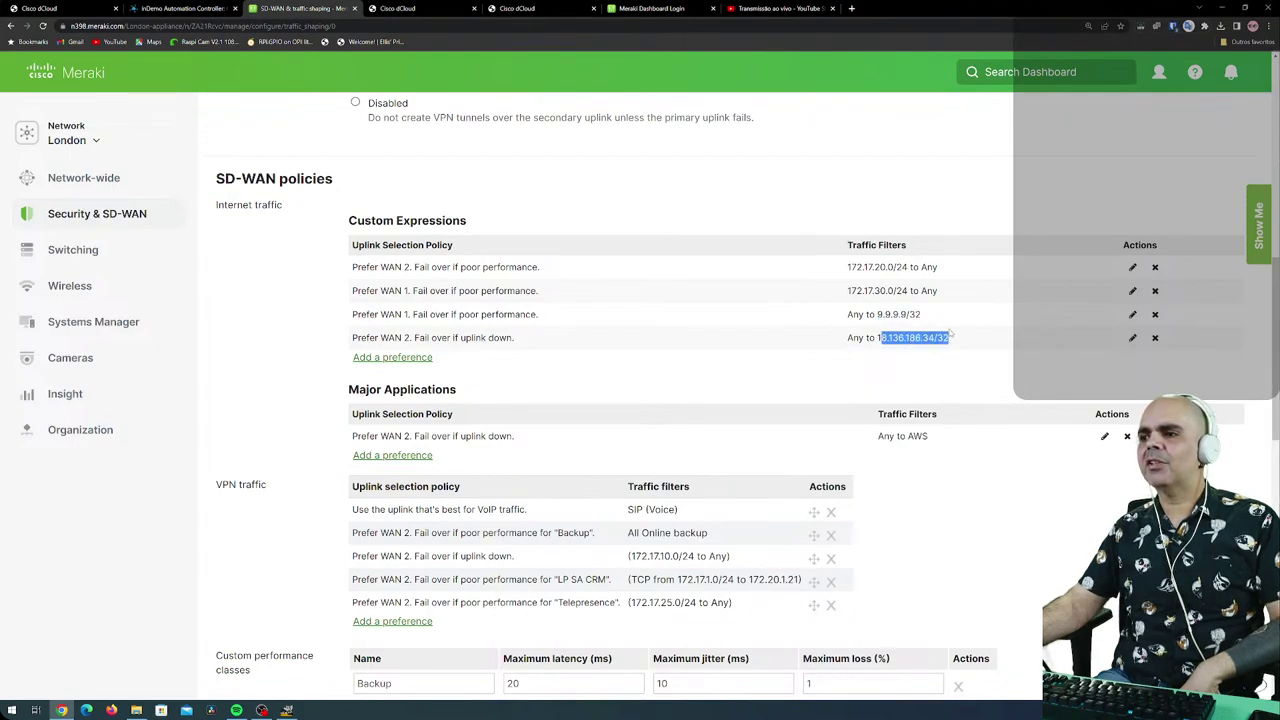
click(669, 381)
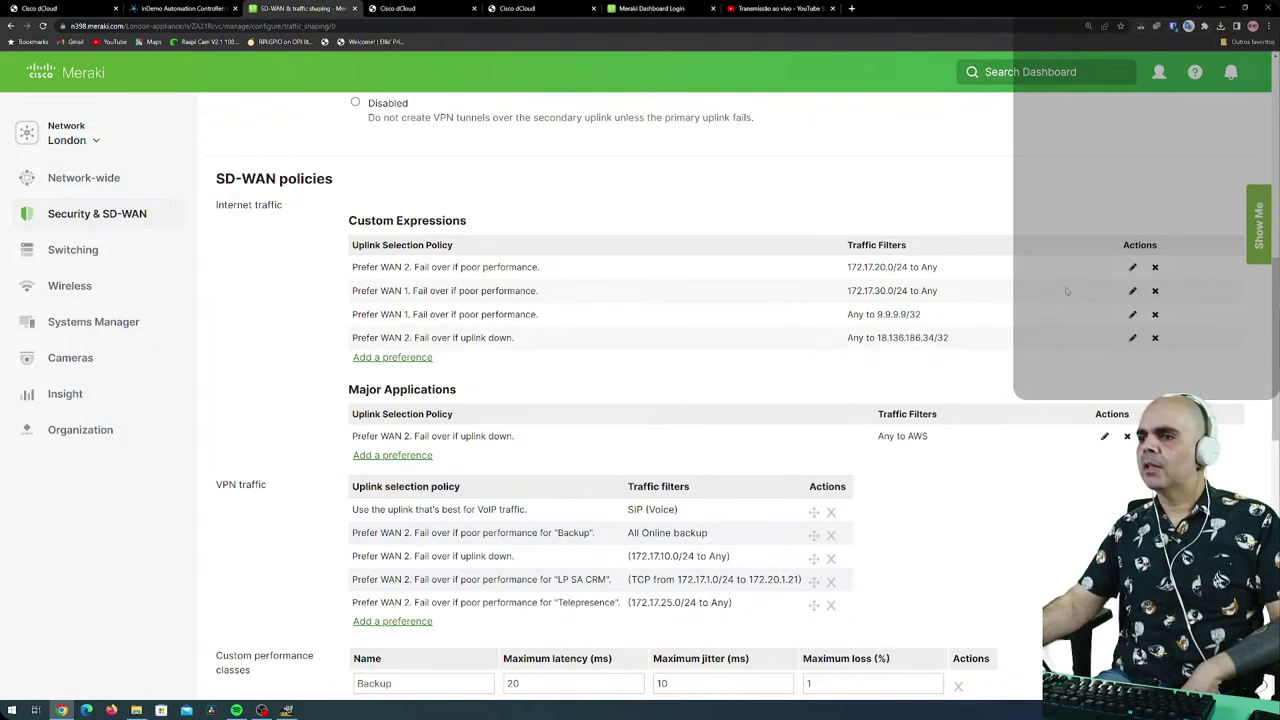
Open the custom expression for 172.17.20.0/24, check its performance class options, and cancel without changes.
click(1132, 267)
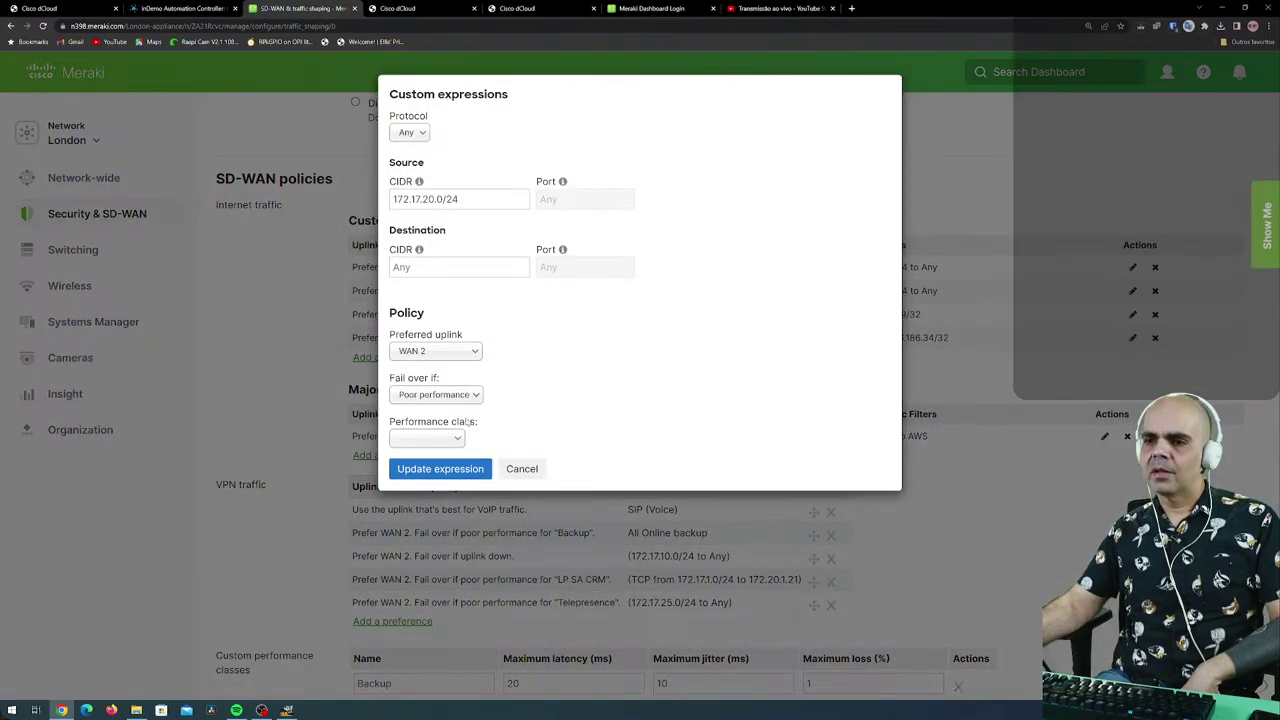
click(426, 438)
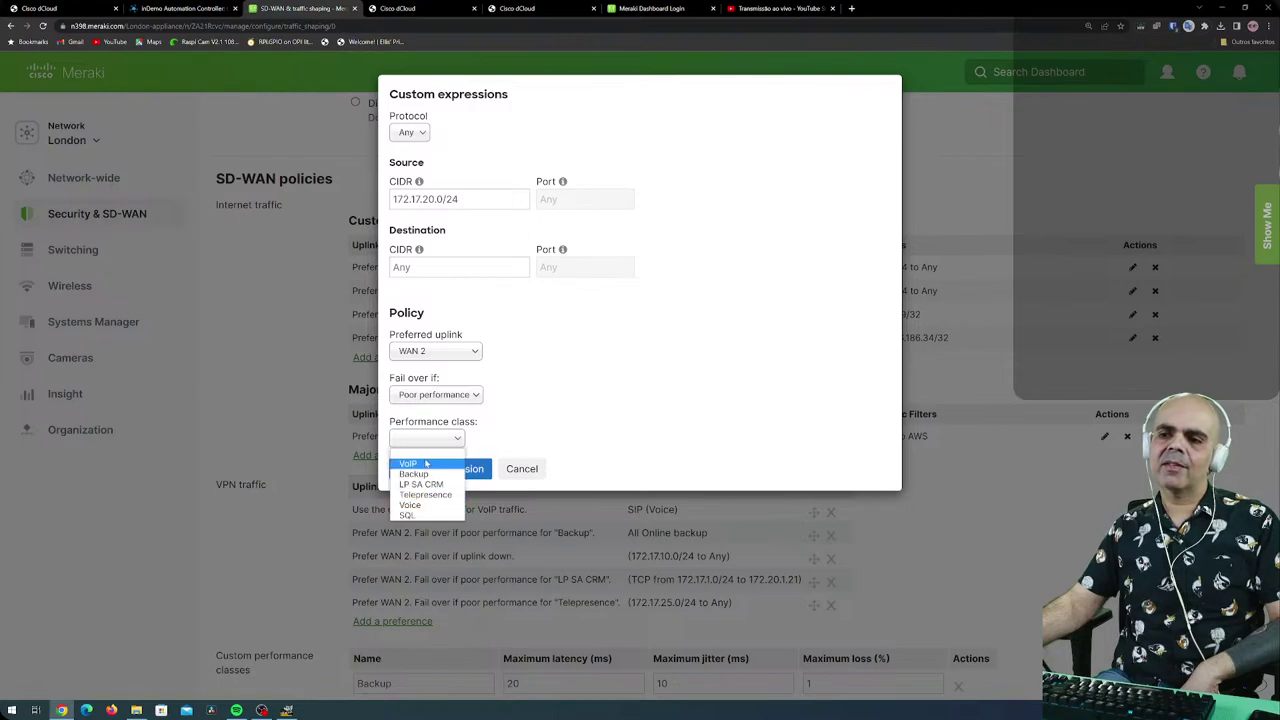
click(538, 430)
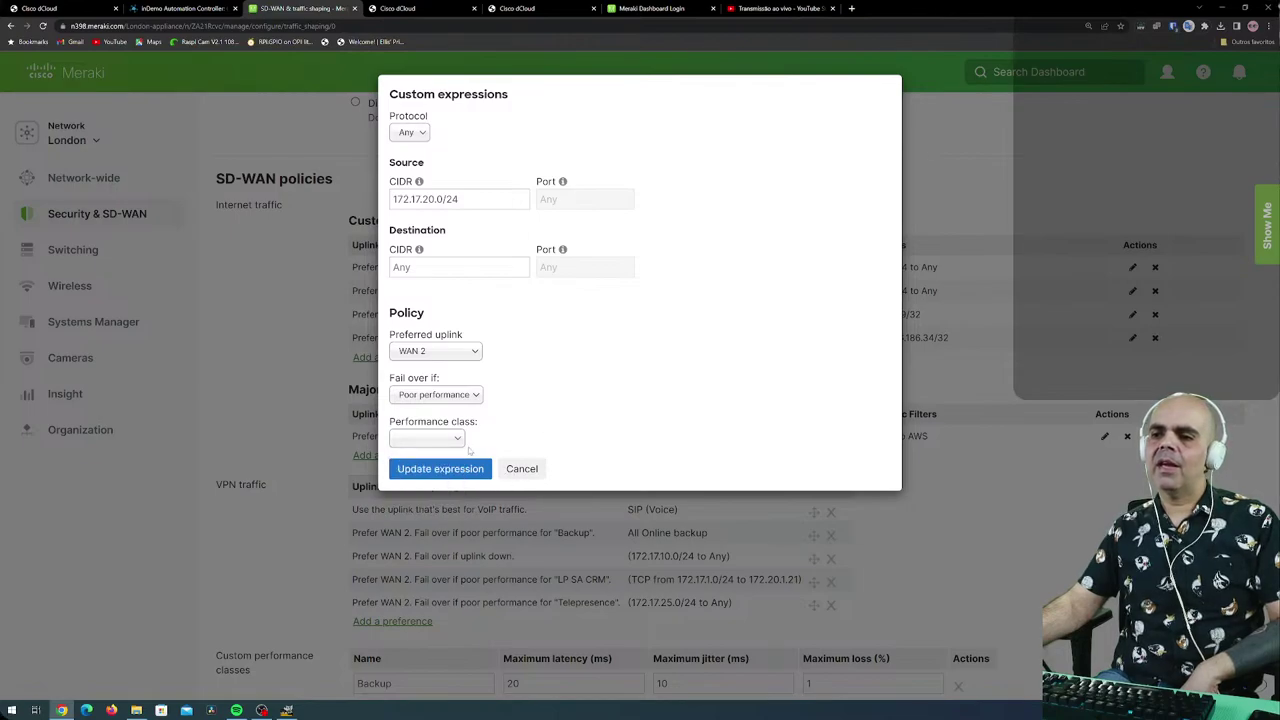
click(522, 470)
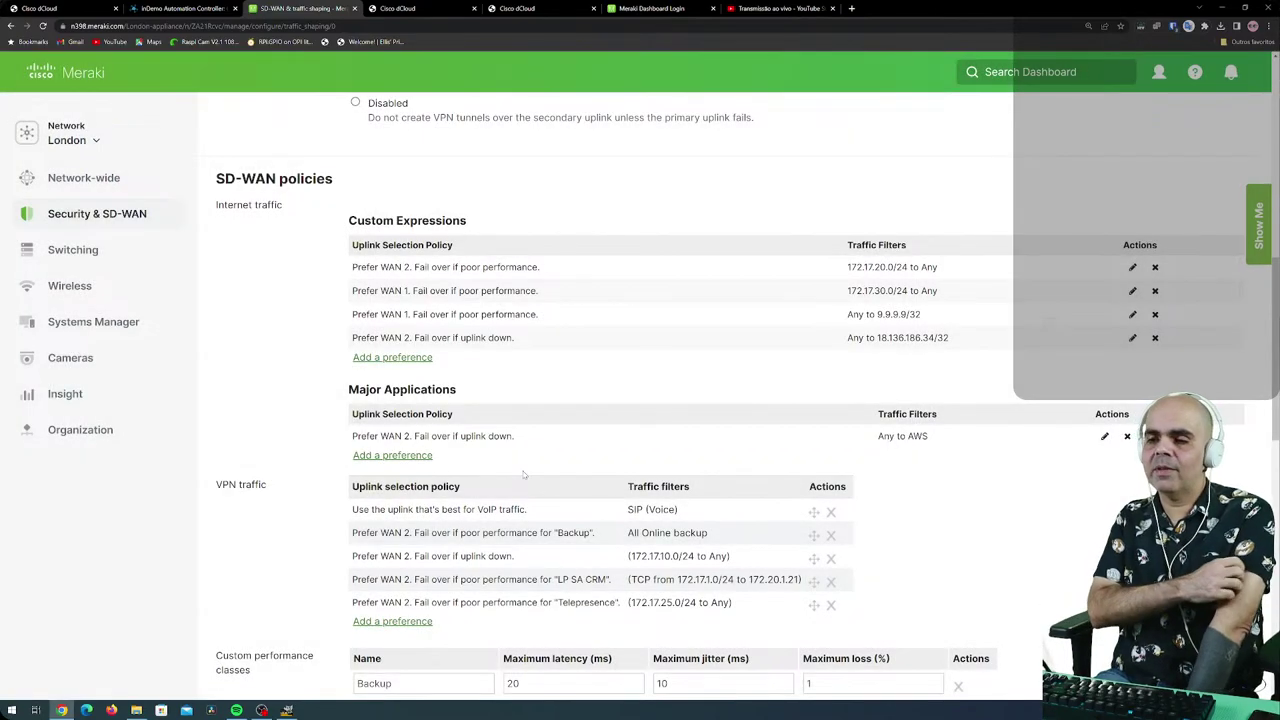
Review the VPN traffic uplink selection policies and the custom performance classes' latency, jitter and loss limits.
scroll(522, 474, down, 2)
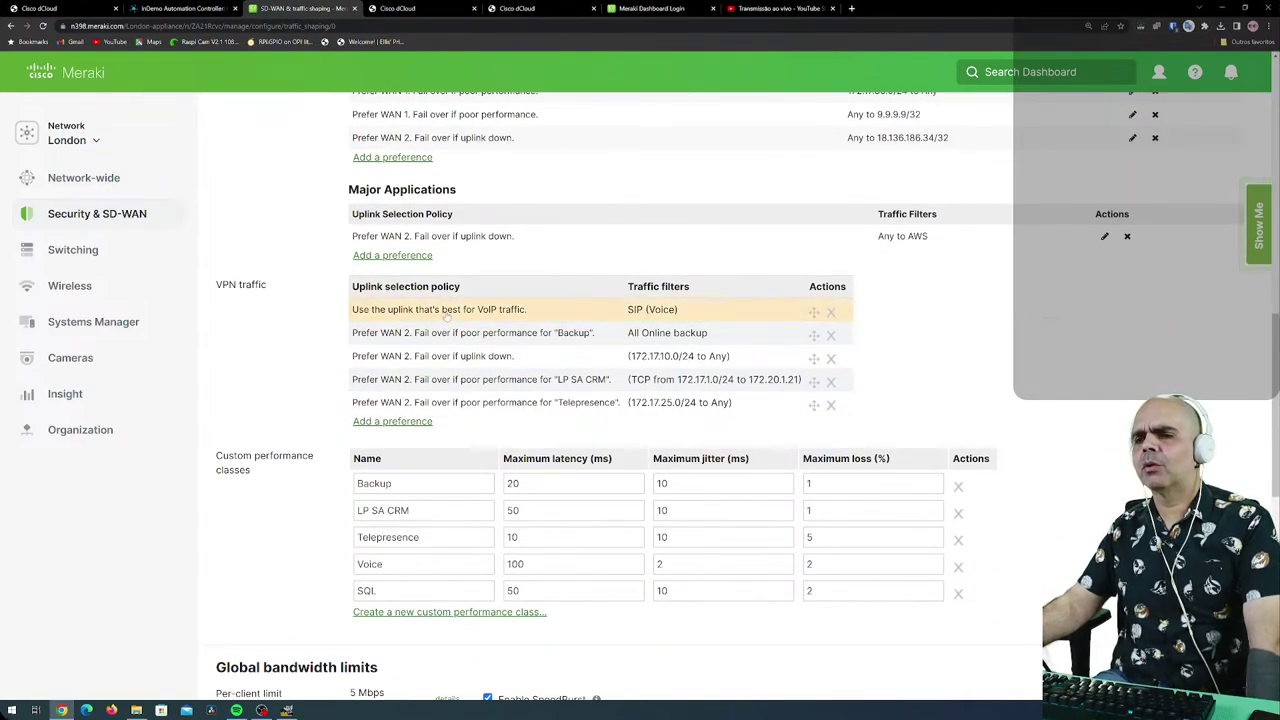
scroll(449, 320, down, 1)
scroll(449, 320, down, 1)
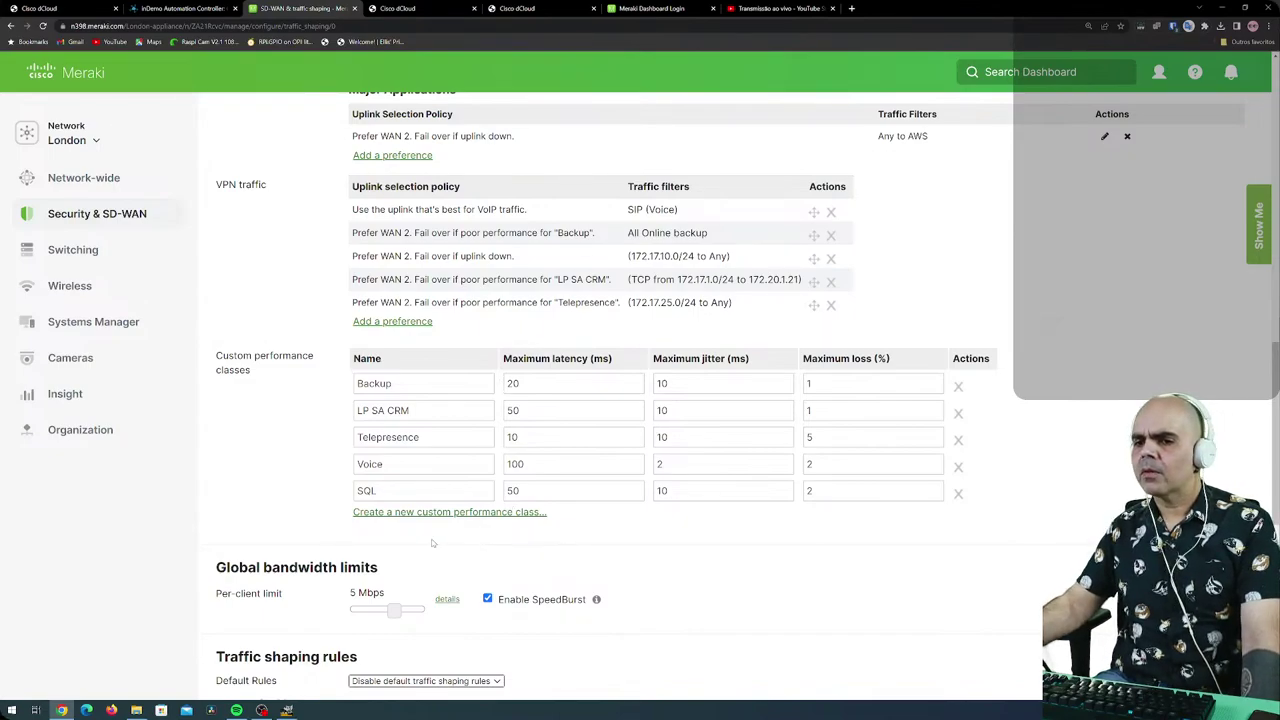
Review the global bandwidth limits and the three traffic shaping rules' definitions, bandwidth limits, priorities and DSCP tagging.
scroll(435, 542, down, 3)
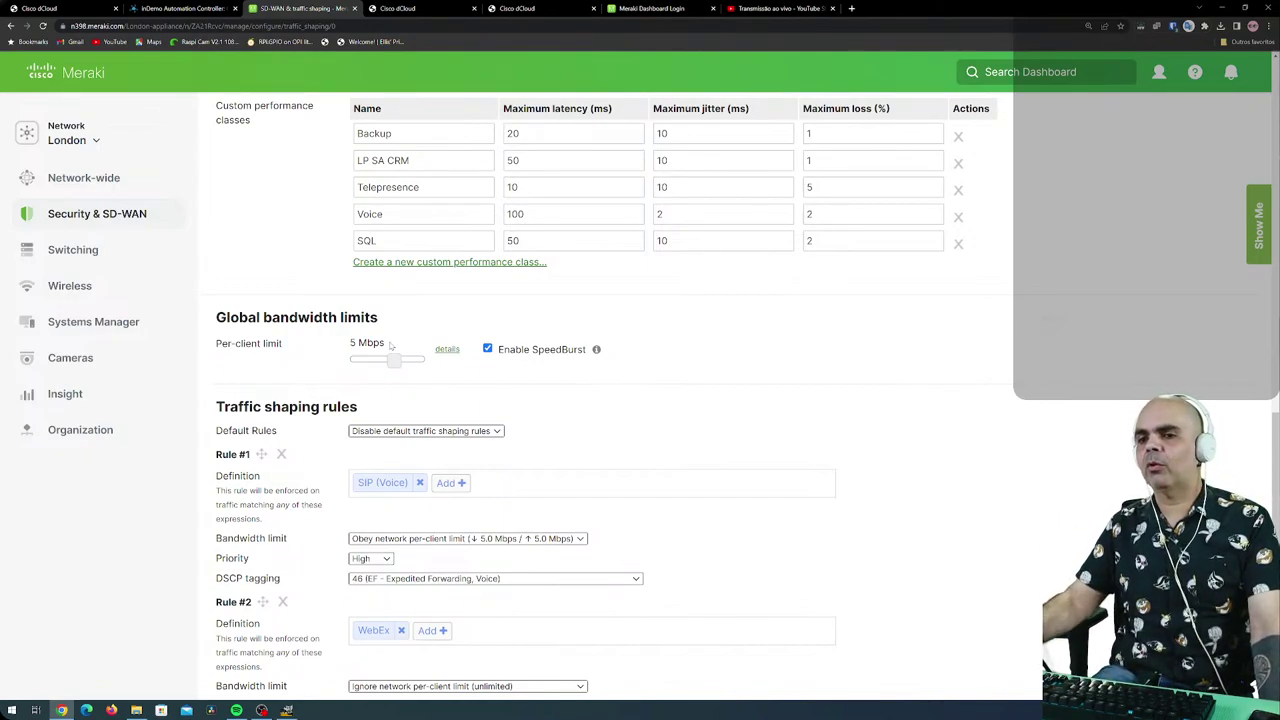
scroll(390, 345, down, 2)
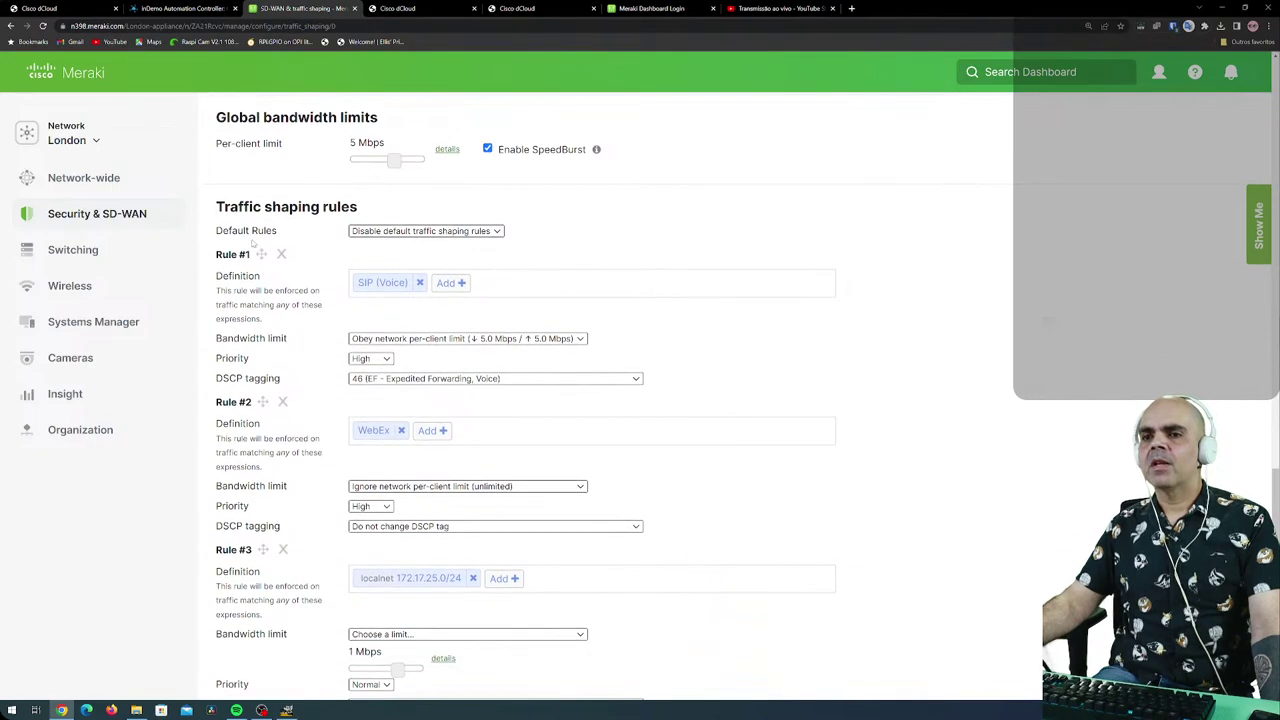
scroll(254, 232, down, 1)
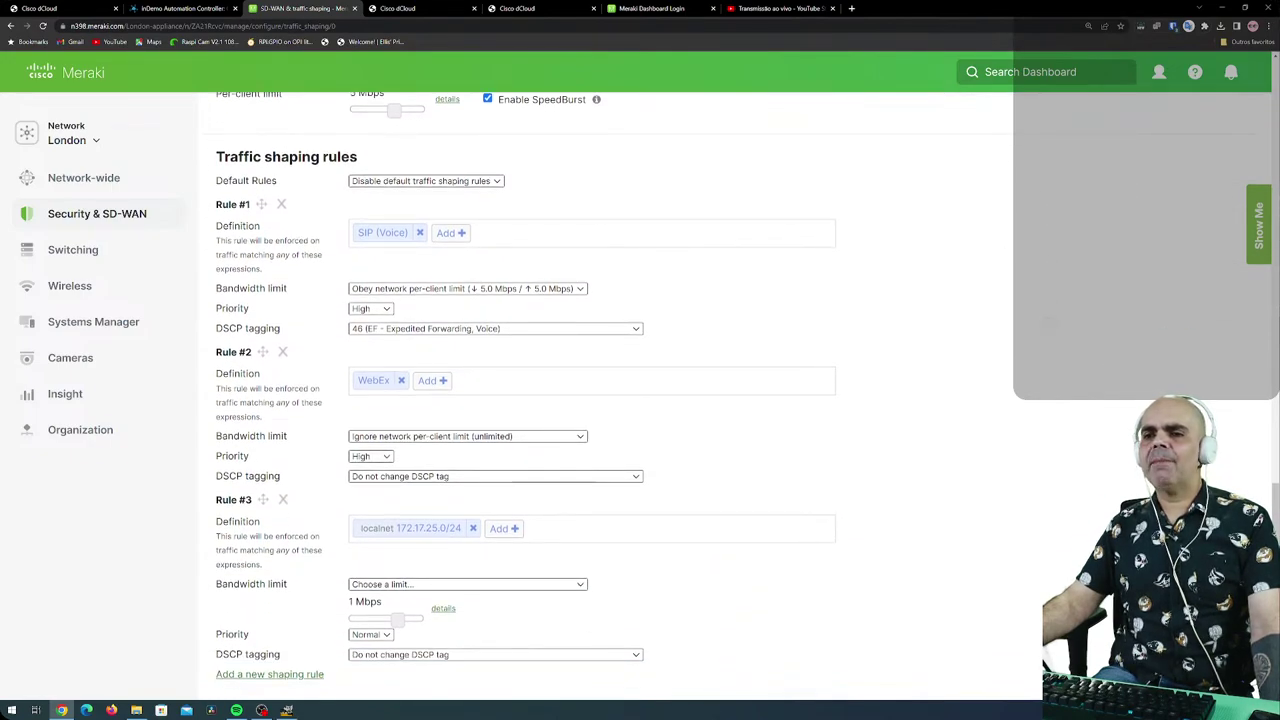
scroll(335, 288, down, 1)
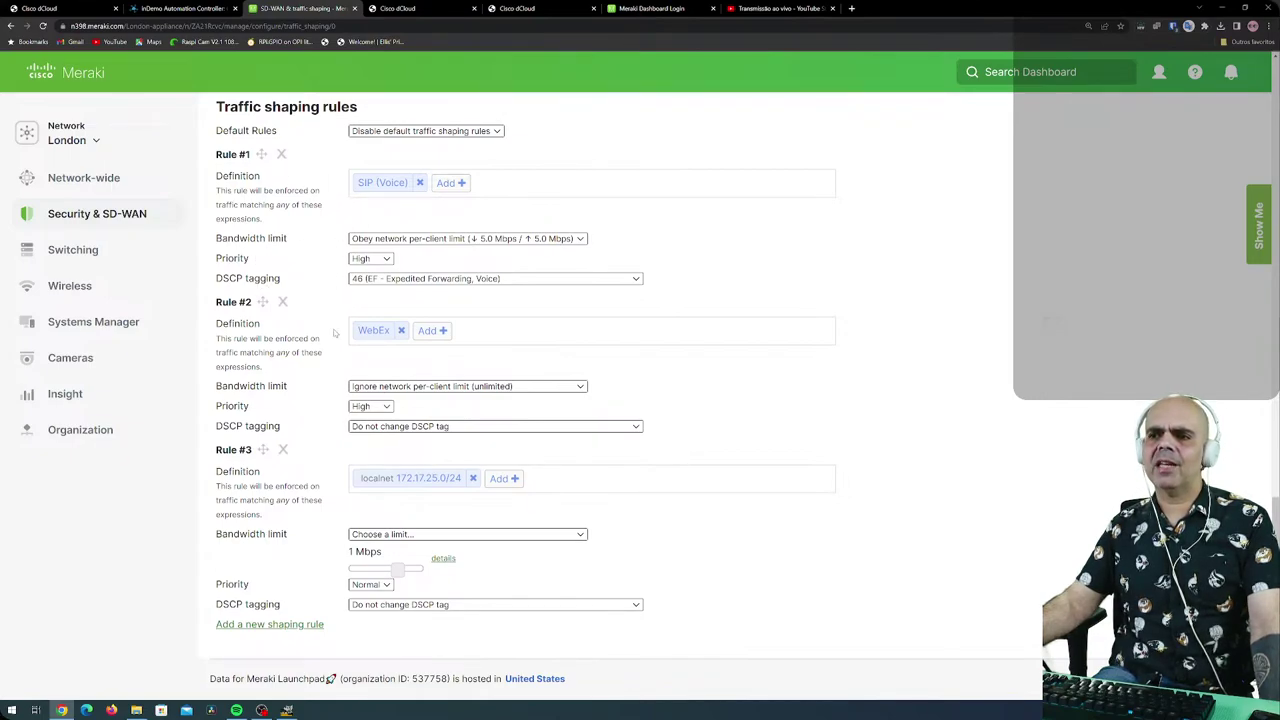
scroll(338, 330, down, 1)
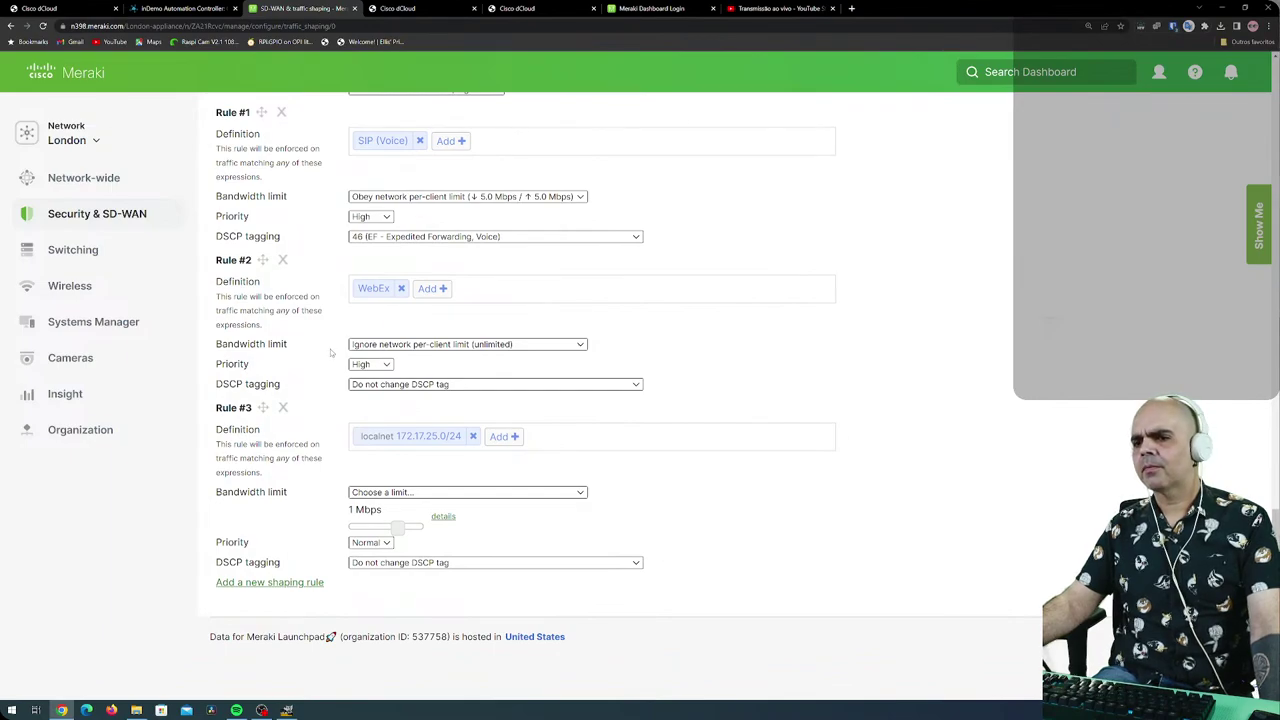
scroll(331, 352, up, 2)
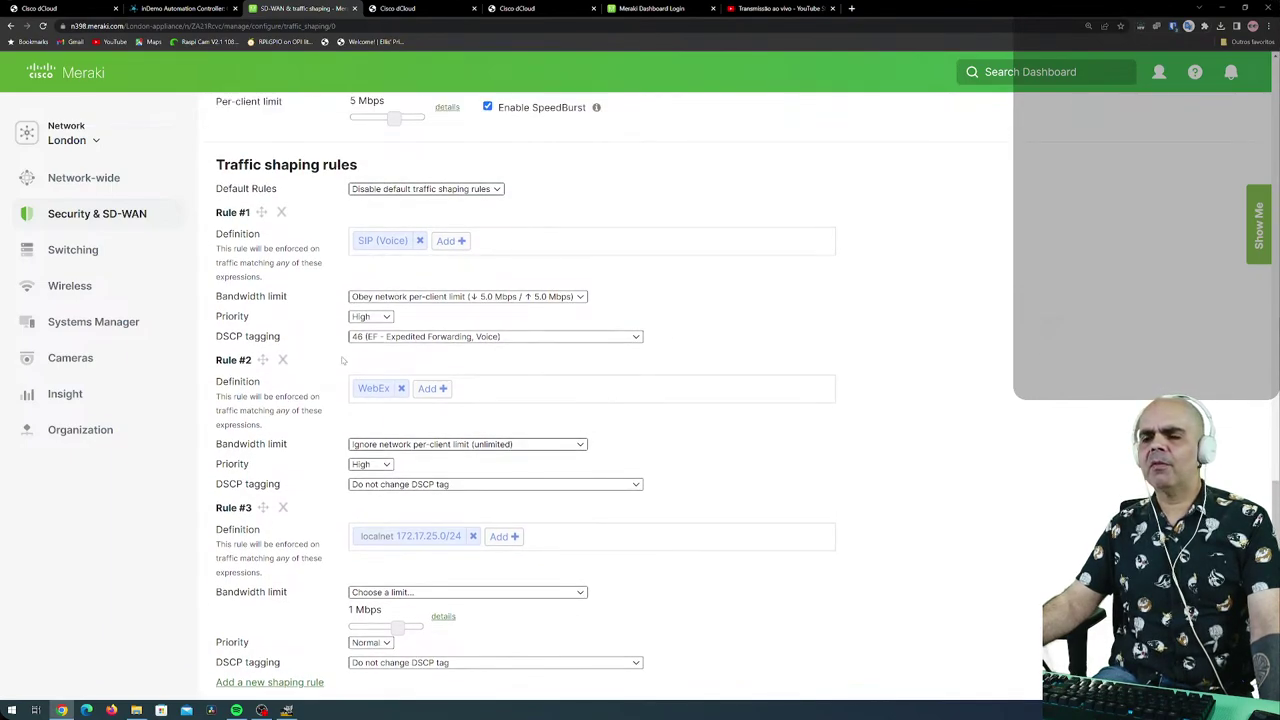
scroll(352, 341, down, 2)
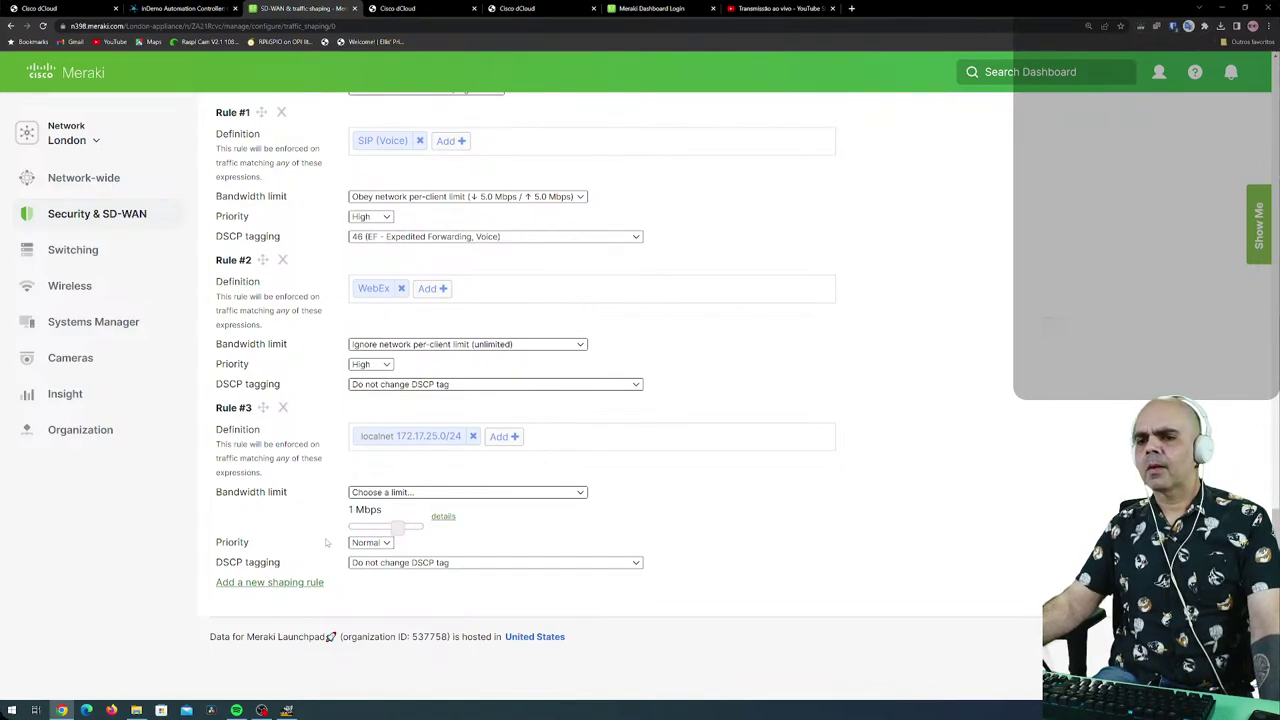
Open the Threat protection settings for the London network's security appliance.
mouse_move(137, 214)
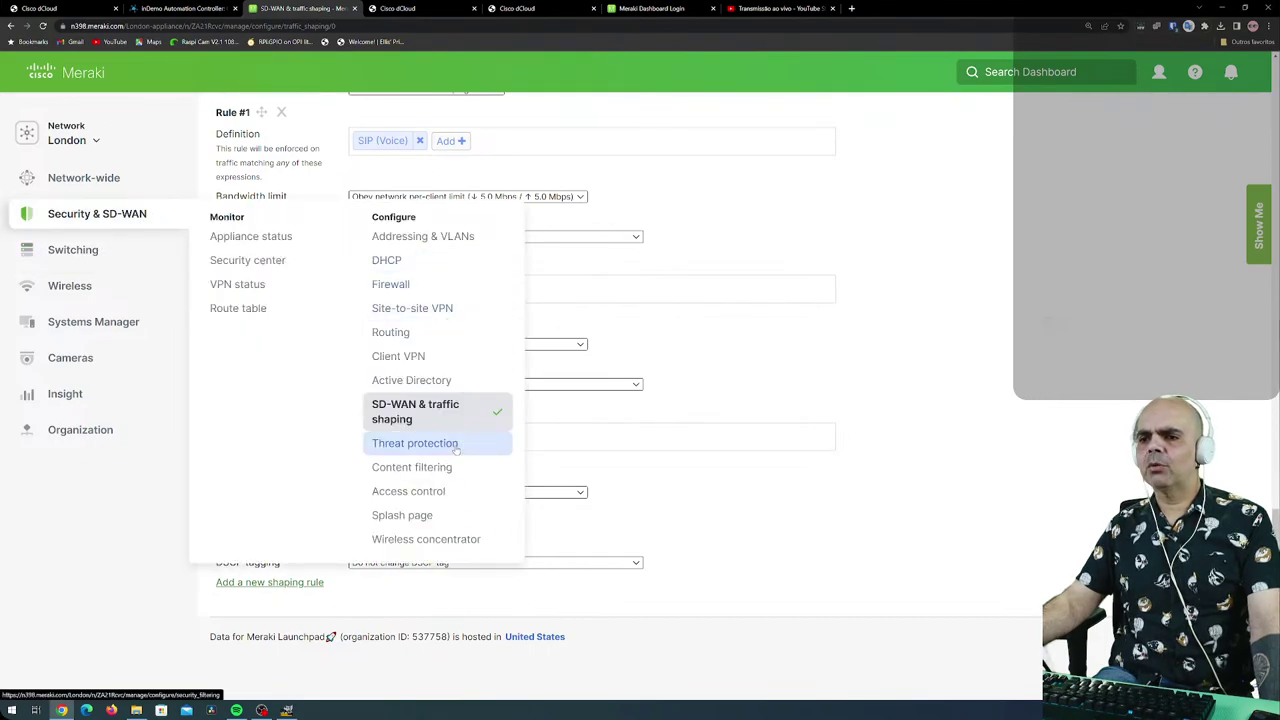
click(456, 452)
click(681, 82)
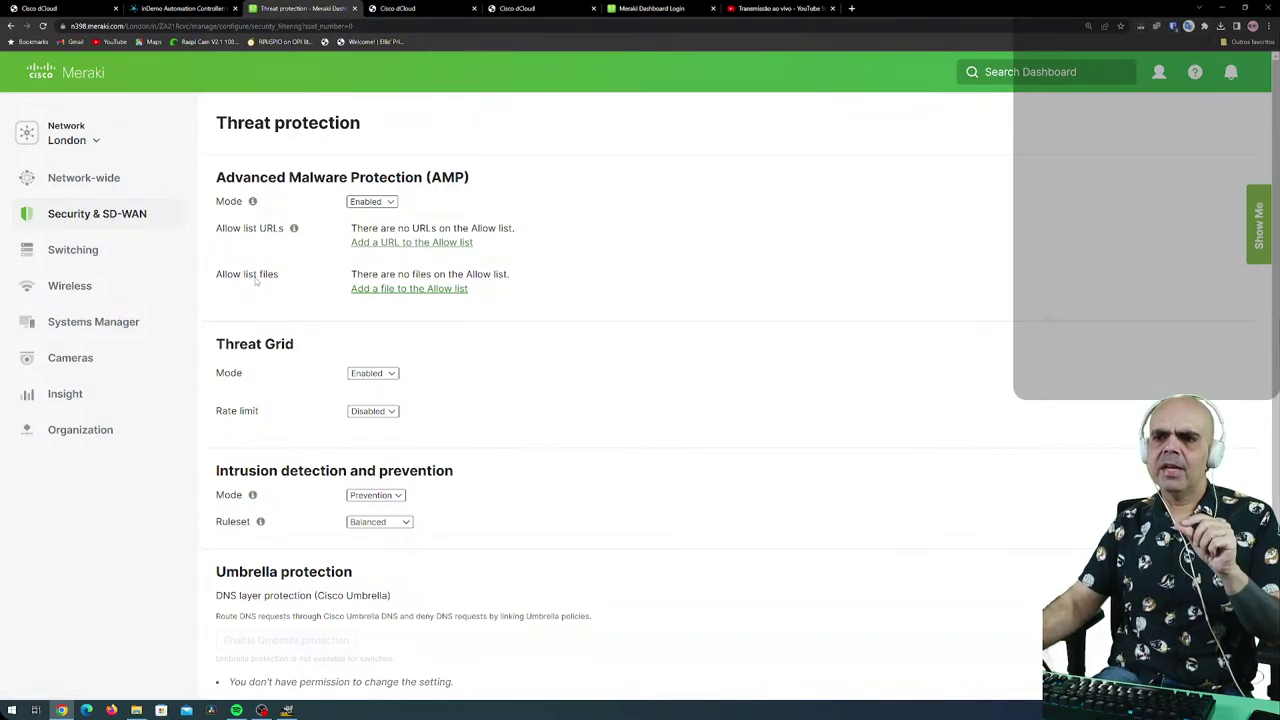
Add an AMP allow list file with SHA256 "lçkfjhasoidfhasdy98asdo8asdoasid" and comment "Instalador do Prgrama XPT", and remove that entry.
click(394, 289)
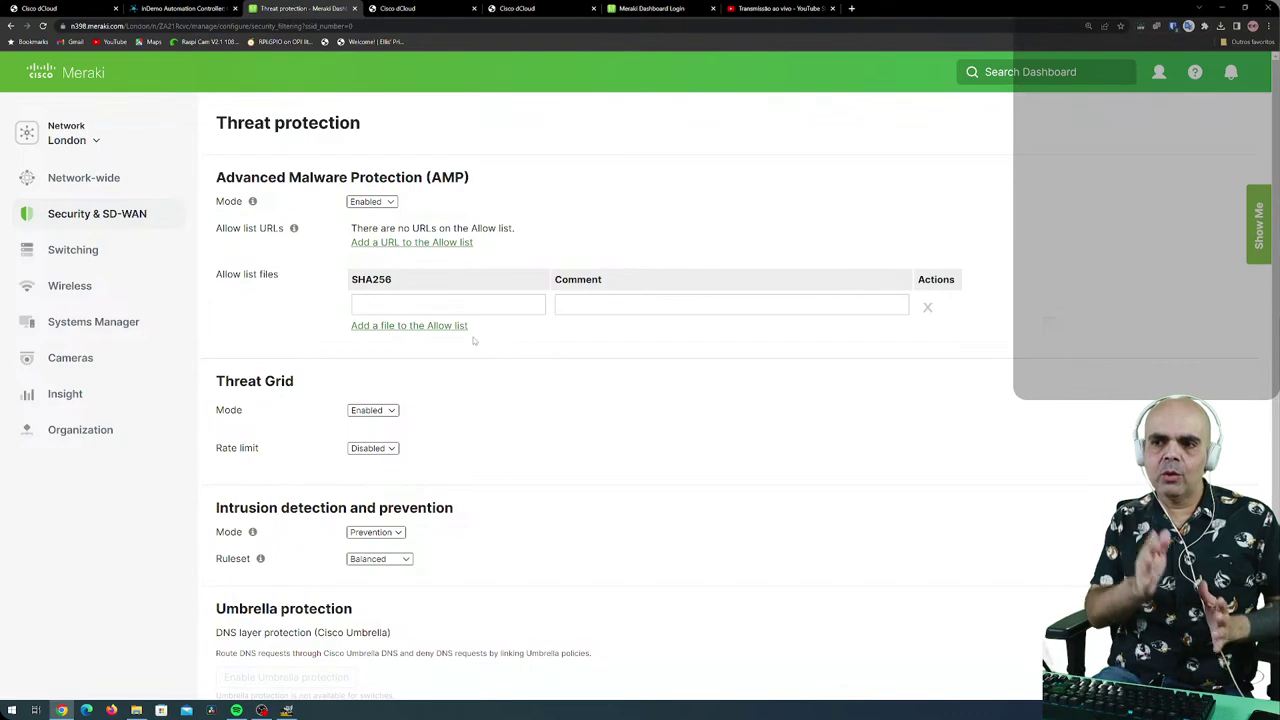
click(484, 311)
text(lçkfjhasoid)
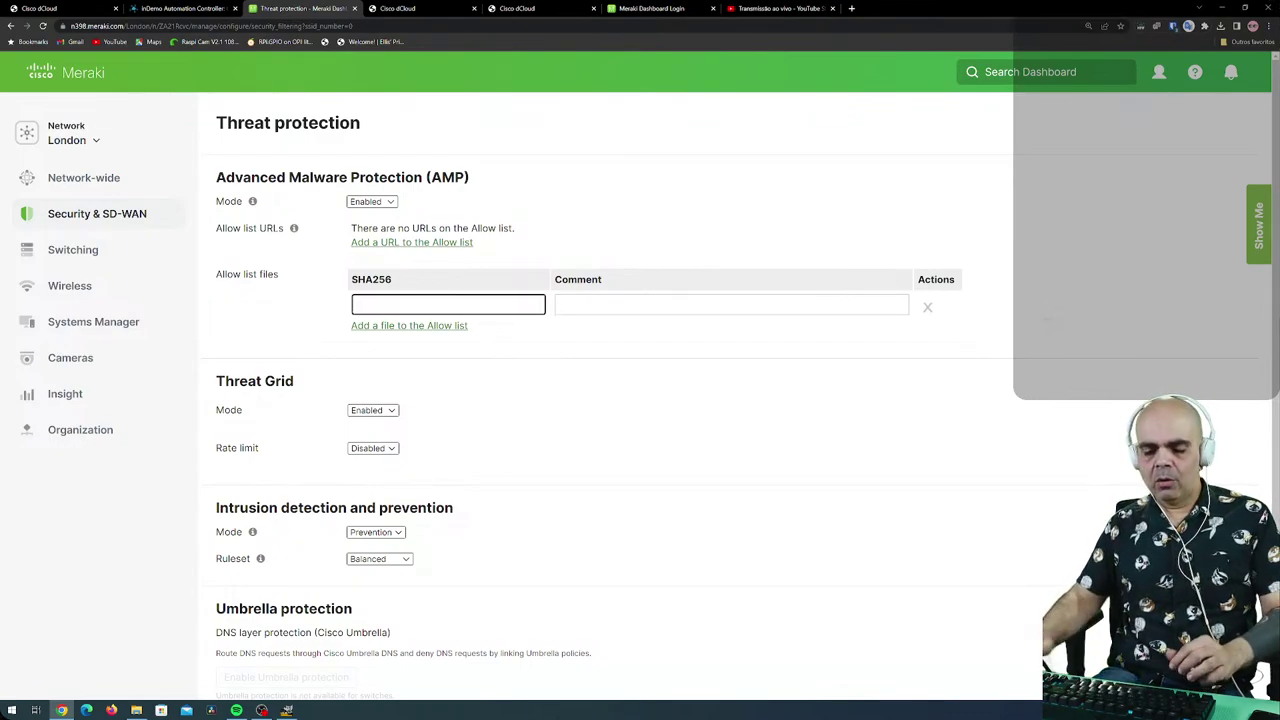
text(fhasdy98asdo8asdoasid)
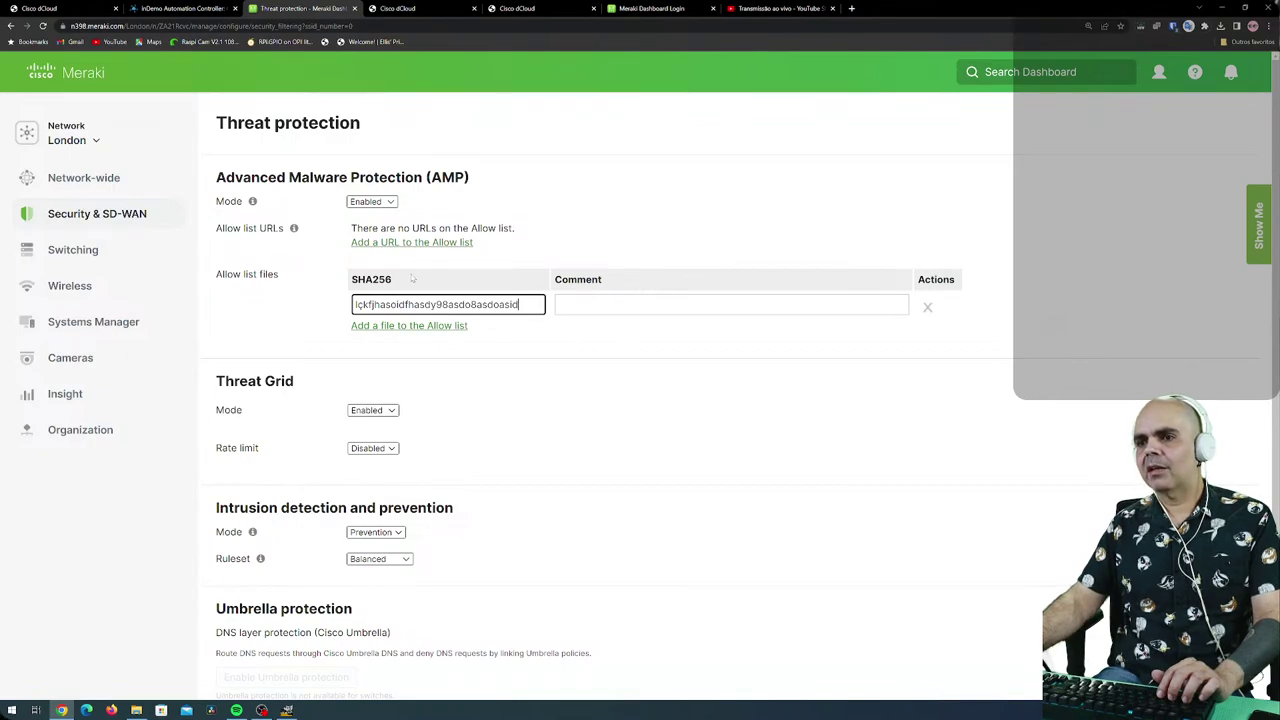
key(Tab)
text(Instalador do )
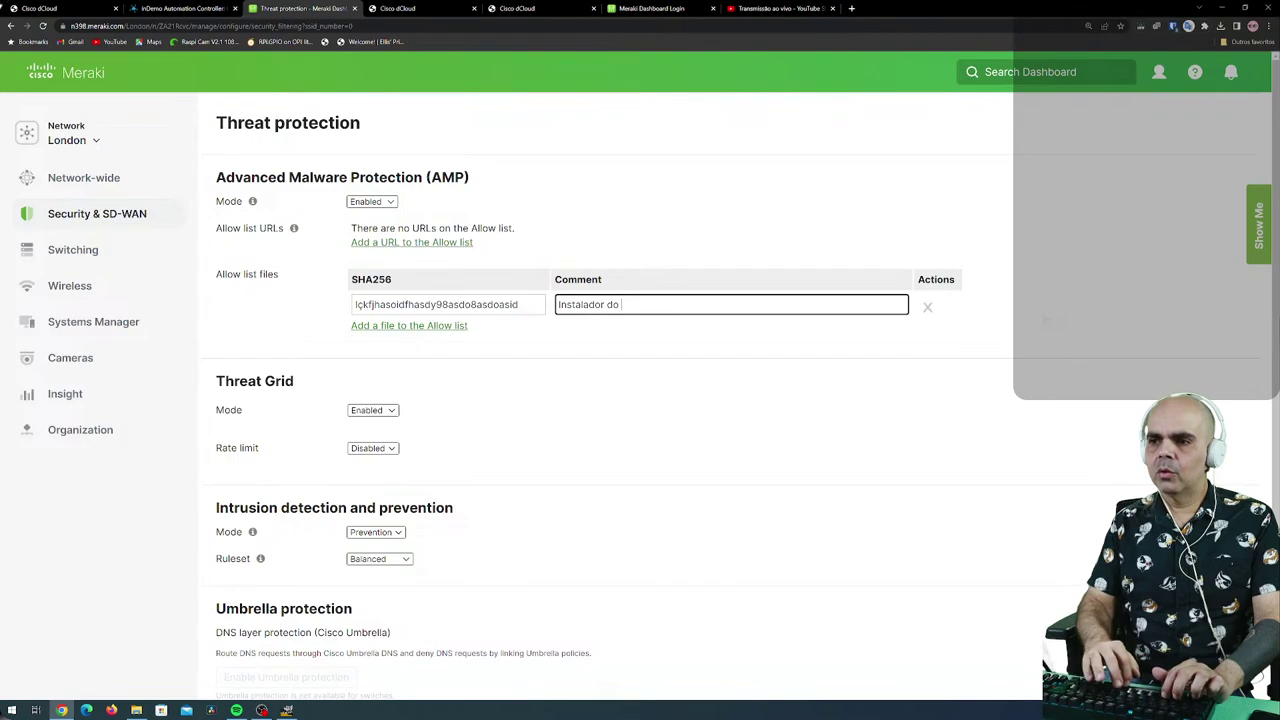
text(Prgrama )
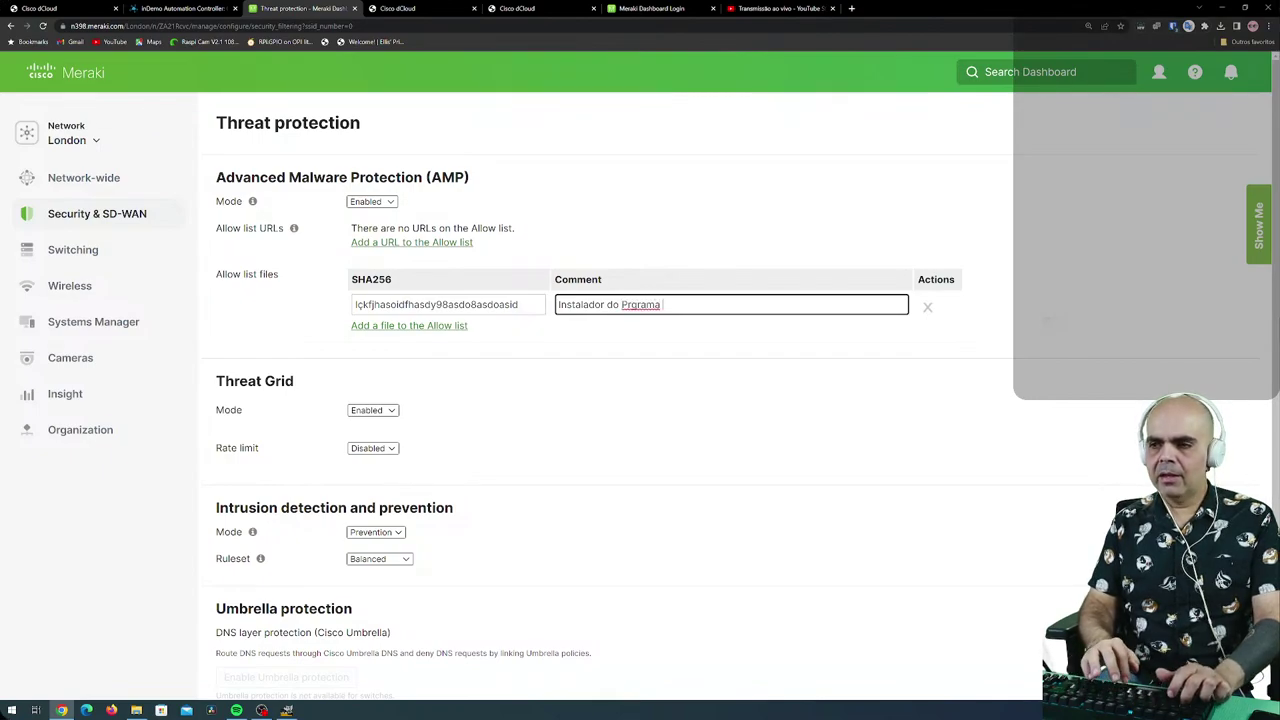
text(XPT)
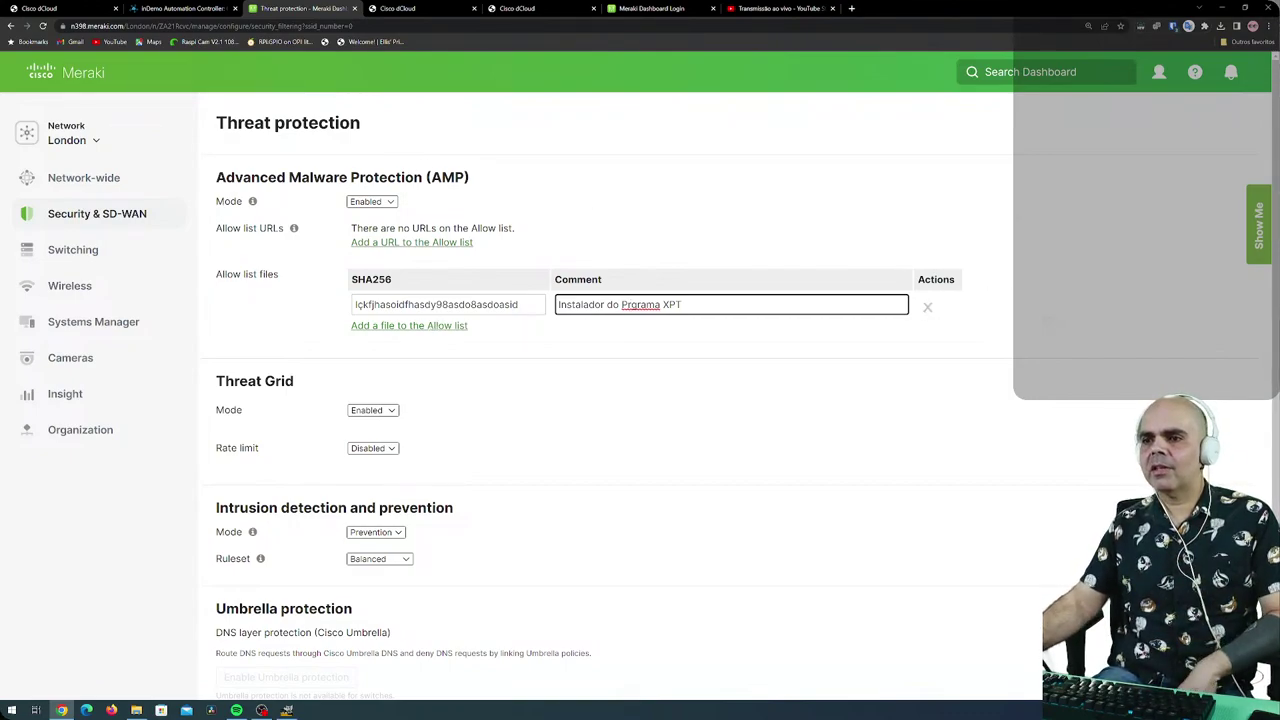
click(929, 307)
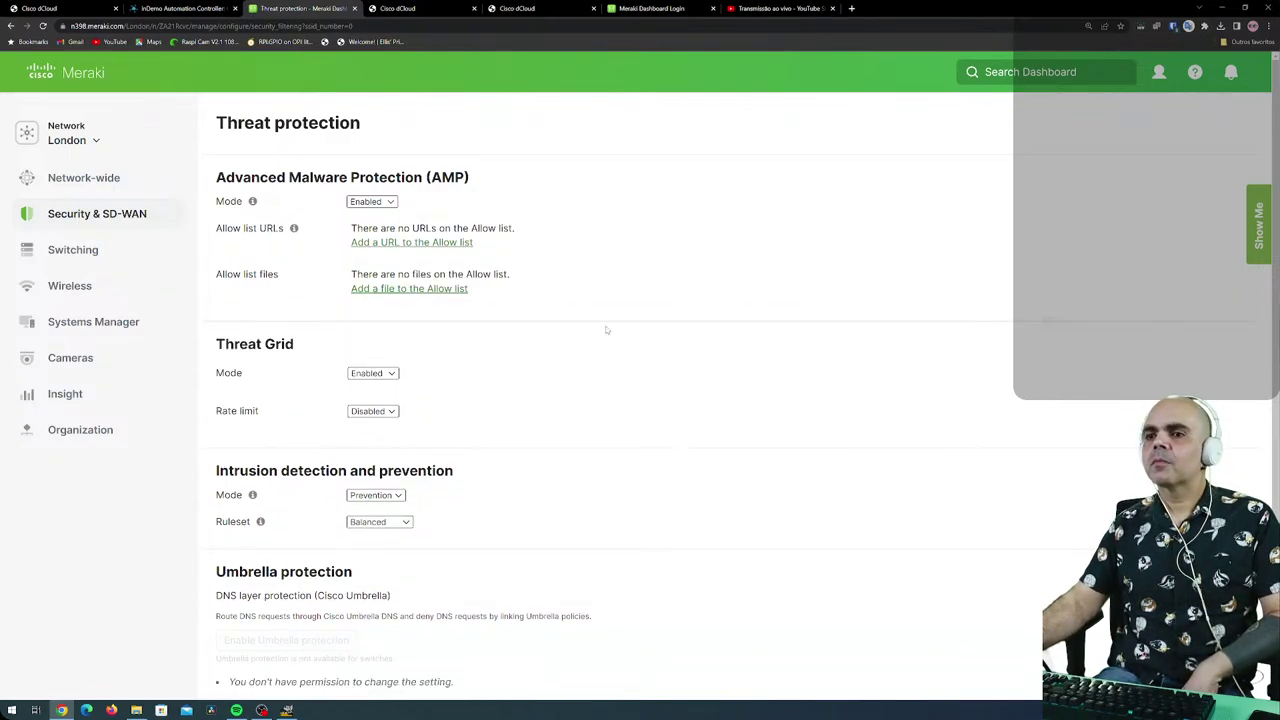
Check the Threat Grid rate limit options without changing the setting.
scroll(421, 354, down, 1)
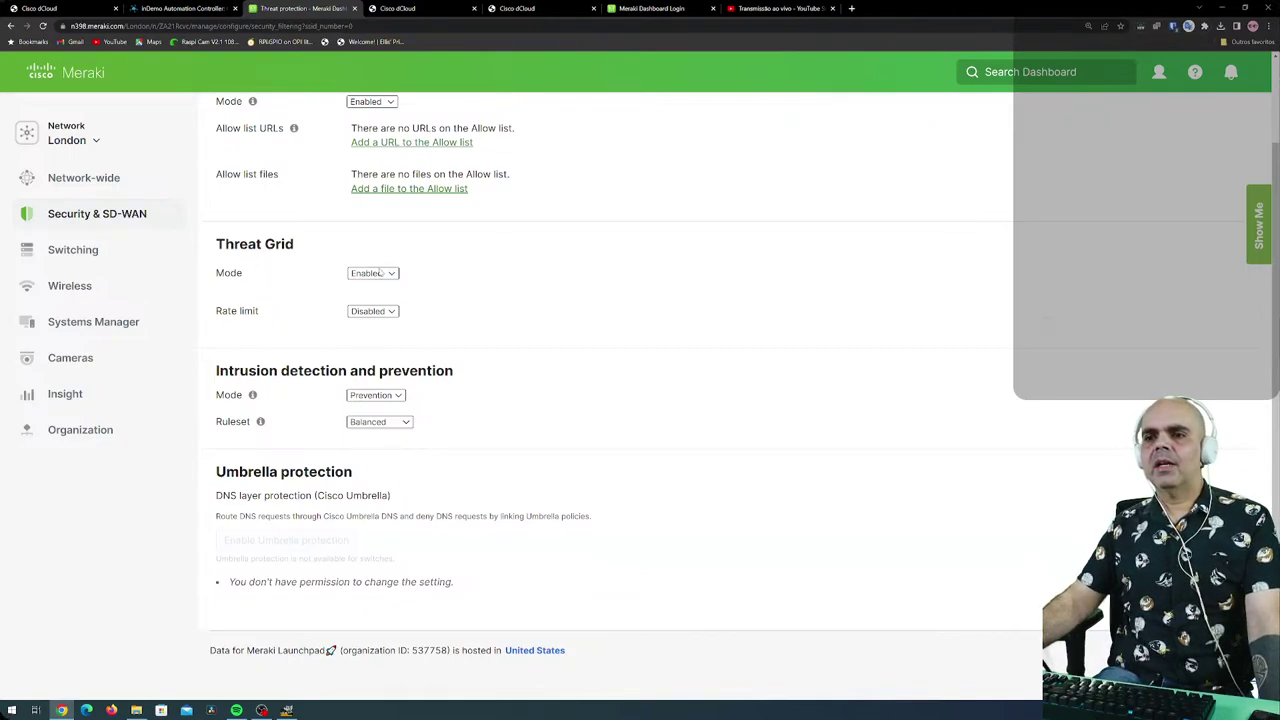
click(381, 312)
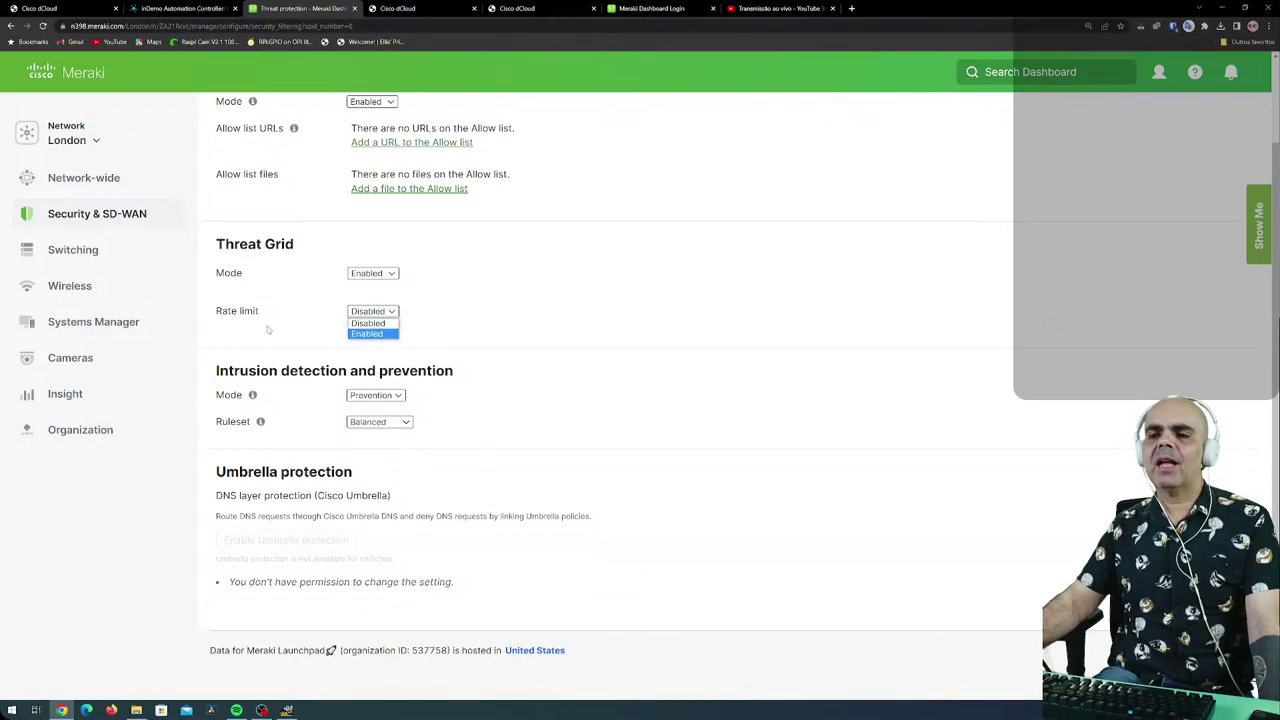
click(270, 291)
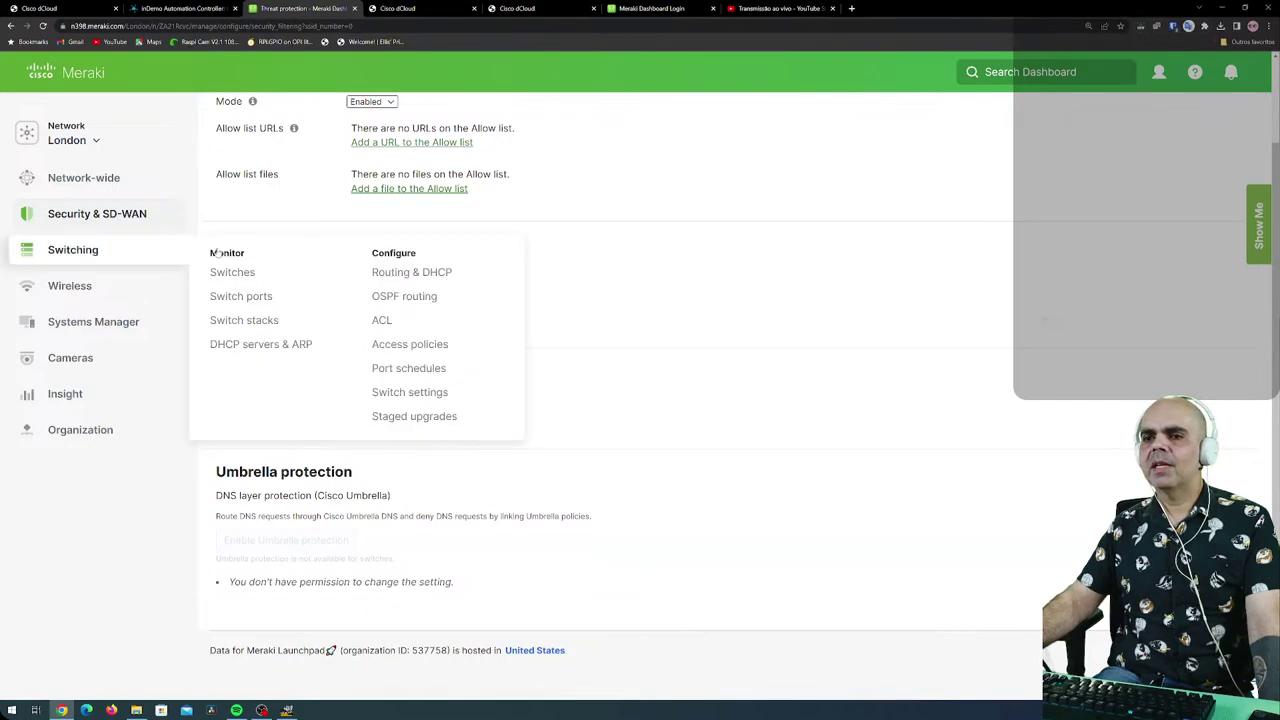
scroll(422, 451, down, 1)
scroll(422, 455, down, 1)
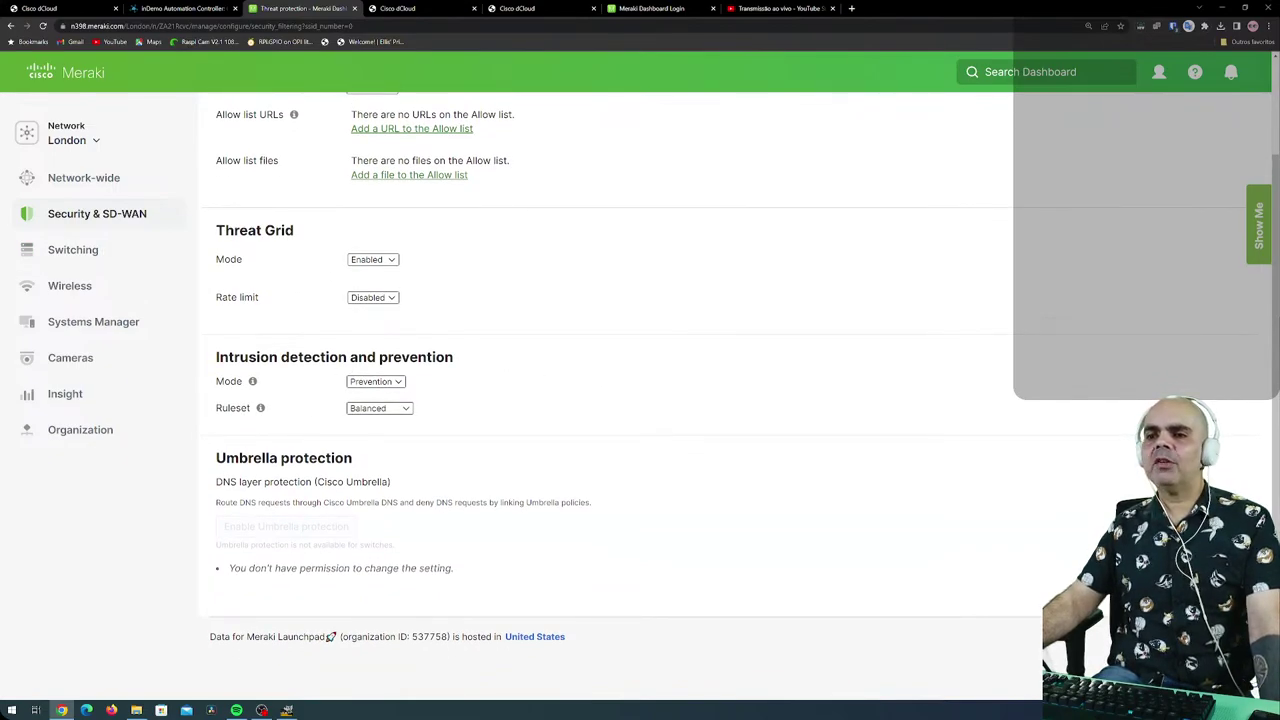
Check the available modes and rulesets for intrusion detection and prevention, keeping the Balanced ruleset selected.
mouse_move(254, 385)
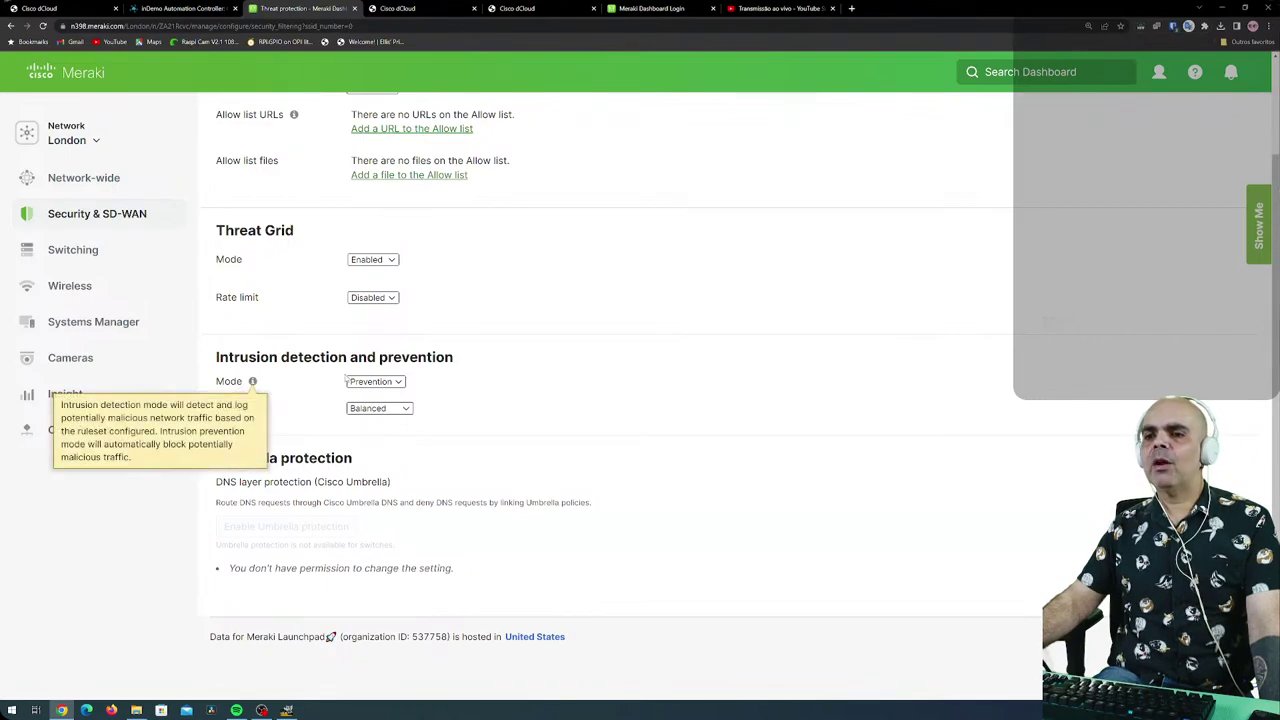
click(375, 381)
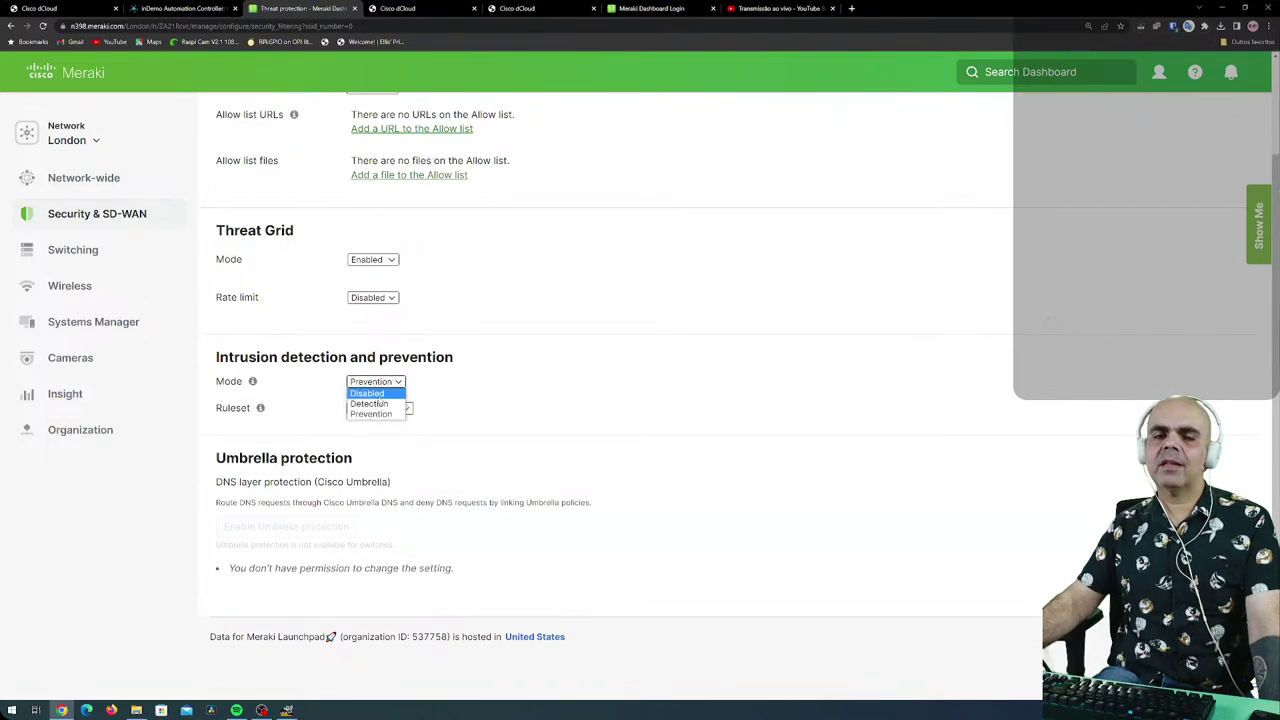
click(399, 446)
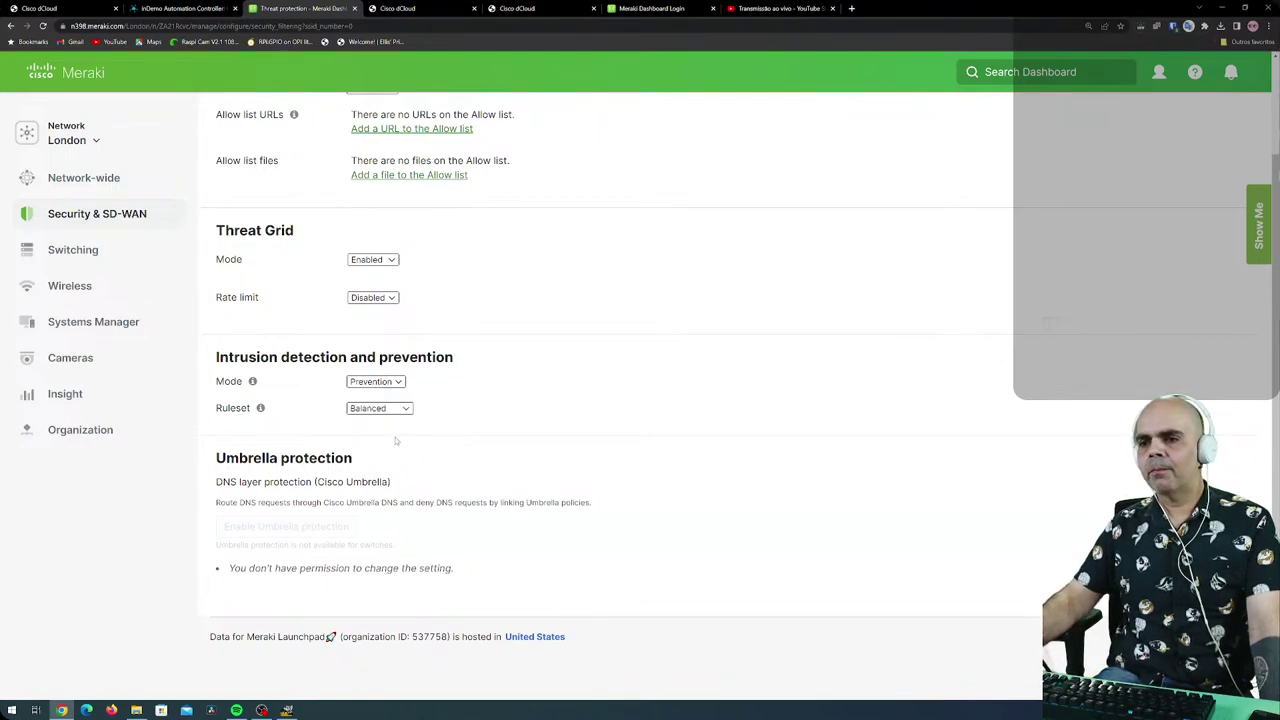
mouse_move(245, 417)
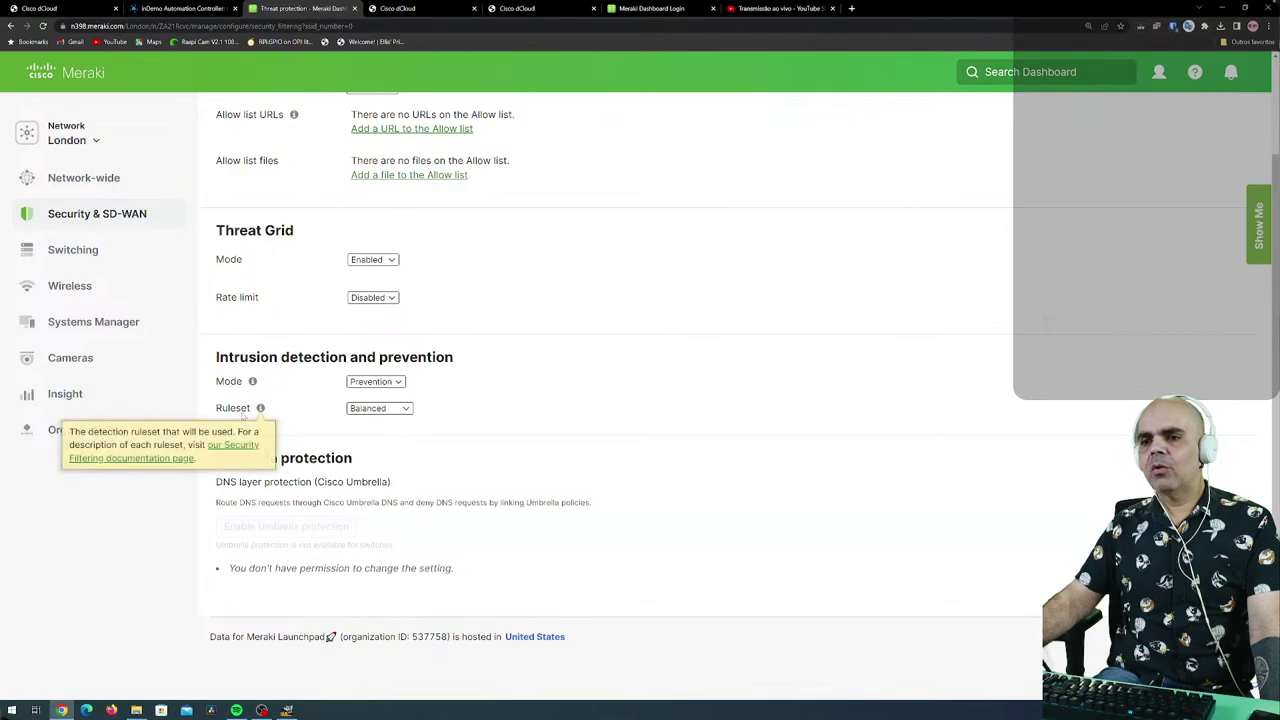
click(408, 408)
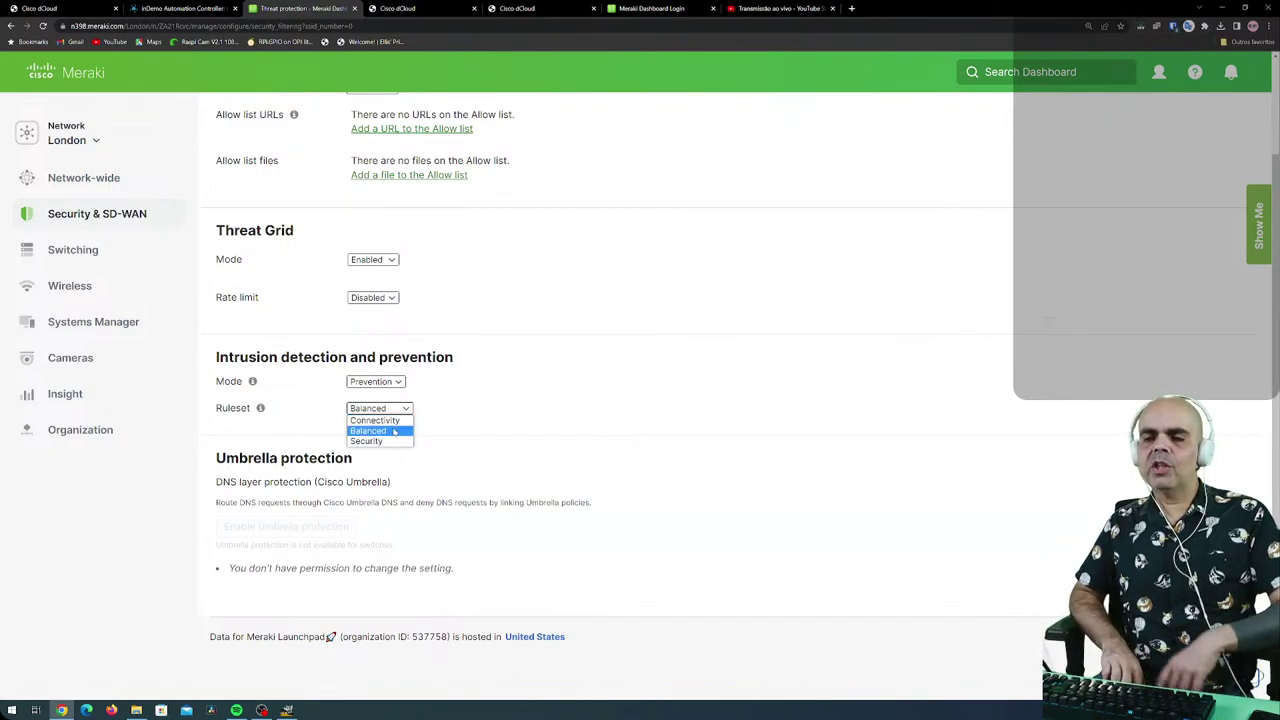
click(390, 432)
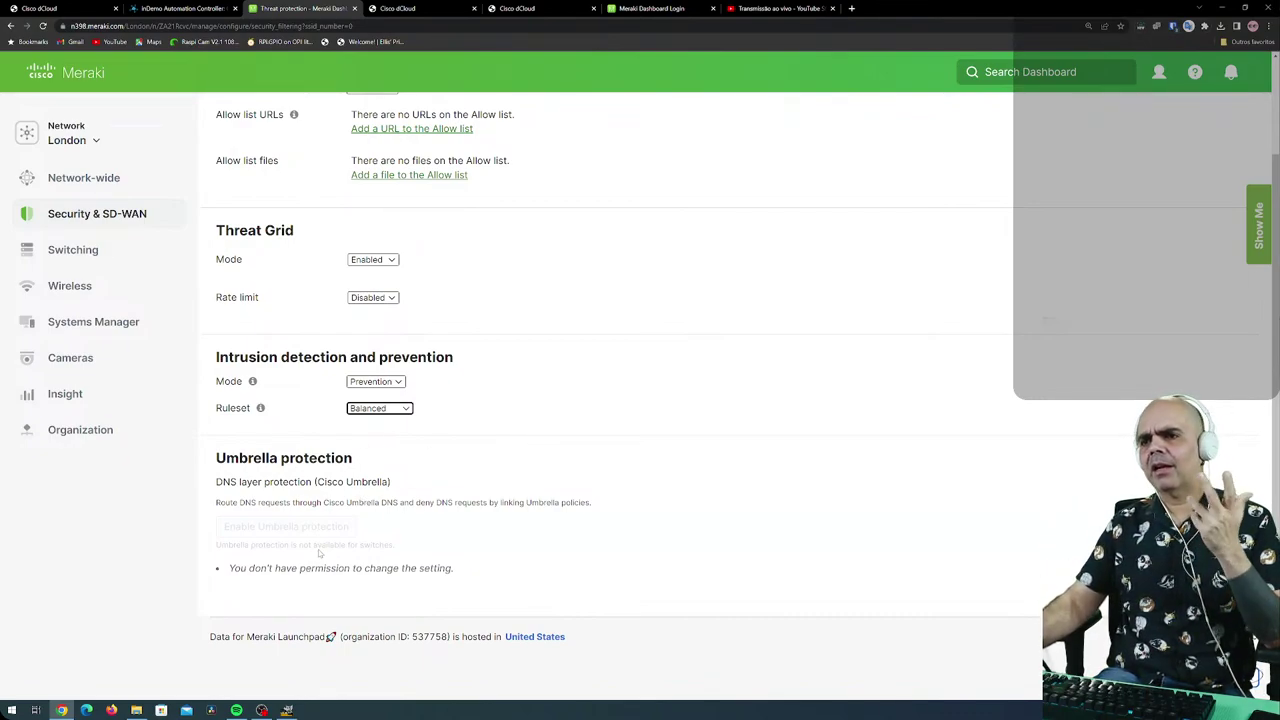
Open the Content filtering settings to view the URL category check and the blocked content and threat categories.
mouse_move(157, 224)
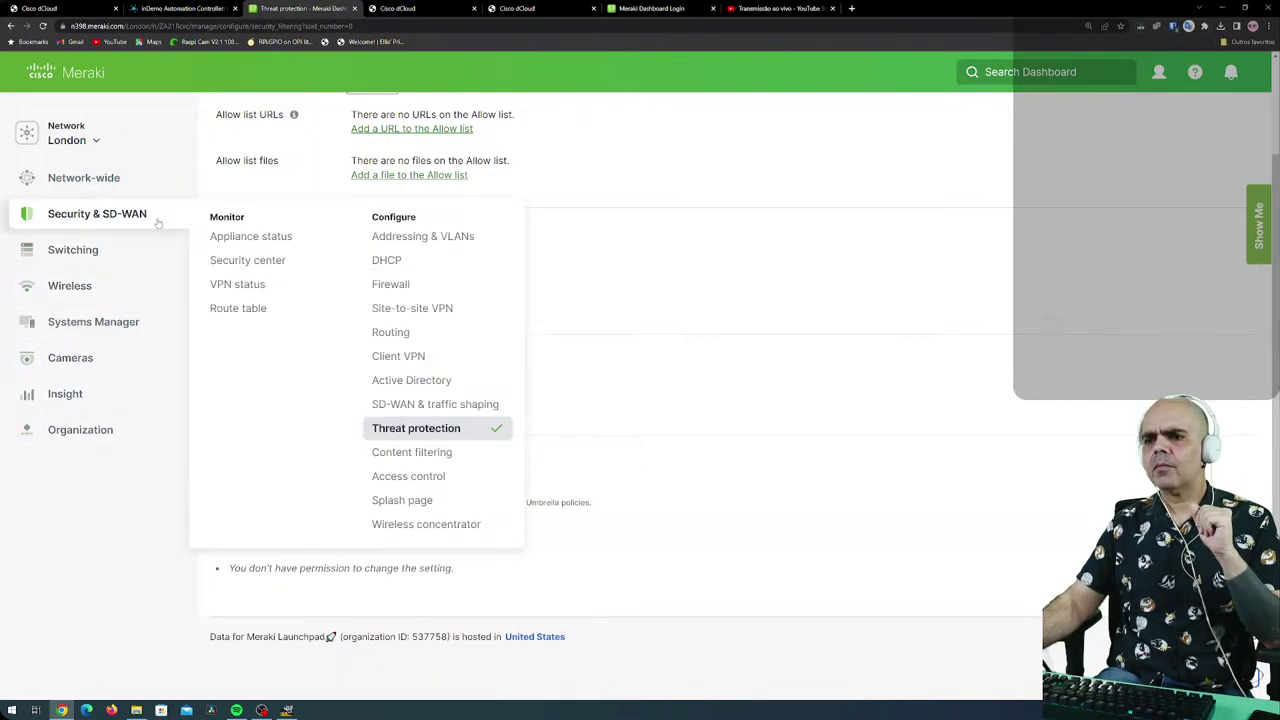
click(433, 455)
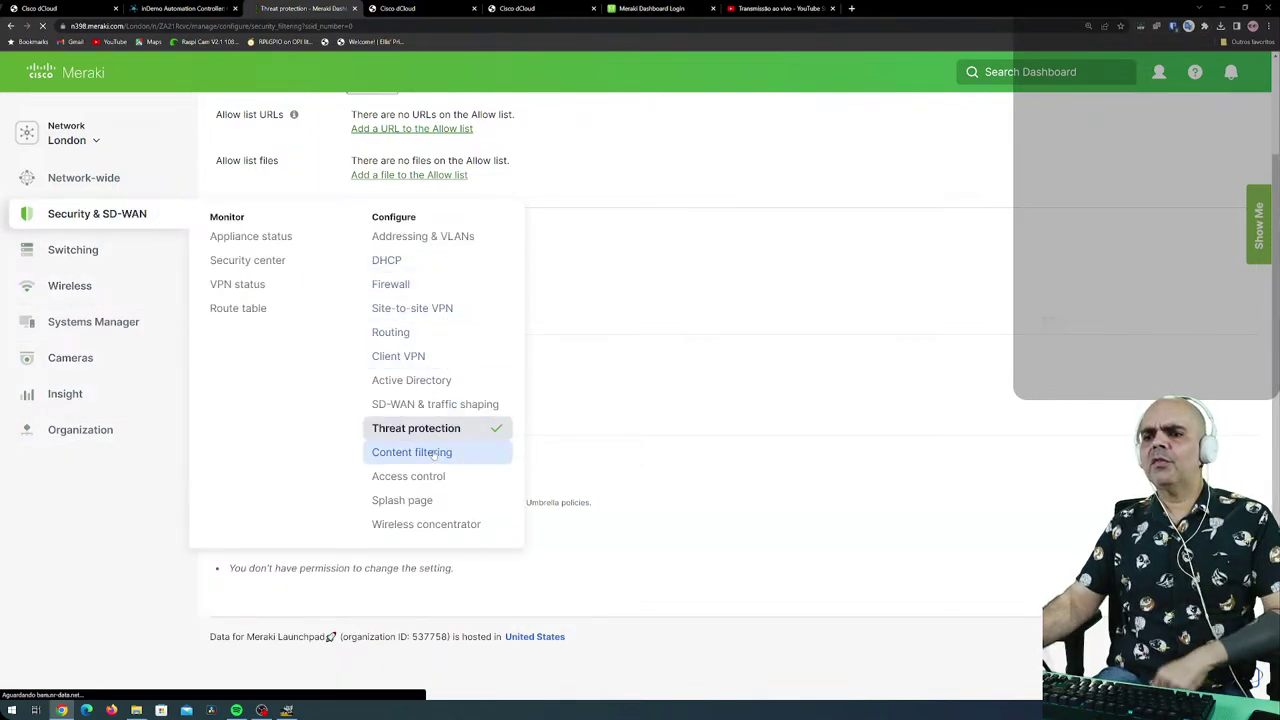
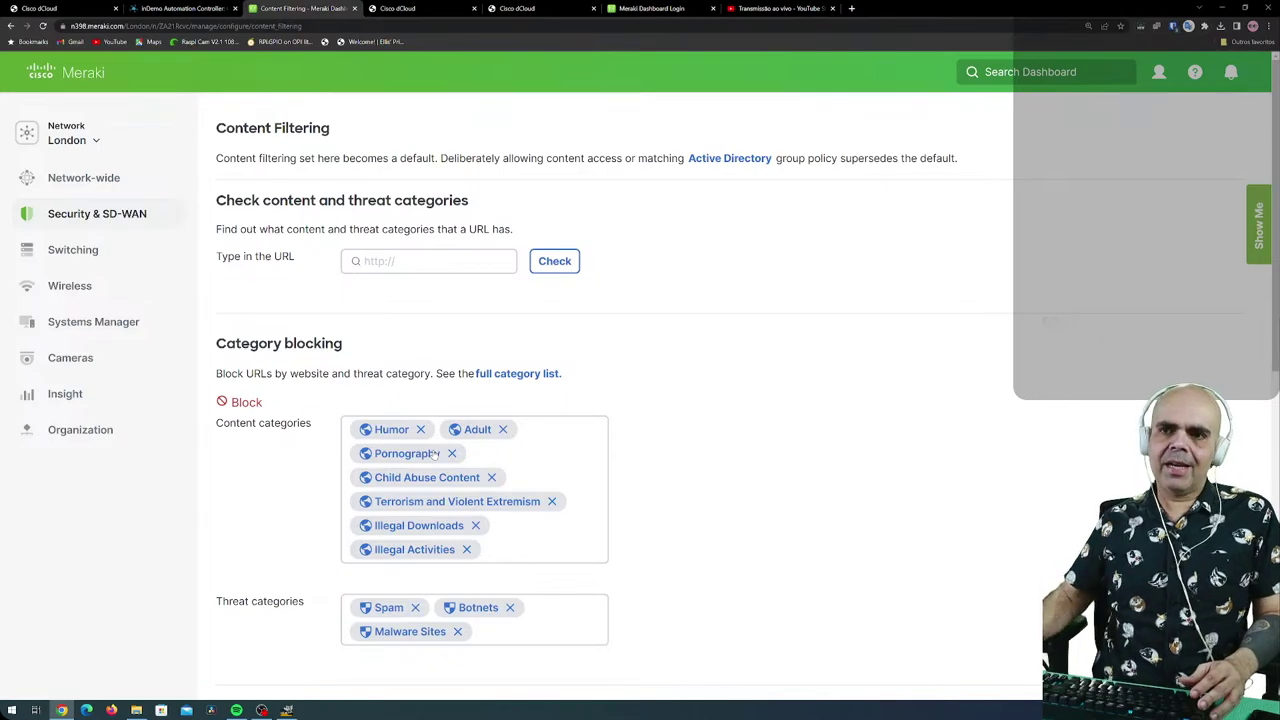
Switch to the Cisco dCloud catalog and browse the Instant Demo entries filtered for Meraki.
click(40, 8)
scroll(1013, 157, up, 15)
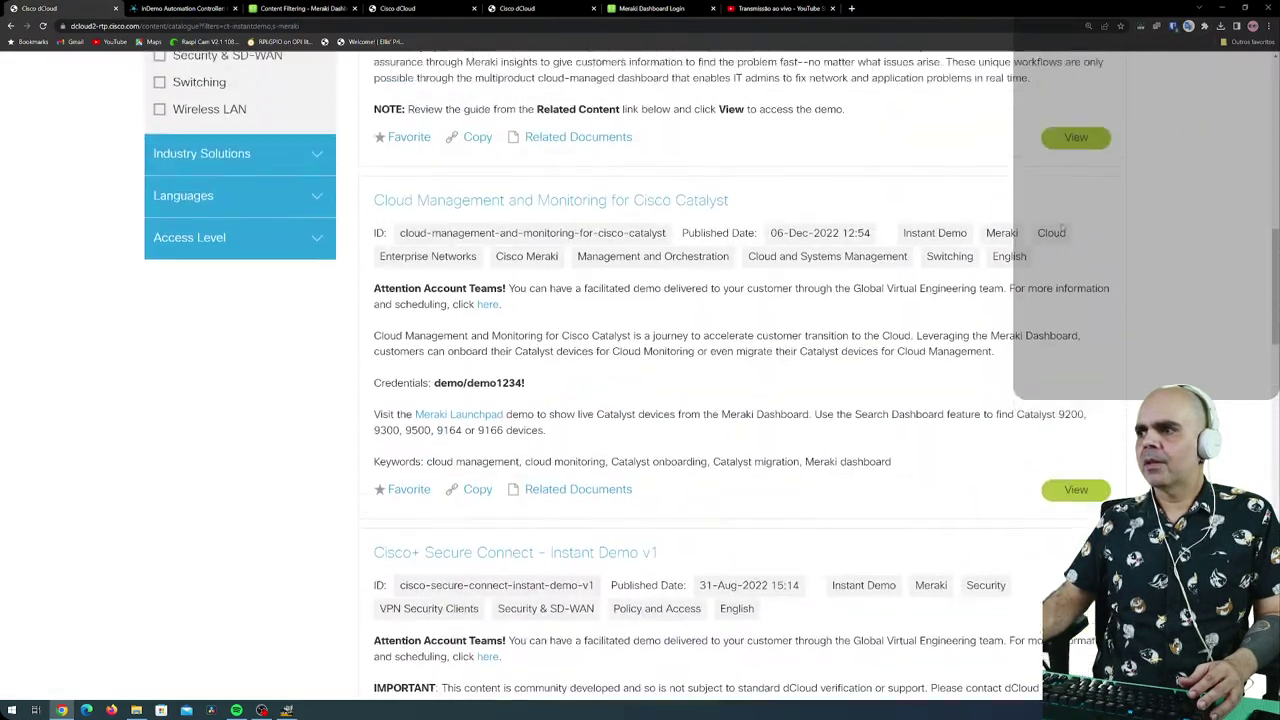
scroll(1062, 228, up, 10)
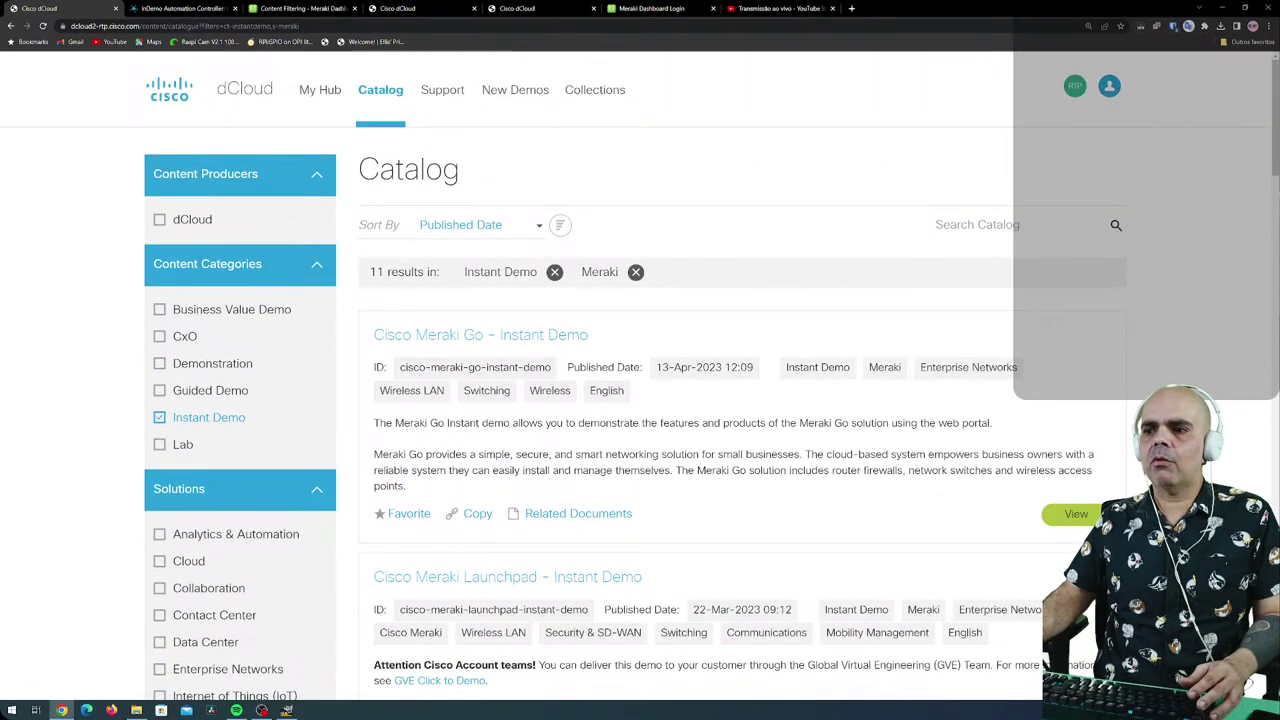
scroll(171, 126, down, 3)
scroll(640, 380, down, 4)
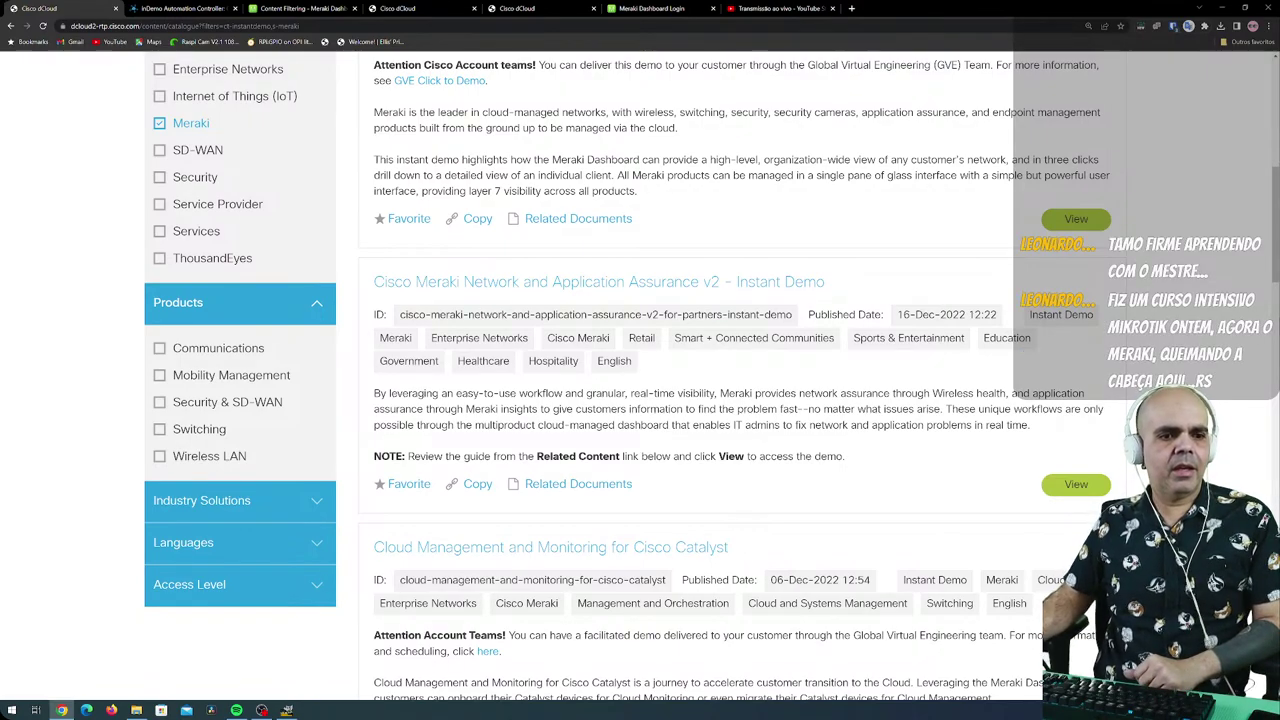
scroll(640, 380, down, 2)
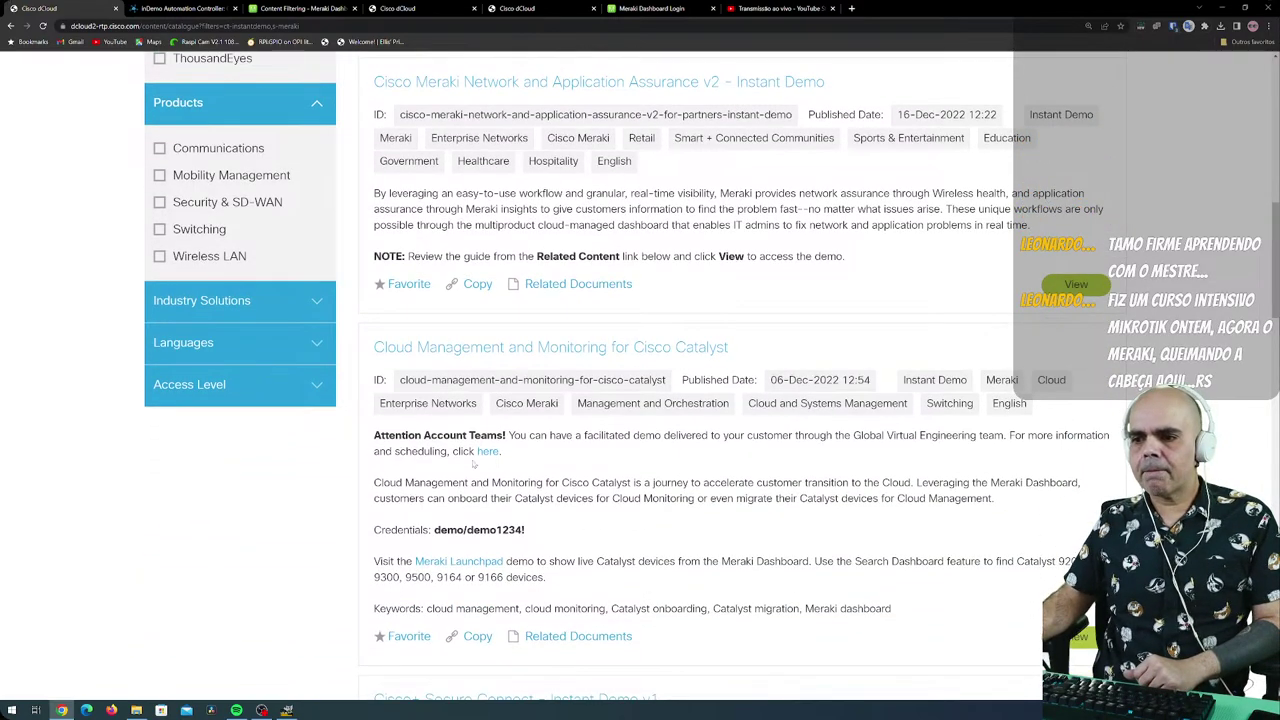
scroll(474, 463, up, 1)
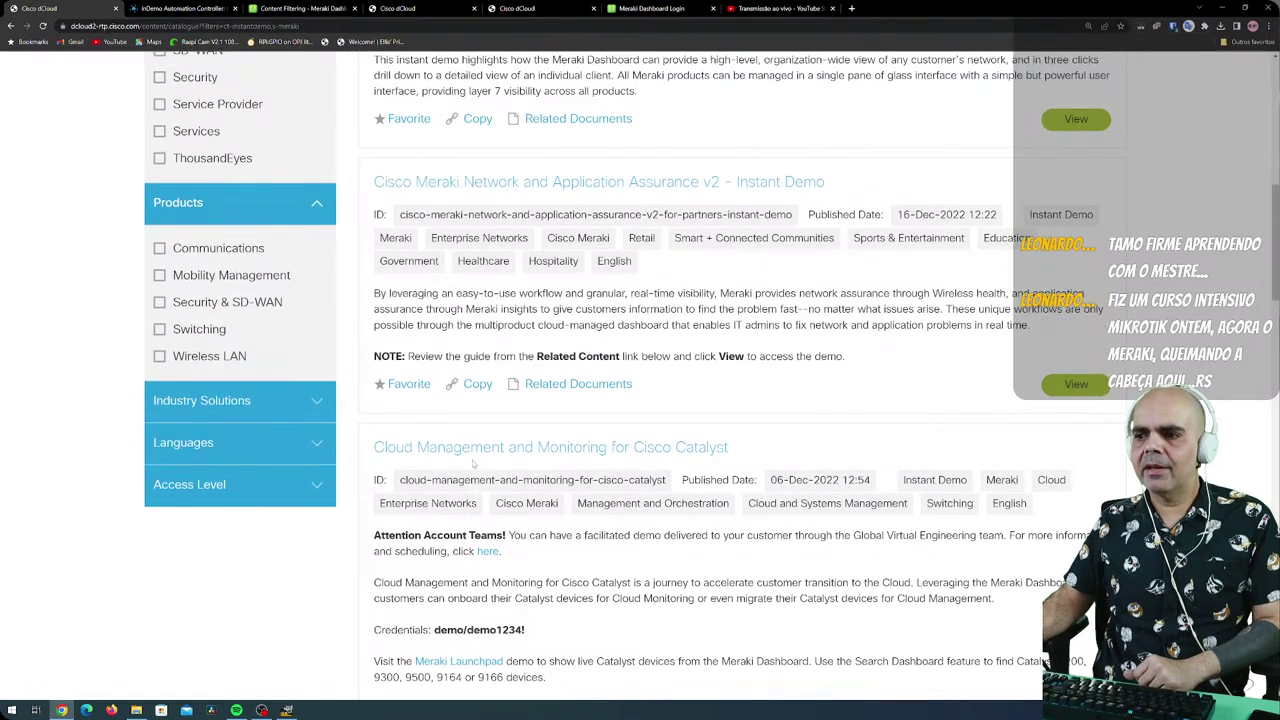
scroll(474, 463, up, 10)
scroll(474, 463, up, 1)
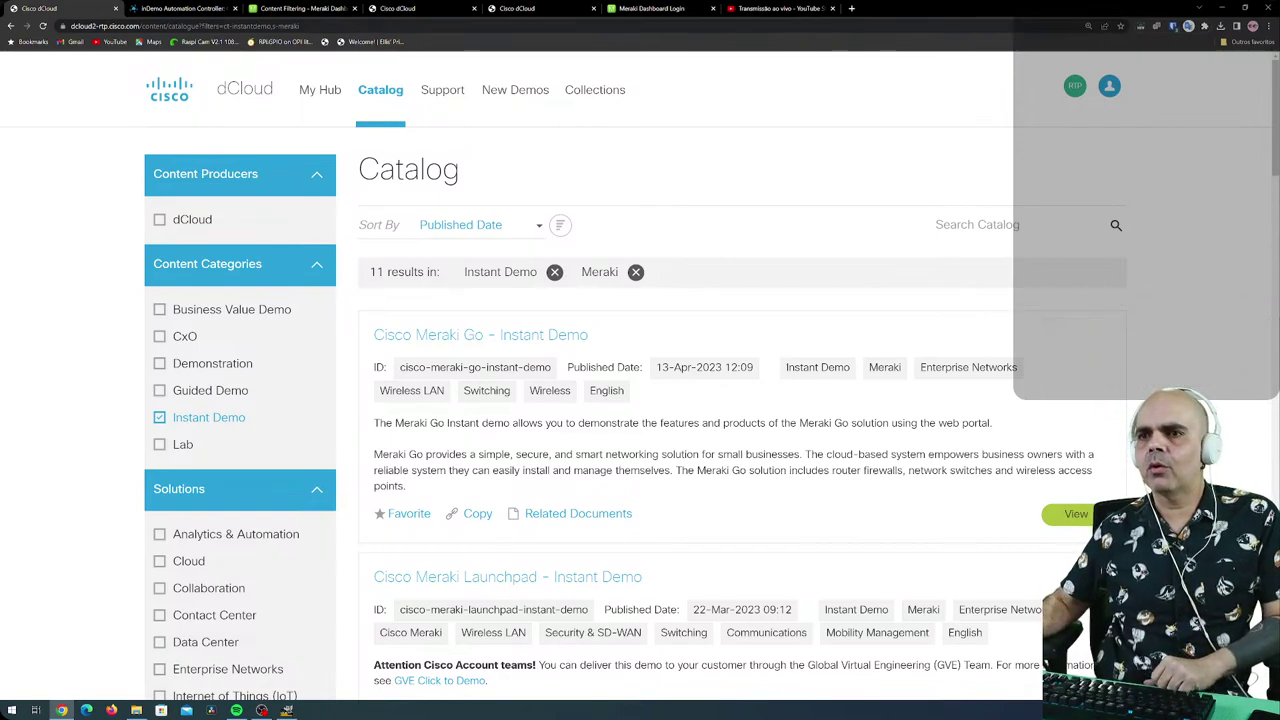
Switch back to the Meraki dashboard and review the blocked categories and the URL filtering lists on the Content Filtering page.
click(331, 12)
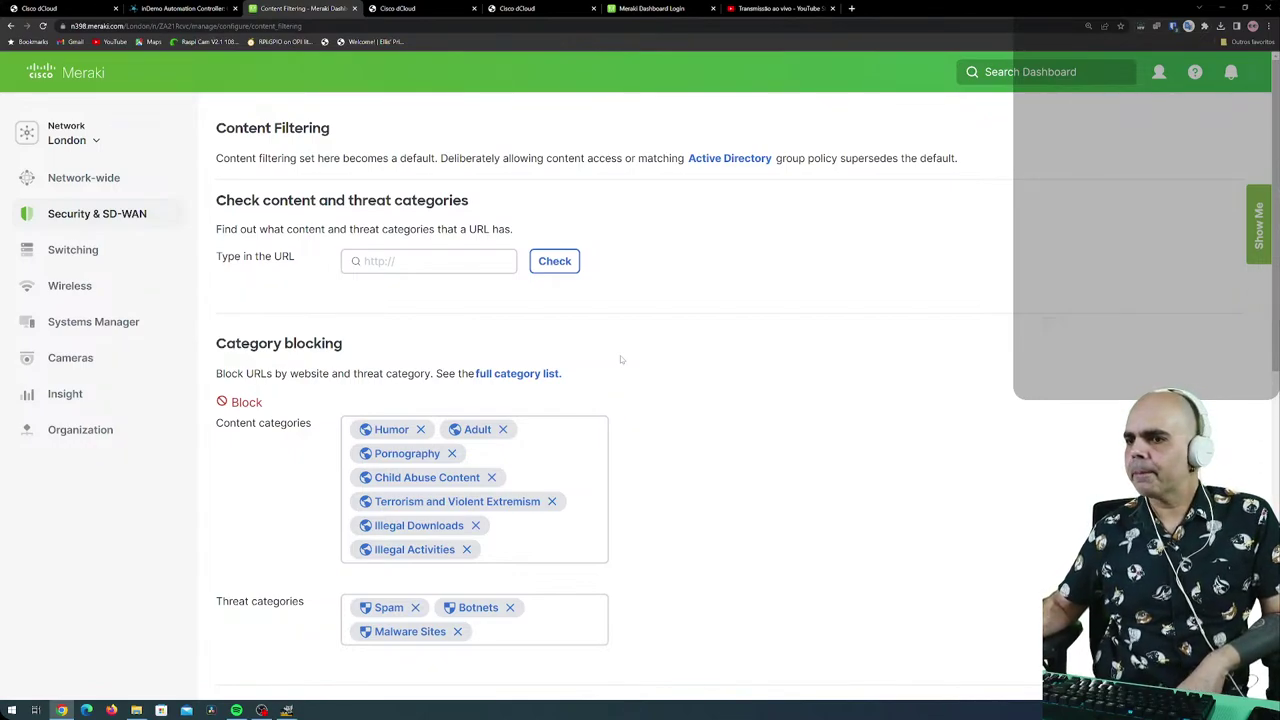
mouse_move(140, 216)
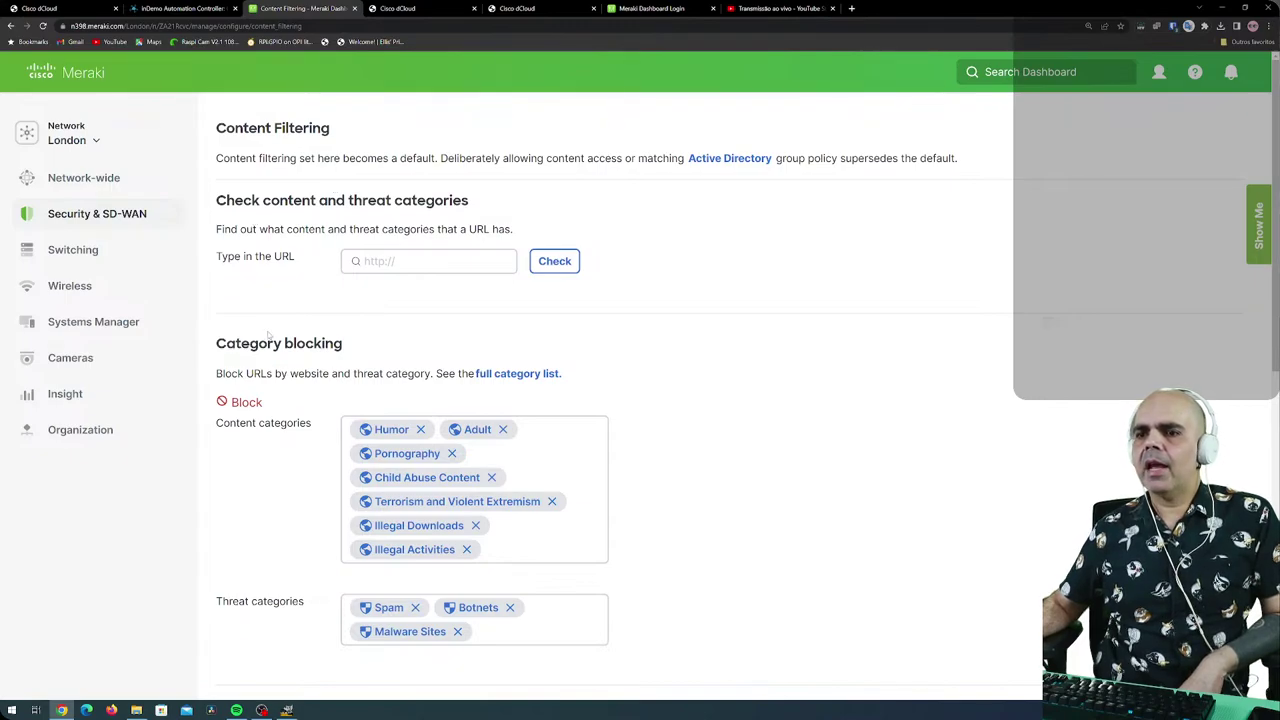
scroll(268, 370, down, 3)
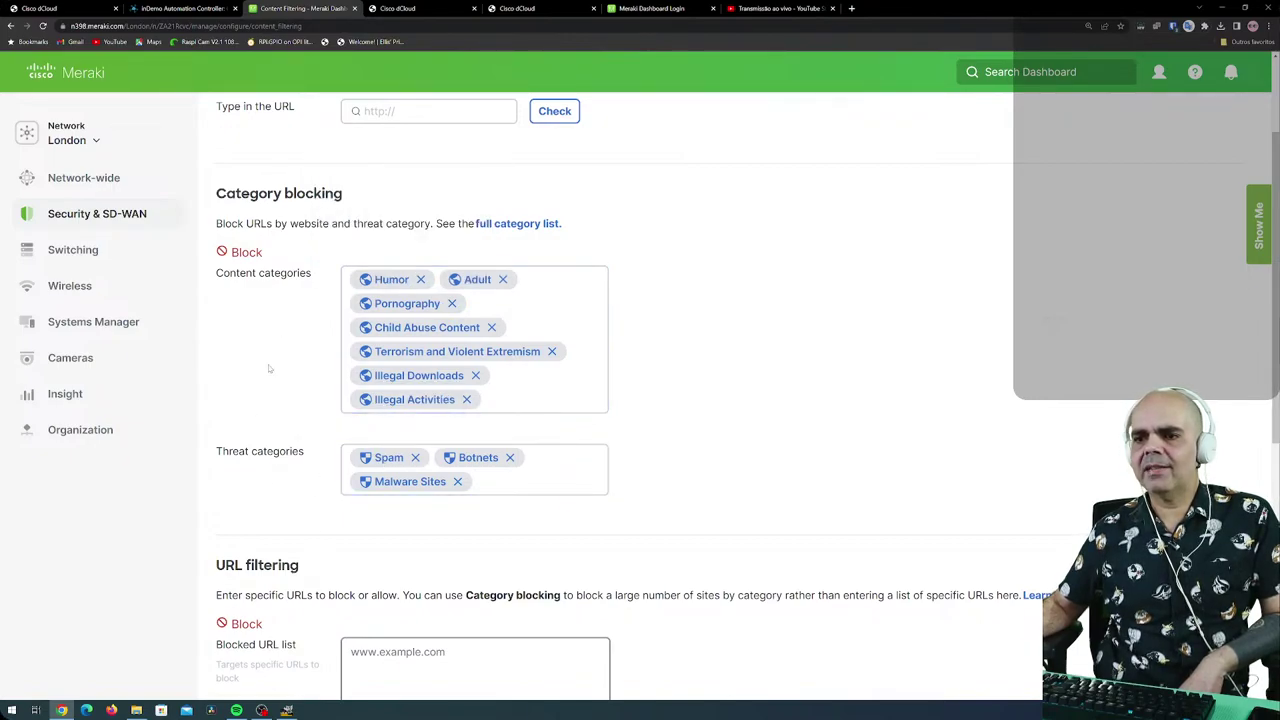
scroll(448, 252, down, 1)
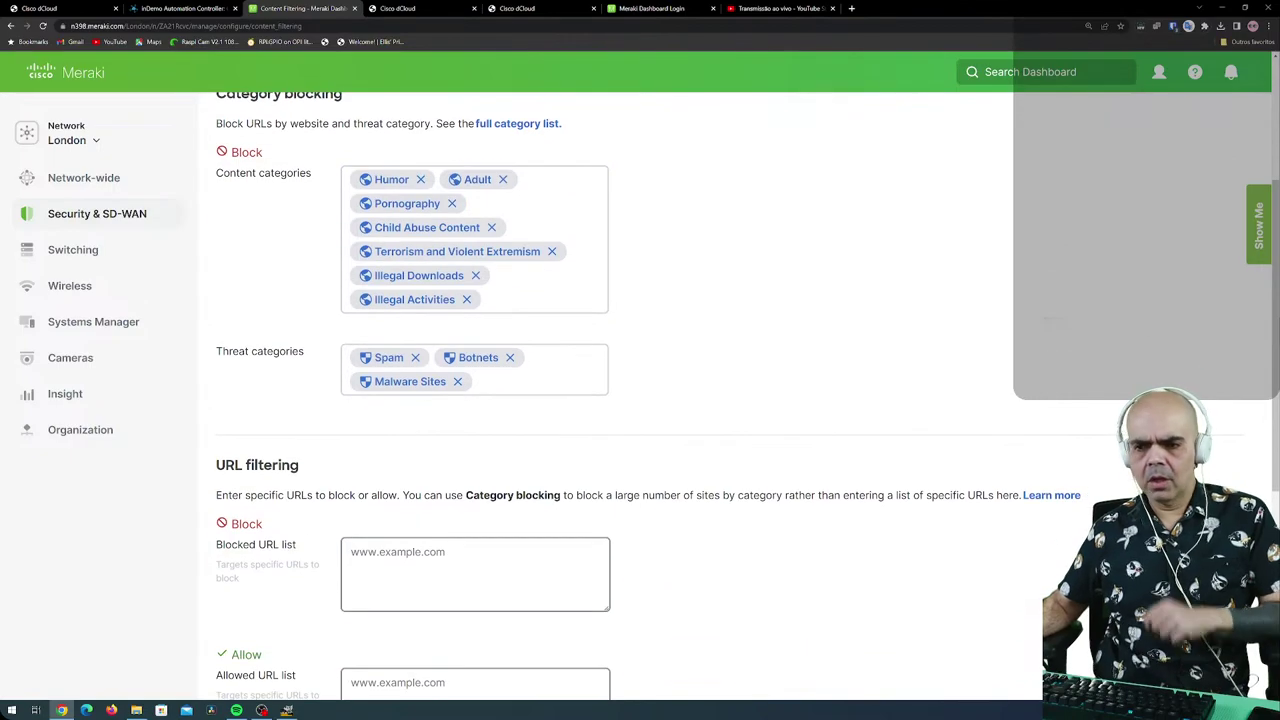
scroll(652, 396, down, 1)
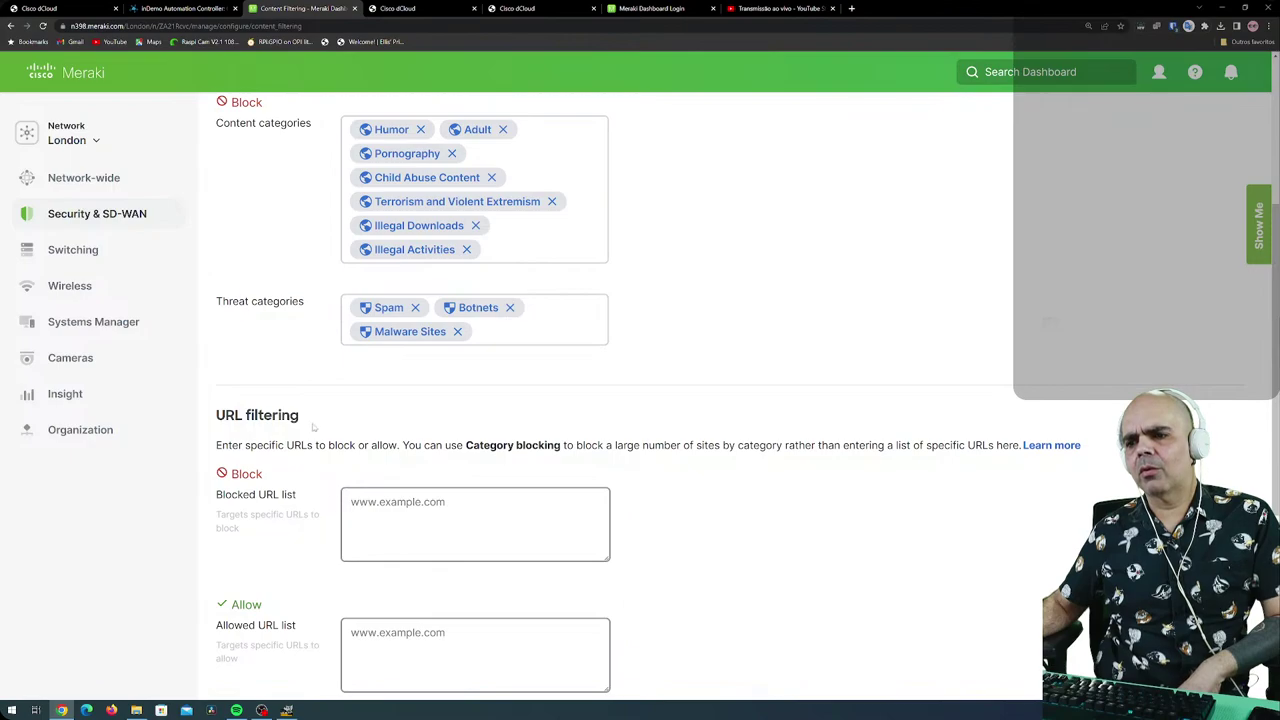
scroll(640, 400, down, 1)
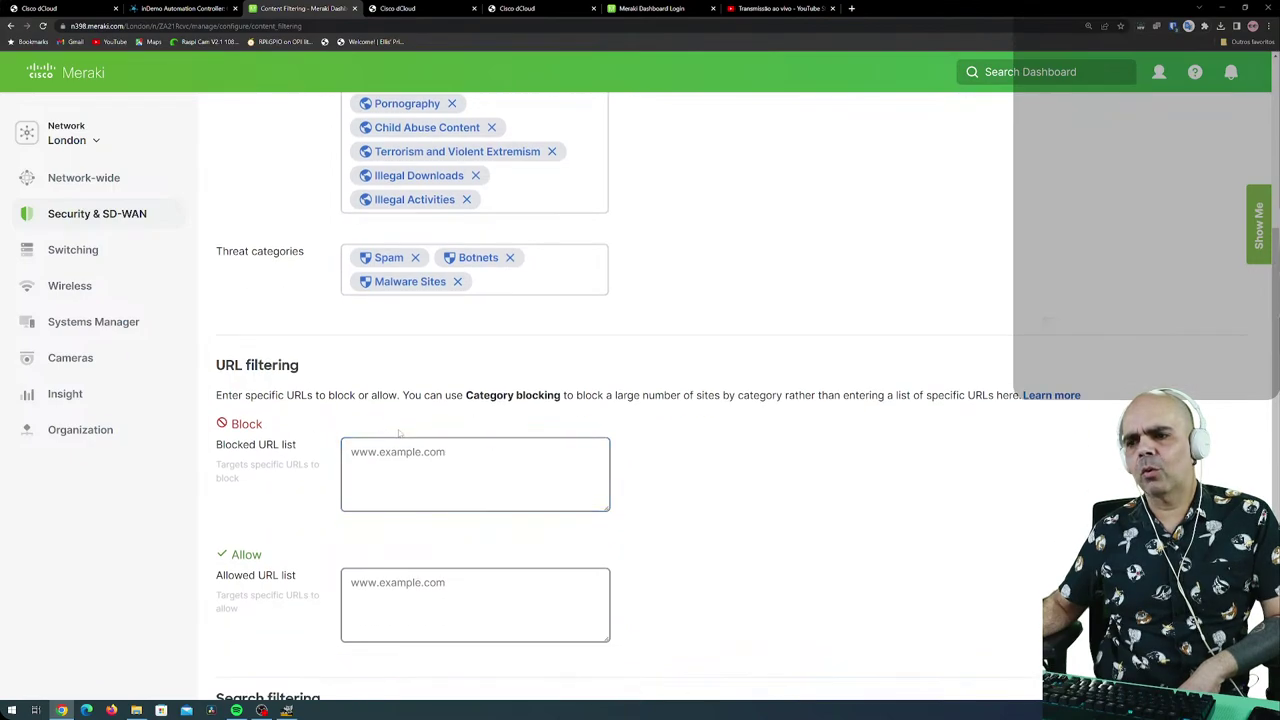
click(475, 555)
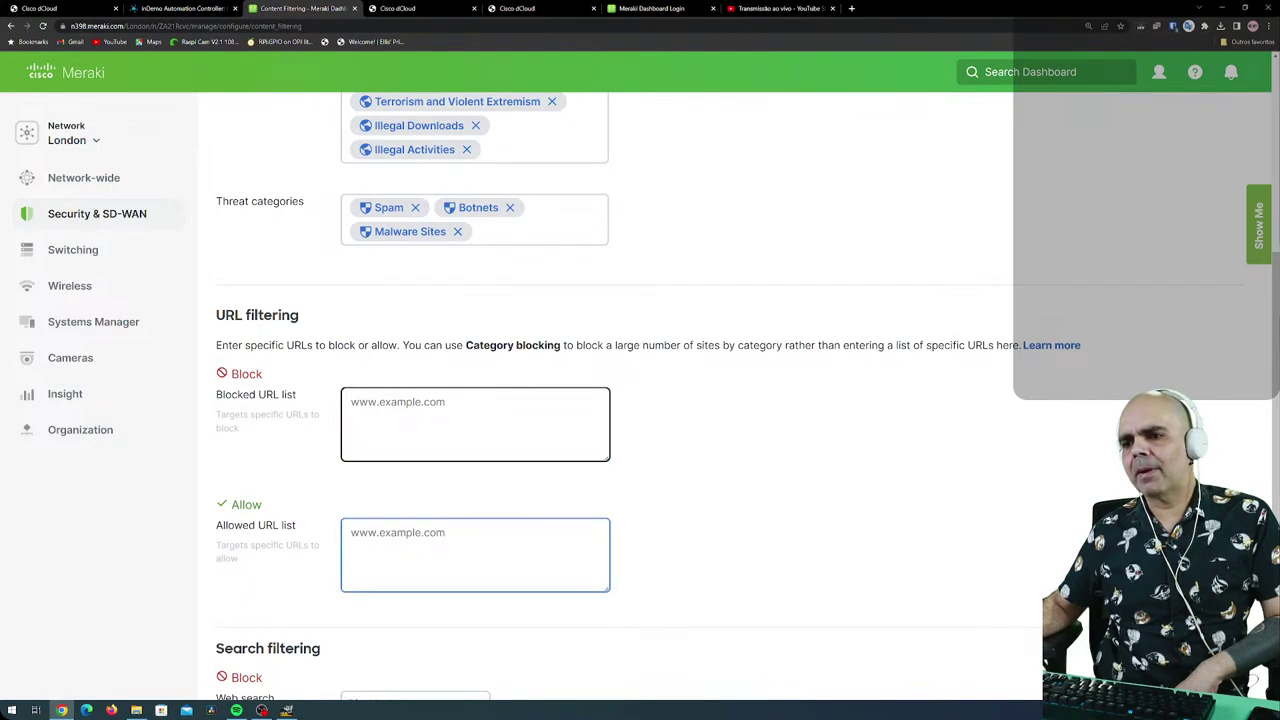
click(475, 424)
text(www)
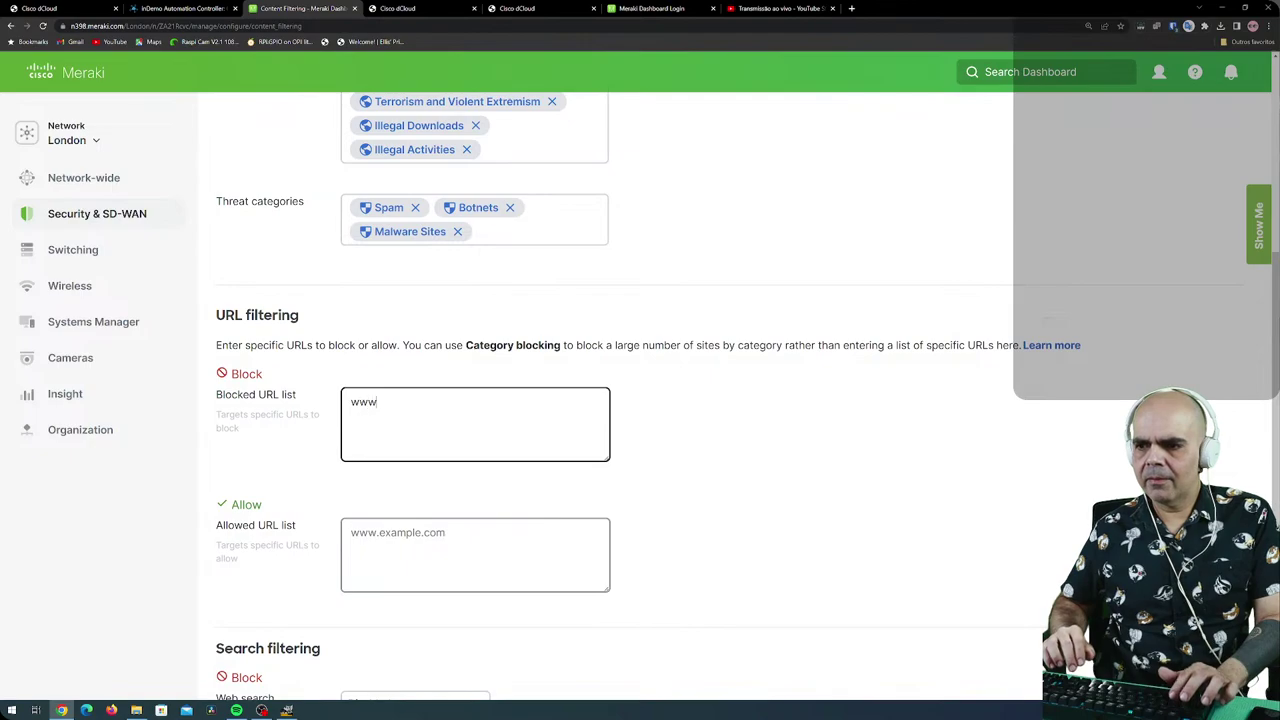
text(.pudim)
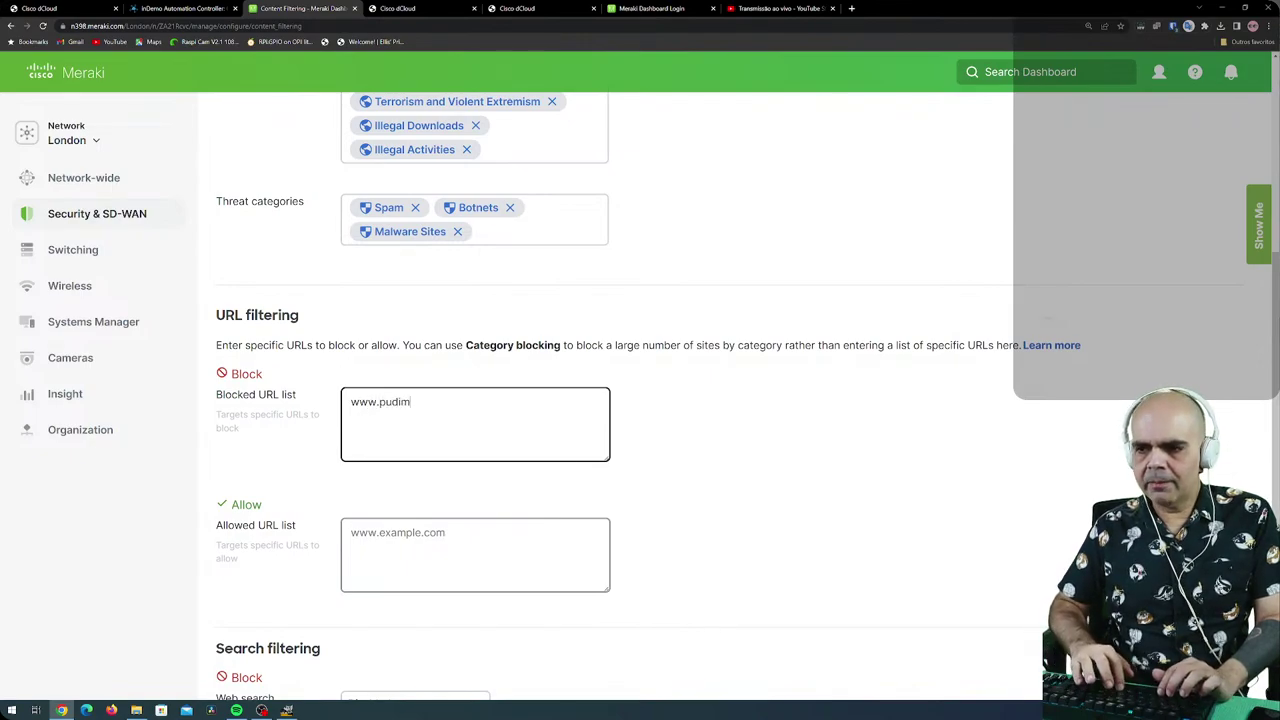
text(.com)
key(BackSpace)
key(BackSpace)
text(om)
key(BackSpace)
key(BackSpace)
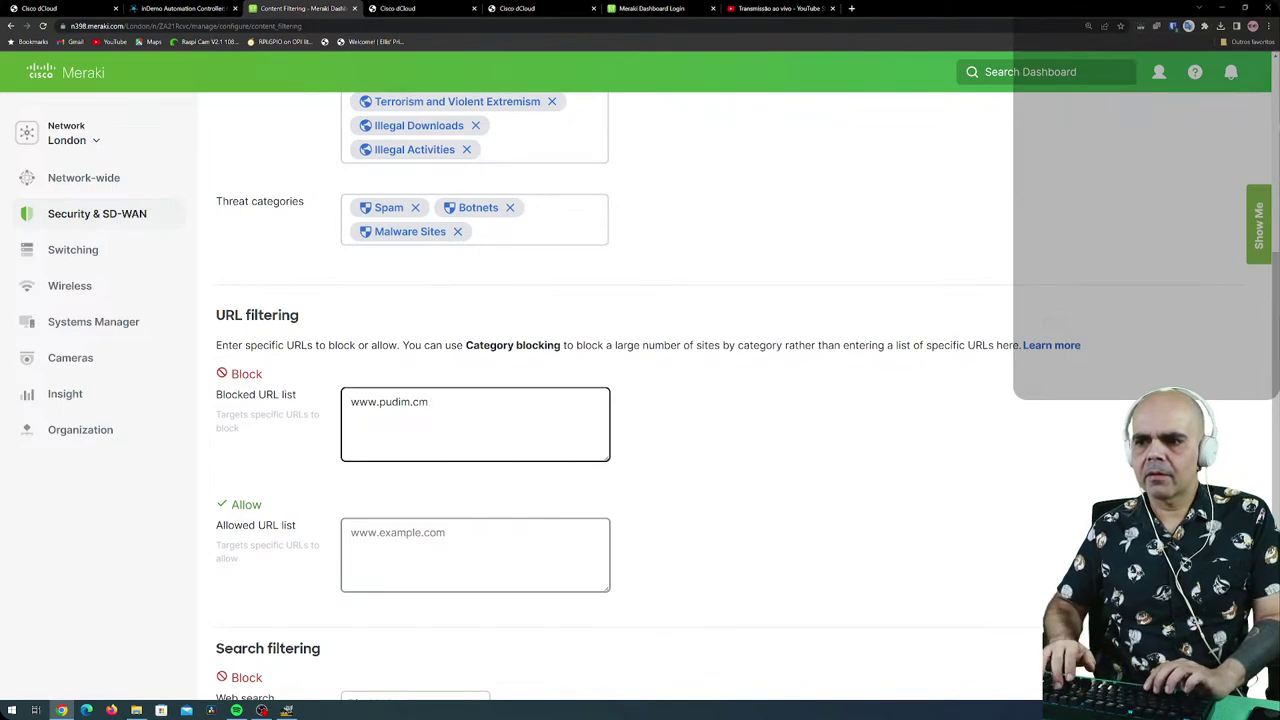
text(om.br)
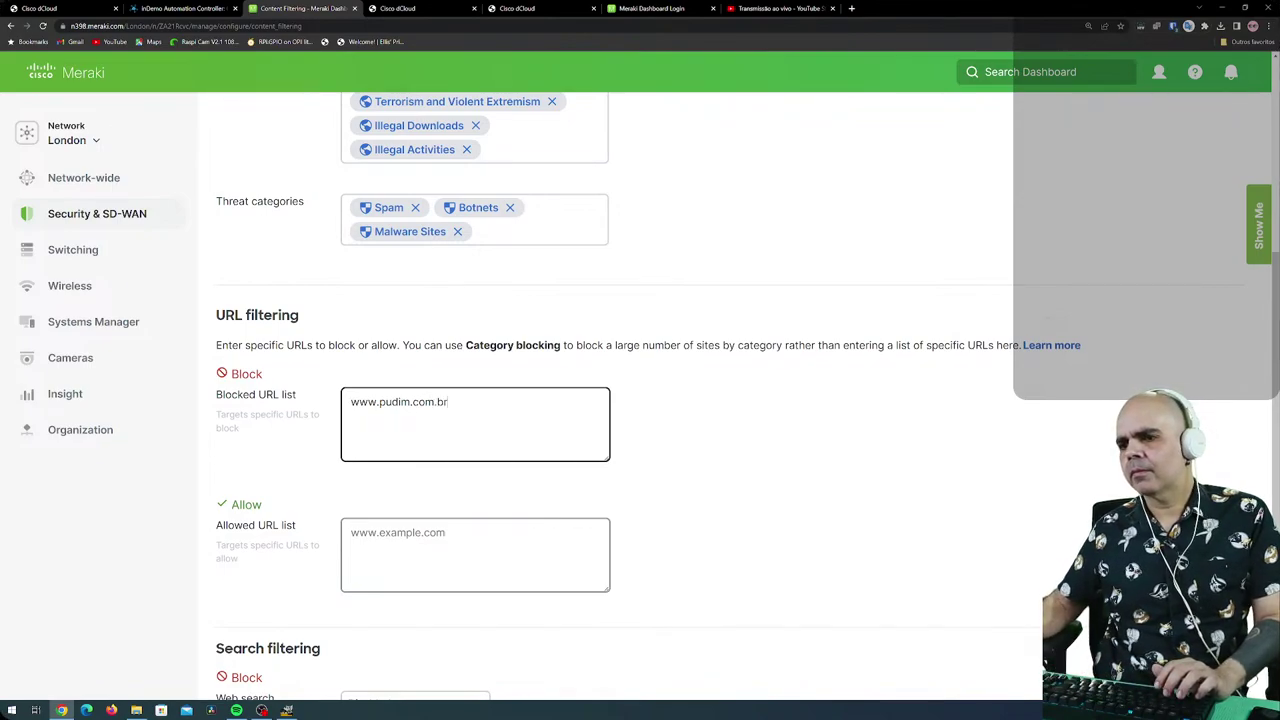
Copy the URL from the Blocked URL list and try to save the content filtering settings.
key(ctrl+a)
key(ctrl+c)
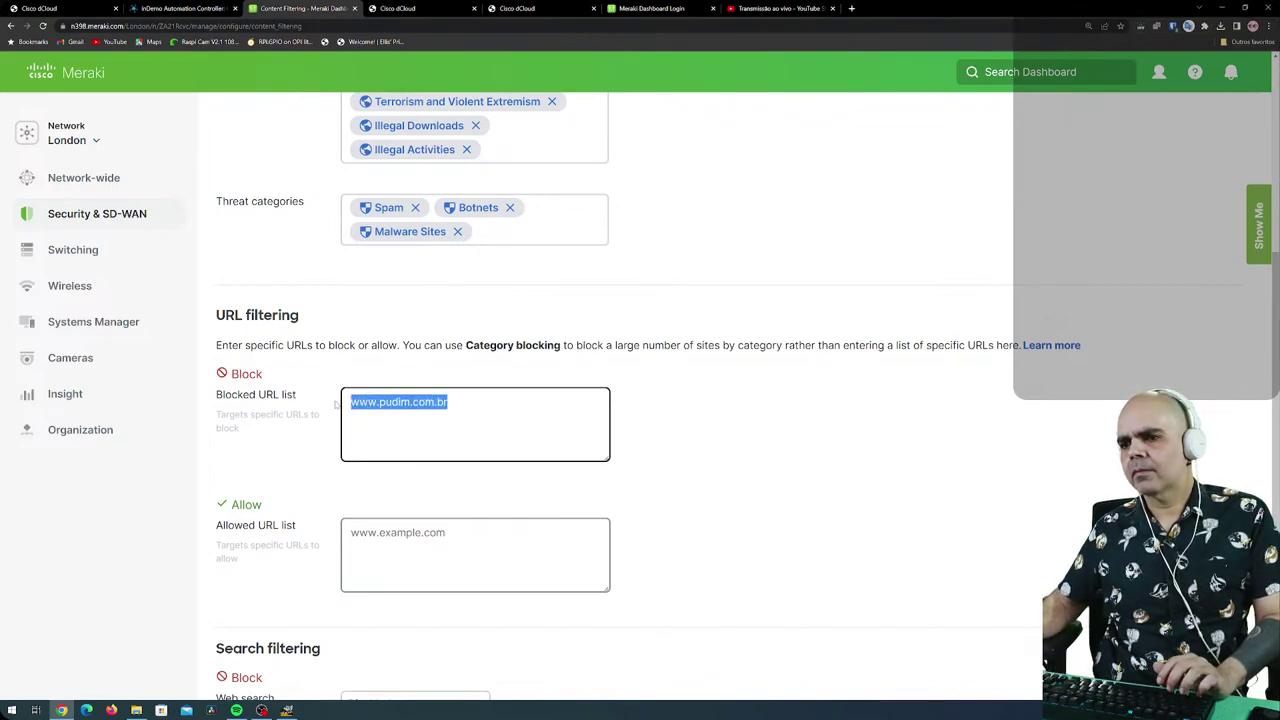
scroll(652, 453, up, 4)
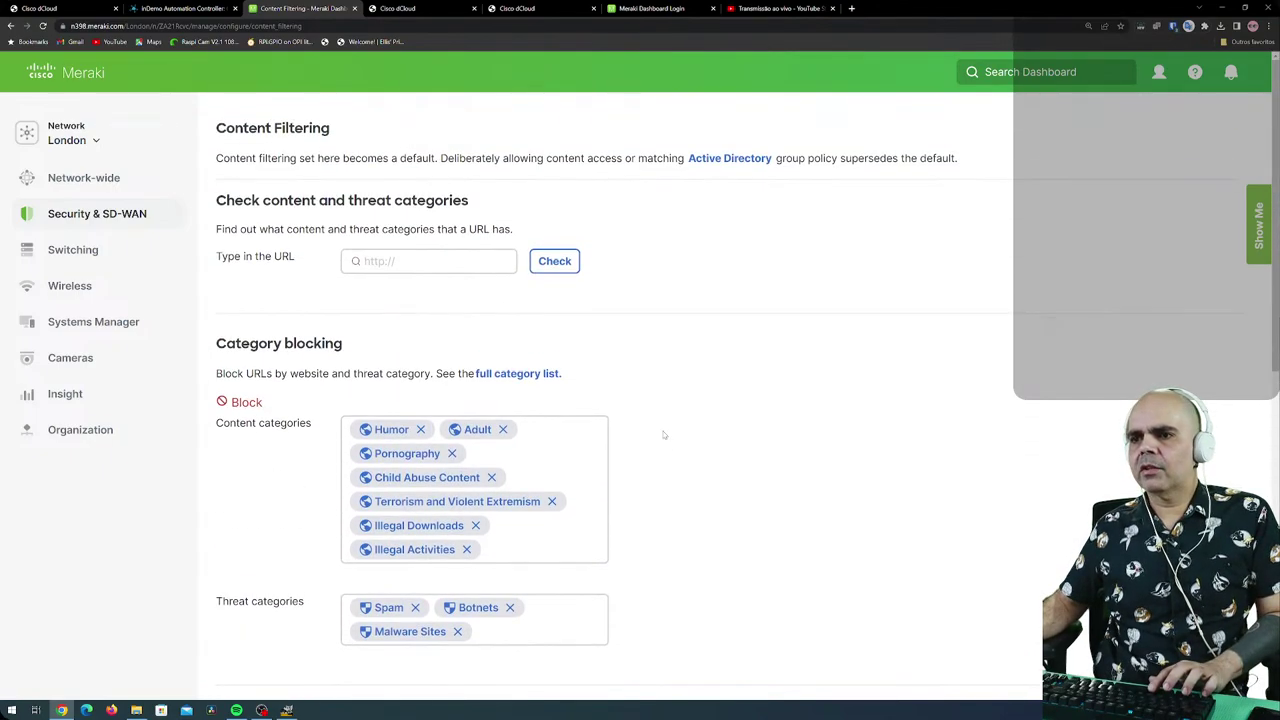
scroll(680, 446, down, 5)
scroll(708, 437, down, 2)
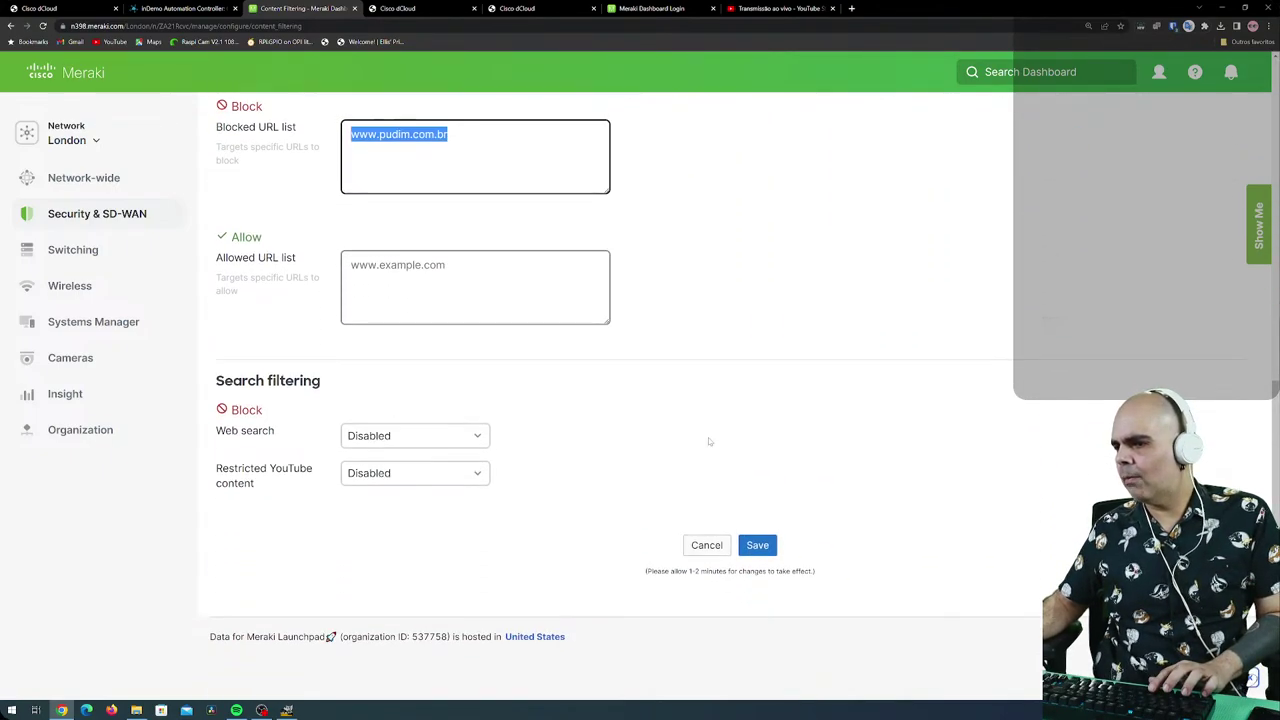
click(757, 545)
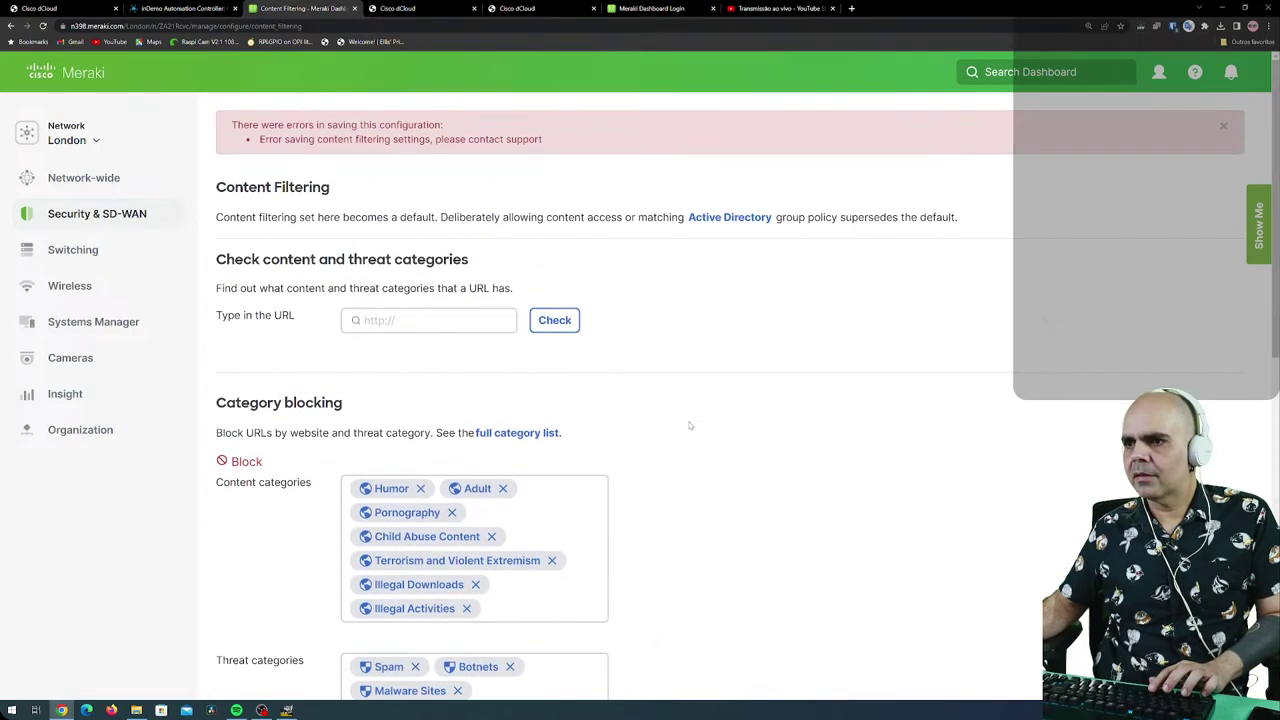
click(479, 330)
key(ctrl+v)
click(551, 320)
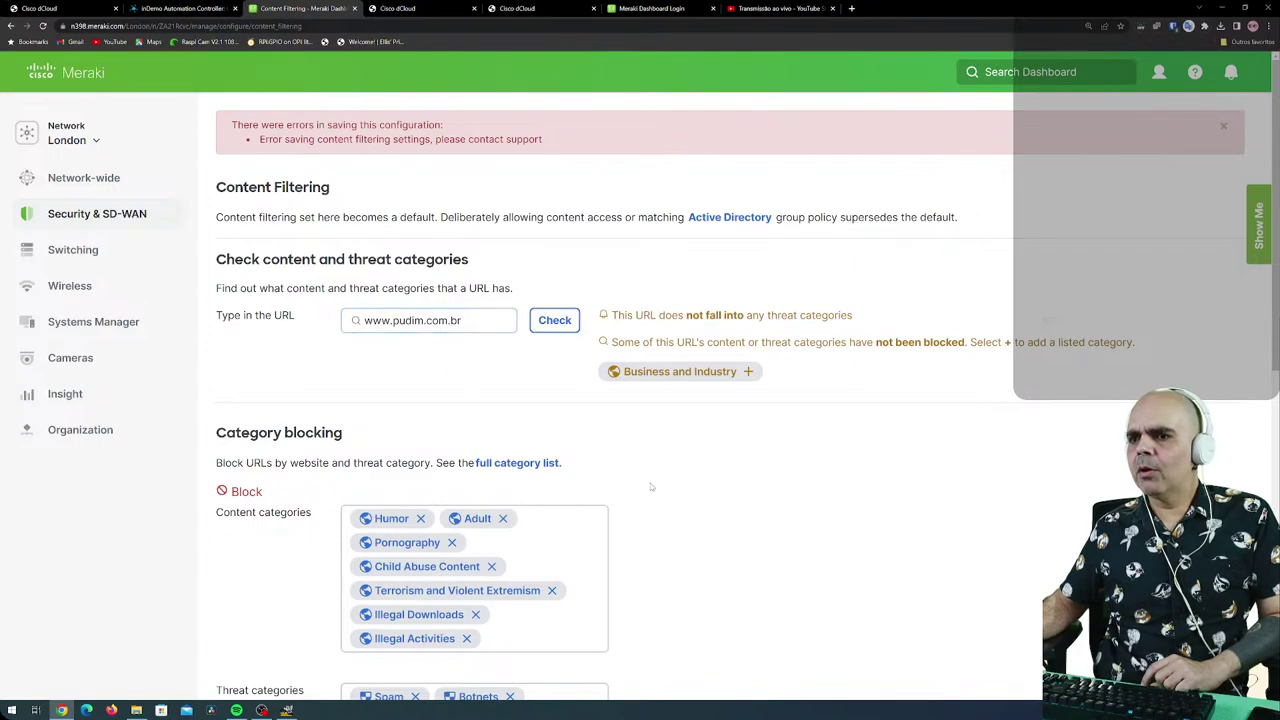
scroll(650, 483, down, 5)
click(475, 415)
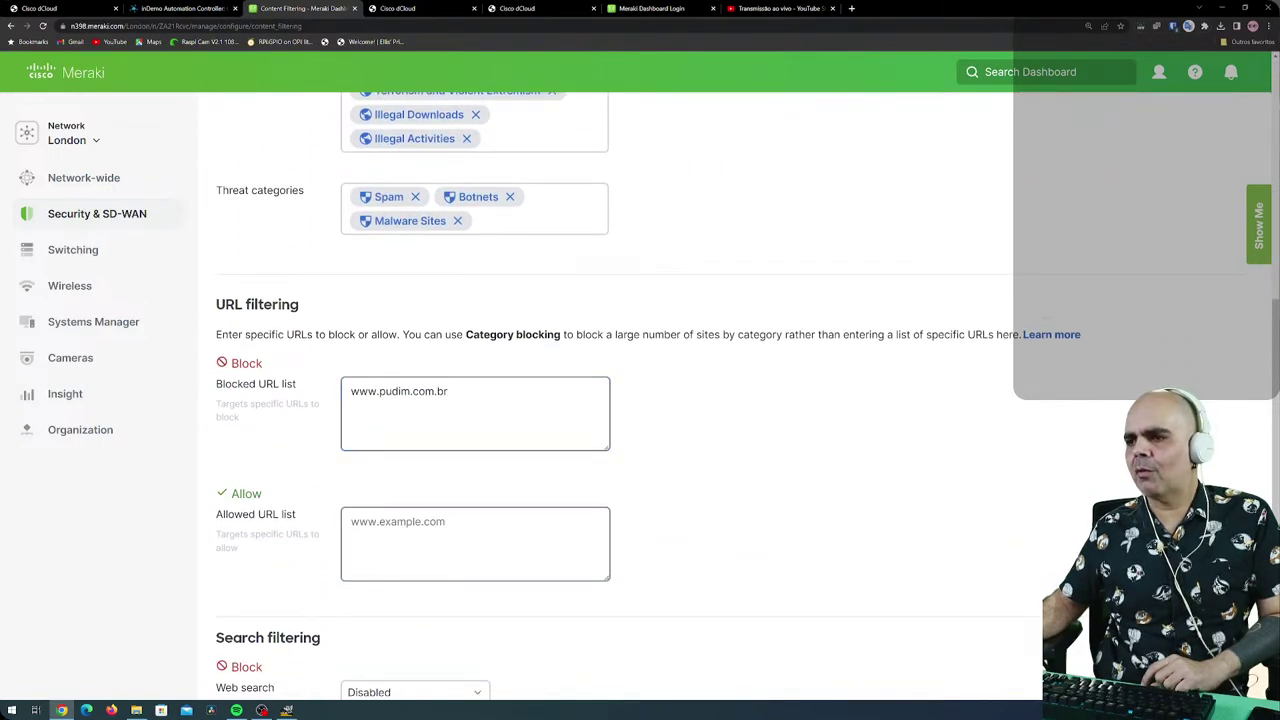
scroll(573, 342, up, 5)
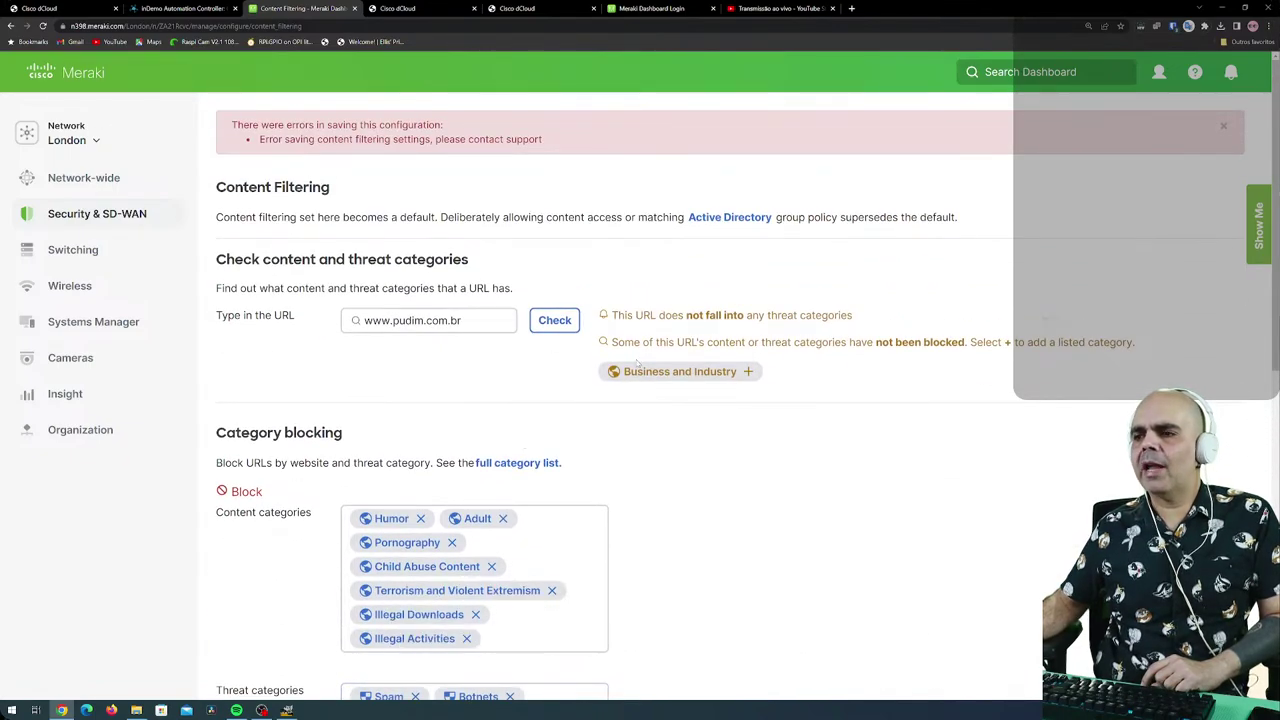
scroll(674, 484, down, 4)
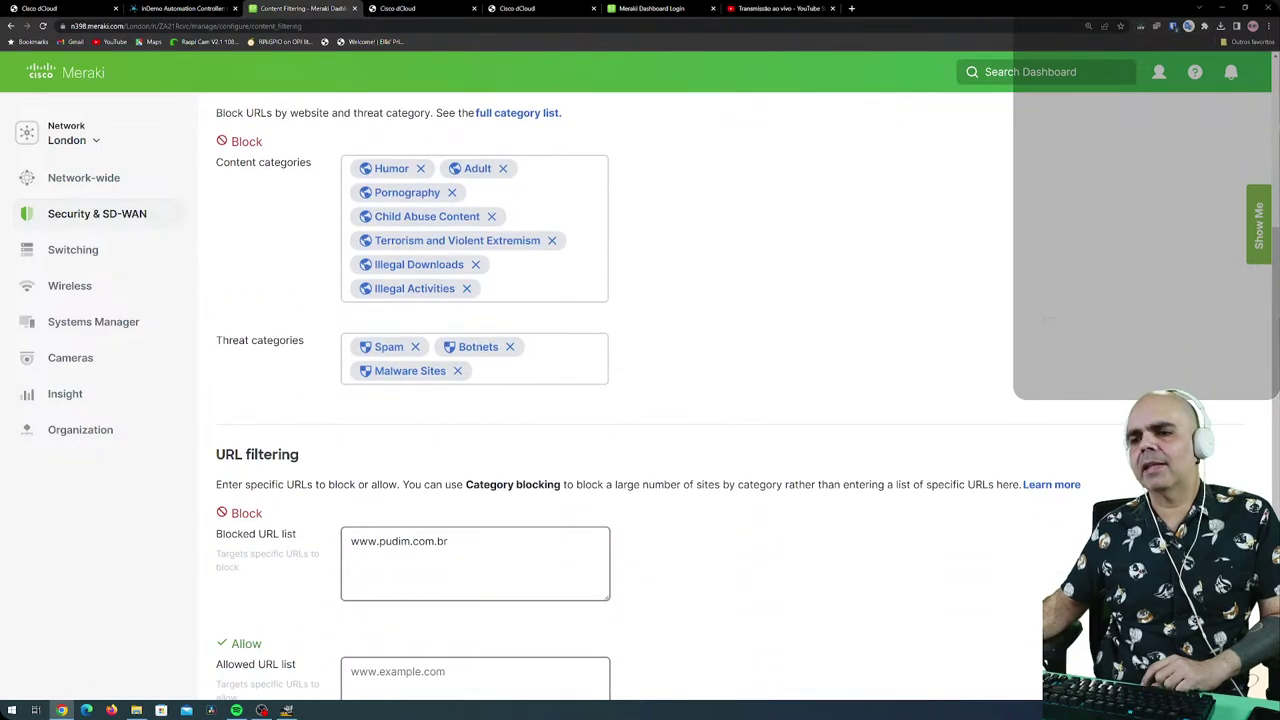
scroll(674, 484, up, 2)
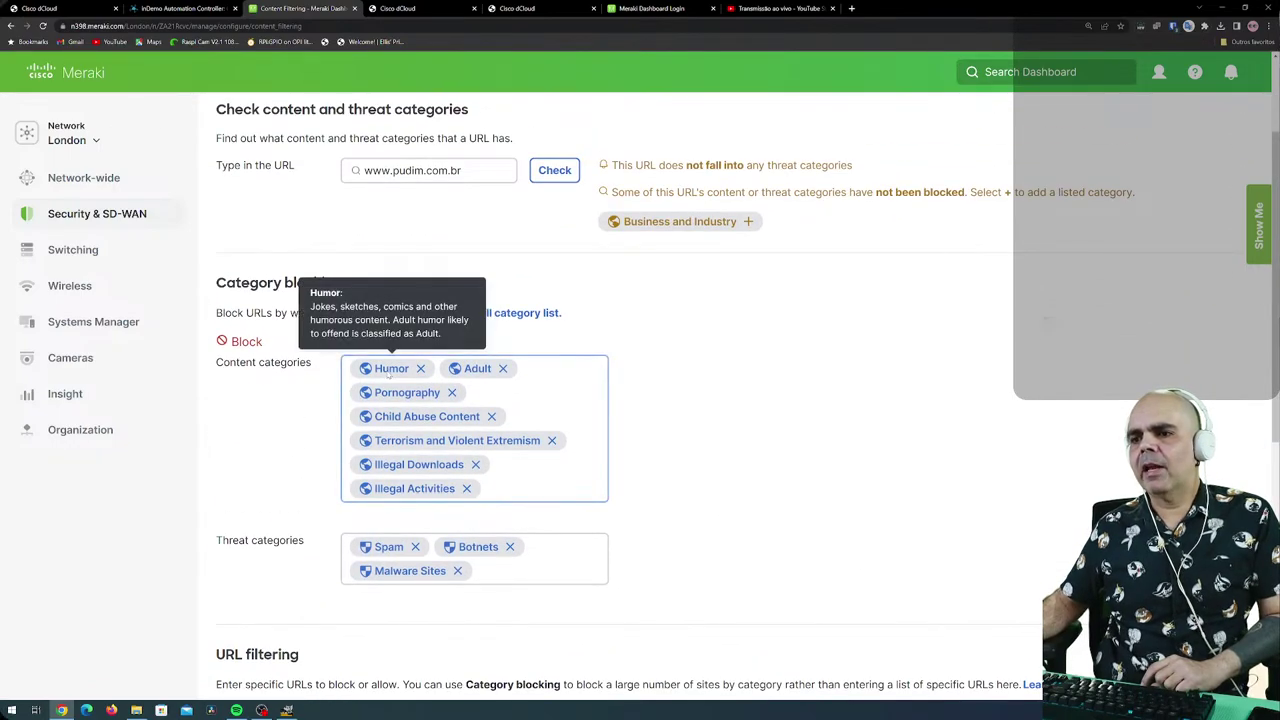
click(462, 170)
drag(462, 170, 303, 168)
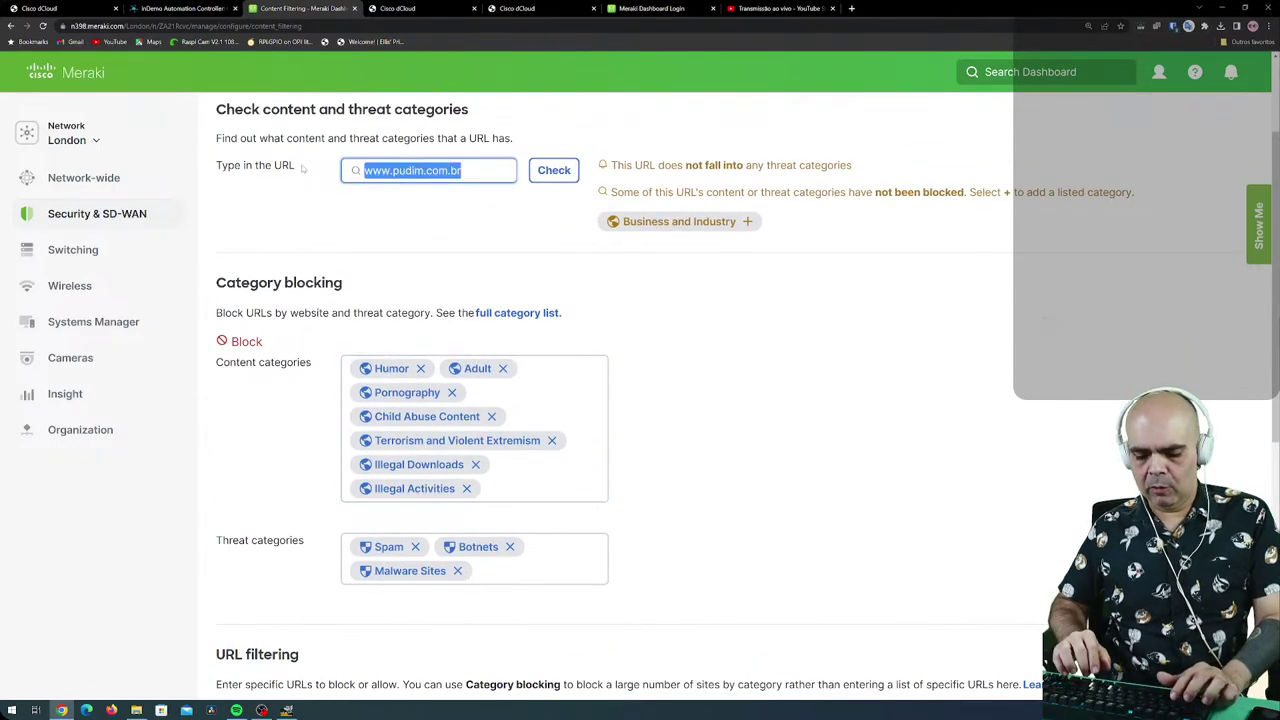
text(www.ch)
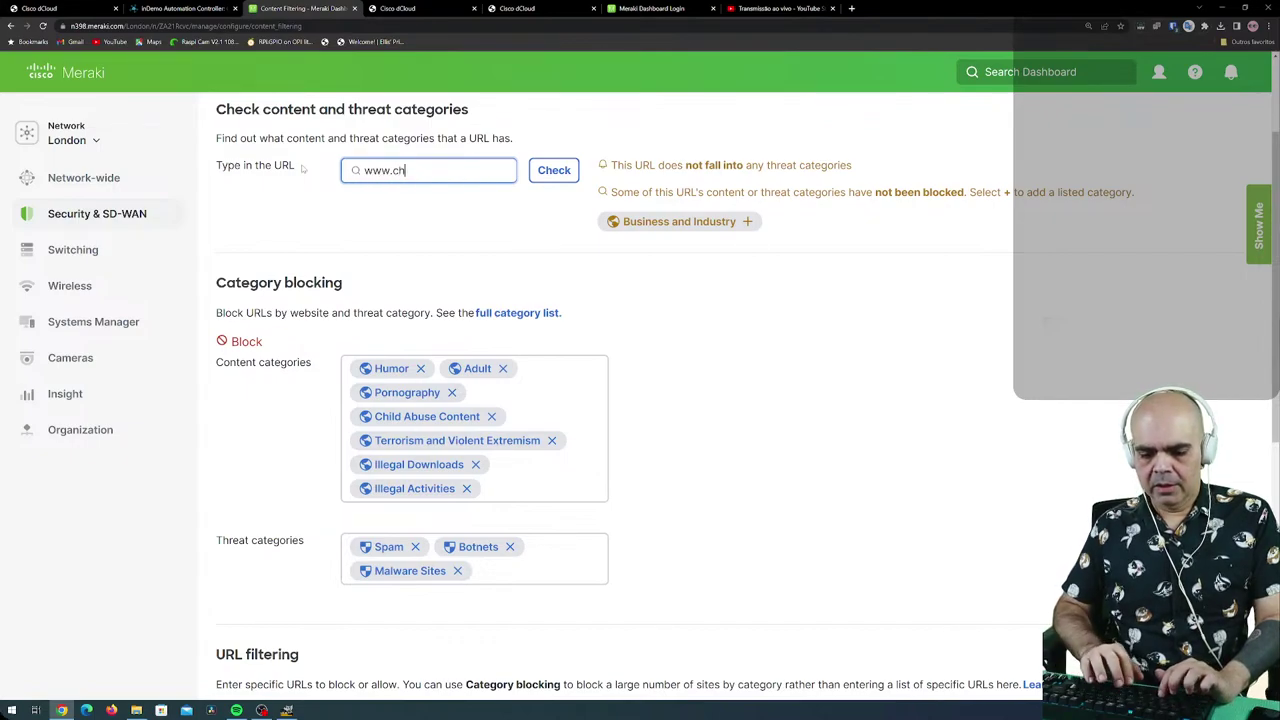
text(arges.c)
key(BackSpace)
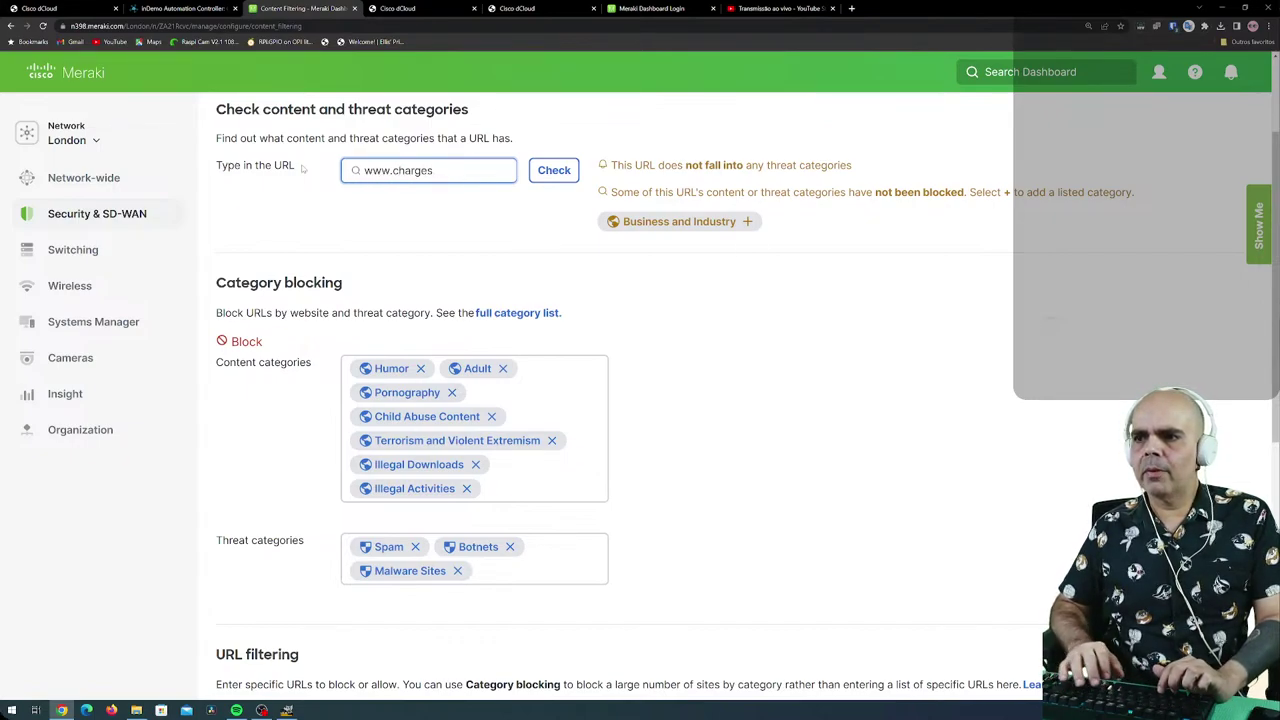
text(com.br)
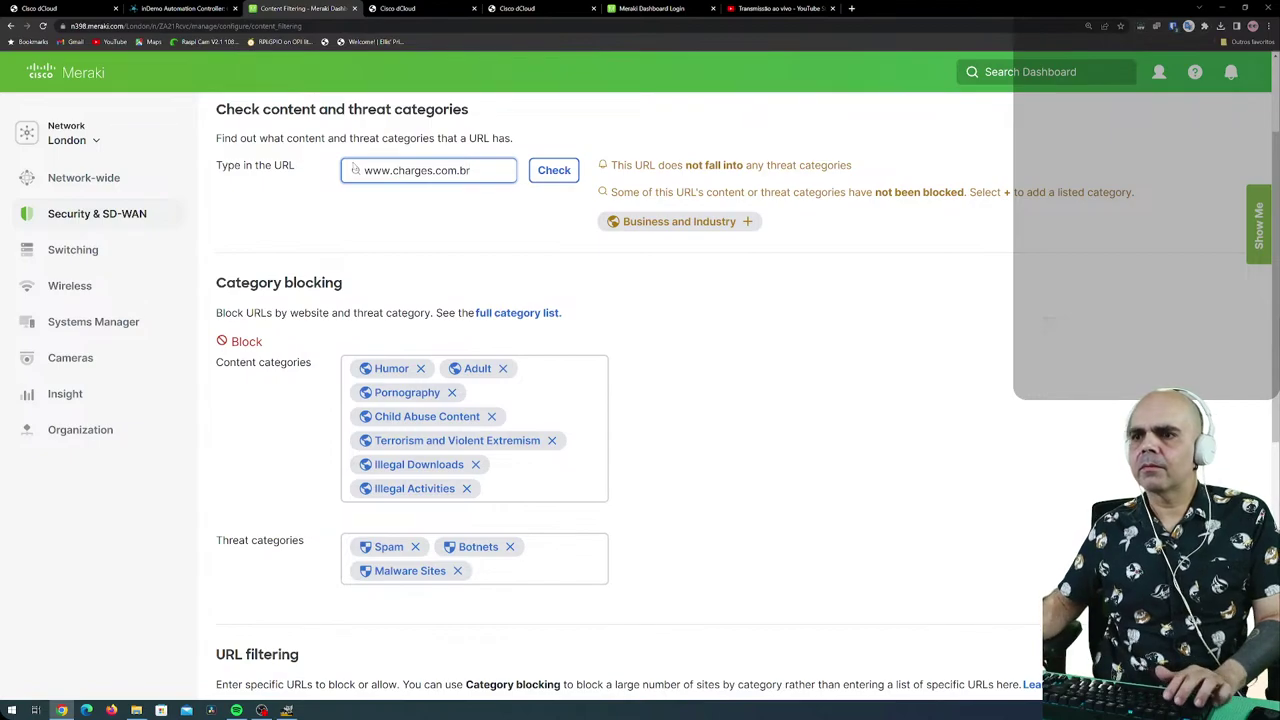
click(555, 172)
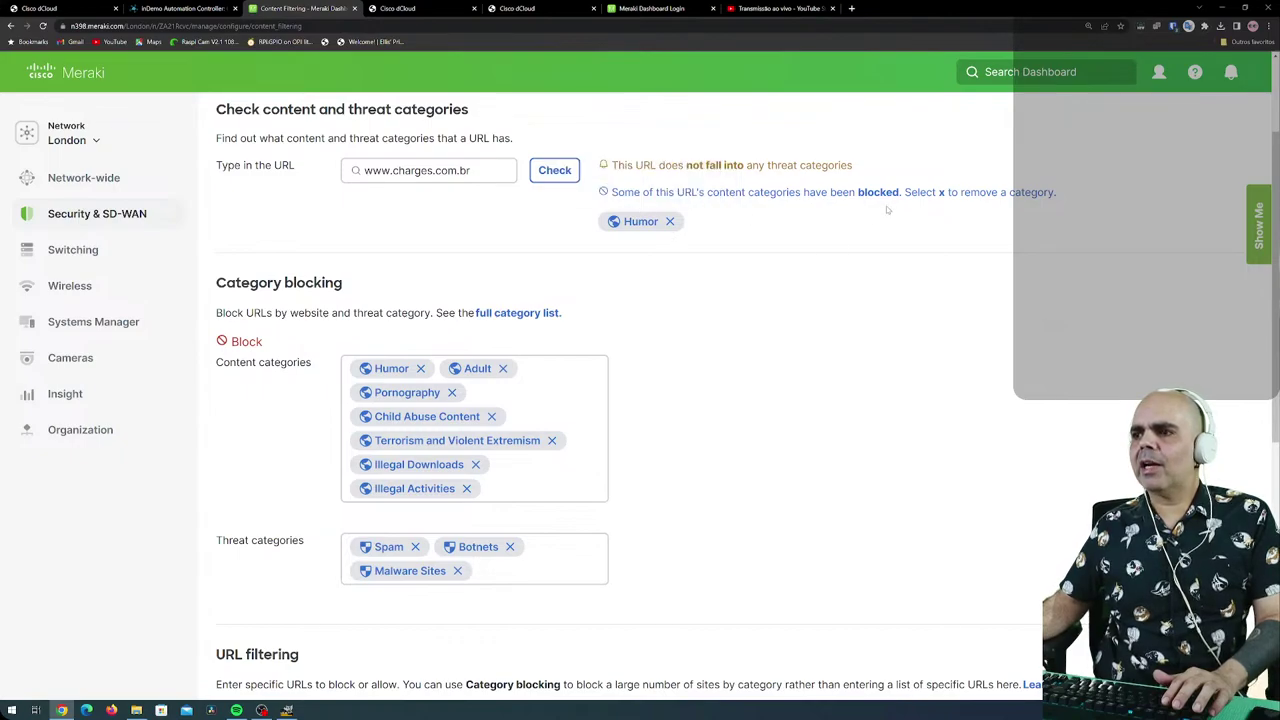
mouse_move(650, 221)
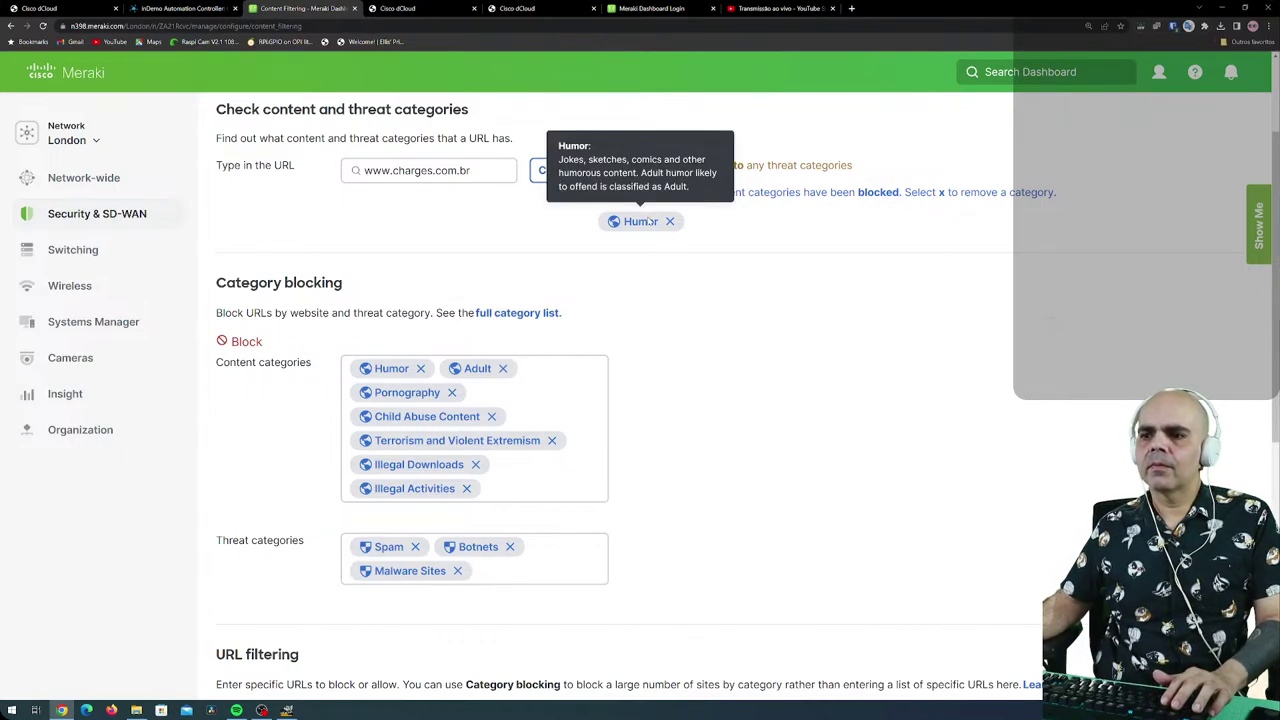
drag(470, 170, 392, 170)
text(x)
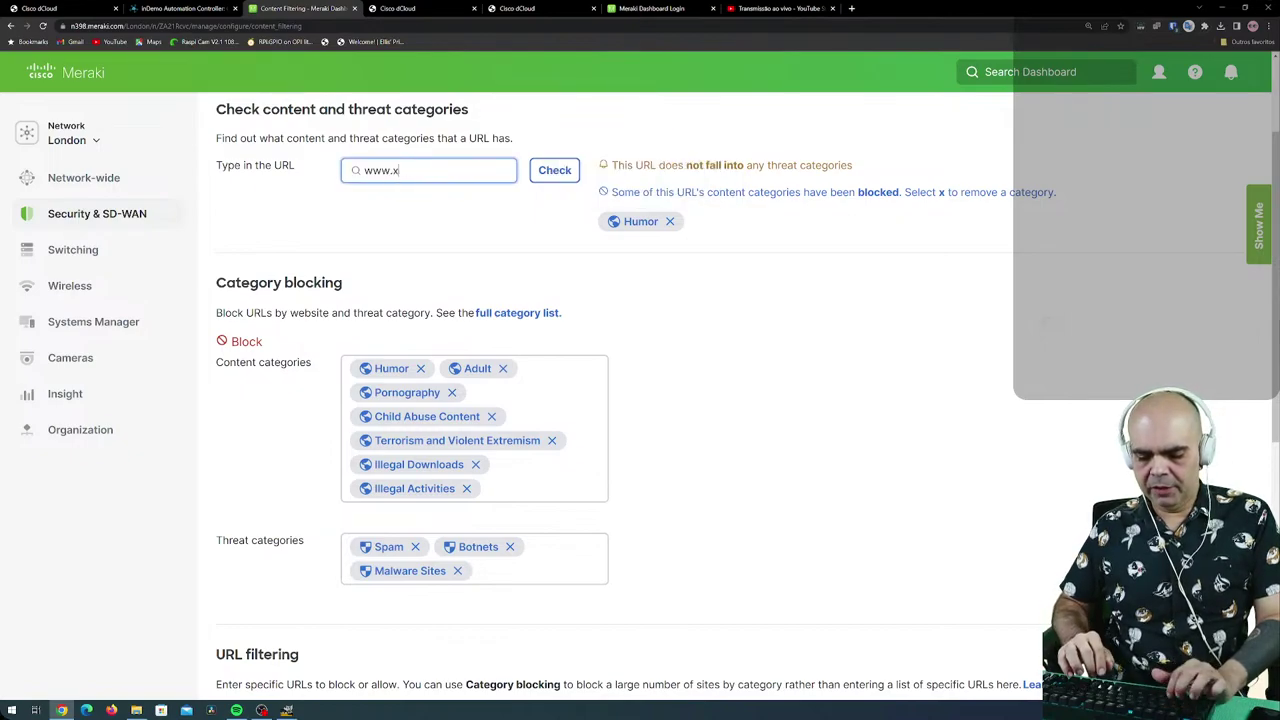
text(videos.com)
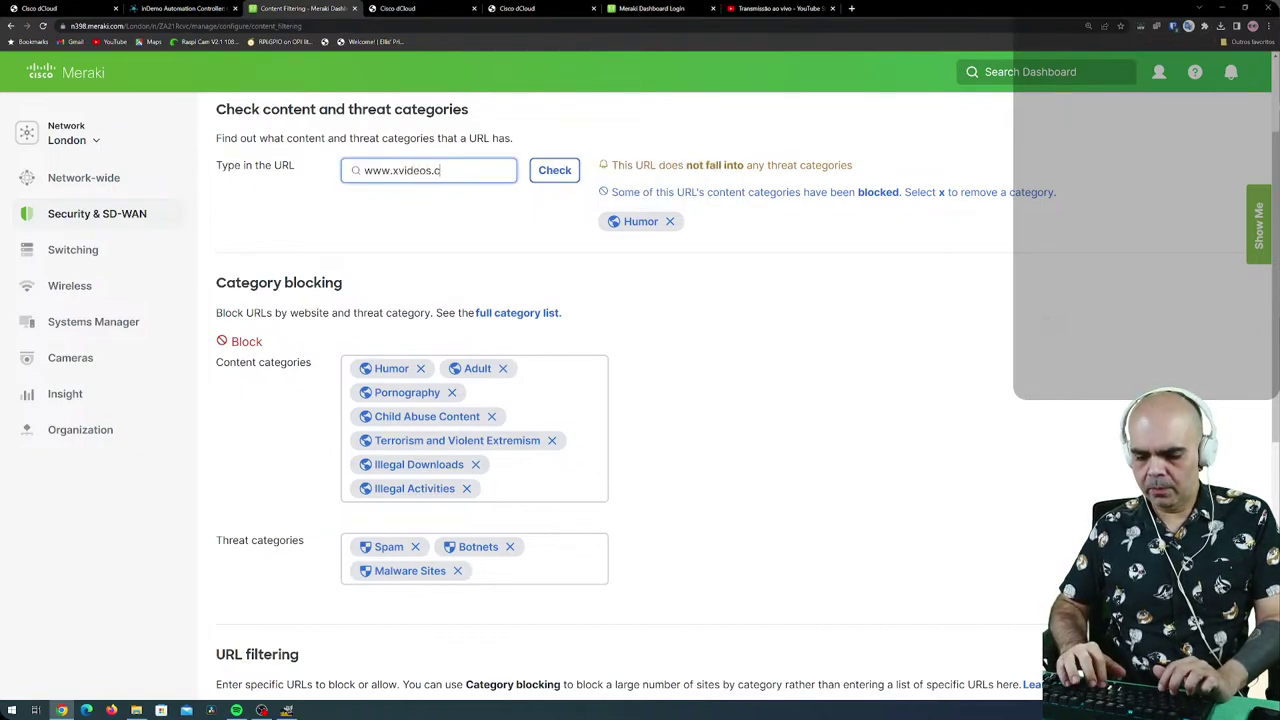
click(540, 178)
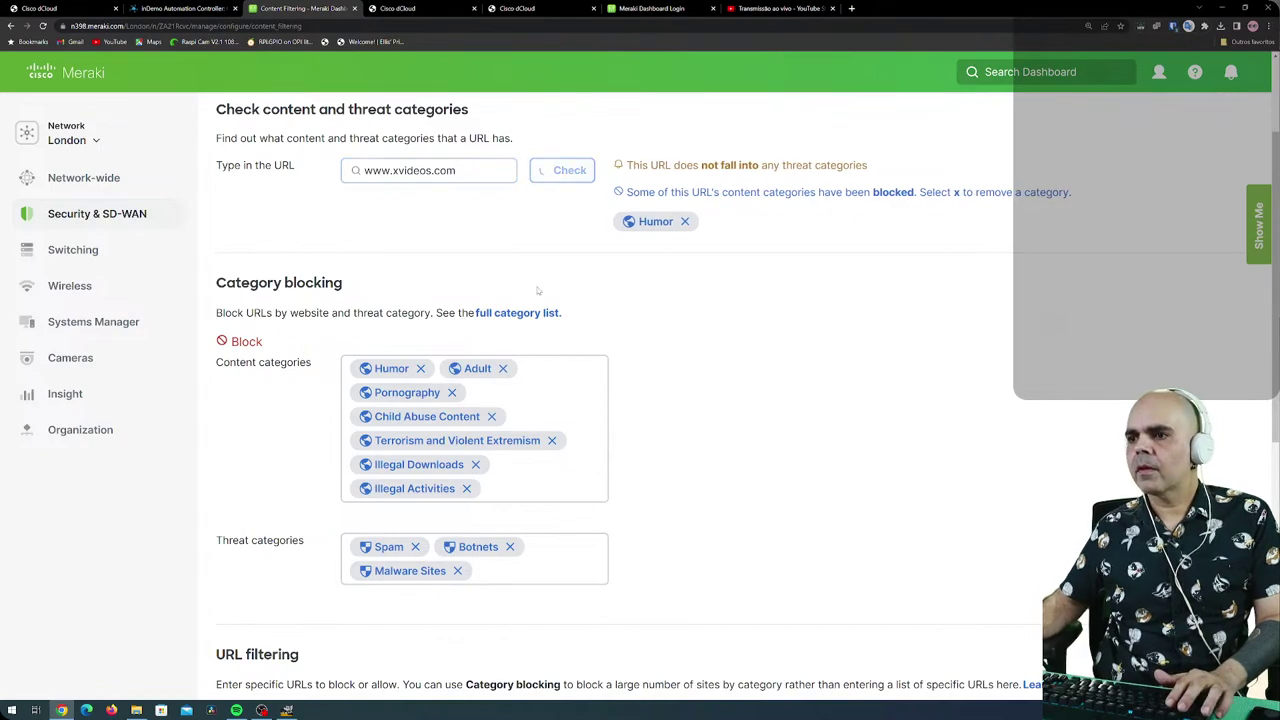
mouse_move(624, 218)
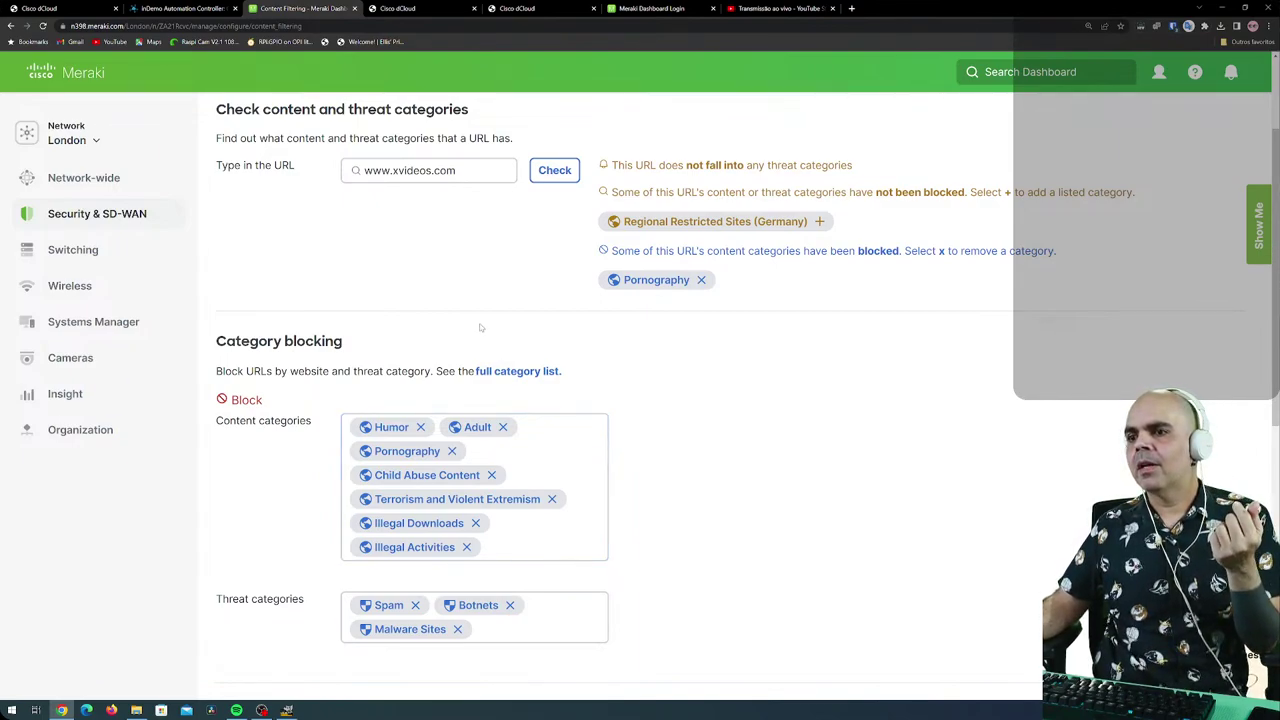
scroll(480, 327, down, 4)
click(475, 550)
text(www.charges)
text(.com.br)
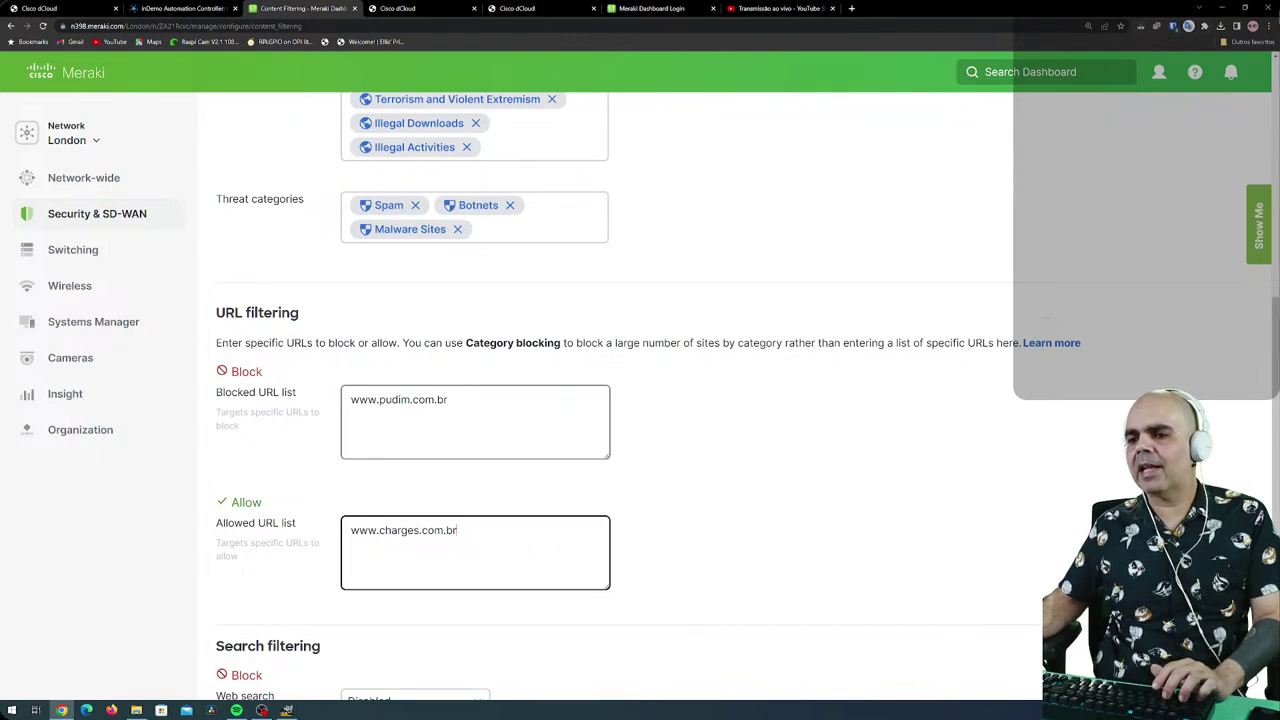
scroll(403, 472, up, 4)
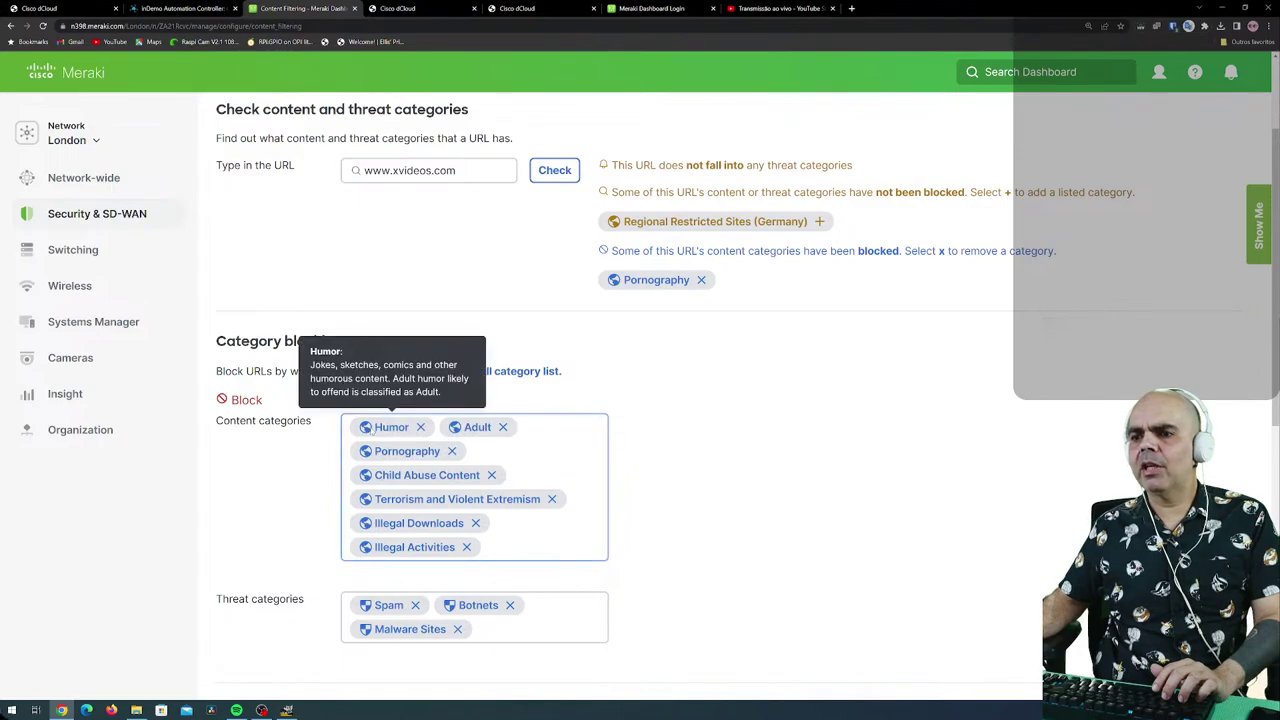
Set the Web search option under Search filtering to Enabled.
scroll(643, 435, down, 5)
mouse_move(80, 430)
scroll(674, 592, down, 2)
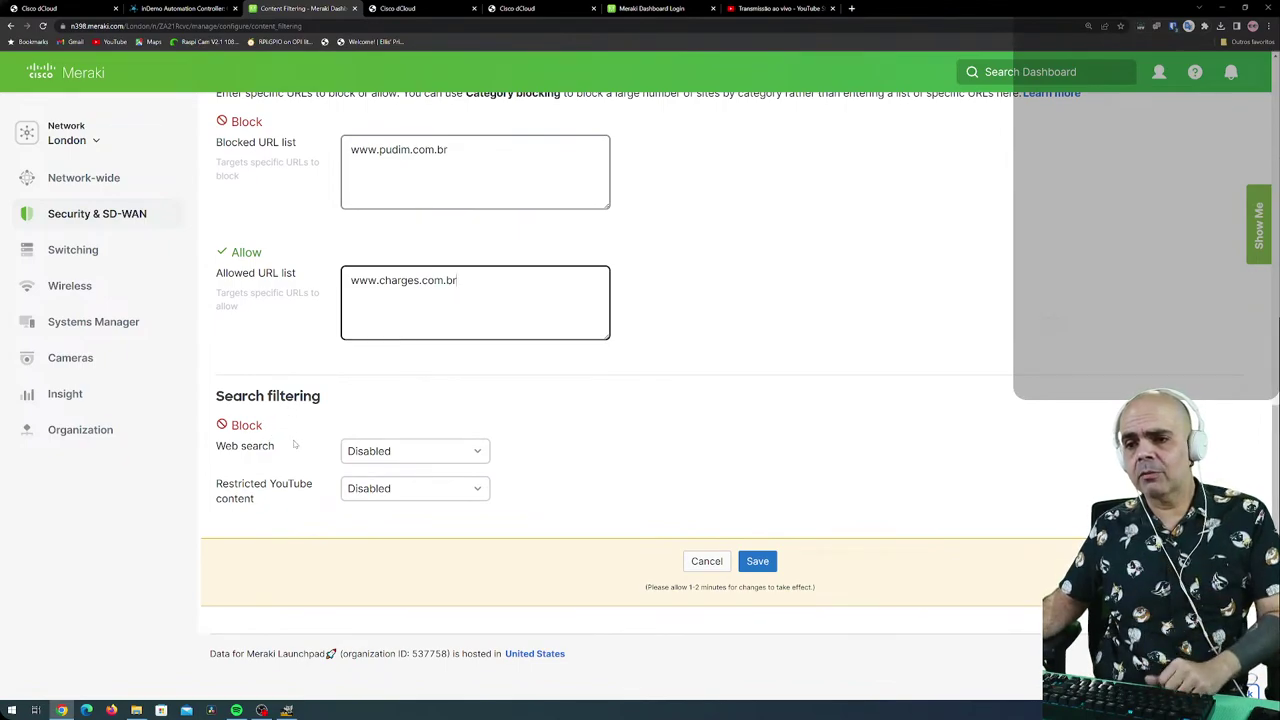
click(469, 451)
click(402, 509)
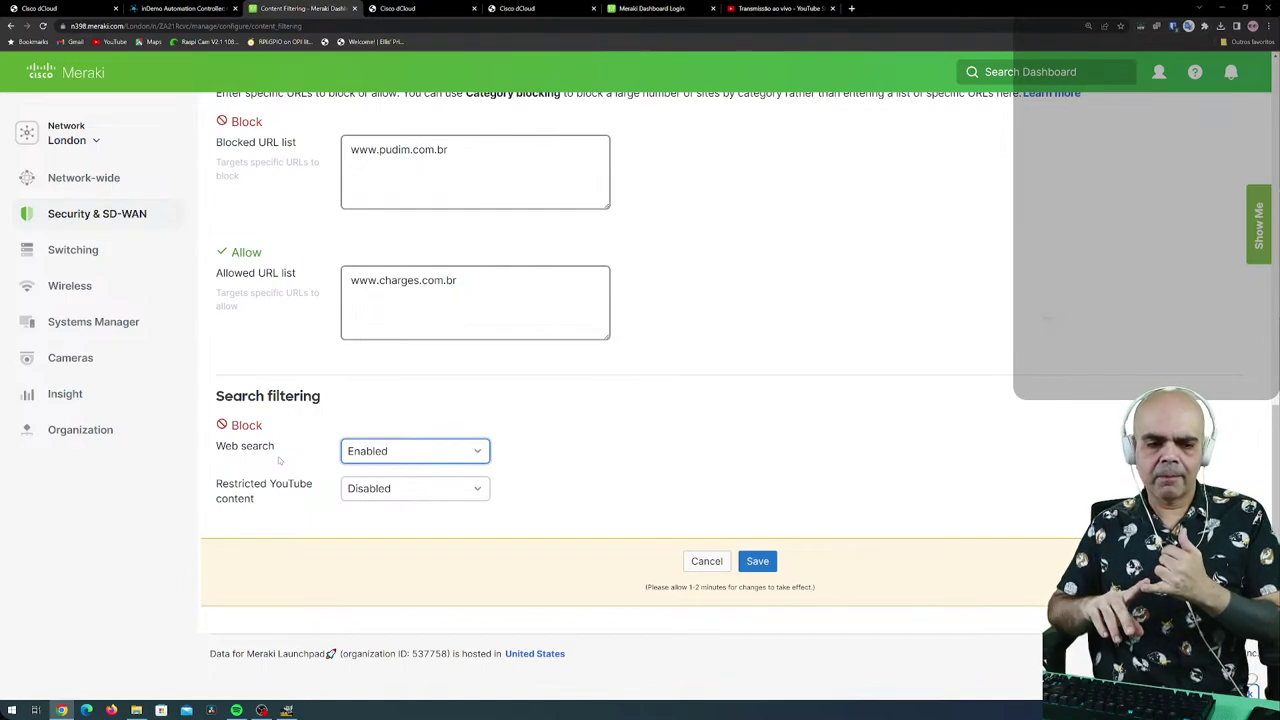
scroll(575, 448, up, 4)
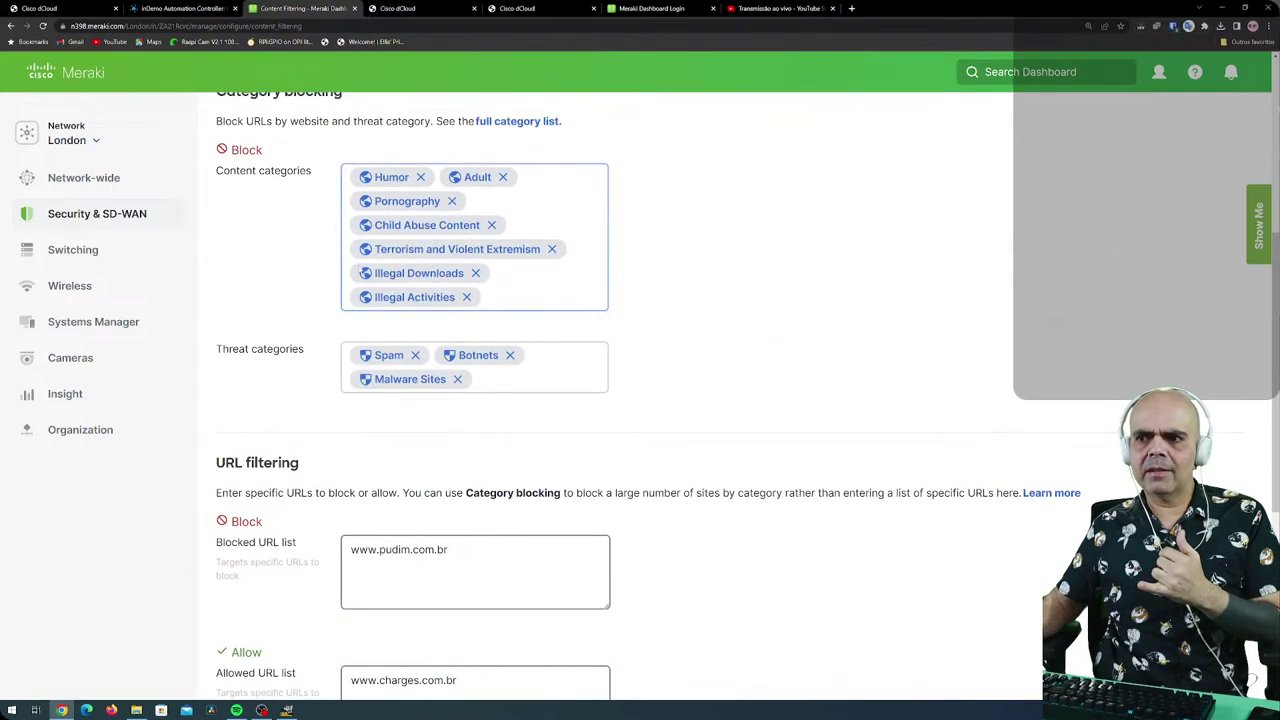
Look at the available levels for the Restricted YouTube content option under Search filtering.
scroll(575, 448, down, 2)
scroll(575, 448, down, 2)
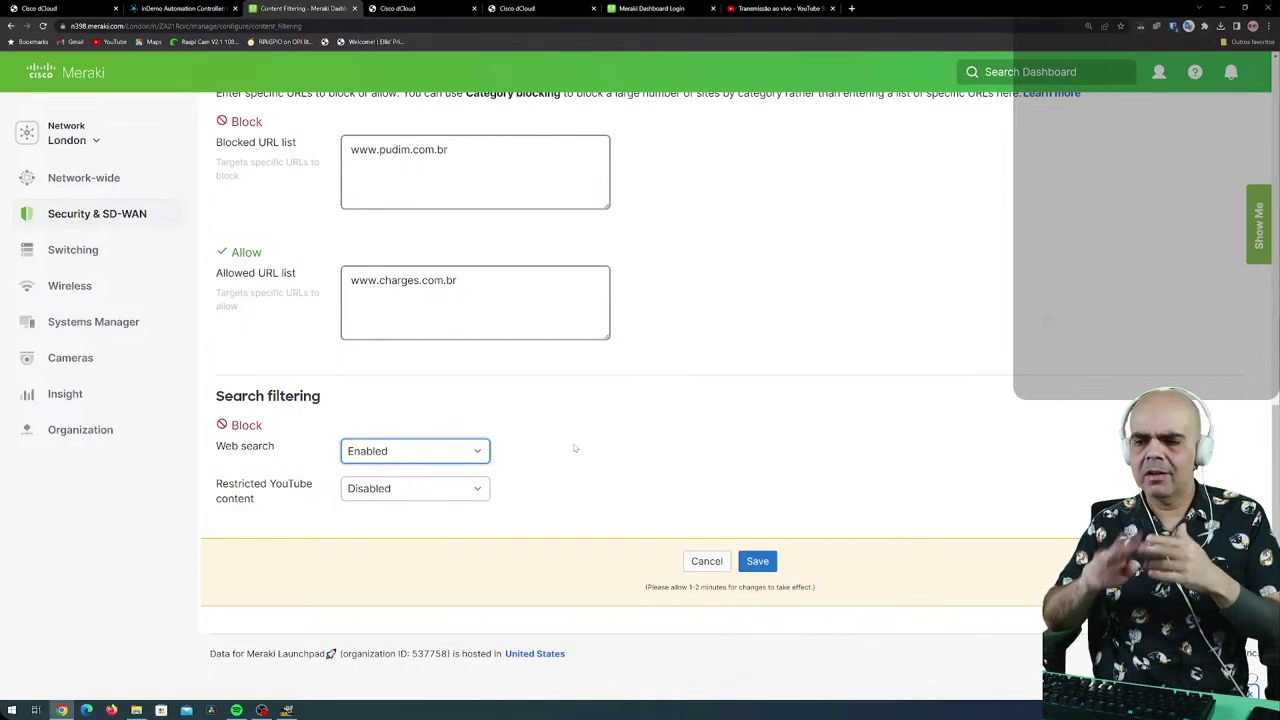
click(428, 491)
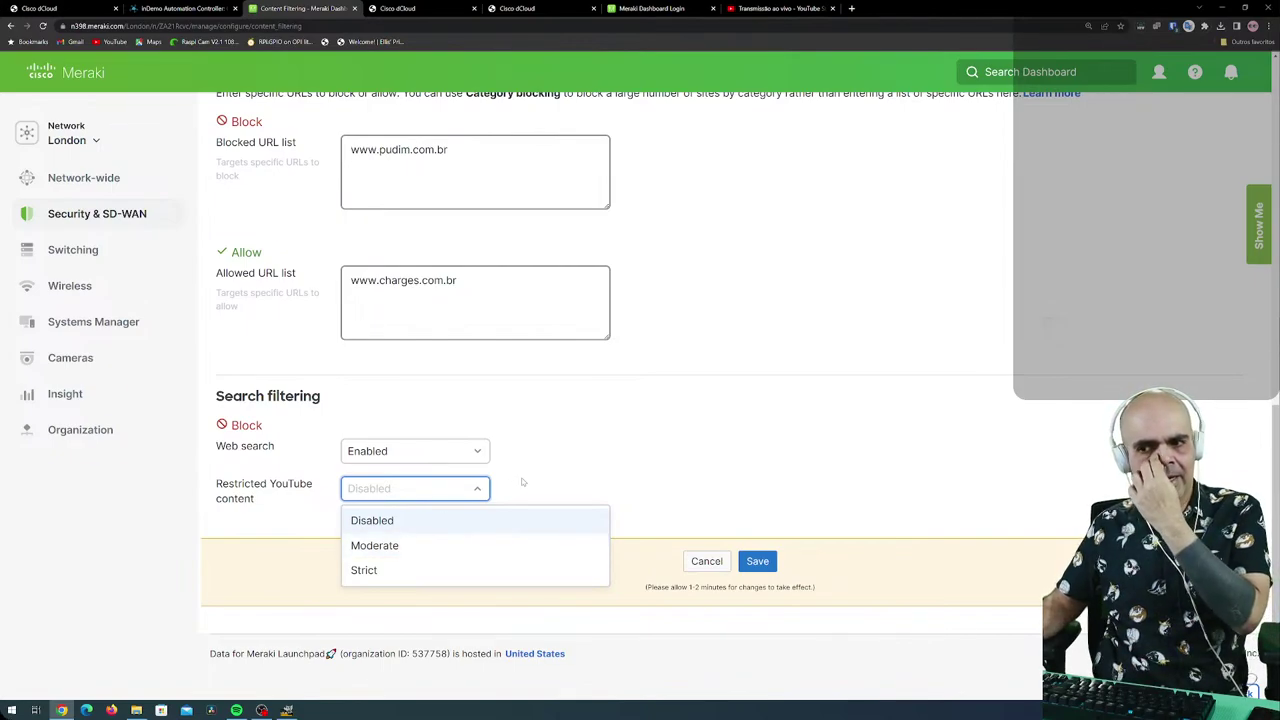
click(399, 490)
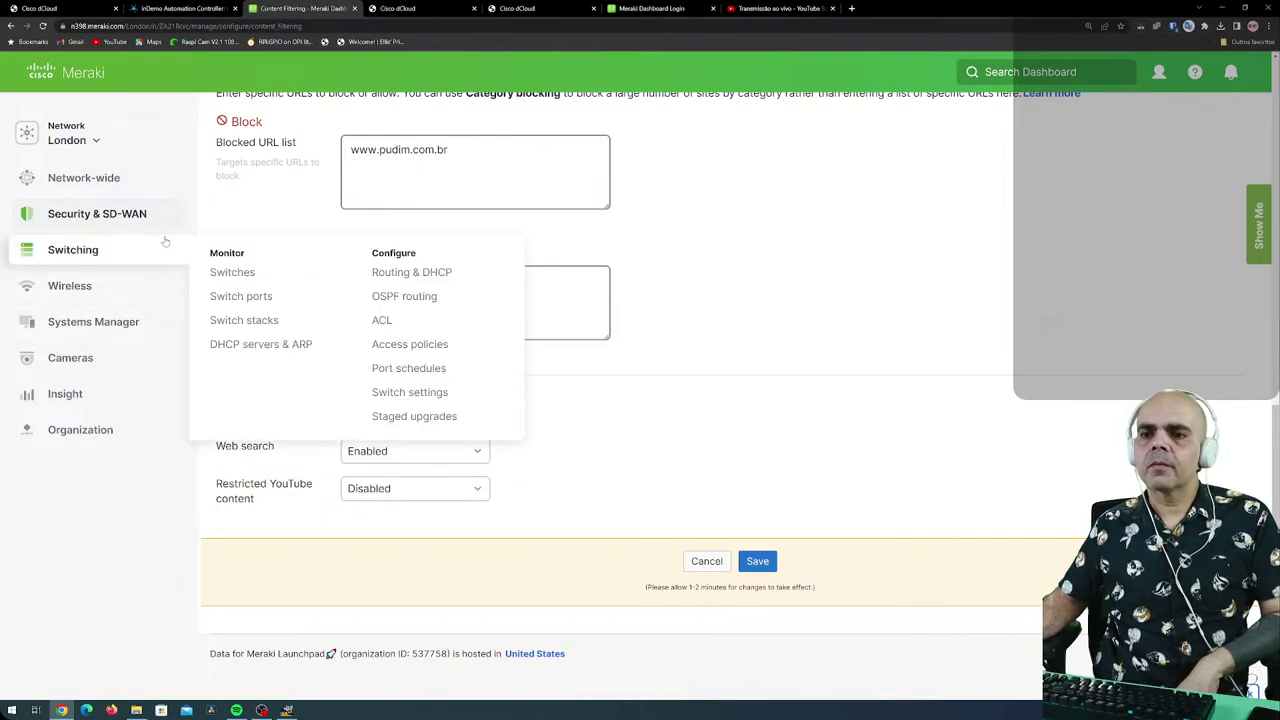
Open the Security & SD-WAN Access control page, discarding the unsaved content filtering changes, and view the selectable VLANs.
mouse_move(172, 228)
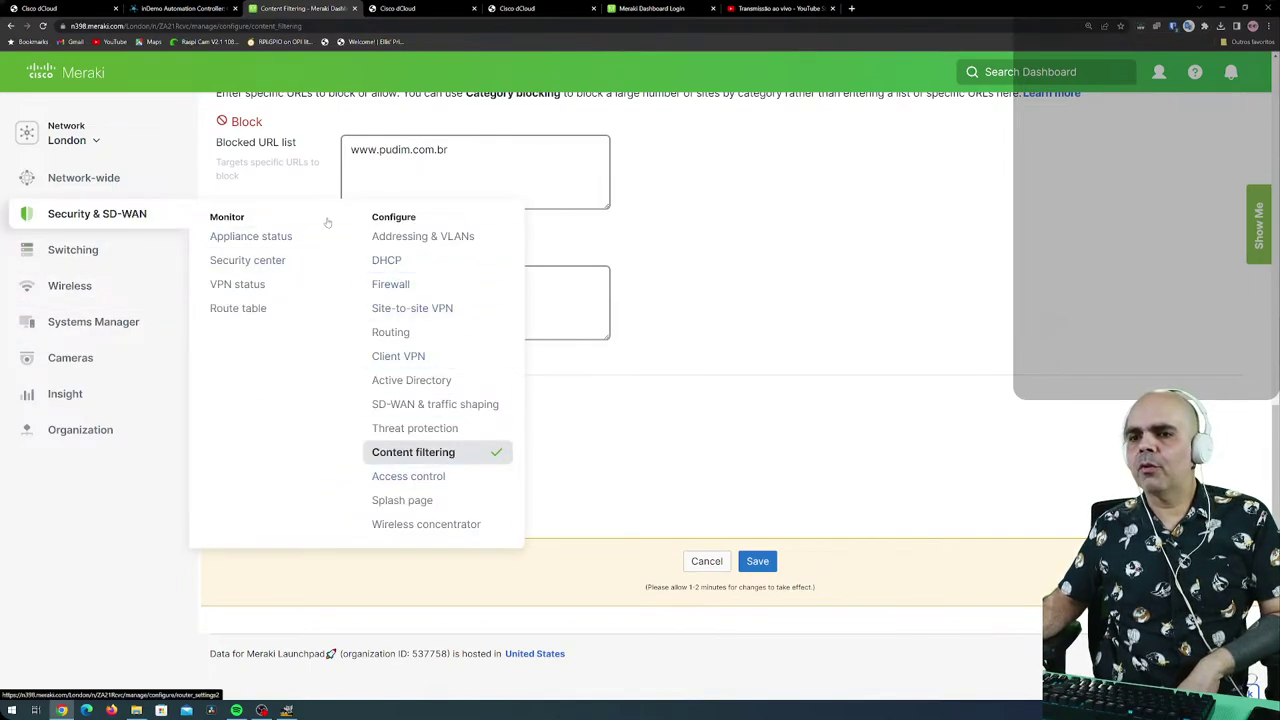
click(465, 484)
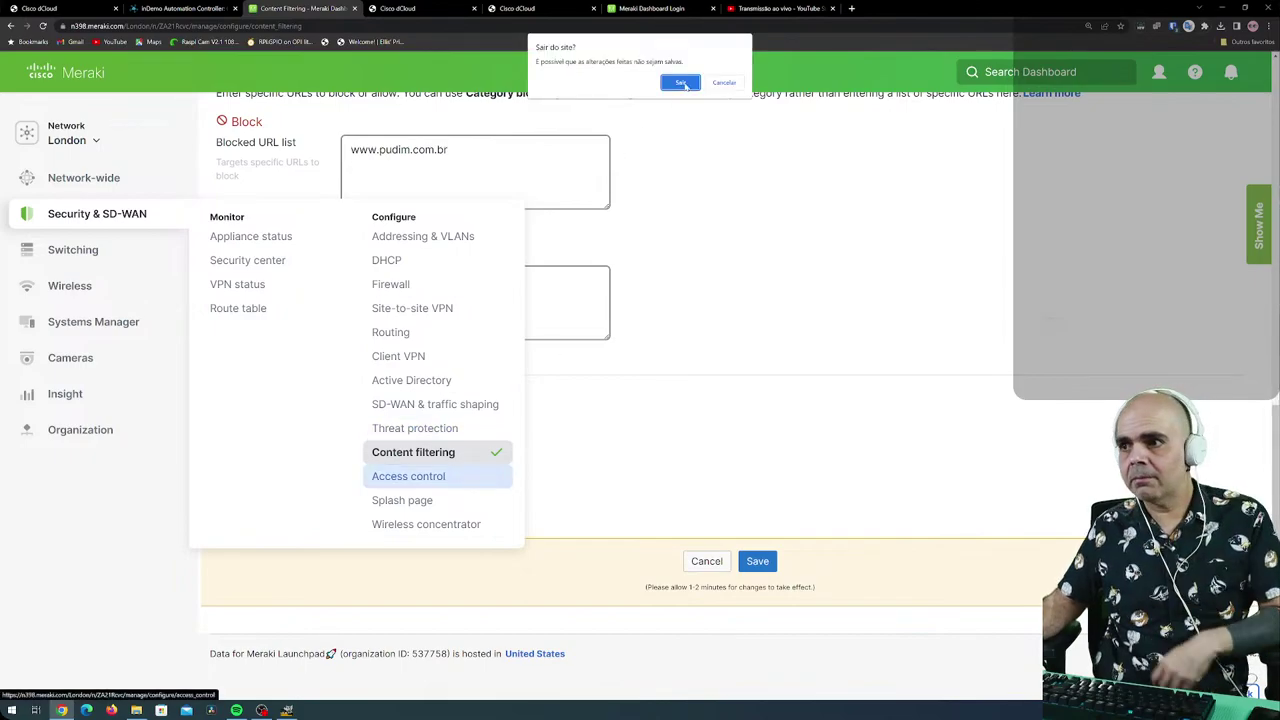
click(682, 83)
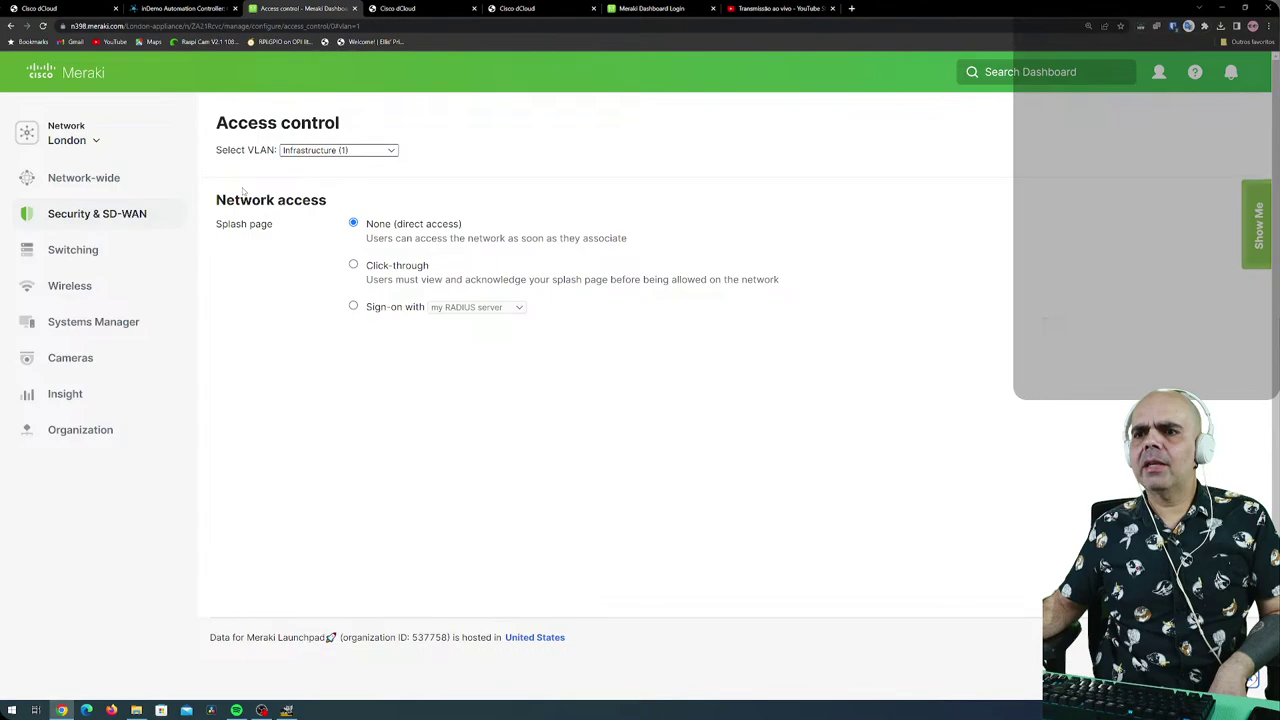
click(318, 150)
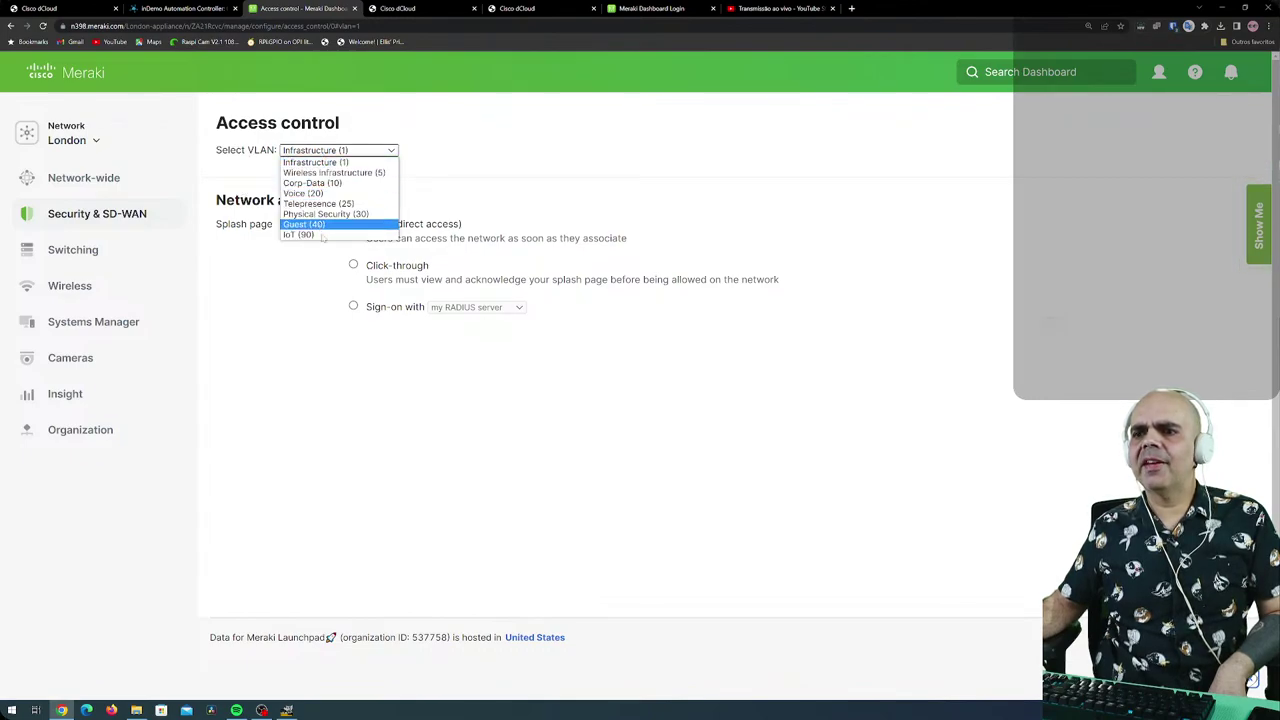
click(313, 151)
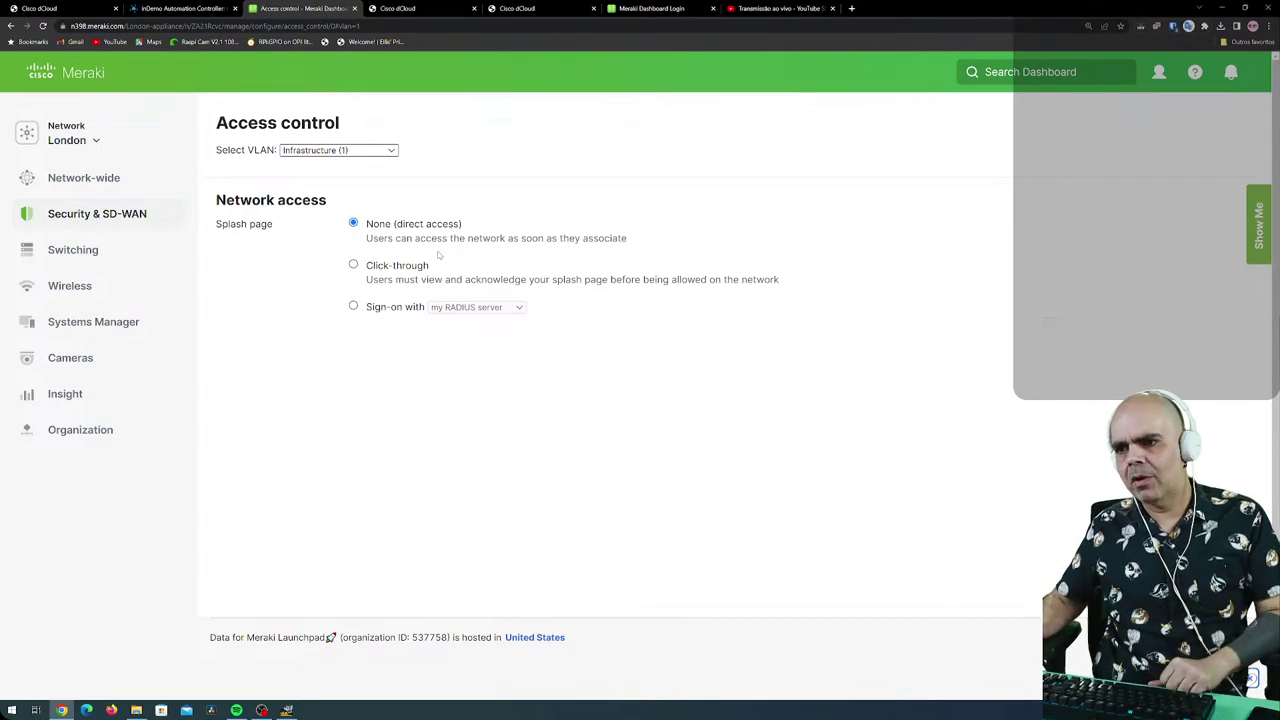
Compare the Click-through and Sign-on splash page settings for the Infrastructure VLAN and view the available sign-on methods.
click(354, 264)
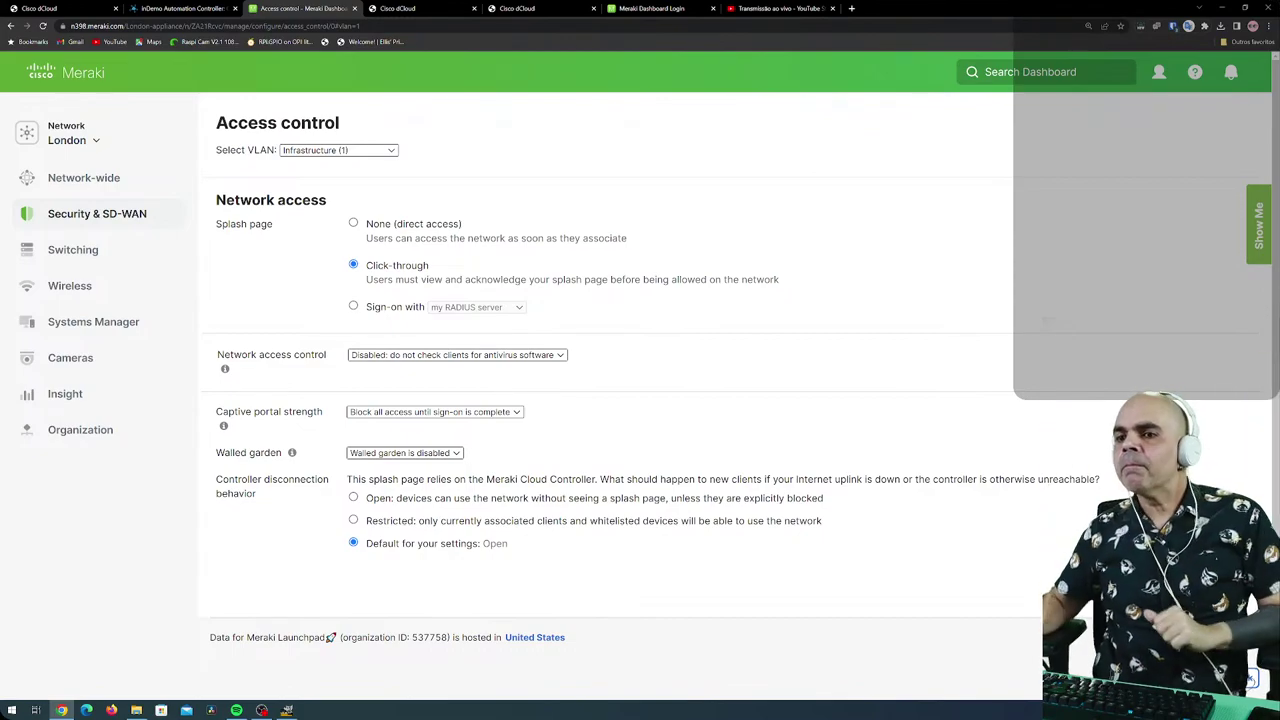
click(353, 307)
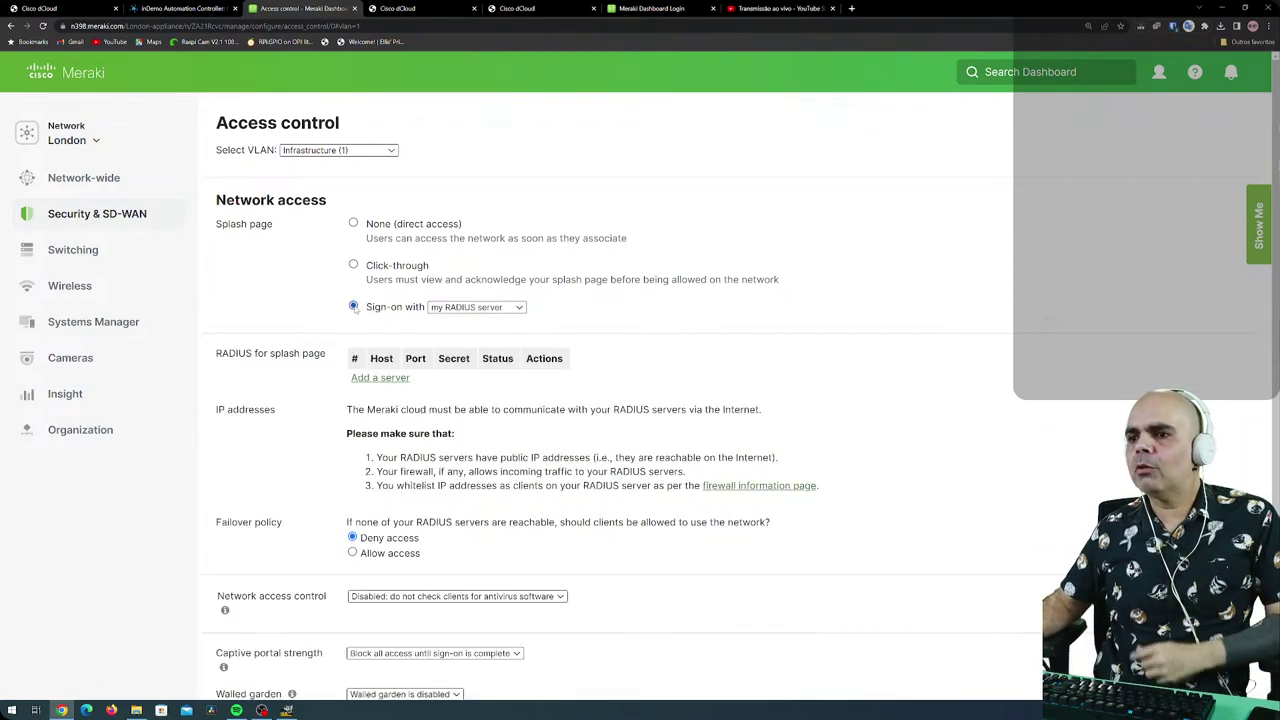
click(517, 310)
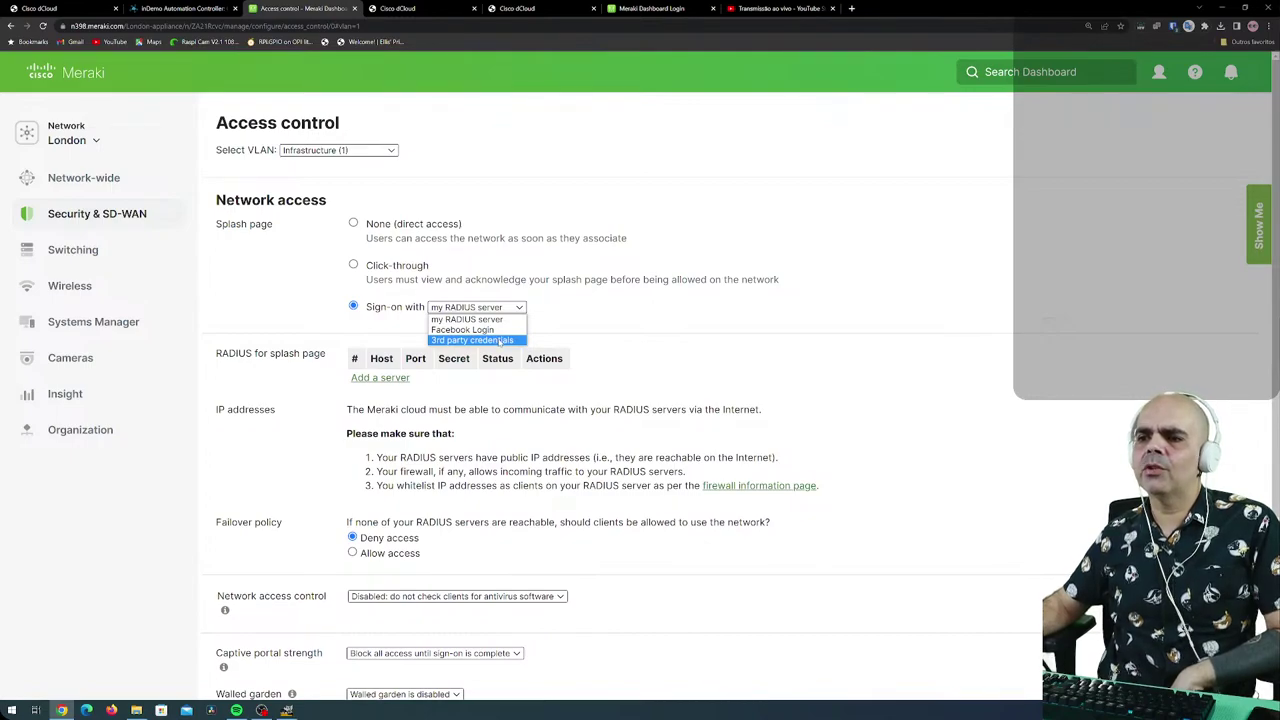
click(638, 330)
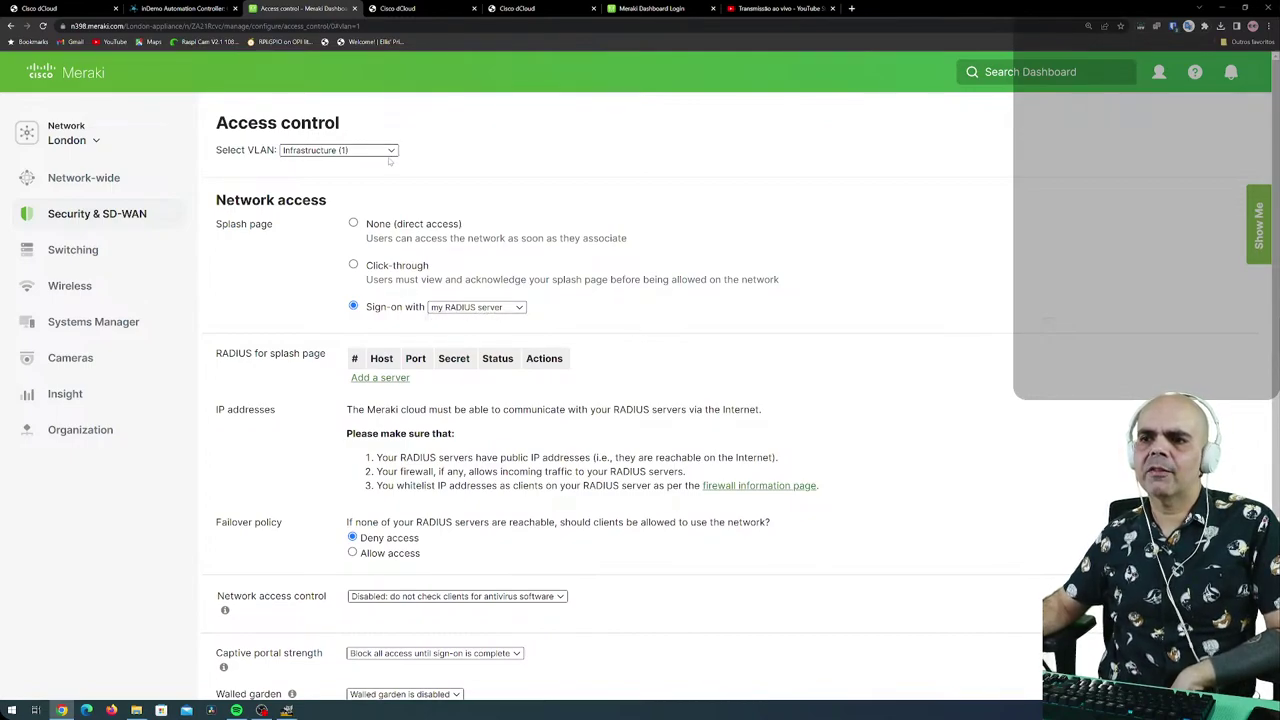
Open the Splash page configuration without saving the access control changes and review its VLAN list, themes, customization and splash behavior settings.
mouse_move(145, 220)
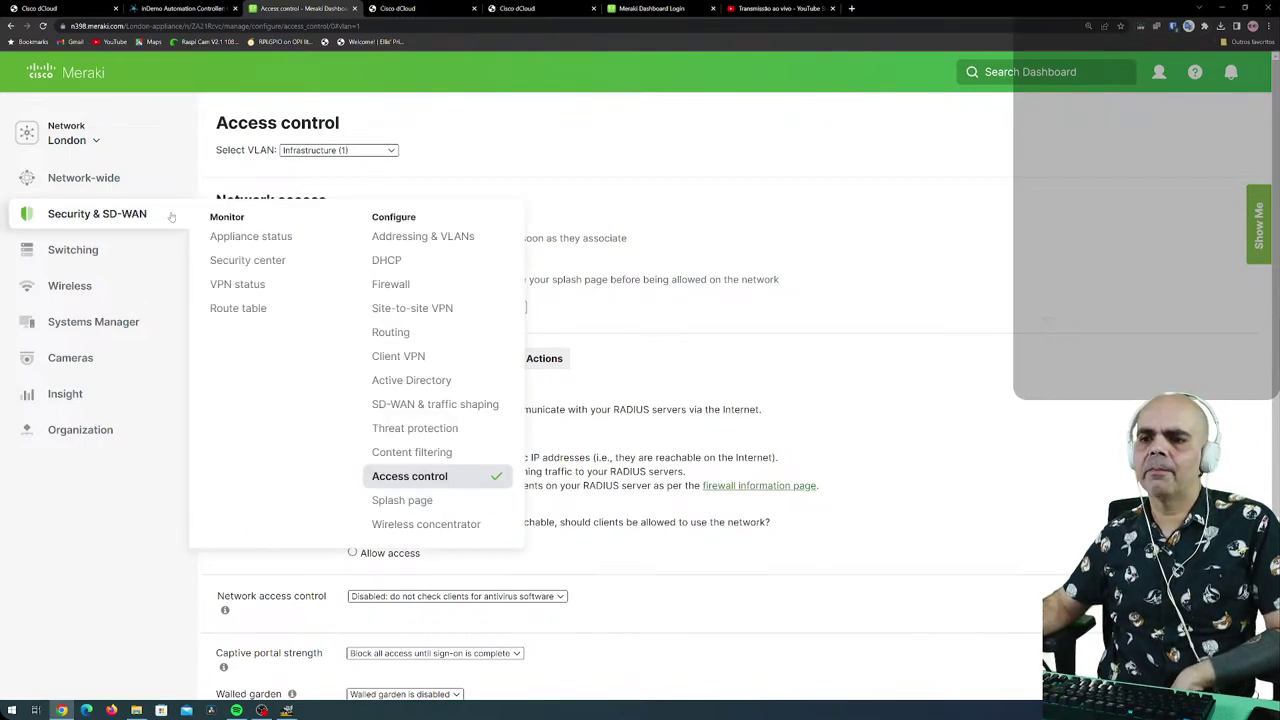
click(427, 504)
click(681, 82)
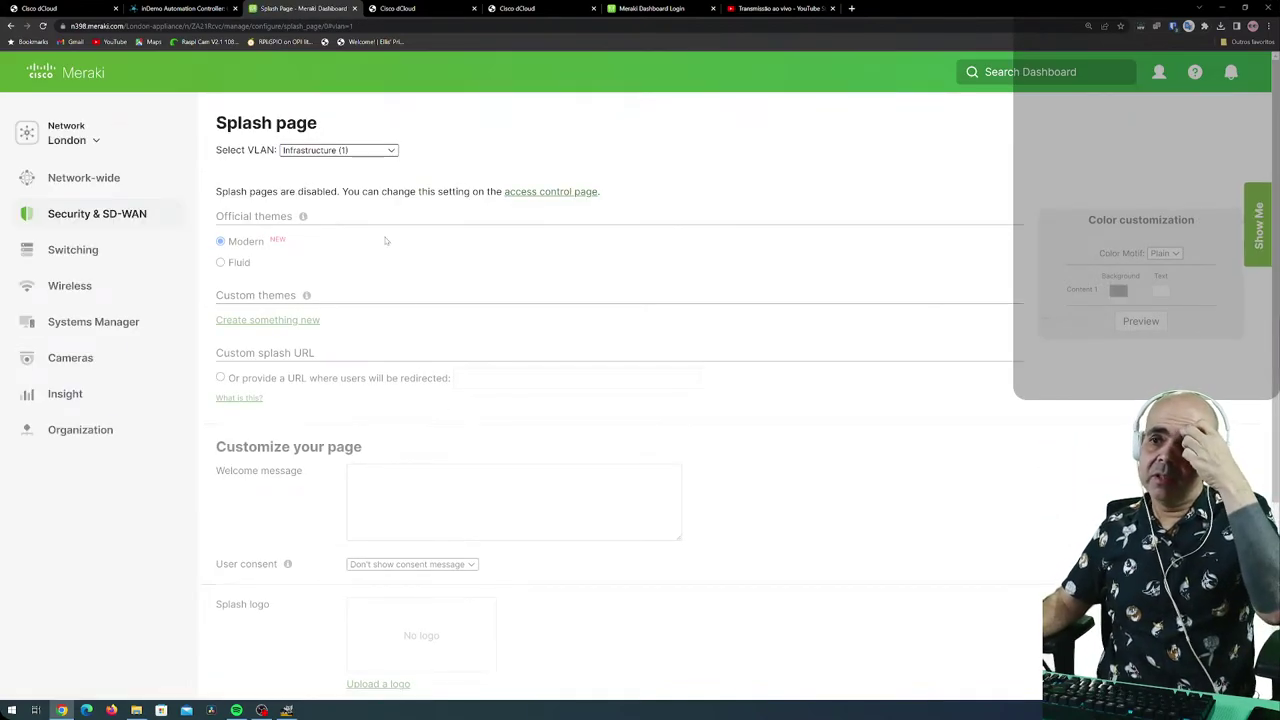
click(384, 151)
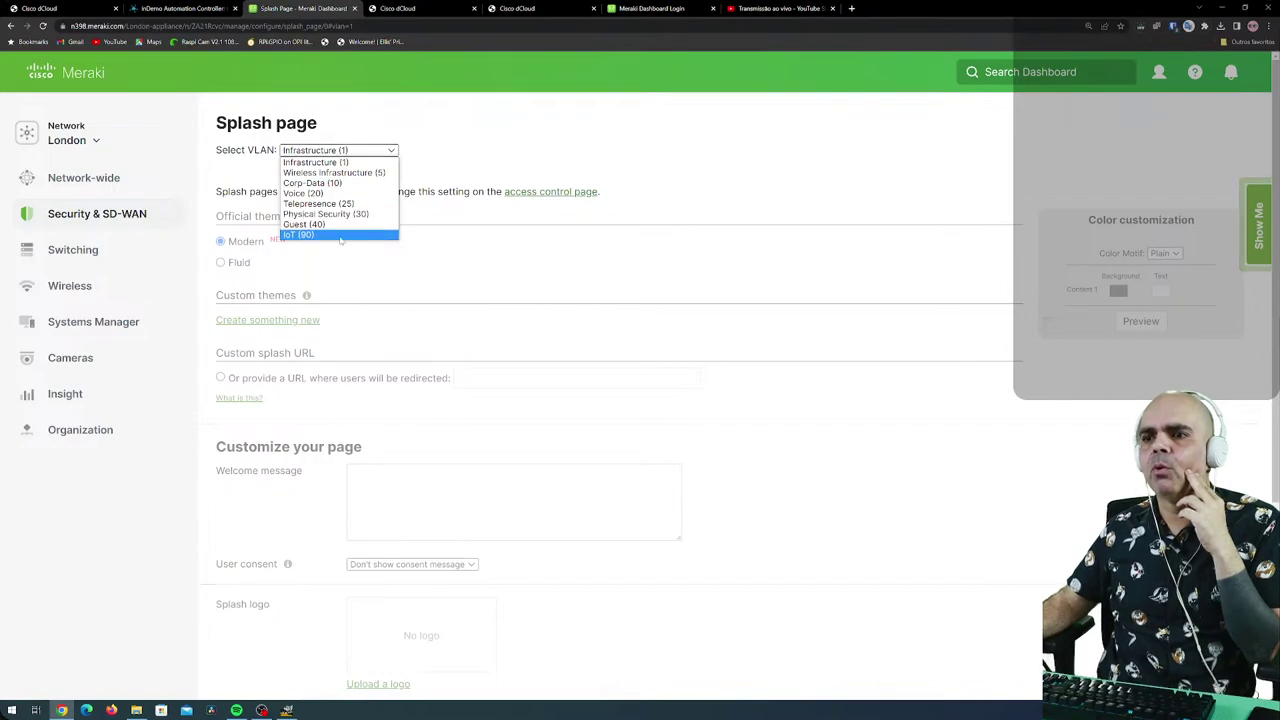
click(340, 272)
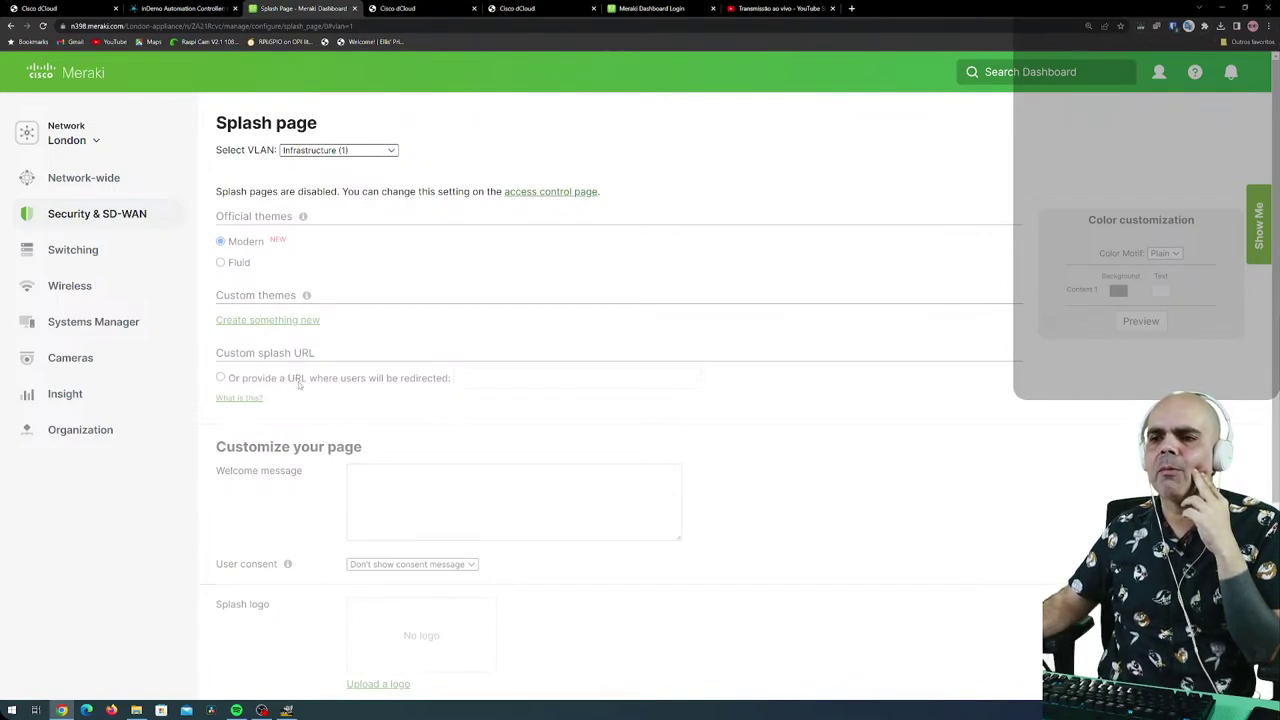
scroll(300, 380, down, 2)
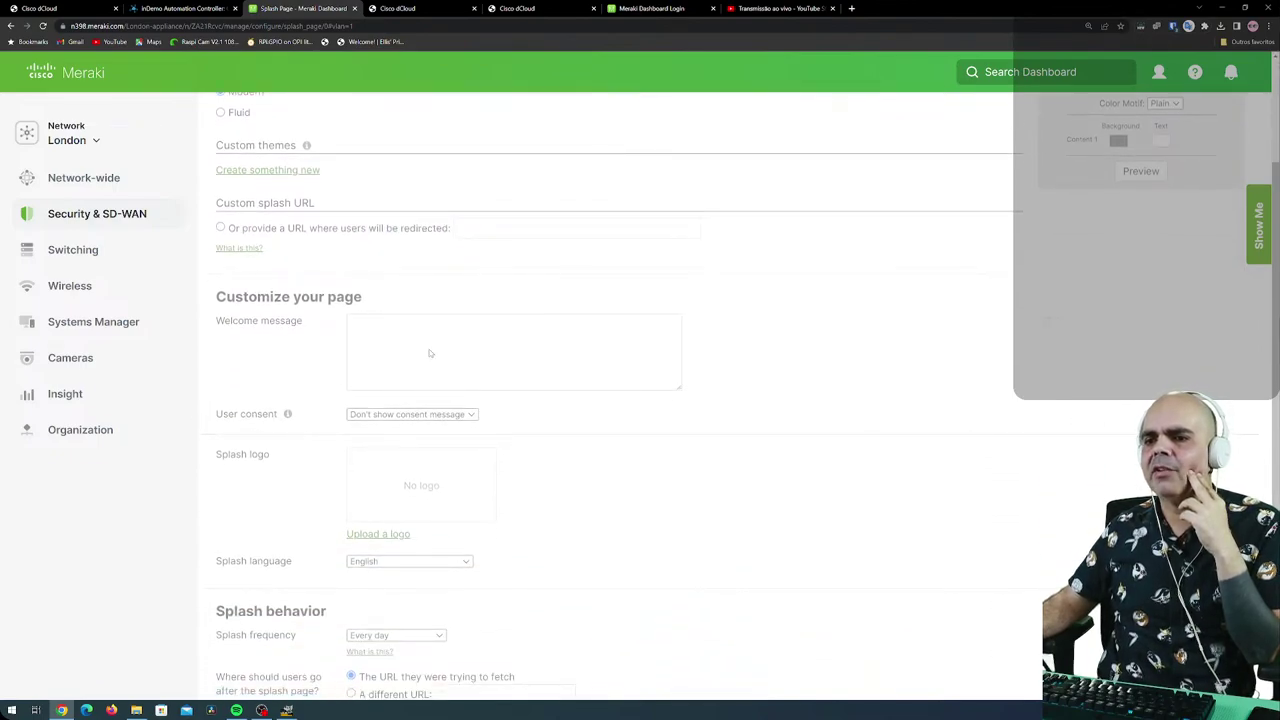
scroll(260, 436, down, 1)
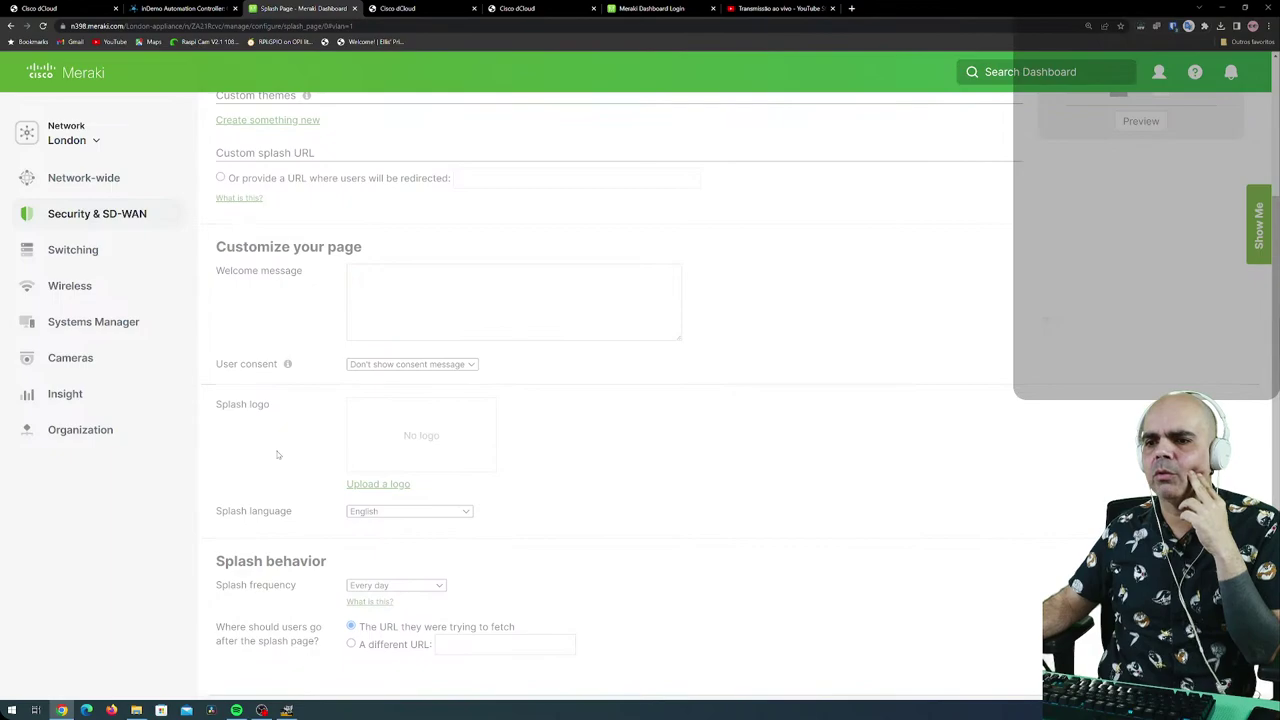
scroll(300, 400, down, 2)
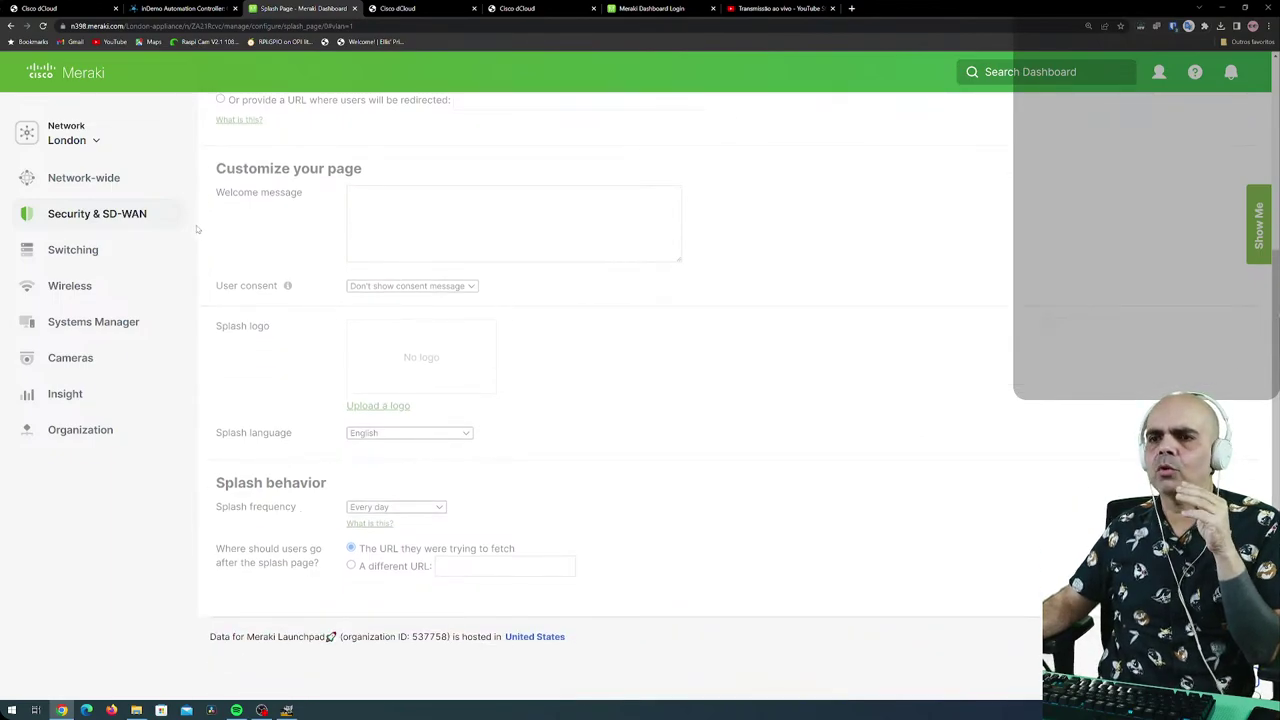
Open the Wireless concentrator settings to view the Teleworker VPN / L3 roaming options.
mouse_move(176, 220)
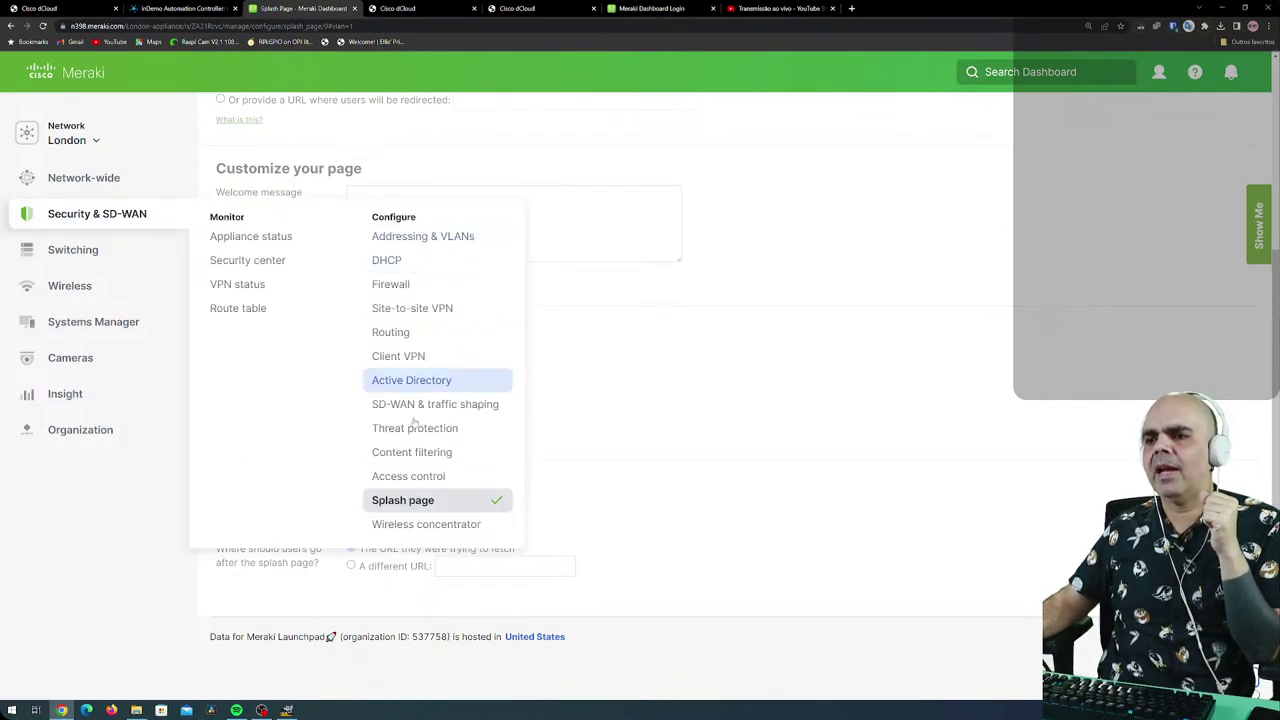
click(416, 518)
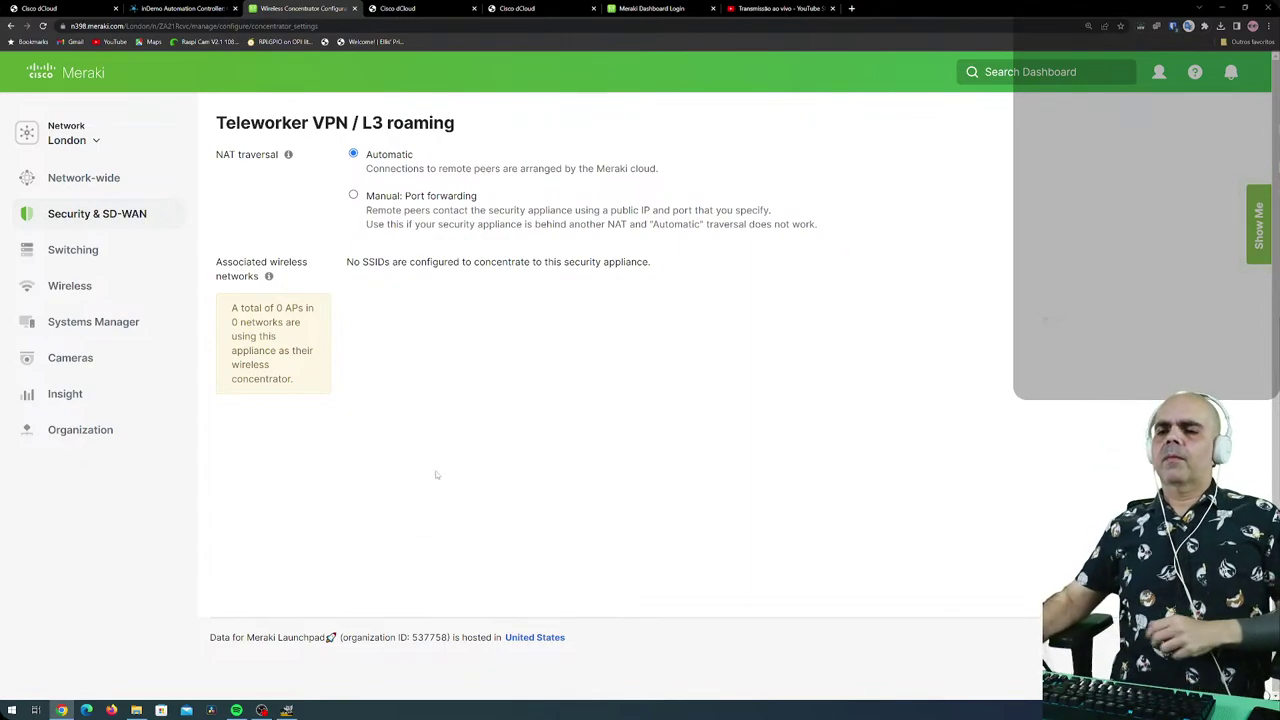
Open the list of switches in the London network and examine their names, local IPs, routing status and tags.
mouse_move(88, 254)
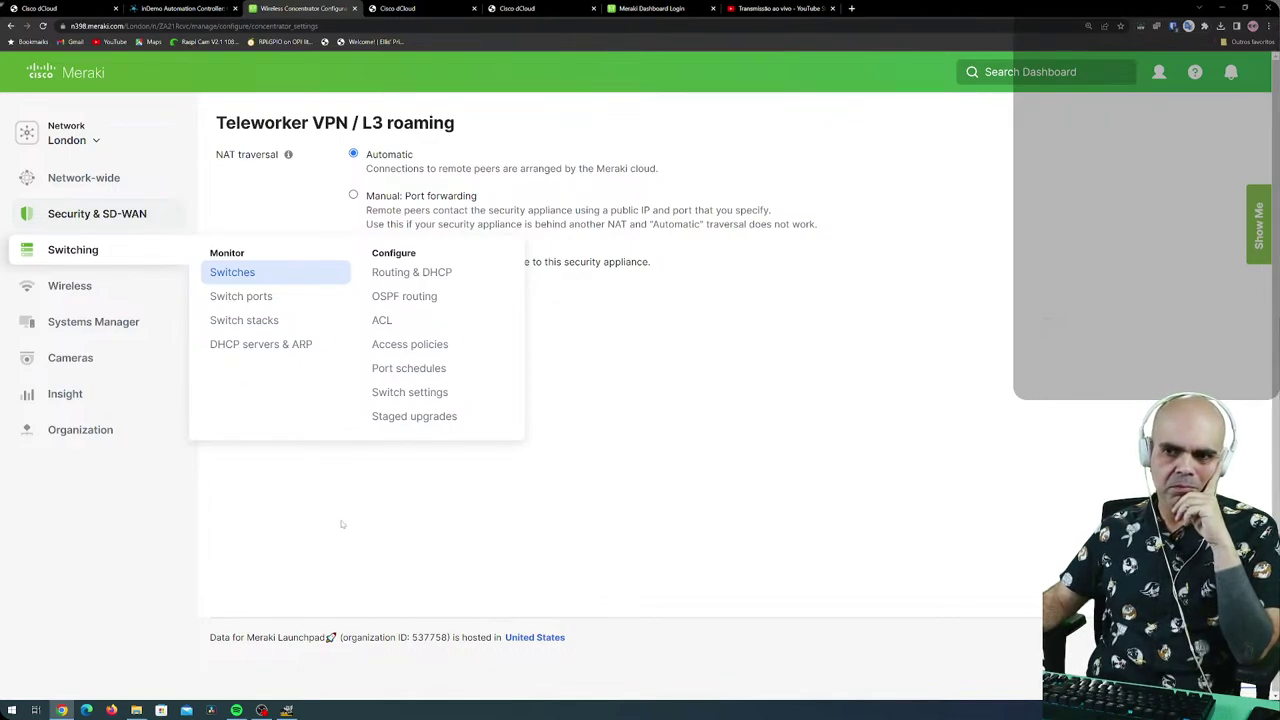
click(269, 280)
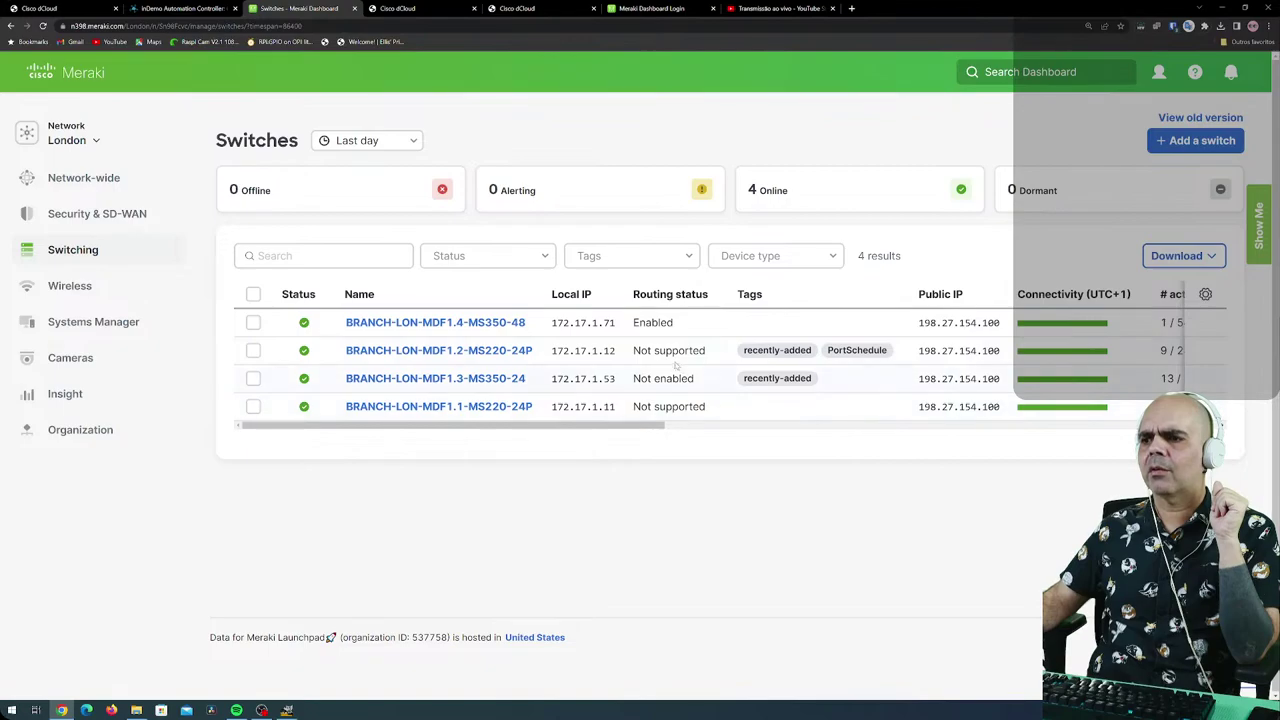
triple_click(490, 387)
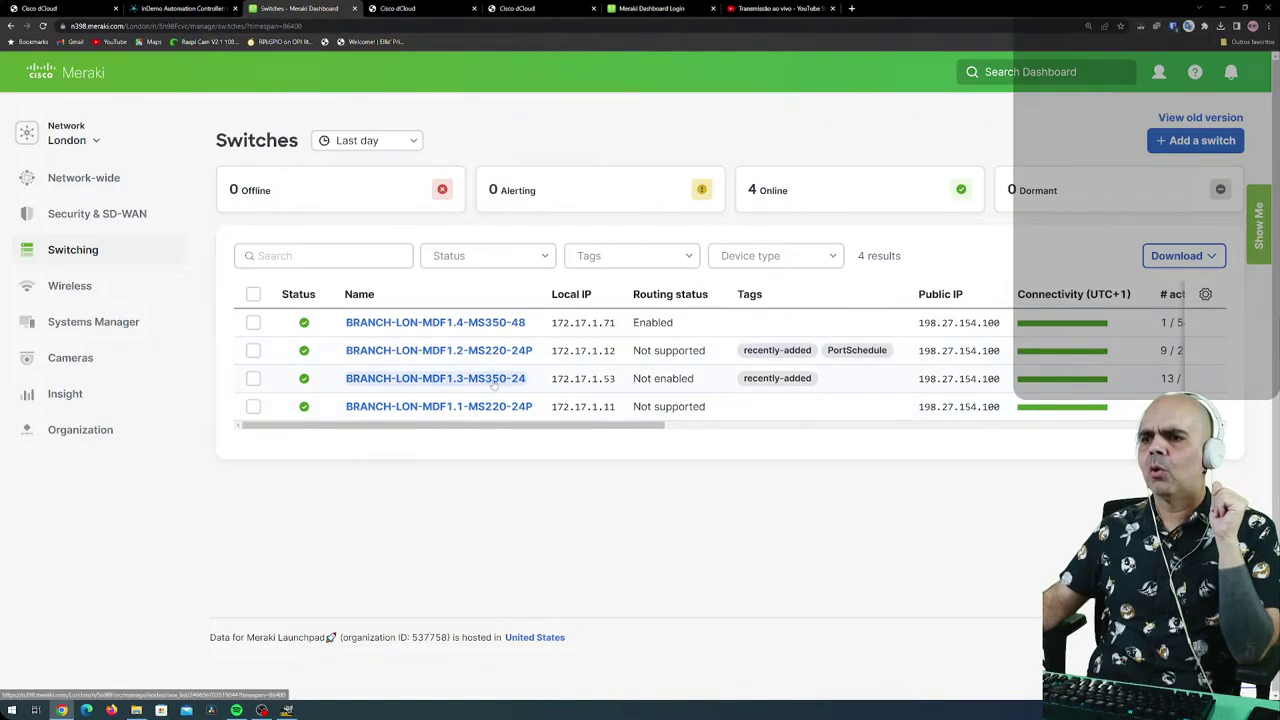
click(705, 379)
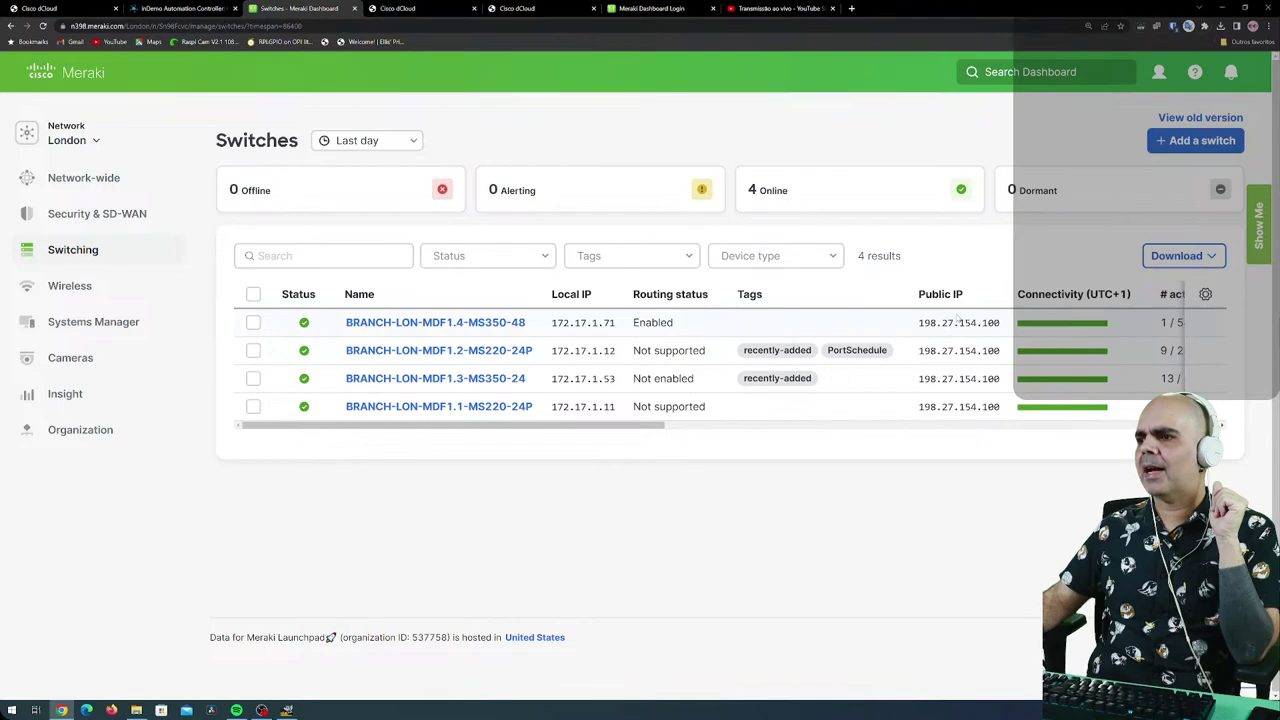
Examine the remaining columns of the switch list, from connectivity and client usage through firmware version to model.
drag(607, 424, 705, 424)
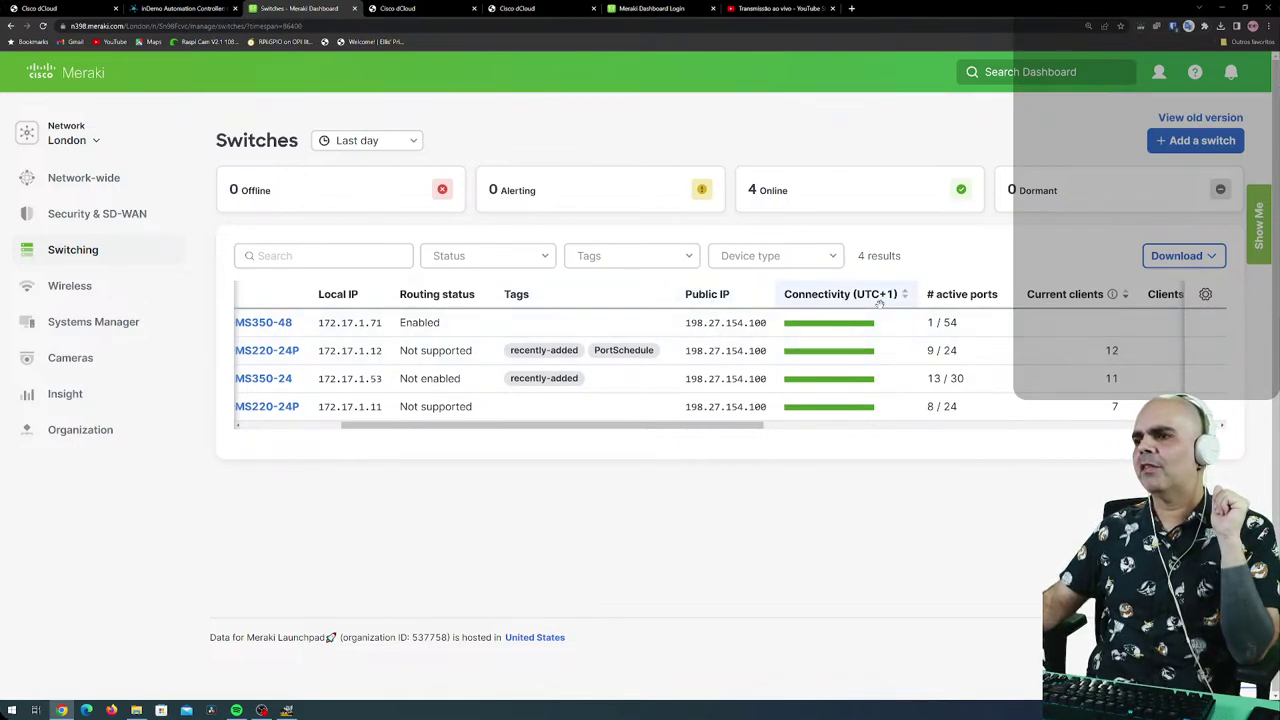
drag(755, 428, 837, 417)
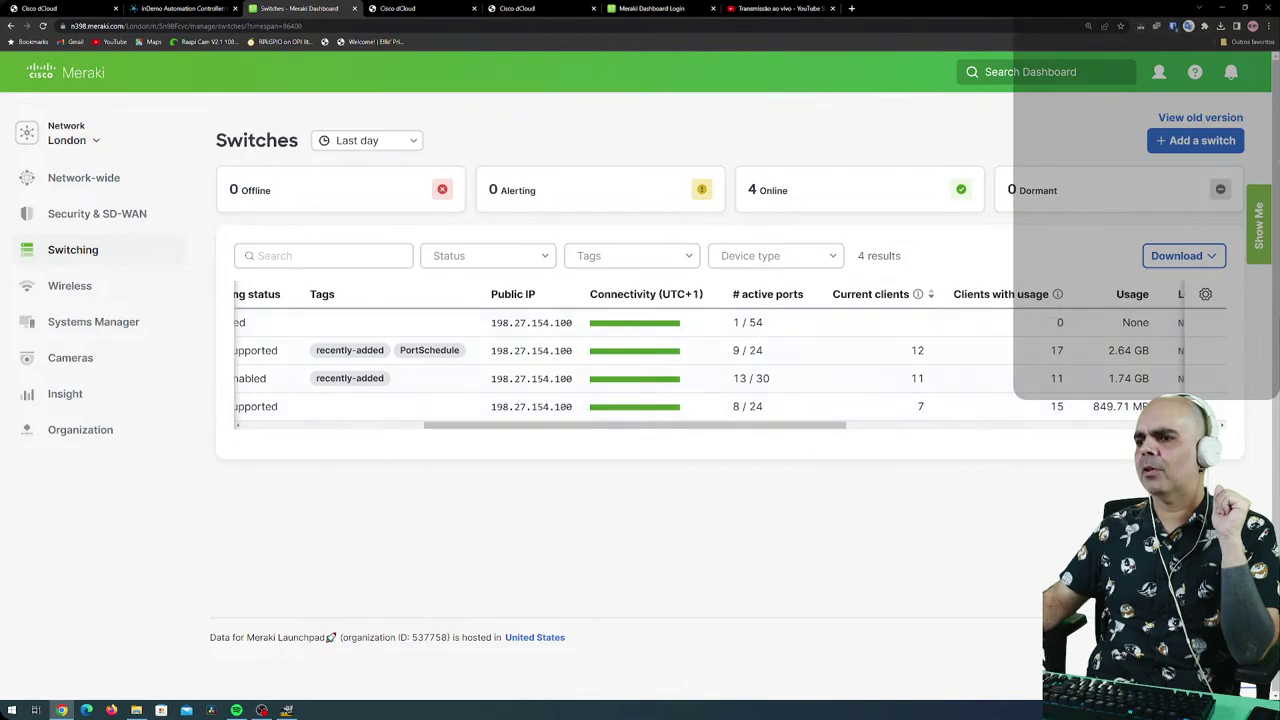
drag(810, 428, 907, 427)
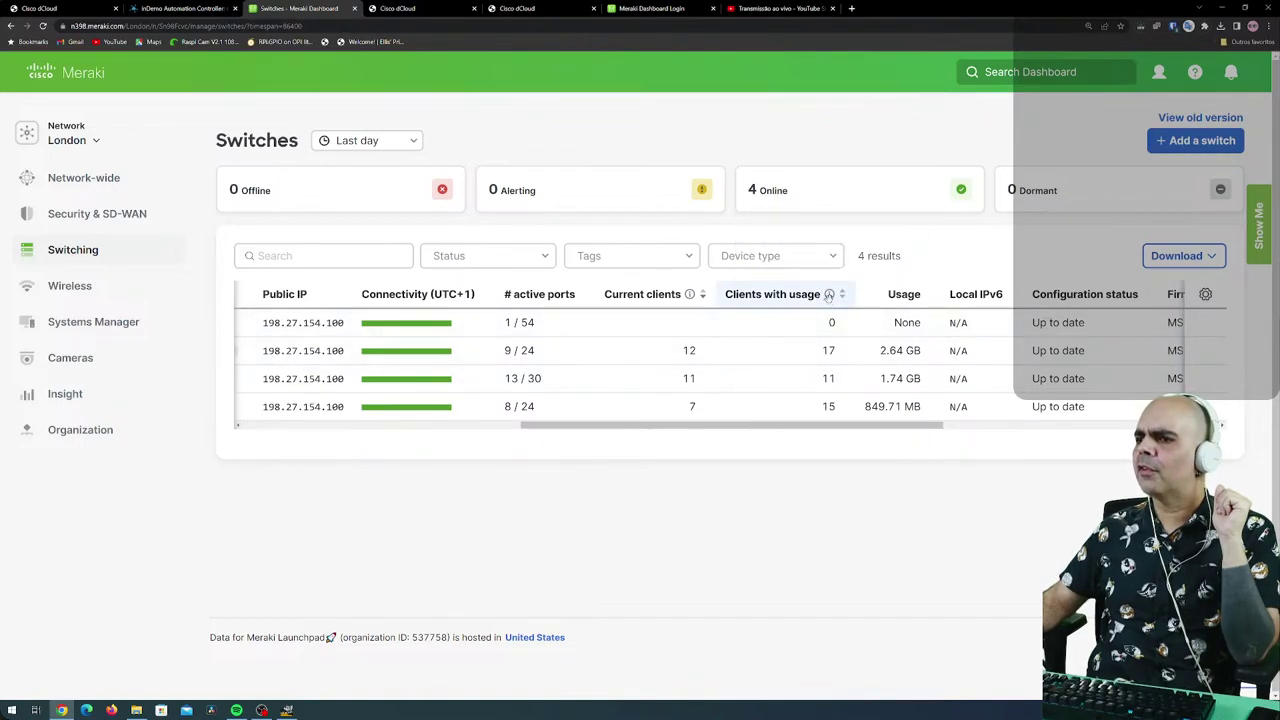
mouse_move(829, 295)
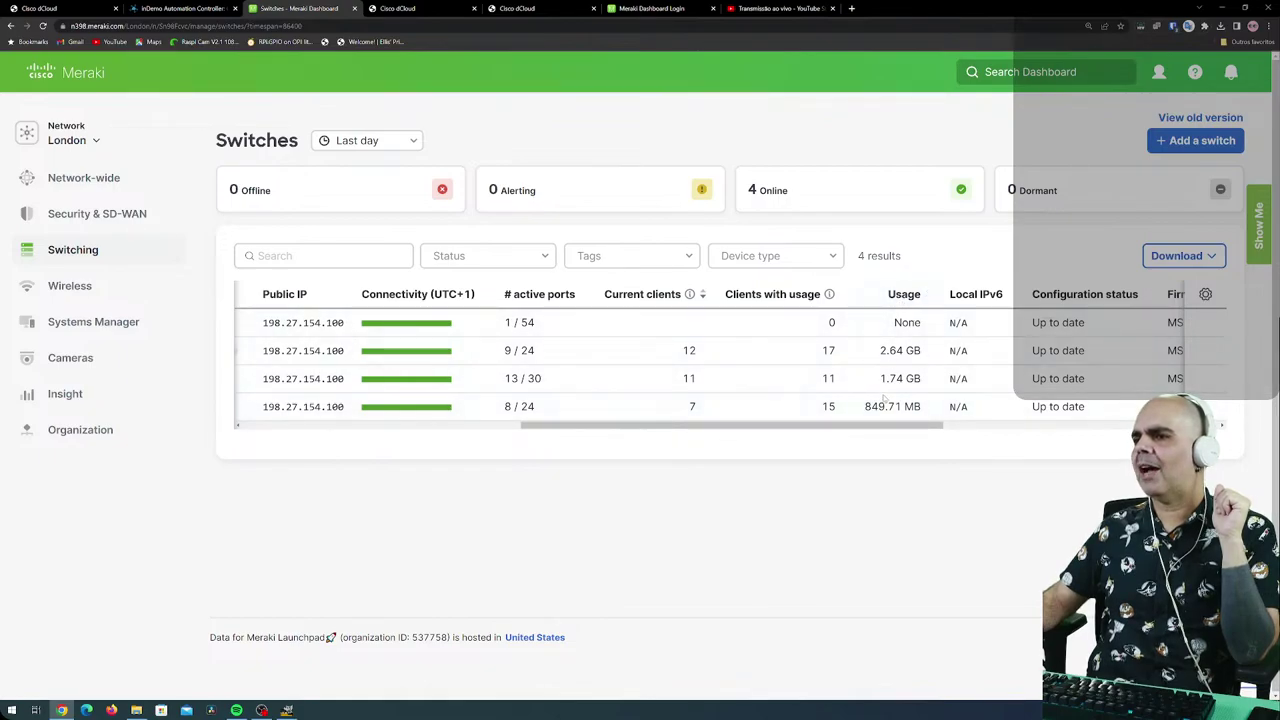
scroll(960, 320, right, 3)
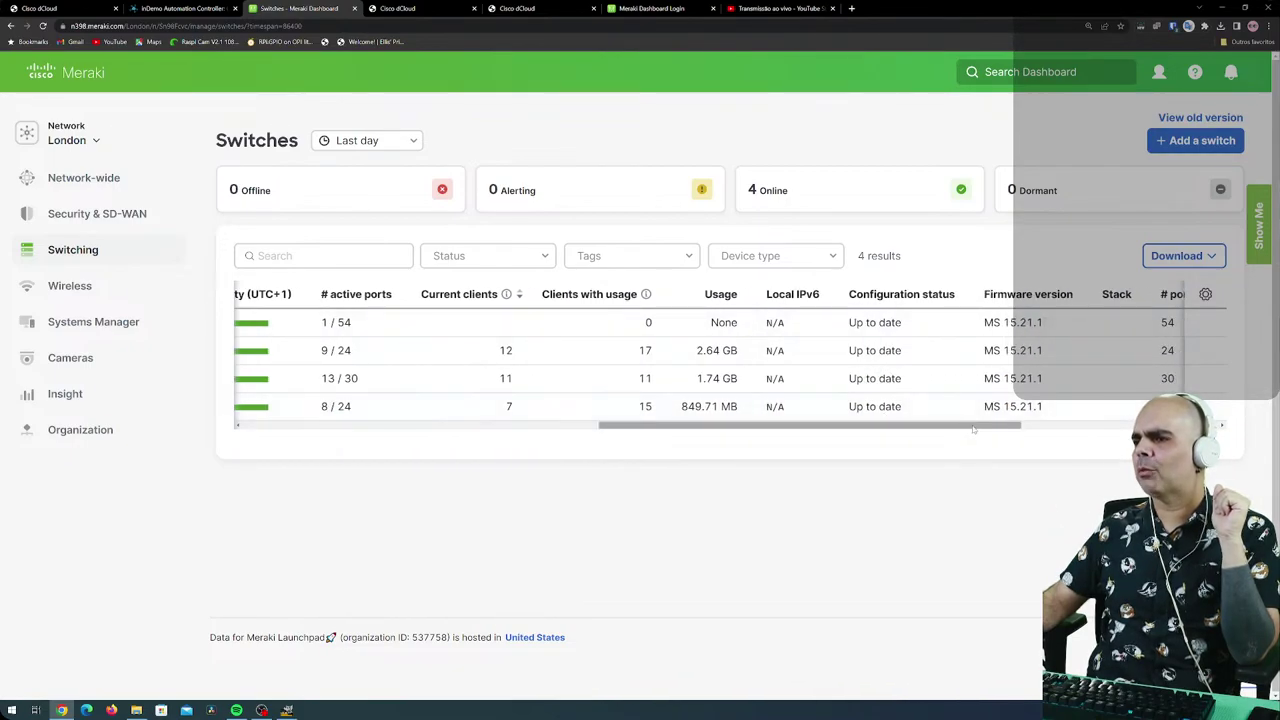
scroll(974, 428, right, 2)
double_click(1030, 428)
drag(1030, 428, 1170, 428)
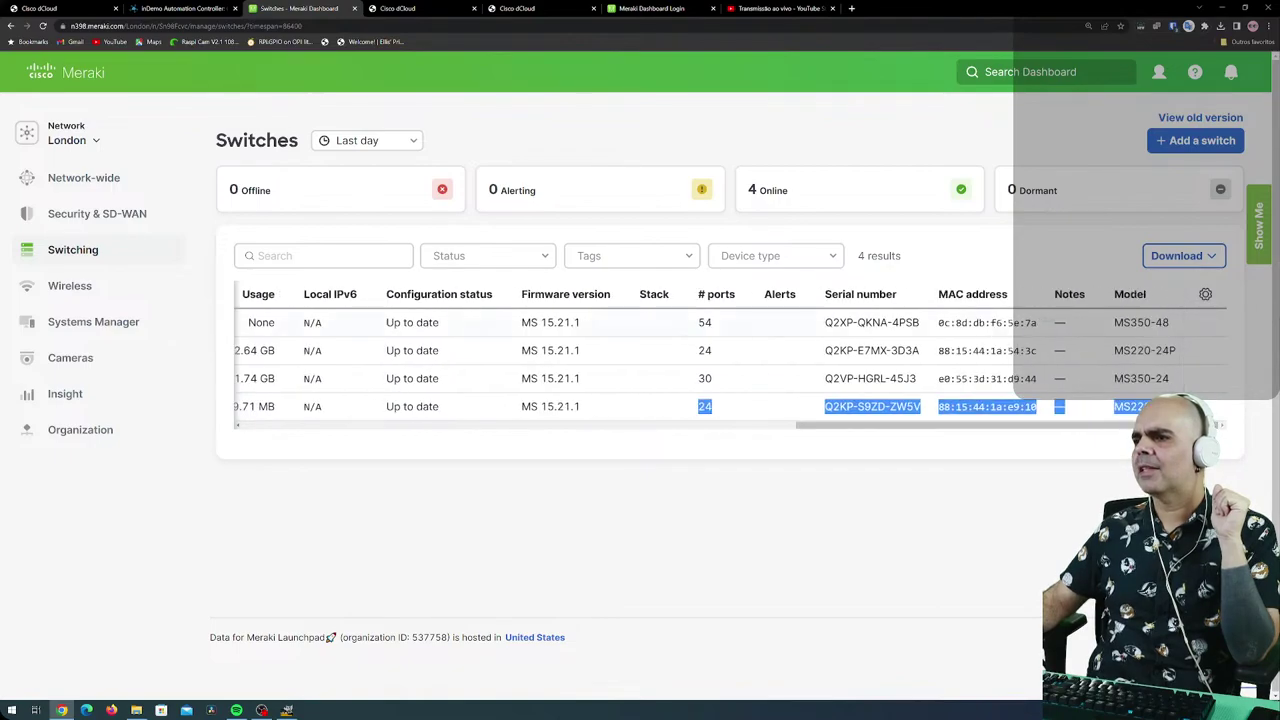
click(774, 382)
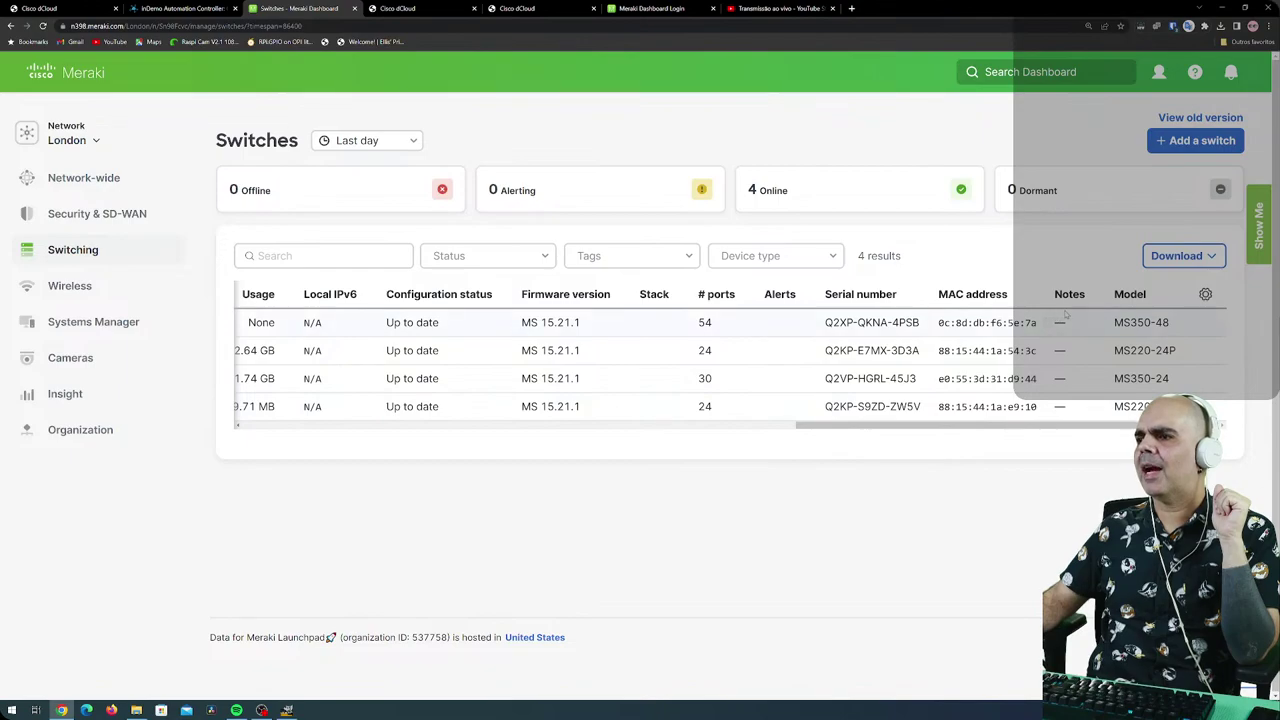
Open the switch BRANCH-LON-MDF1.4-MS350-48 and review its summary page with ports, historical data and device details.
drag(950, 426, 396, 477)
click(442, 324)
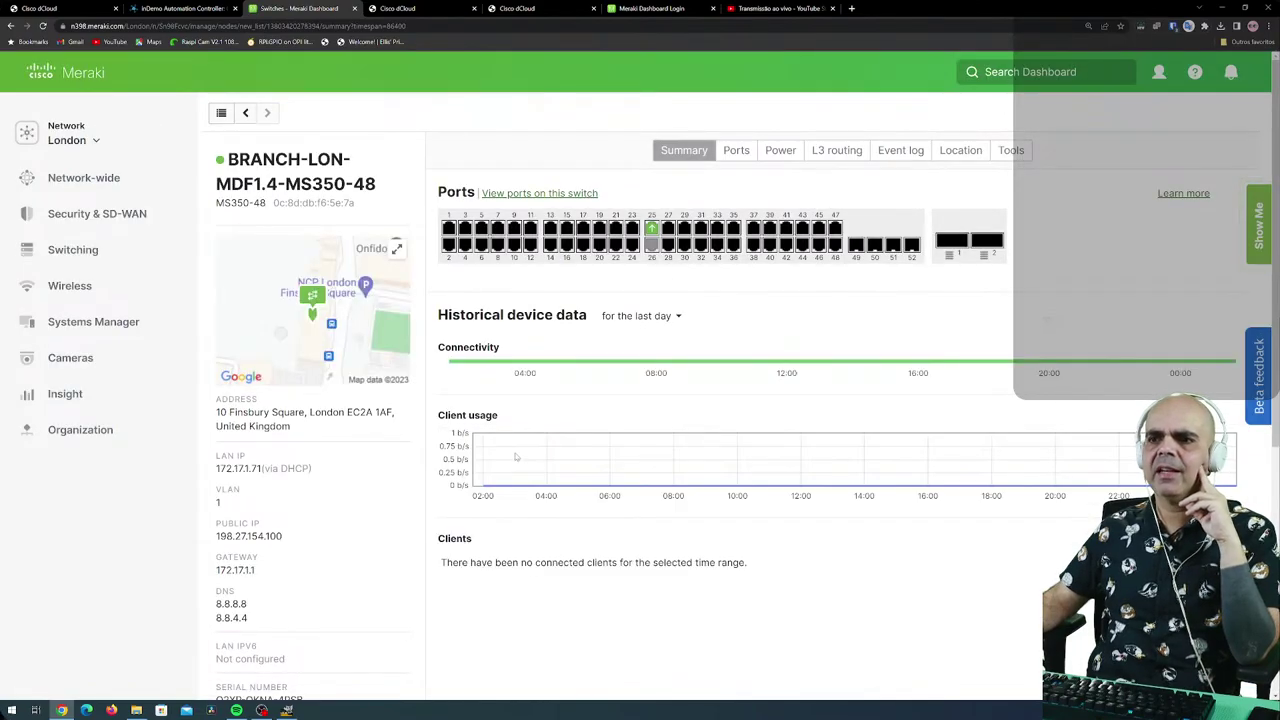
scroll(339, 520, down, 4)
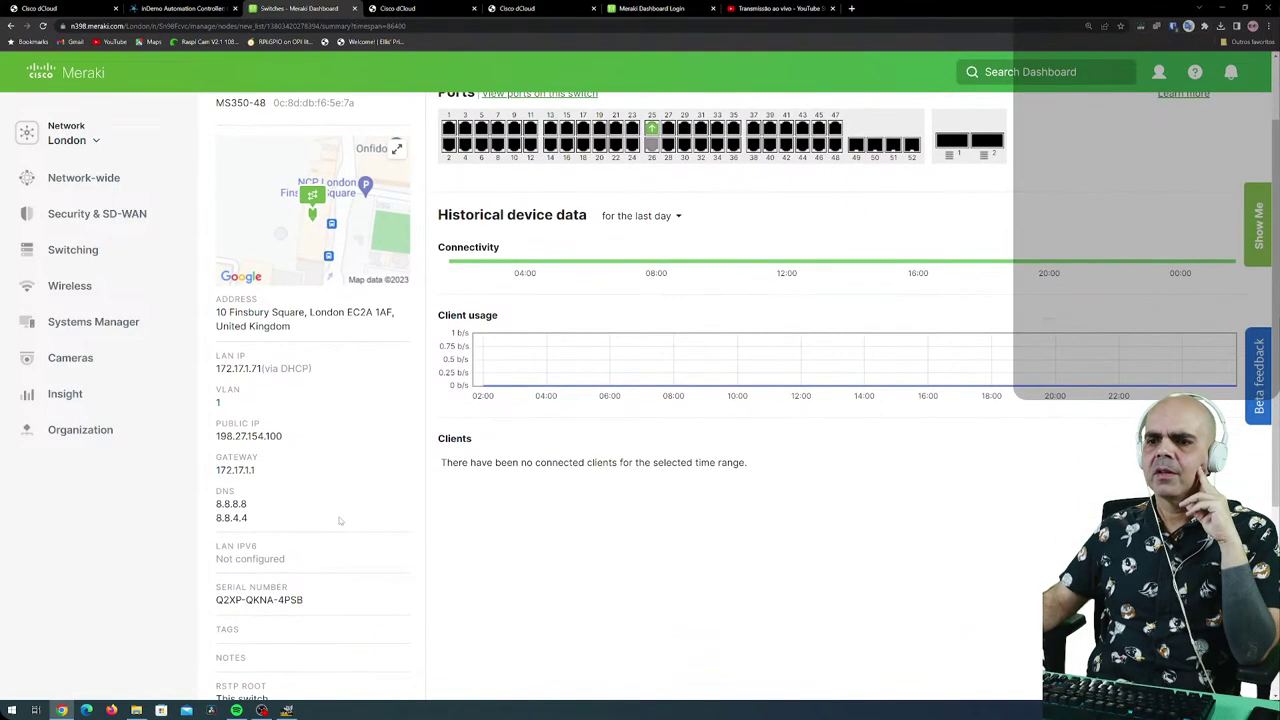
scroll(338, 524, up, 4)
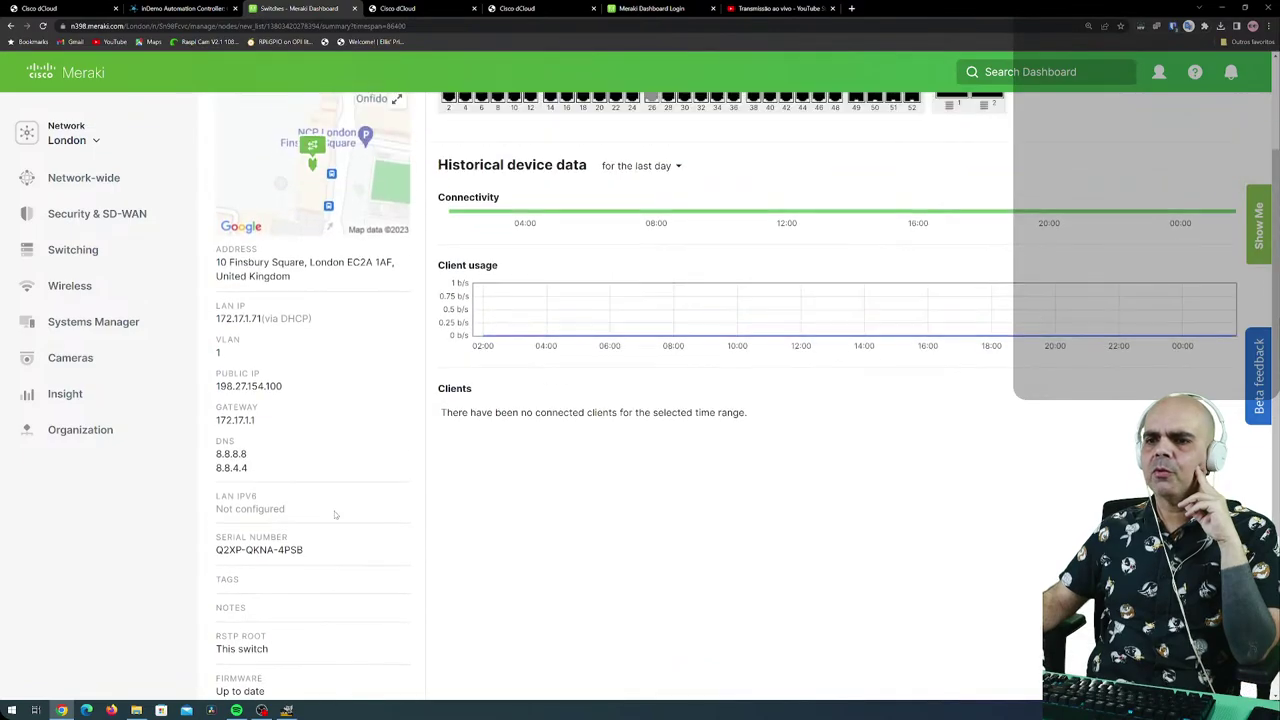
Examine the switch's device details, from address and LAN IP settings to RSTP root, firmware and configuration status.
scroll(334, 512, down, 2)
scroll(334, 512, up, 2)
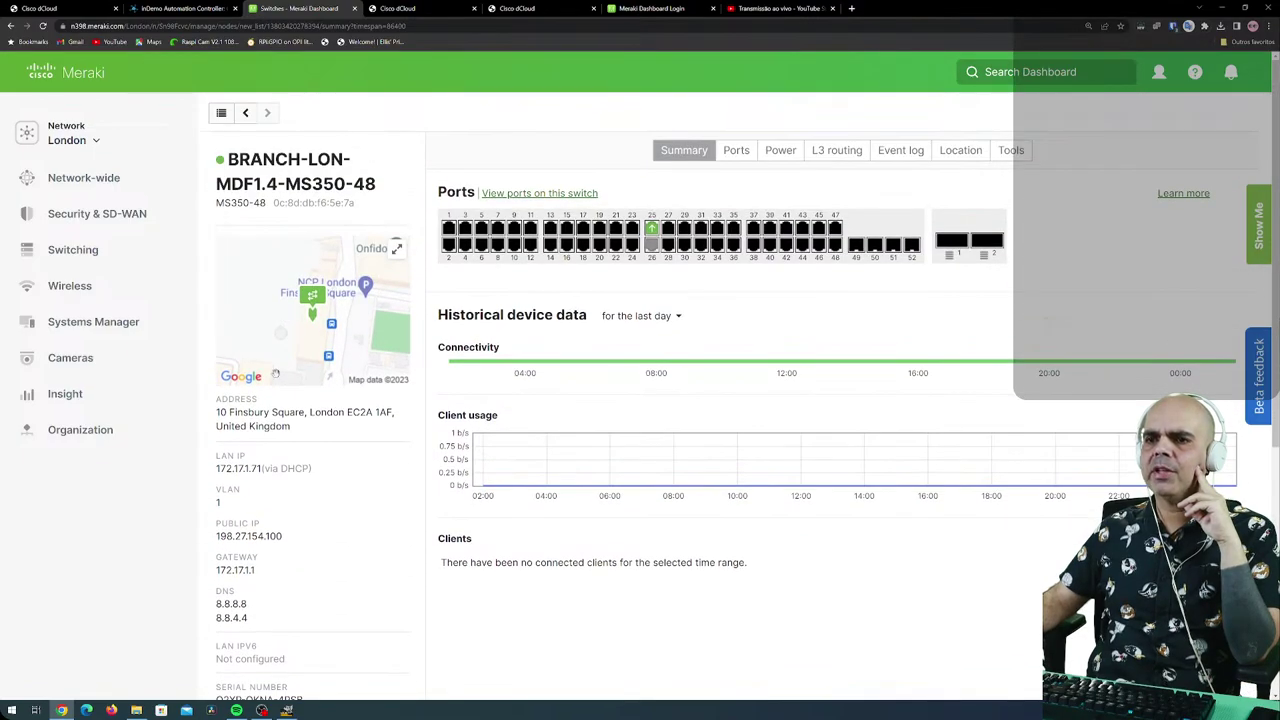
scroll(270, 480, down, 1)
scroll(270, 408, down, 3)
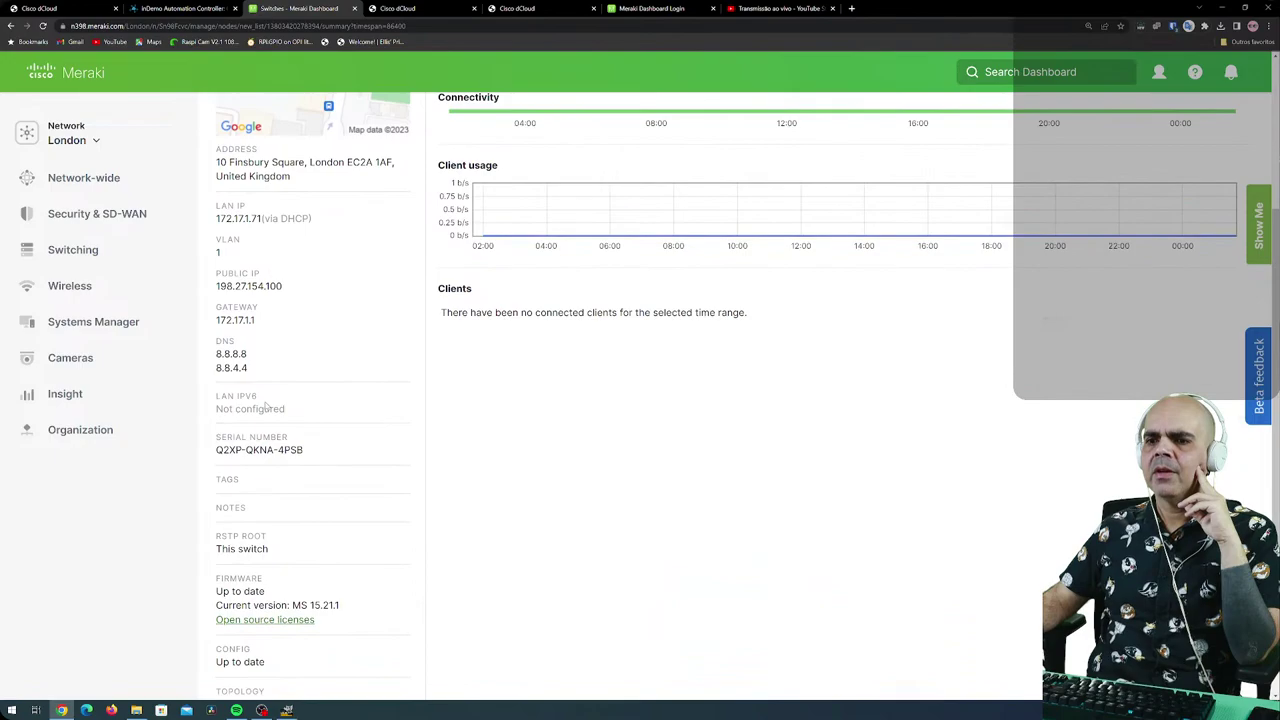
scroll(510, 300, up, 4)
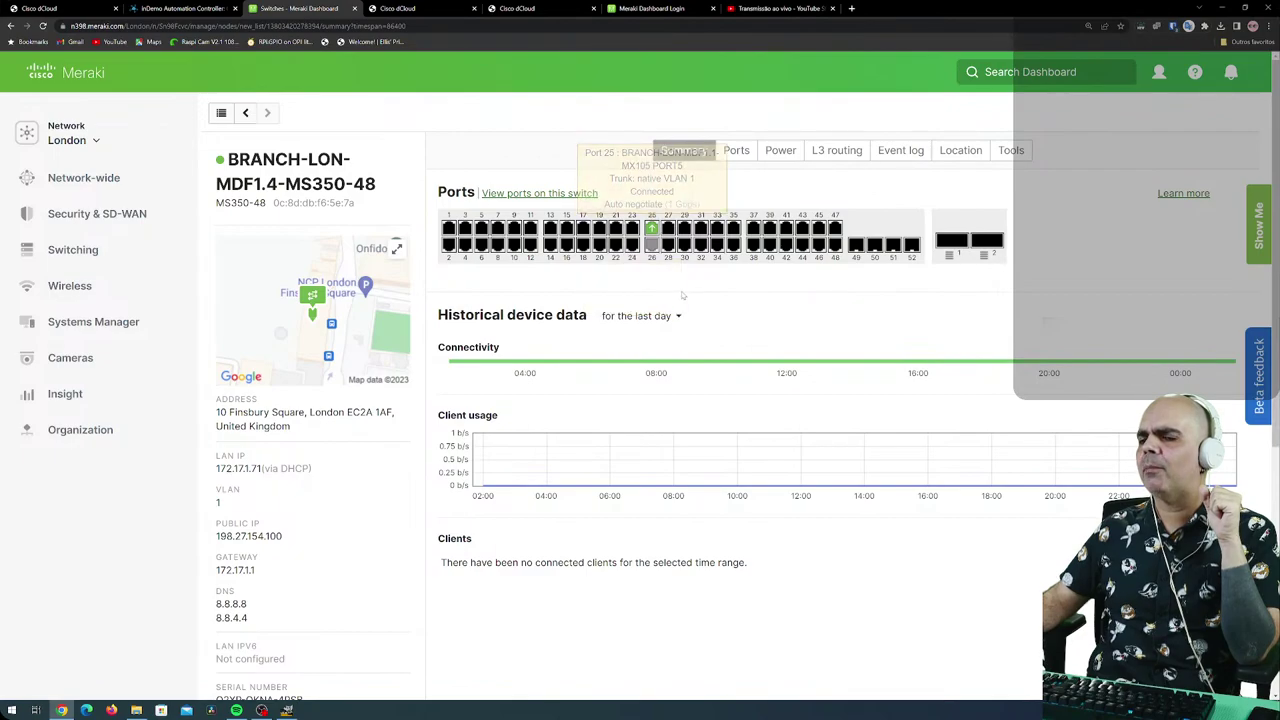
Open the details of port 25 on this switch and examine its traffic history and configuration settings.
click(740, 151)
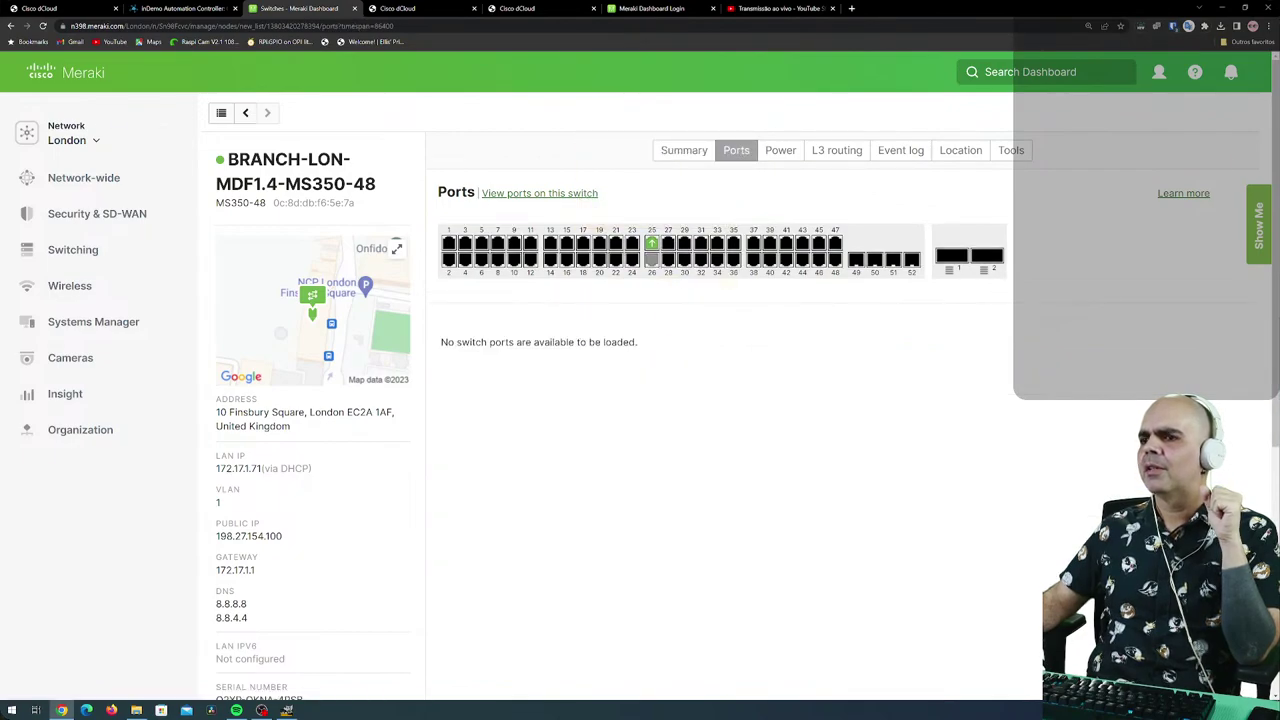
click(651, 244)
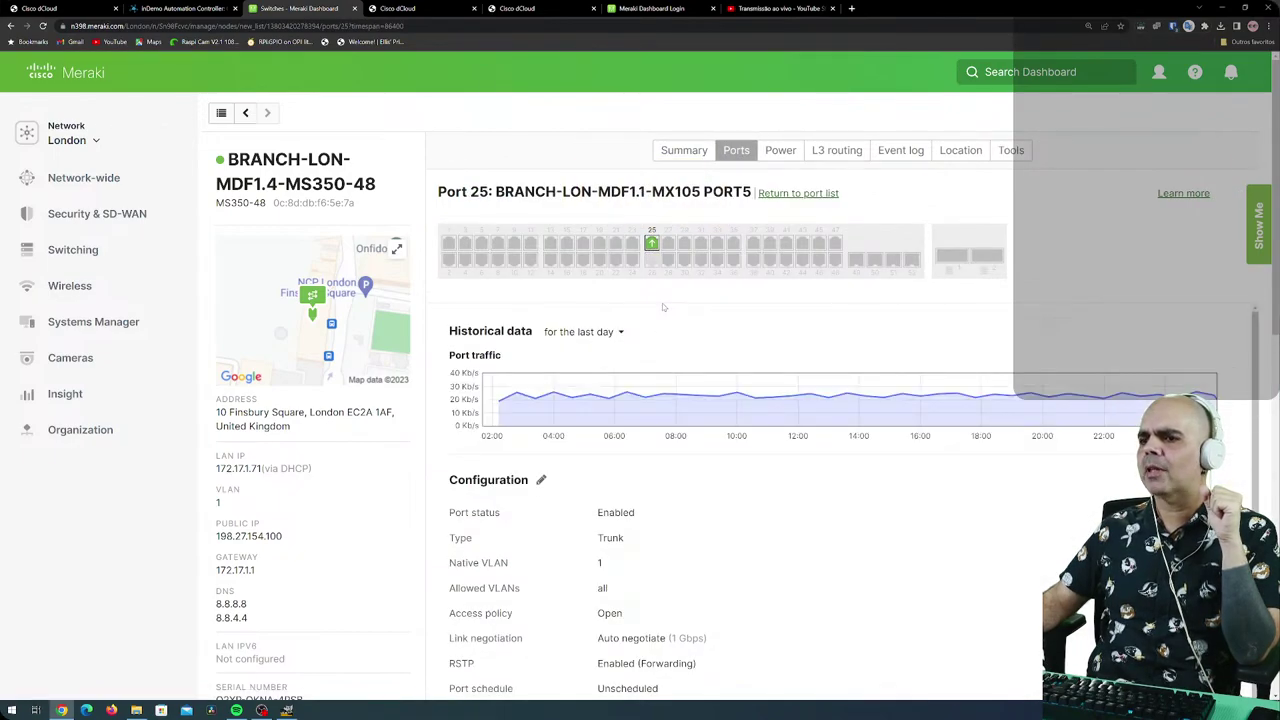
scroll(650, 515, down, 3)
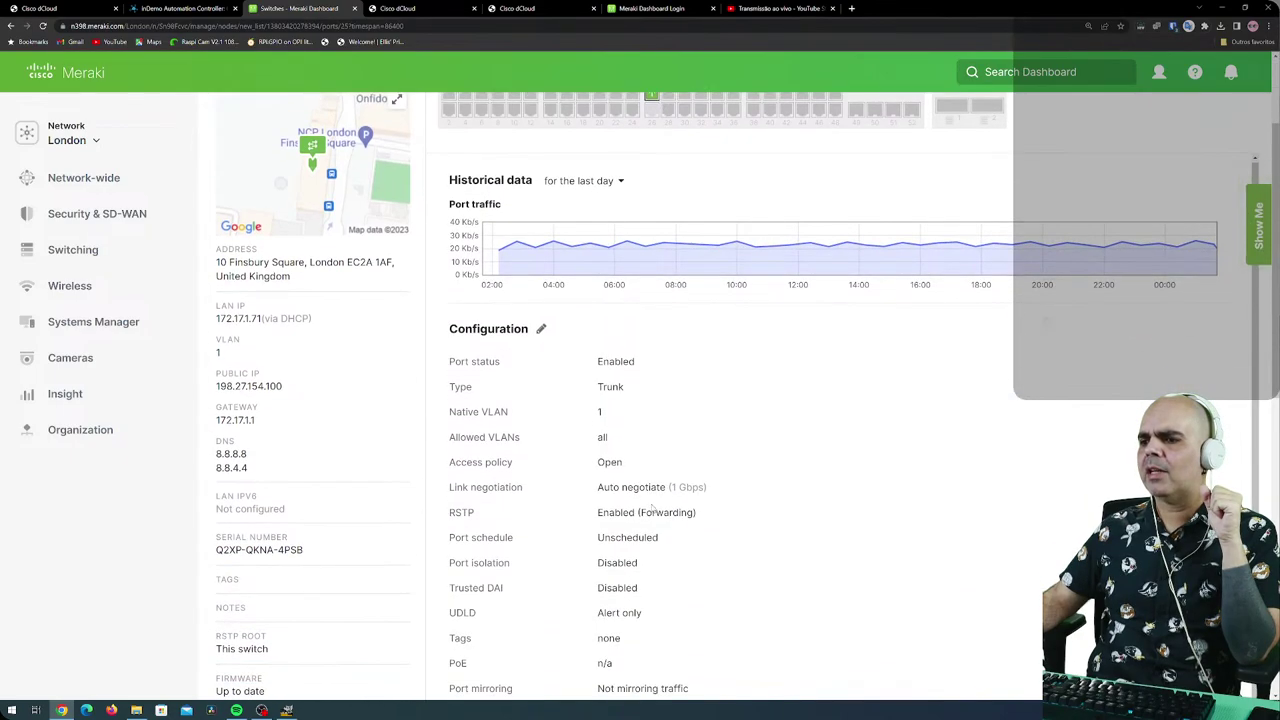
scroll(616, 424, up, 2)
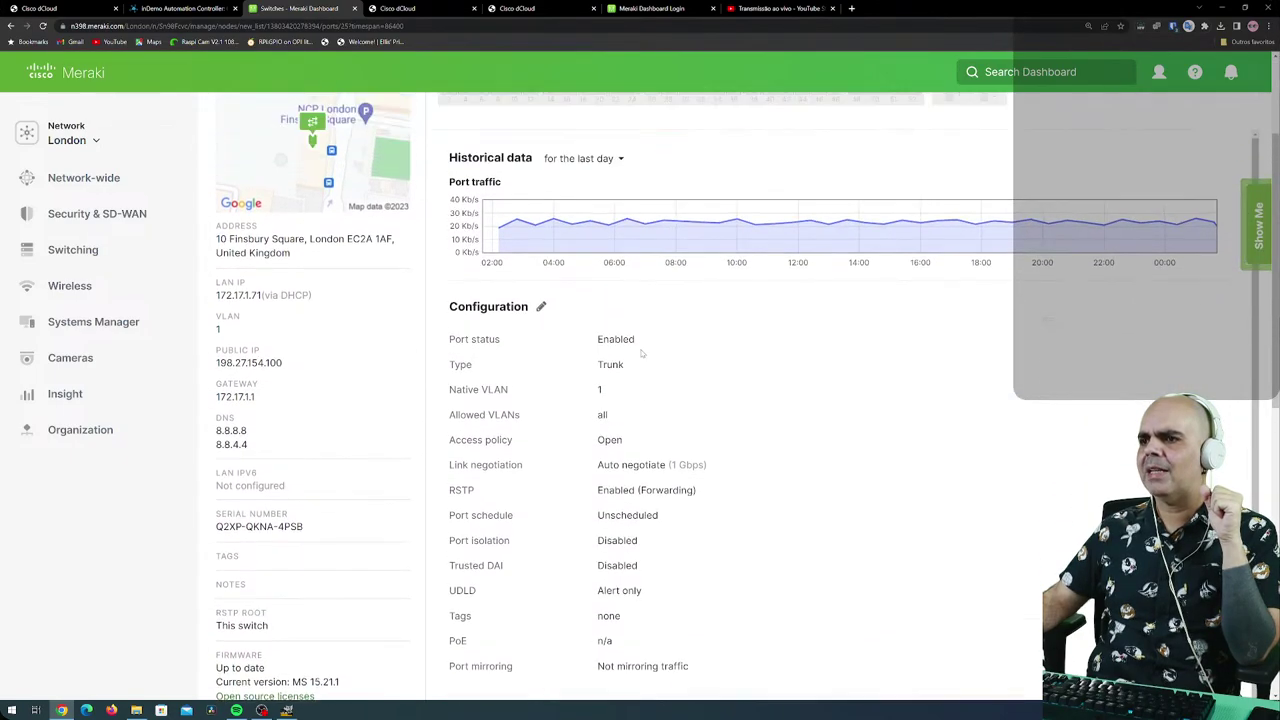
scroll(553, 381, down, 3)
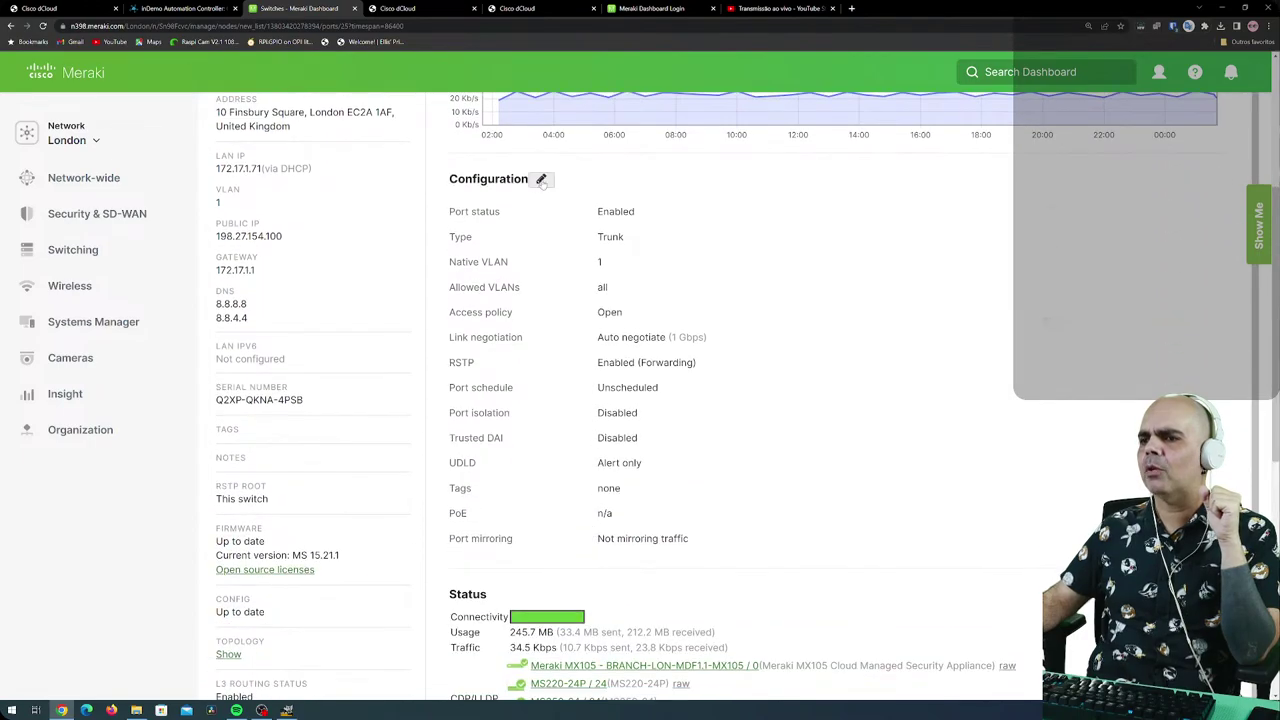
Examine port 25's status, CDP/LLDP neighbours, troubleshooting options and packet statistics.
scroll(553, 381, down, 2)
scroll(542, 521, down, 2)
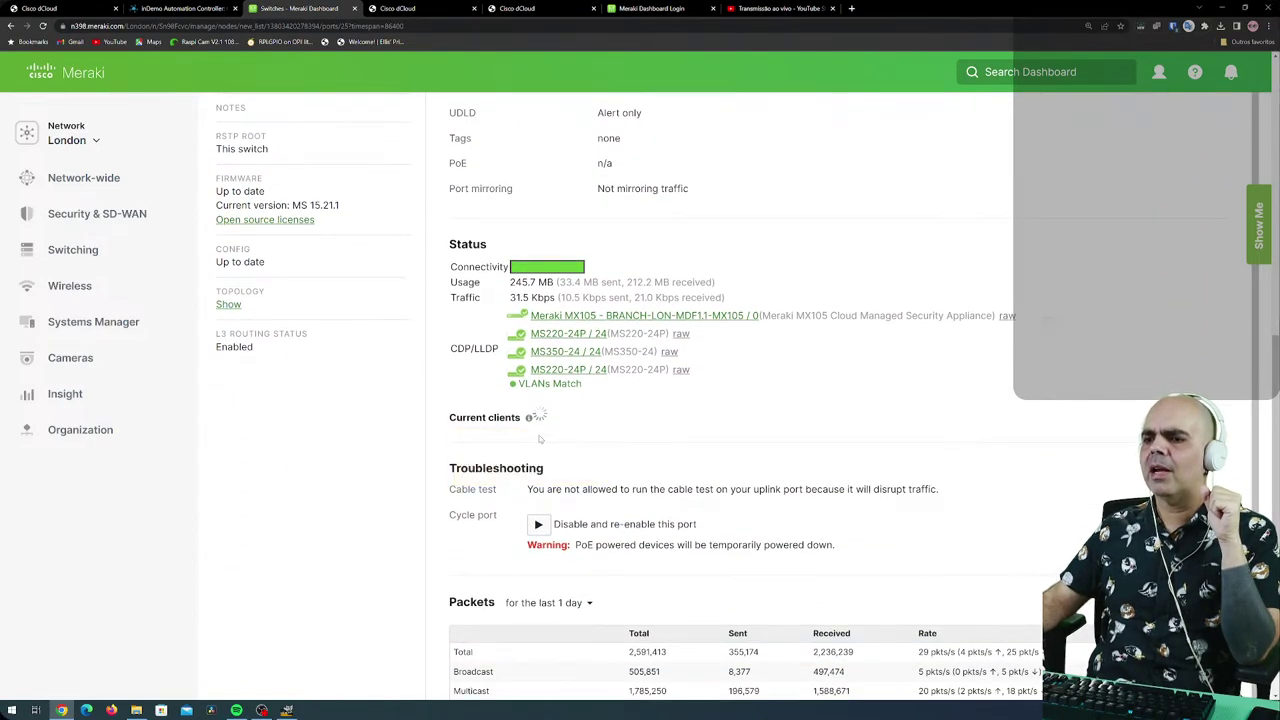
scroll(494, 379, down, 2)
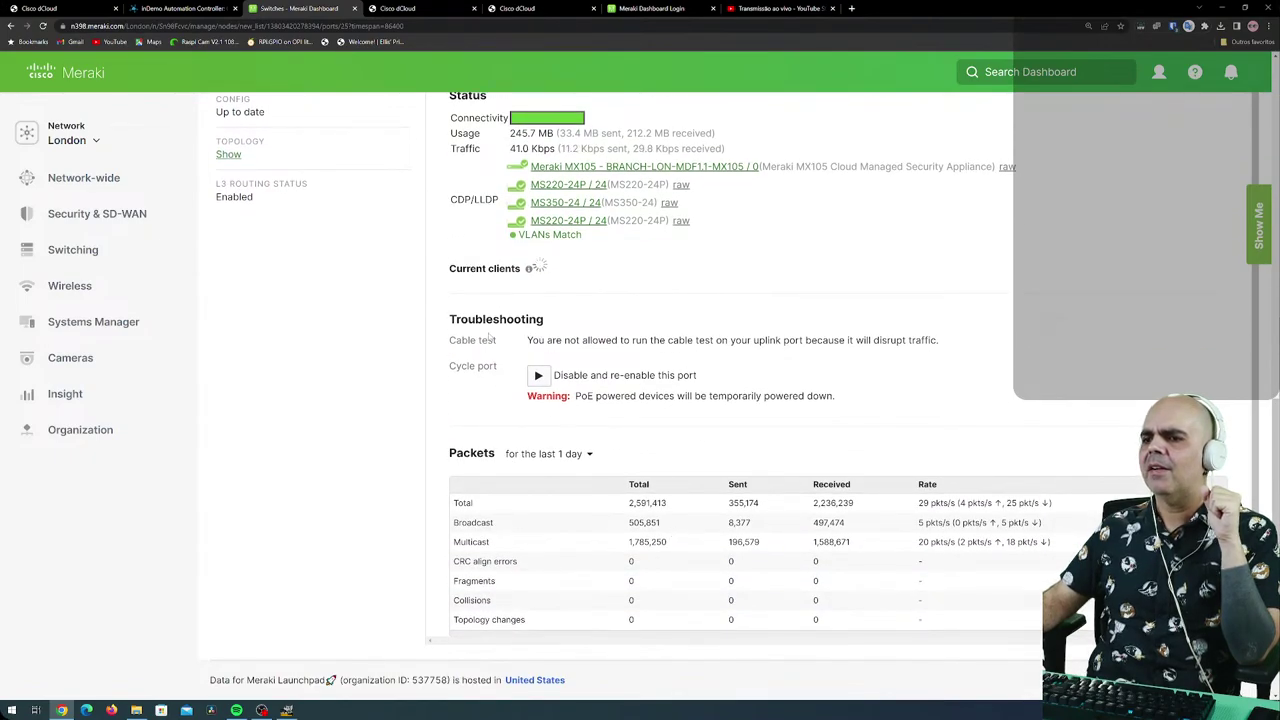
scroll(738, 473, up, 10)
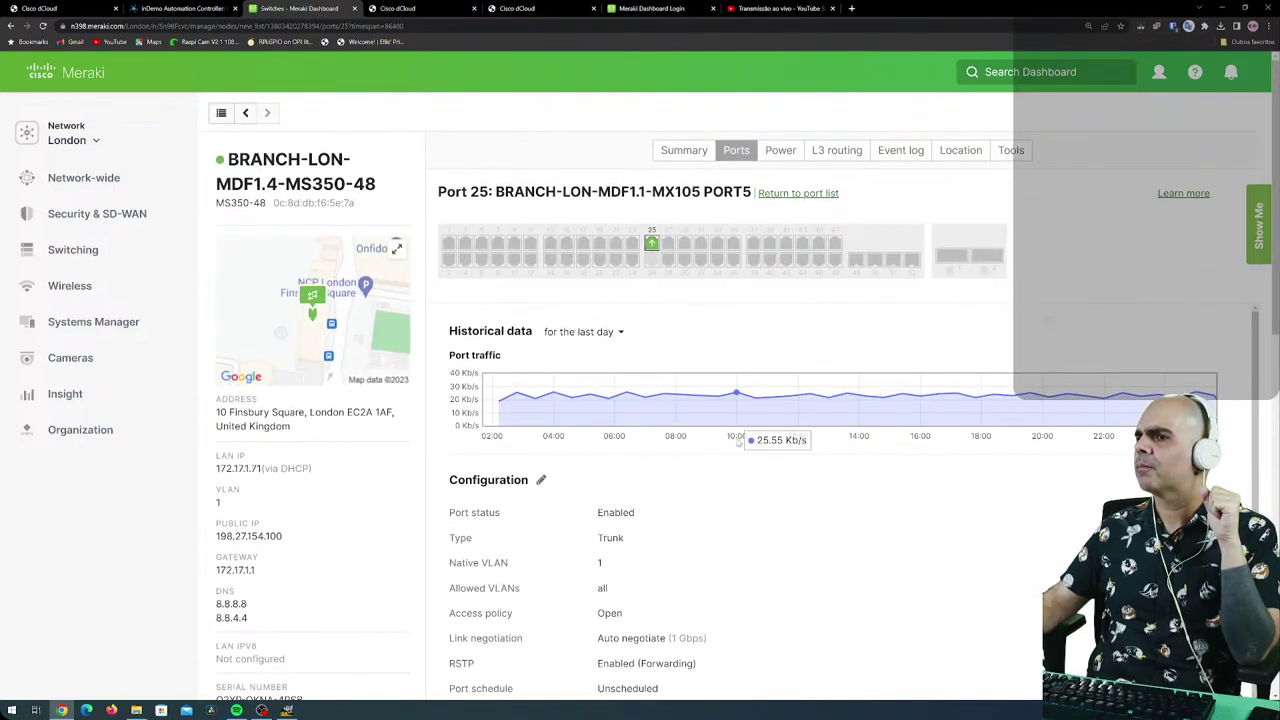
View the switch's power supply slots and its Layer 3 routing page with the MAC forwarding and ARP tables.
click(778, 152)
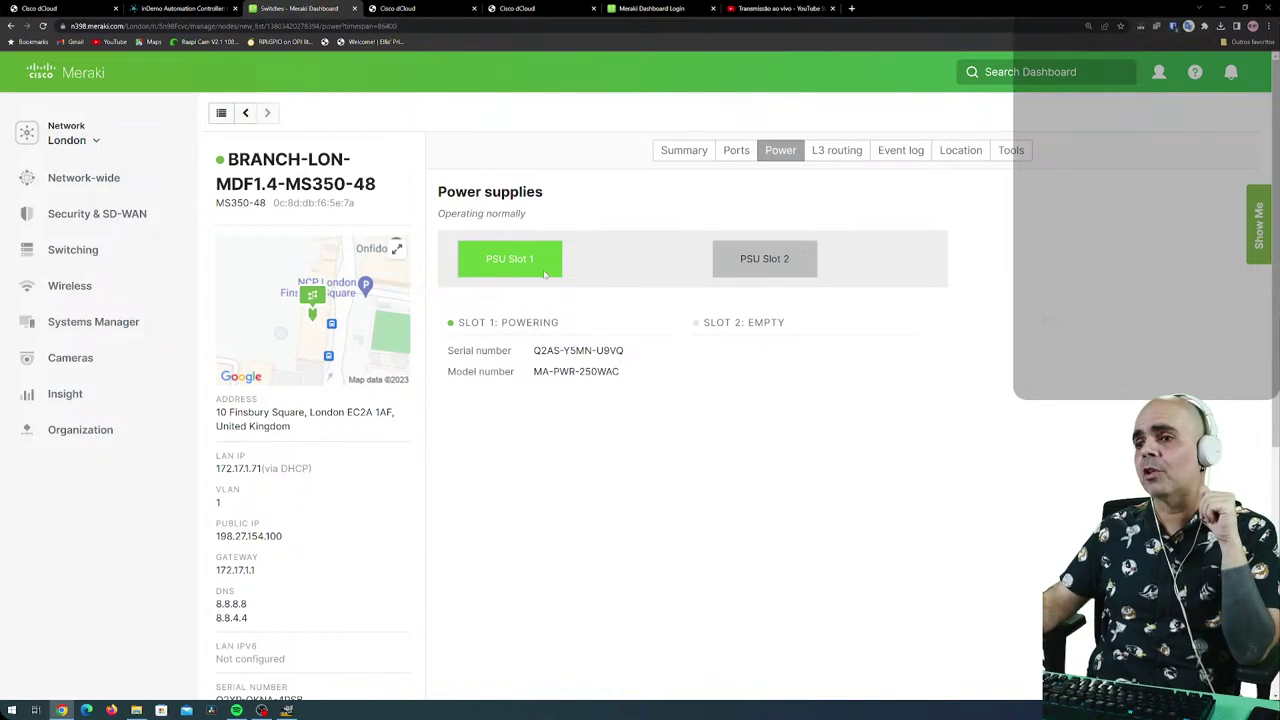
click(855, 156)
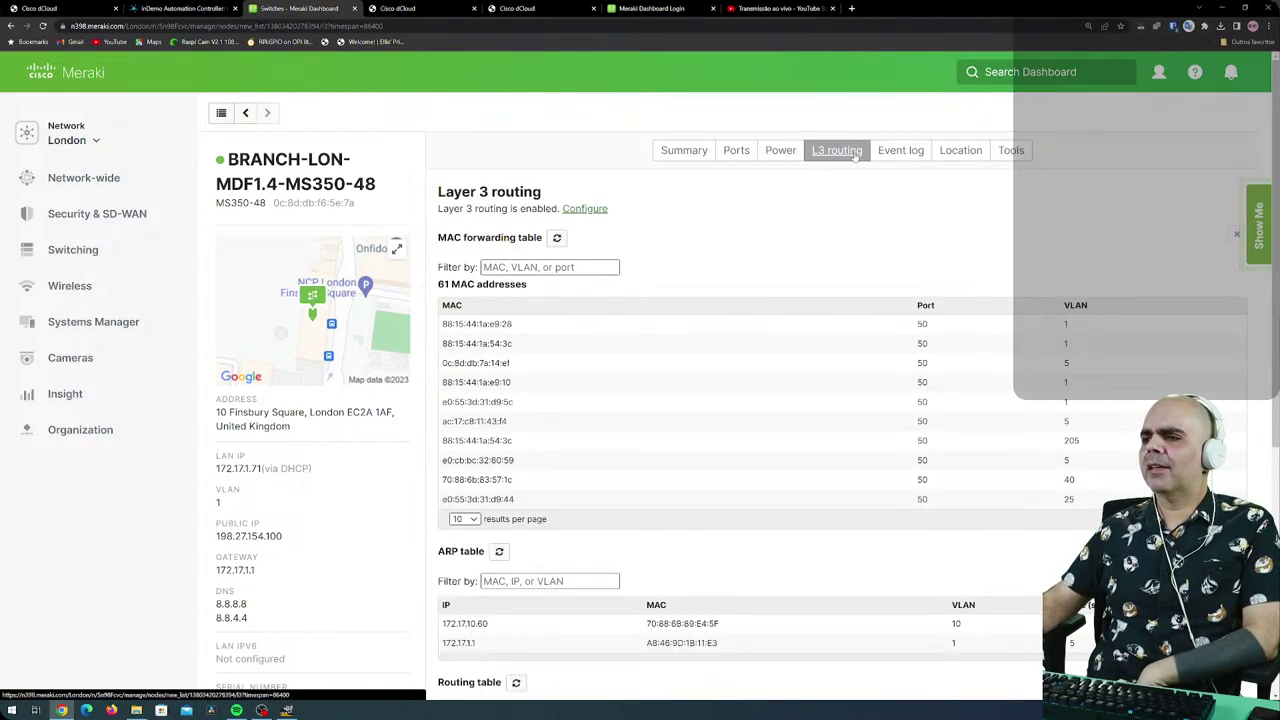
View the switch's event log and its location in the network topology.
click(906, 156)
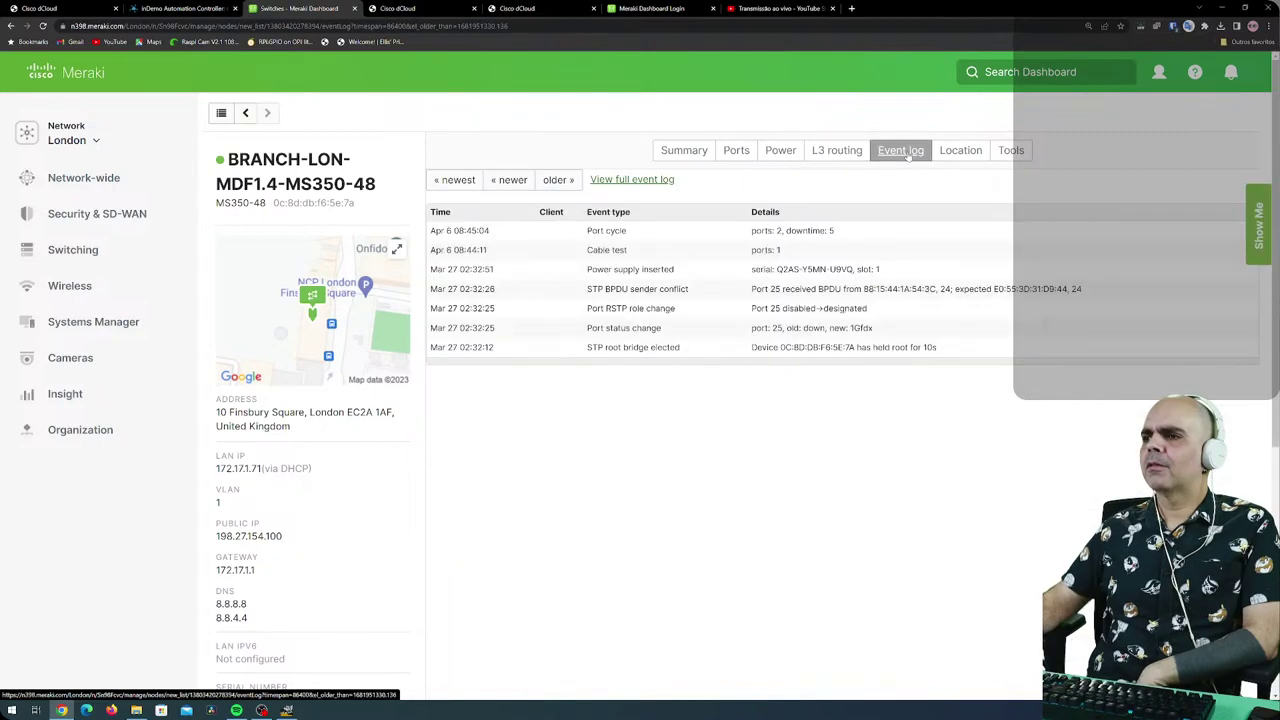
click(958, 156)
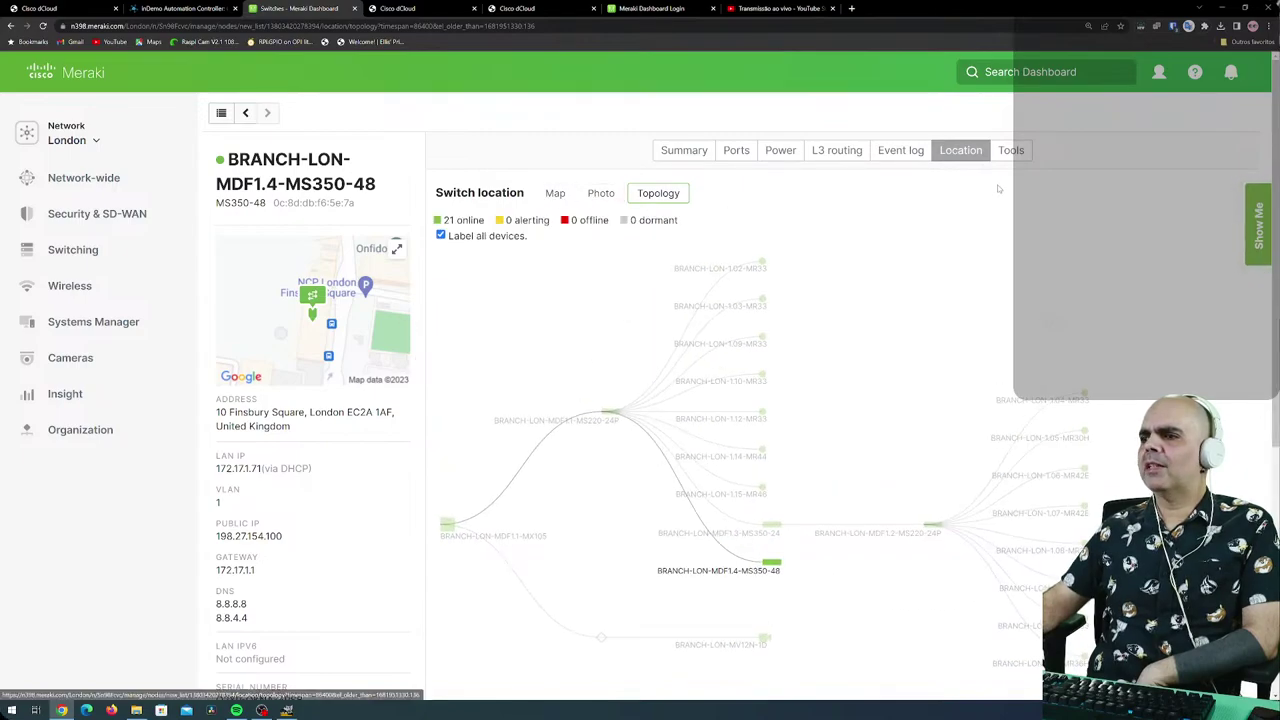
Open the switch's diagnostic tools and examine the available tests, from ping and traceroute to cable test and Wake client.
click(1010, 151)
scroll(564, 461, down, 5)
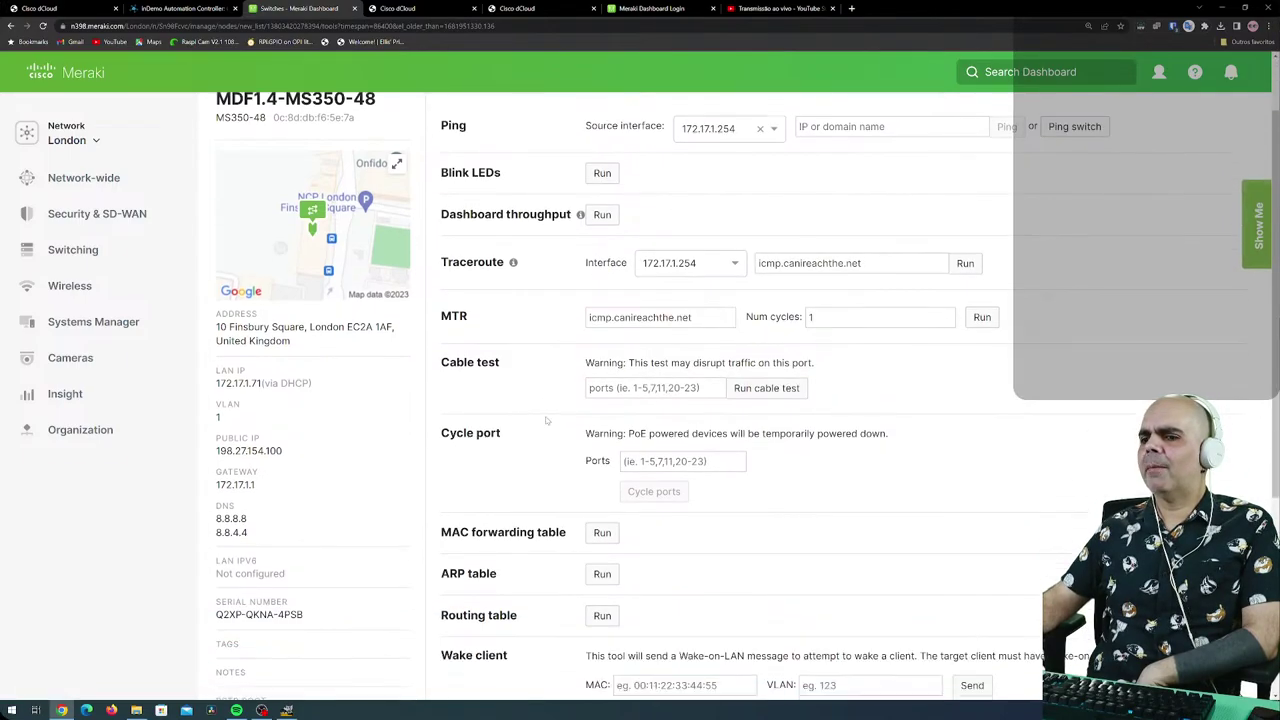
scroll(564, 461, up, 4)
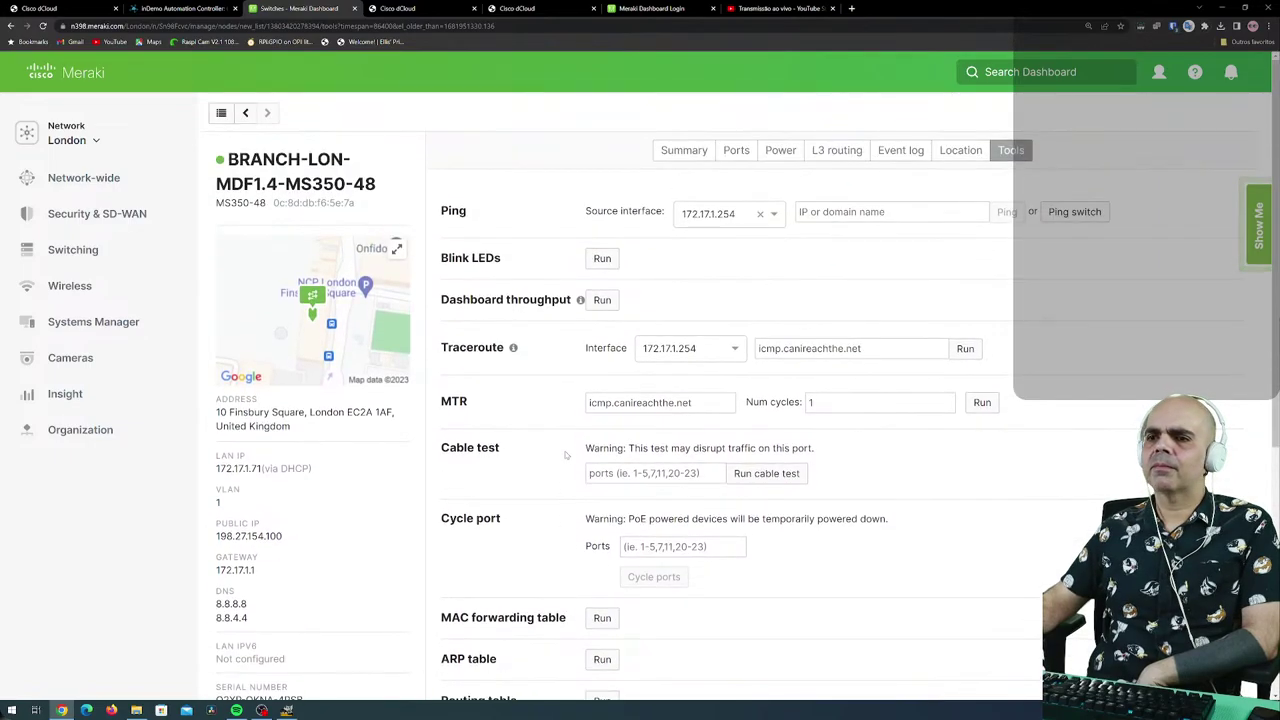
Open the London network's switch ports list and look through the listed ports.
mouse_move(128, 213)
mouse_move(100, 265)
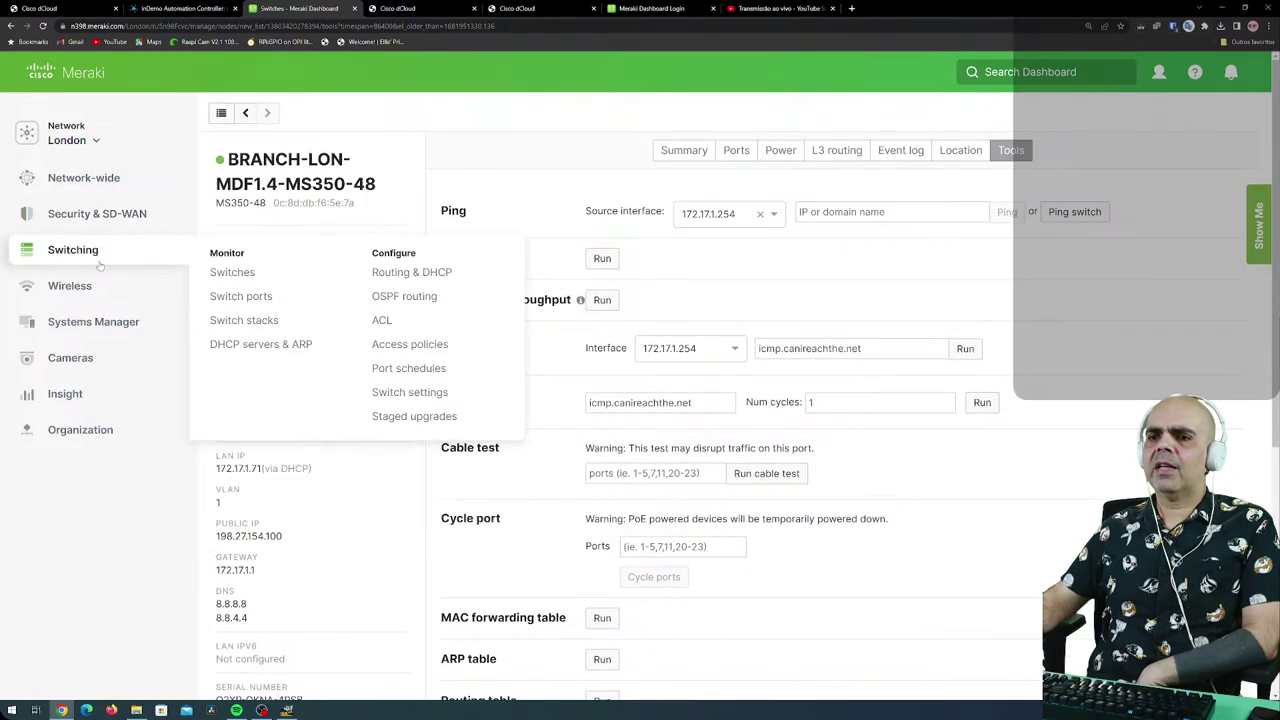
click(241, 294)
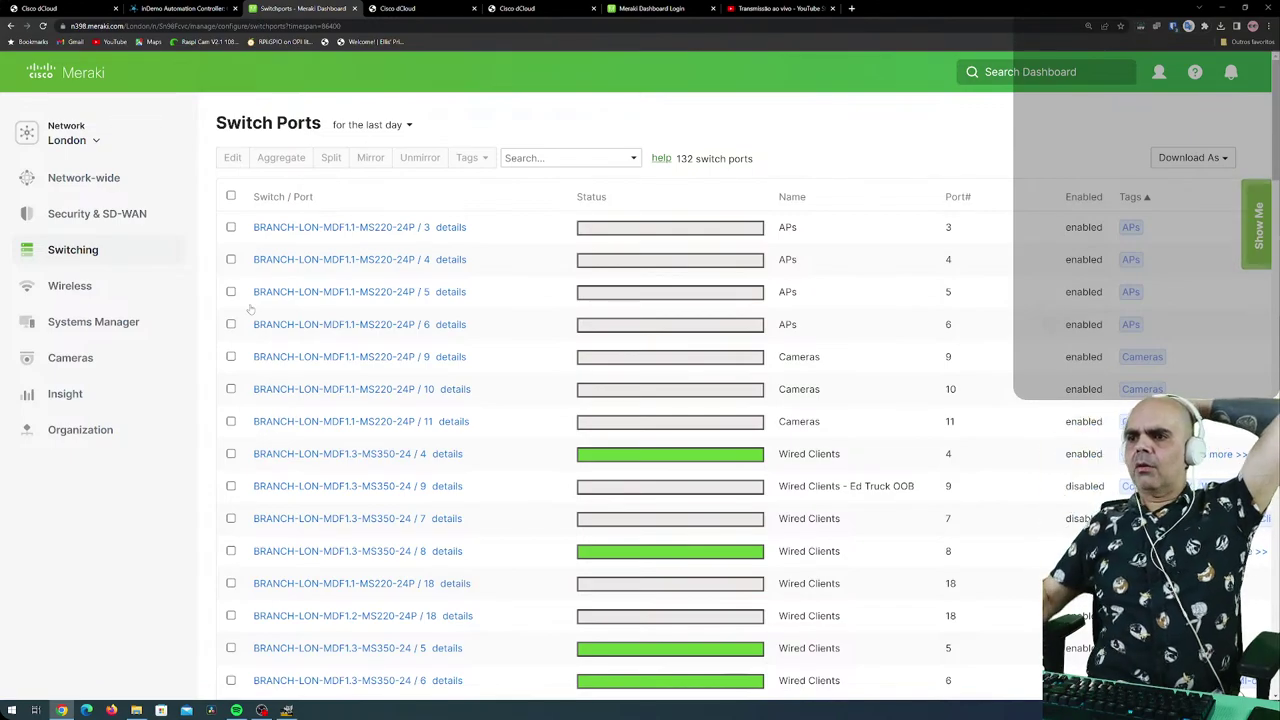
scroll(398, 250, down, 3)
scroll(390, 294, down, 10)
scroll(390, 294, down, 4)
scroll(390, 294, up, 2)
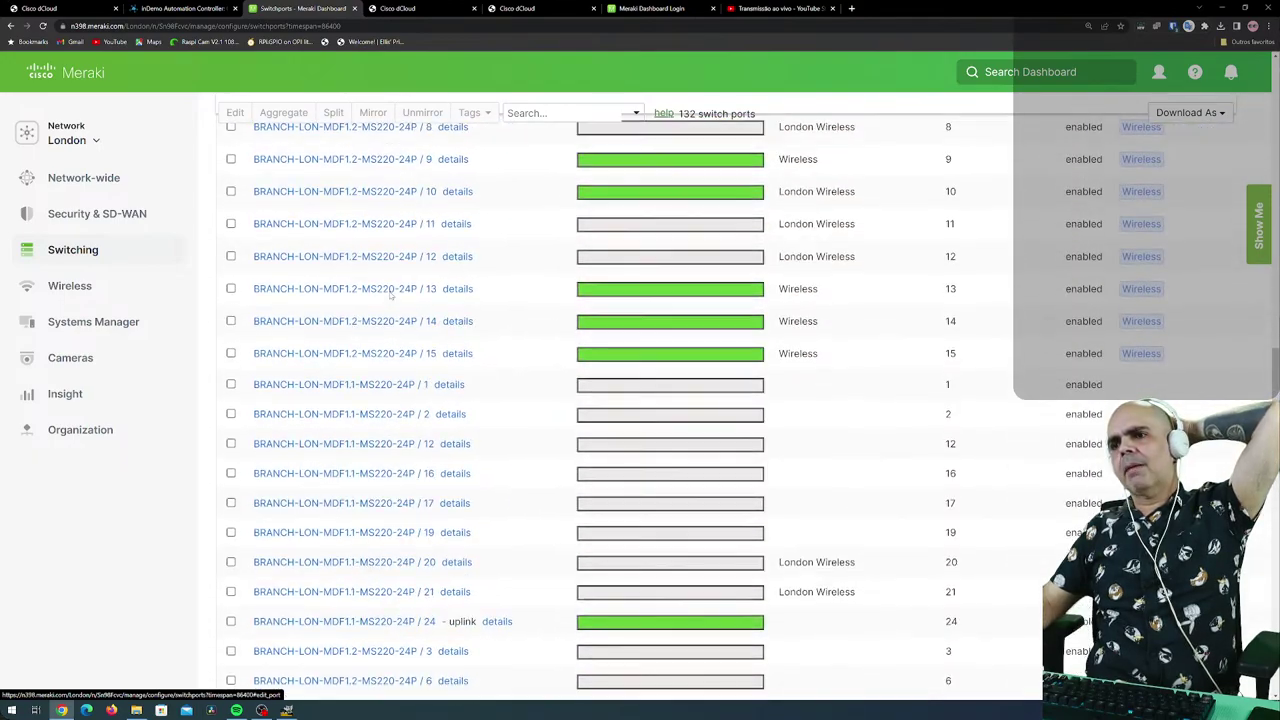
scroll(390, 294, up, 10)
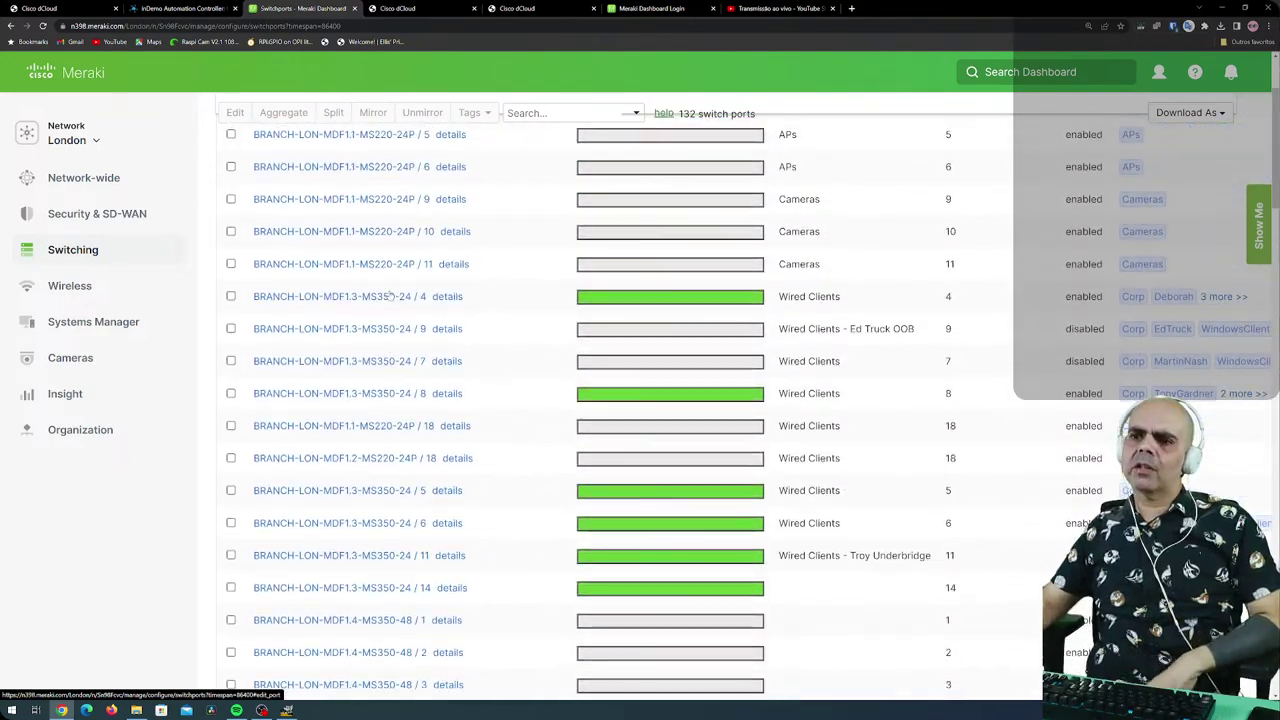
scroll(390, 294, up, 2)
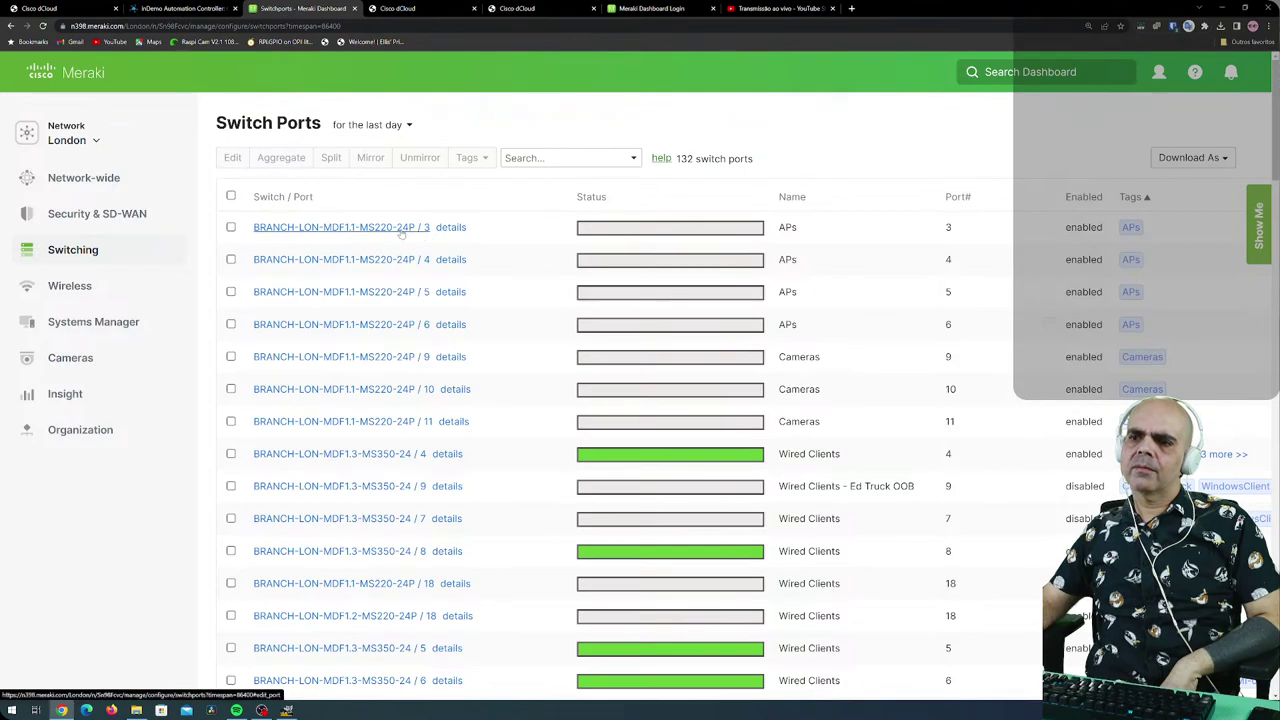
Open the settings of BRANCH-LON-MDF1.1-MS220-24P port 3 and examine its name, link negotiation and port schedule options.
click(401, 229)
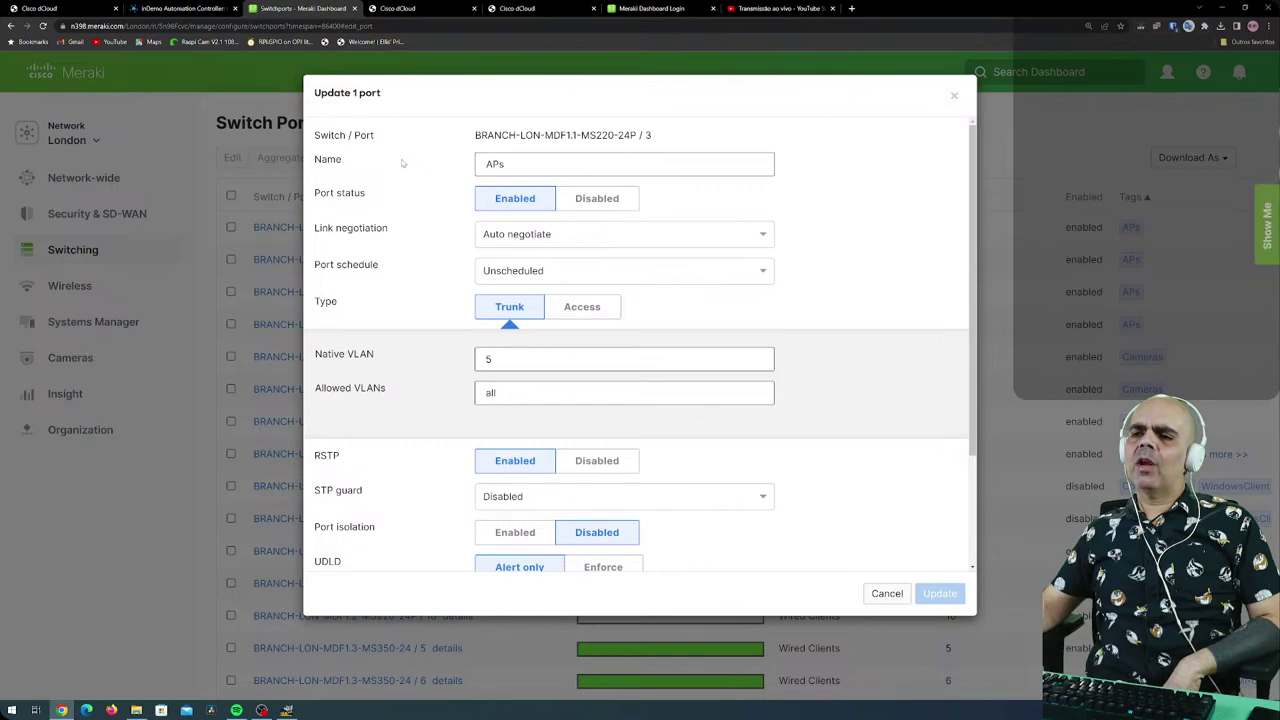
drag(505, 165, 476, 168)
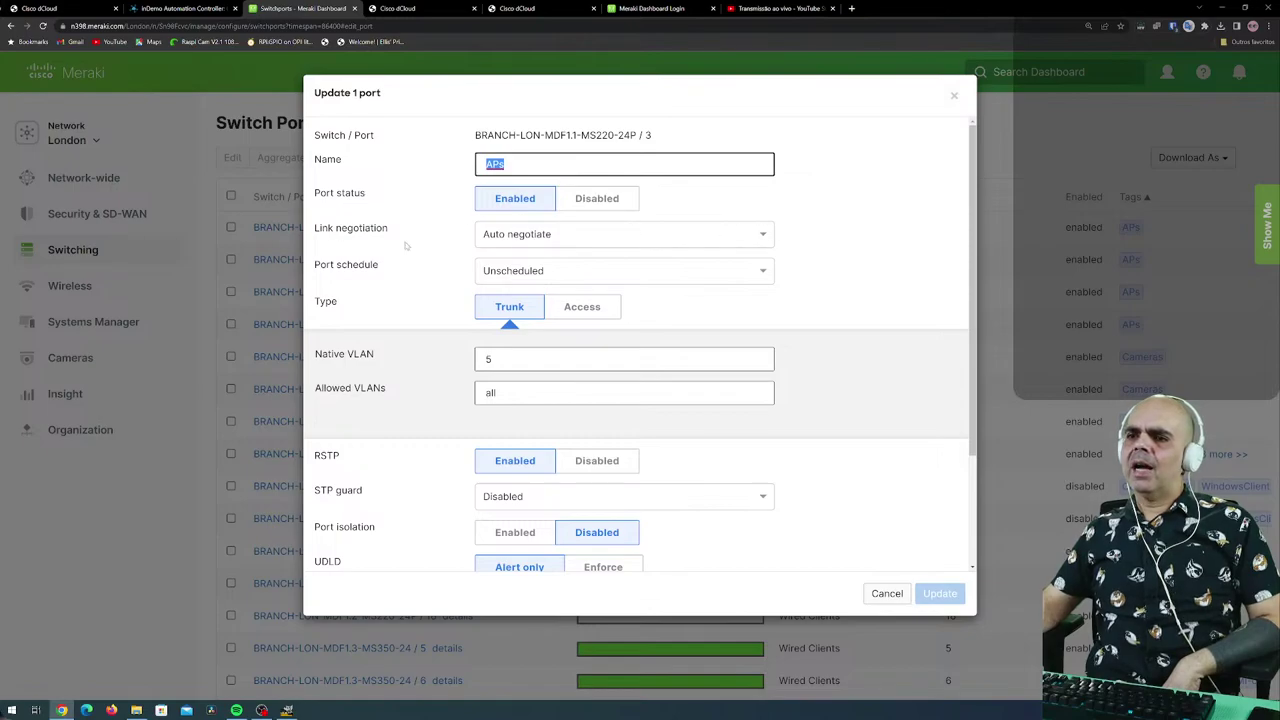
click(753, 237)
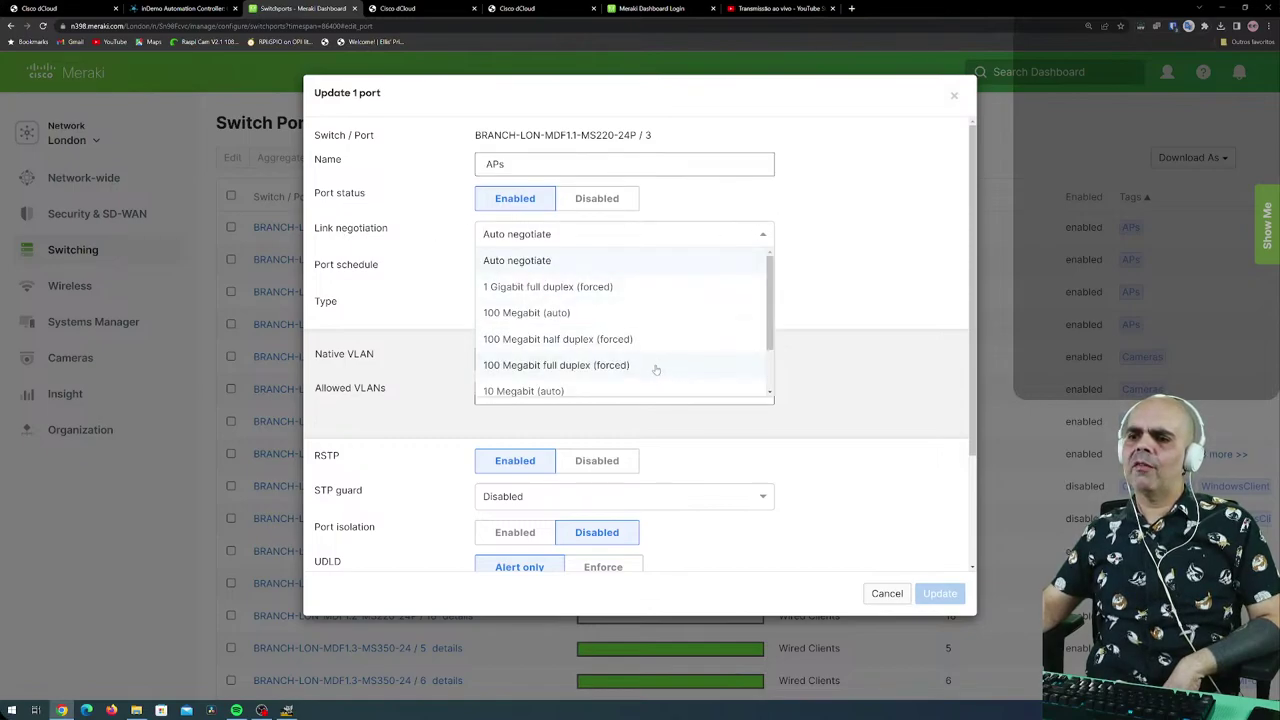
scroll(660, 350, down, 2)
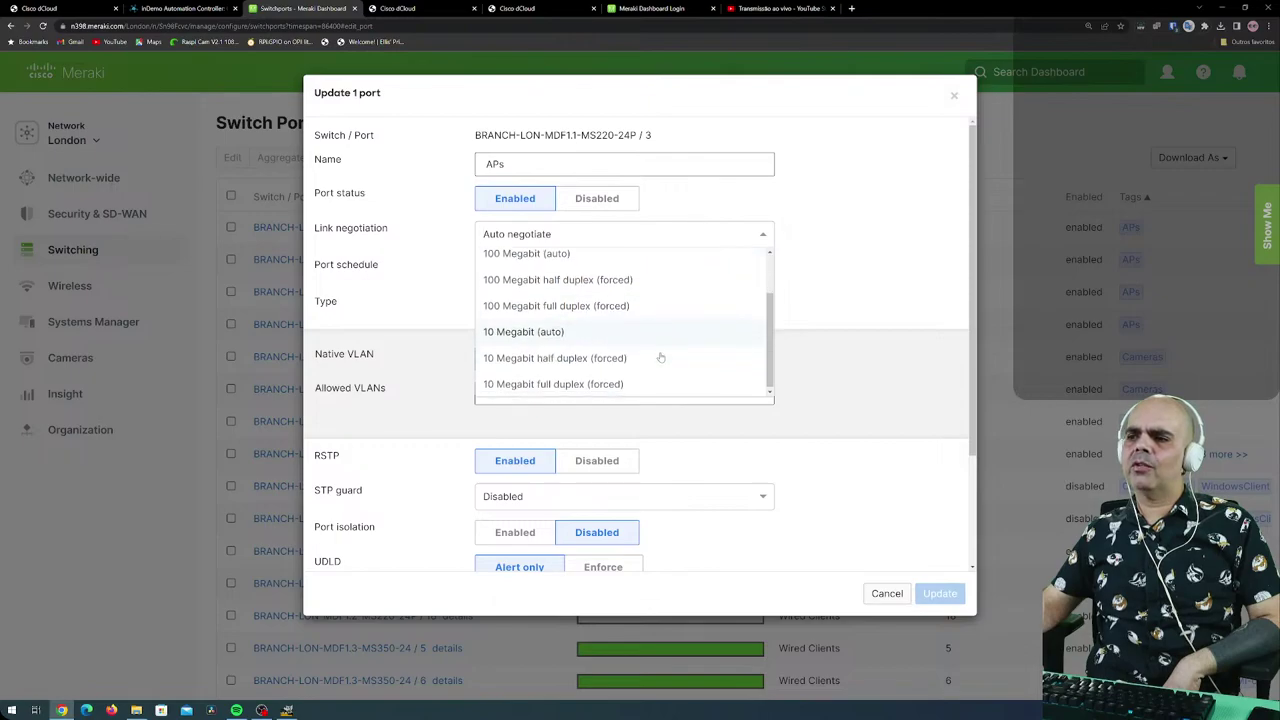
click(826, 253)
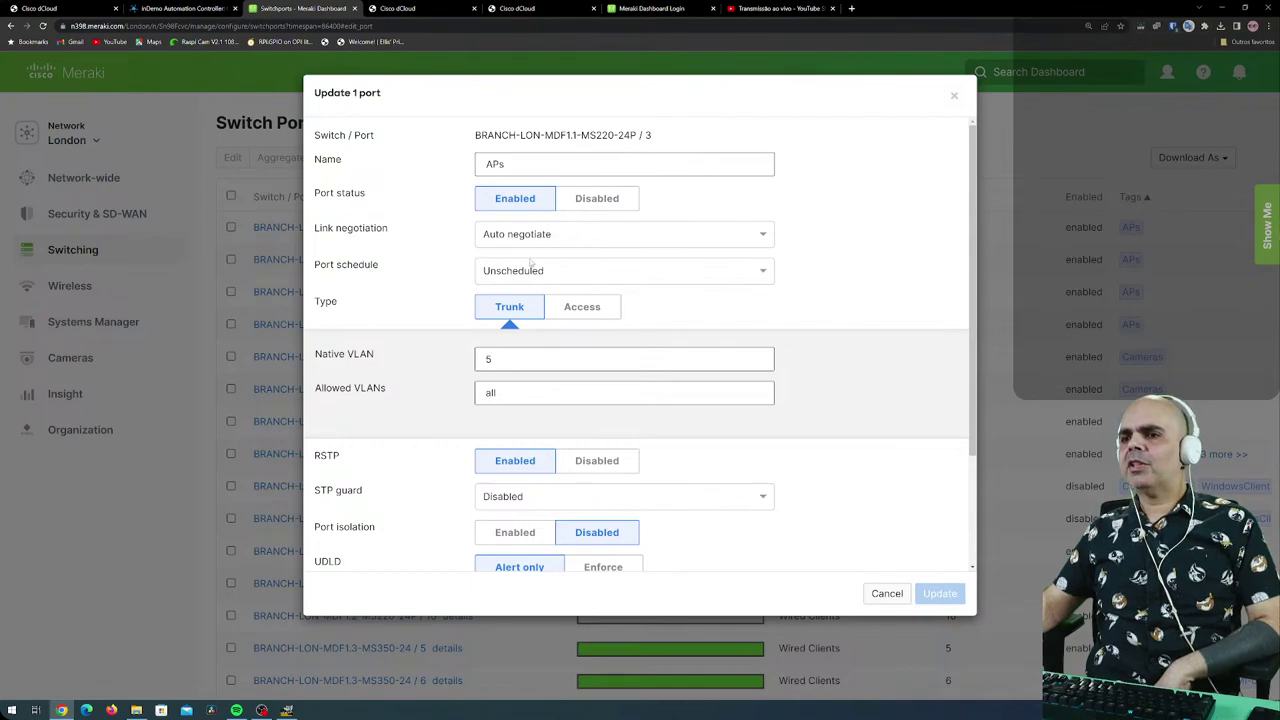
click(611, 279)
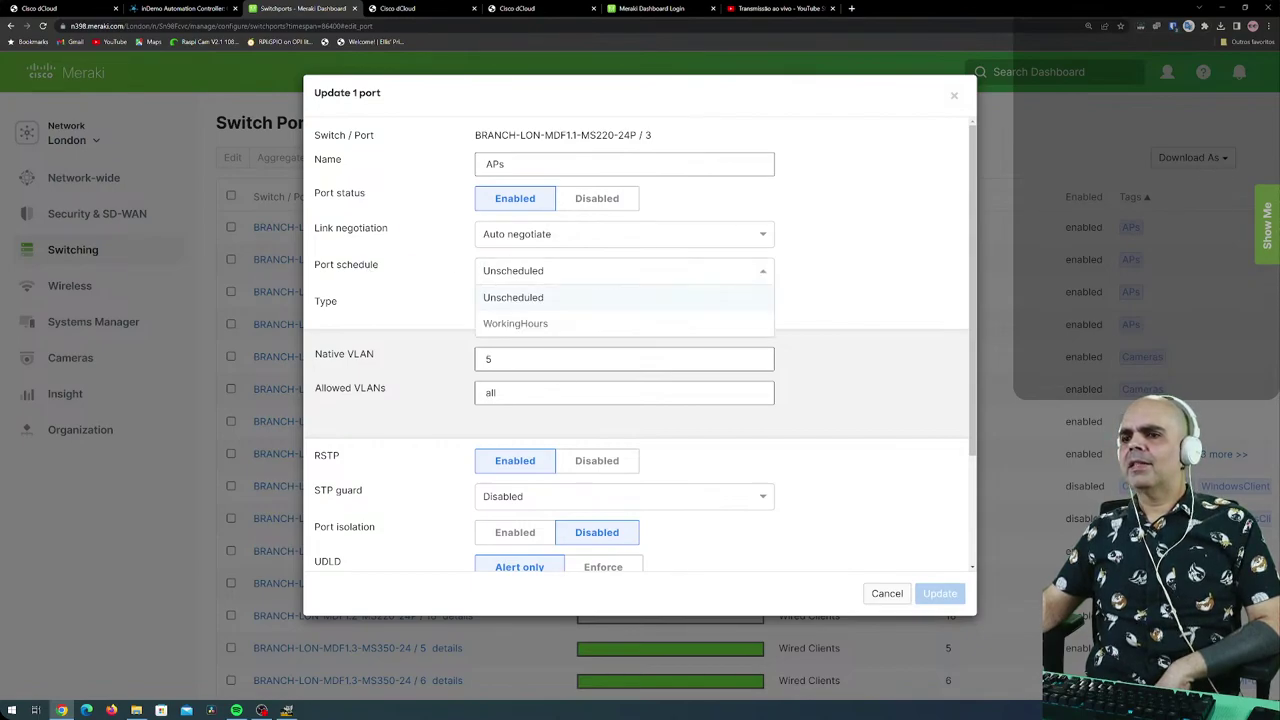
click(702, 298)
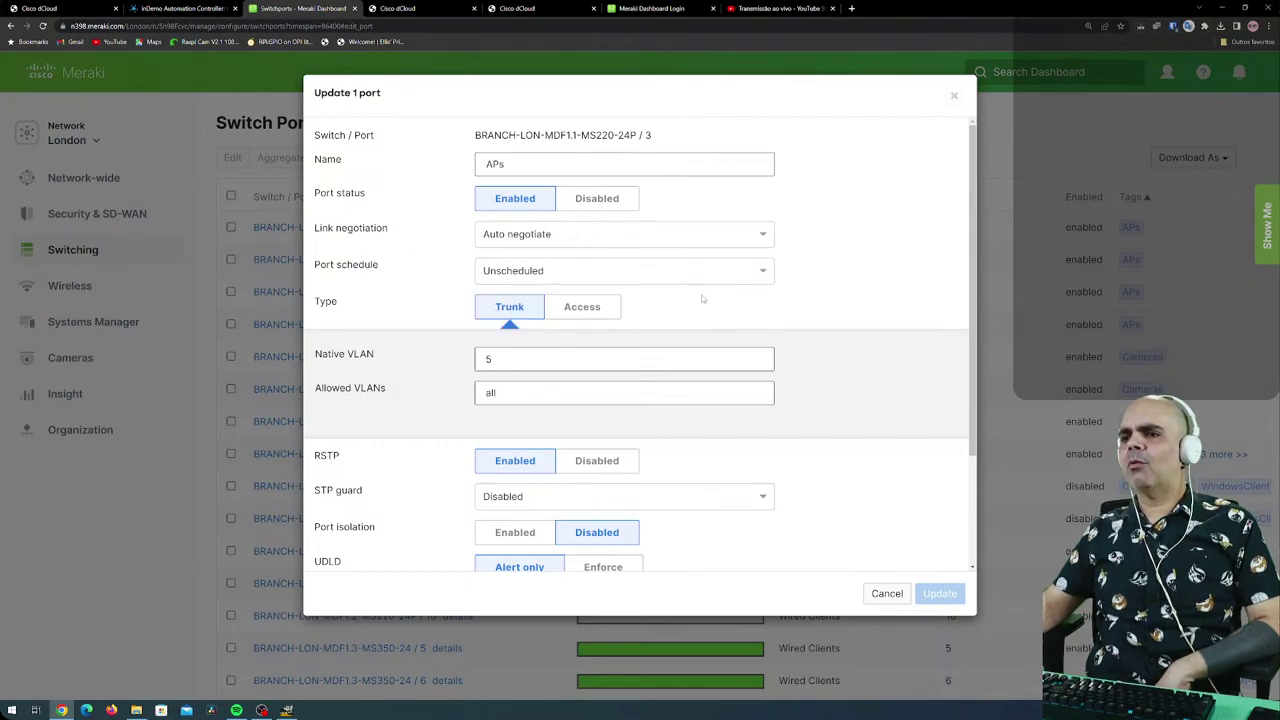
click(565, 280)
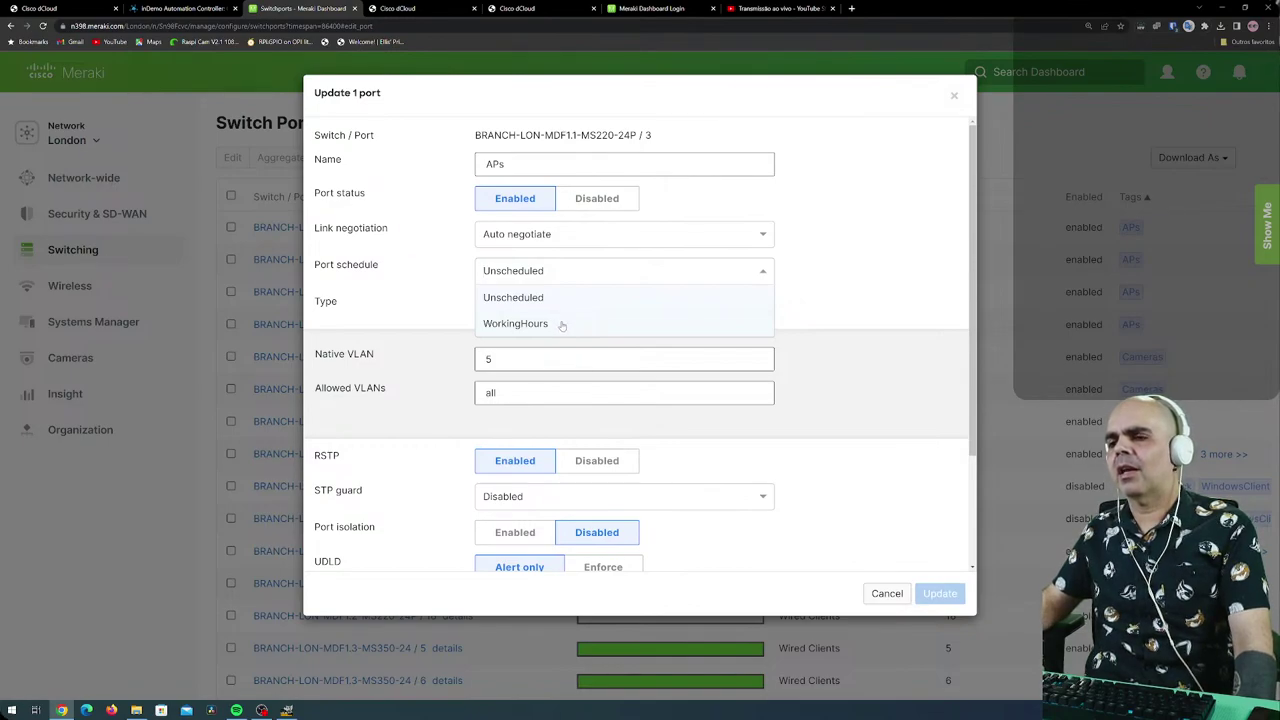
click(859, 307)
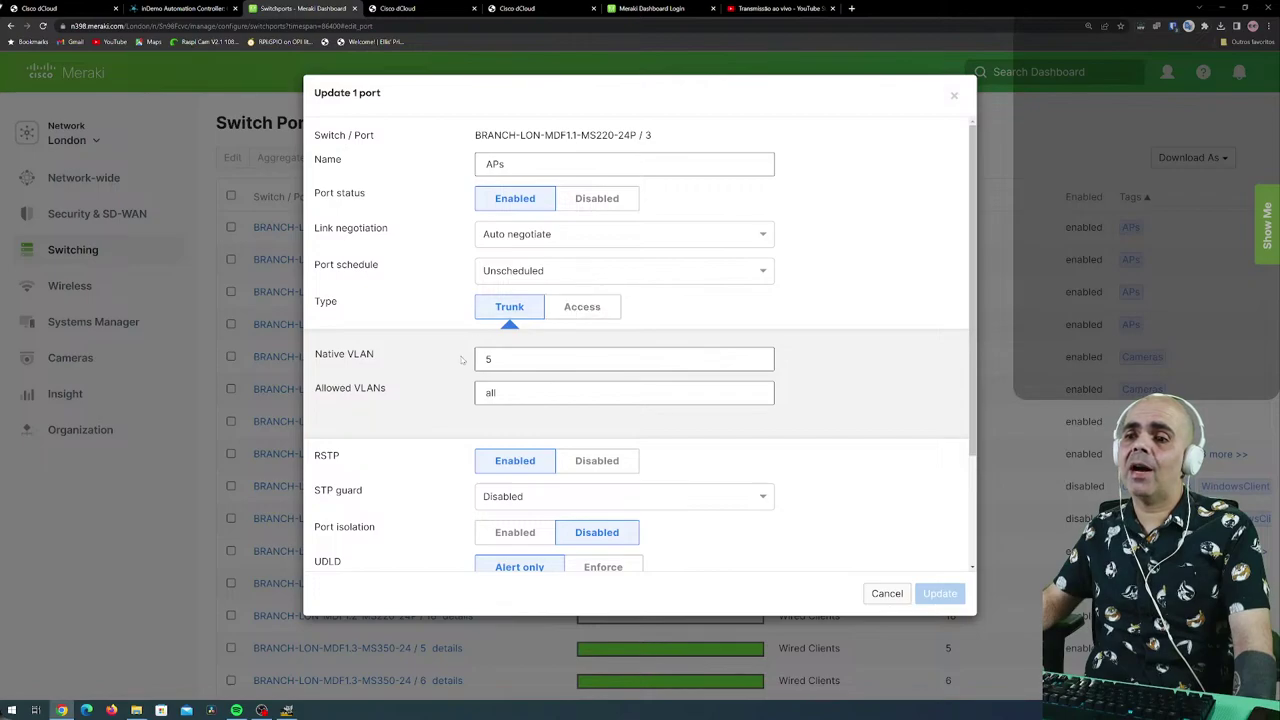
Try restricting the trunk port's allowed VLANs to 1,2,3, and replace the entry with all.
scroll(511, 288, down, 1)
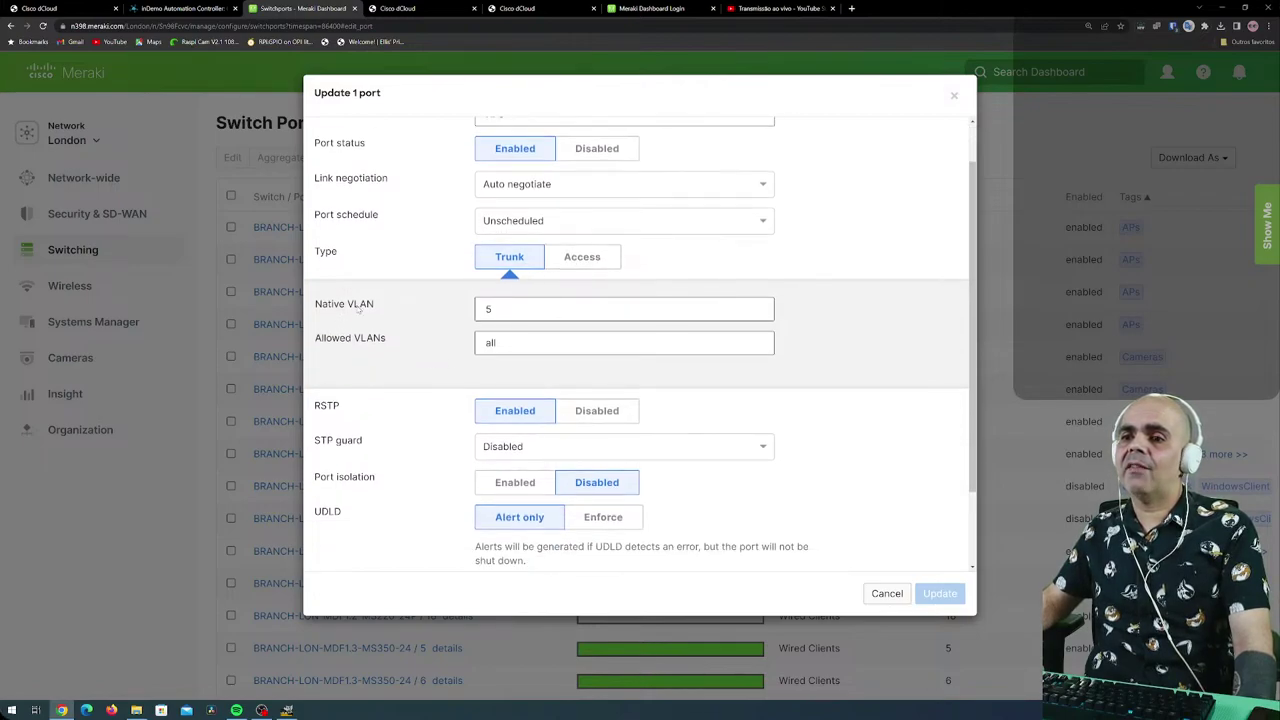
click(348, 343)
click(493, 343)
key(BackSpace)
key(BackSpace)
key(BackSpace)
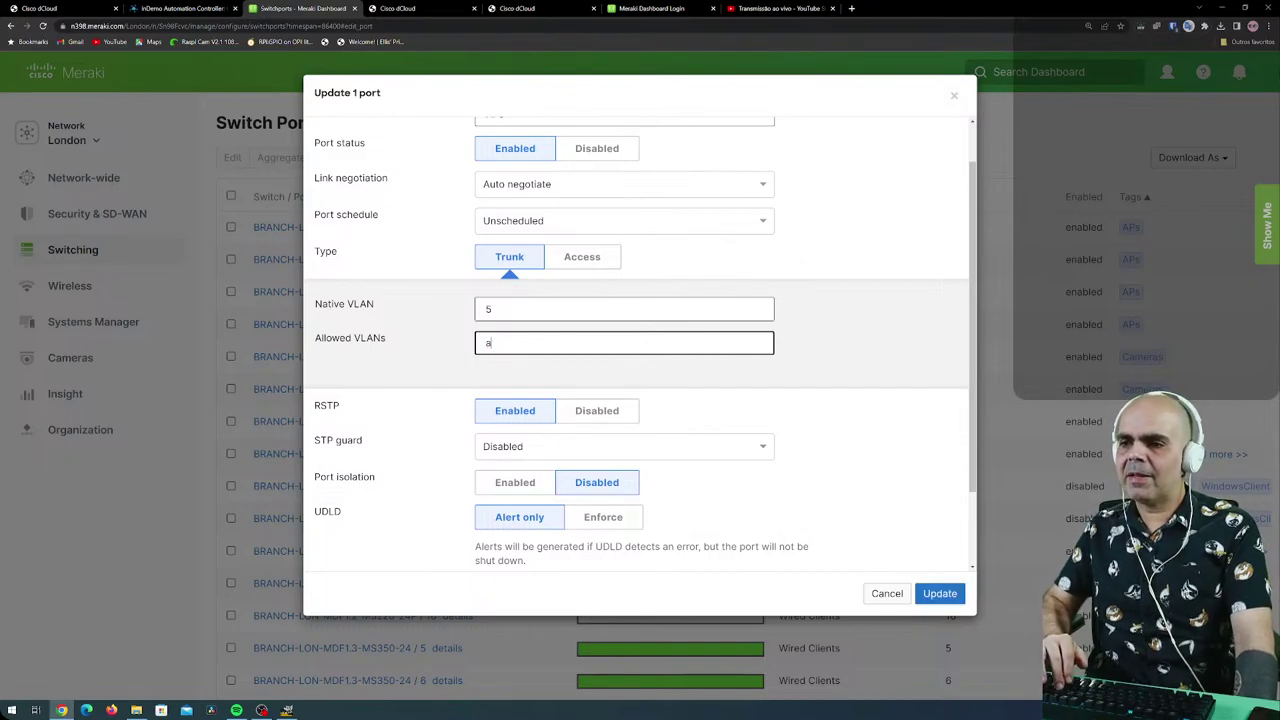
text(1,2,3)
key(BackSpace)
key(BackSpace)
key(BackSpace)
key(BackSpace)
key(BackSpace)
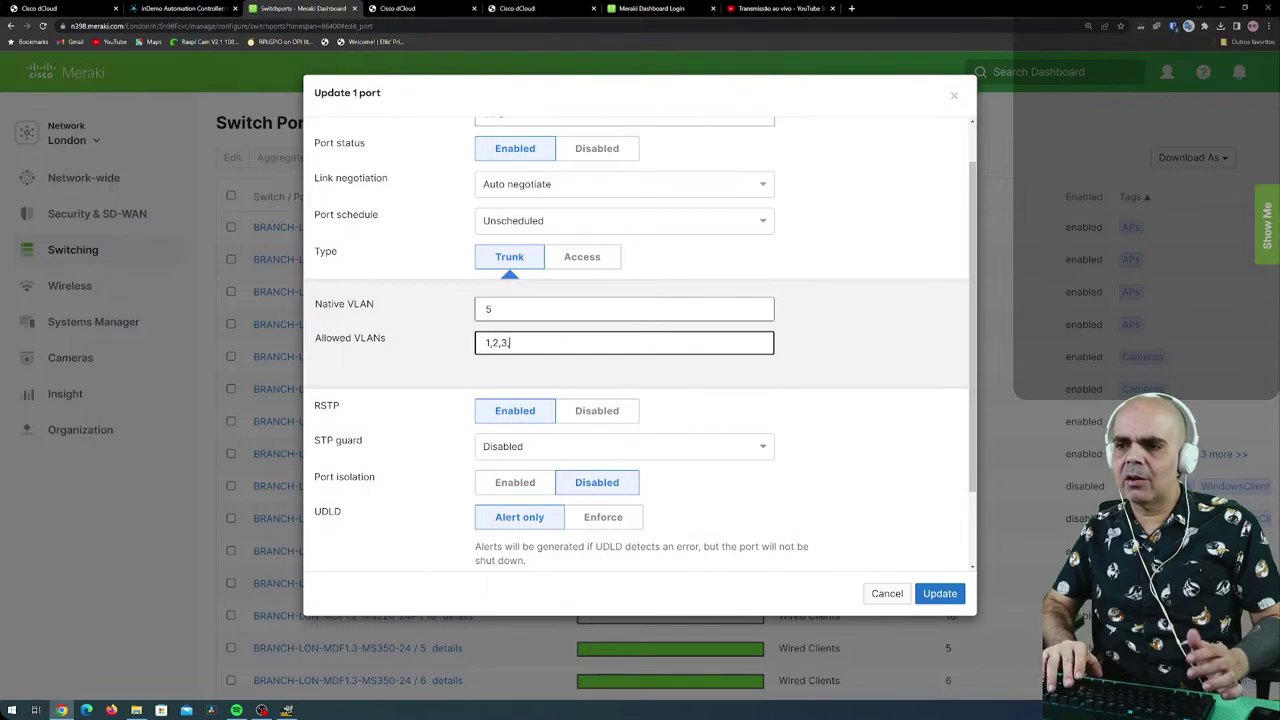
text(all)
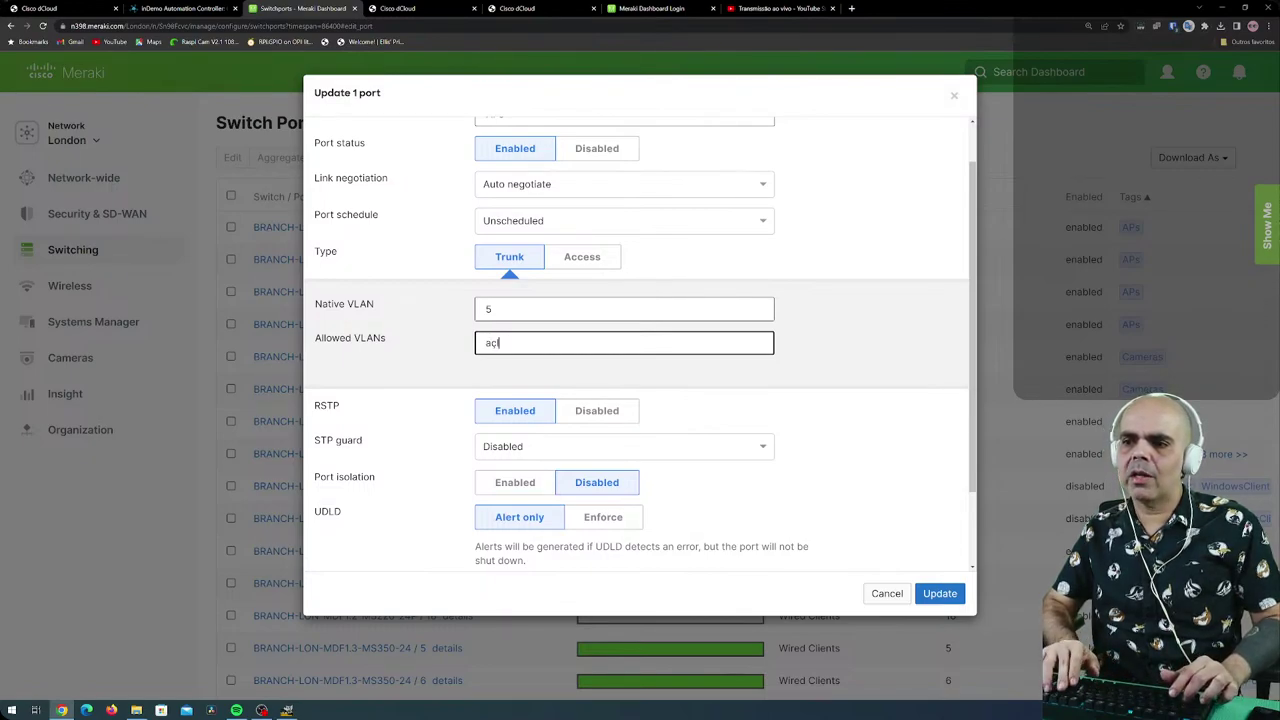
Try the Access port type with the wired_dot1x access policy, and set the policy back to Open.
click(582, 256)
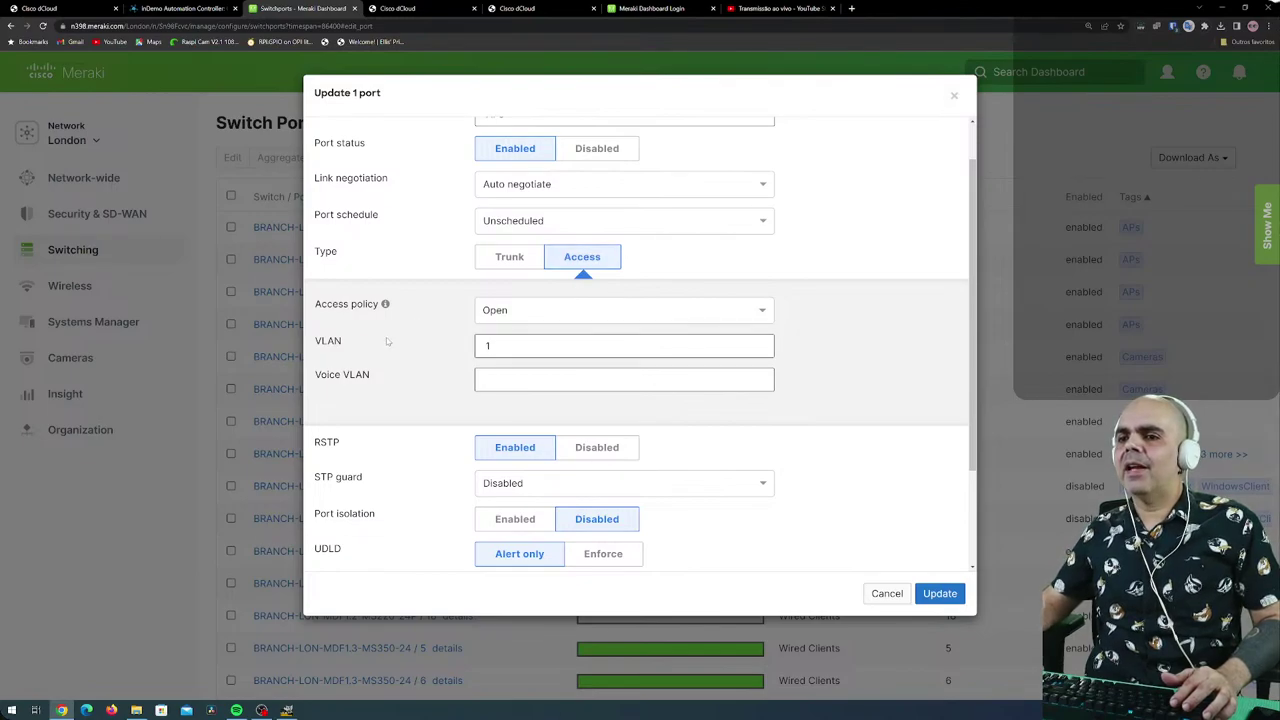
click(500, 345)
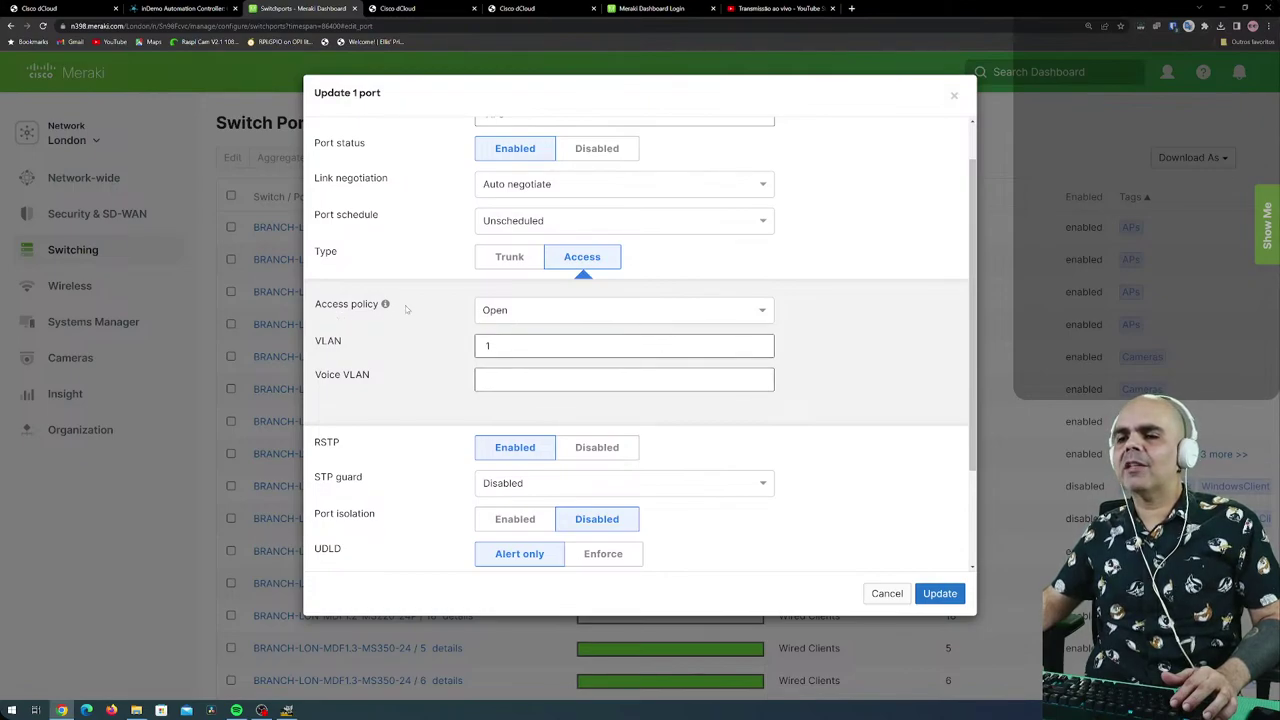
click(761, 311)
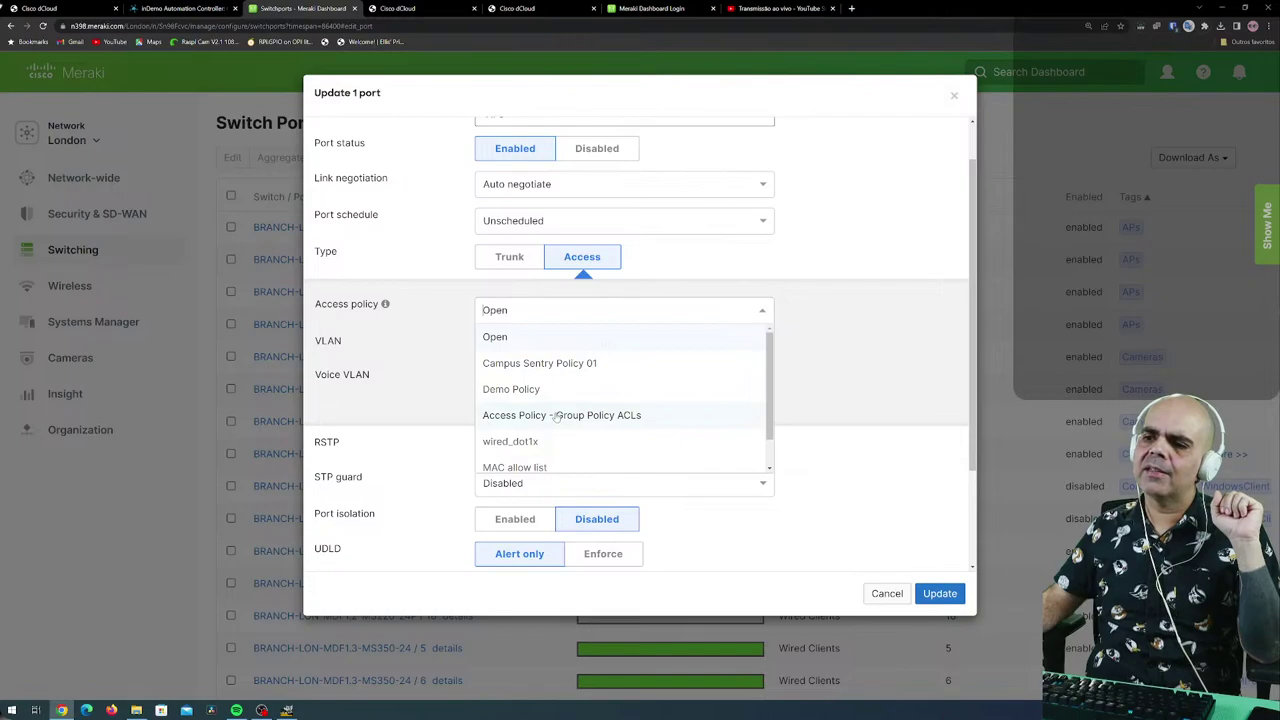
scroll(550, 410, down, 1)
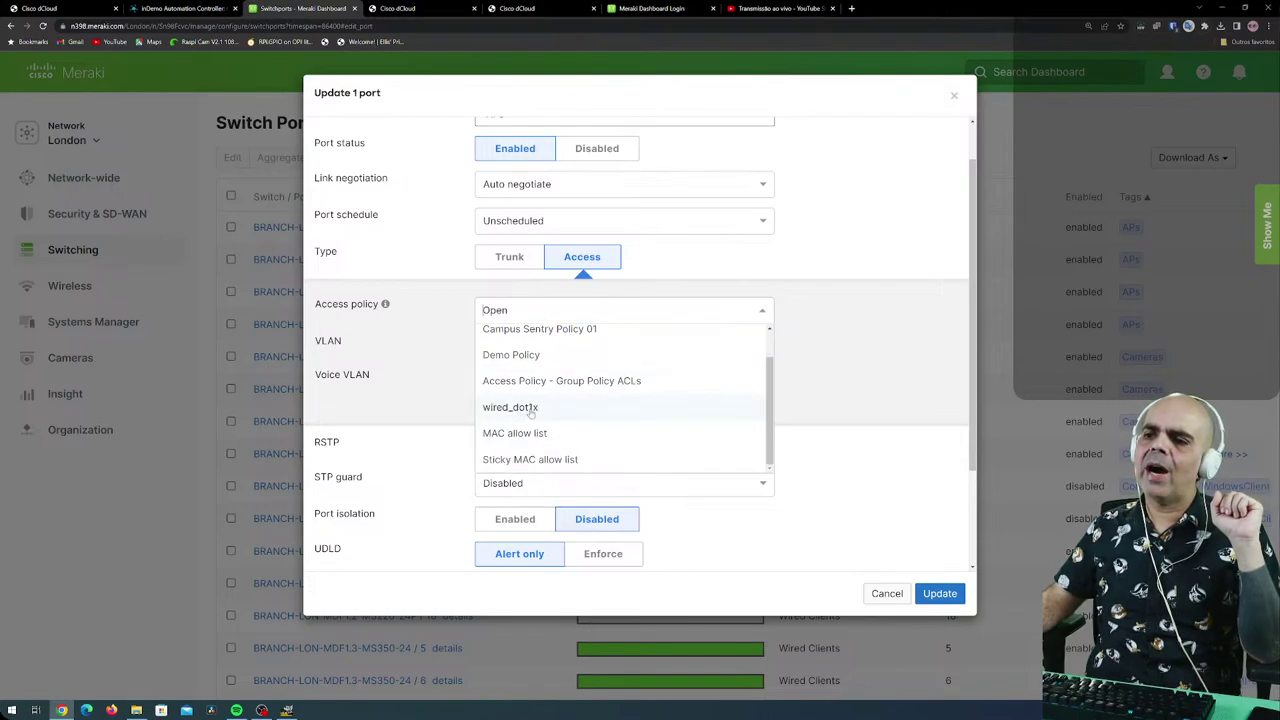
click(530, 410)
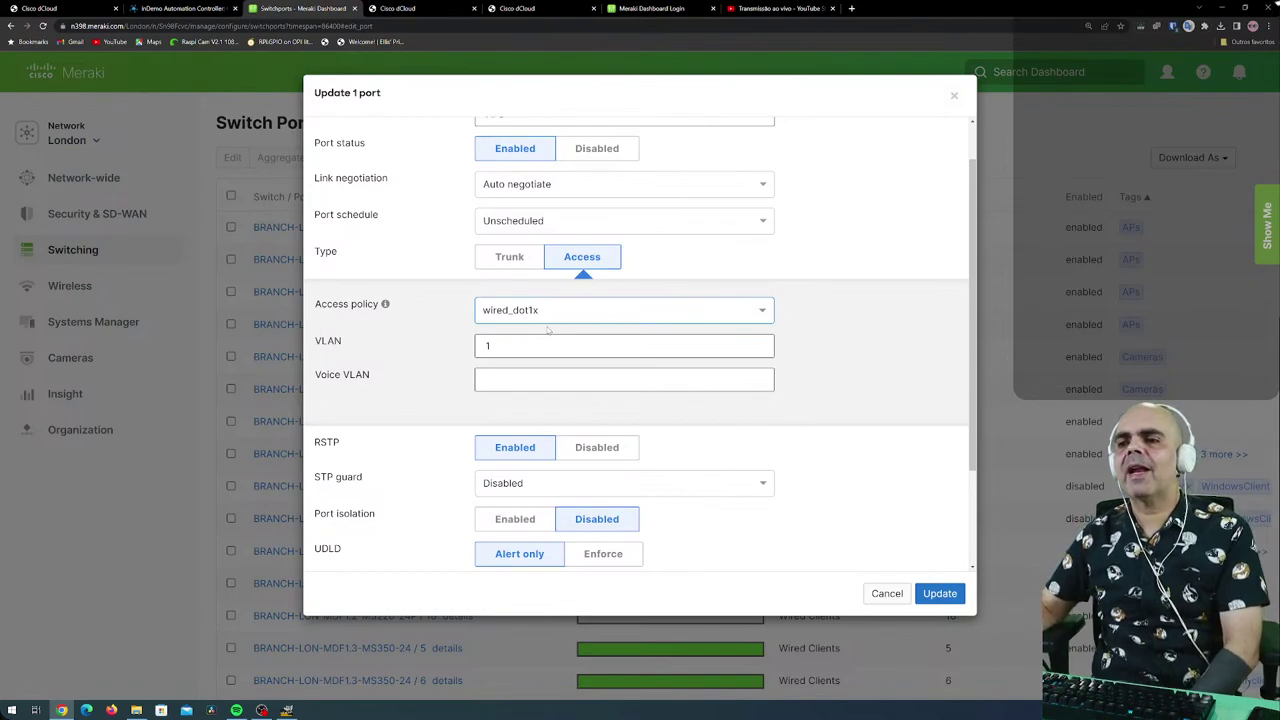
mouse_move(386, 305)
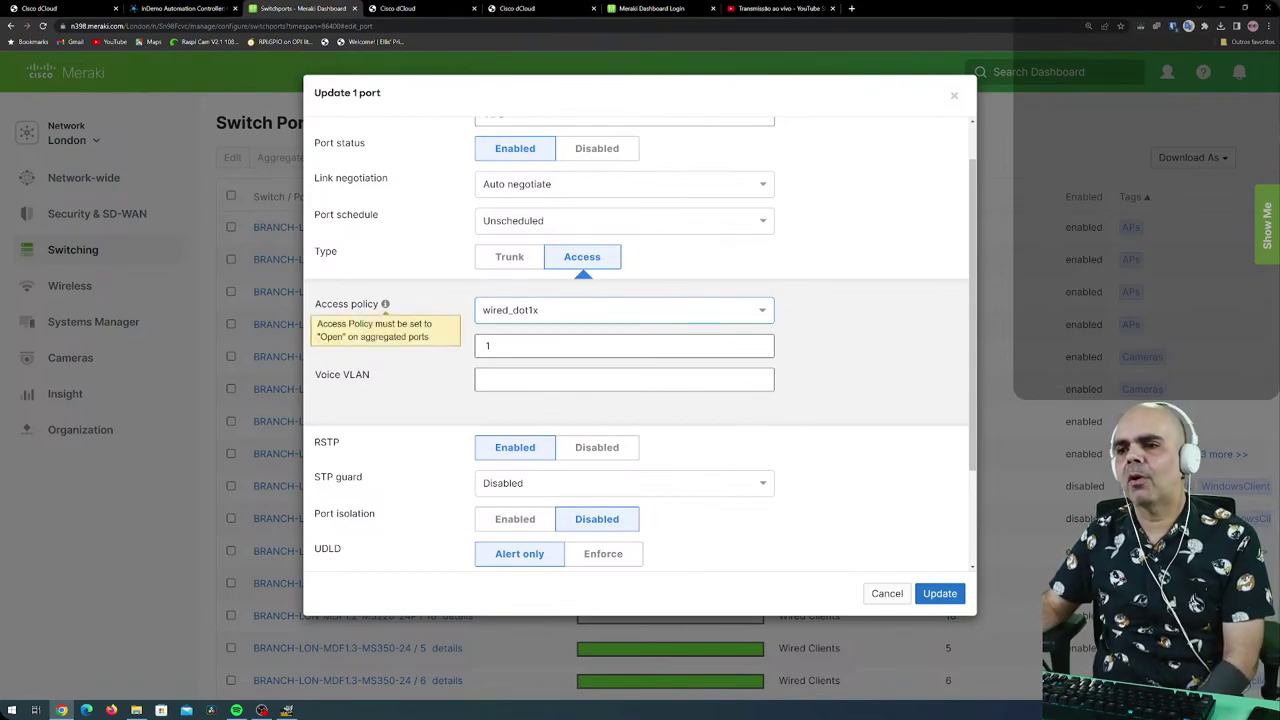
click(624, 310)
click(500, 334)
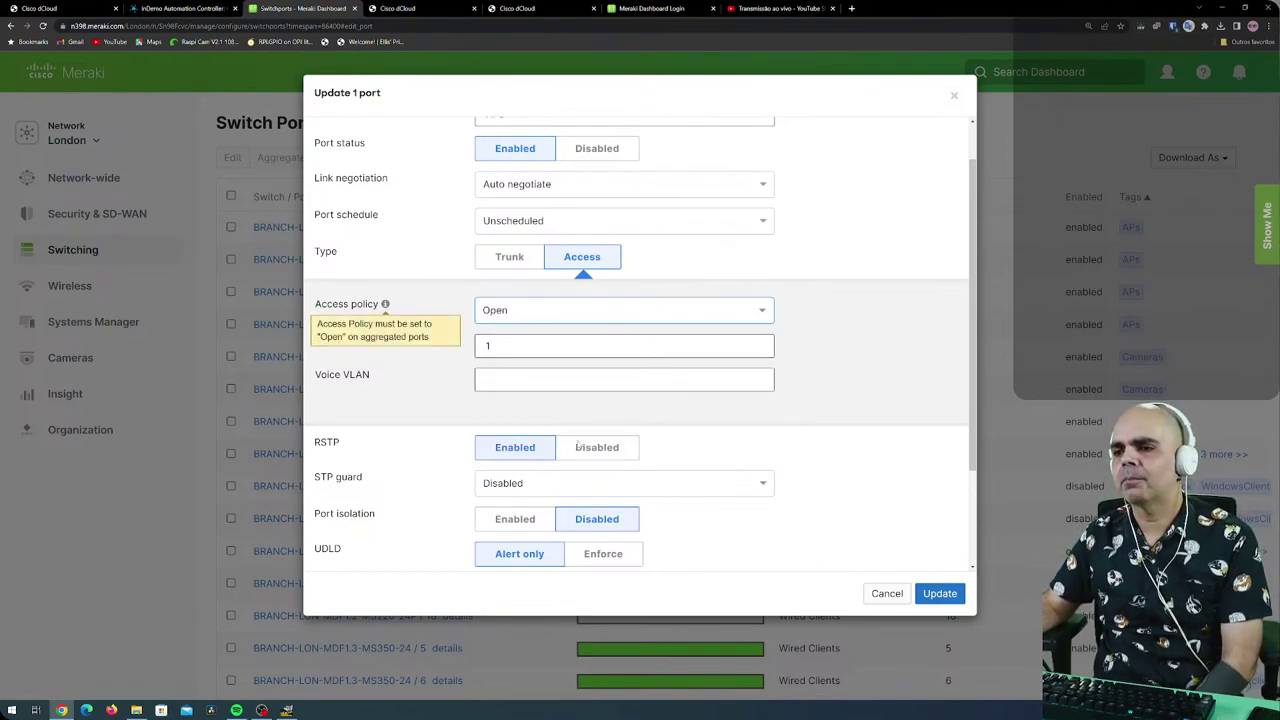
Examine the port's RSTP setting and the available STP guard options.
scroll(396, 460, down, 1)
scroll(400, 456, up, 1)
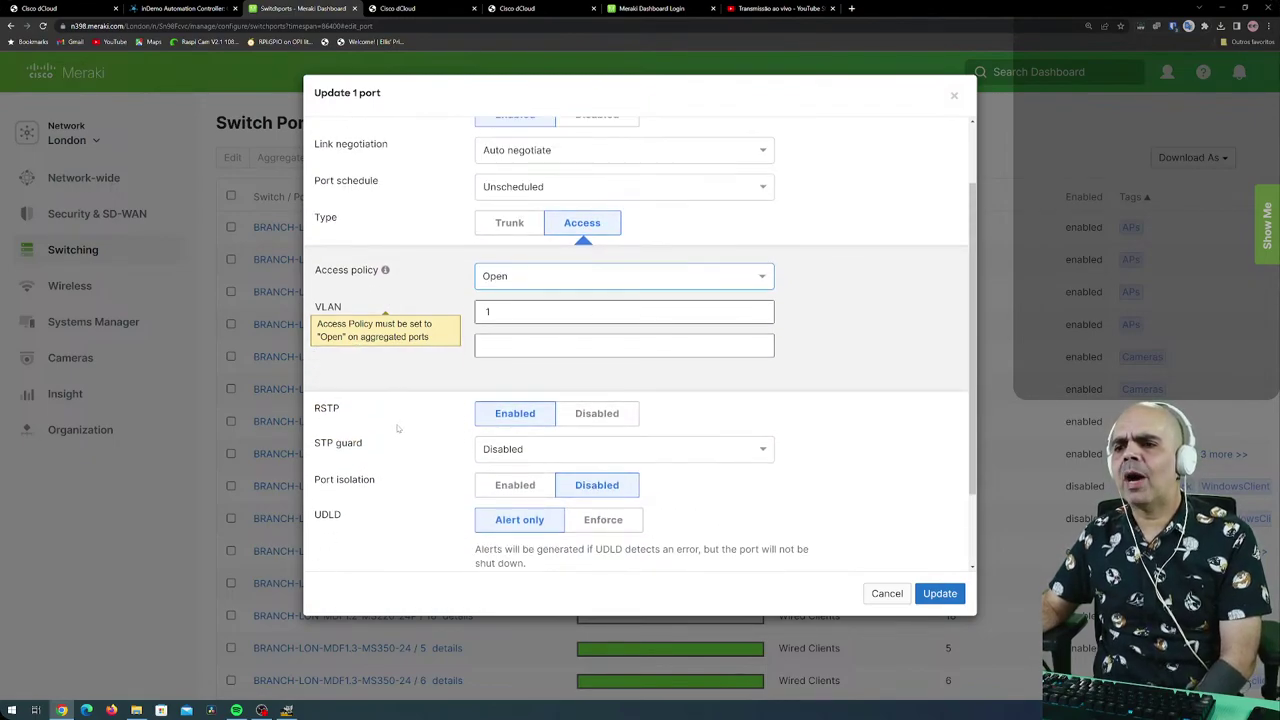
scroll(386, 491, down, 1)
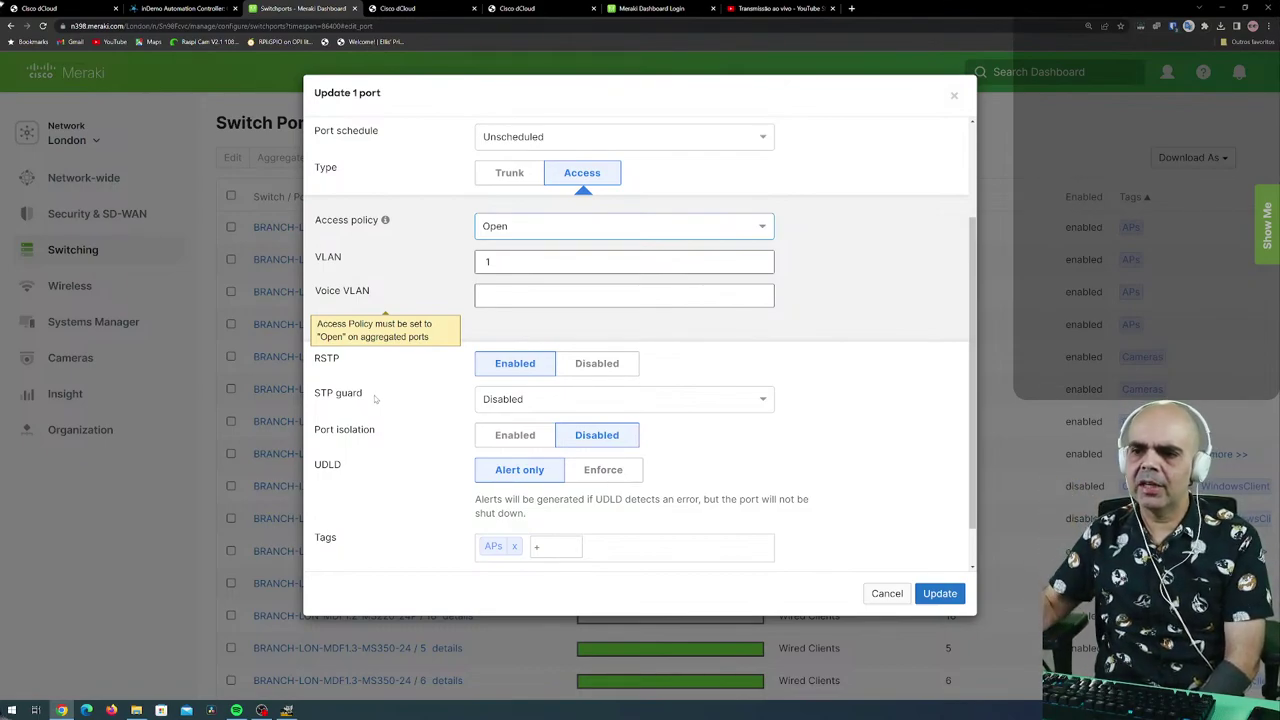
click(764, 400)
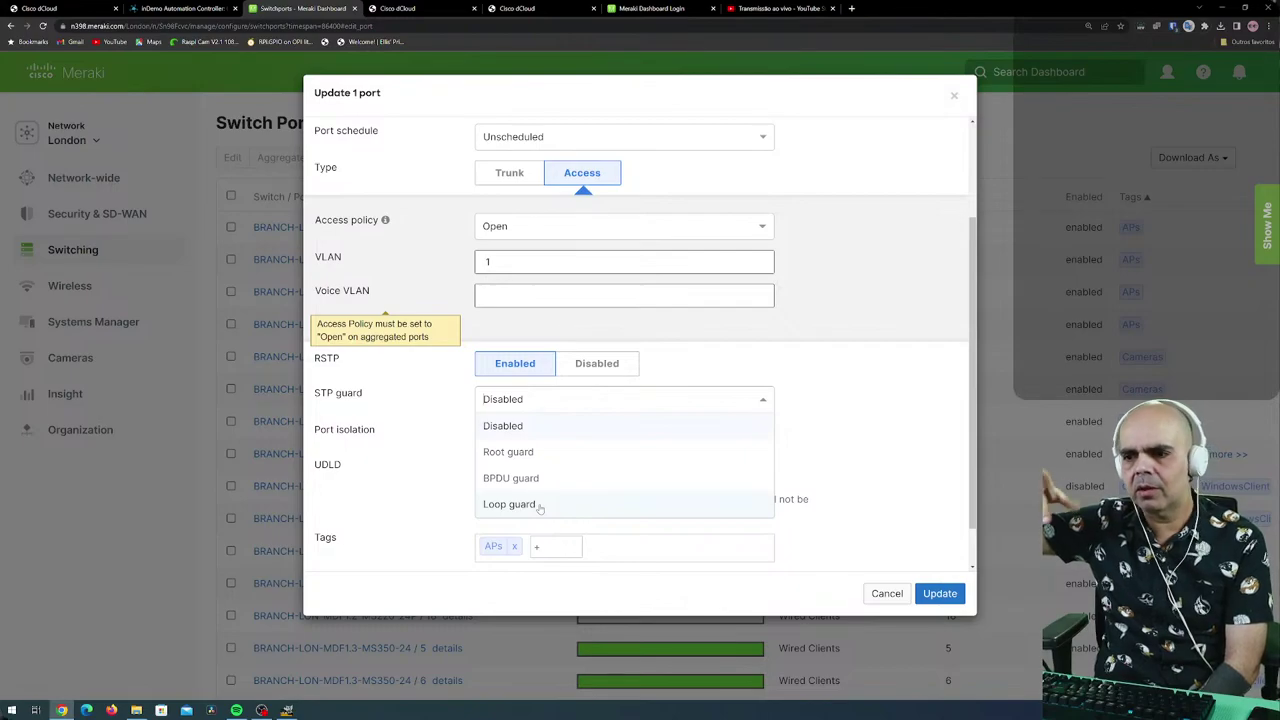
click(835, 465)
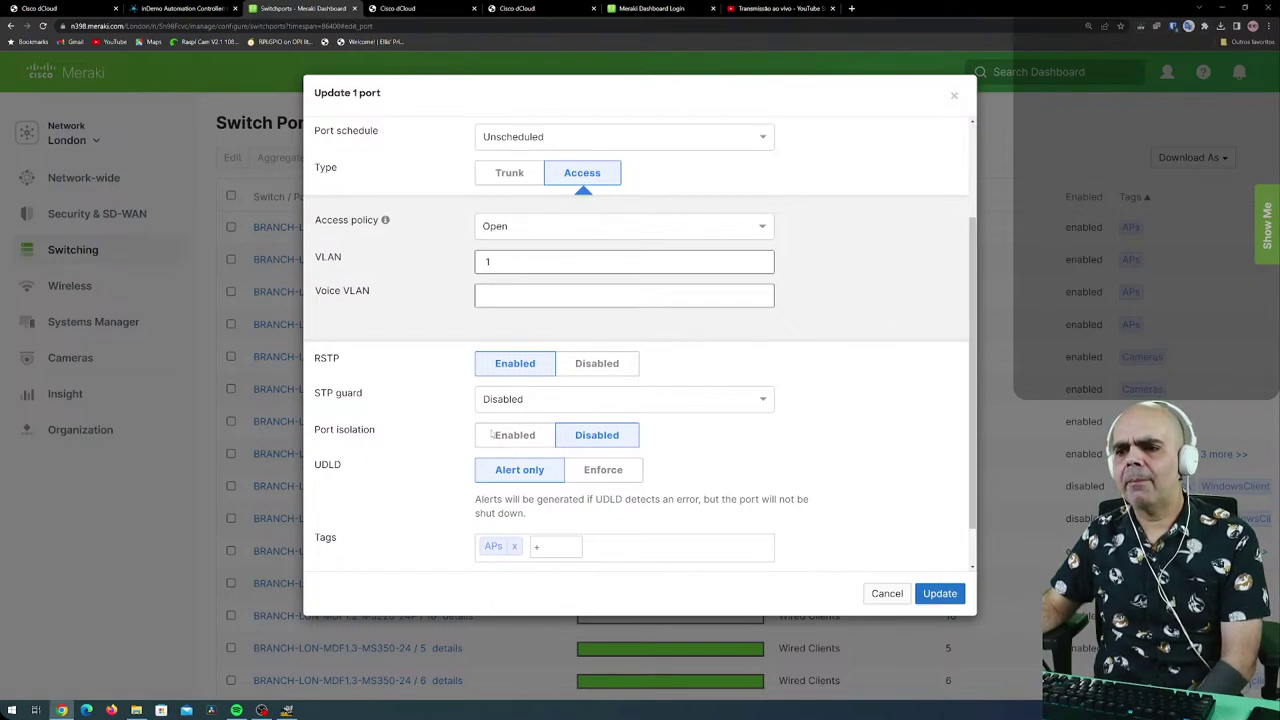
Try UDLD in Enforce mode, return it to Alert only, and close the port settings without saving.
scroll(365, 477, down, 1)
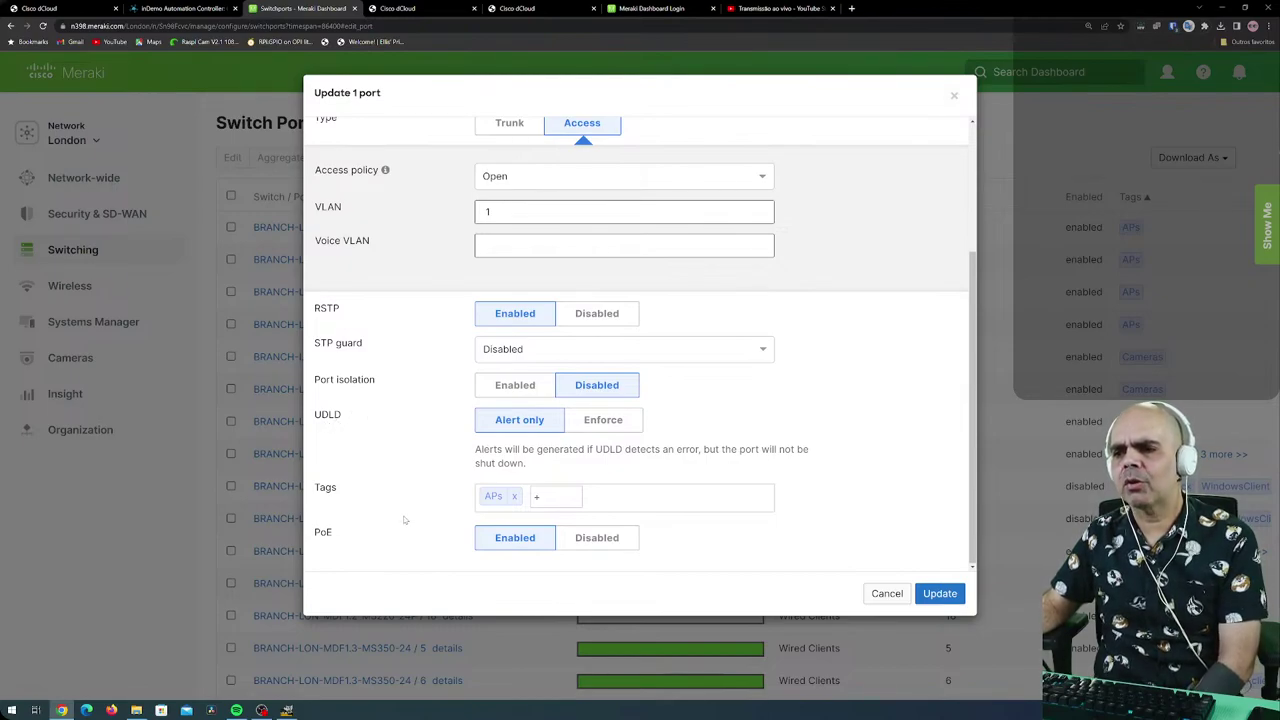
click(608, 430)
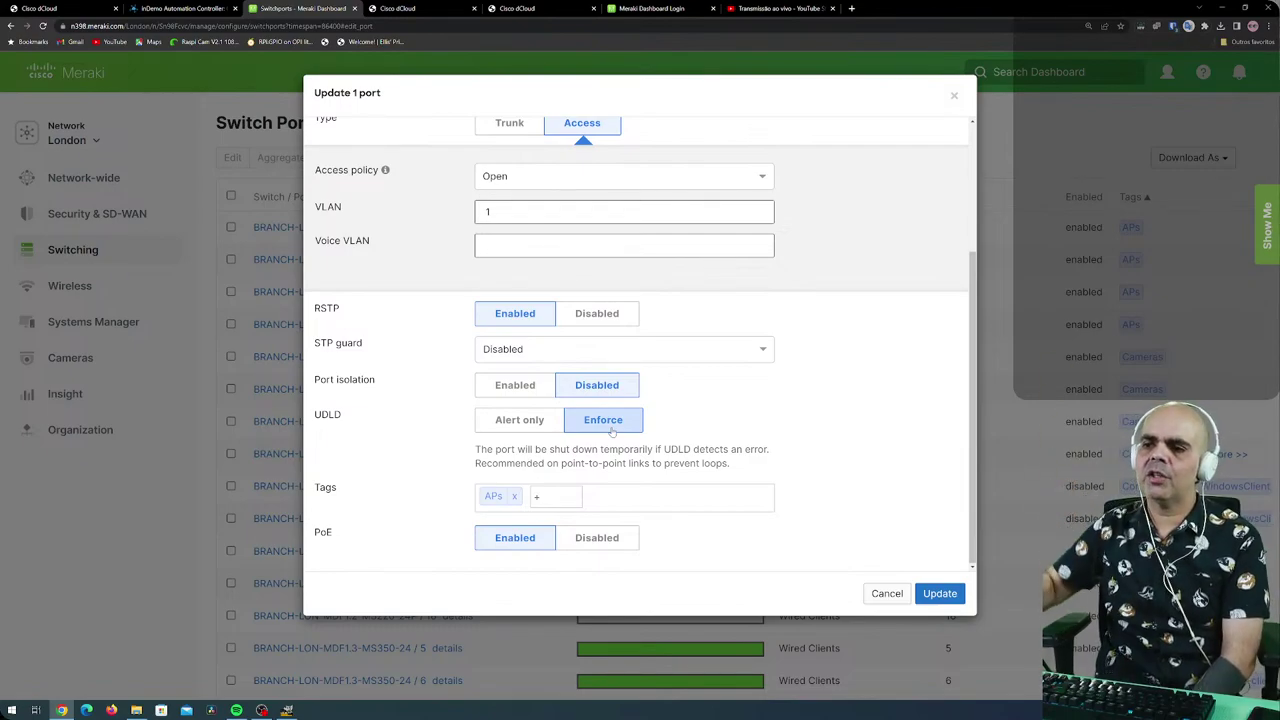
click(537, 421)
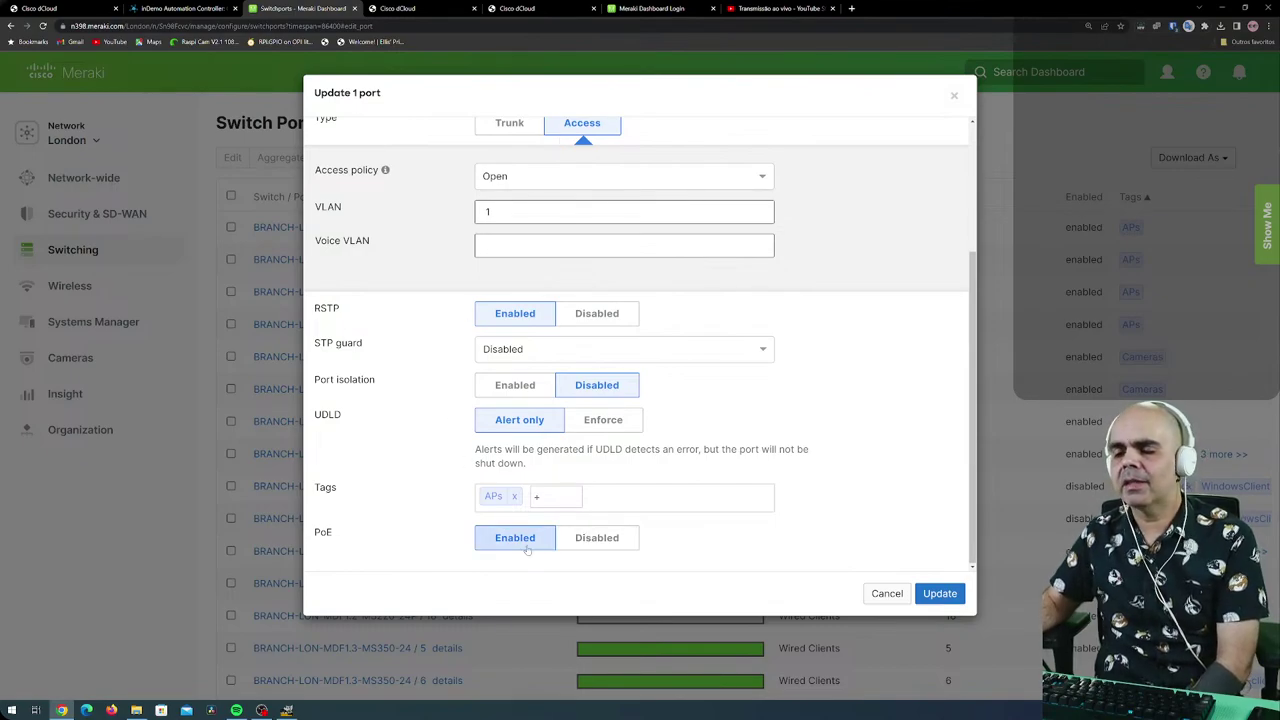
click(887, 593)
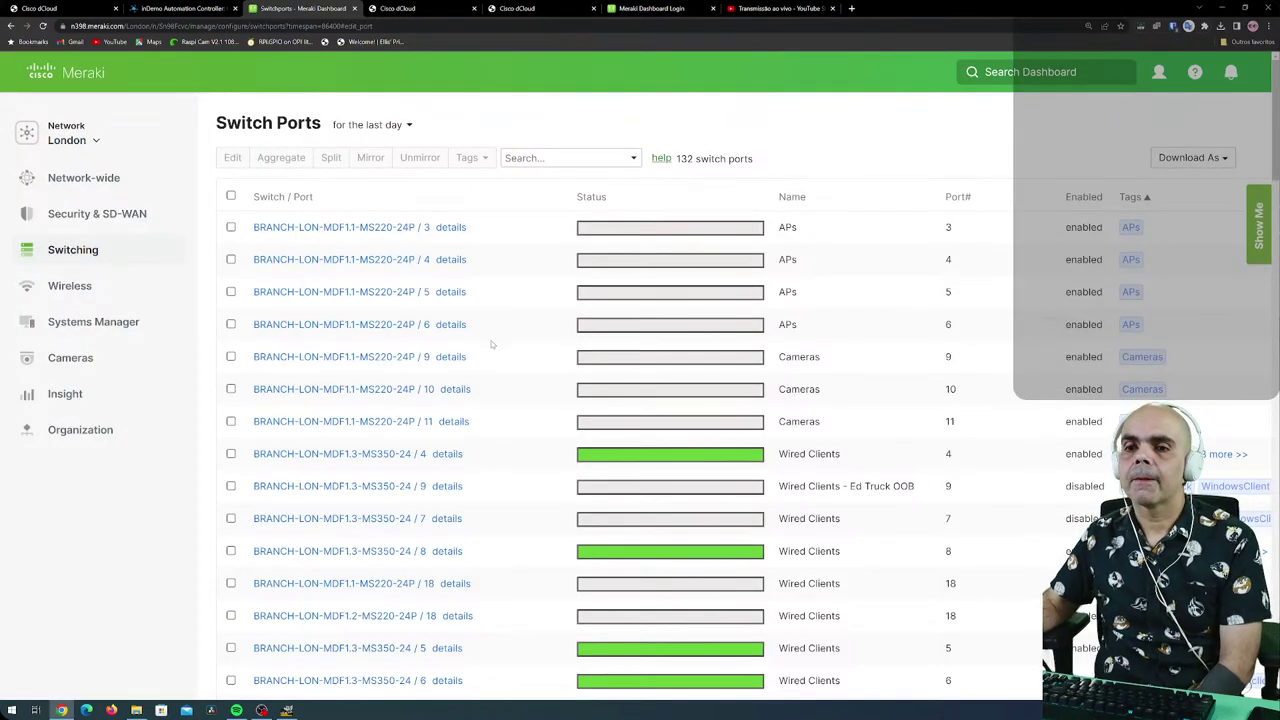
Open the switch stacks overview for the London network.
mouse_move(130, 262)
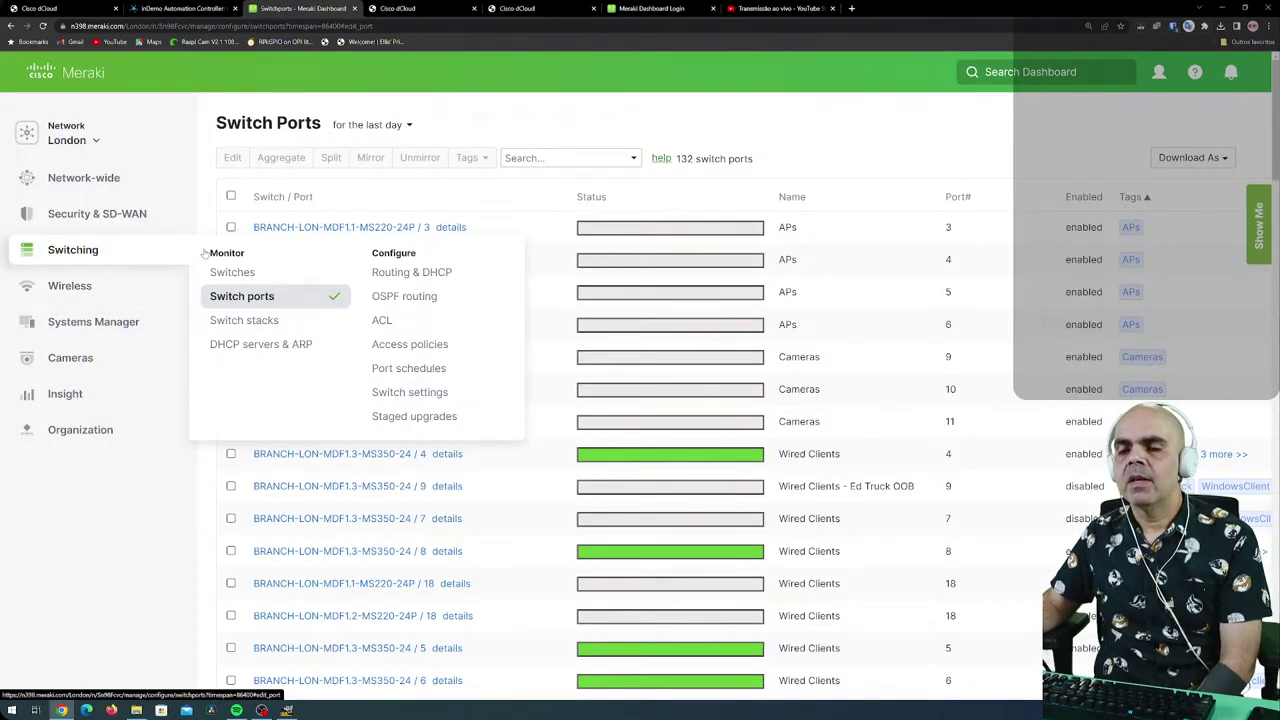
click(245, 319)
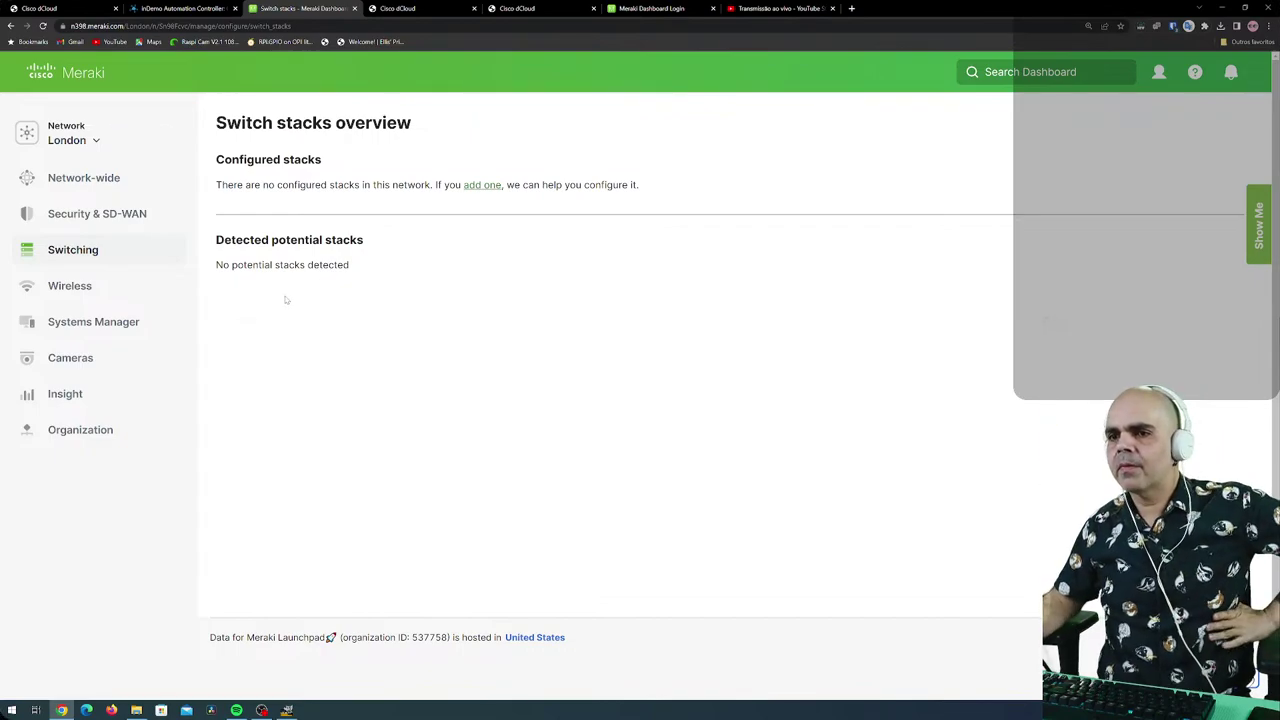
Start a new switch stack with both the MS350-24 and MS350-48 switches selected as members.
click(492, 187)
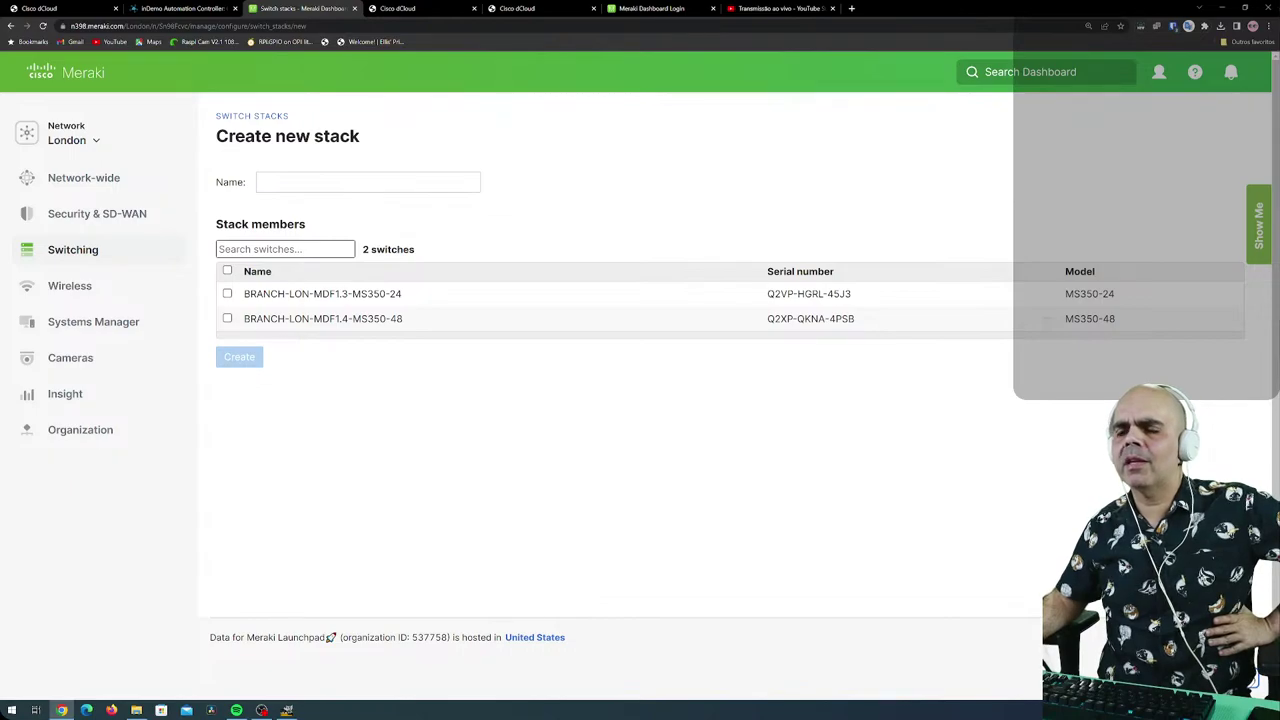
click(227, 293)
click(227, 318)
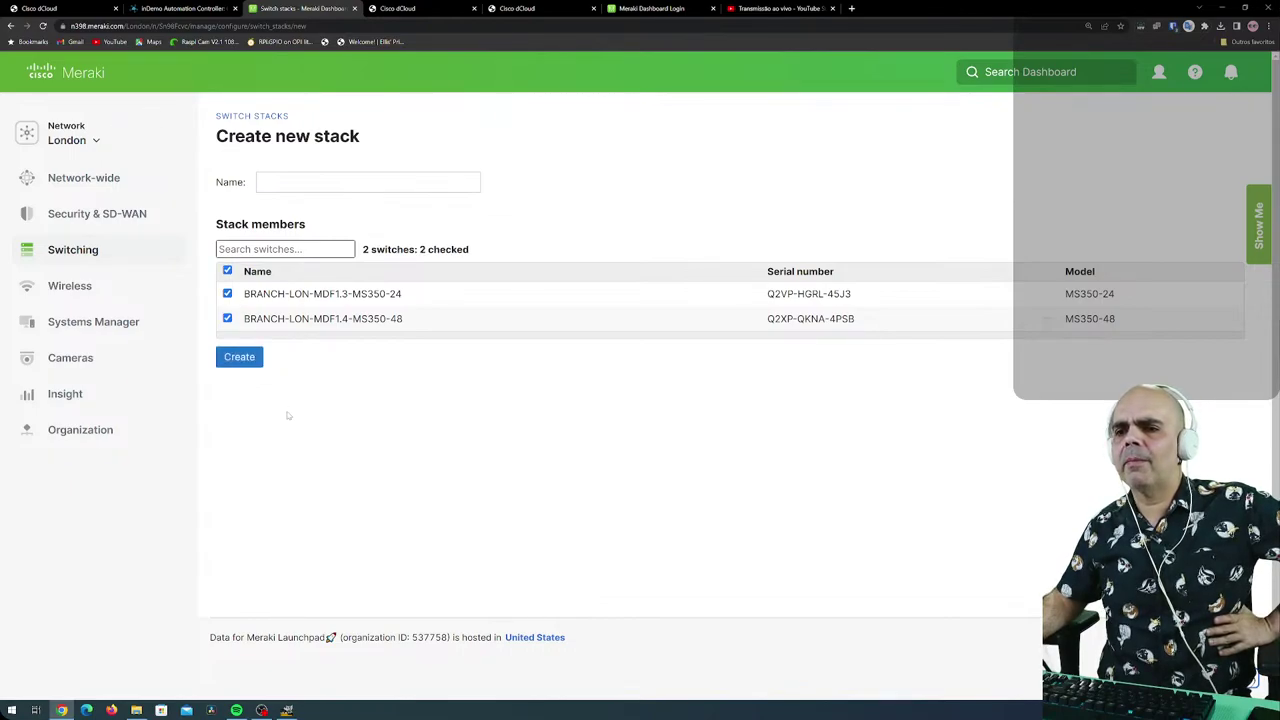
Enter BRANCH-LON-STACK01-MS350 as the new stack's name without creating the stack.
click(315, 182)
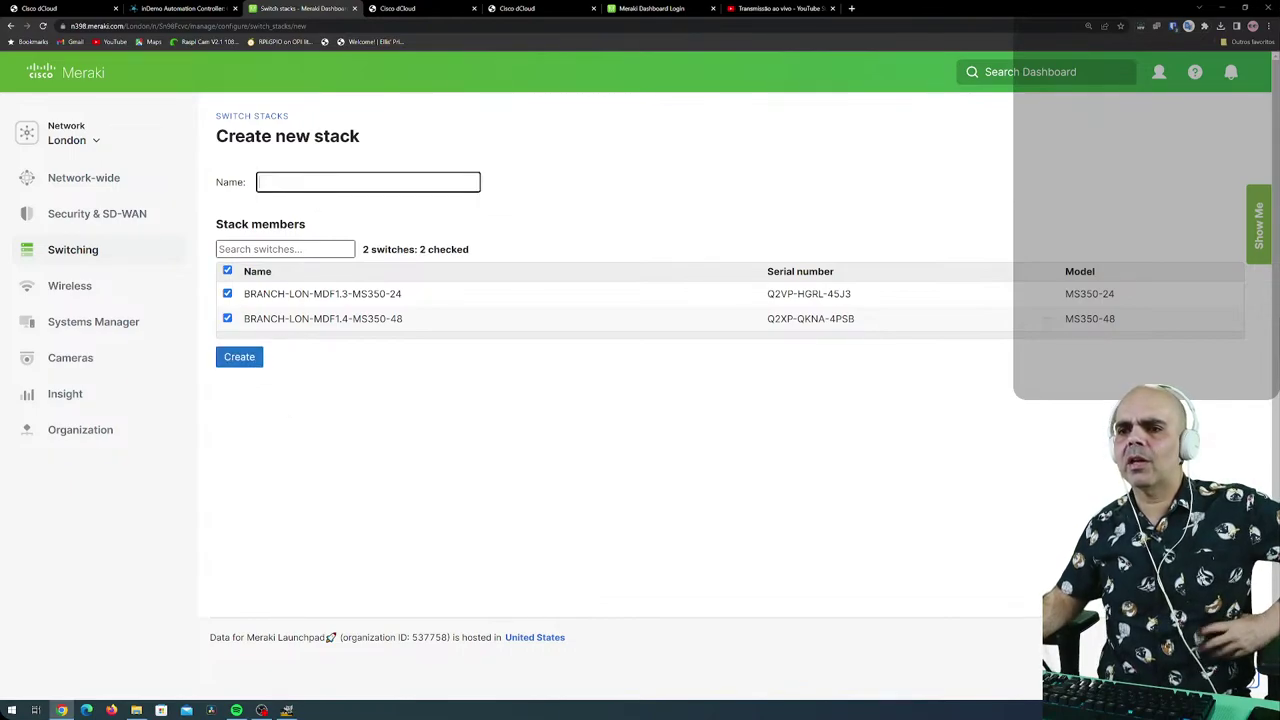
text(B)
key(BackSpace)
text(B)
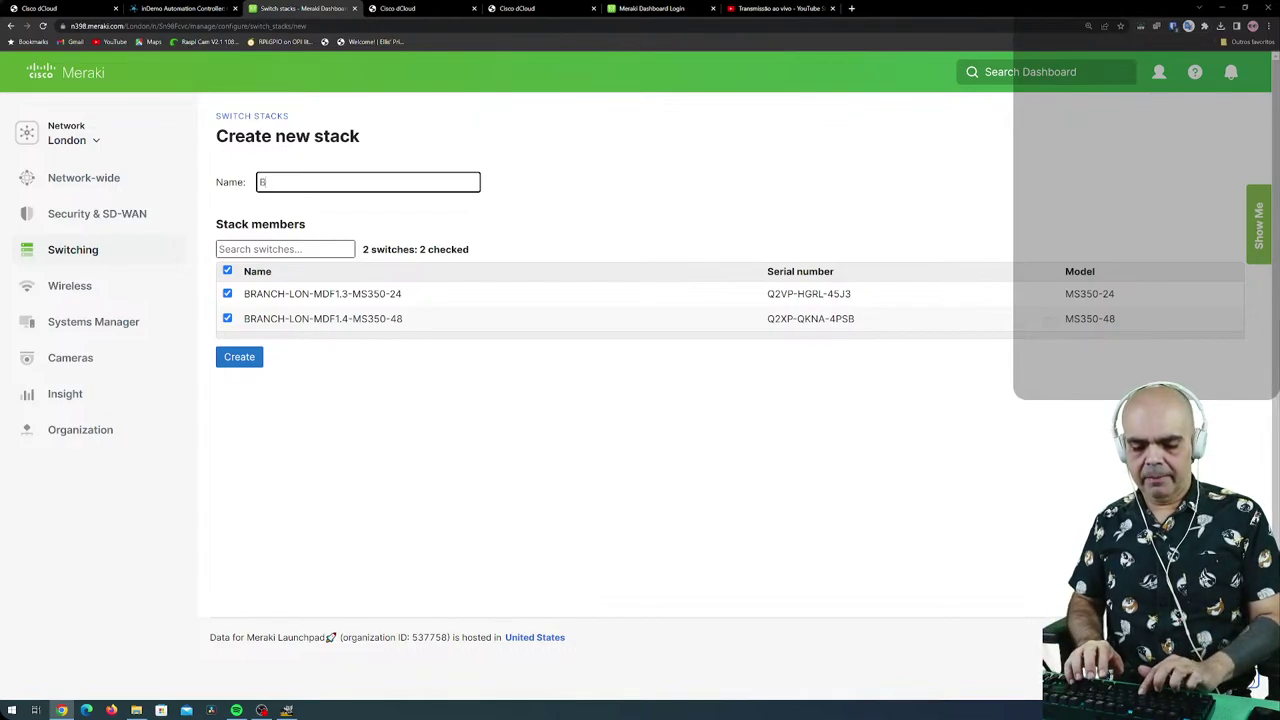
text(RANCH)
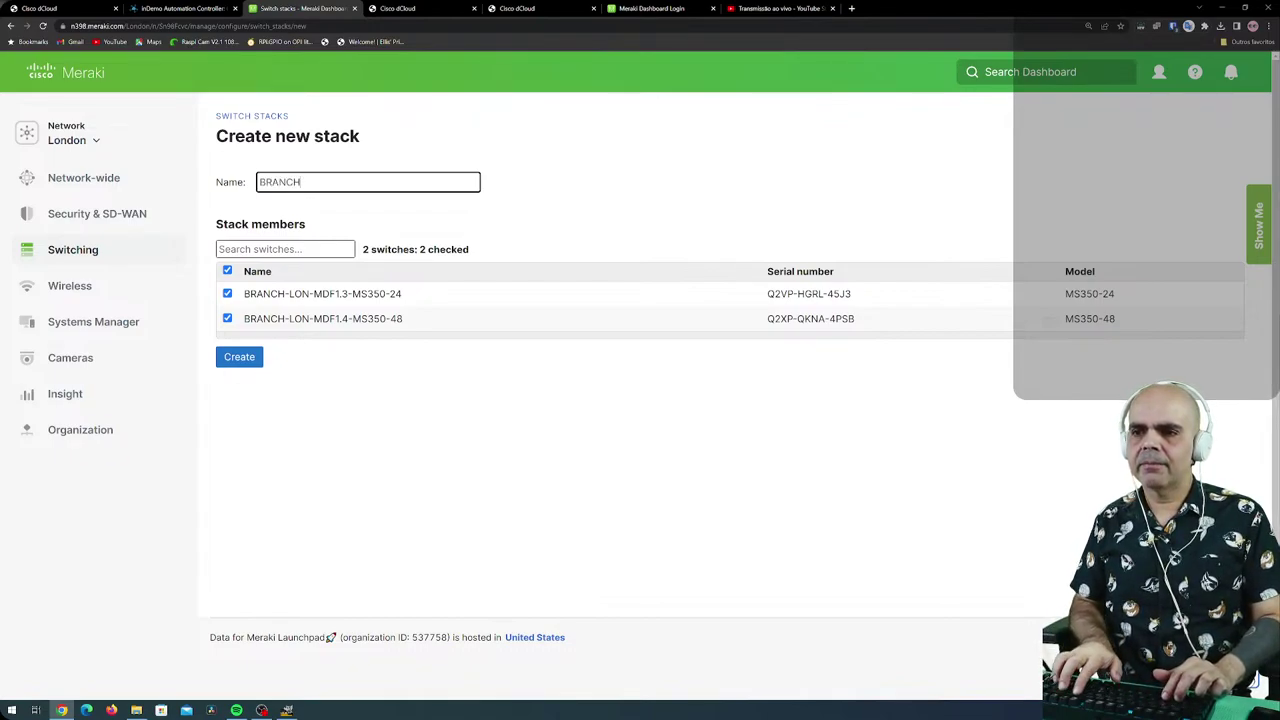
text(-LON-)
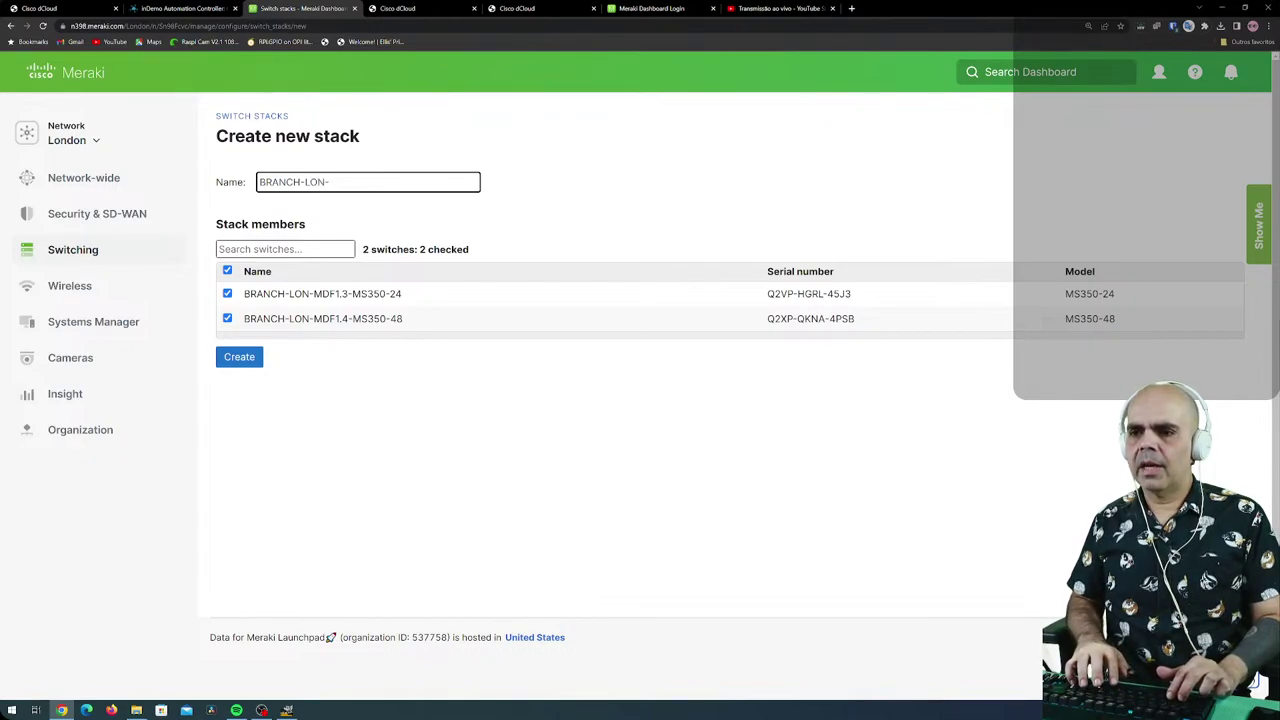
text(STACK01-MS350)
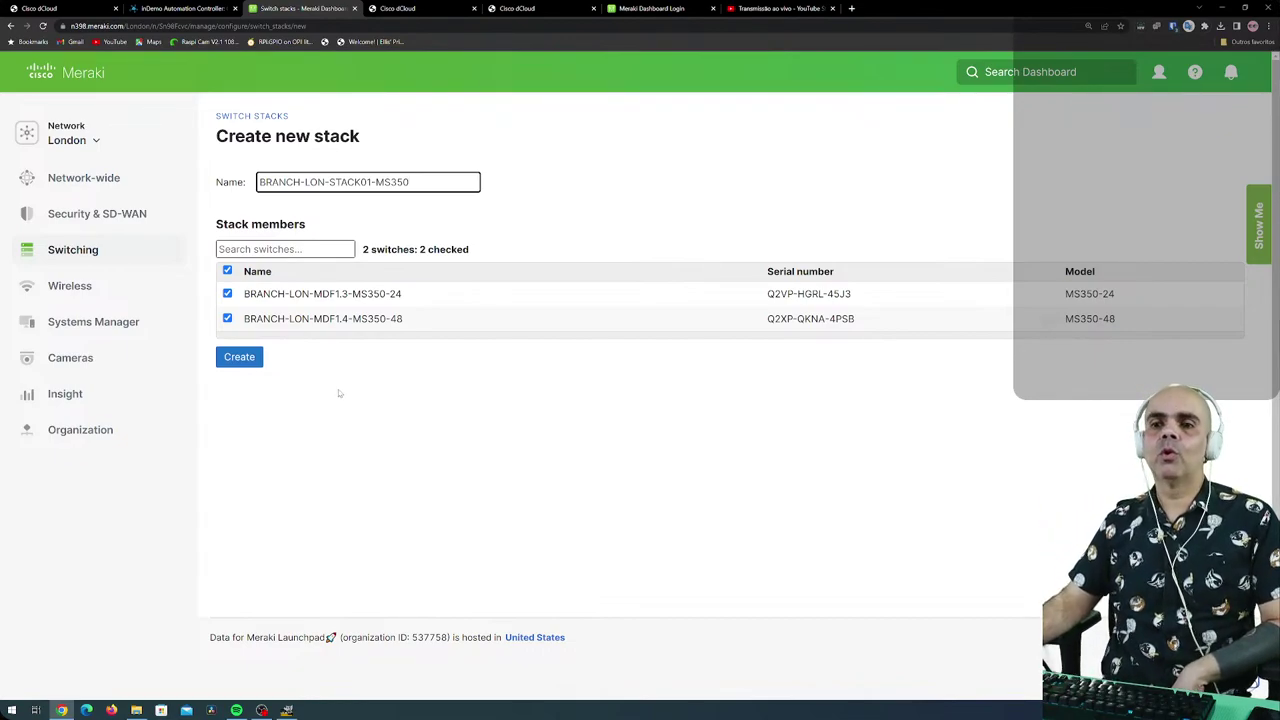
Open the DHCP servers & ARP page and check the time ranges available for the DHCP server list.
mouse_move(100, 262)
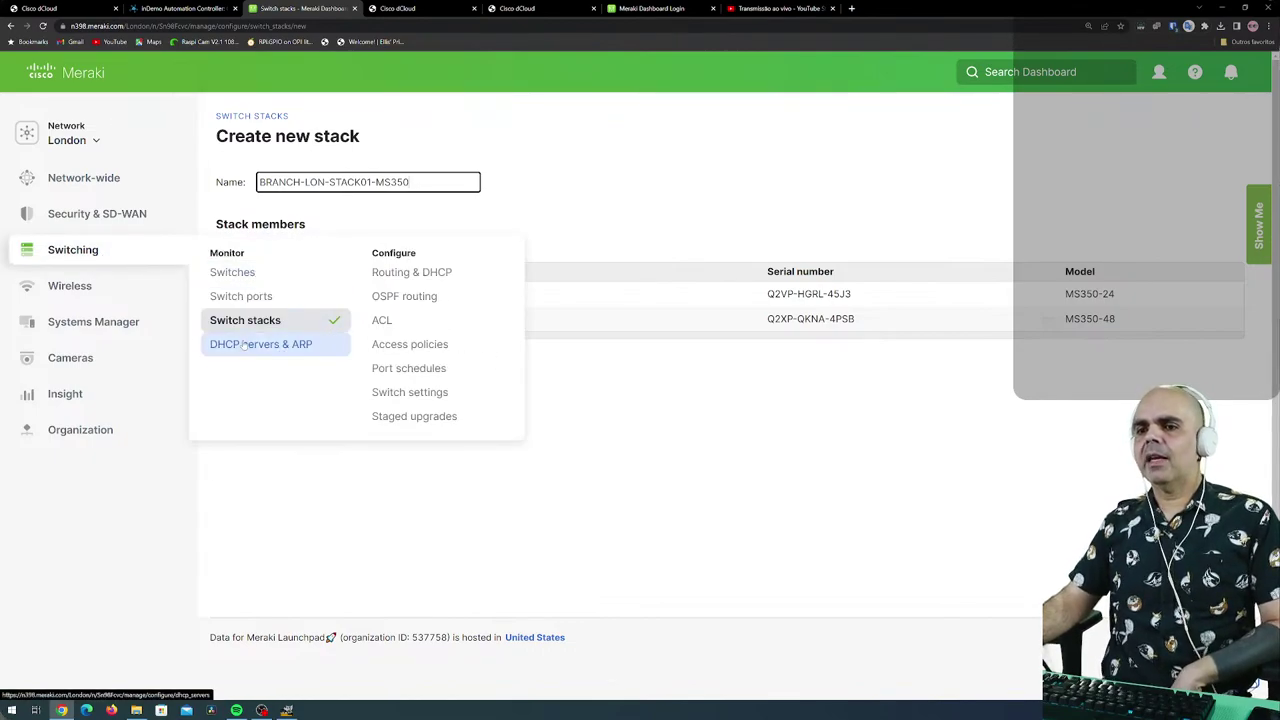
click(274, 349)
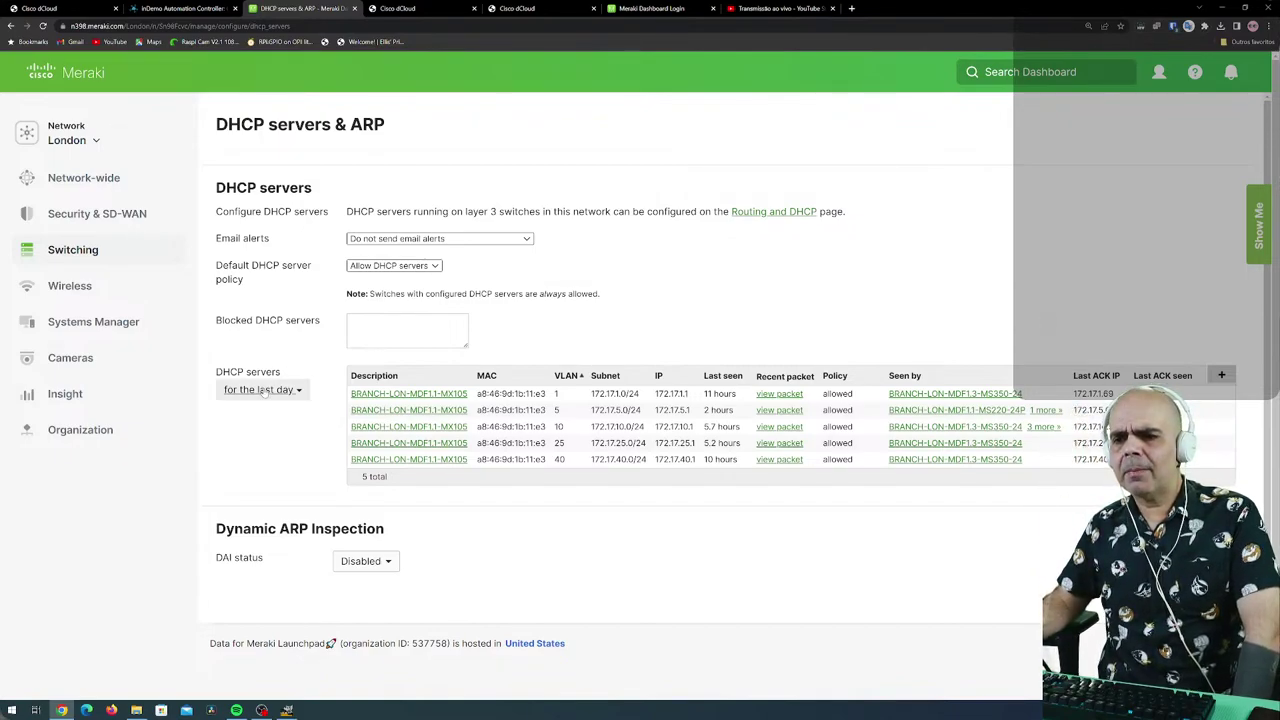
click(299, 391)
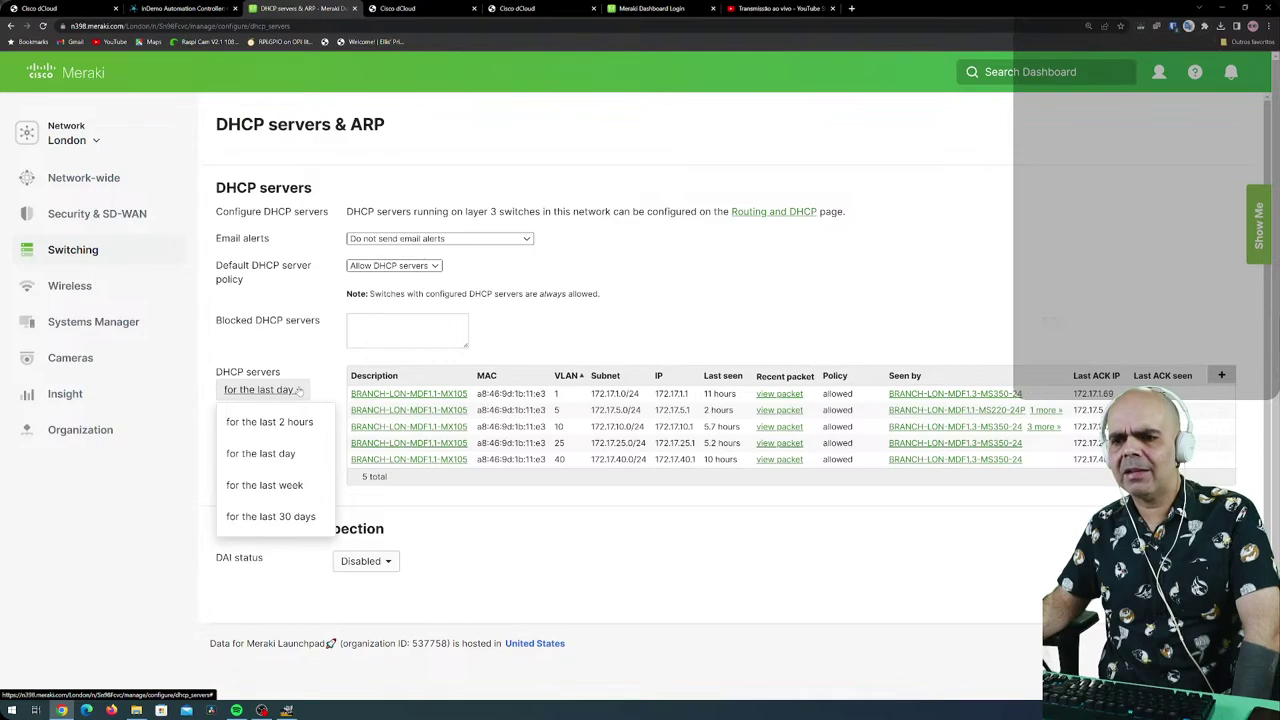
click(299, 391)
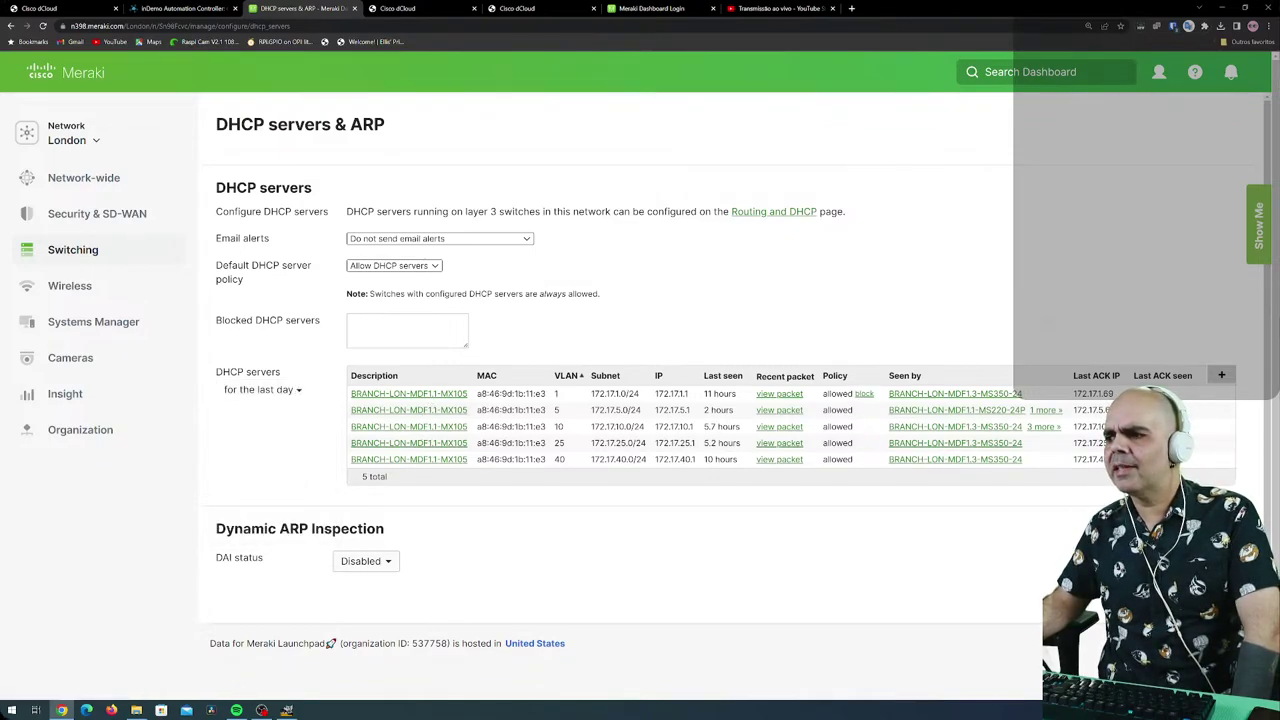
click(283, 333)
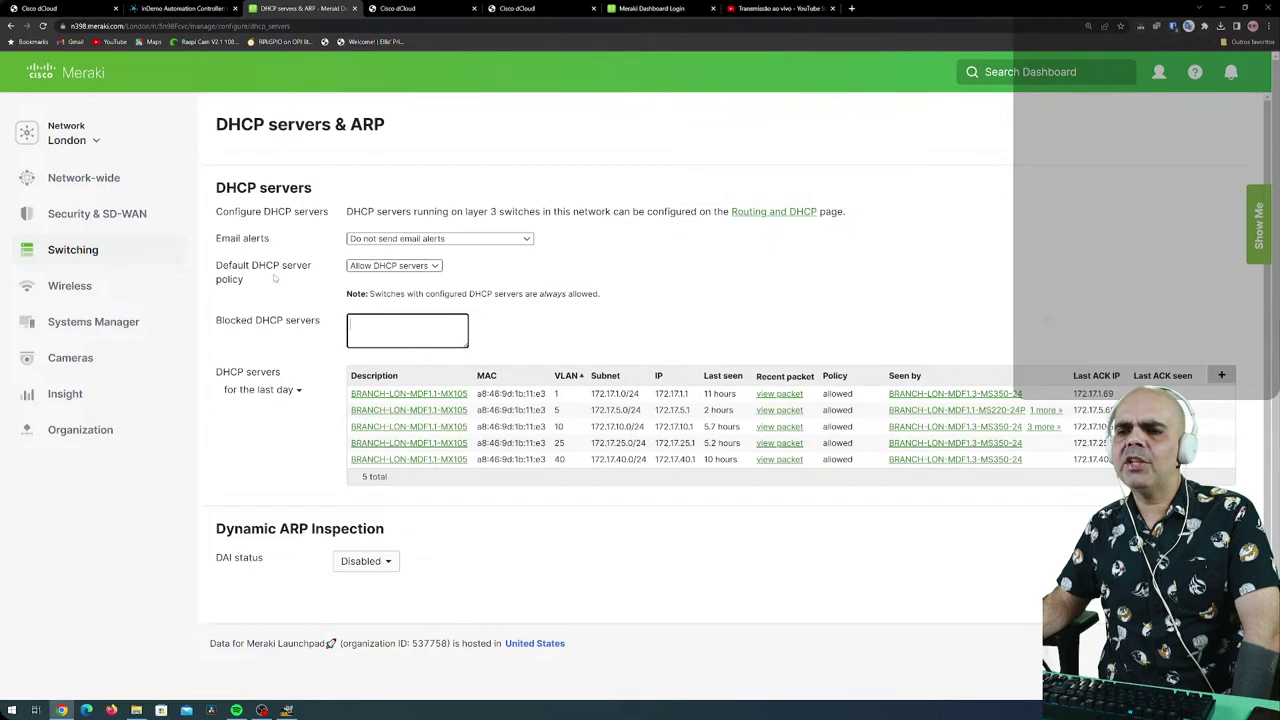
Try Block DHCP servers as the default policy, set it back to Allow DHCP servers, and check the email alert options.
click(399, 267)
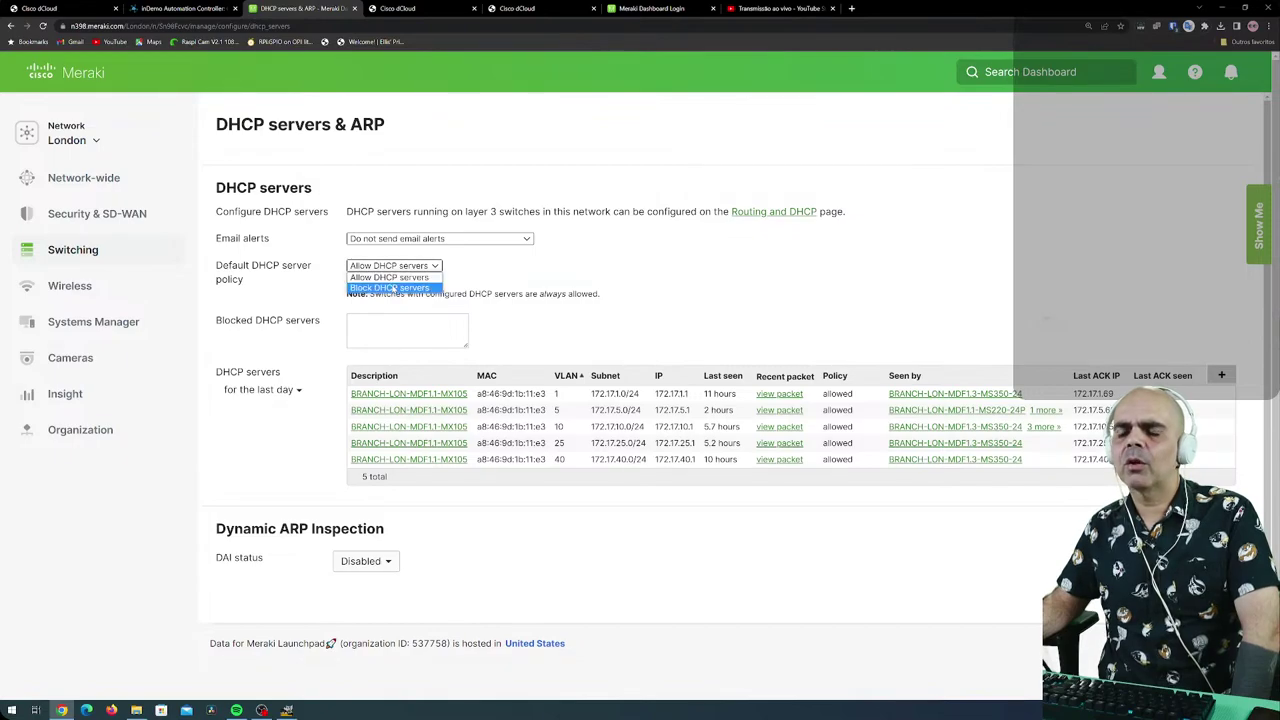
click(393, 287)
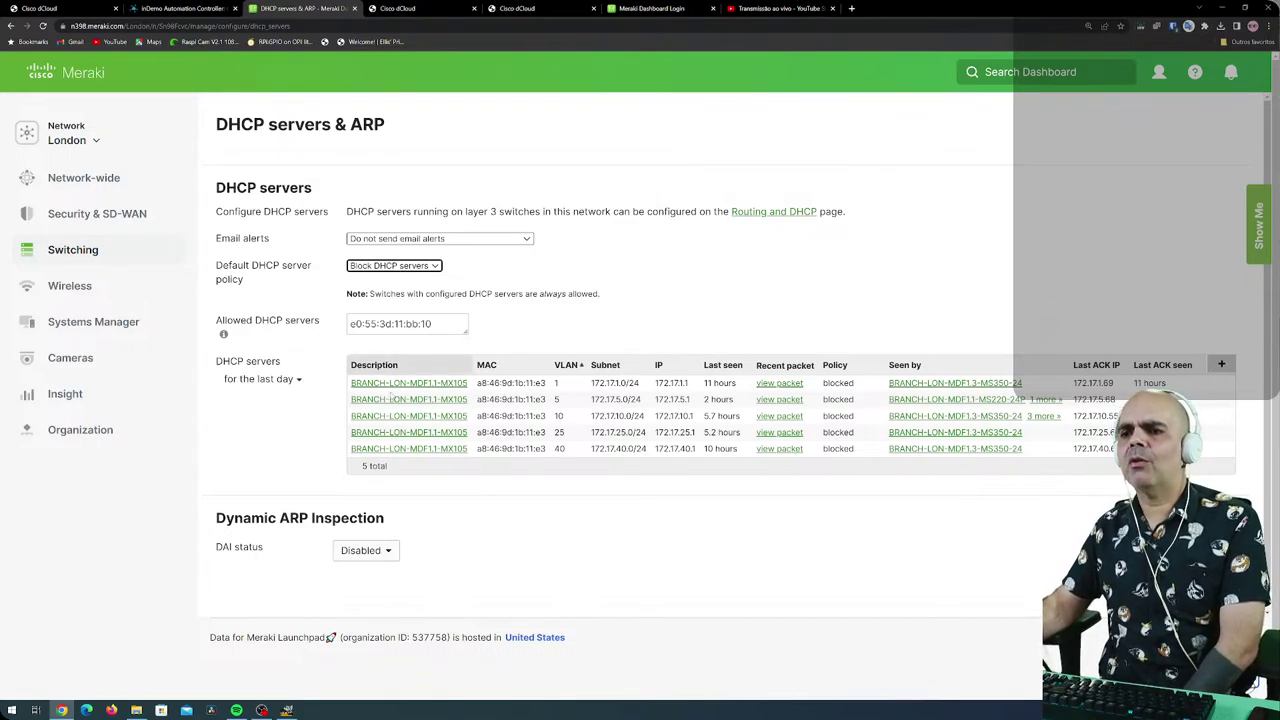
click(395, 265)
click(395, 276)
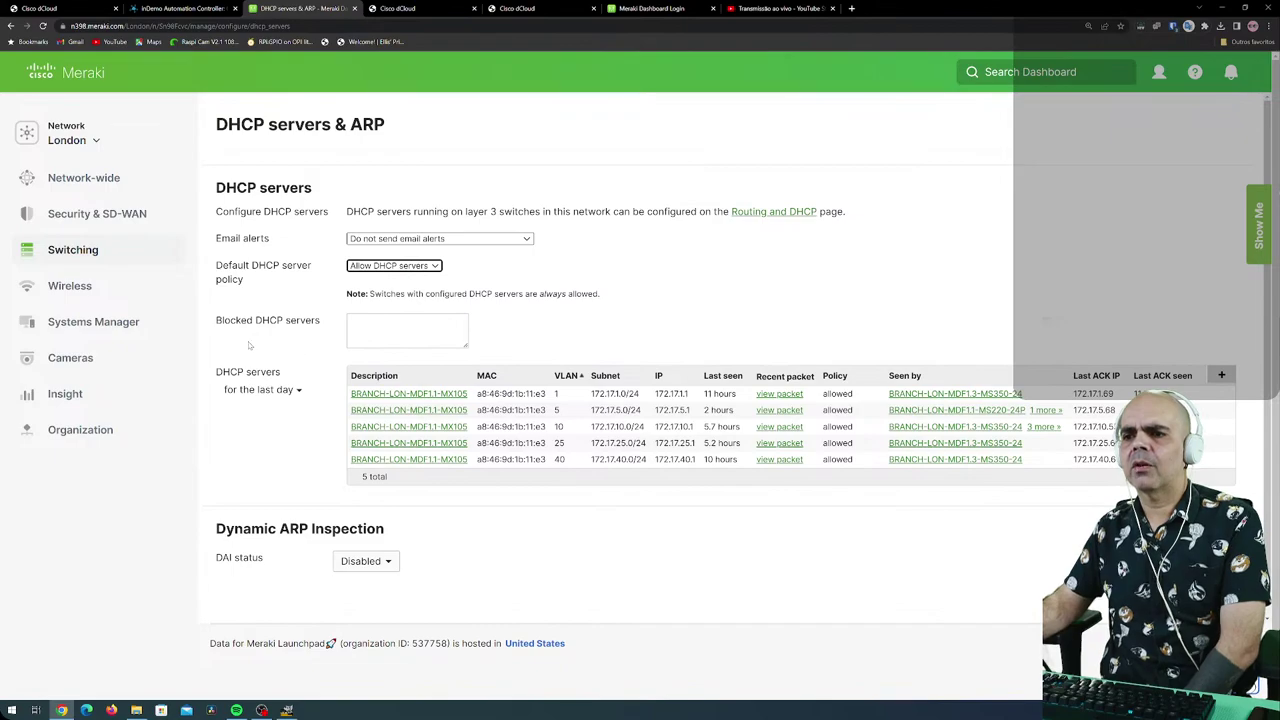
click(403, 240)
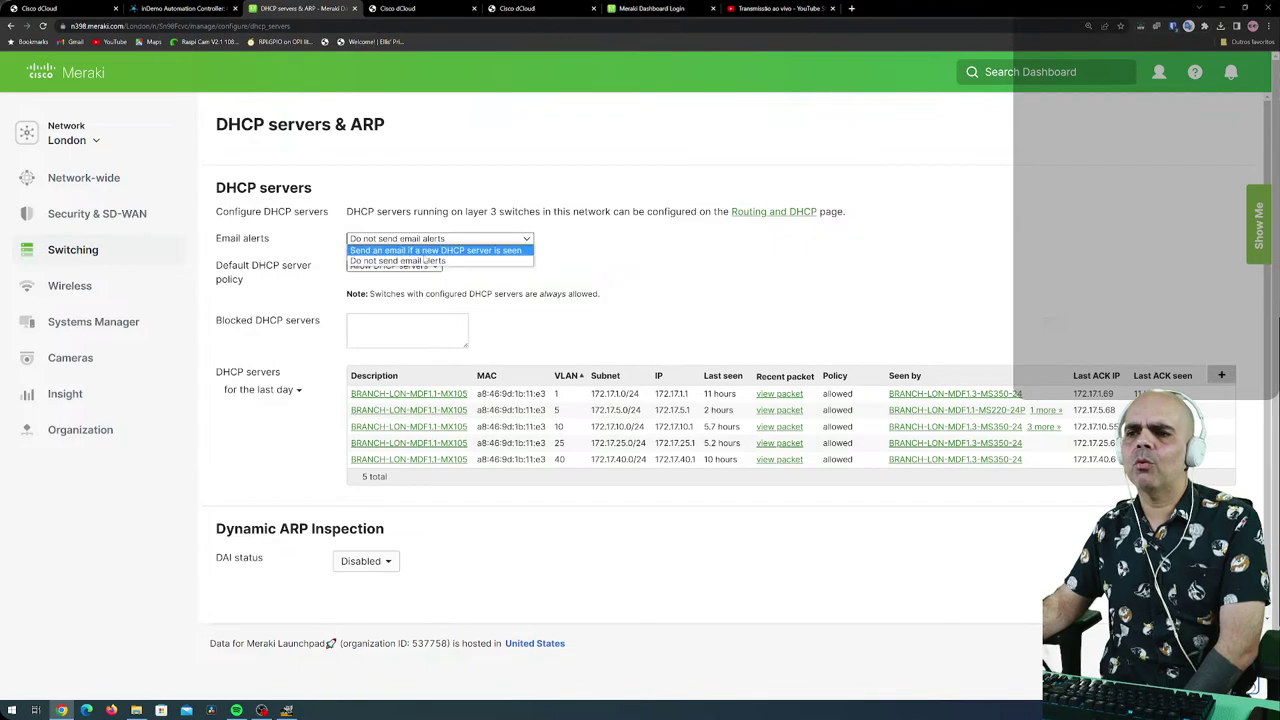
click(650, 269)
Try Dynamic ARP Inspection with its DAI status set to Enabled, and examine its trusted port notices, allow list and blocked events.
scroll(425, 580, down, 1)
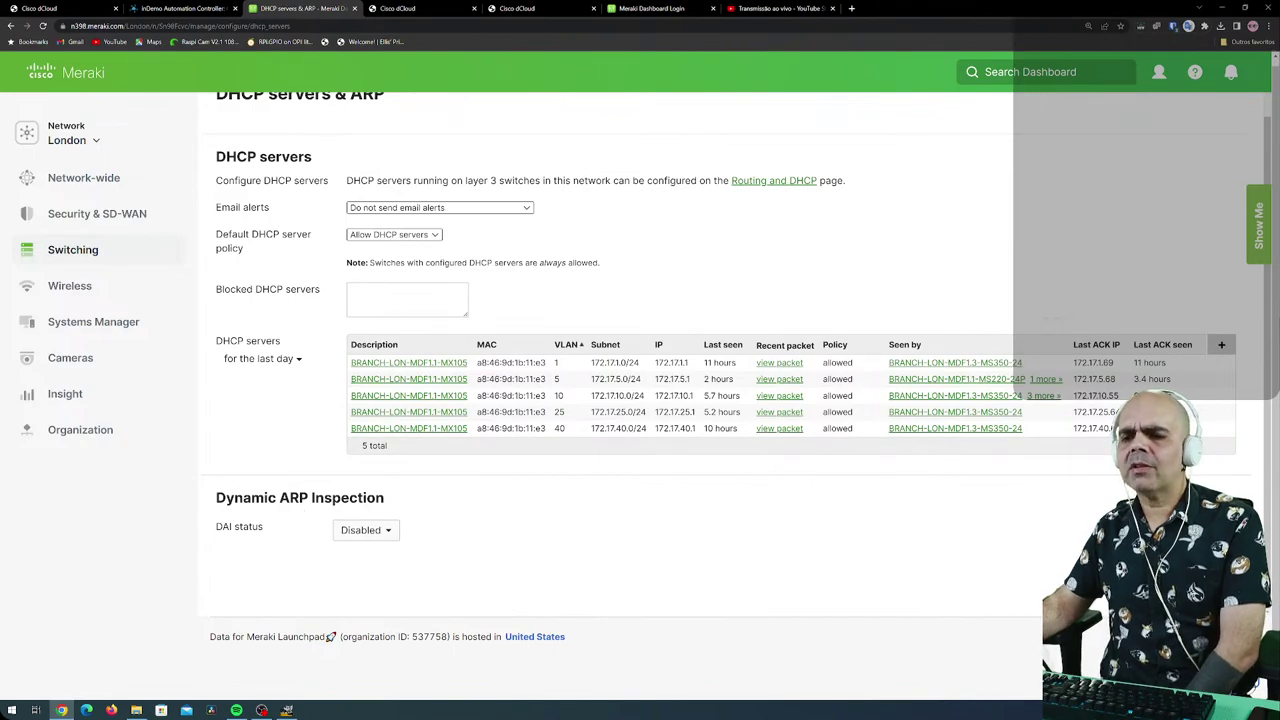
click(396, 528)
click(366, 562)
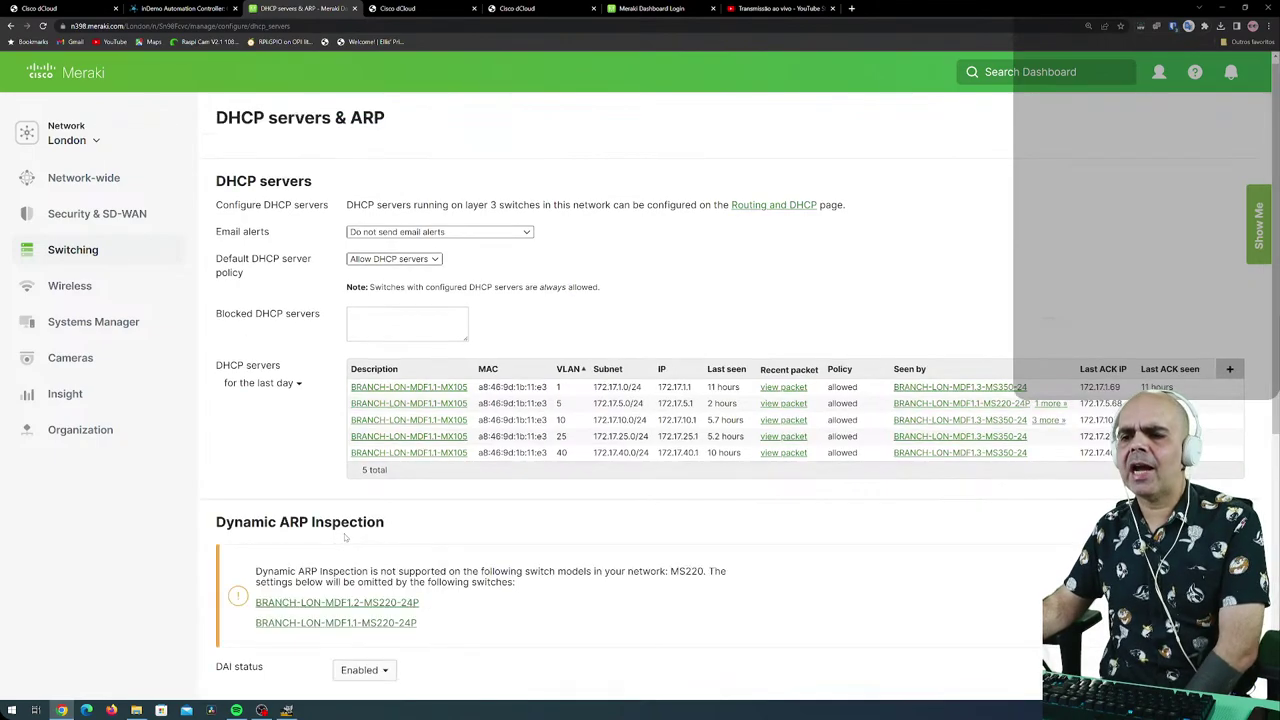
scroll(380, 345, down, 5)
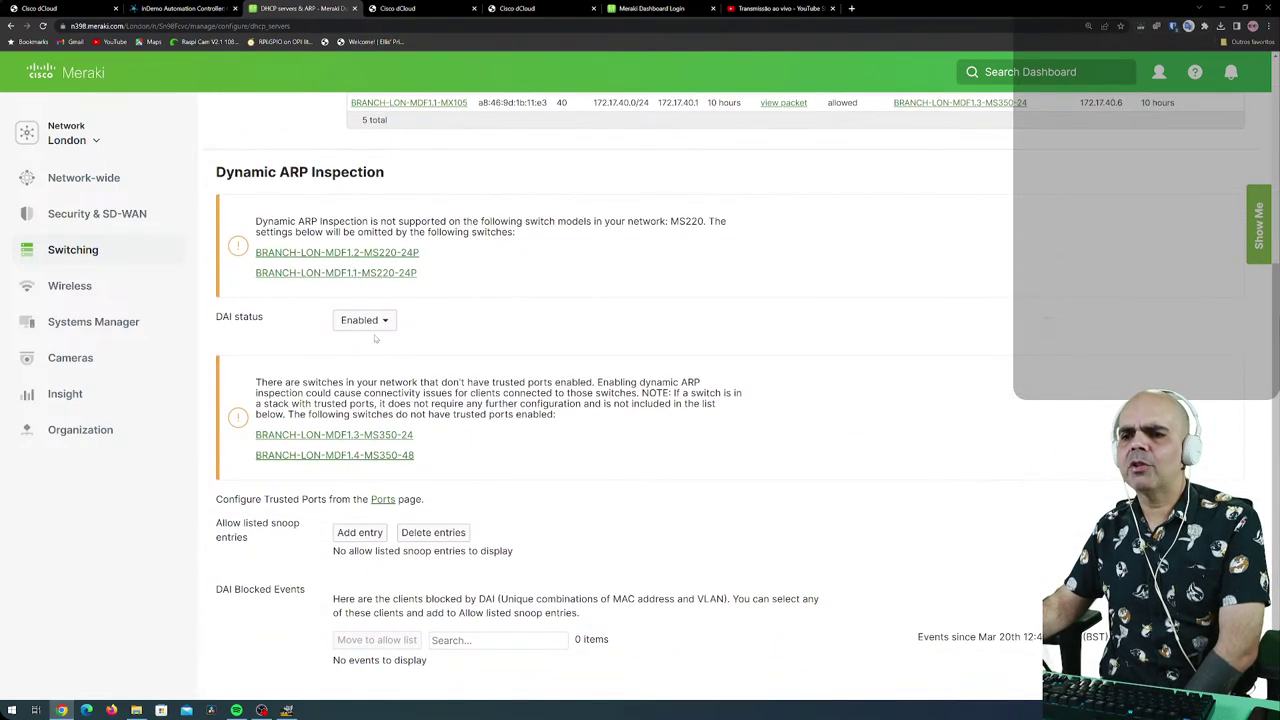
scroll(400, 400, down, 2)
scroll(432, 508, up, 4)
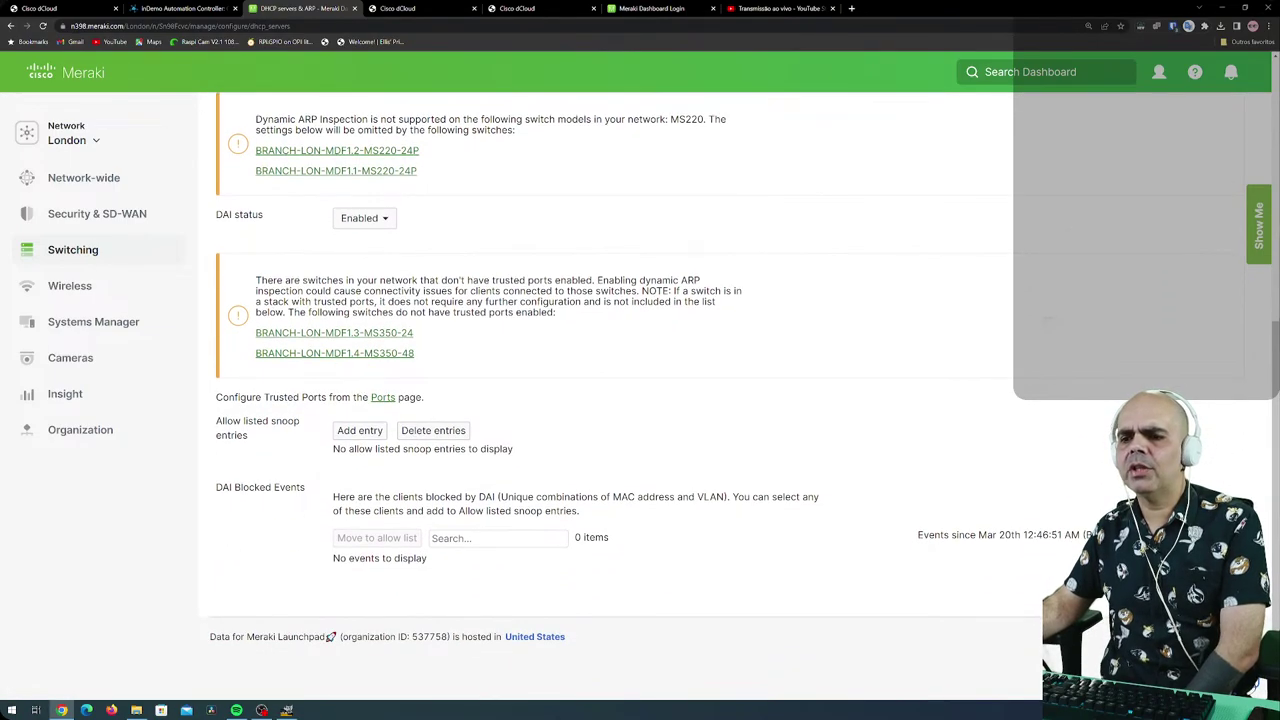
scroll(432, 508, up, 2)
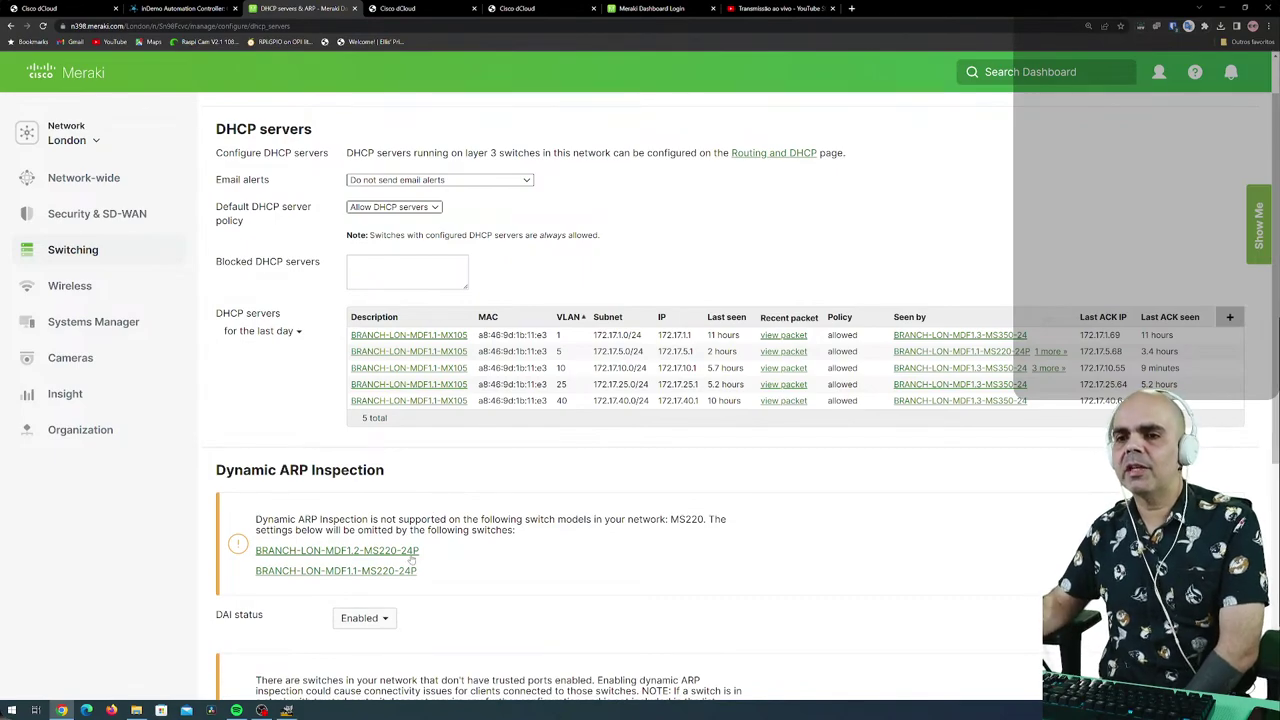
Open Routing & DHCP, discarding the unsaved DAI change, and examine the interfaces, static routes, multicast routing and warm spares.
mouse_move(126, 310)
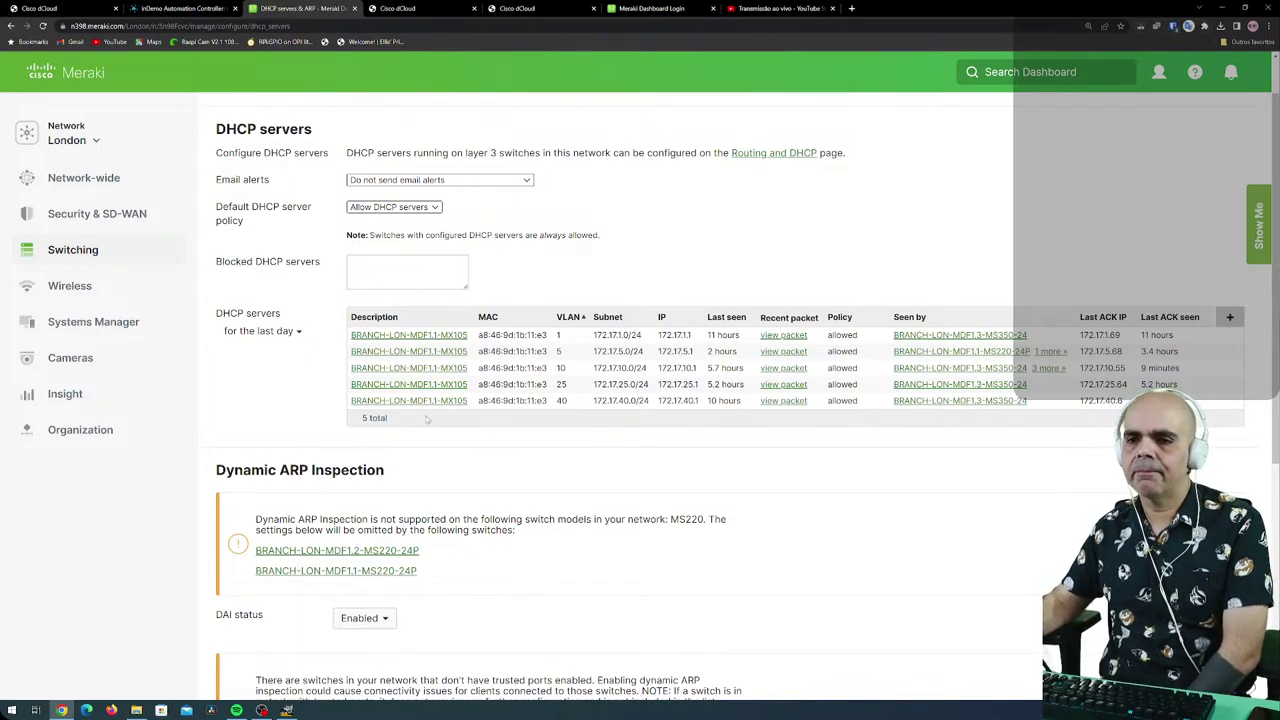
mouse_move(150, 250)
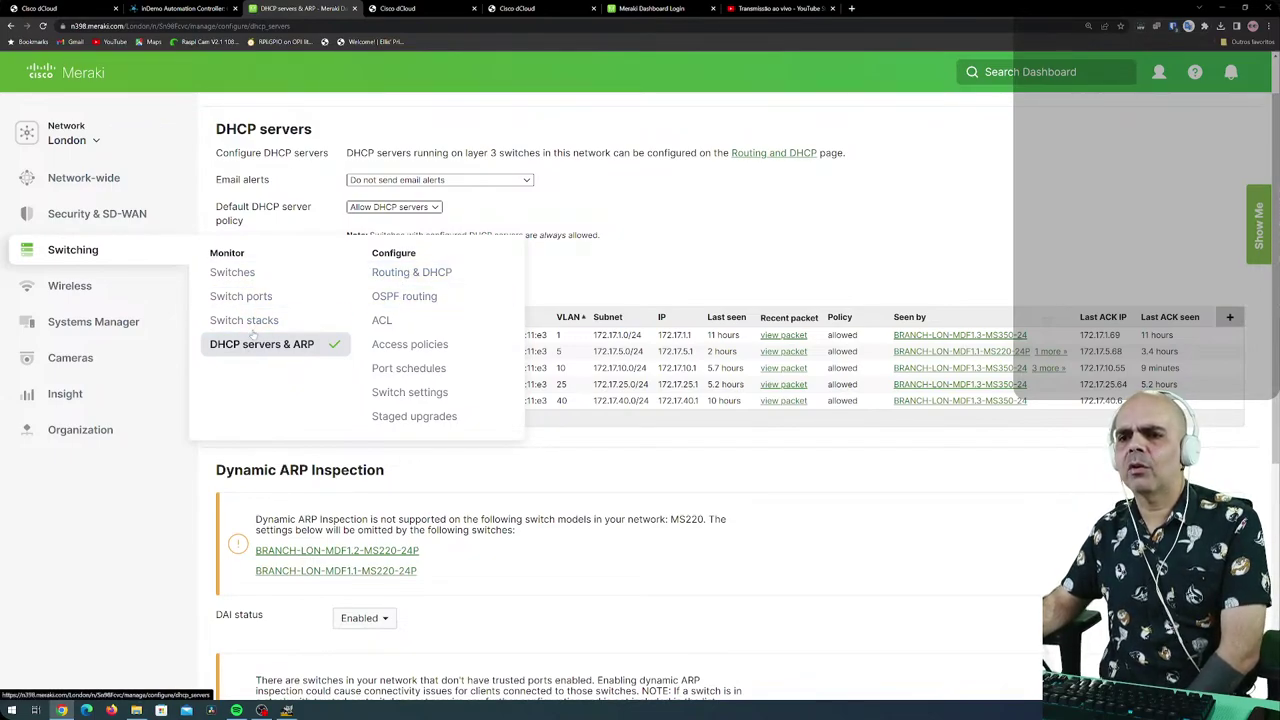
click(436, 278)
click(683, 86)
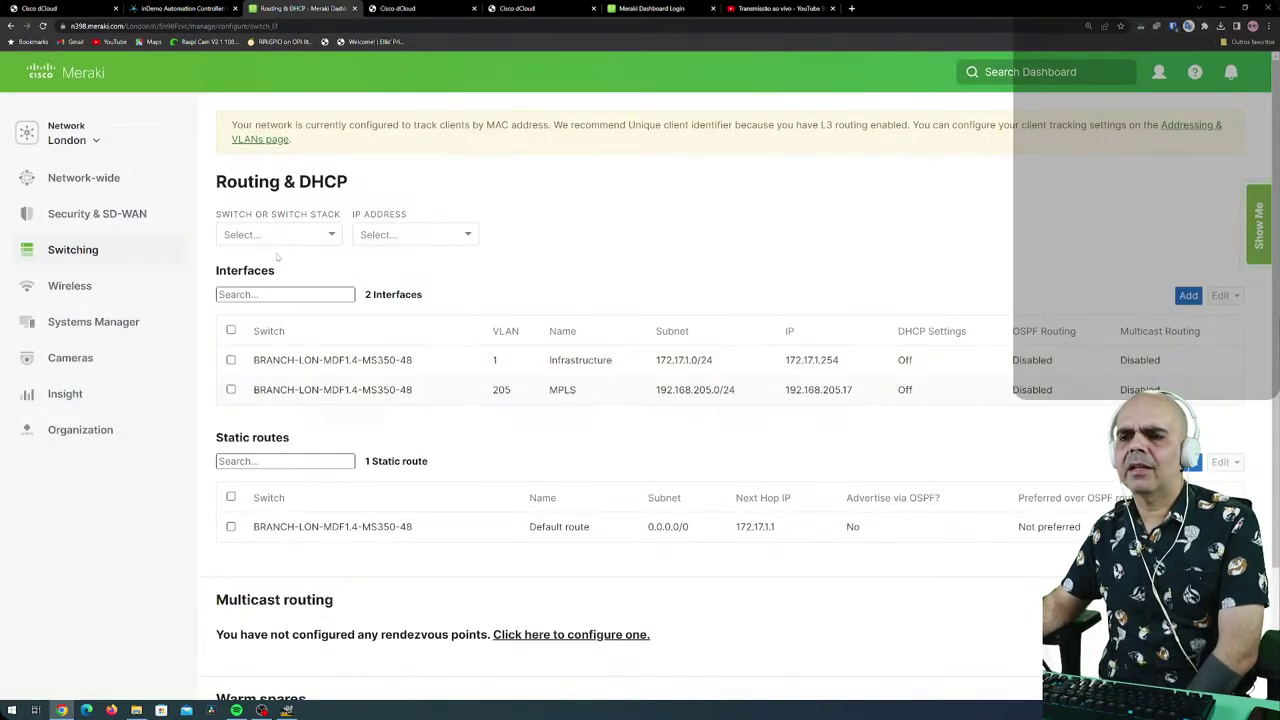
scroll(599, 560, down, 1)
scroll(599, 560, down, 2)
scroll(367, 536, up, 3)
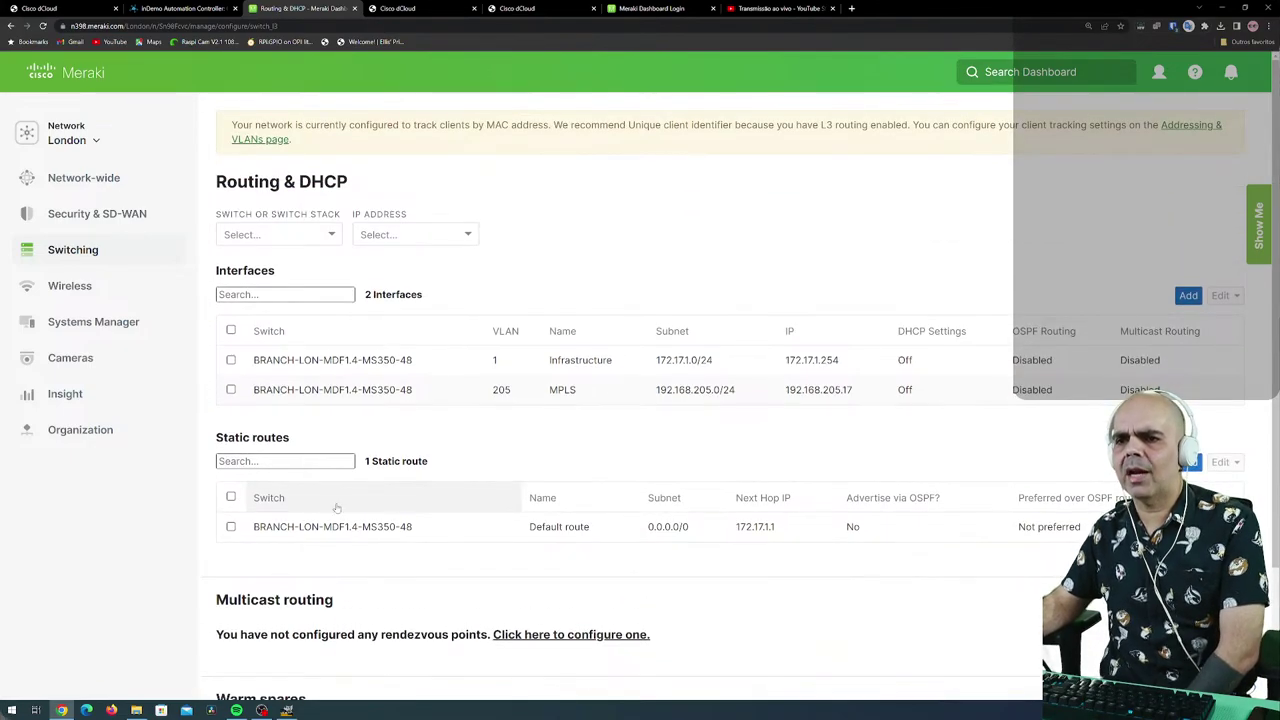
scroll(390, 520, down, 3)
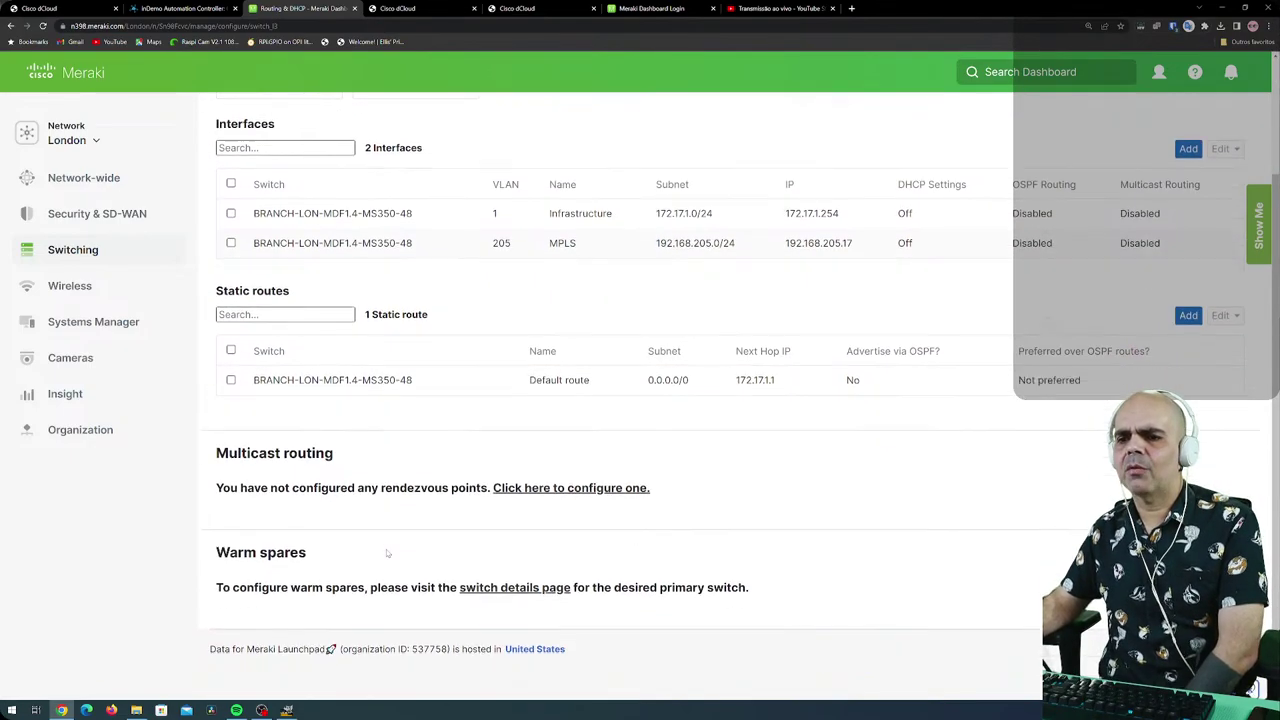
scroll(387, 553, down, 1)
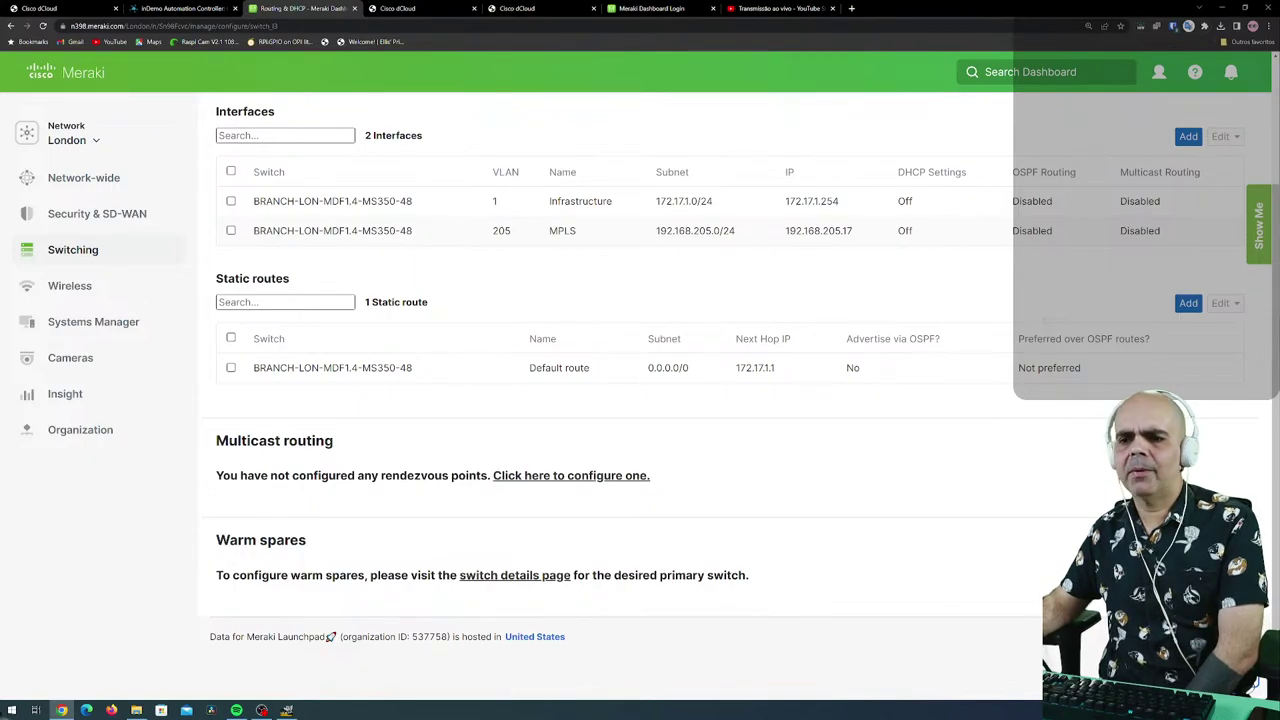
scroll(337, 554, up, 3)
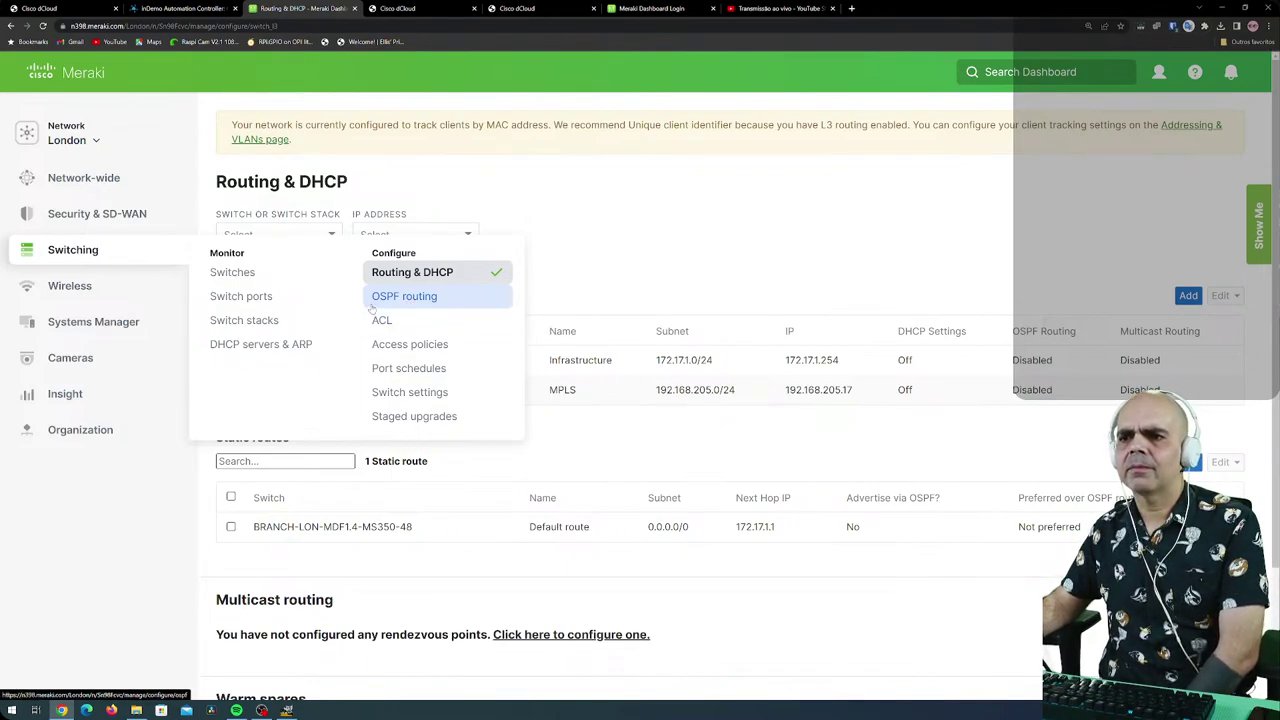
Try enabling OSPF routing, and examine its area types, interfaces, static routes and MD5 authentication settings.
click(400, 296)
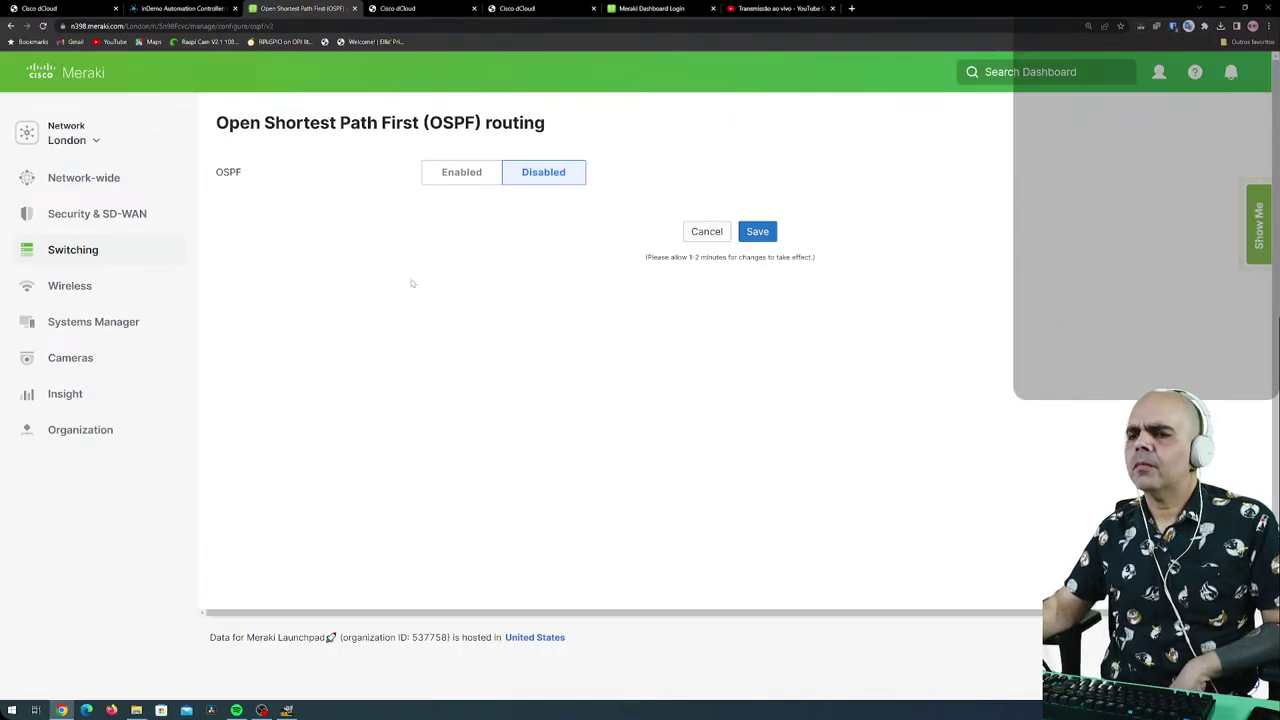
click(458, 174)
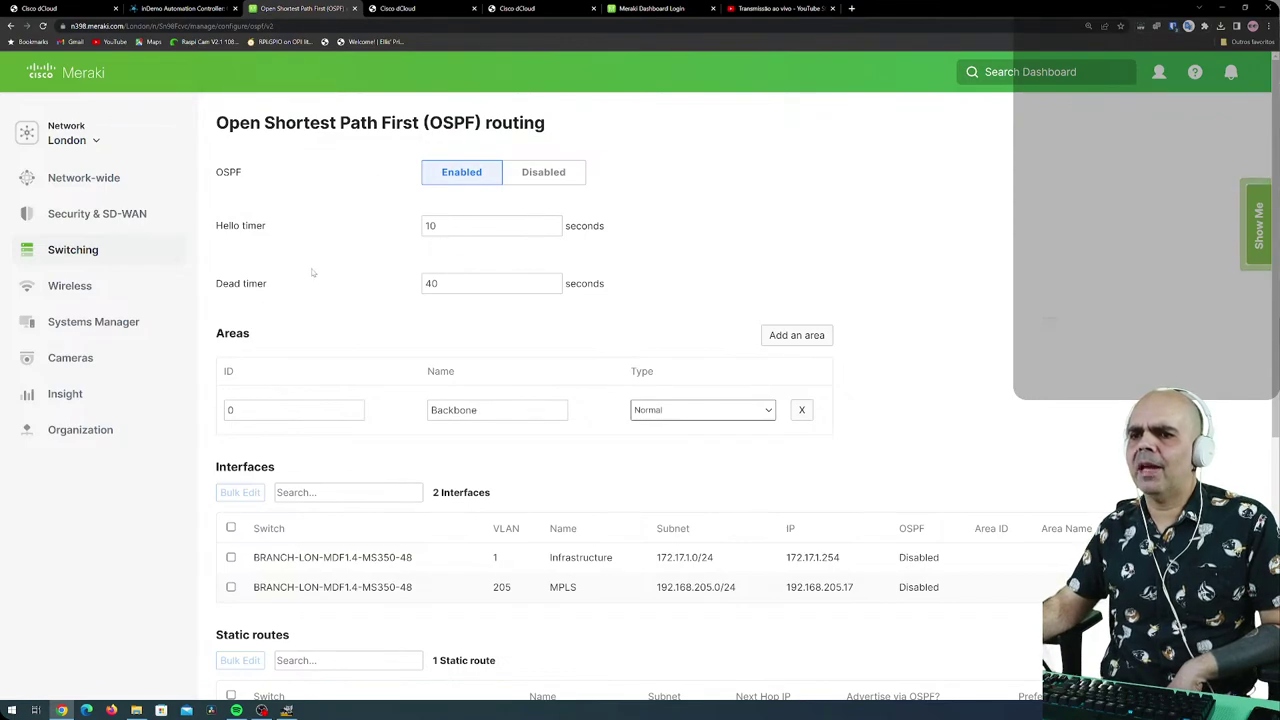
scroll(451, 298, down, 1)
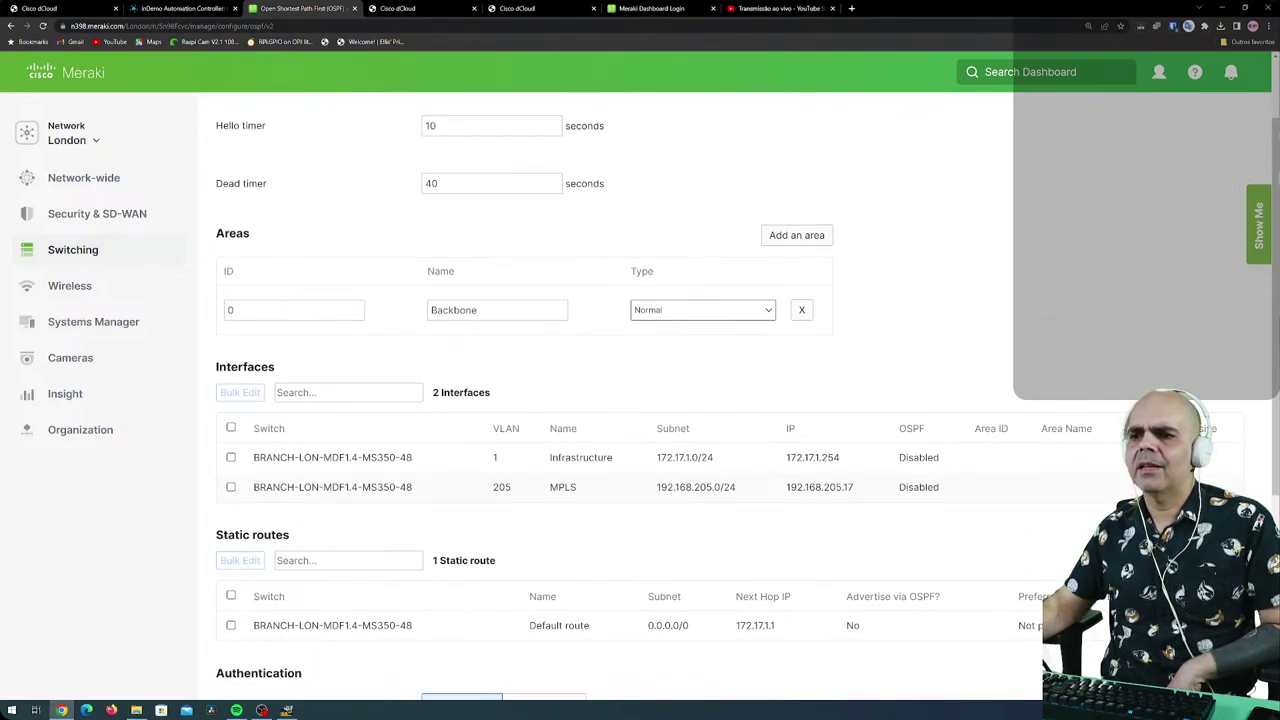
click(687, 313)
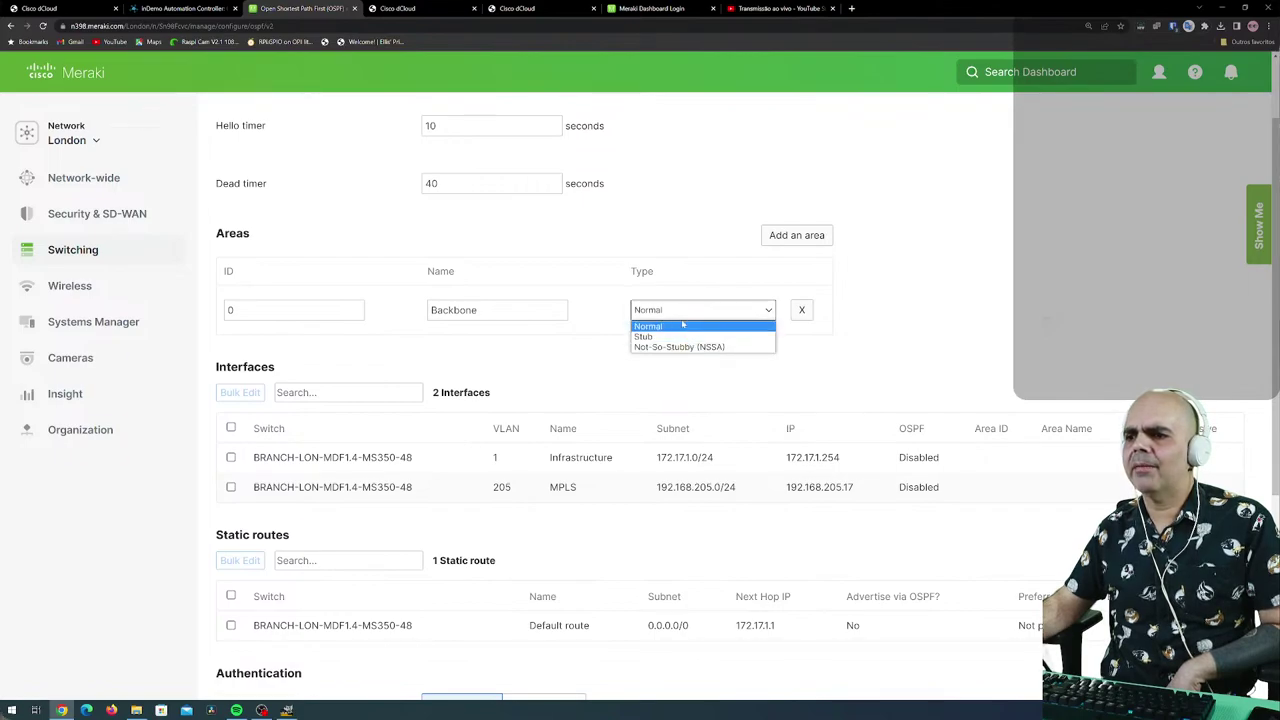
click(434, 360)
scroll(434, 360, down, 1)
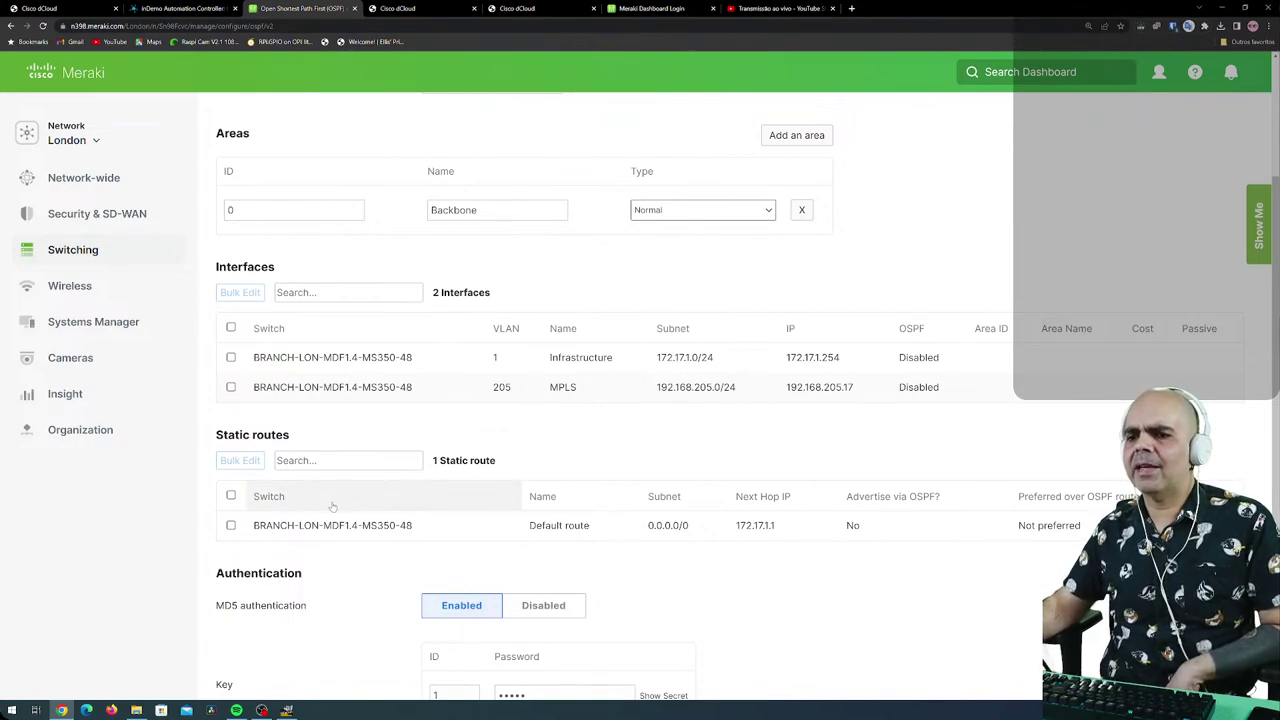
scroll(331, 503, down, 1)
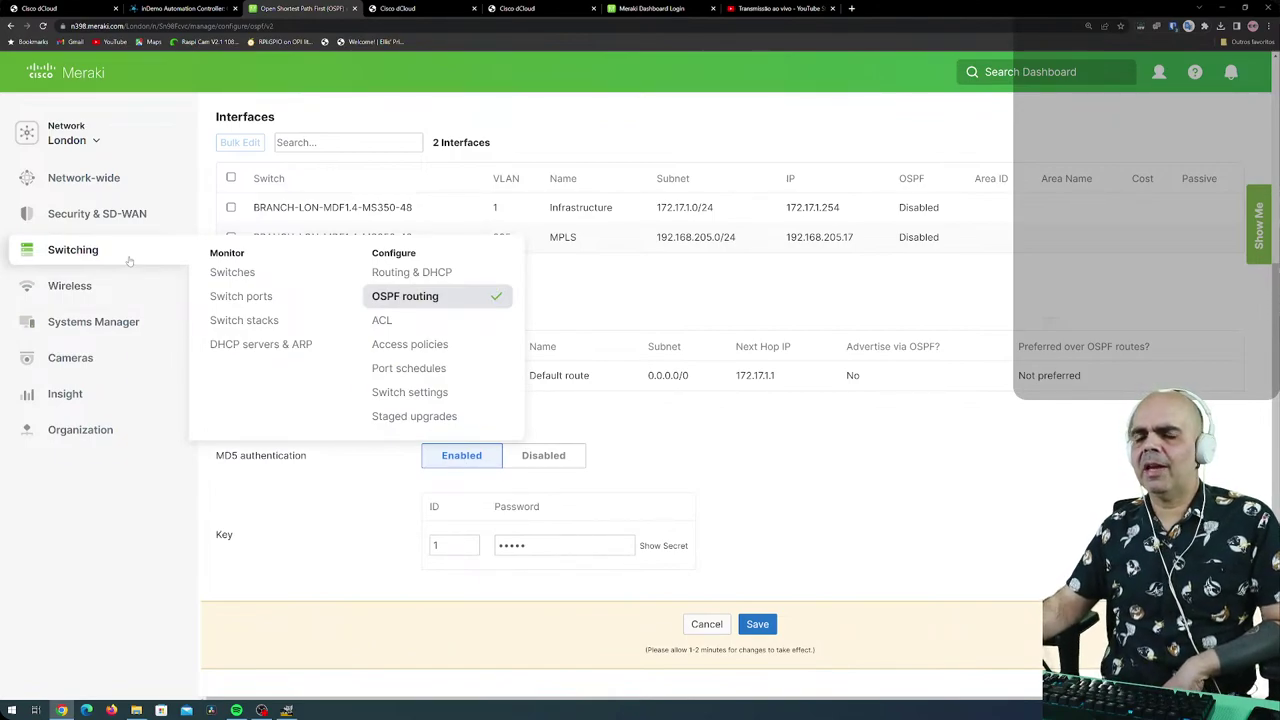
Open the ACL page, discarding the unsaved OSPF changes, and examine the access policies down to wired_dot1x's RADIUS and 802.1X settings.
click(383, 321)
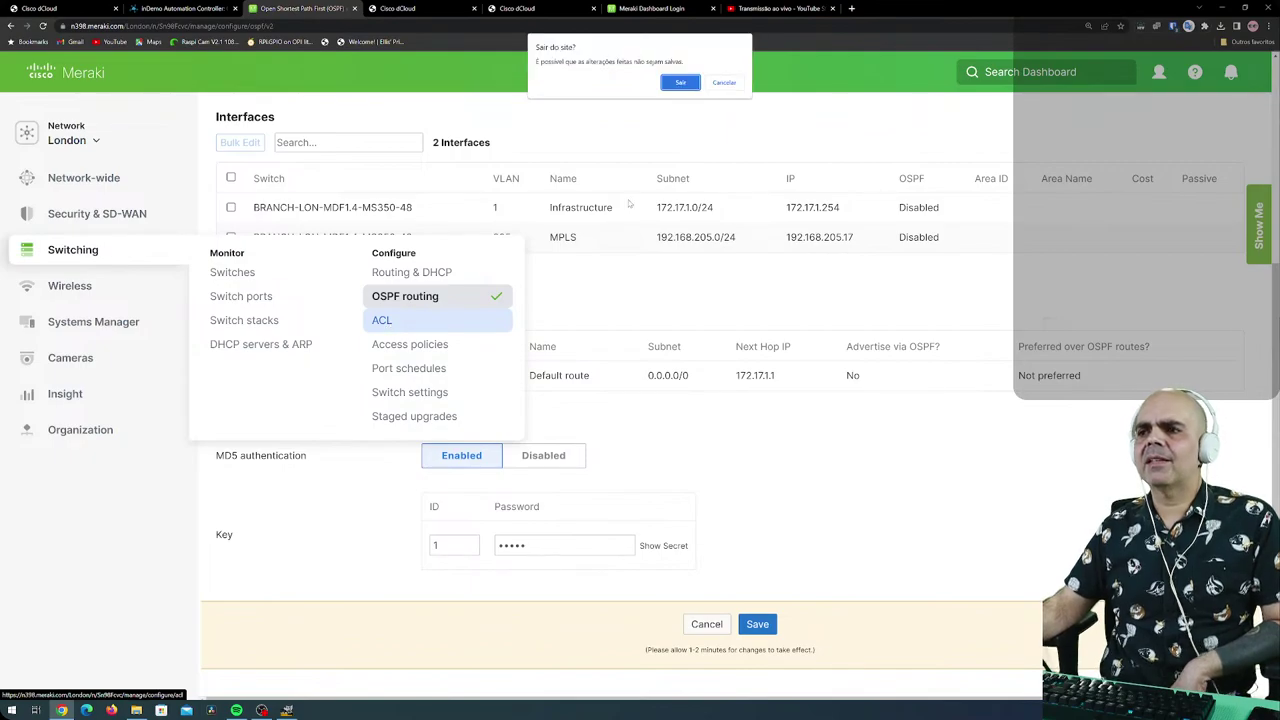
click(679, 83)
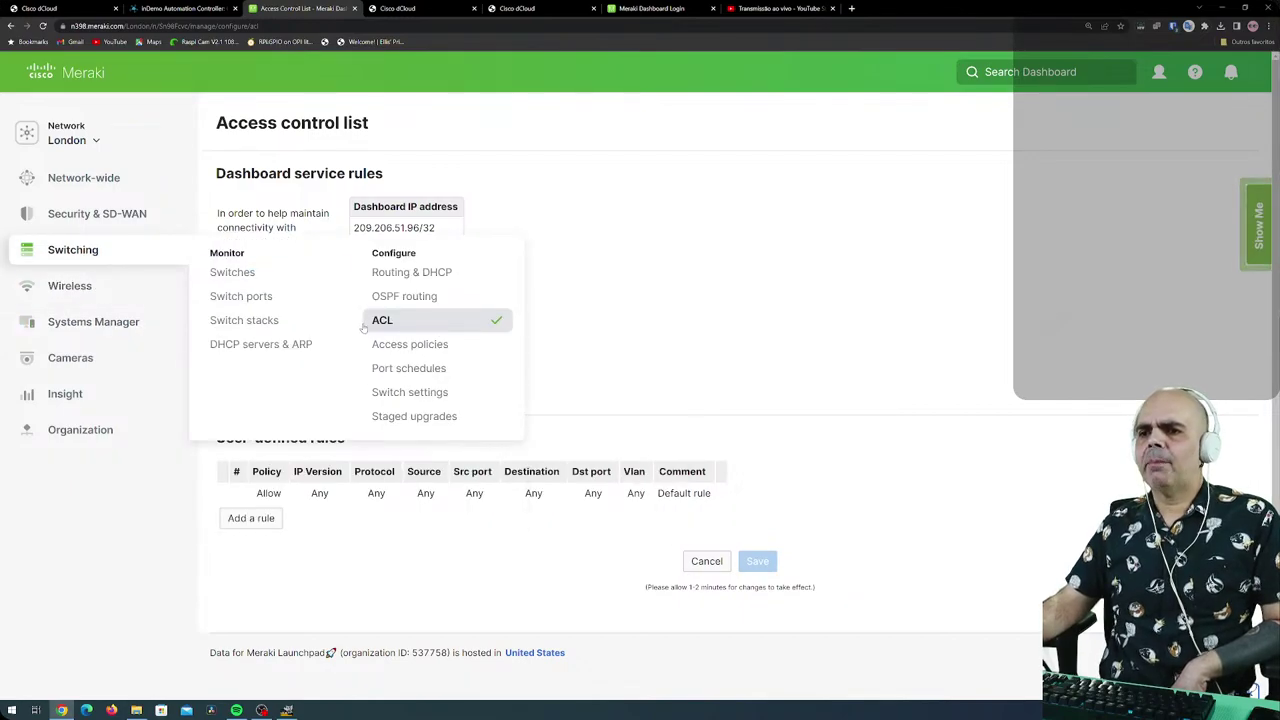
click(410, 350)
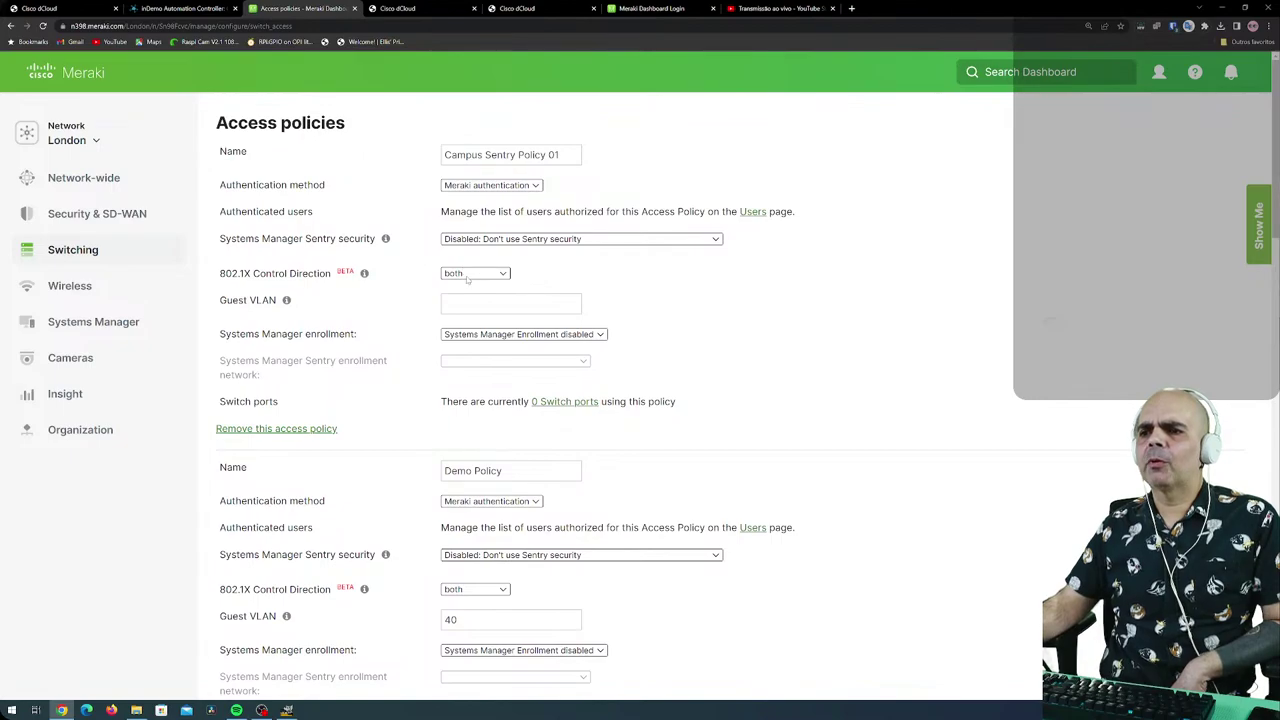
scroll(330, 537, down, 5)
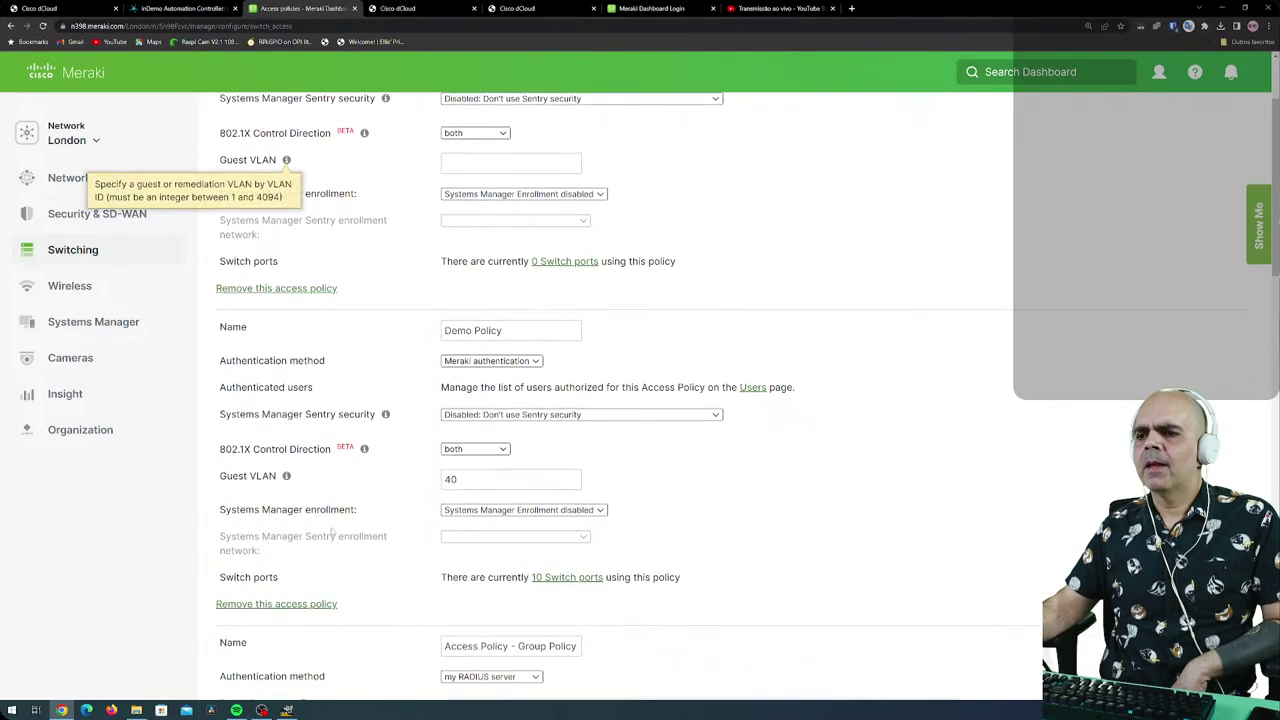
scroll(405, 450, down, 5)
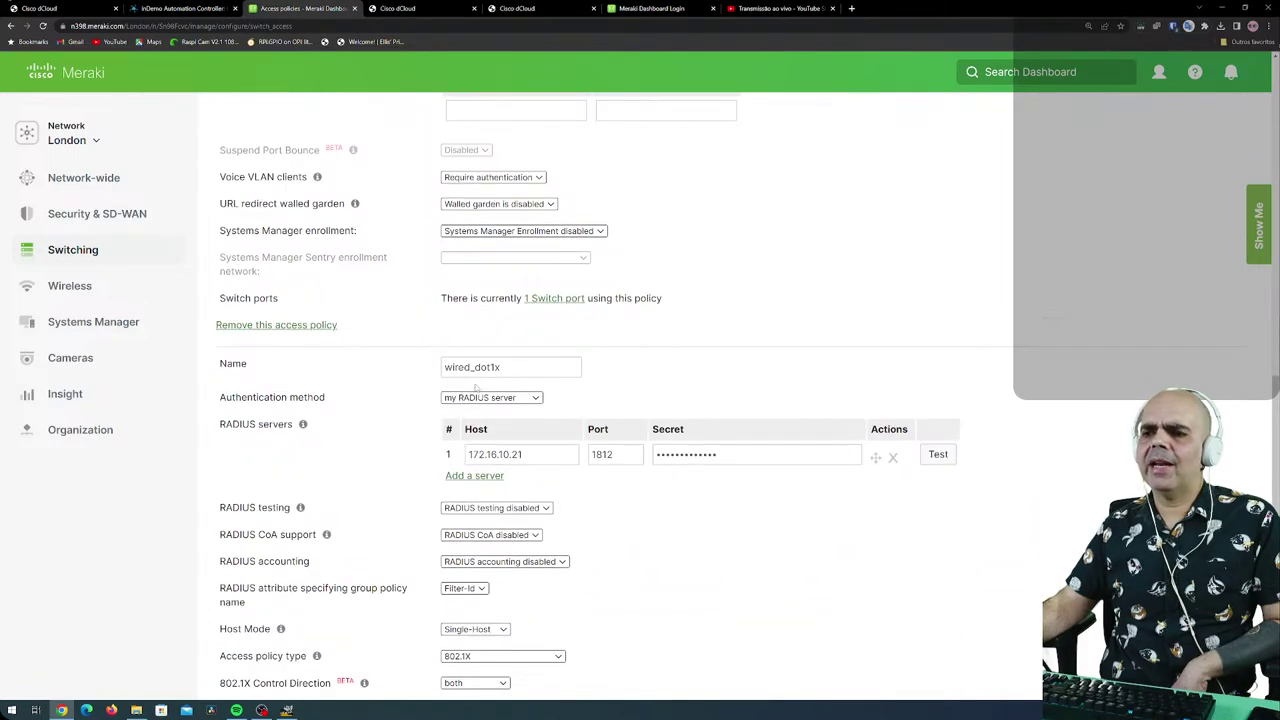
scroll(434, 423, down, 1)
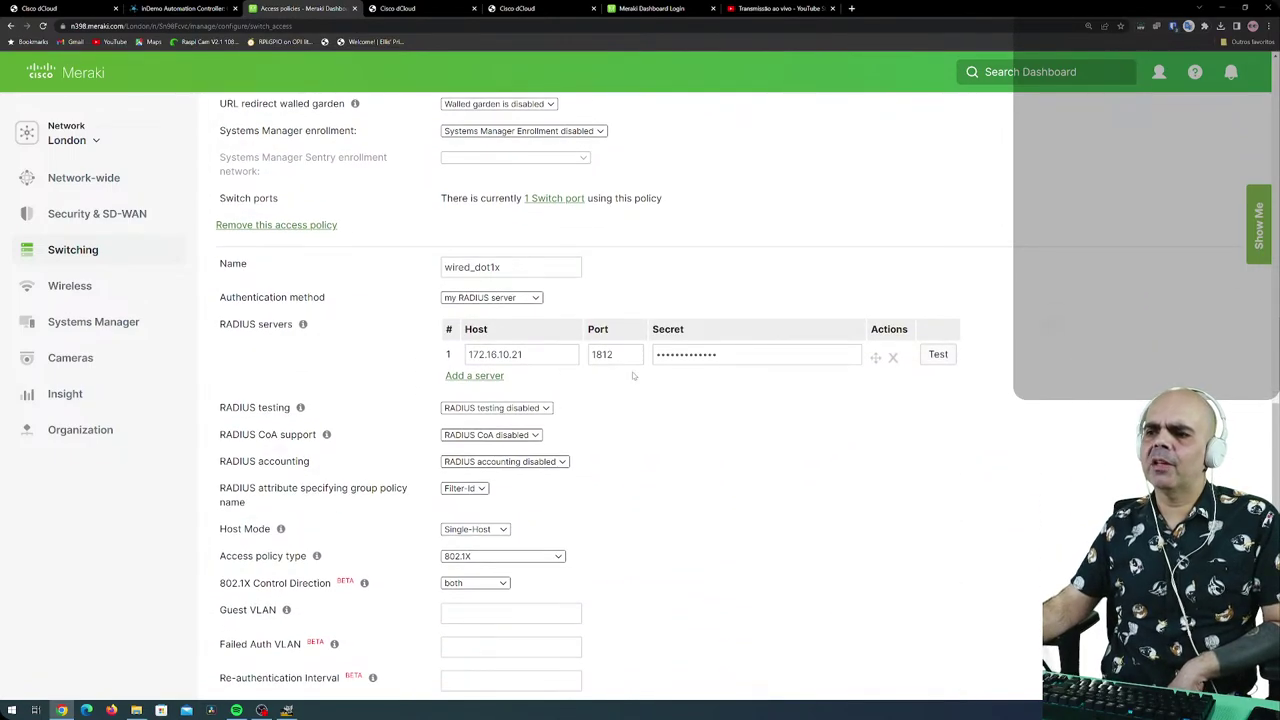
scroll(507, 389, down, 1)
scroll(425, 458, down, 1)
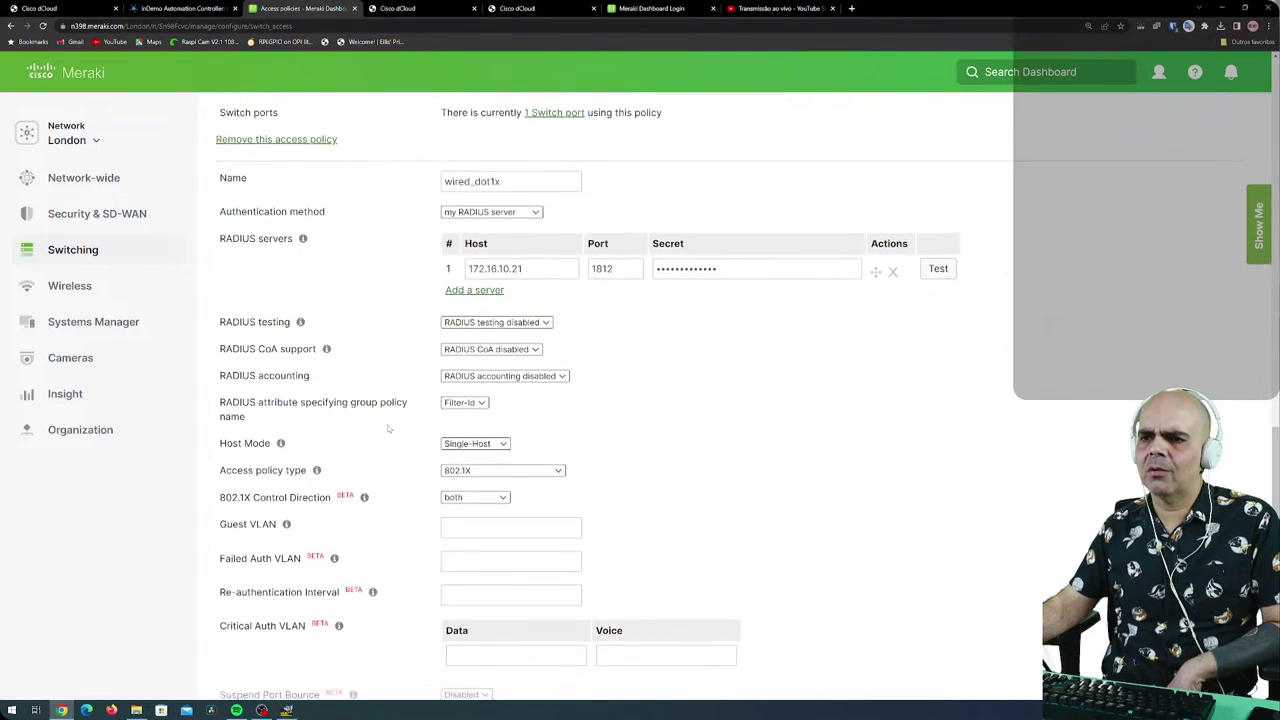
drag(221, 218, 622, 598)
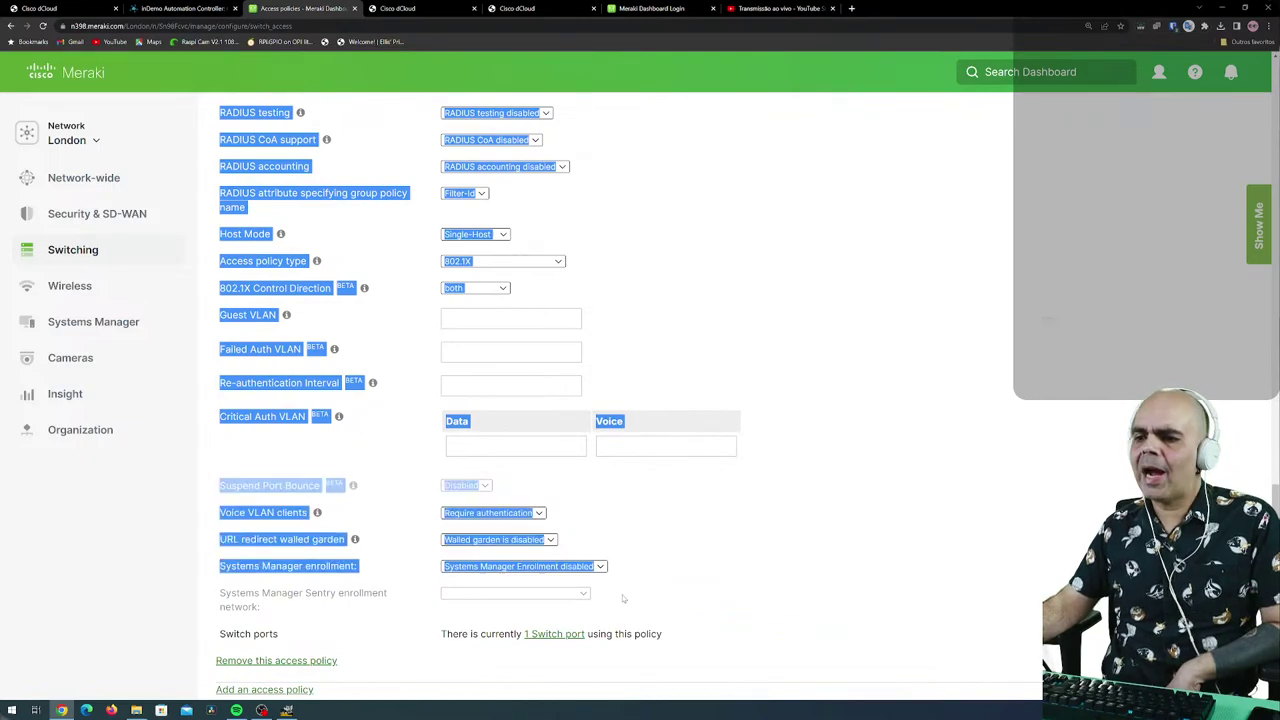
Open the port schedules and expand the WorkingHours schedule to examine its daily status and hours.
mouse_move(150, 246)
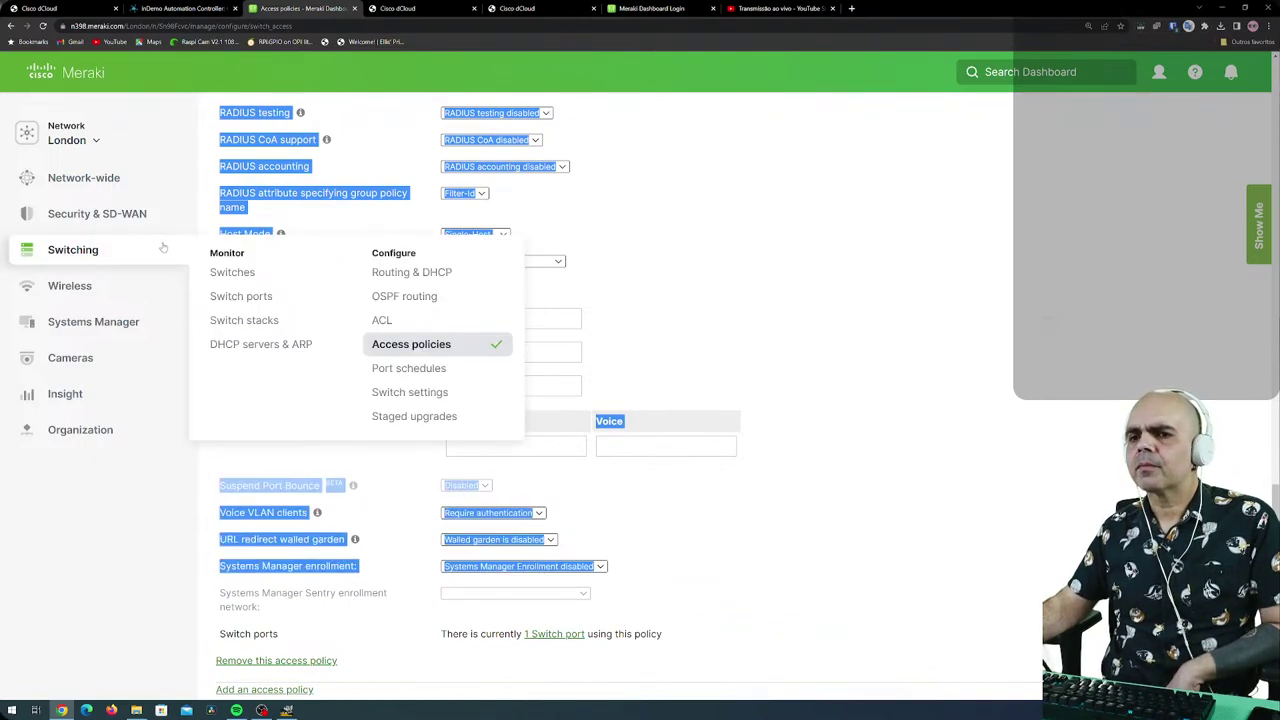
click(436, 372)
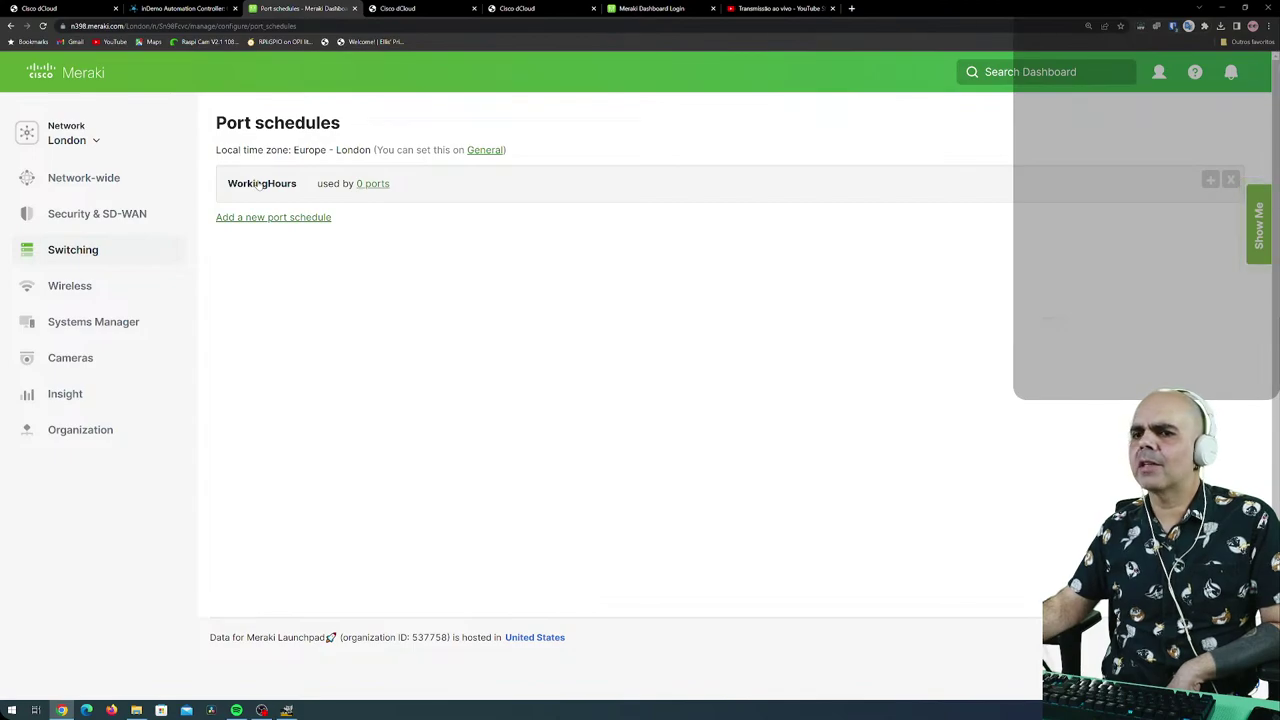
click(258, 184)
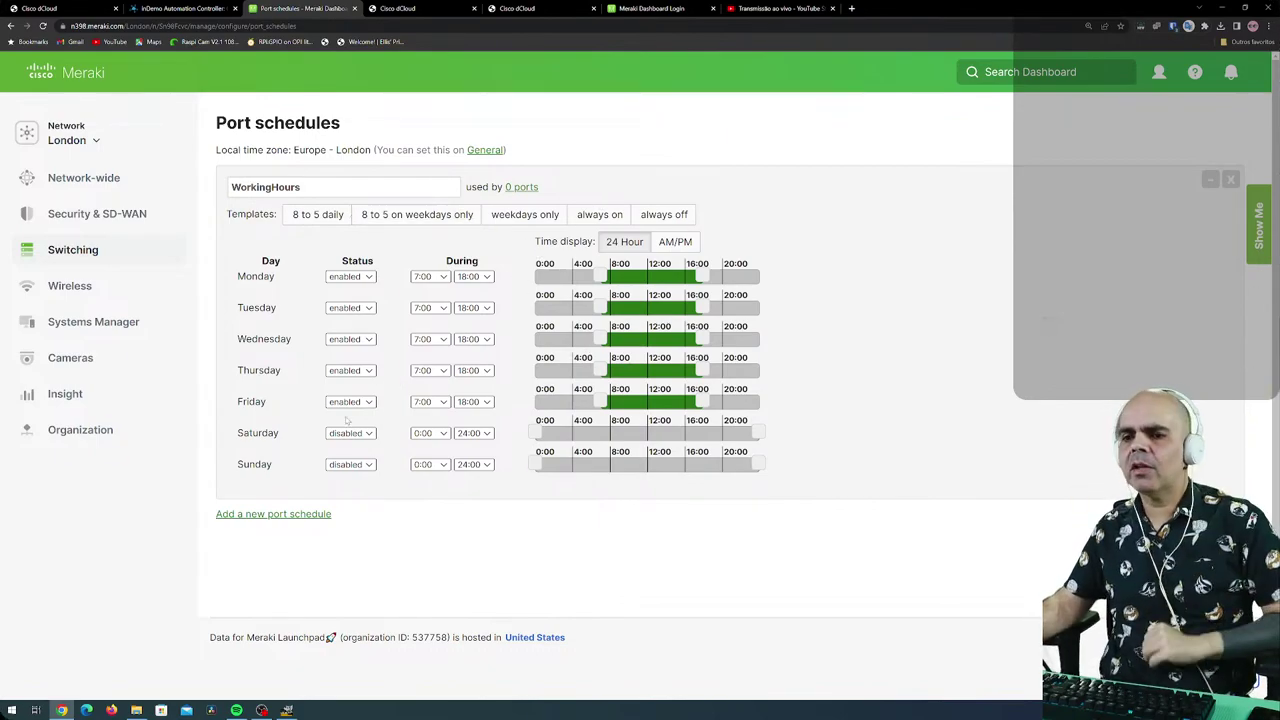
Examine the switch settings for VLAN, STP, quality of service, multicast, MTU, storm control and power supply.
mouse_move(143, 264)
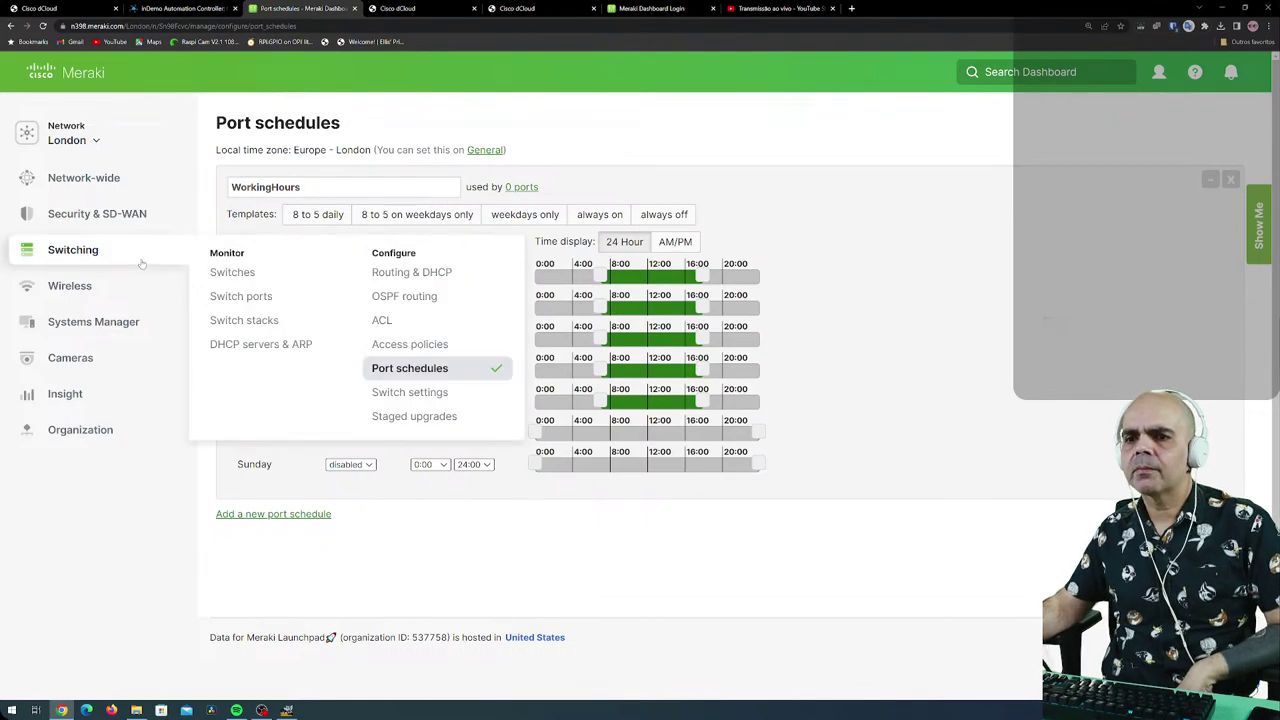
click(398, 394)
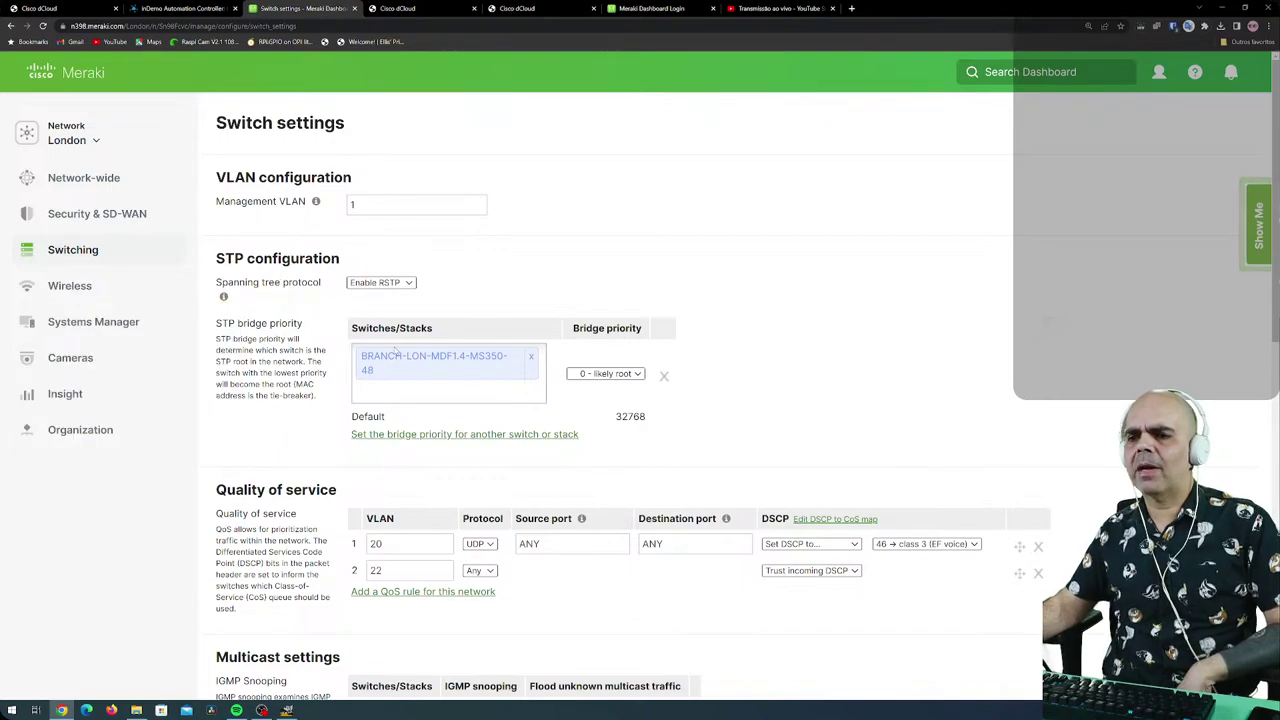
scroll(306, 441, down, 1)
scroll(311, 495, down, 1)
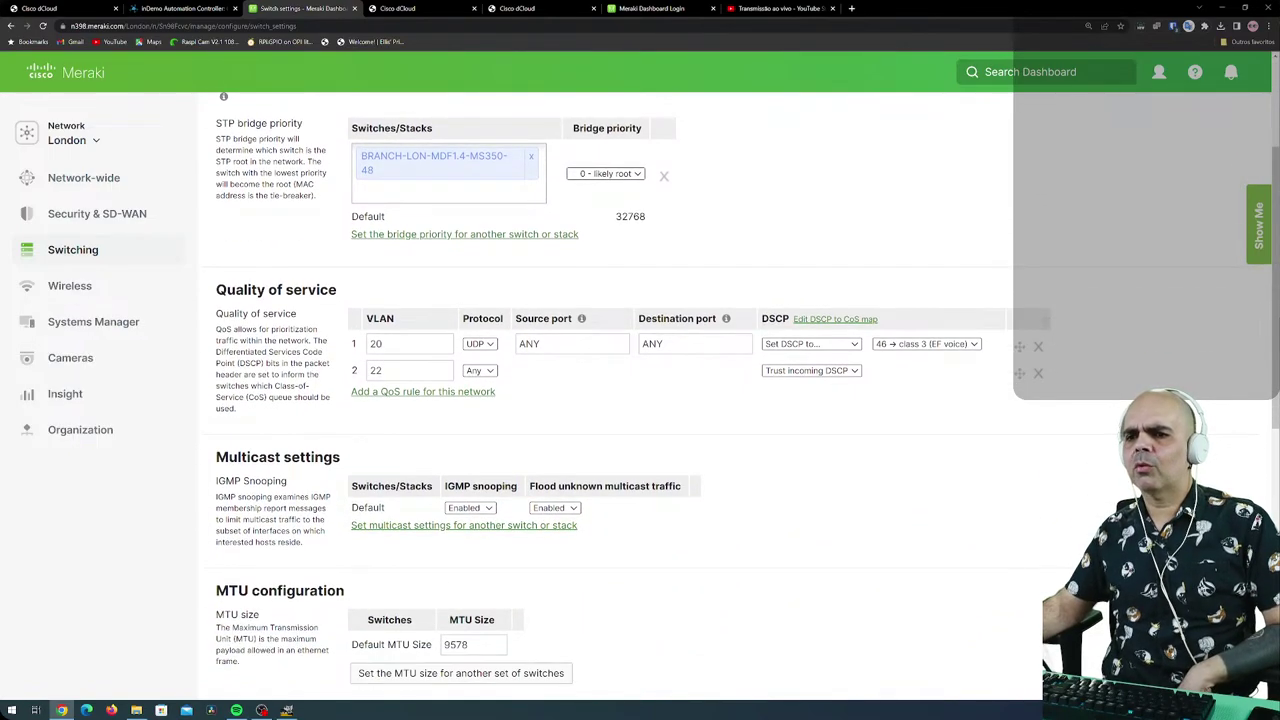
scroll(279, 437, down, 3)
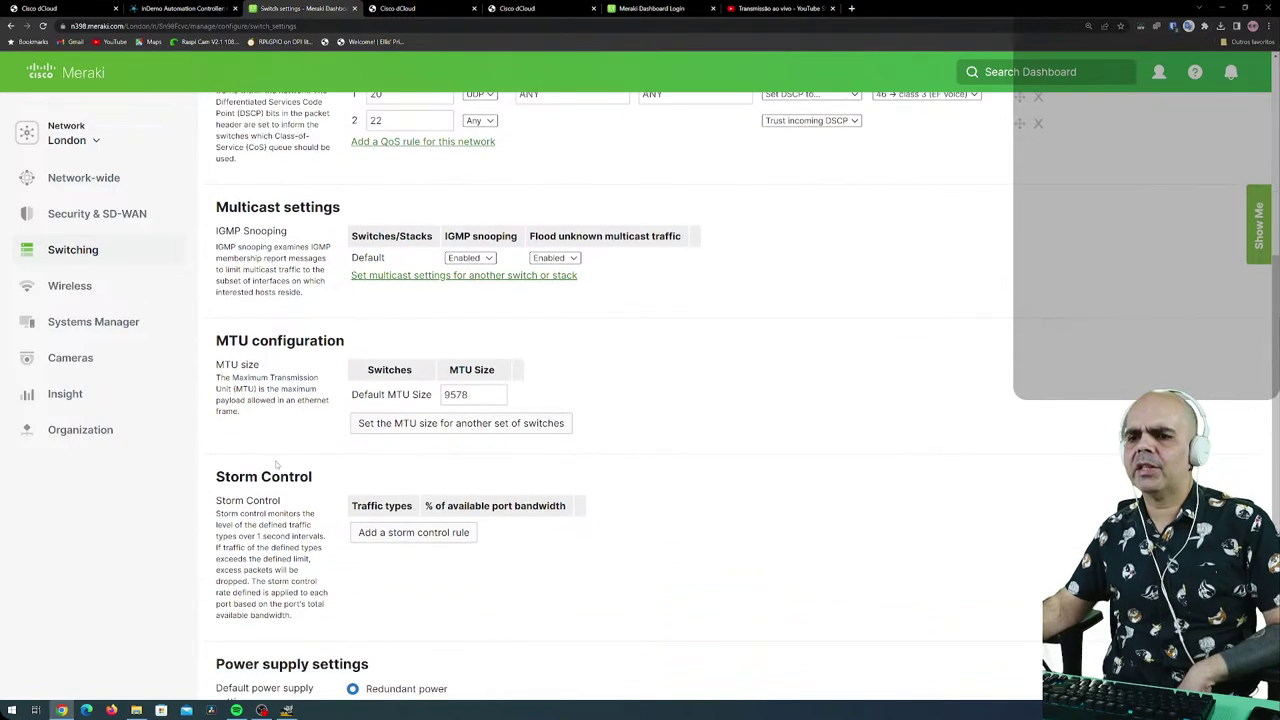
scroll(349, 436, down, 1)
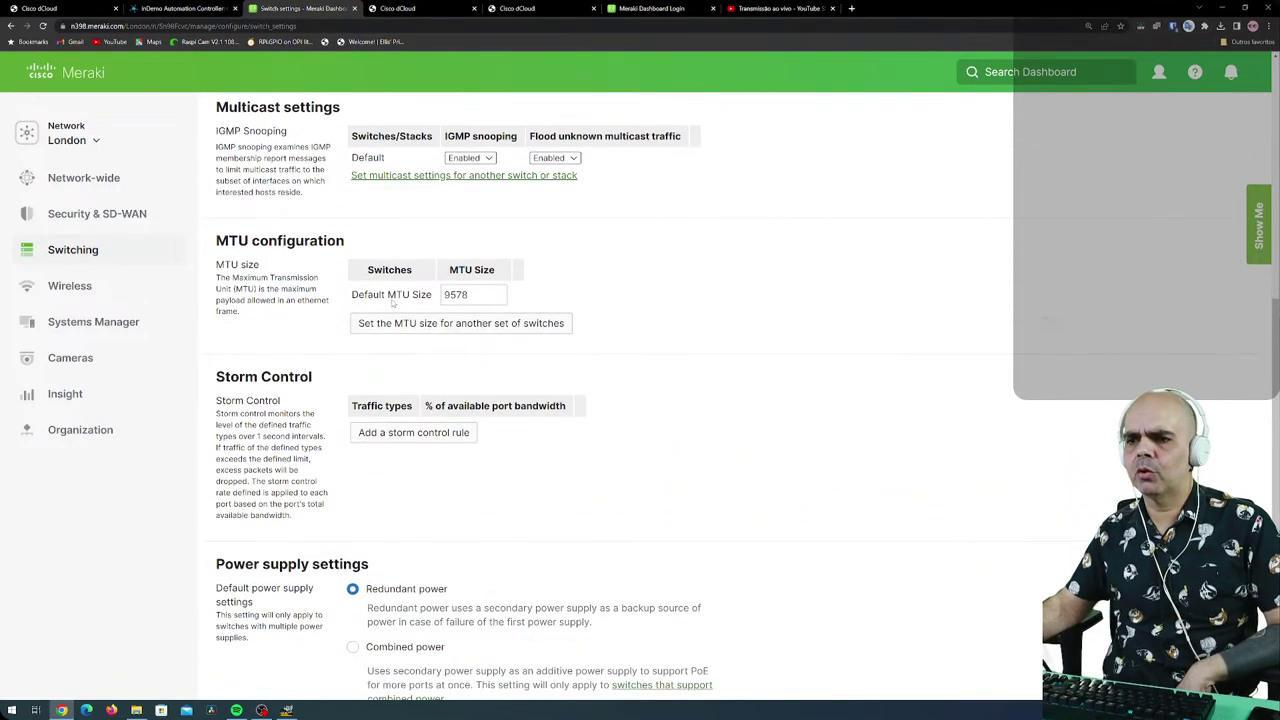
scroll(297, 370, down, 1)
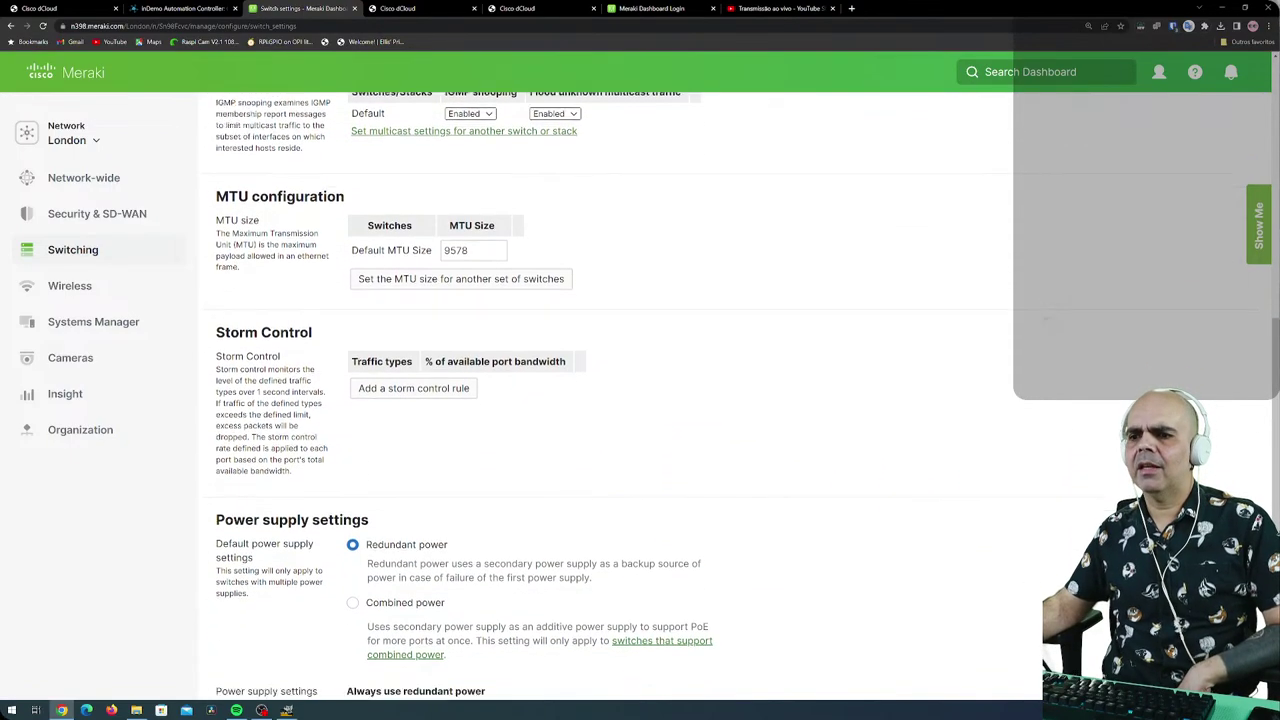
scroll(600, 400, down, 2)
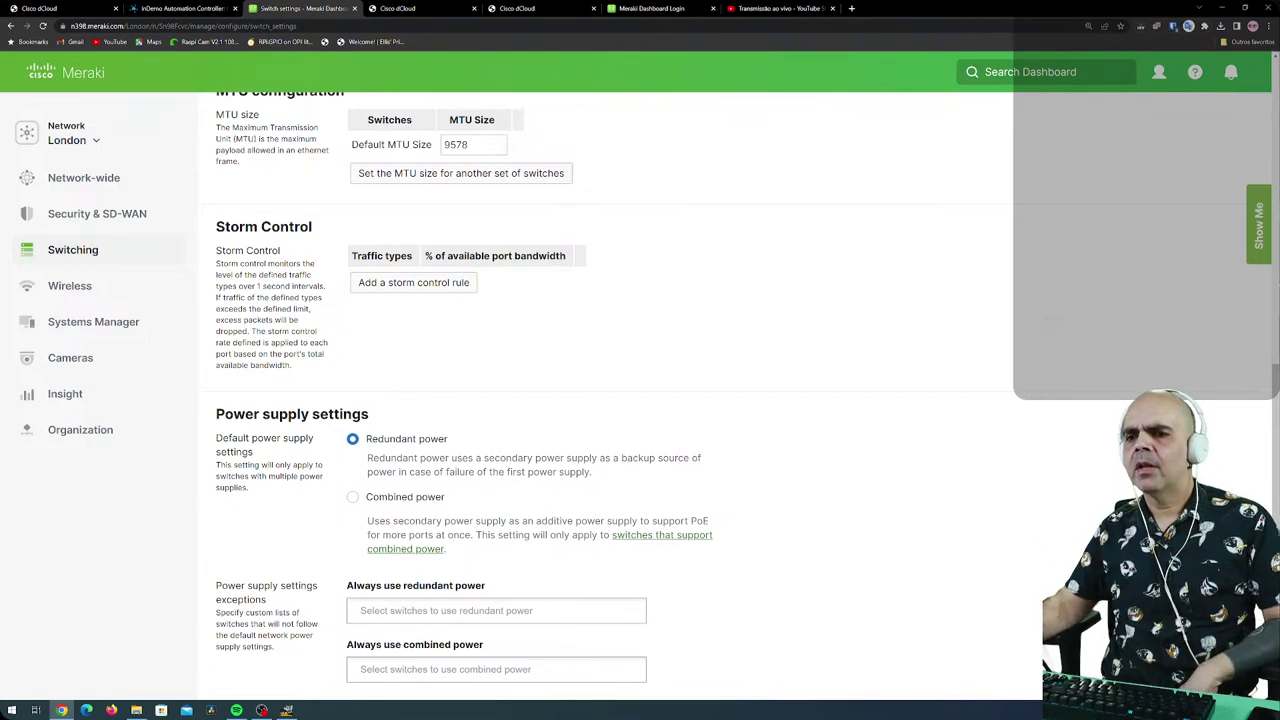
scroll(600, 400, down, 1)
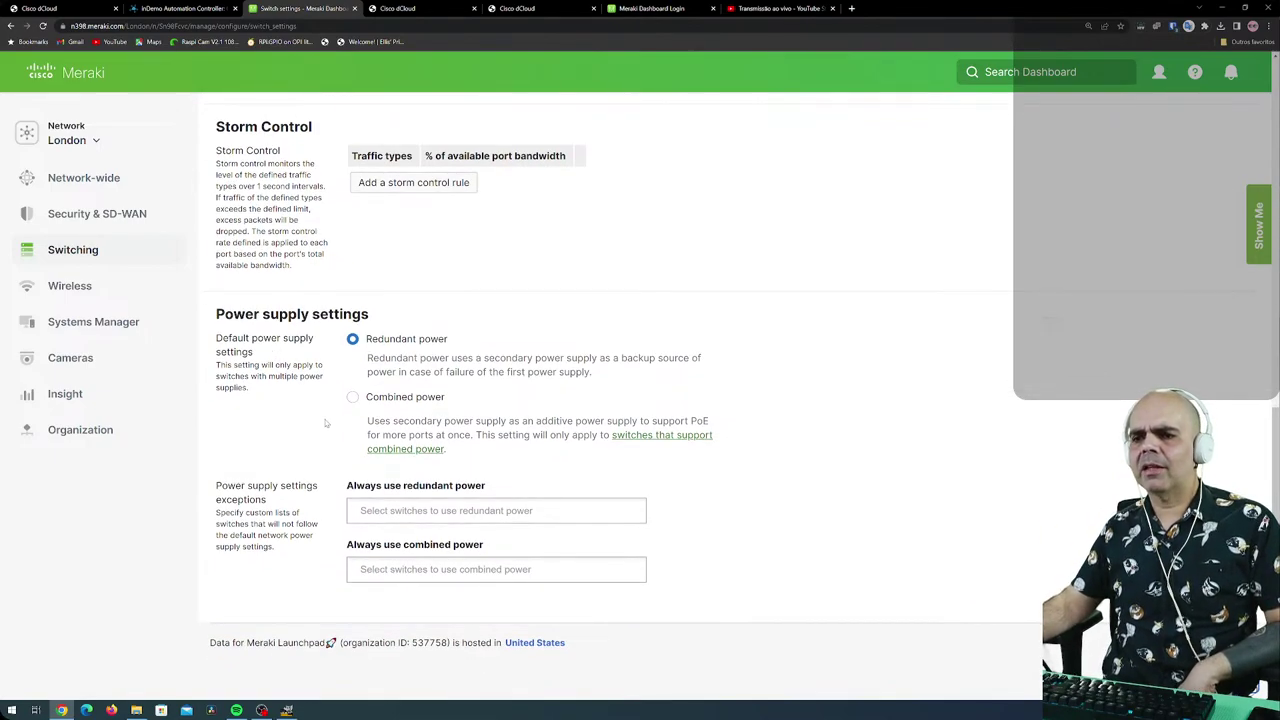
Open Staged upgrades and compare its Groups and Sequence views.
mouse_move(135, 267)
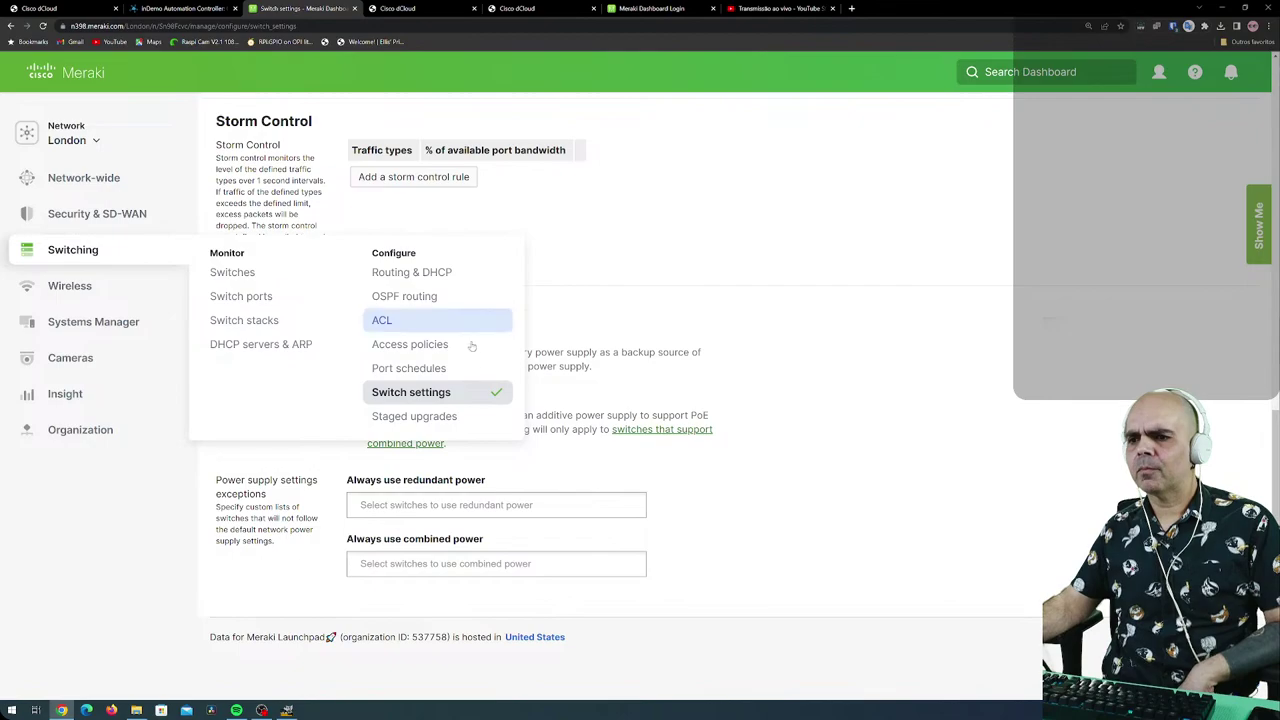
click(449, 418)
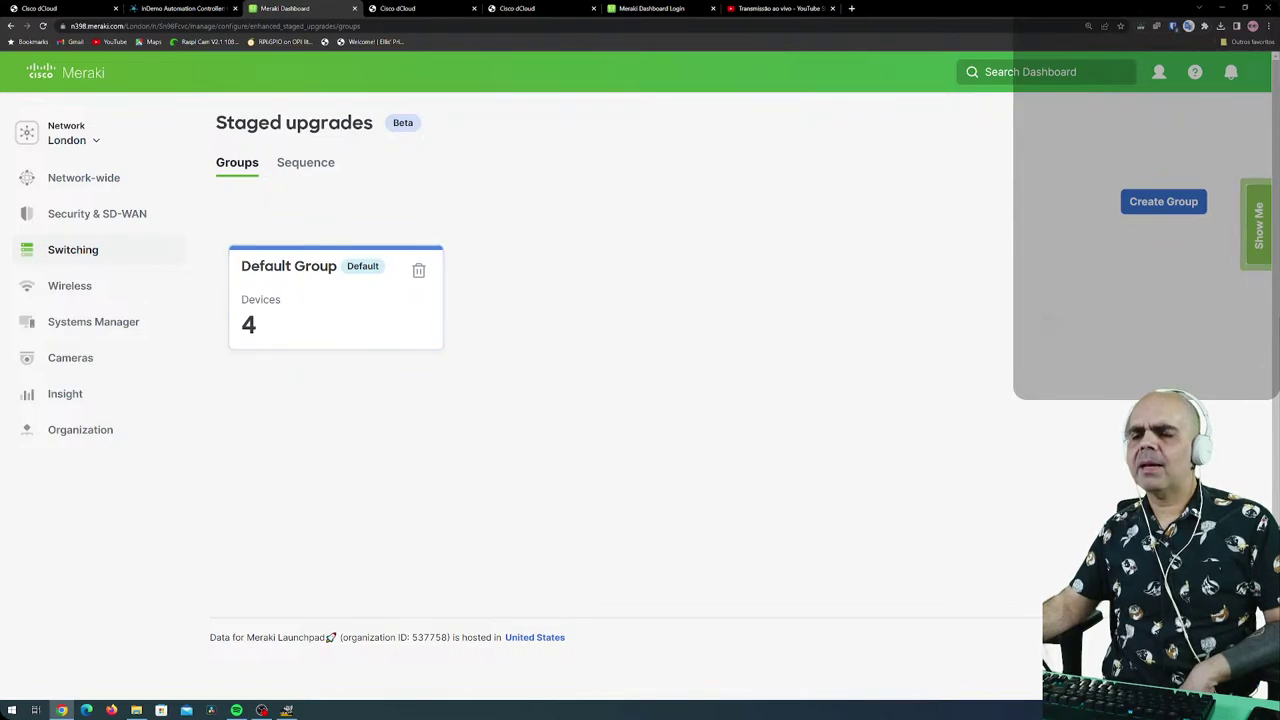
click(300, 165)
click(238, 168)
click(290, 168)
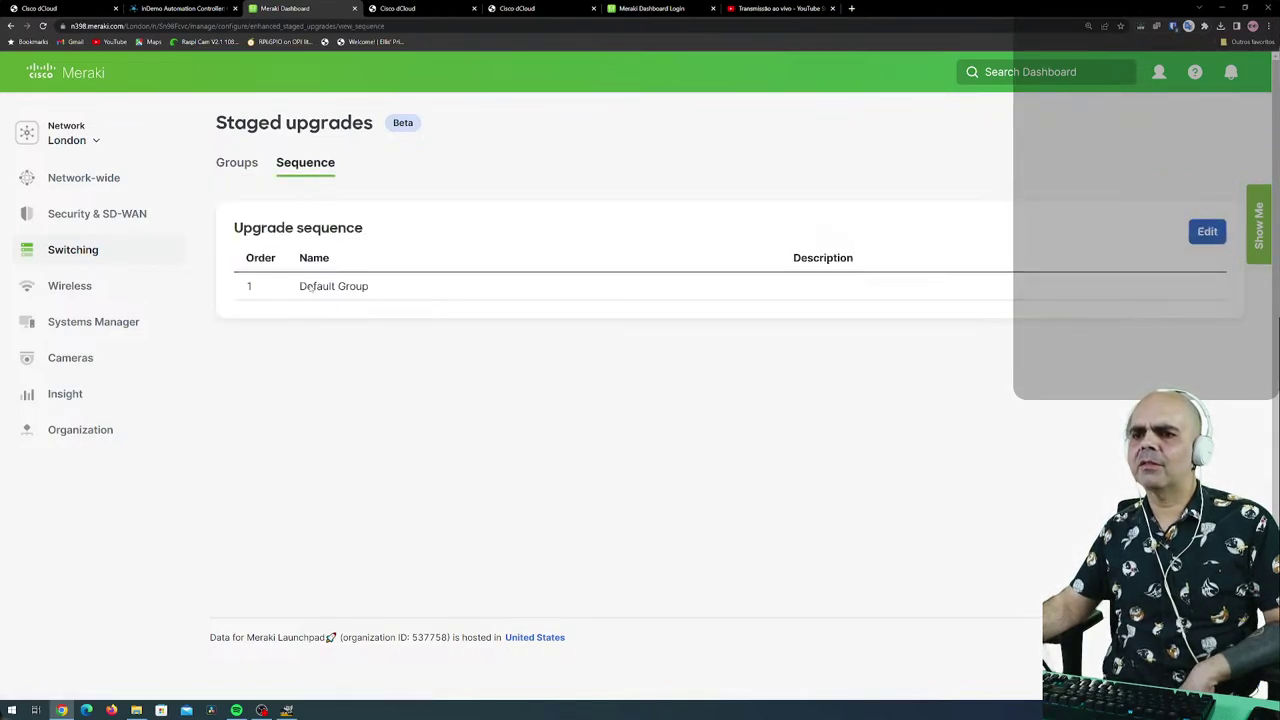
click(237, 165)
mouse_move(114, 230)
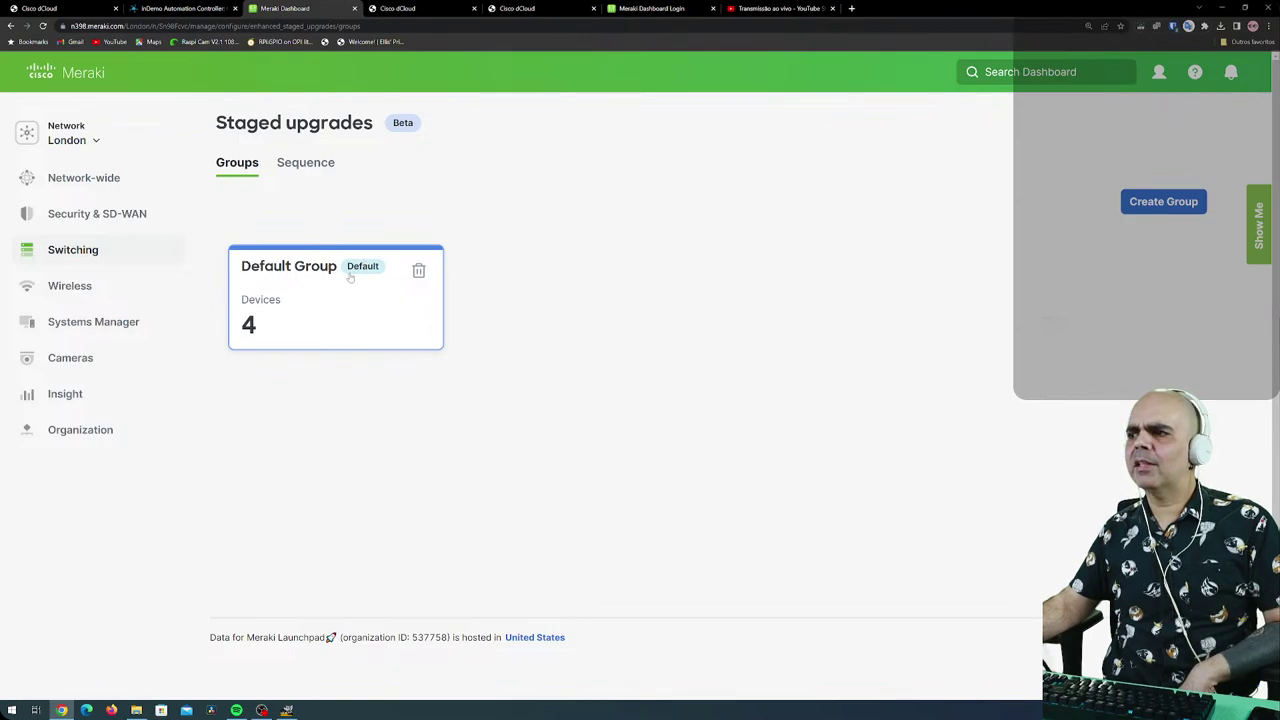
Examine the Default Group's switch assignments, leave without saving, and review the upgrade sequence.
click(301, 279)
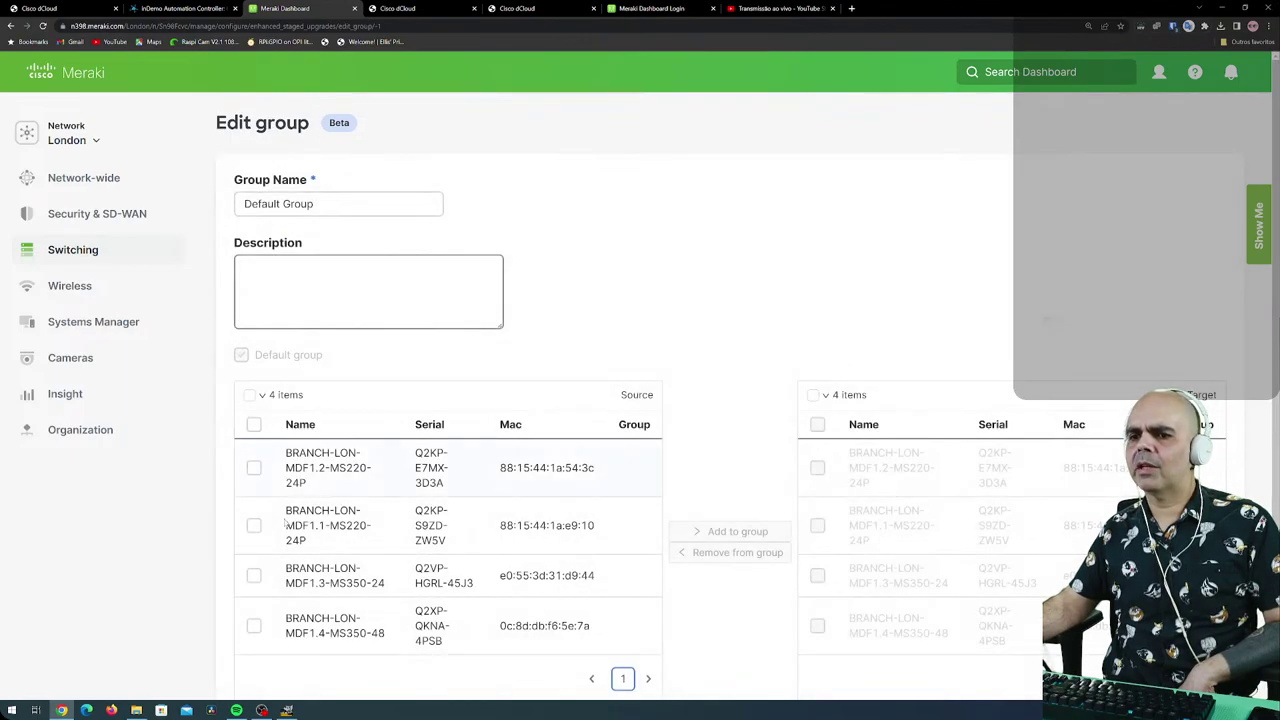
scroll(546, 516, down, 2)
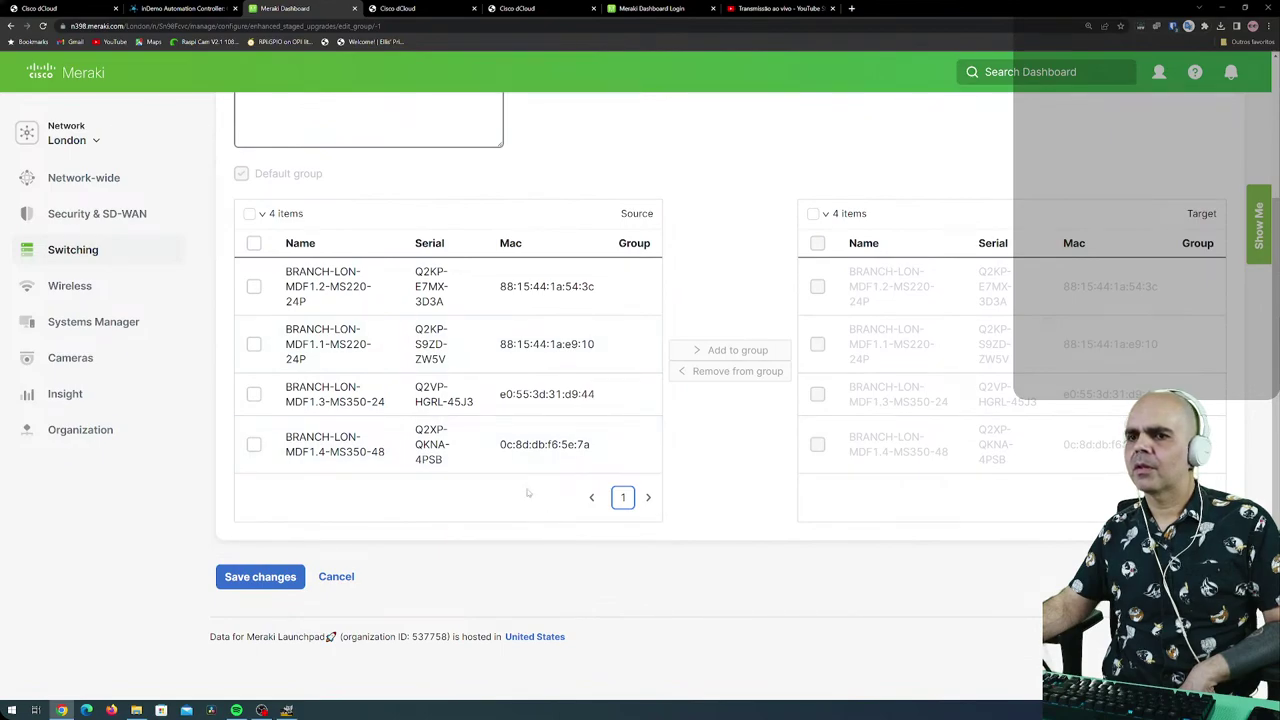
click(332, 576)
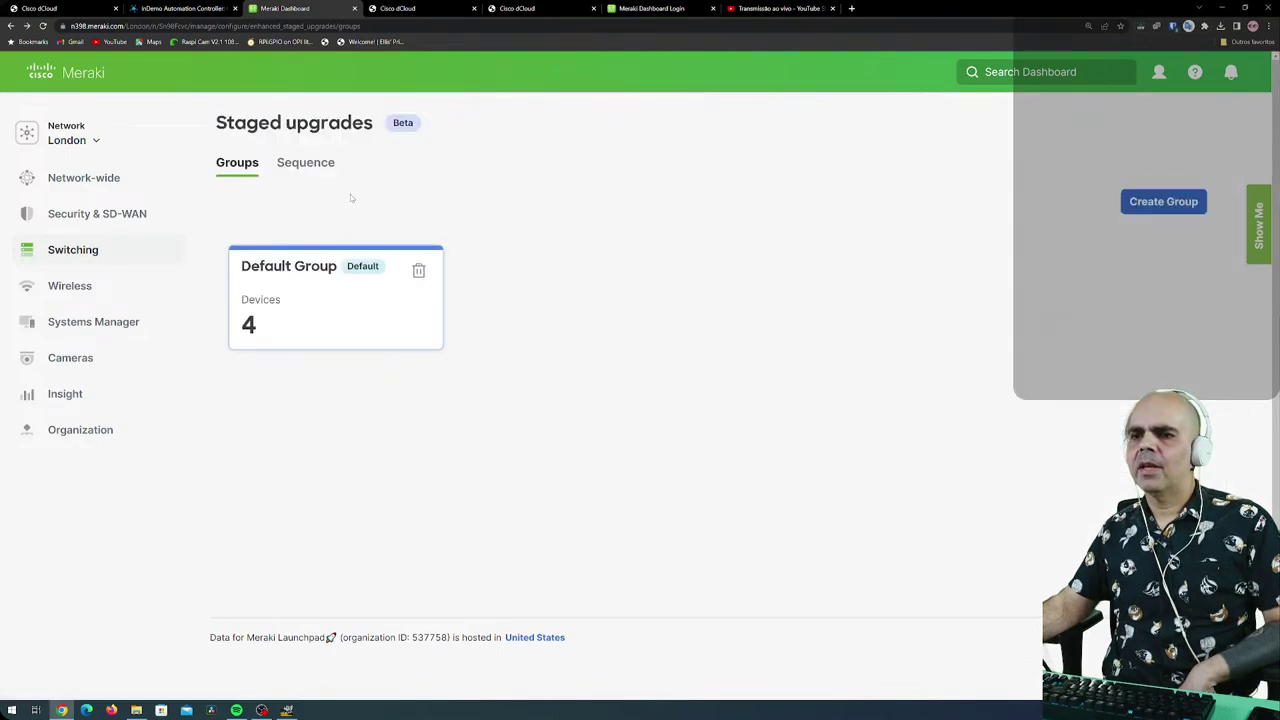
click(313, 162)
key(alt+Left)
click(291, 166)
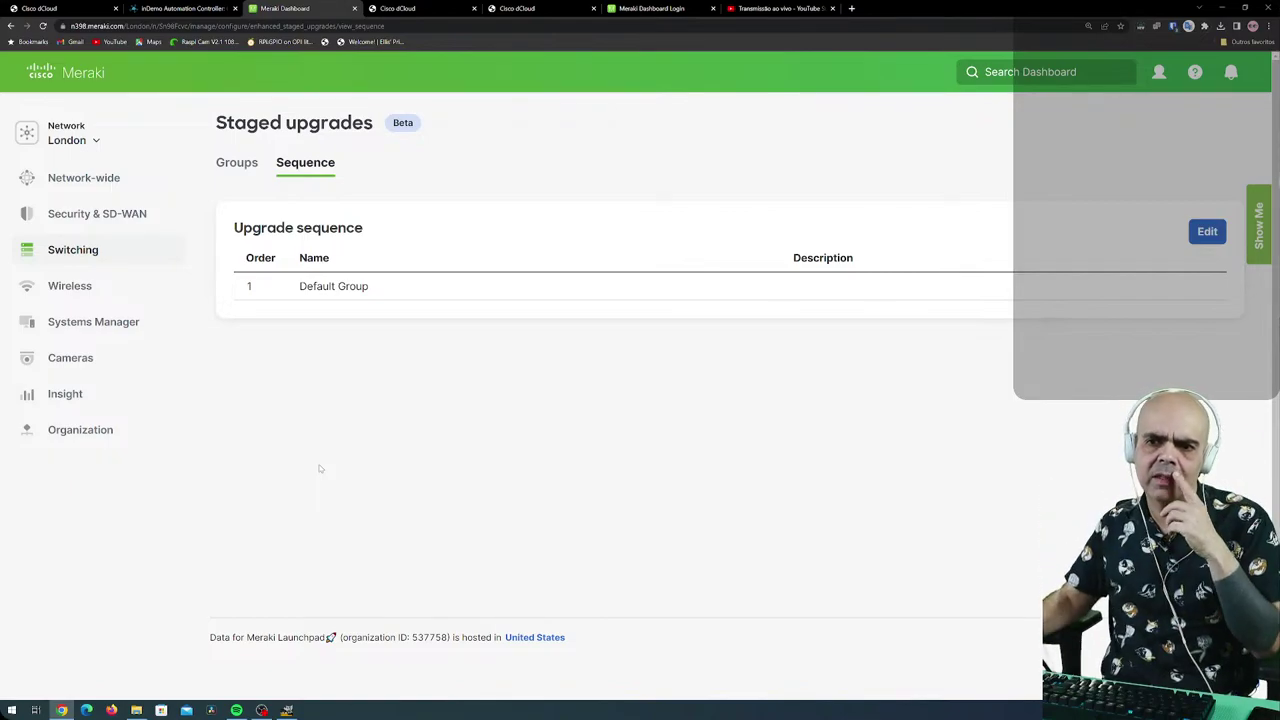
Open the Wireless overview and examine its connection health, performance health, client and usage summaries.
mouse_move(96, 288)
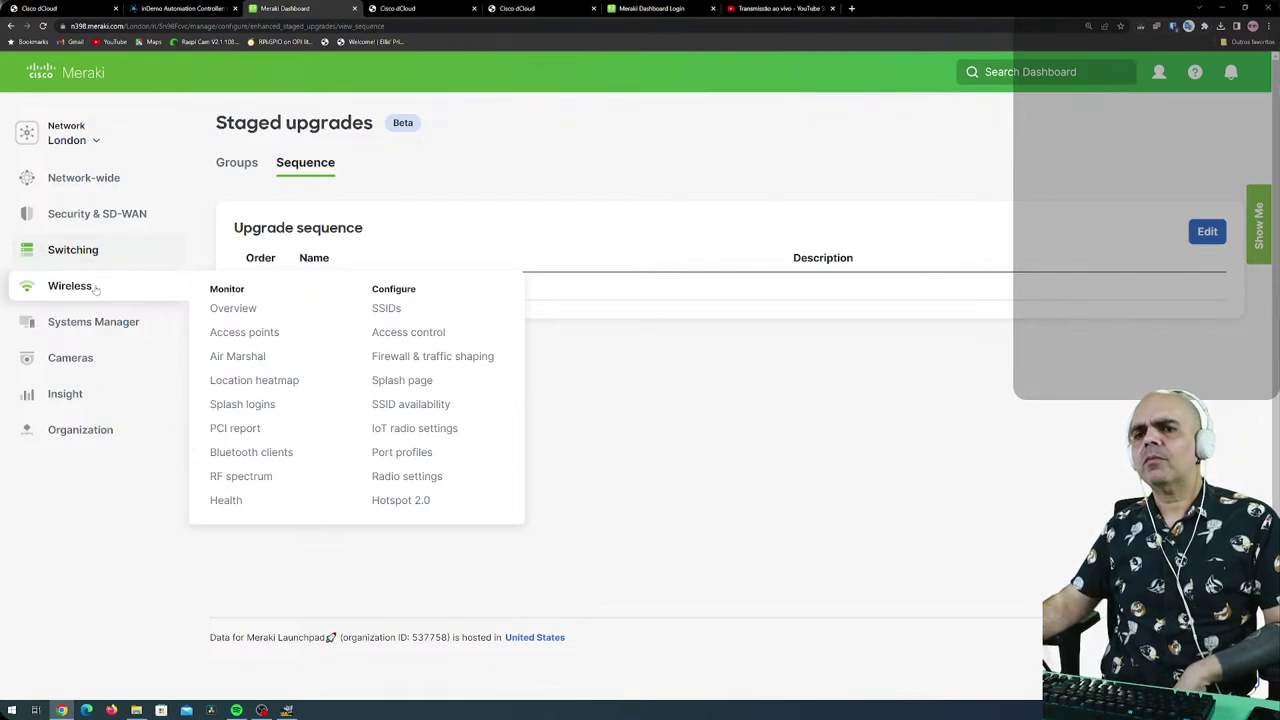
click(230, 312)
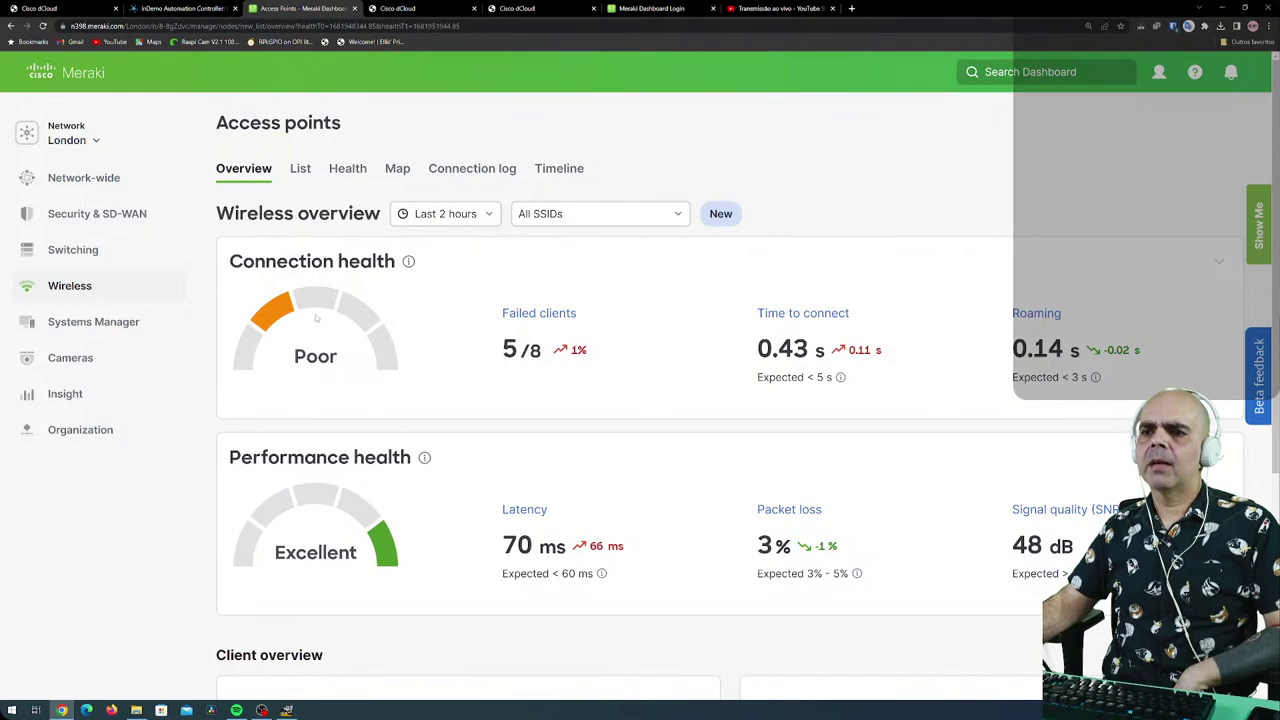
scroll(398, 397, down, 4)
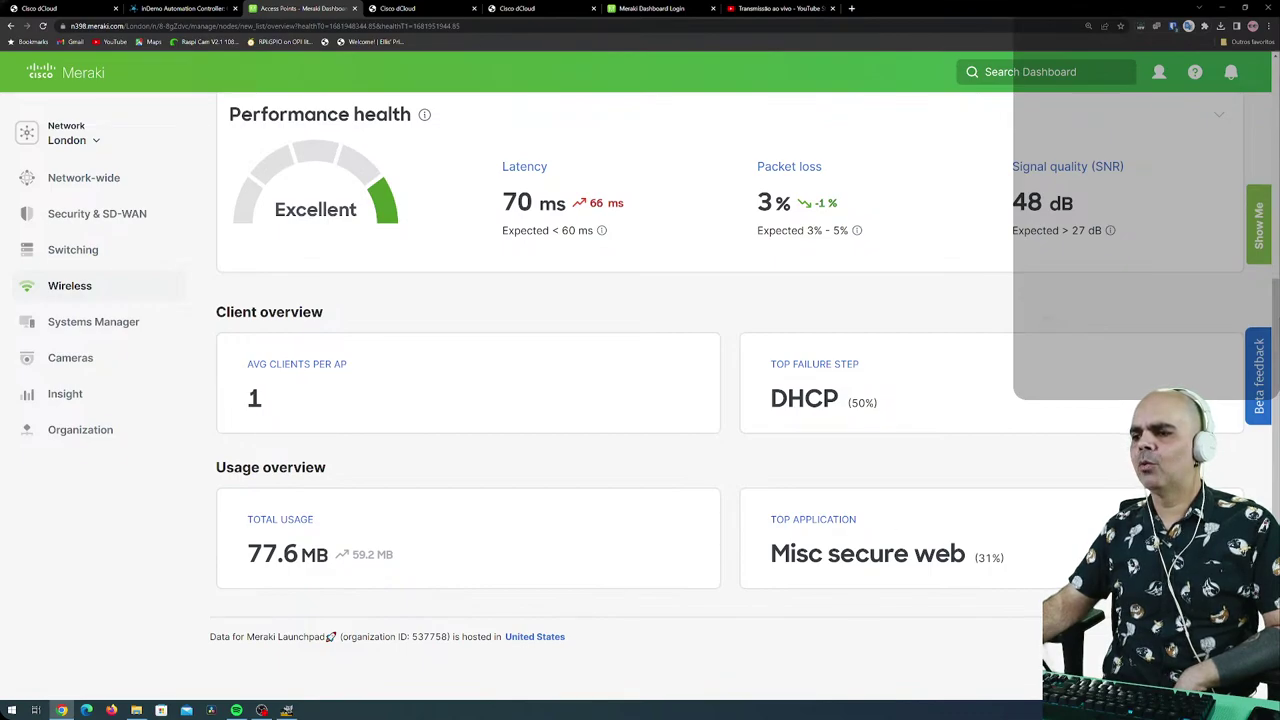
scroll(602, 412, up, 4)
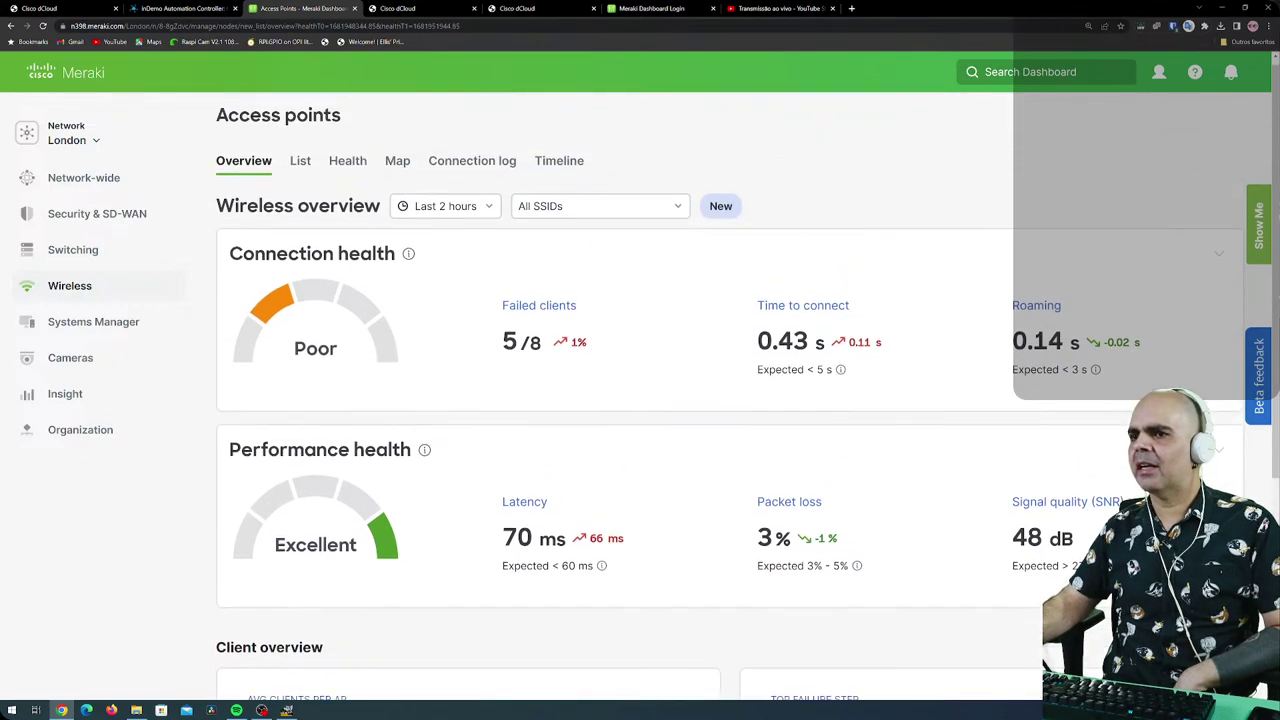
Browse the access point list and open BRANCH-LON-1.02-MR33 to examine its radio settings, network details and health data.
click(300, 168)
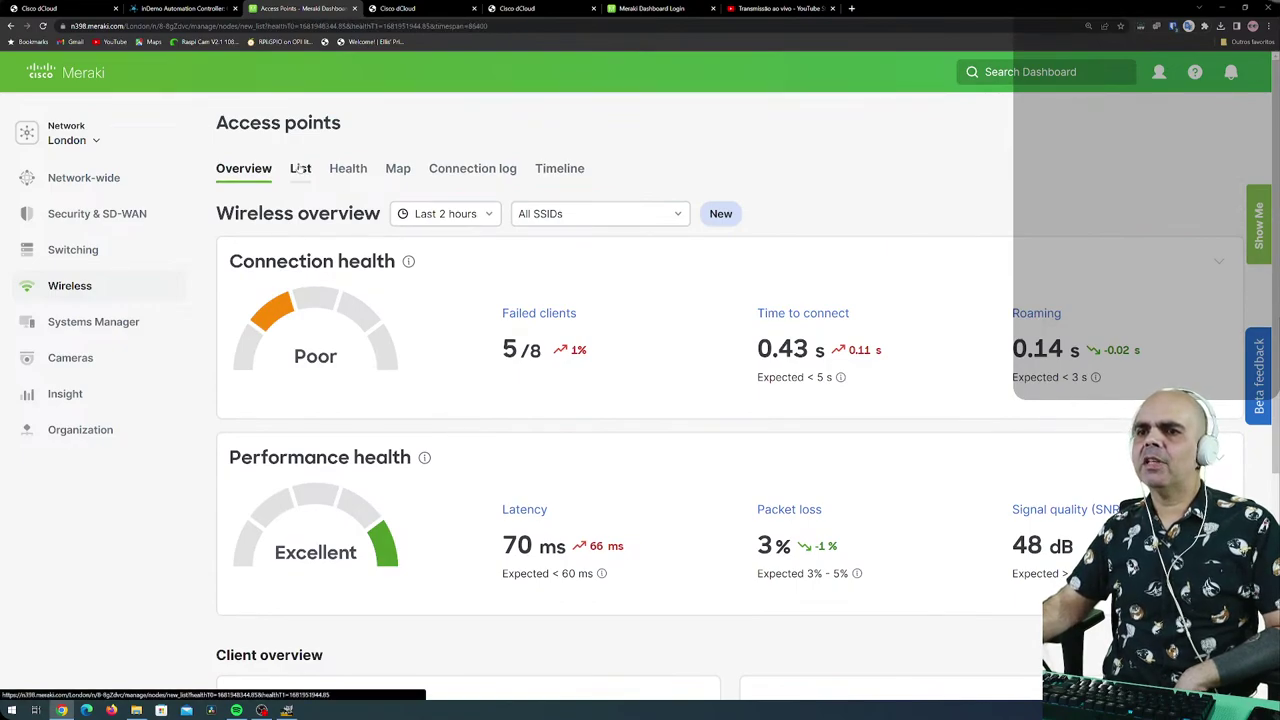
scroll(383, 468, down, 3)
scroll(383, 468, up, 3)
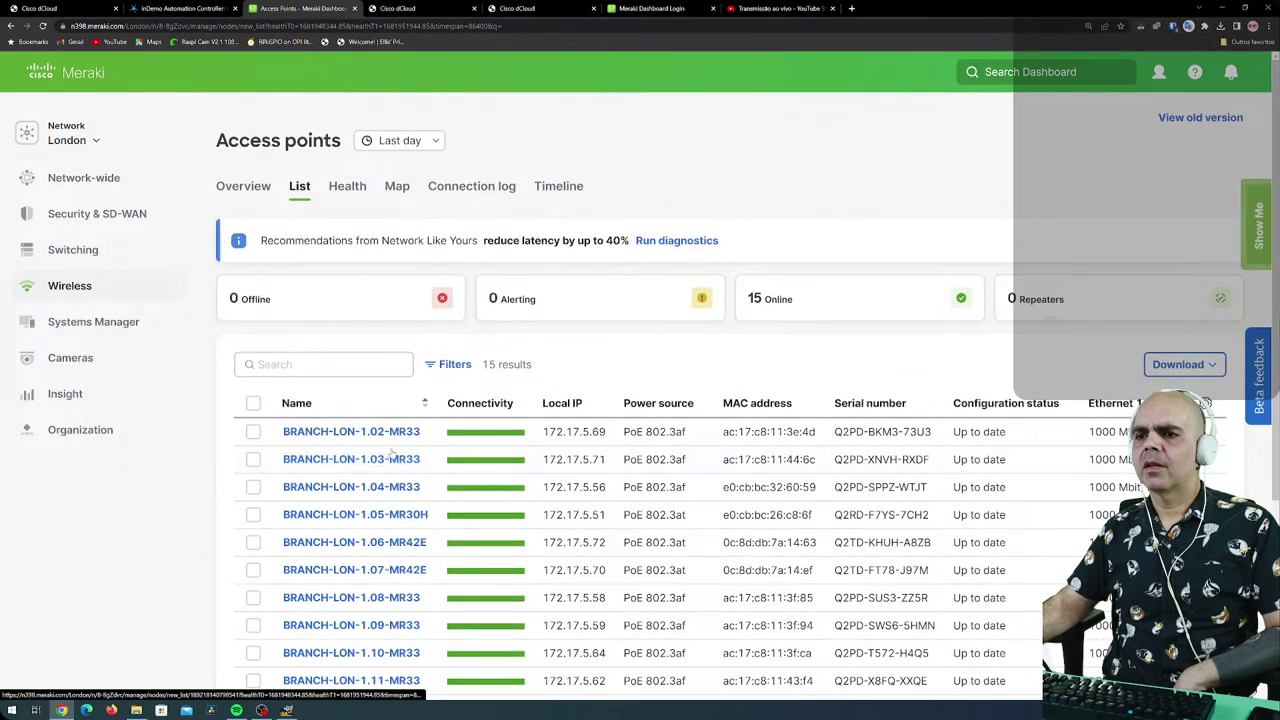
click(376, 432)
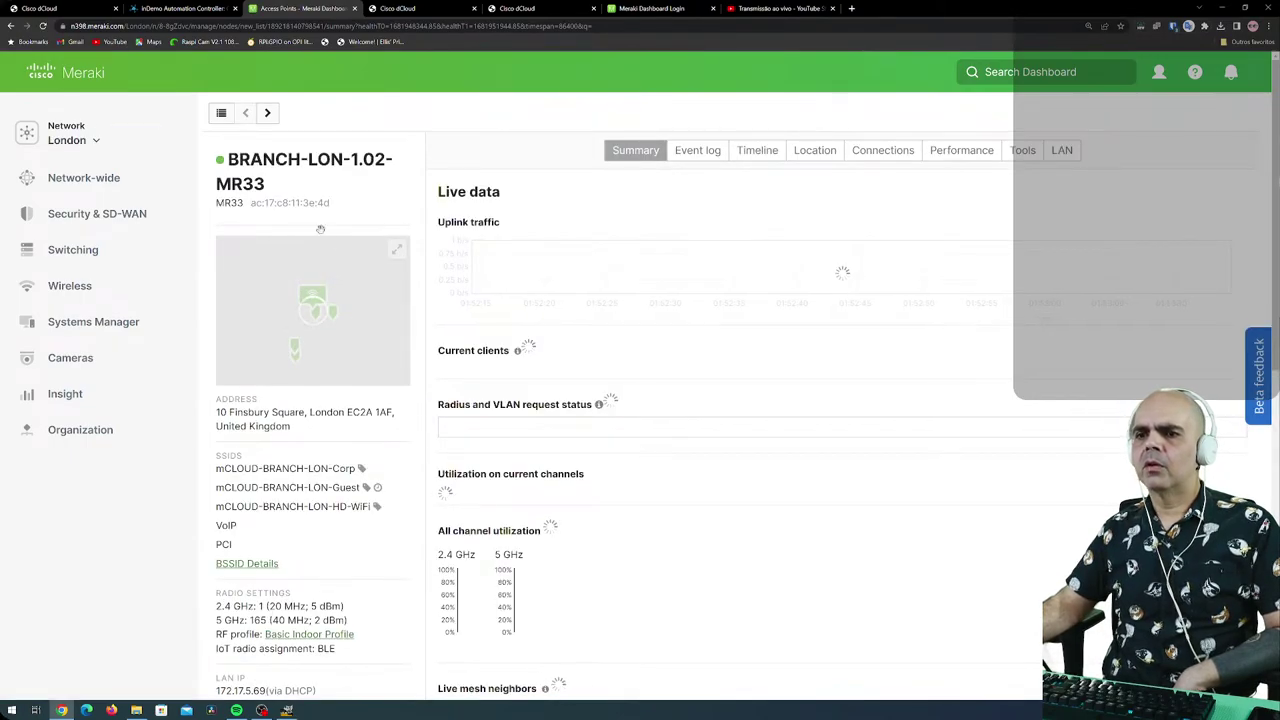
scroll(332, 395, down, 2)
scroll(332, 395, down, 5)
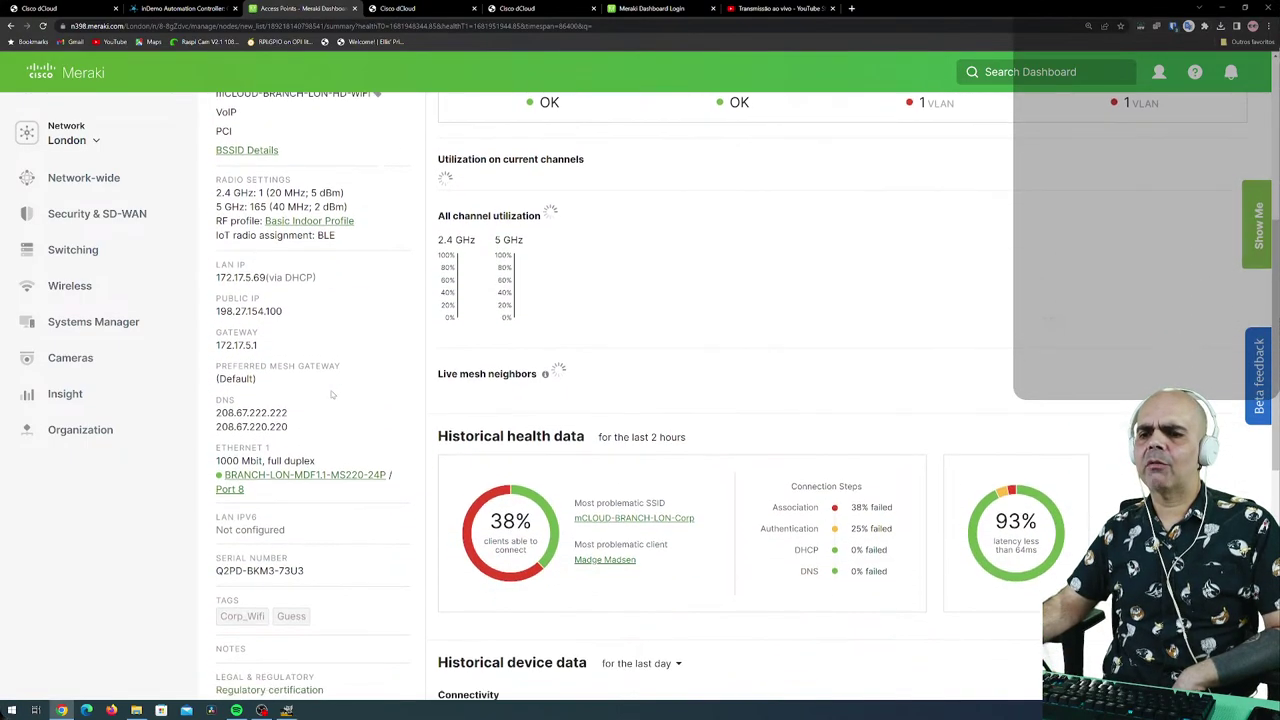
Examine the access point's Summary data, covering current clients, request status, channel utilization, historical health and connected client history.
scroll(332, 395, up, 7)
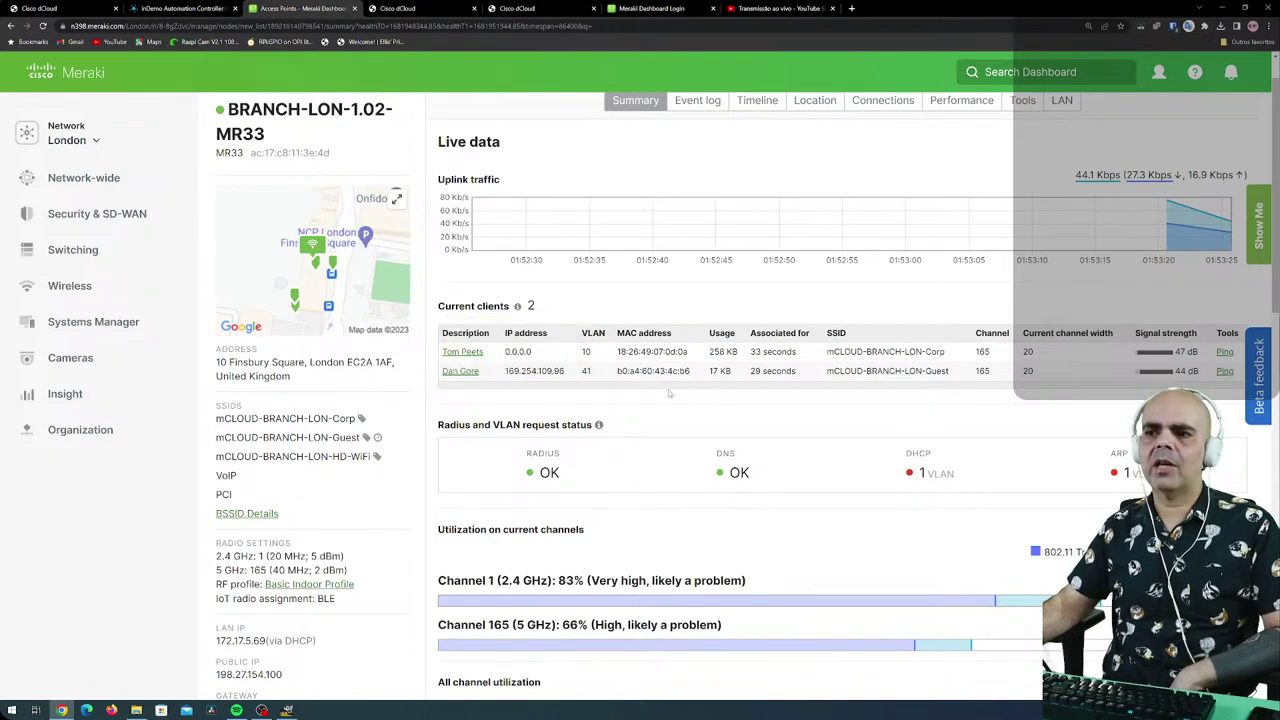
scroll(613, 470, down, 1)
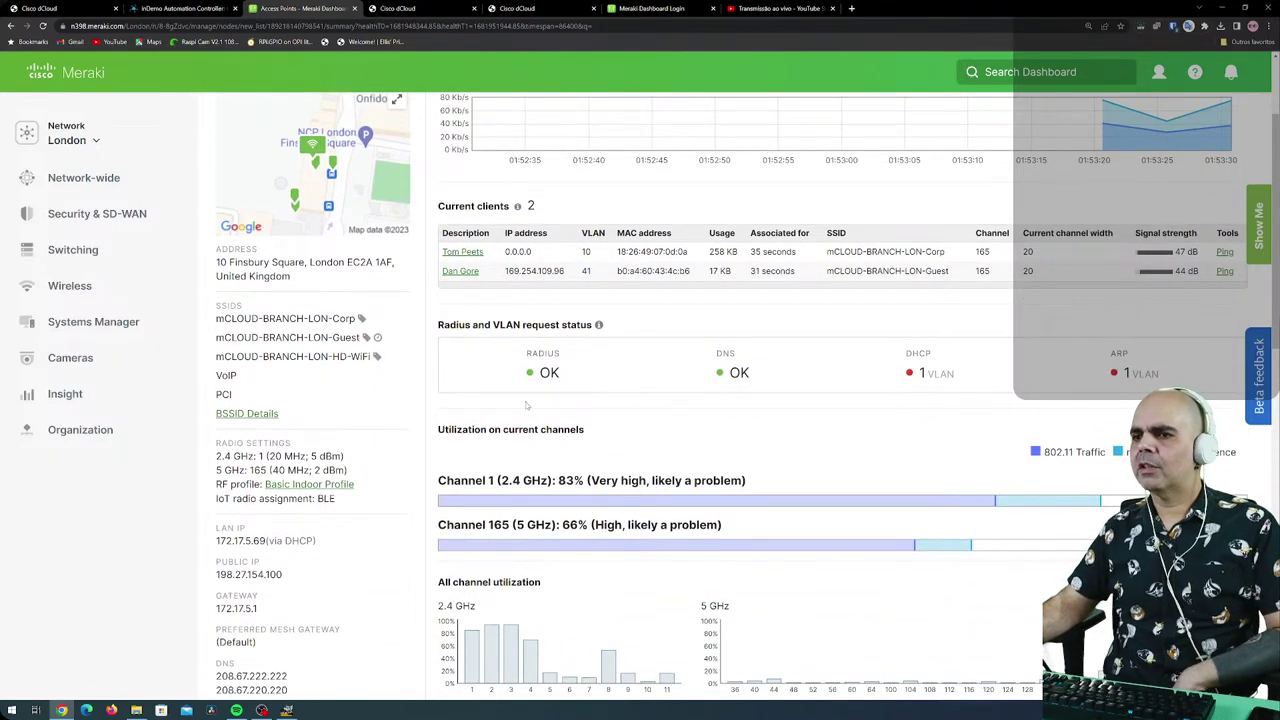
scroll(768, 287, up, 2)
scroll(768, 287, down, 3)
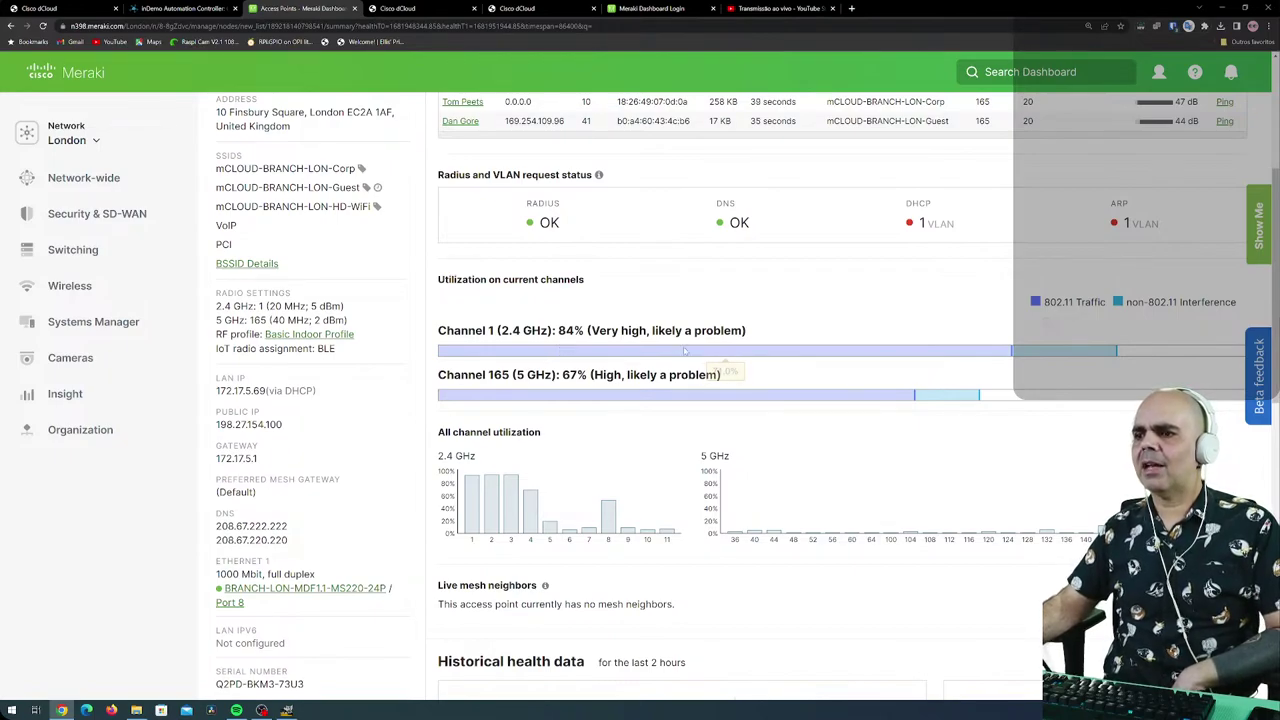
scroll(580, 340, down, 1)
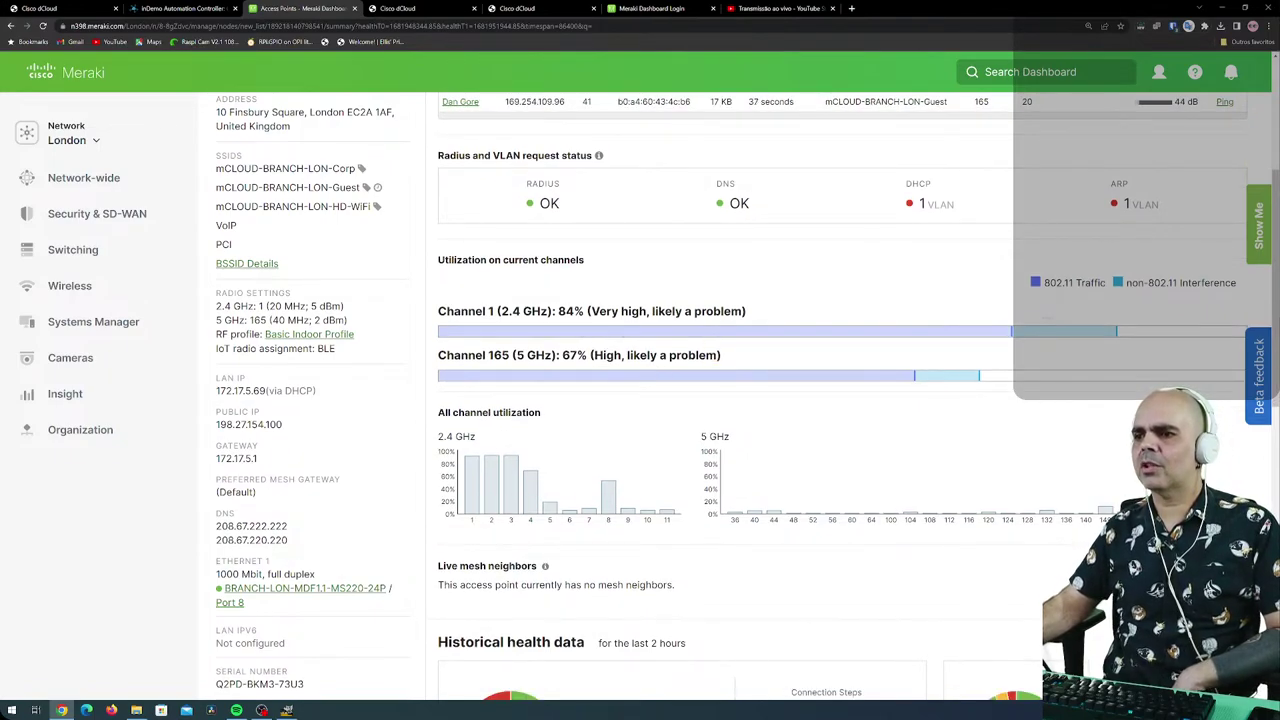
mouse_move(651, 374)
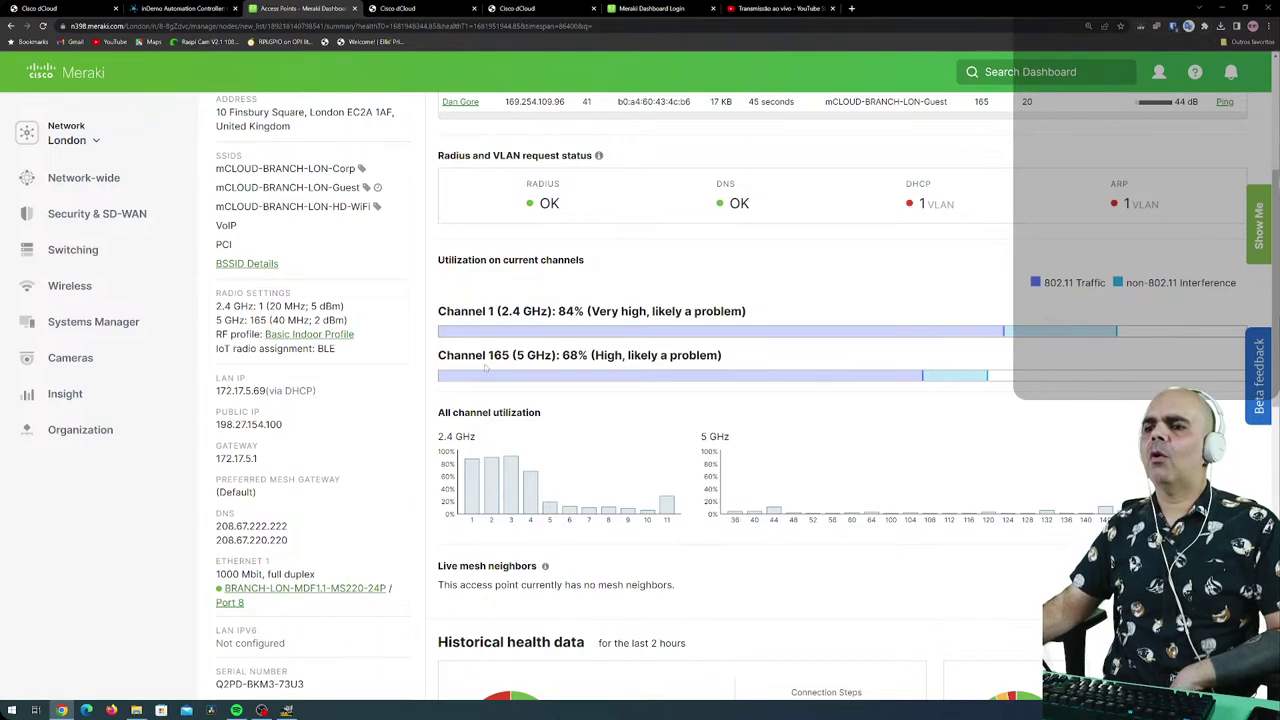
scroll(520, 306, down, 4)
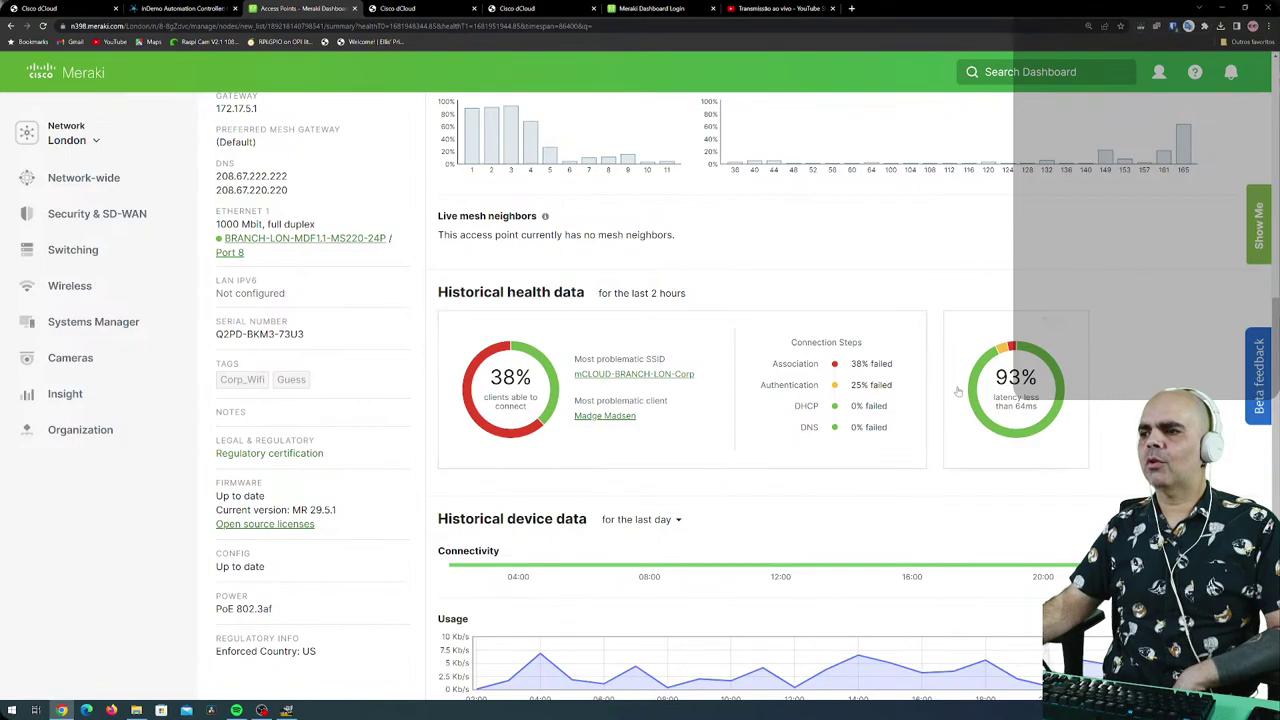
scroll(679, 541, down, 2)
scroll(509, 490, down, 2)
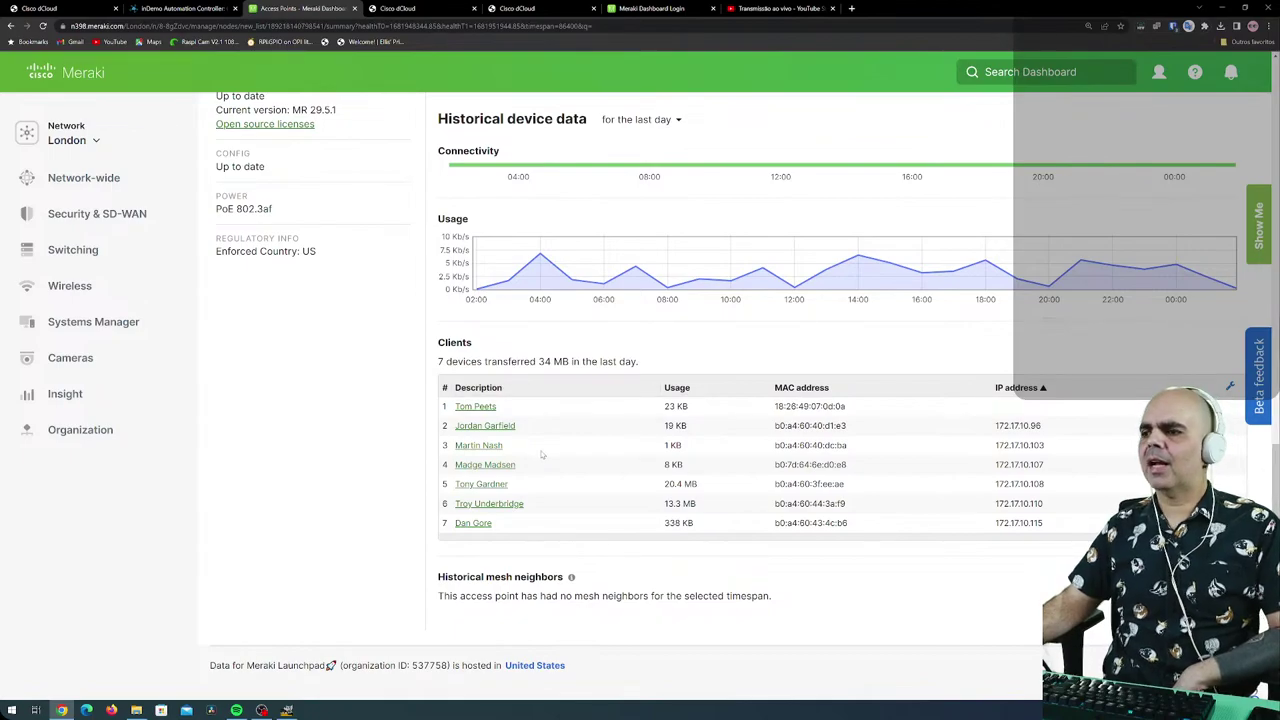
scroll(542, 453, up, 10)
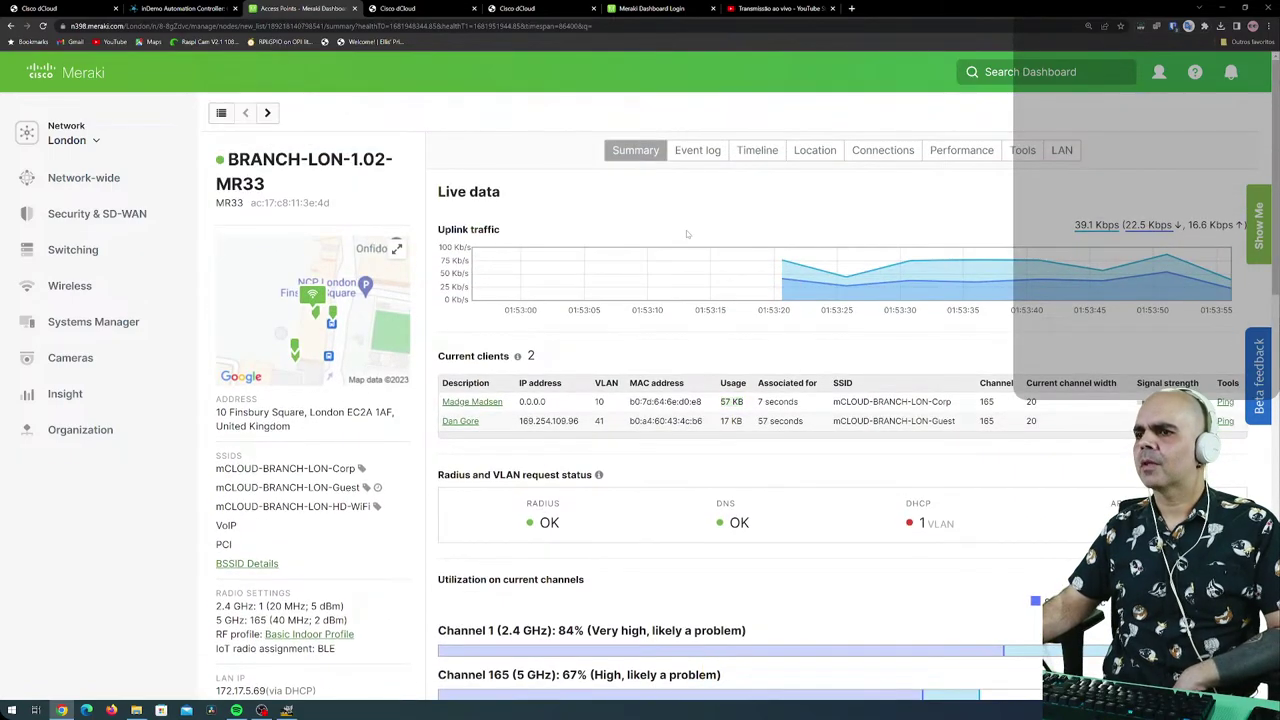
Review BRANCH-LON-1.02-MR33's Event log and its AP Timeline of client connections for the last day.
click(697, 150)
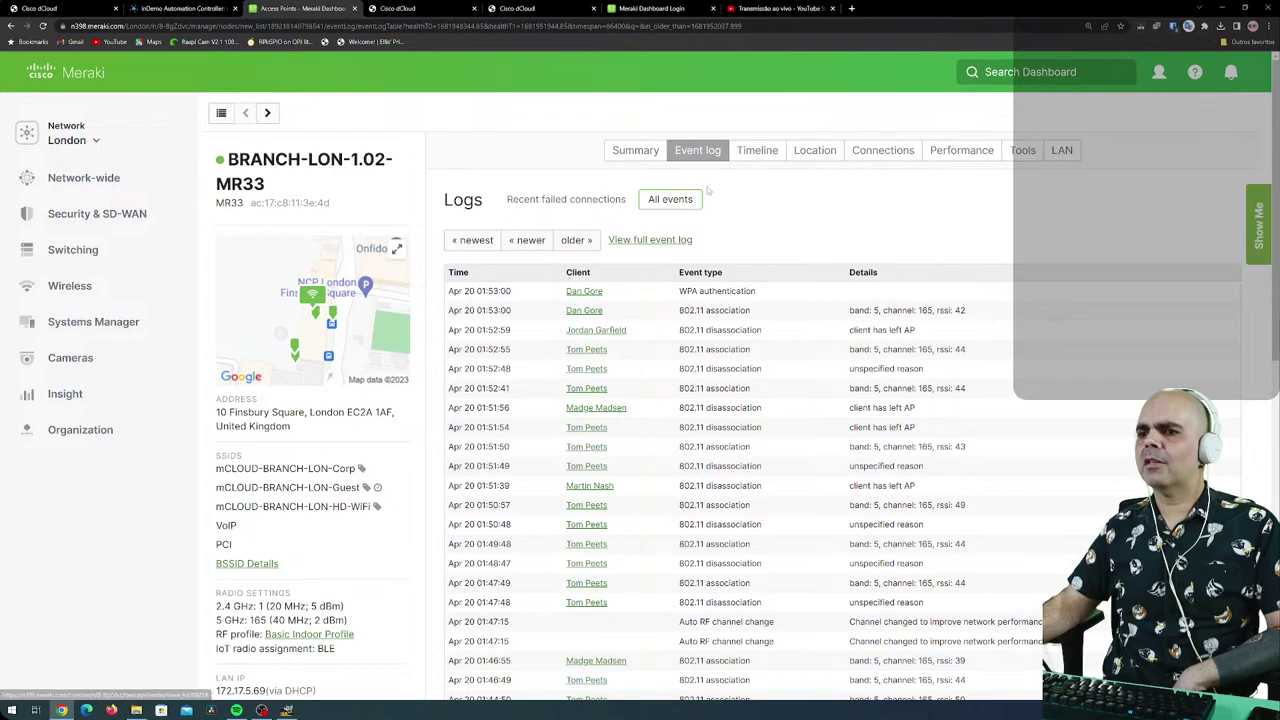
click(757, 150)
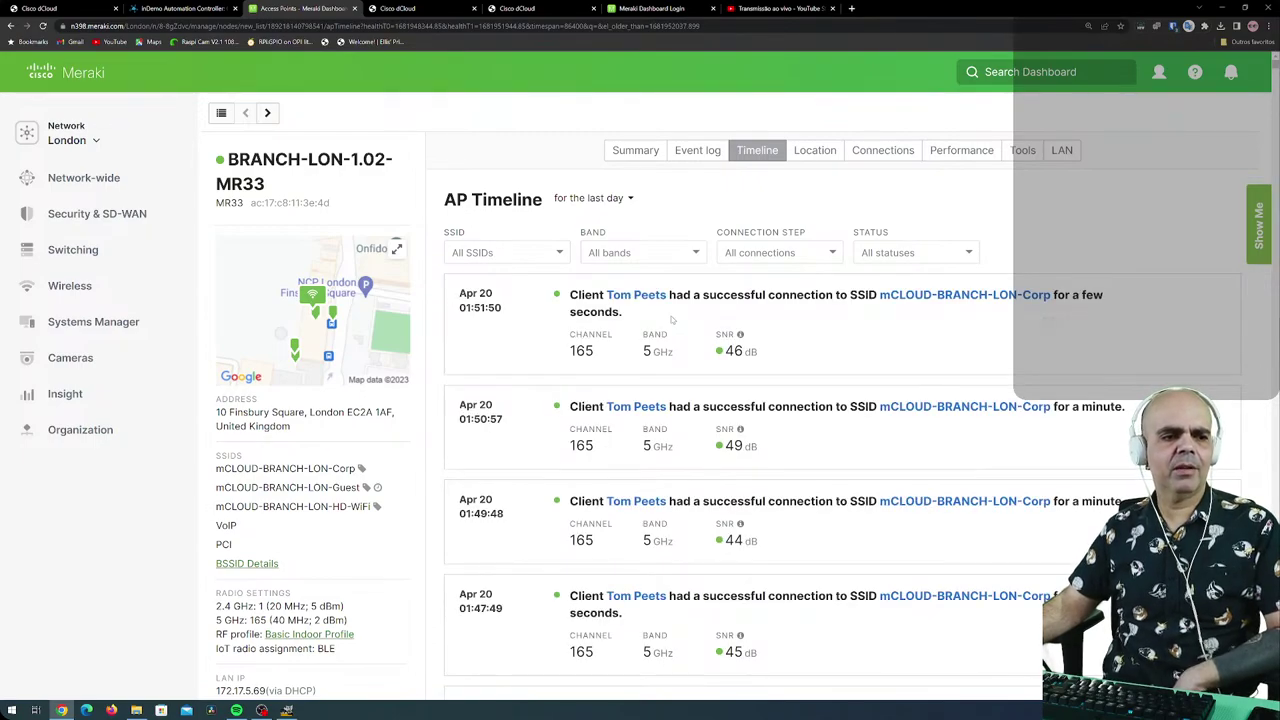
scroll(722, 355, down, 2)
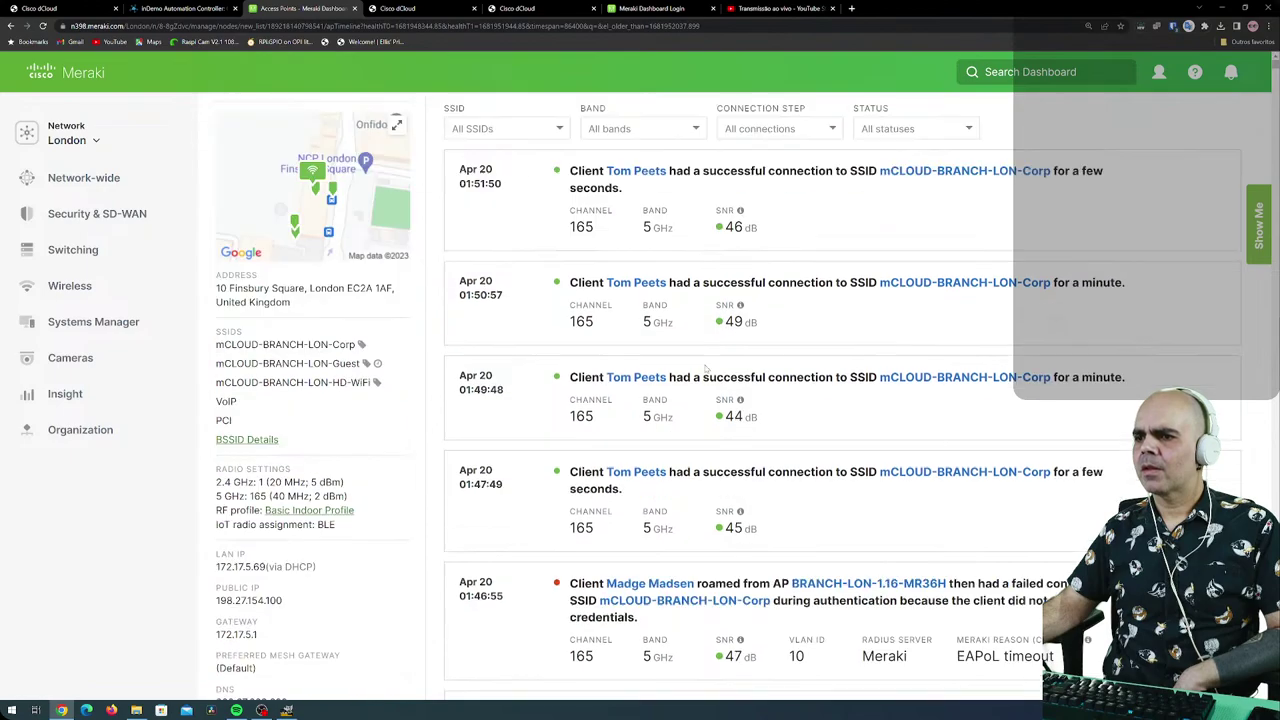
scroll(600, 362, up, 2)
scroll(767, 356, down, 2)
scroll(467, 358, up, 2)
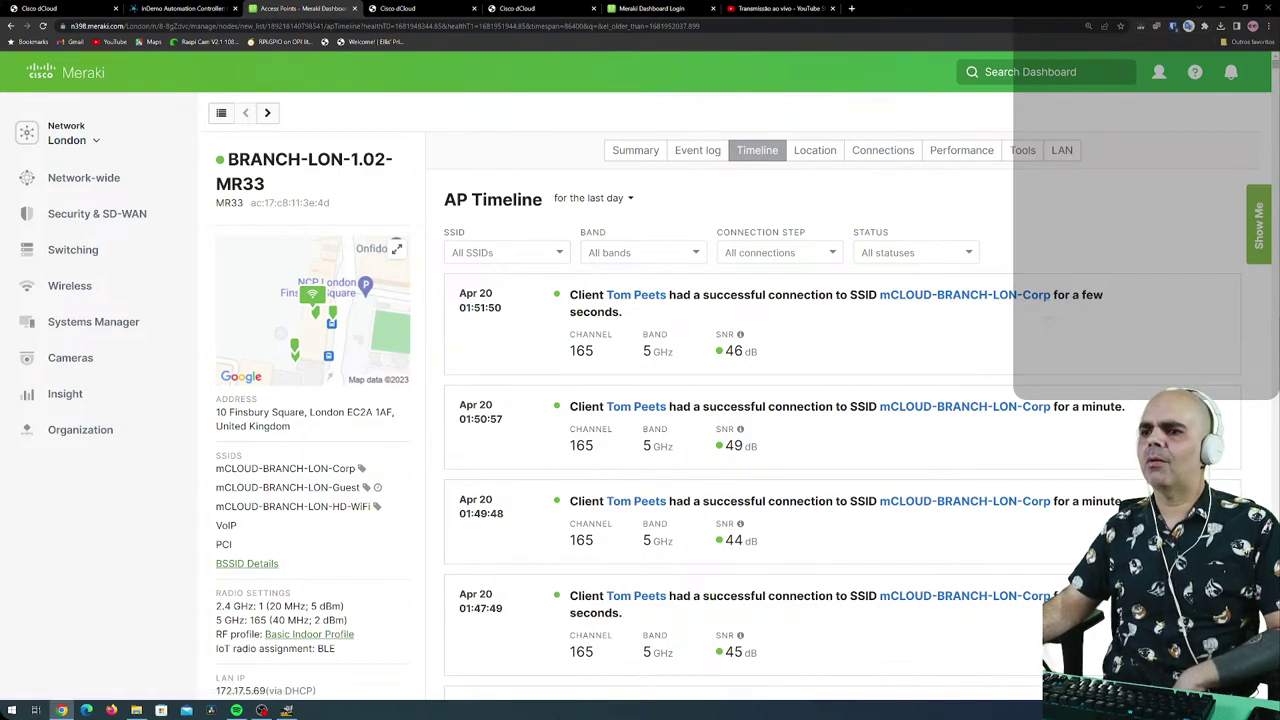
Filter the AP Timeline by Good, Warning and finally Bad status, and review the failed connections.
click(964, 255)
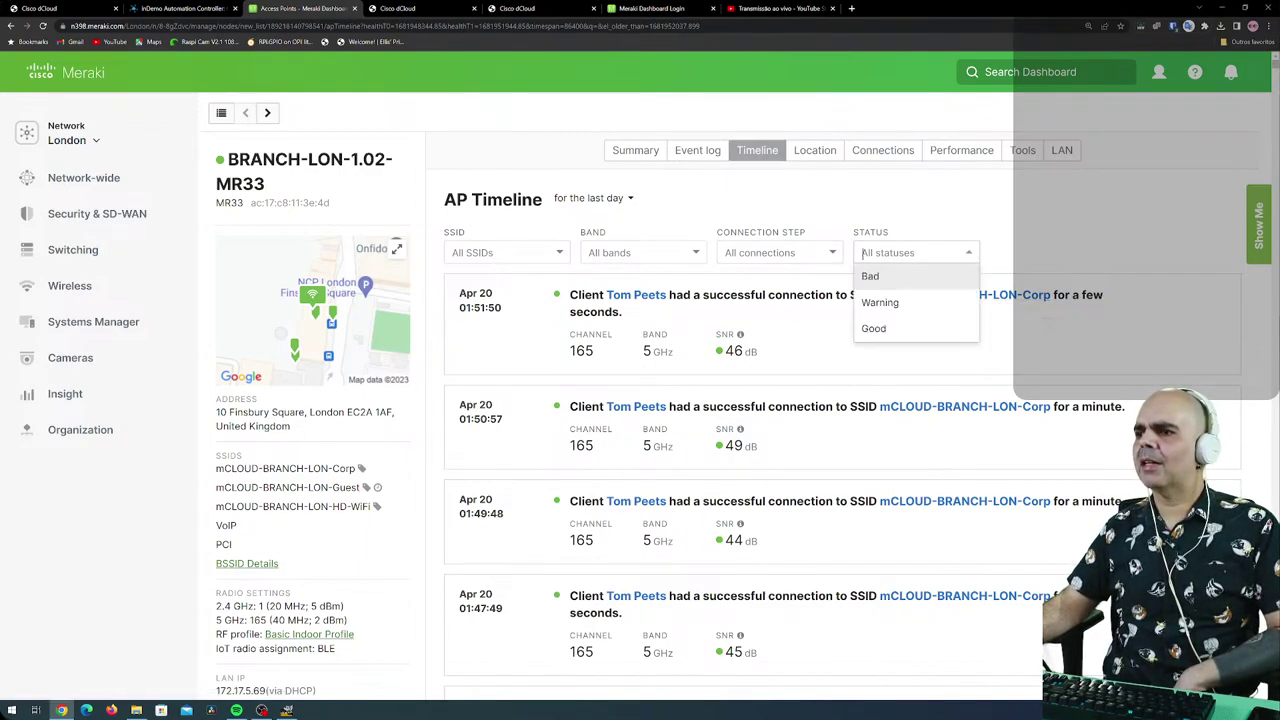
click(881, 330)
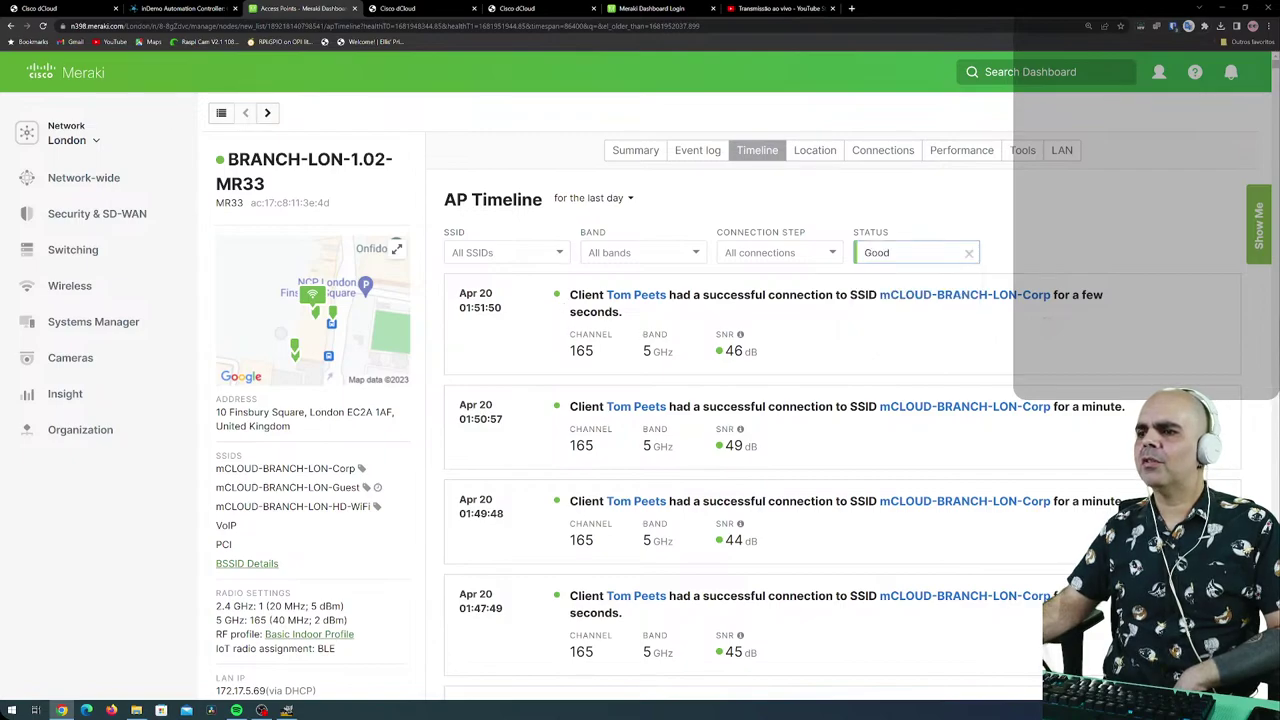
click(921, 256)
click(881, 300)
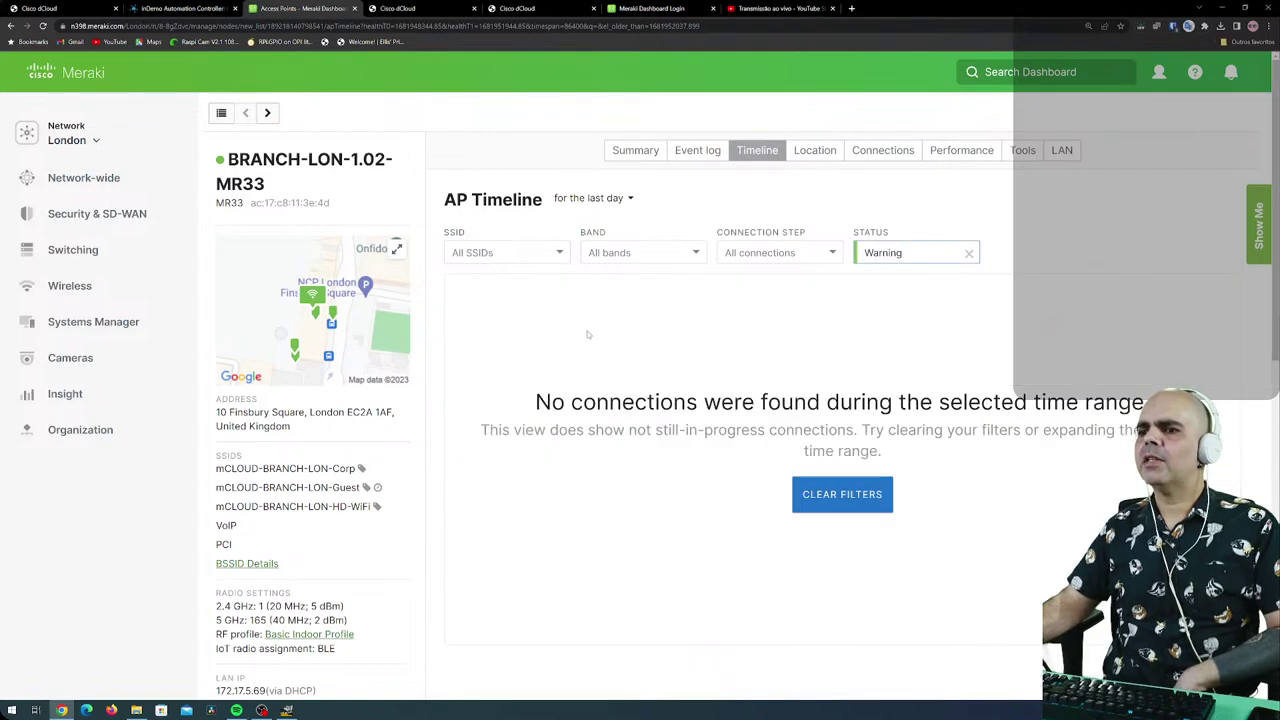
click(918, 260)
key(Return)
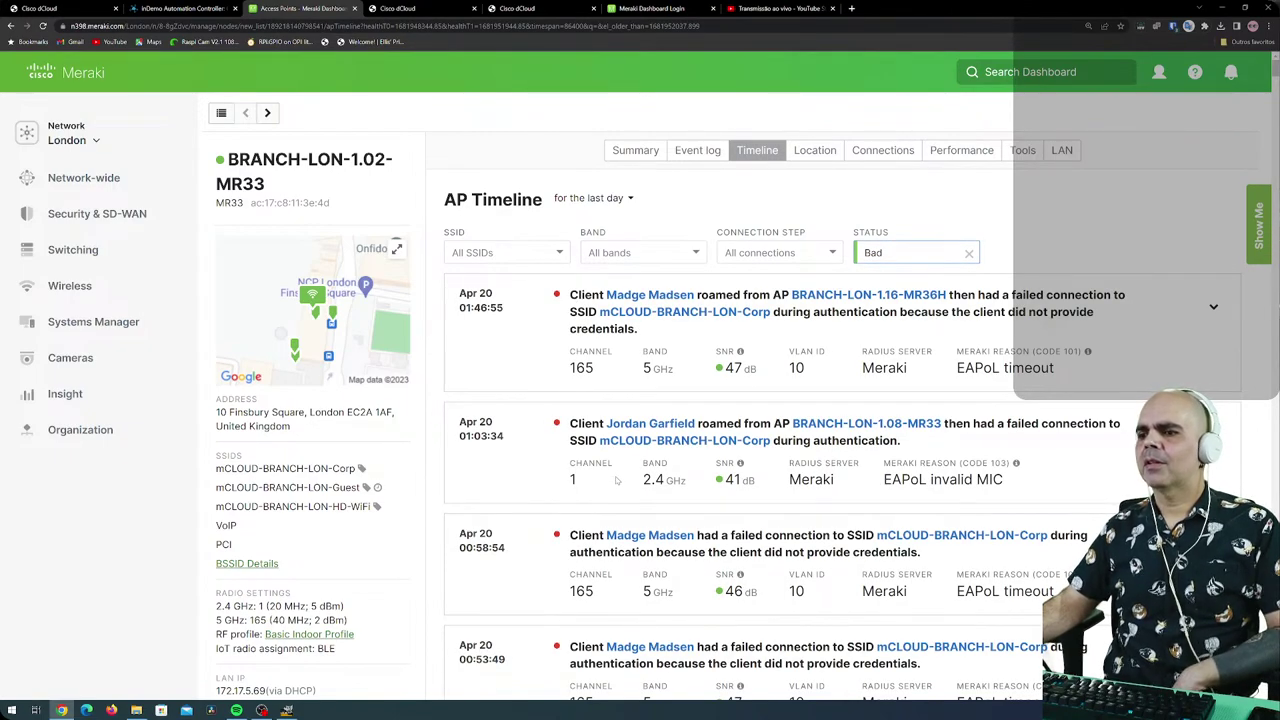
scroll(617, 481, down, 4)
scroll(617, 473, up, 4)
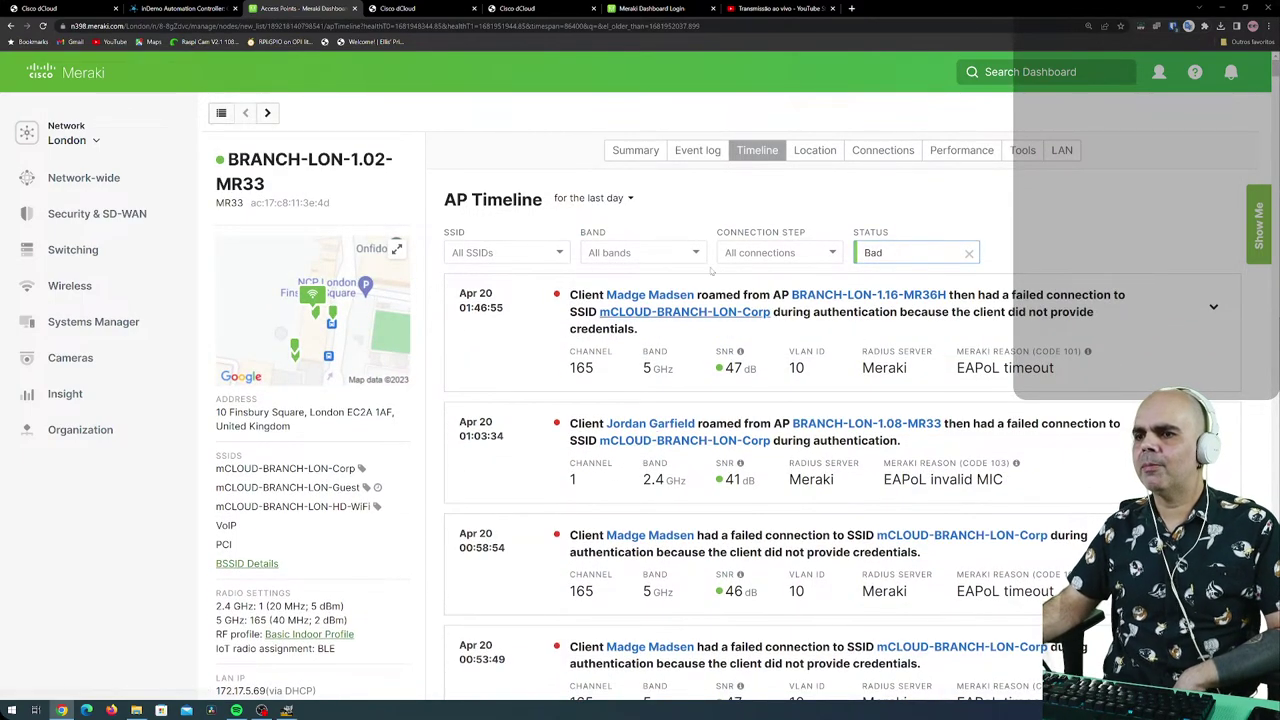
Look through the access point's Location, Connections, Performance, Tools and LAN views.
click(815, 150)
click(883, 150)
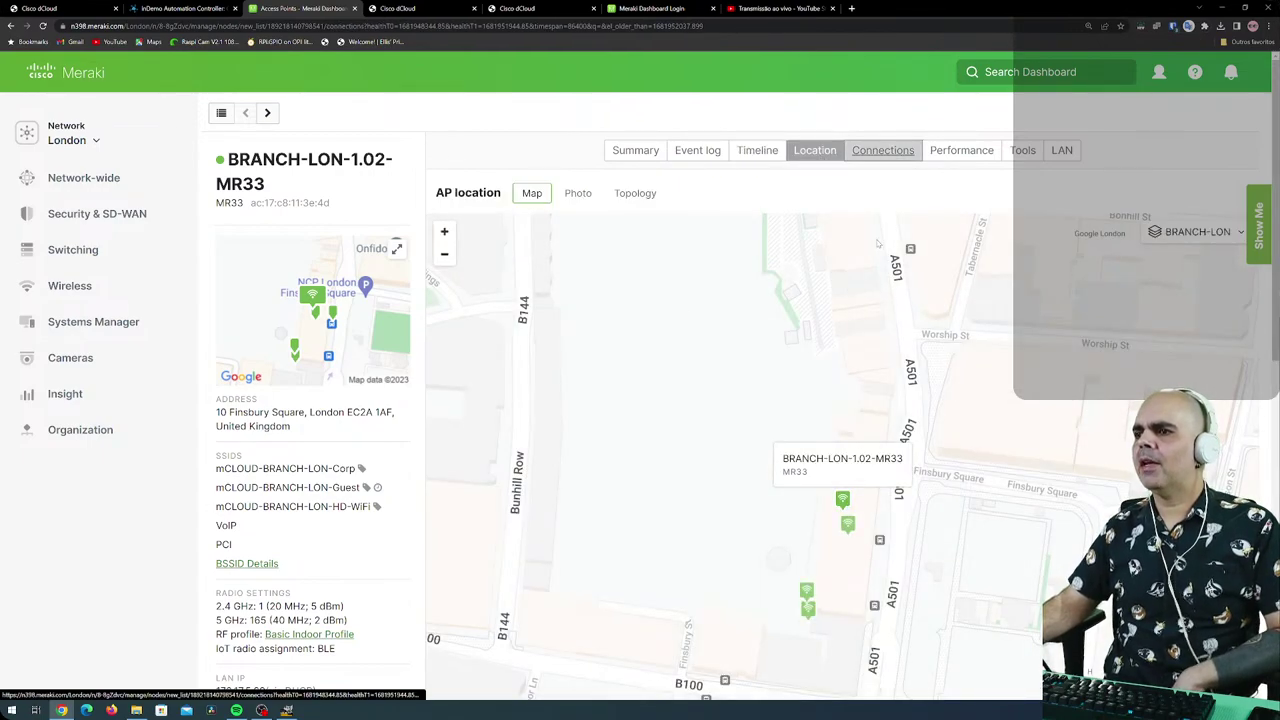
click(961, 150)
click(1022, 150)
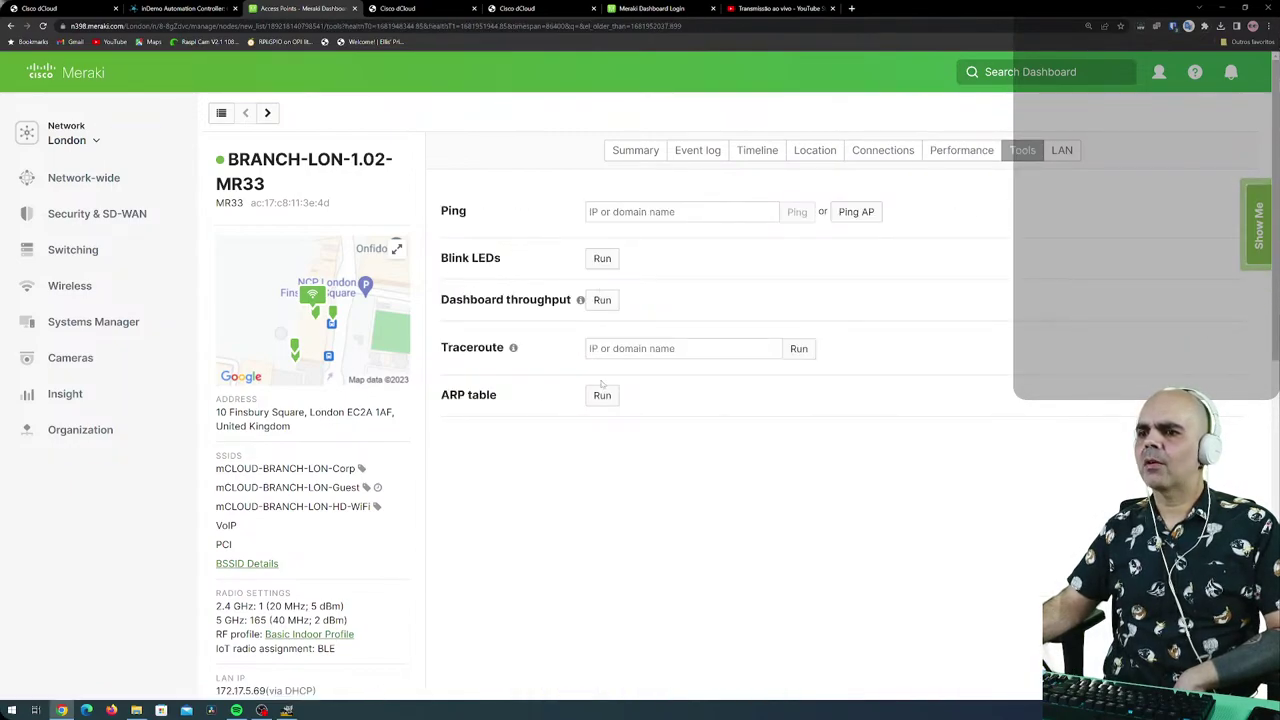
click(1062, 150)
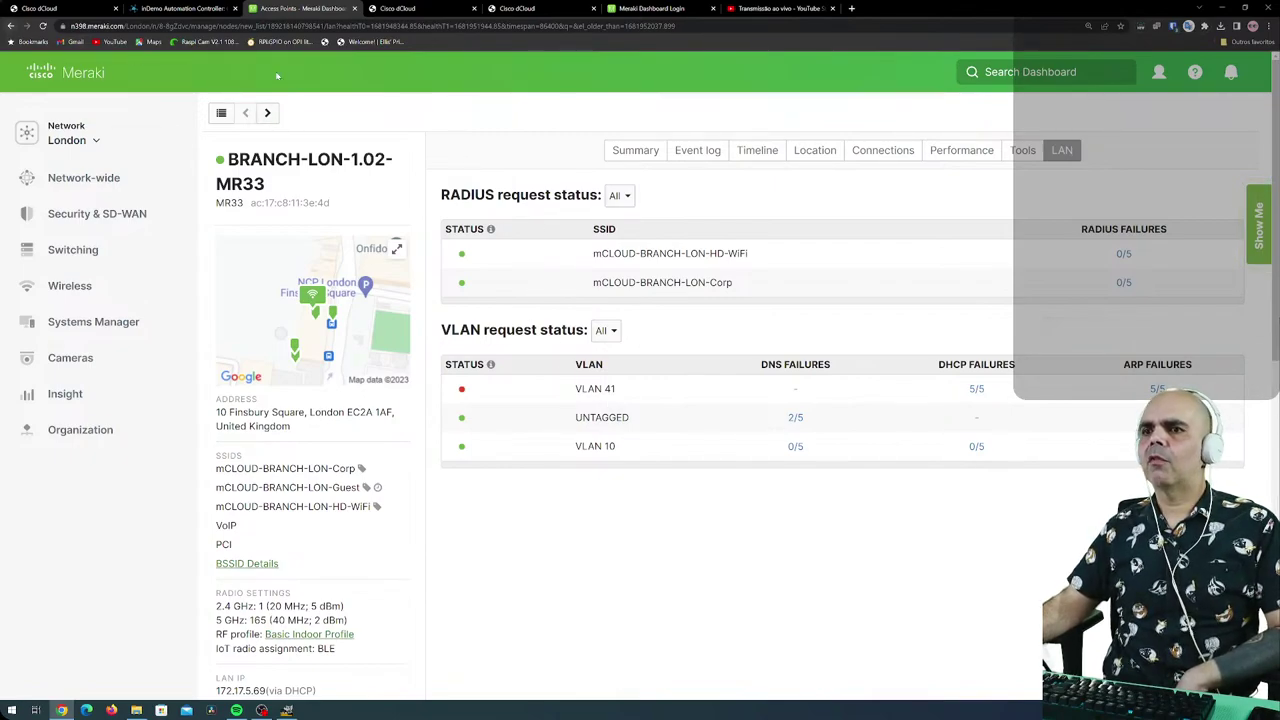
Return to the Wireless overview and access point list, and examine the Health view's connection steps and issues by SSID and client.
mouse_move(126, 288)
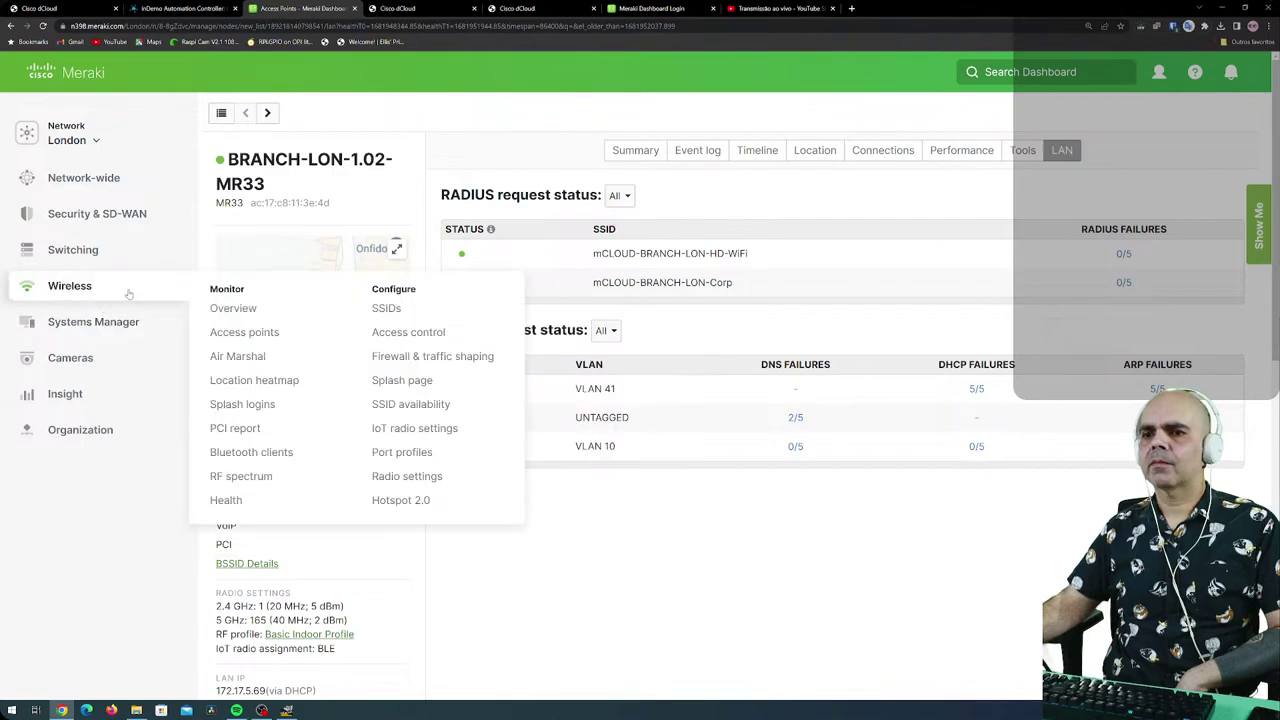
click(233, 309)
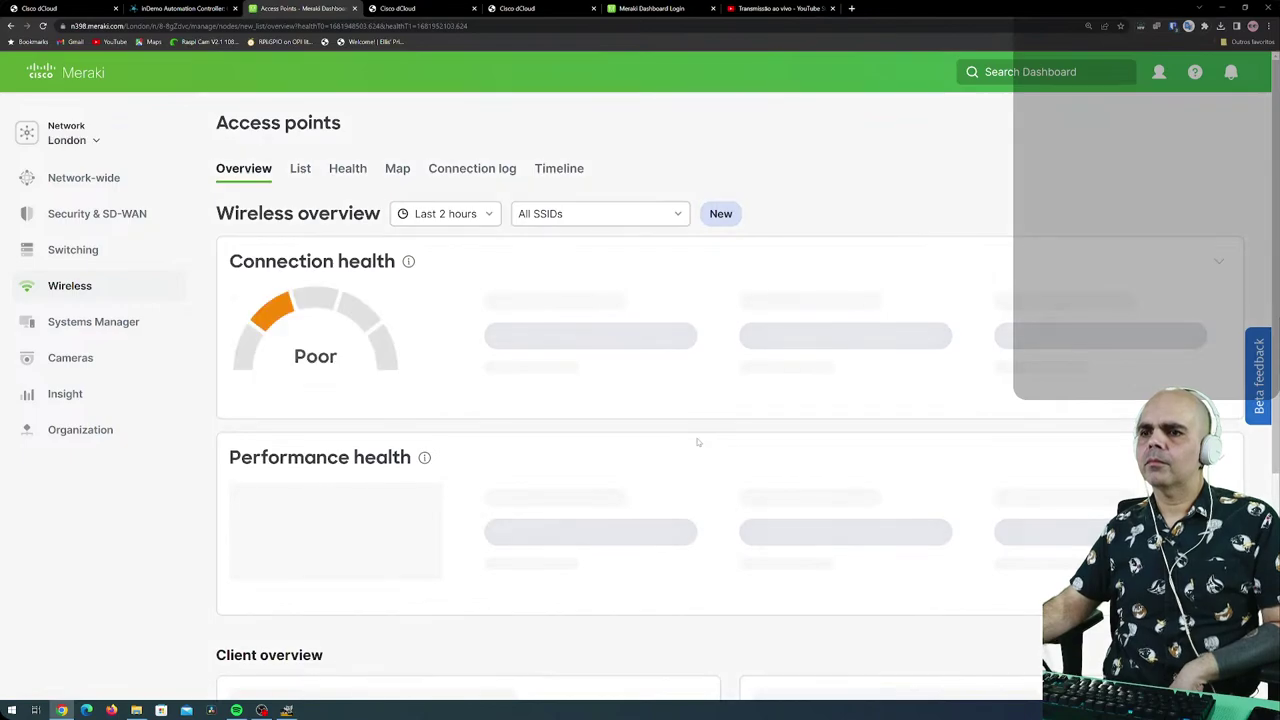
click(295, 172)
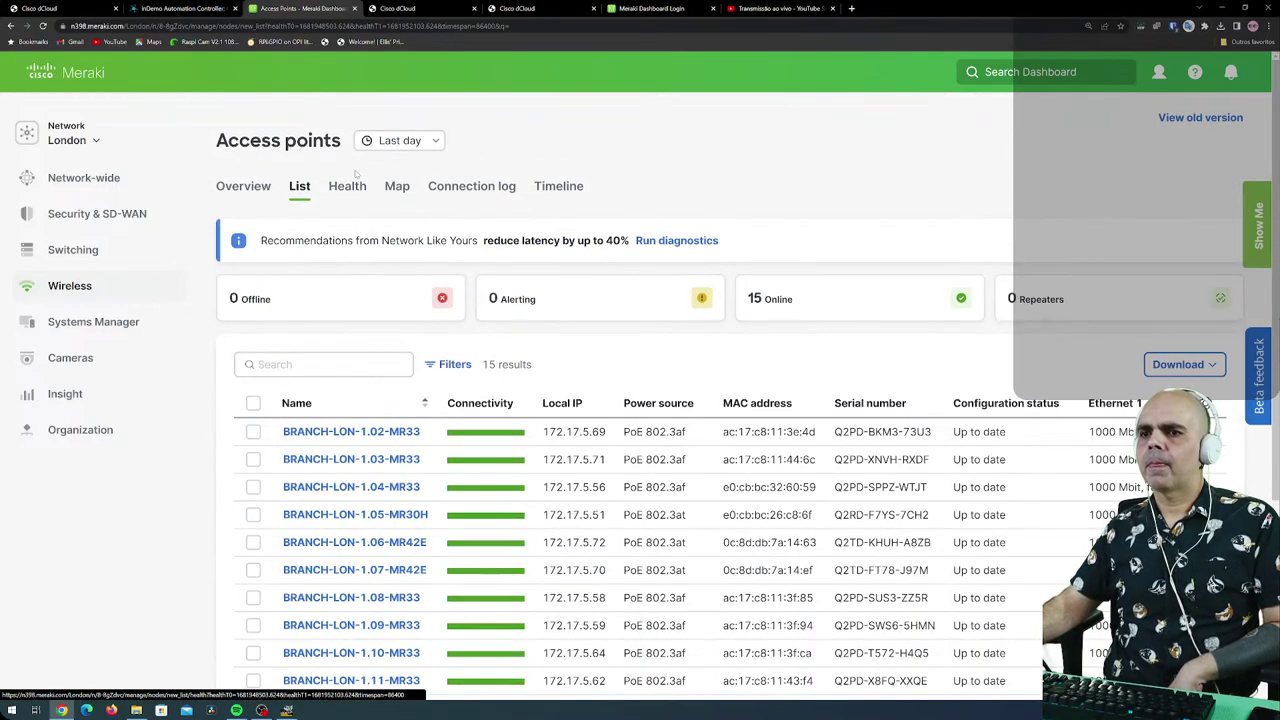
click(346, 186)
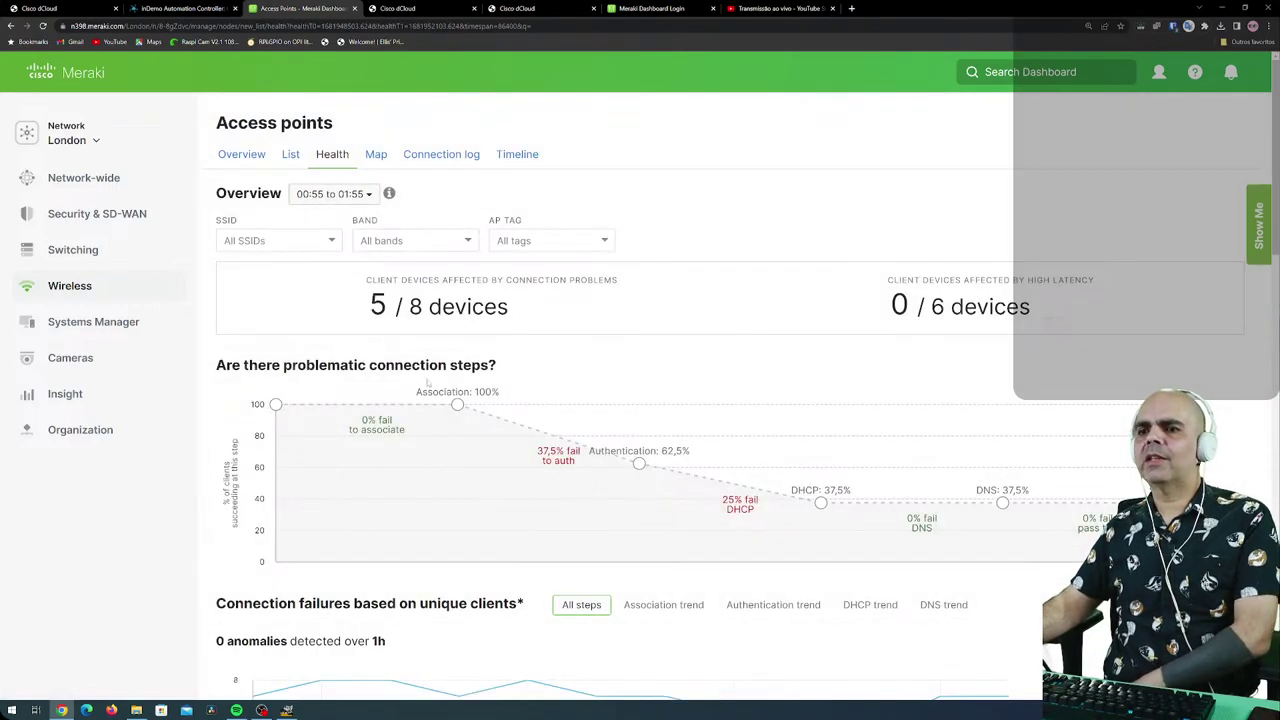
scroll(389, 381, down, 1)
scroll(389, 381, down, 6)
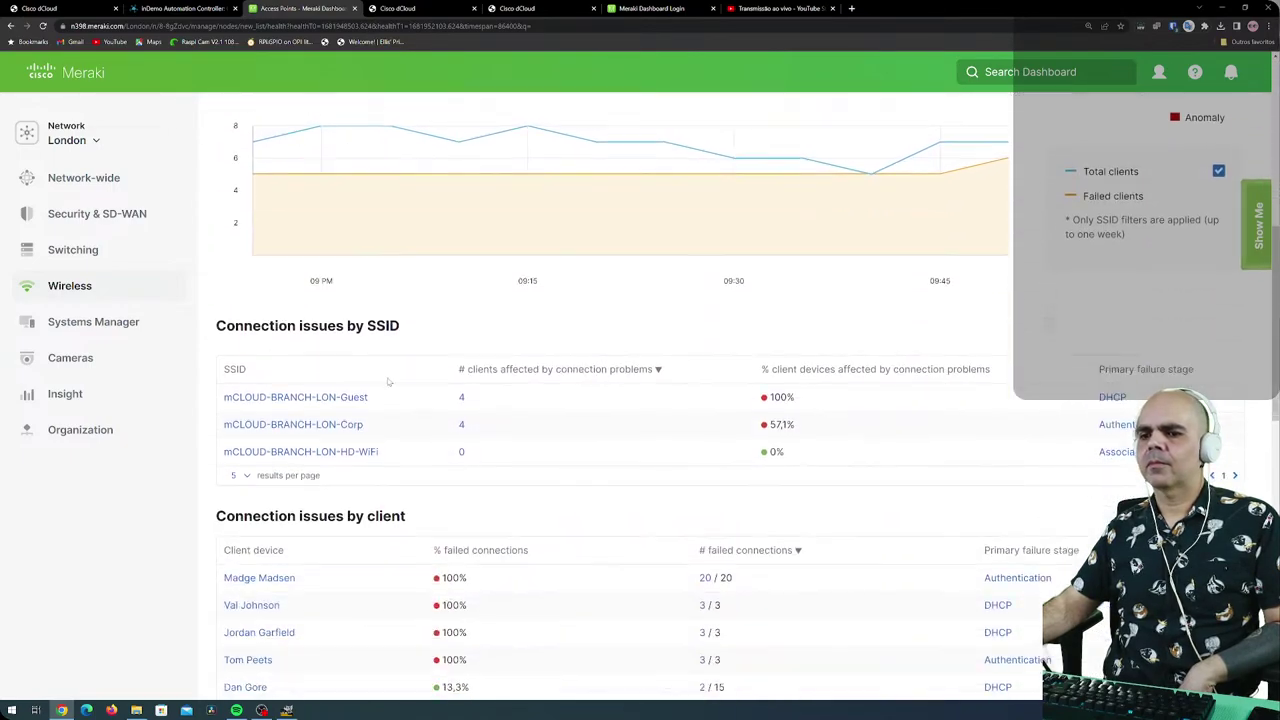
scroll(390, 380, up, 8)
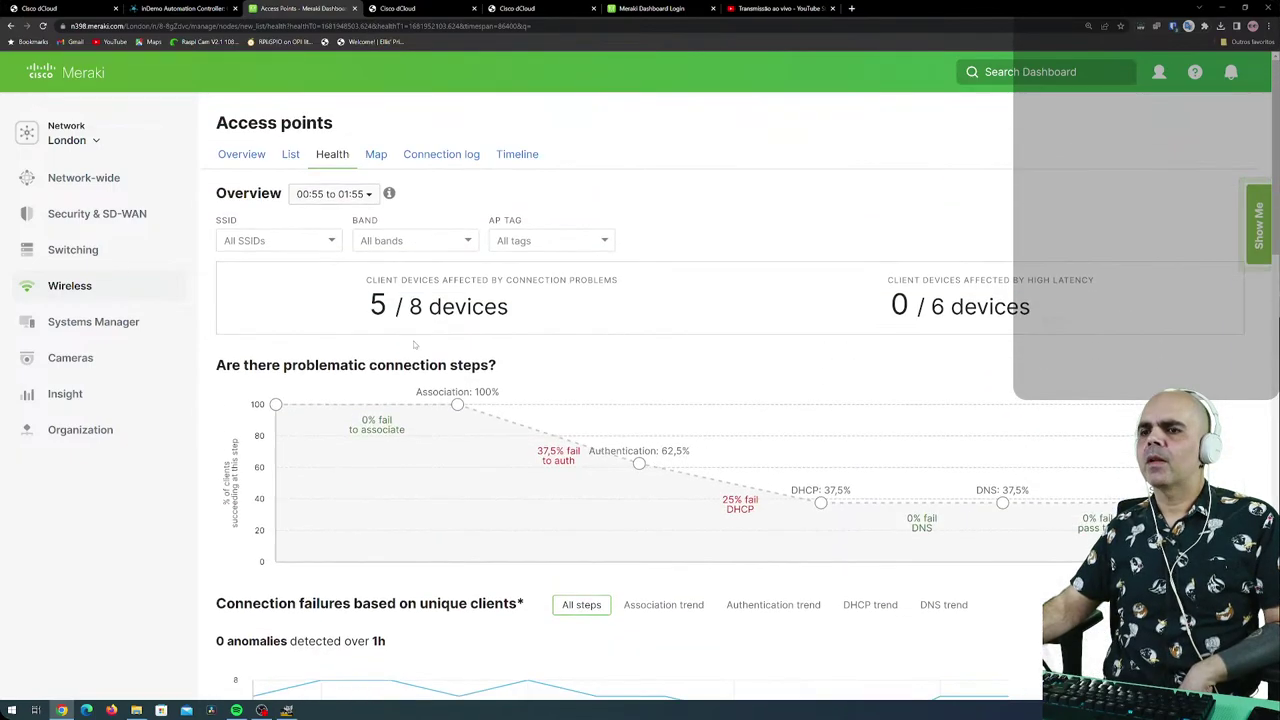
mouse_move(389, 193)
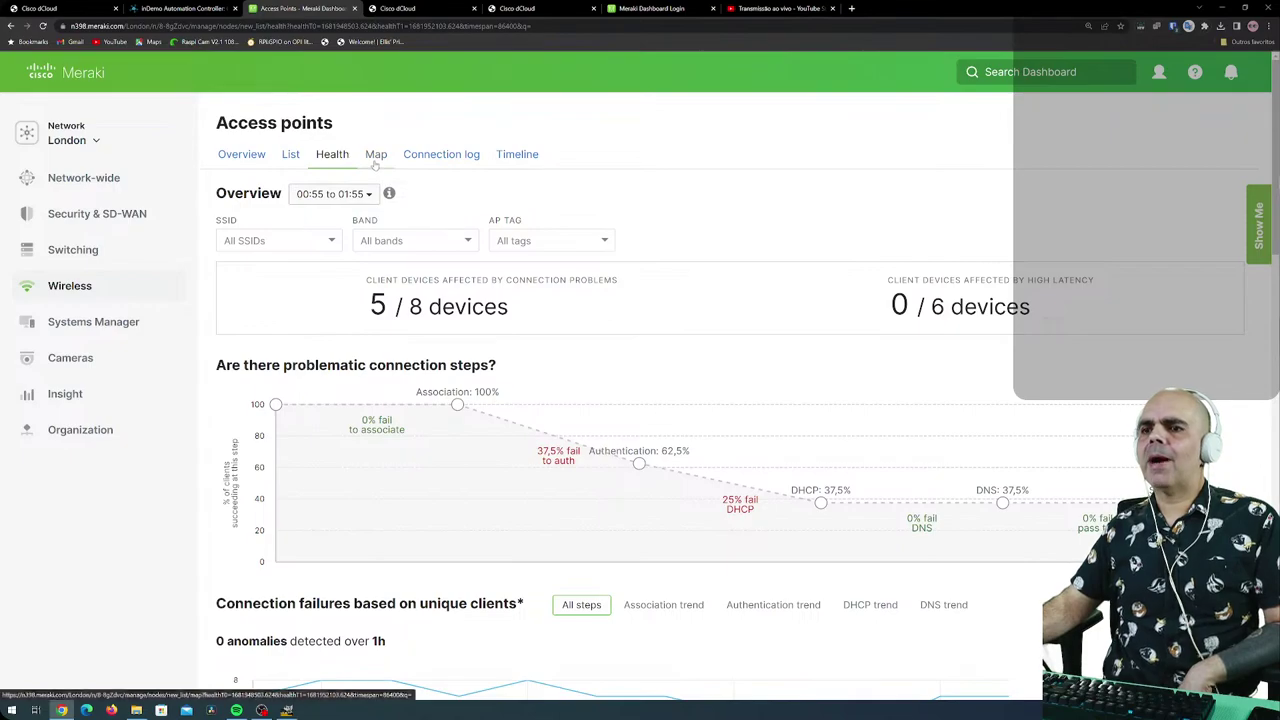
View the access points' Map, Connection log and Network Timeline, and check the timeline's AP filter options without choosing one.
click(376, 154)
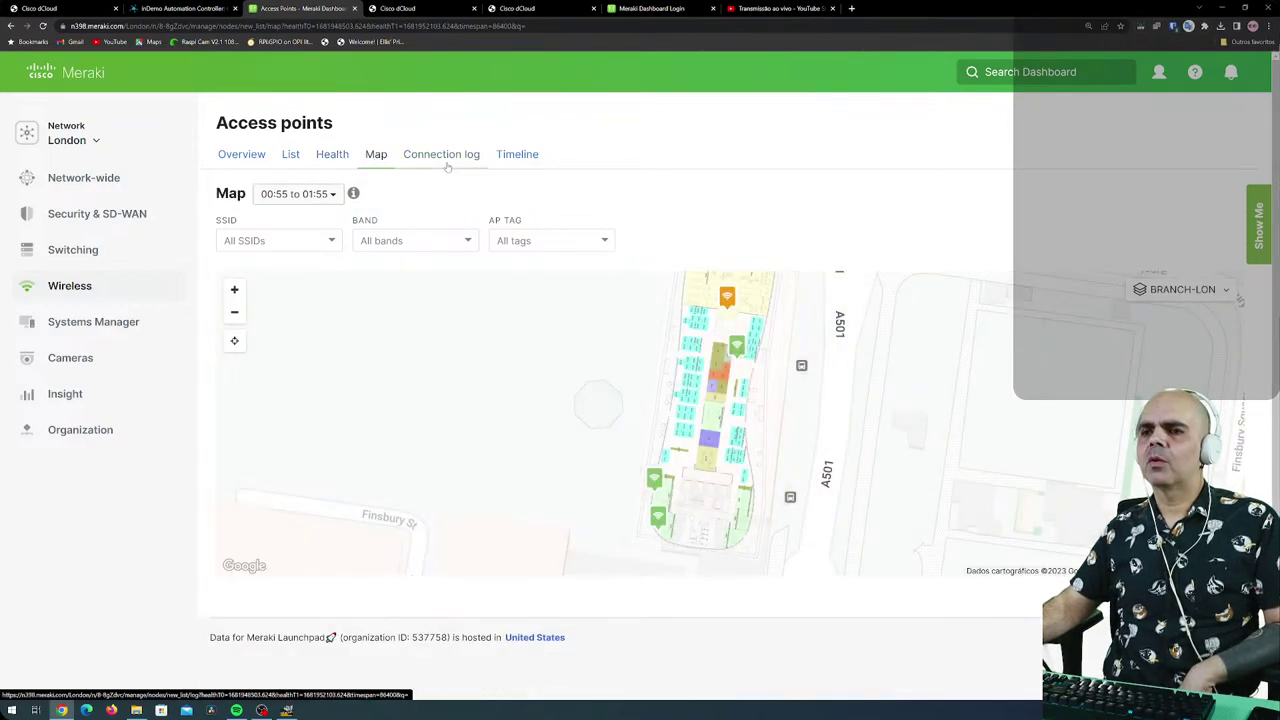
click(445, 163)
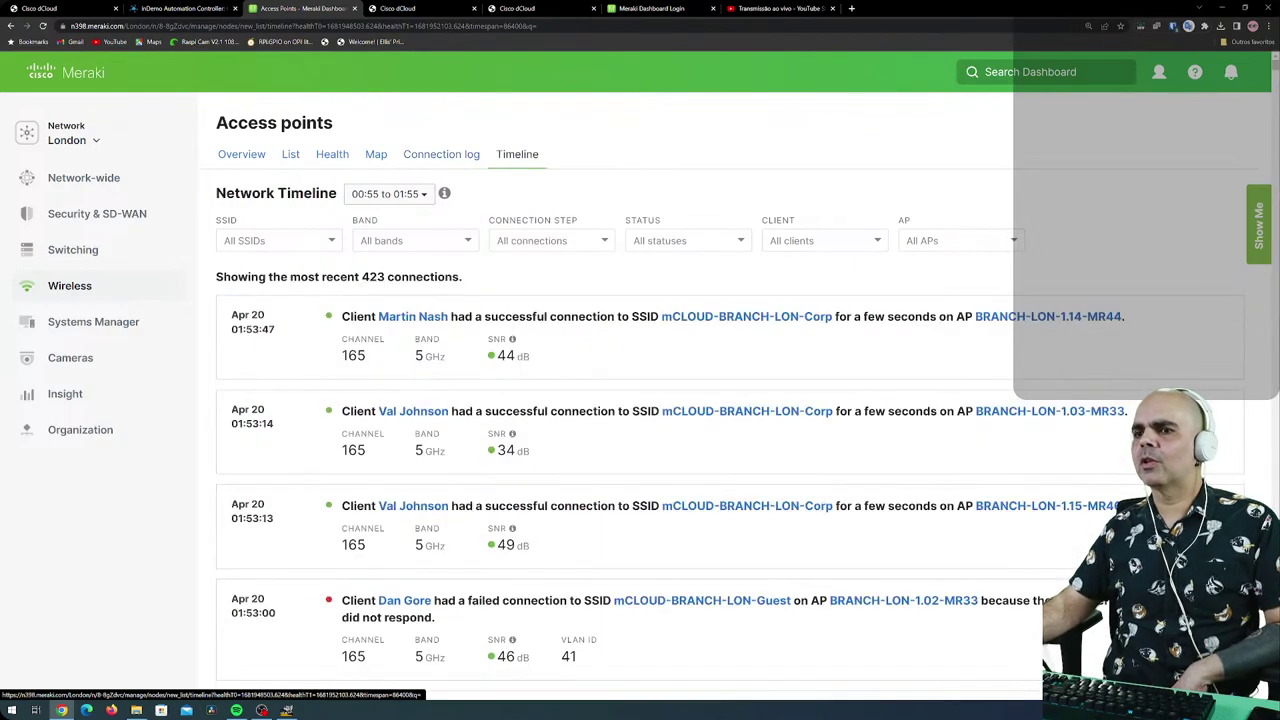
click(1003, 242)
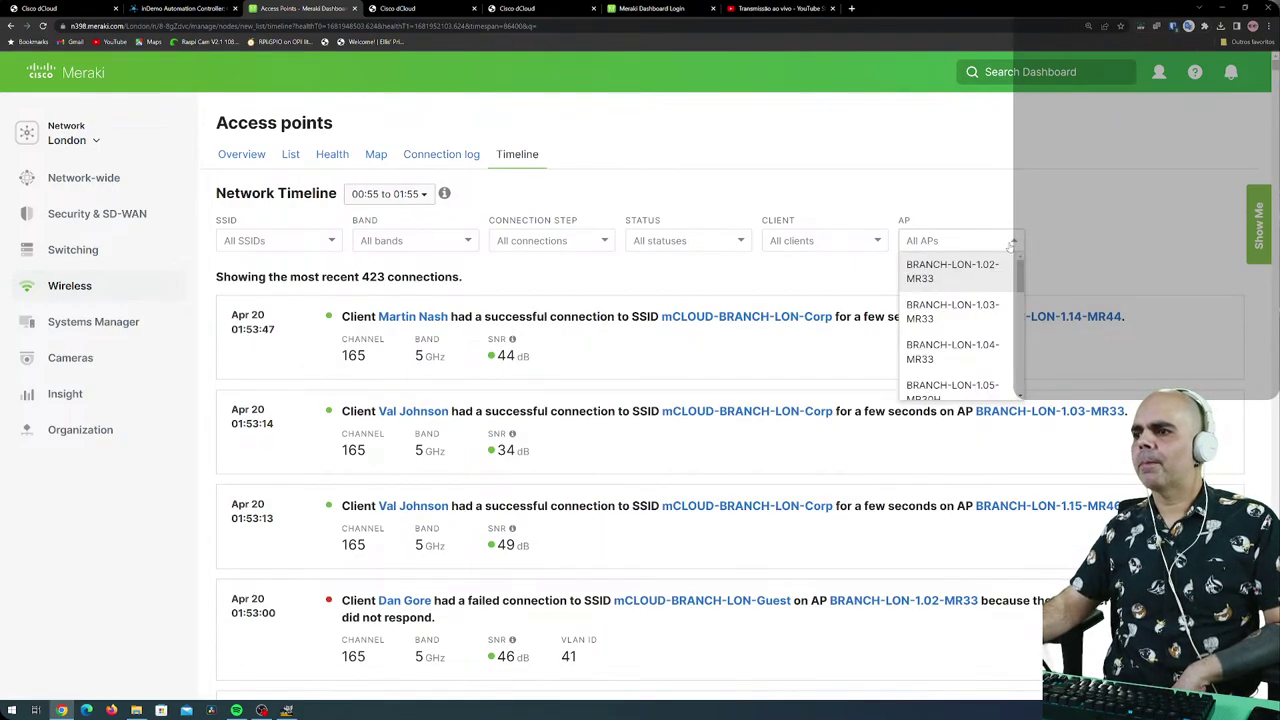
click(1066, 204)
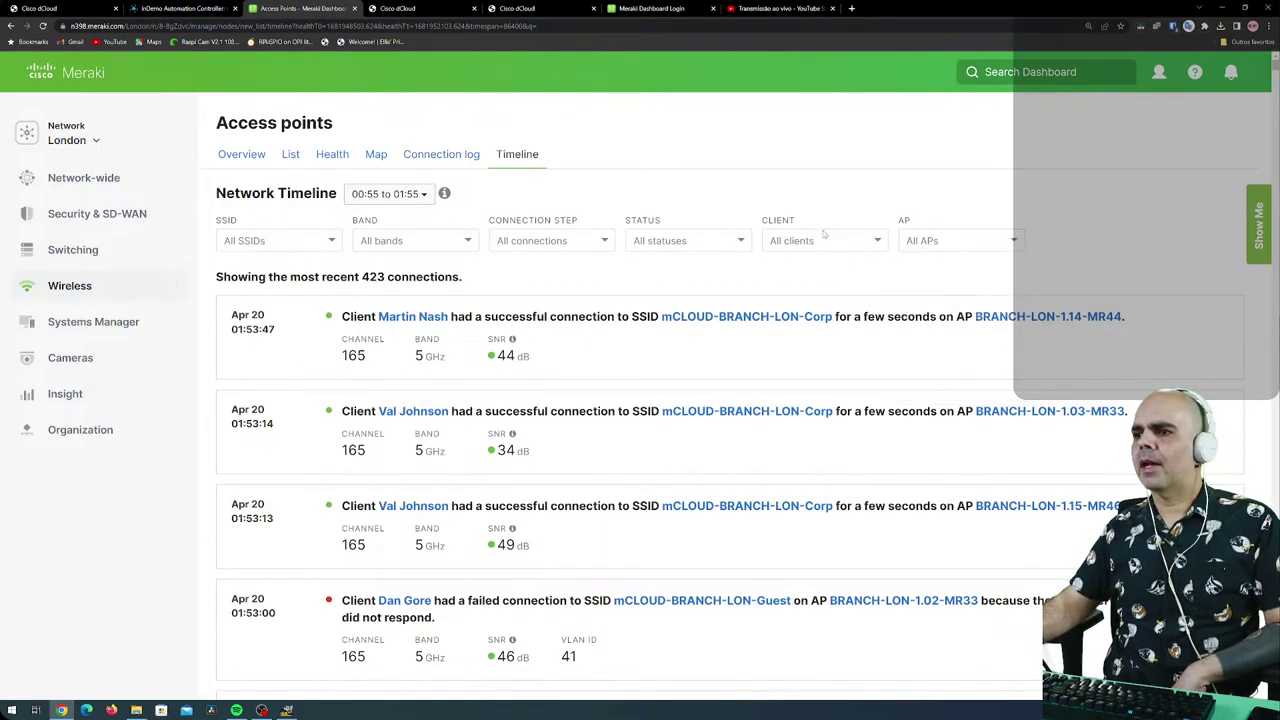
Filter the Network Timeline to Bad status and the second listed client, and review that client's failed connections.
click(688, 241)
click(642, 265)
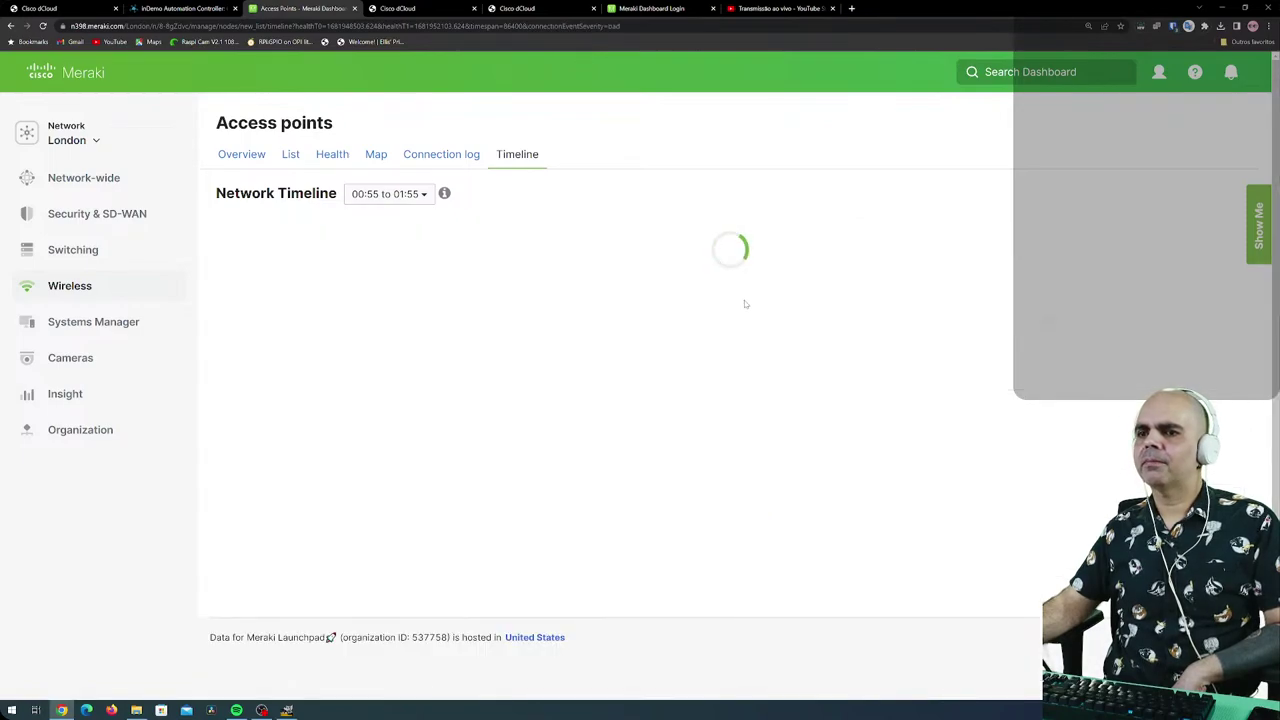
click(880, 241)
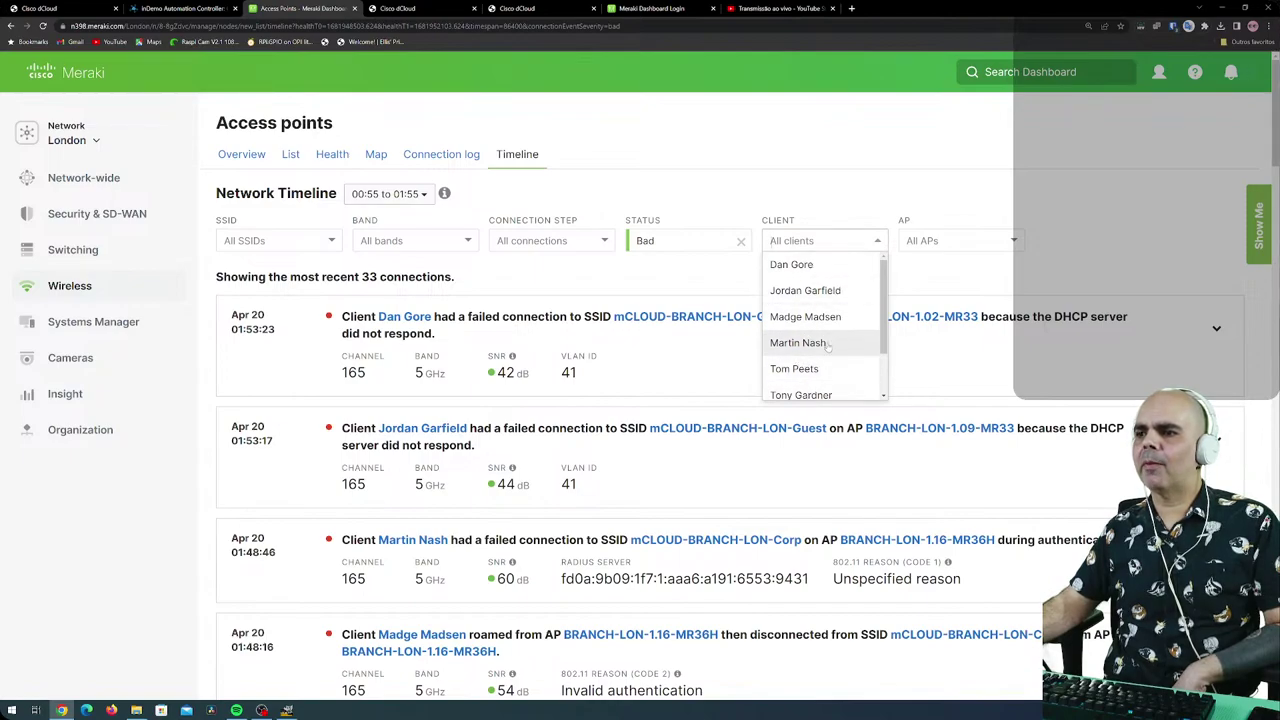
click(822, 291)
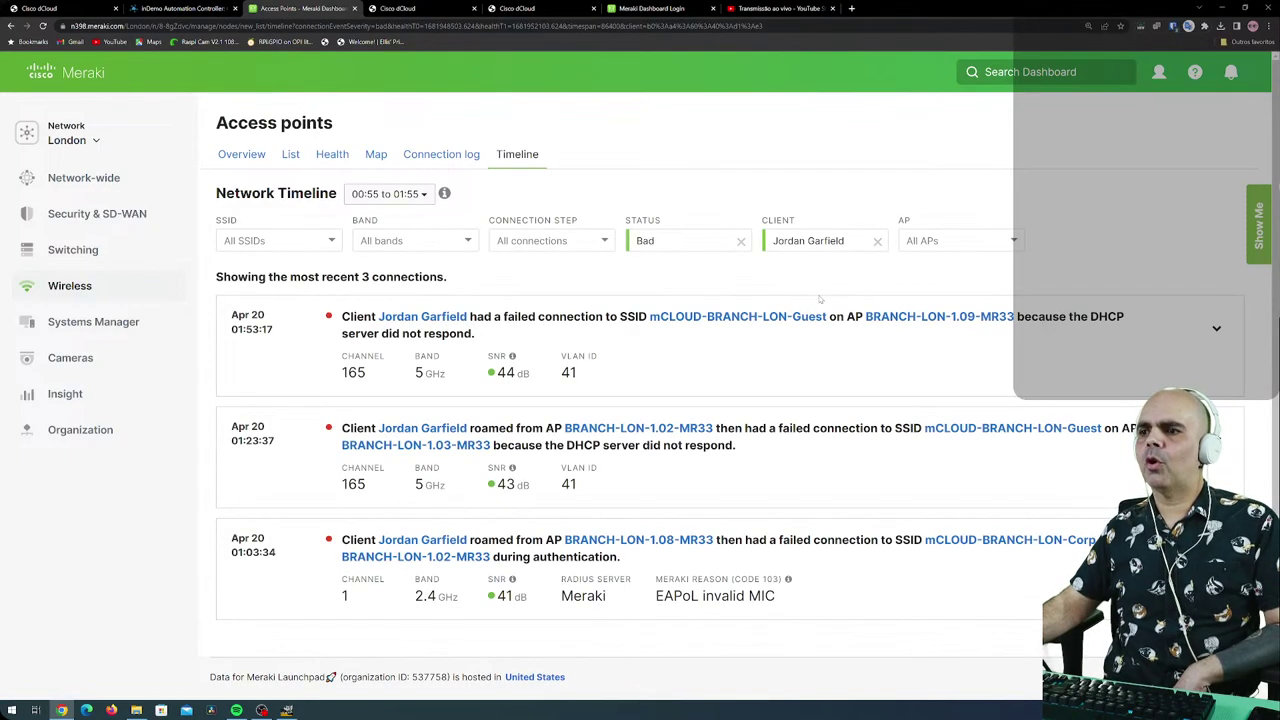
scroll(640, 400, down, 1)
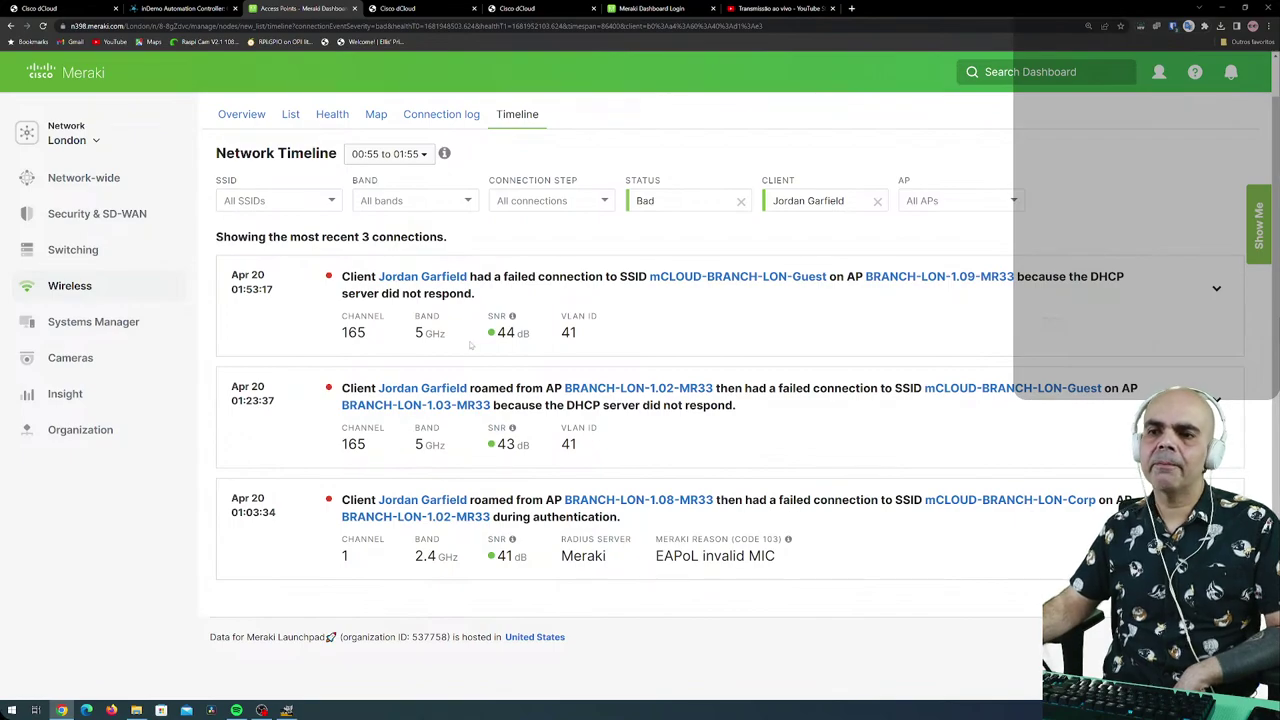
View the London network's access point list and the Air Marshal configuration page.
mouse_move(121, 293)
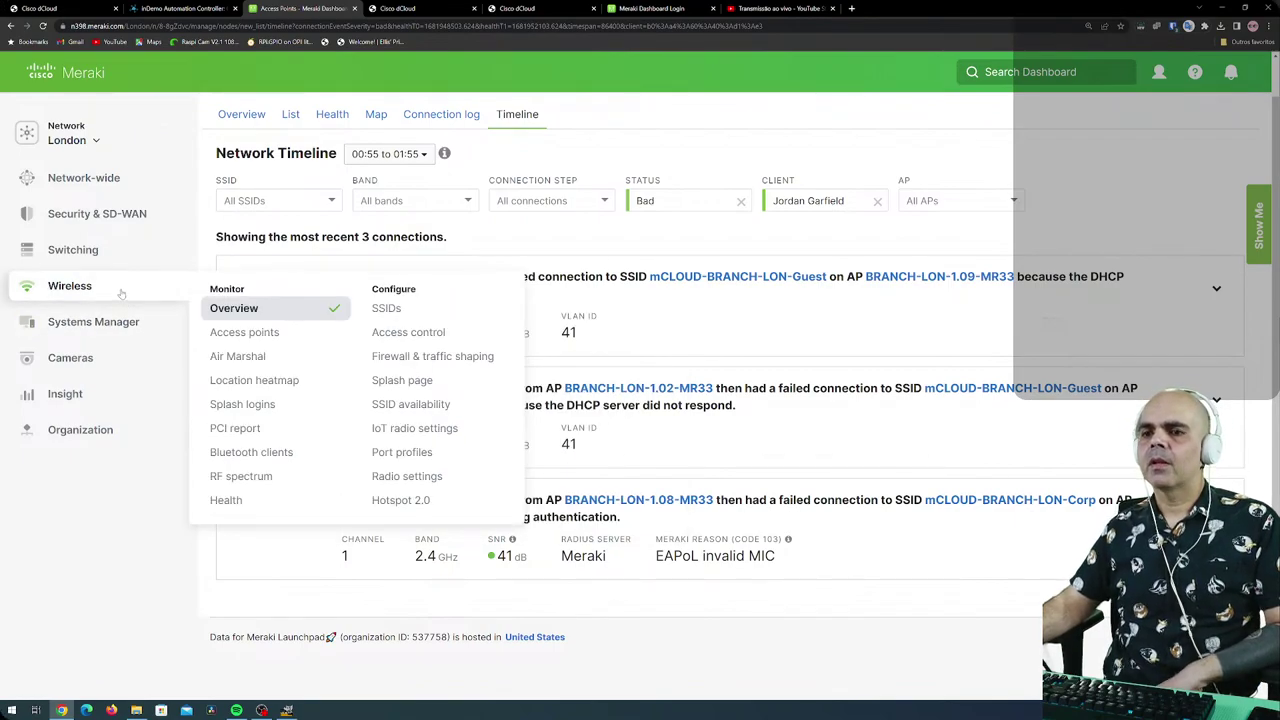
click(240, 338)
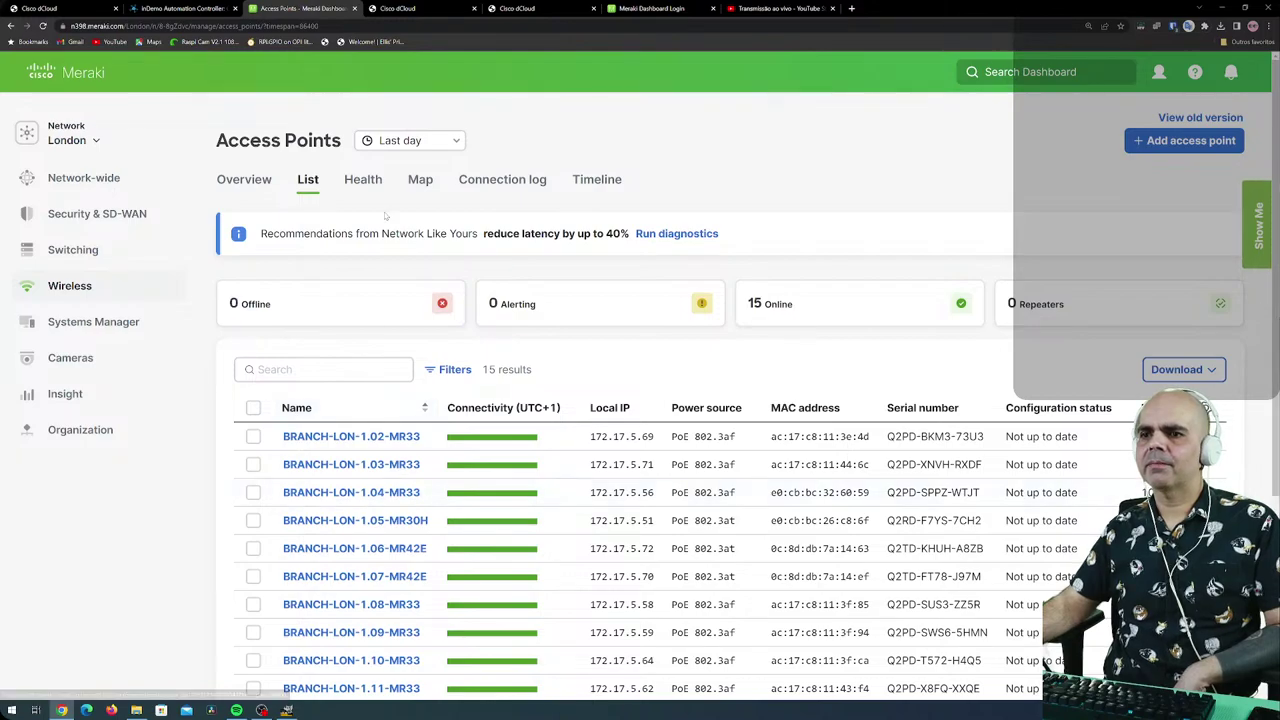
mouse_move(150, 286)
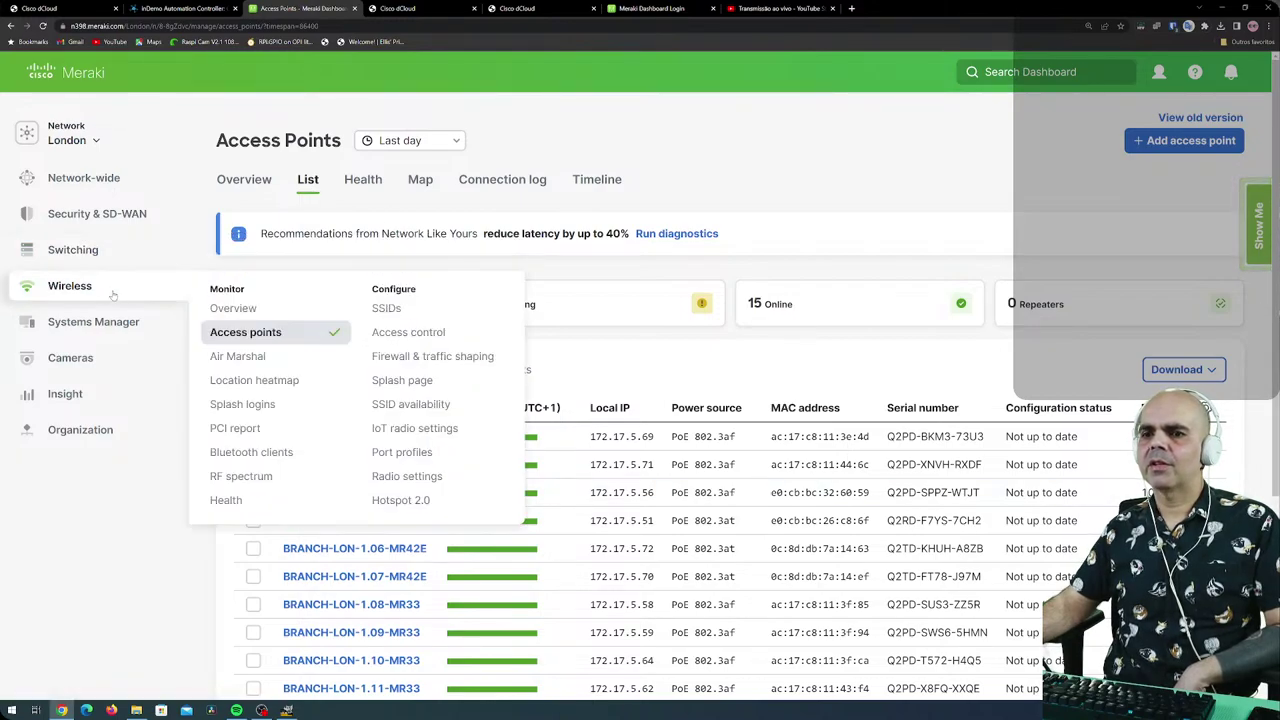
click(237, 362)
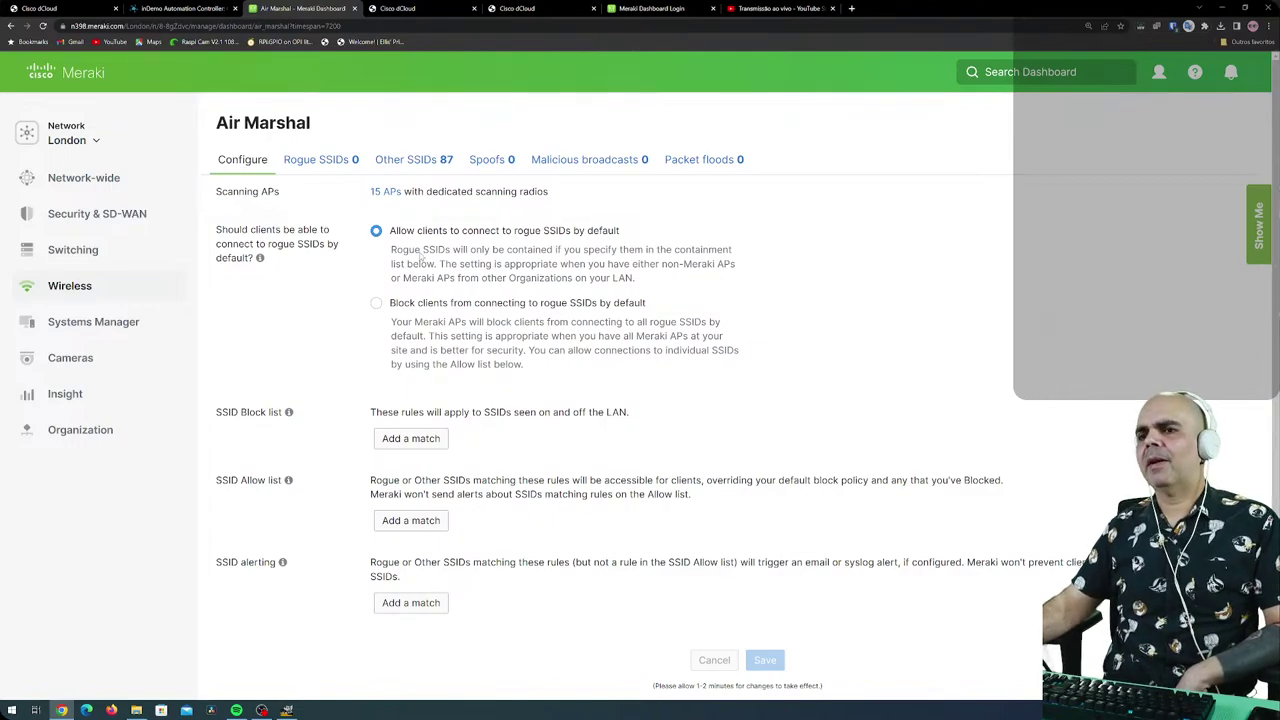
View the wireless Location heatmap and the Splash logins page.
mouse_move(49, 297)
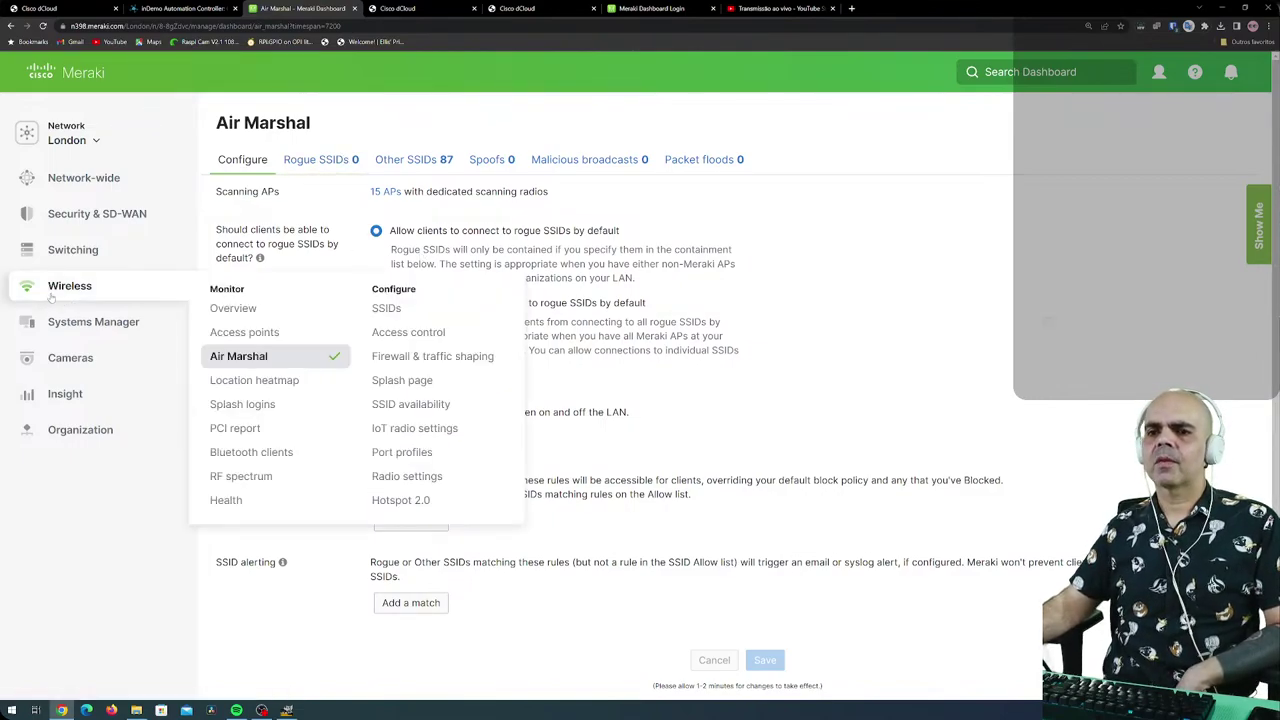
click(257, 383)
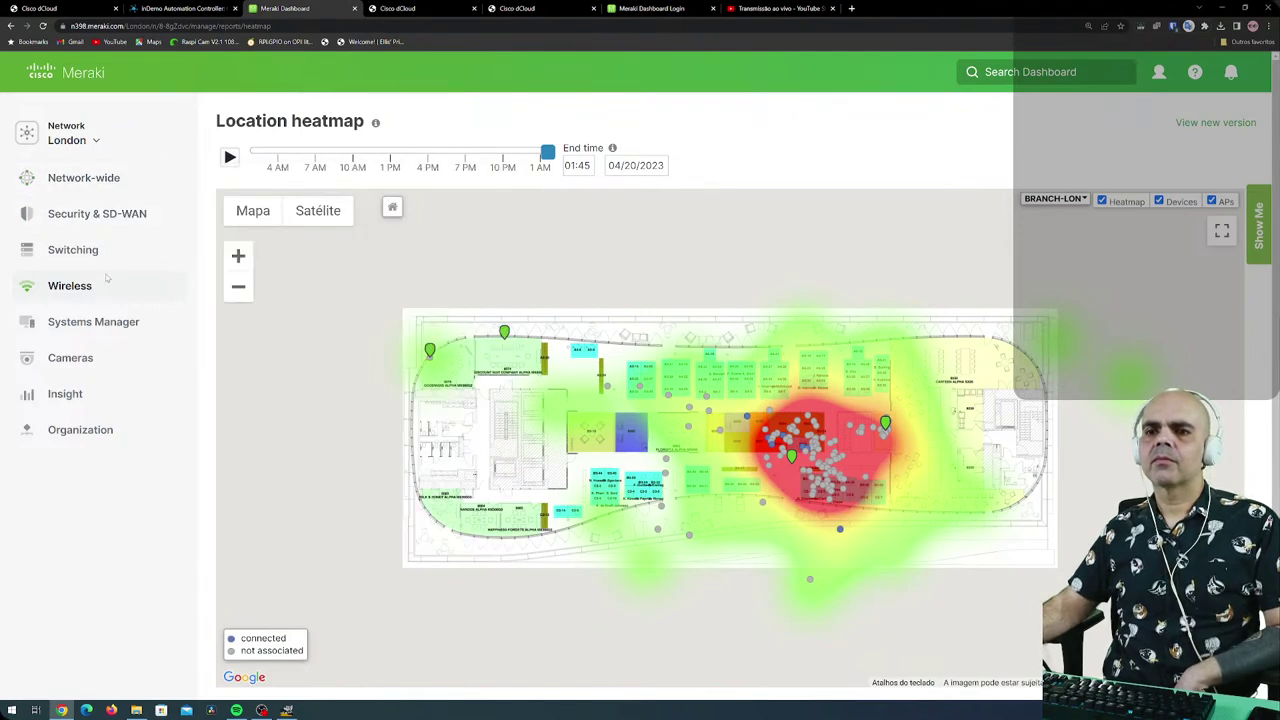
mouse_move(103, 288)
click(232, 404)
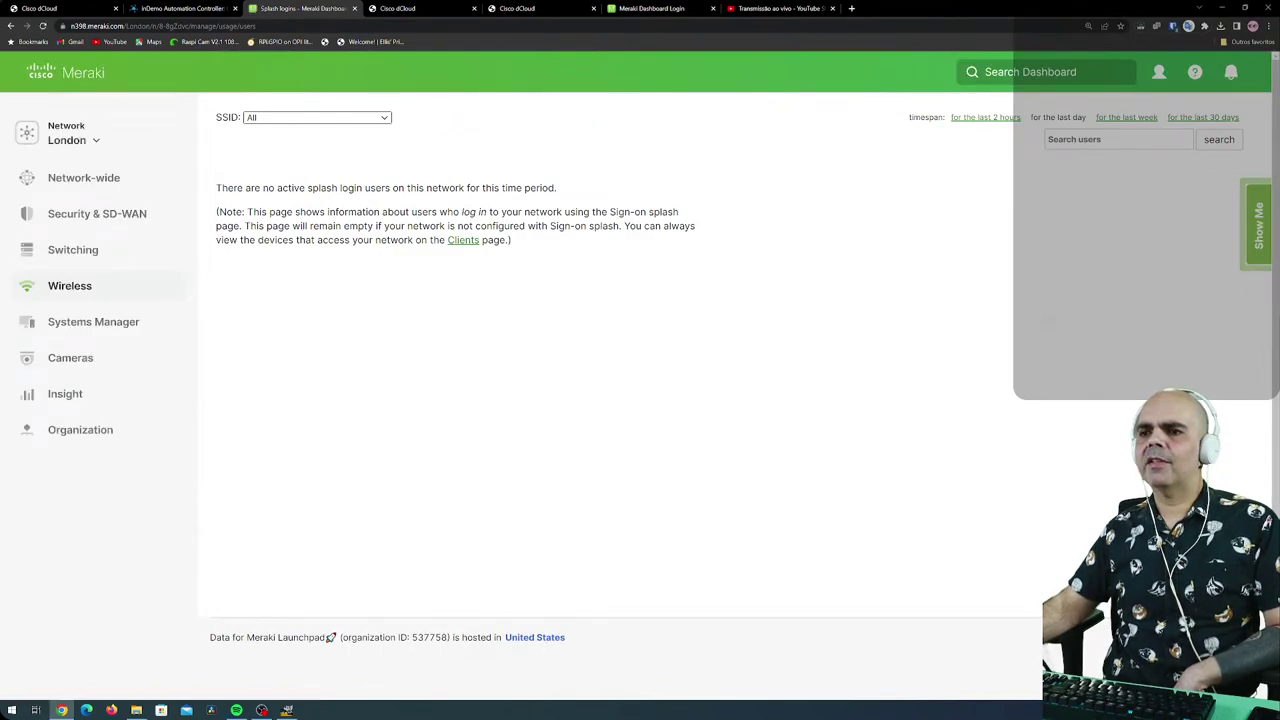
Open the Nov 11, 2021 PCI DSS wireless compliance report and highlight the description of requirement 1.2.3.
mouse_move(106, 293)
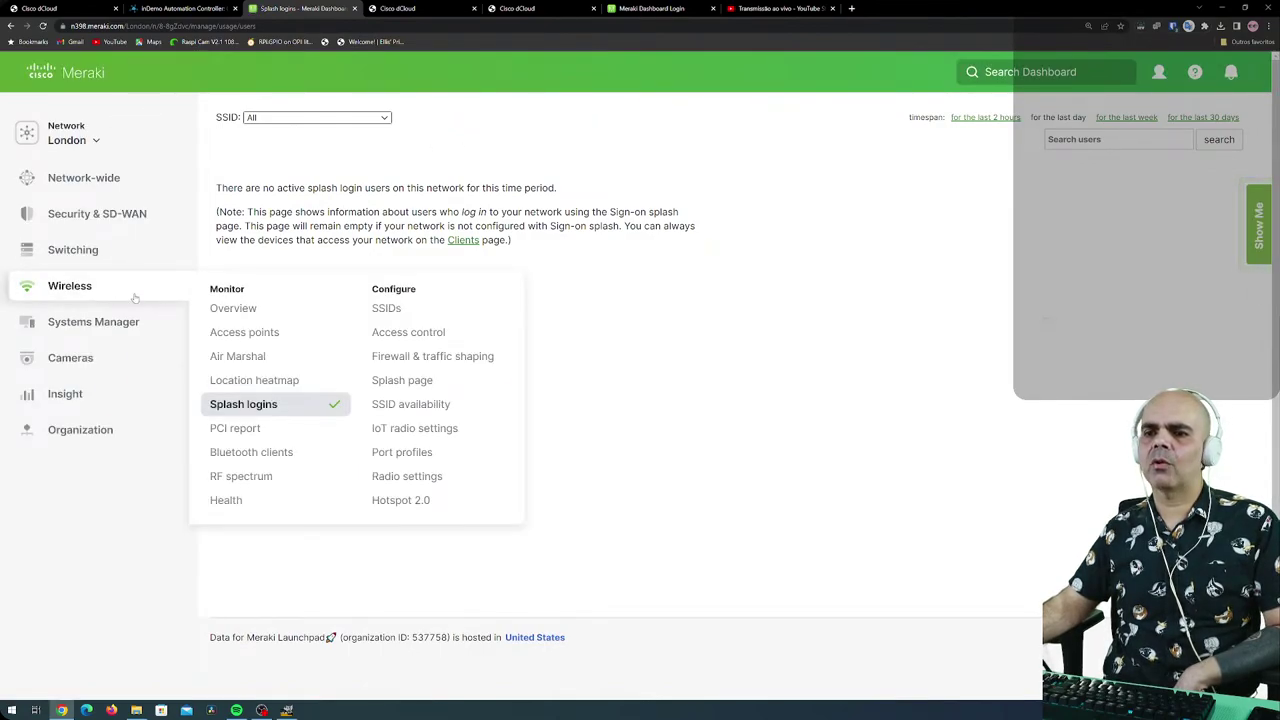
click(260, 428)
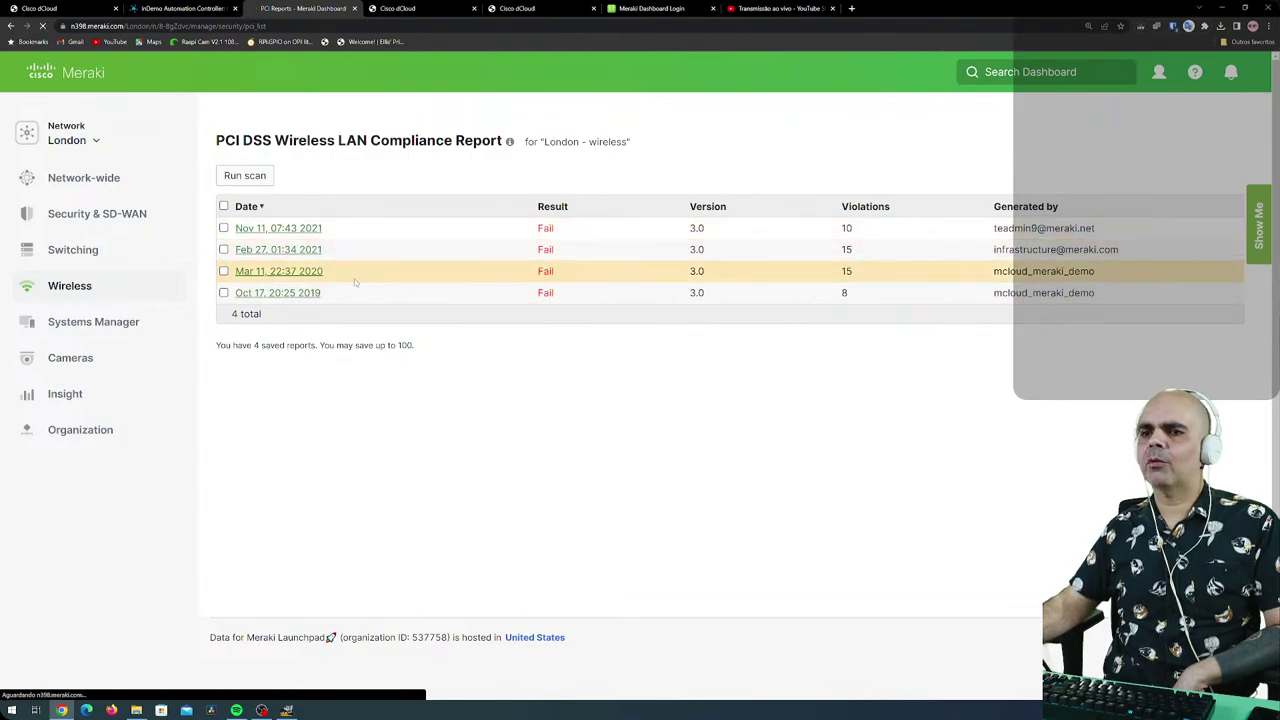
click(519, 228)
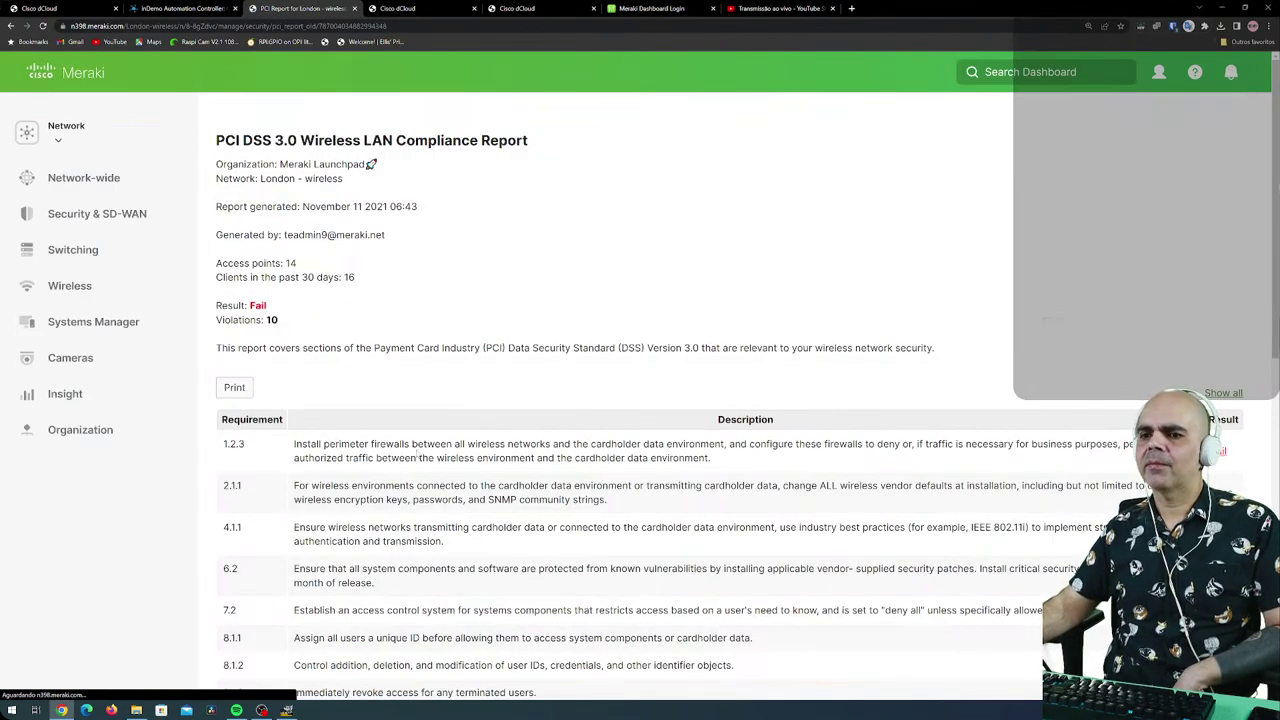
scroll(418, 452, down, 4)
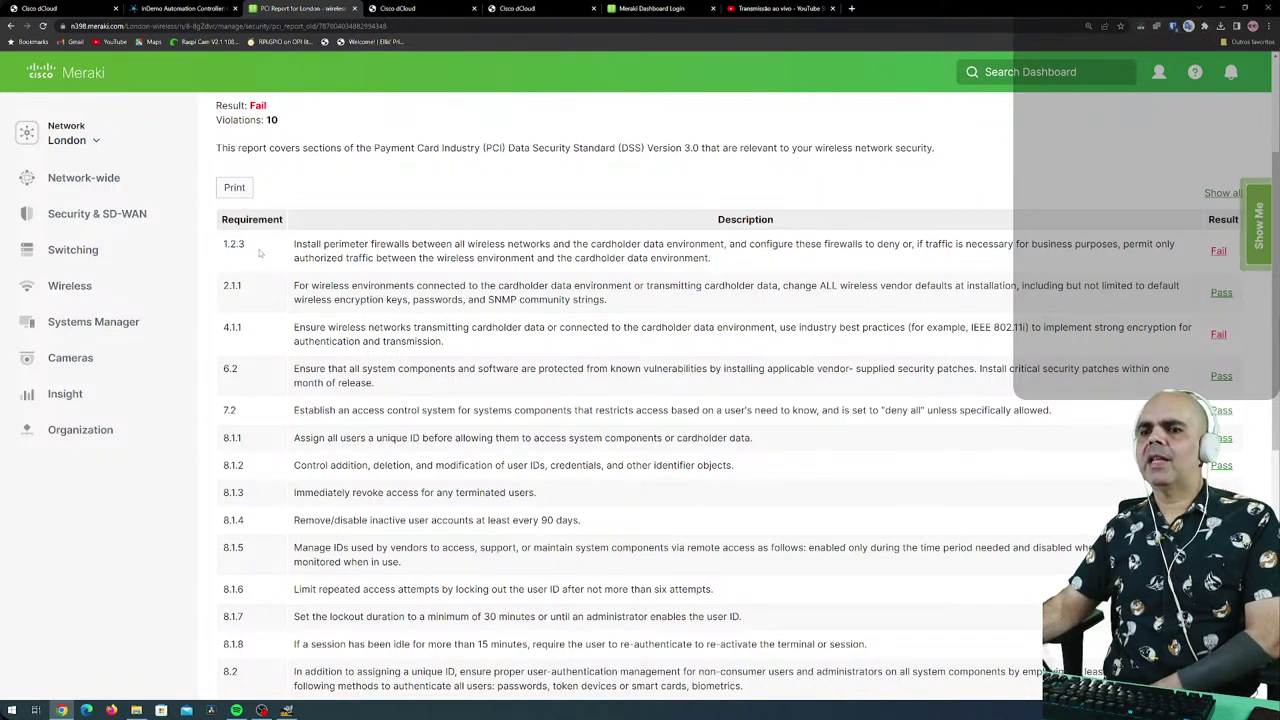
scroll(240, 285, up, 1)
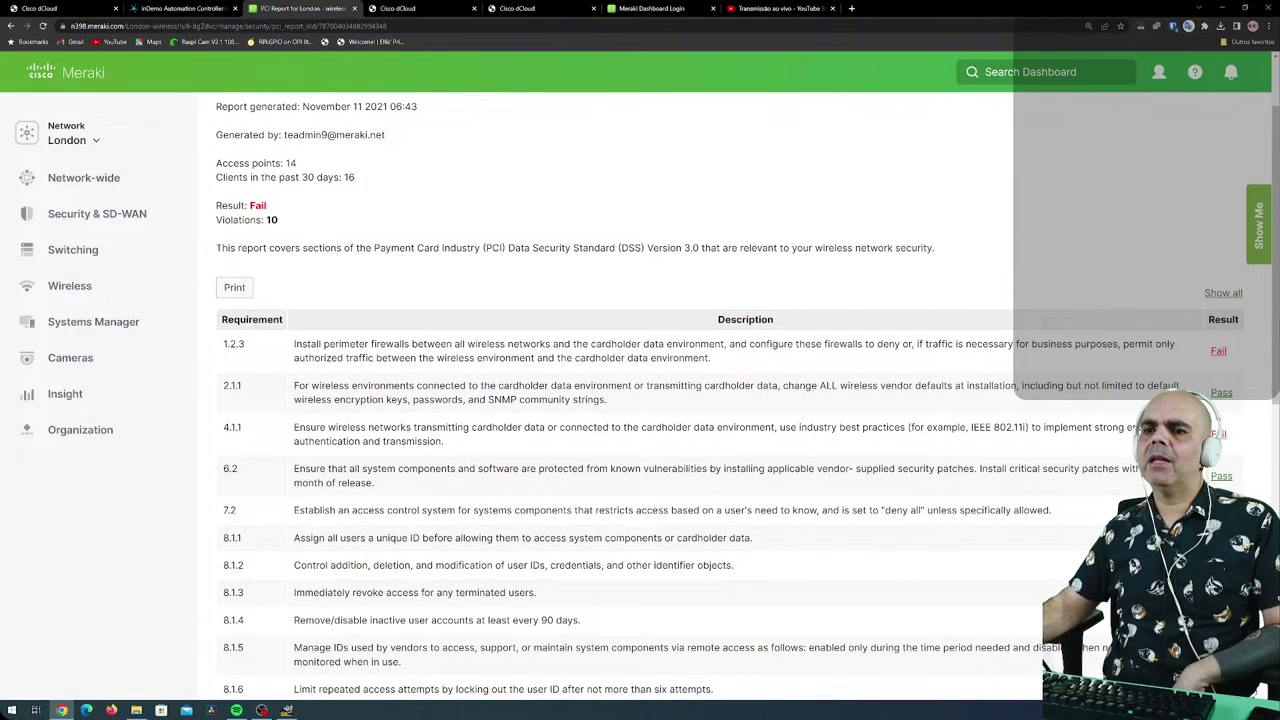
double_click(234, 344)
click(330, 378)
drag(296, 344, 714, 360)
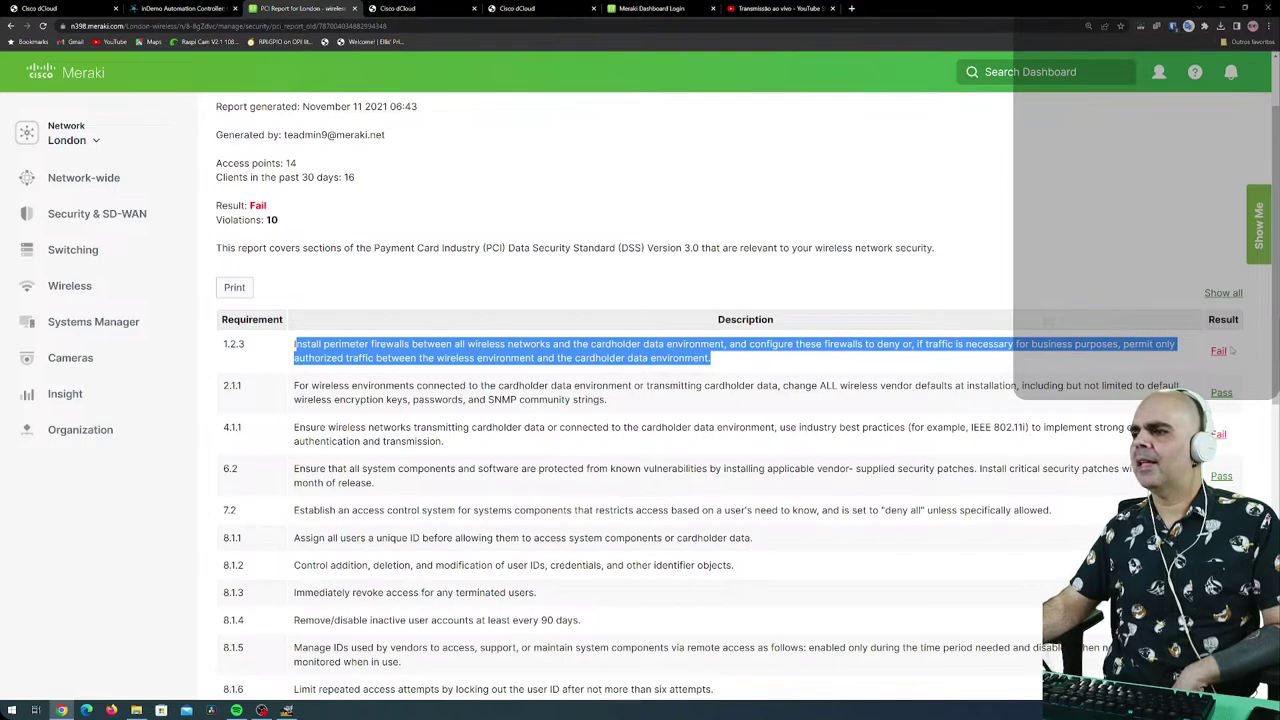
Review the remaining requirements and the summary of the PCI compliance report, and leave the report.
scroll(740, 395, down, 6)
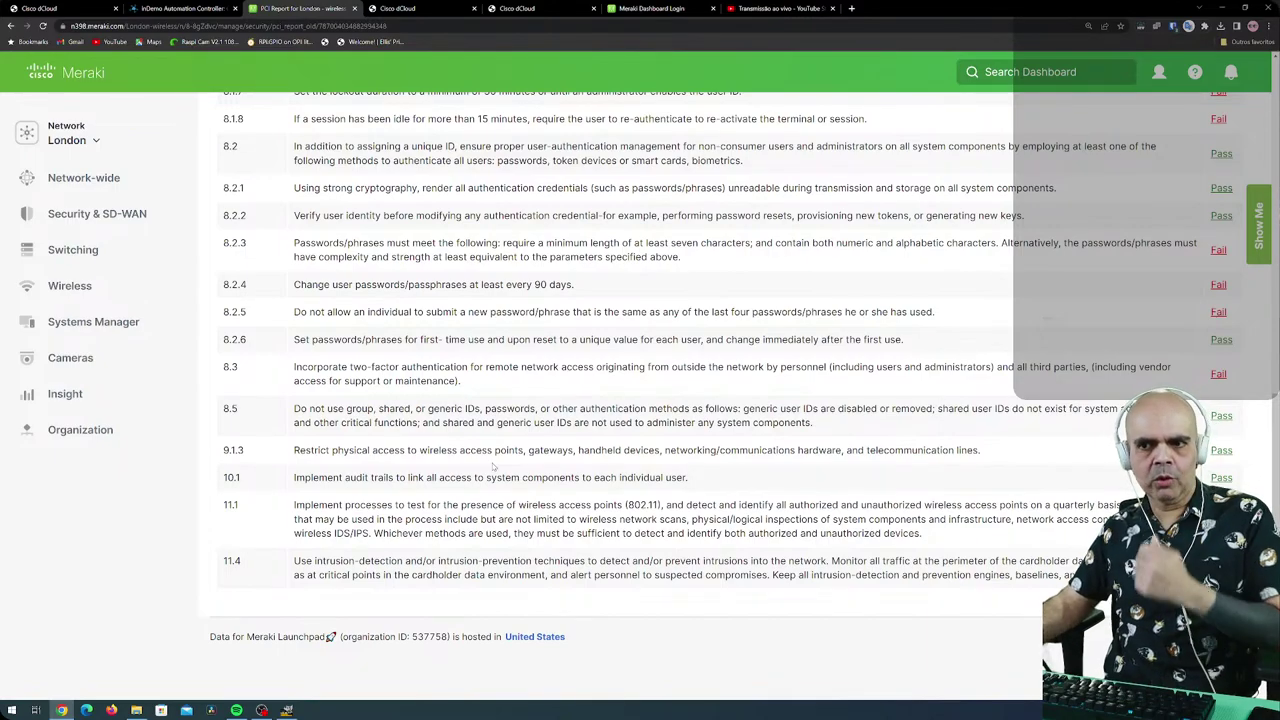
scroll(492, 466, up, 6)
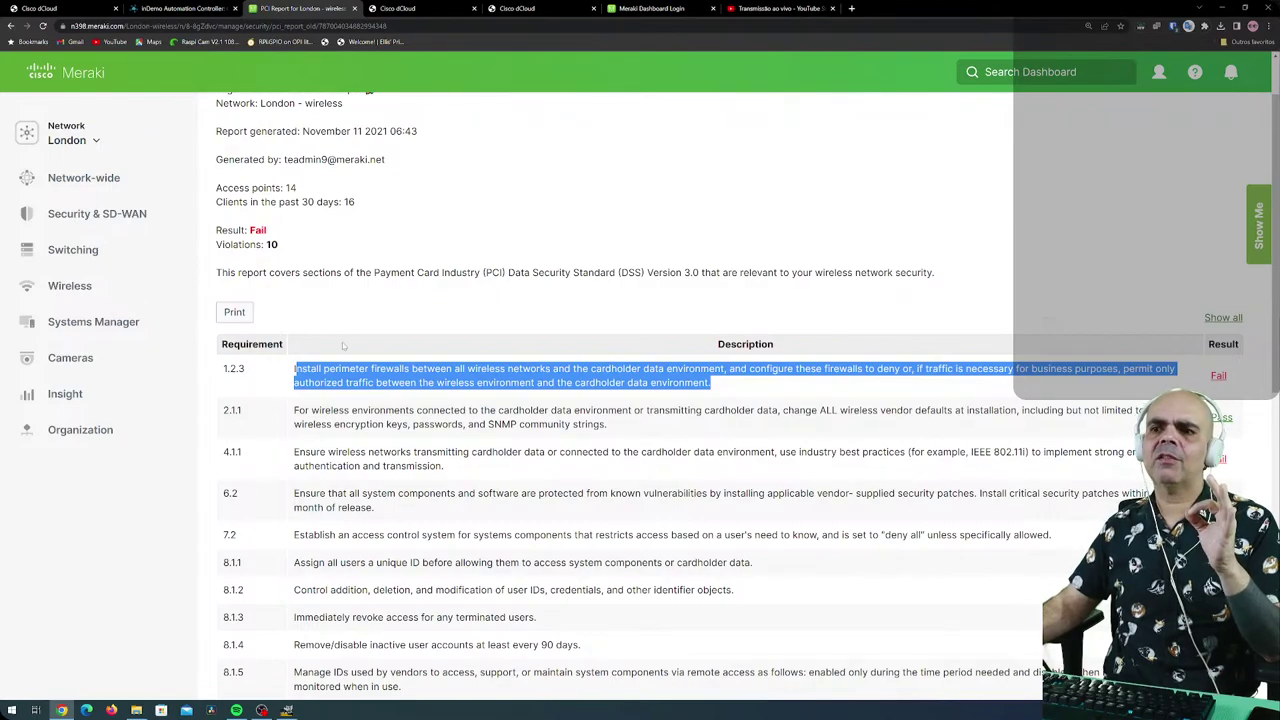
scroll(301, 244, up, 1)
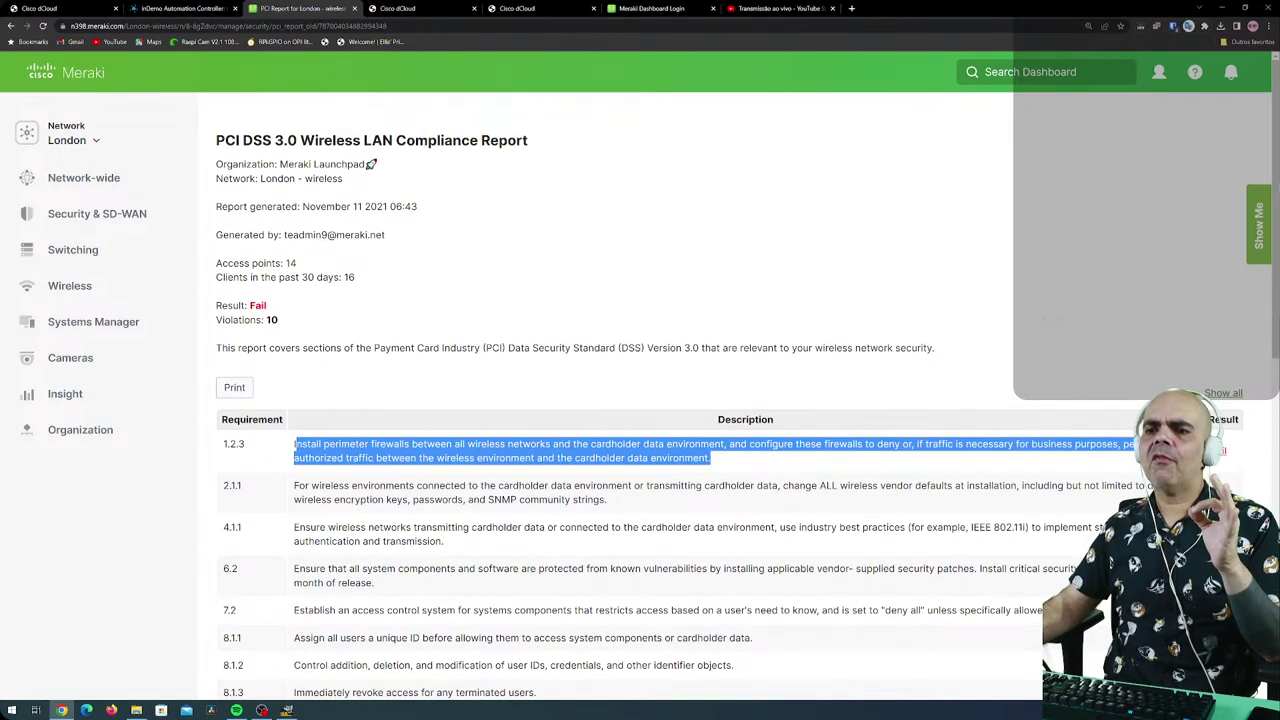
scroll(802, 422, down, 1)
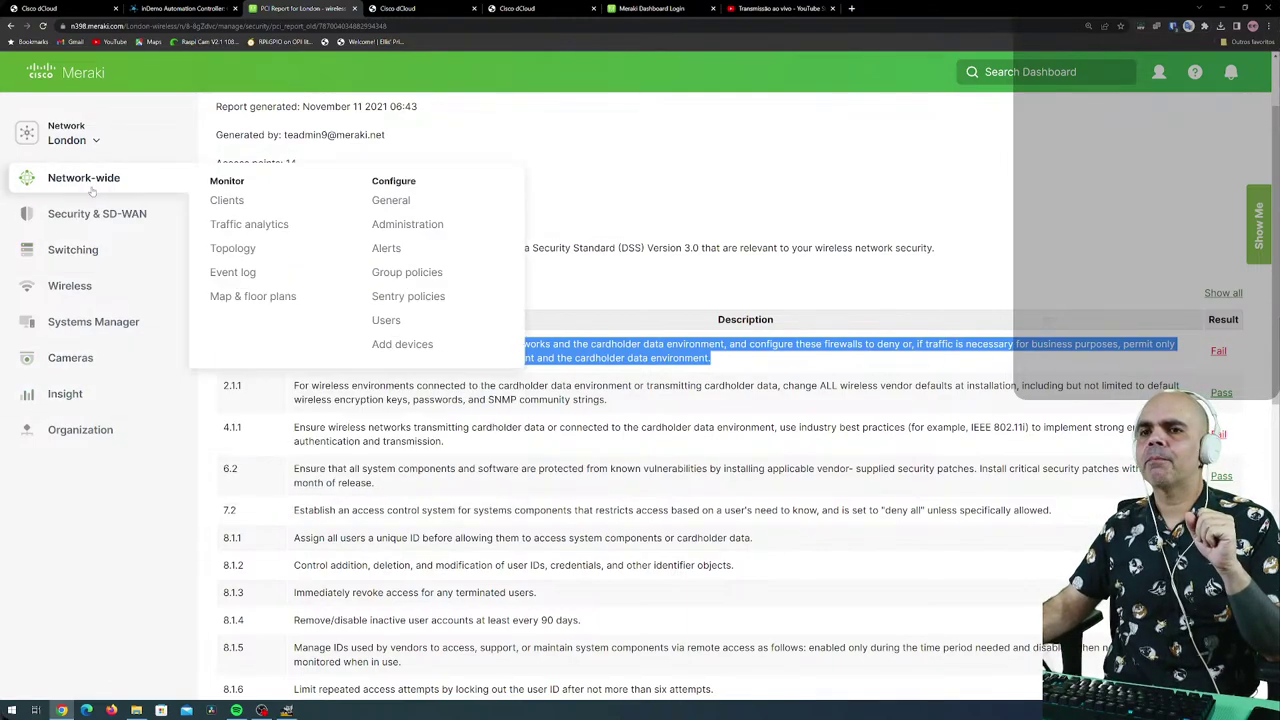
click(12, 27)
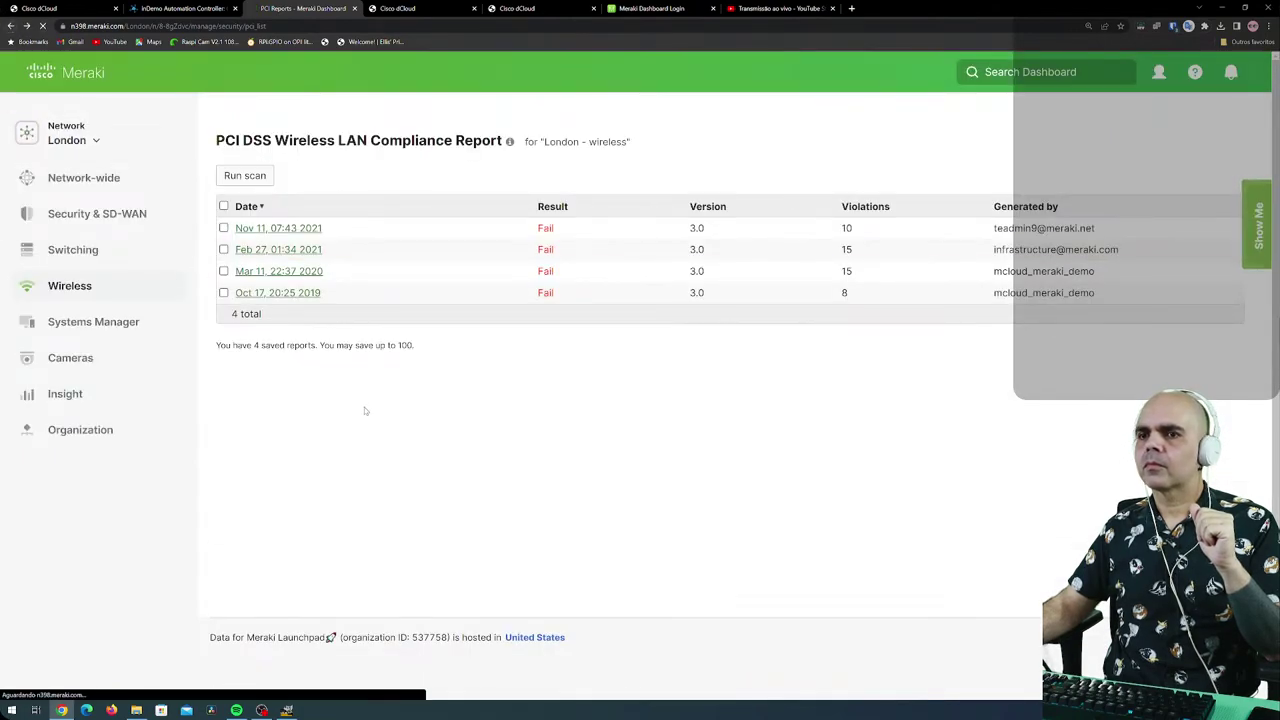
Open the Bluetooth clients page and look through the list of detected devices.
mouse_move(70, 288)
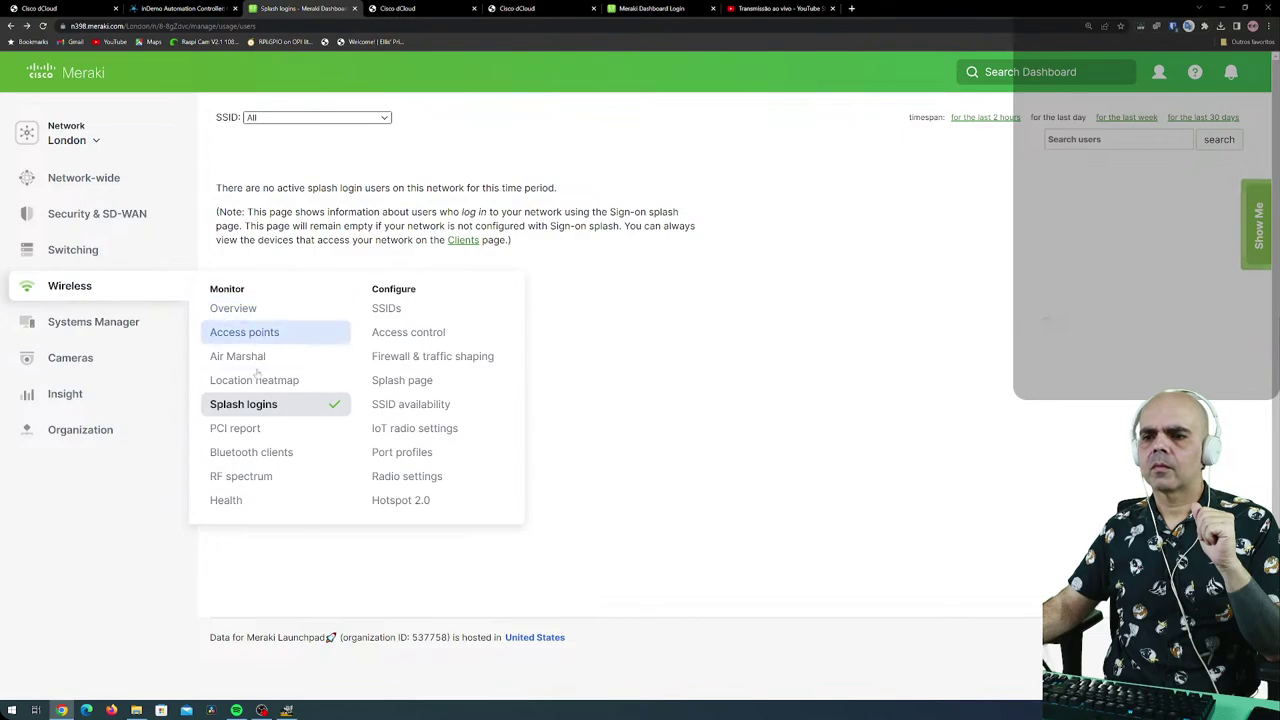
click(248, 456)
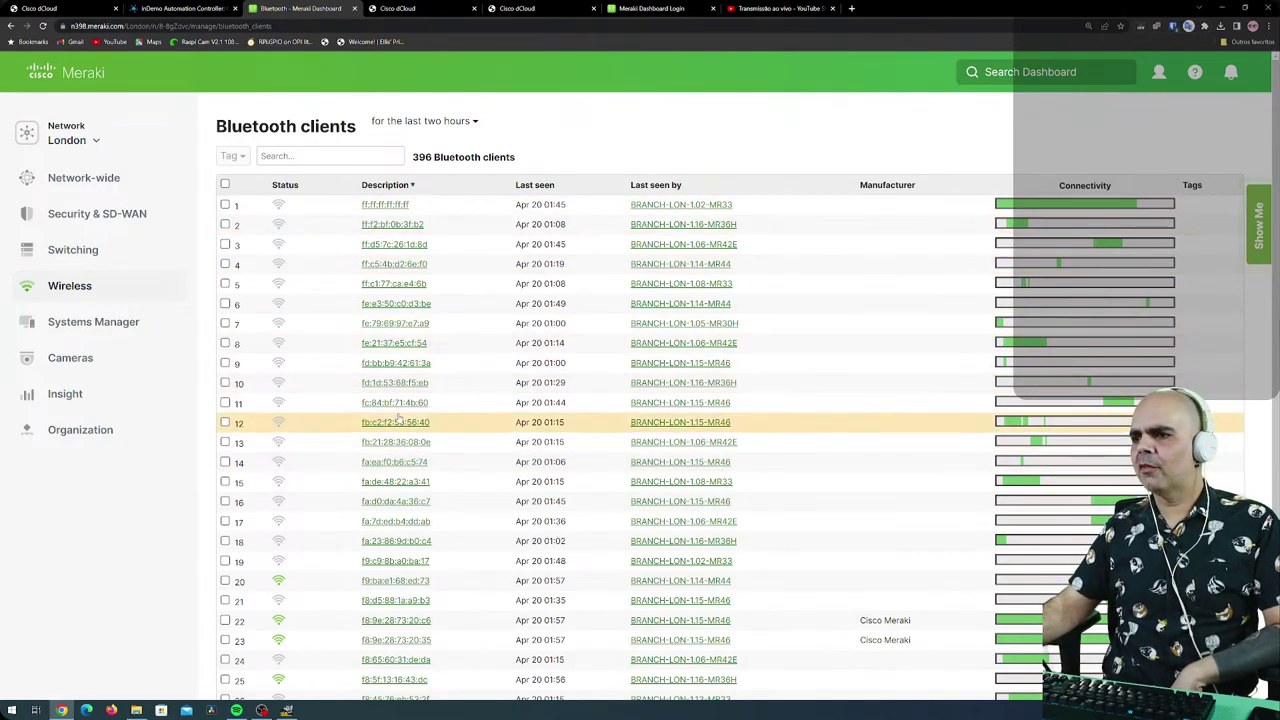
scroll(398, 422, down, 8)
scroll(466, 420, up, 8)
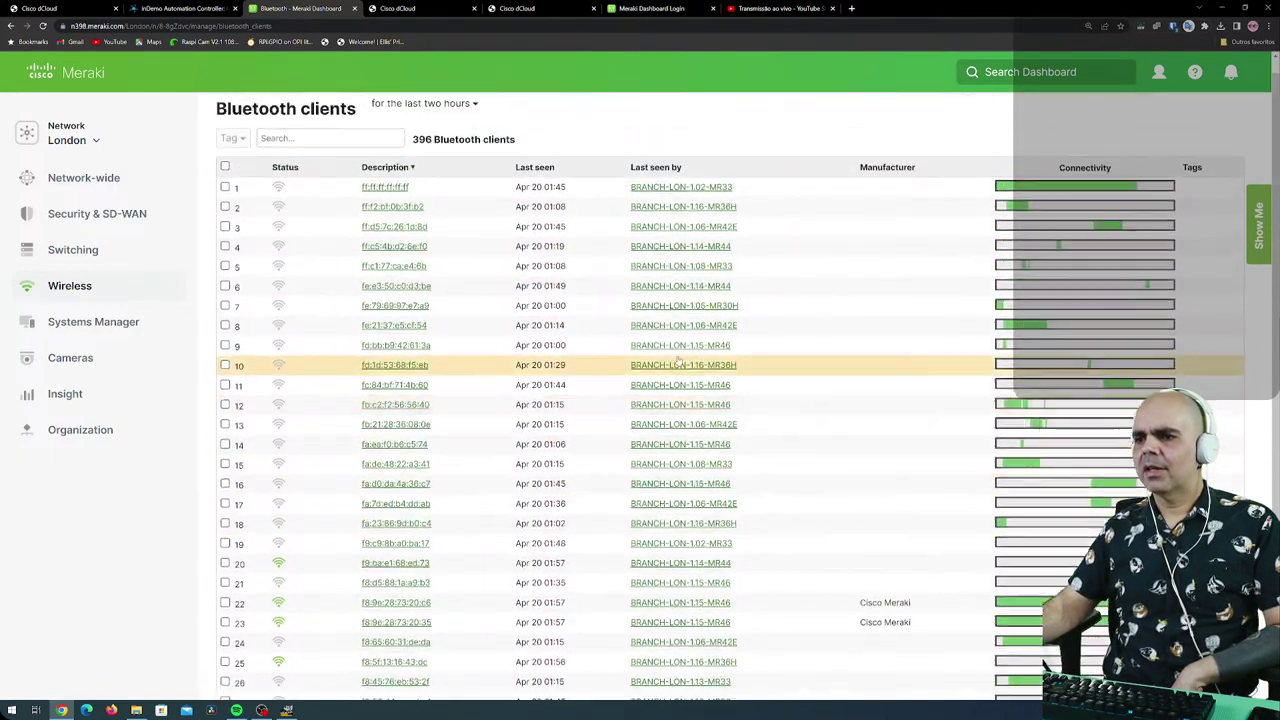
scroll(430, 450, down, 5)
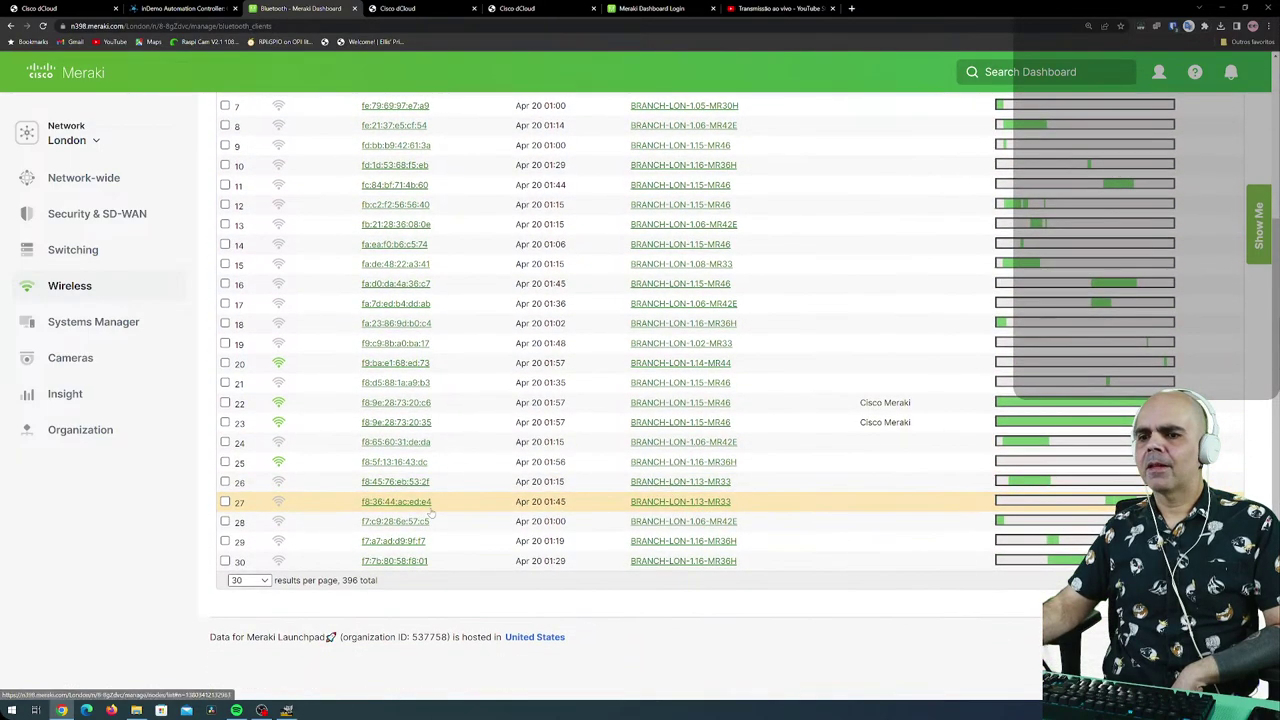
scroll(427, 425, up, 5)
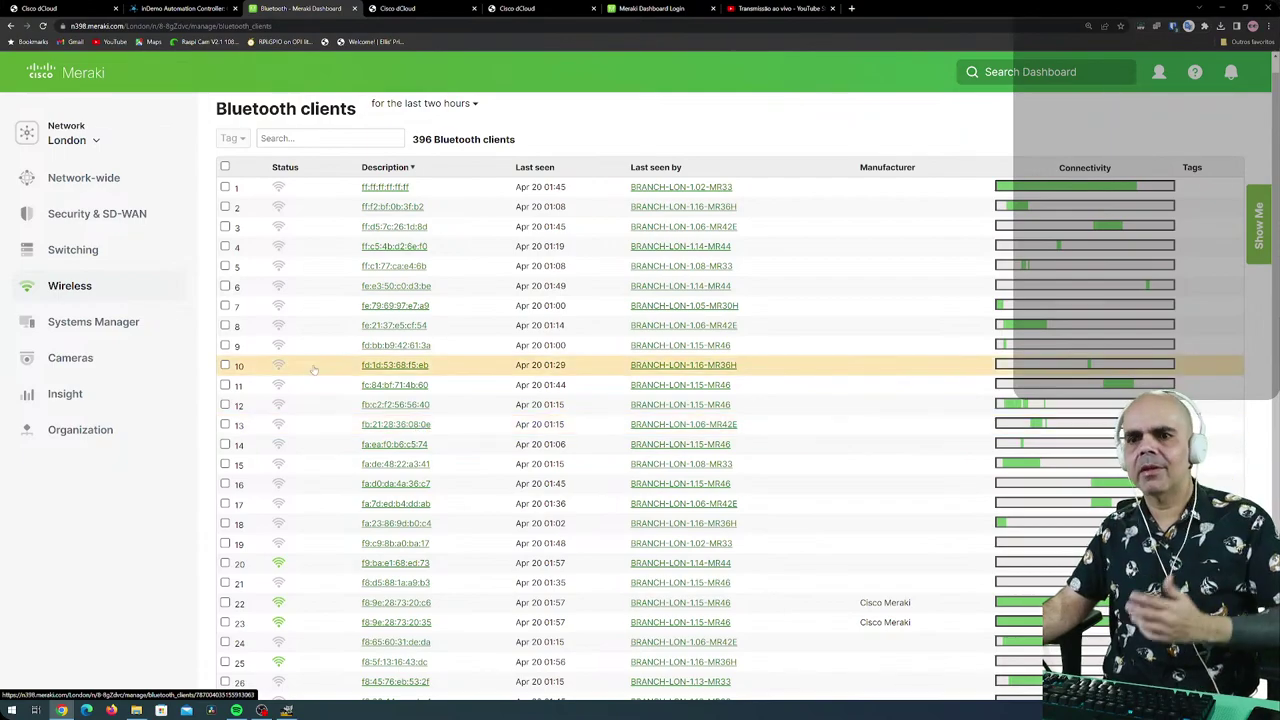
Open the RF spectrum page and examine BRANCH-LON-1.02-MR33's 2.4 GHz spectrum and channel utilization.
mouse_move(146, 300)
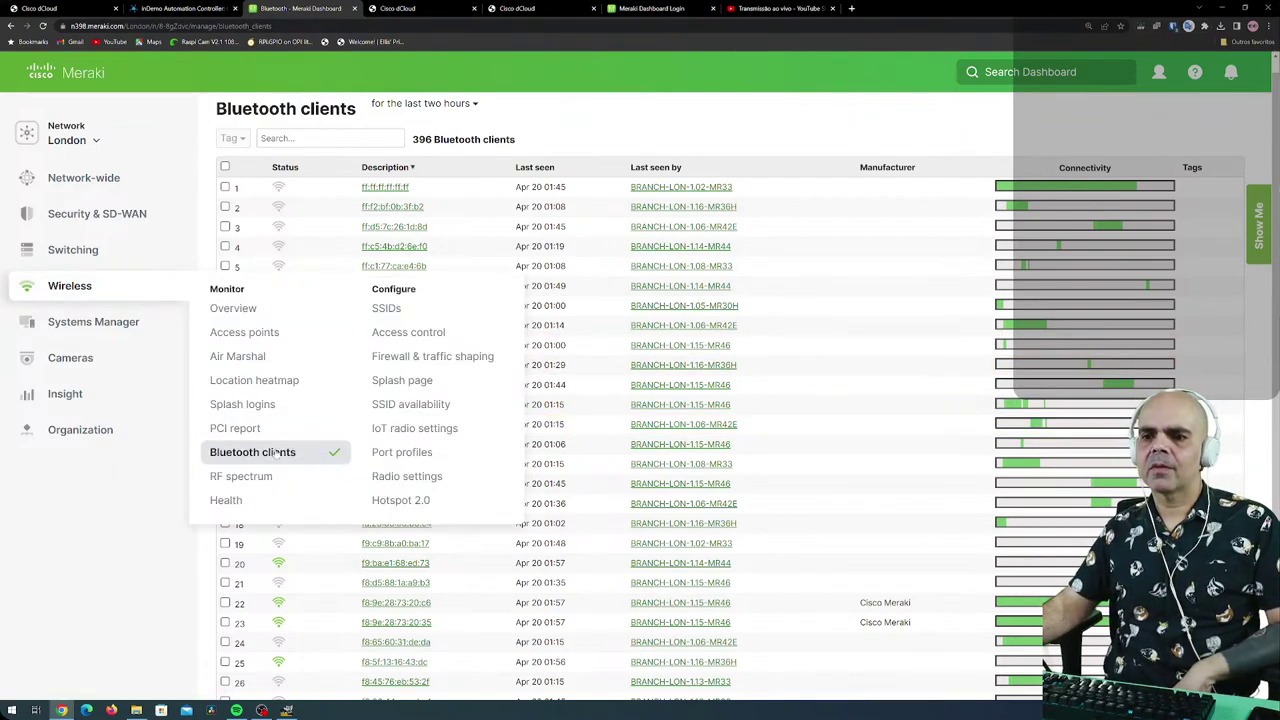
click(266, 478)
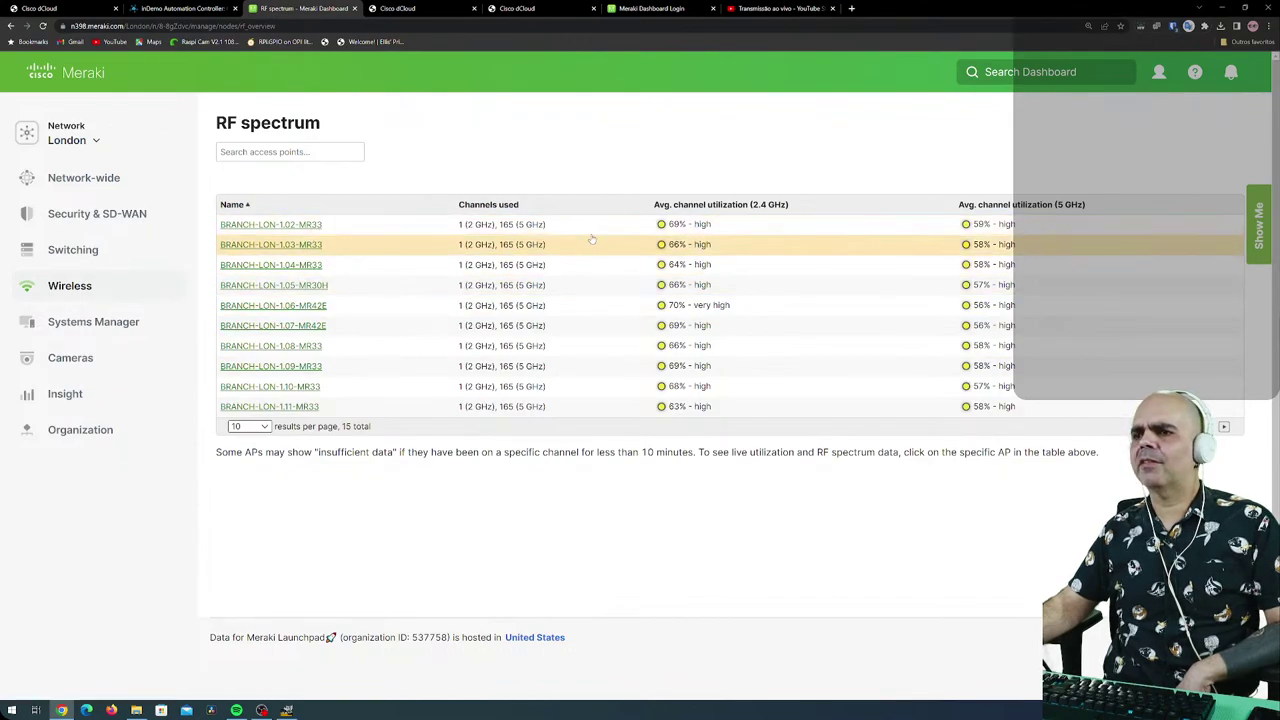
click(681, 226)
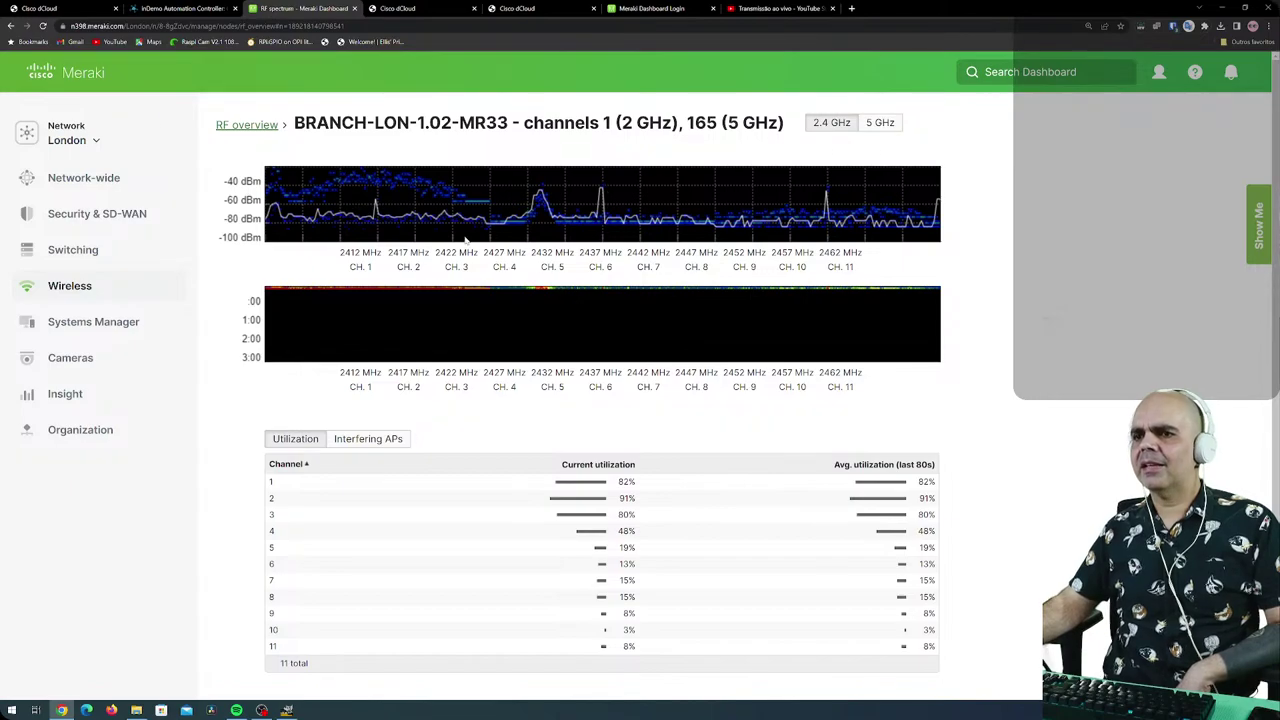
scroll(495, 315, down, 2)
scroll(430, 285, up, 2)
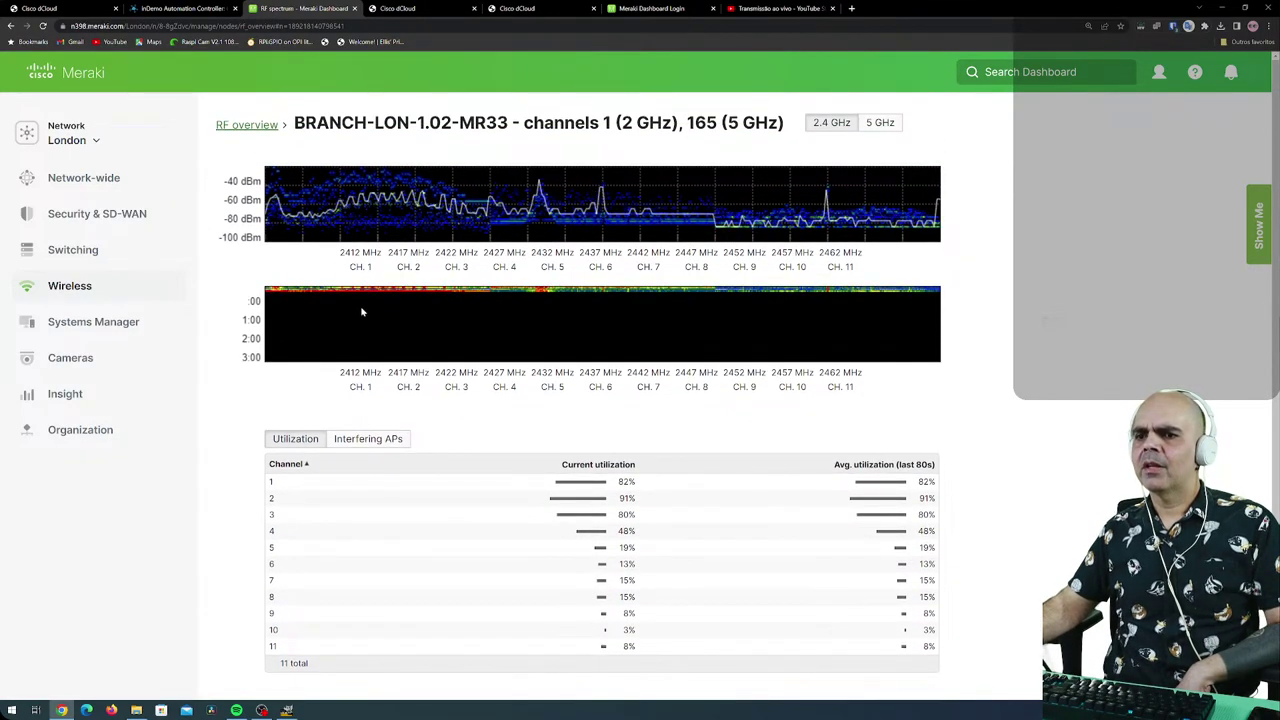
scroll(750, 310, down, 2)
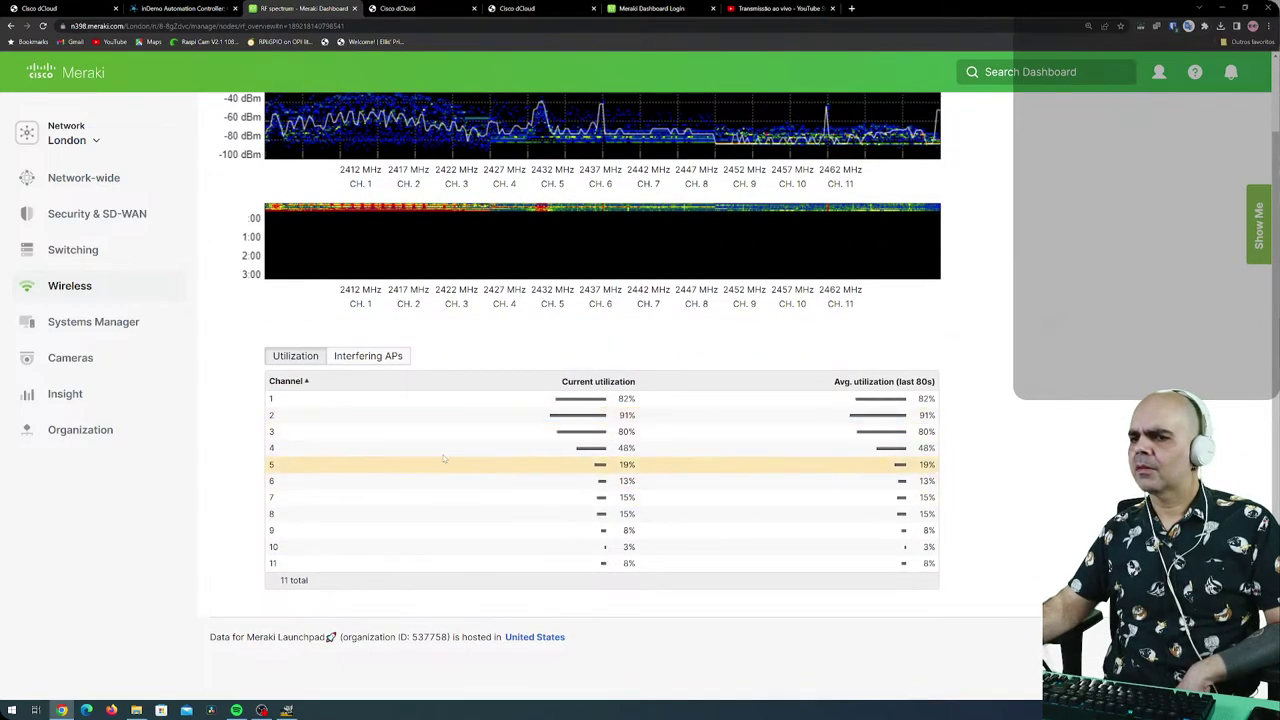
View the wireless Health page again, and open the SSIDs configuration overview to review each SSID's settings.
mouse_move(157, 277)
scroll(157, 277, up, 2)
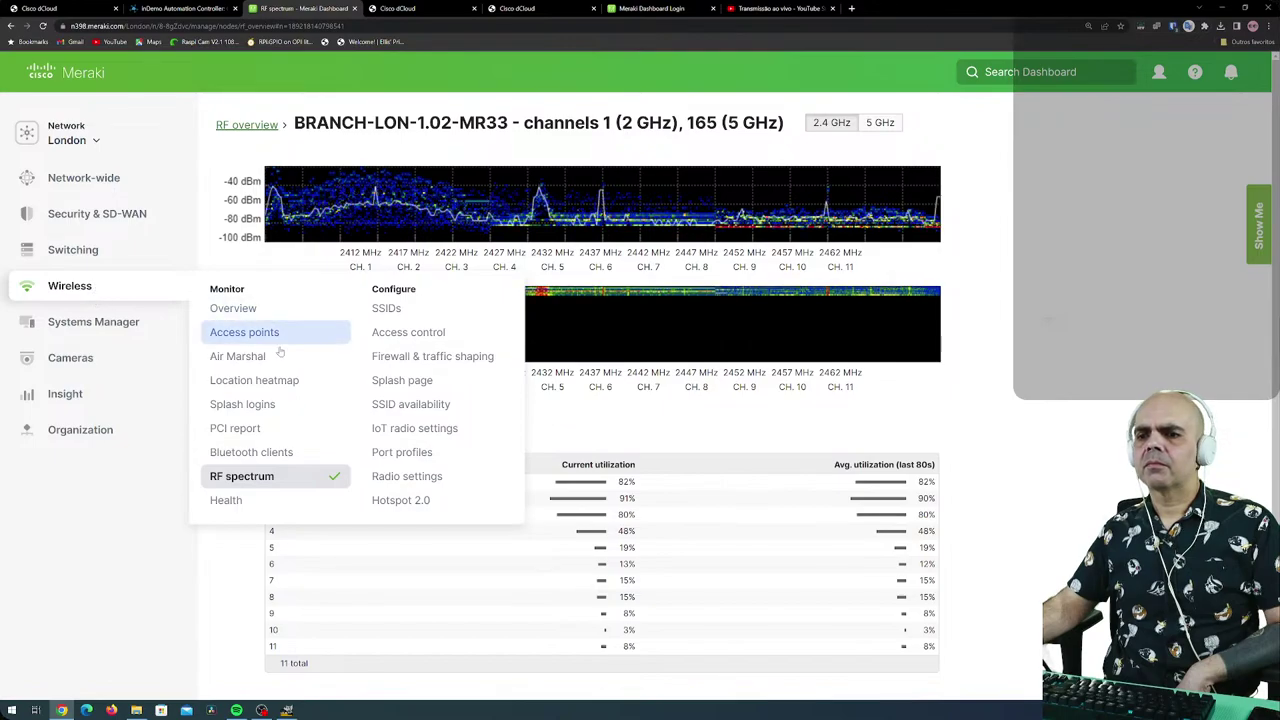
click(238, 503)
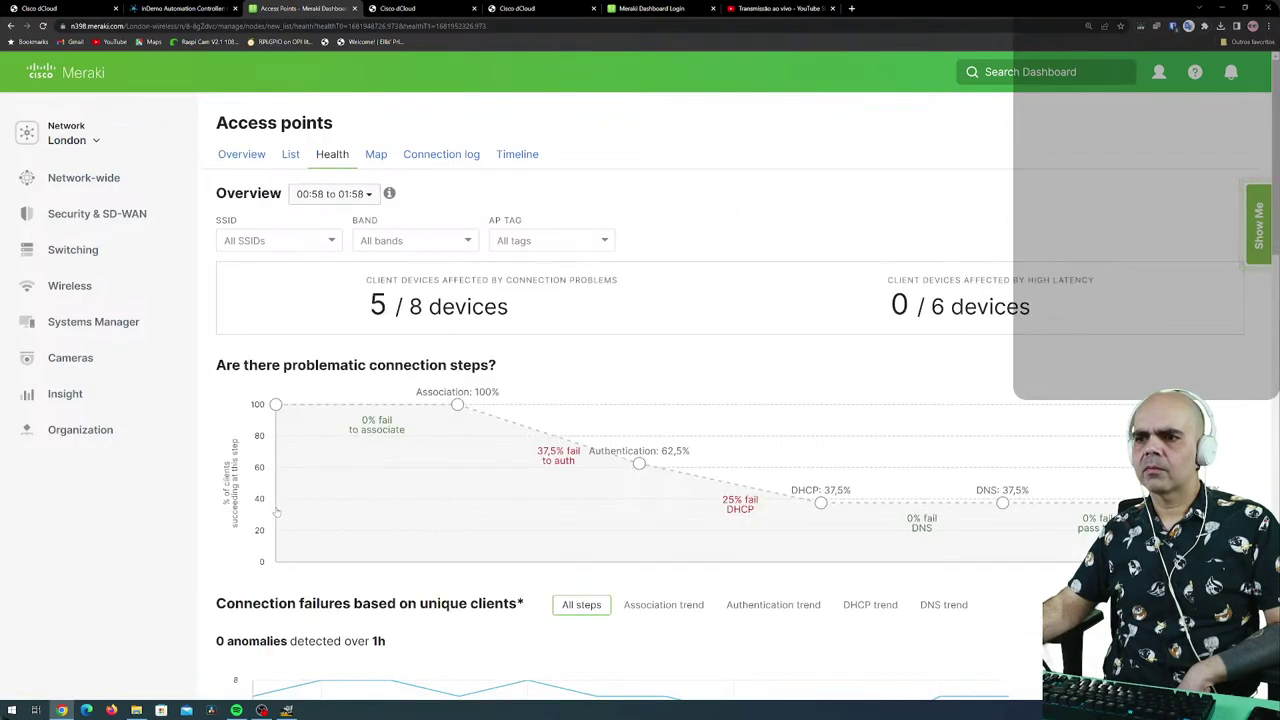
mouse_move(97, 309)
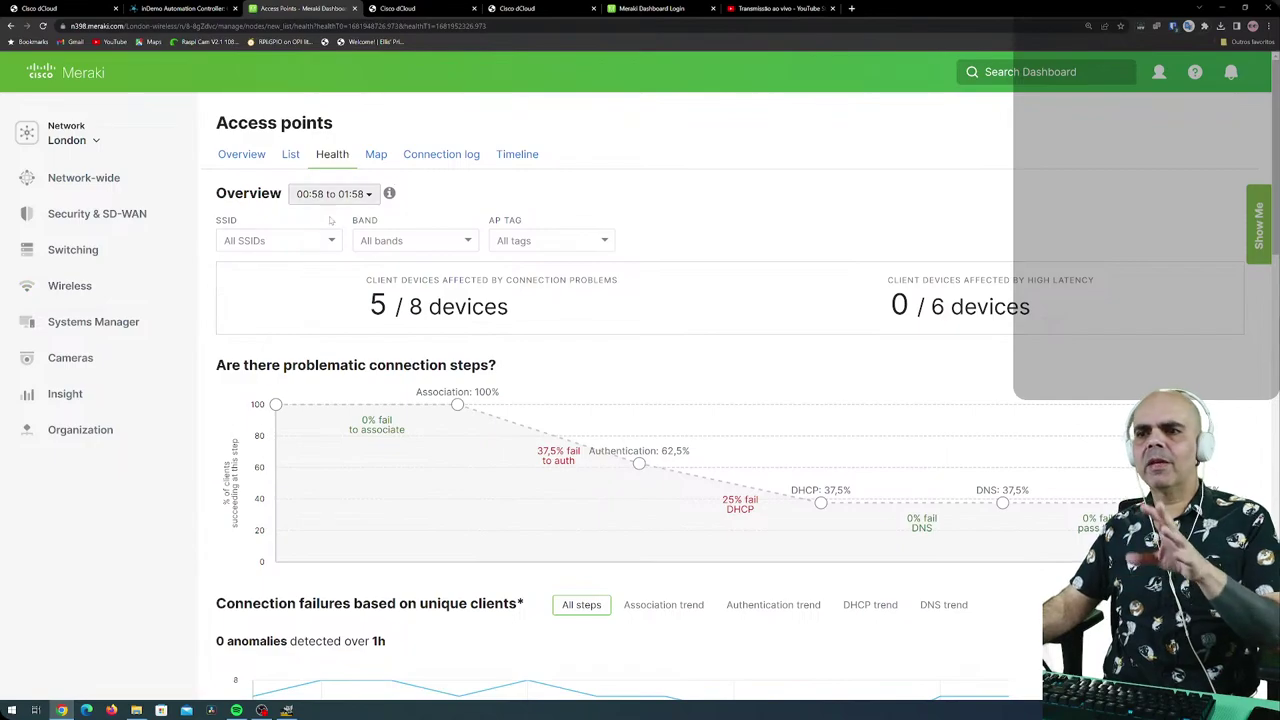
mouse_move(87, 282)
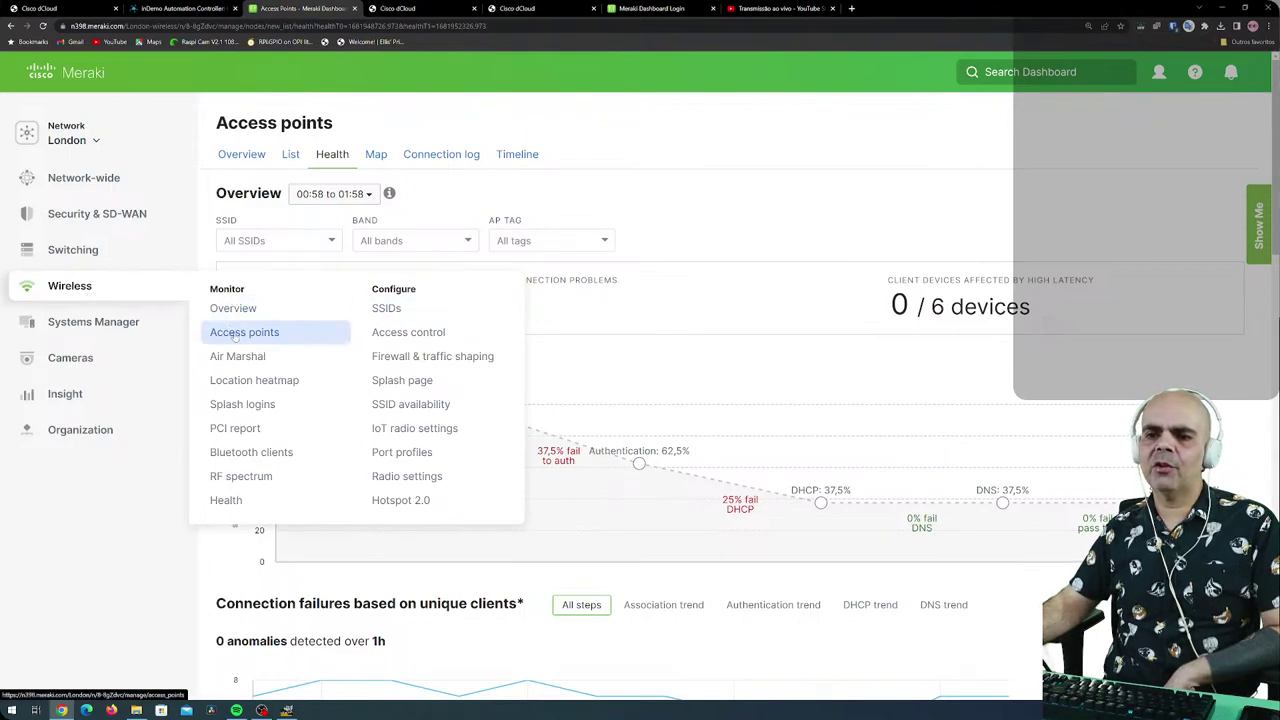
click(390, 316)
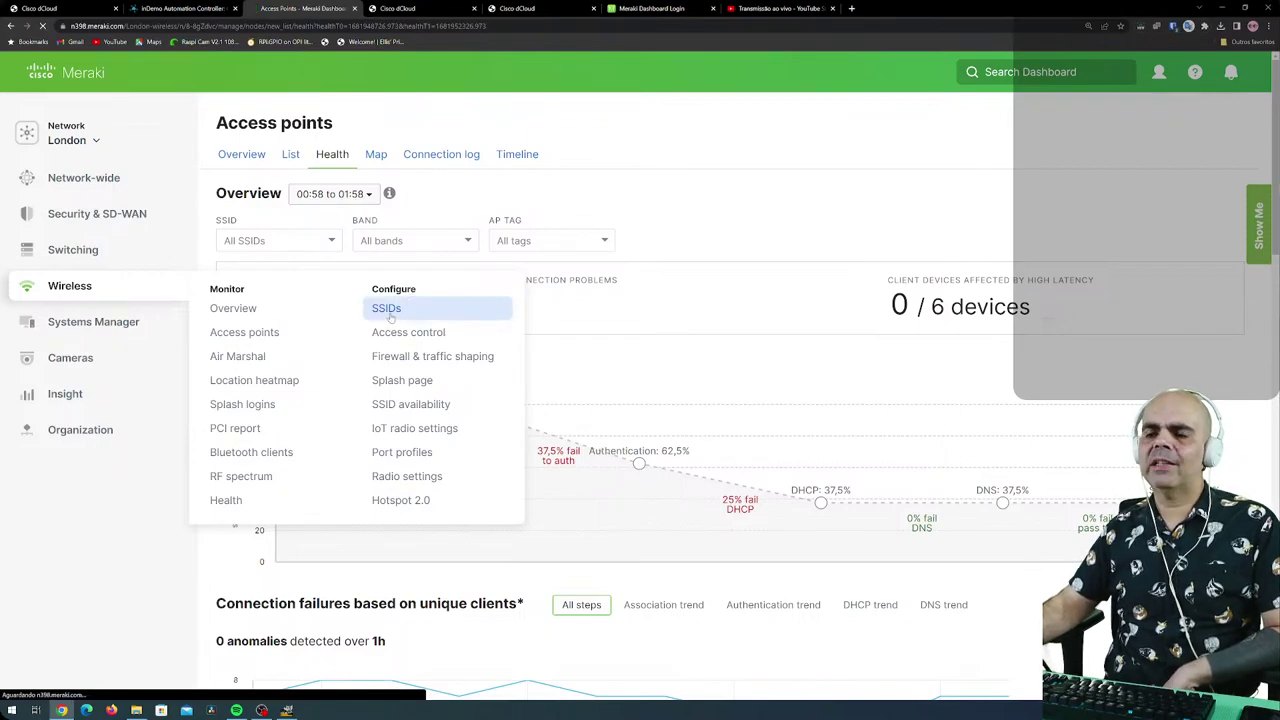
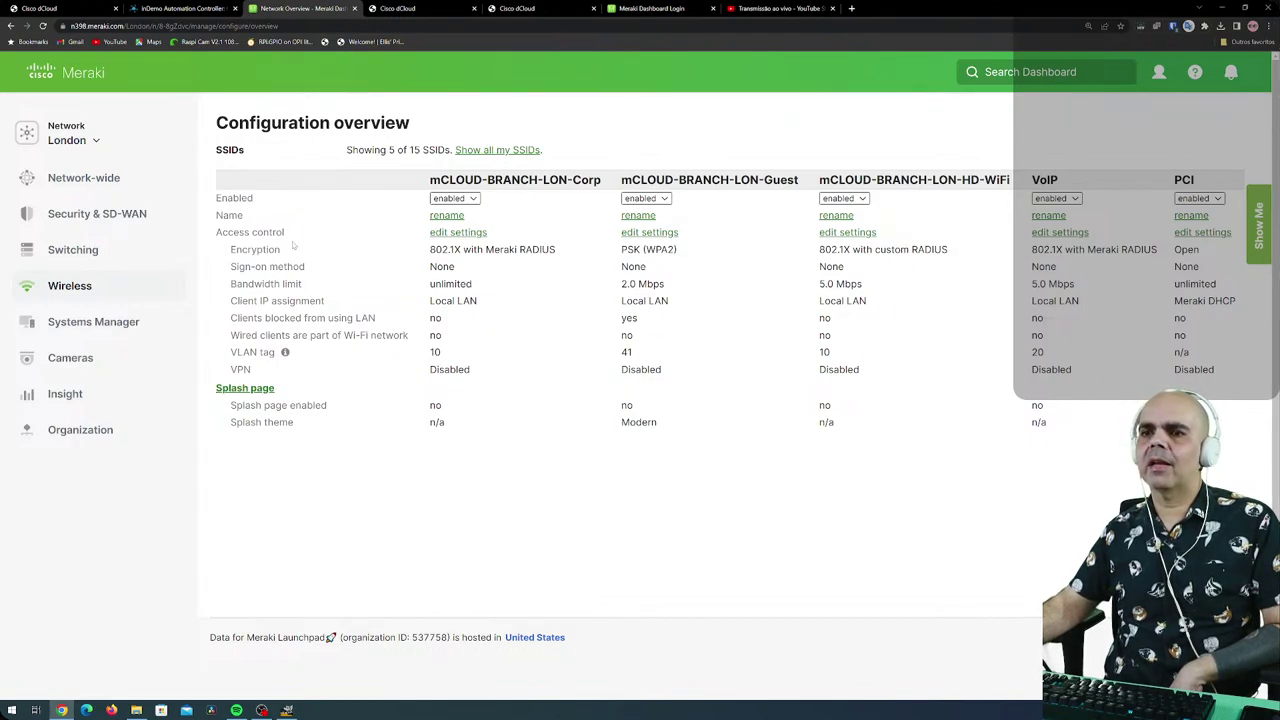
mouse_move(142, 293)
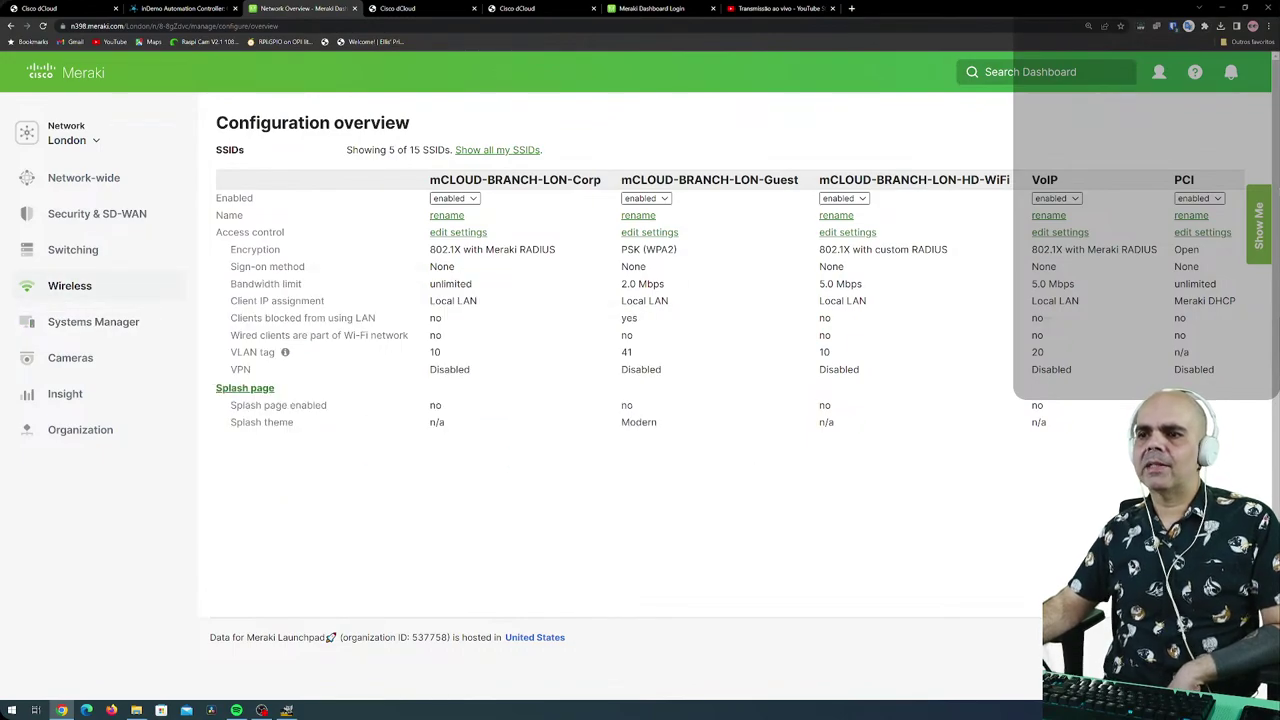
Open the access control settings of mCLOUD-BRANCH-LON-Corp and review its security and splash page options.
click(472, 238)
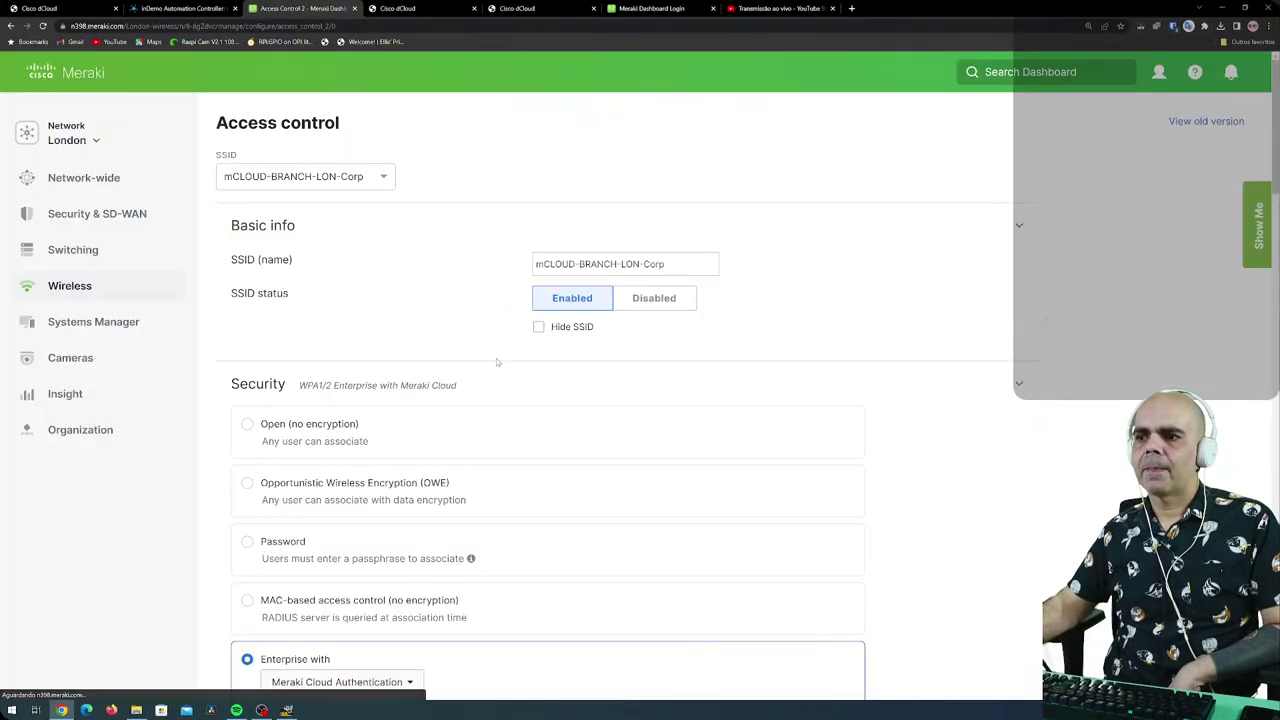
scroll(290, 420, down, 3)
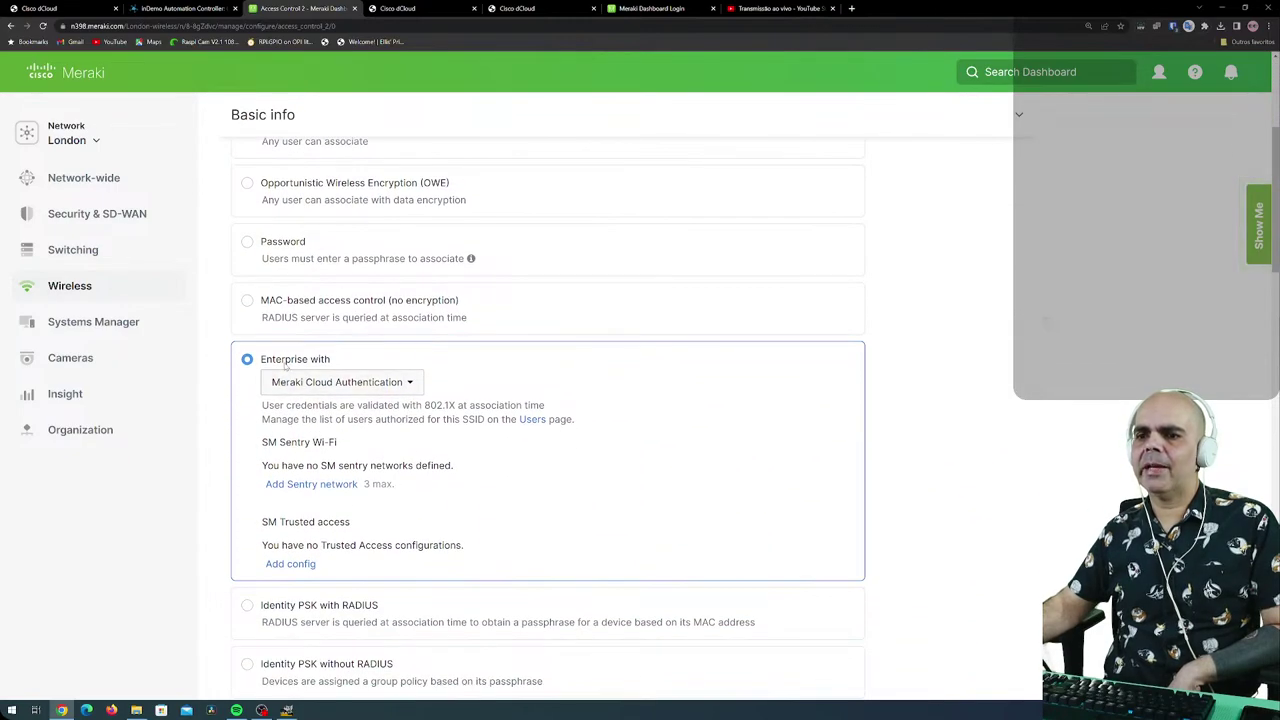
scroll(366, 442, down, 2)
scroll(370, 474, down, 1)
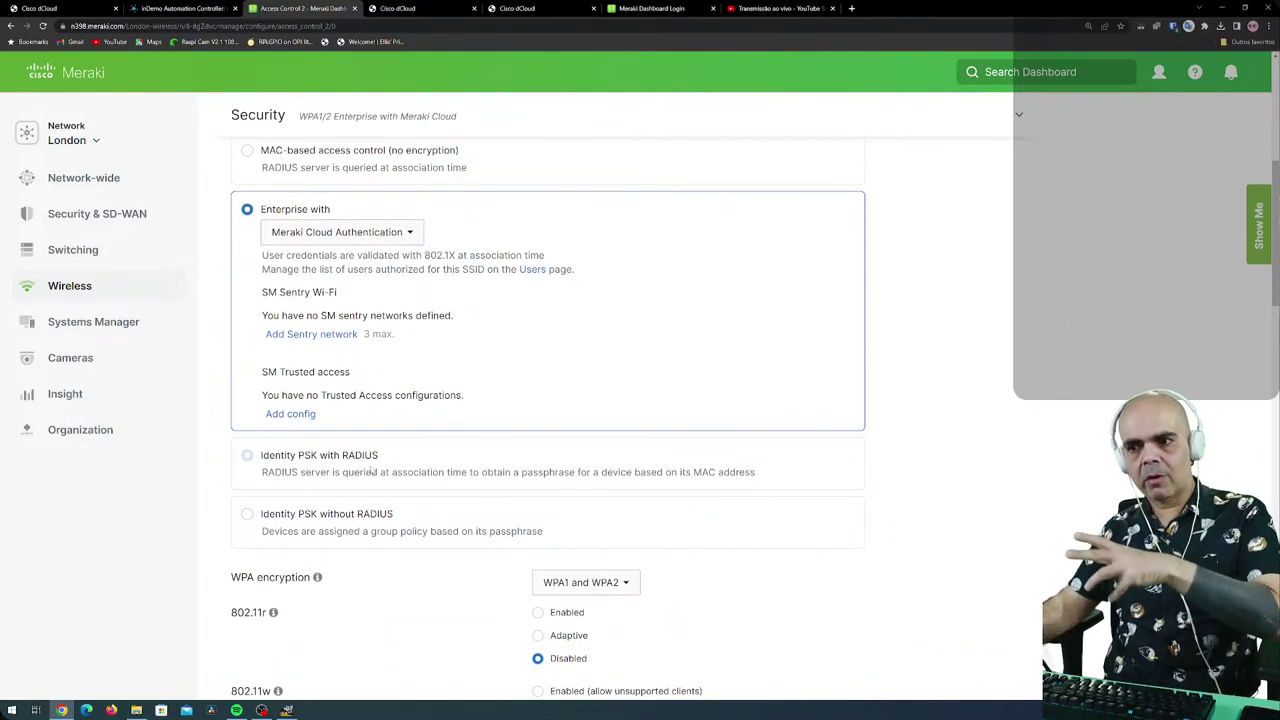
scroll(372, 470, down, 2)
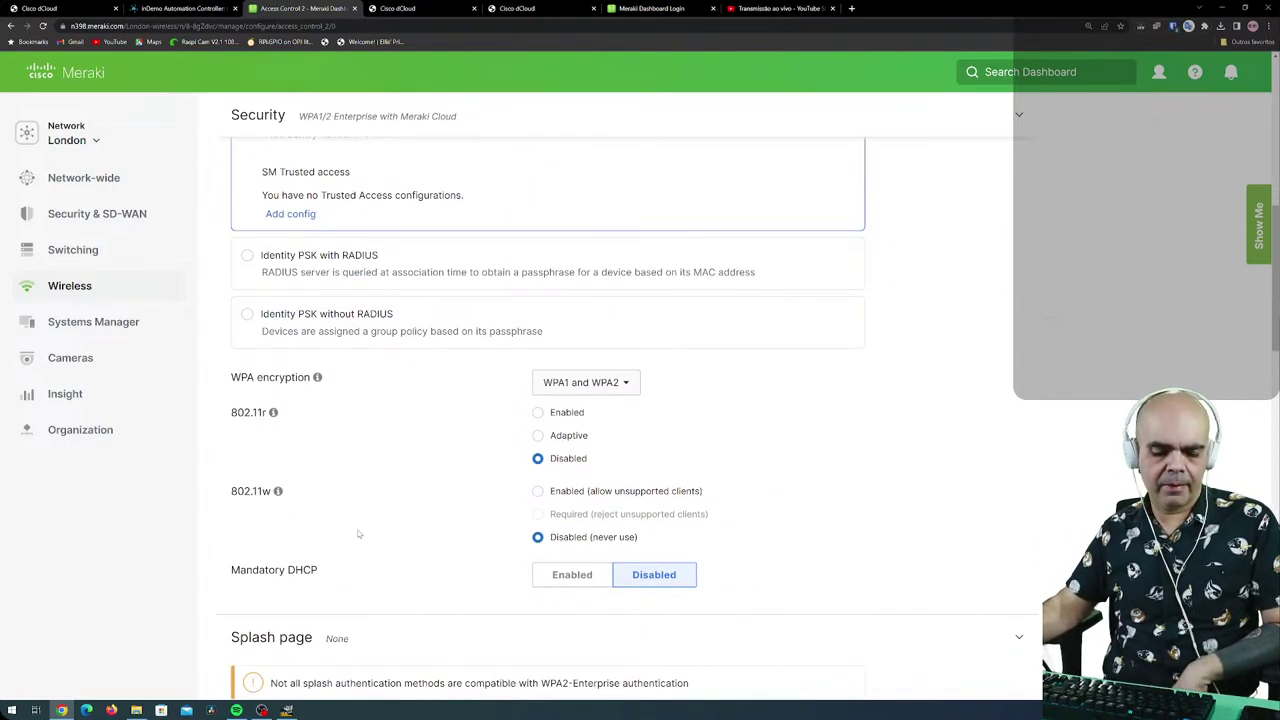
scroll(358, 534, down, 3)
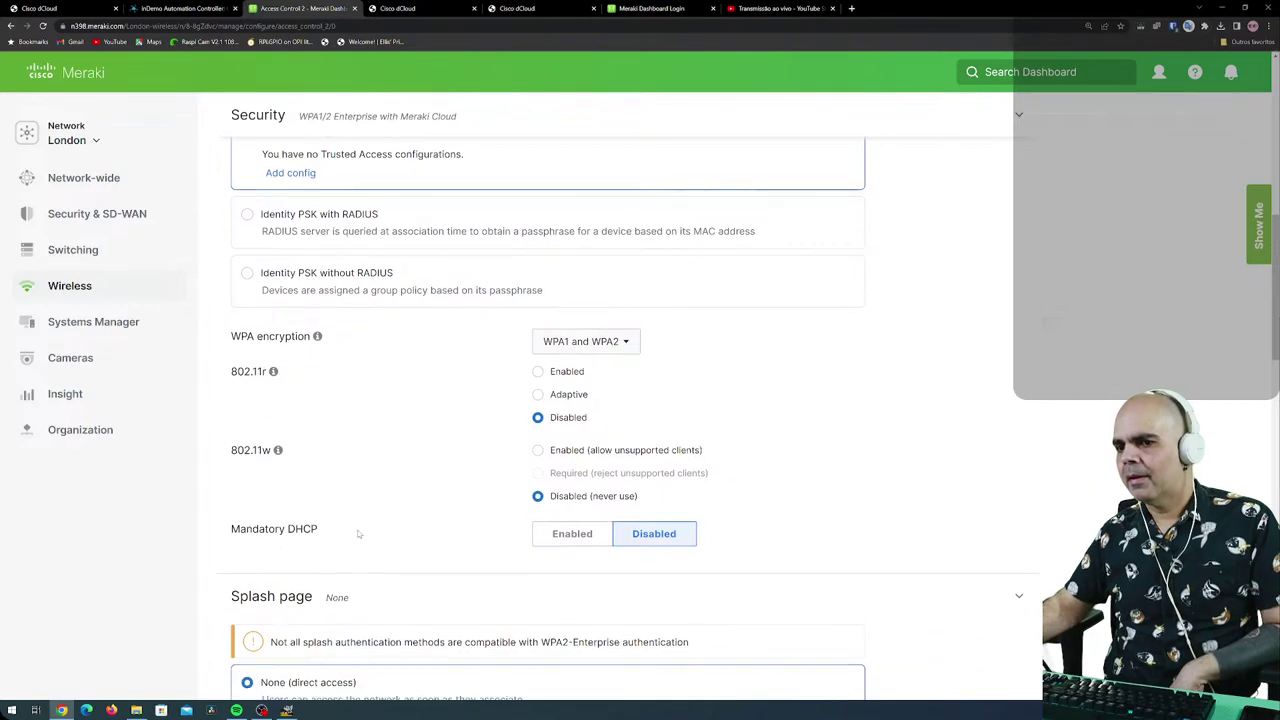
scroll(358, 534, down, 2)
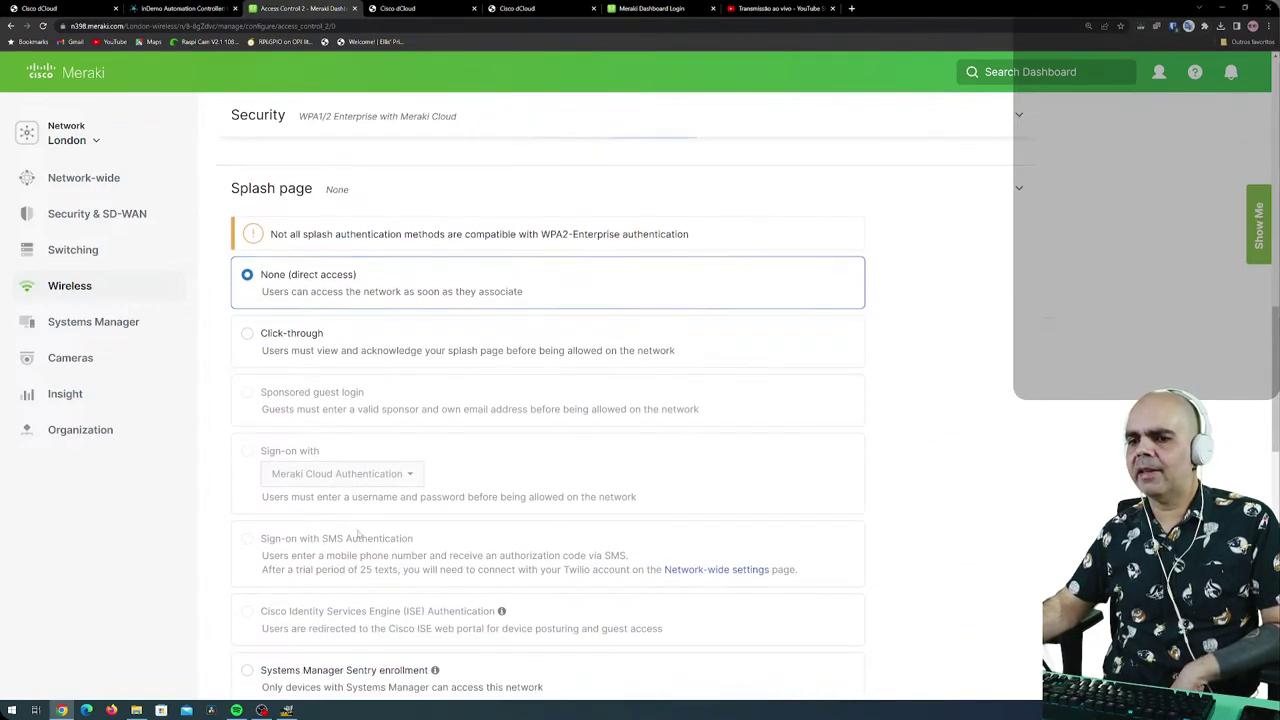
scroll(358, 534, down, 3)
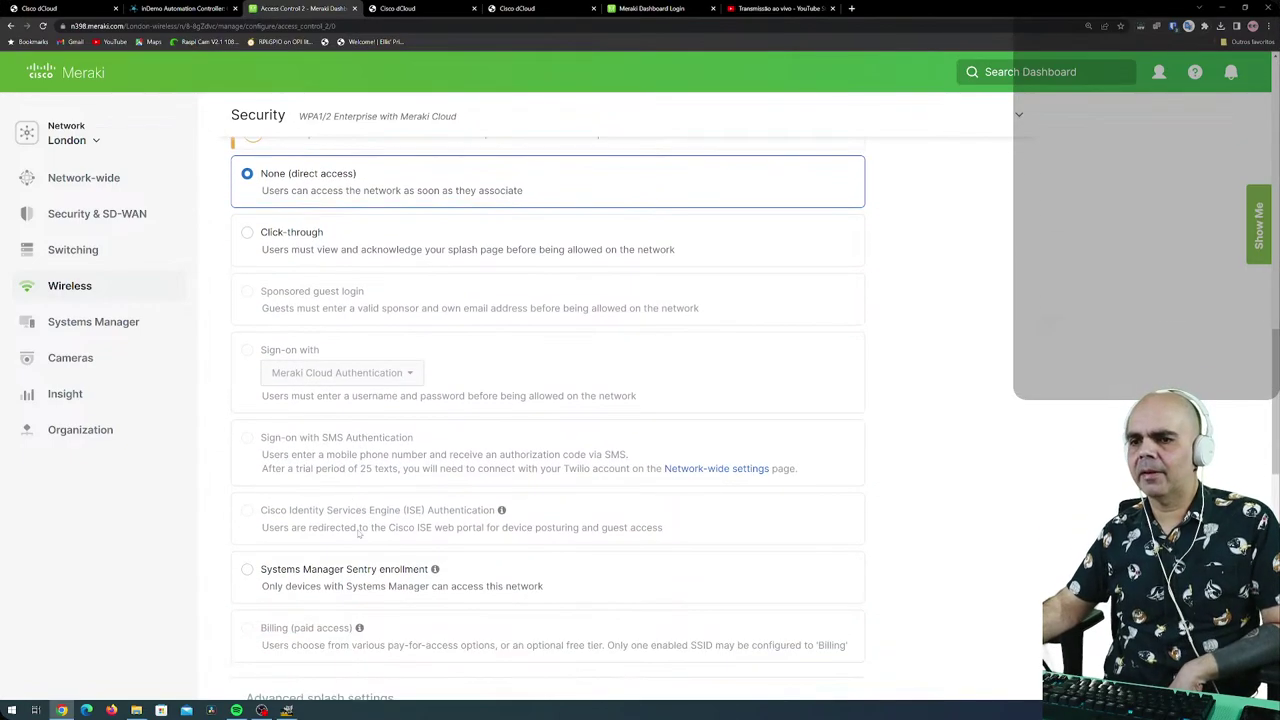
scroll(358, 534, up, 5)
scroll(358, 534, up, 10)
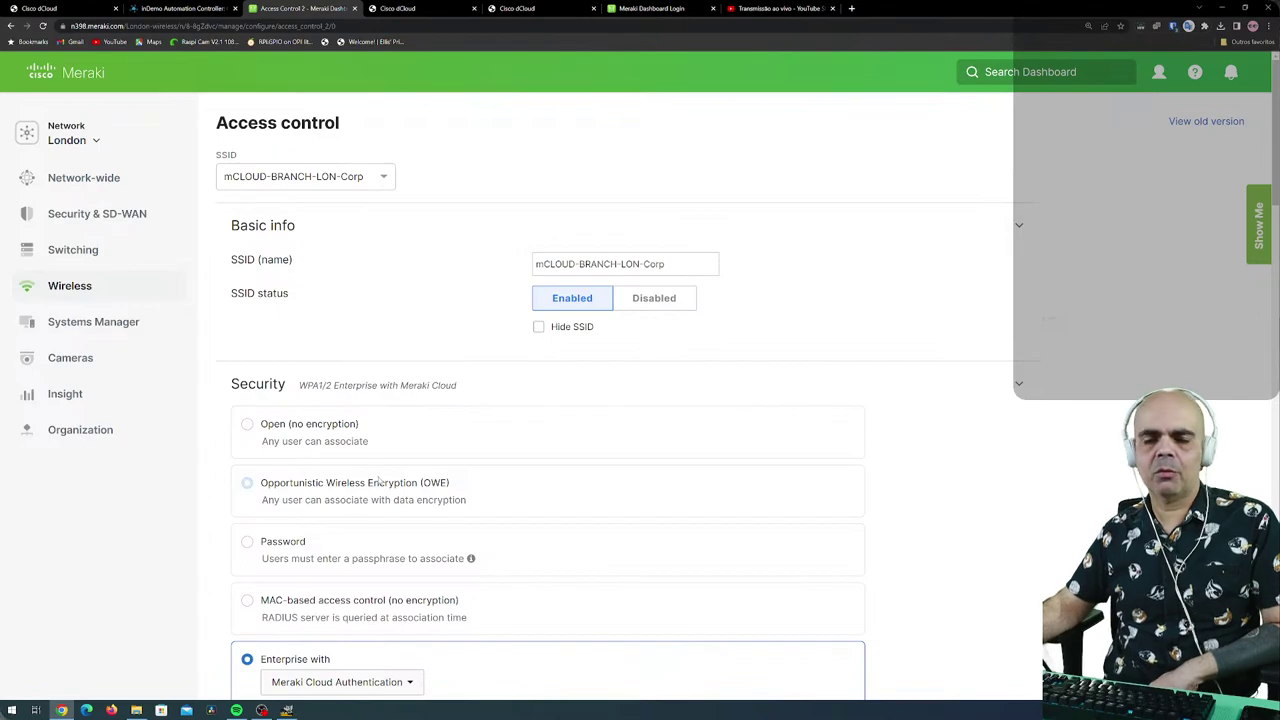
Check the SSIDs available on the access control page and display the settings of mCLOUD-BRANCH-LON-HD-WiFi.
click(384, 179)
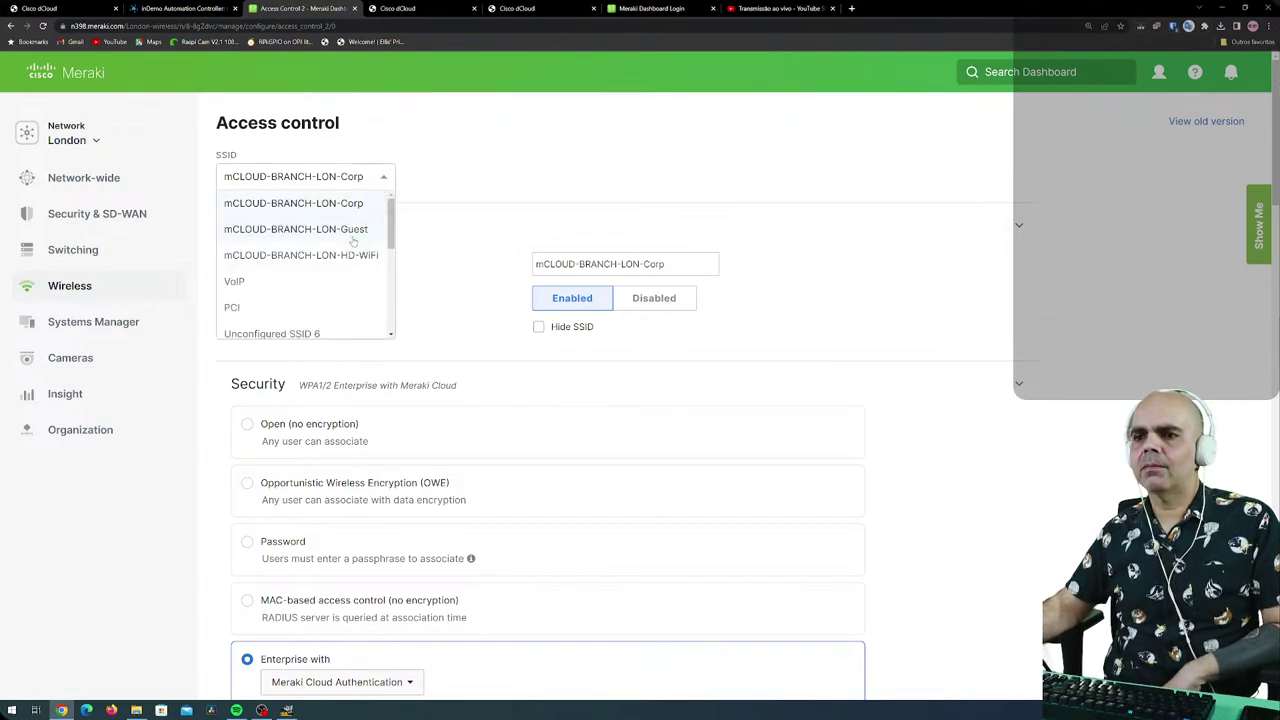
click(360, 207)
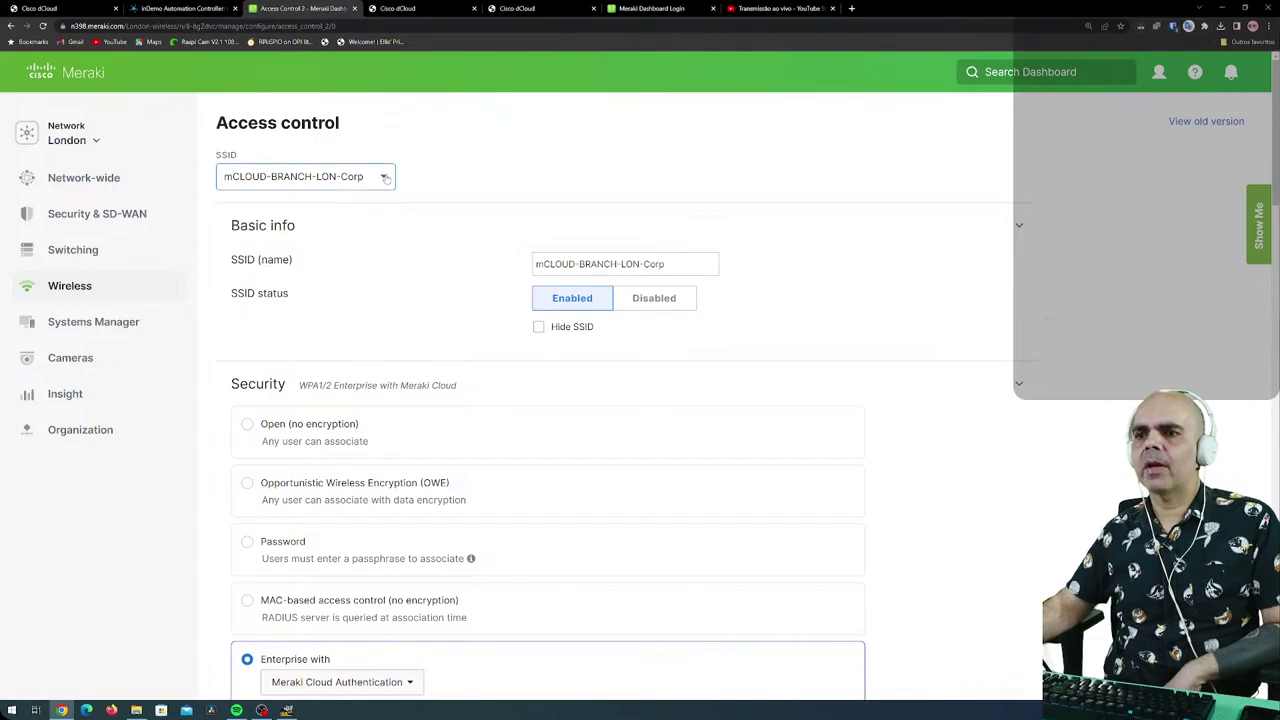
click(384, 179)
click(354, 255)
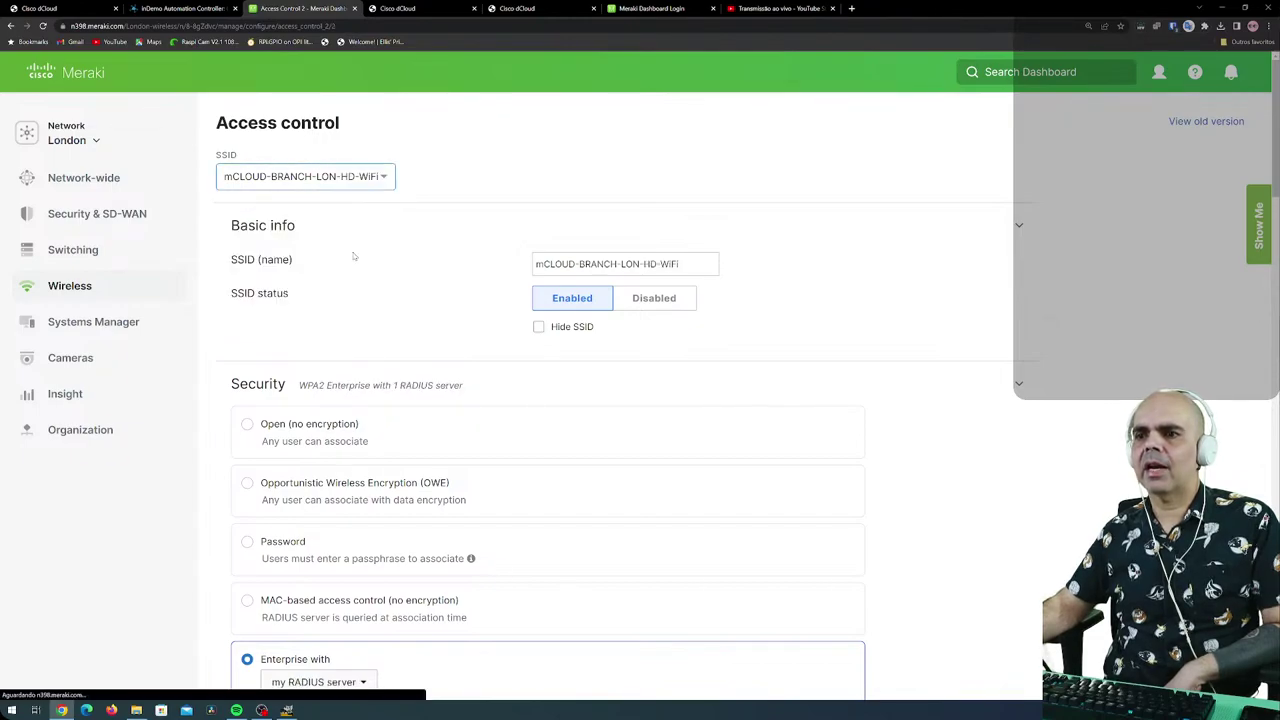
Switch access control to mCLOUD-BRANCH-LON-Guest and review its security, WPA encryption, 802.11r and 802.11w settings.
click(383, 180)
click(376, 202)
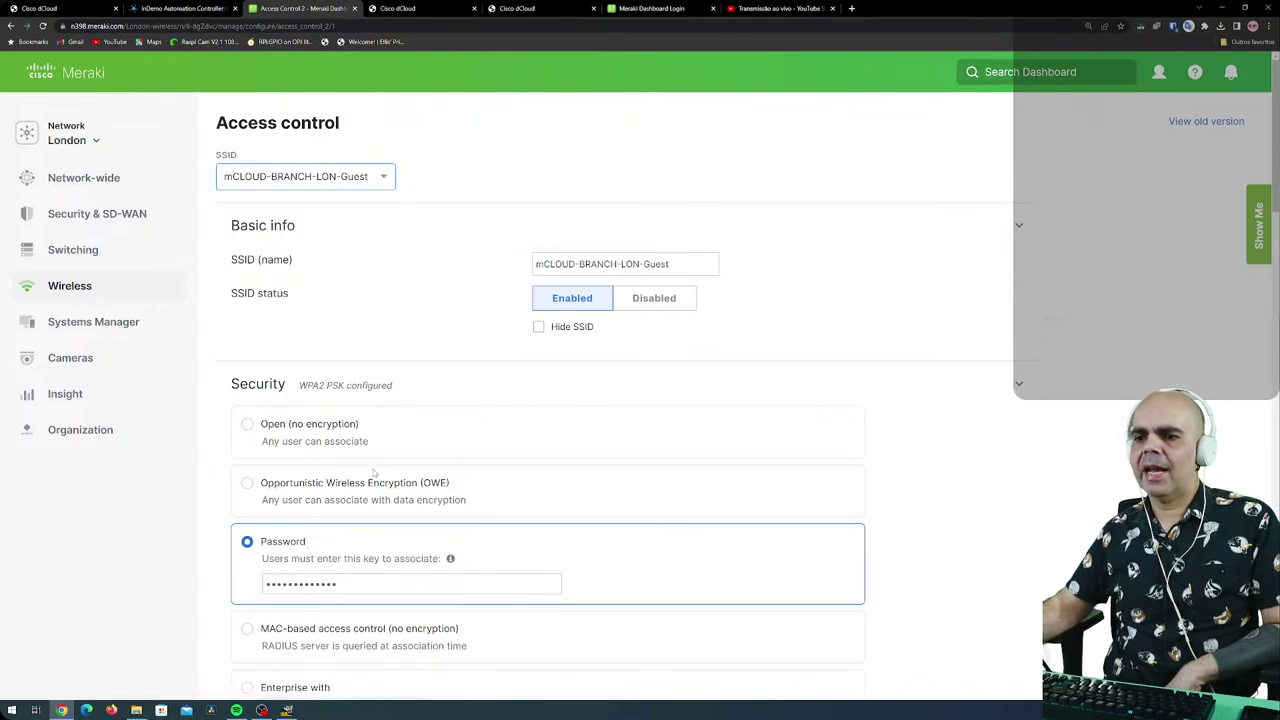
scroll(378, 473, down, 2)
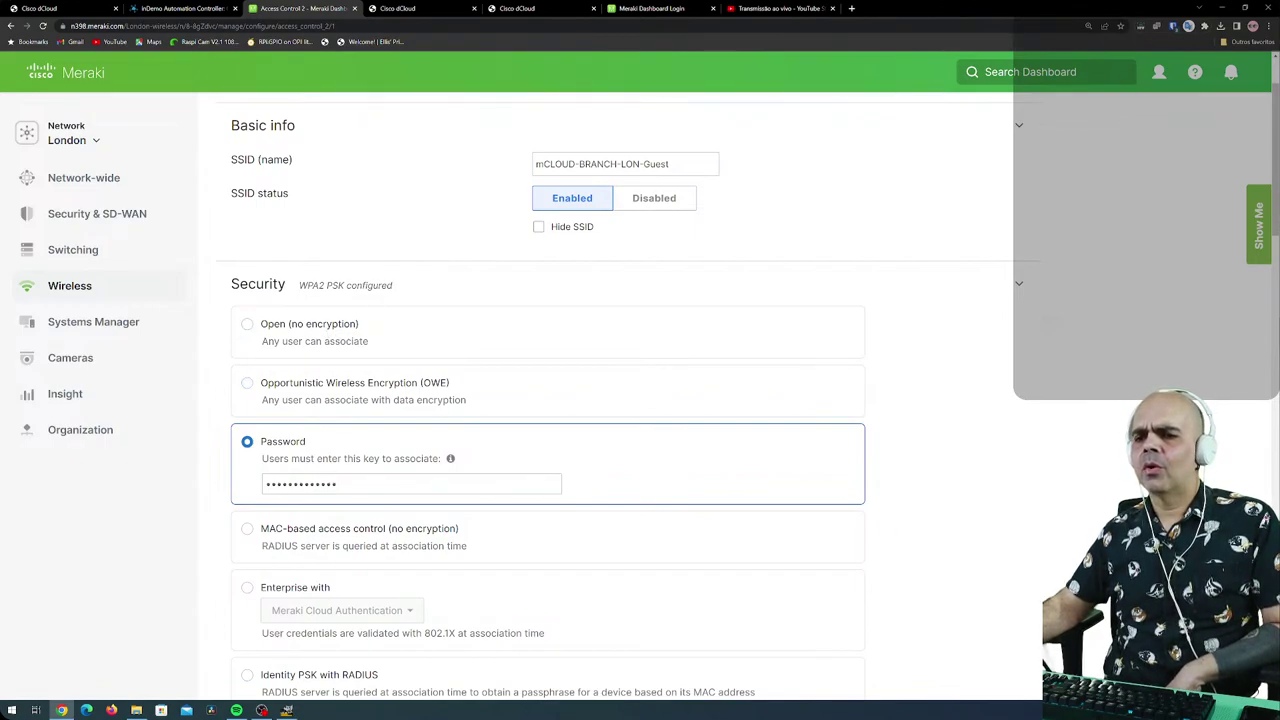
scroll(350, 520, down, 6)
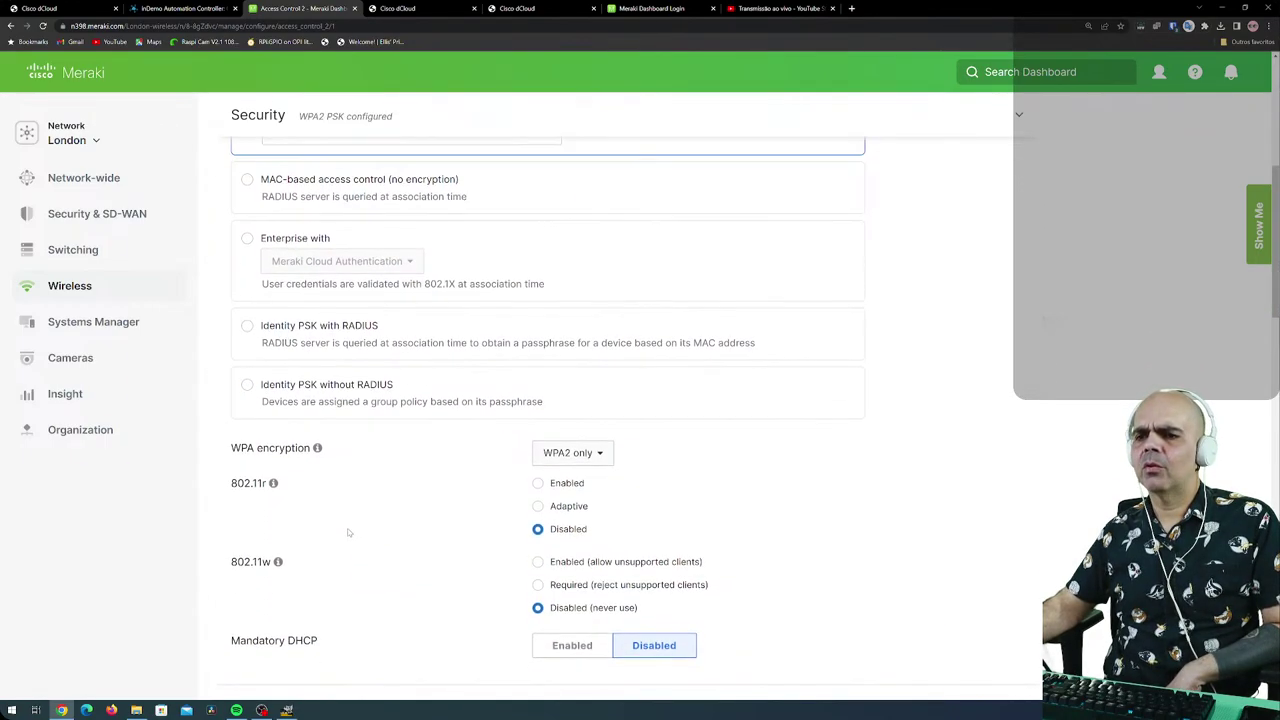
scroll(350, 530, up, 2)
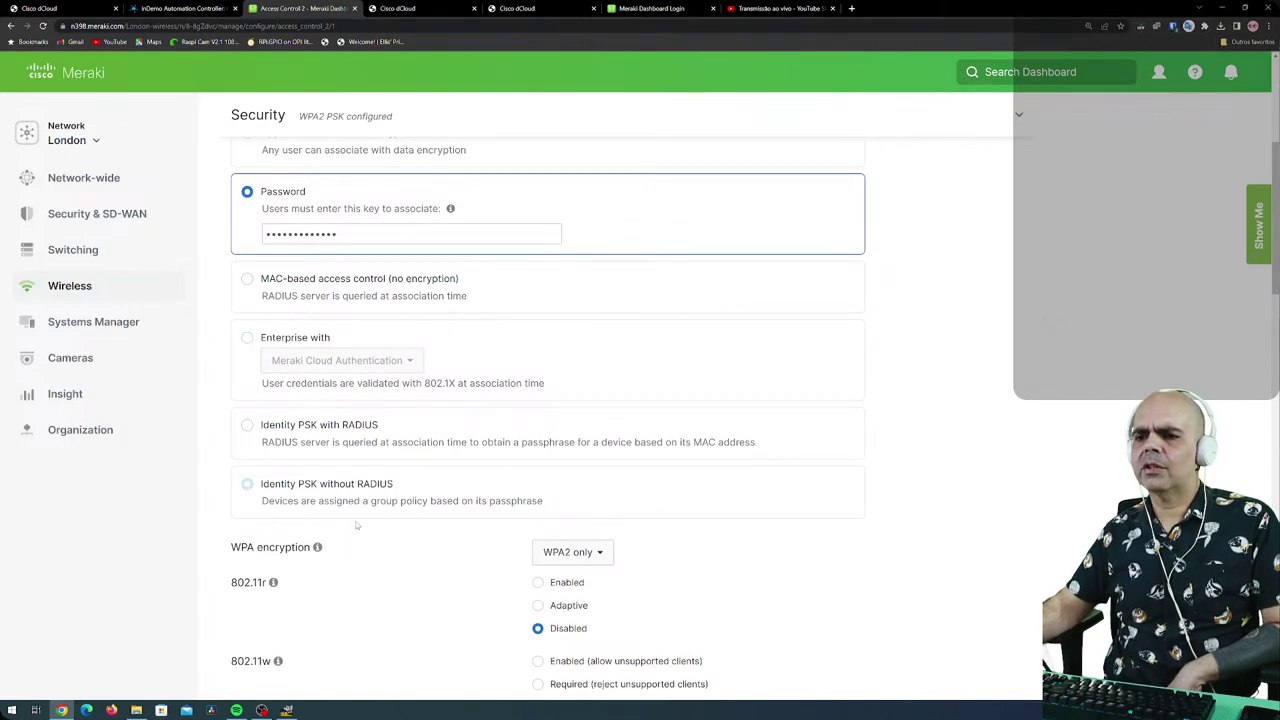
scroll(353, 501, up, 5)
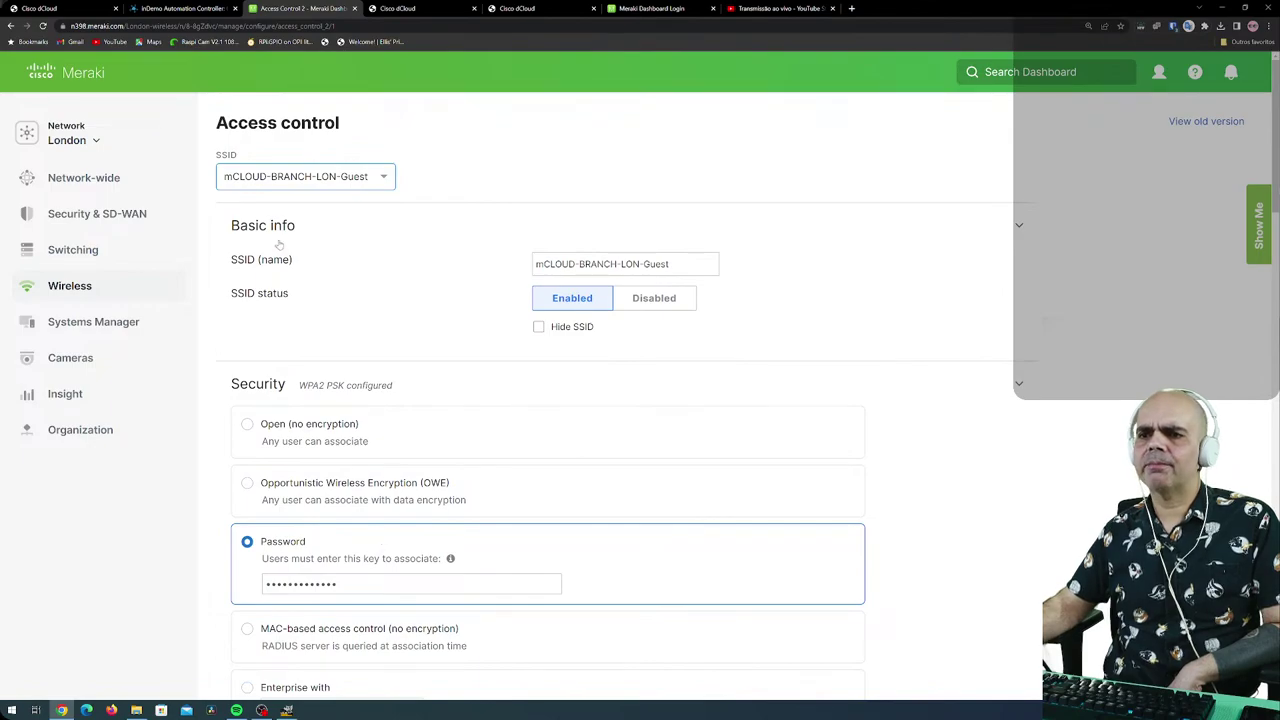
Open the wireless firewall and traffic shaping page, and inspect the SSID choices and the DHCP guard options.
mouse_move(137, 291)
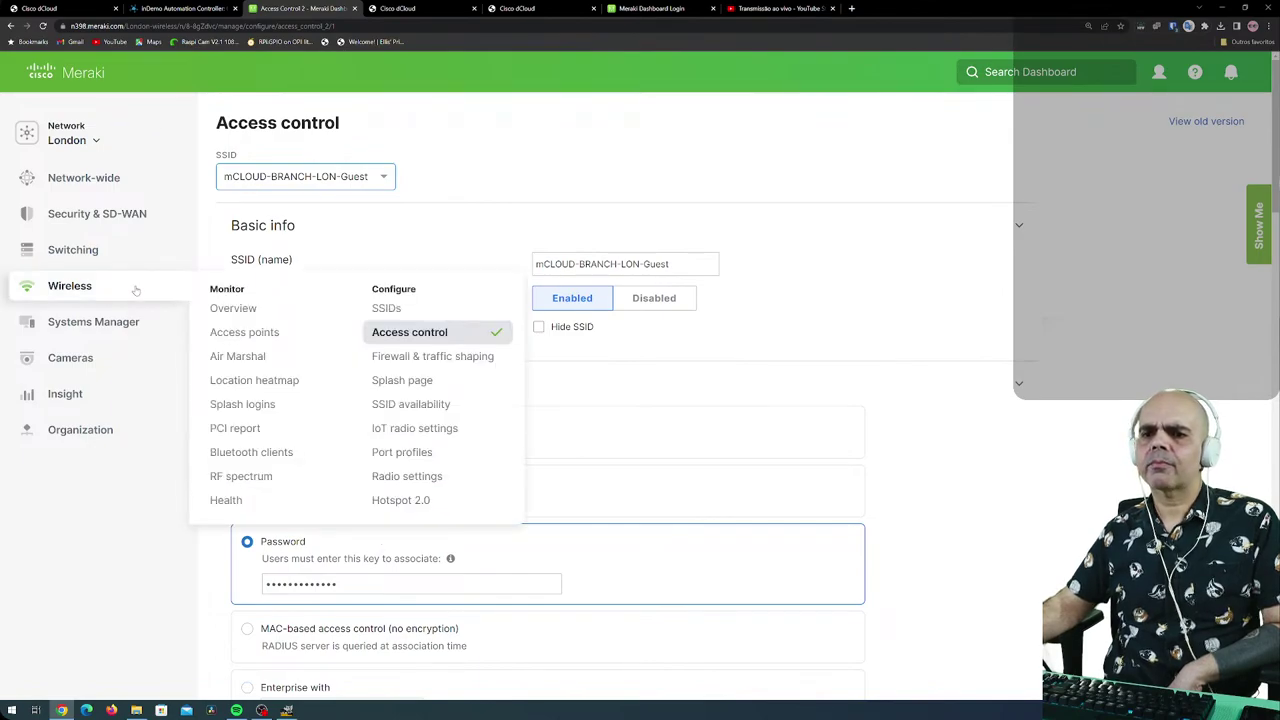
click(441, 357)
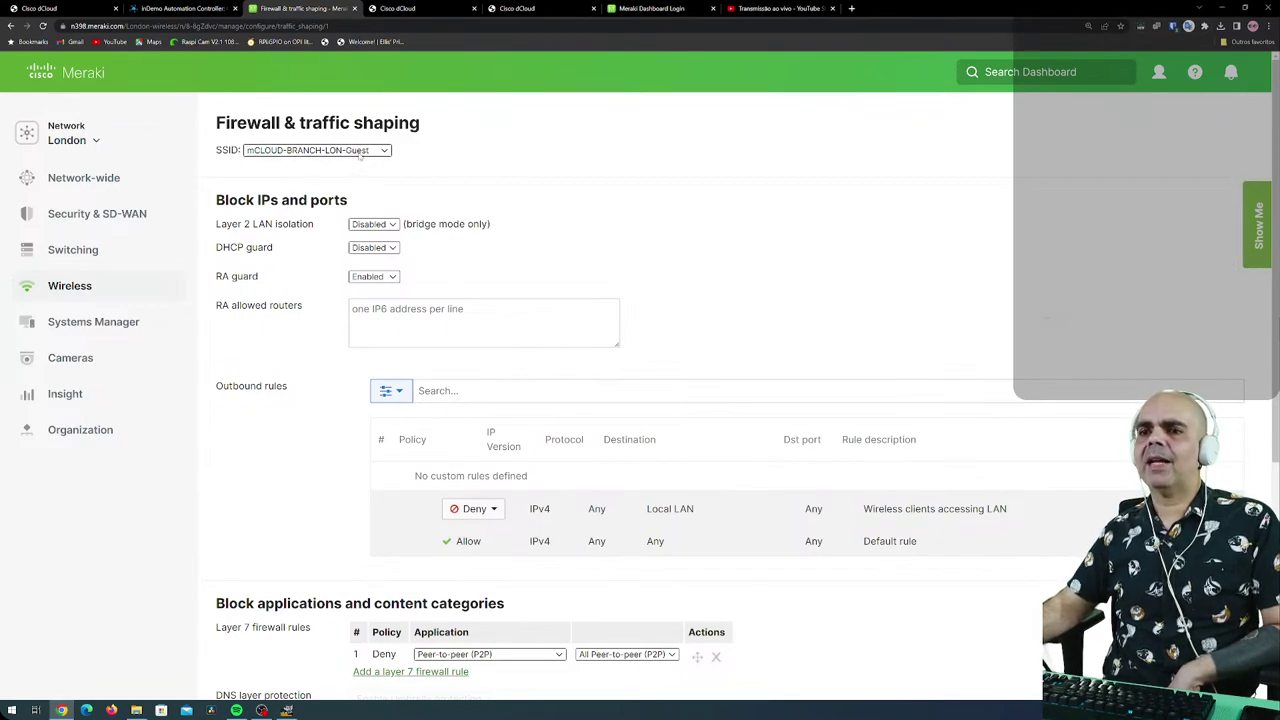
click(358, 150)
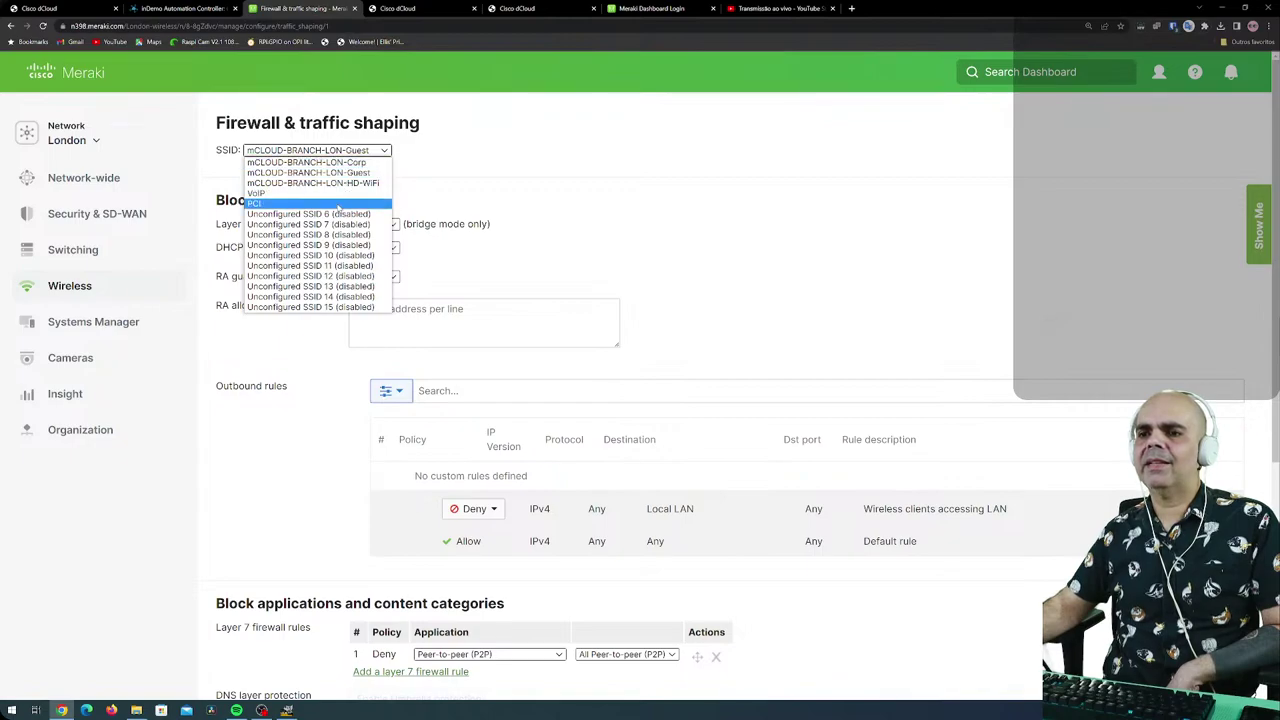
click(522, 201)
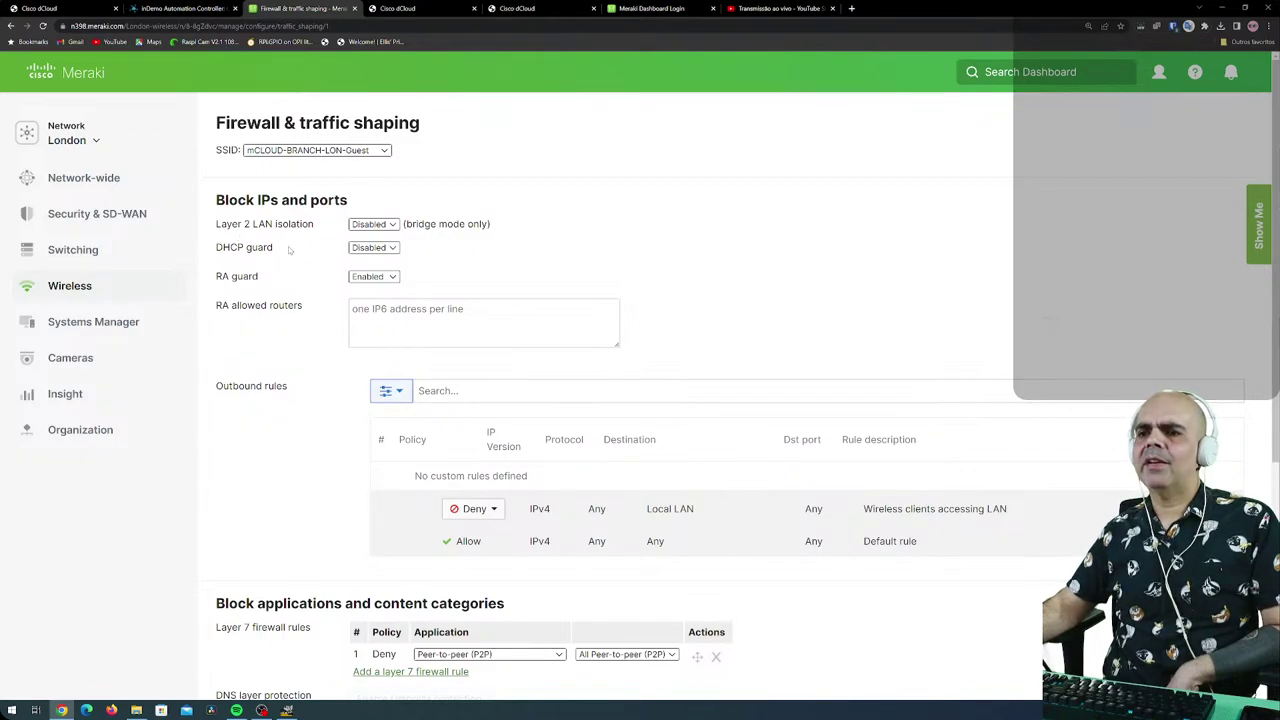
click(391, 254)
click(390, 259)
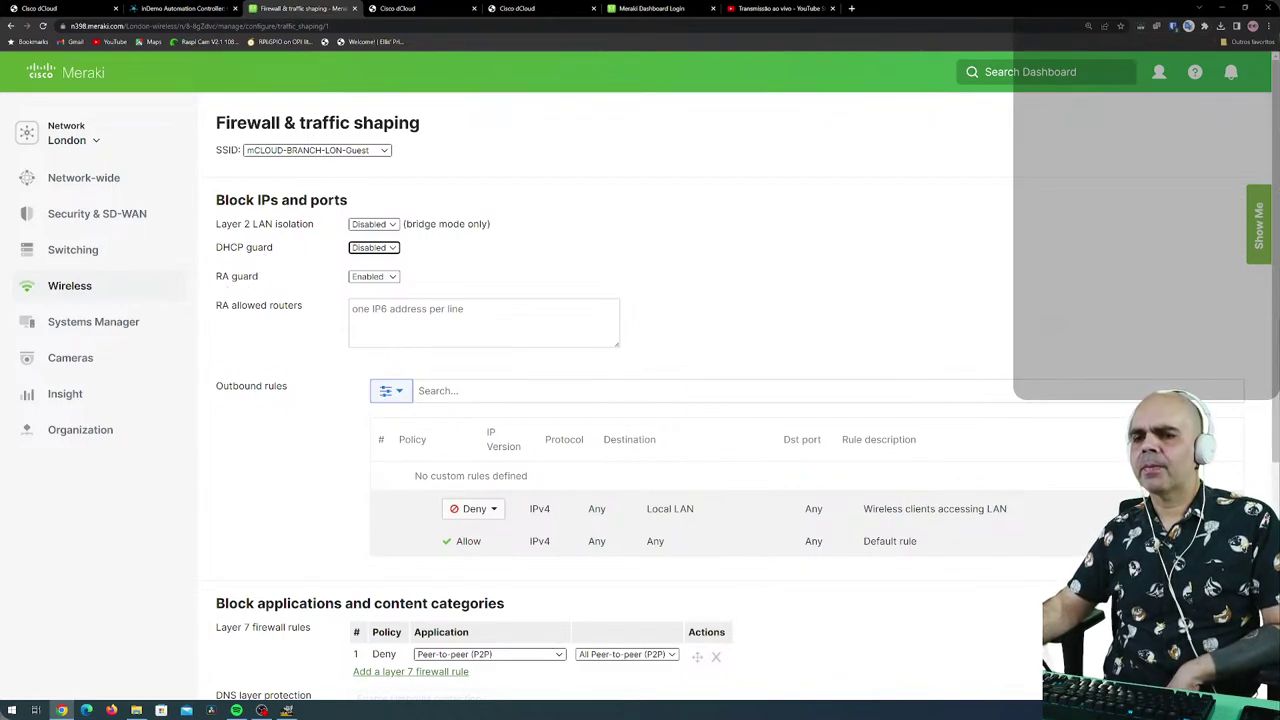
Review the guest SSID's outbound rules, layer 7 firewall rules, DNS layer protection and traffic shaping rules.
scroll(256, 371, down, 1)
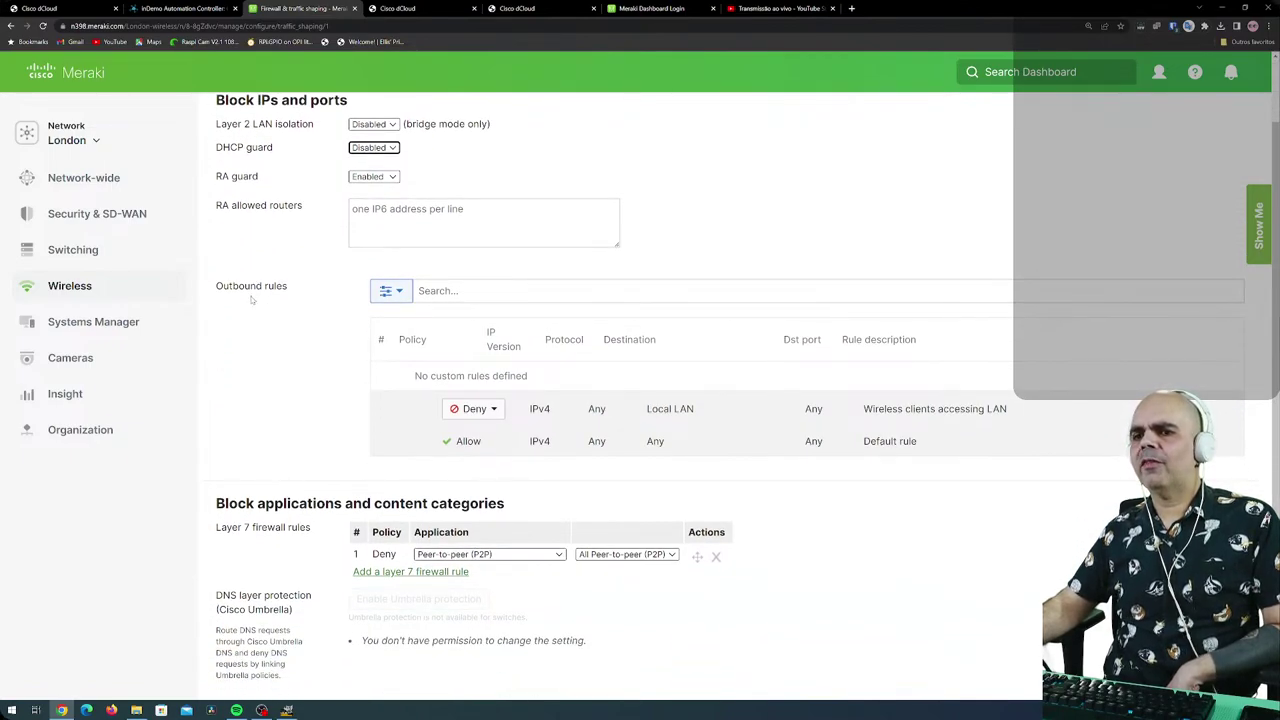
scroll(330, 425, down, 1)
scroll(314, 358, down, 1)
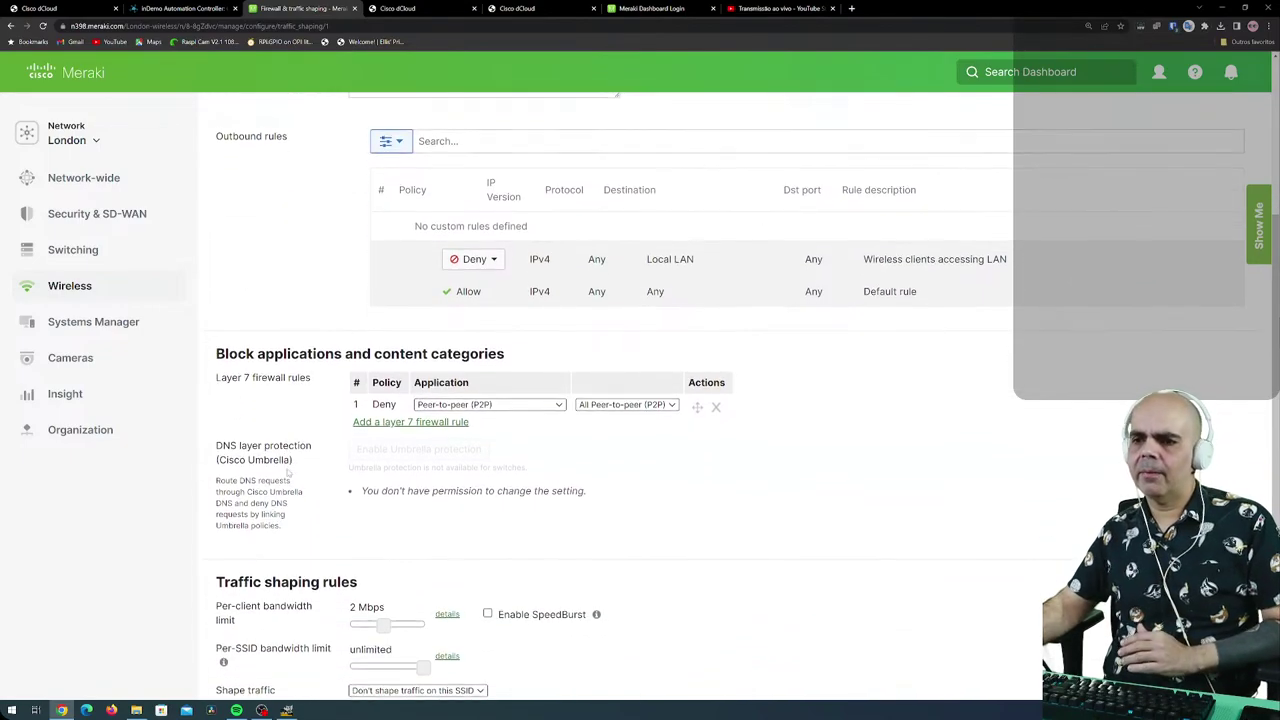
scroll(312, 522, down, 1)
scroll(312, 522, down, 1)
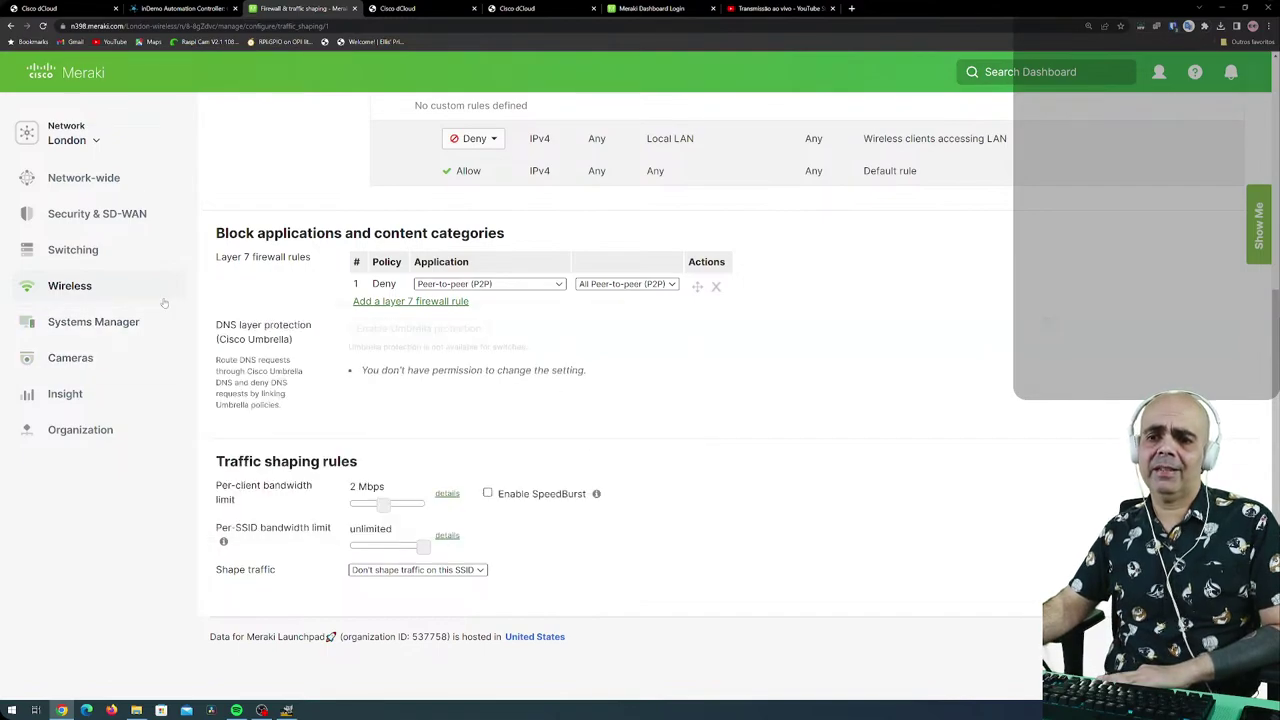
Open the wireless splash page settings and view the list of SSIDs they can be configured for.
mouse_move(157, 293)
click(384, 400)
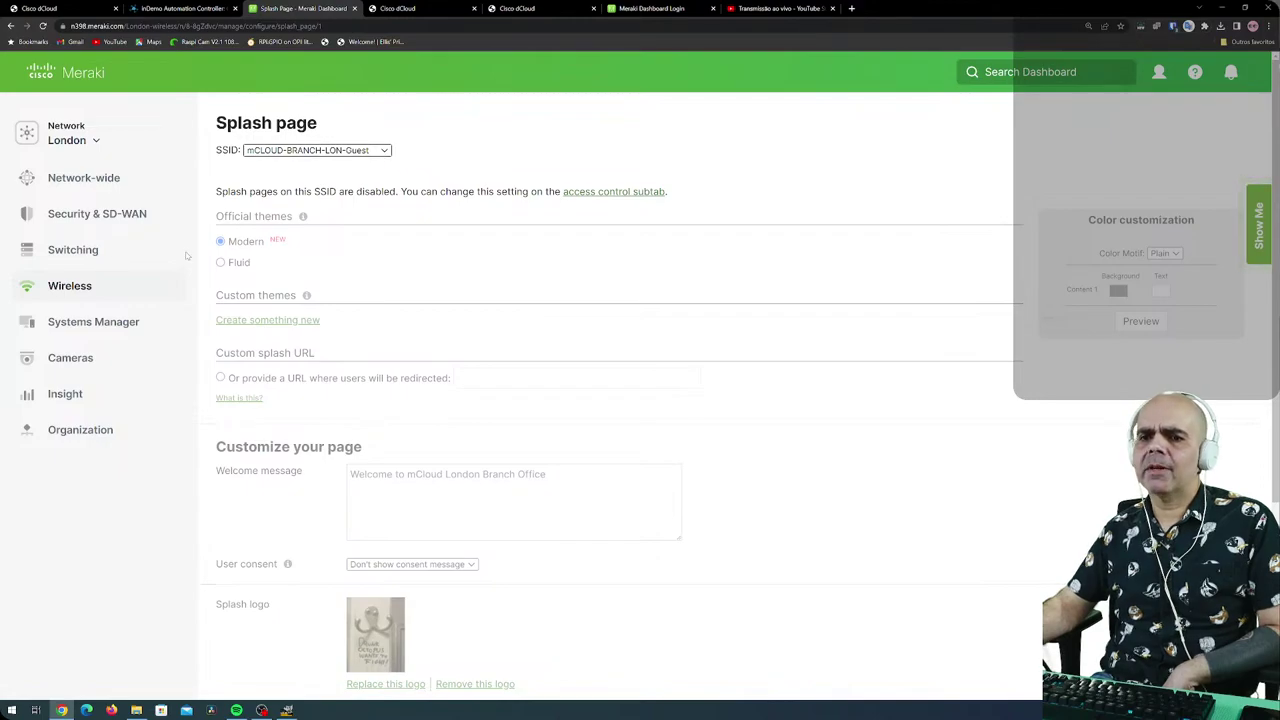
mouse_move(85, 167)
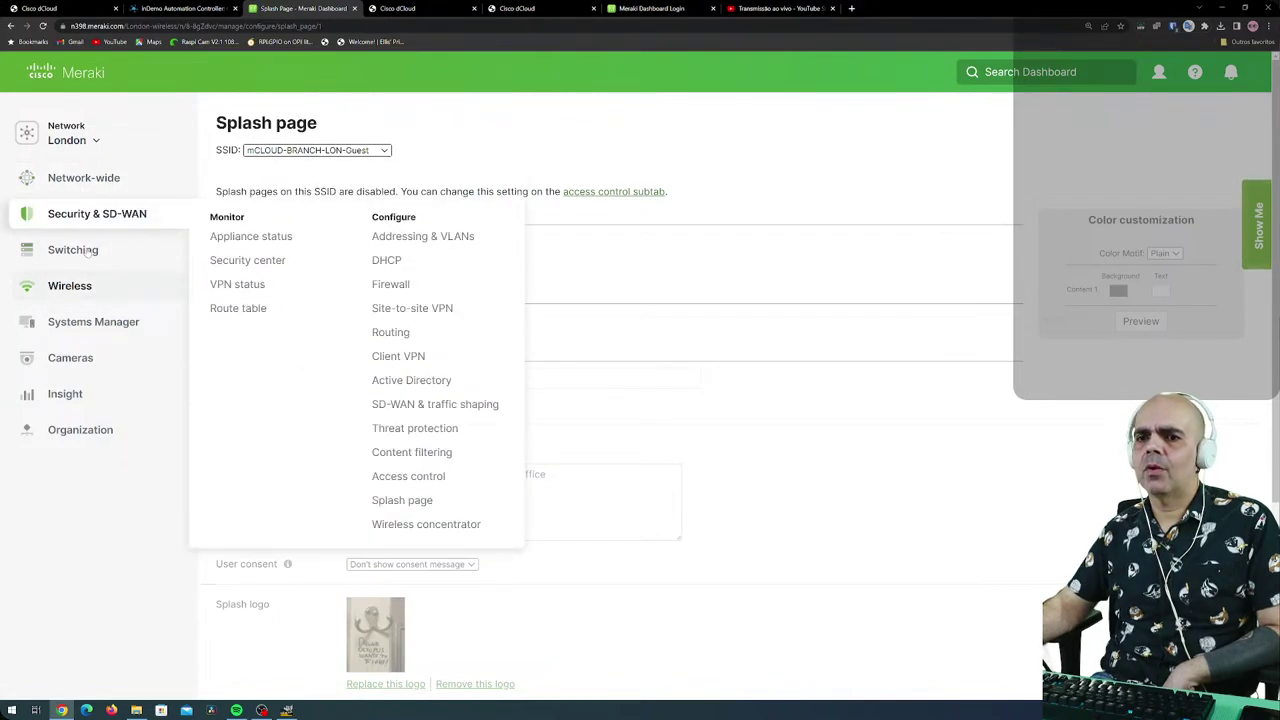
click(366, 154)
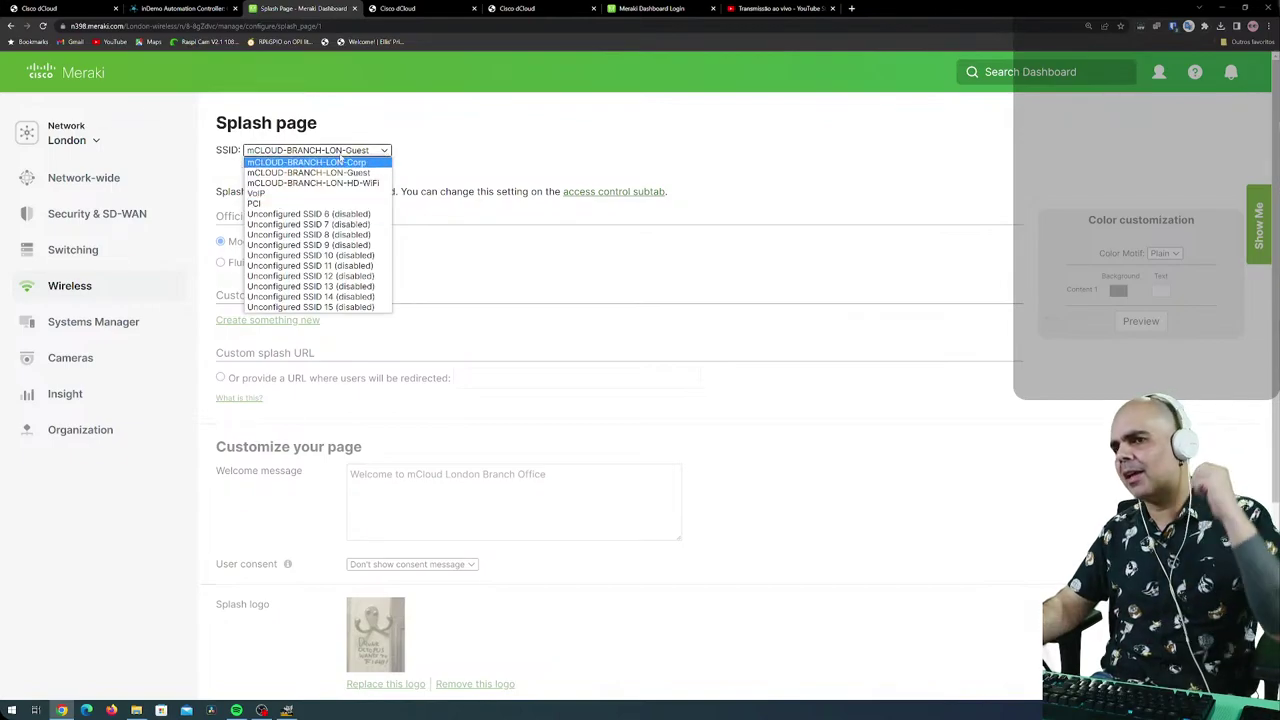
Open the SSID availability page and check the guest SSID's visibility options, keeping Advertise this SSID publicly.
mouse_move(133, 277)
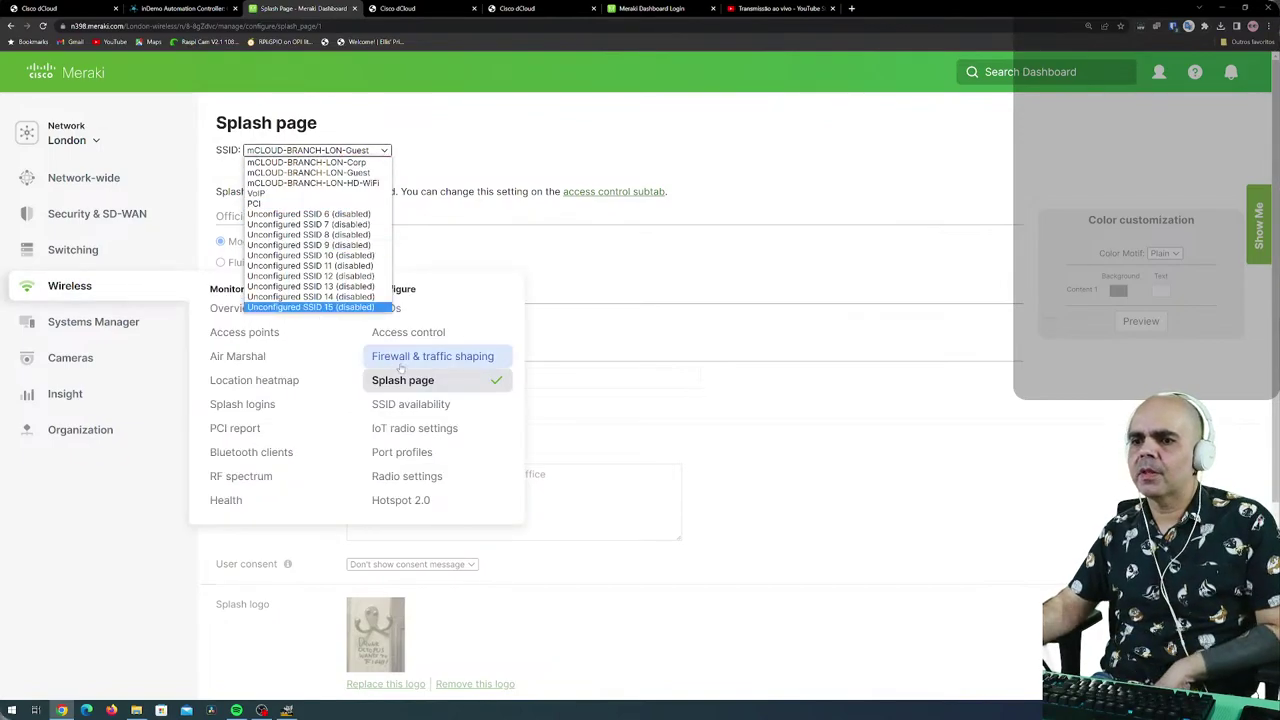
click(413, 404)
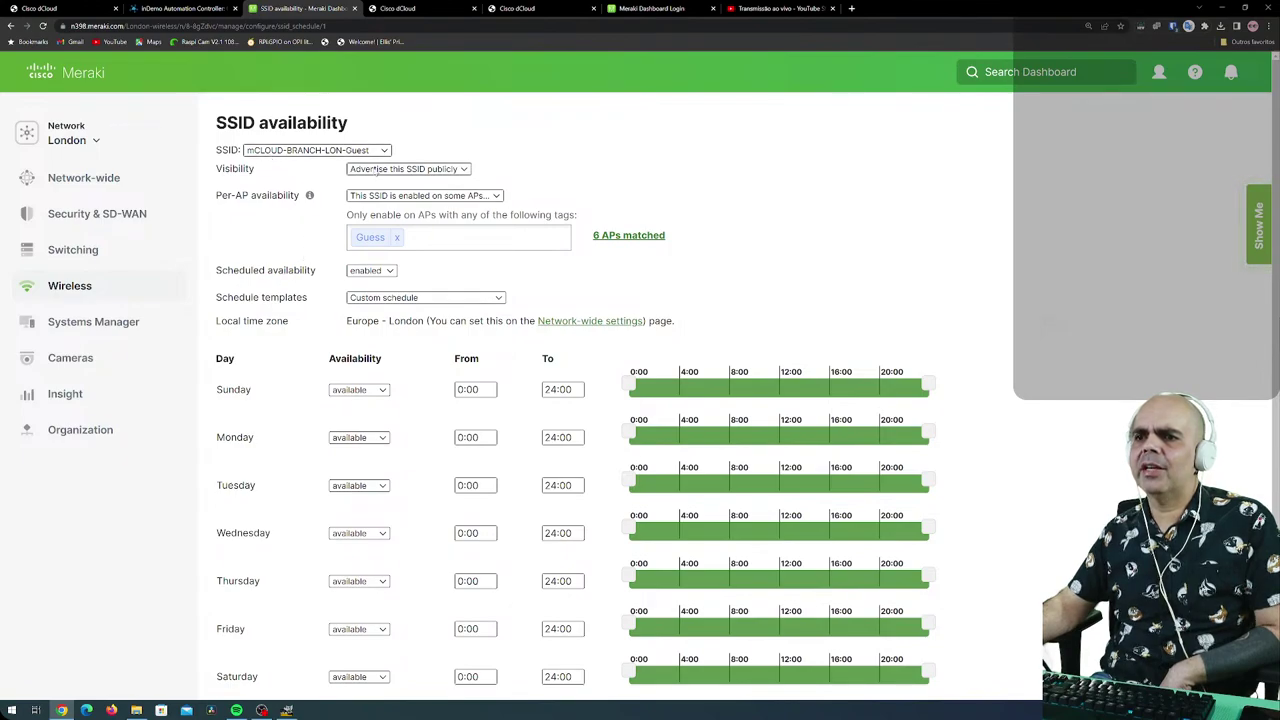
click(403, 170)
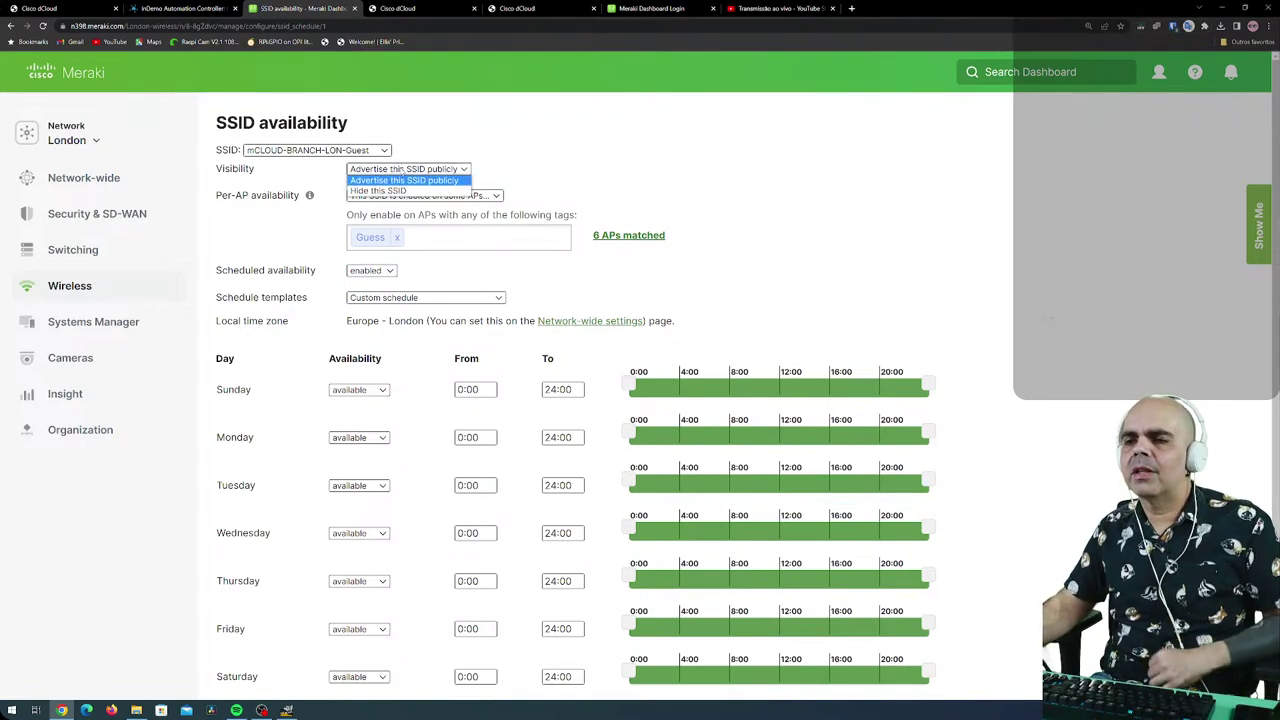
click(404, 180)
Read the per-AP availability help and inspect its options for the guest SSID without changing the selection.
mouse_move(264, 200)
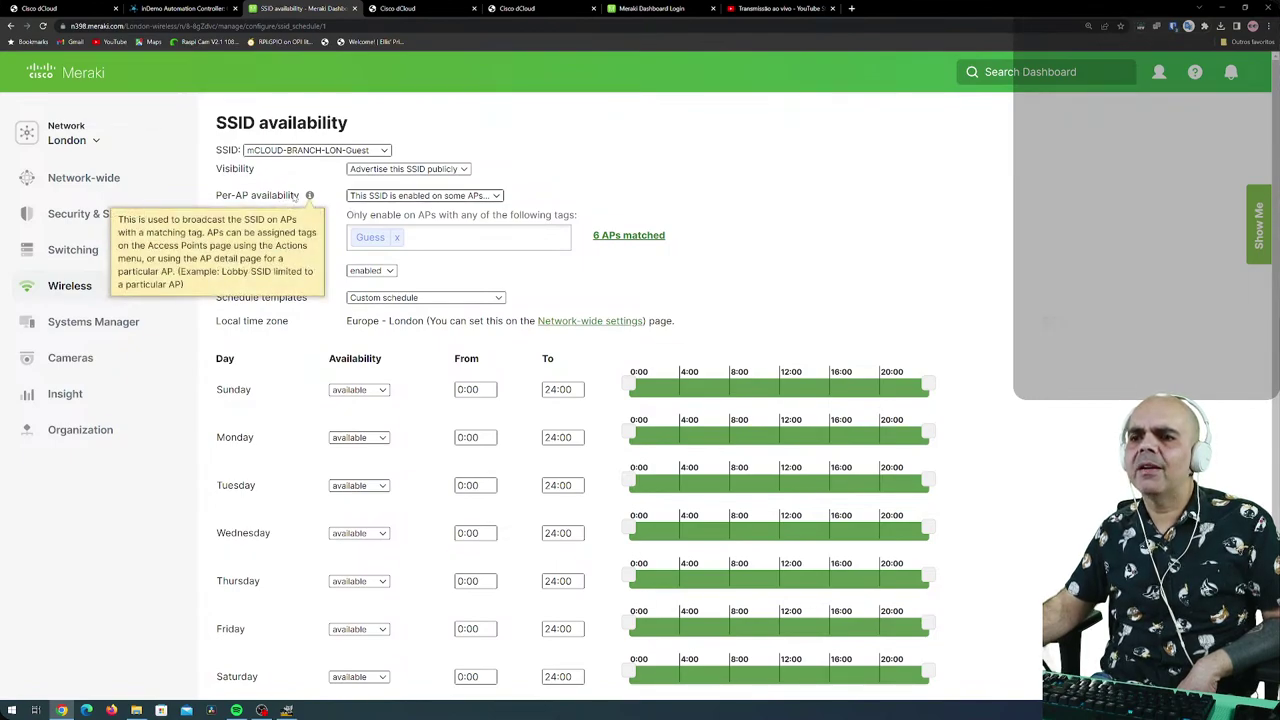
click(497, 196)
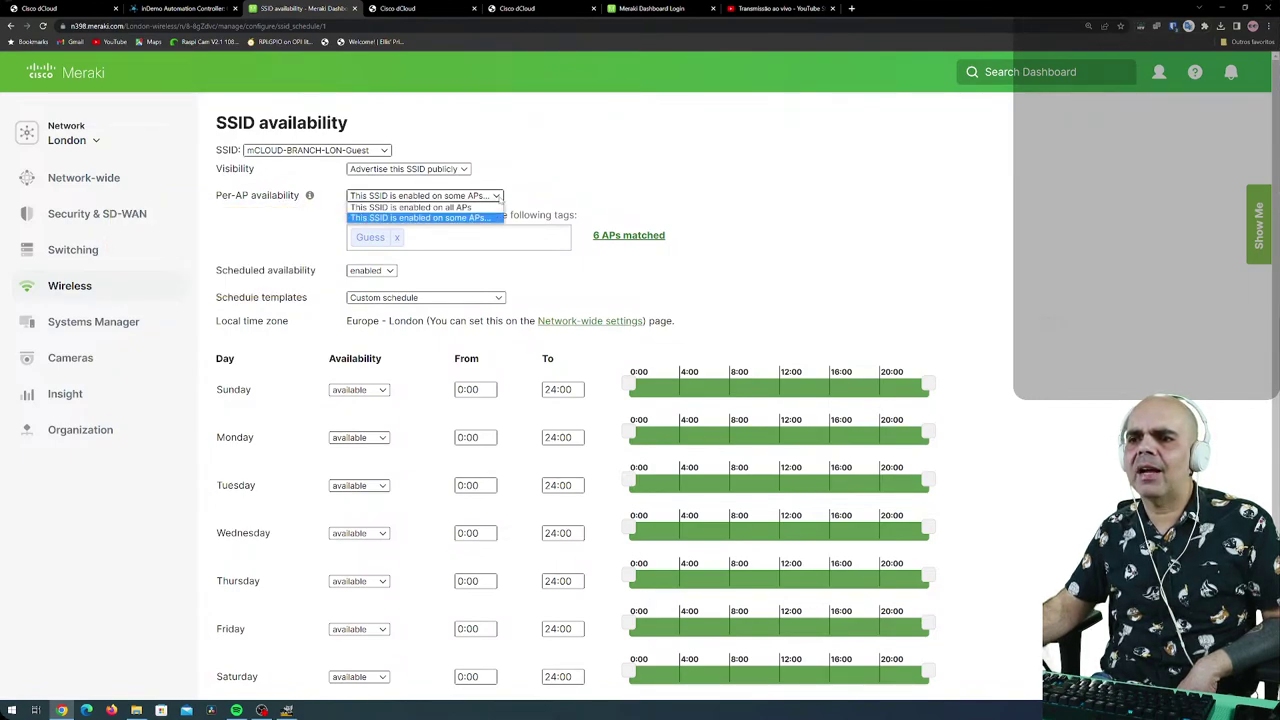
click(497, 198)
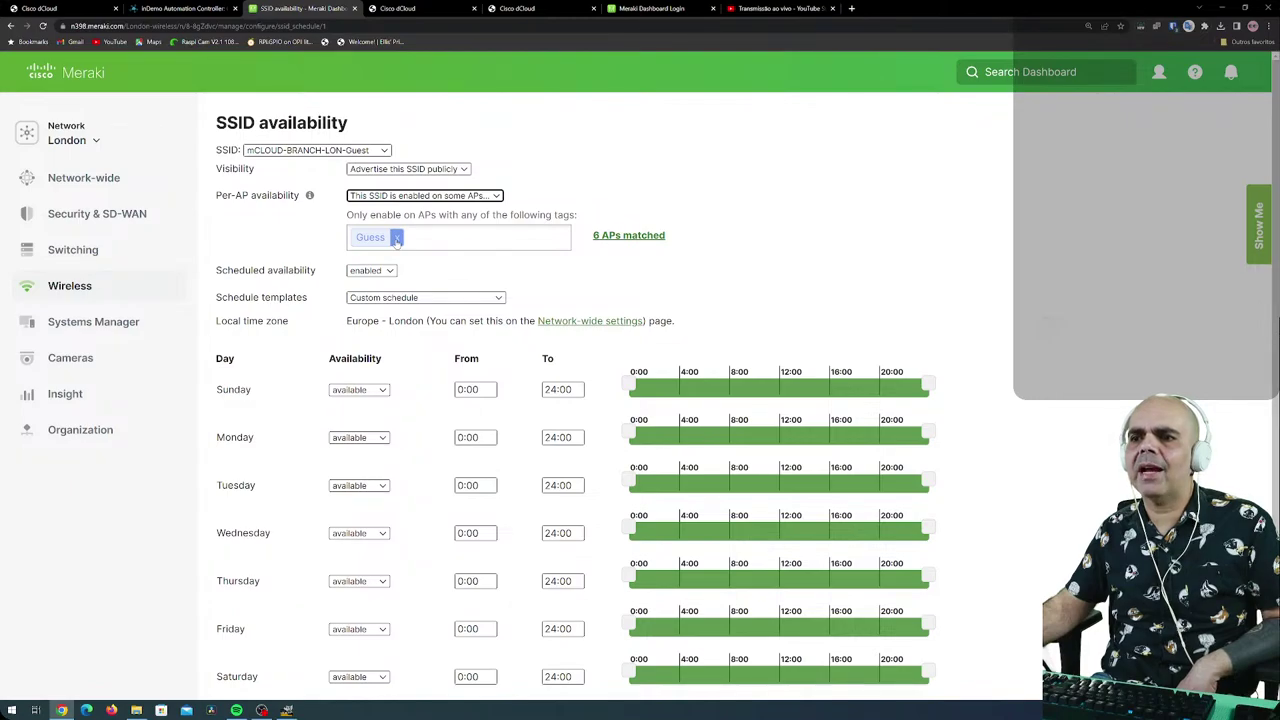
click(468, 197)
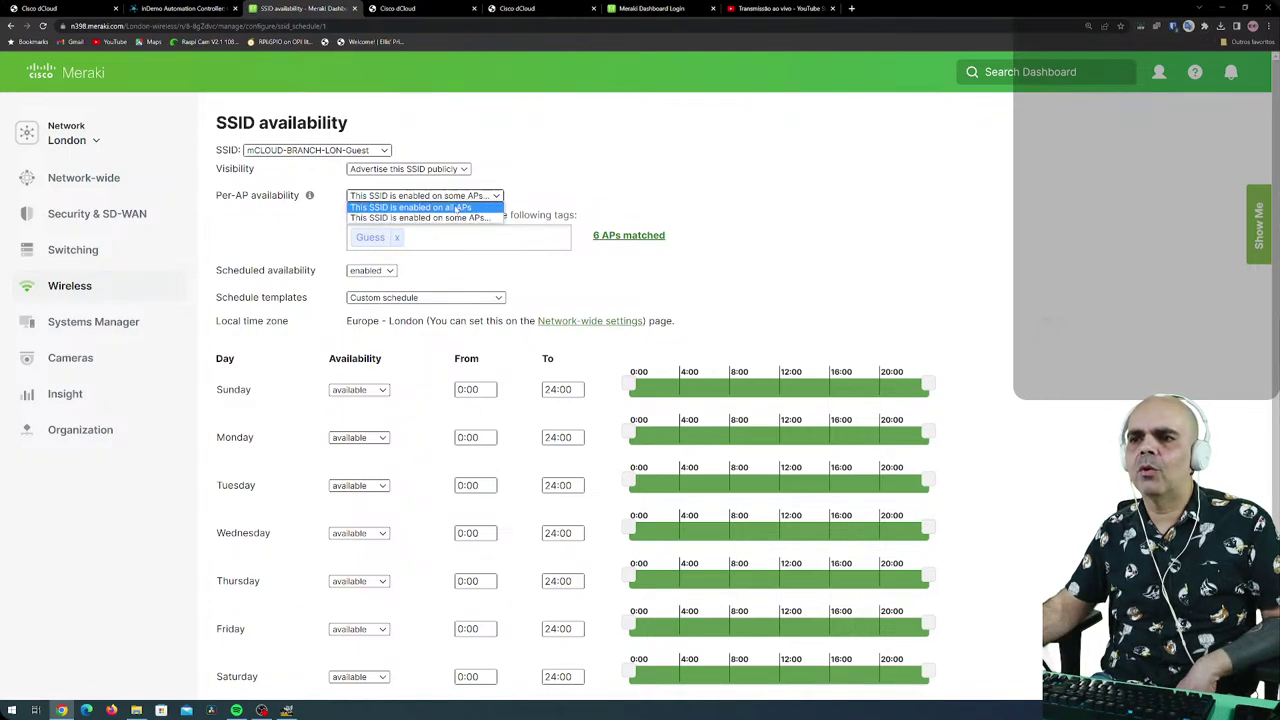
click(790, 248)
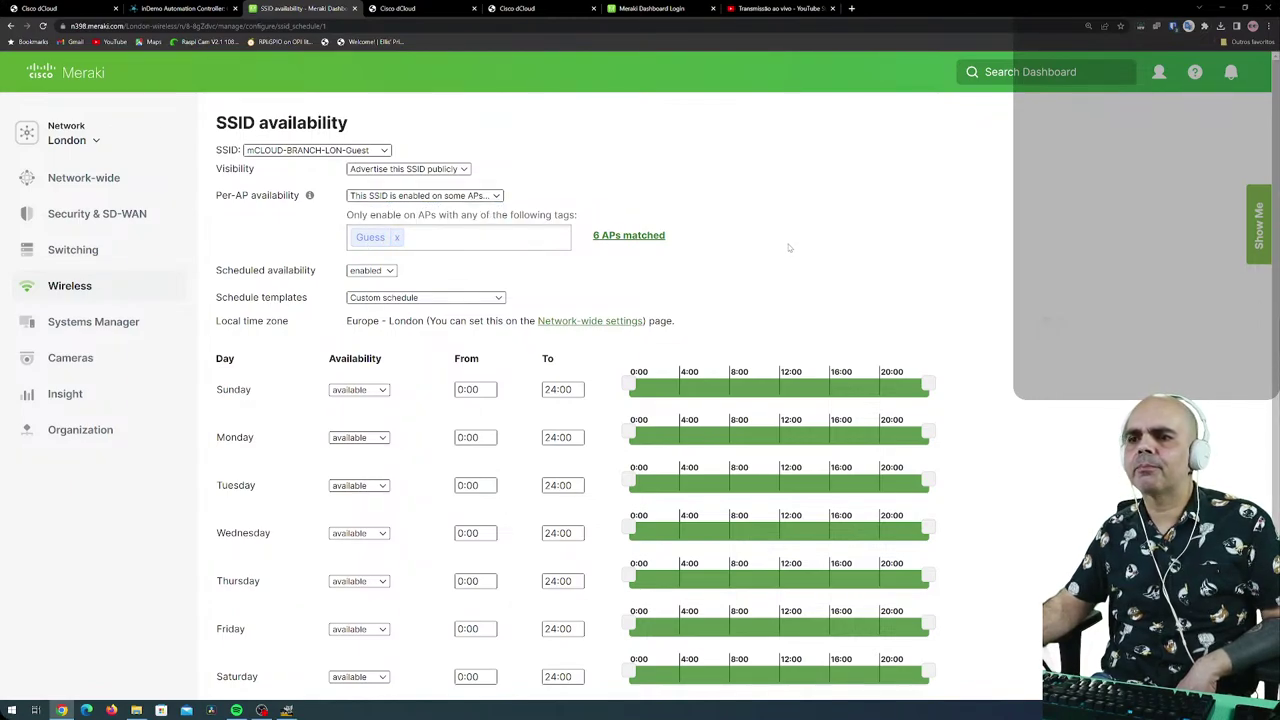
Try adding the Guest_Wifi tag to the guest SSID's per-AP availability tags and remove it again.
click(450, 237)
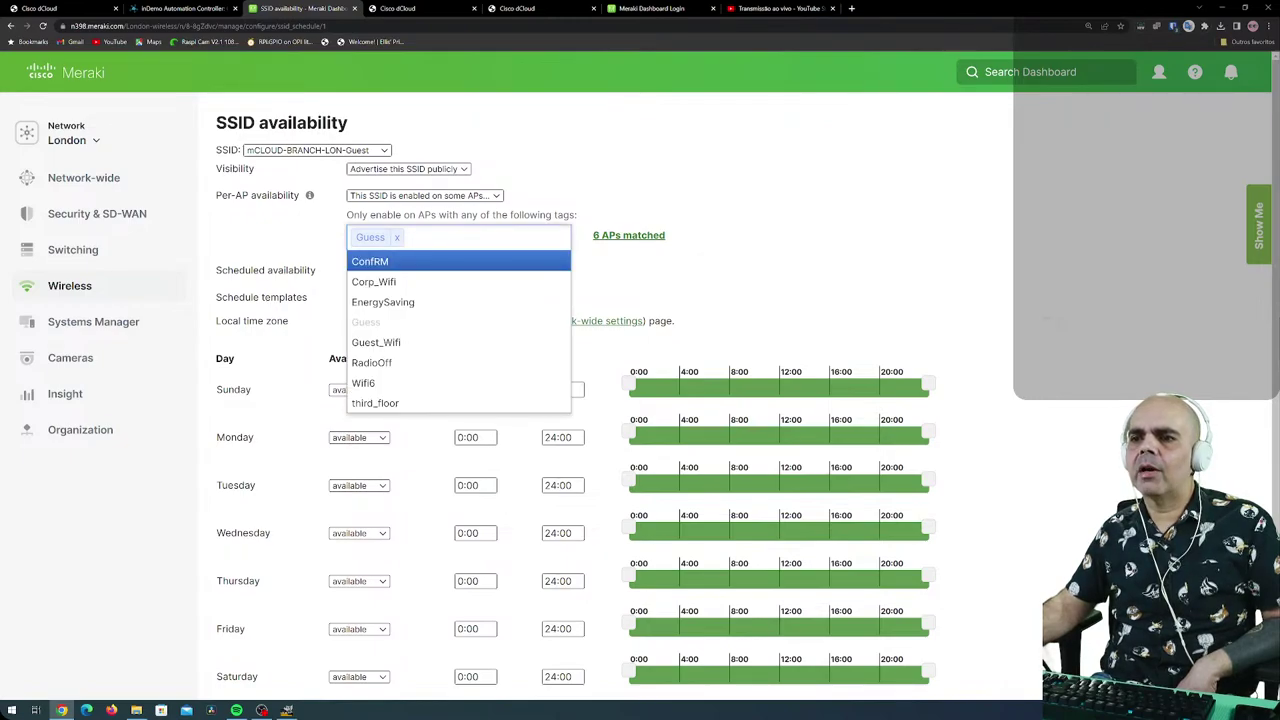
click(419, 343)
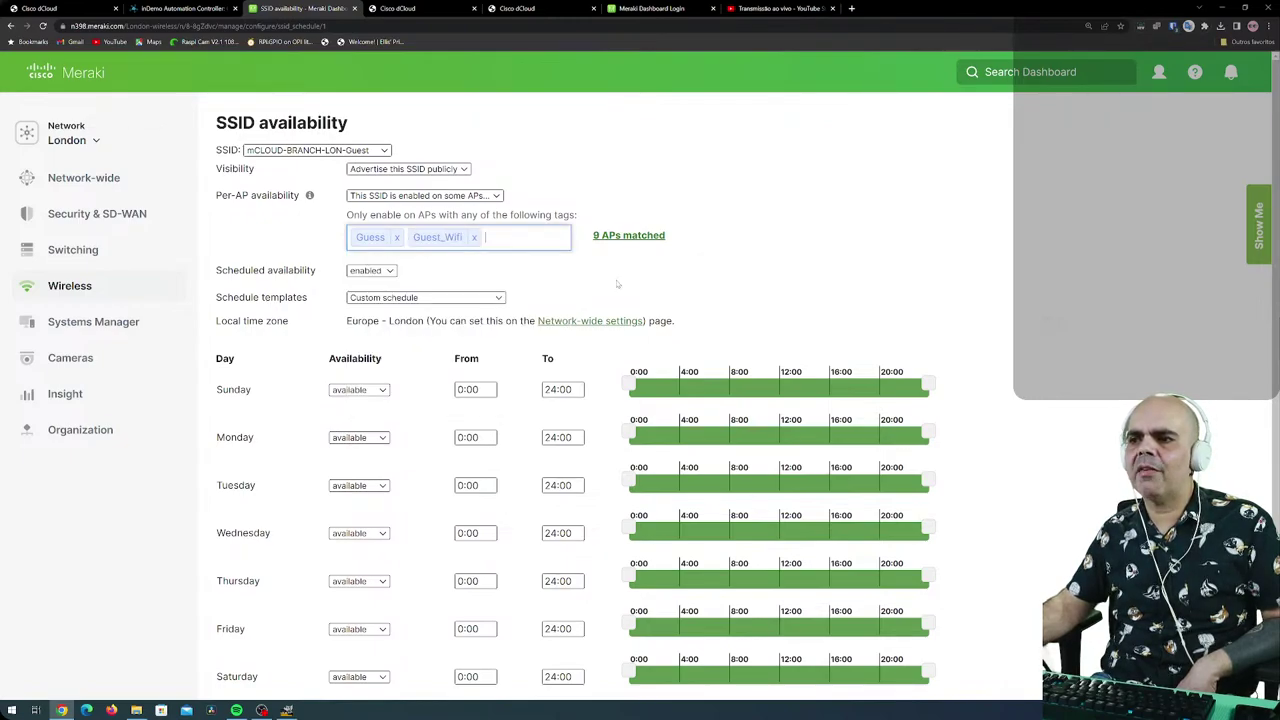
click(474, 237)
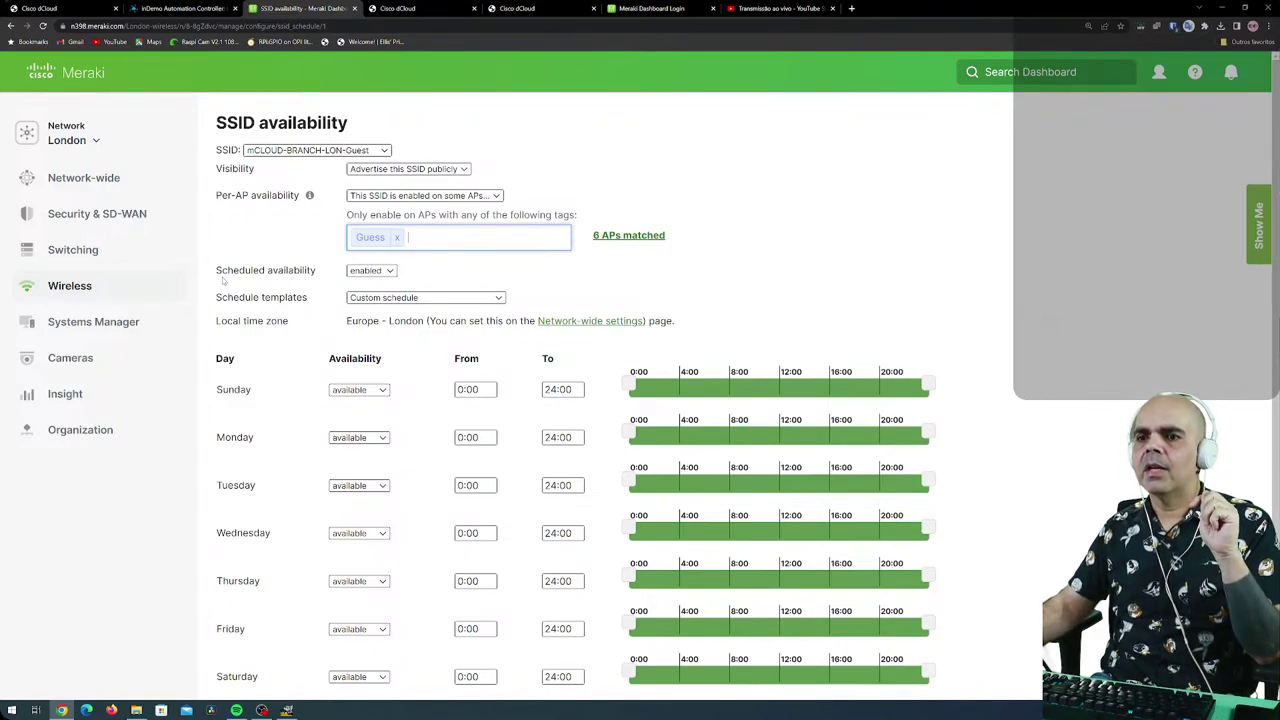
Inspect the guest SSID's scheduled availability options, schedule templates and daily time ranges, keeping the schedule enabled and set to Custom schedule.
click(381, 271)
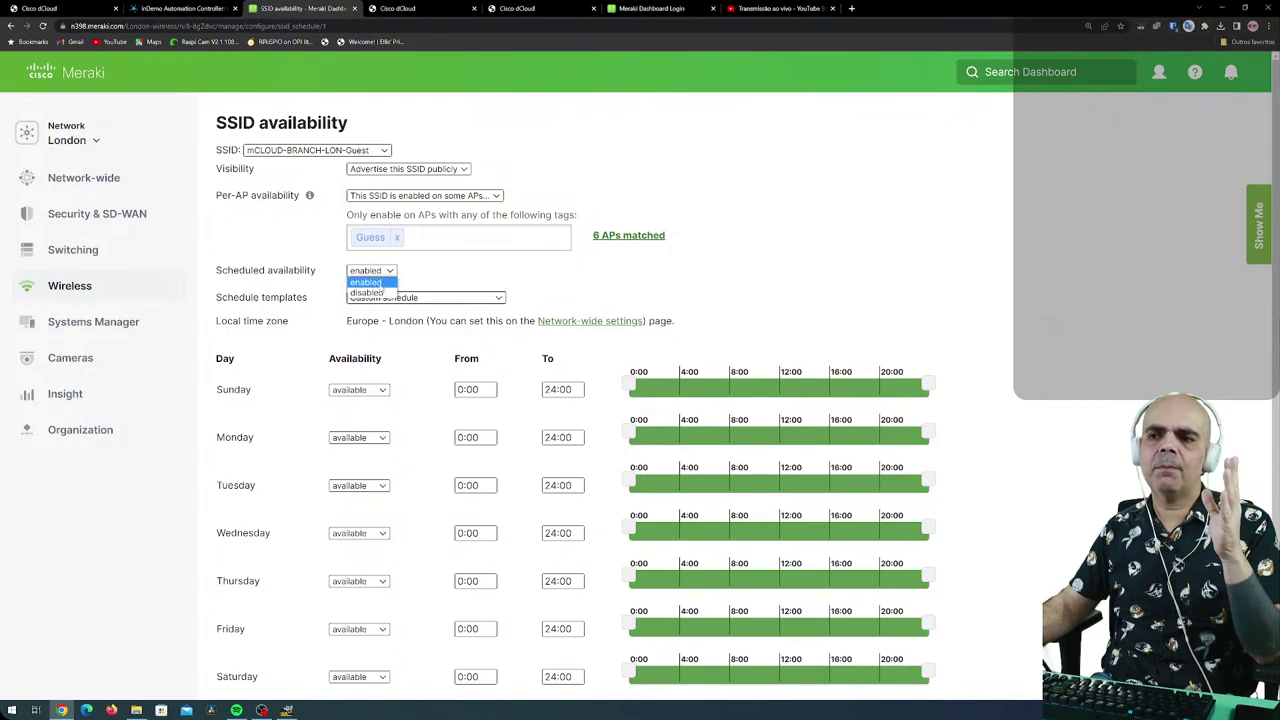
click(428, 277)
click(384, 298)
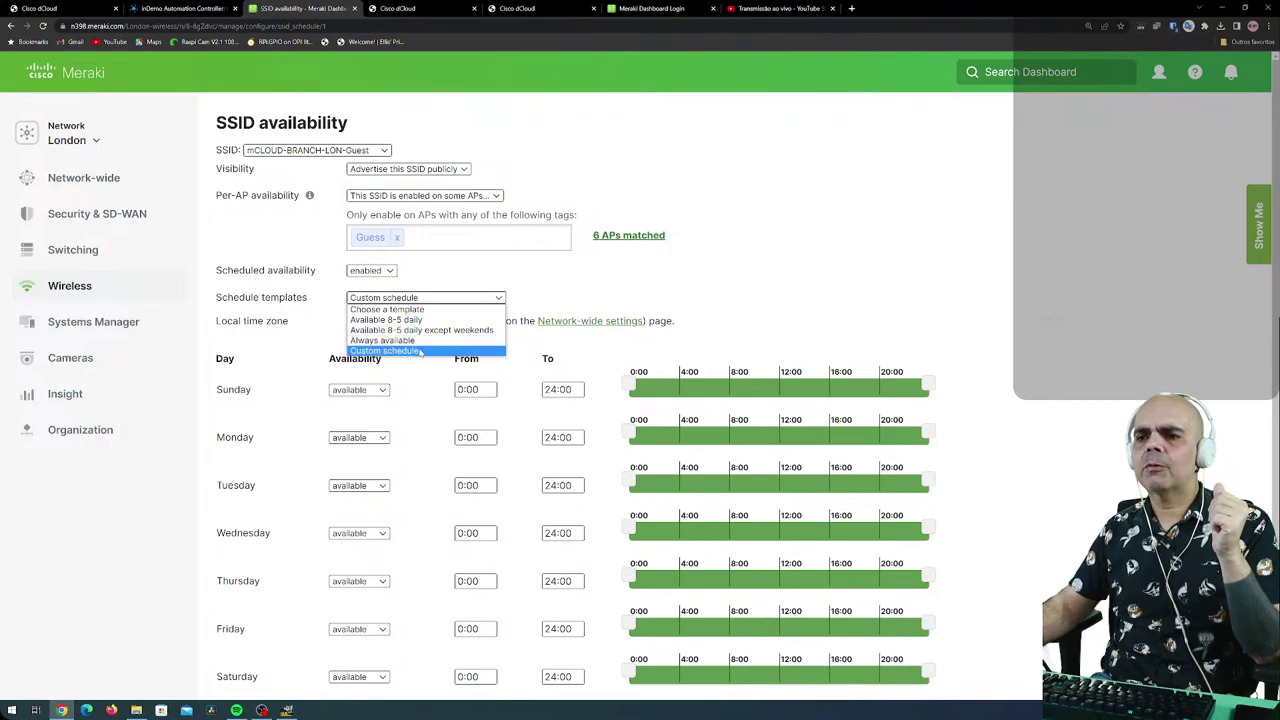
click(490, 278)
scroll(291, 415, down, 1)
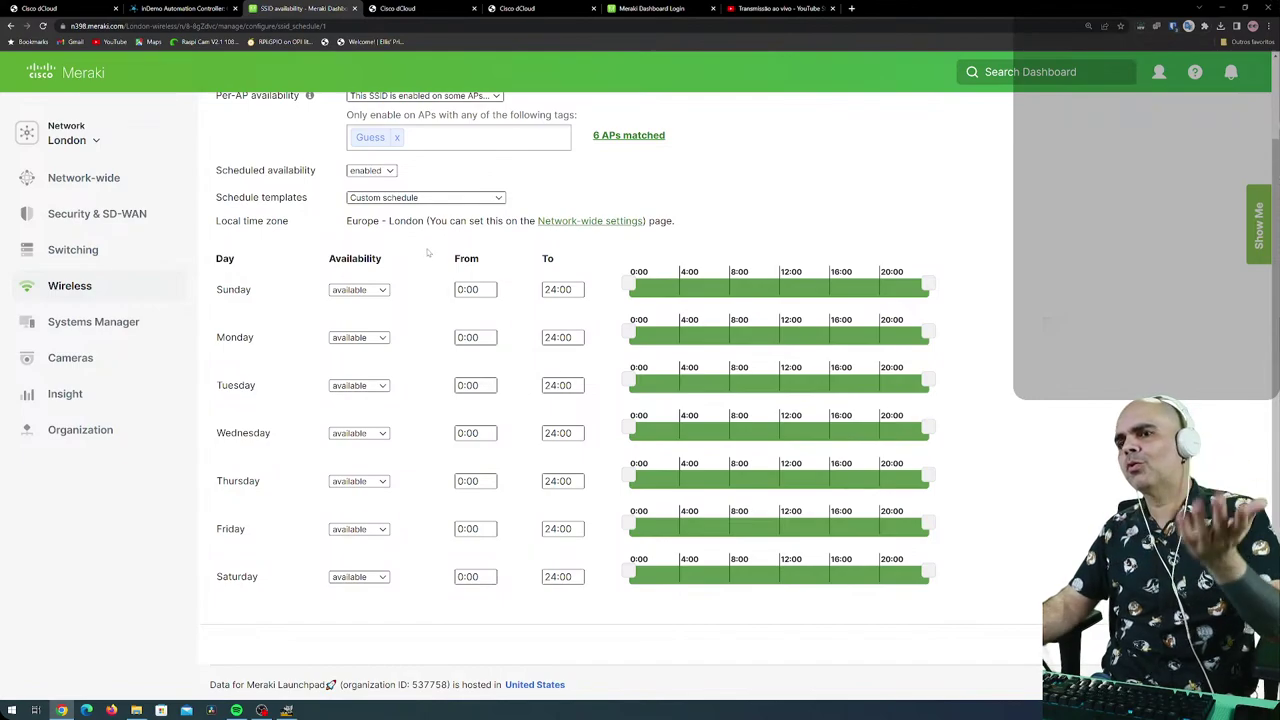
click(428, 197)
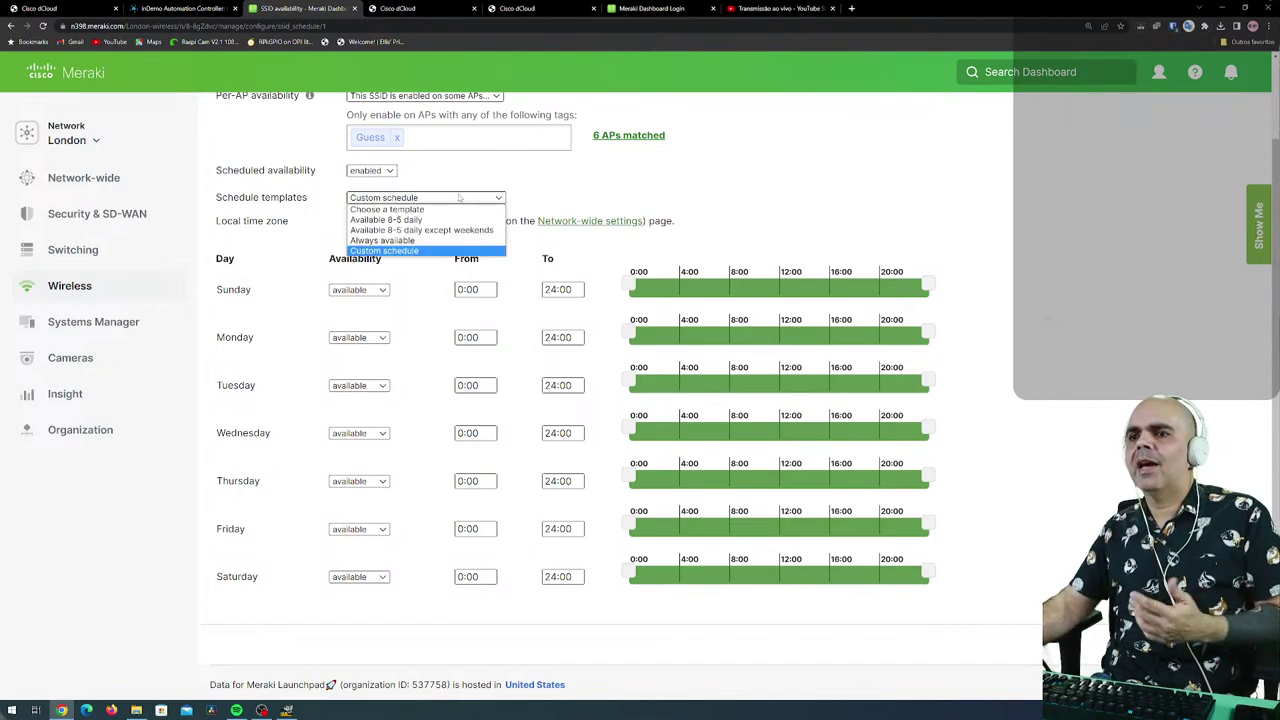
click(412, 241)
click(470, 200)
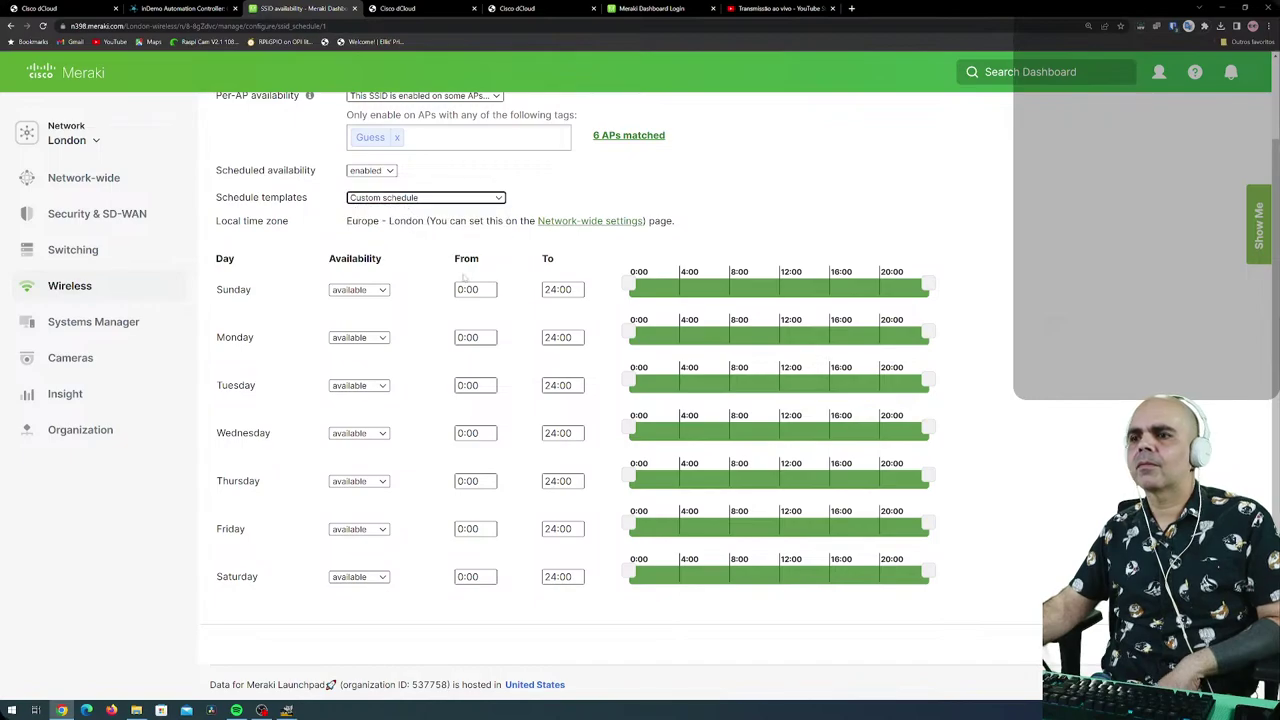
scroll(410, 300, down, 1)
scroll(410, 300, up, 3)
Open the wireless IoT radio settings and review the Bluetooth scanning and beaconing options.
mouse_move(101, 292)
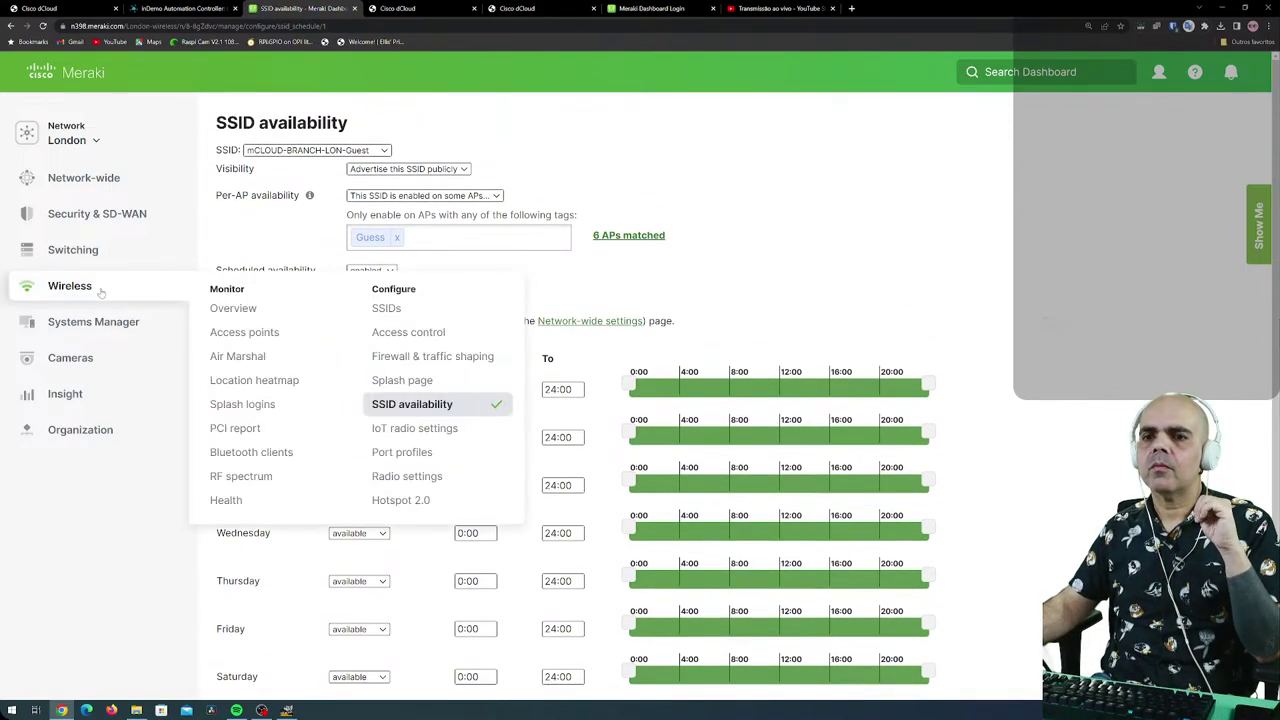
click(411, 430)
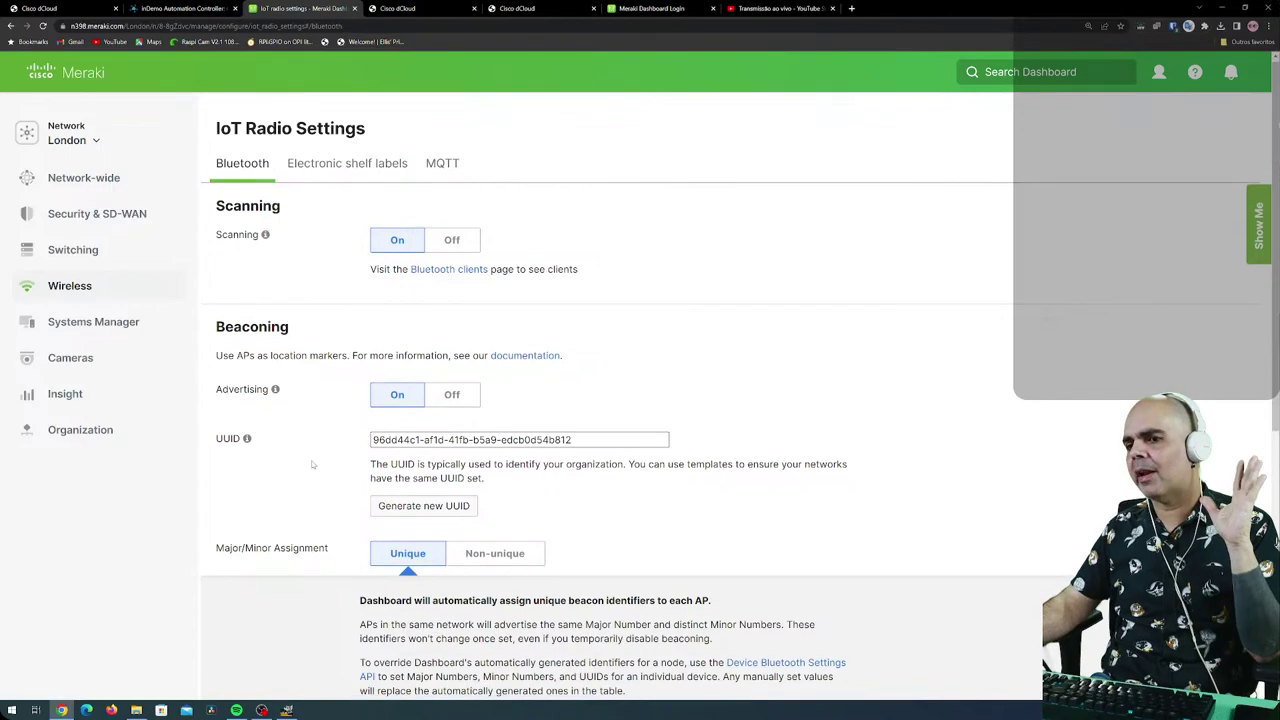
scroll(311, 464, down, 5)
scroll(312, 463, up, 5)
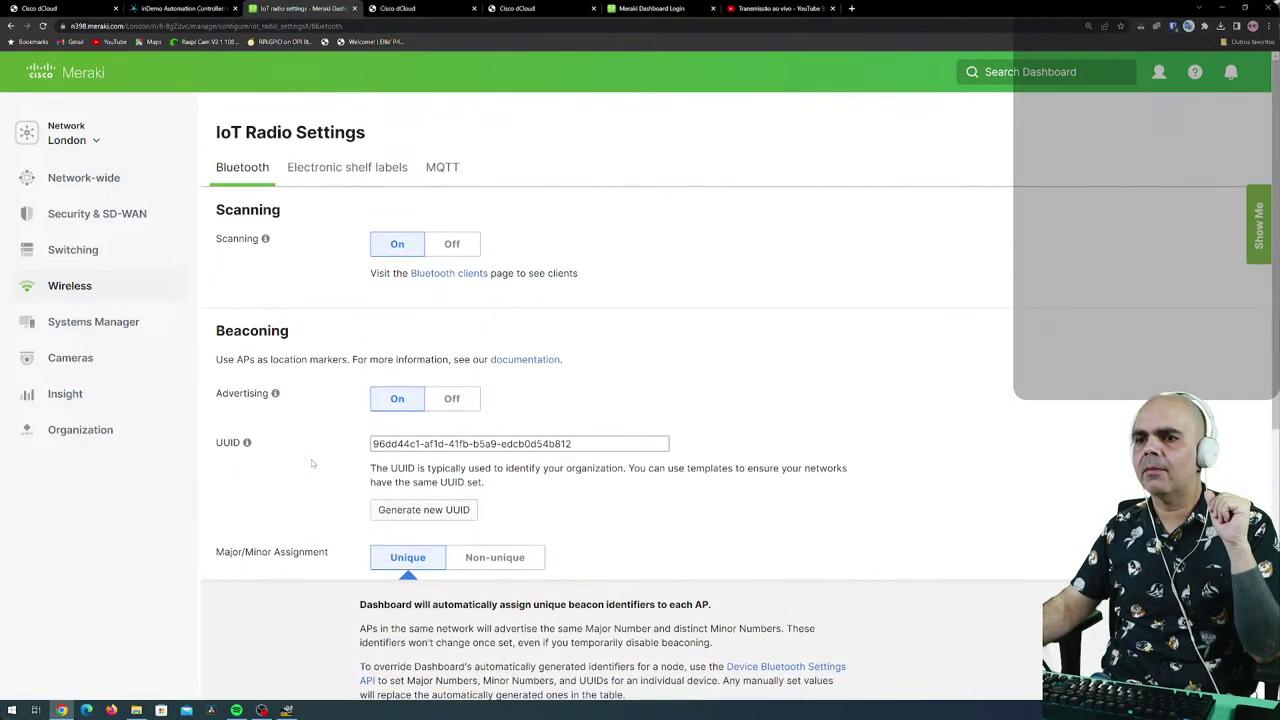
Open the wireless port profiles page, start a new profile and review its USB and four port settings without filling them in.
mouse_move(130, 286)
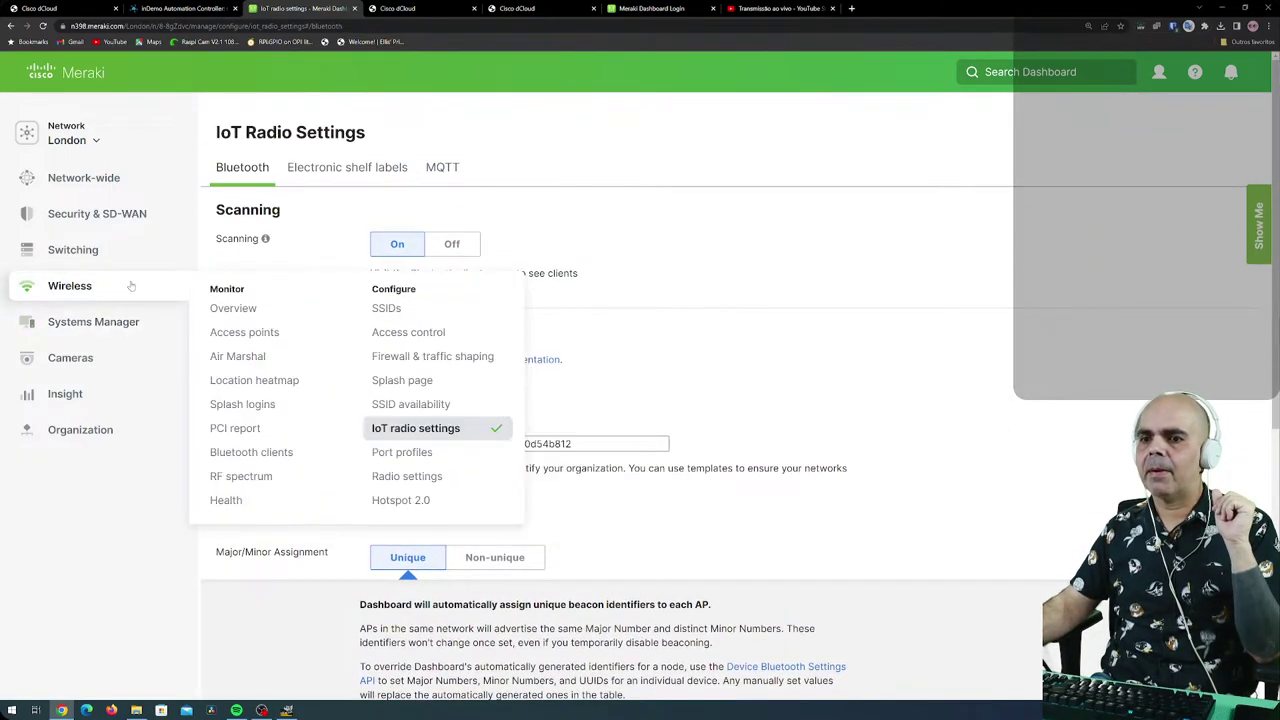
click(439, 456)
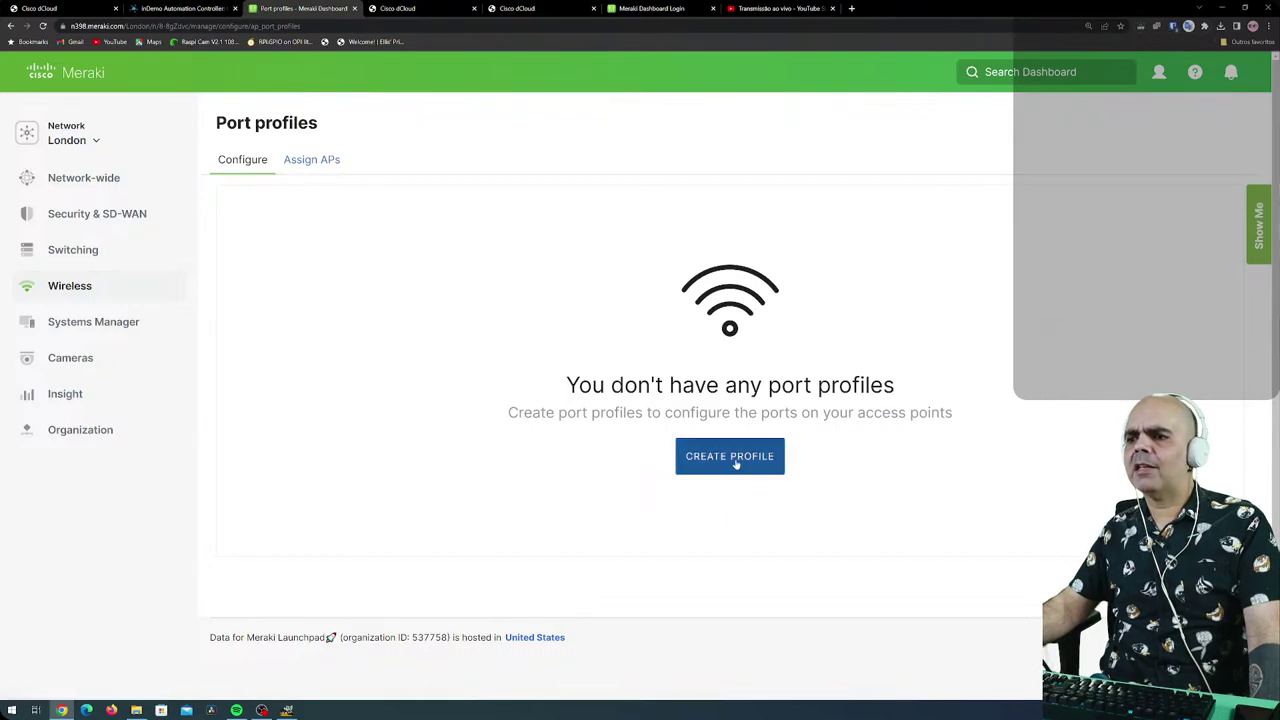
click(690, 458)
scroll(297, 458, down, 2)
scroll(297, 458, up, 1)
scroll(290, 396, up, 1)
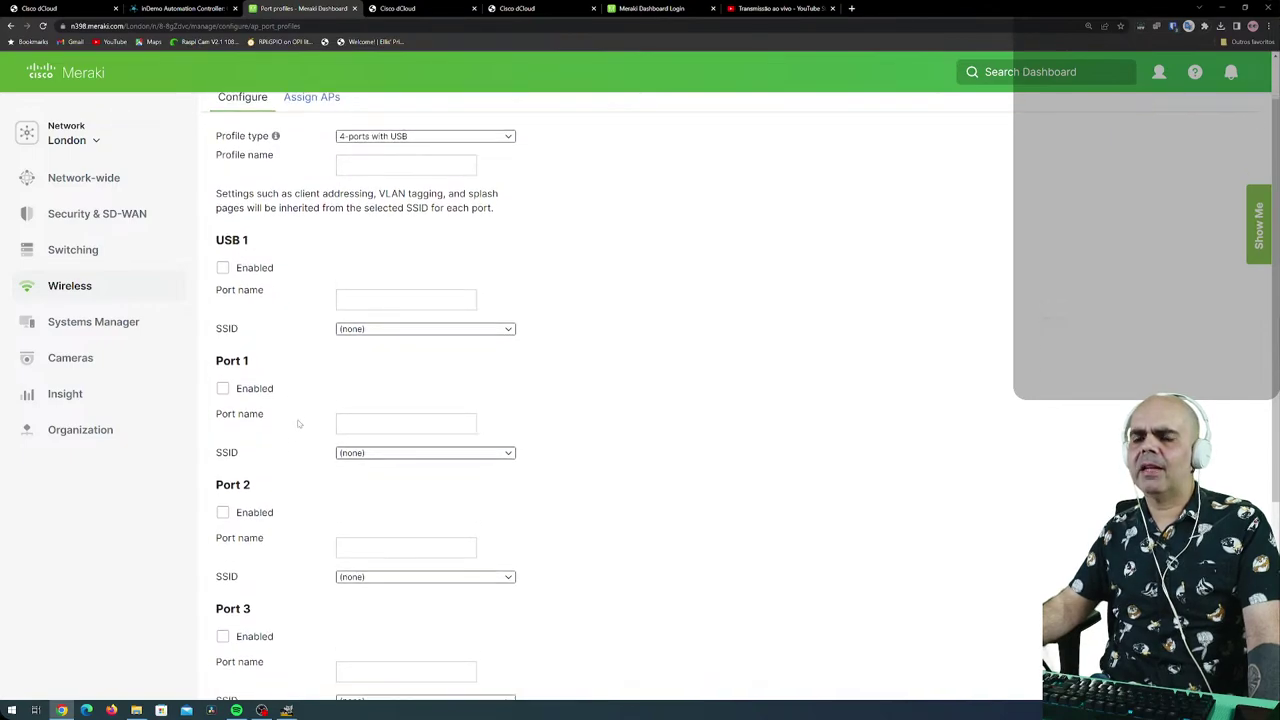
scroll(264, 378, down, 1)
scroll(260, 455, down, 1)
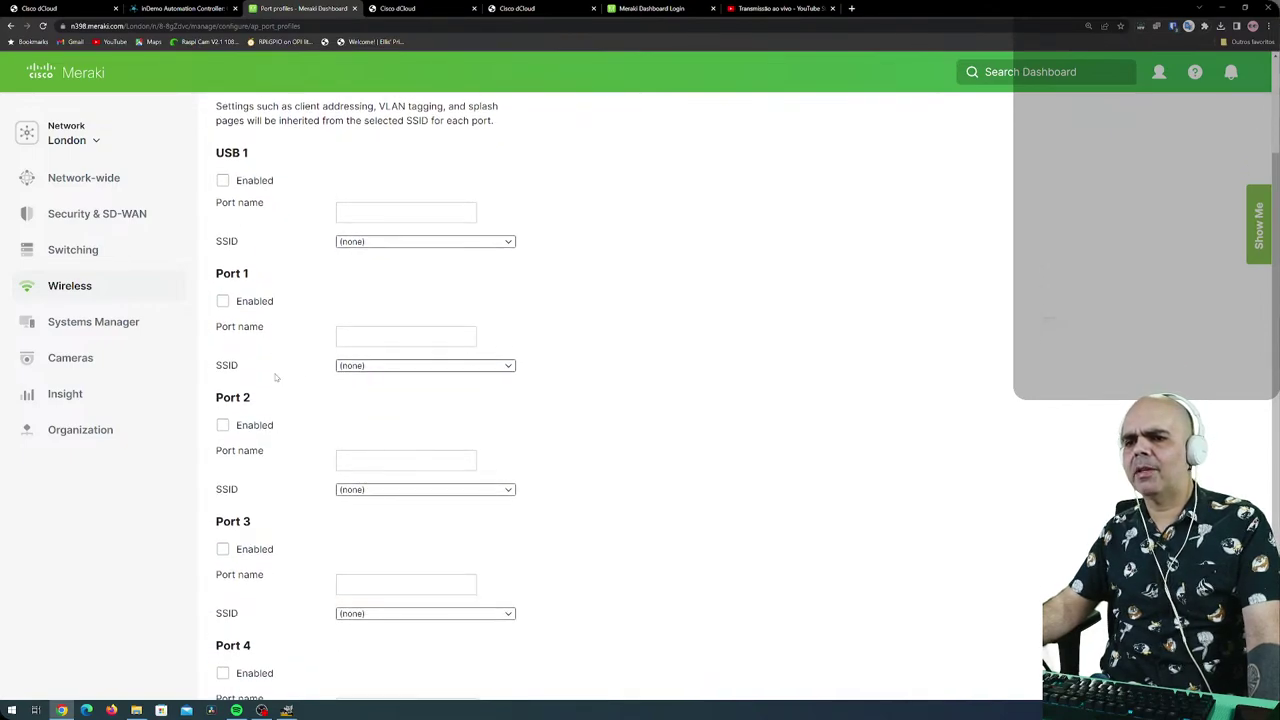
scroll(249, 513, down, 1)
scroll(300, 565, down, 2)
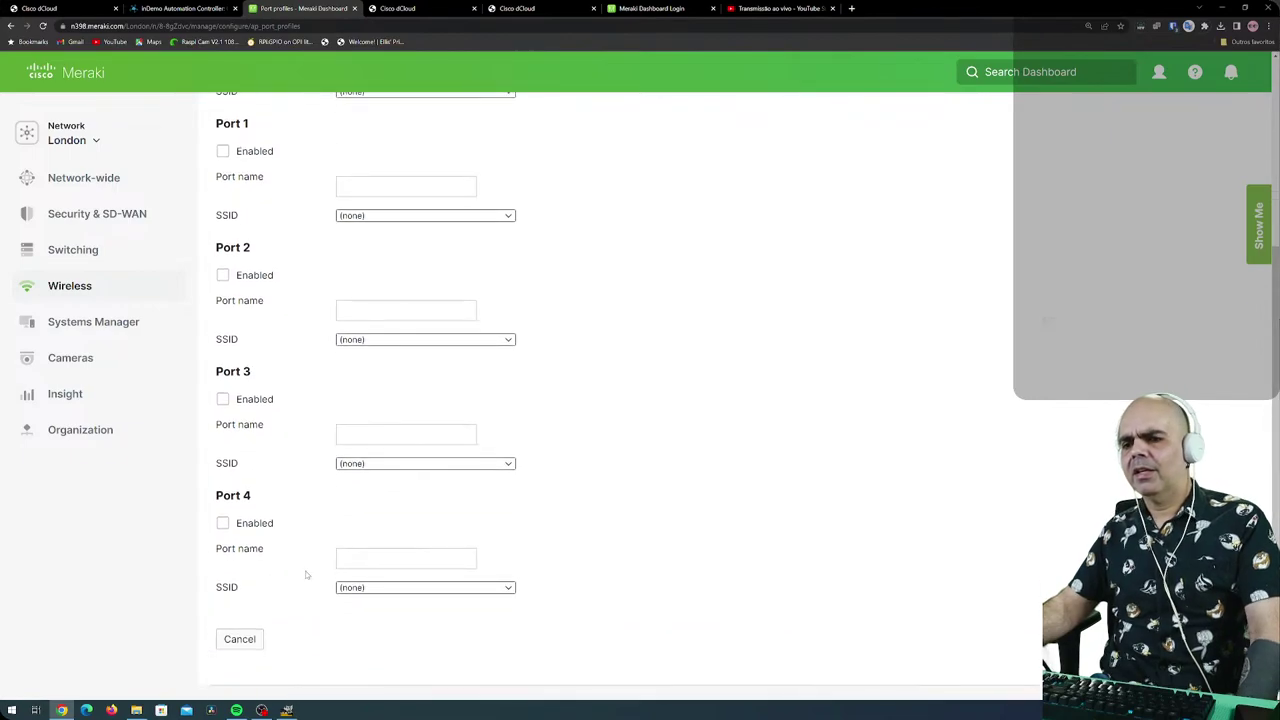
scroll(284, 516, up, 4)
scroll(290, 500, up, 3)
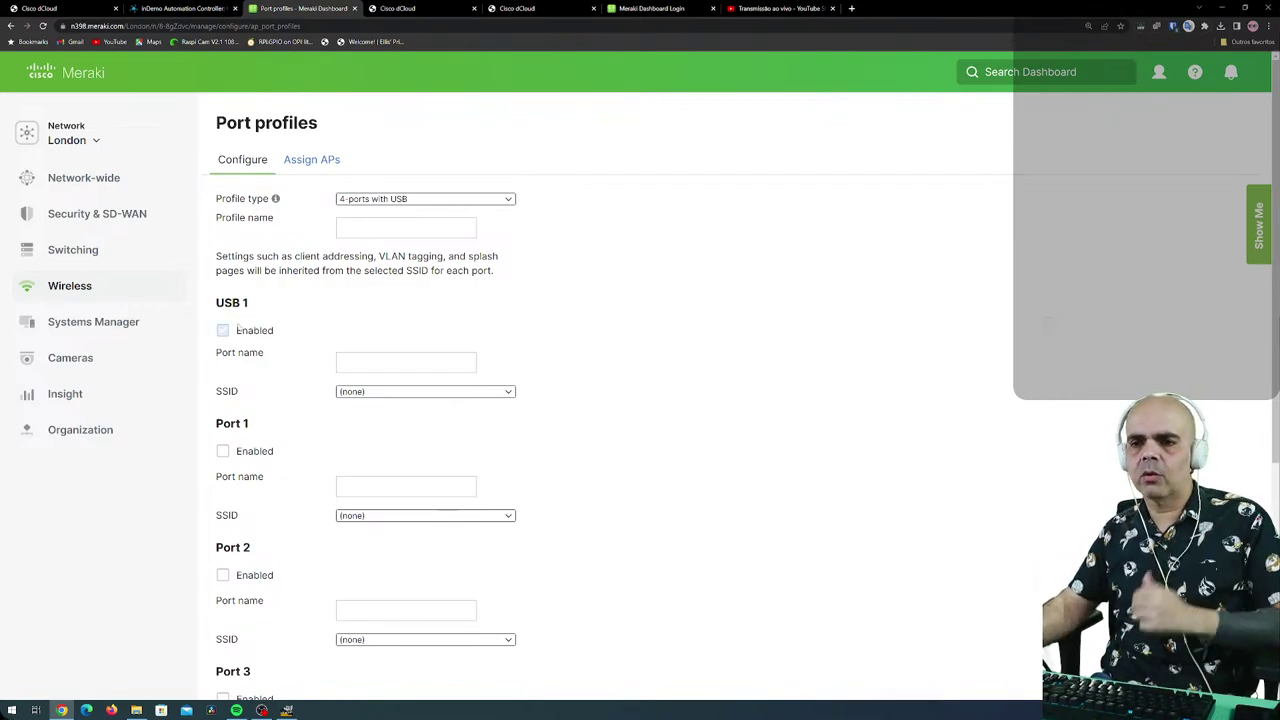
View the wireless radio settings overview, and open the Hotspot 2.0 page for the guest SSID.
mouse_move(122, 282)
click(419, 477)
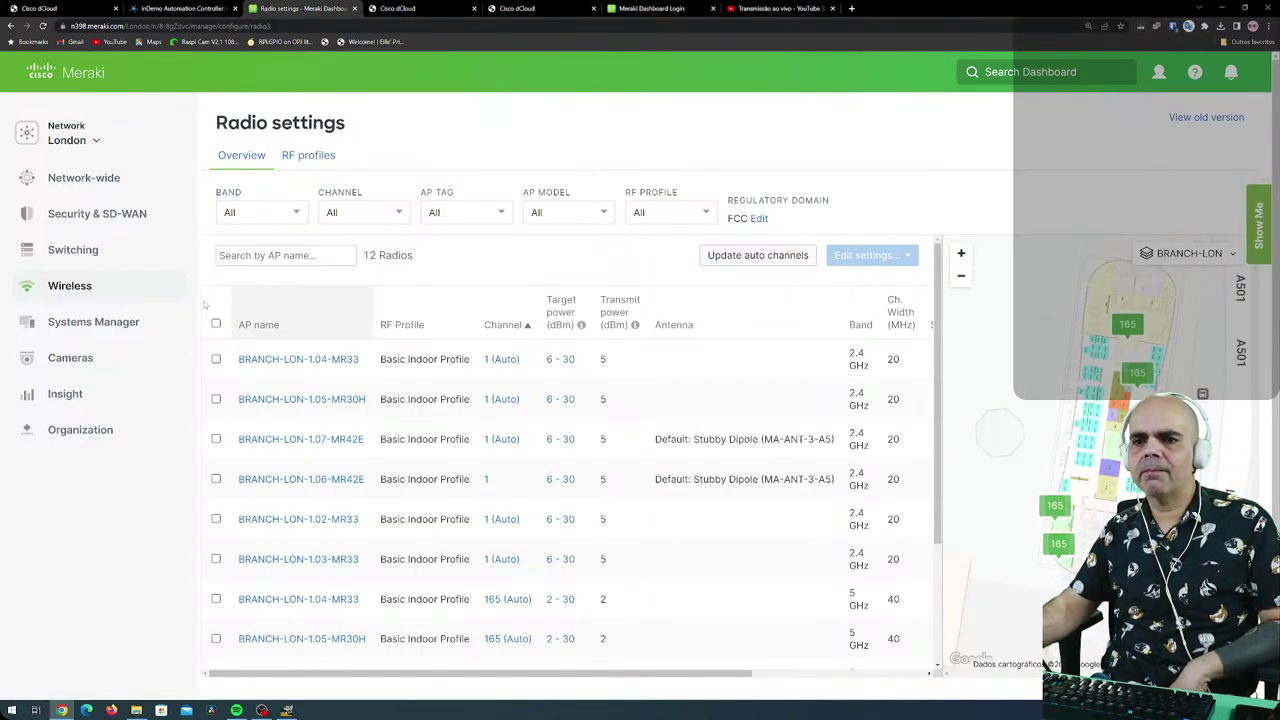
mouse_move(129, 285)
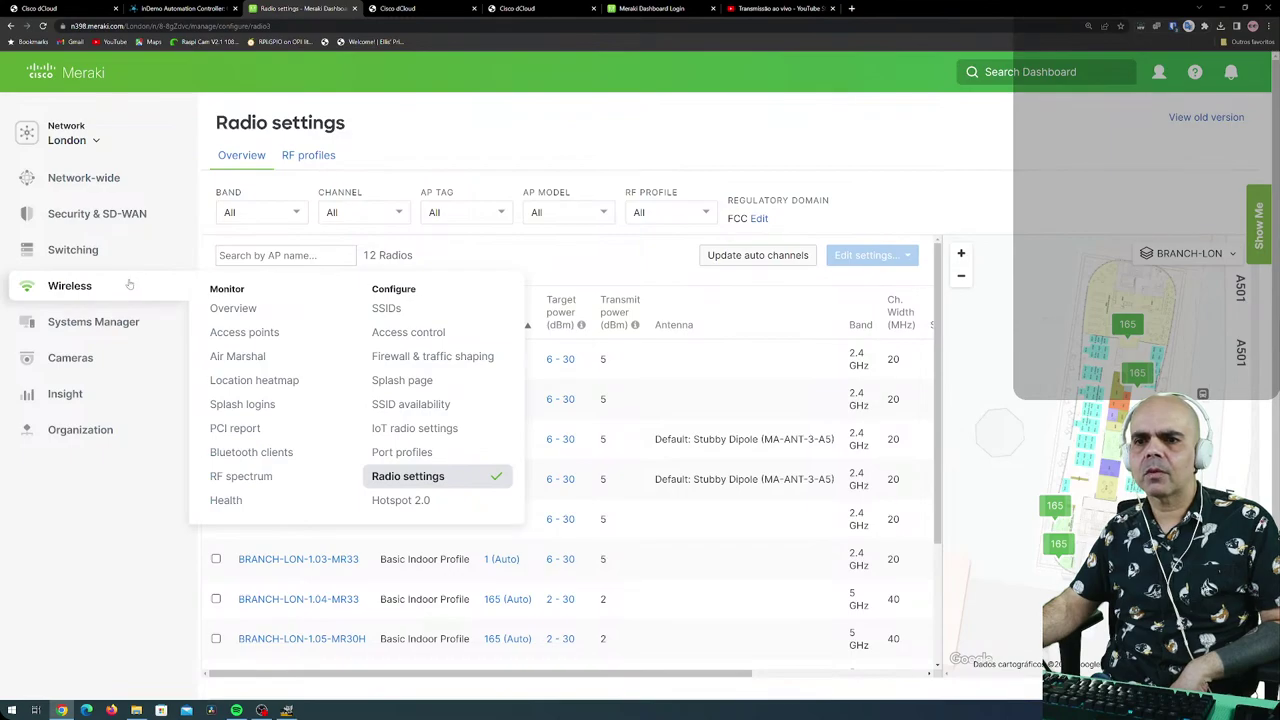
click(405, 506)
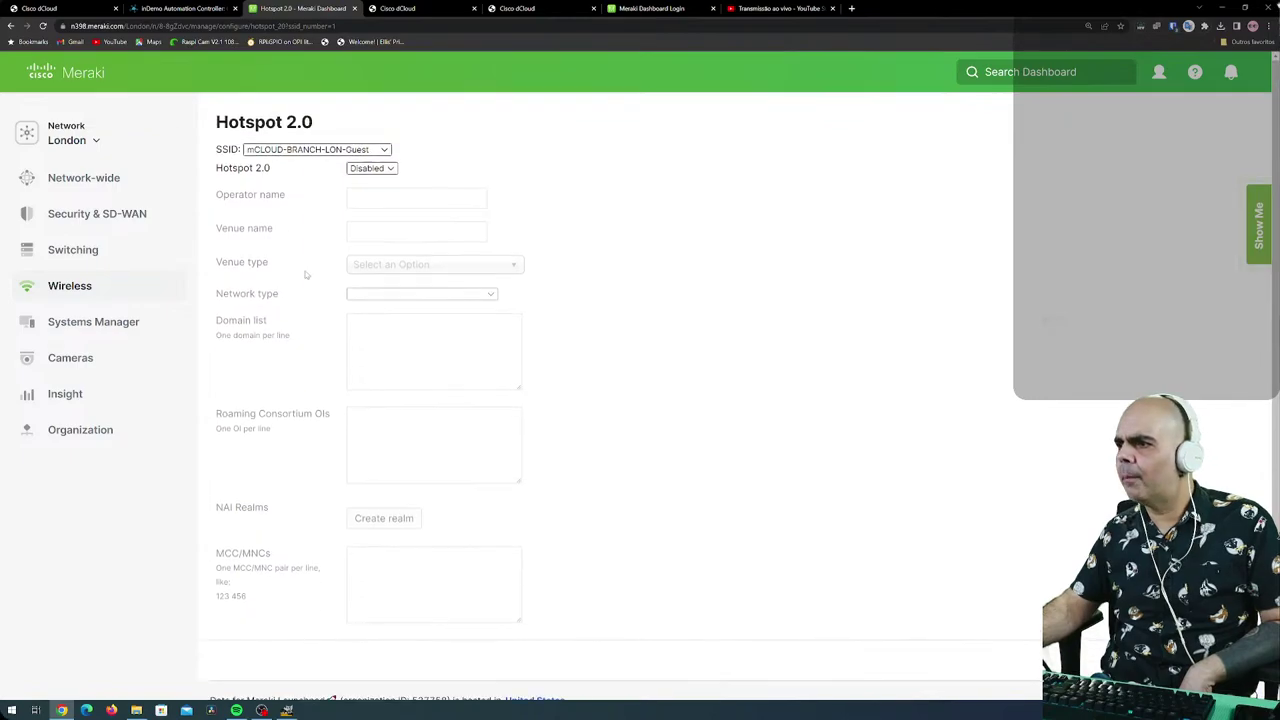
Open the Show Me guide, check its MR - Wireless LAN topics and search the guide for Hotspot.
click(1257, 222)
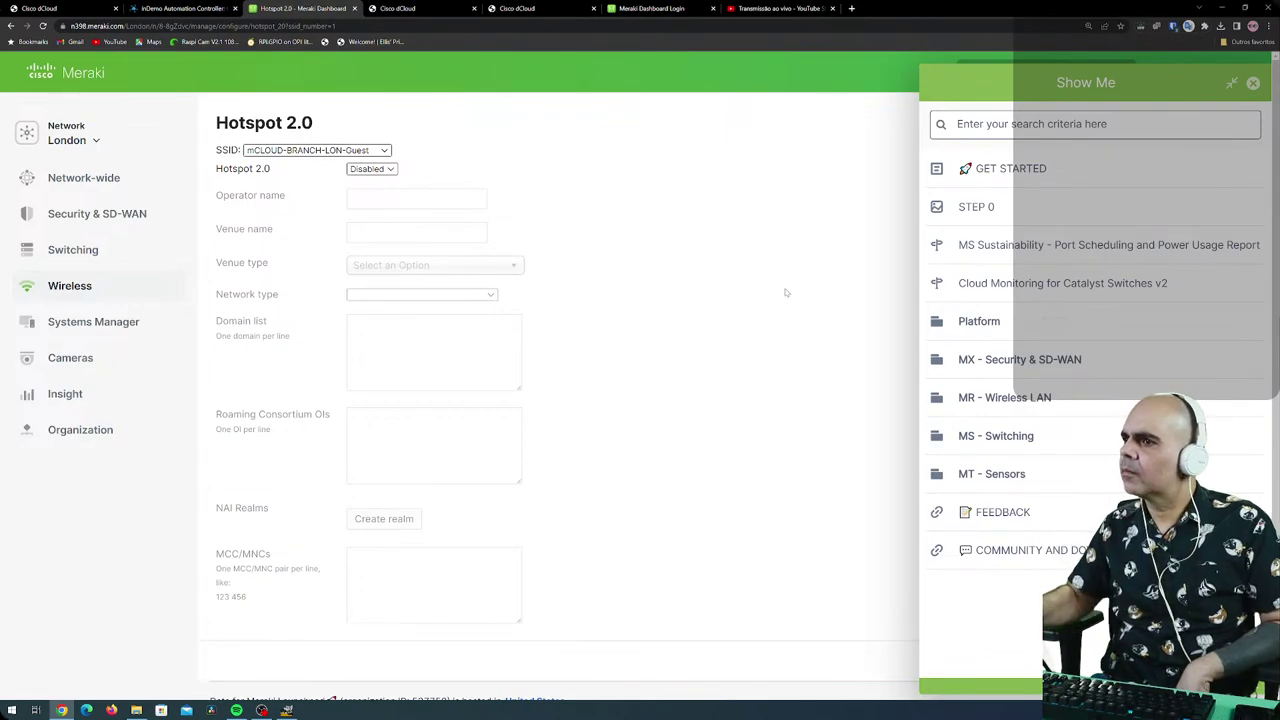
click(1044, 398)
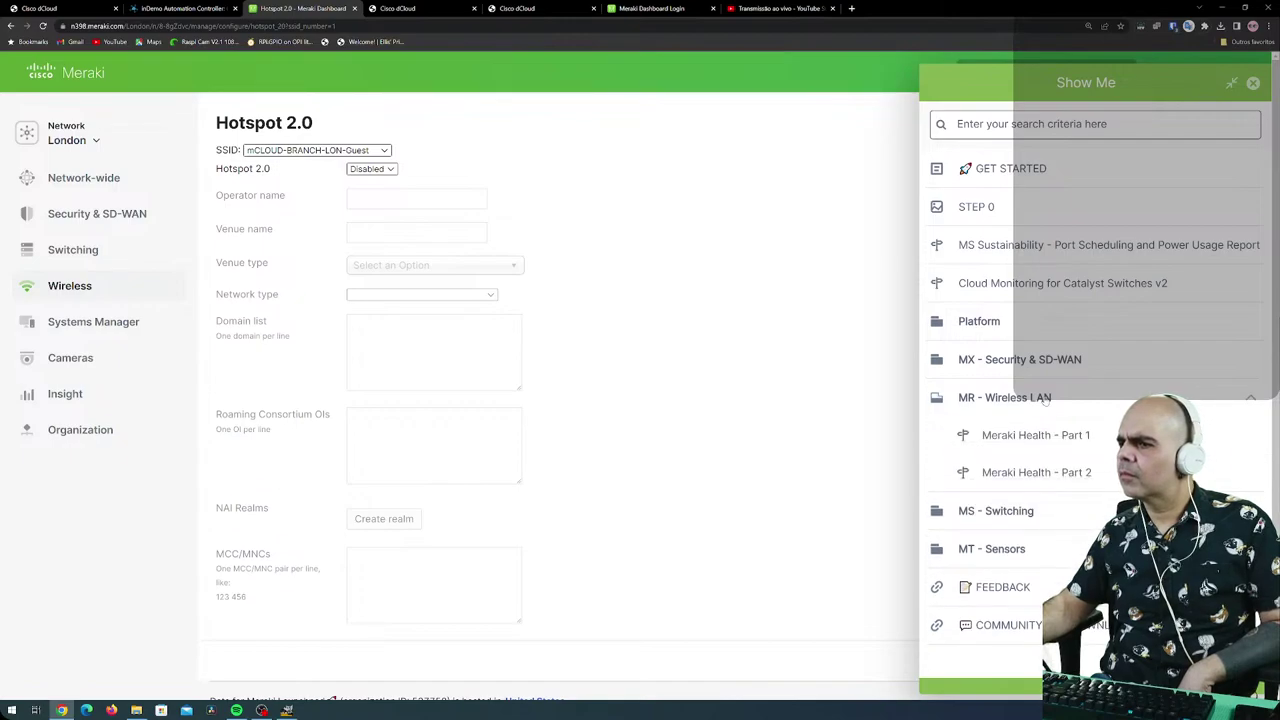
click(1044, 398)
click(1000, 124)
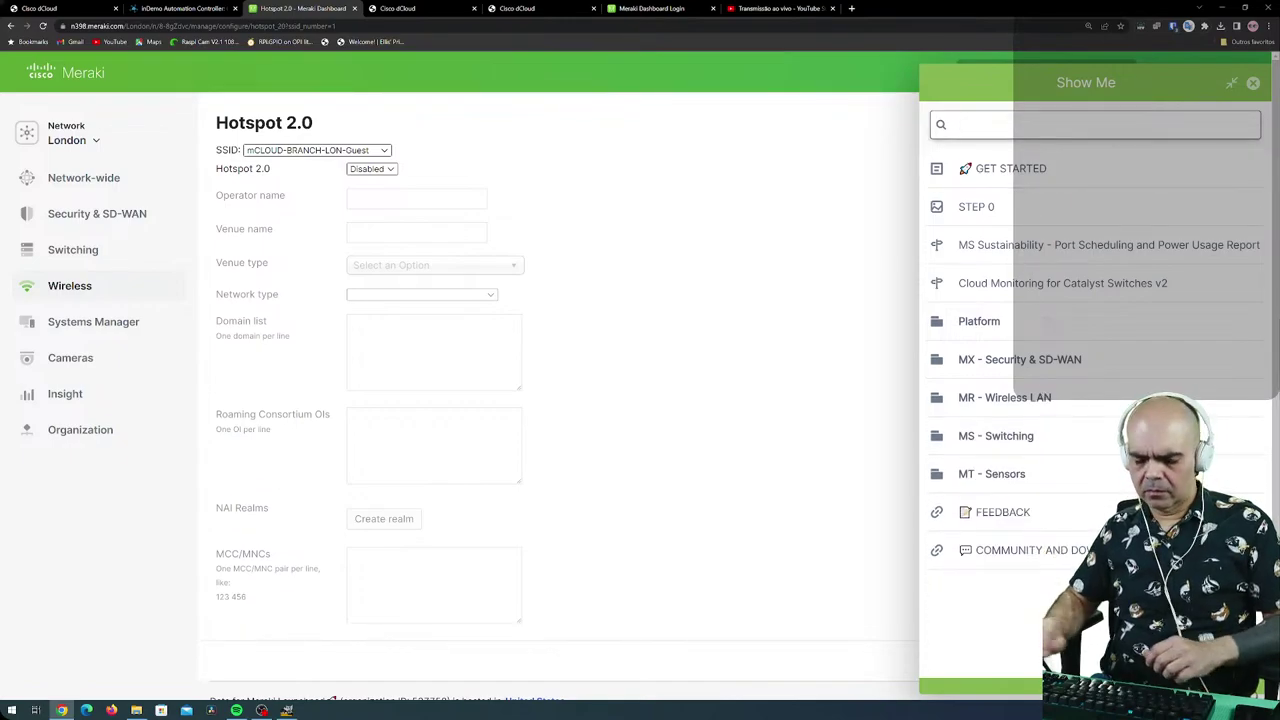
text(hotsop)
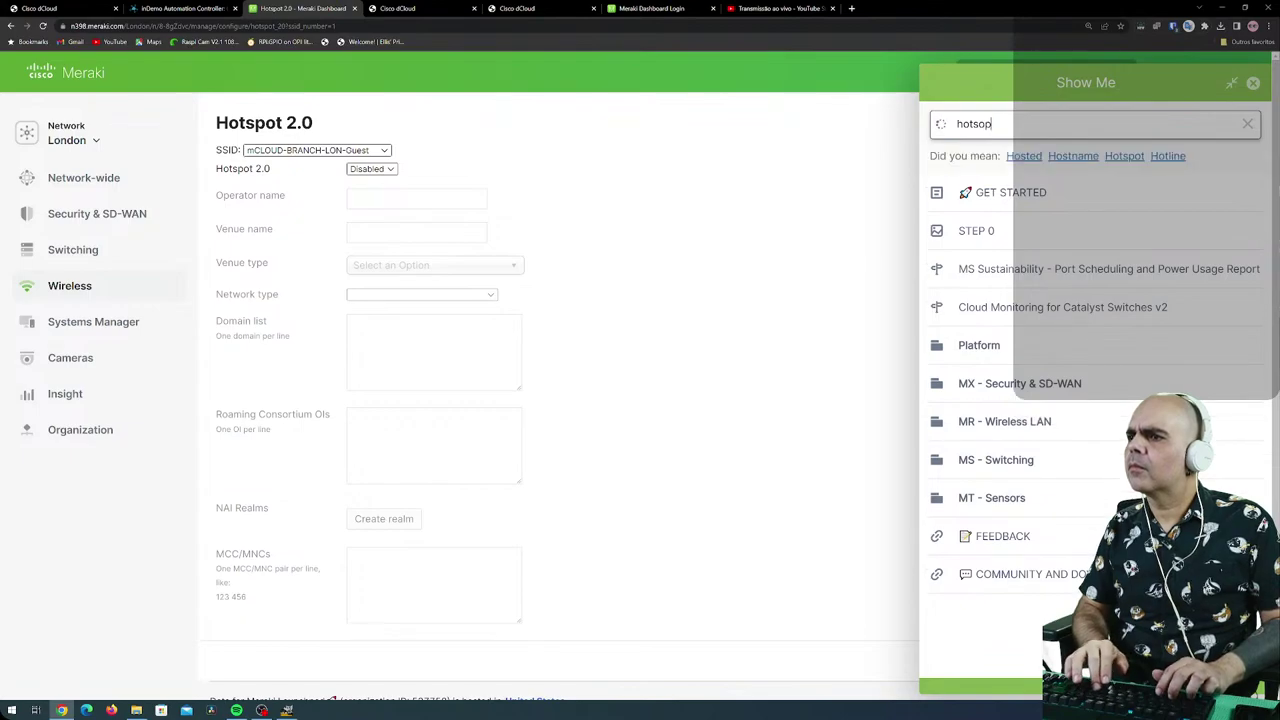
text(ot)
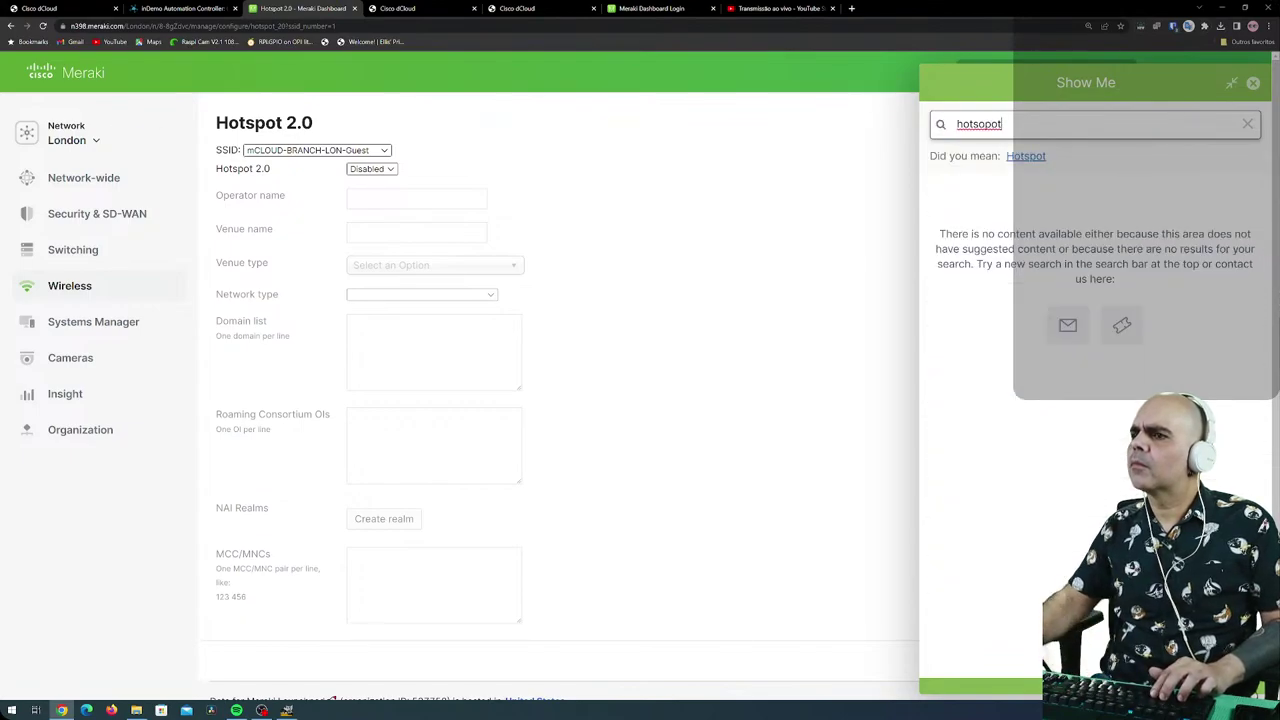
click(1027, 156)
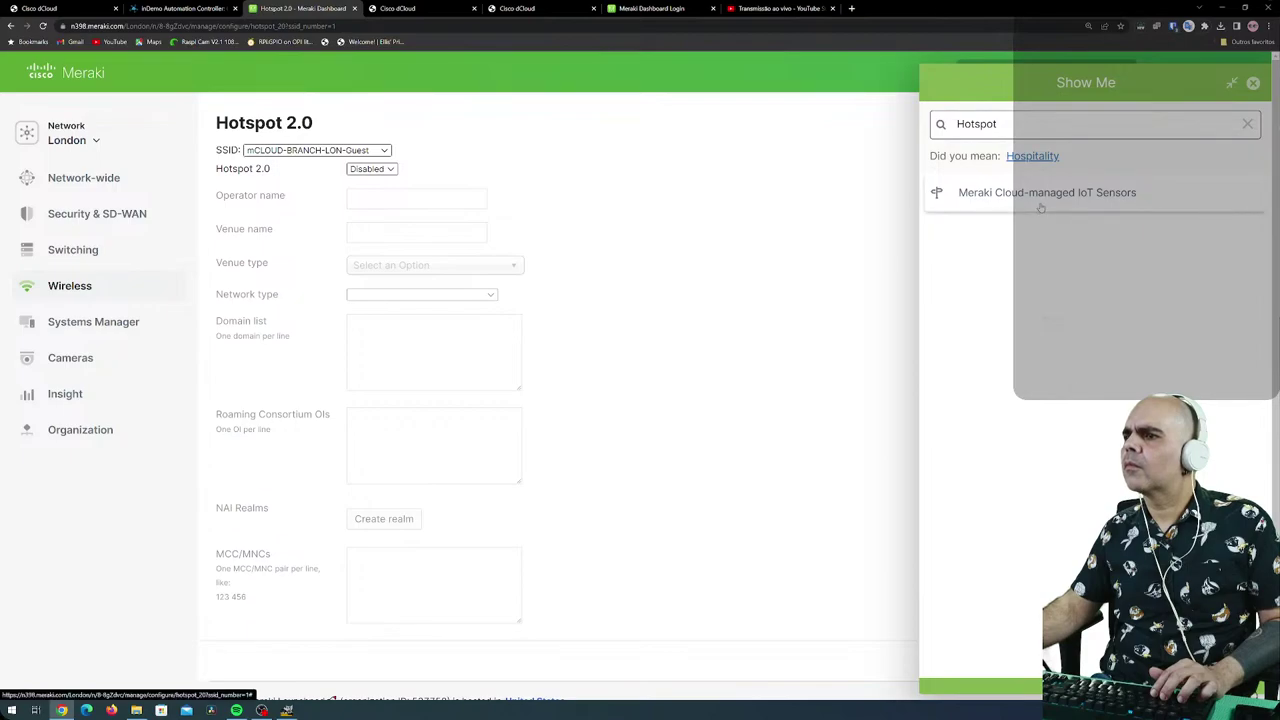
Open meraki.com in a new browser tab and go to its Documentation site.
click(851, 11)
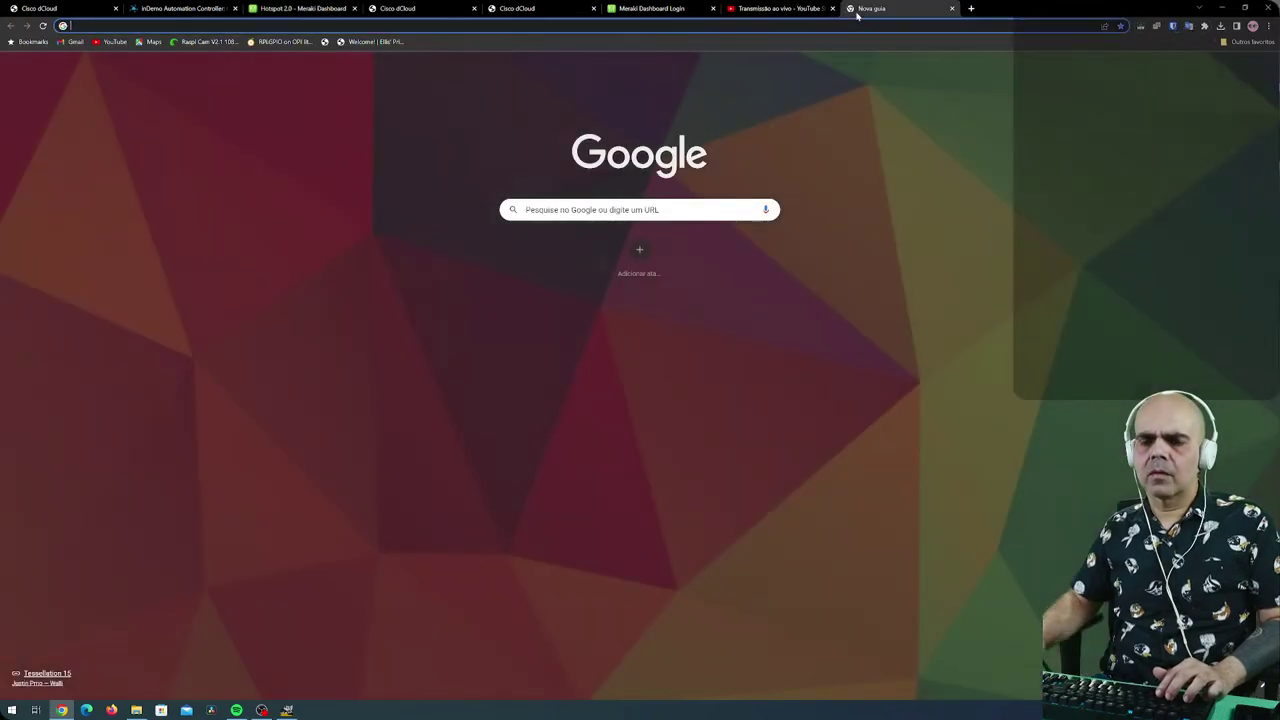
text(meraki)
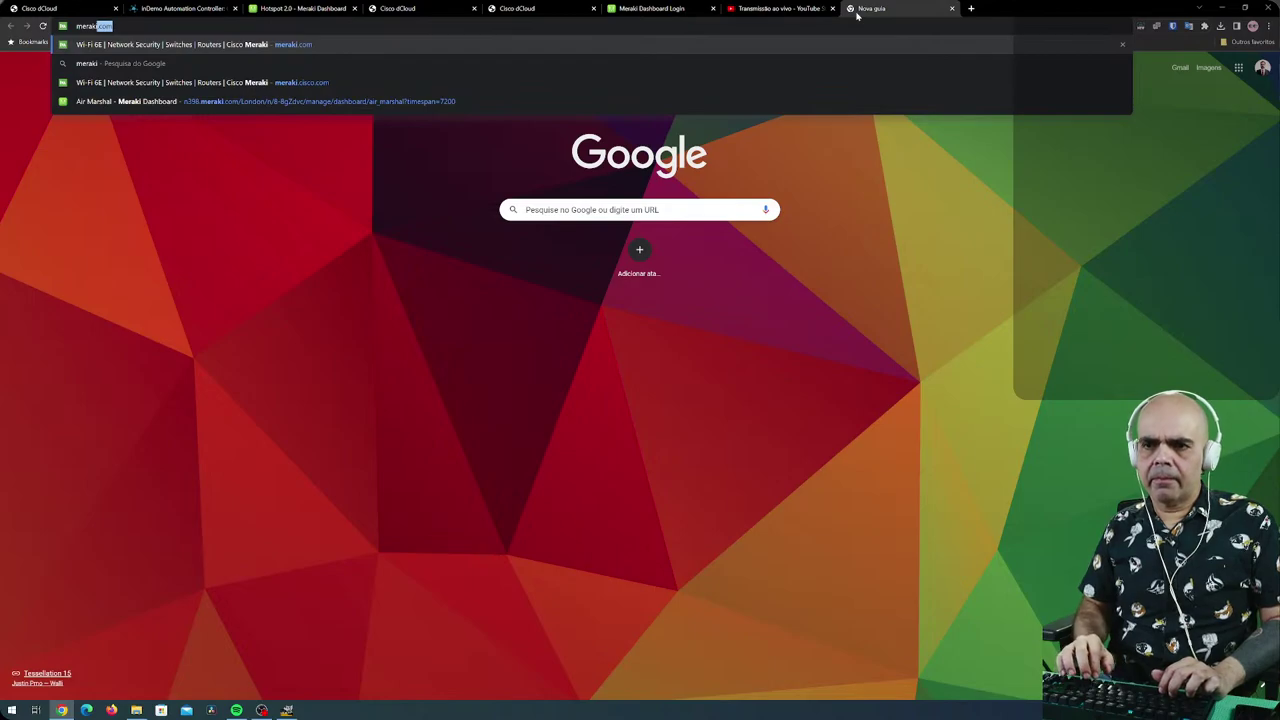
text(.com)
key(Return)
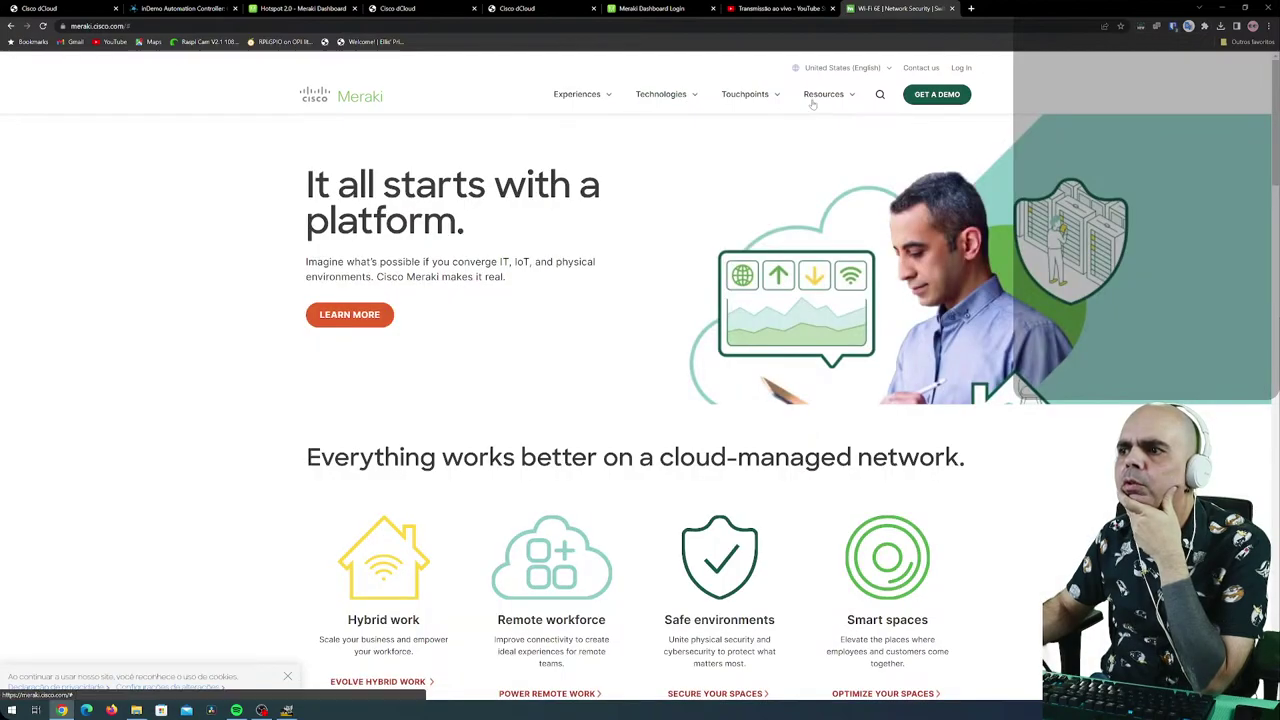
mouse_move(812, 104)
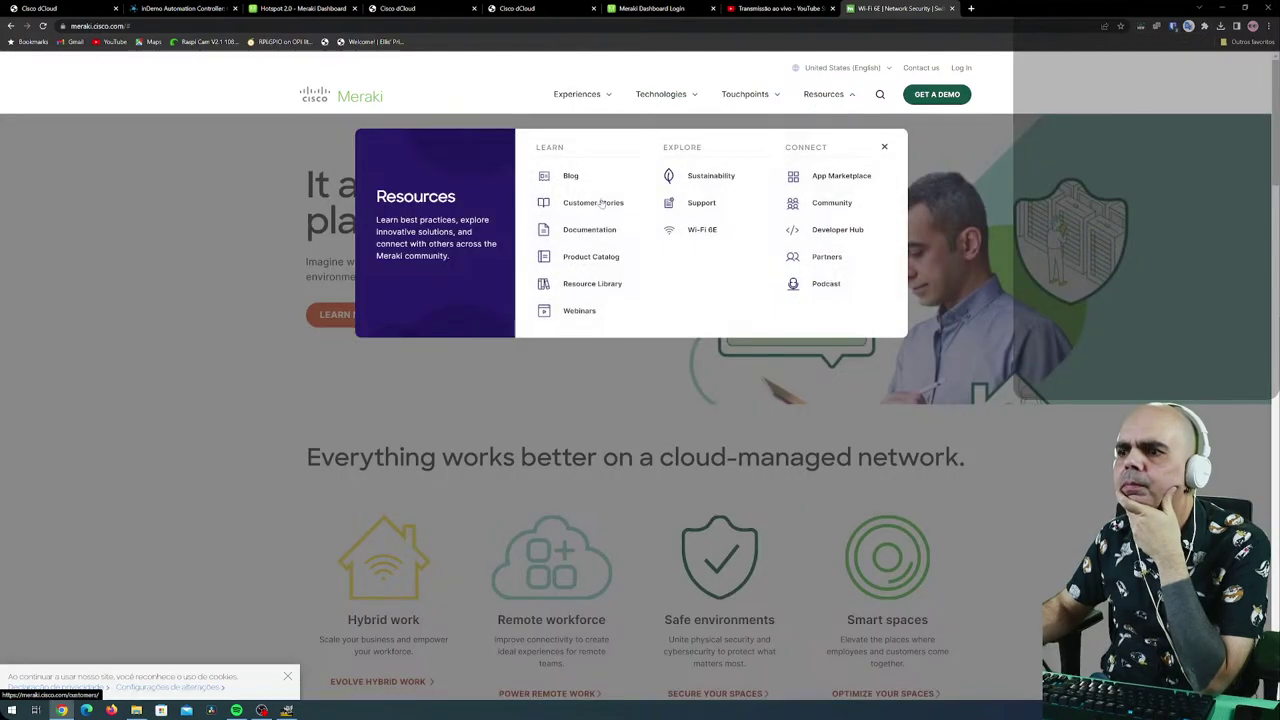
click(580, 231)
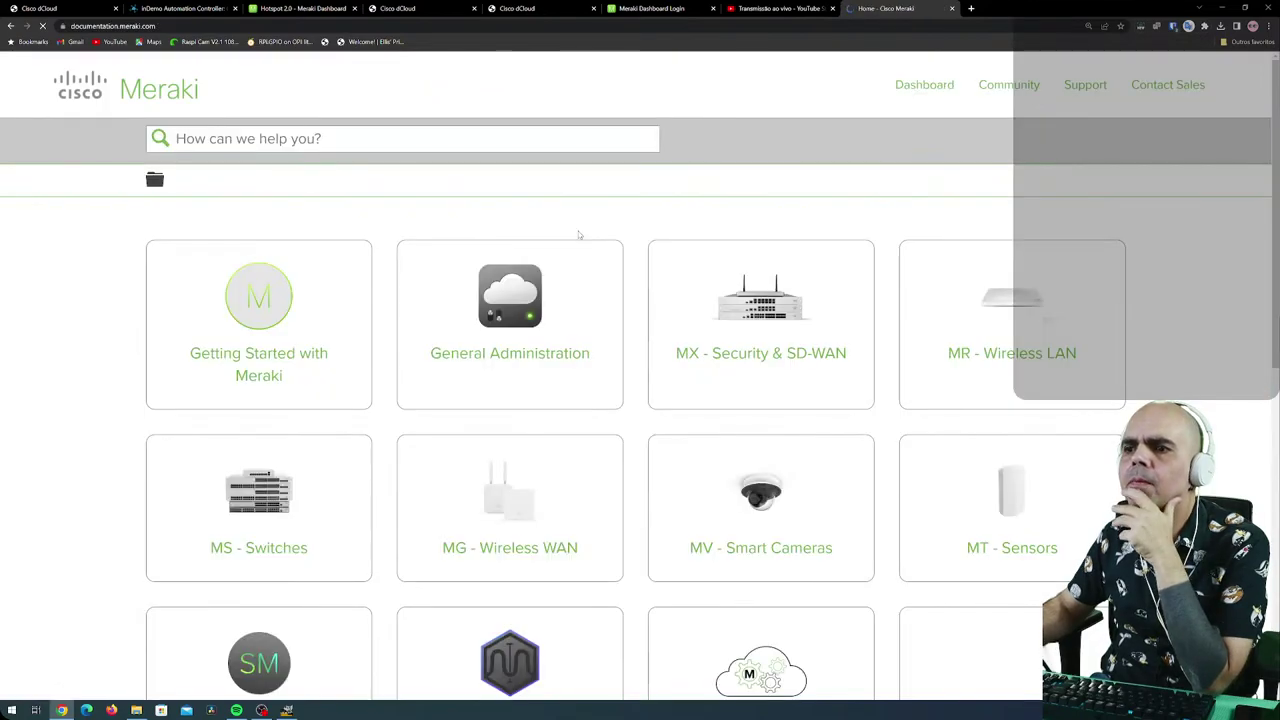
Search the Meraki documentation for "hotspot 2.0".
text(h)
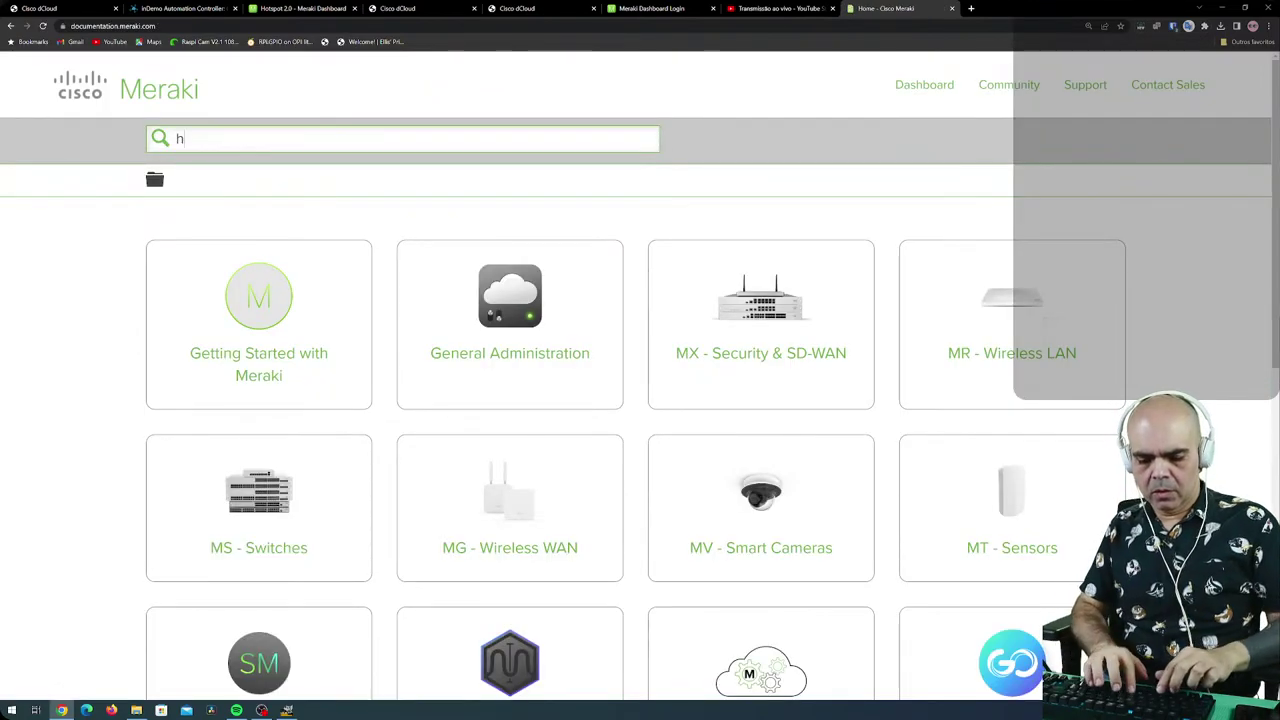
text(ots)
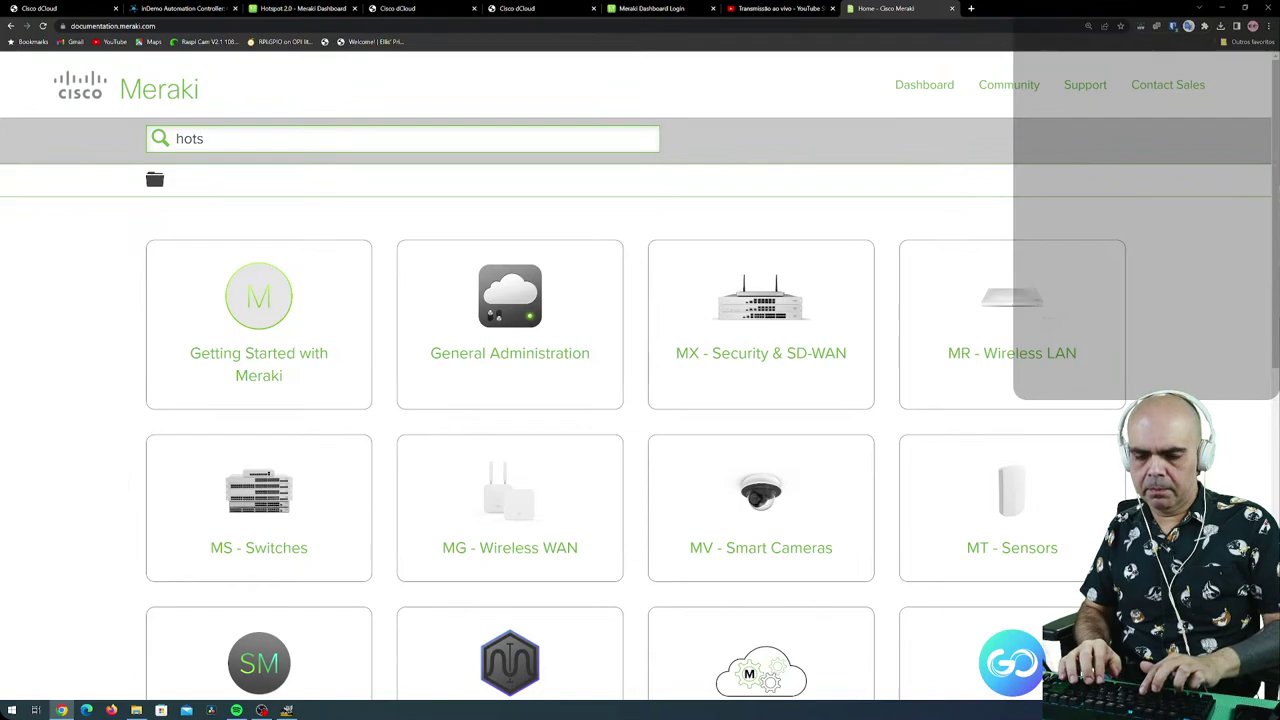
text(pot 2.0)
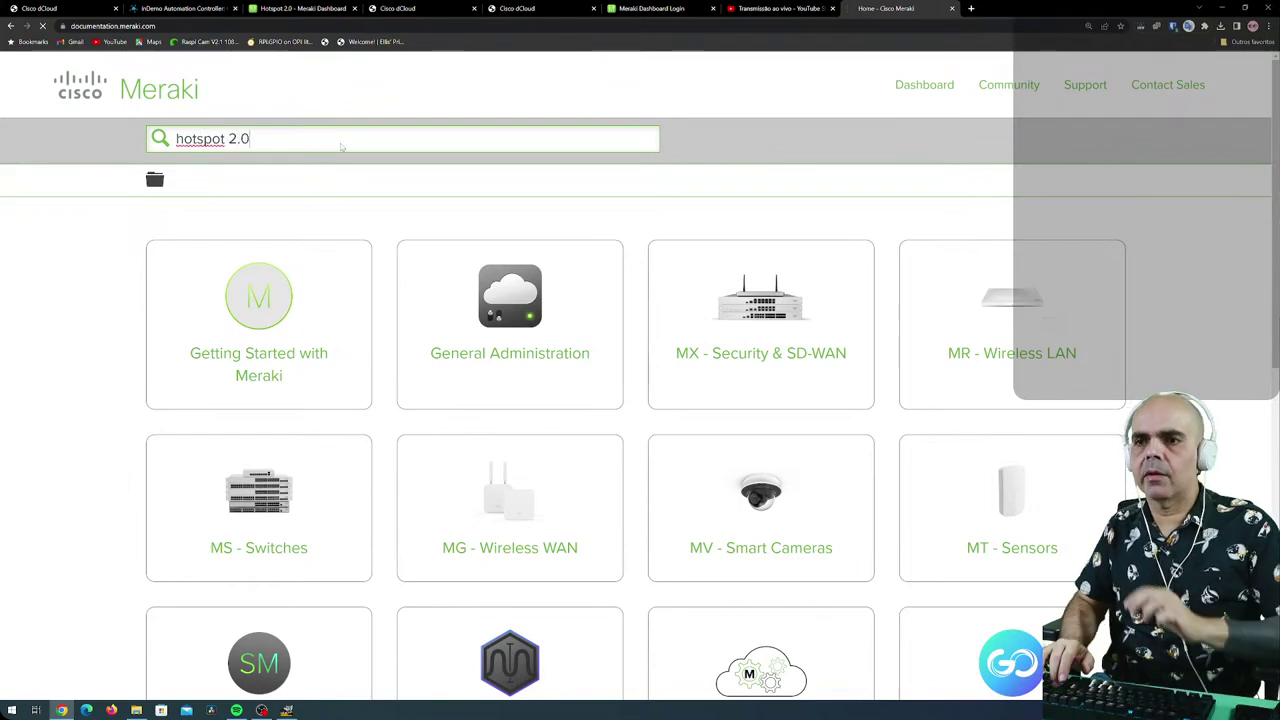
key(Return)
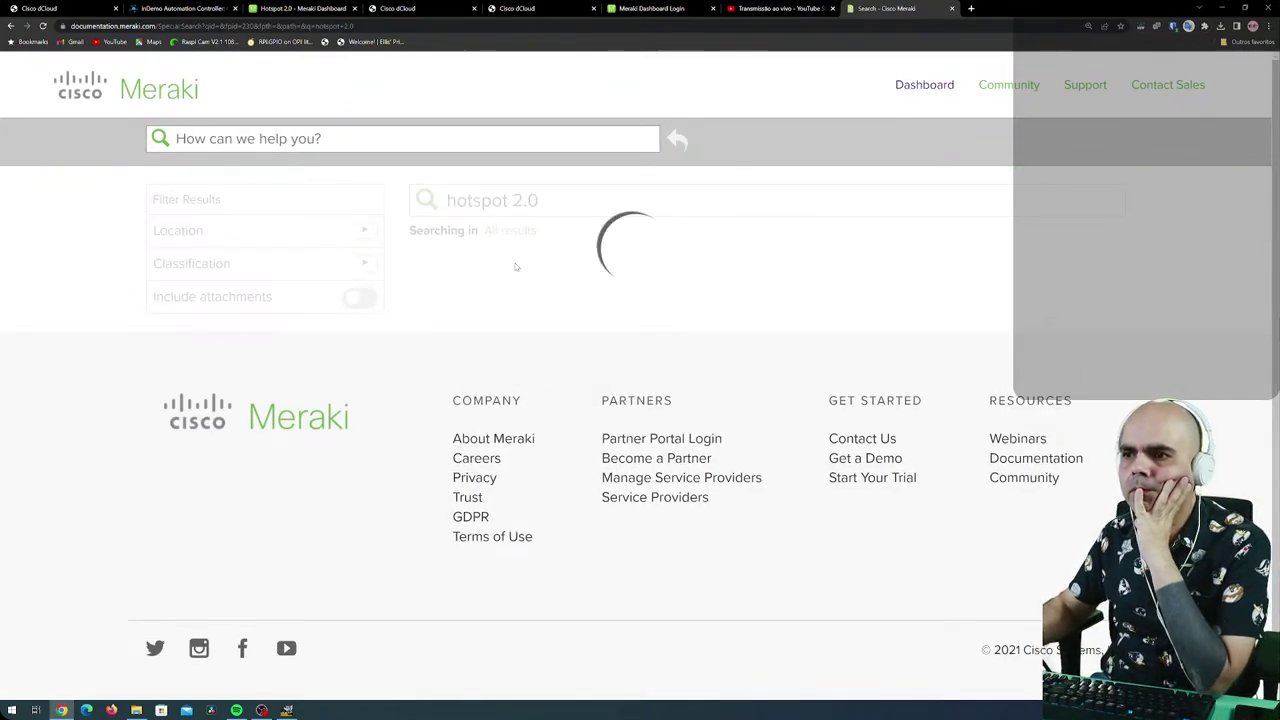
Read the Hotspot 2.0 article in the Meraki documentation, close its tab and dismiss the dashboard's Show Me guide.
click(449, 299)
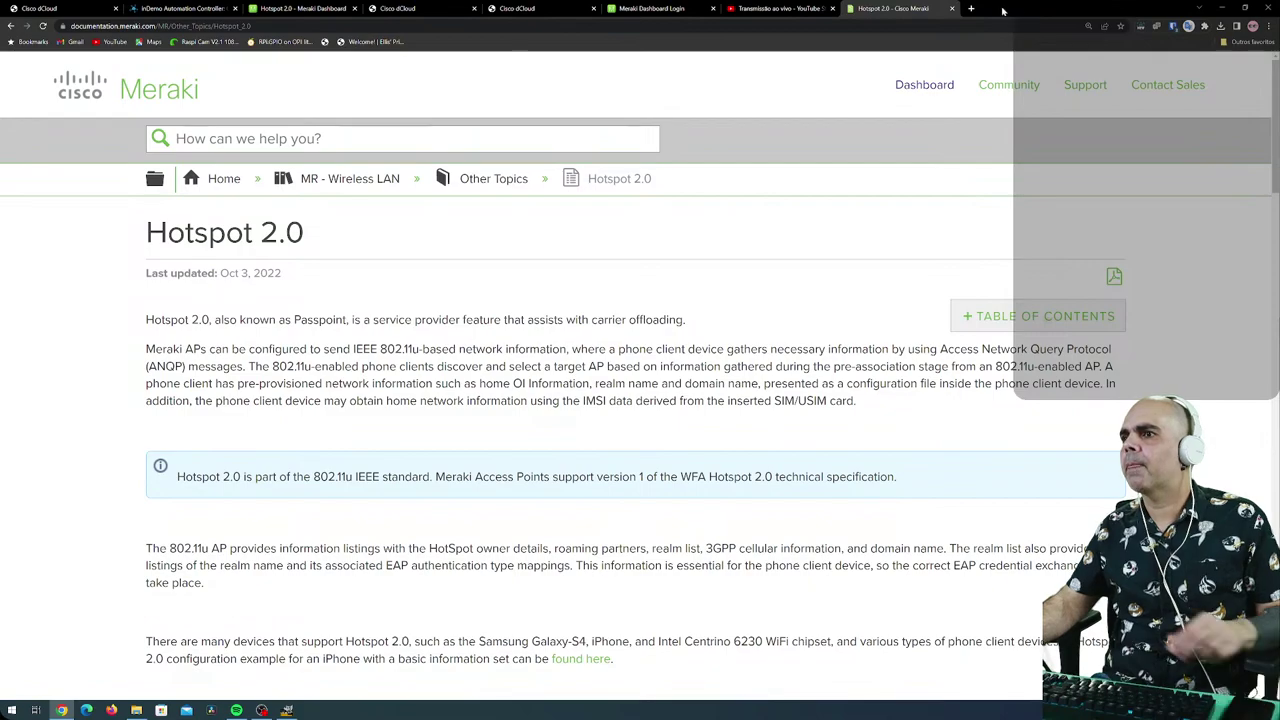
click(955, 8)
click(657, 9)
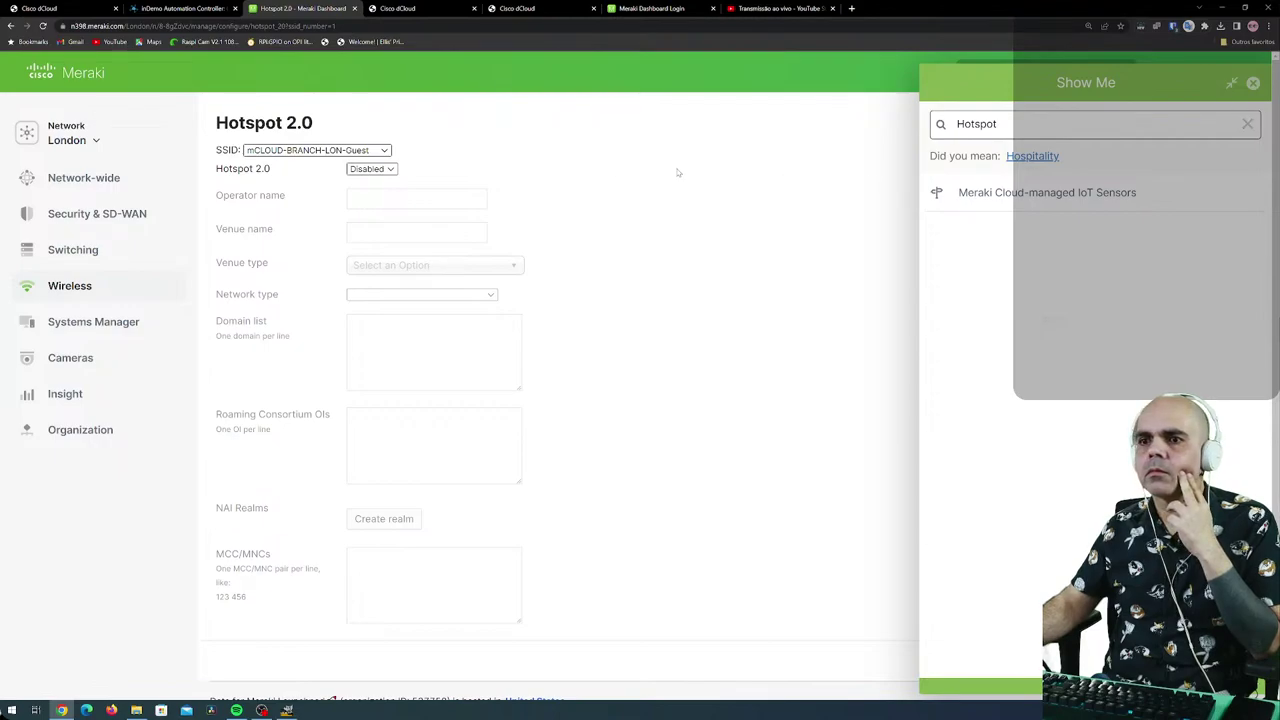
click(677, 172)
Open the London network's camera list and view the video feed of camera BRANCH-LON-MV12N-1D.
mouse_move(83, 297)
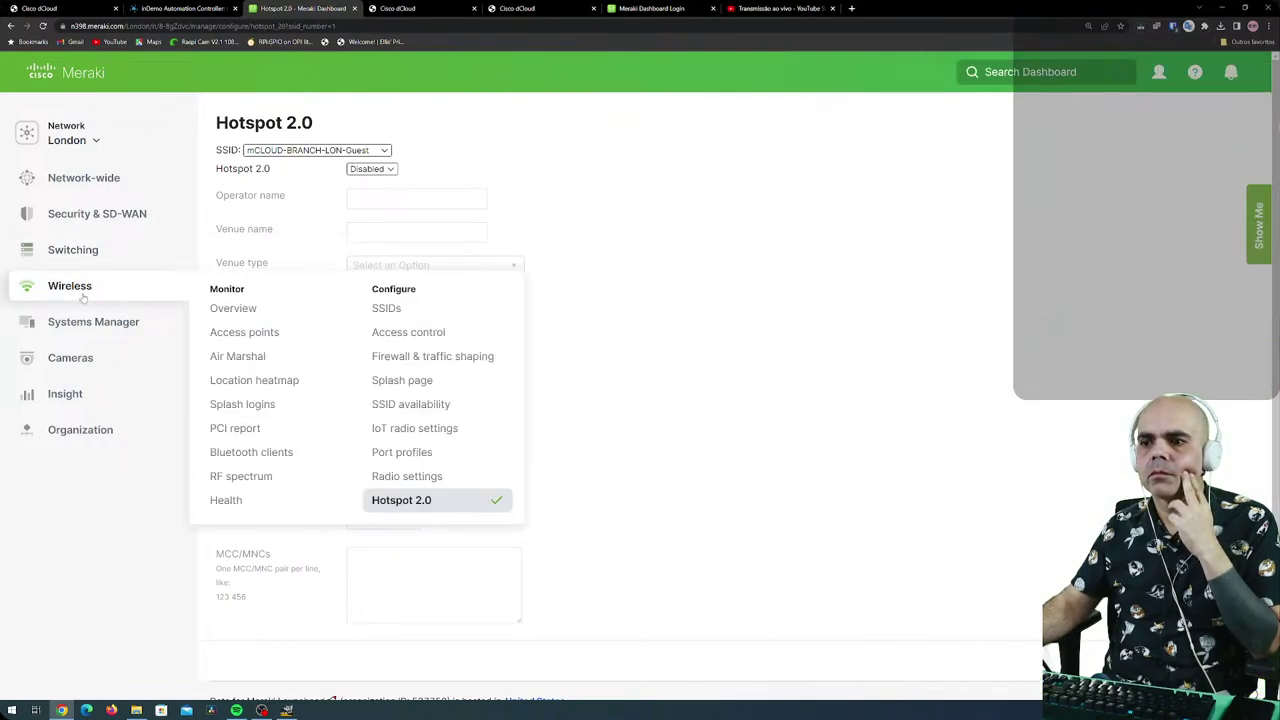
mouse_move(90, 320)
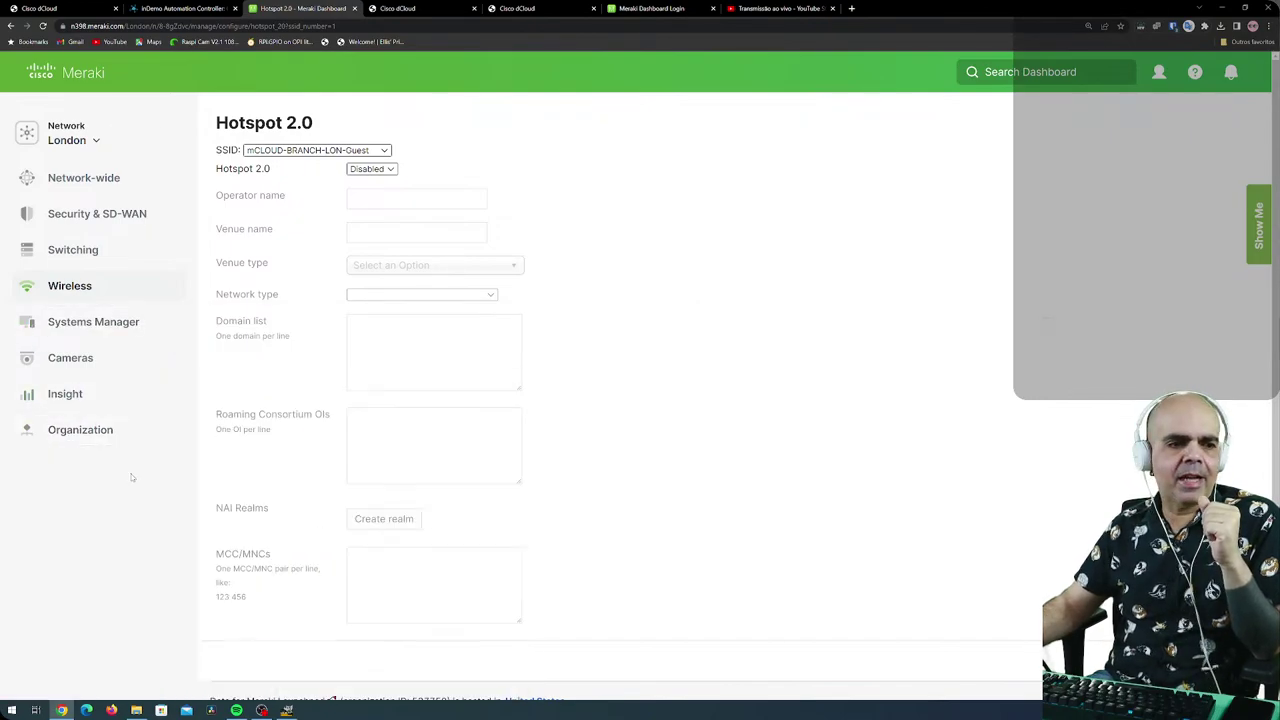
mouse_move(140, 287)
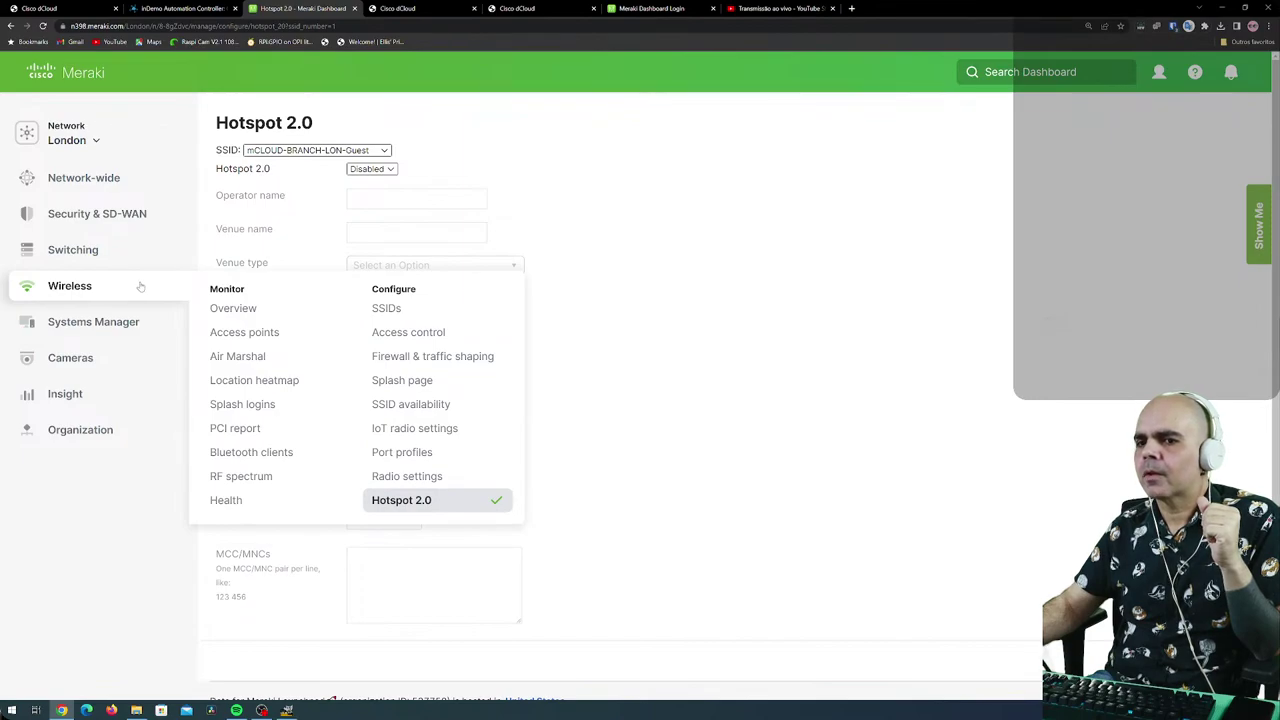
mouse_move(130, 334)
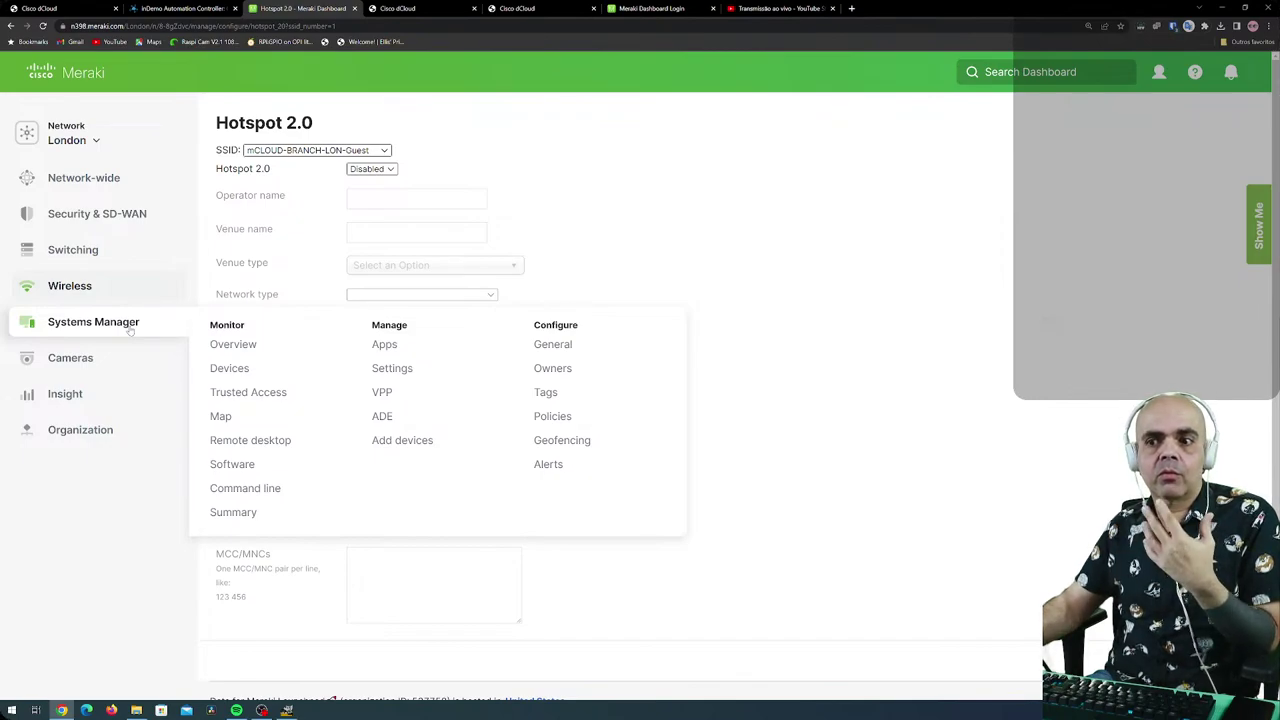
mouse_move(120, 363)
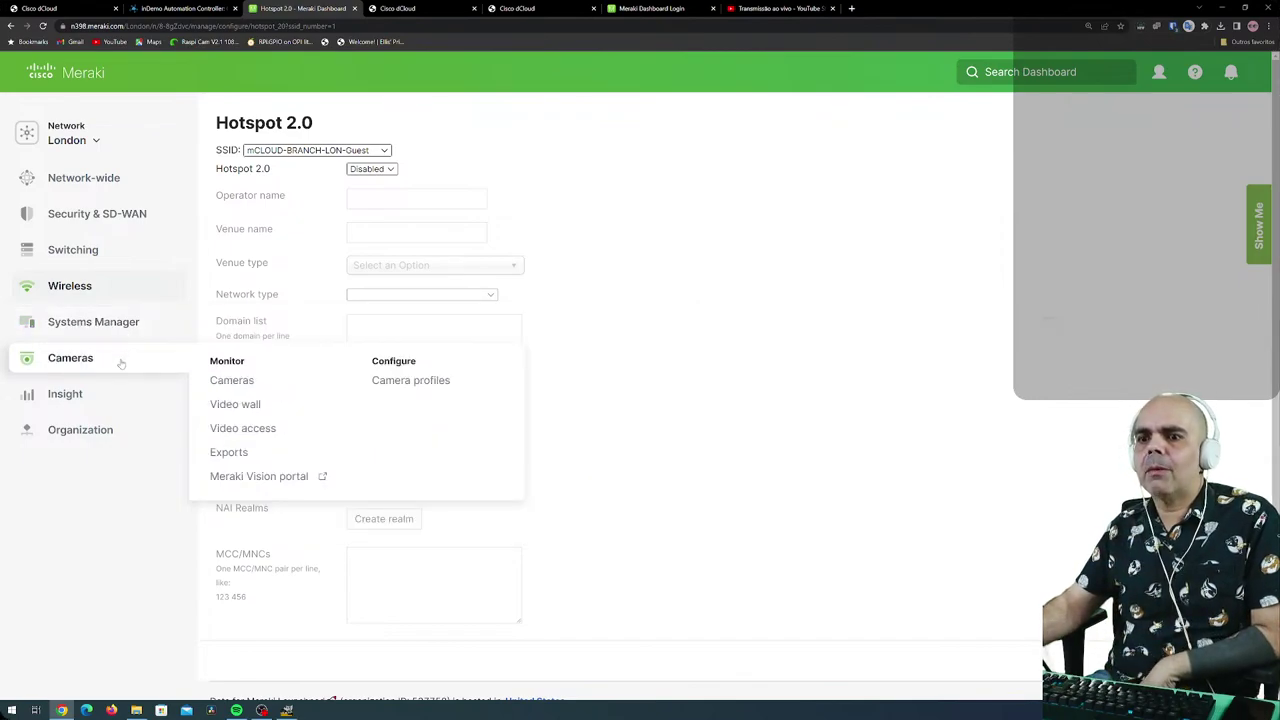
click(235, 382)
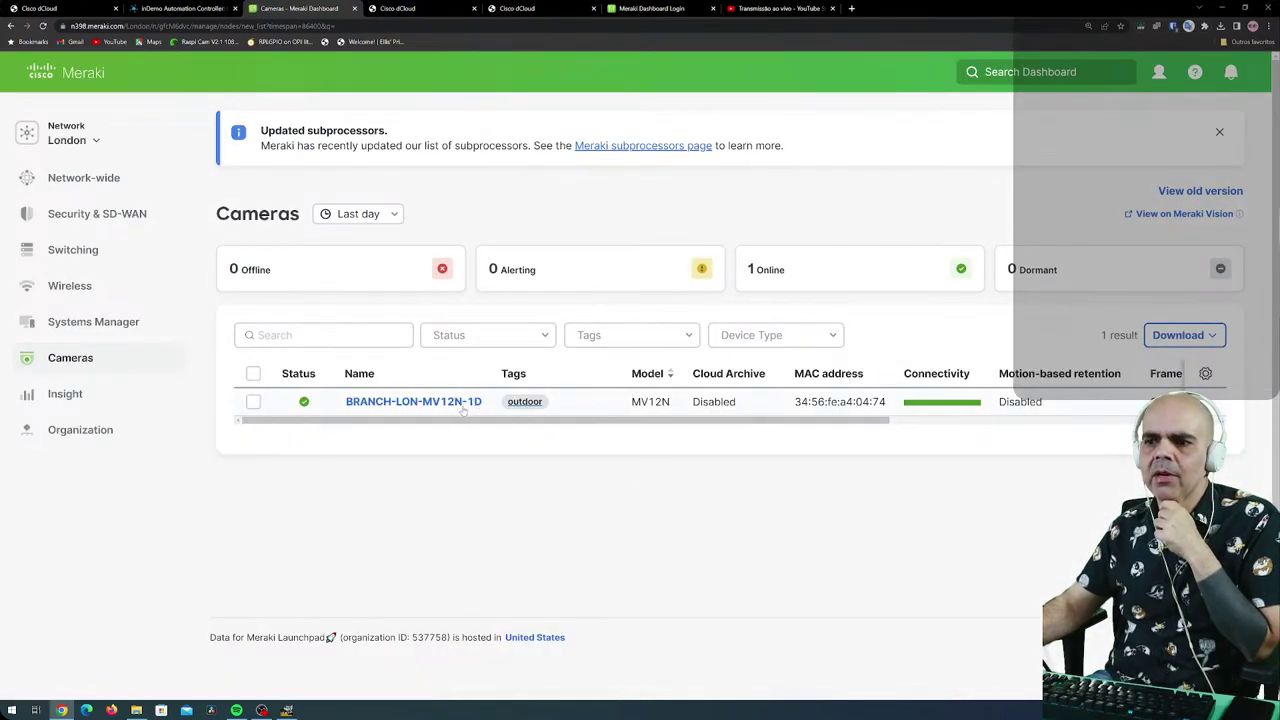
click(462, 404)
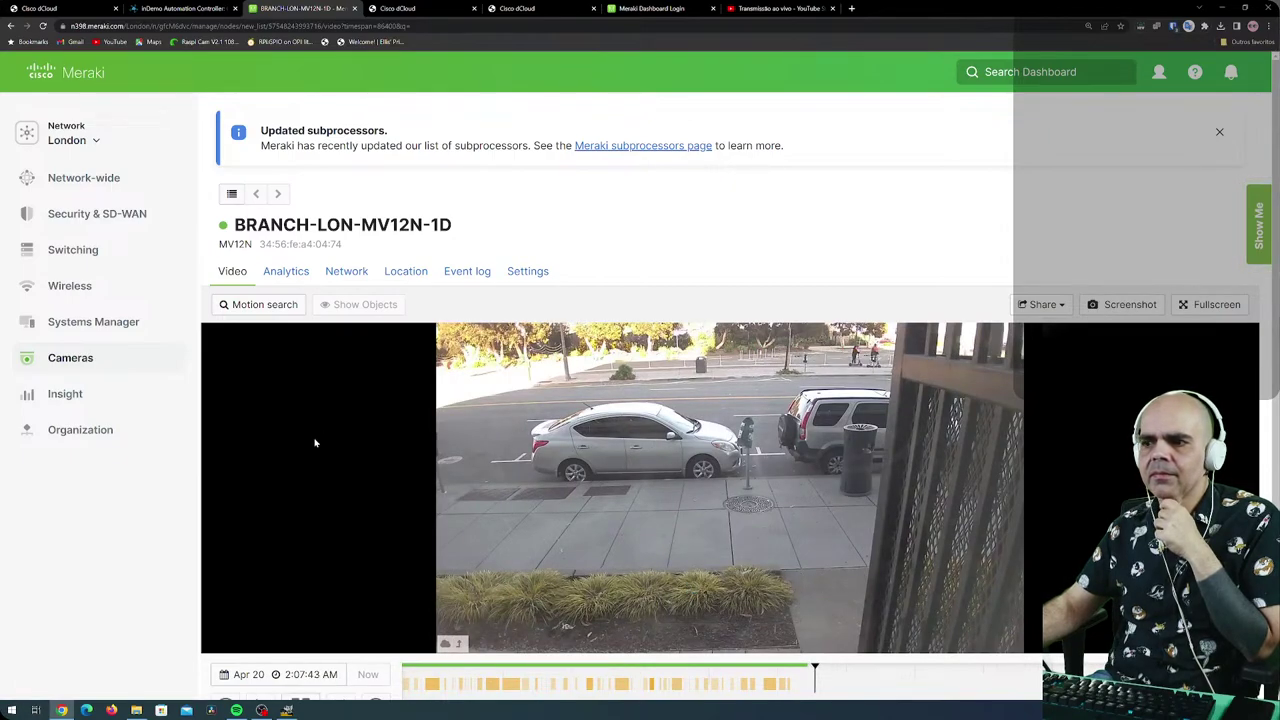
scroll(309, 455, down, 2)
scroll(309, 450, up, 2)
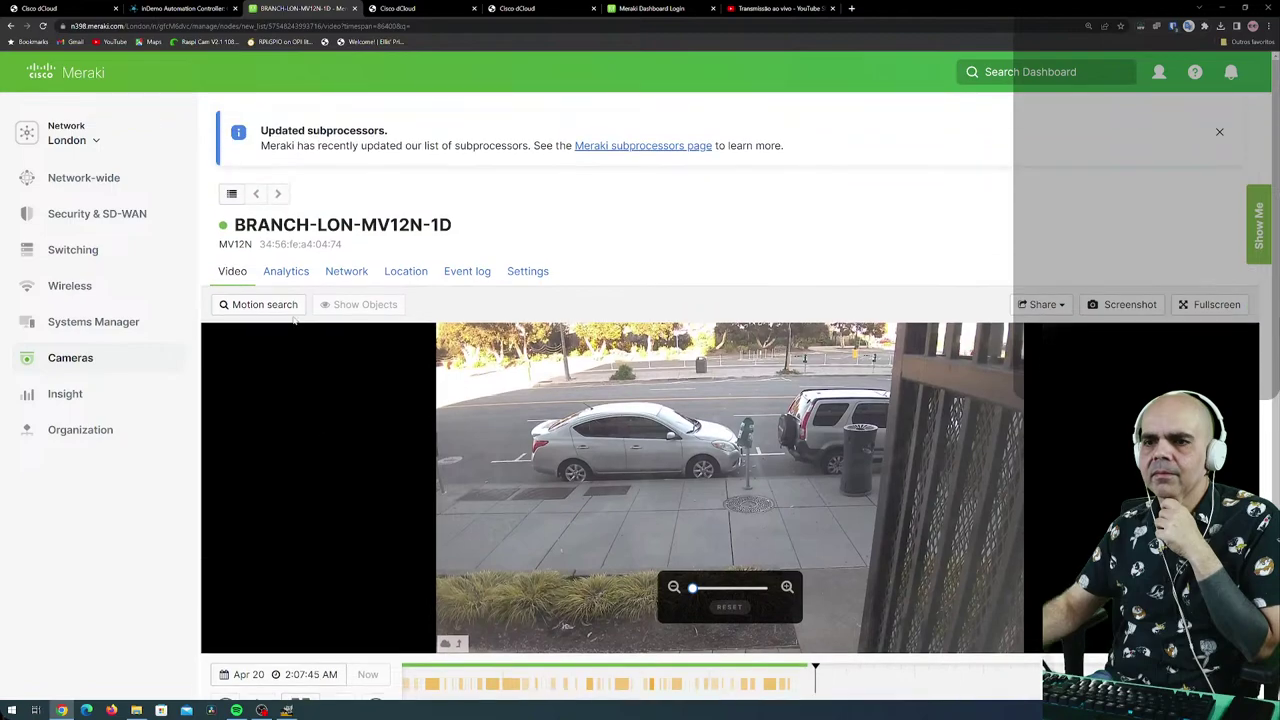
Review the camera's analytics, network details, location and event log.
click(290, 273)
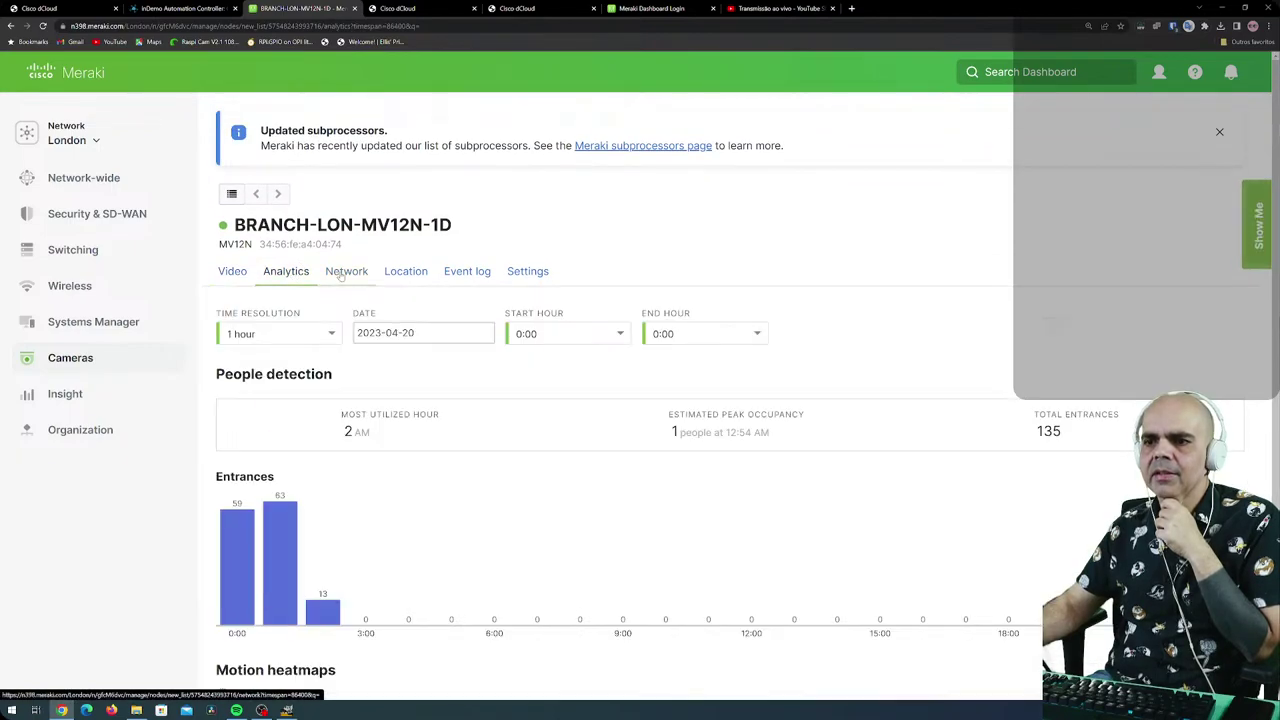
click(340, 273)
scroll(329, 511, down, 3)
scroll(329, 511, down, 2)
scroll(340, 500, up, 5)
click(412, 240)
click(452, 240)
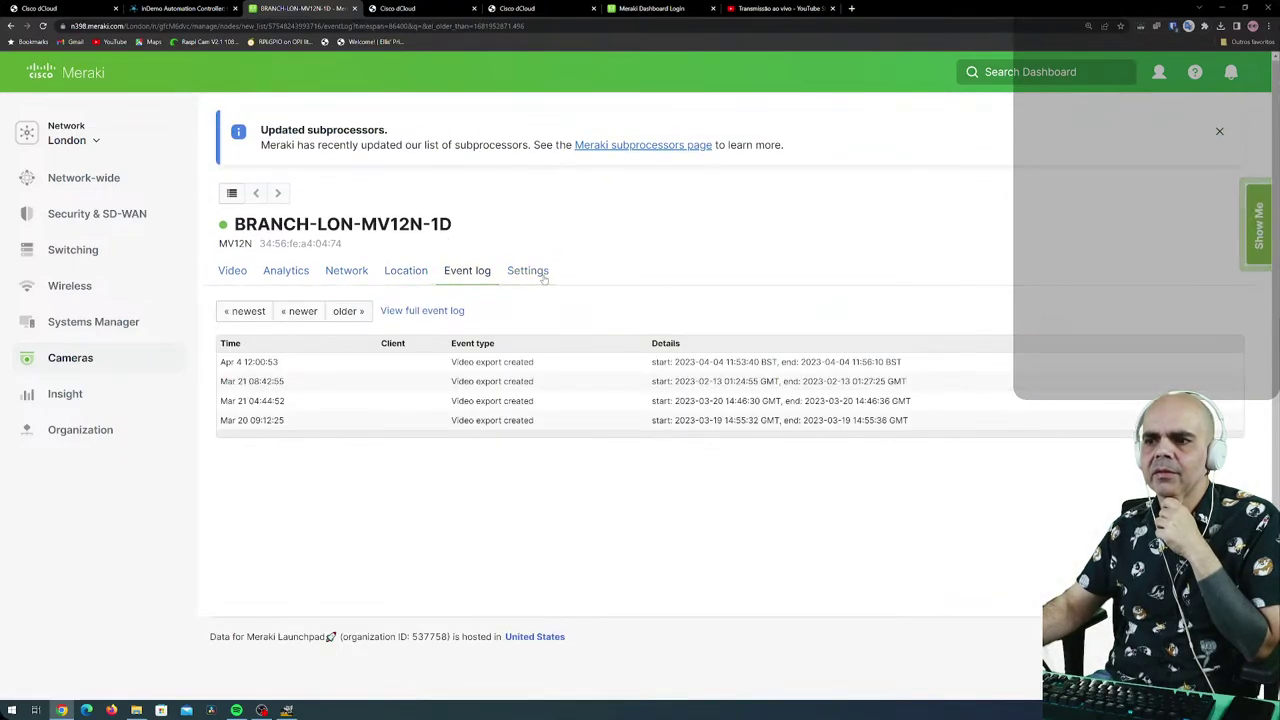
Open the camera's video settings and examine its quality and retention options.
click(528, 271)
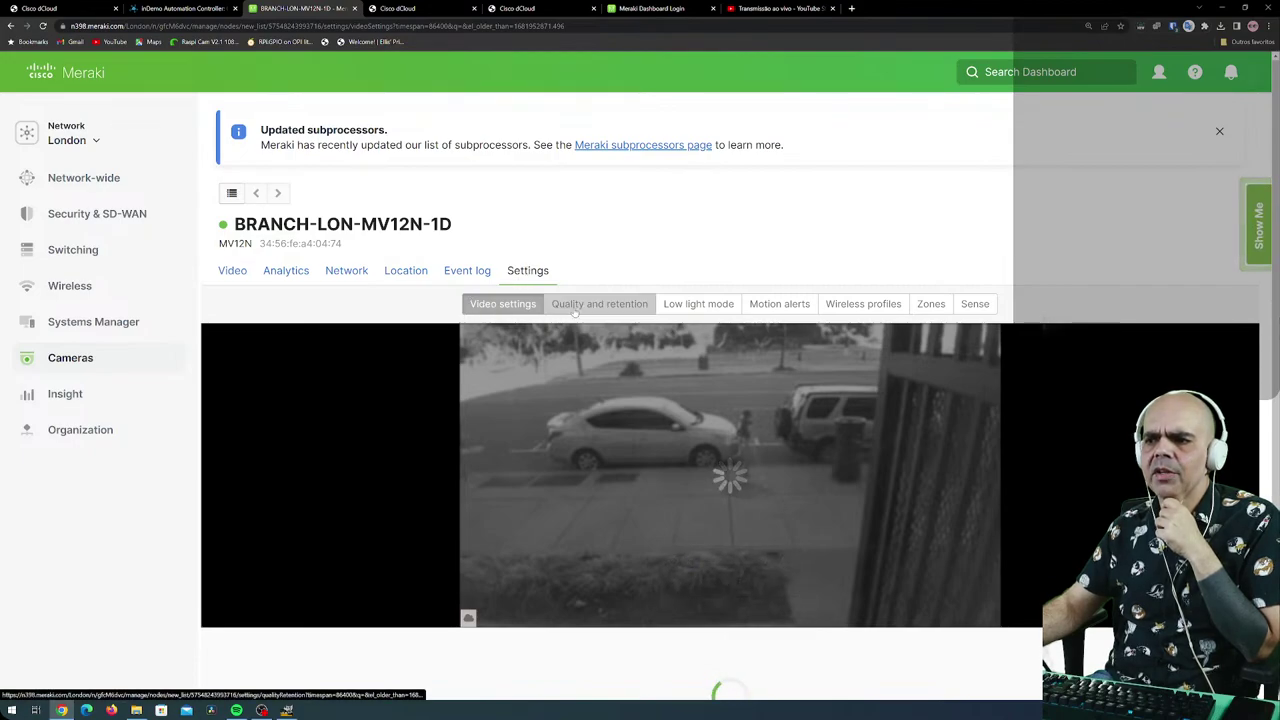
click(575, 306)
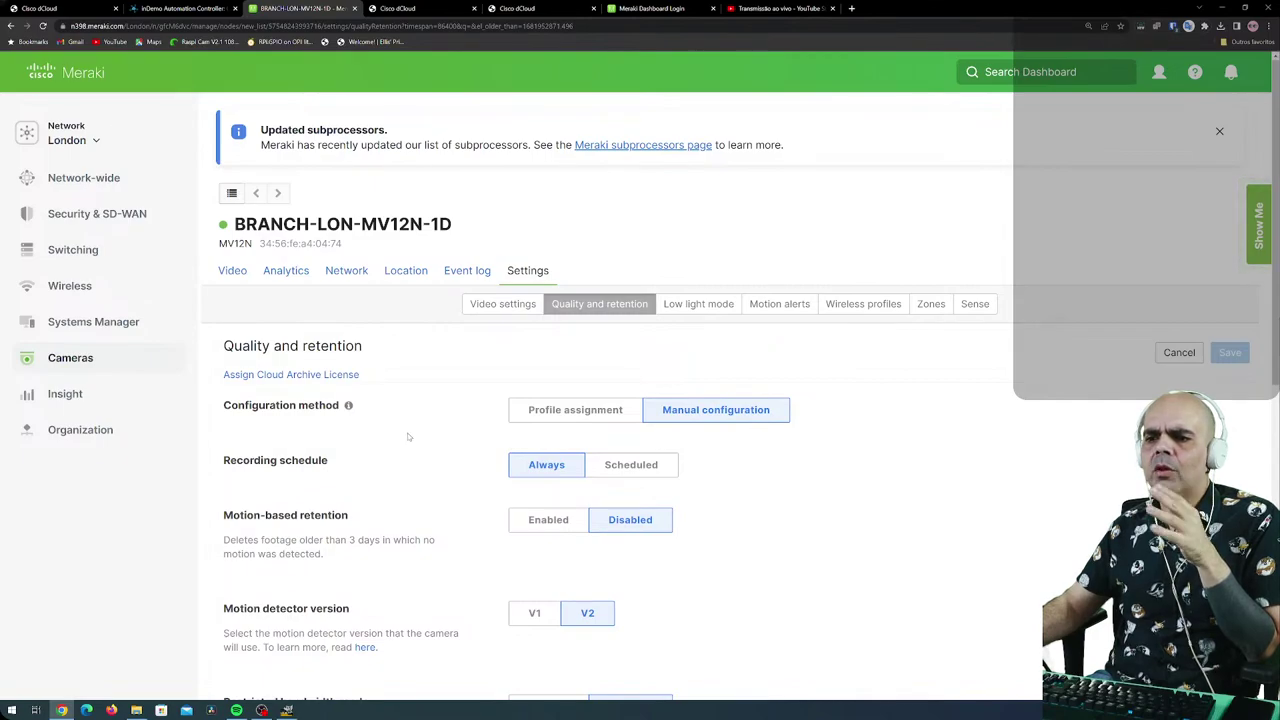
scroll(451, 448, down, 3)
scroll(451, 448, up, 3)
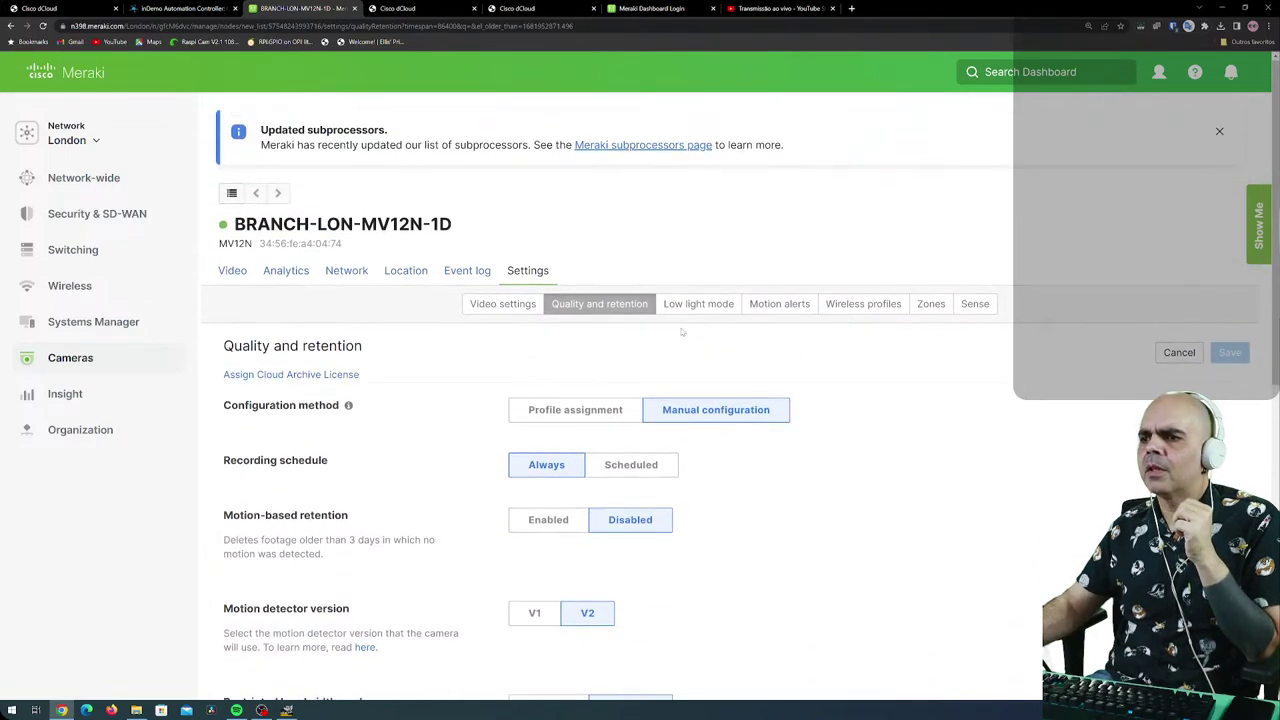
scroll(600, 400, down, 1)
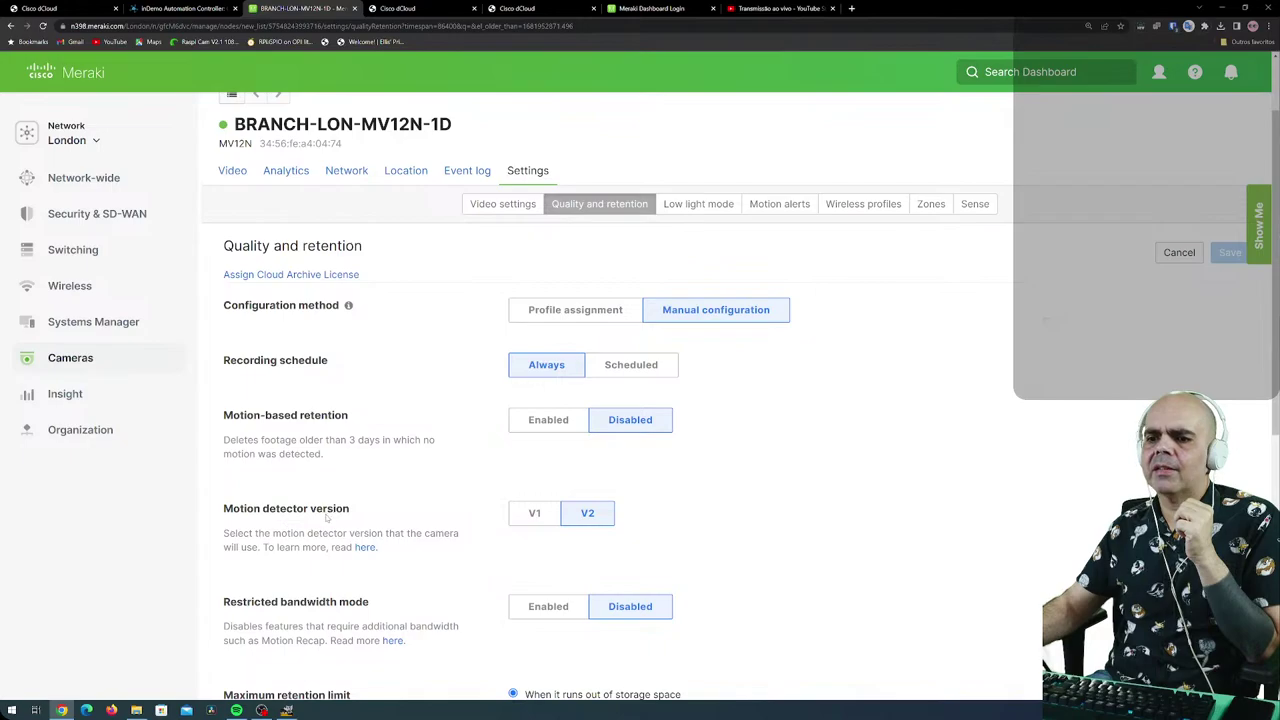
Review the camera's low light mode, motion alerts, wireless profiles, zones and Sense settings.
click(698, 204)
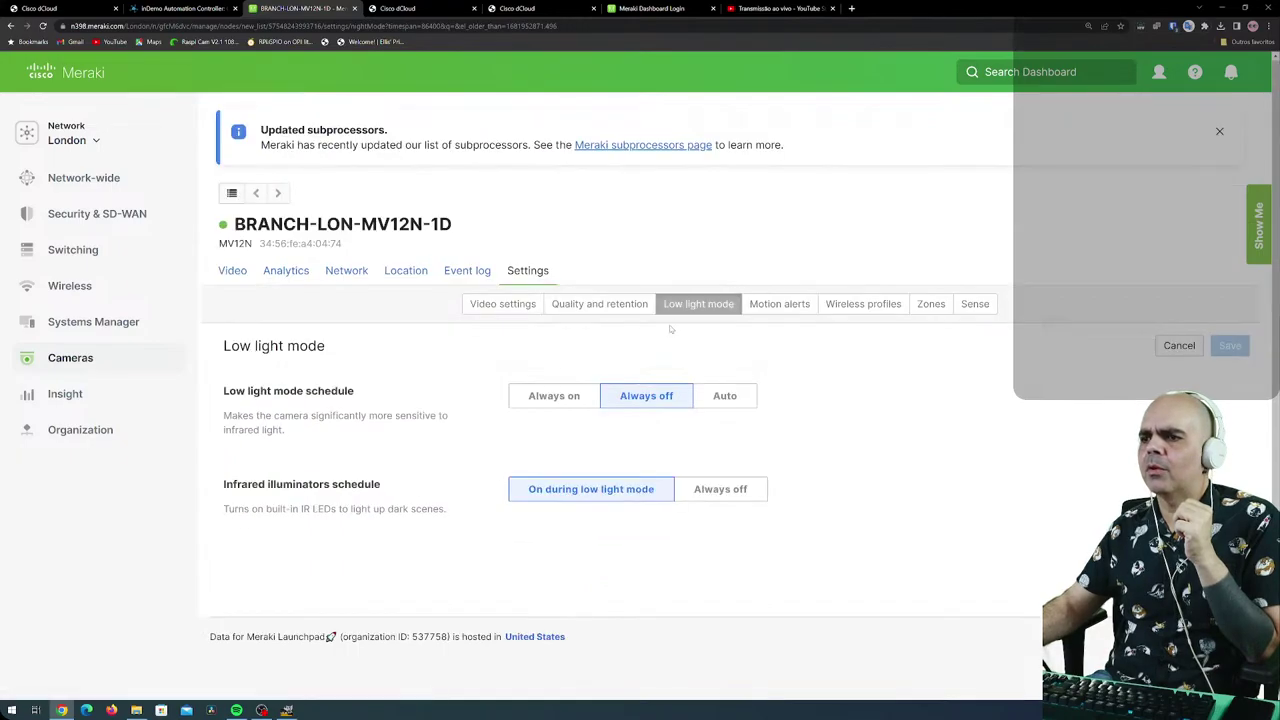
click(775, 306)
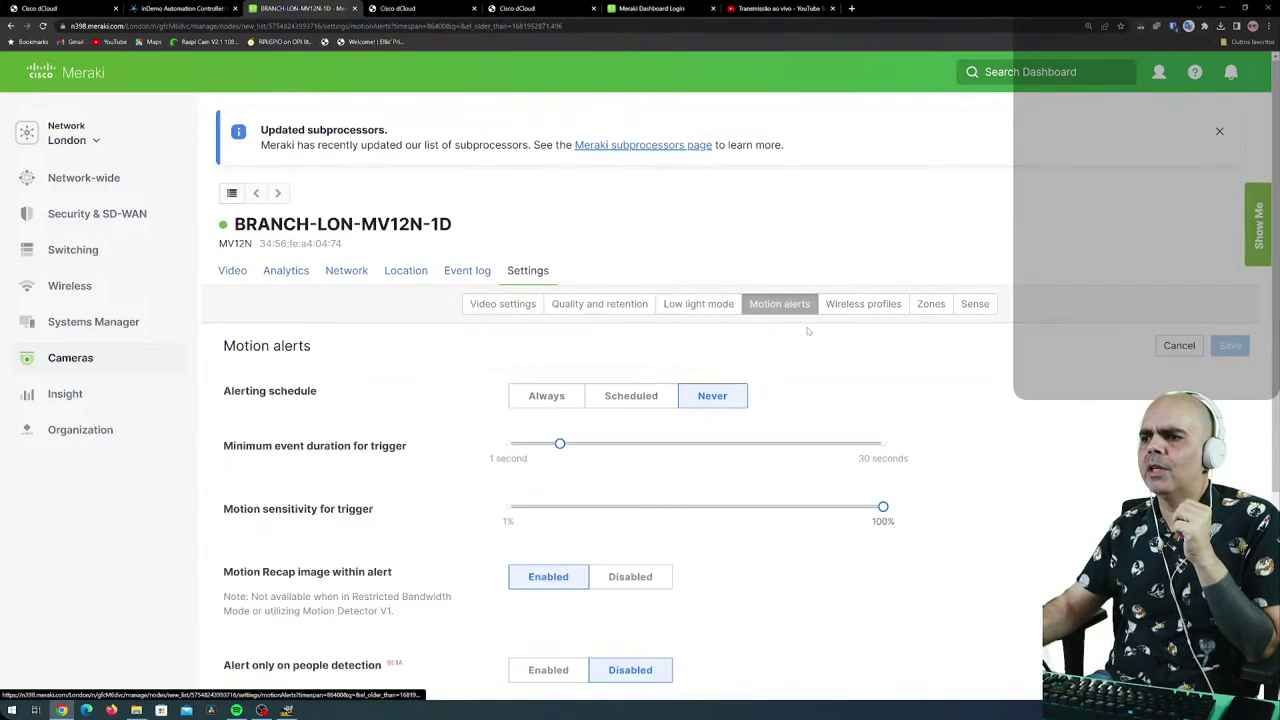
click(862, 306)
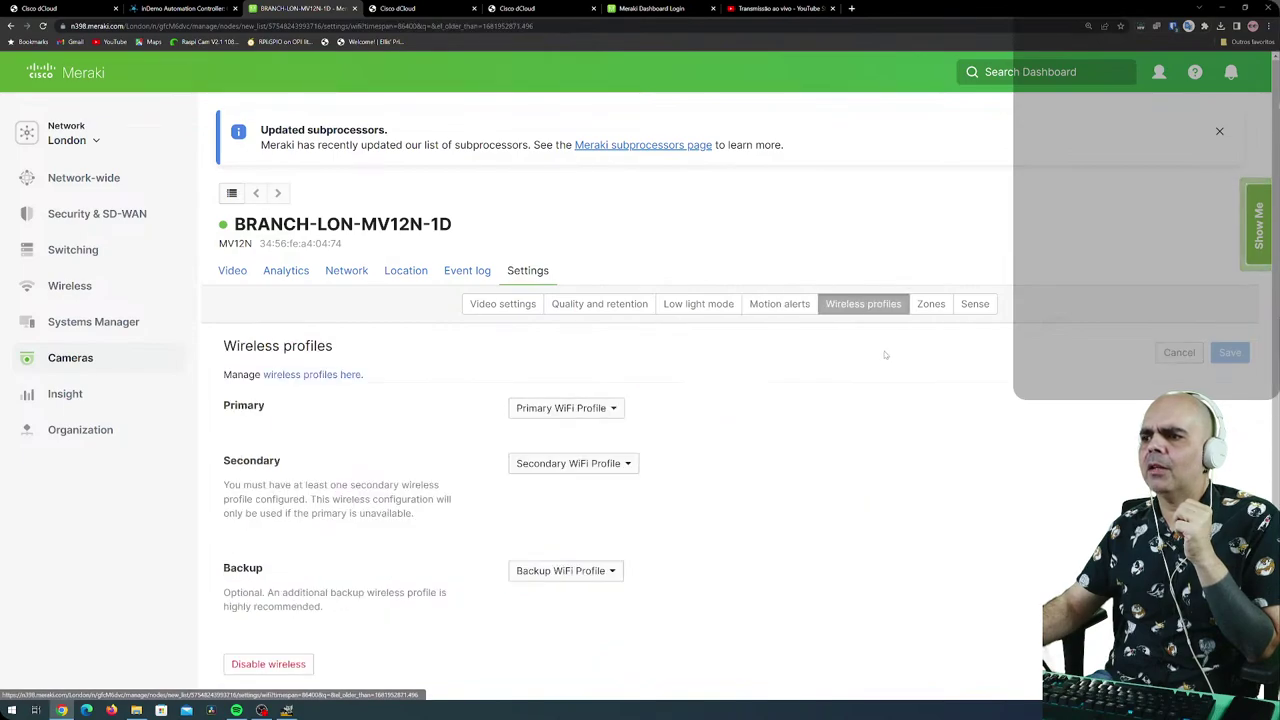
click(931, 304)
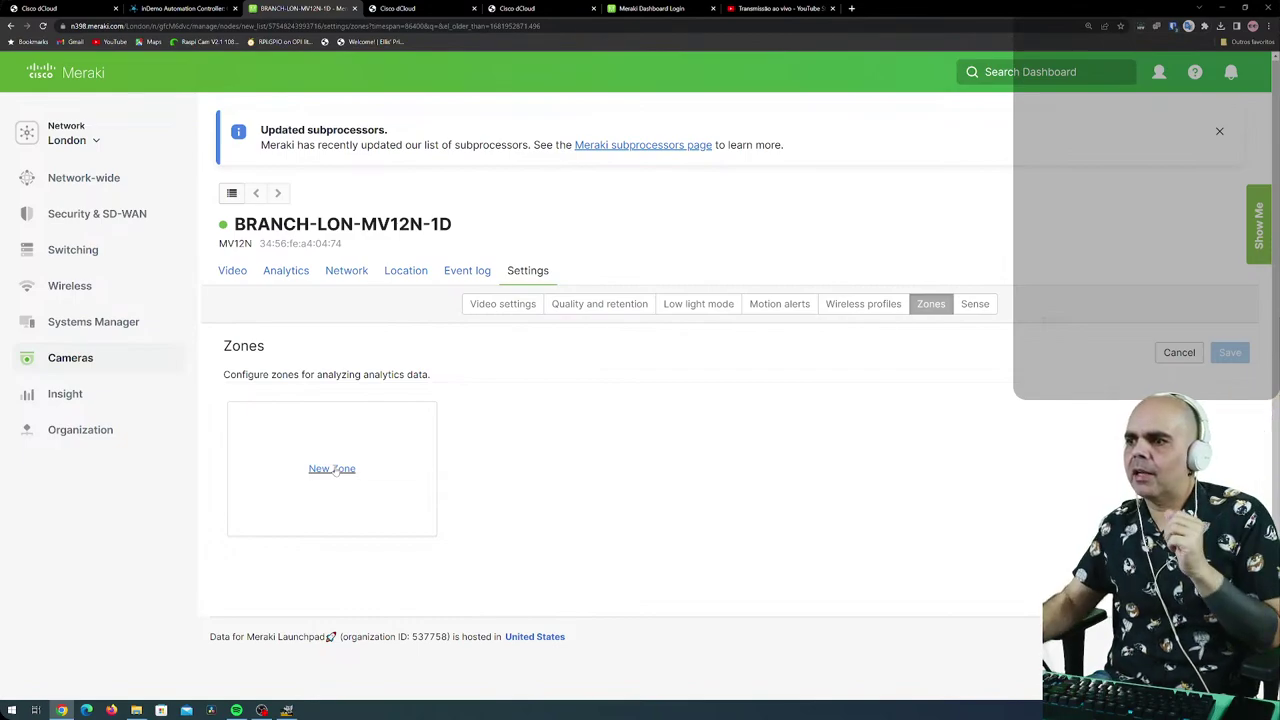
click(982, 305)
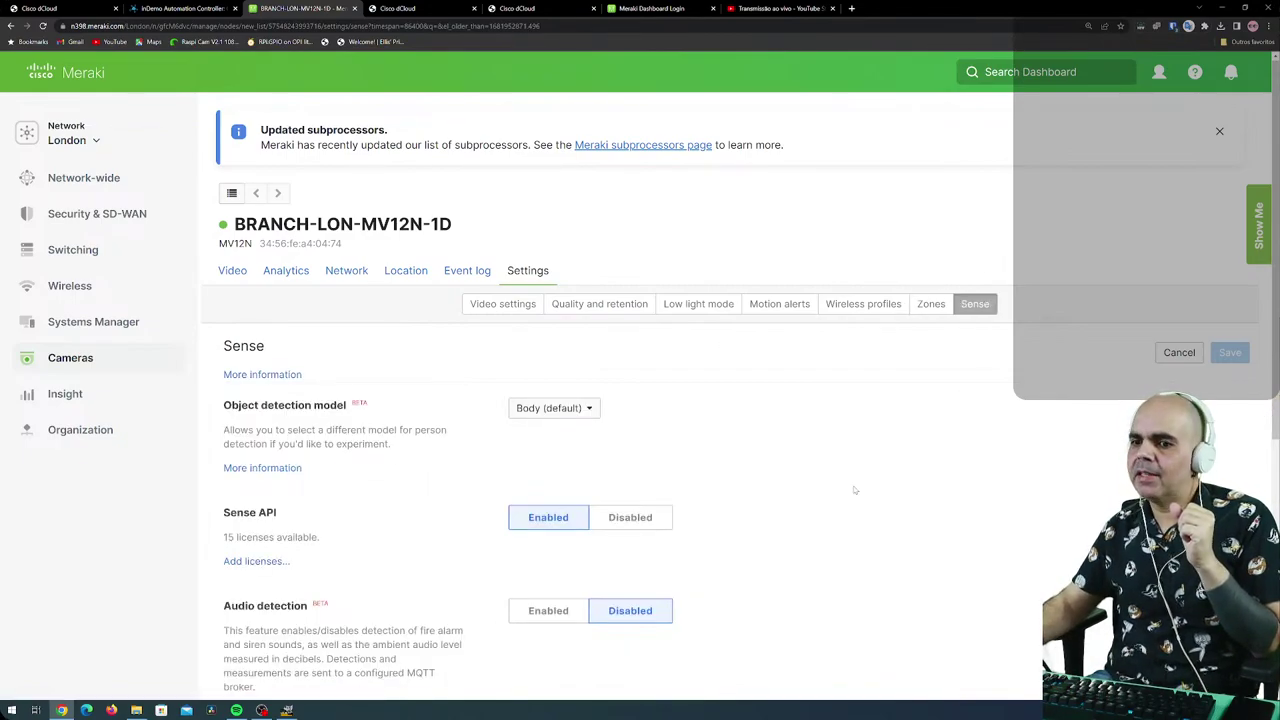
View the network's video wall and its video access log.
mouse_move(107, 352)
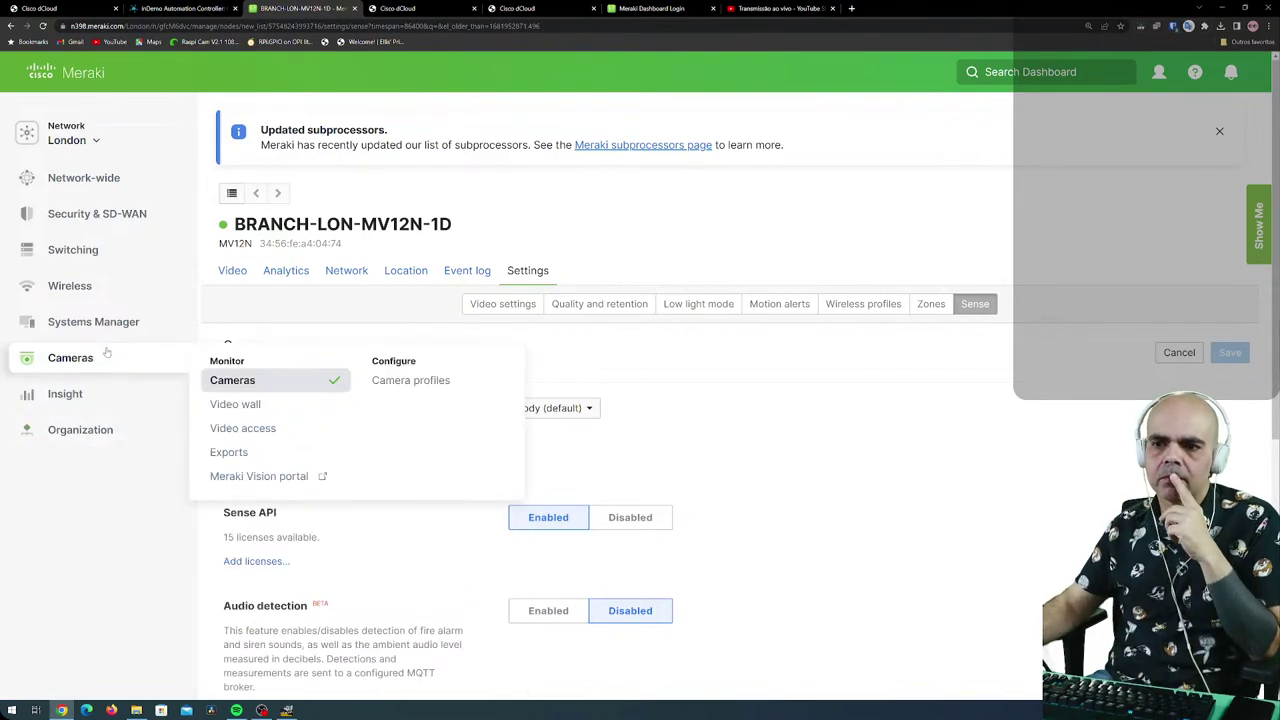
click(233, 405)
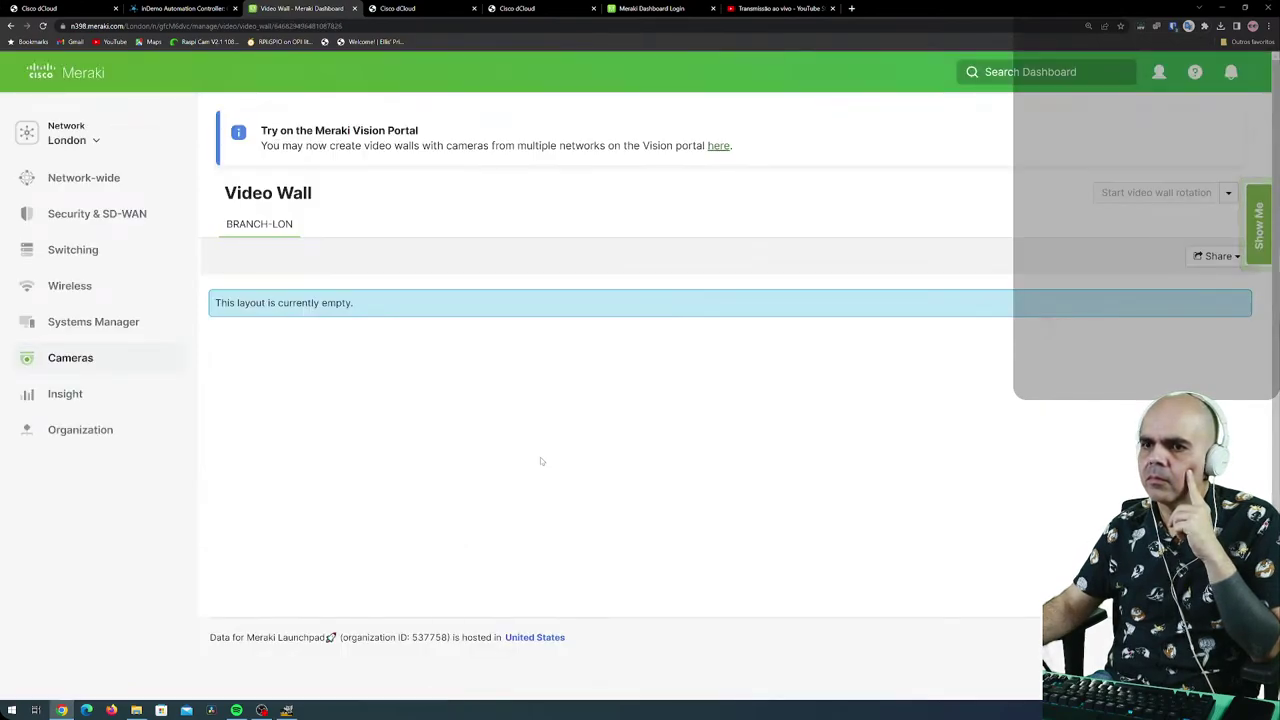
mouse_move(158, 360)
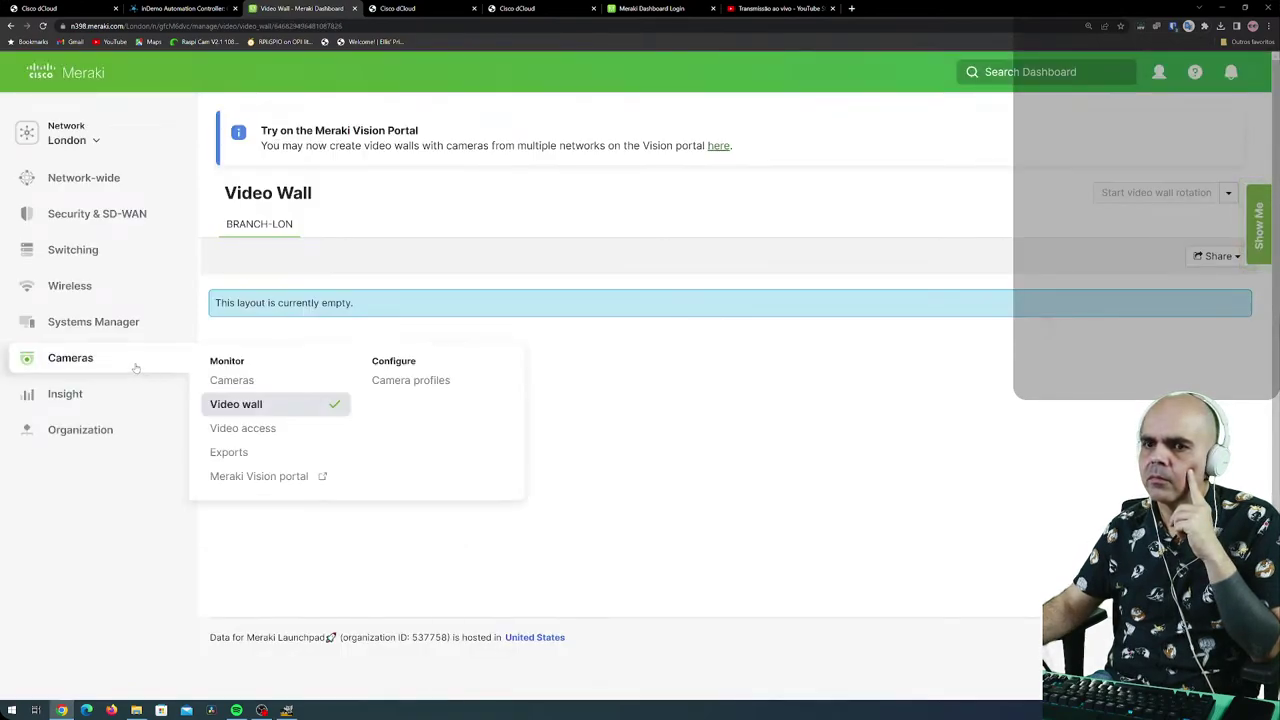
click(259, 428)
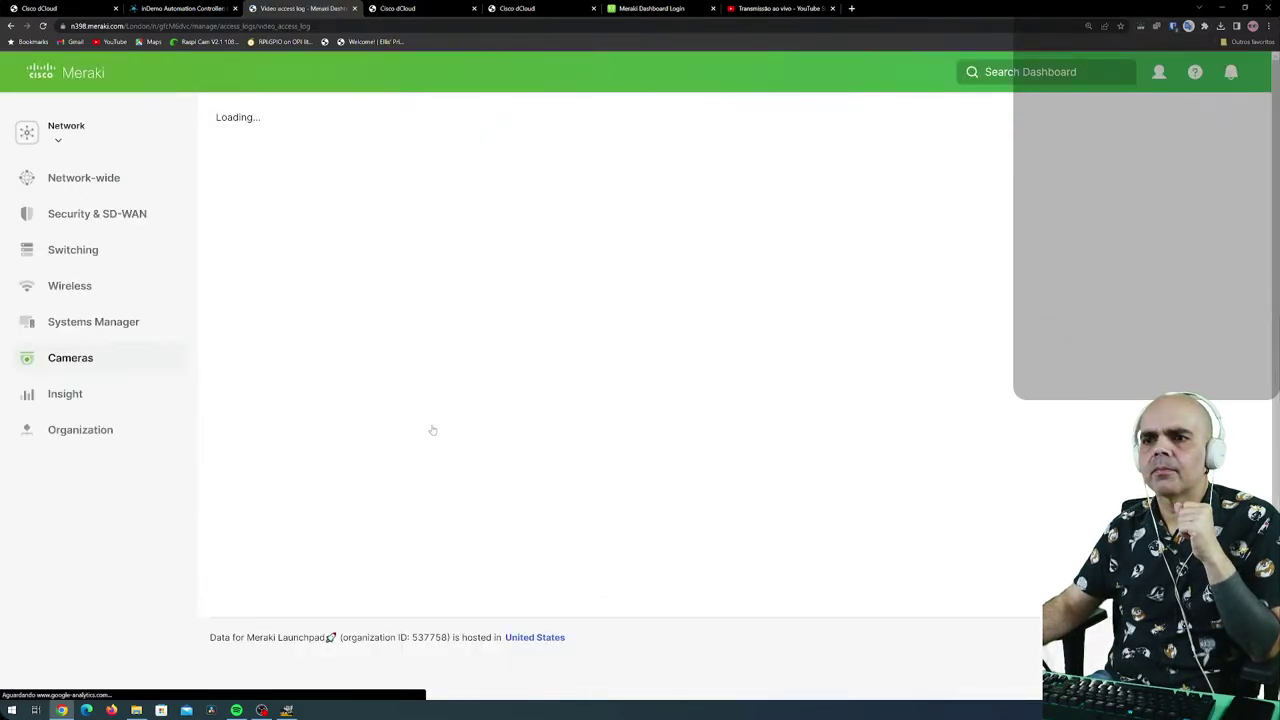
mouse_move(120, 355)
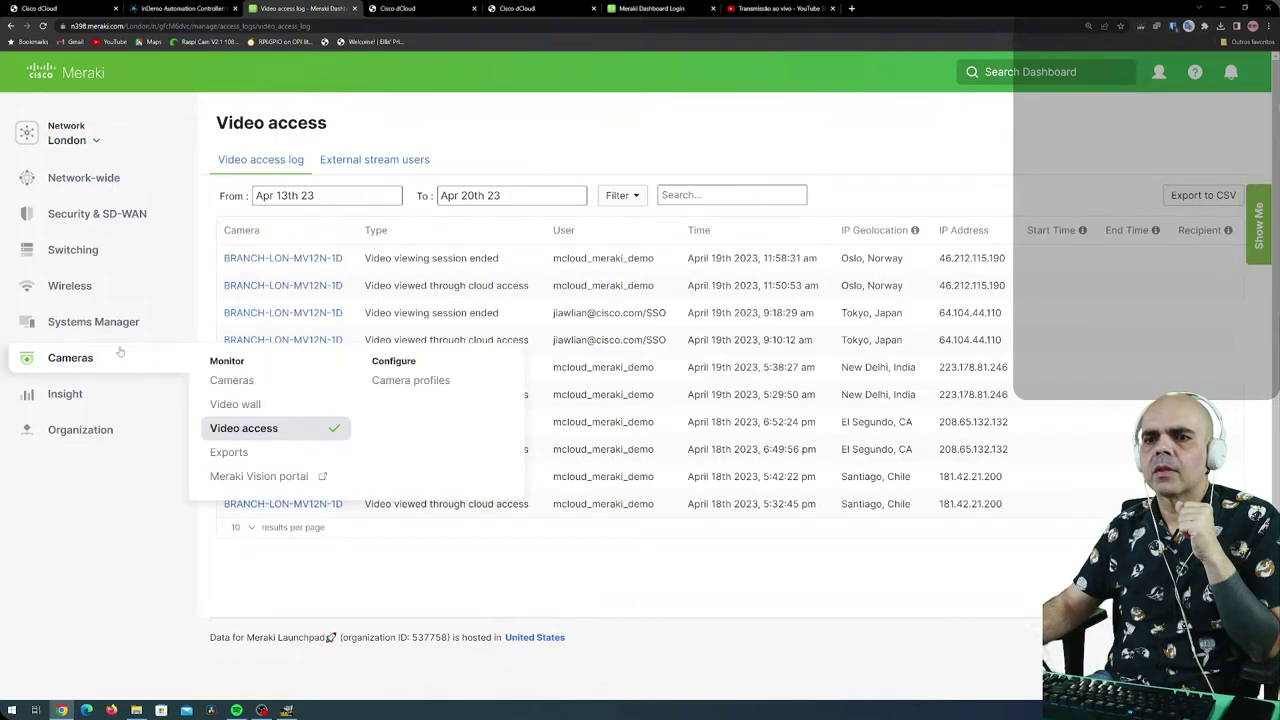
Revisit the video wall and video access log, and open the list of video exports.
click(233, 405)
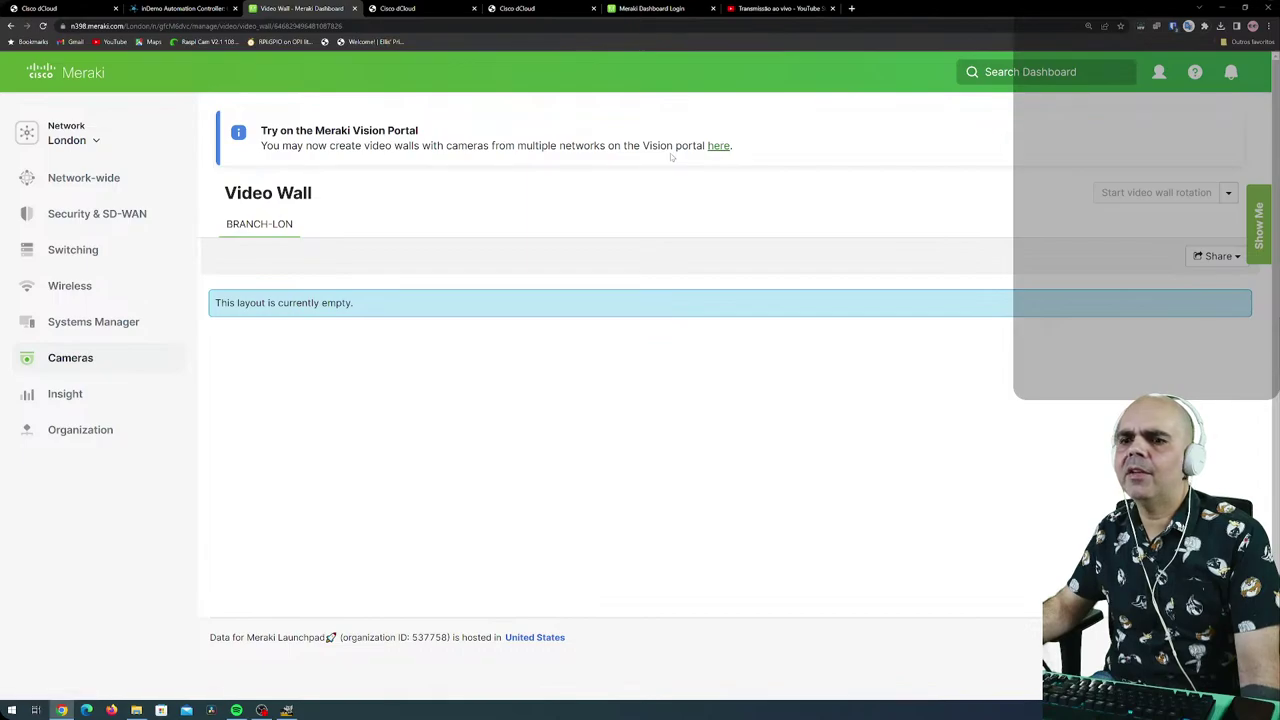
mouse_move(107, 357)
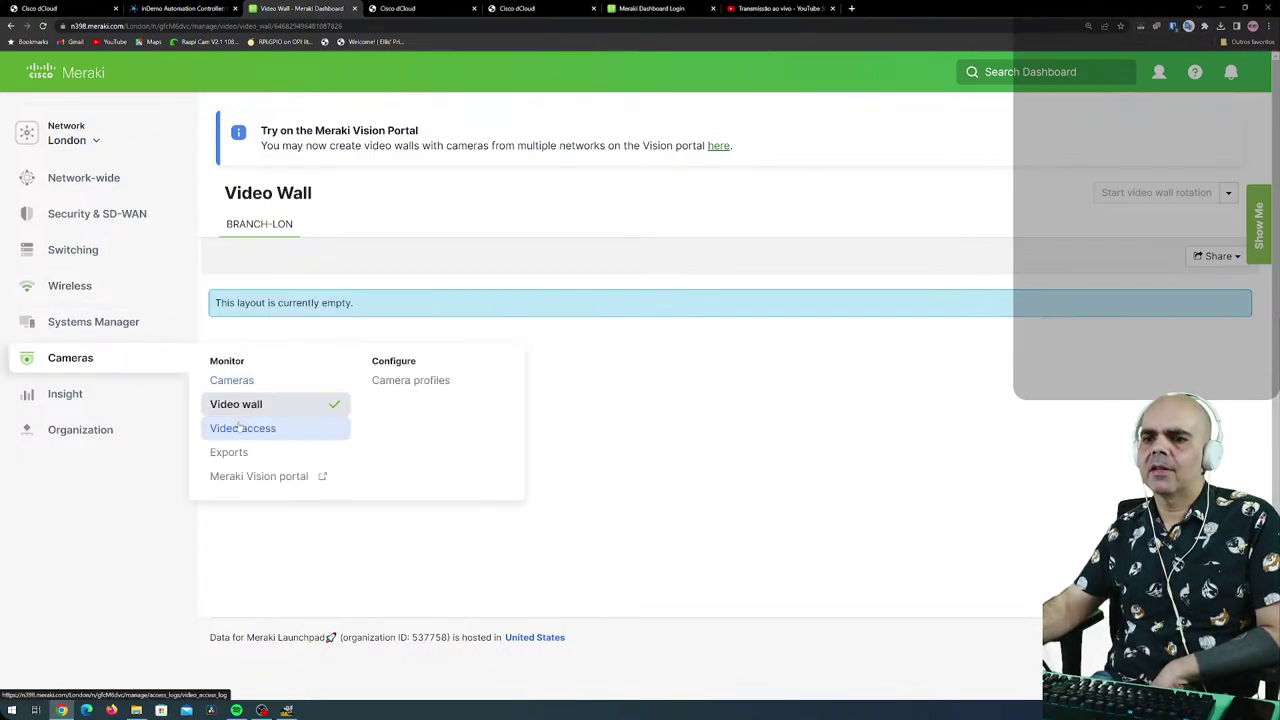
click(309, 428)
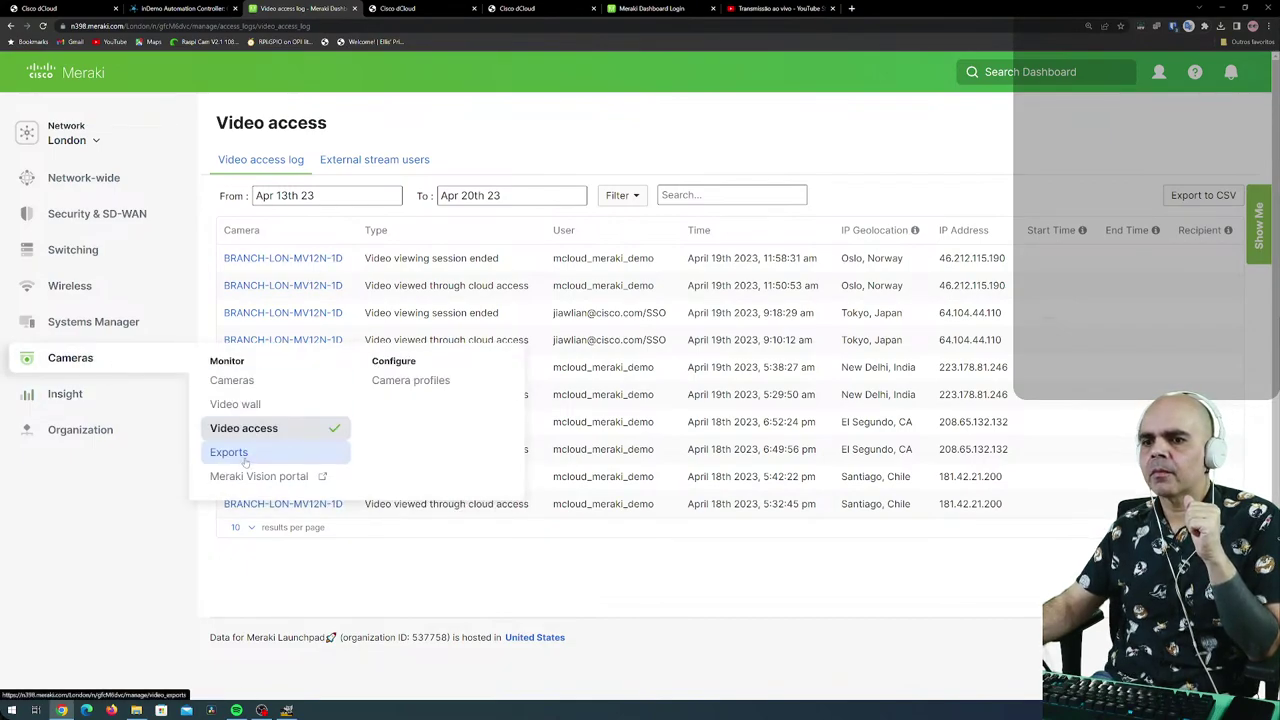
click(245, 458)
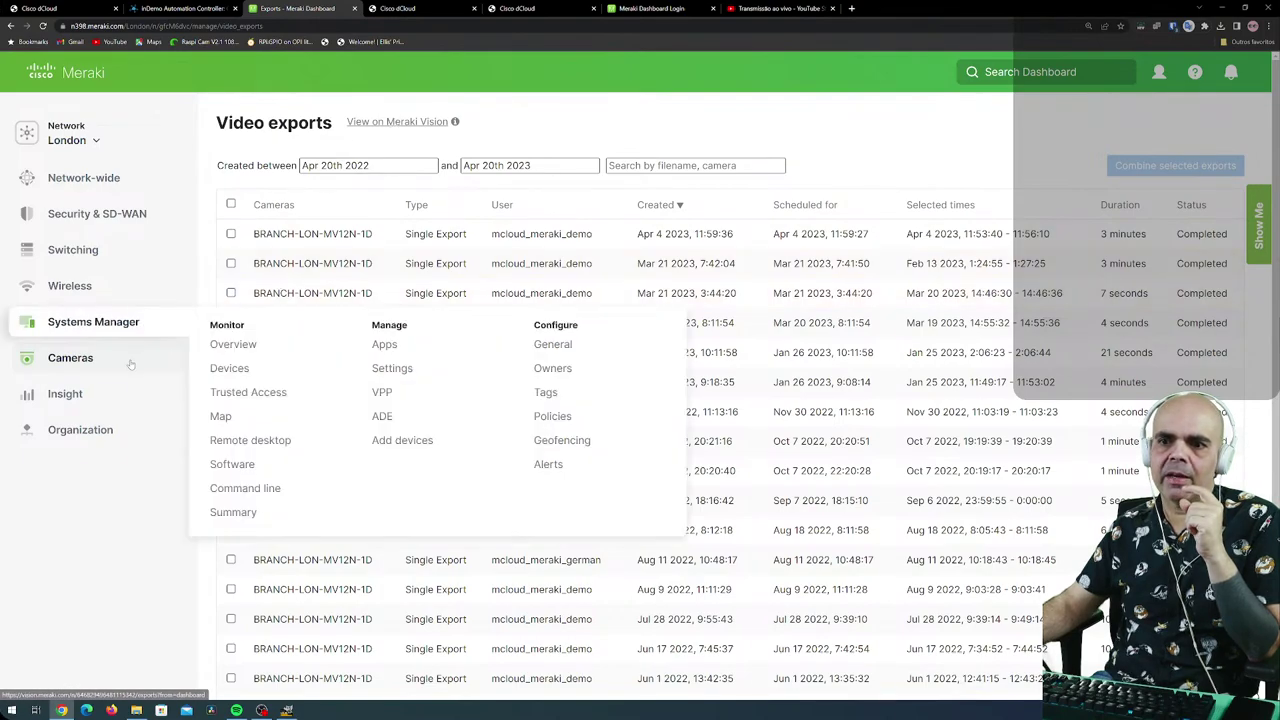
Open the camera profiles and review the quality and retention profiles, wireless profiles and schedules.
mouse_move(128, 362)
click(392, 390)
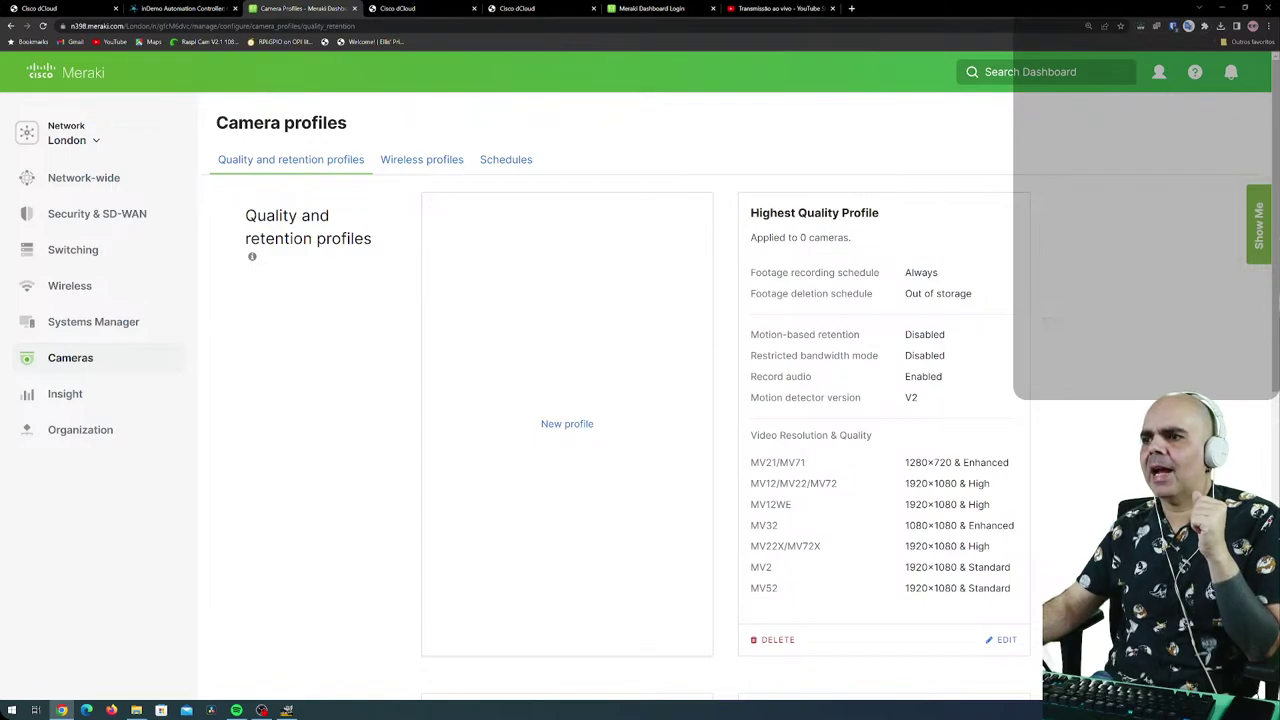
click(430, 160)
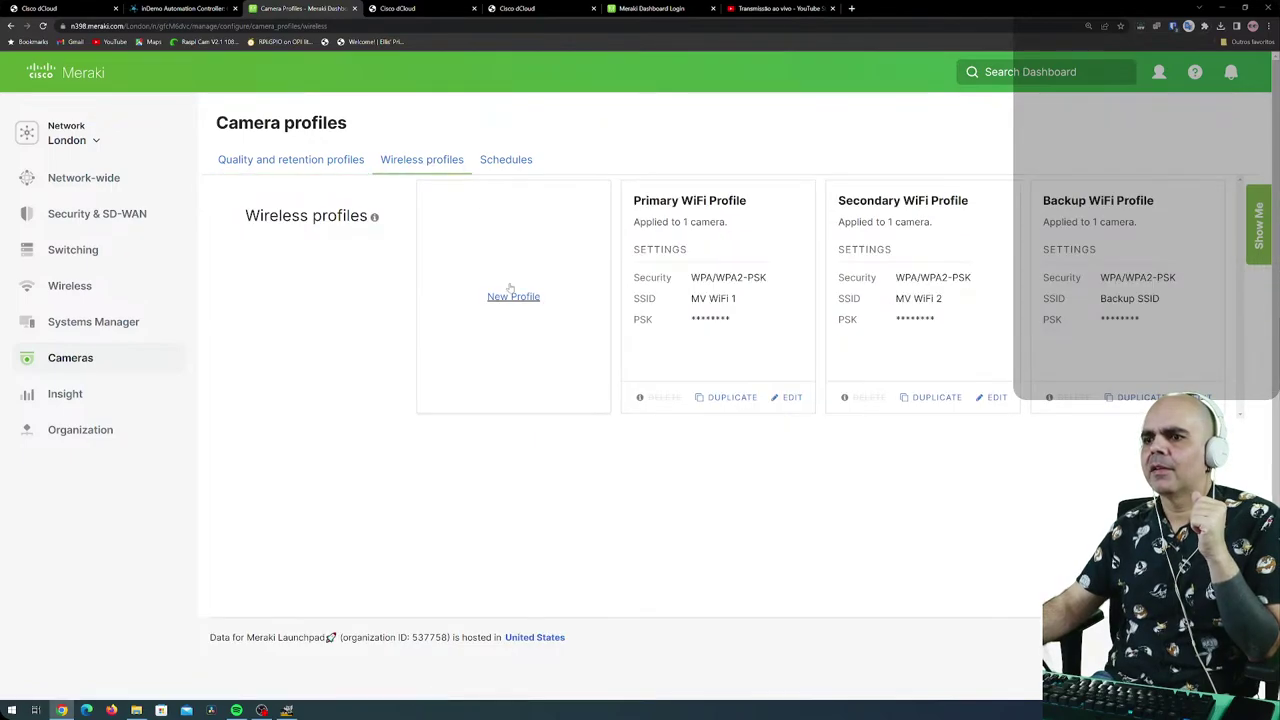
click(506, 160)
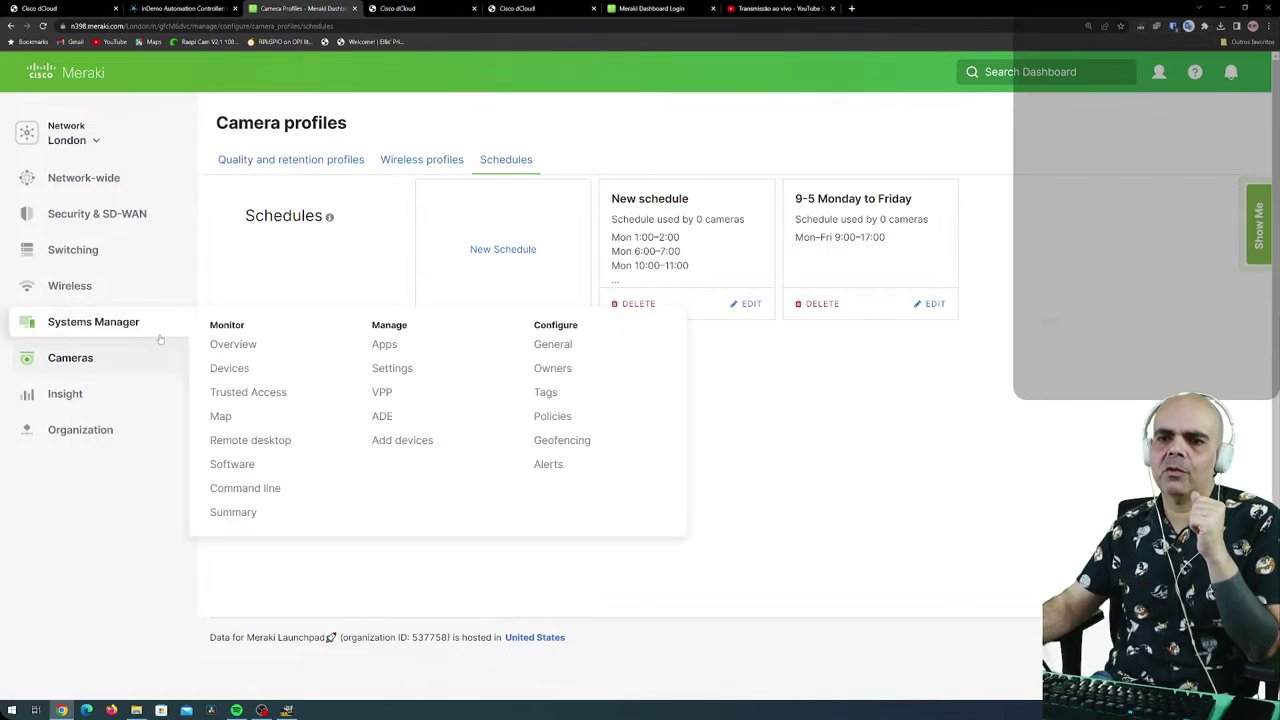
Open the Meraki Vision portal and return to the camera profile schedules in the dashboard.
mouse_move(135, 358)
click(257, 484)
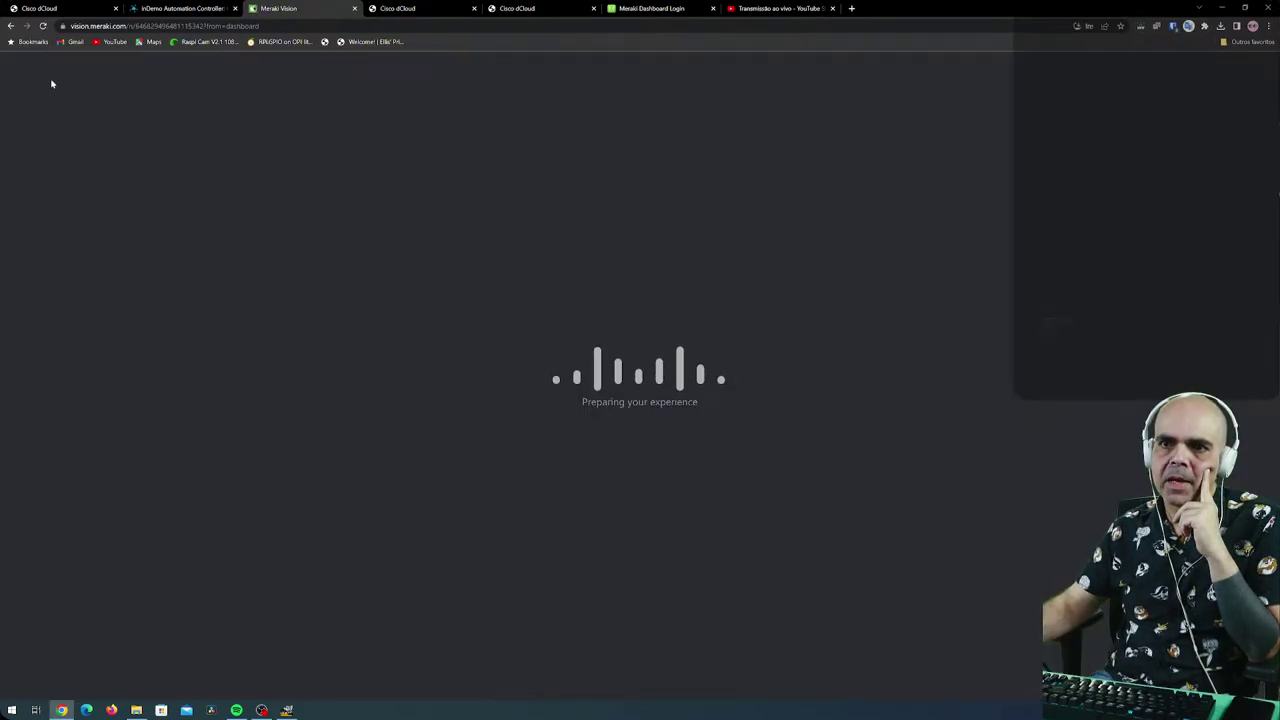
click(10, 27)
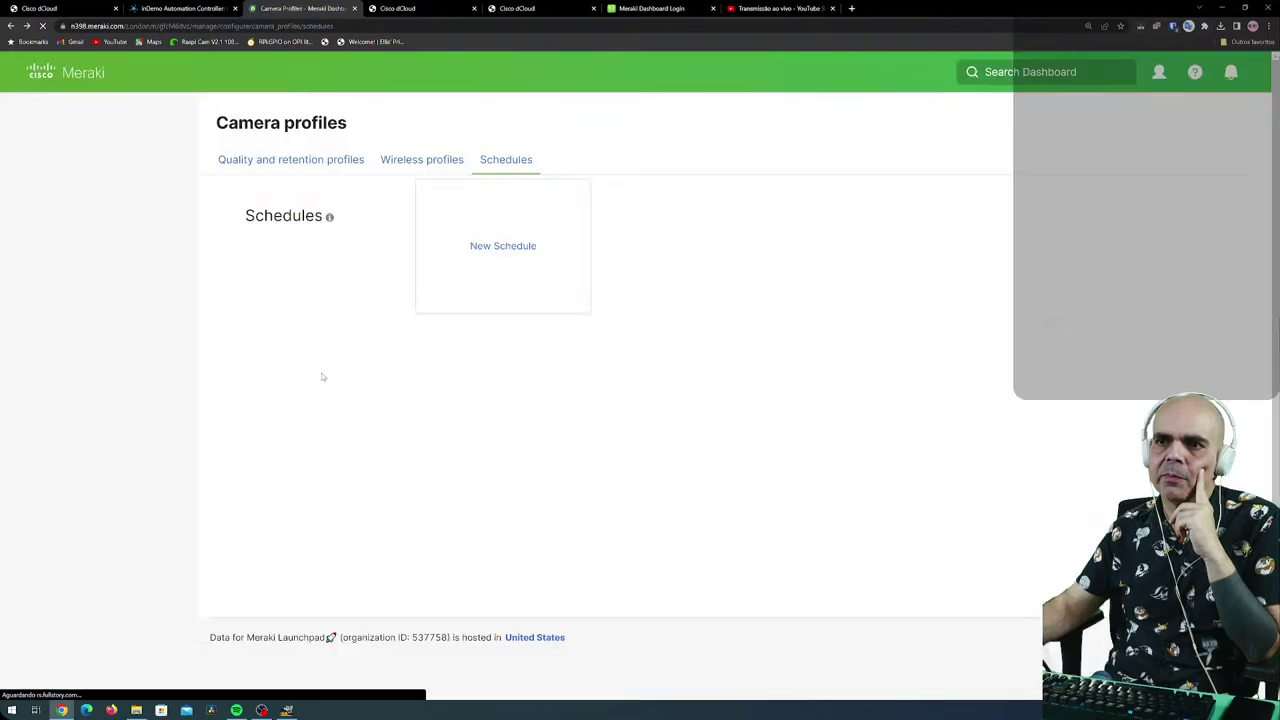
Open the Meraki Vision portal in a new tab and scrub the BRANCH-LON-MV12N-1D camera footage back to about 1:42 am.
mouse_move(100, 358)
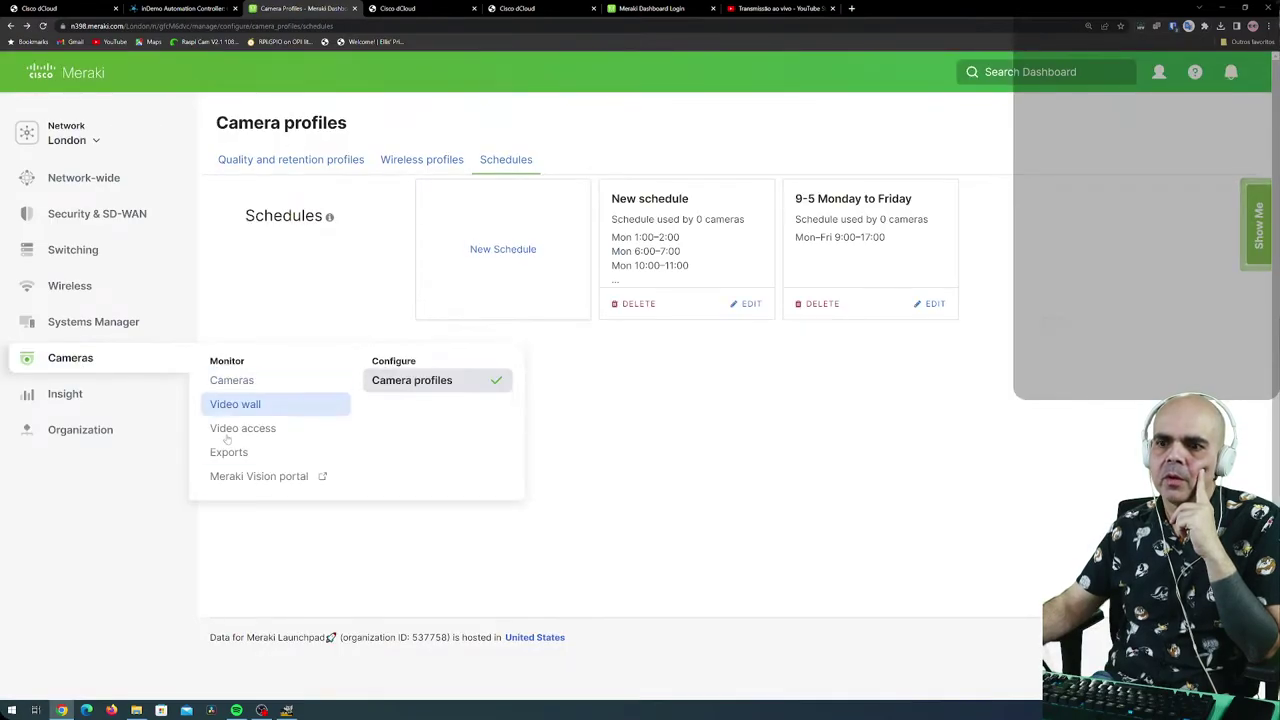
right_click(242, 480)
click(290, 488)
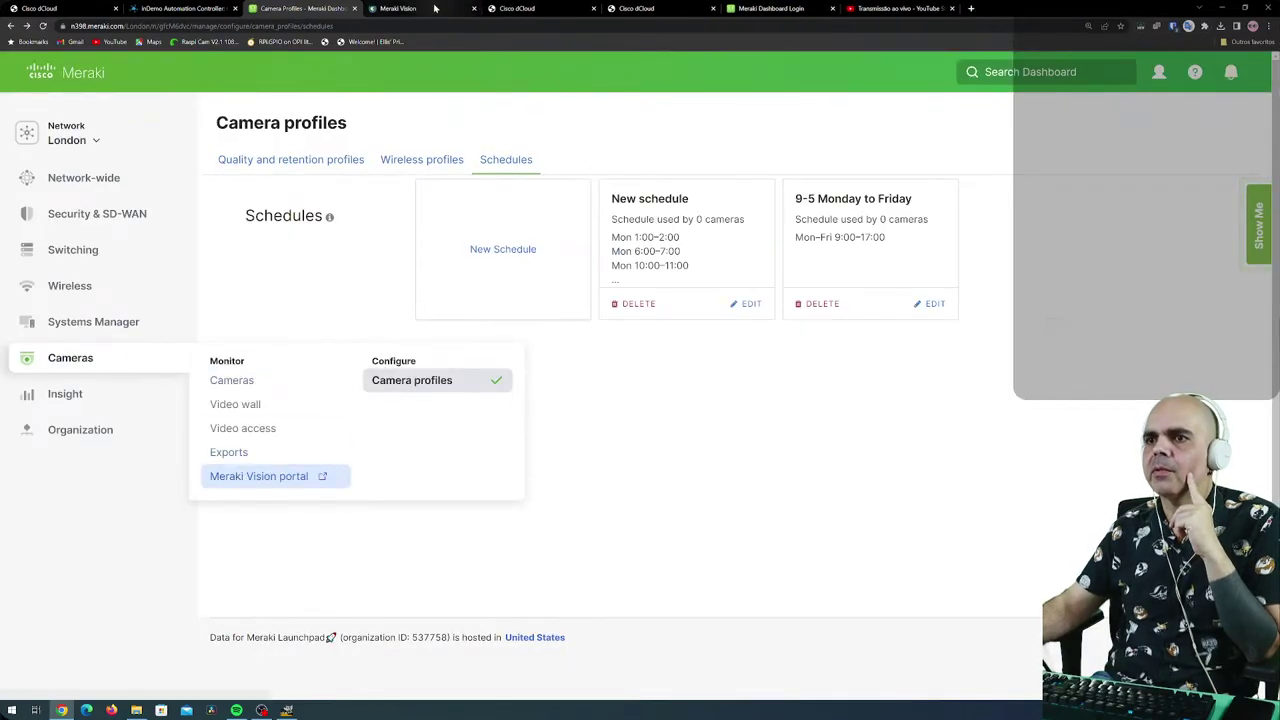
click(434, 8)
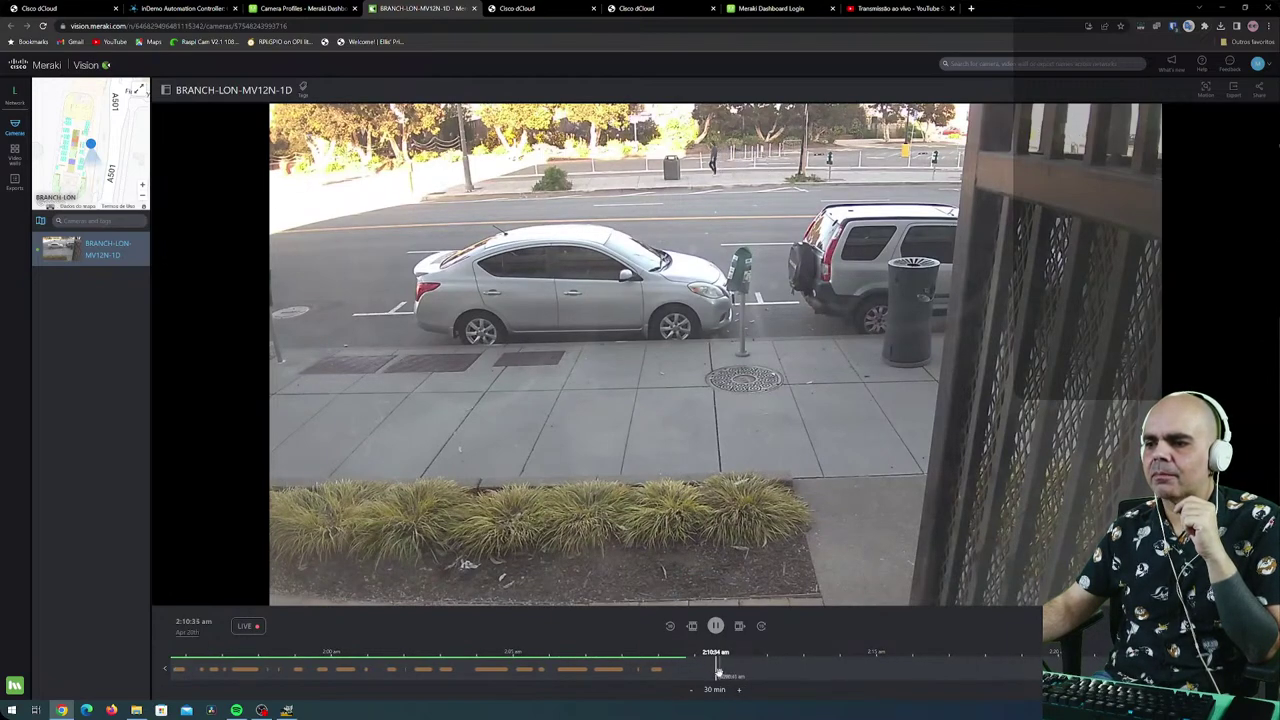
drag(728, 668, 1037, 665)
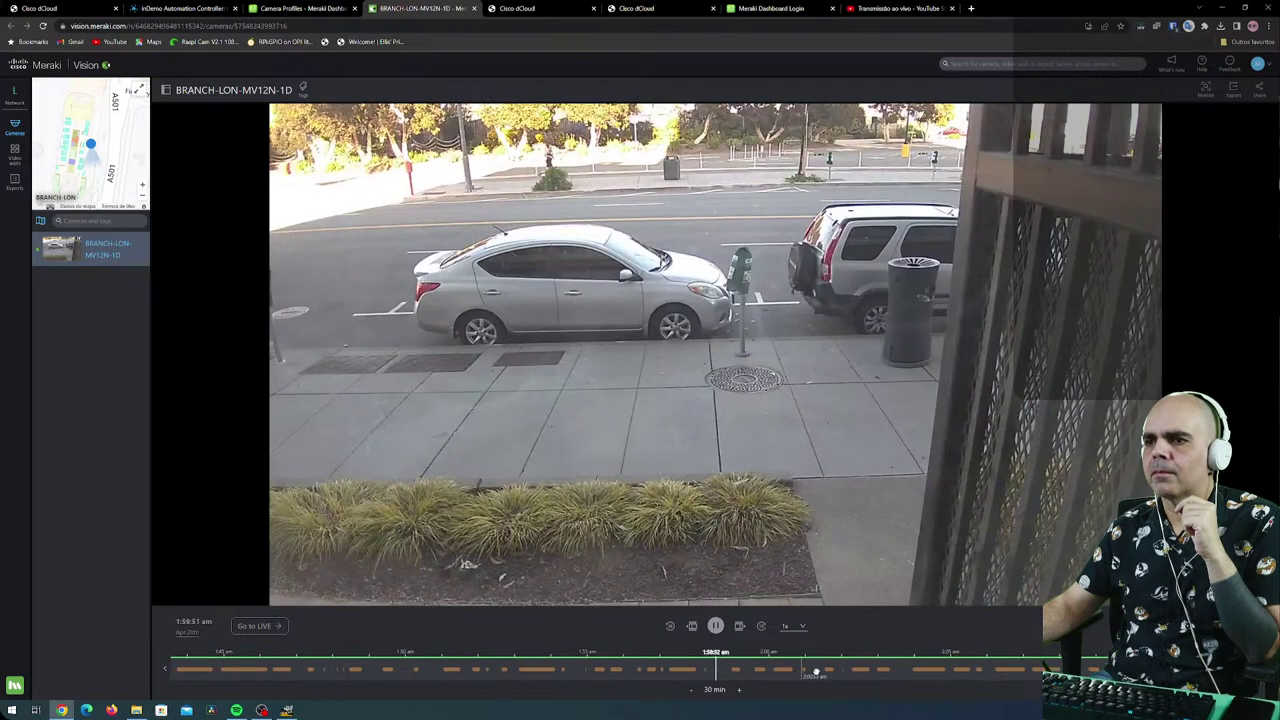
drag(753, 668, 868, 694)
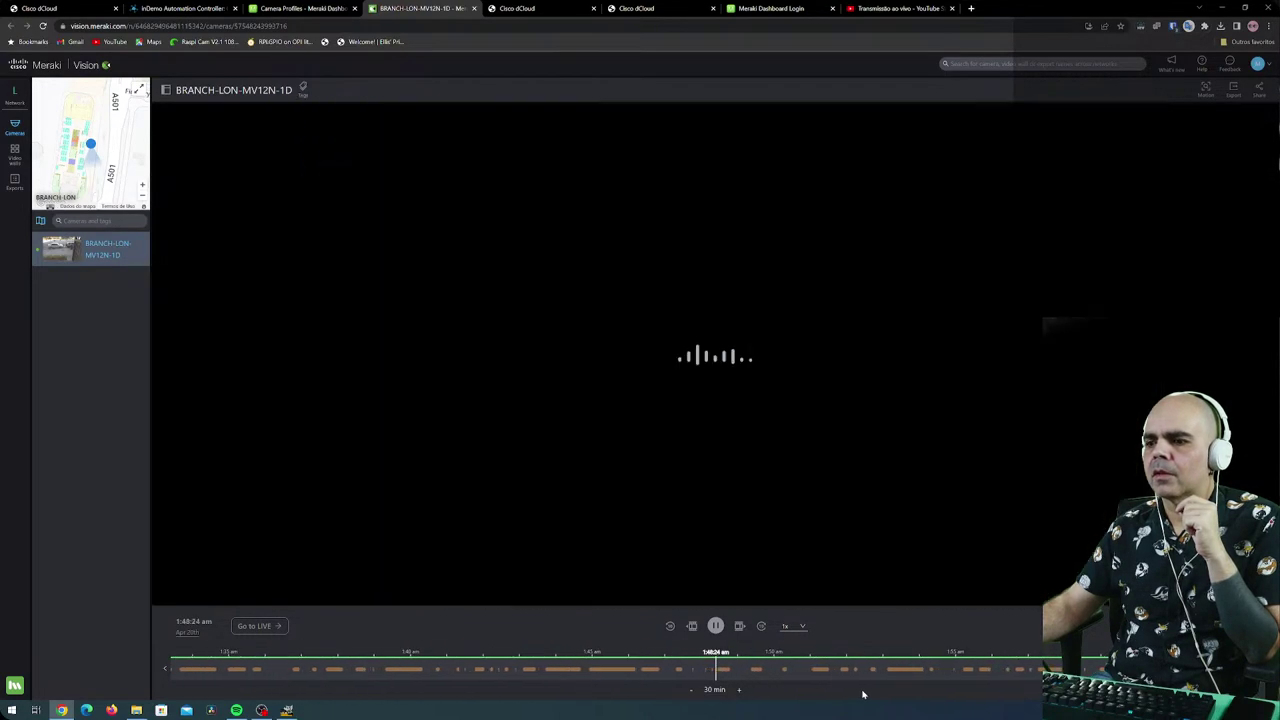
drag(758, 672, 971, 674)
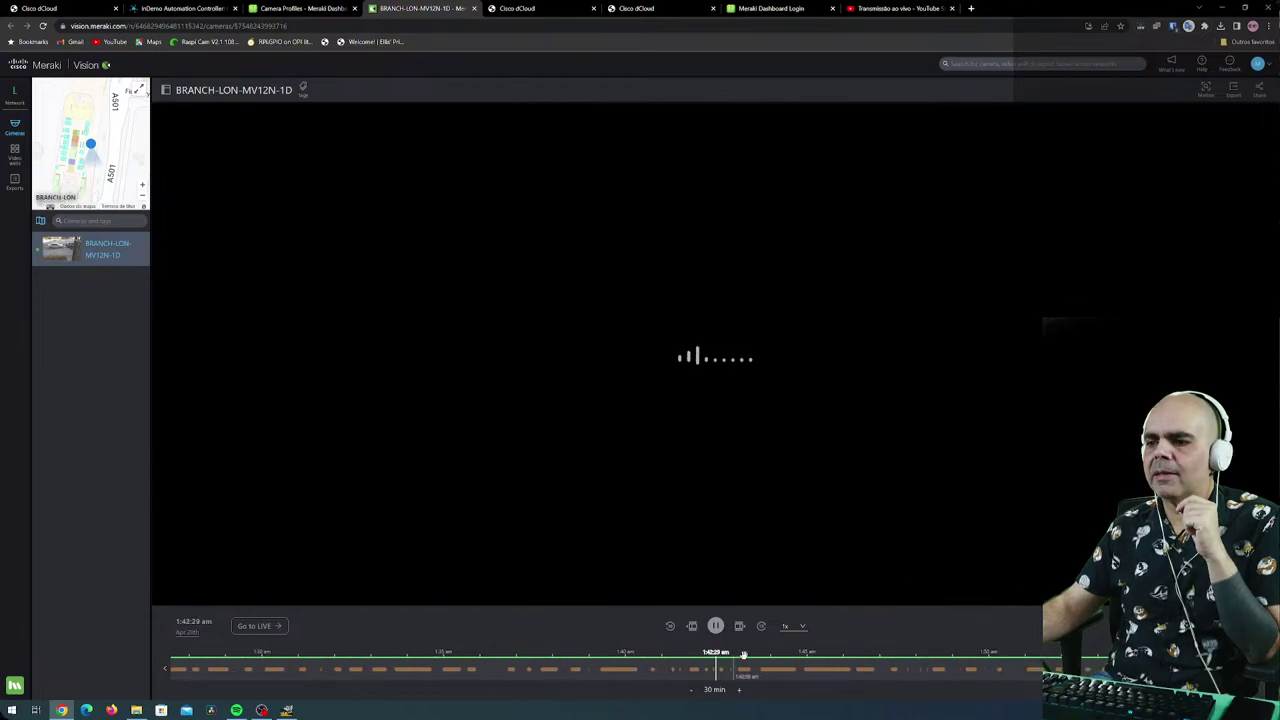
mouse_move(729, 668)
mouse_down()
mouse_move(773, 660)
mouse_move(743, 660)
mouse_up()
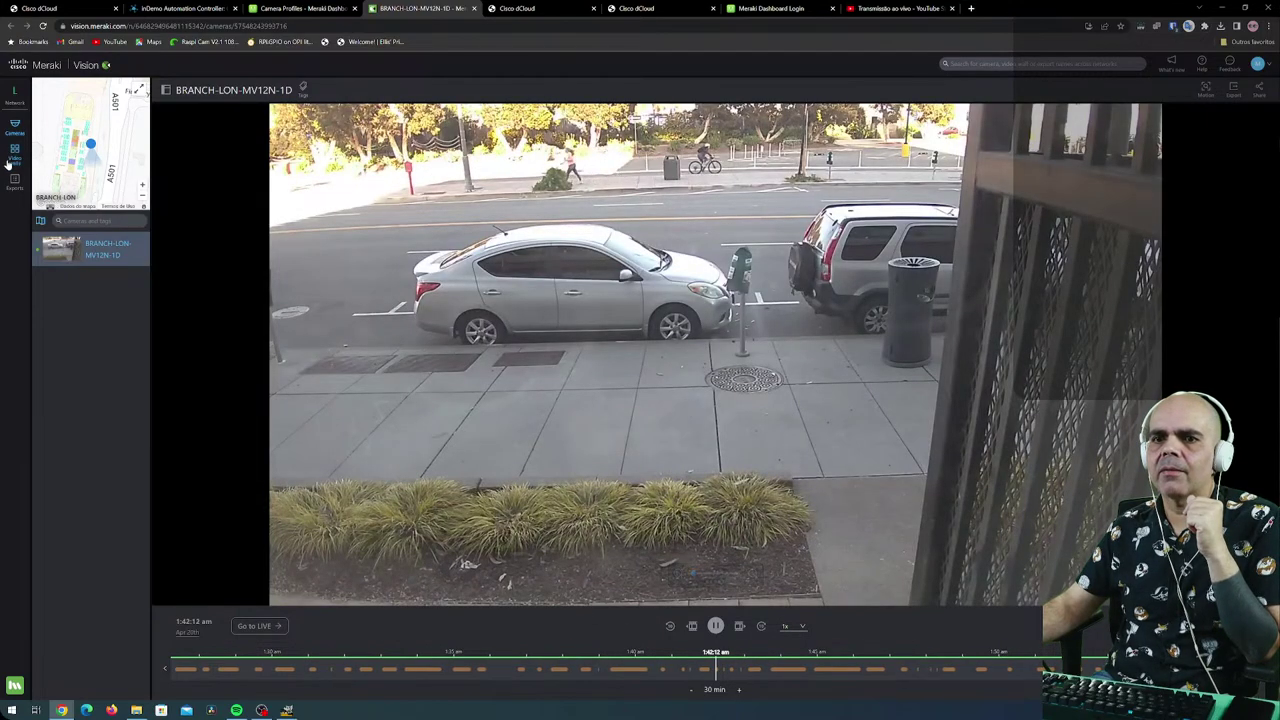
Open the Vision portal's video walls and try to create a video wall from the London network's cameras.
click(15, 155)
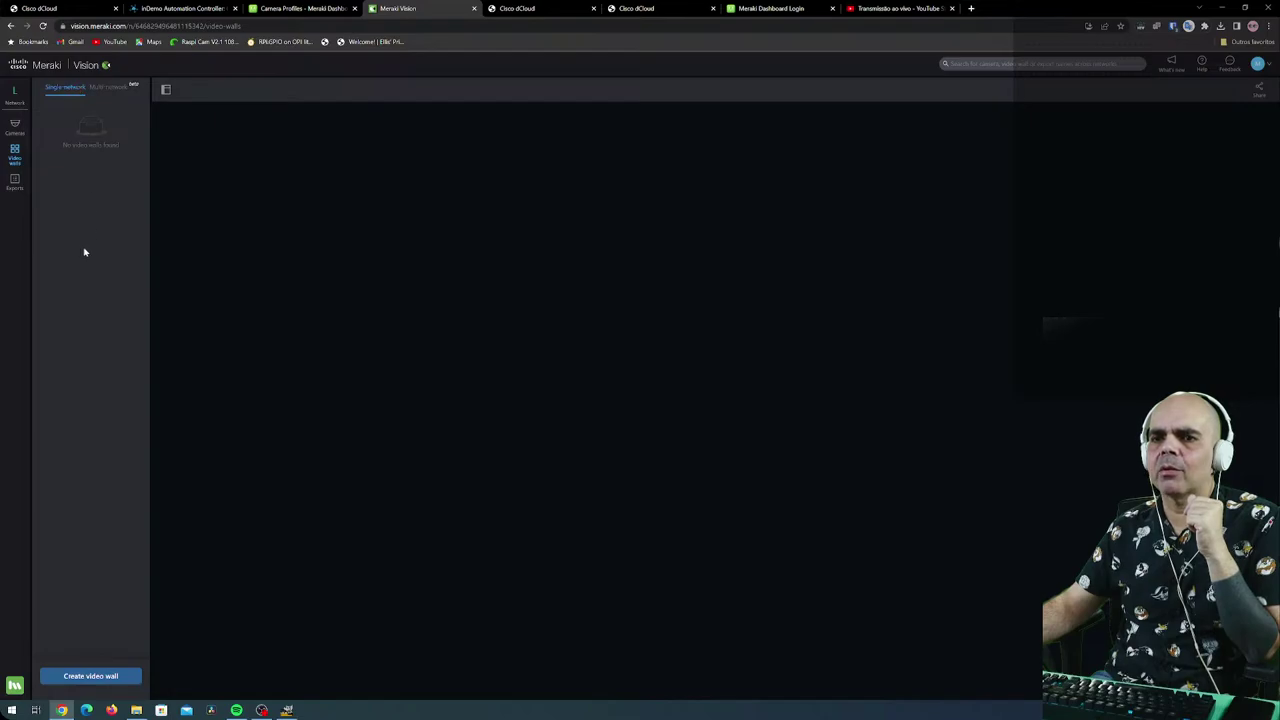
click(97, 677)
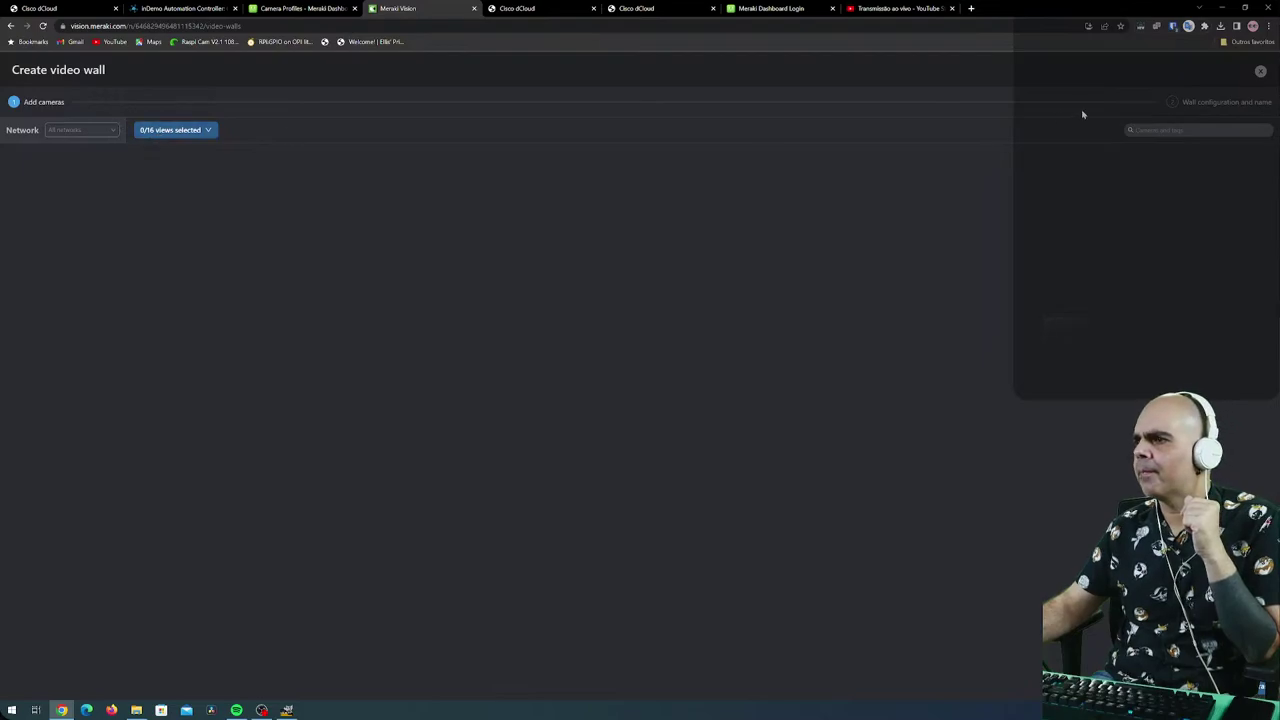
click(82, 130)
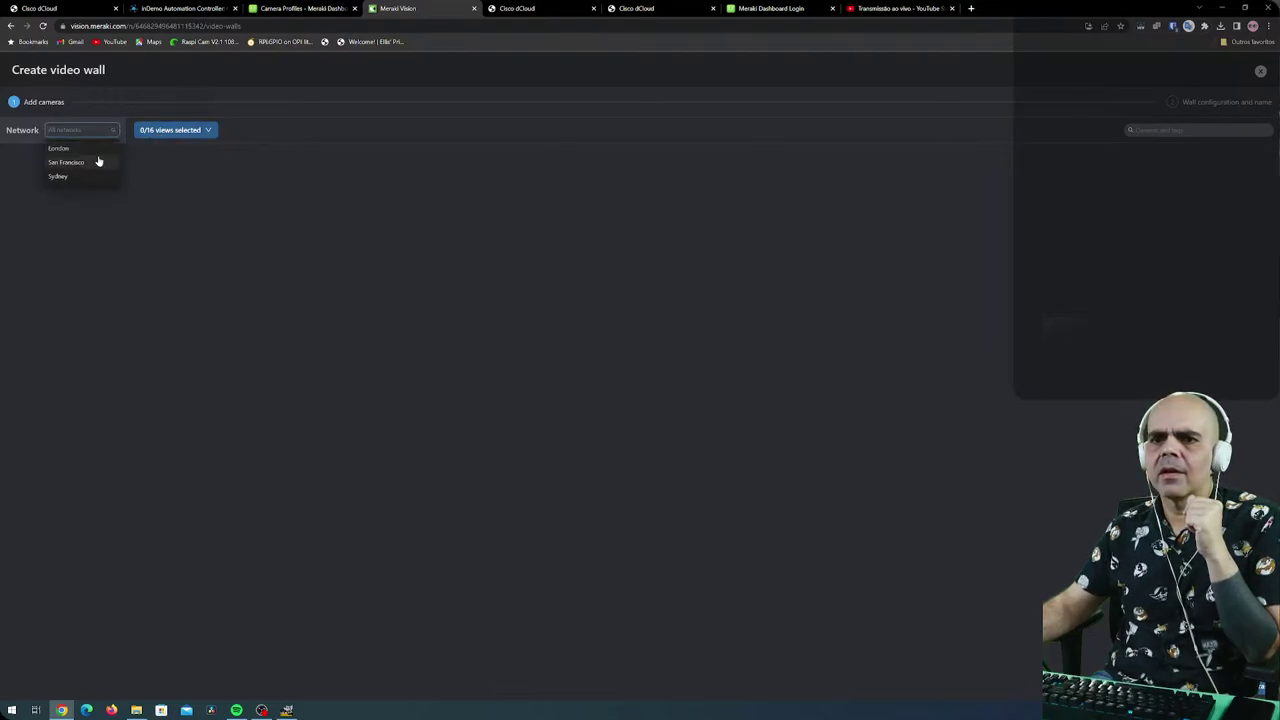
click(90, 131)
click(177, 131)
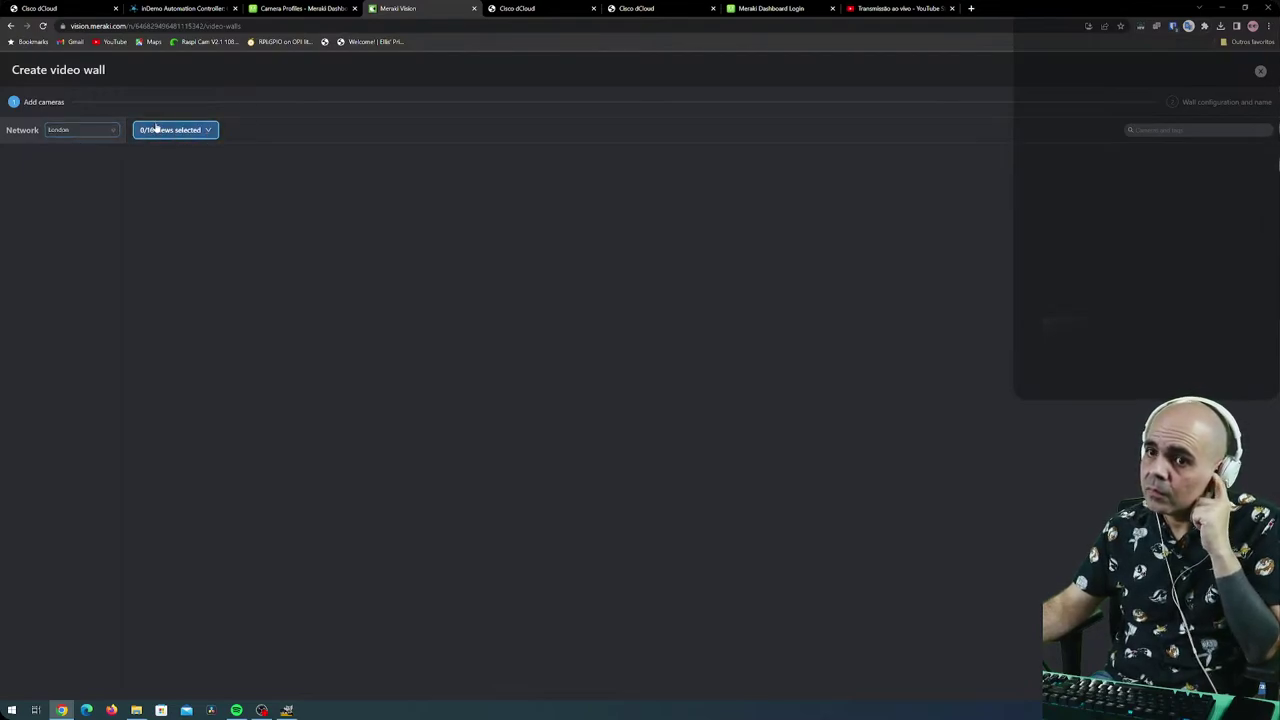
click(48, 130)
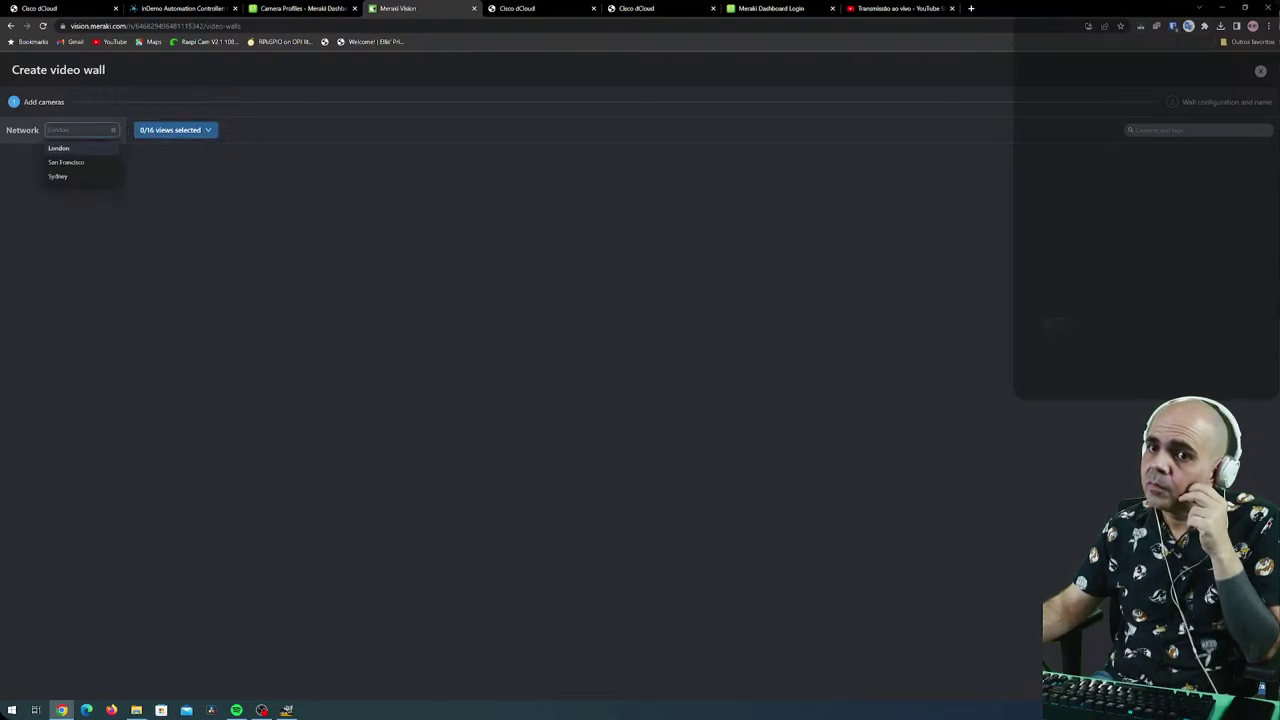
key(Return)
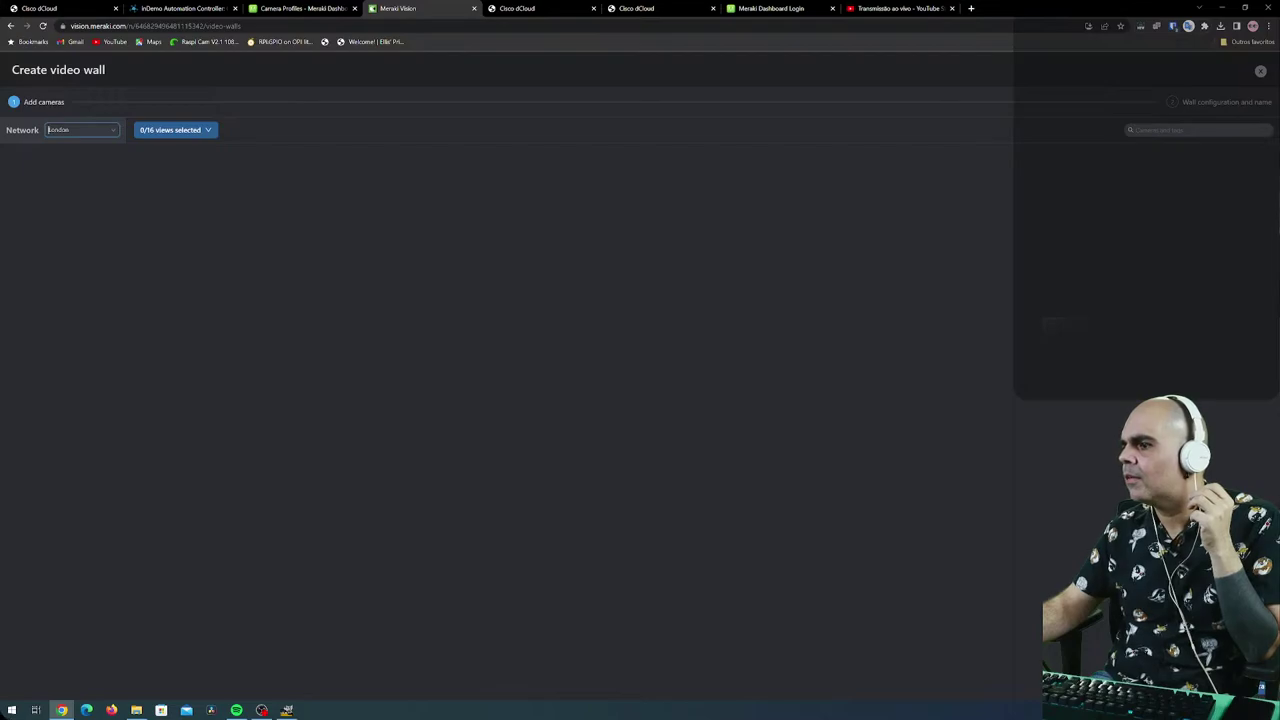
key(Return)
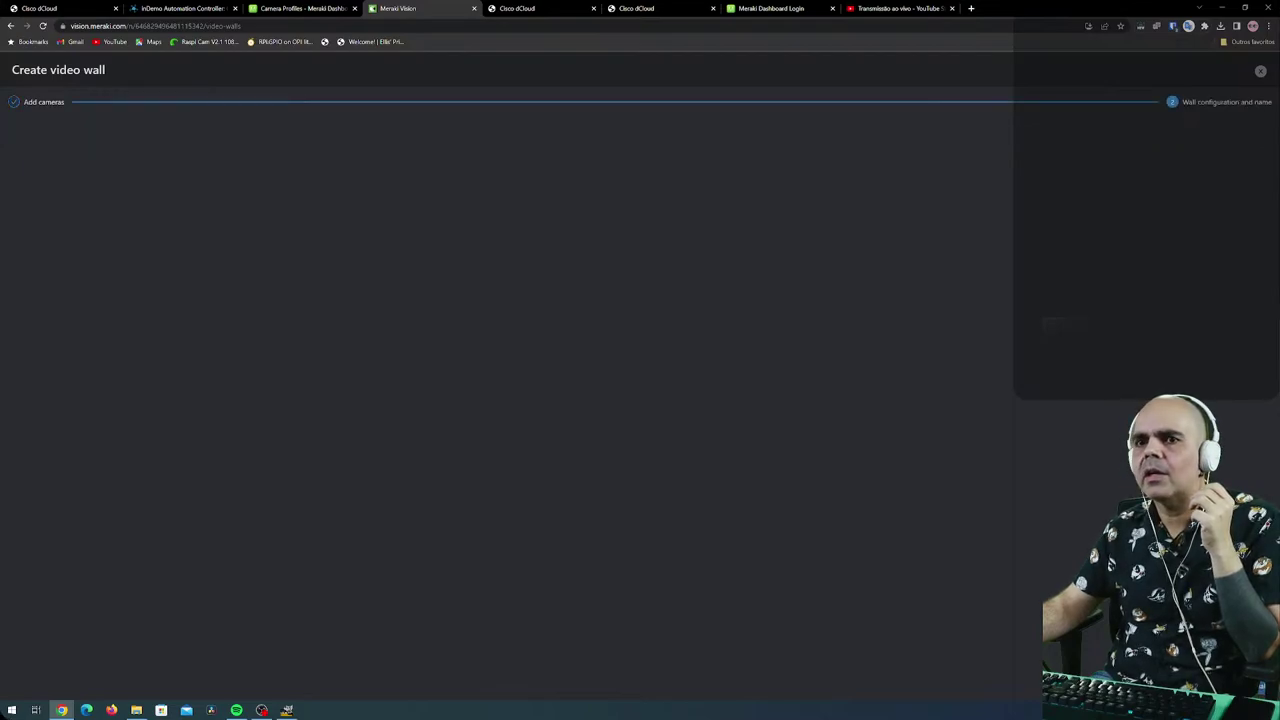
Try the San Francisco and Sydney networks as camera sources for the video wall, and close the Vision portal.
click(13, 104)
click(70, 130)
click(77, 163)
click(80, 130)
click(74, 177)
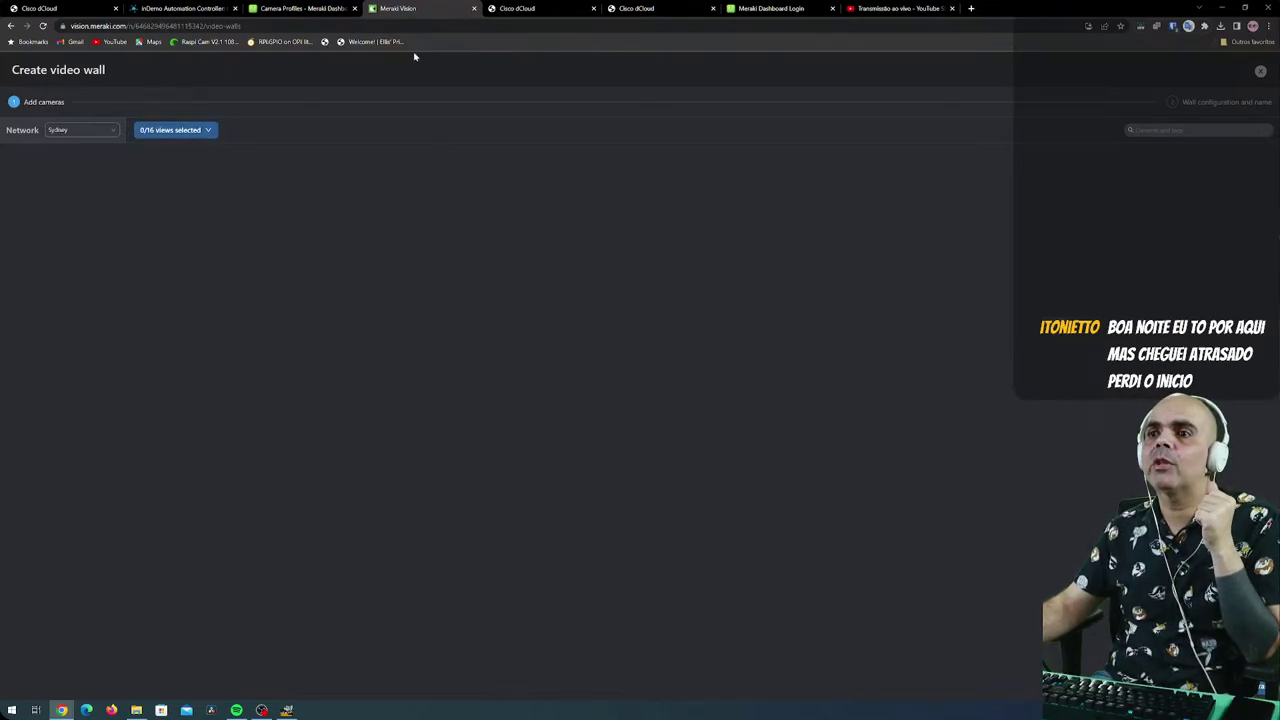
click(474, 9)
Open Insight's Web App Health page and examine the status of all the tracked applications.
mouse_move(92, 359)
mouse_move(85, 395)
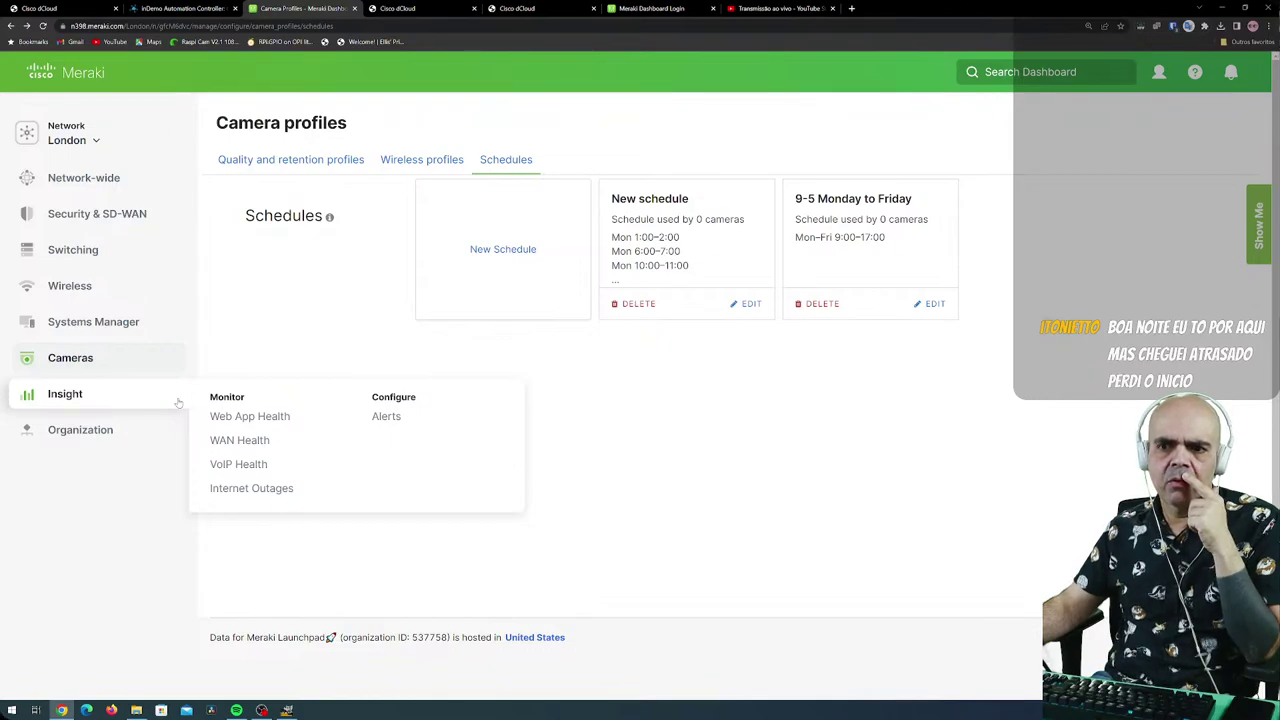
click(237, 420)
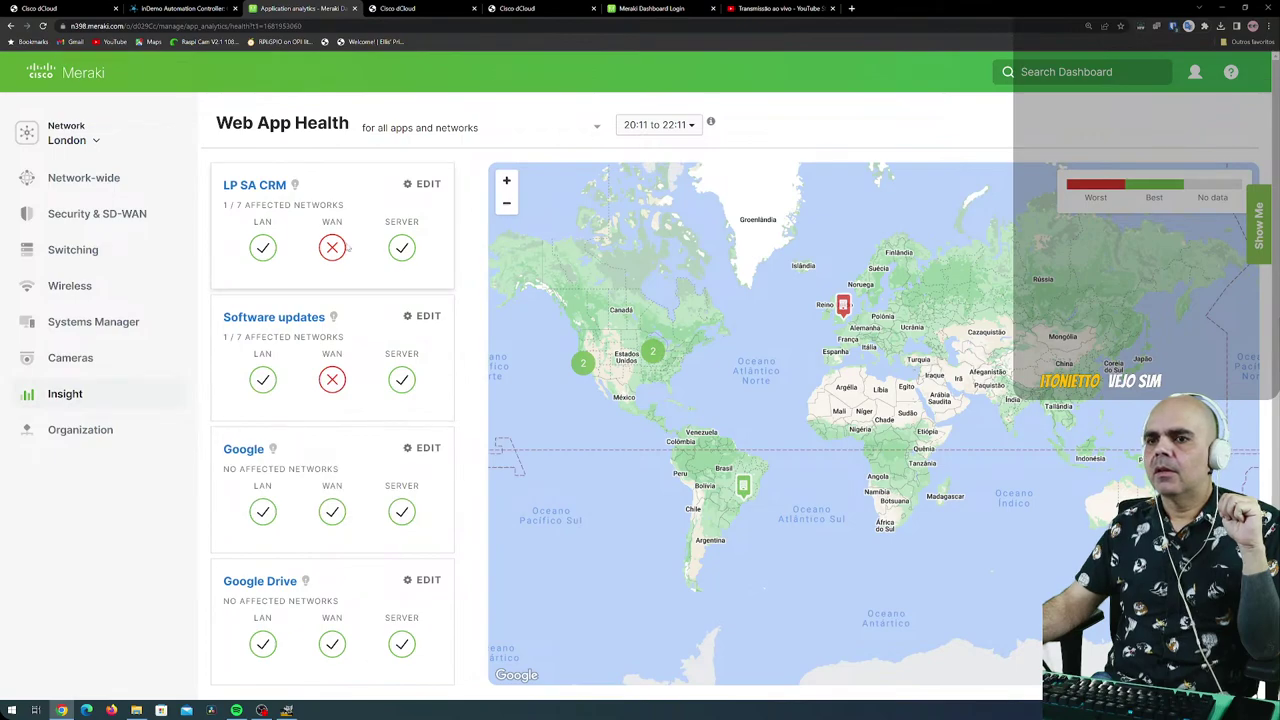
scroll(332, 487, down, 1)
scroll(322, 474, down, 4)
scroll(322, 474, down, 5)
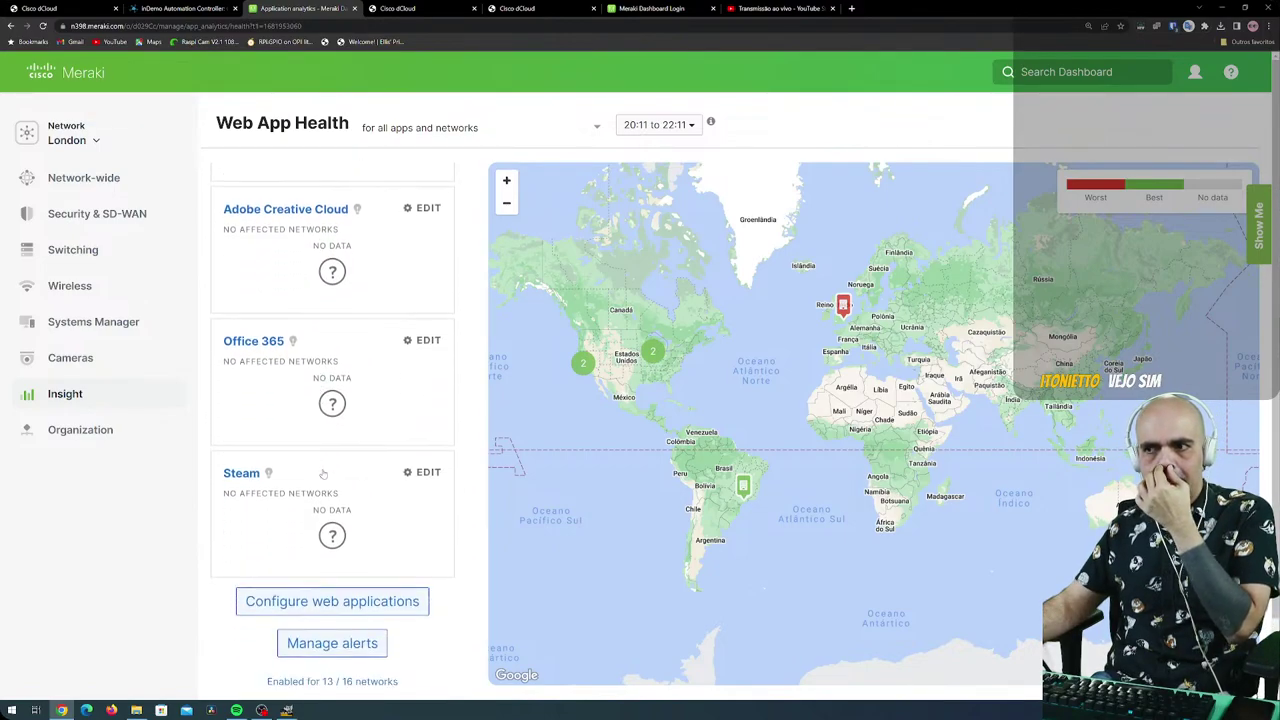
scroll(323, 474, down, 1)
Open Insight's alerts management and review the WAN alerts, VoIP alerts and alert settings.
mouse_move(155, 390)
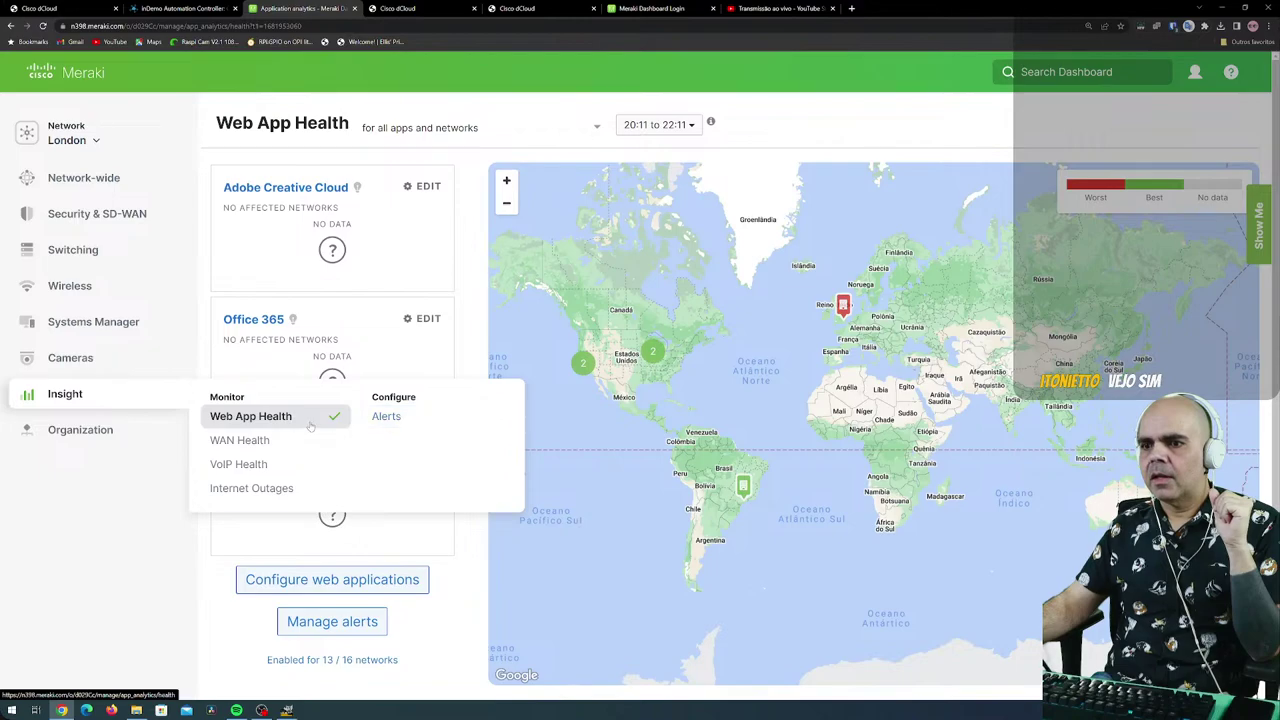
click(387, 417)
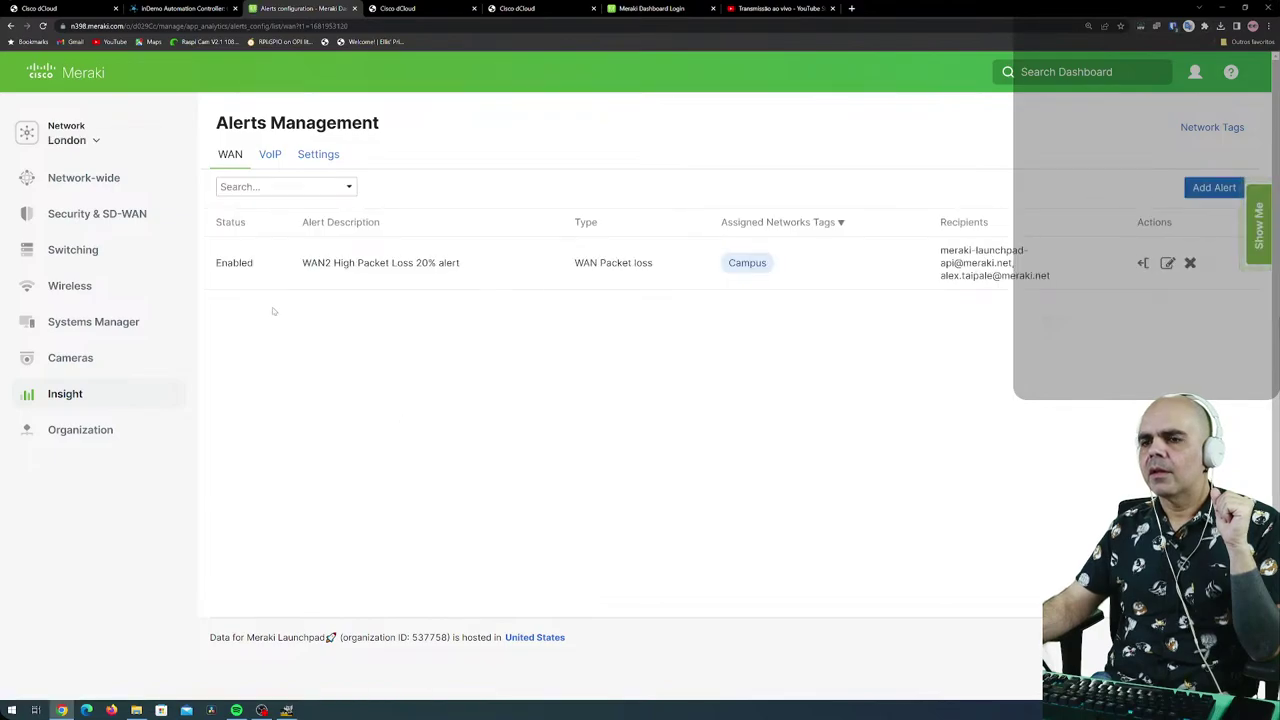
click(272, 154)
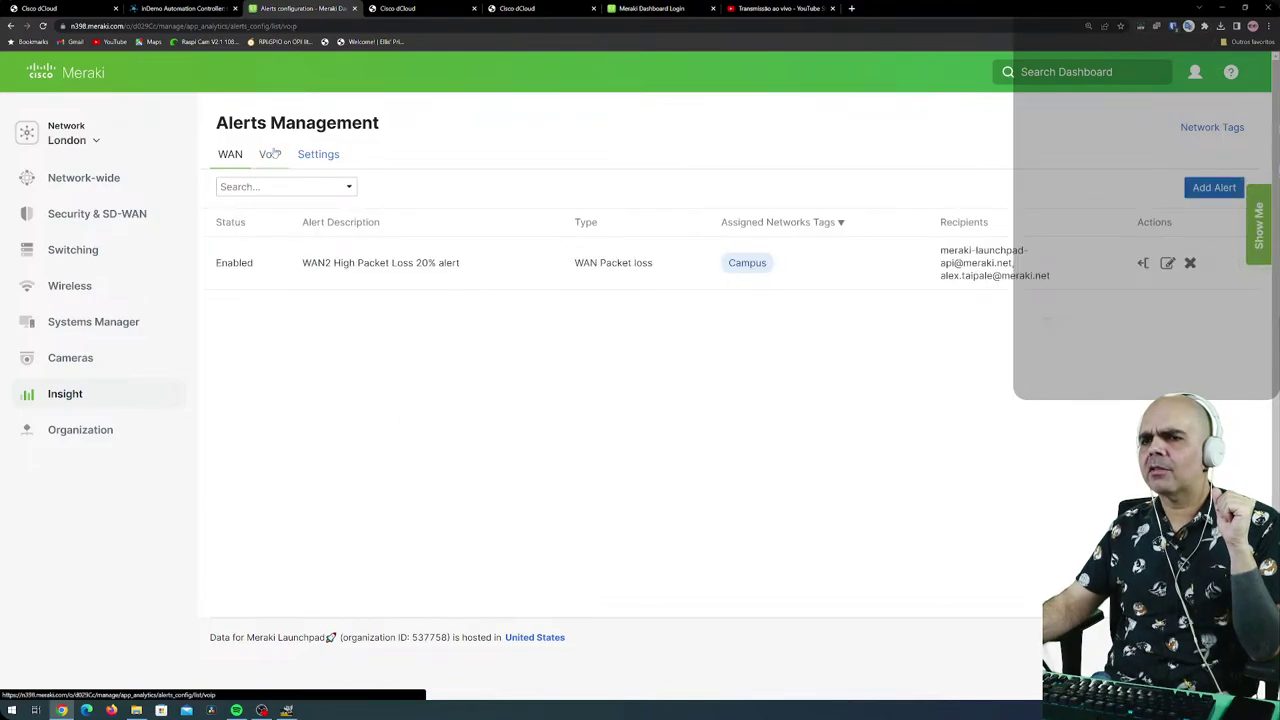
click(319, 156)
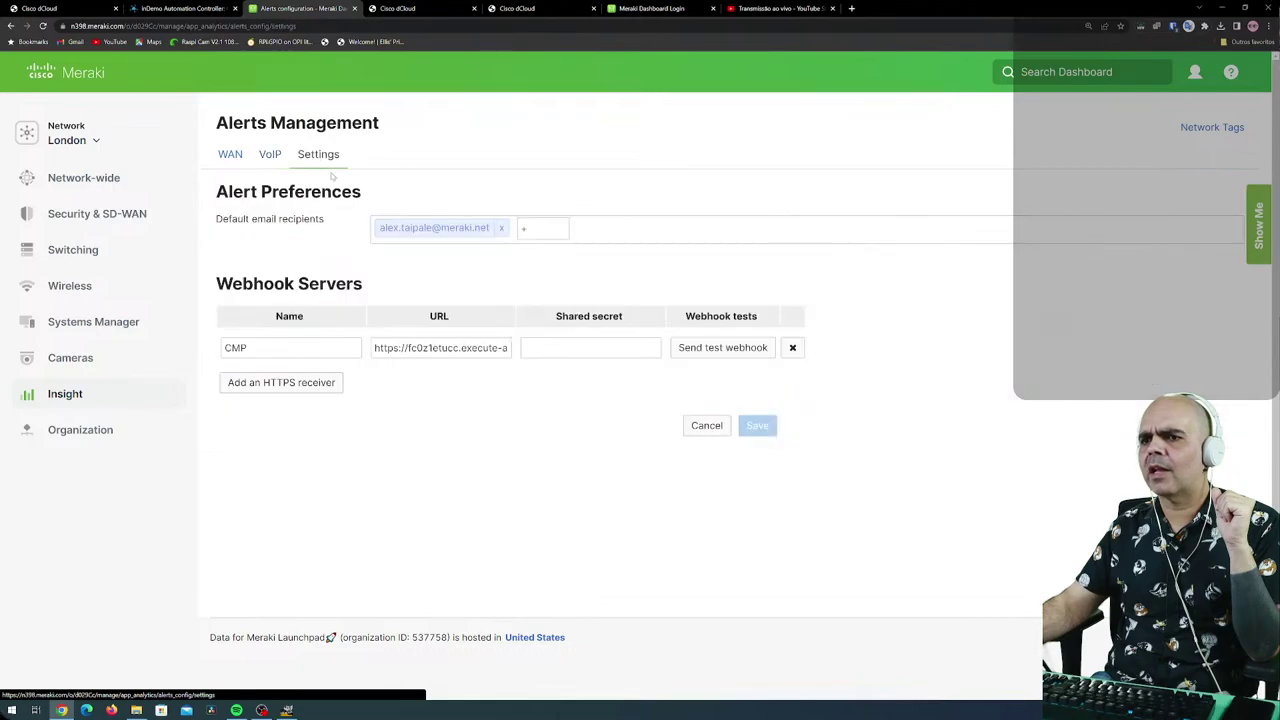
Return to Web App Health and view the performance thresholds for Google without changing them.
mouse_move(83, 400)
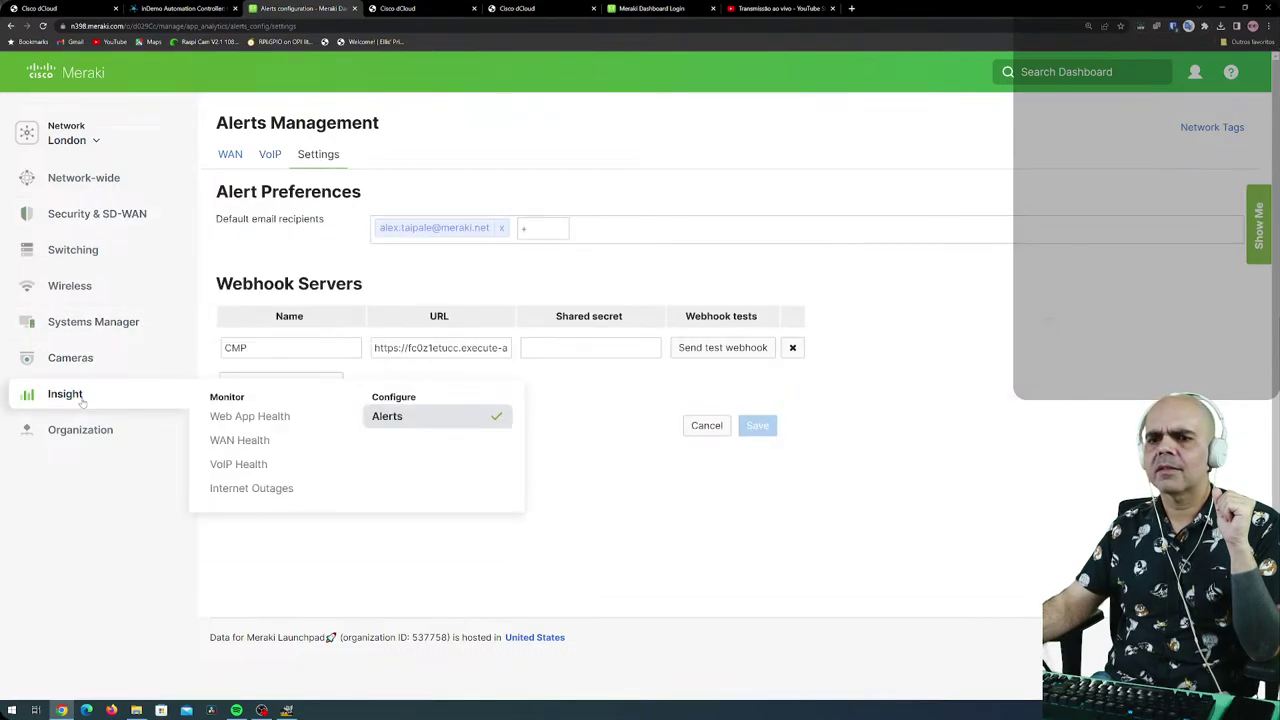
click(236, 416)
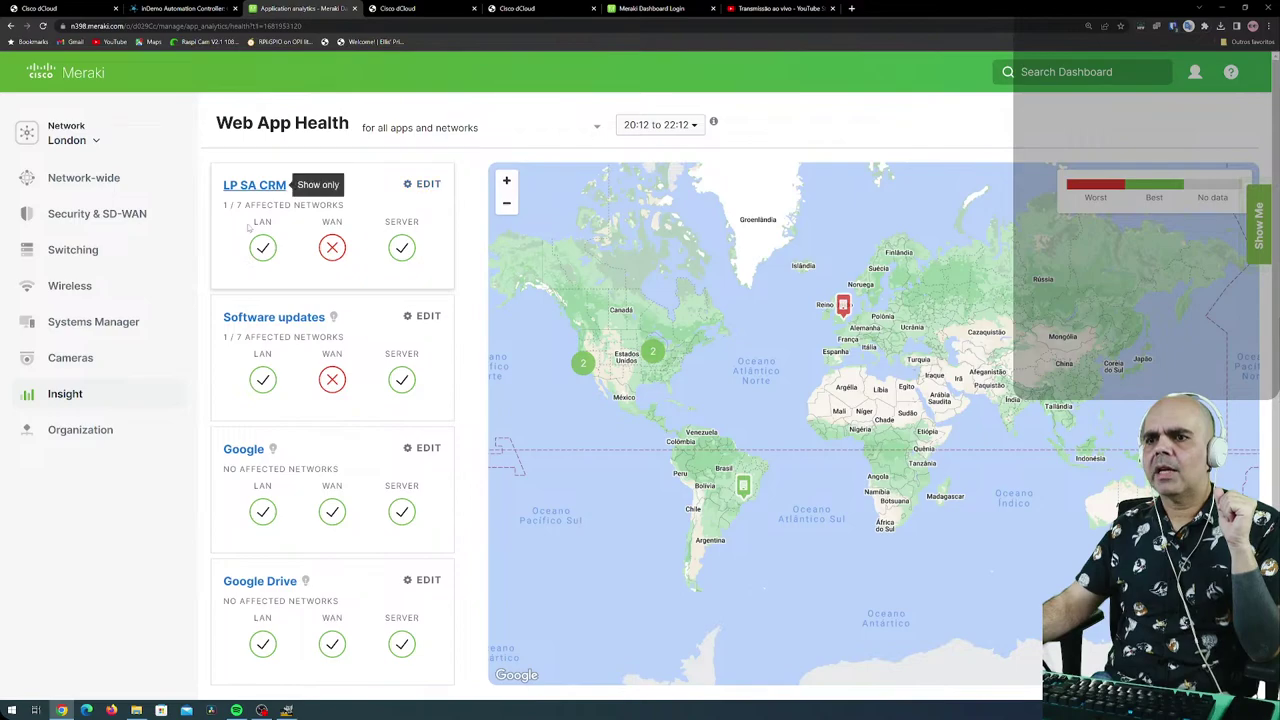
click(428, 449)
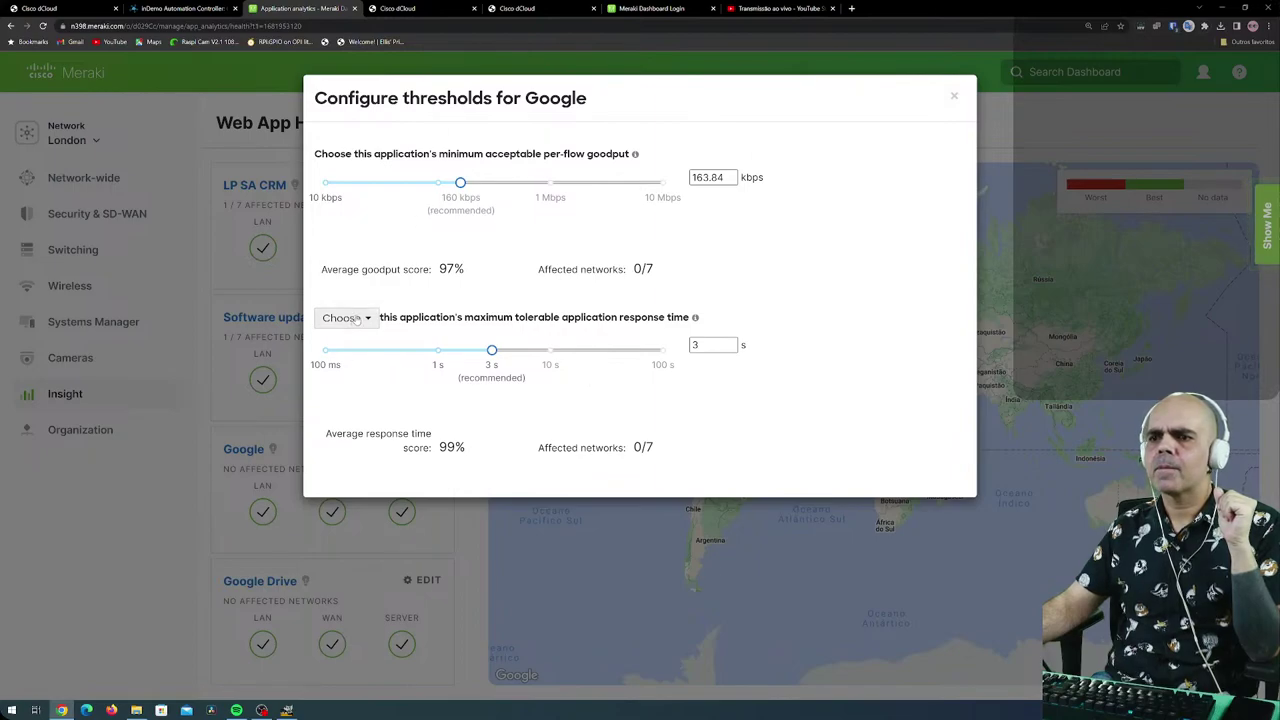
click(954, 95)
Browse the web applications and categories available for tracking, close the selection, and look through the Web App Health list again.
scroll(373, 543, down, 9)
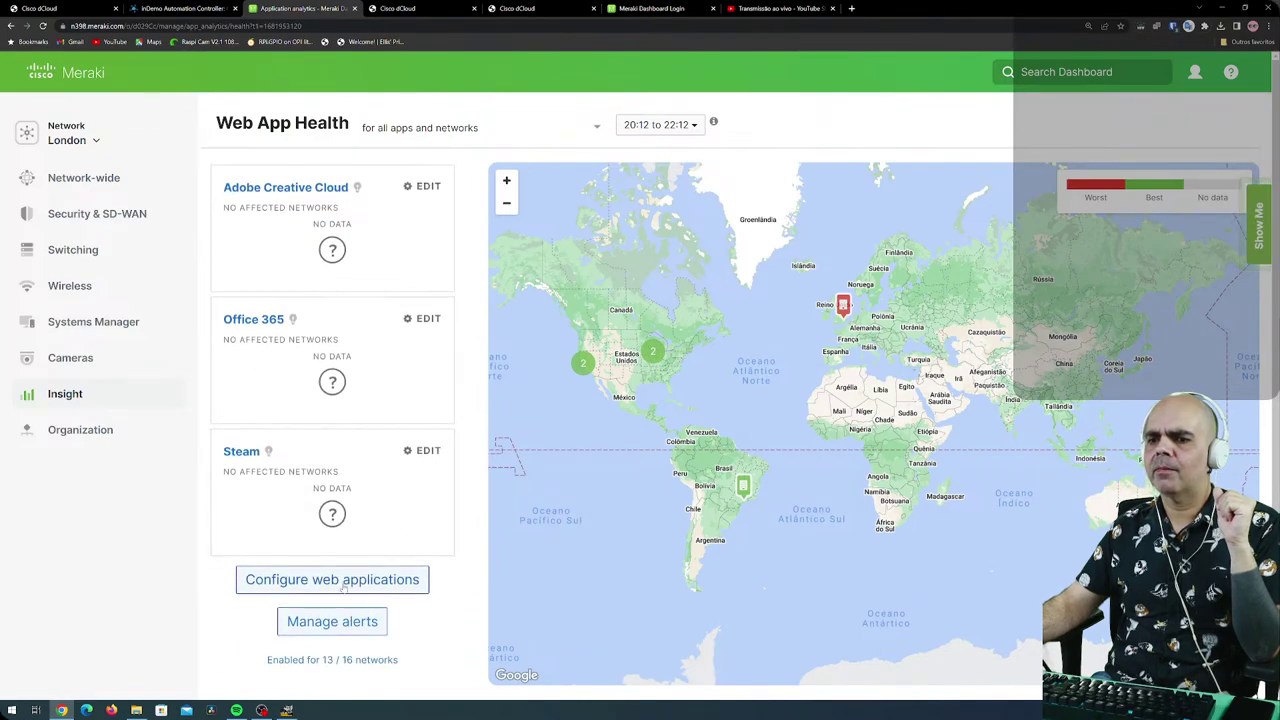
click(332, 586)
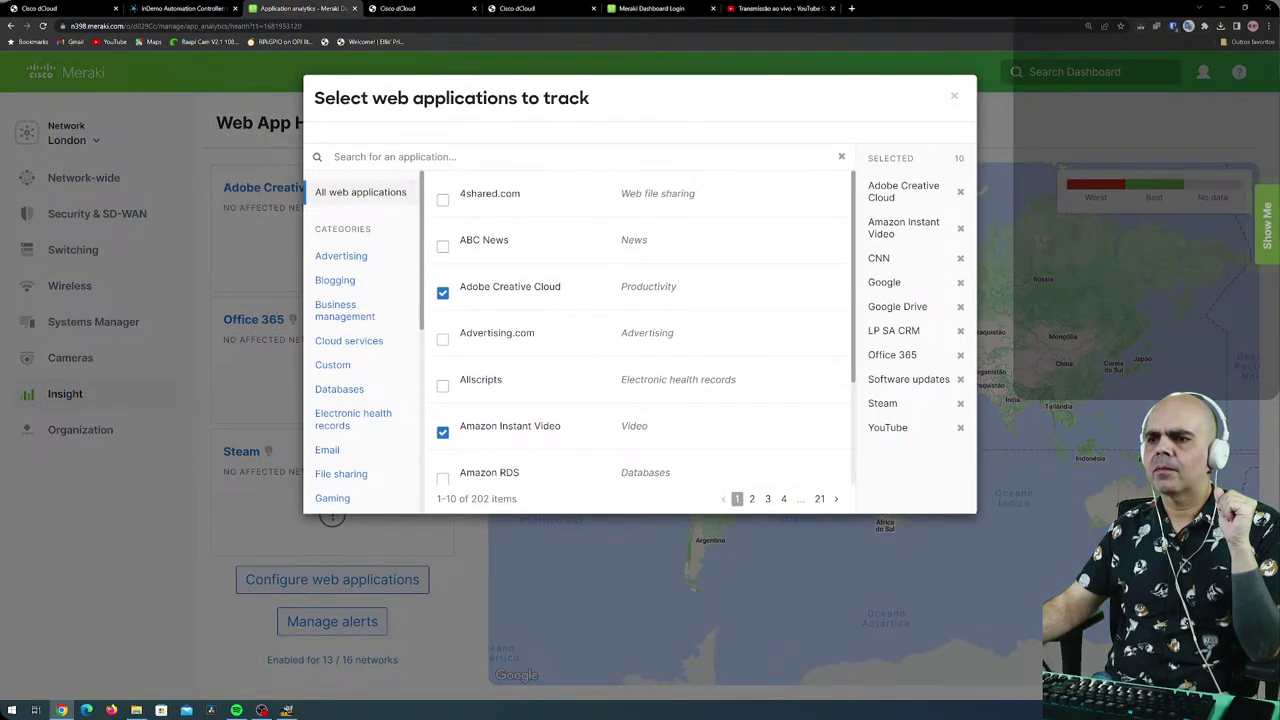
scroll(502, 378, down, 3)
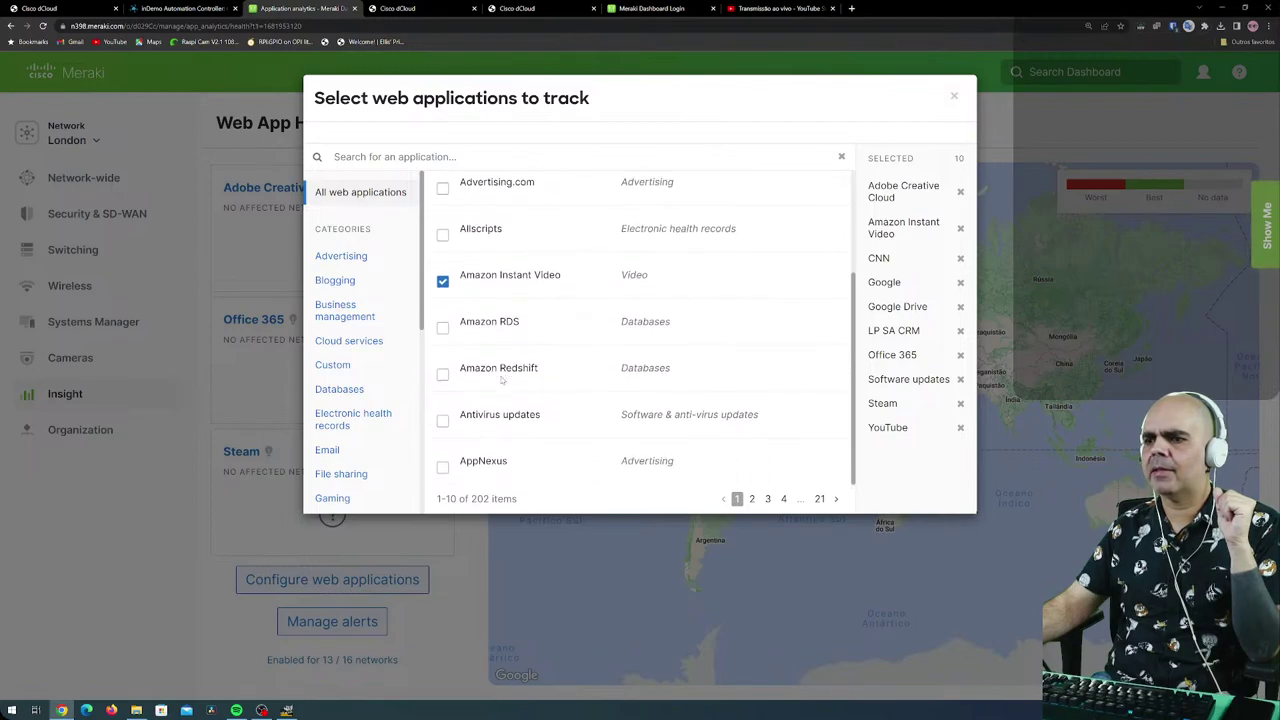
scroll(502, 378, up, 3)
scroll(369, 328, down, 2)
scroll(369, 328, down, 3)
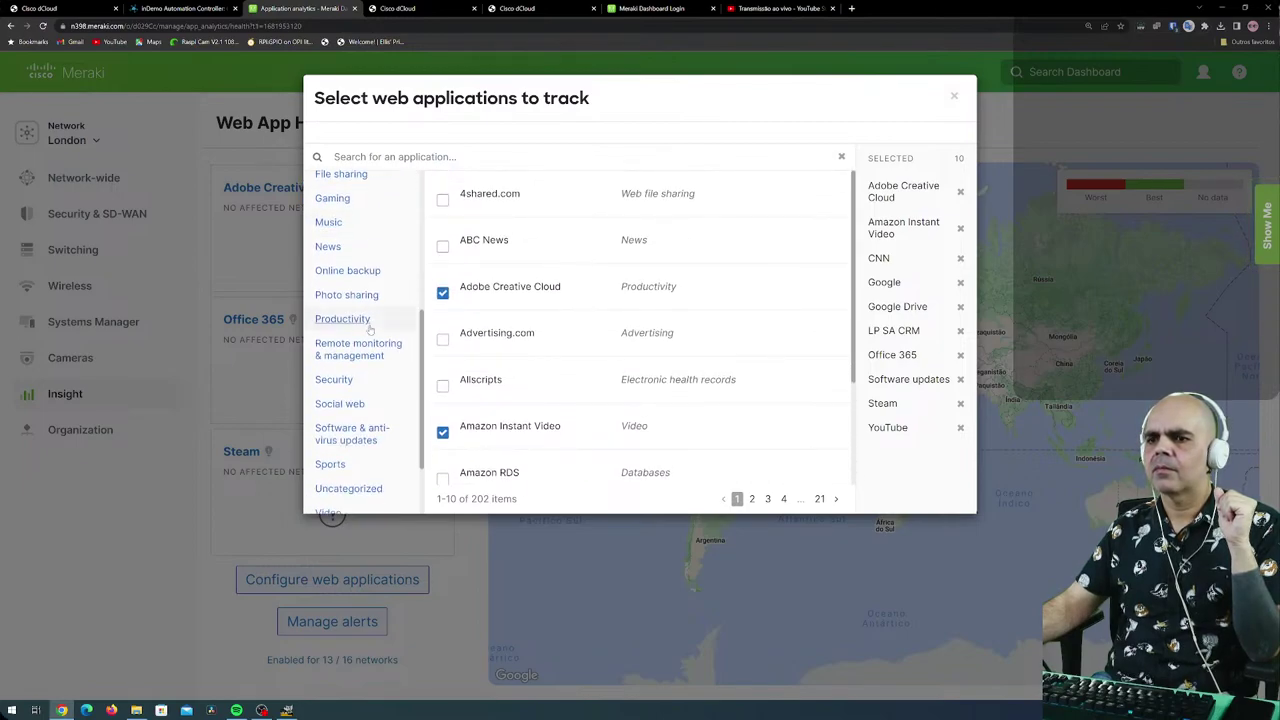
scroll(369, 328, down, 2)
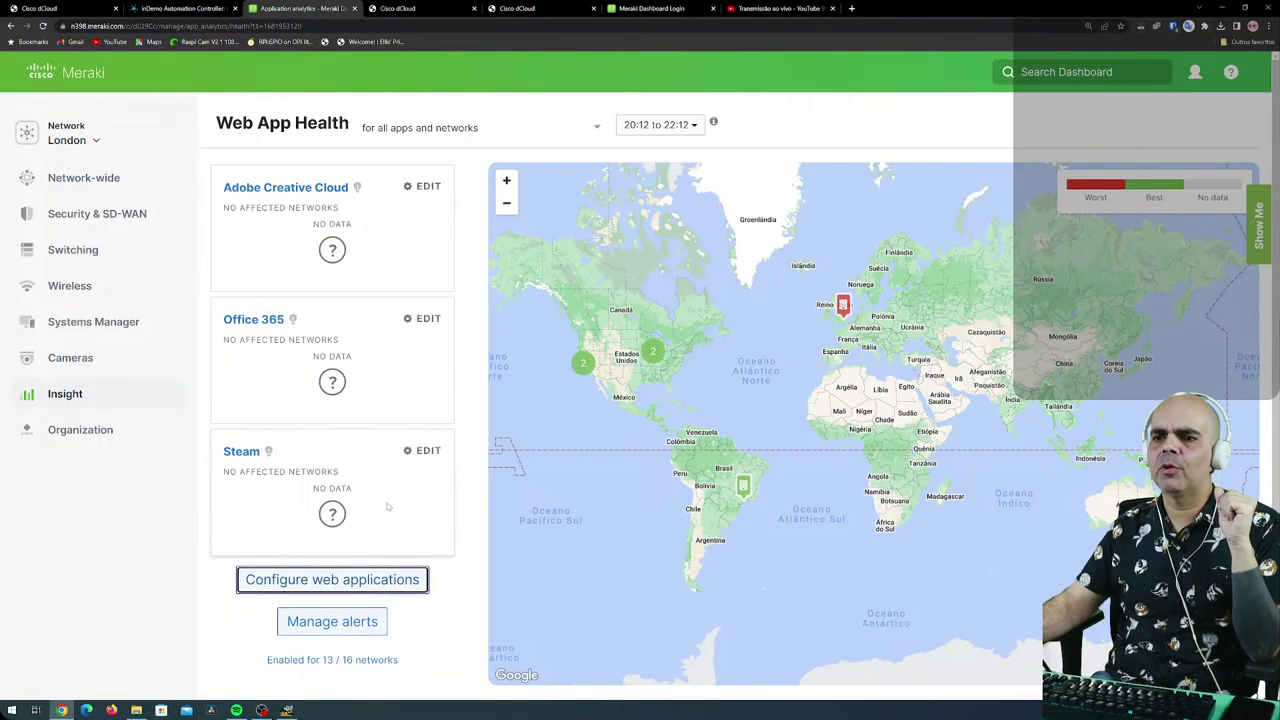
scroll(386, 505, up, 6)
scroll(368, 492, down, 10)
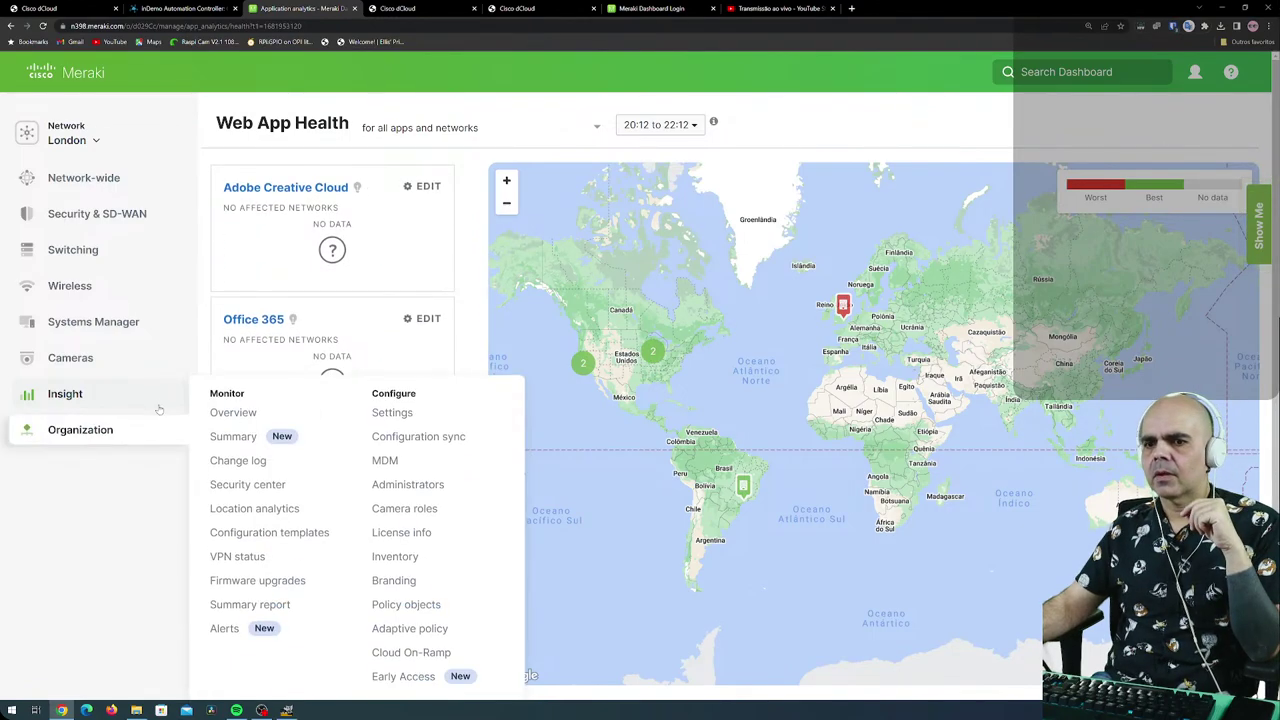
Open Insight's WAN Health page and examine each network's uplink availability, usage, throughput, loss, latency and speed test option.
mouse_move(100, 394)
click(257, 444)
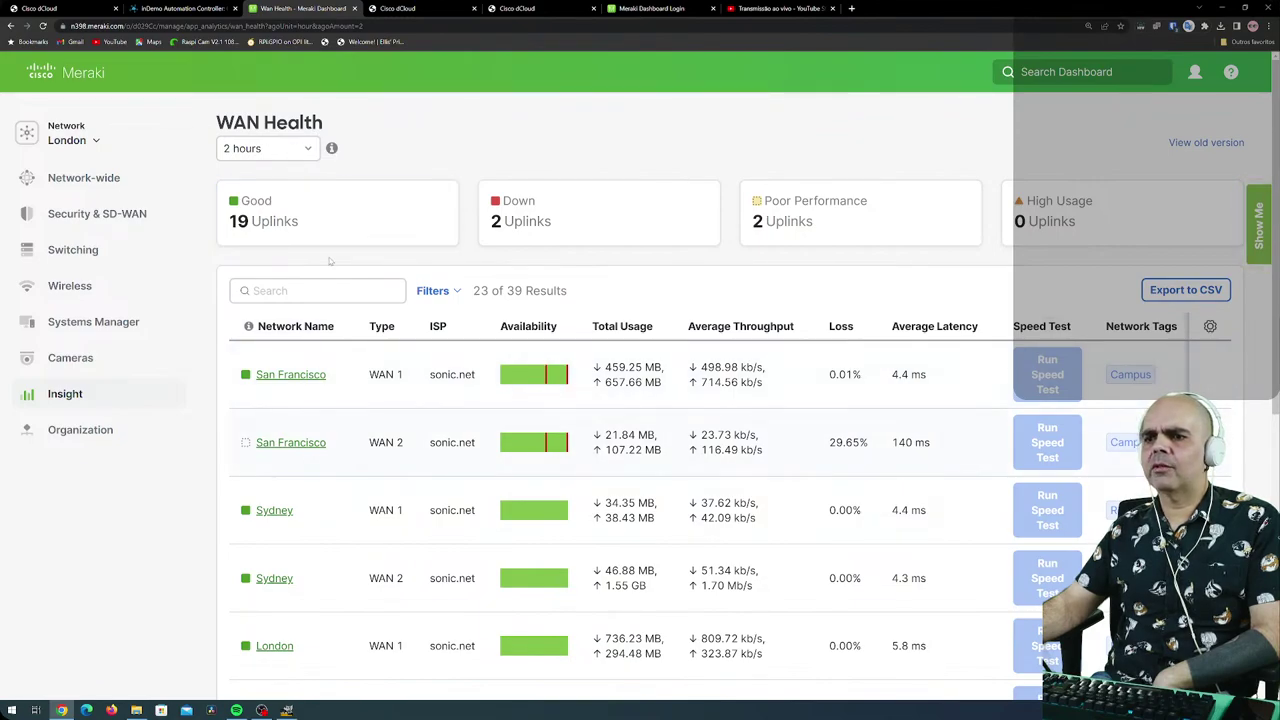
scroll(330, 443, down, 1)
scroll(349, 434, up, 1)
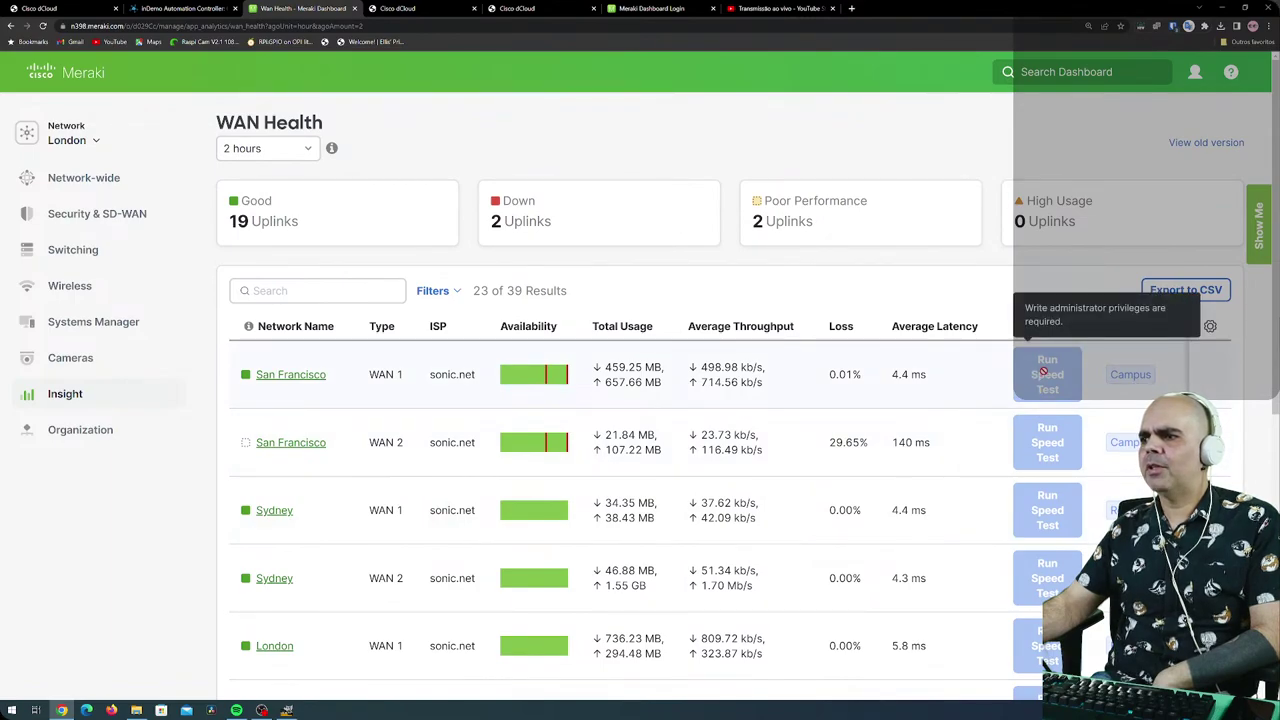
scroll(894, 436, down, 3)
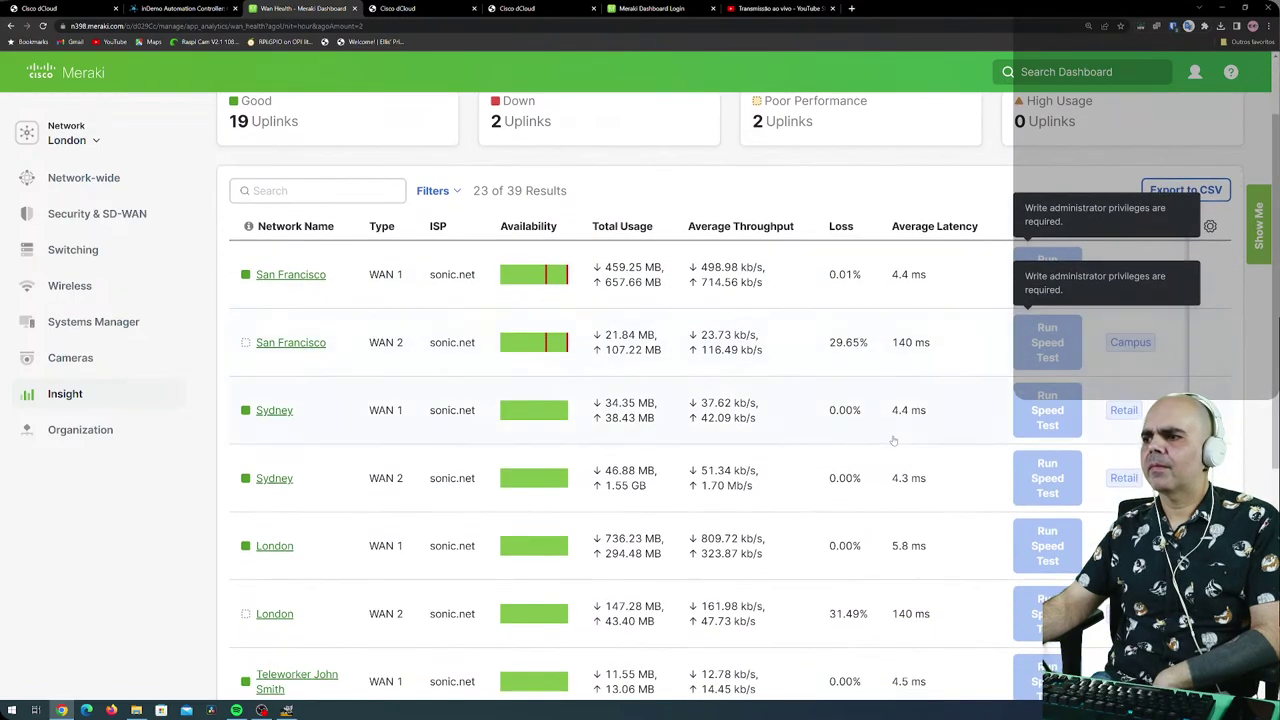
scroll(322, 394, down, 1)
mouse_move(148, 403)
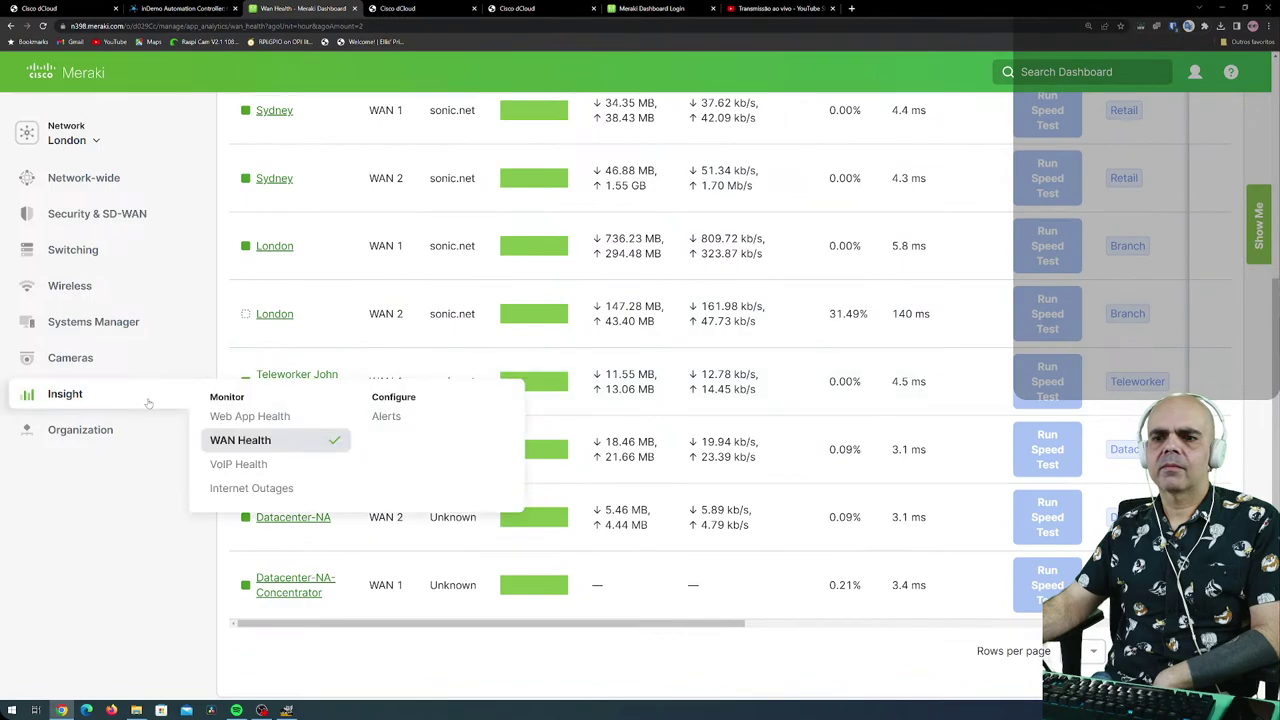
Open Insight's VoIP Health page, and examine the Internet Outages overview with its outage event for TATA Communications.
click(250, 464)
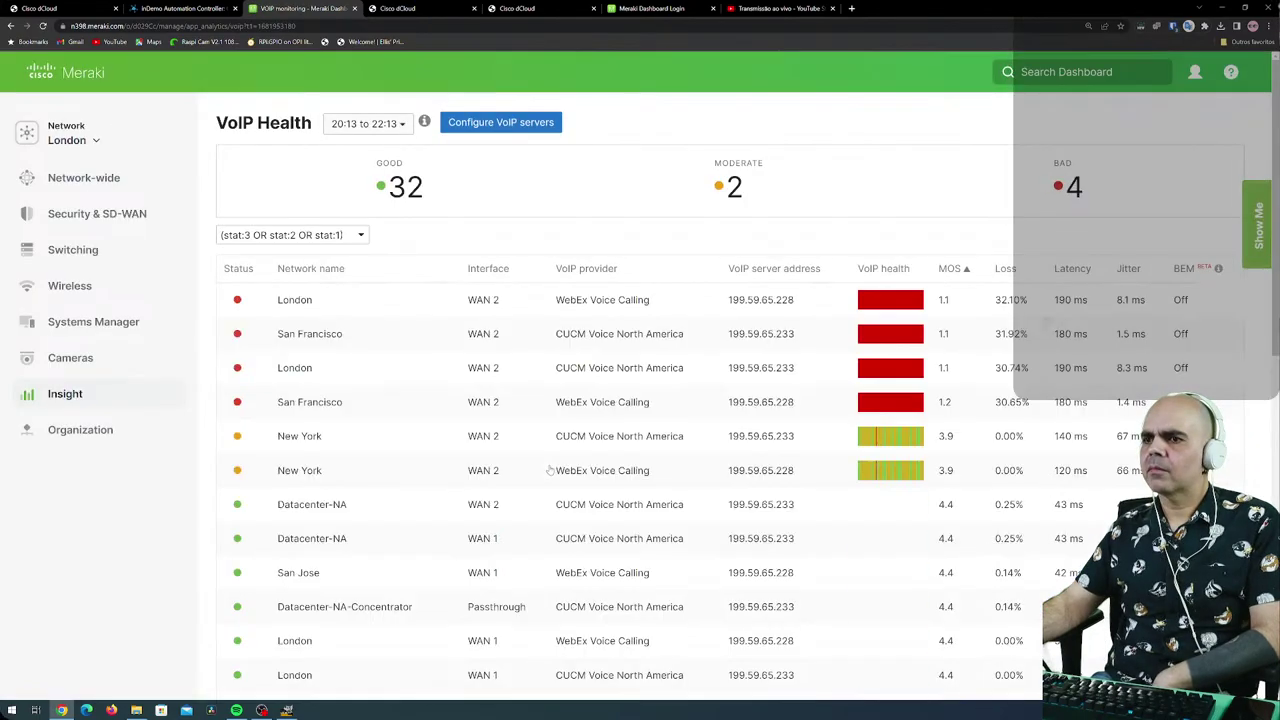
mouse_move(145, 410)
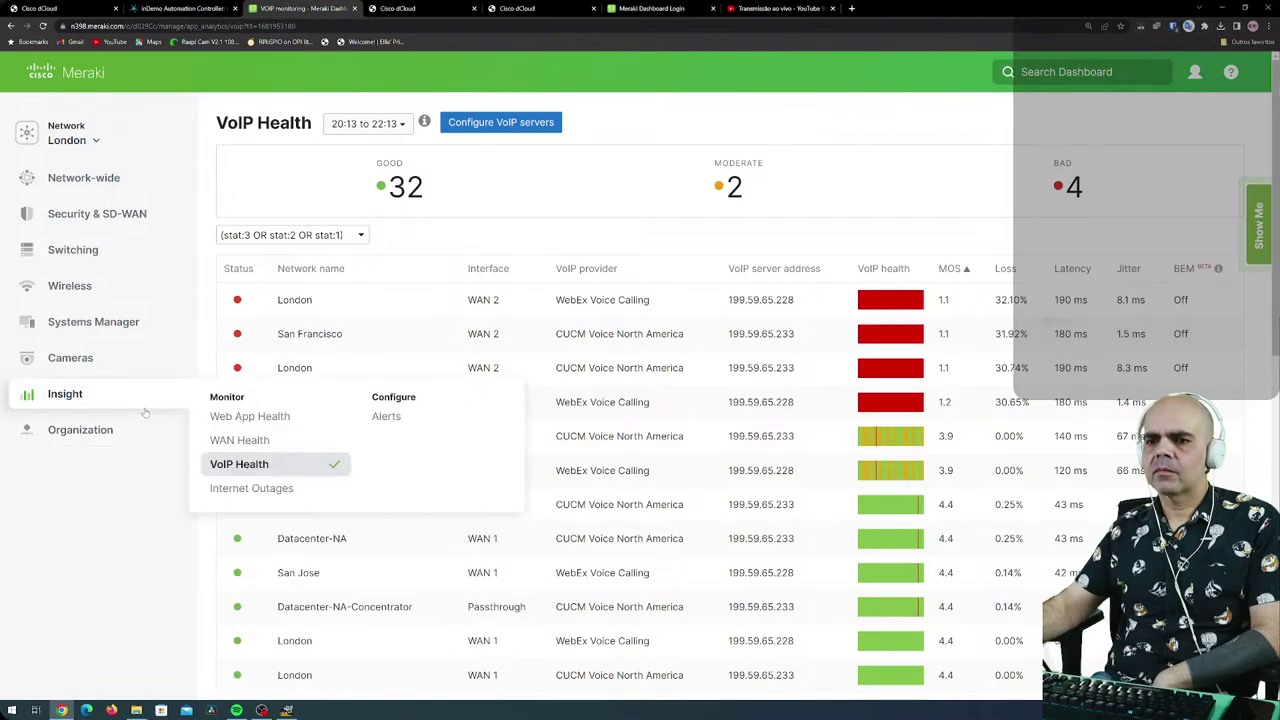
click(247, 492)
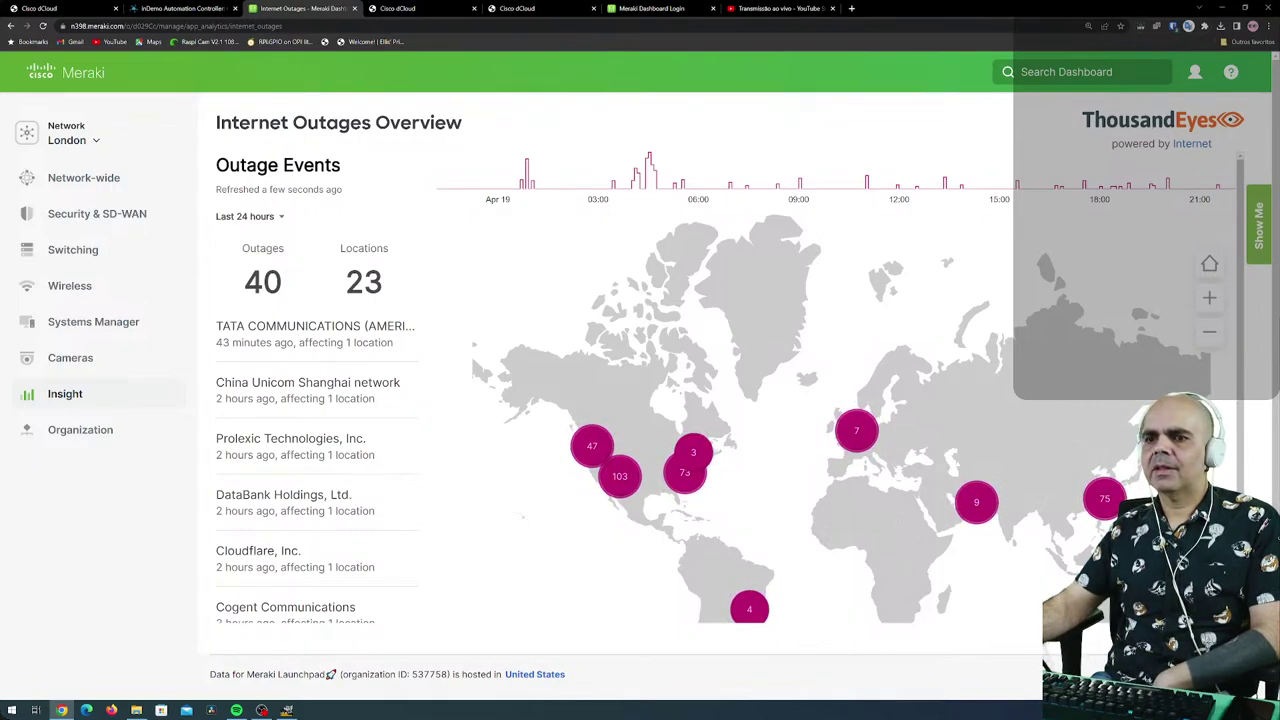
drag(215, 326, 345, 322)
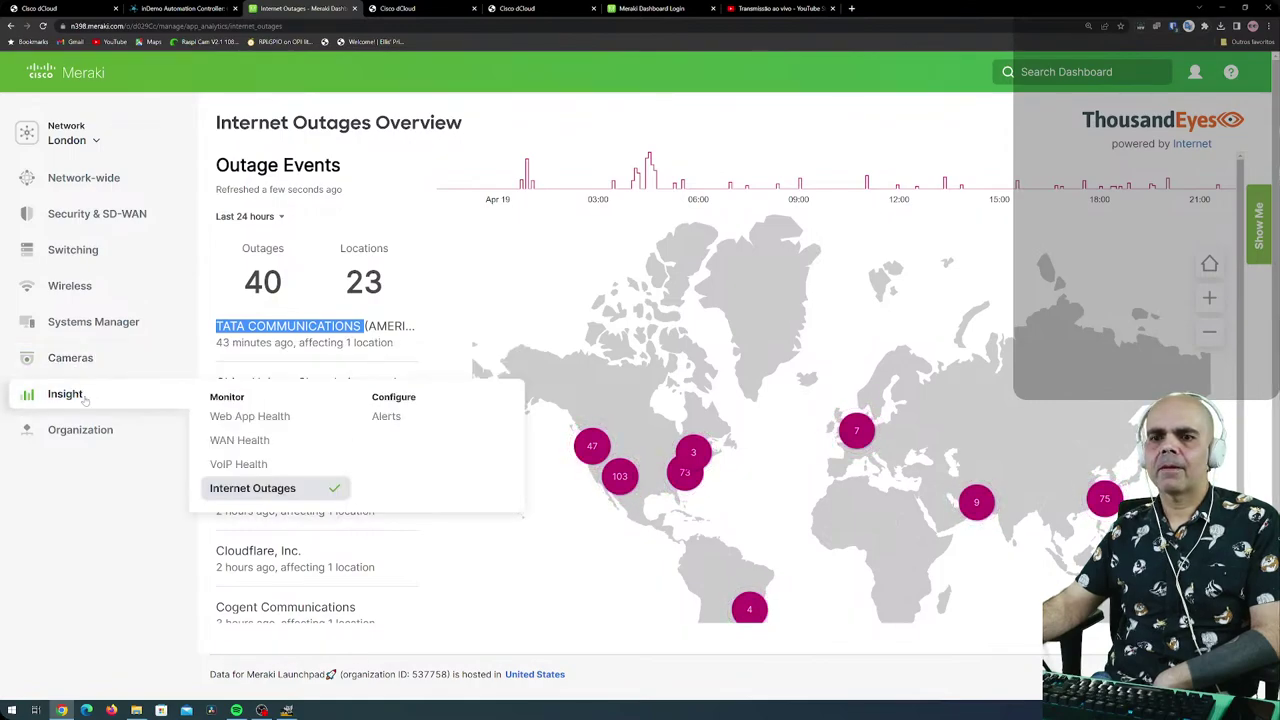
Switch to the Retail Stores configuration template and look through its available network-wide, security, switching, wireless and organization options.
mouse_move(95, 425)
mouse_move(92, 403)
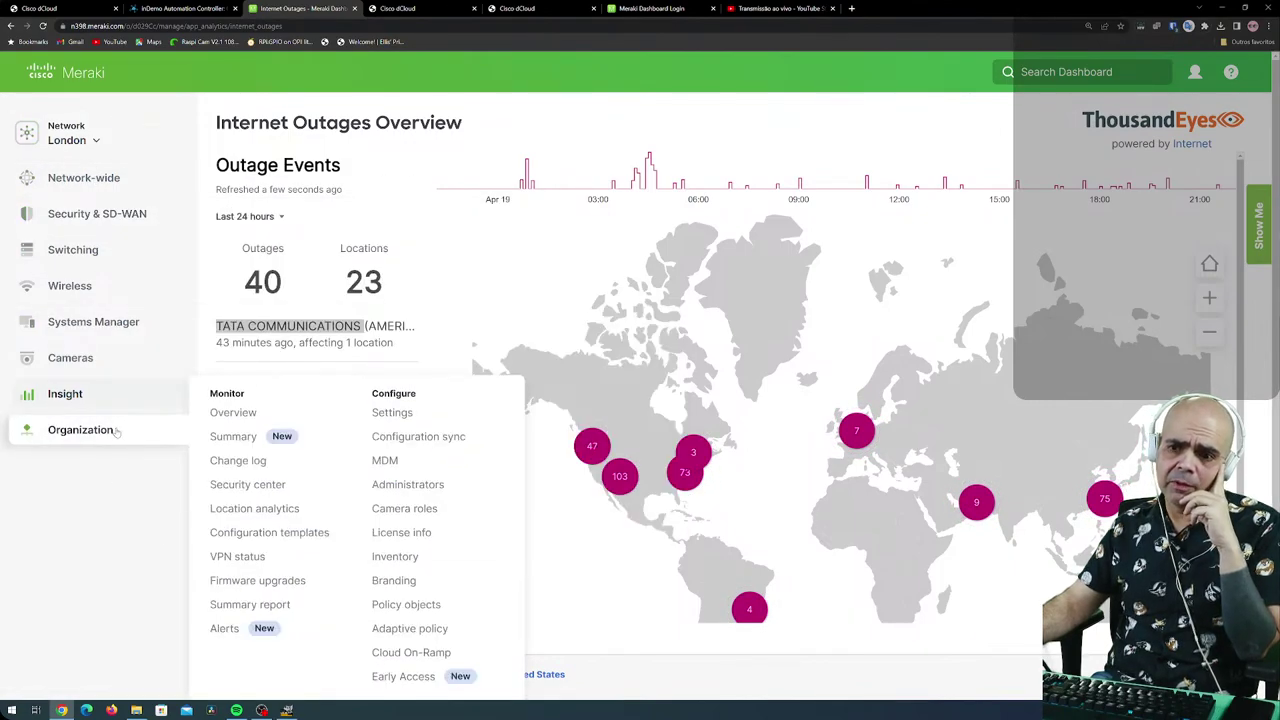
click(95, 138)
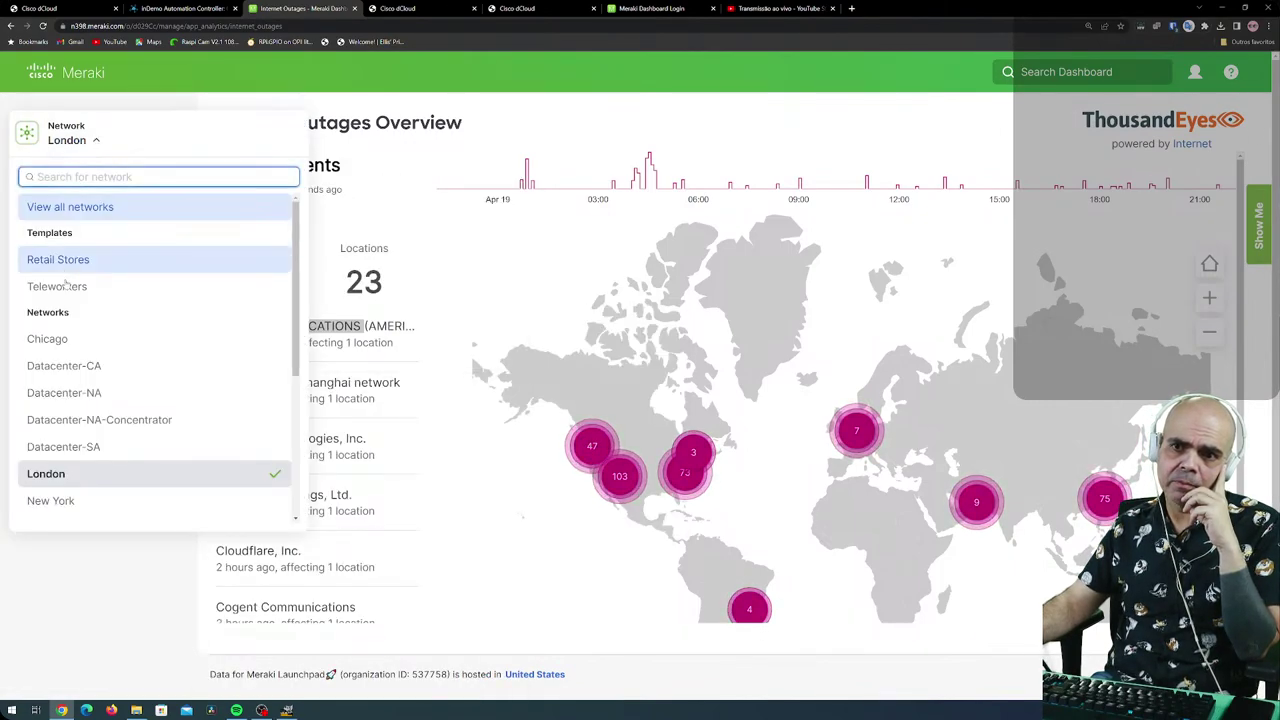
mouse_move(90, 373)
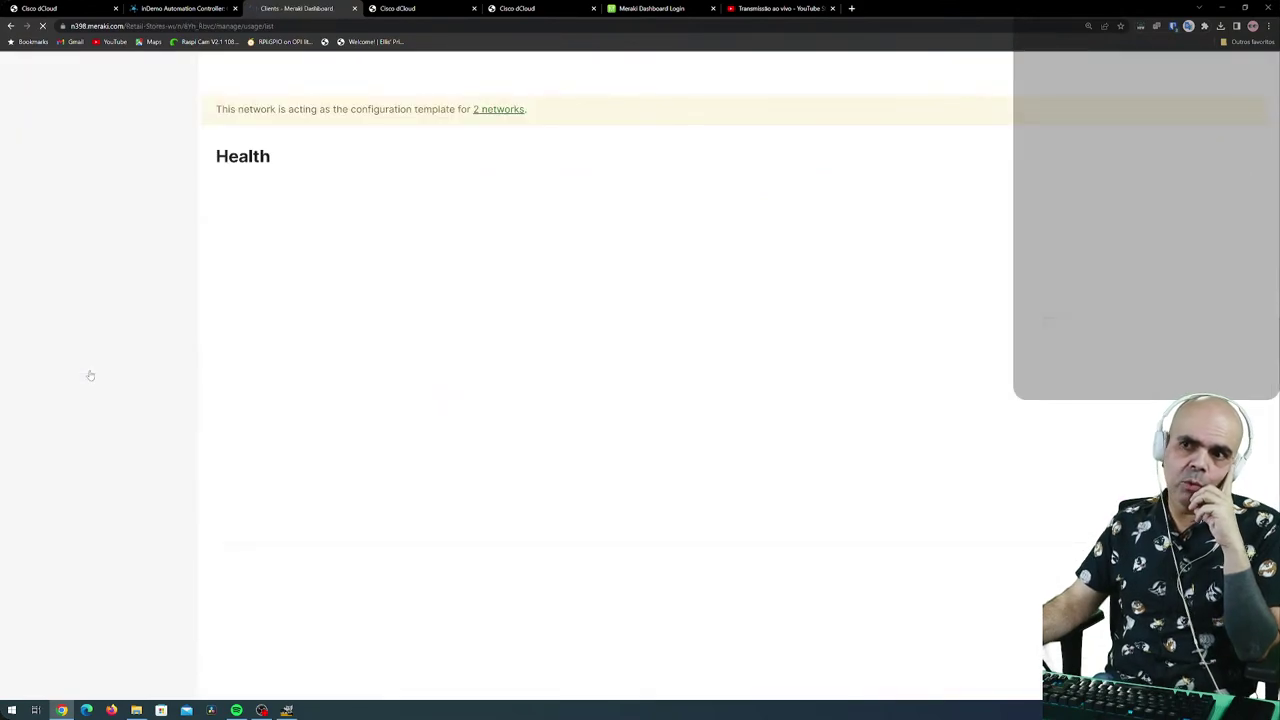
mouse_move(109, 190)
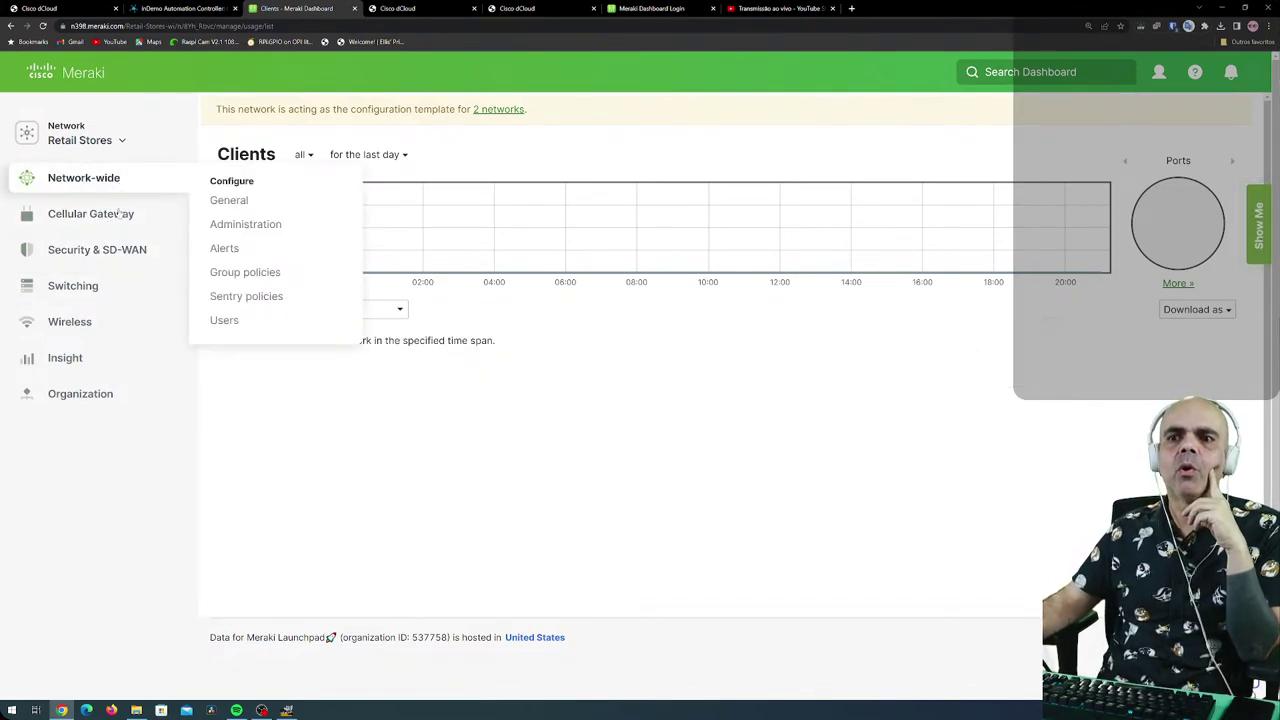
mouse_move(104, 257)
mouse_move(104, 285)
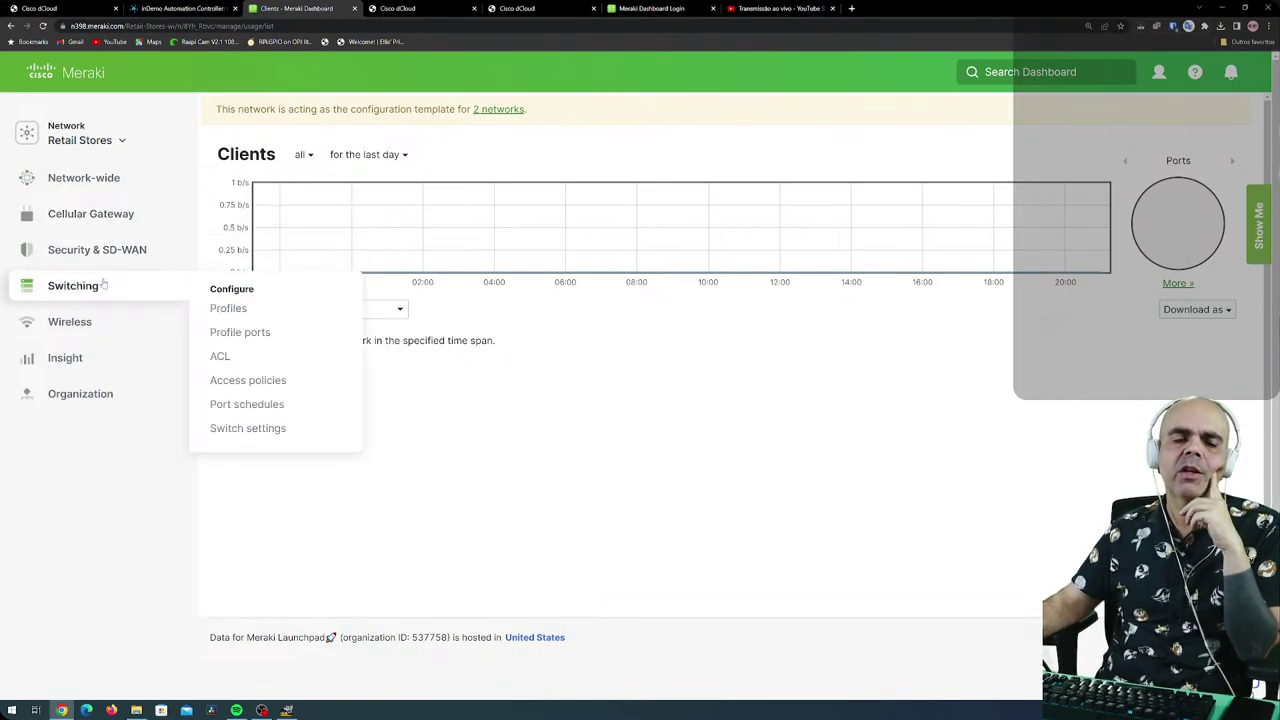
mouse_move(88, 331)
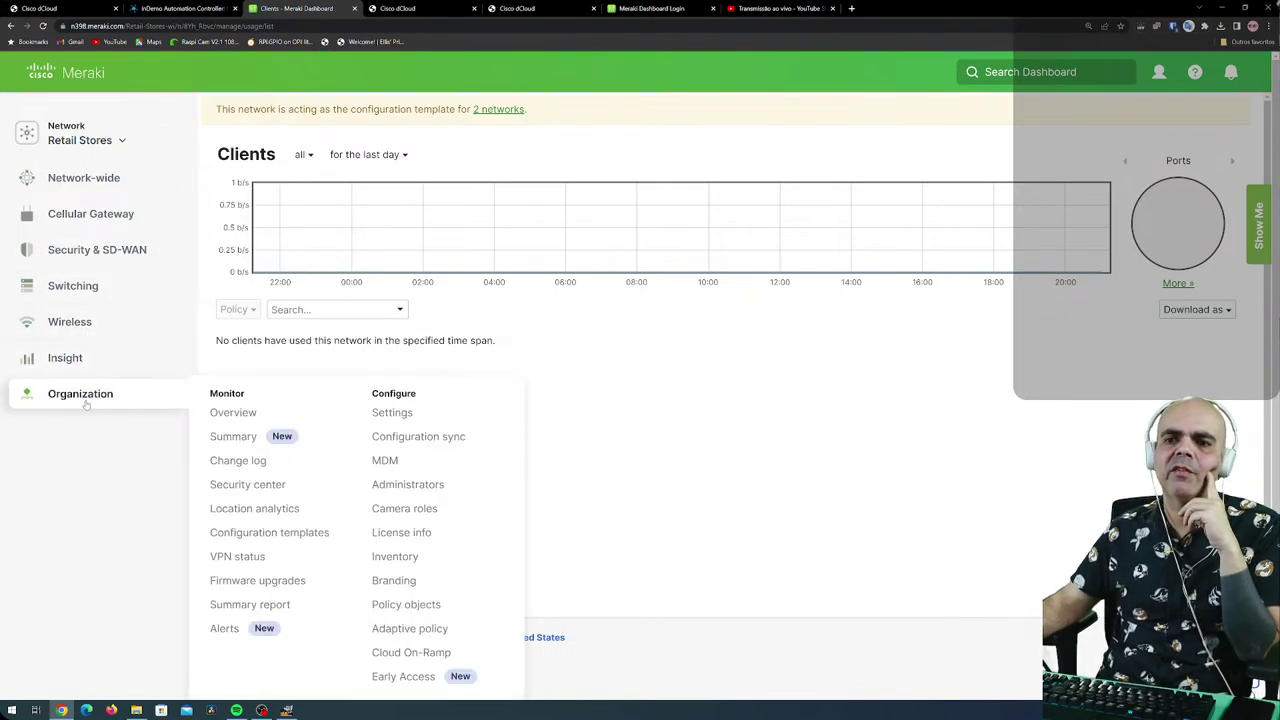
Open the Retail Stores template's Addressing & VLANs page and review its deployment mode, client tracking and VLAN subnets.
mouse_move(124, 229)
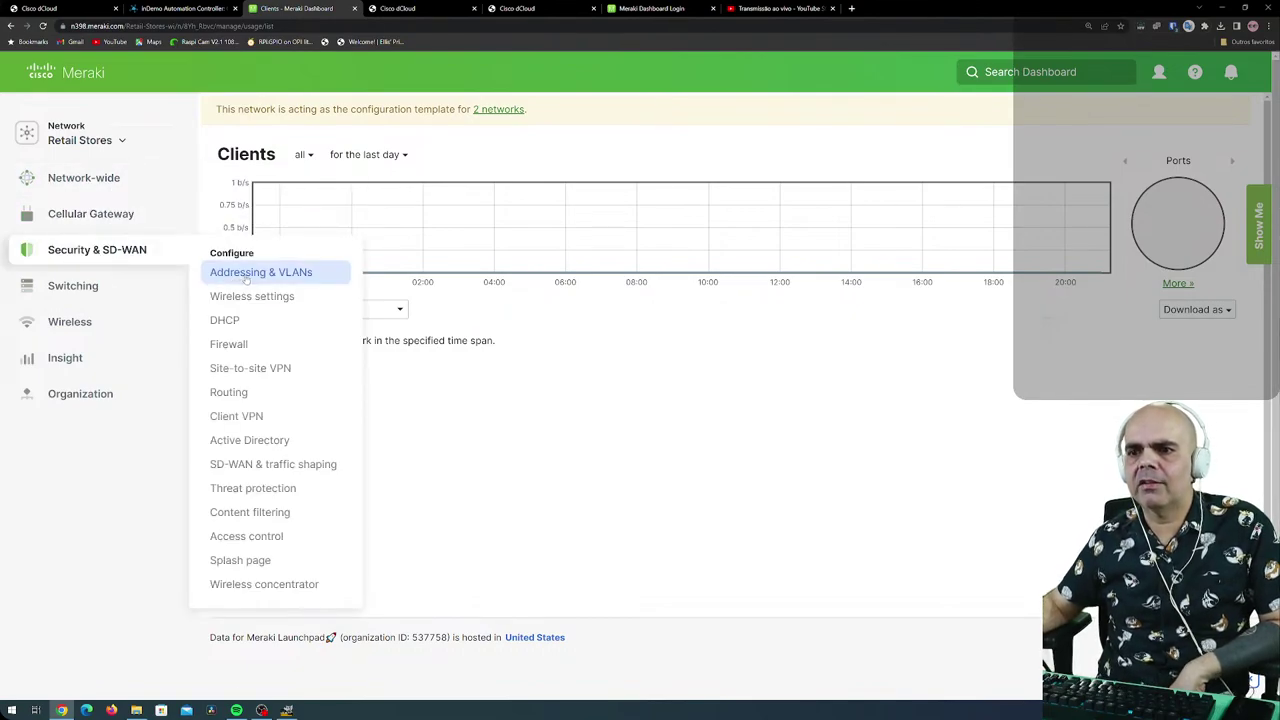
click(246, 276)
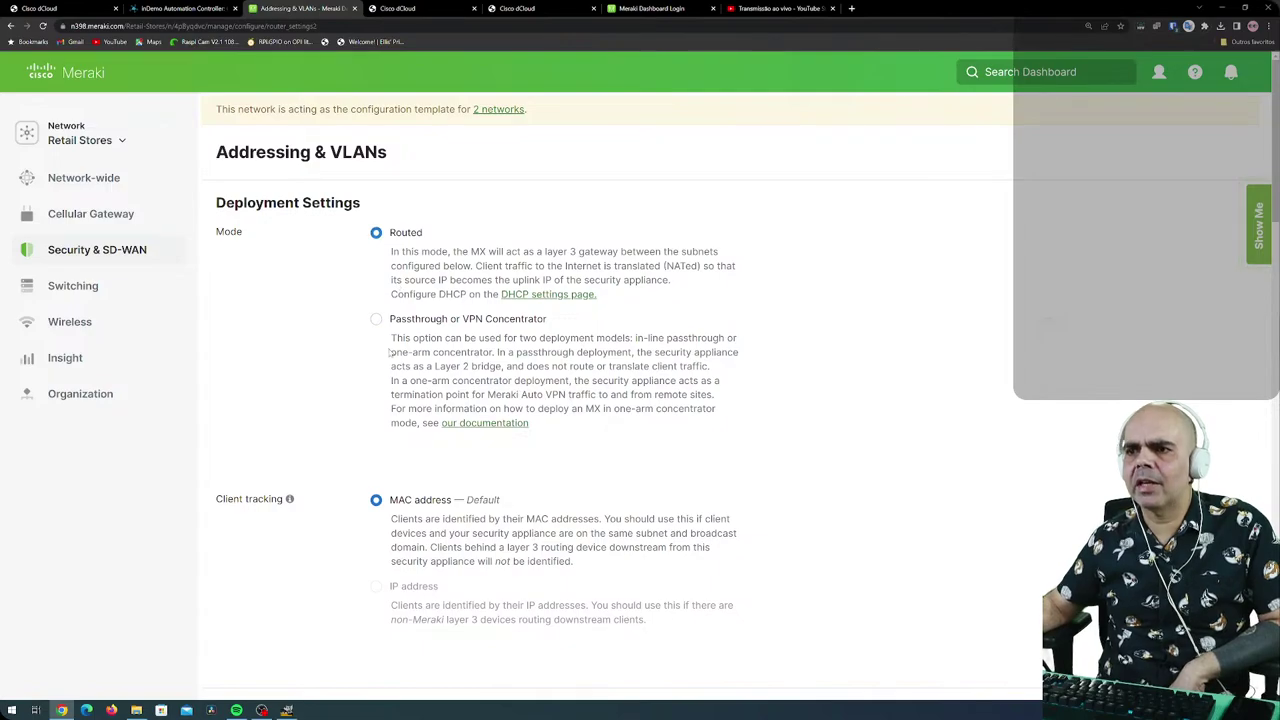
scroll(409, 371, down, 5)
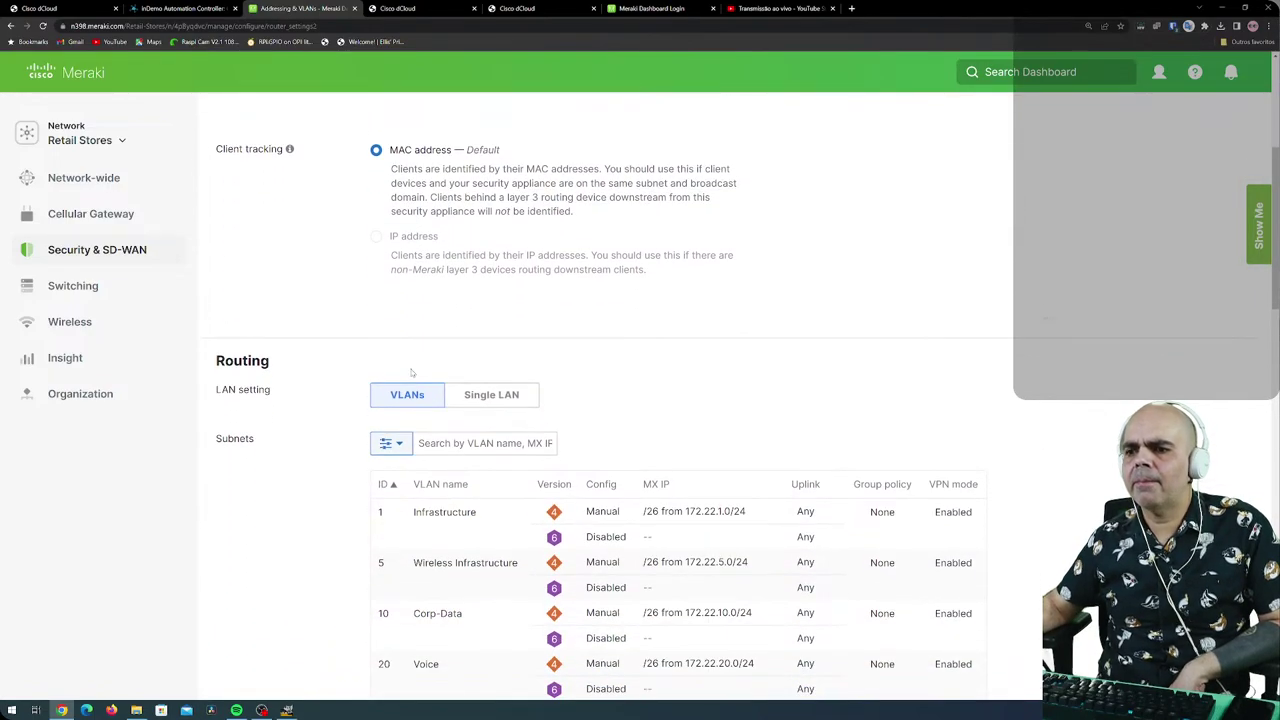
scroll(410, 372, down, 5)
scroll(666, 467, down, 3)
scroll(671, 462, up, 15)
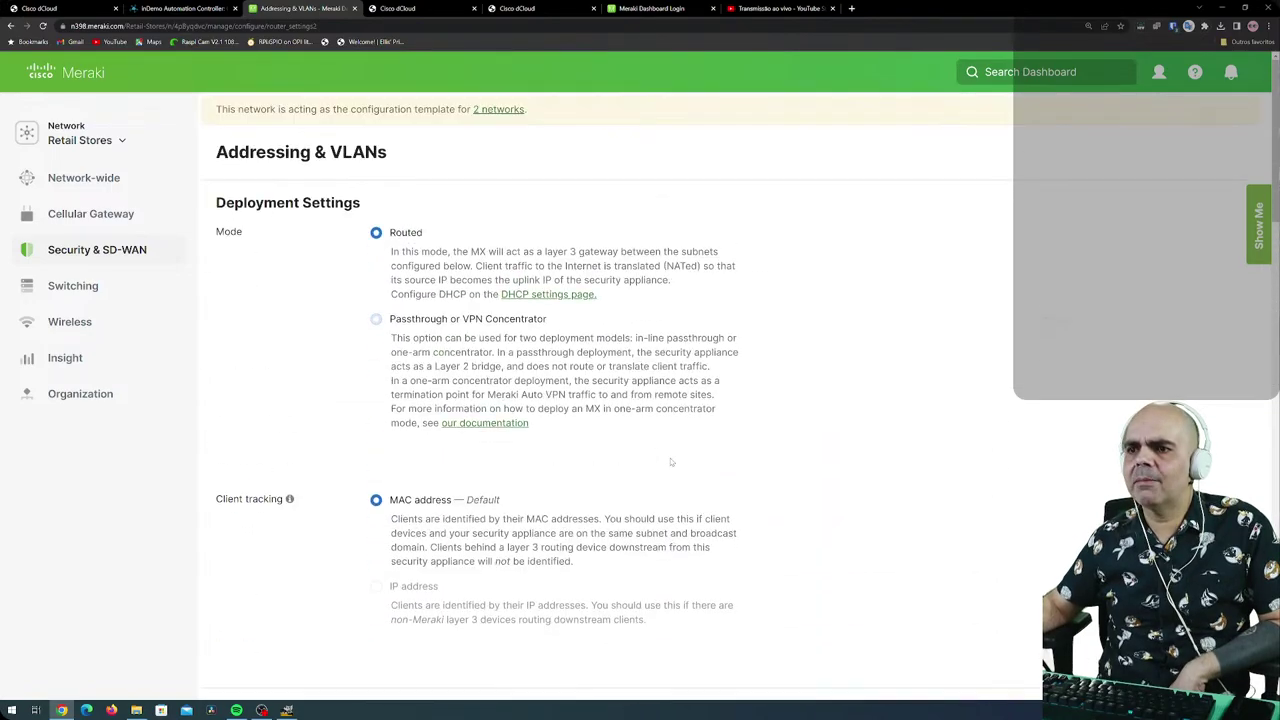
List the networks bound to the Retail Stores template and open the Toronto network to see its available features.
click(507, 113)
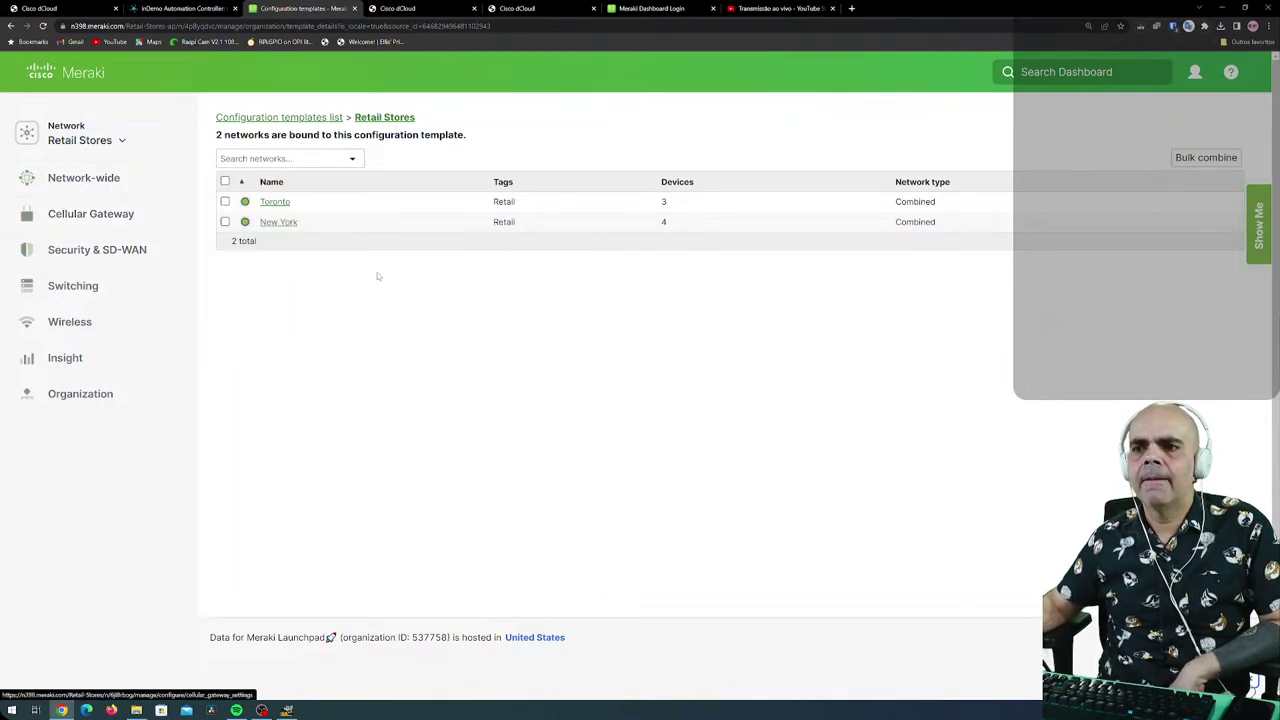
click(283, 204)
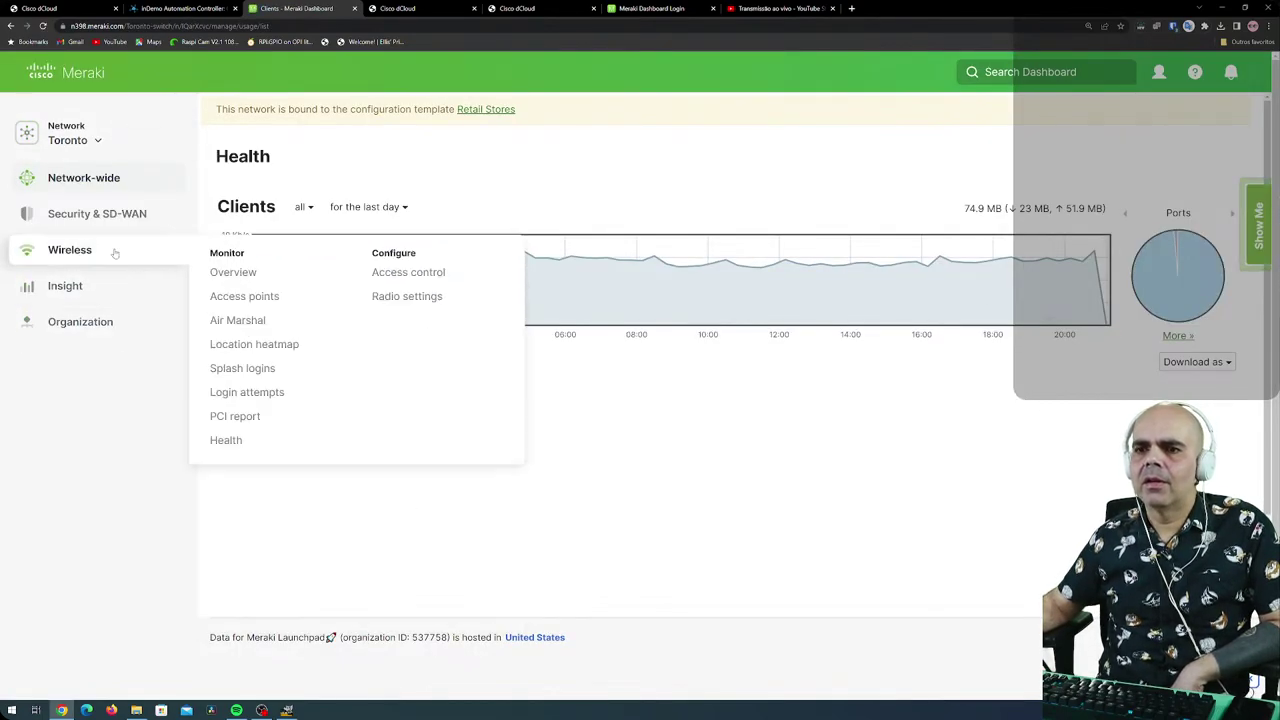
mouse_move(120, 180)
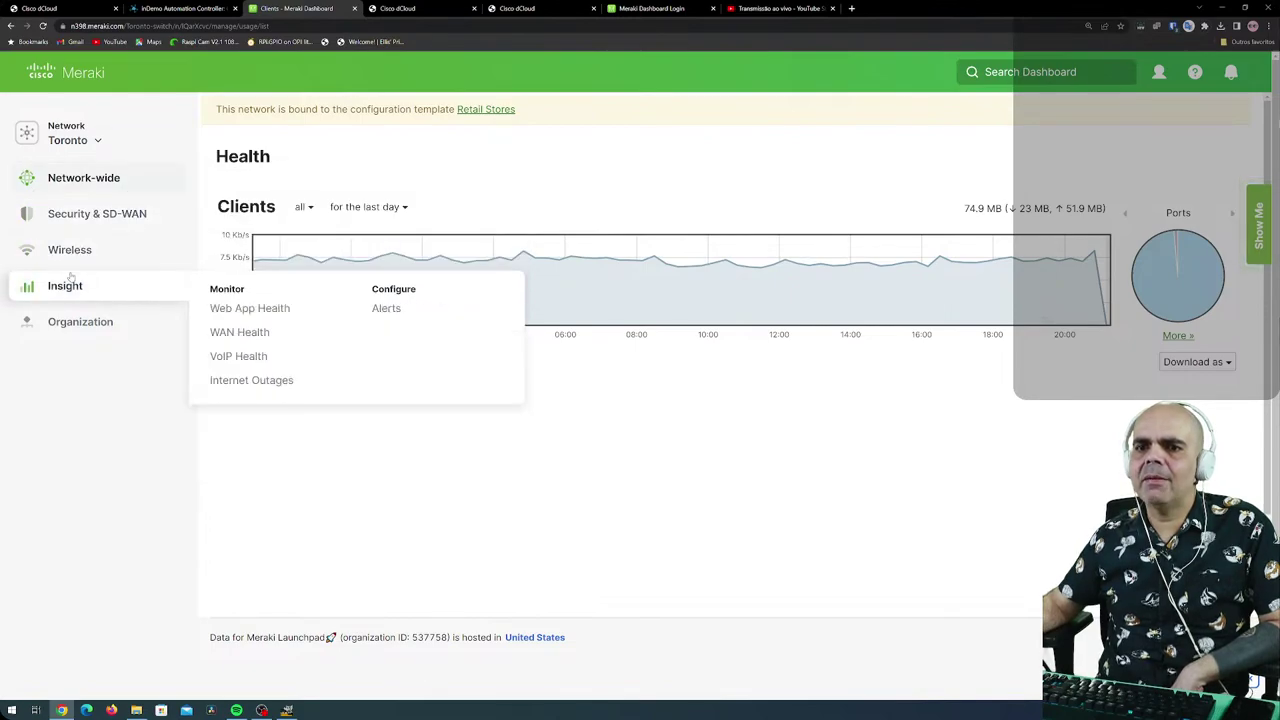
View Toronto's Addressing & VLANs page and review the VLAN subnets and static routes inherited from the template.
mouse_move(92, 235)
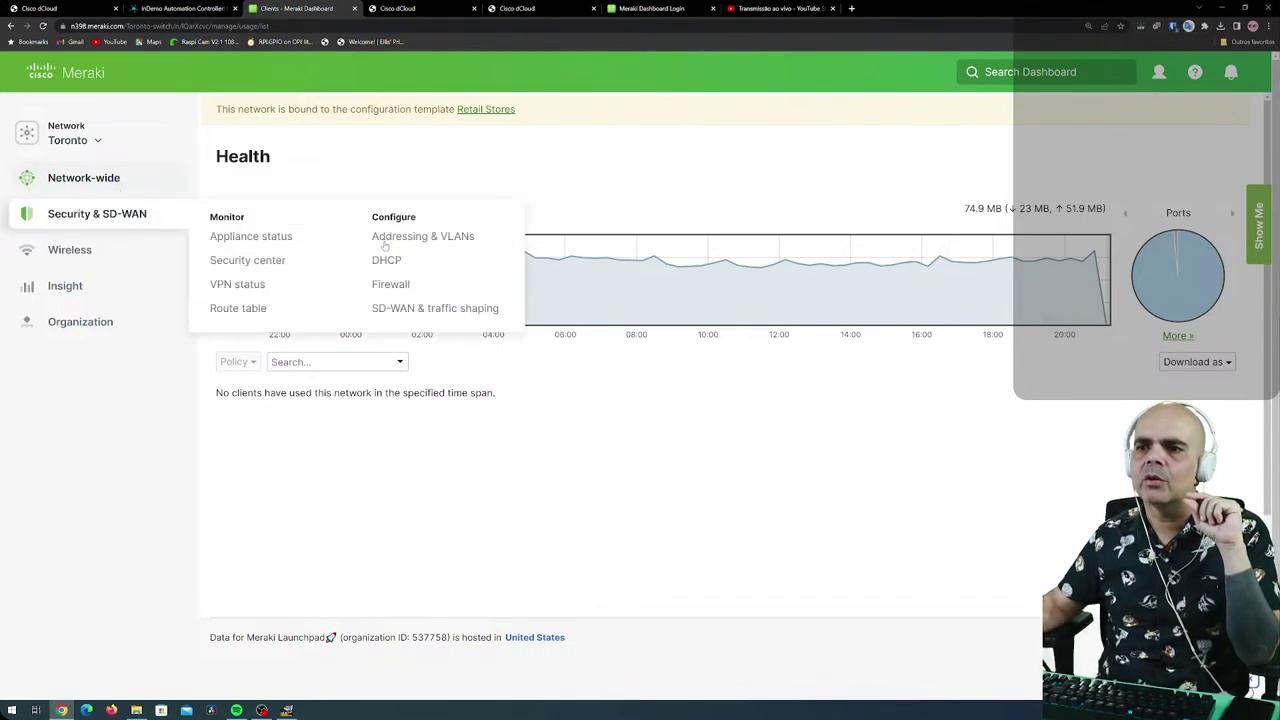
click(425, 240)
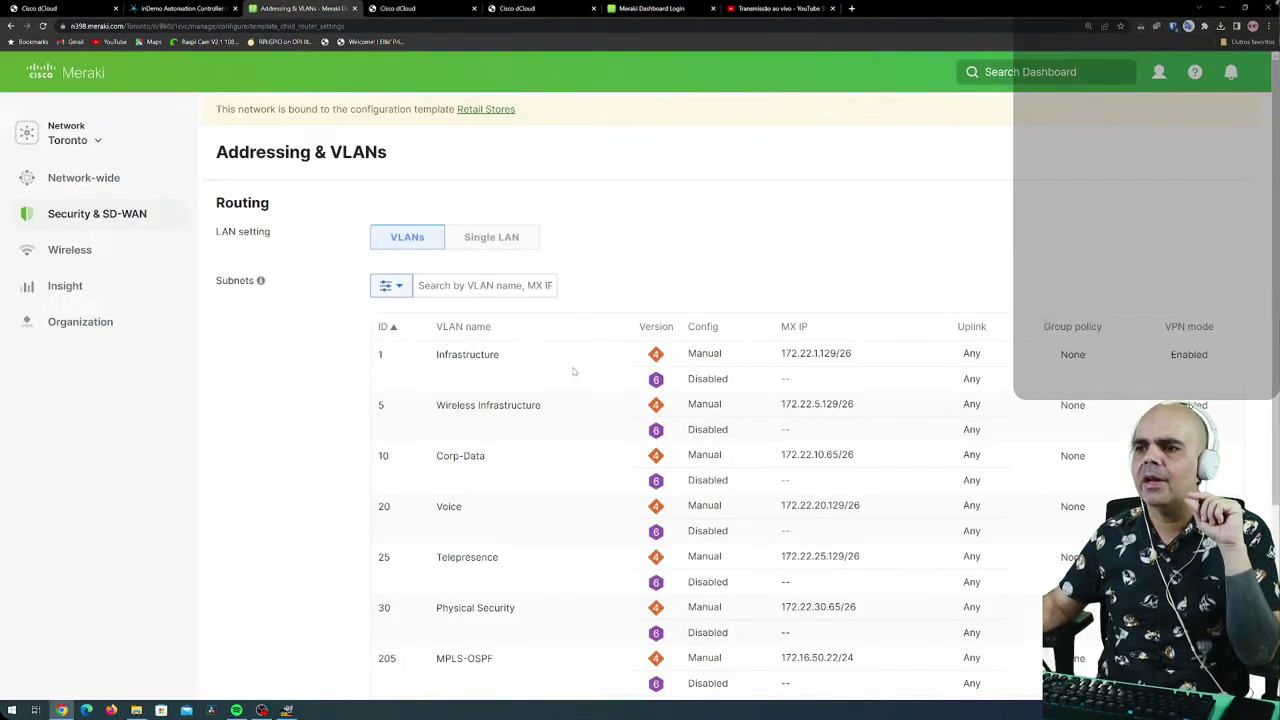
scroll(884, 430, down, 5)
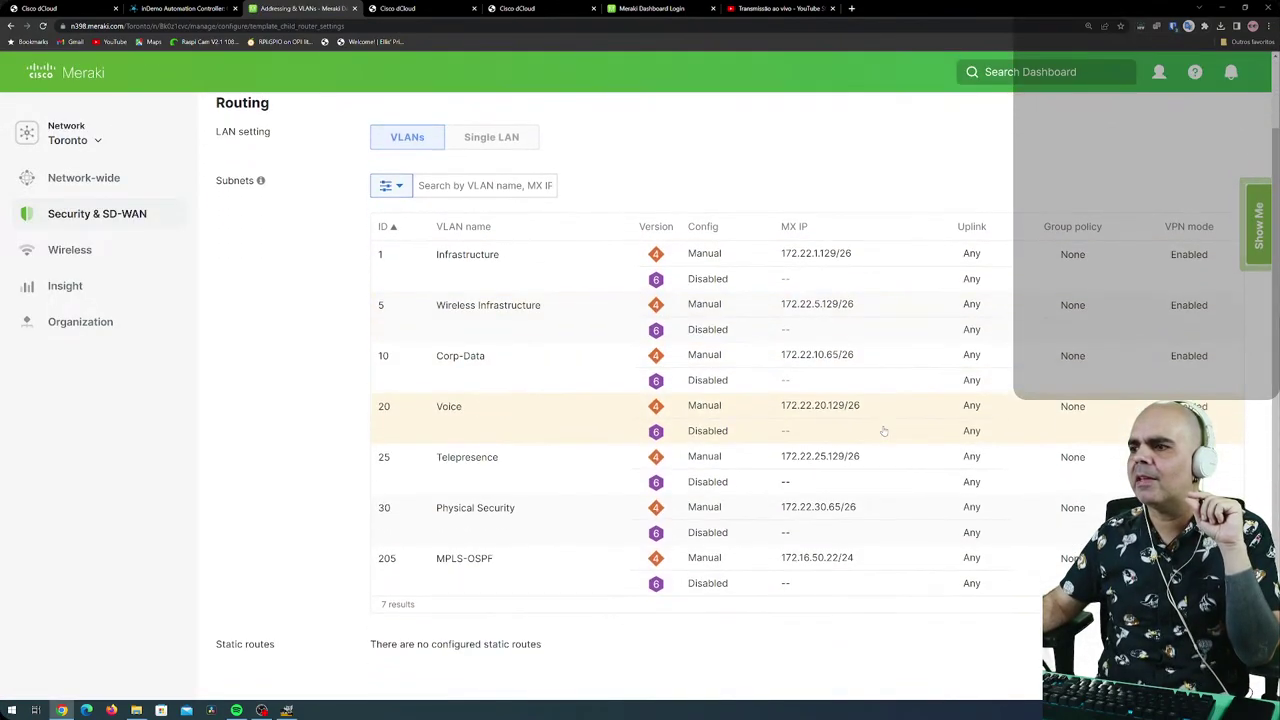
scroll(498, 570, up, 5)
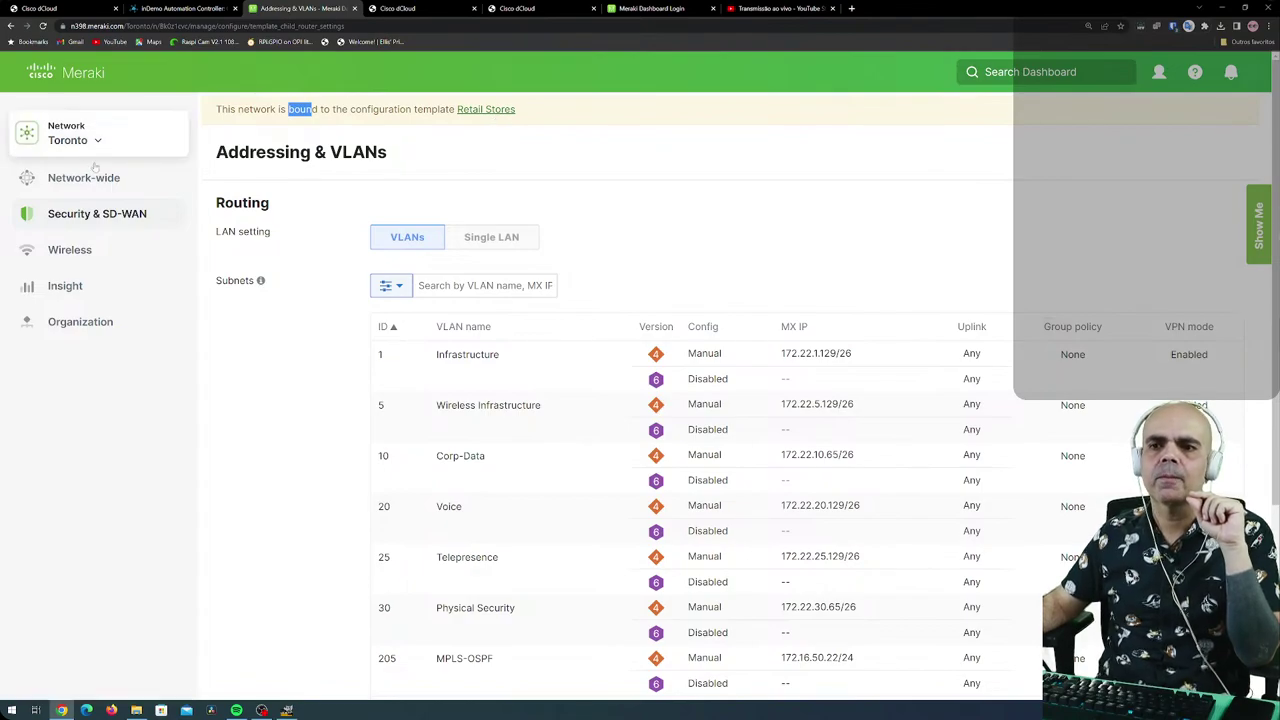
Open the organization's configuration templates, view the networks bound to Teleworkers, and open the first teleworker's network.
mouse_move(87, 338)
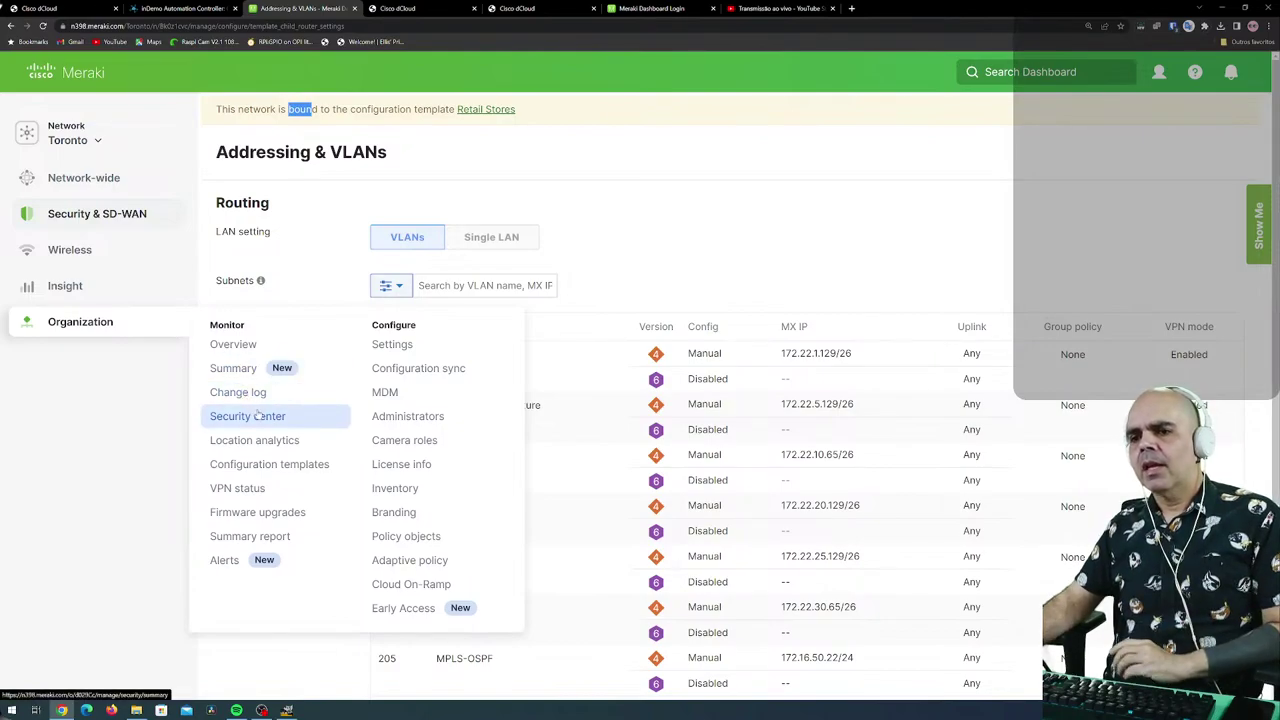
click(305, 470)
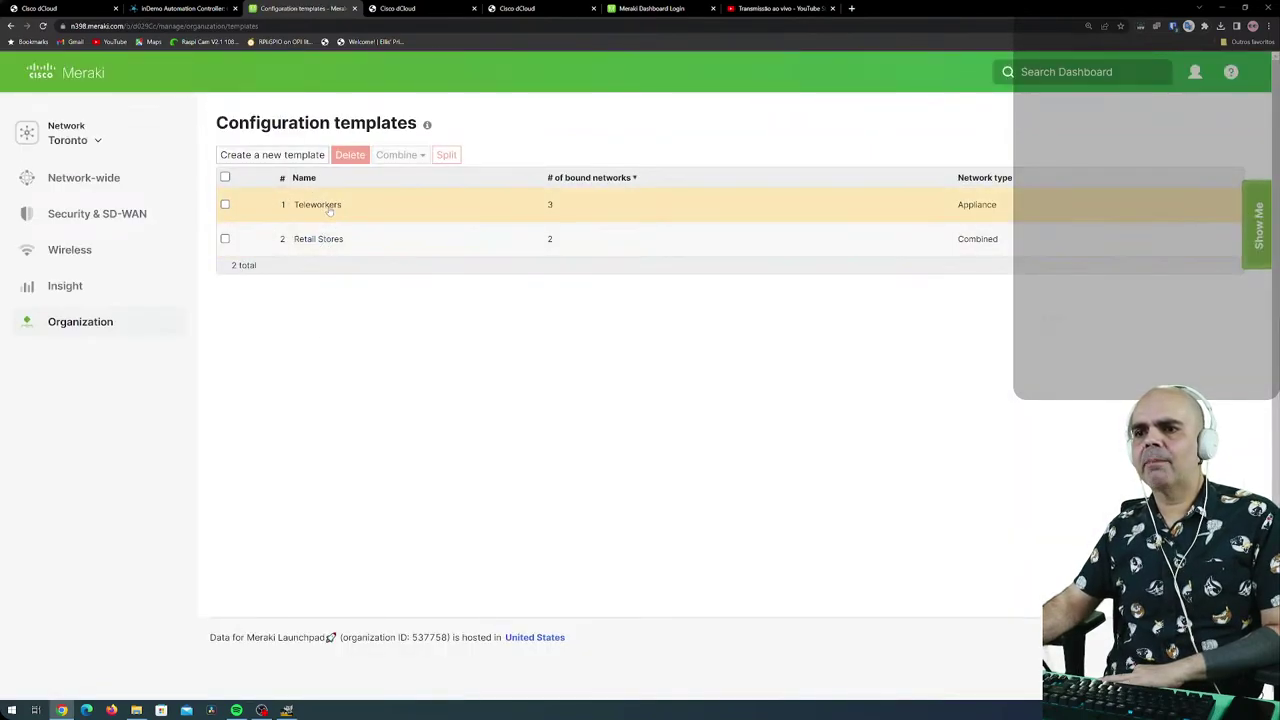
click(325, 205)
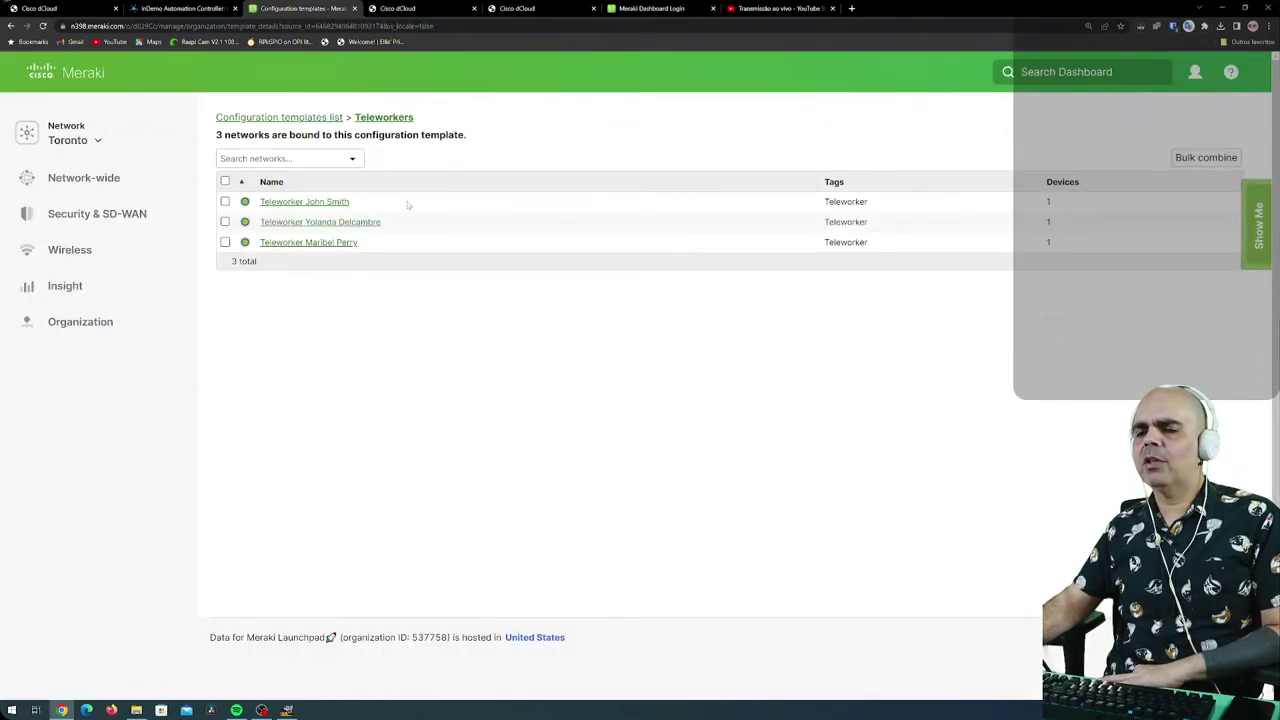
click(305, 202)
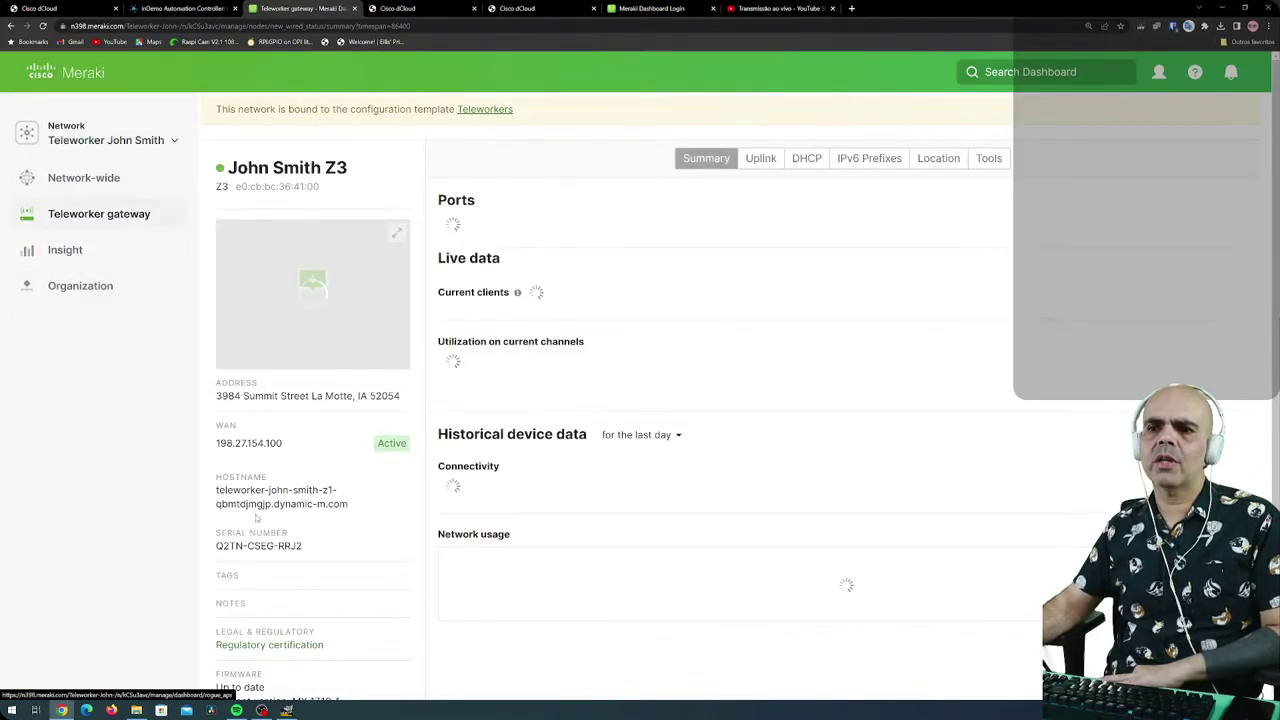
Open the organization's Firmware upgrades overview and review recent changes, scheduled changes, firmware status and latest firmware versions.
mouse_move(102, 297)
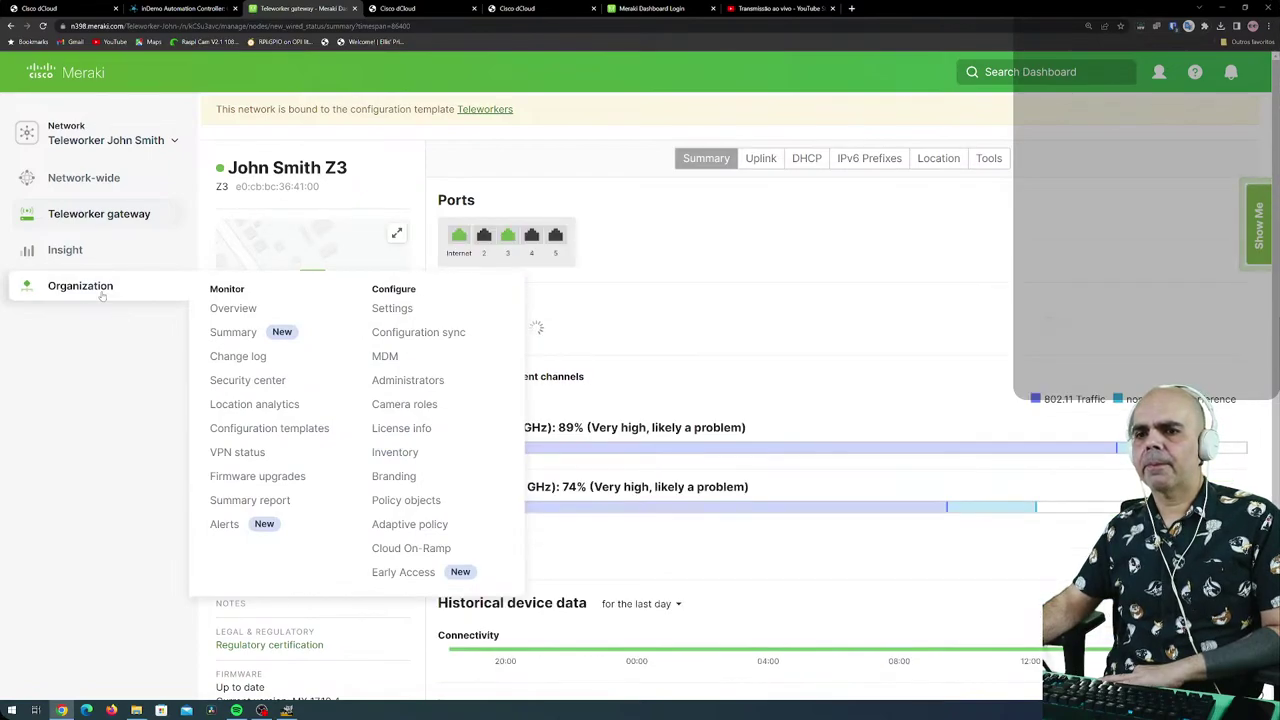
click(262, 480)
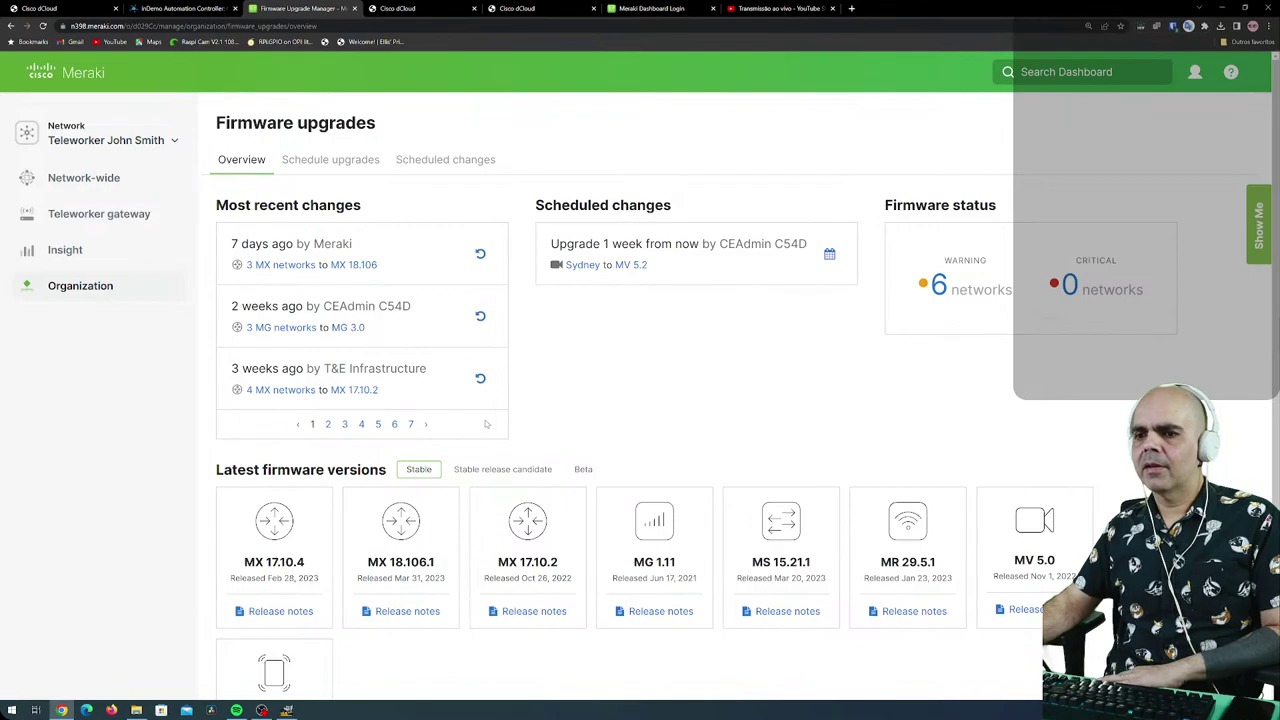
scroll(433, 562, down, 1)
scroll(471, 597, down, 3)
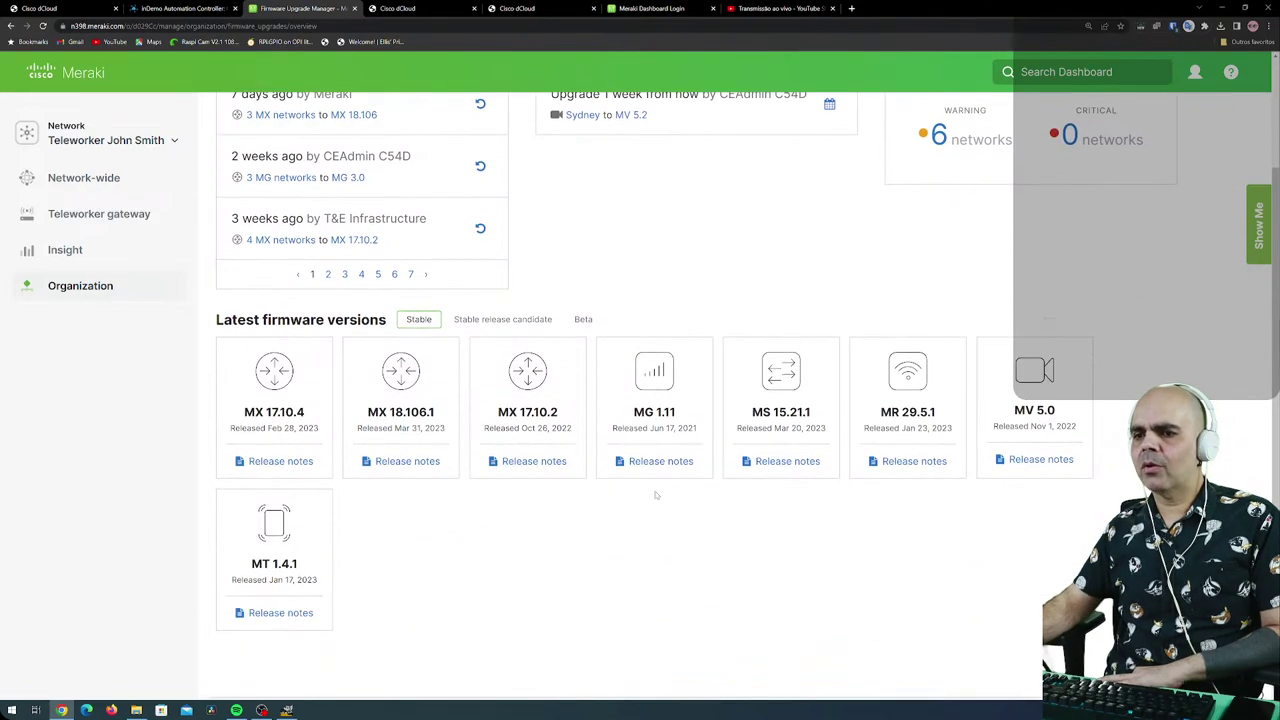
scroll(455, 581, up, 4)
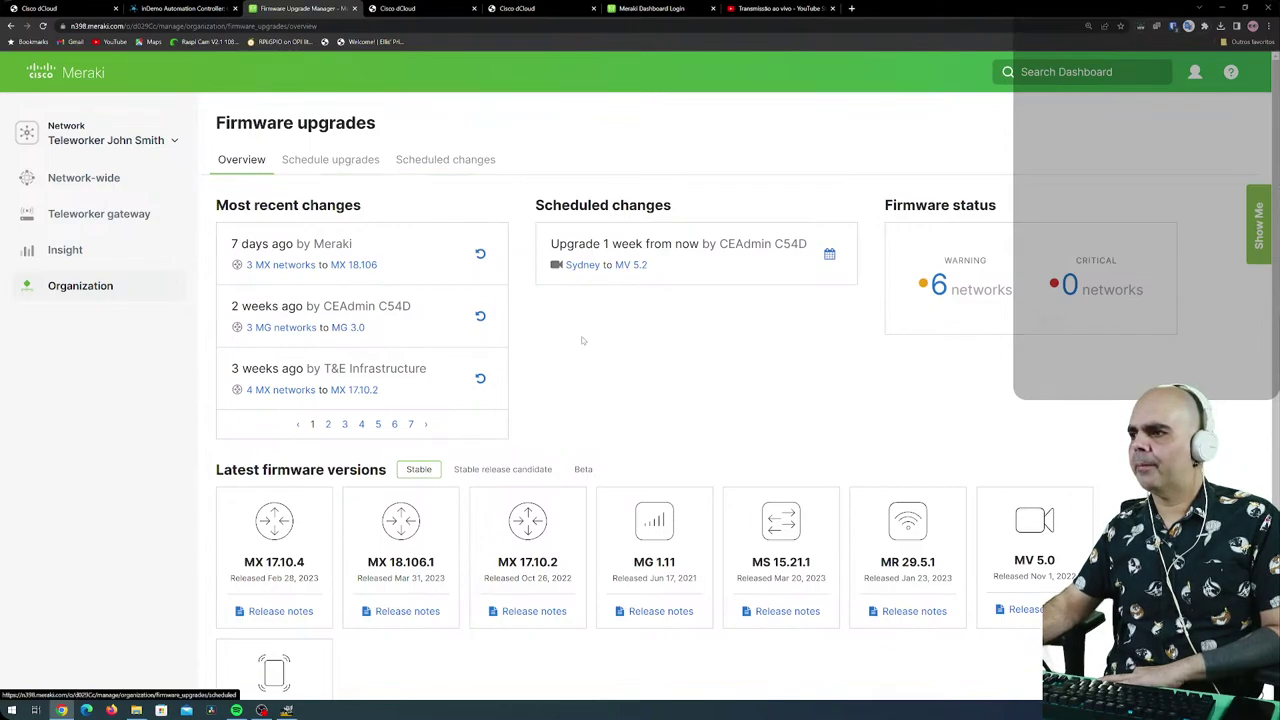
scroll(618, 418, down, 4)
scroll(394, 229, up, 4)
Show the Schedule upgrades list and view the firmware type filter options without choosing one.
click(350, 161)
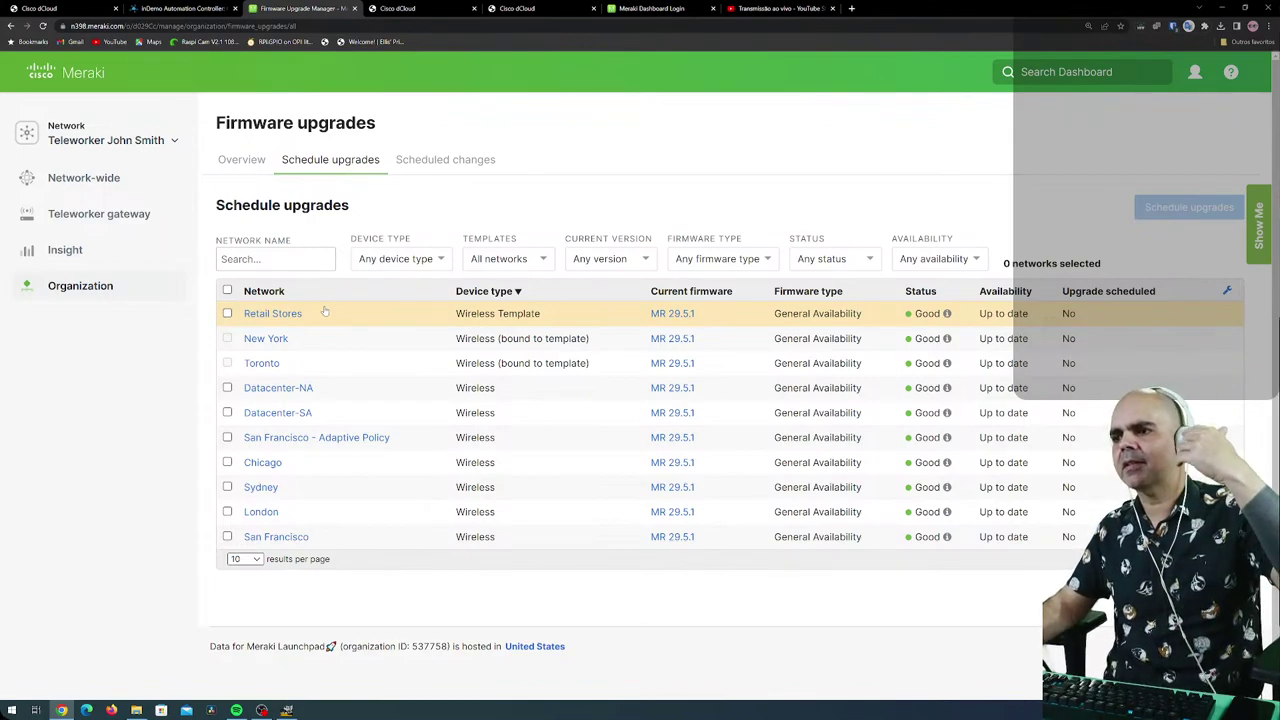
click(767, 259)
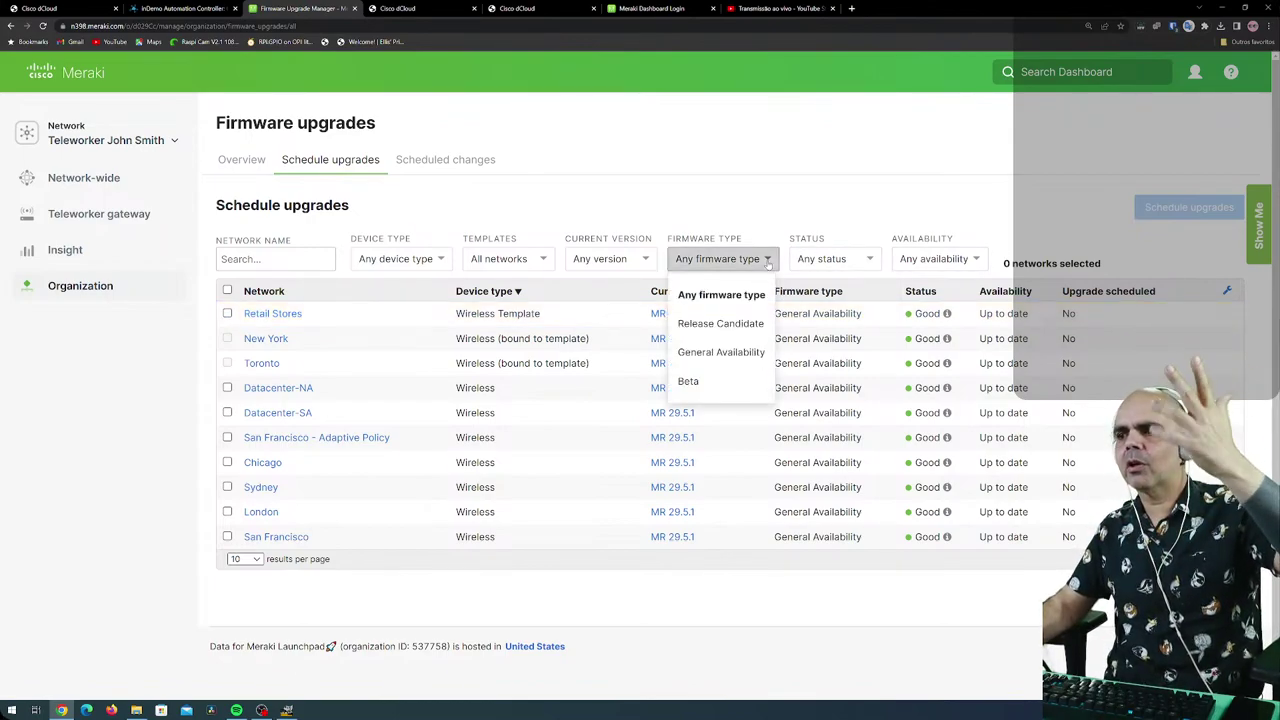
click(767, 259)
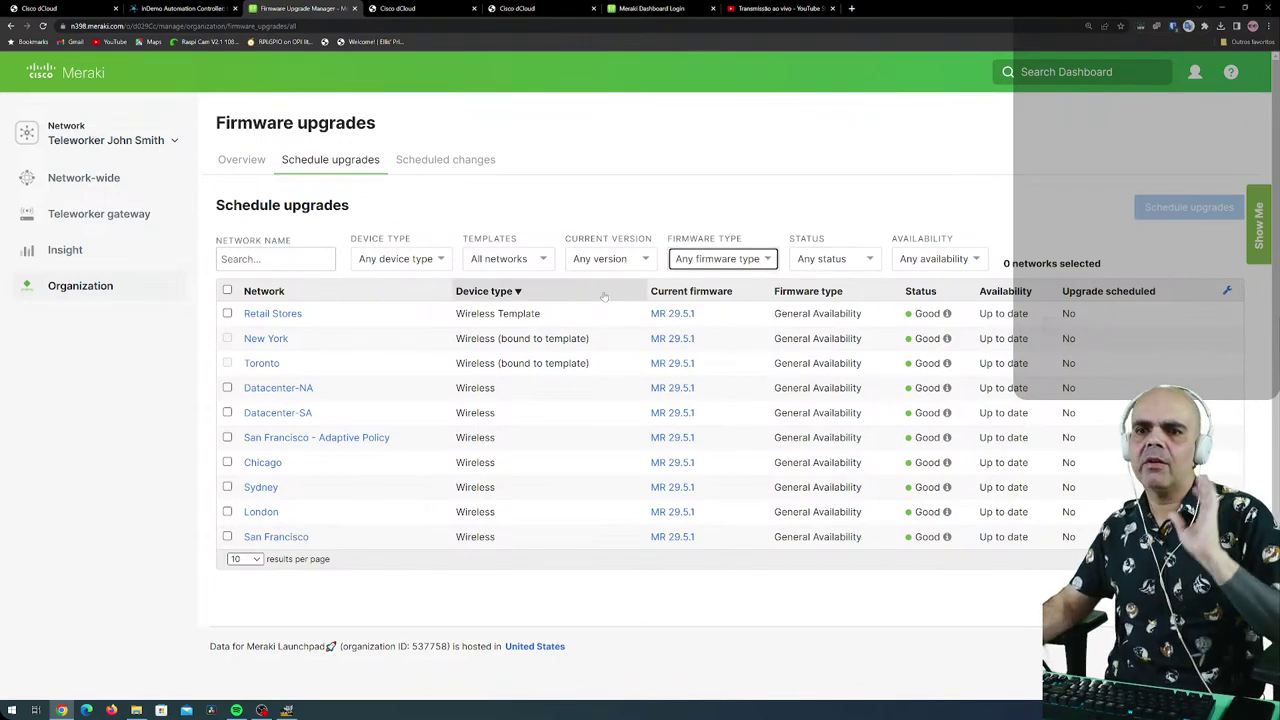
Open the organization's license info and review its overview and the list of individual licenses.
mouse_move(77, 279)
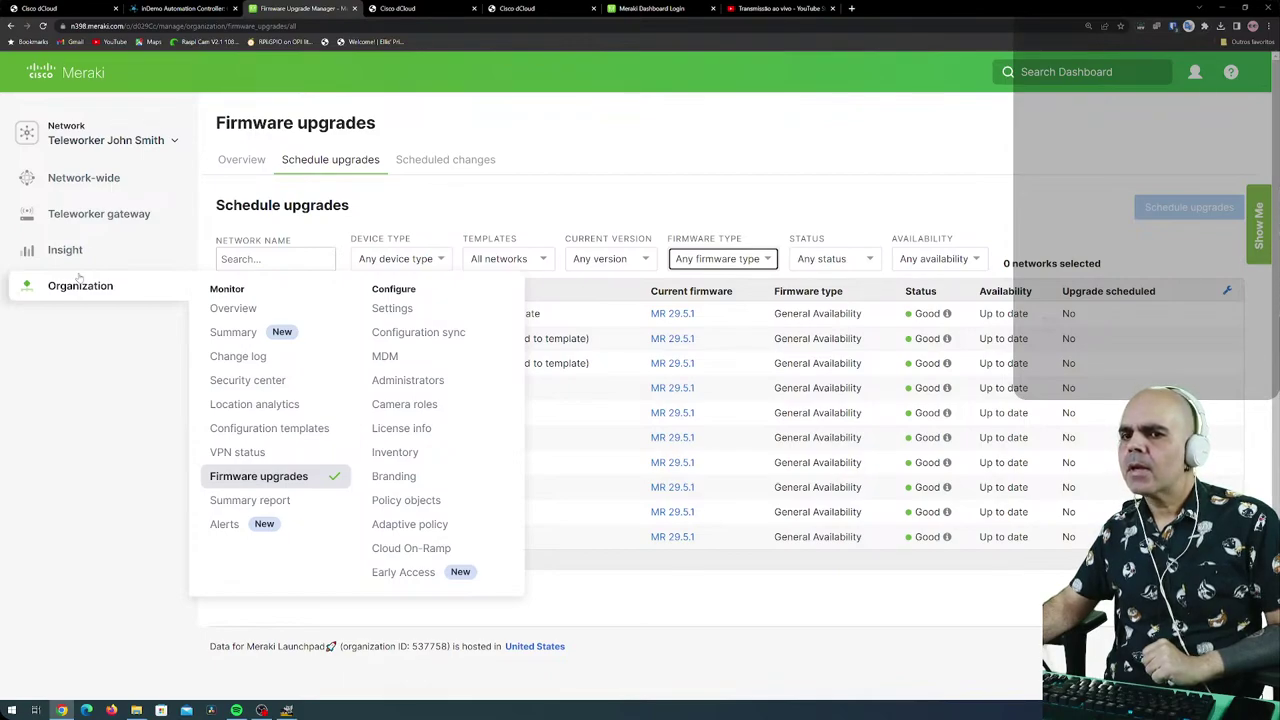
click(433, 430)
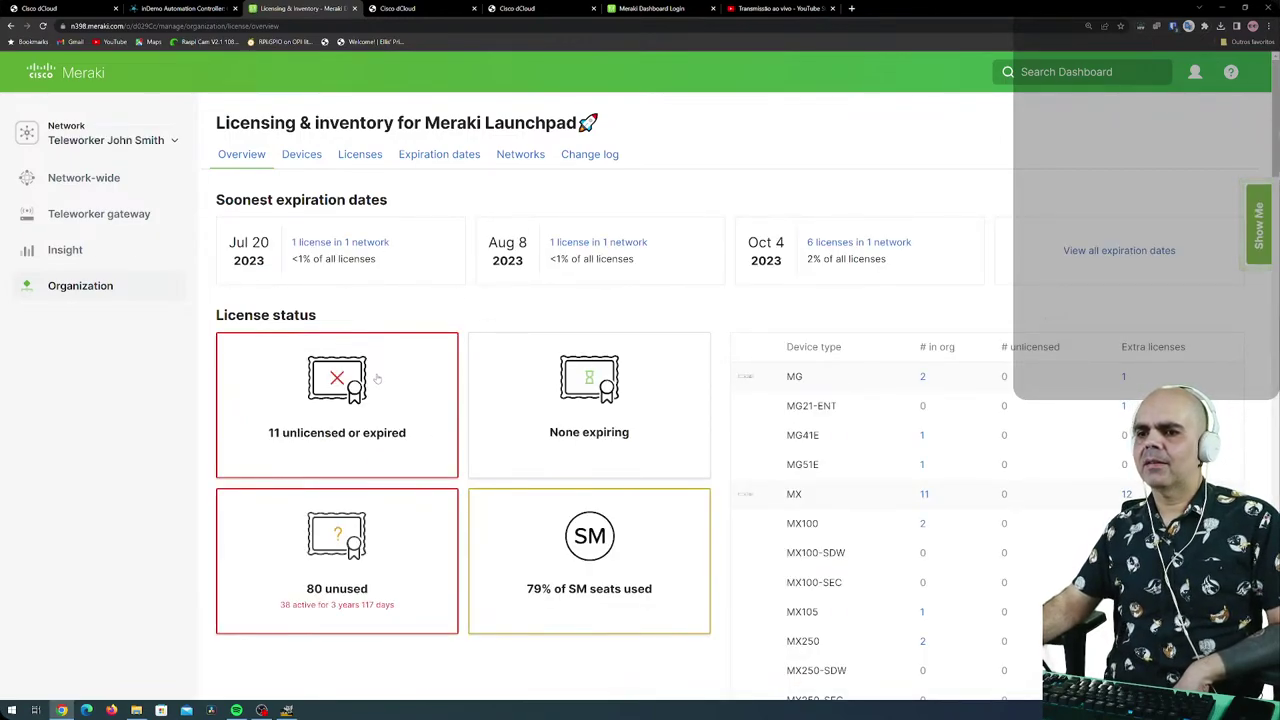
click(301, 154)
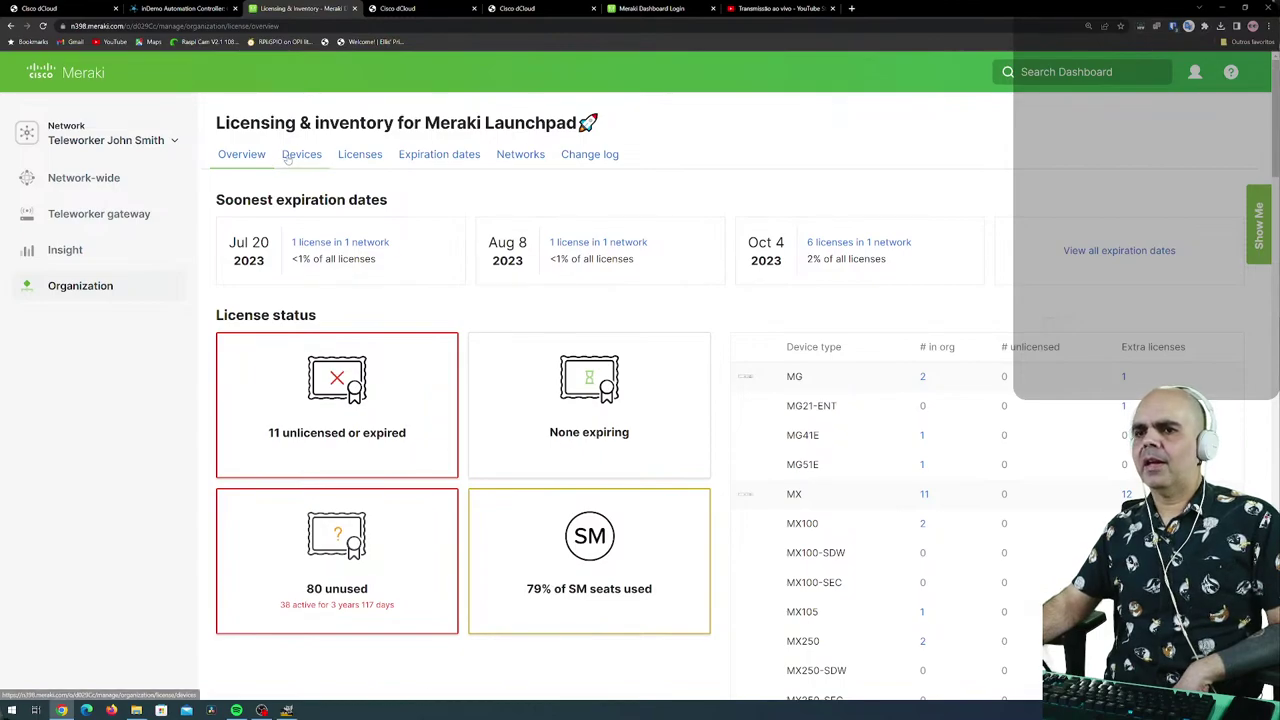
click(348, 160)
scroll(343, 388, down, 2)
scroll(343, 388, up, 2)
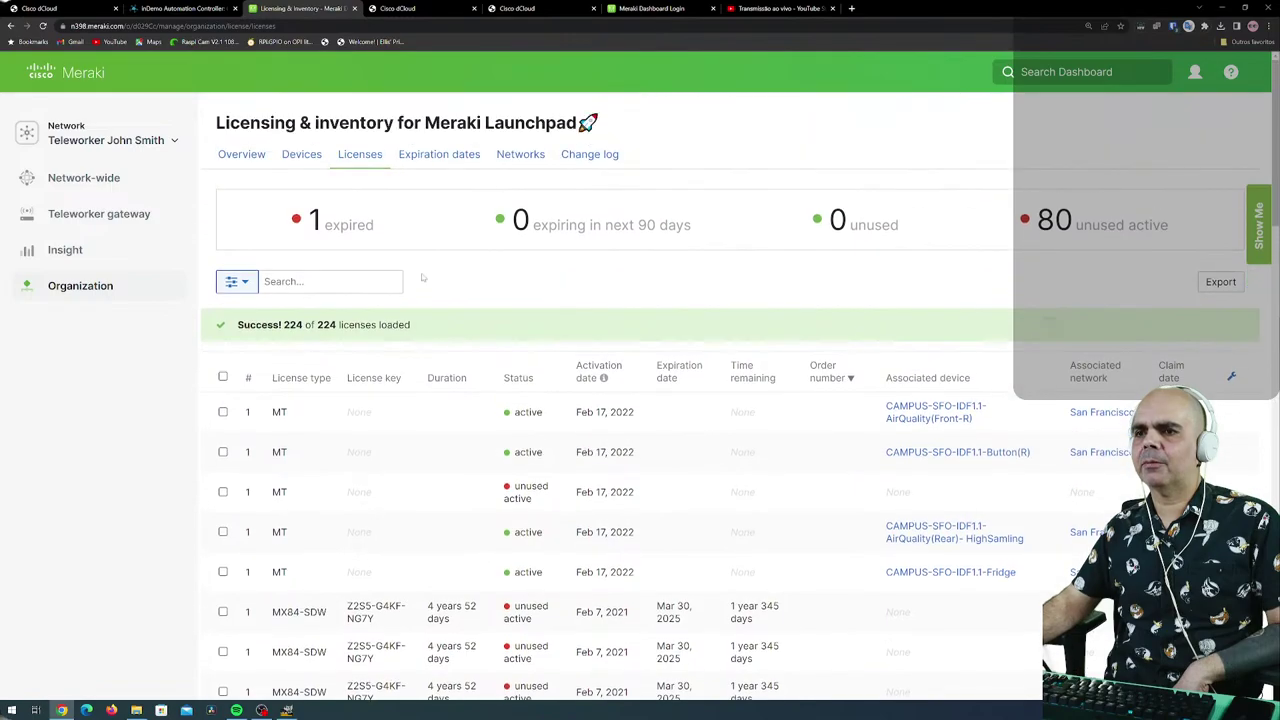
View the license expiration dates, the licensing by network, and the licensing and inventory change log.
click(427, 163)
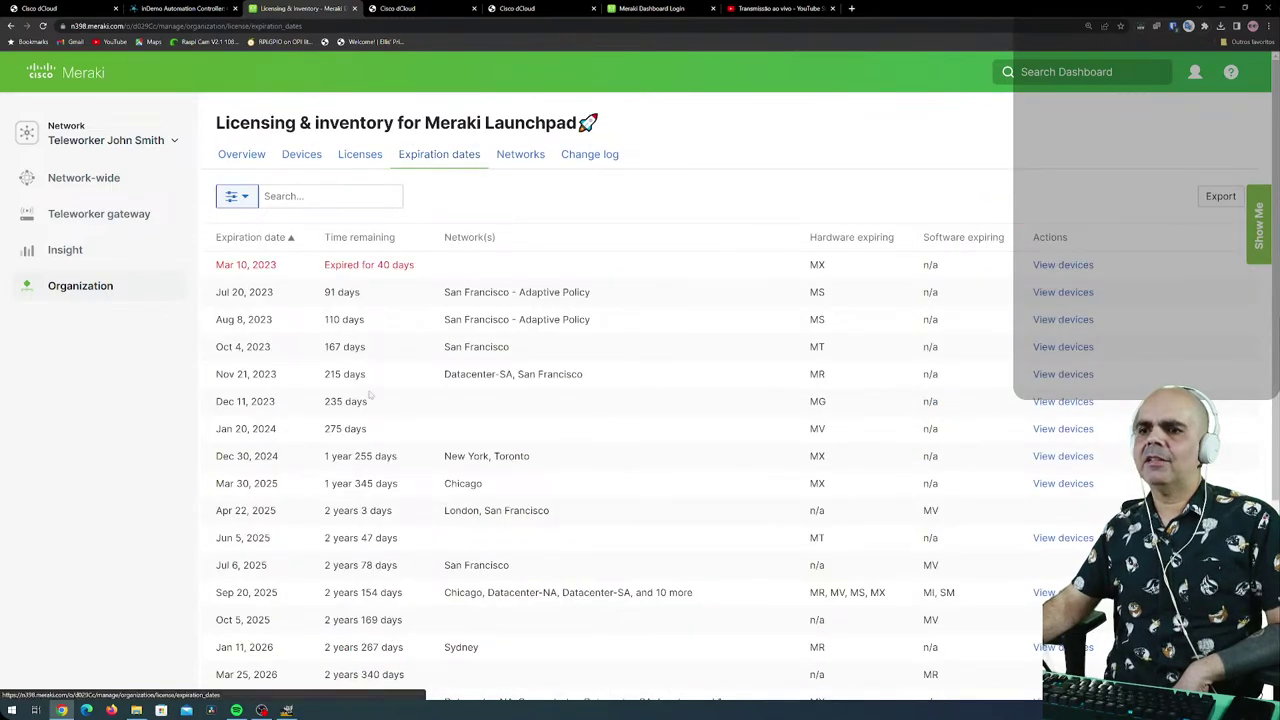
click(520, 160)
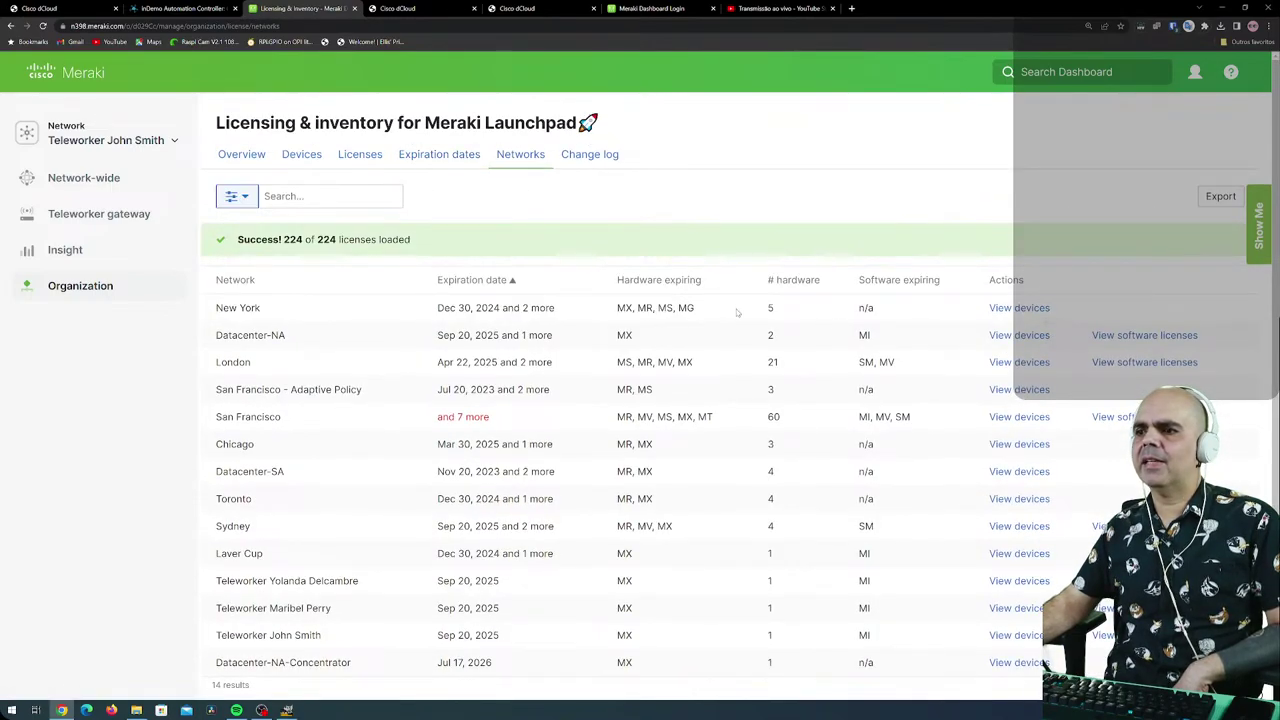
click(590, 156)
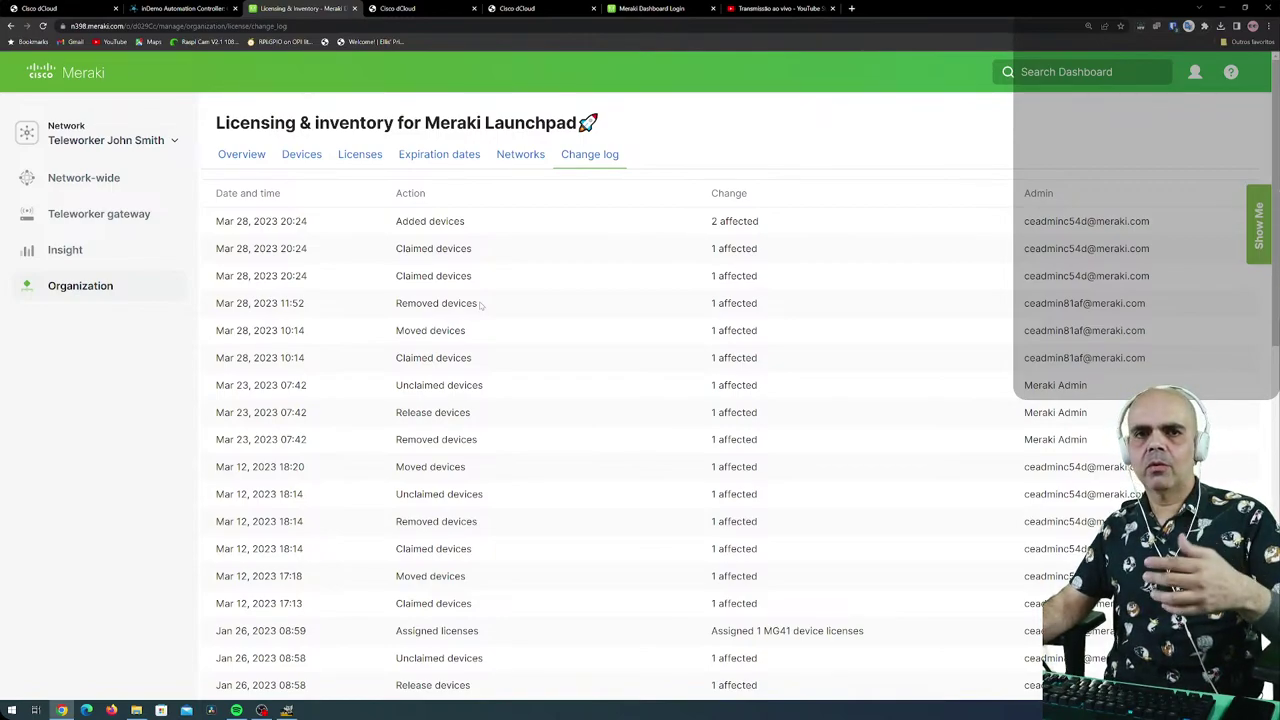
Open the organization's inventory and review the full device list with models, networks and license expiration dates.
mouse_move(136, 297)
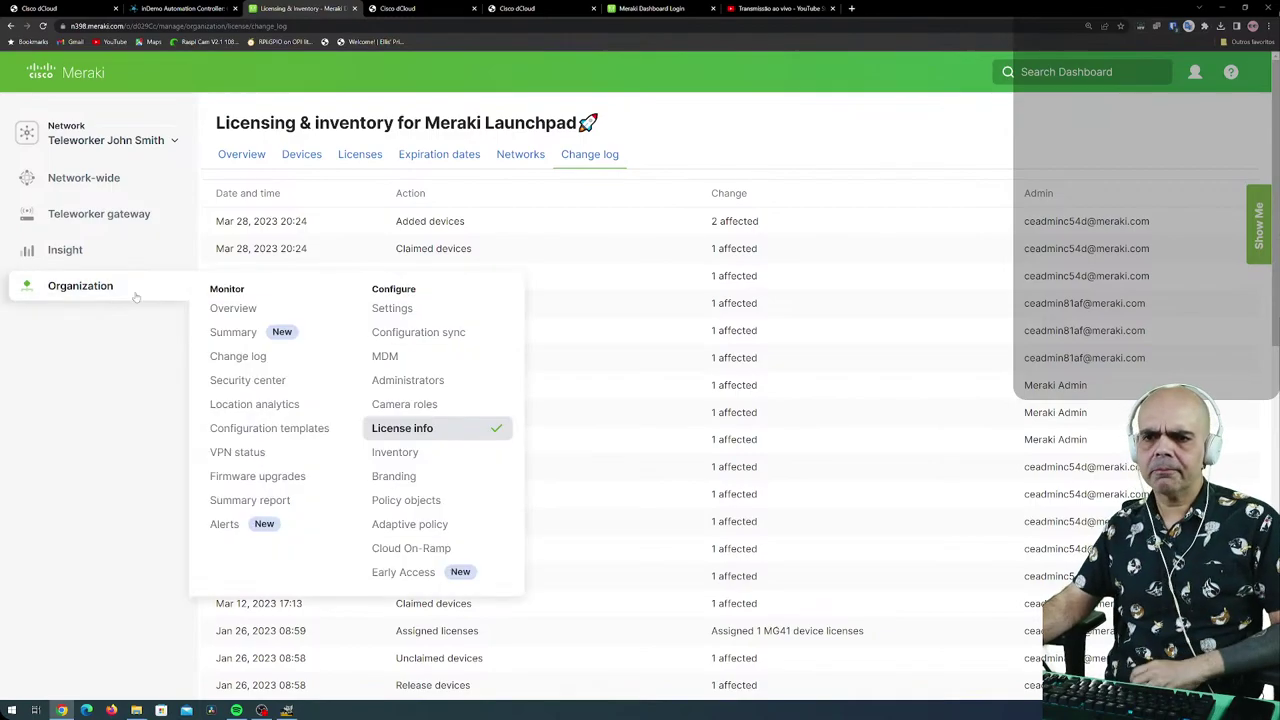
click(413, 455)
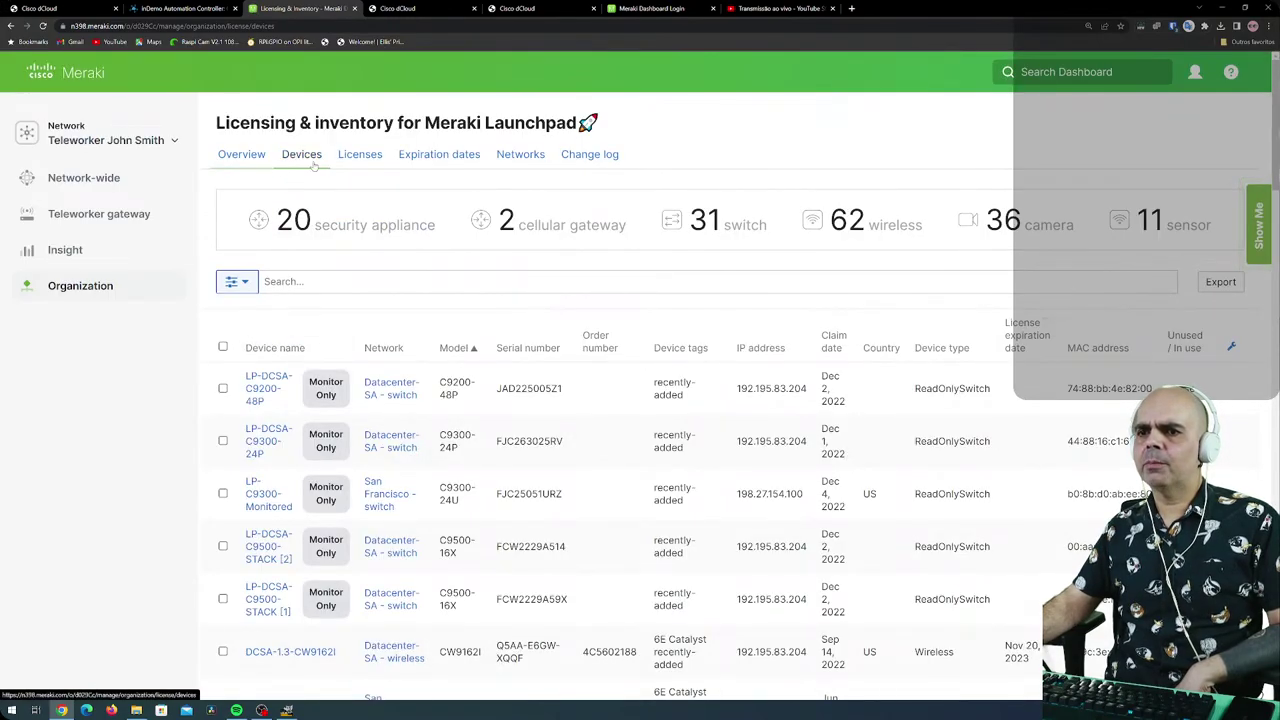
scroll(430, 453, down, 8)
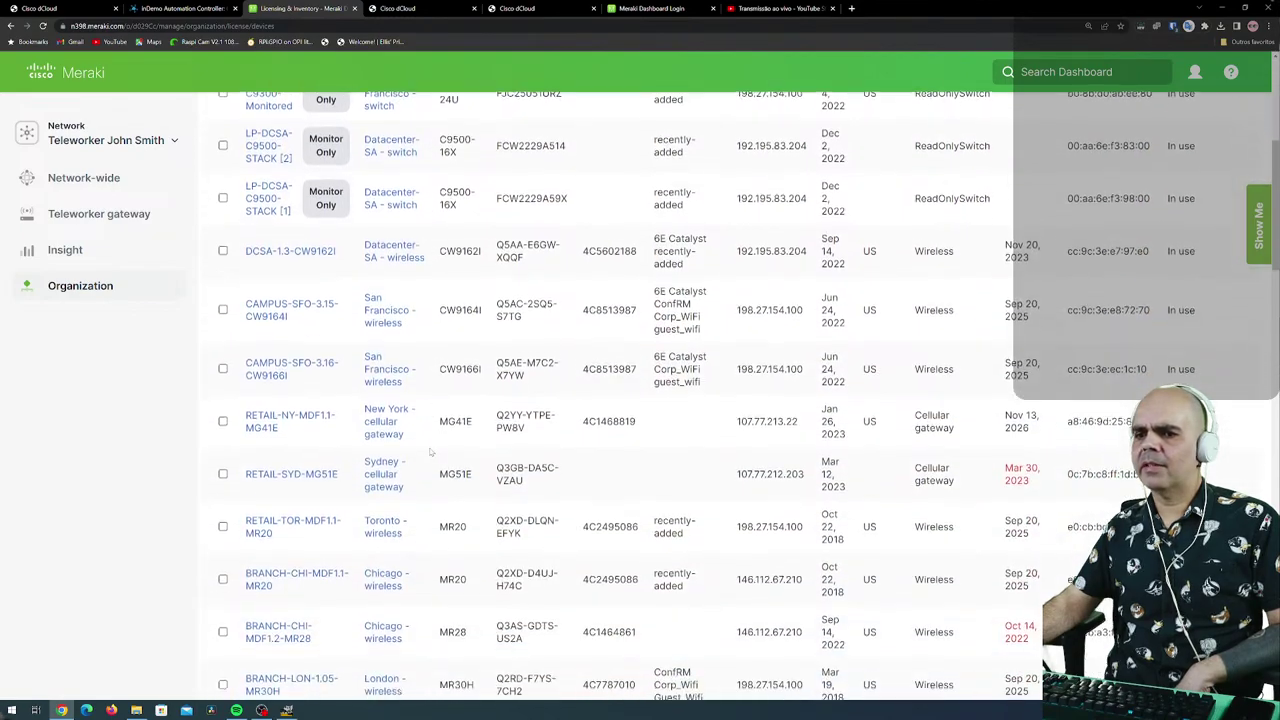
scroll(430, 453, down, 2)
scroll(430, 453, up, 11)
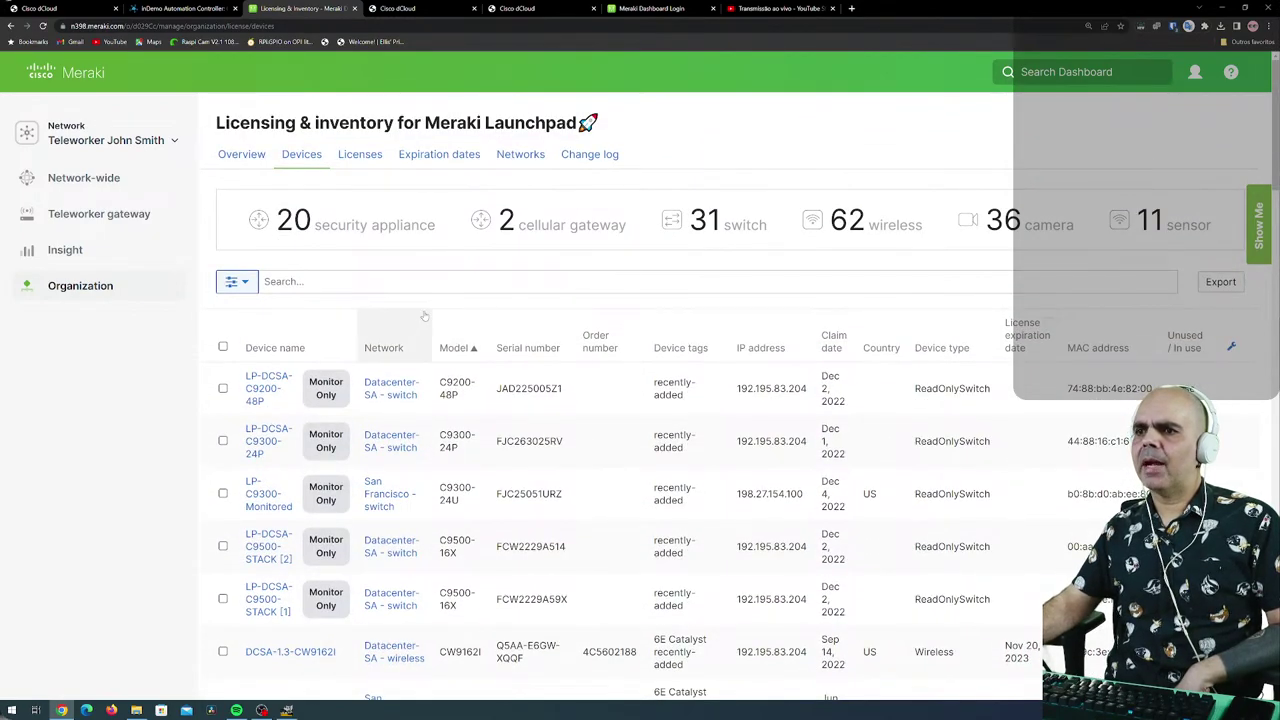
scroll(424, 316, down, 18)
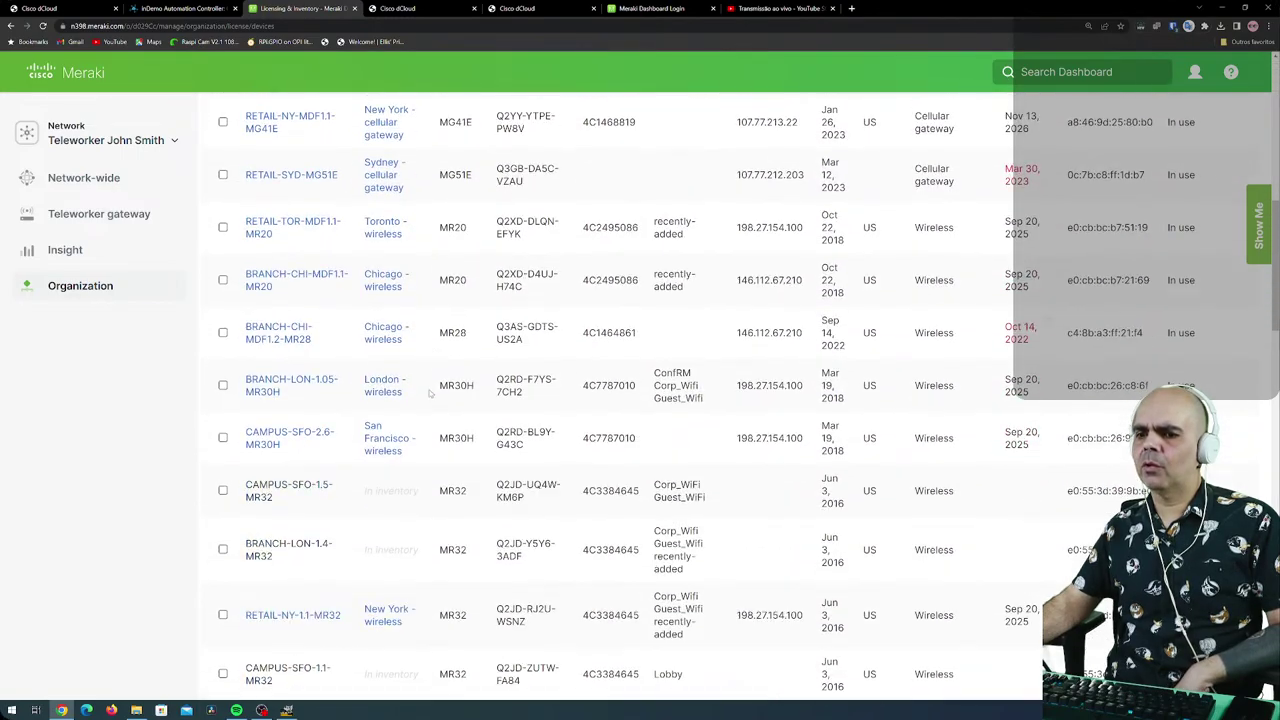
scroll(432, 385, down, 10)
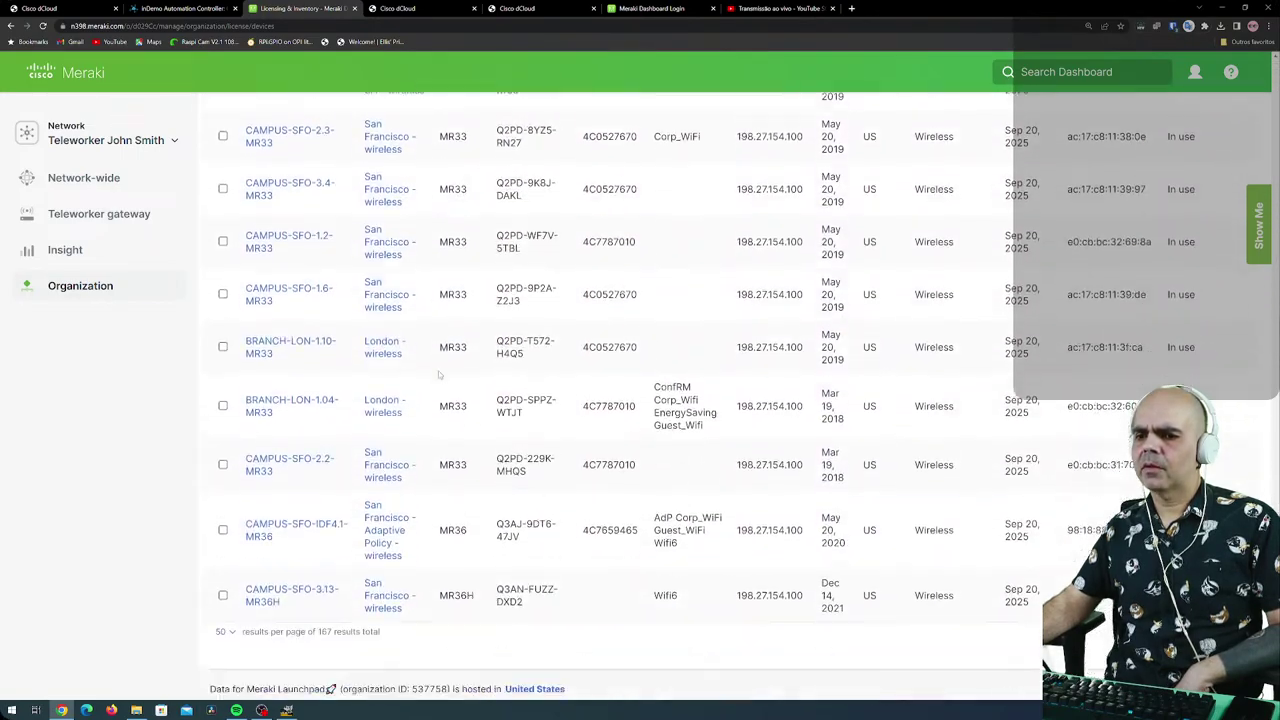
scroll(438, 374, up, 15)
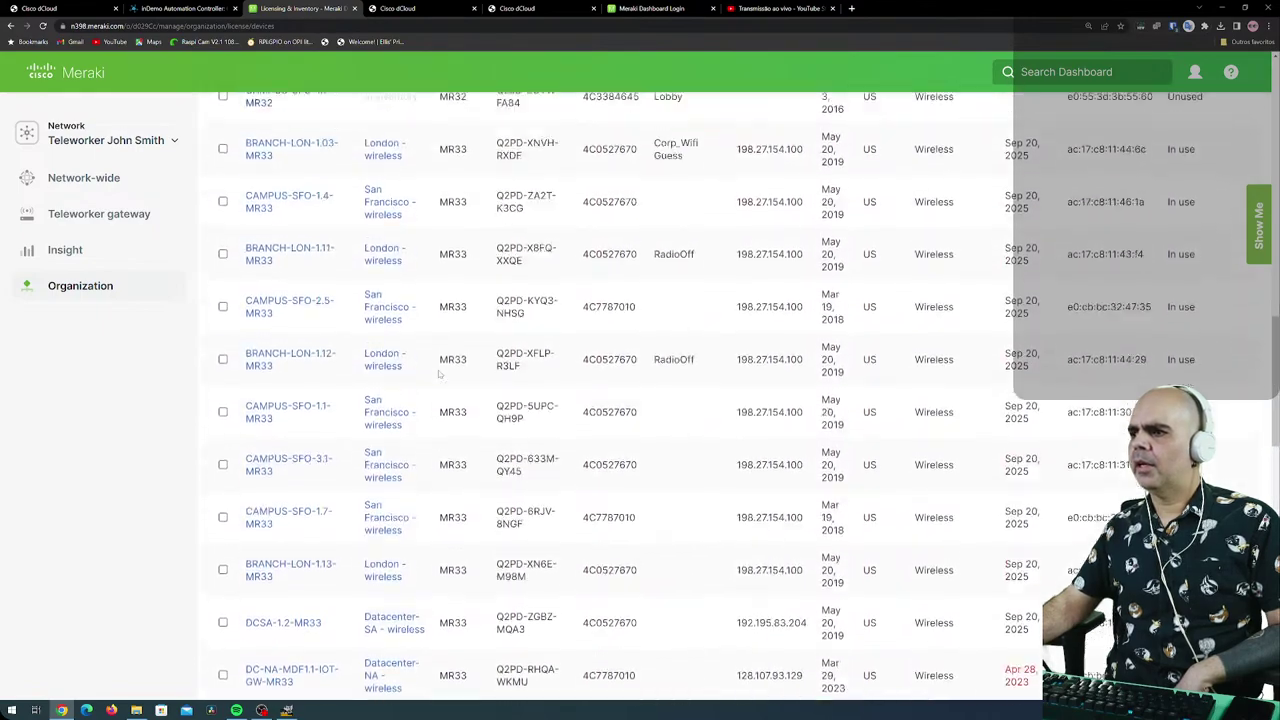
scroll(438, 374, up, 5)
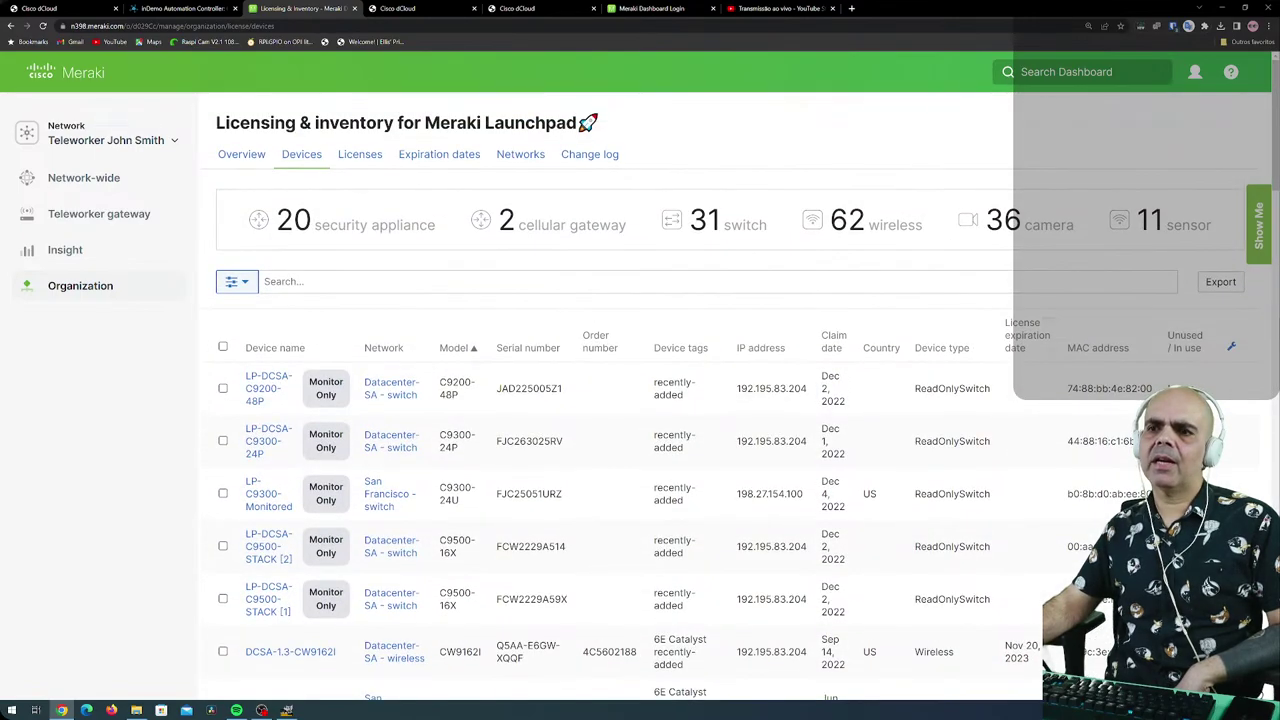
Open the organization's dashboard branding policies and expand the full policy details of Meraki Launchpad SAML admin.
mouse_move(141, 300)
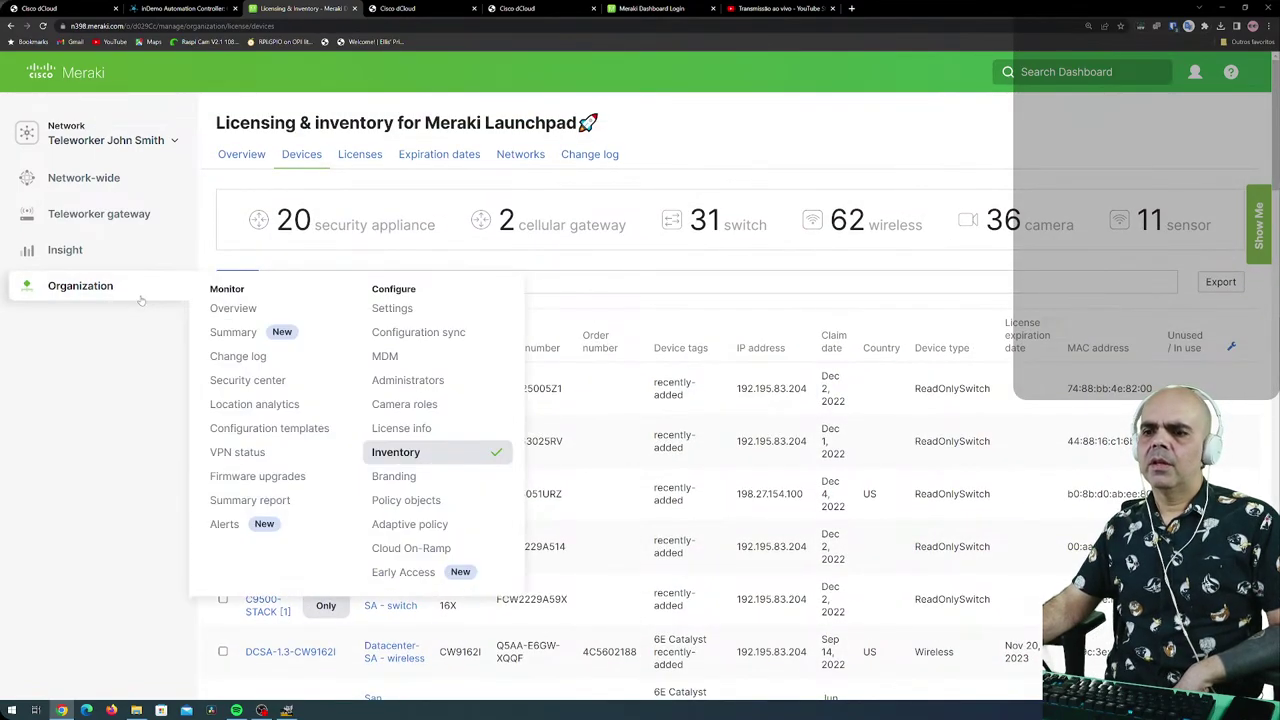
click(414, 487)
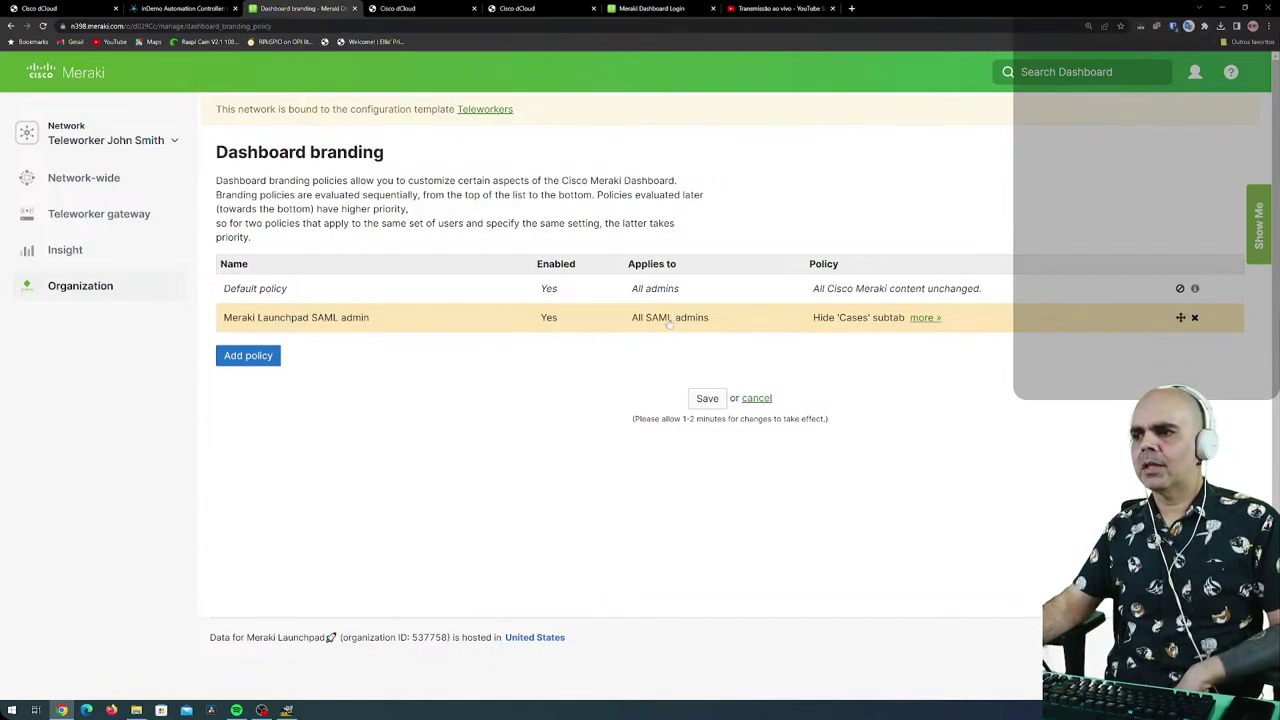
click(928, 318)
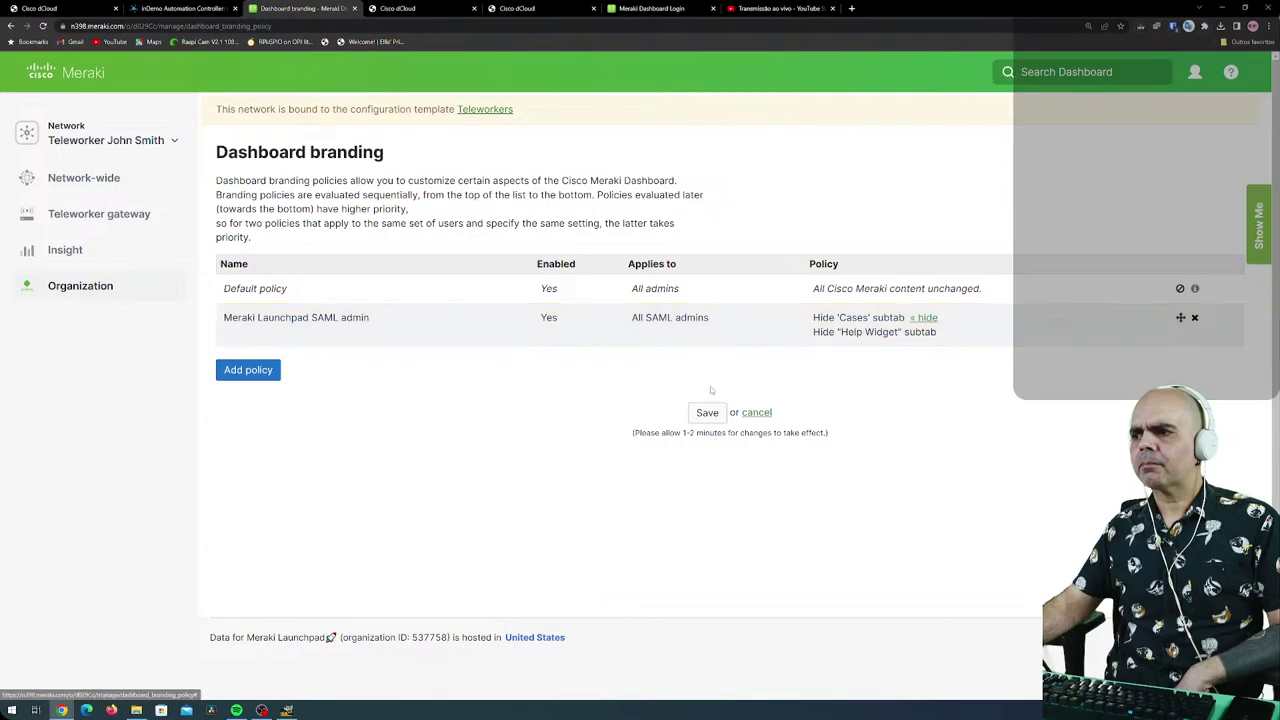